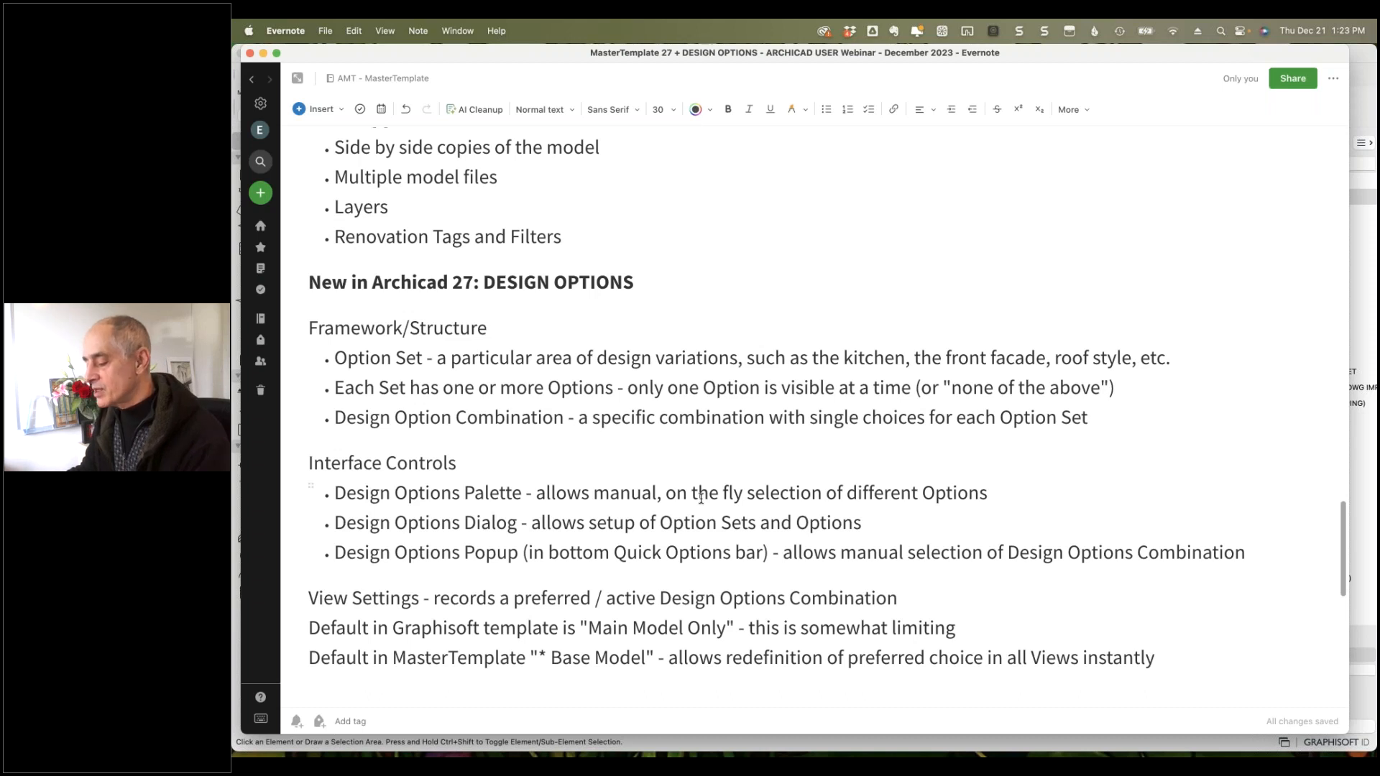
# Switch from the Evernote notes to the Untitled Archicad project.
pyautogui.press('super+Tab')
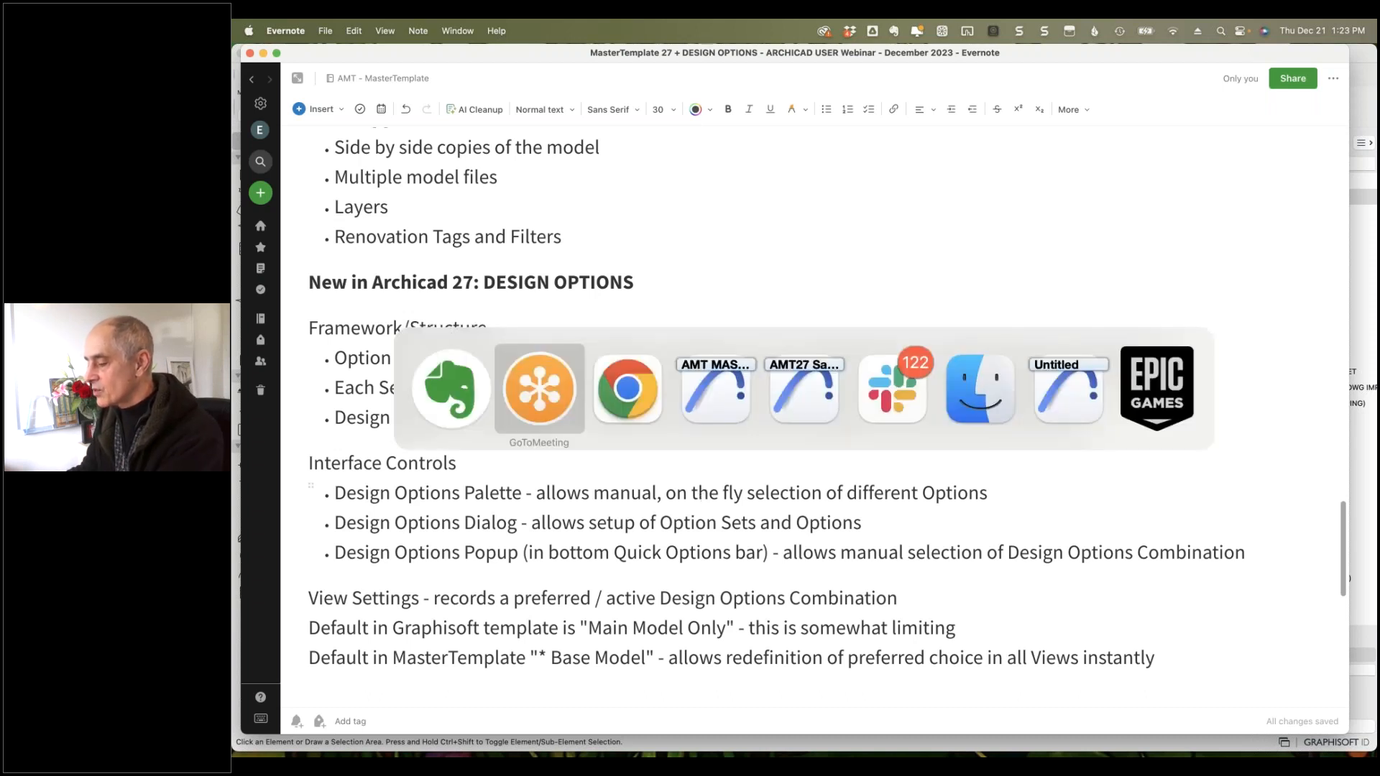
pyautogui.press('super+Tab')
pyautogui.press('super+Tab')
pyautogui.press('super+Tab')
pyautogui.press('super+Tab')
pyautogui.press('super+Tab')
pyautogui.press('super+Tab')
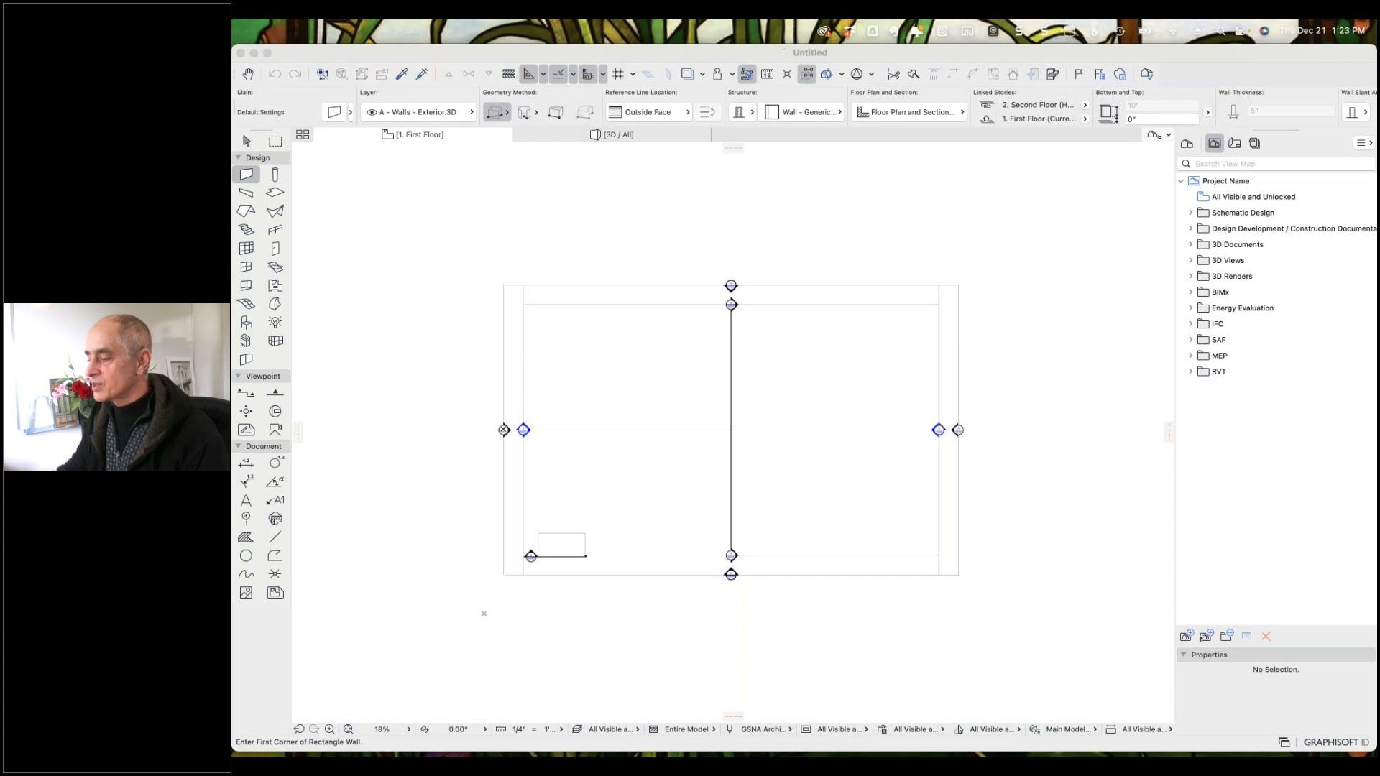
# Draw a rectangle of exterior walls about 33 by 21 feet around the middle of the First Floor plan.
pyautogui.click(639, 379)
pyautogui.click(639, 383)
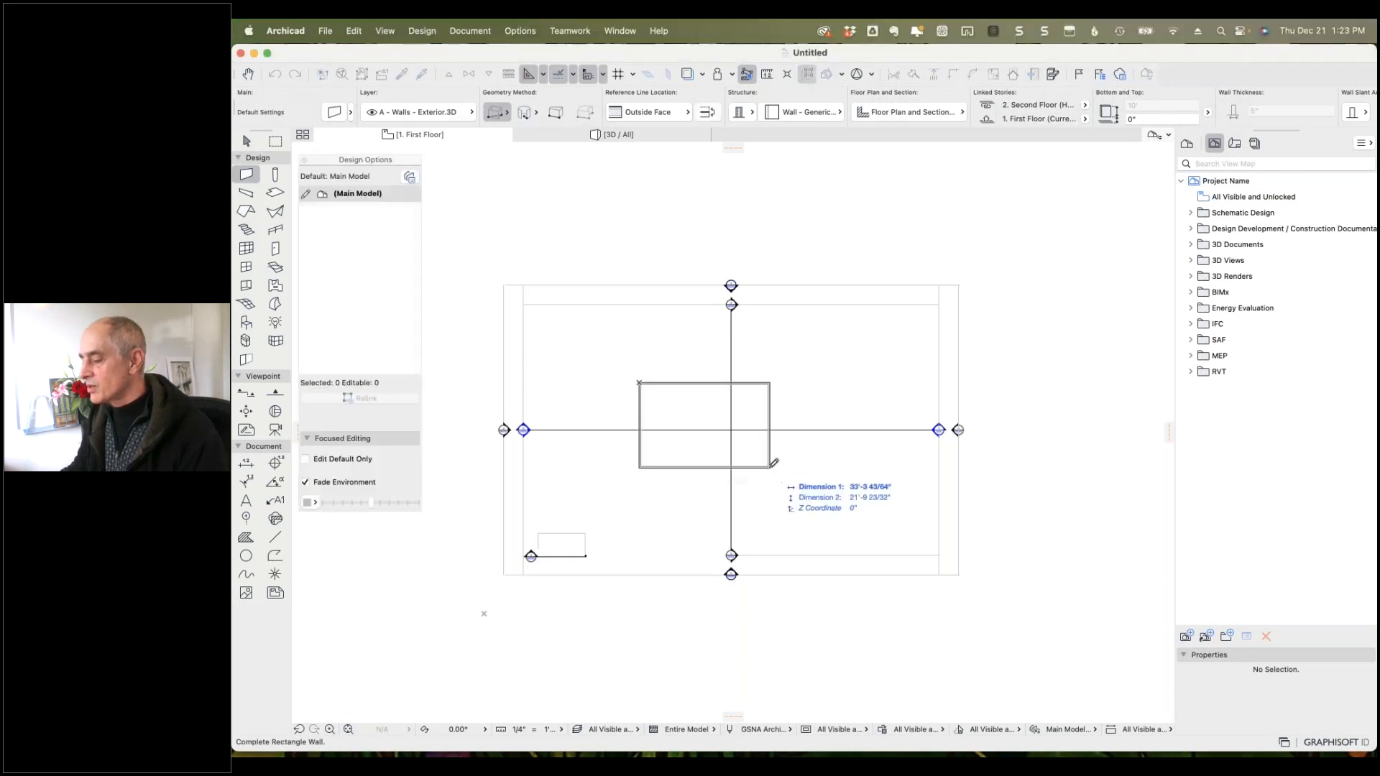
pyautogui.click(767, 462)
pyautogui.scroll(1, 706, 474)
pyautogui.scroll(5, 706, 474)
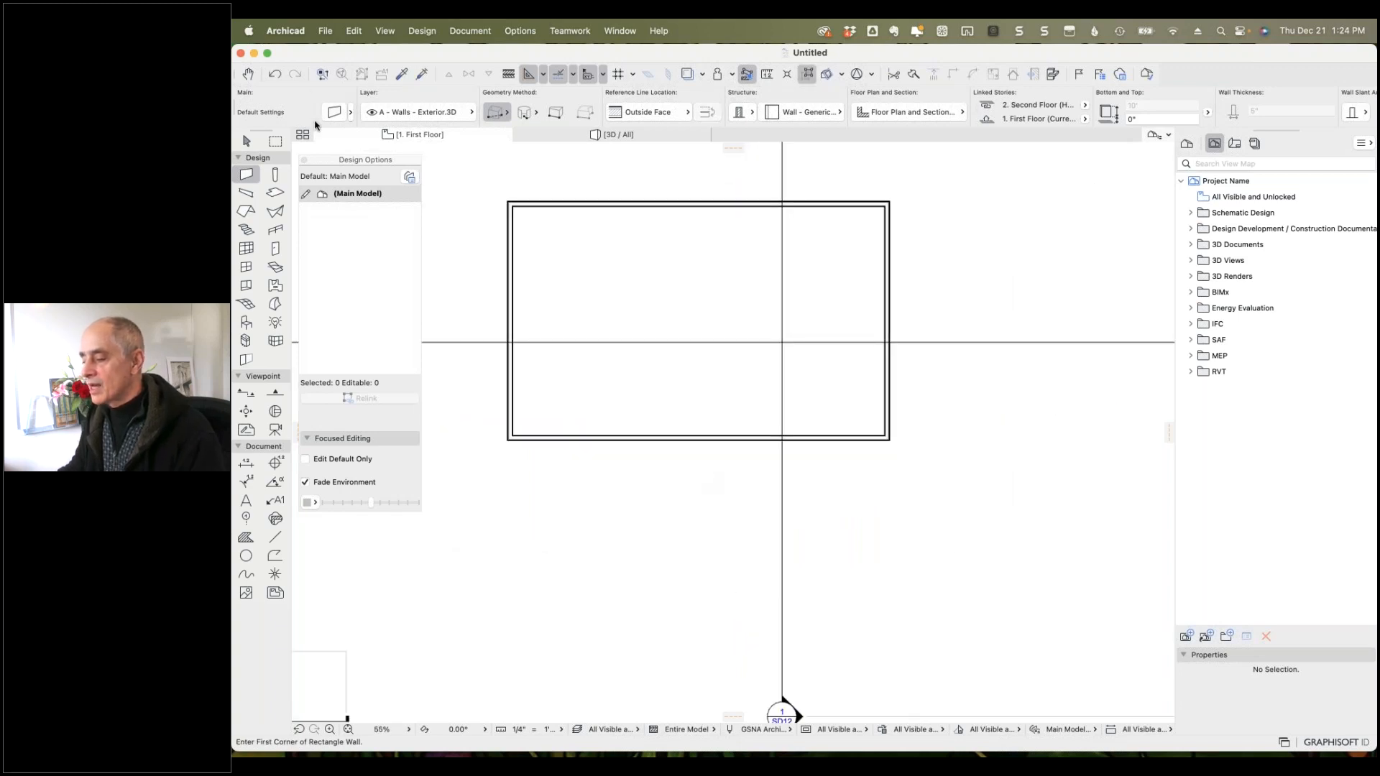
# Close the Design Options palette and display it again.
pyautogui.click(304, 161)
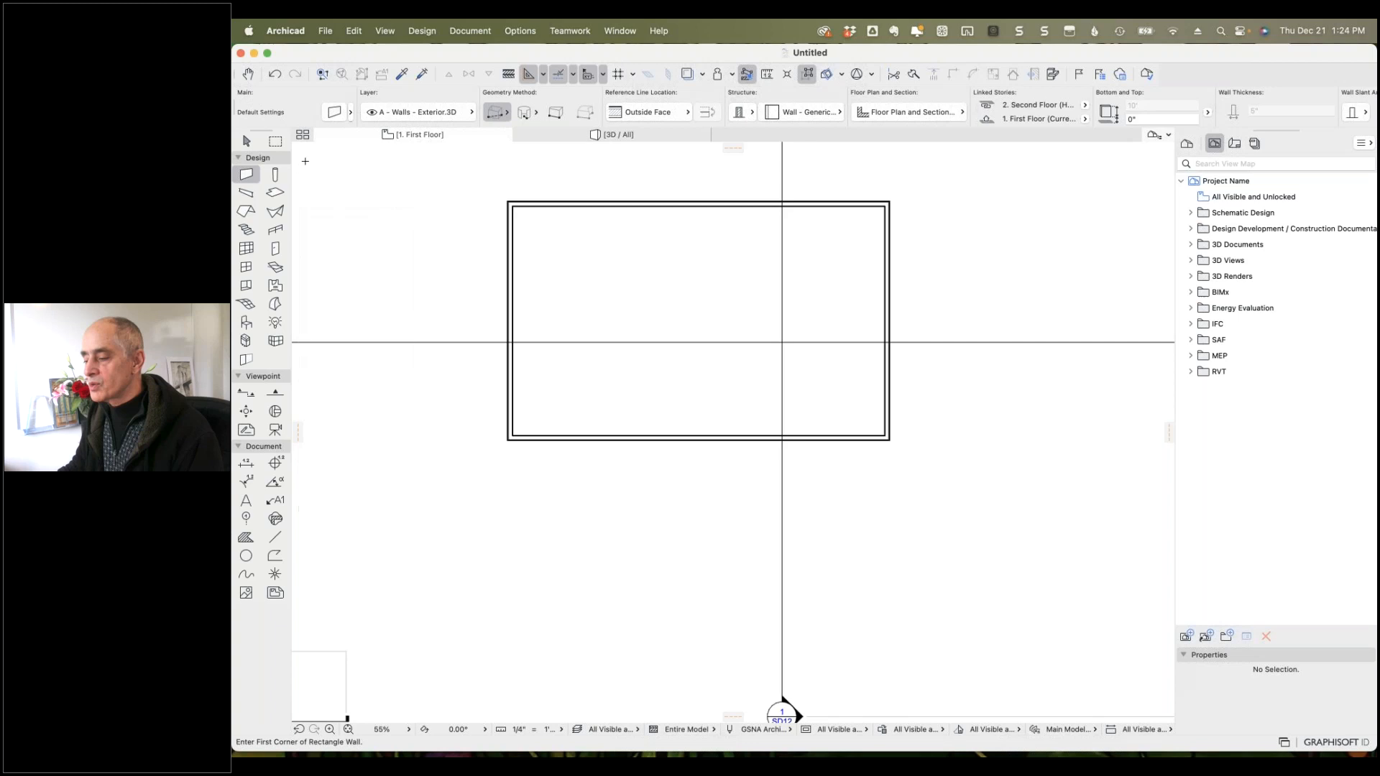
pyautogui.click(621, 32)
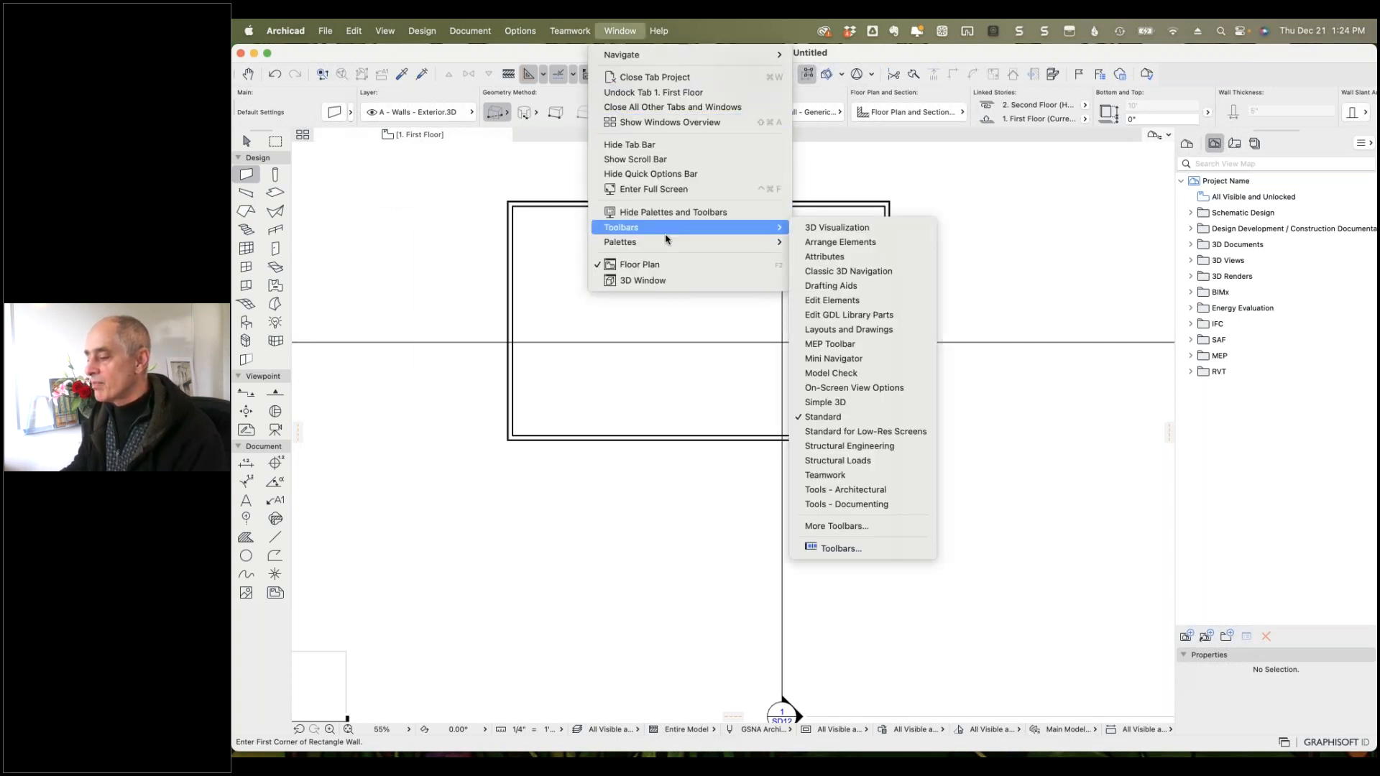
pyautogui.moveTo(669, 243)
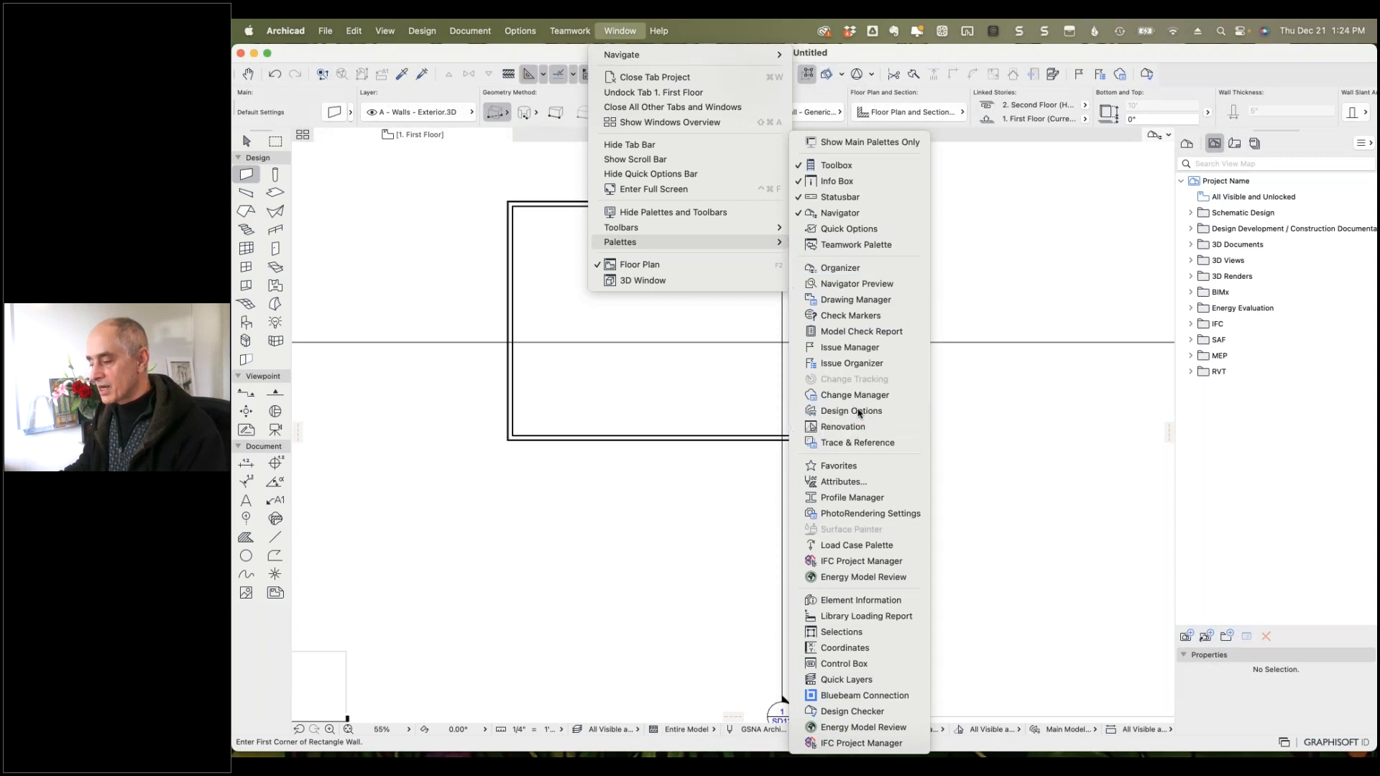
pyautogui.click(851, 411)
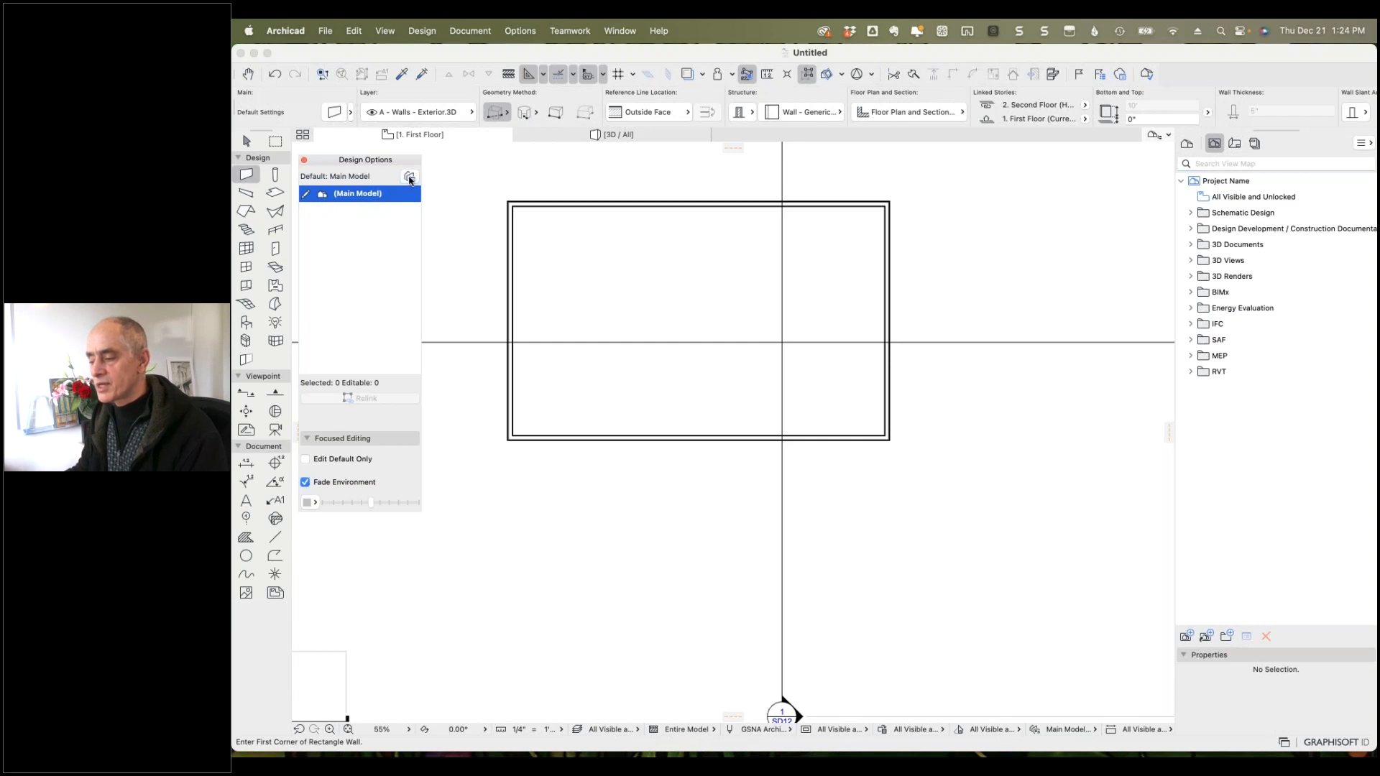
# Open the Design Option Manager and create a design option named New Option 1 in a new option set.
pyautogui.click(411, 178)
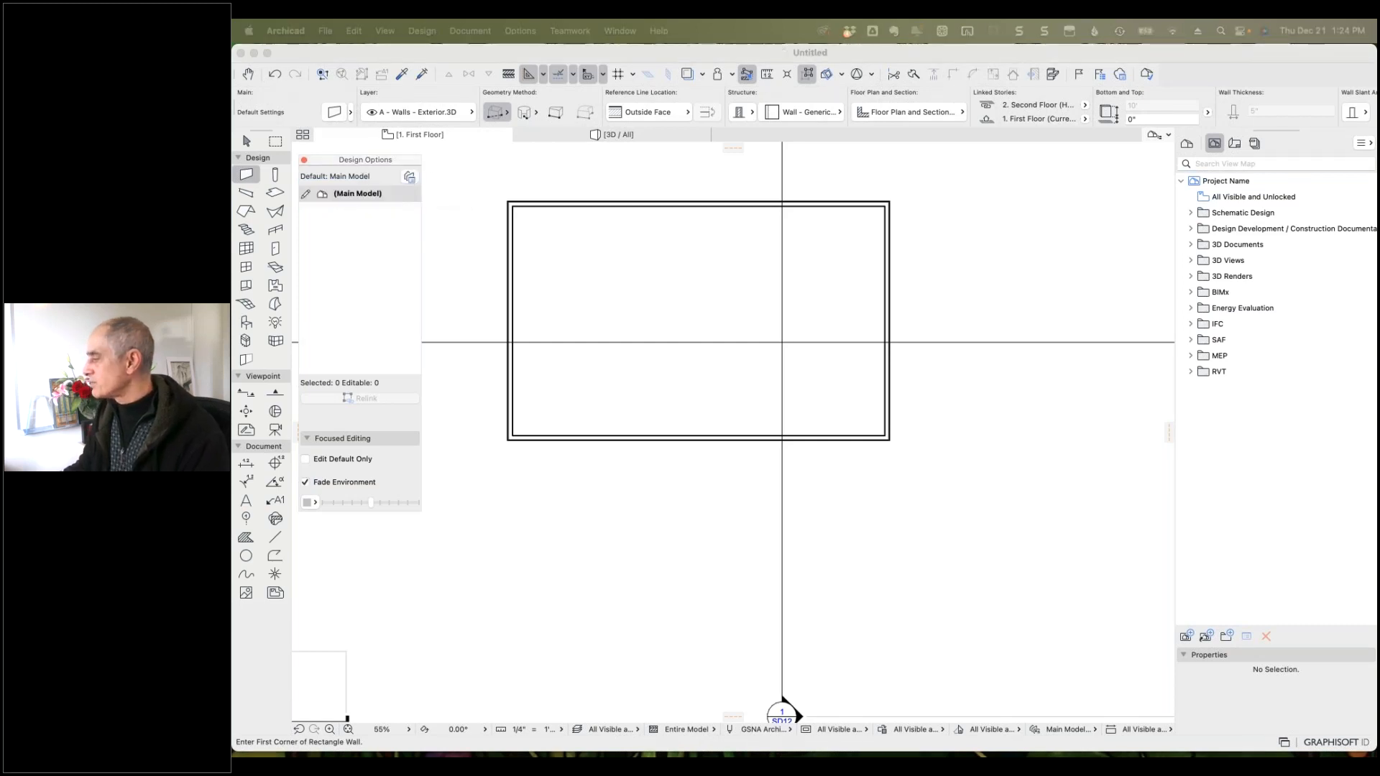
pyautogui.moveTo(1097, 345); pyautogui.dragTo(635, 169)
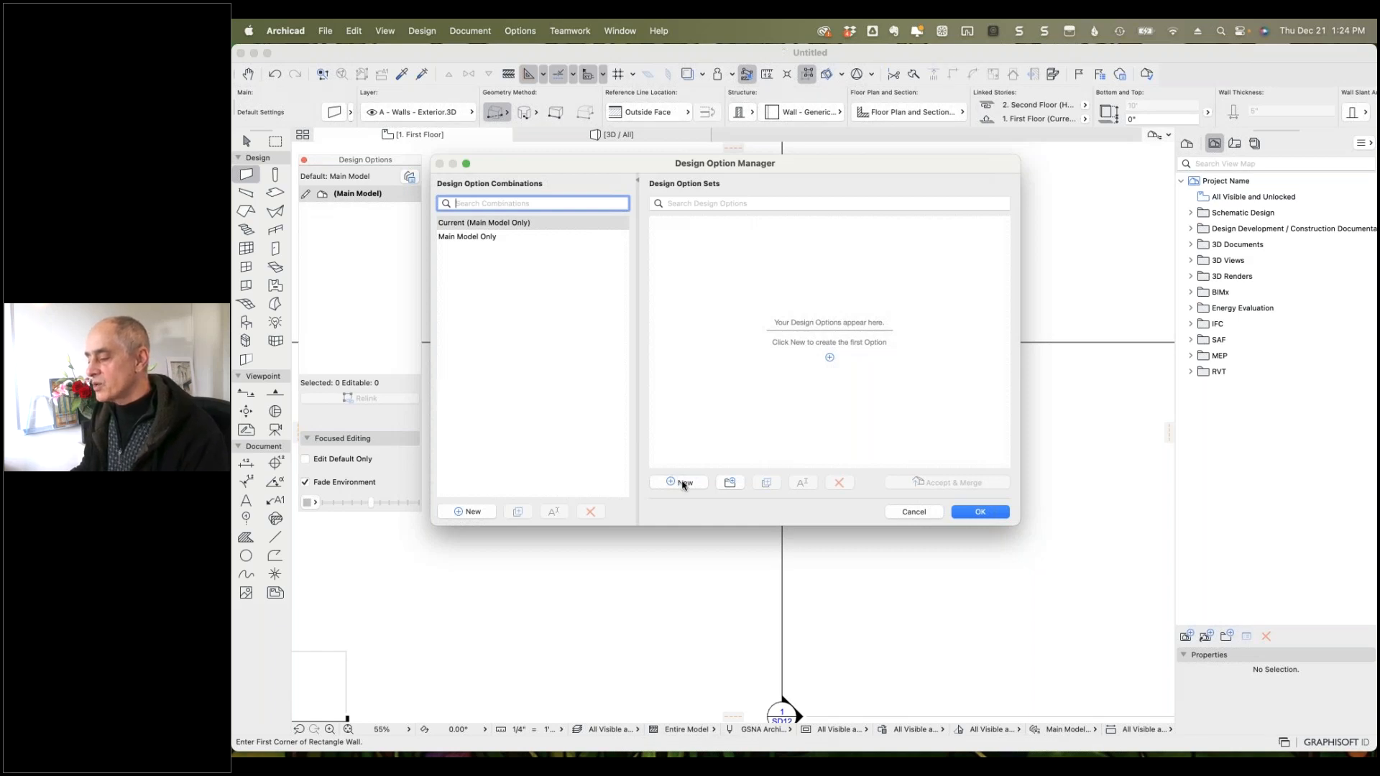
pyautogui.click(683, 483)
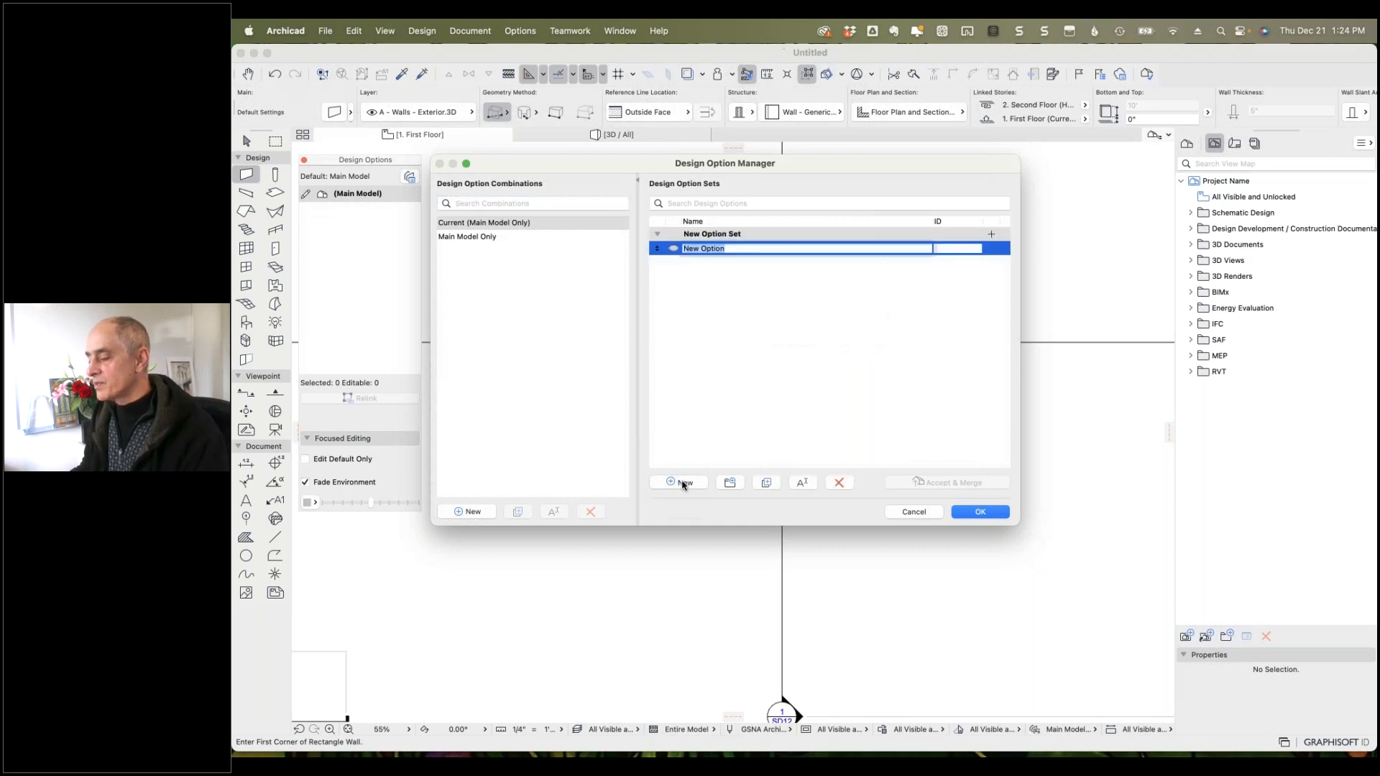
pyautogui.click(739, 251)
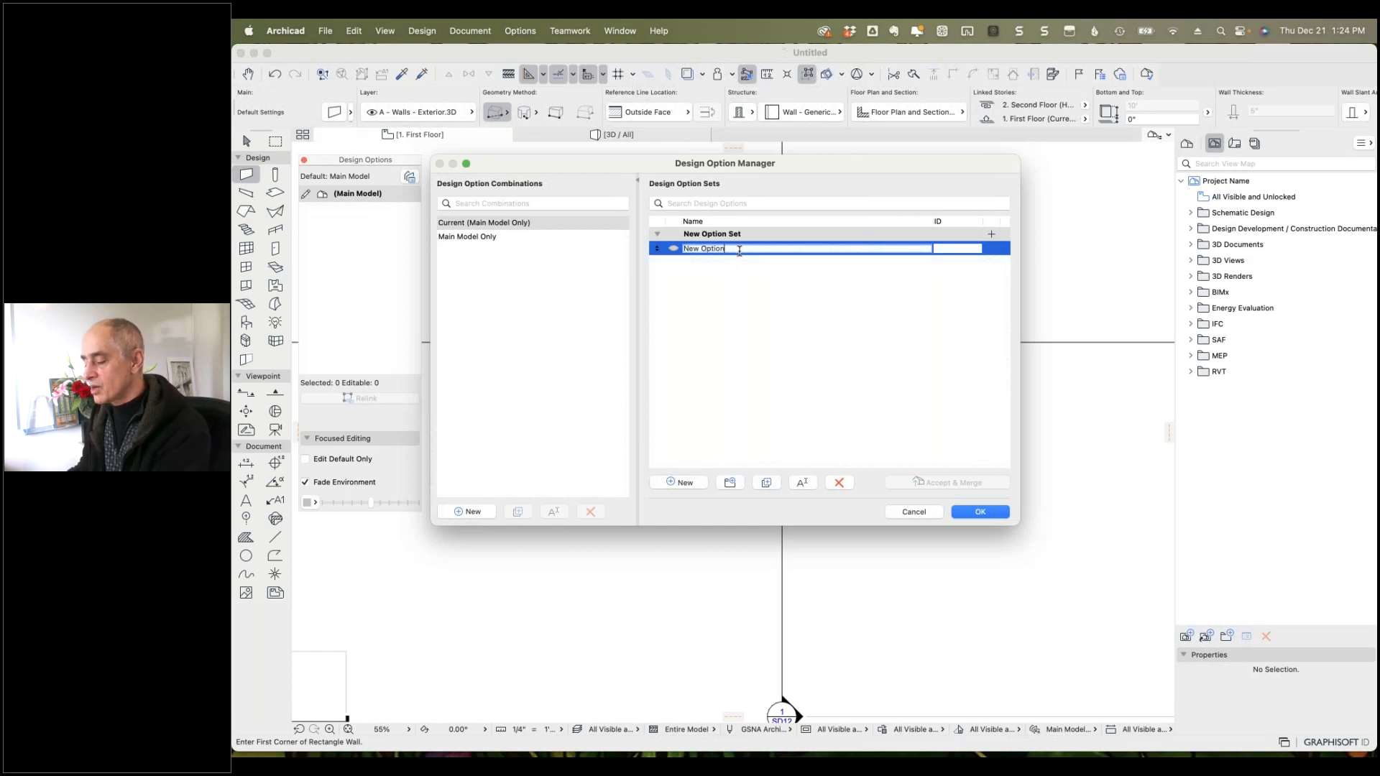
pyautogui.write('1')
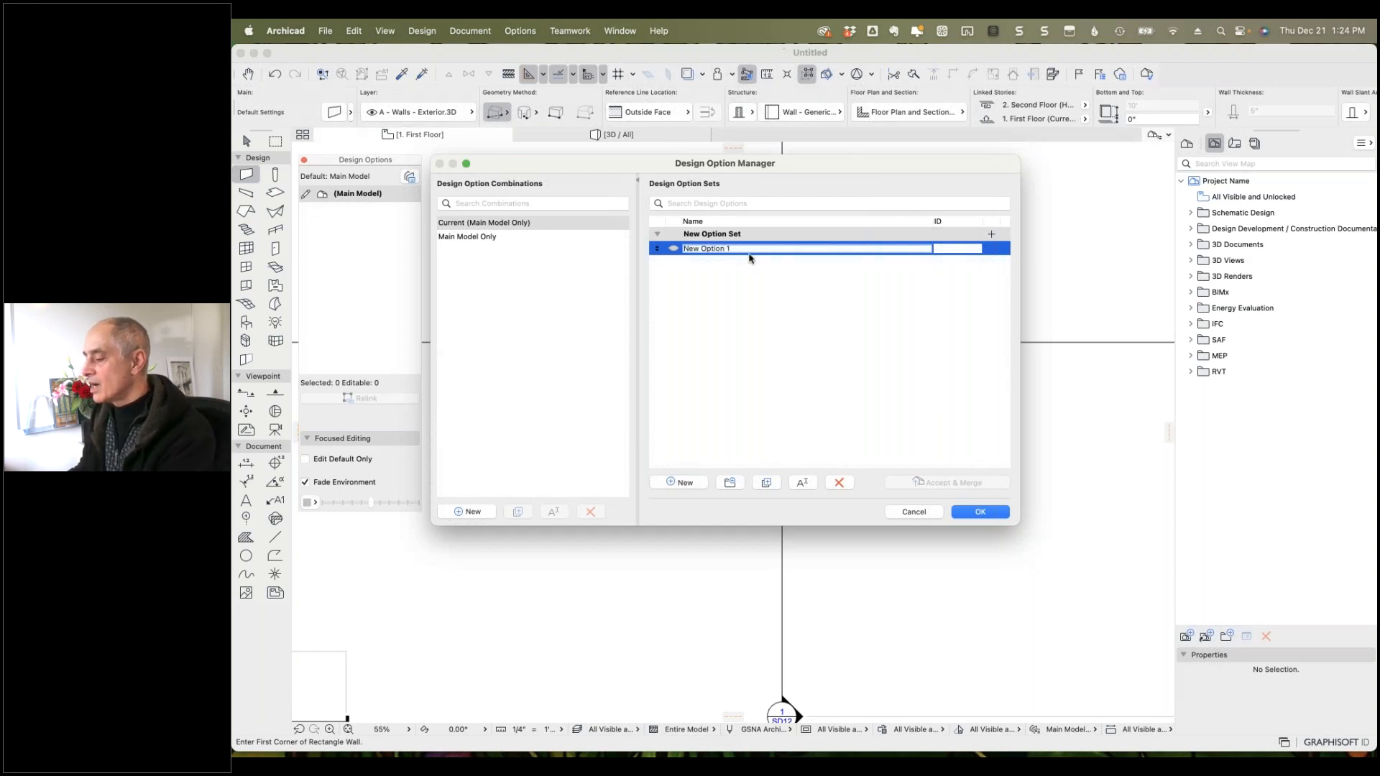
# Add a second design option named New Option 2 to the option set.
pyautogui.click(681, 481)
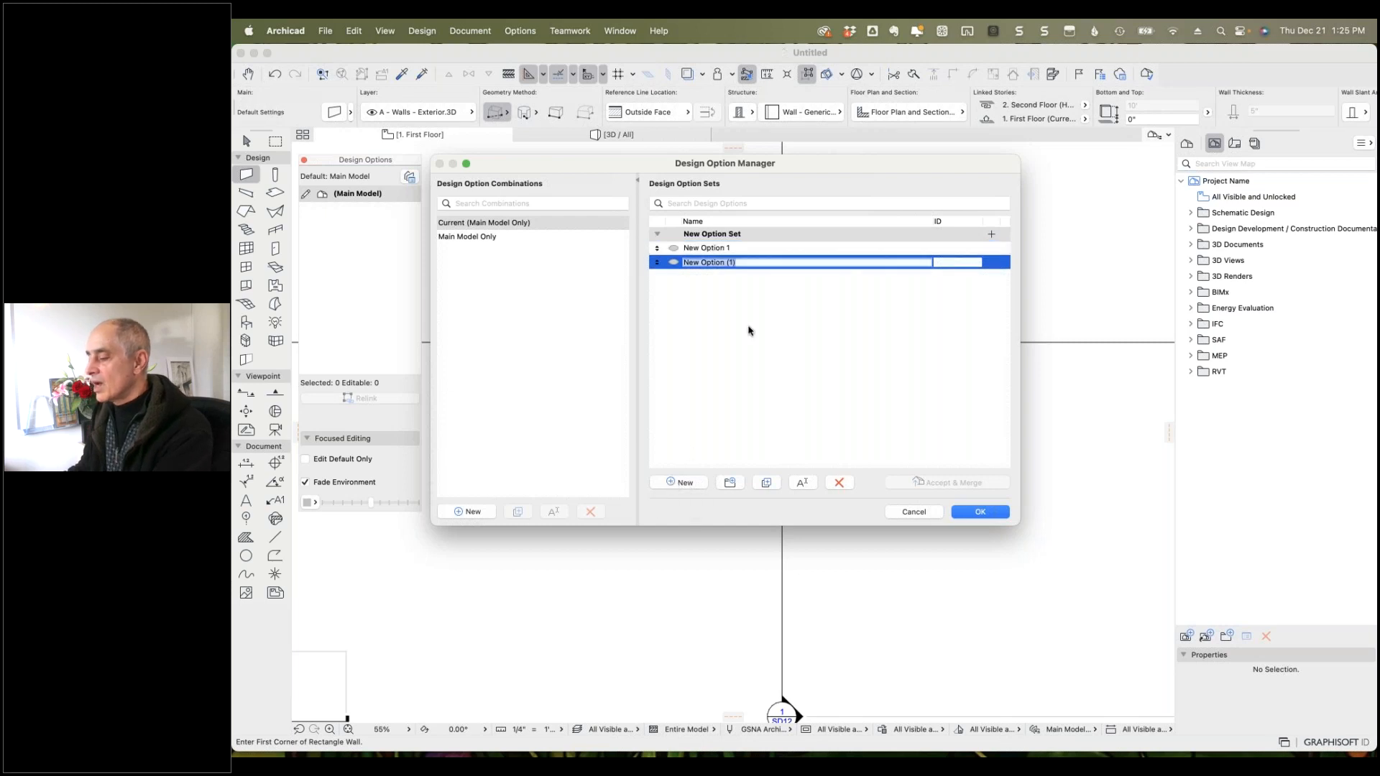
pyautogui.click(741, 260)
pyautogui.click(729, 263)
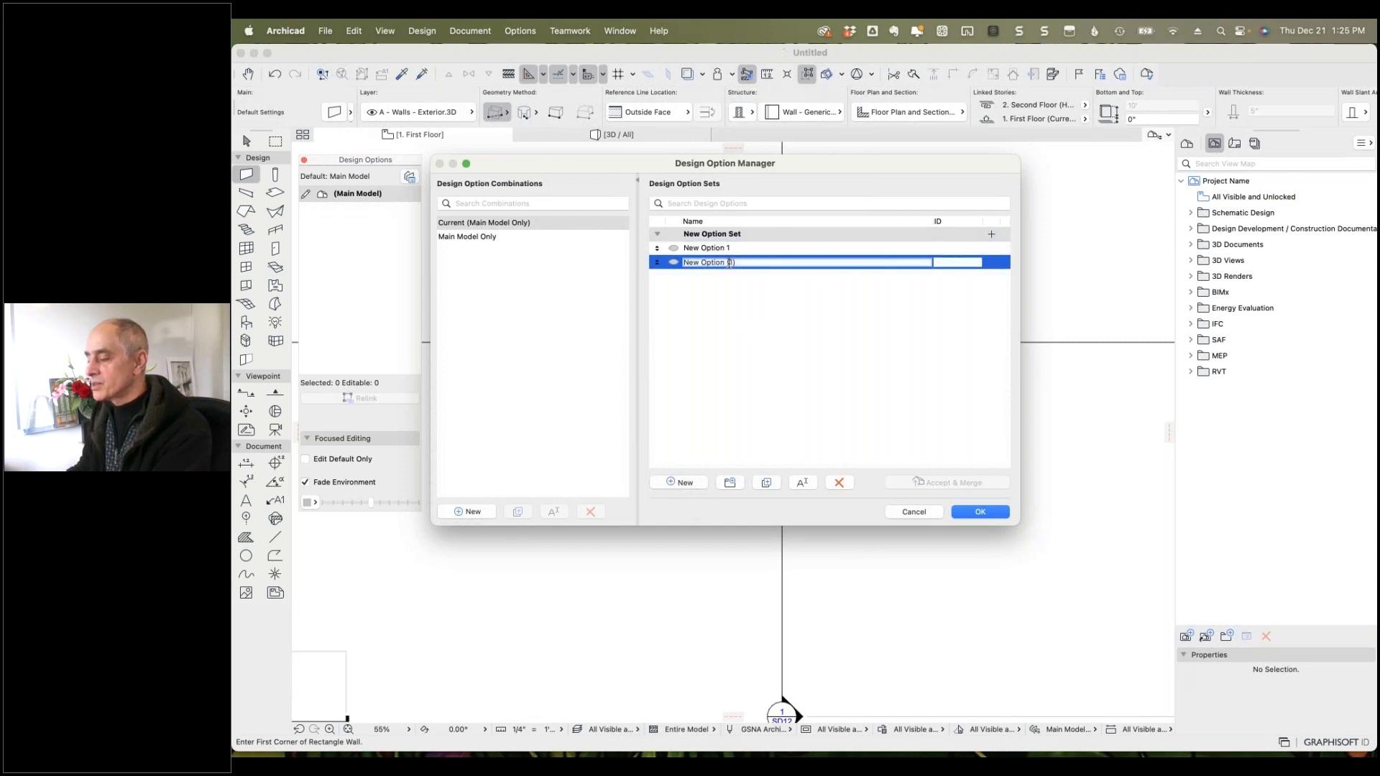
pyautogui.moveTo(727, 263); pyautogui.dragTo(738, 263)
pyautogui.write('2')
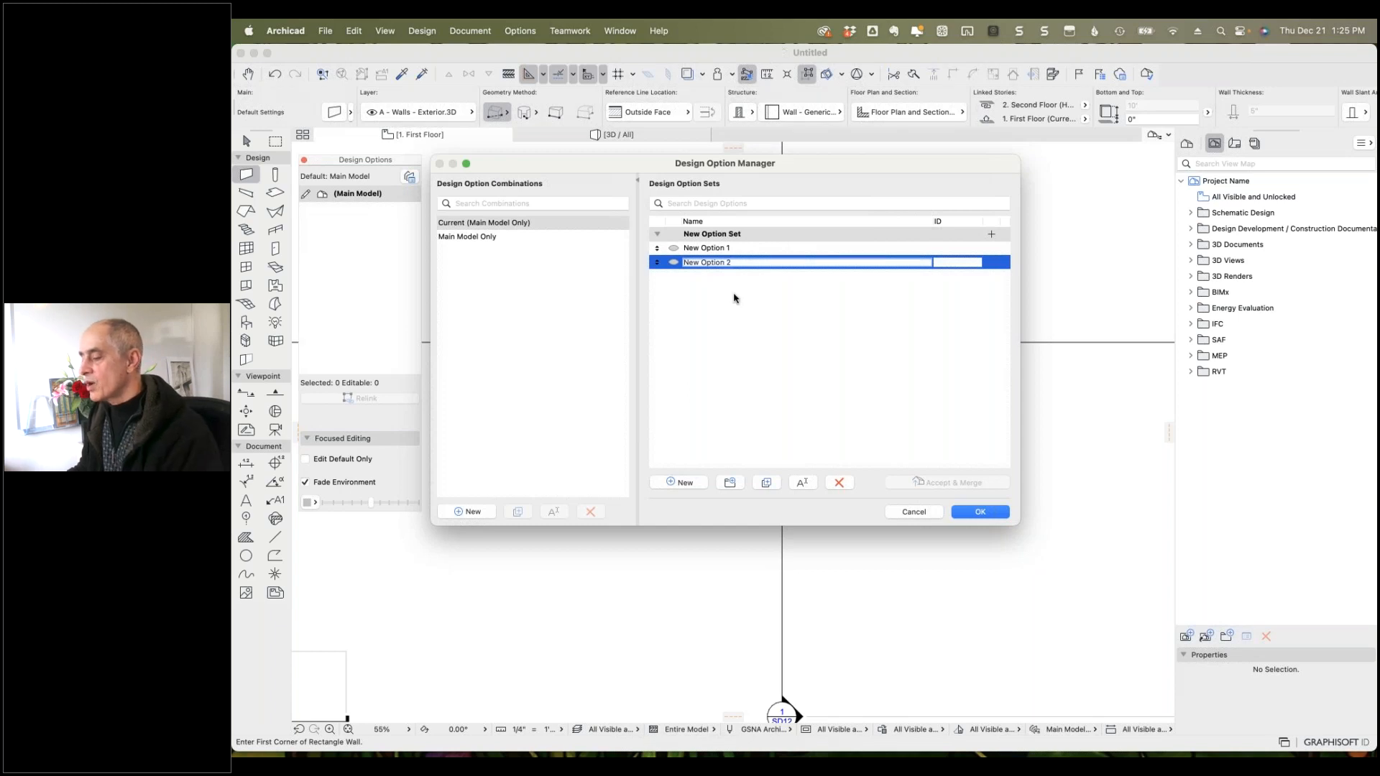
pyautogui.click(734, 298)
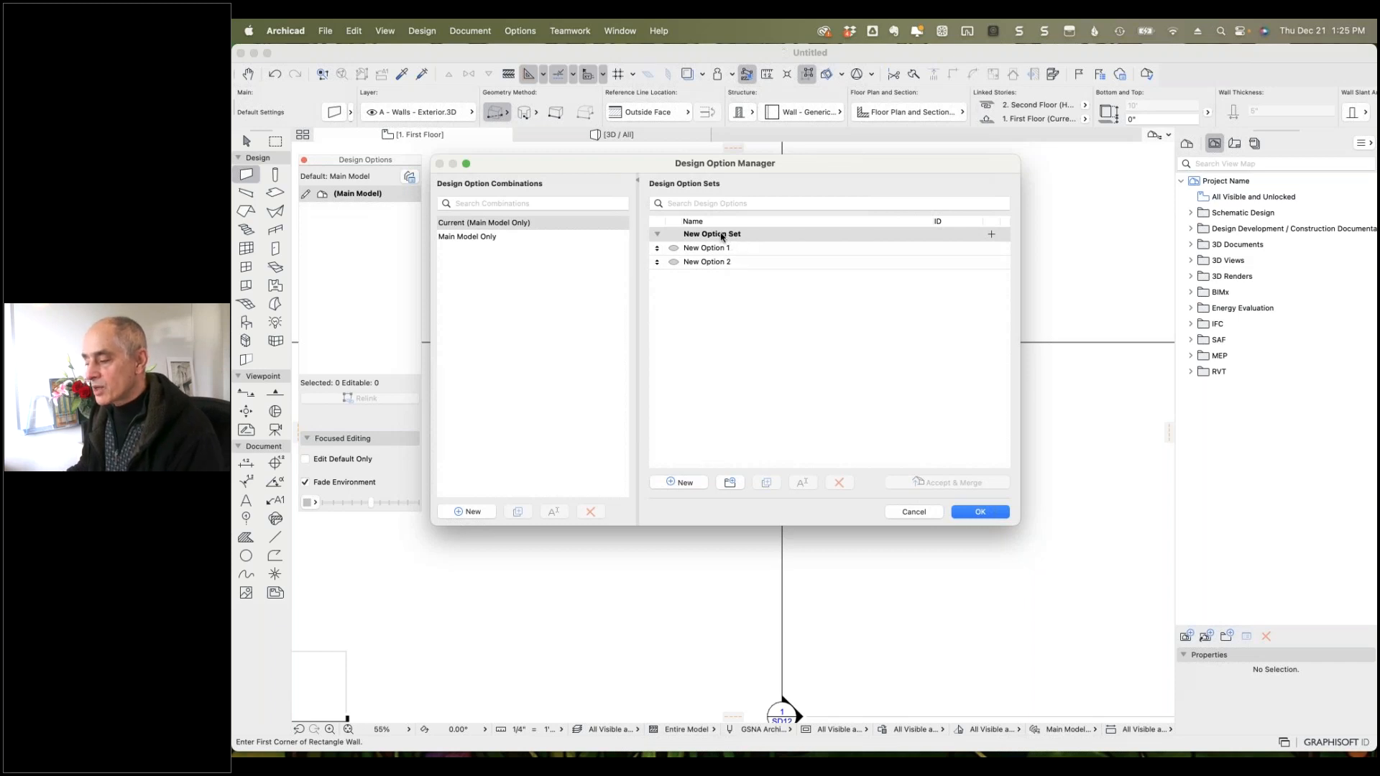
# Try out option visibility by showing New Option 1, switching to New Option 2, and hiding that one too.
pyautogui.click(673, 248)
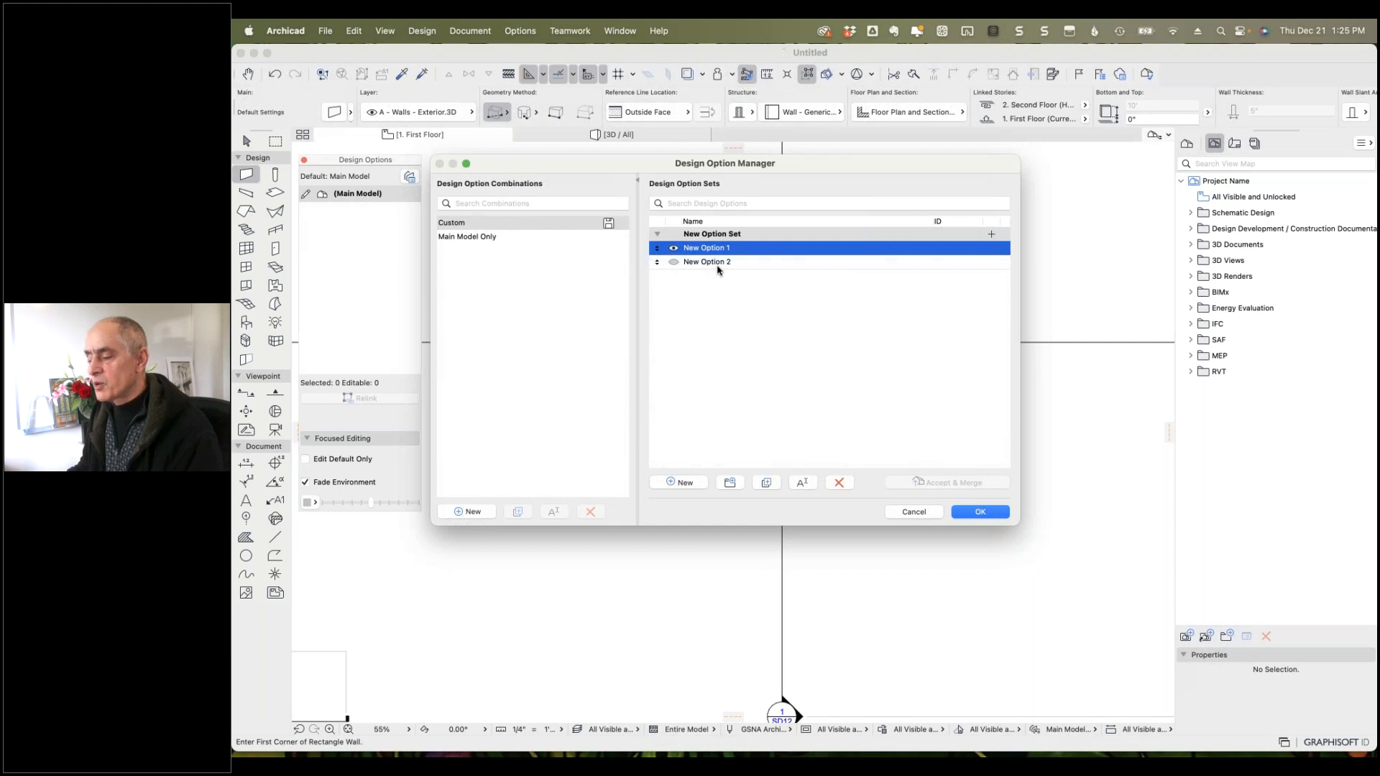
pyautogui.click(675, 262)
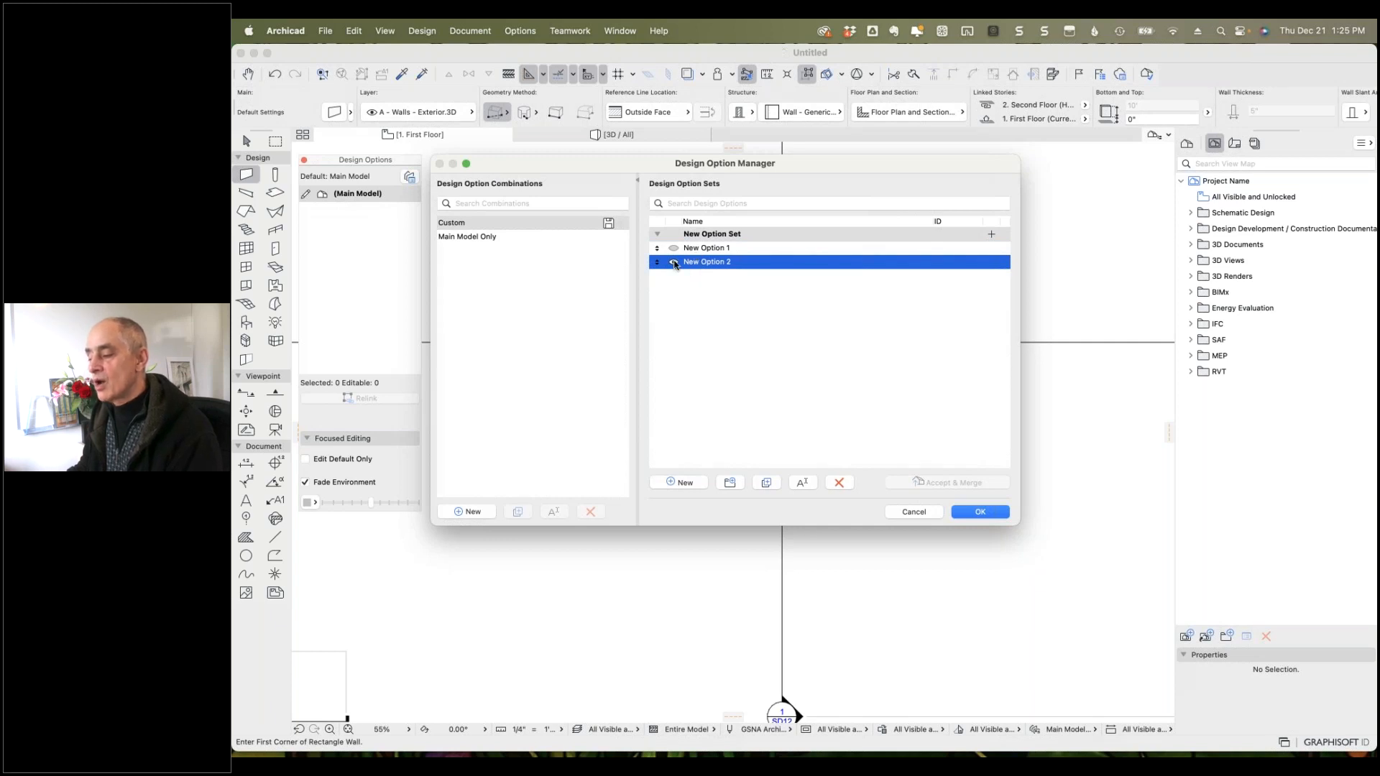
pyautogui.click(675, 263)
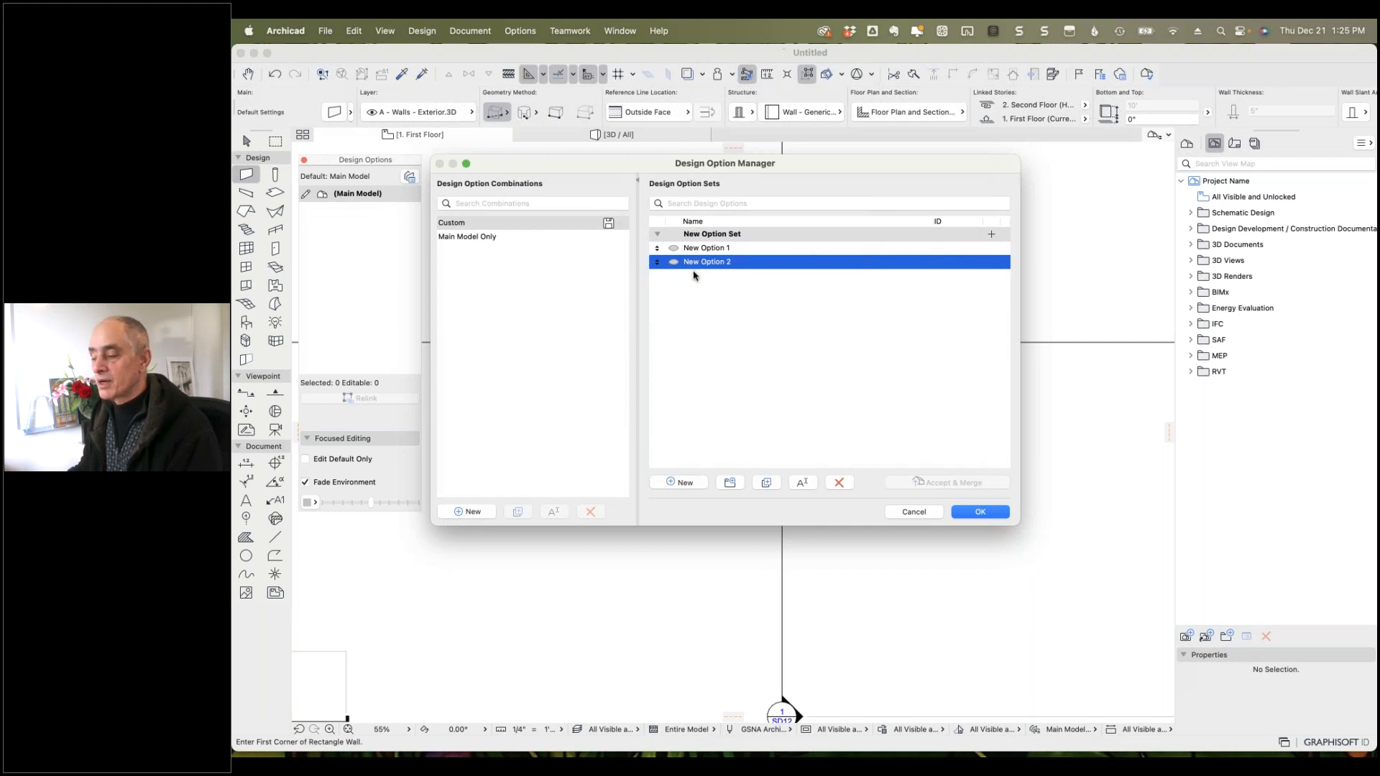
# Rename the option set as Kitchen and its first option as Larger version.
pyautogui.doubleClick(729, 235)
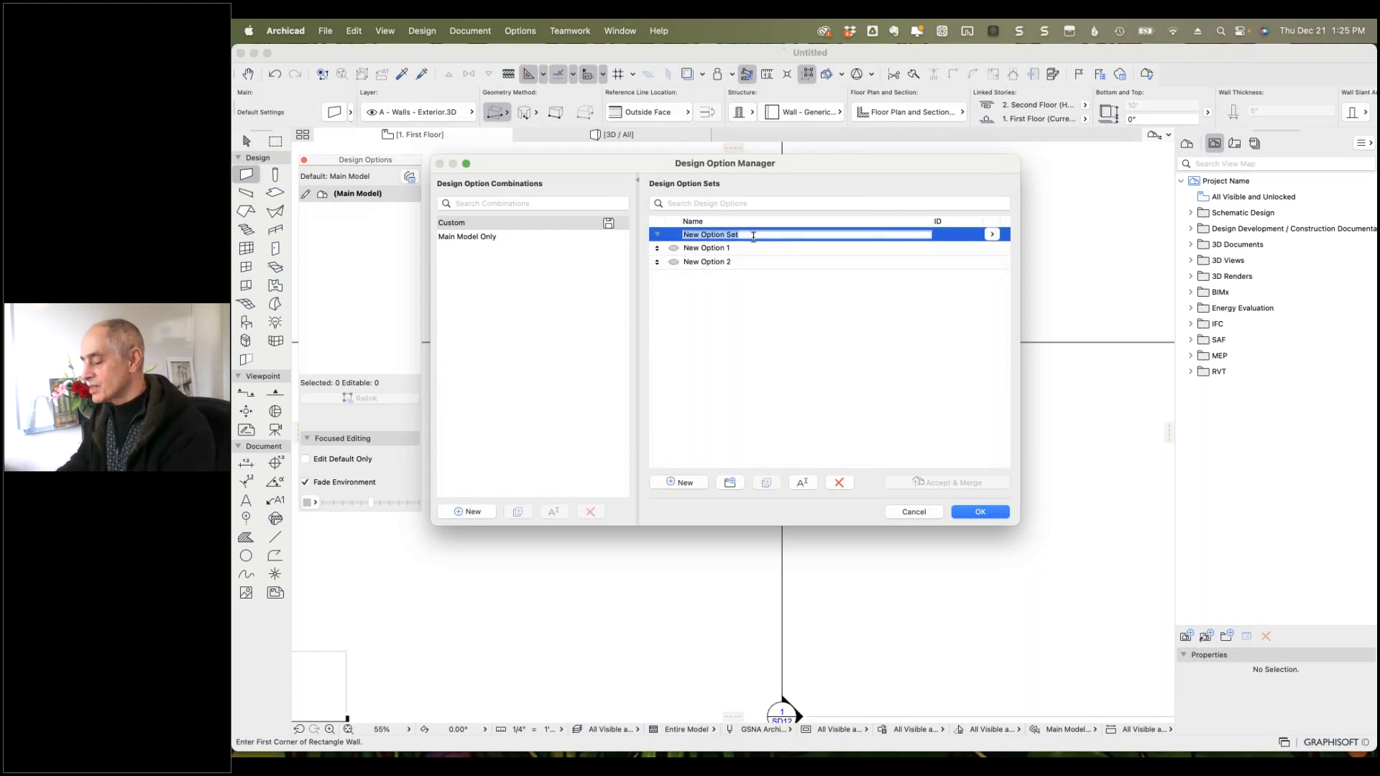
pyautogui.write('Kitchen')
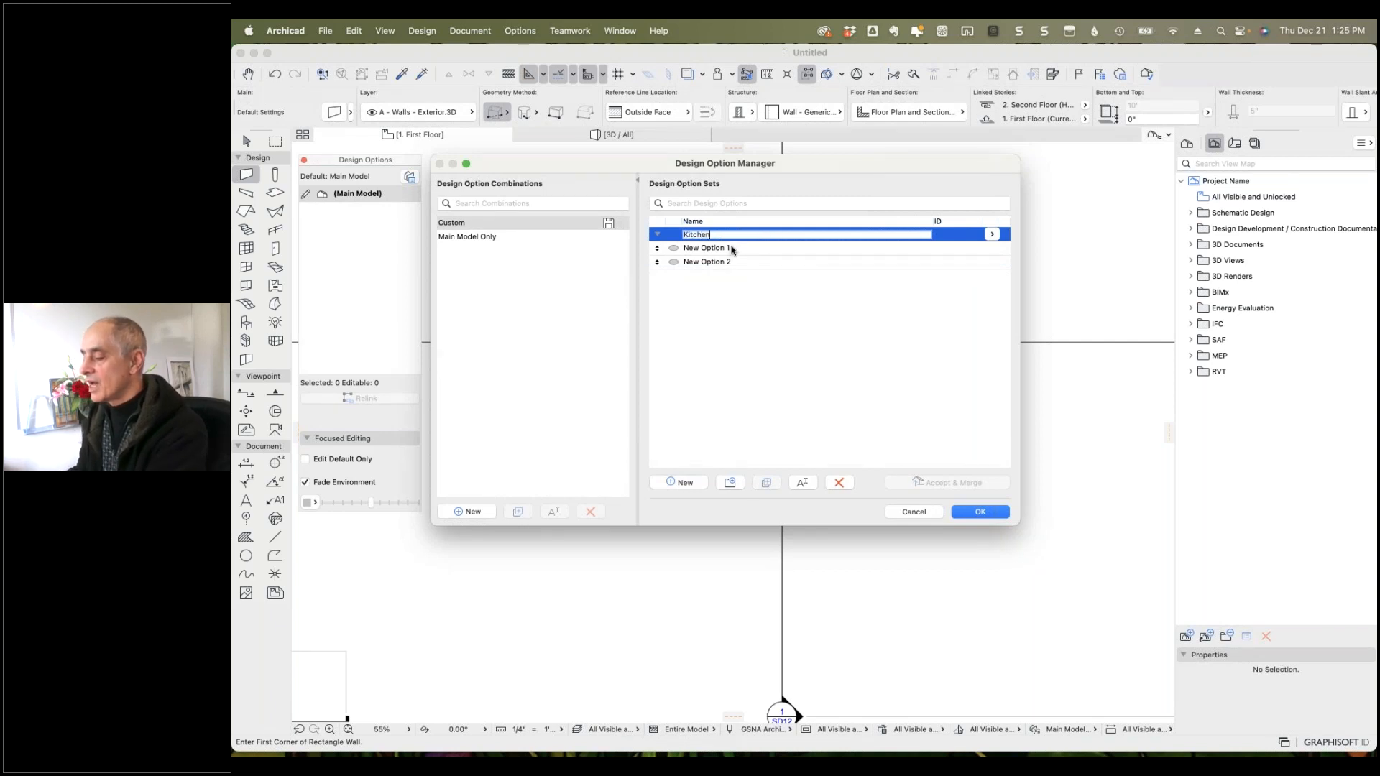
pyautogui.click(733, 249)
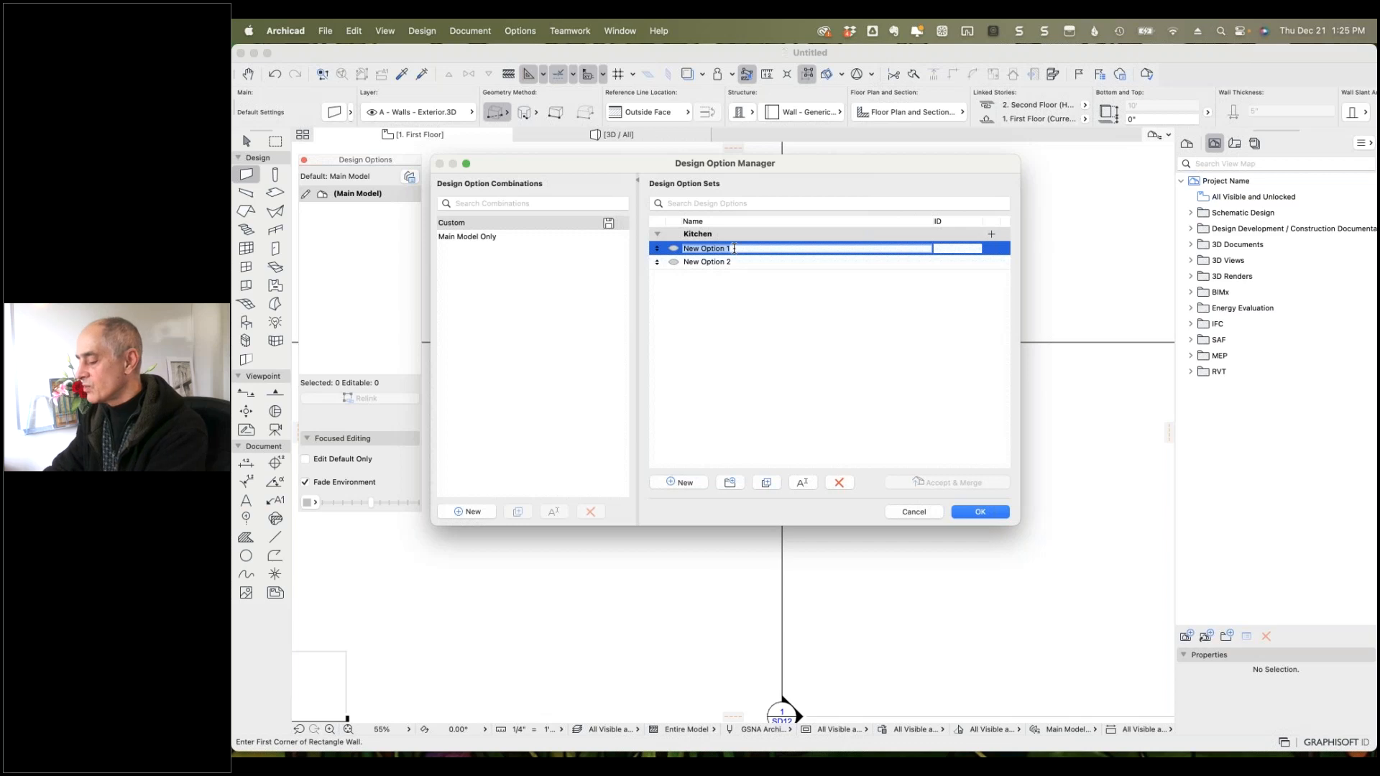
pyautogui.write('Larger version')
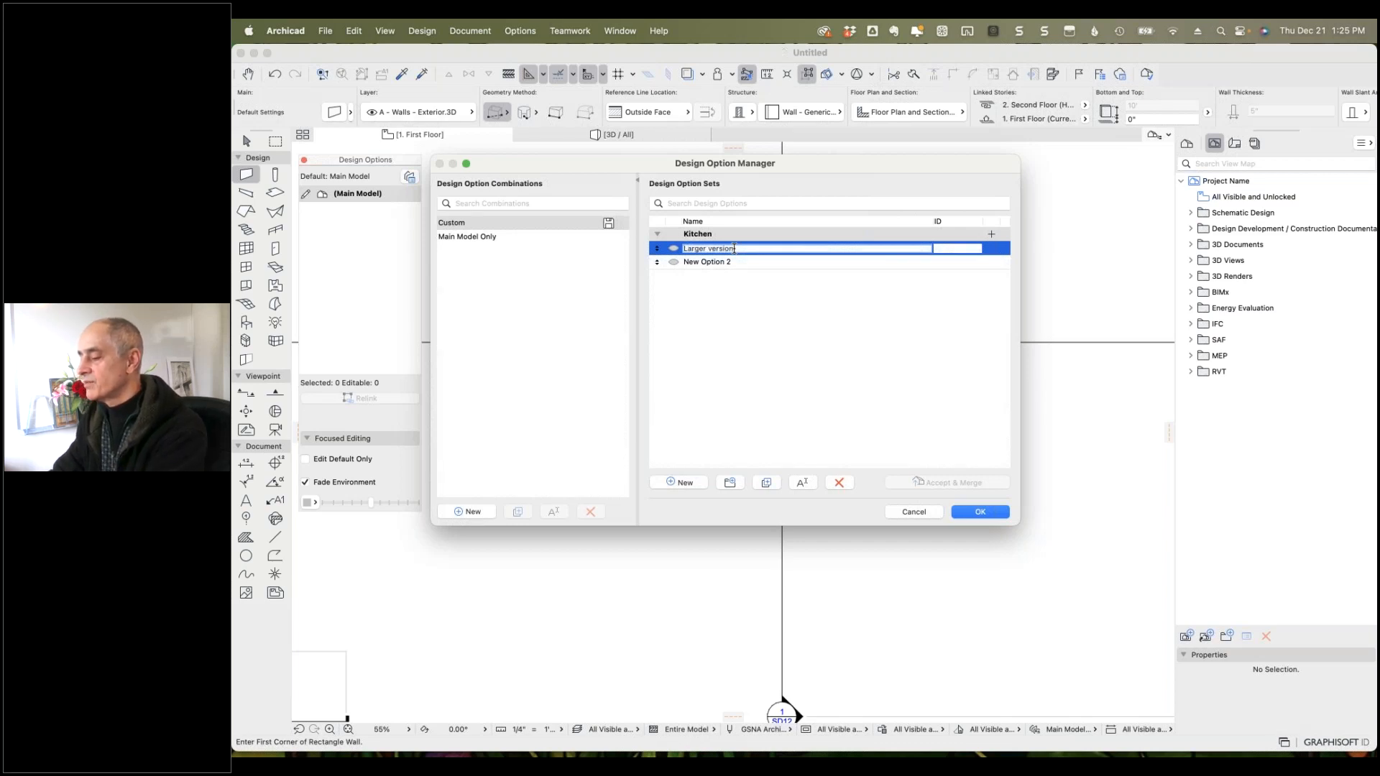
# Rename the second option in the Kitchen set as Smaller version.
pyautogui.click(724, 261)
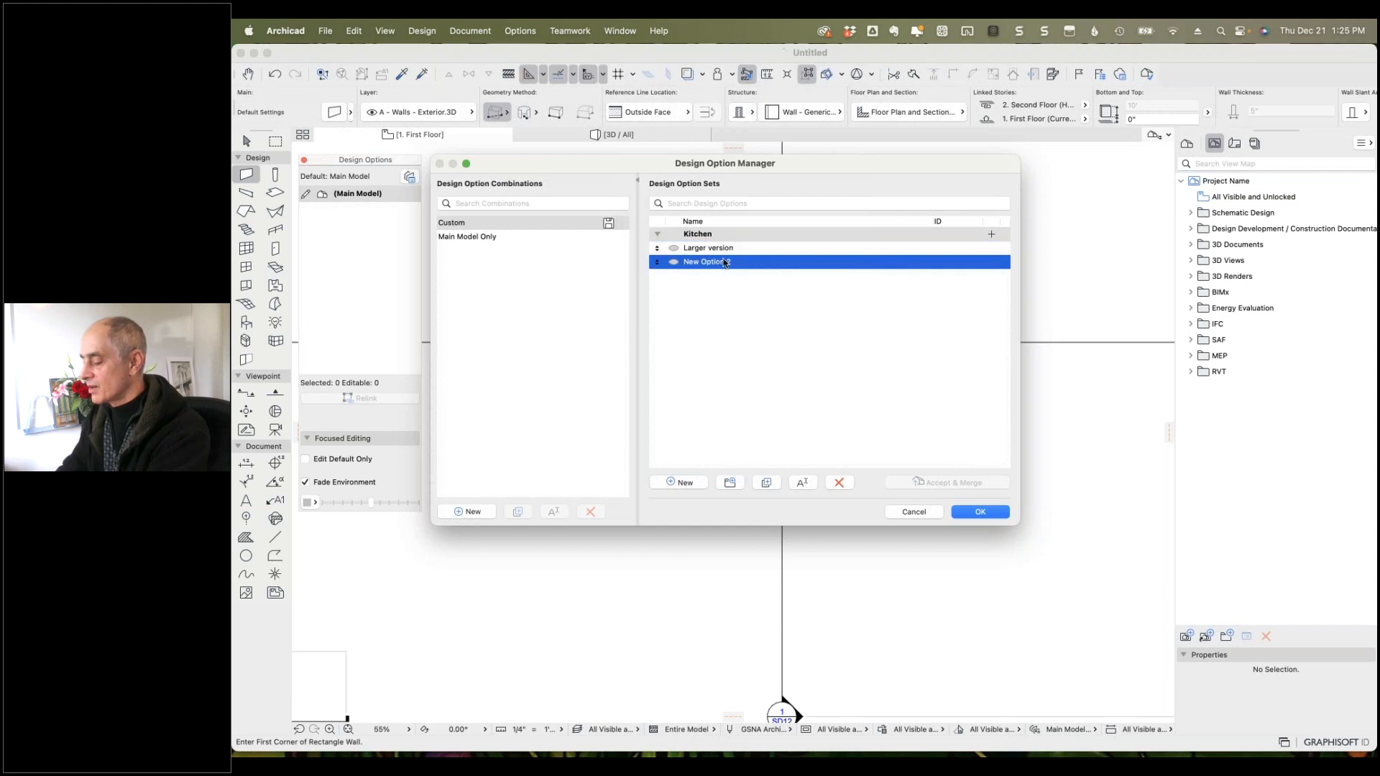
pyautogui.click(724, 262)
pyautogui.write('S')
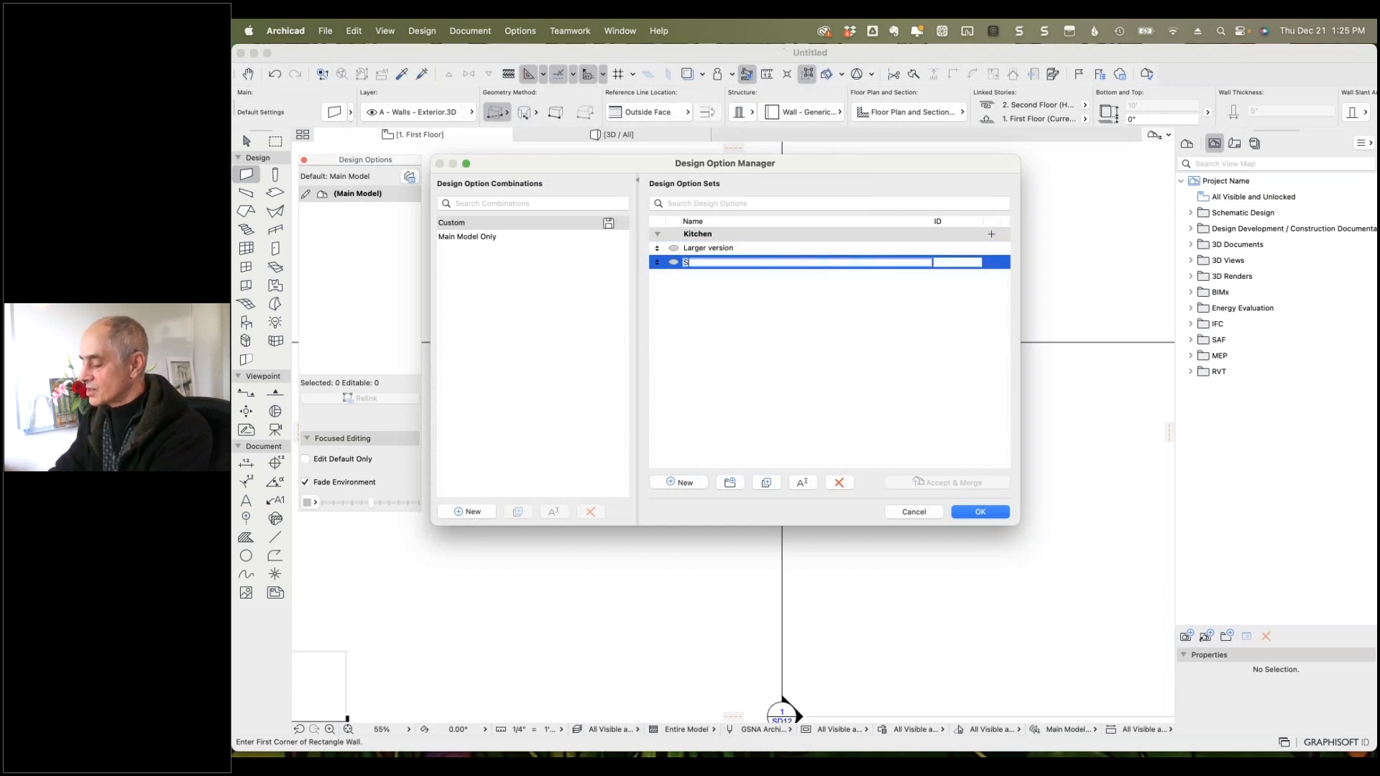
pyautogui.write('maller version')
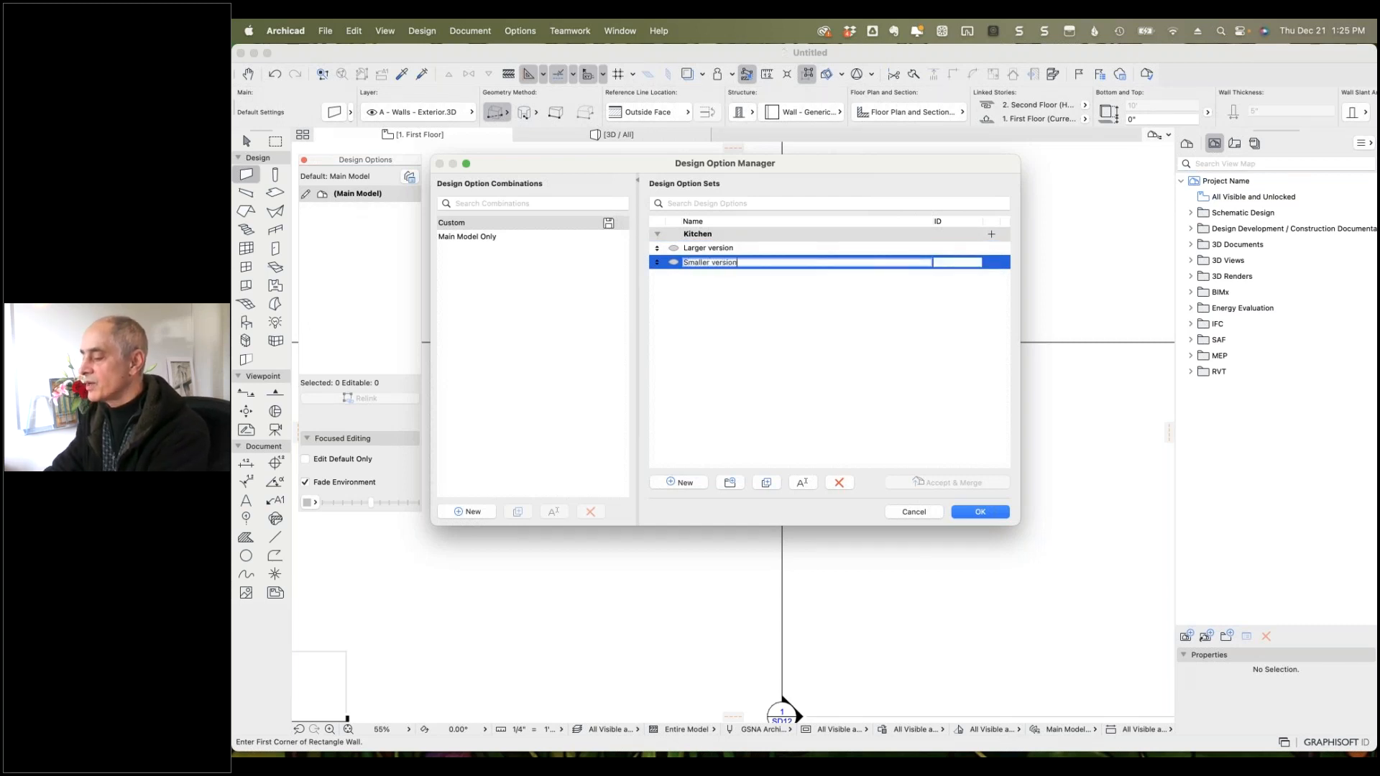
pyautogui.click(735, 293)
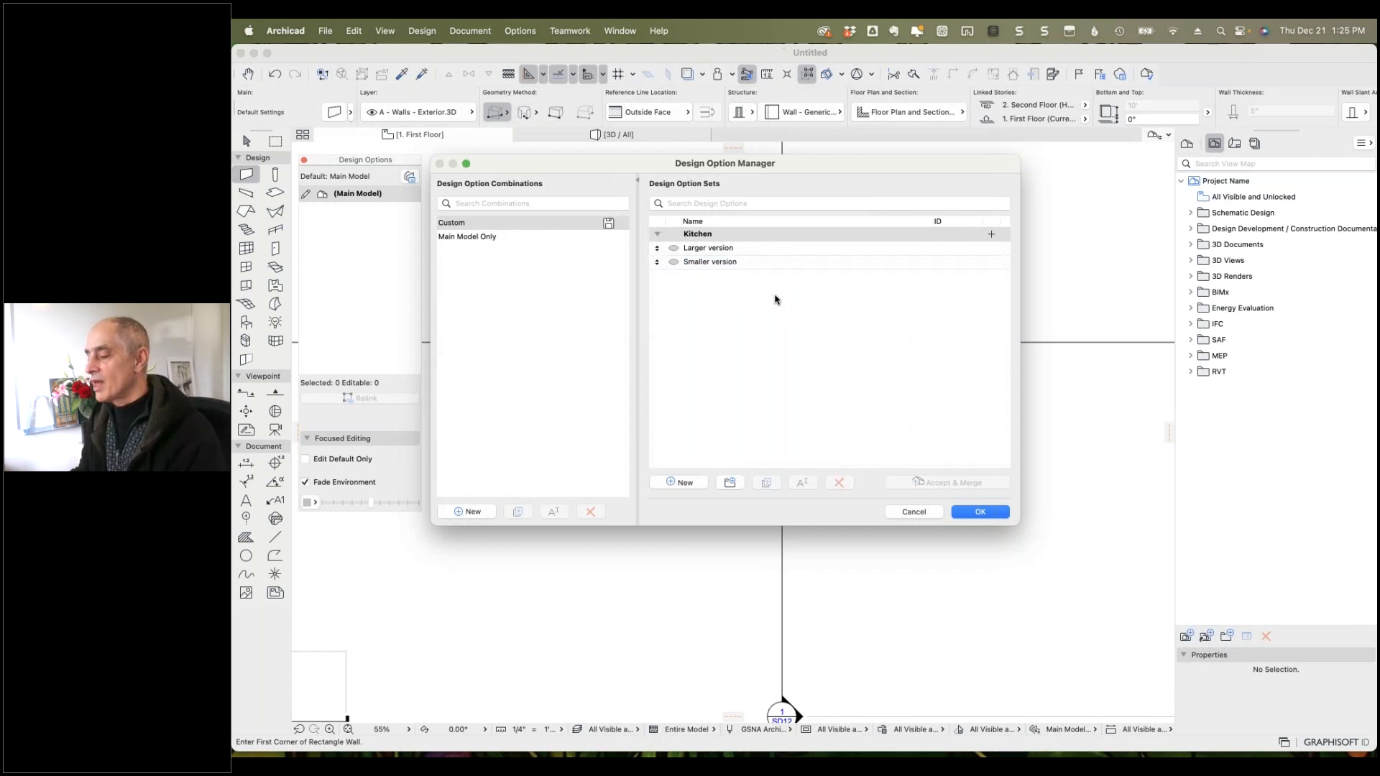
# Create a design option combination named Kitchen - Larger.
pyautogui.click(468, 226)
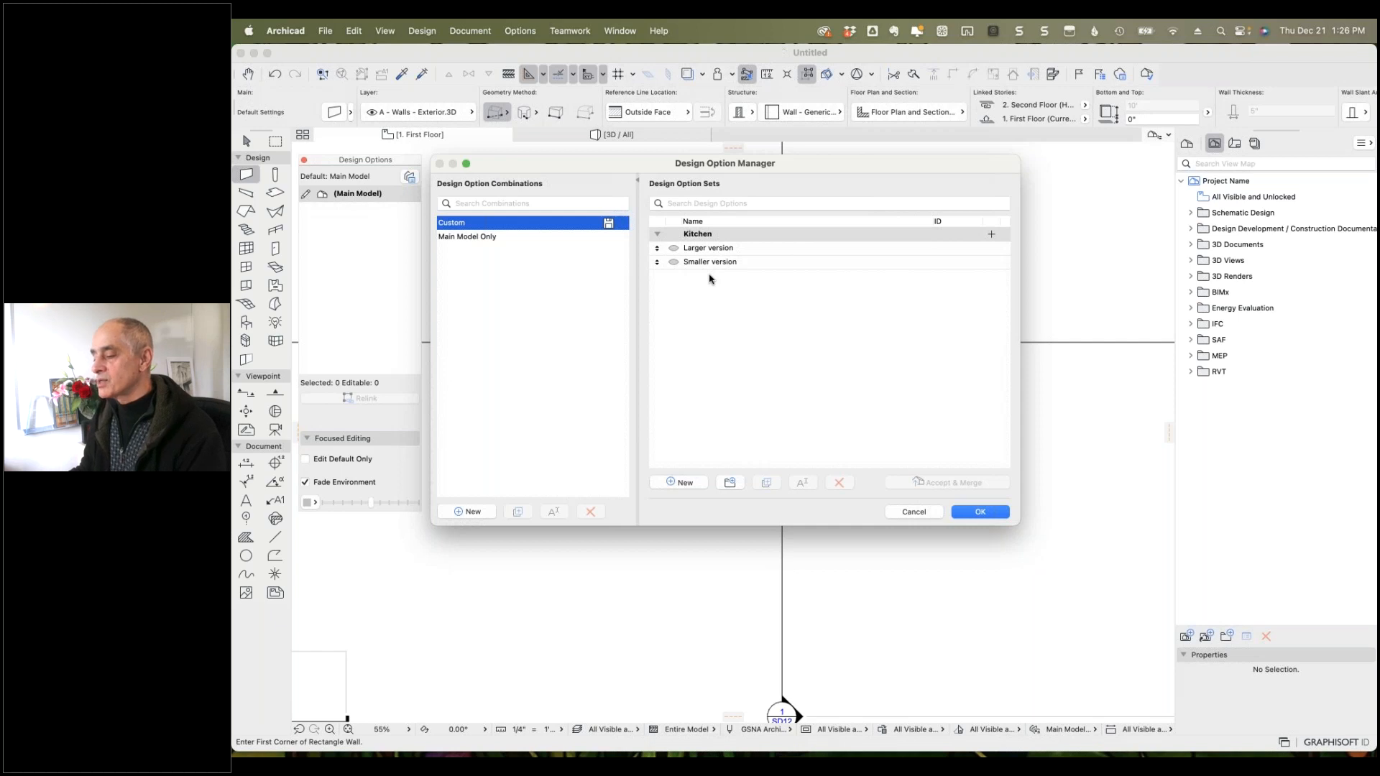
pyautogui.click(472, 510)
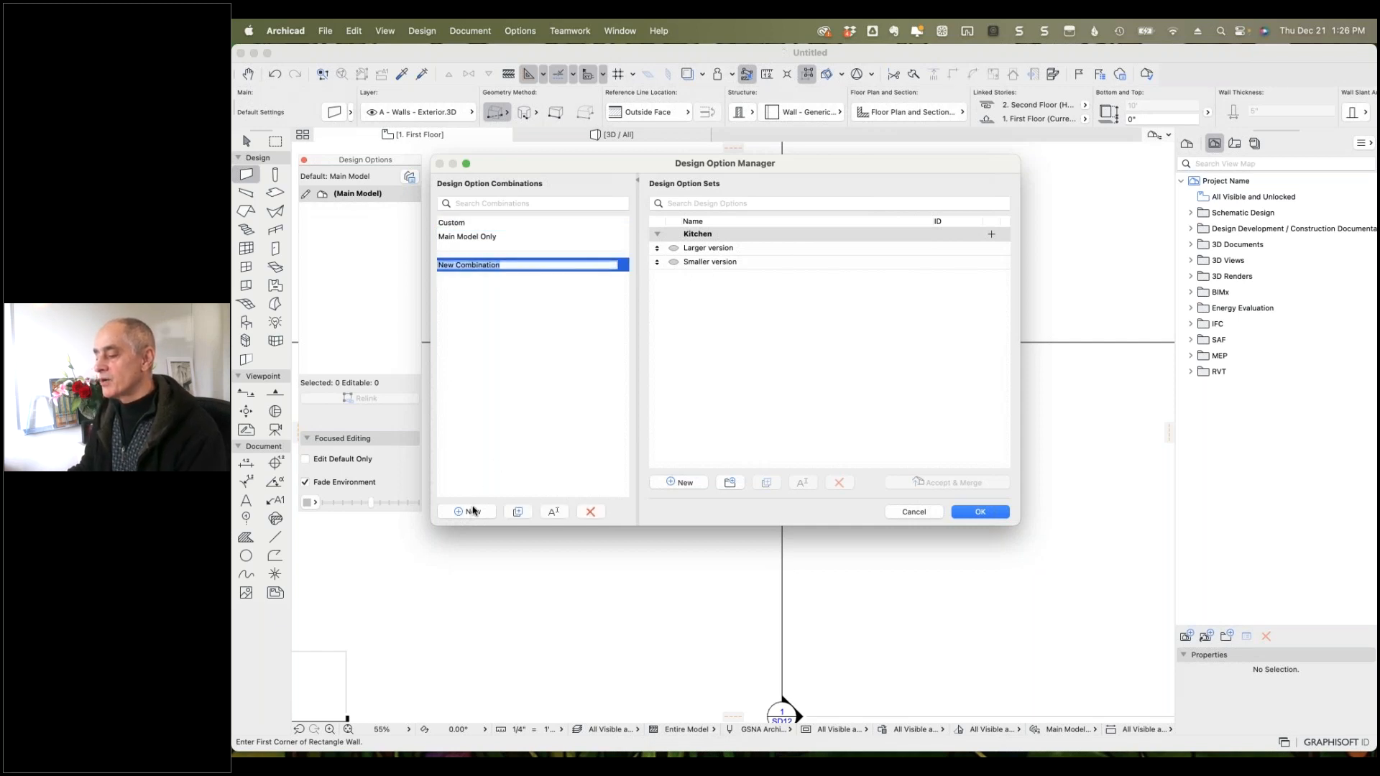
pyautogui.write('Kit')
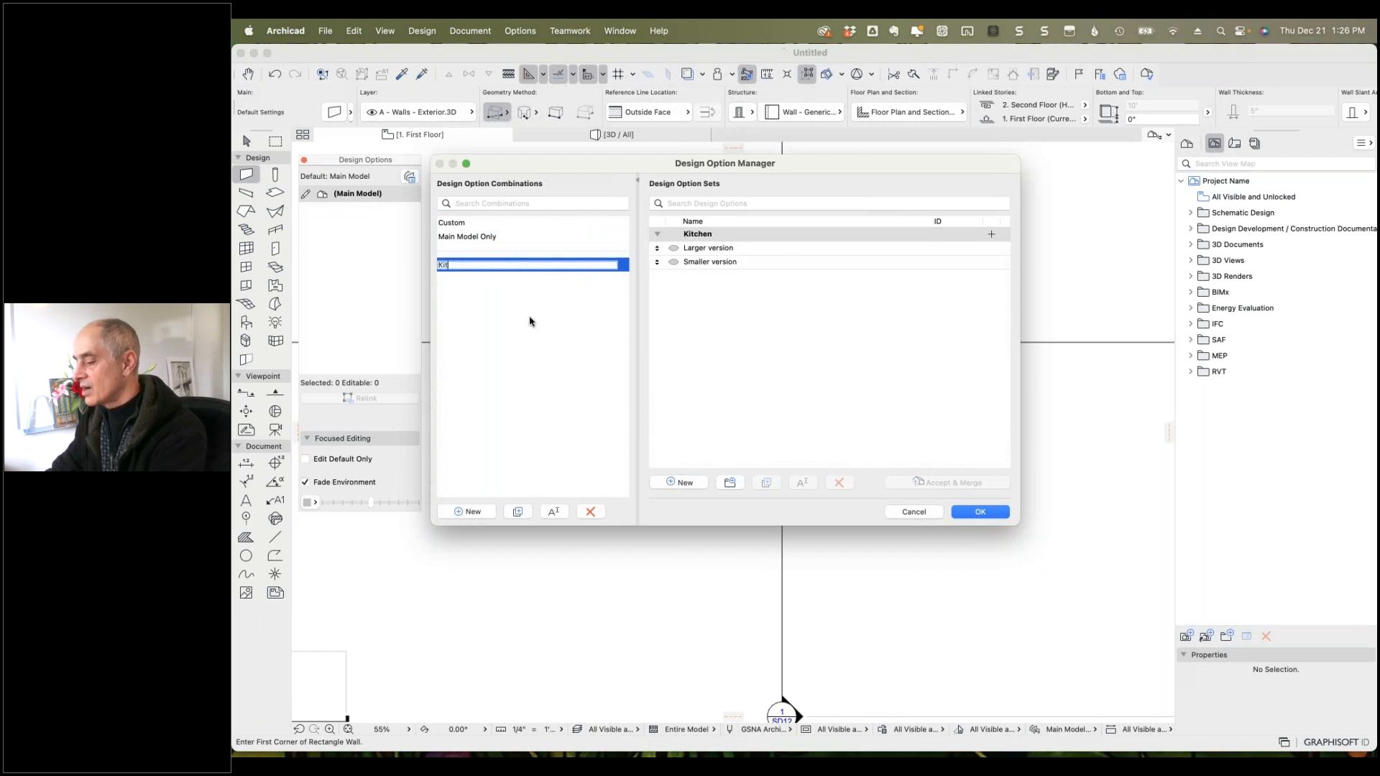
pyautogui.write('chen - Larger')
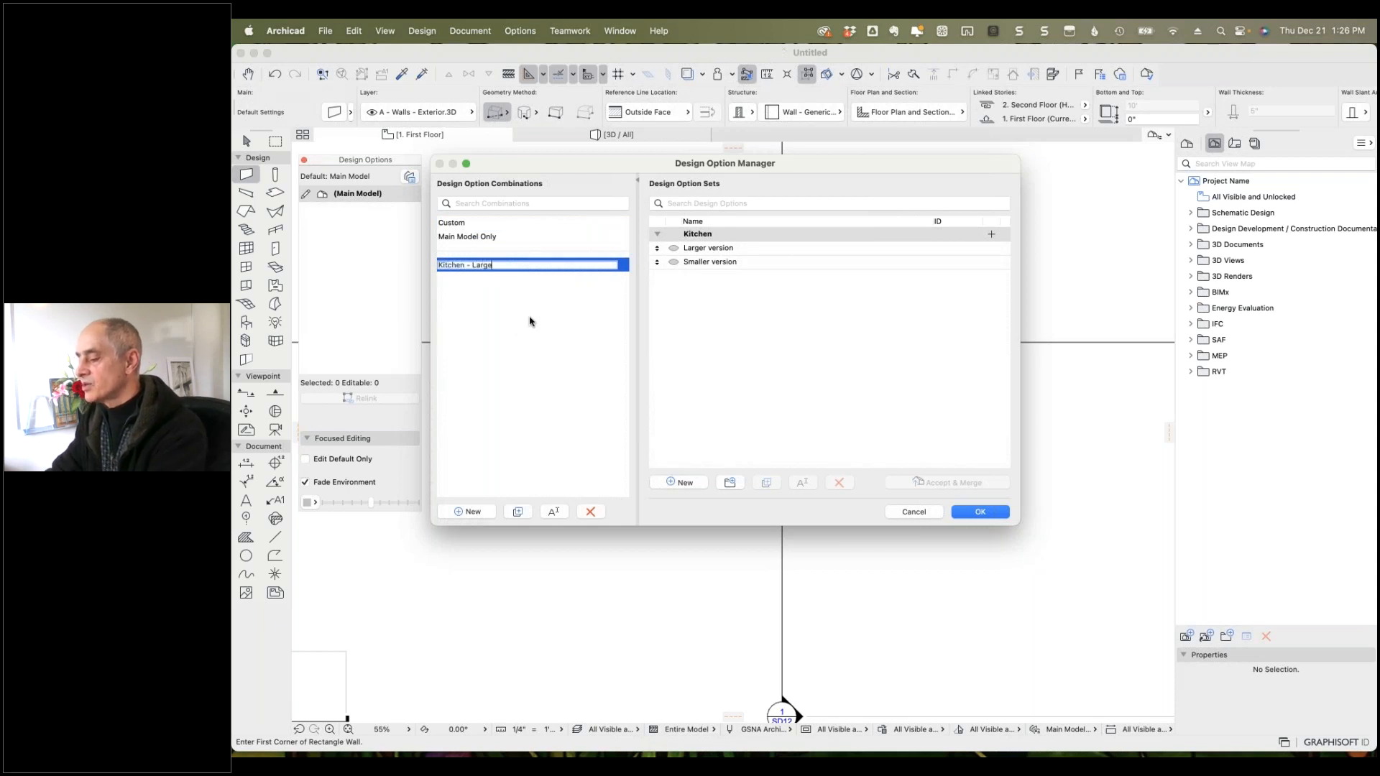
# Create another design option combination named Kitchen - Smaller.
pyautogui.click(469, 512)
pyautogui.write('Kit')
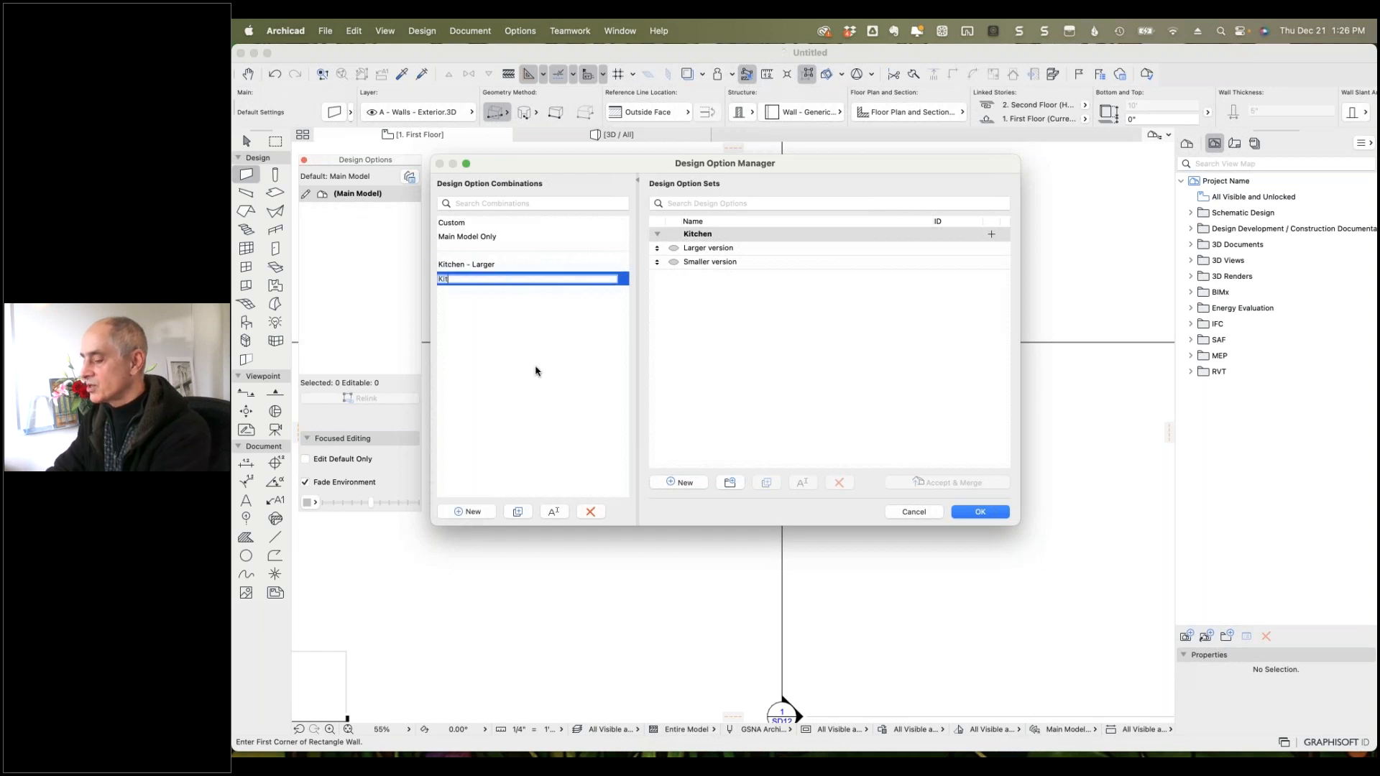
pyautogui.write('chen - Smaller')
pyautogui.click(567, 424)
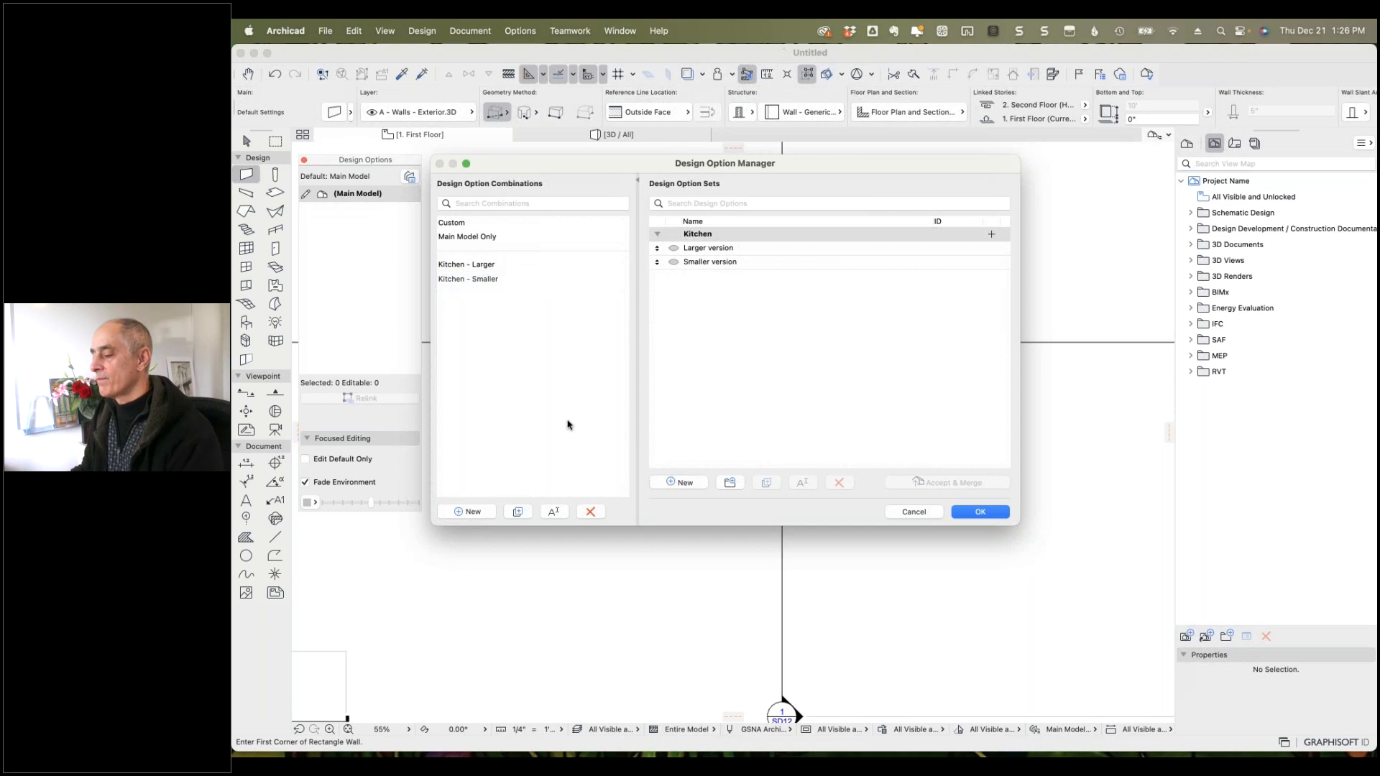
# Turn on Larger version for the Kitchen - Larger combination and Smaller version for the Kitchen - Smaller combination.
pyautogui.click(496, 266)
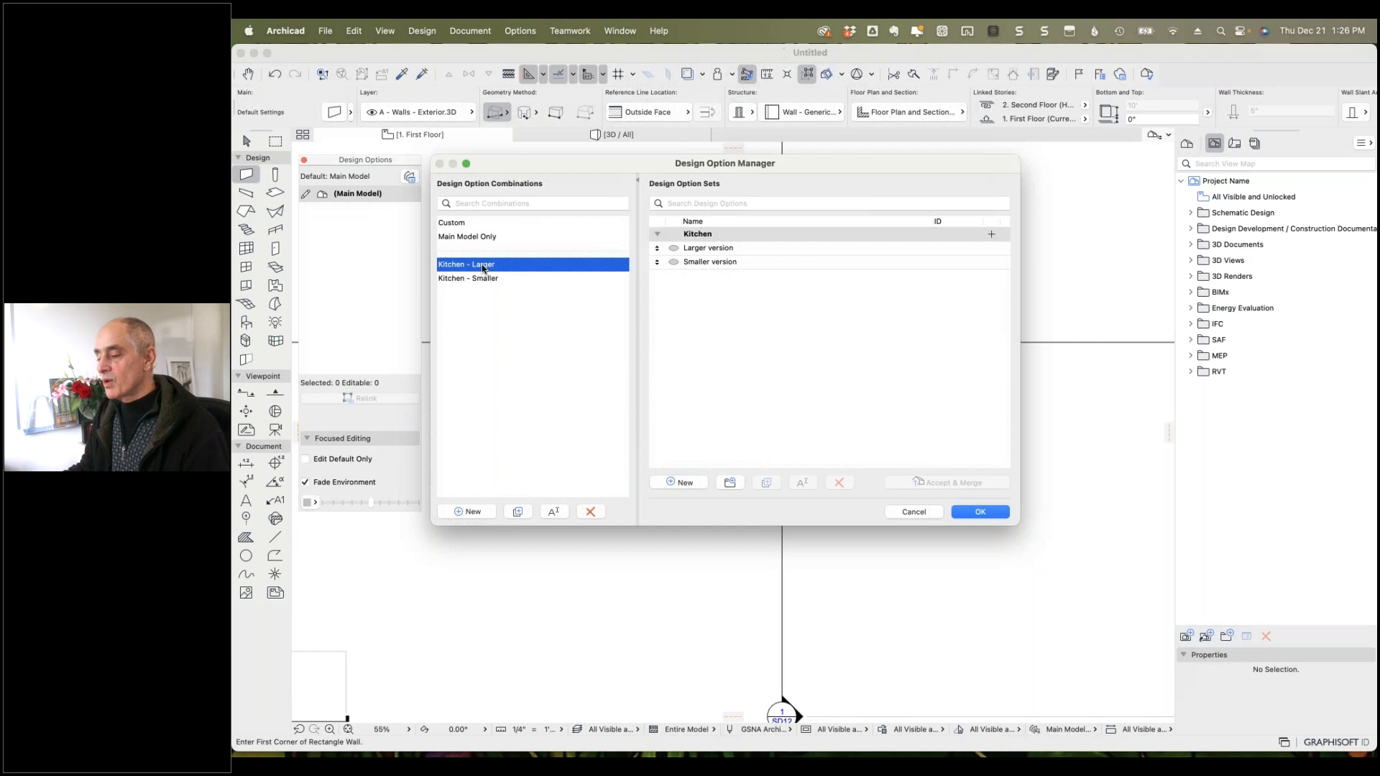
pyautogui.click(673, 249)
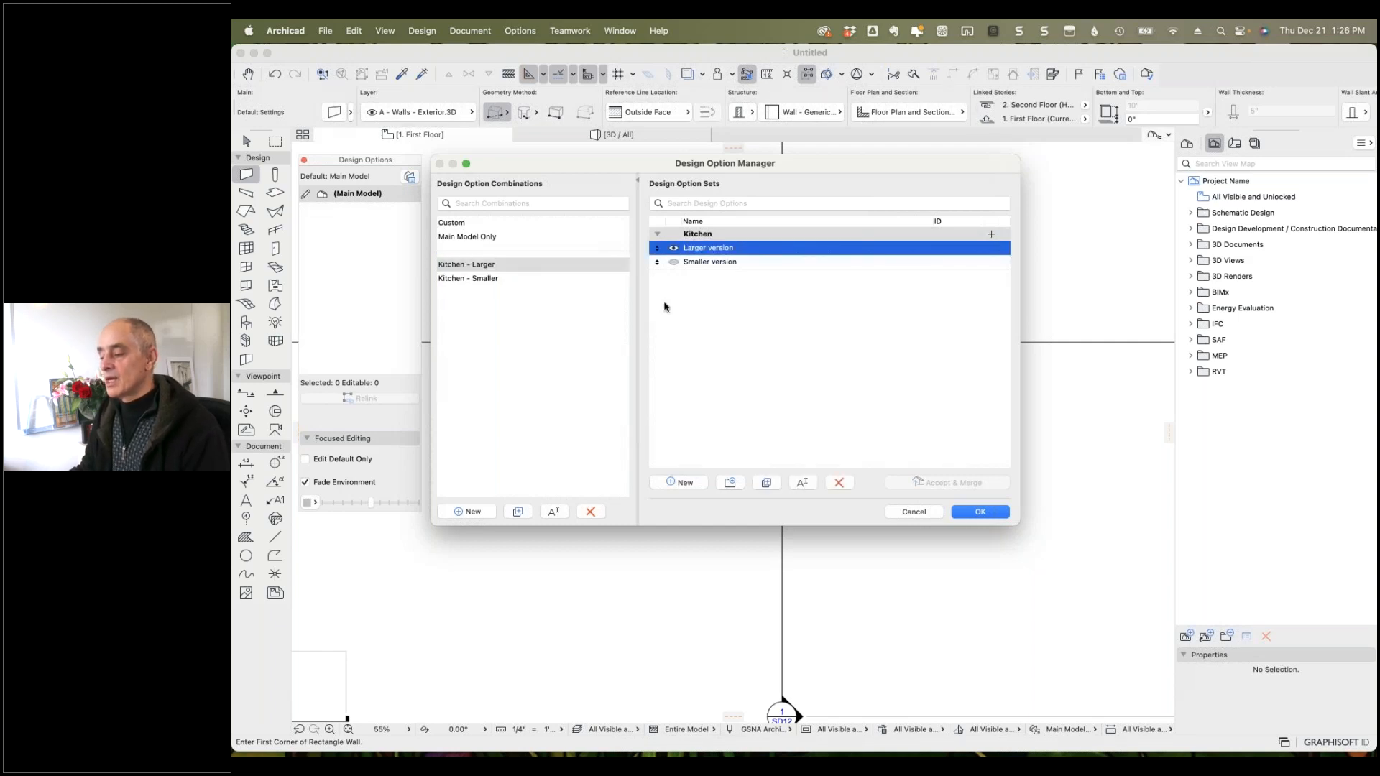
pyautogui.click(482, 280)
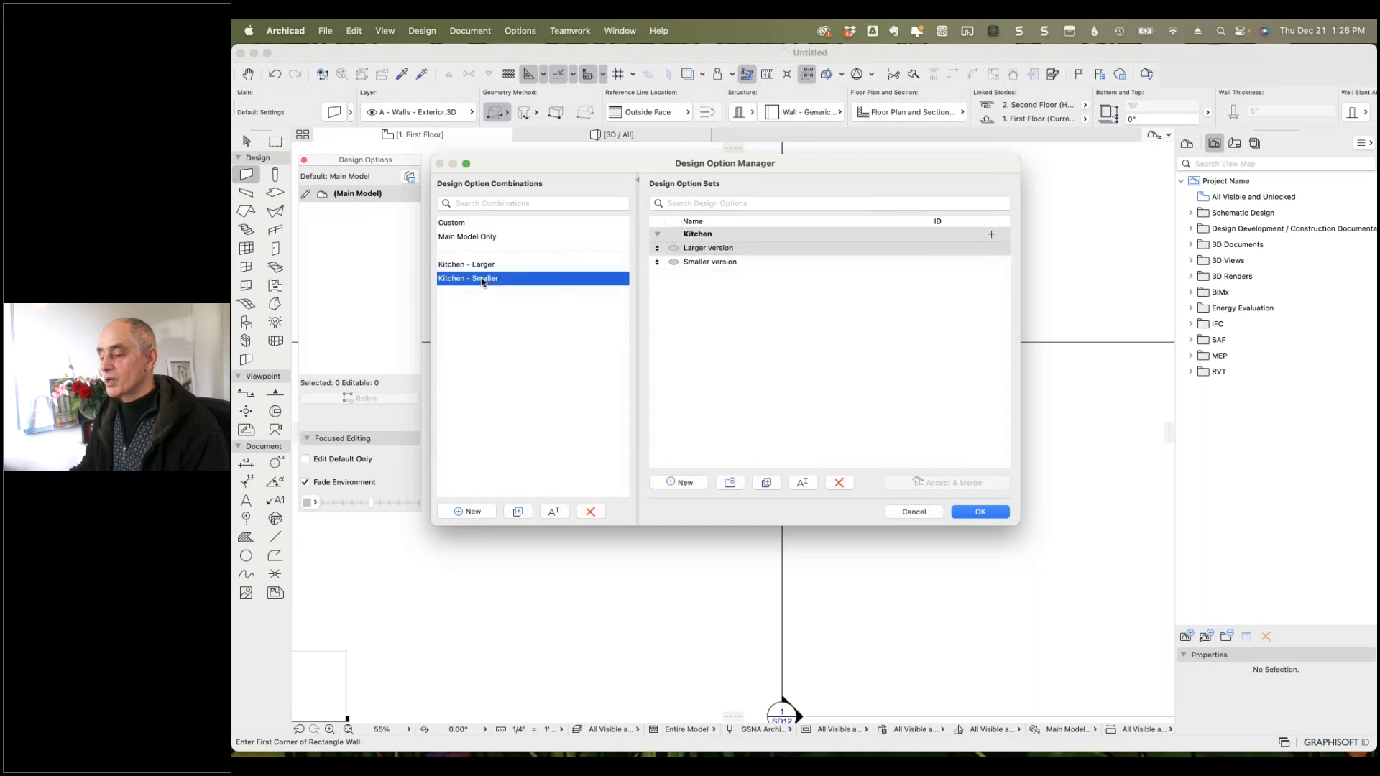
pyautogui.click(673, 263)
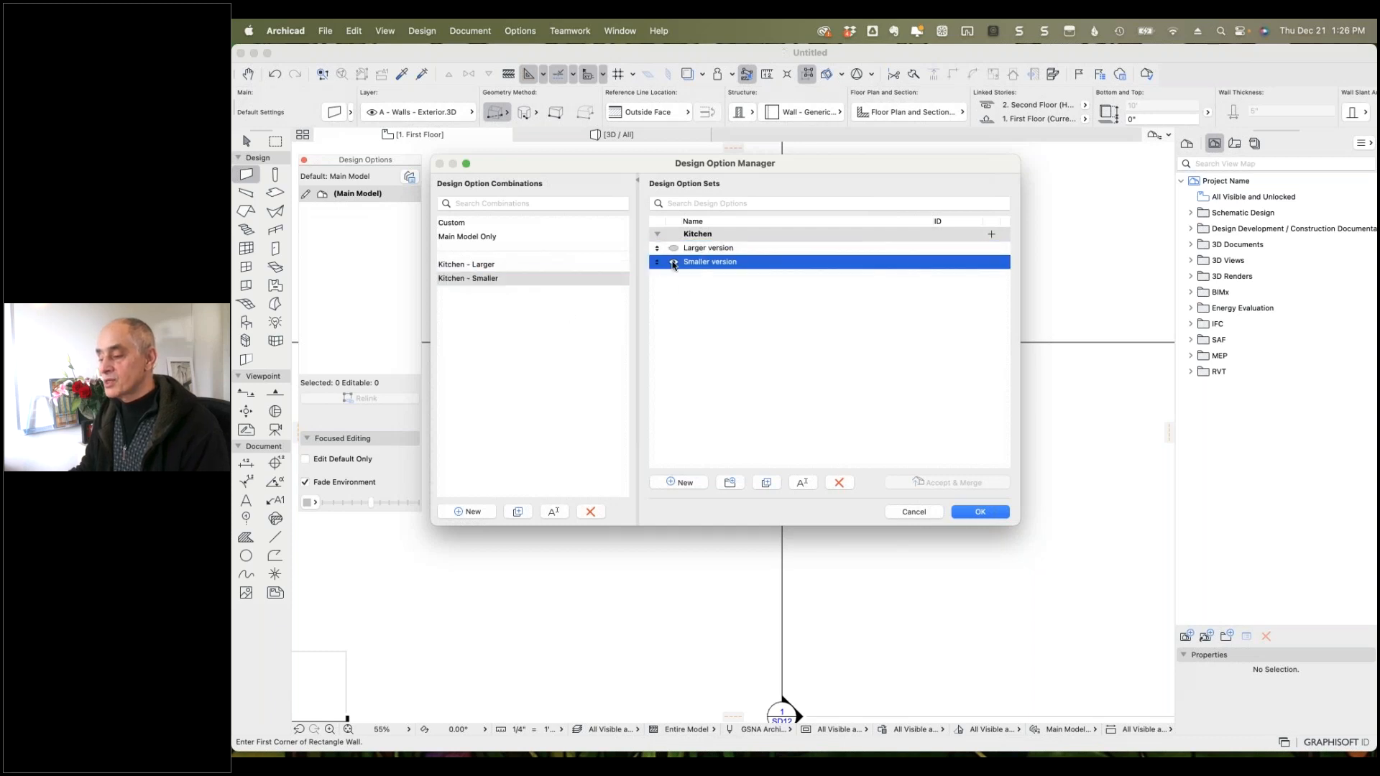
# Review the Main Model Only combination and accept the design option setup.
pyautogui.click(487, 238)
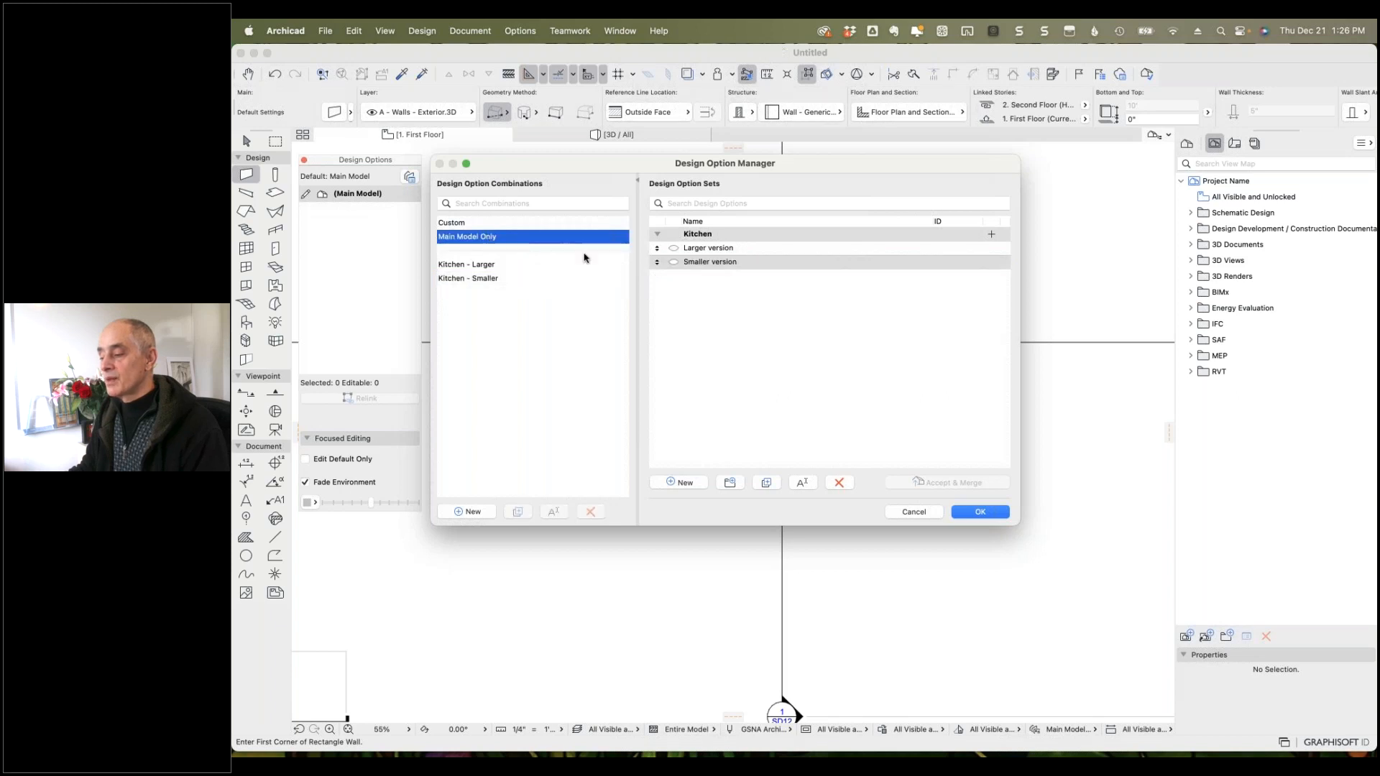
pyautogui.click(674, 249)
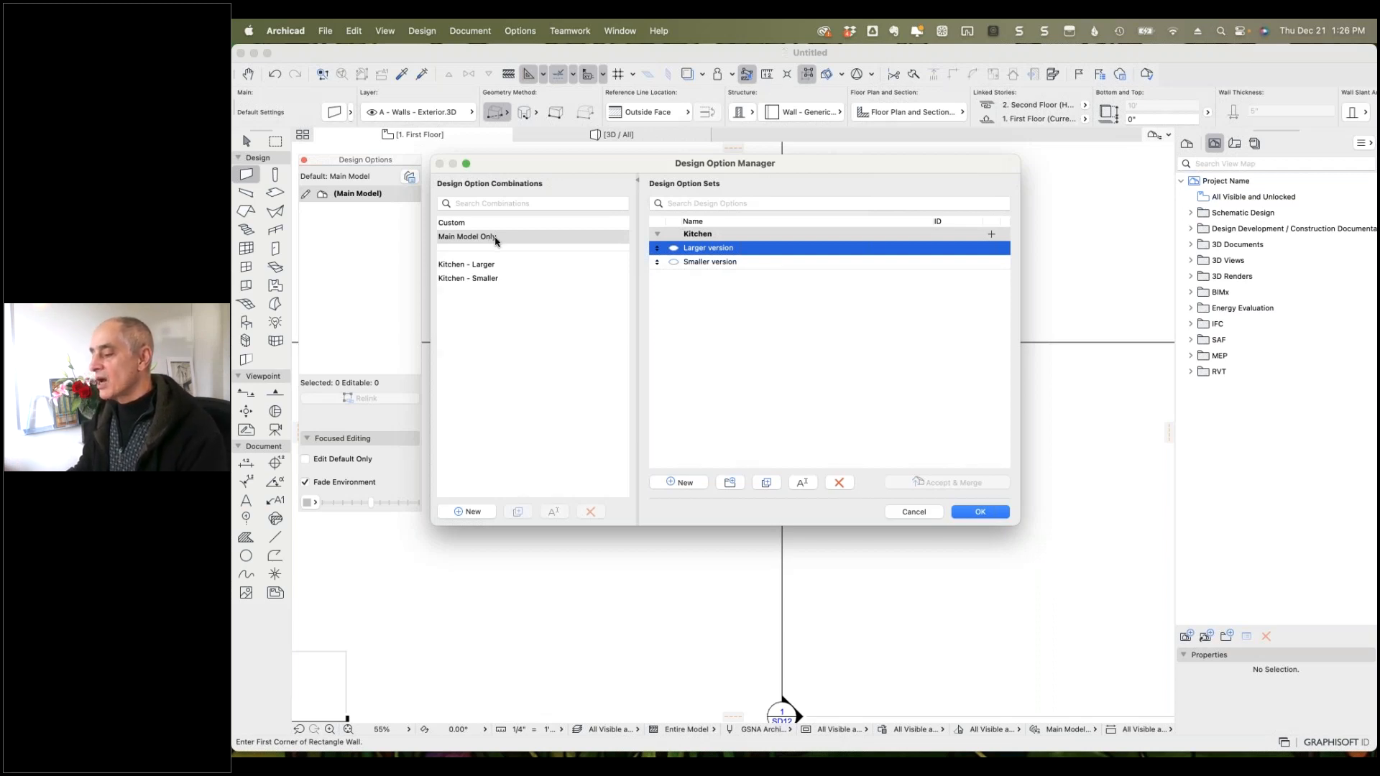
pyautogui.click(968, 512)
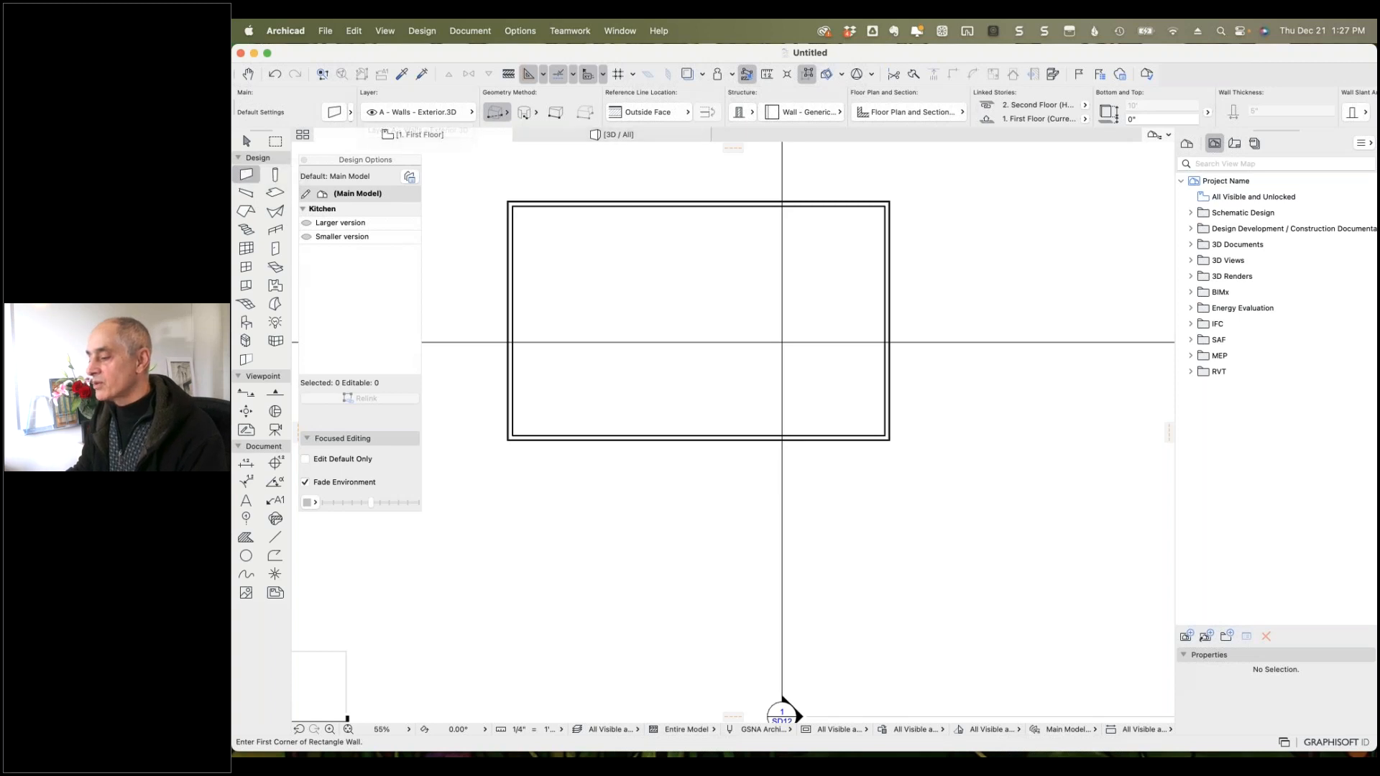
# Draw an L-shaped chained wall about 9'-3" deep, enclosing a small kitchen in the building's upper-left corner.
pyautogui.click(589, 208)
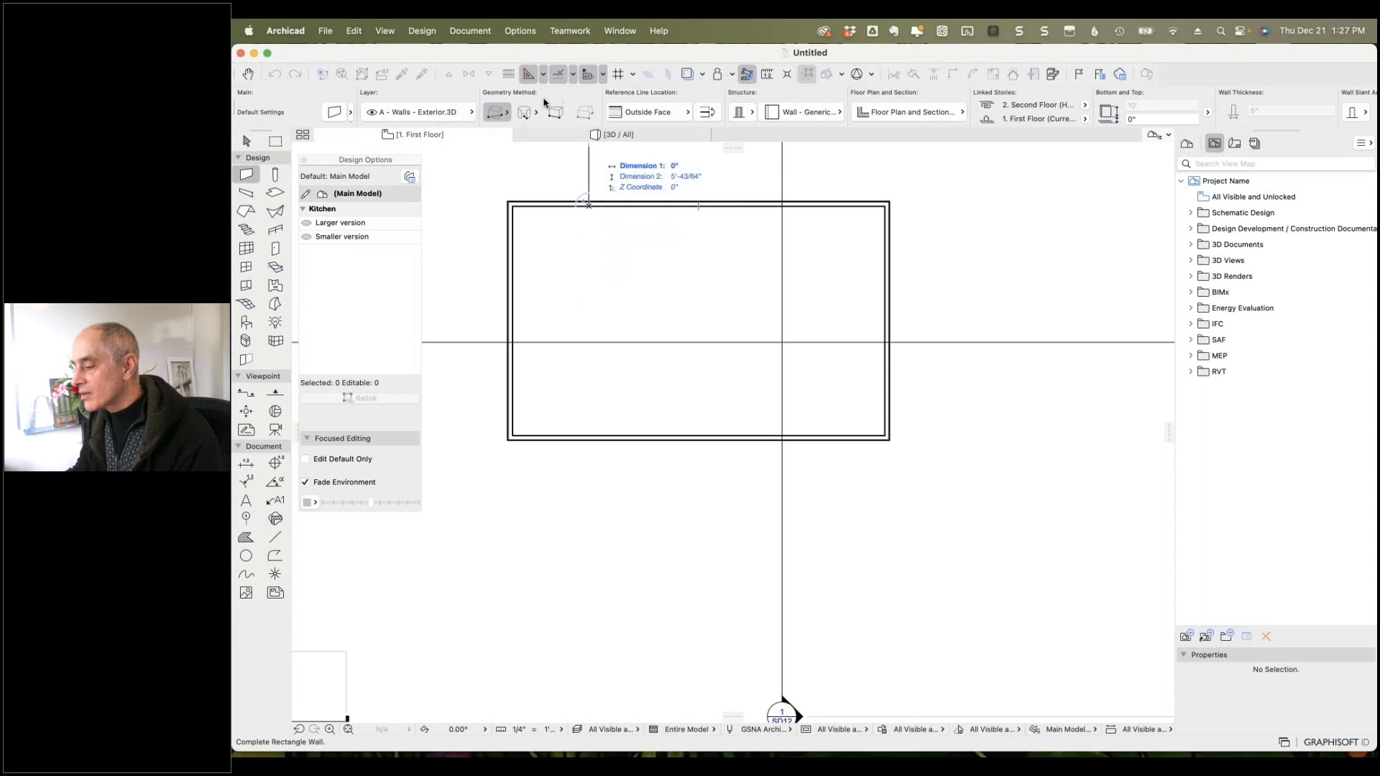
pyautogui.click(503, 113)
pyautogui.click(533, 130)
pyautogui.click(588, 314)
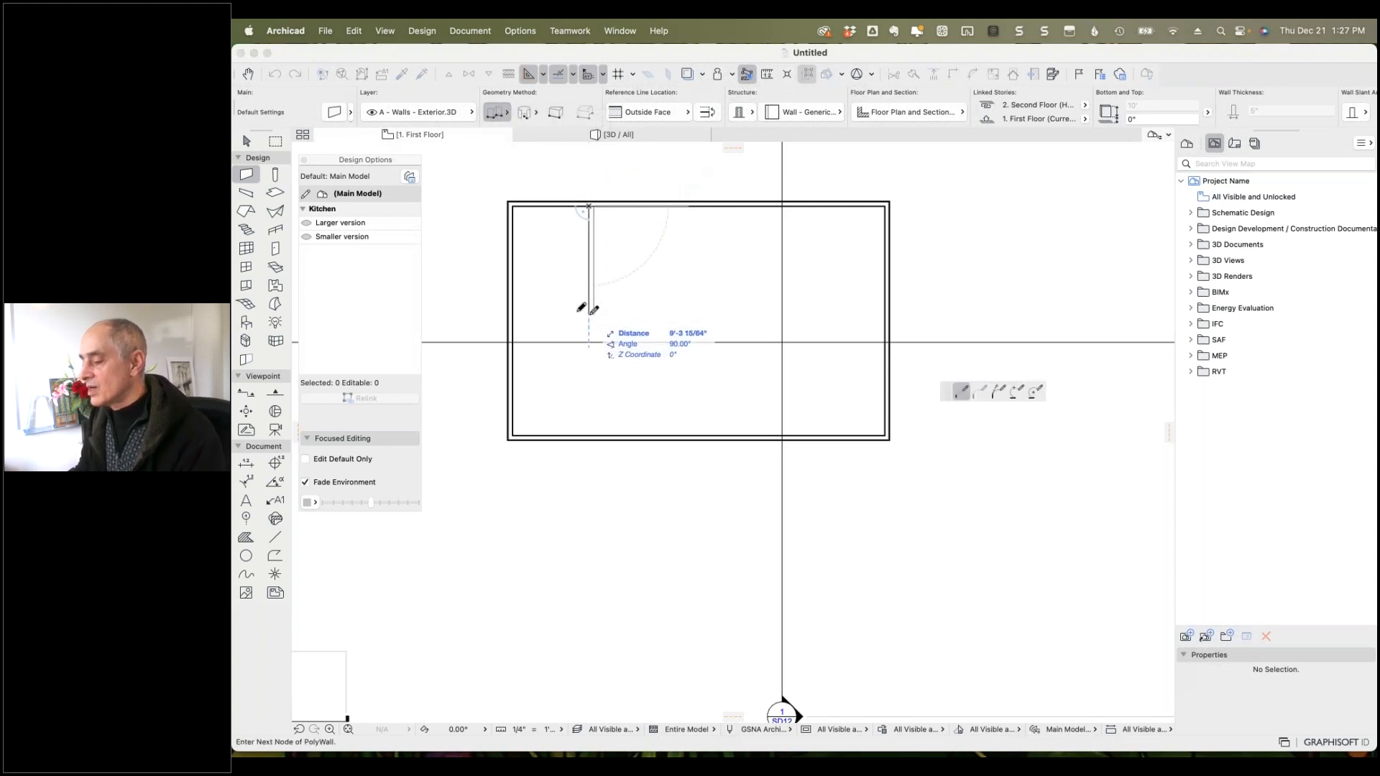
pyautogui.doubleClick(514, 314)
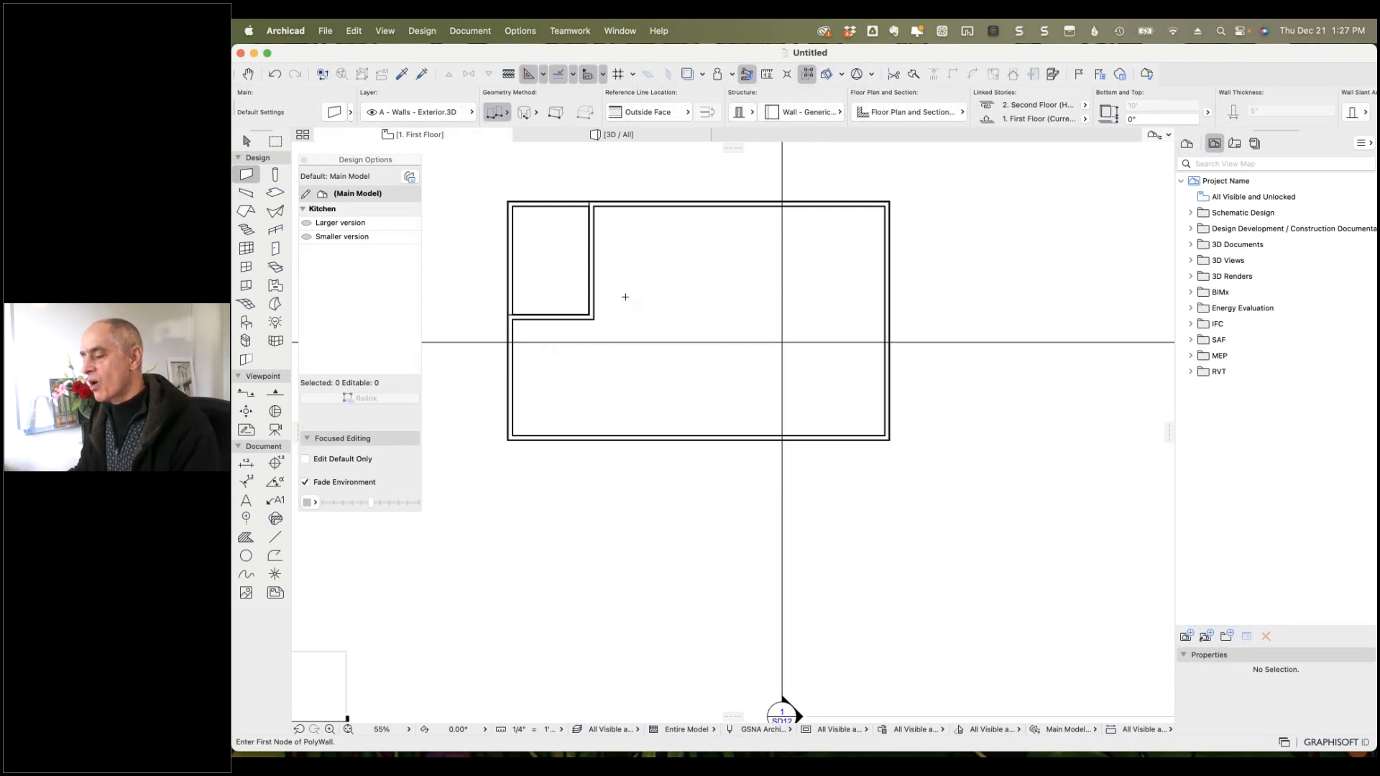
# Relink the two small kitchen walls to the Smaller version design option, accepting the move to an inactive option.
pyautogui.keyDown('shift'); pyautogui.click(589, 278); pyautogui.keyUp('shift')
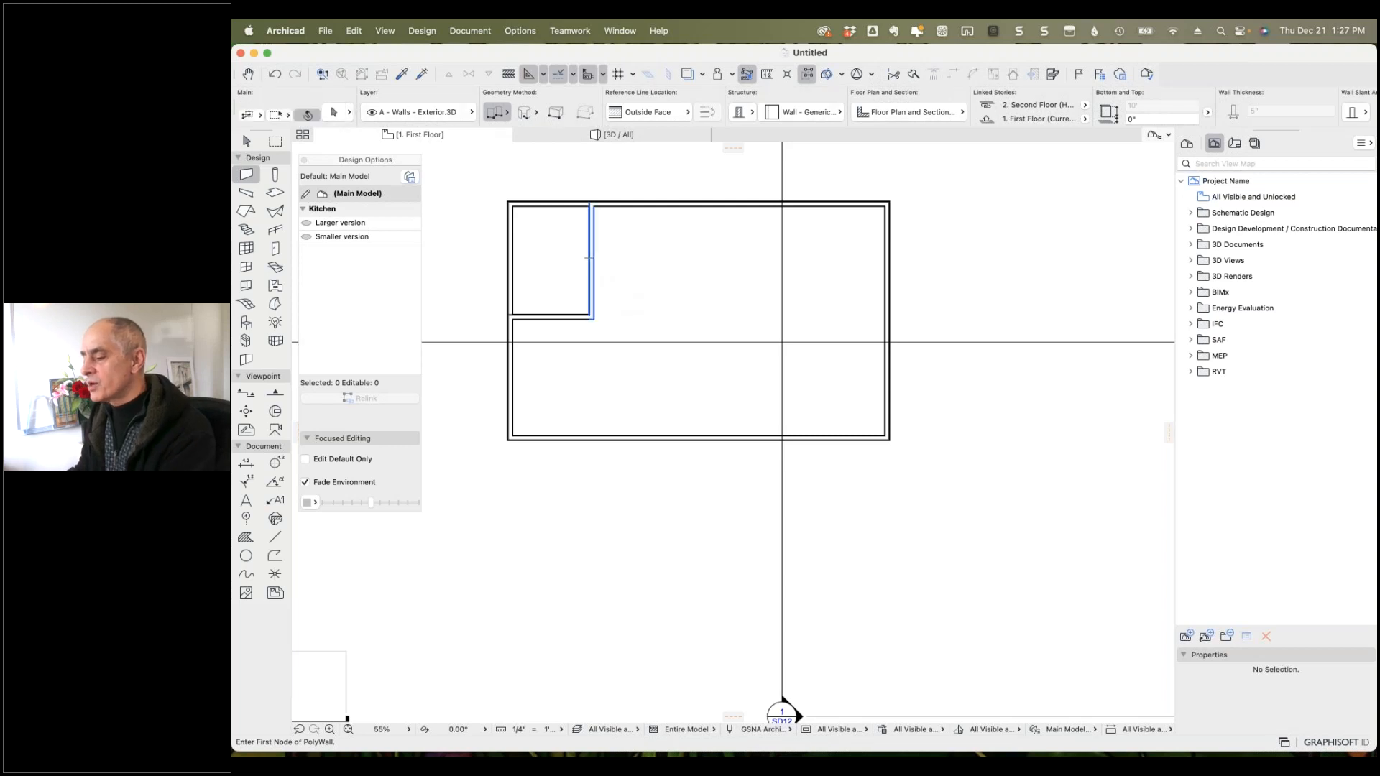
pyautogui.keyDown('shift'); pyautogui.click(564, 315); pyautogui.keyUp('shift')
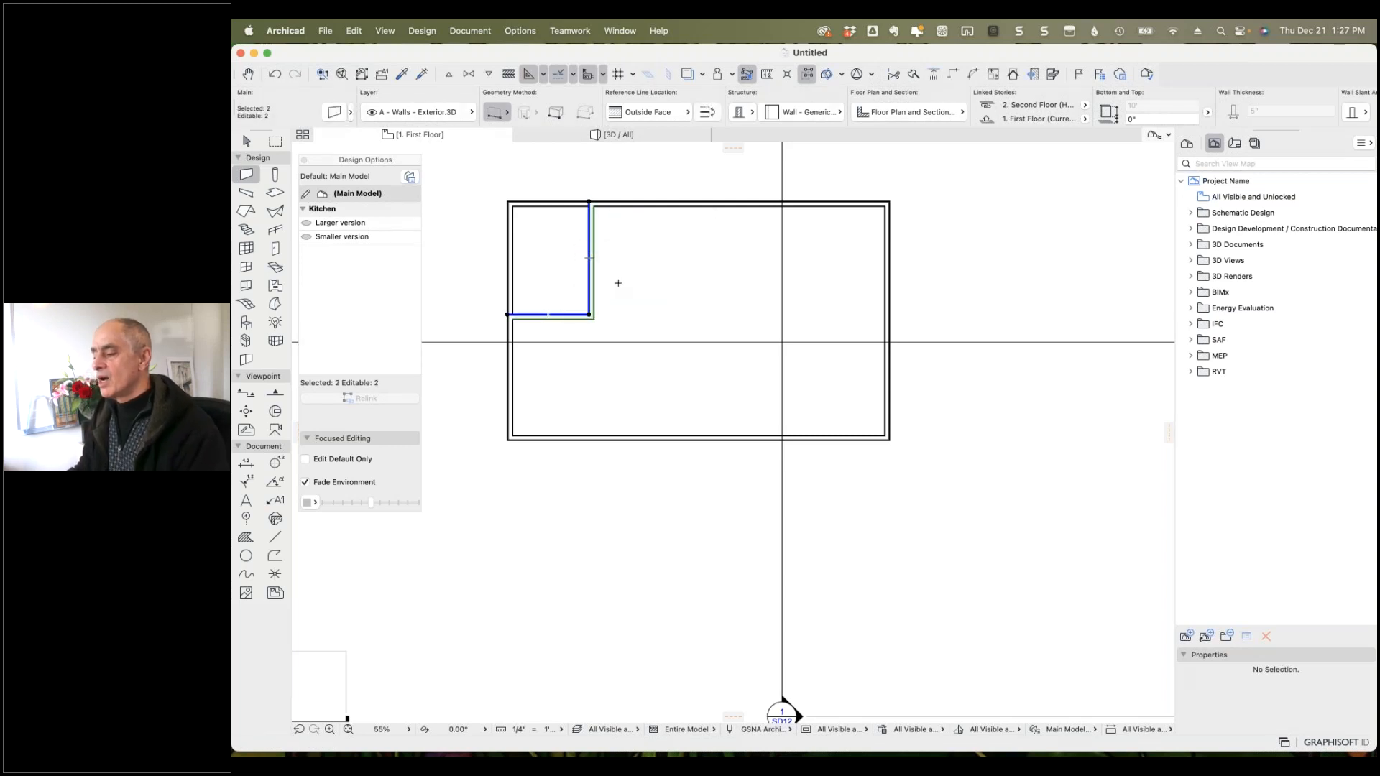
pyautogui.click(359, 238)
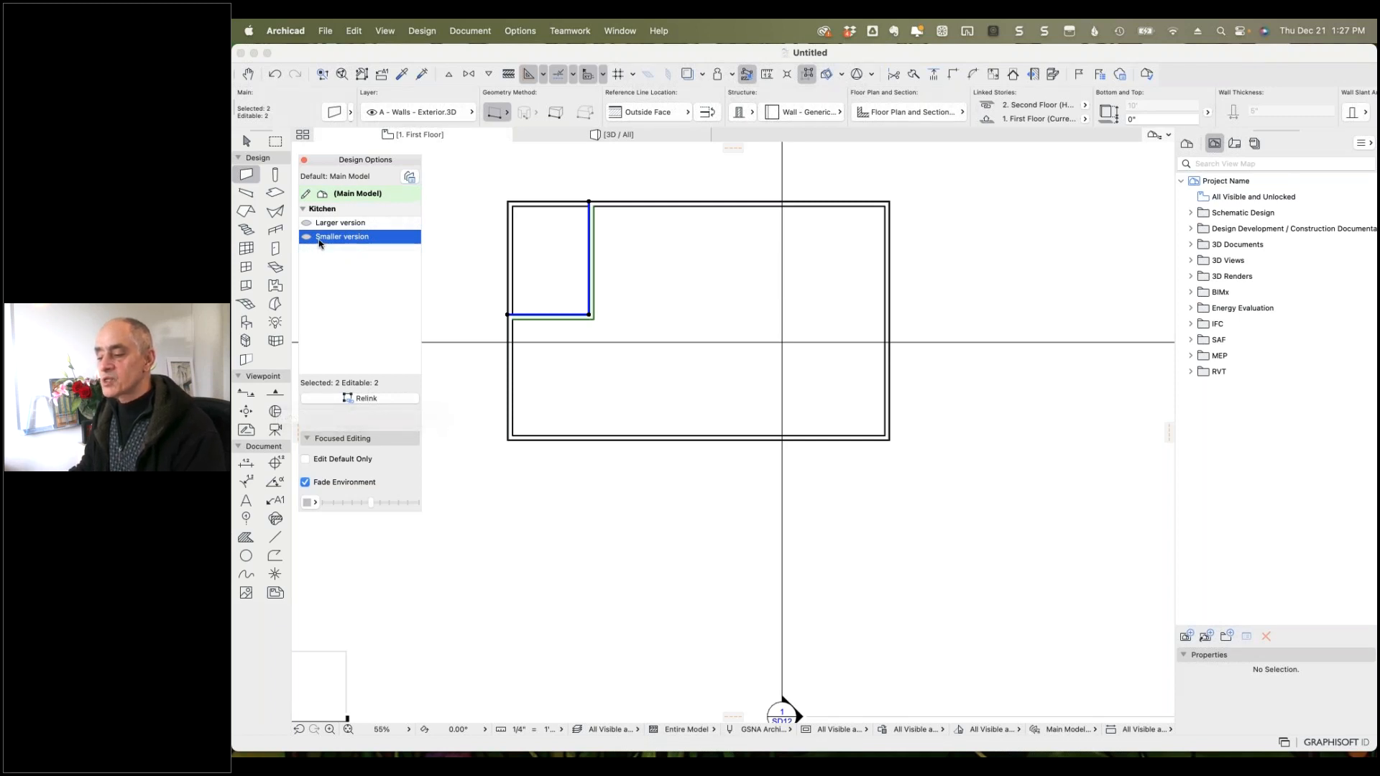
pyautogui.click(363, 400)
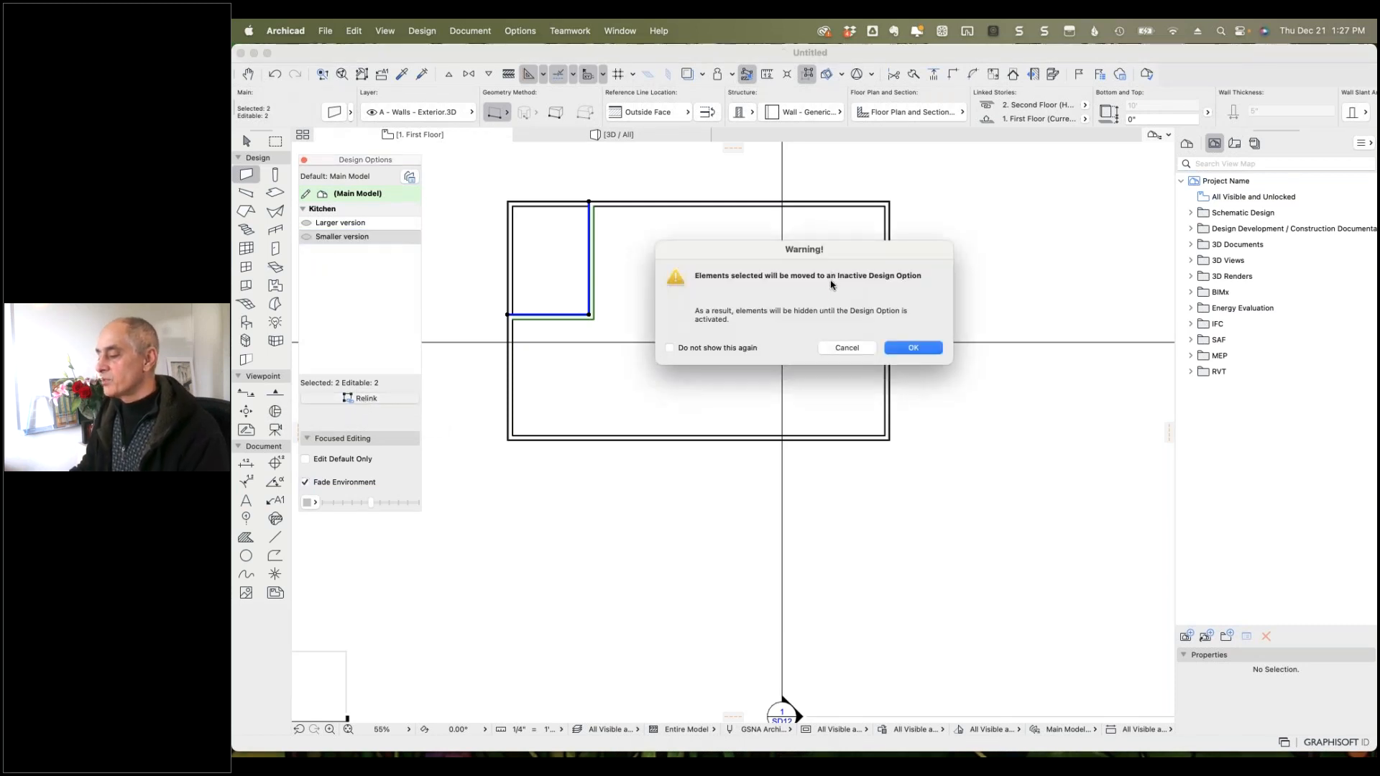
pyautogui.click(913, 349)
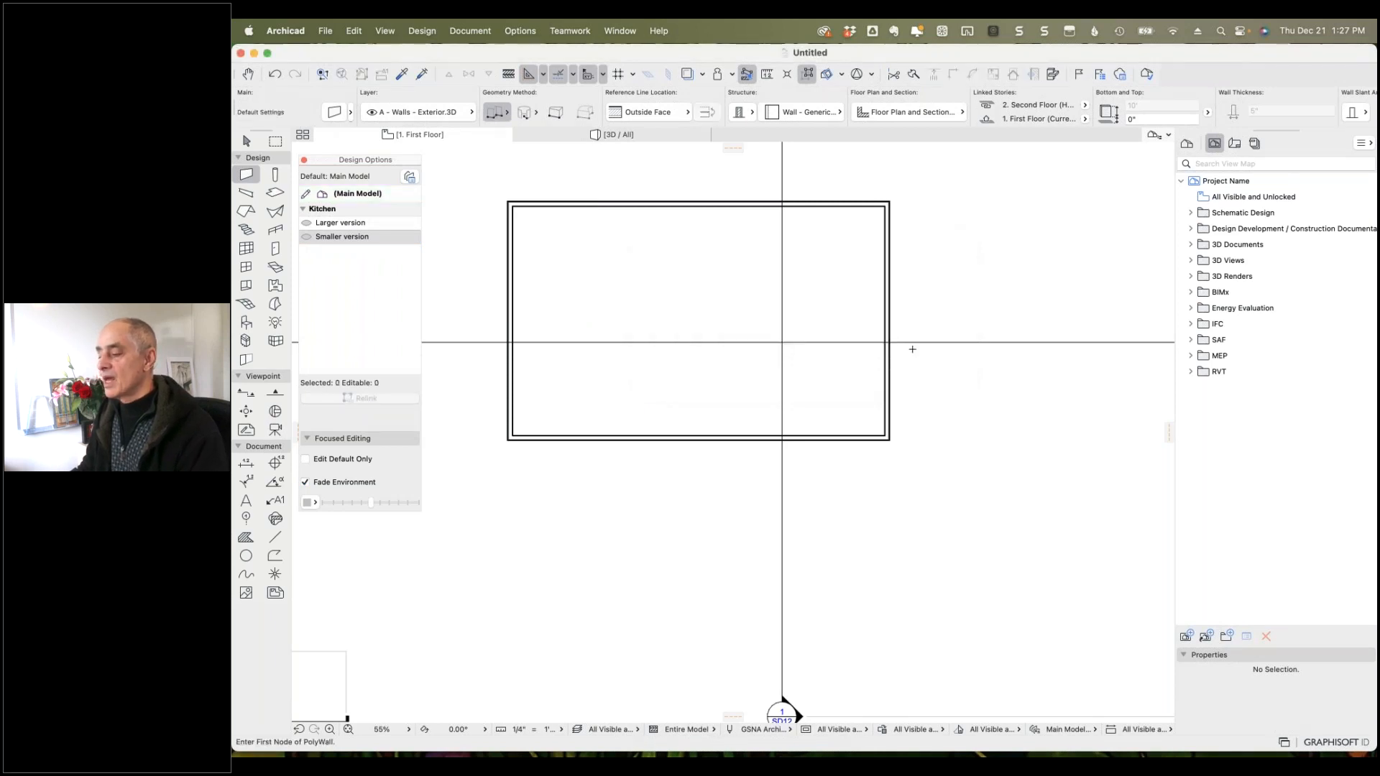
# Make Smaller version visible and the default design option, and place a Base Cabinet Corner C 27 in the kitchen's upper-left inner corner.
pyautogui.click(306, 238)
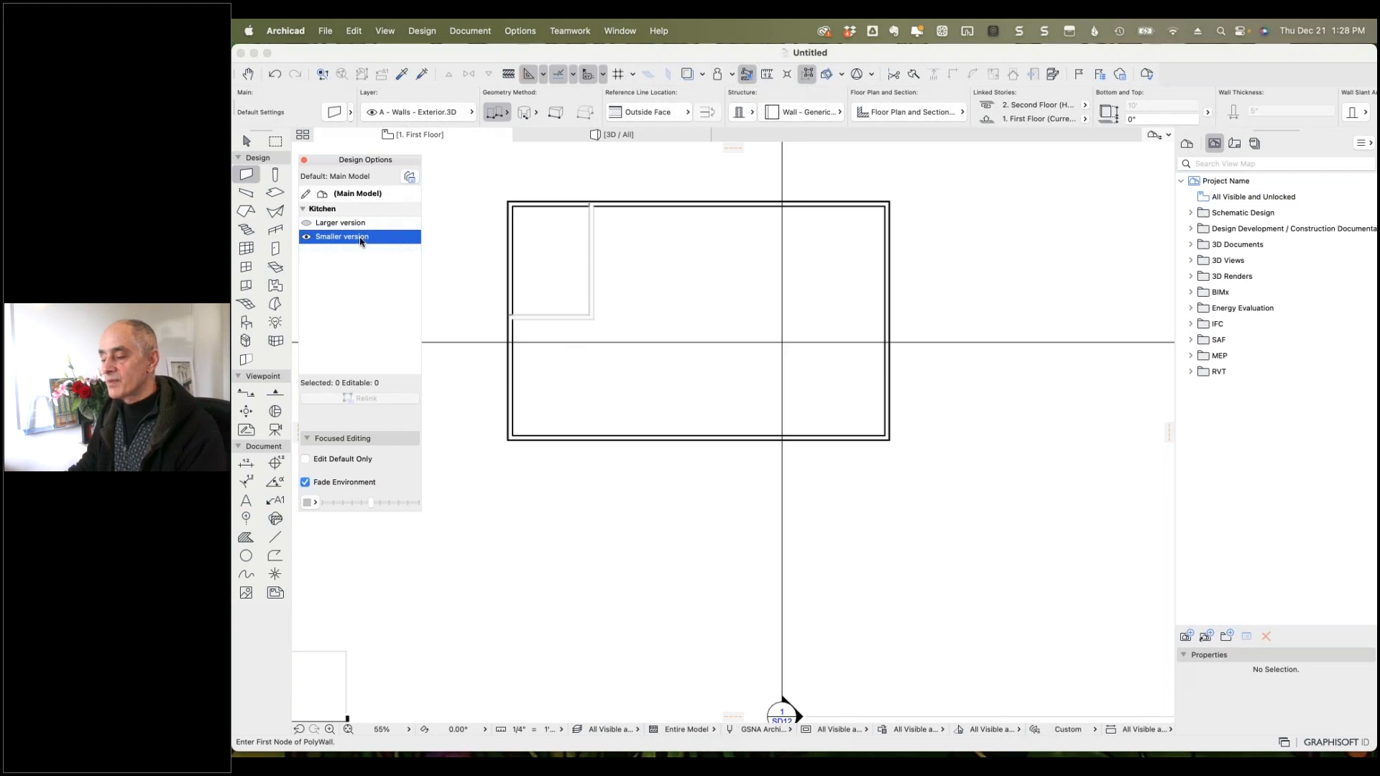
pyautogui.doubleClick(361, 242)
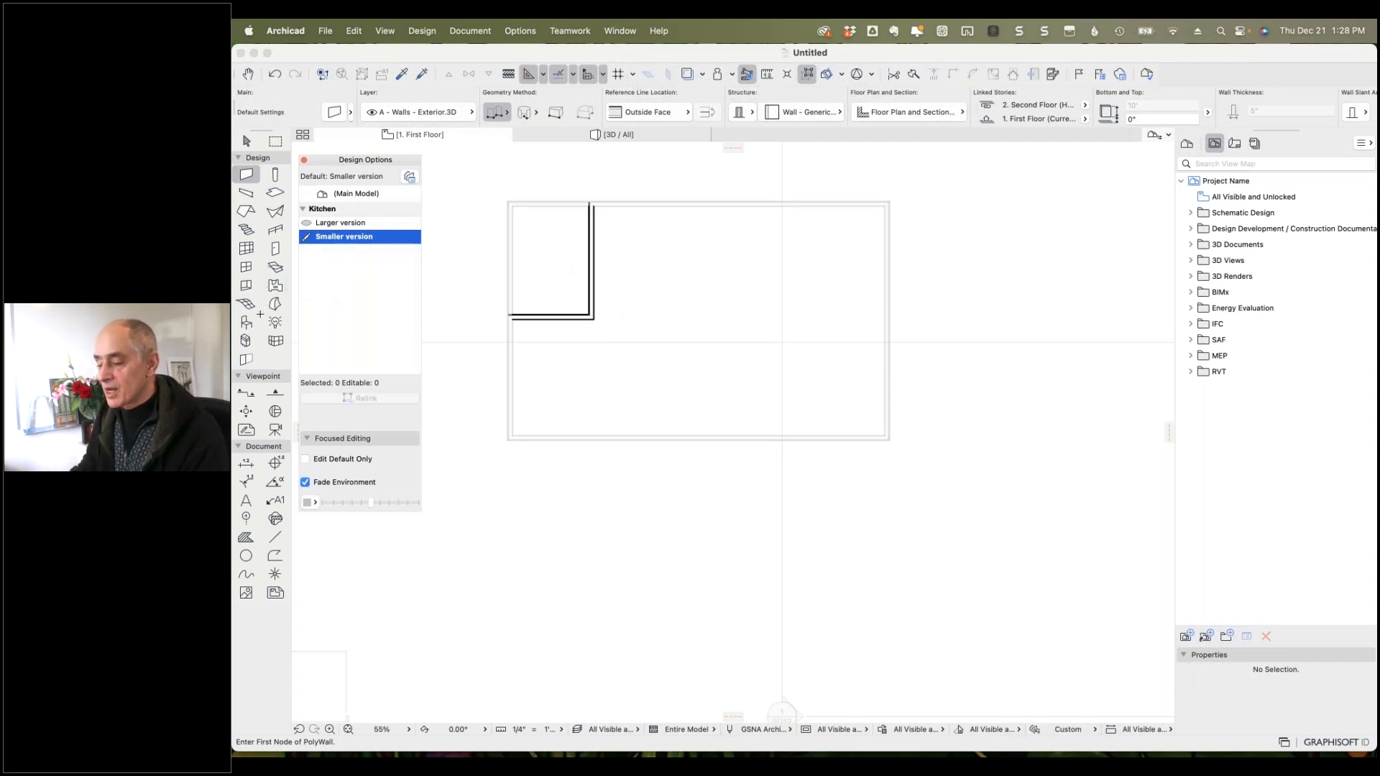
pyautogui.click(247, 322)
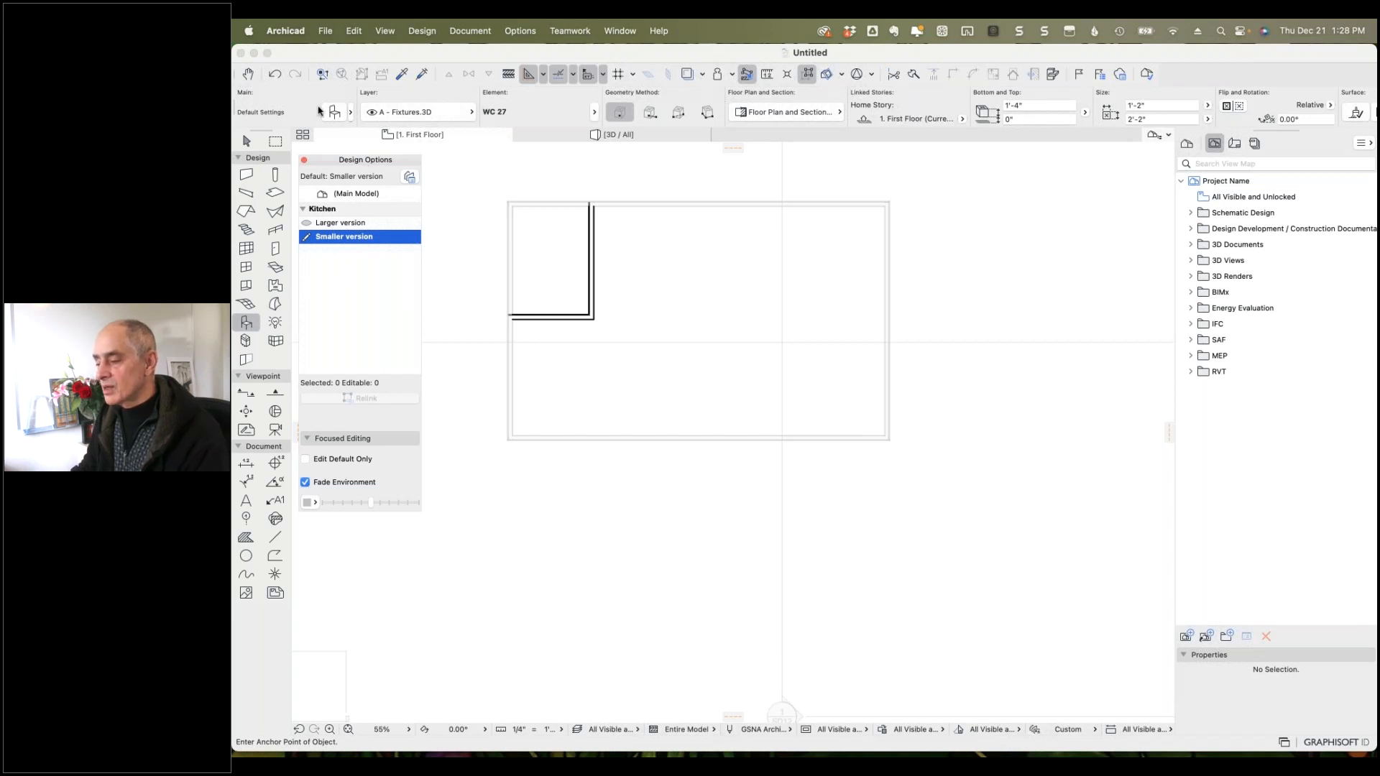
pyautogui.click(334, 112)
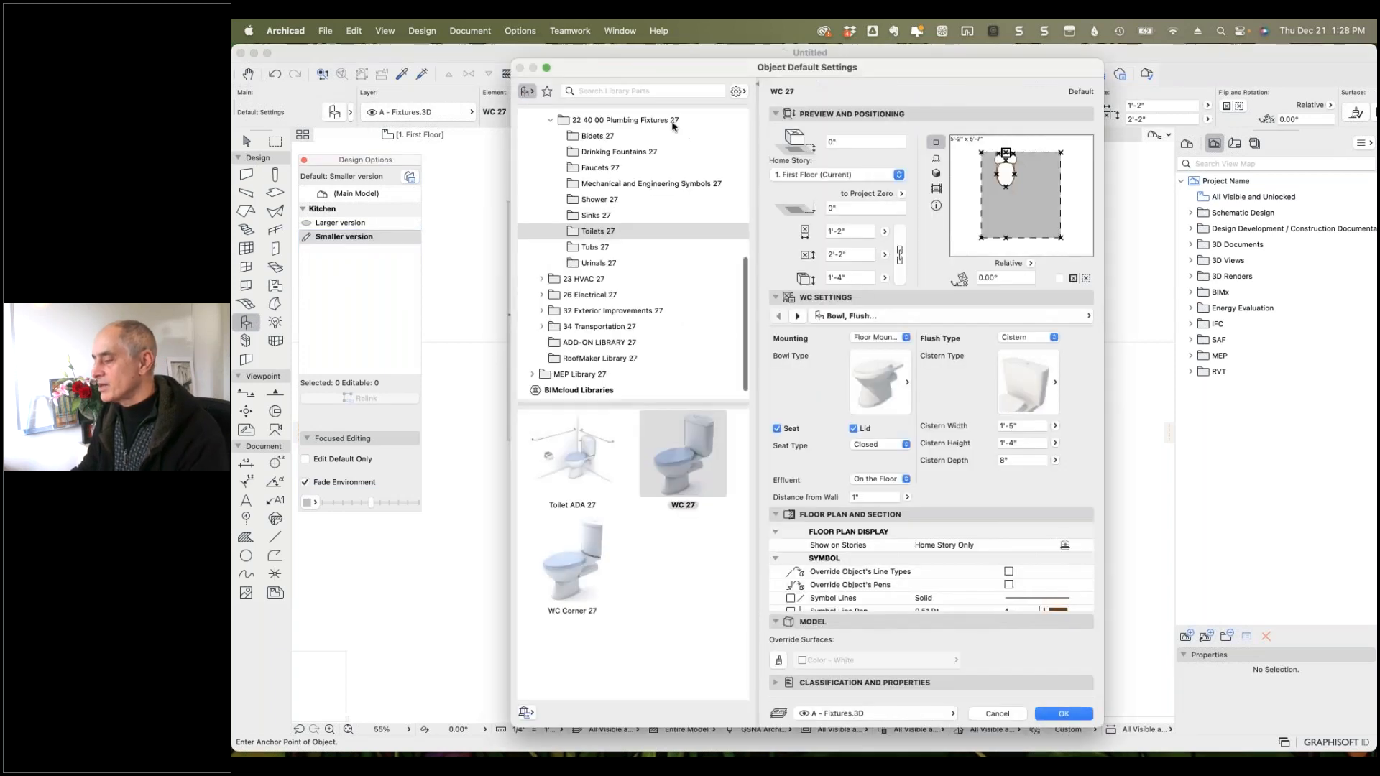
pyautogui.click(665, 94)
pyautogui.write('cabinet')
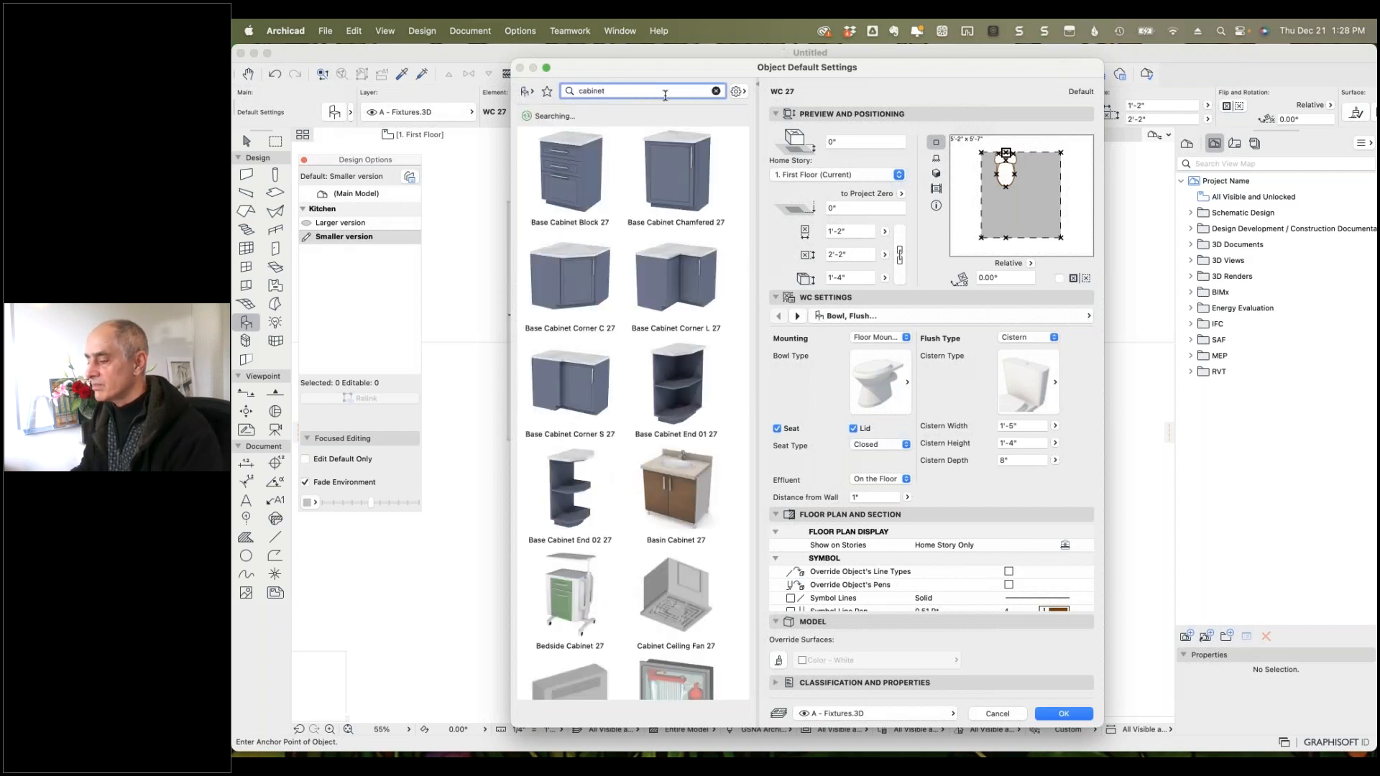
pyautogui.click(588, 172)
pyautogui.click(577, 266)
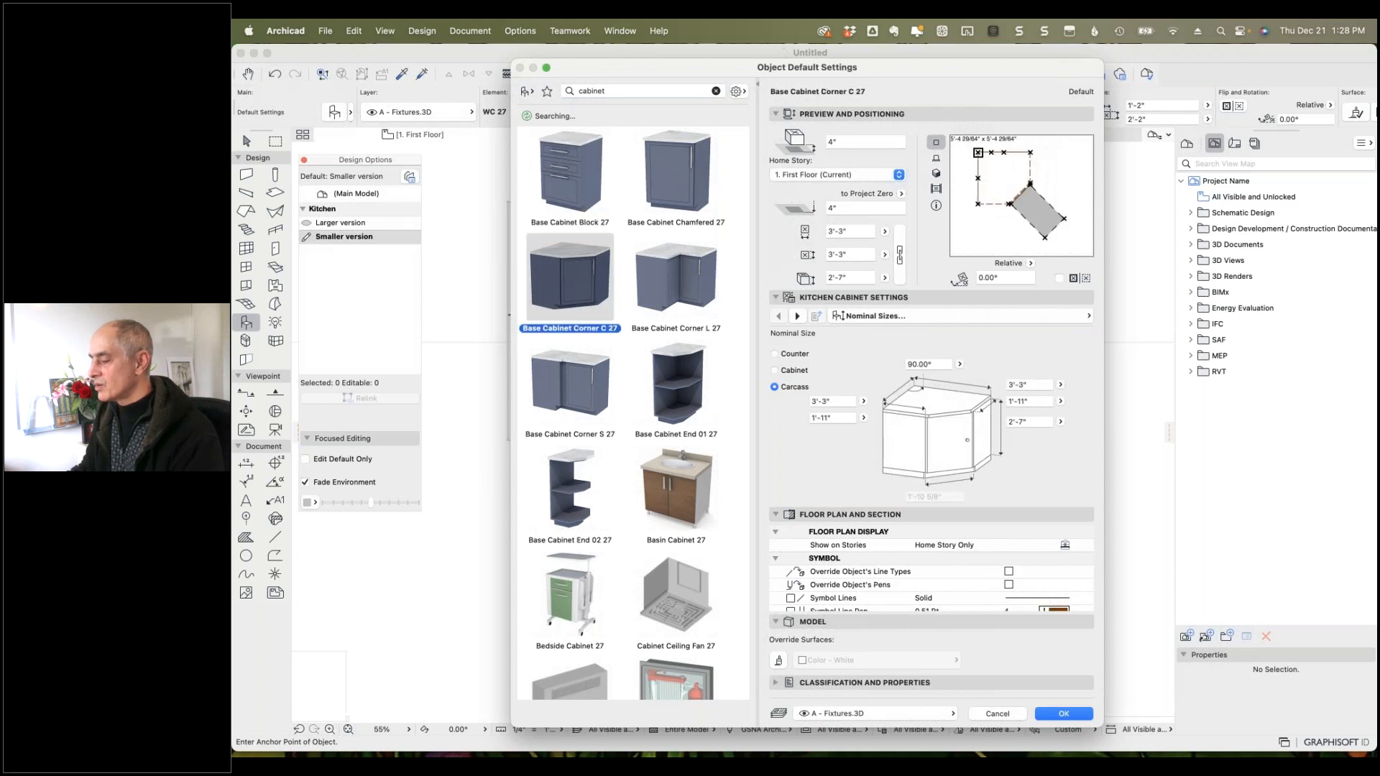
pyautogui.click(1063, 714)
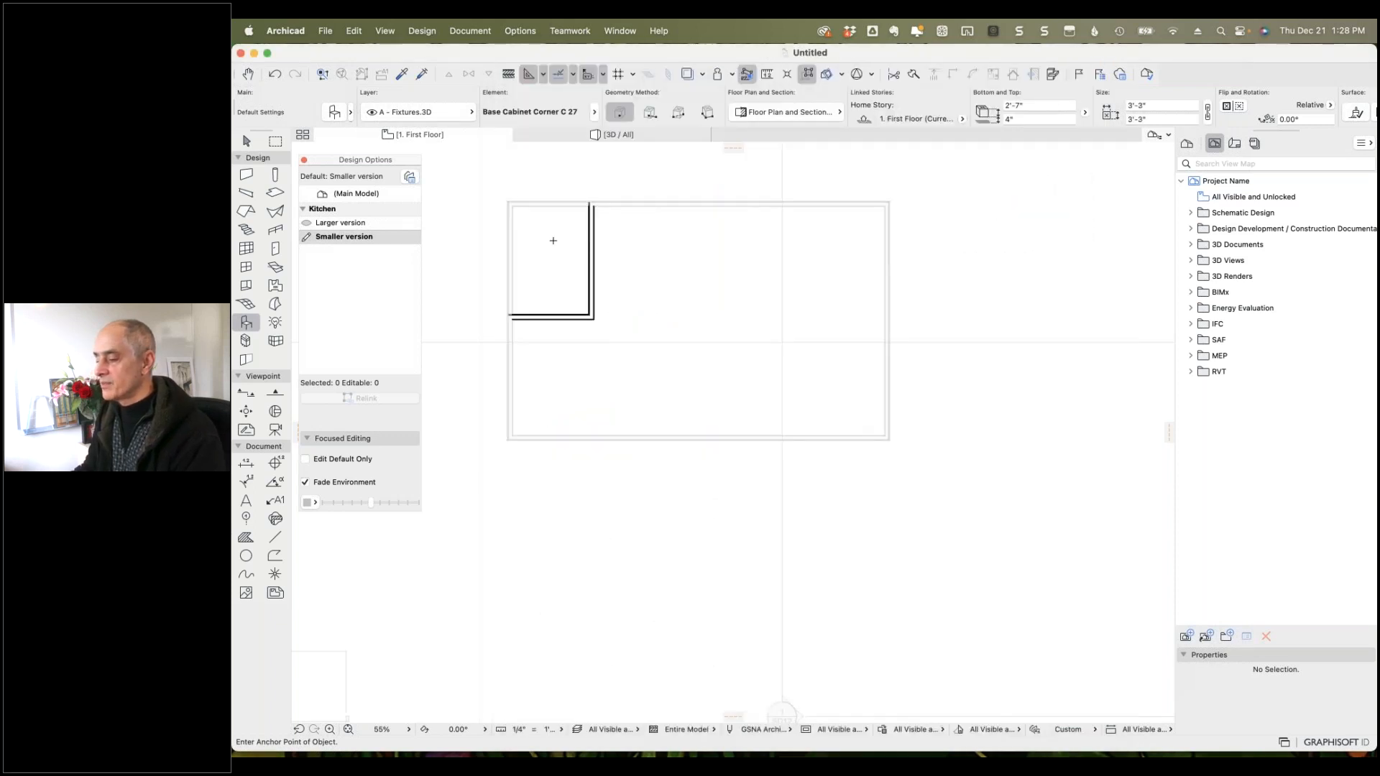
pyautogui.click(514, 204)
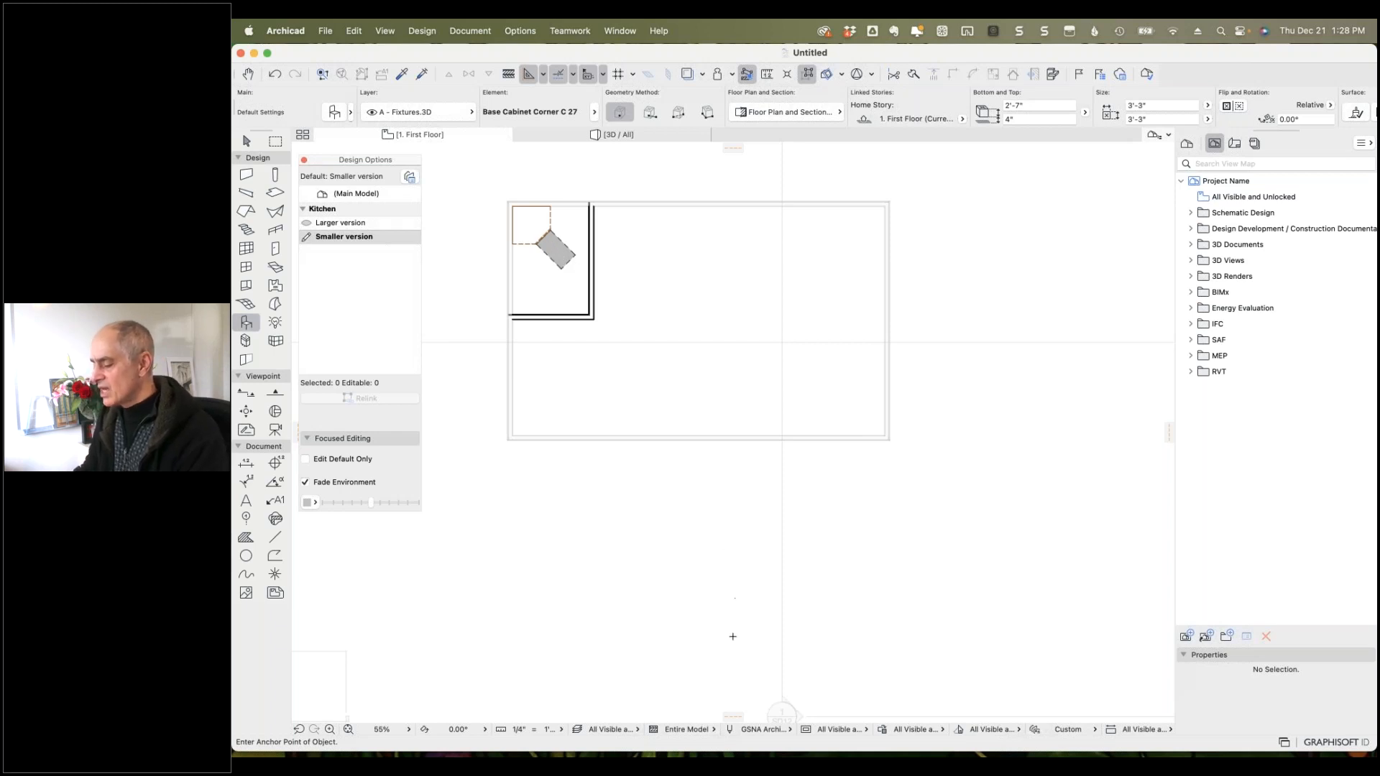
# Set both the graphic override combination and the model view options of the plan to Floor Plans.
pyautogui.click(942, 730)
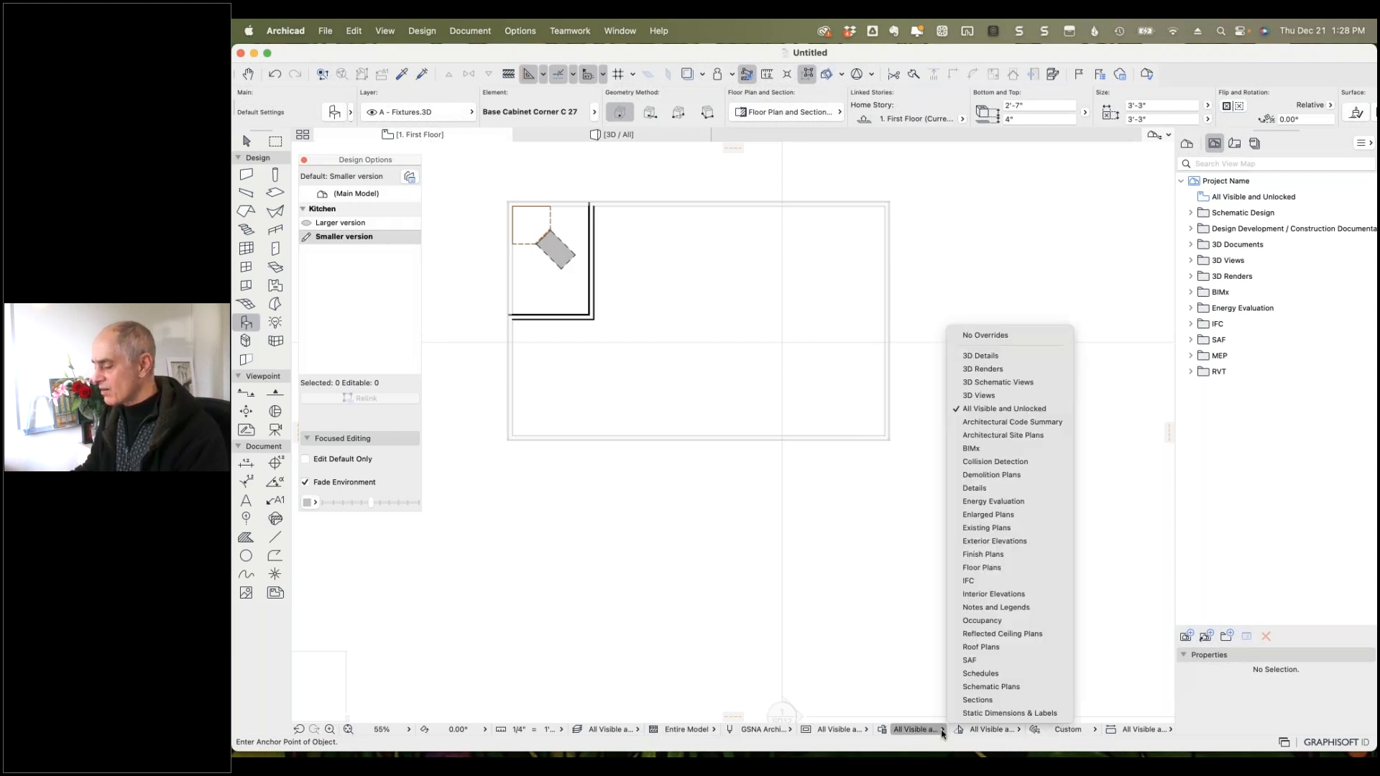
pyautogui.click(942, 731)
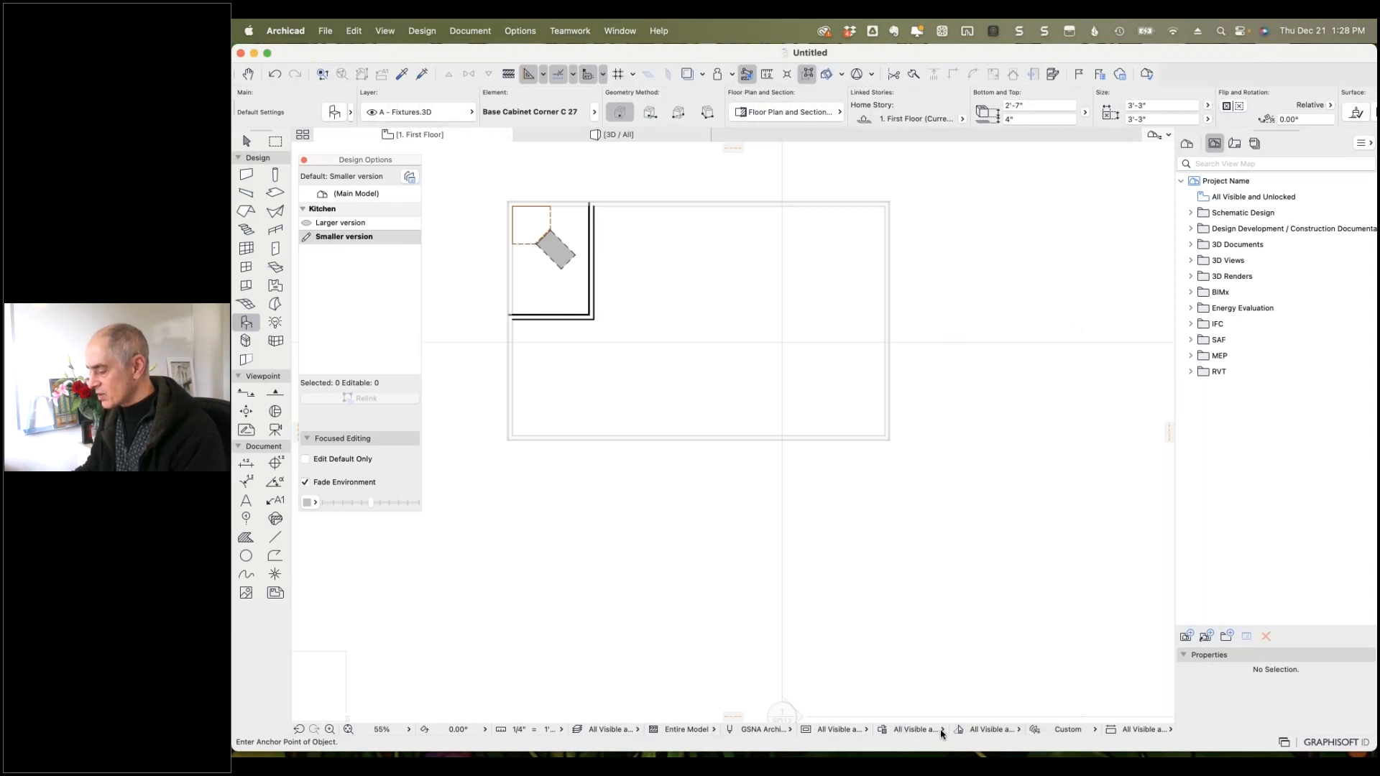
pyautogui.click(943, 730)
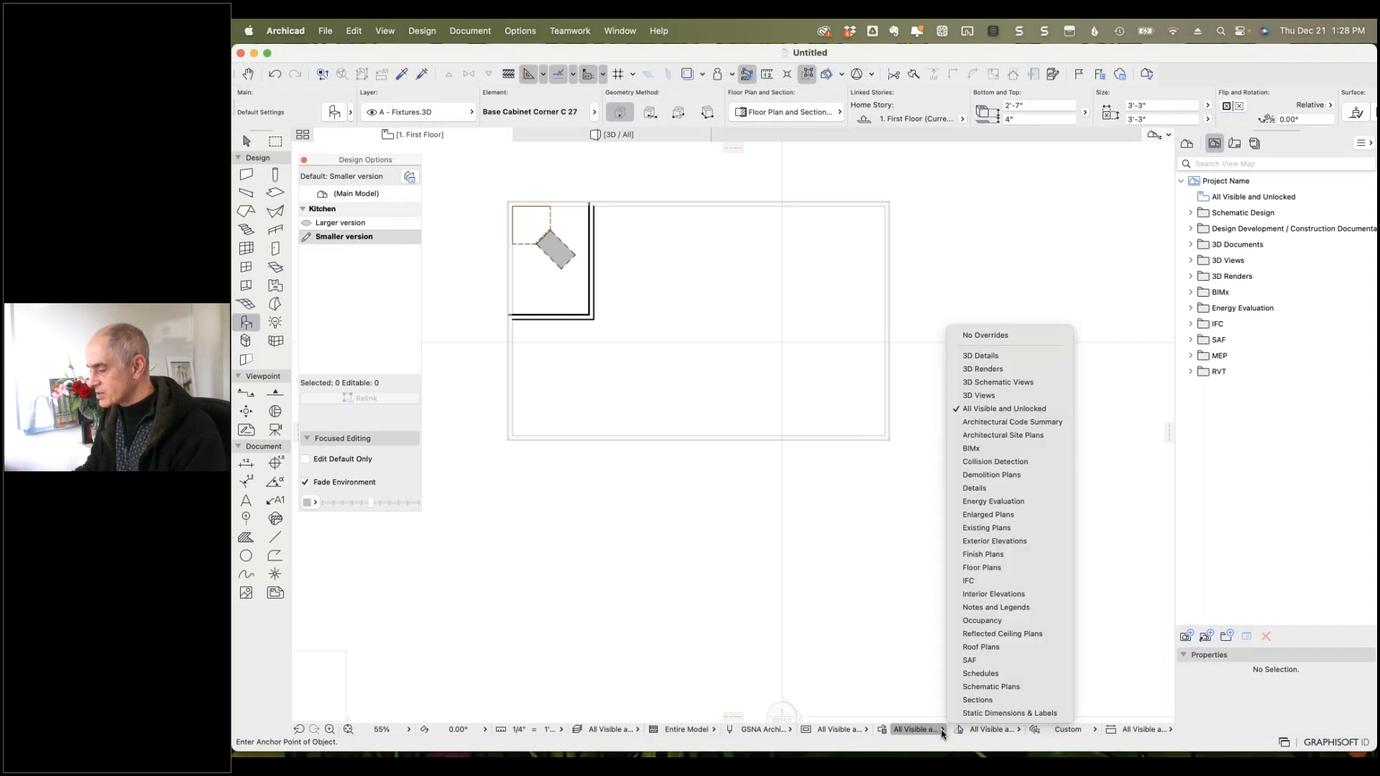
pyautogui.click(1005, 569)
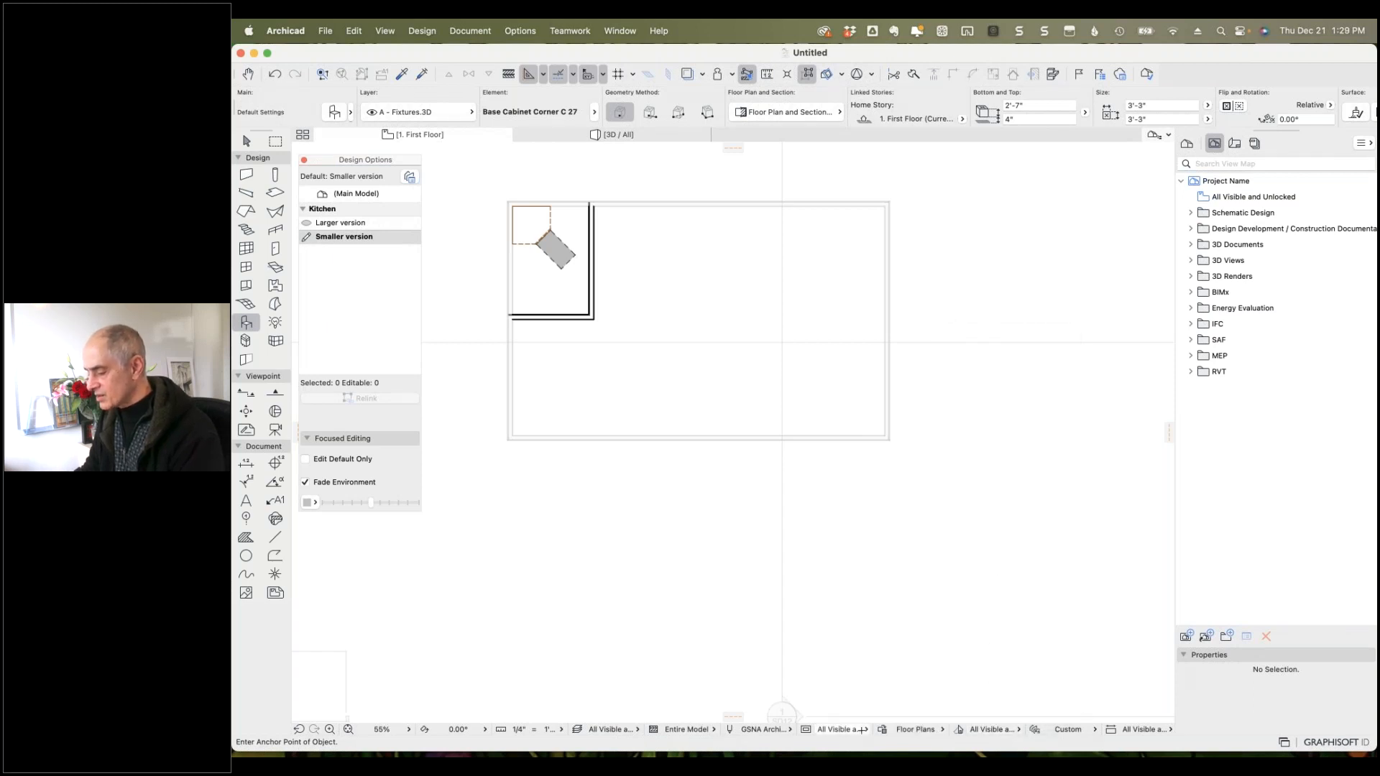
pyautogui.click(863, 729)
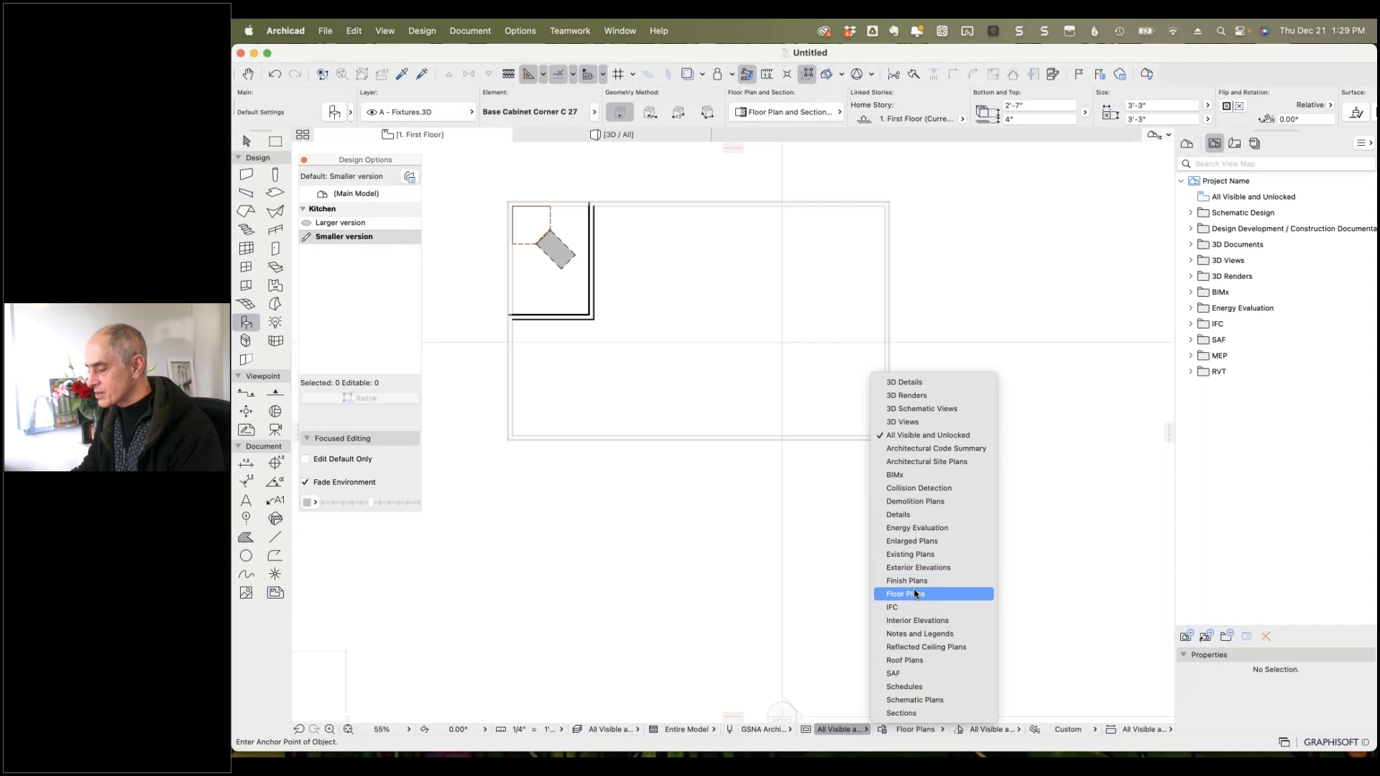
pyautogui.click(915, 594)
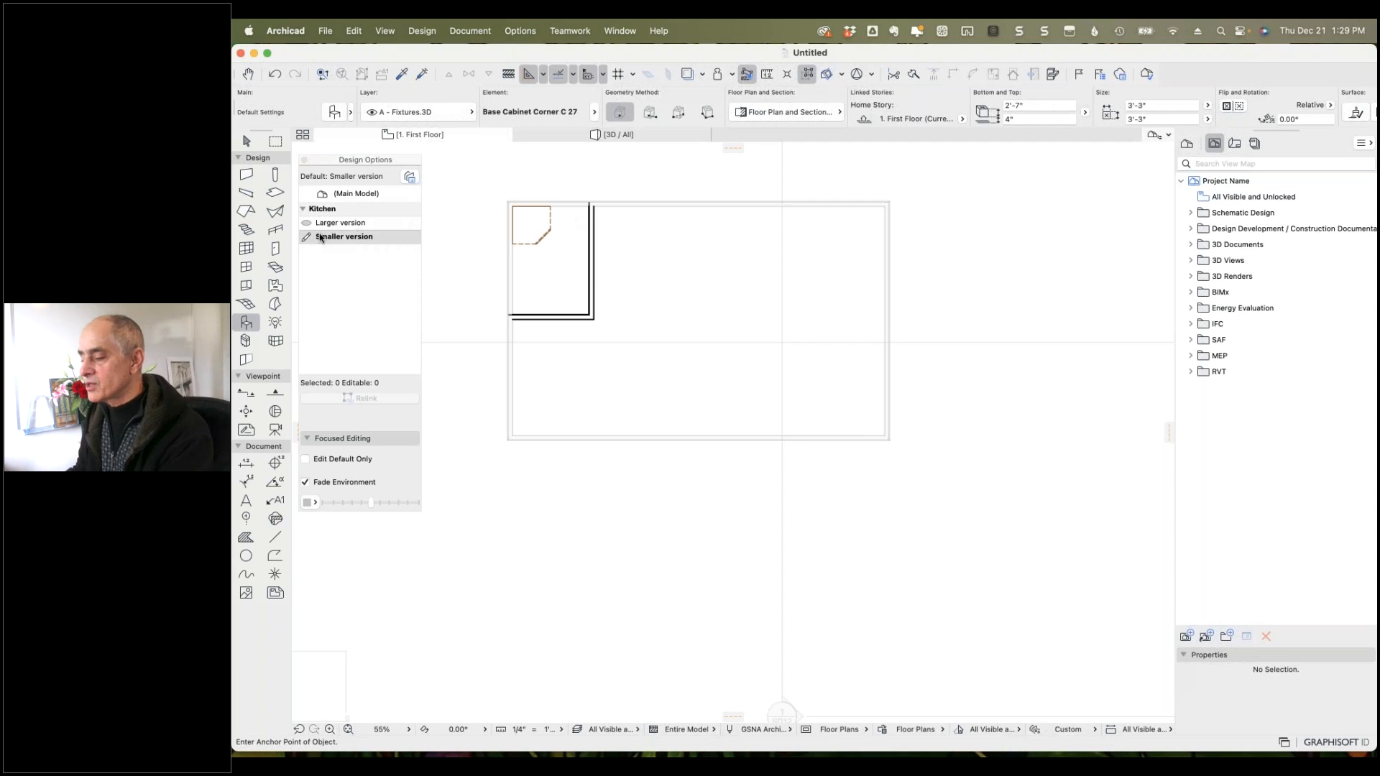
# Make Main Model the default design option again, and switch Smaller version's visibility off and back on.
pyautogui.click(305, 239)
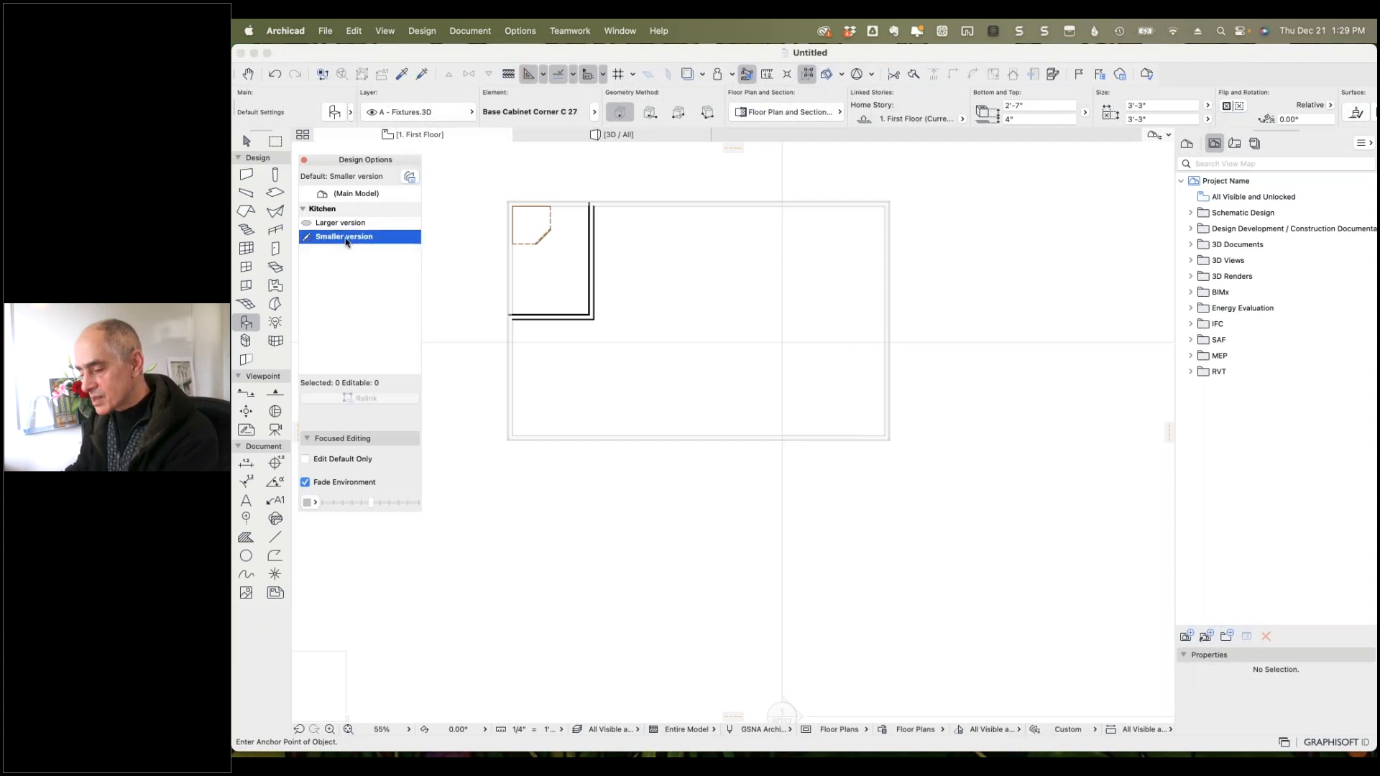
pyautogui.click(346, 195)
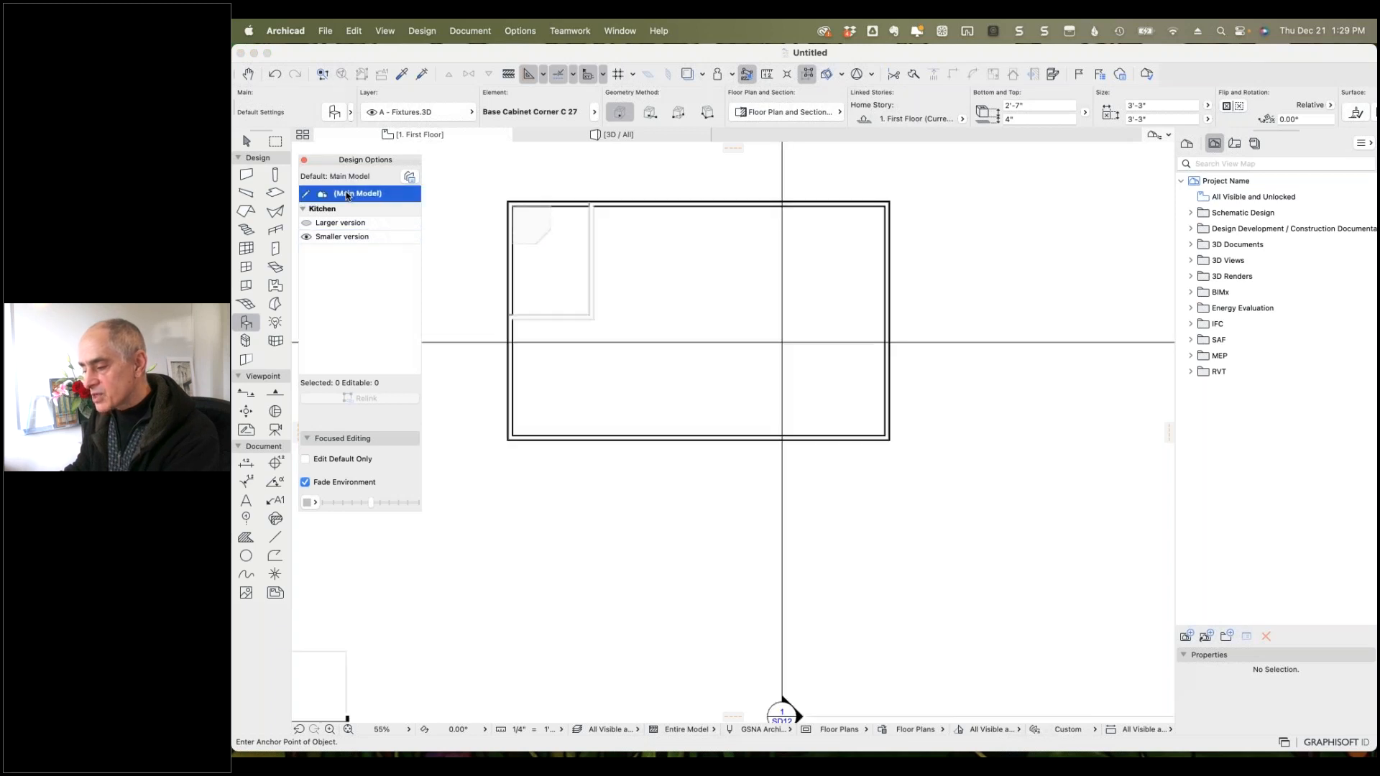
pyautogui.click(308, 239)
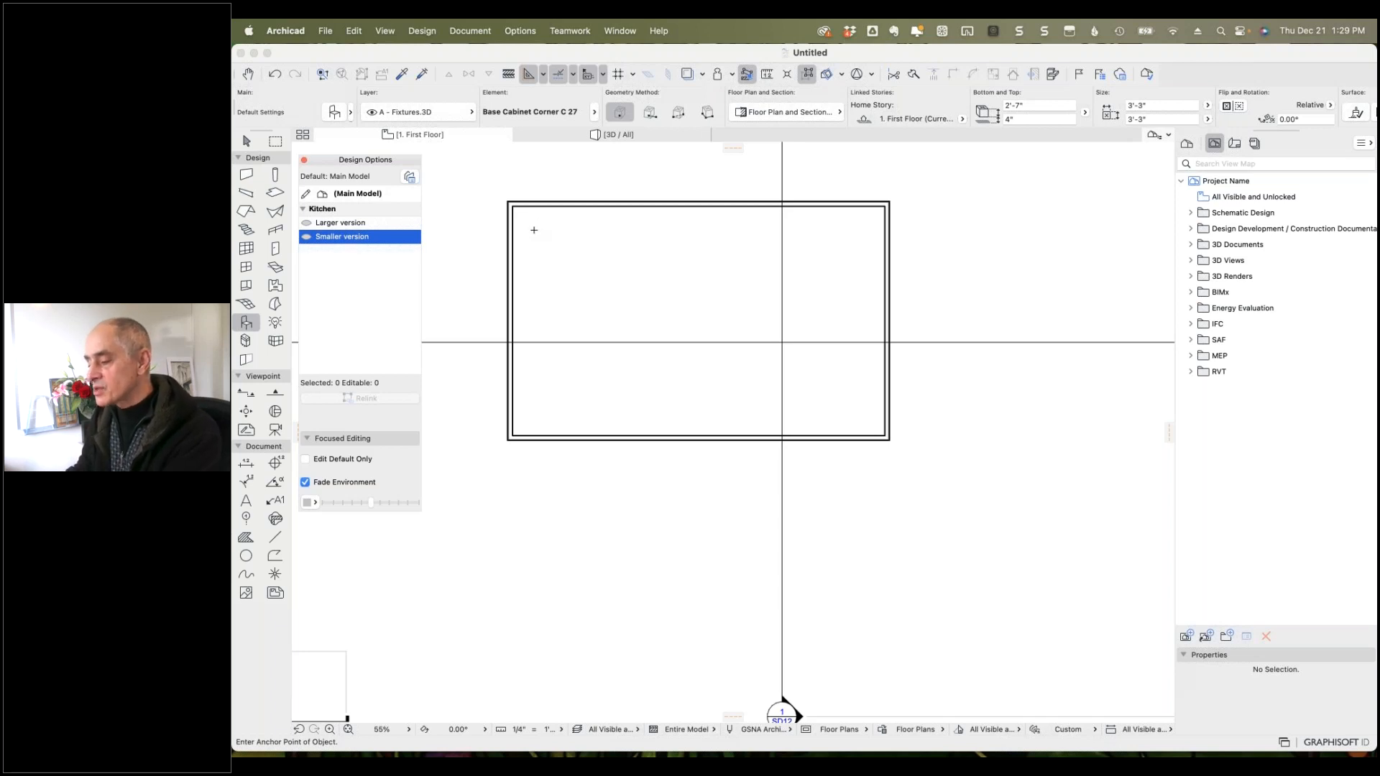
pyautogui.click(307, 238)
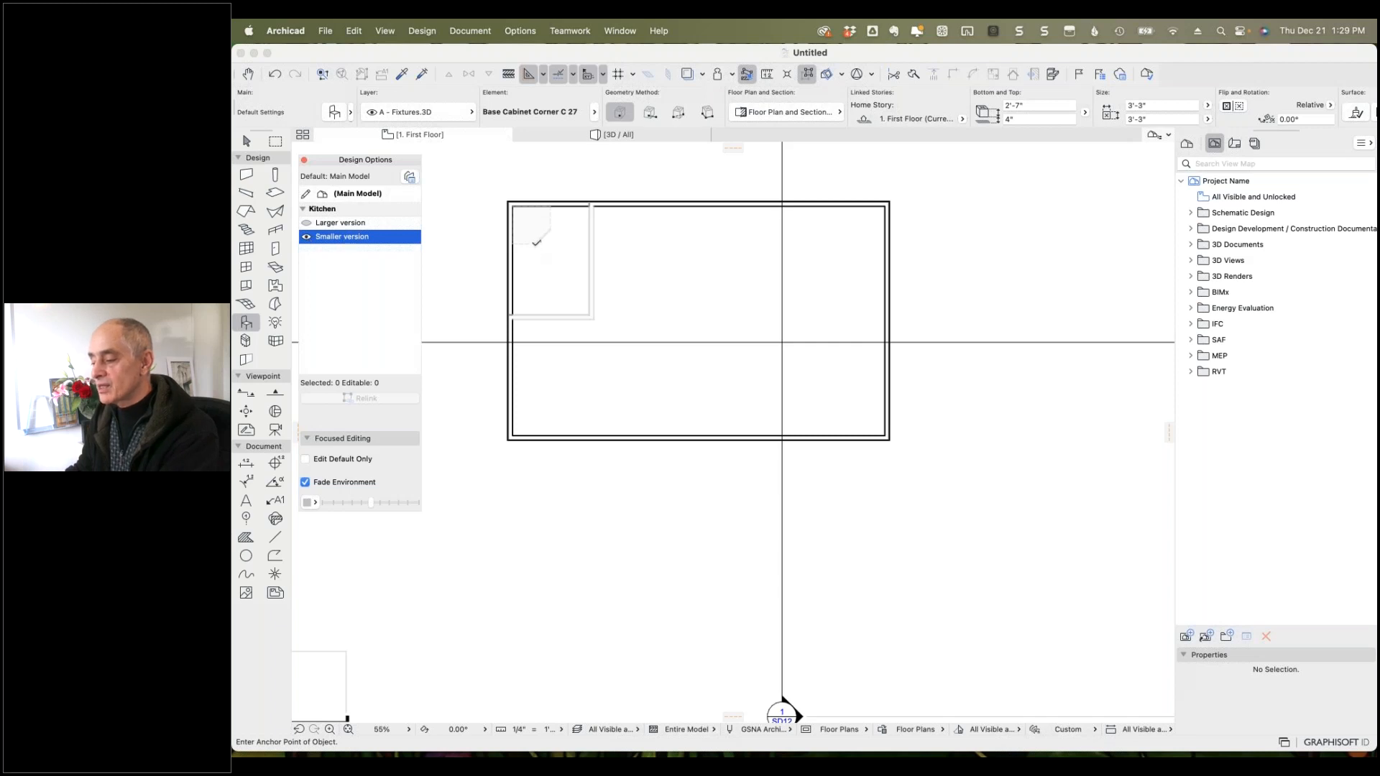
# Relink the corner base cabinet to the Main Model, and switch Smaller version's visibility off and back on.
pyautogui.click(247, 140)
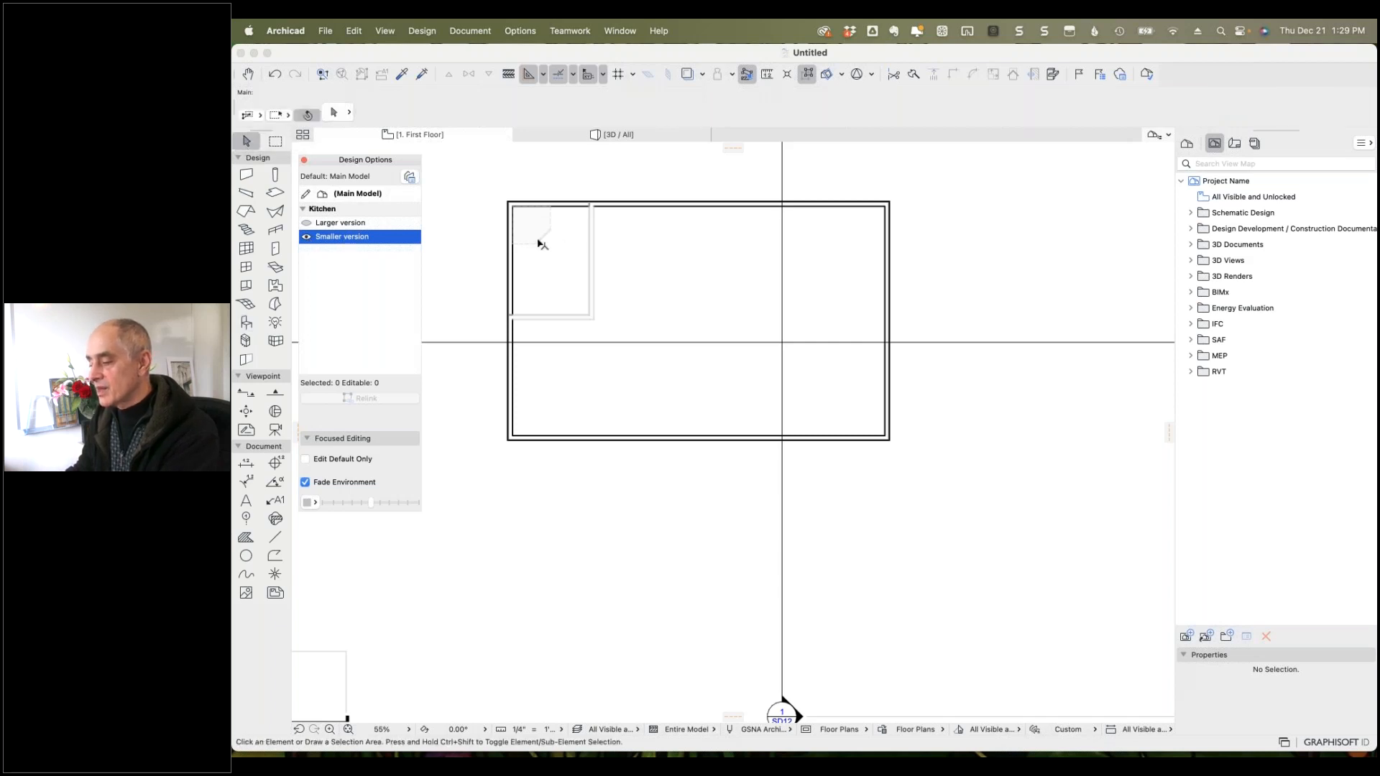
pyautogui.click(538, 243)
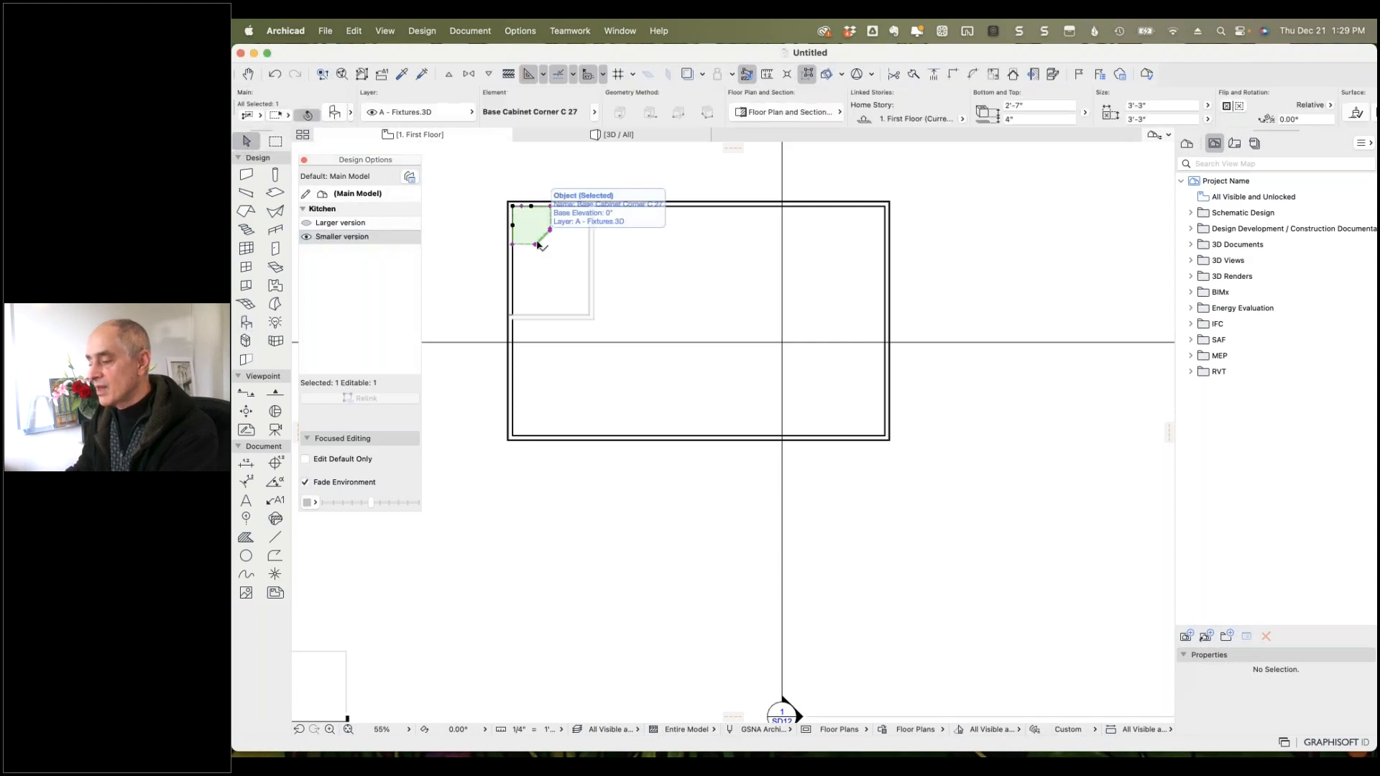
pyautogui.click(359, 195)
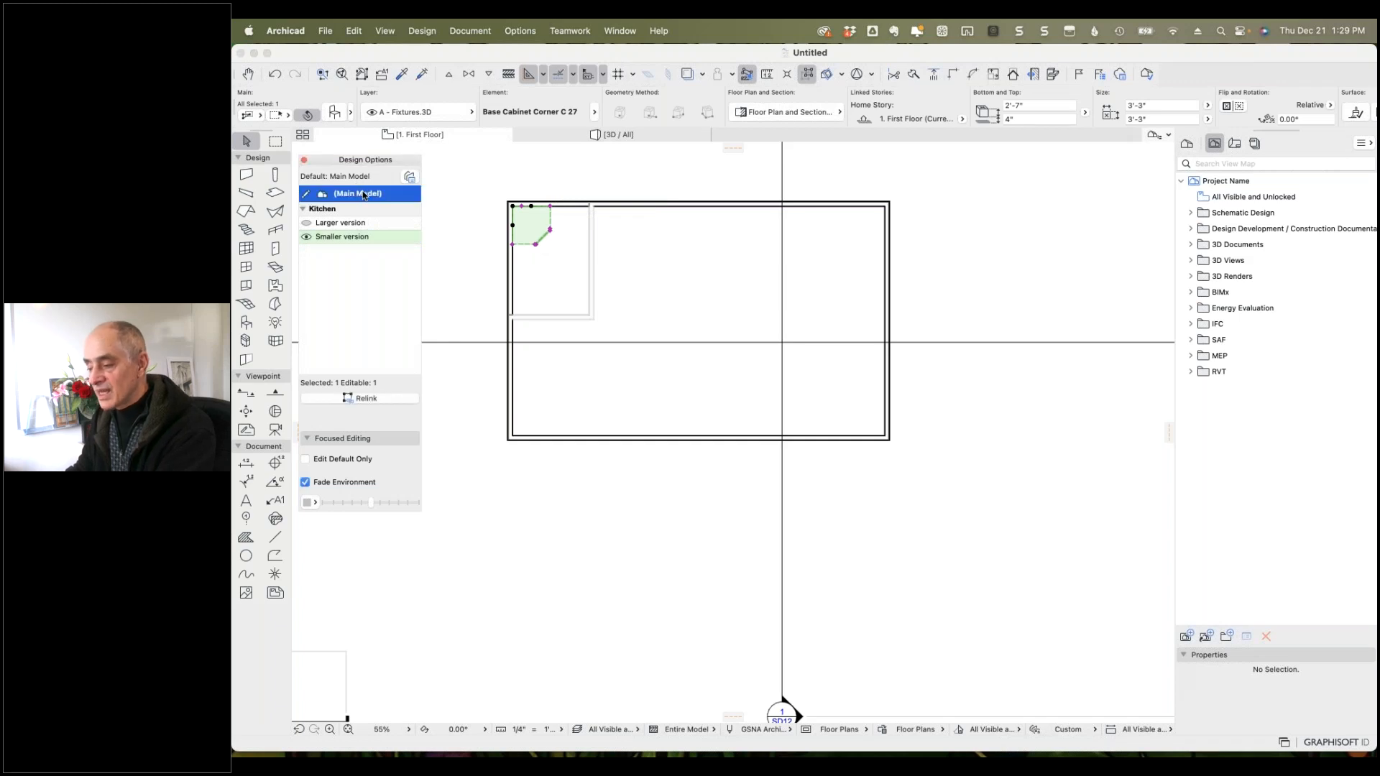
pyautogui.click(365, 400)
pyautogui.click(466, 240)
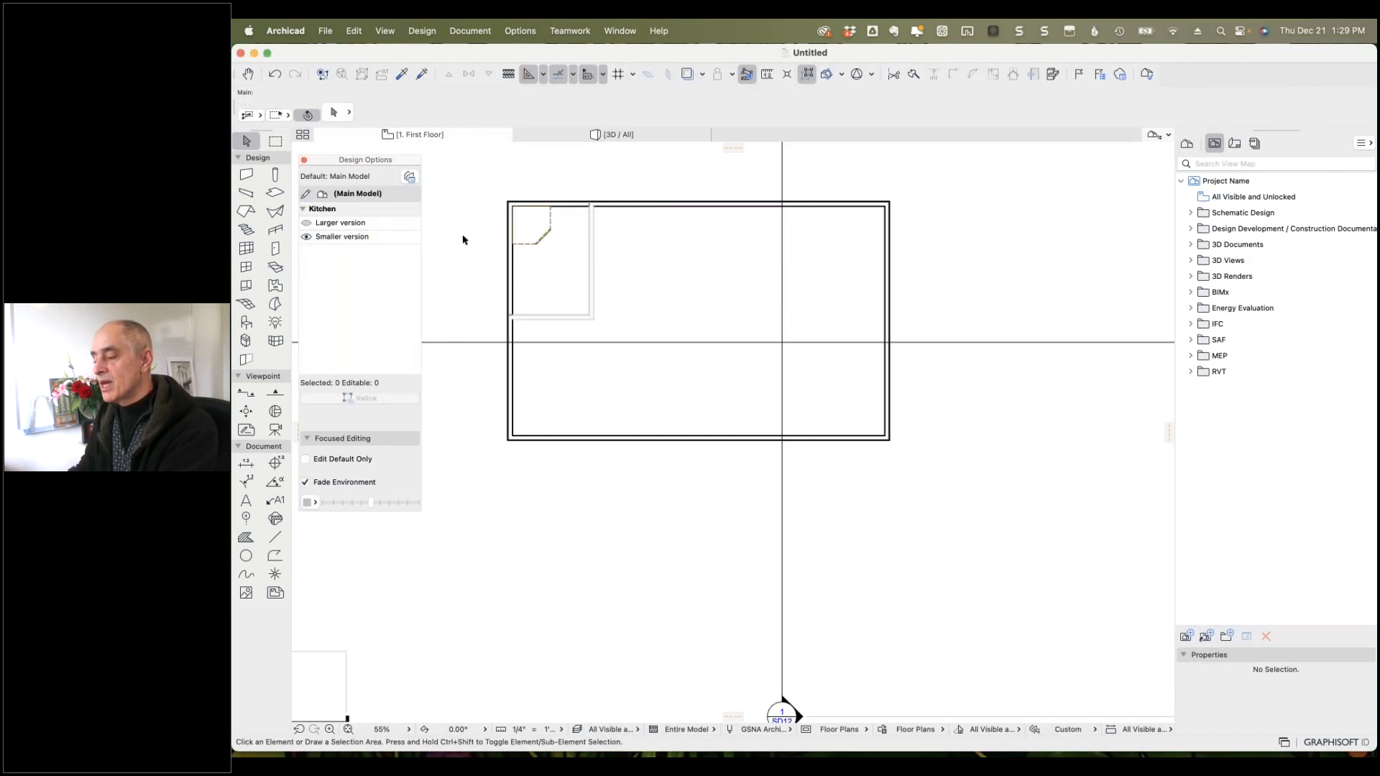
pyautogui.click(309, 238)
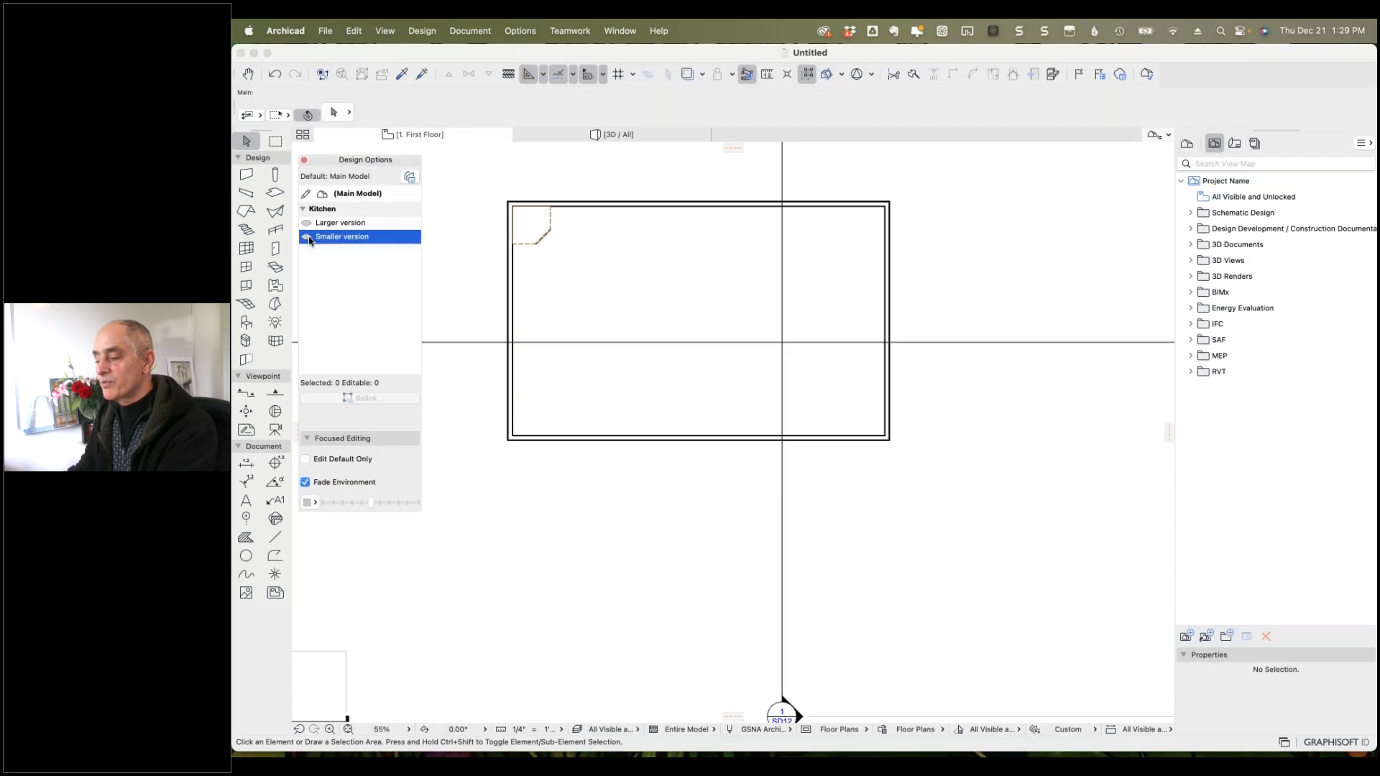
pyautogui.click(308, 238)
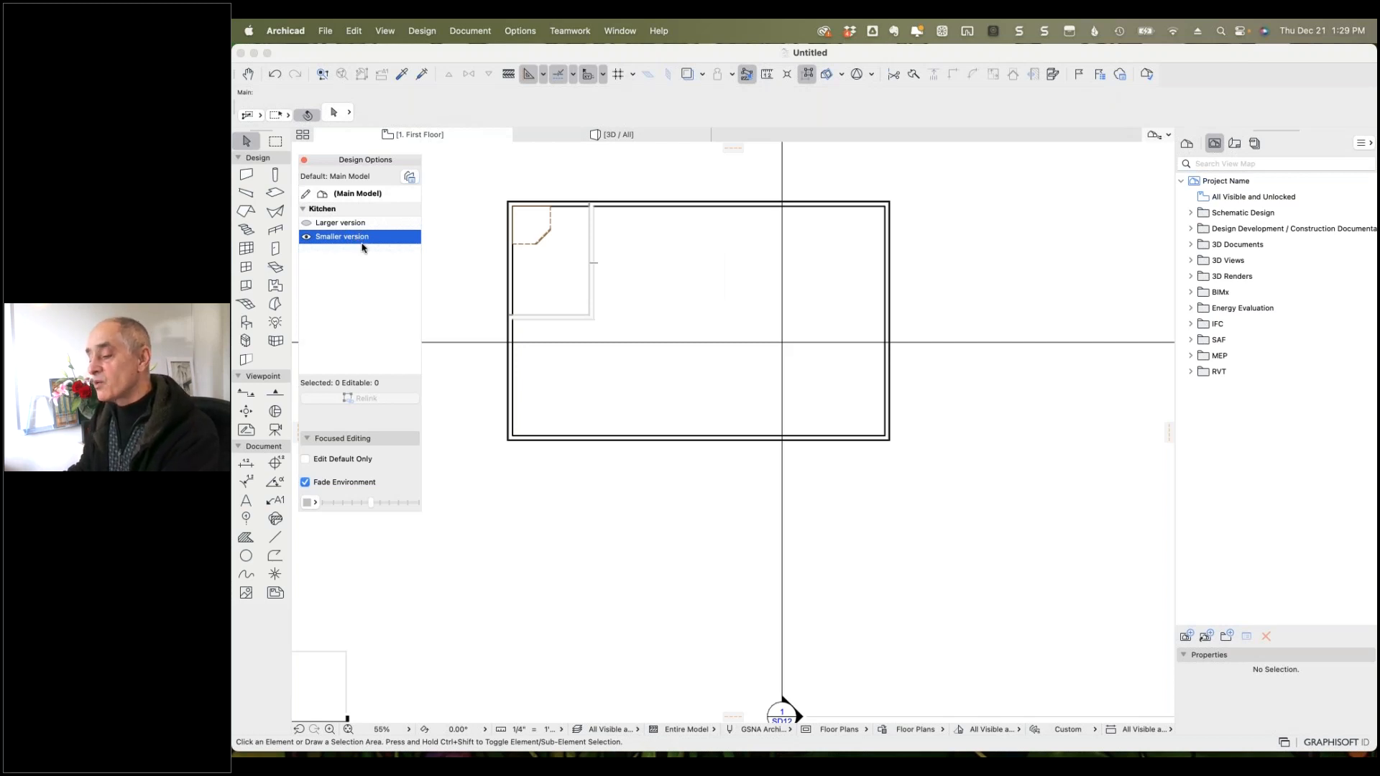
# Make Larger version the default design option and draw two walls enclosing a bigger kitchen, the vertical one about 11 feet long.
pyautogui.click(345, 224)
pyautogui.doubleClick(346, 223)
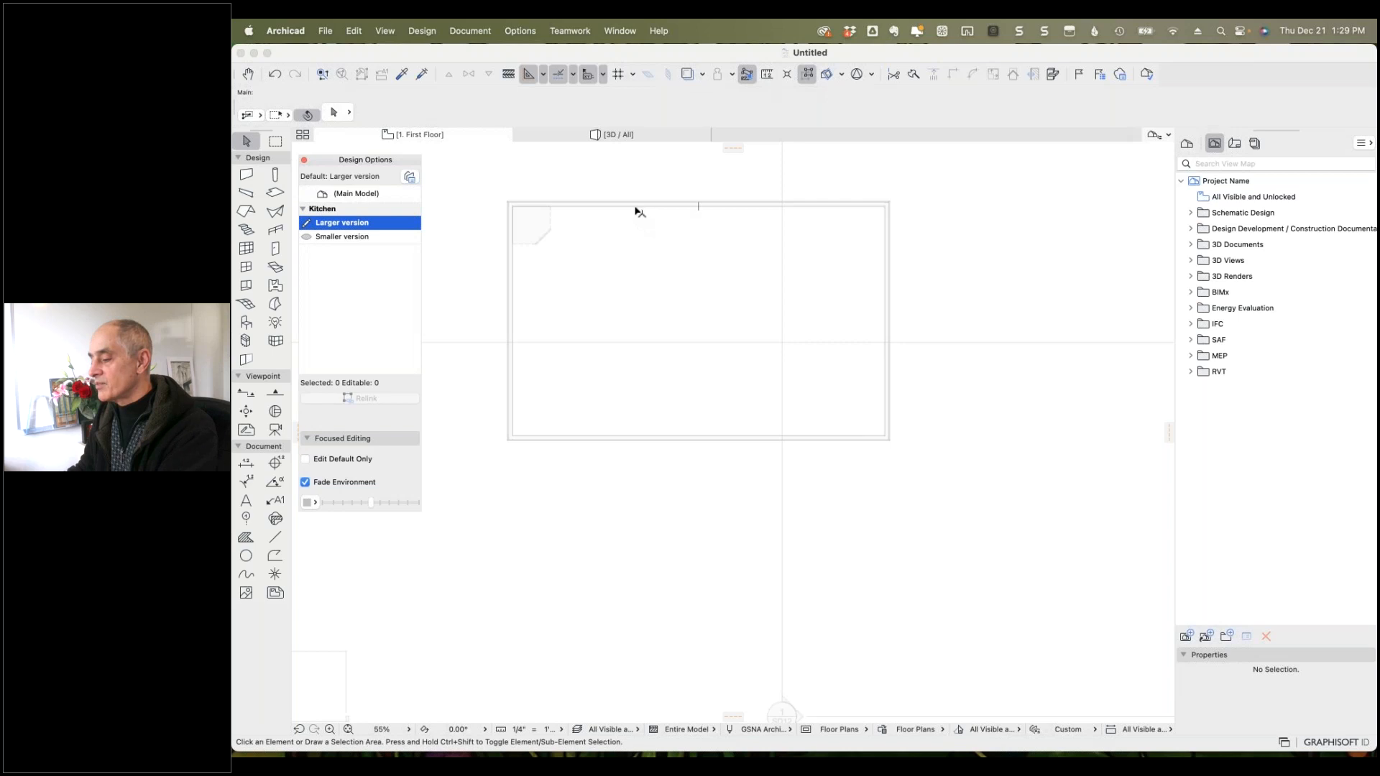
pyautogui.click(246, 174)
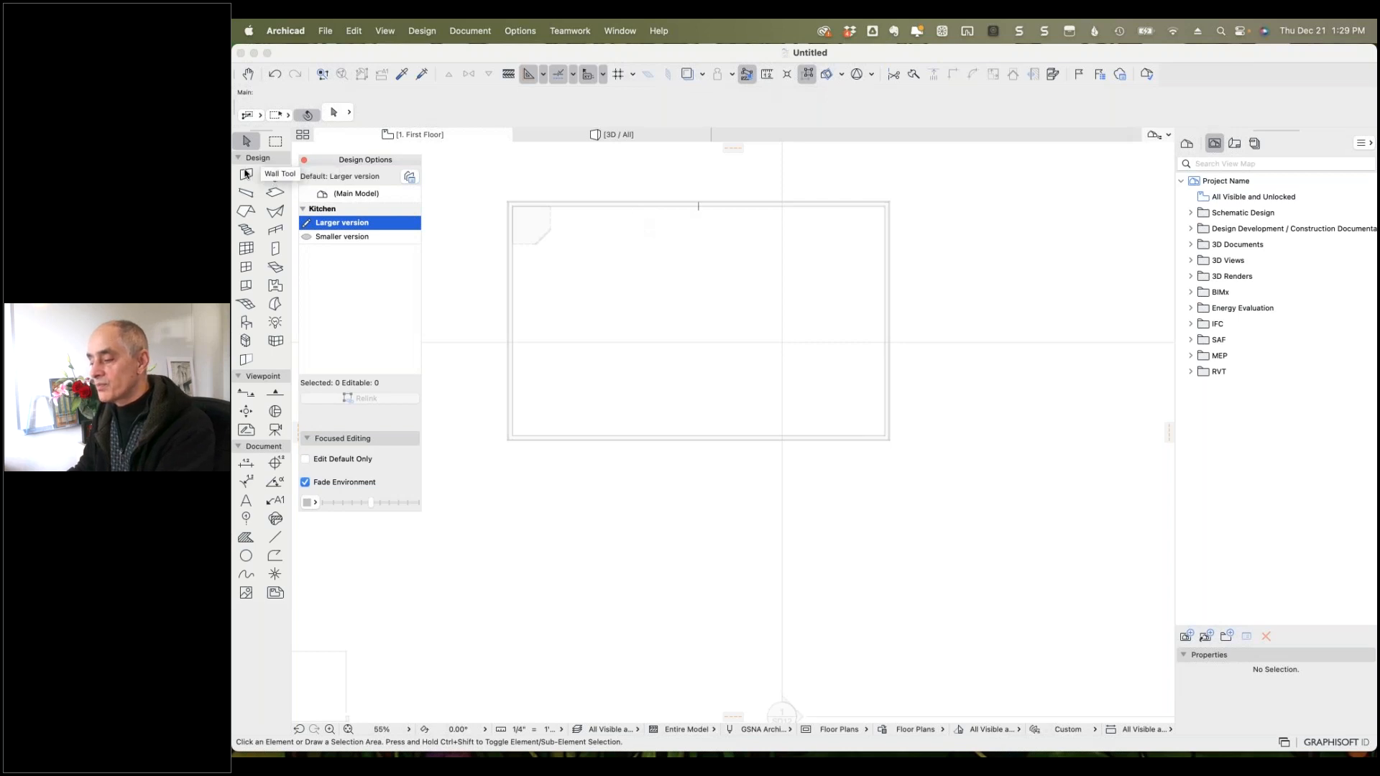
pyautogui.click(632, 207)
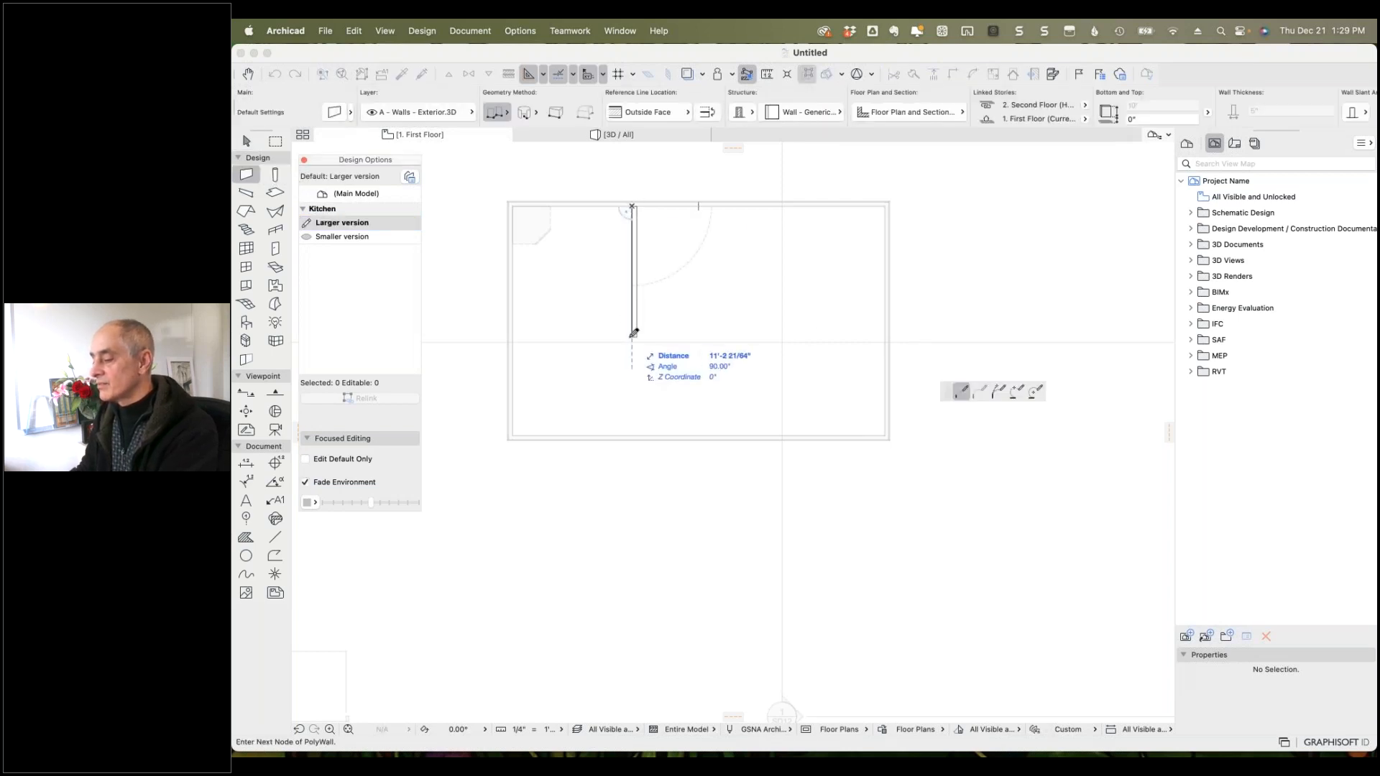
pyautogui.click(633, 335)
pyautogui.click(512, 336)
pyautogui.click(513, 335)
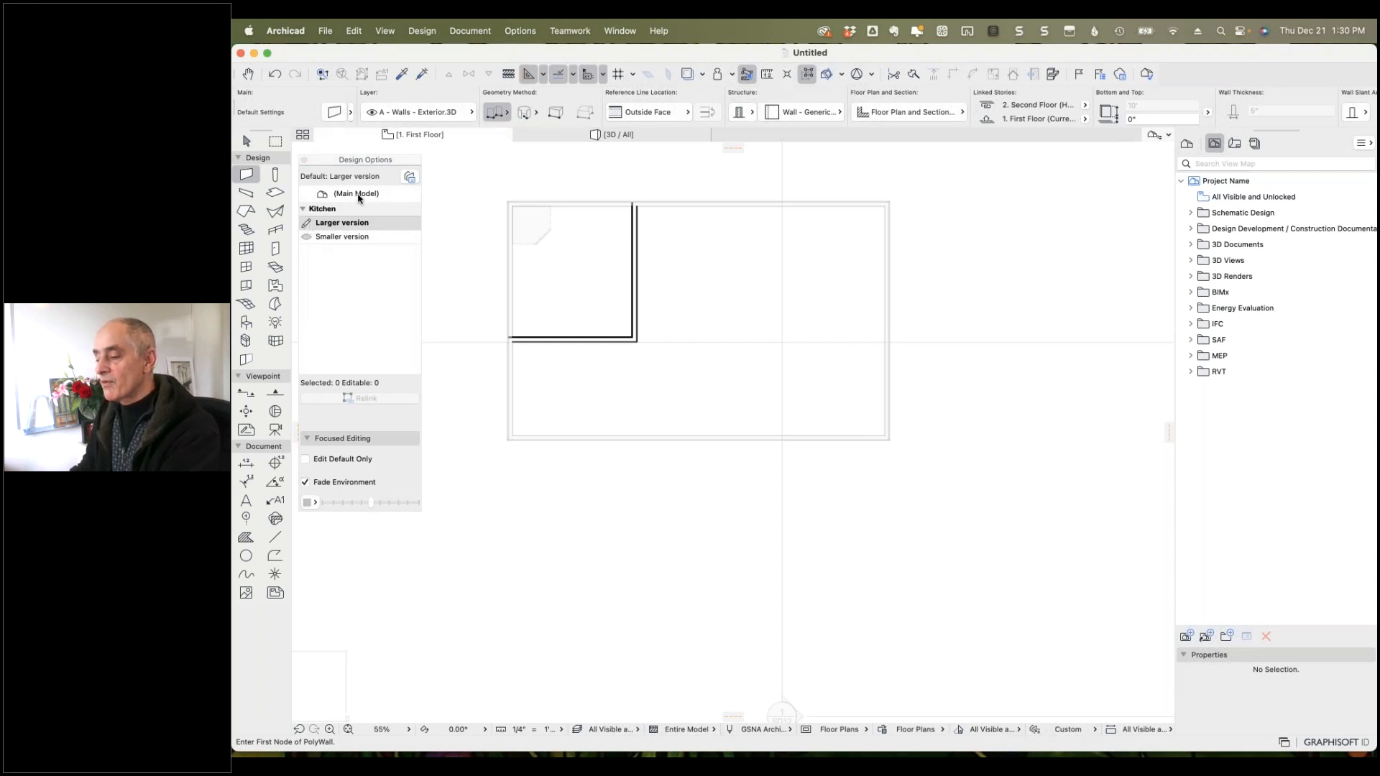
# Make Main Model the default design option, and switch the visible kitchen option to Smaller version and back to Larger version.
pyautogui.click(357, 194)
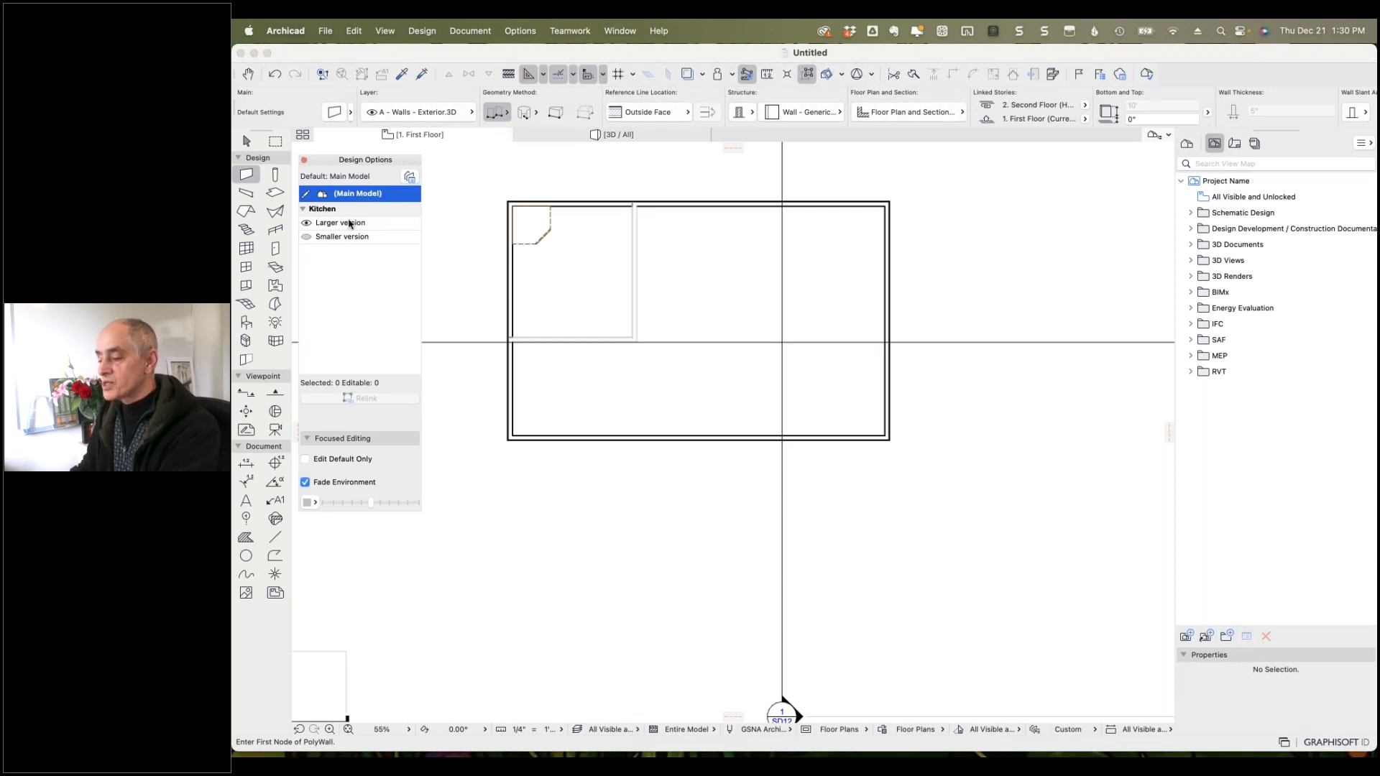
pyautogui.click(306, 239)
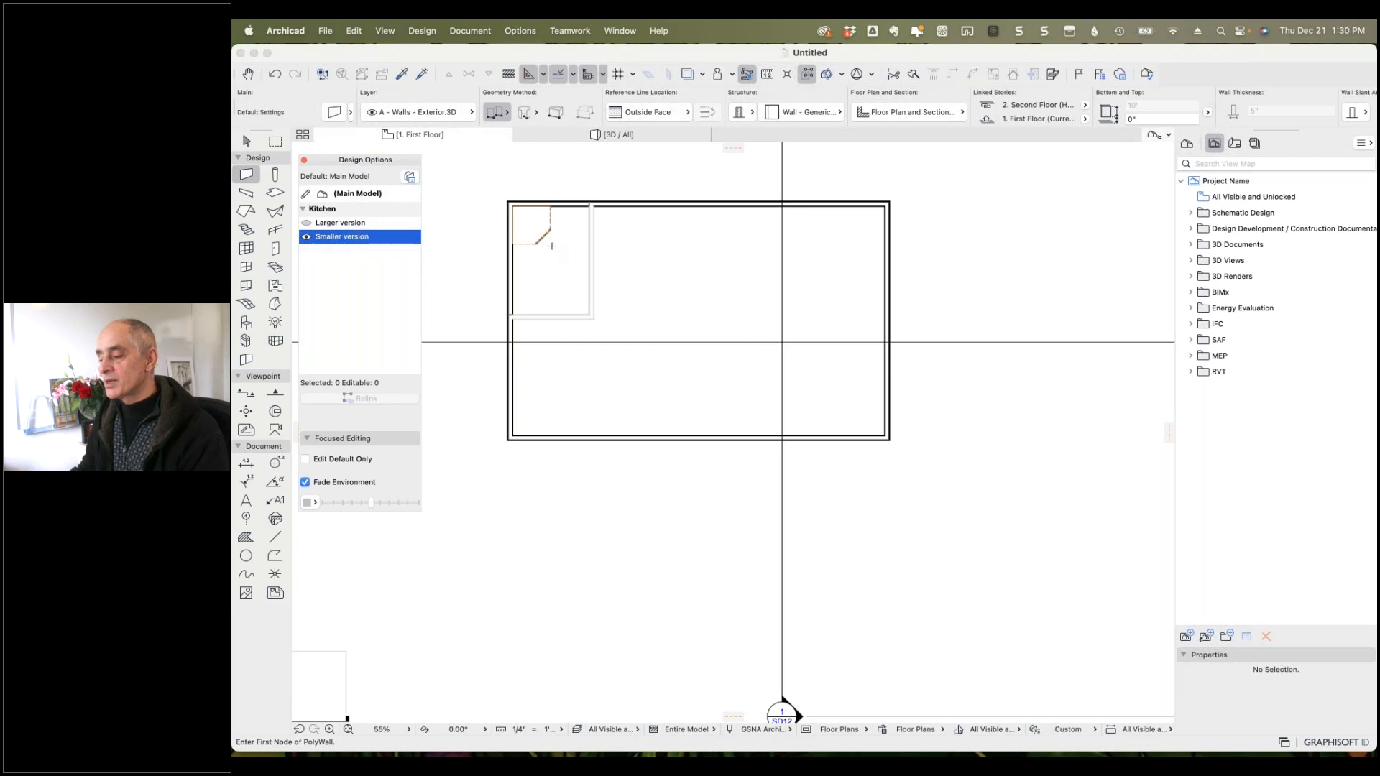
pyautogui.click(310, 225)
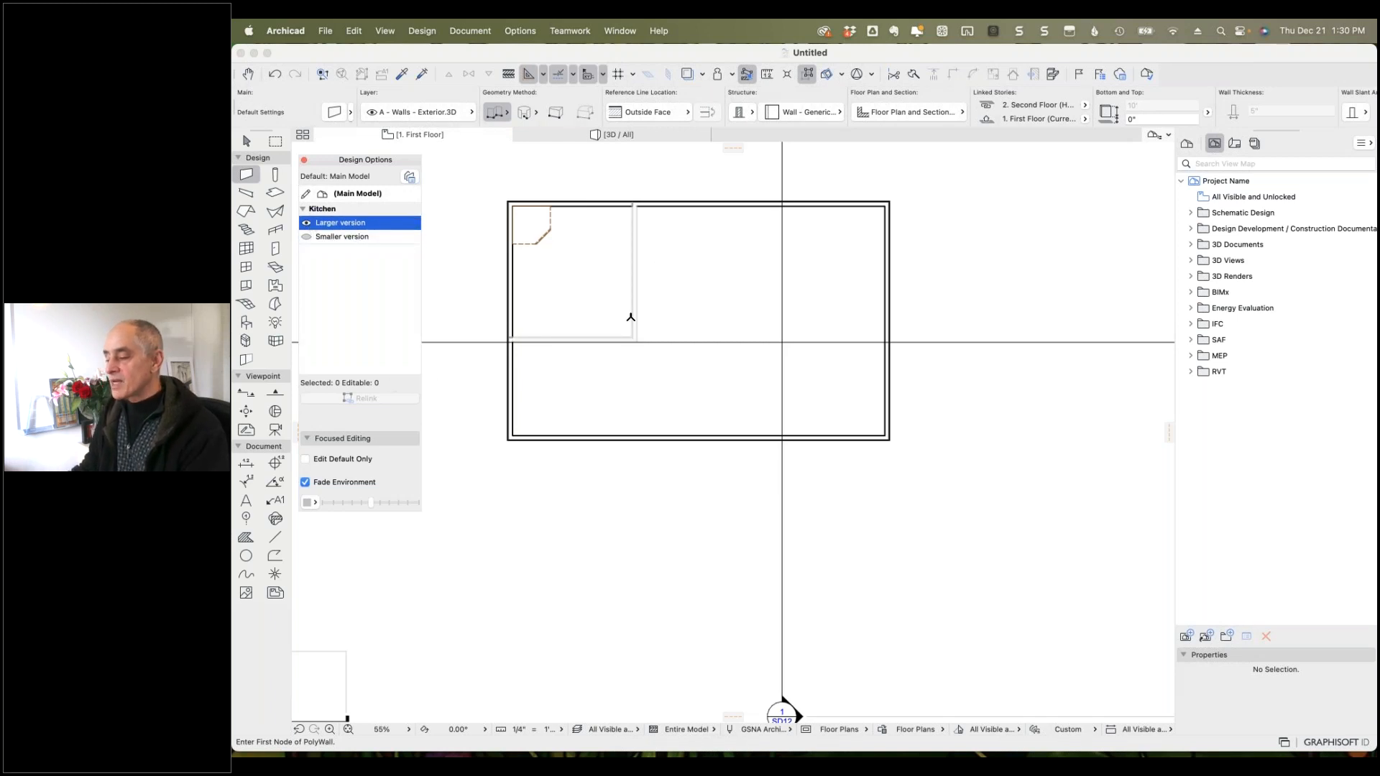
# Turn off Fade Environment and make Smaller version the visible kitchen option.
pyautogui.click(306, 484)
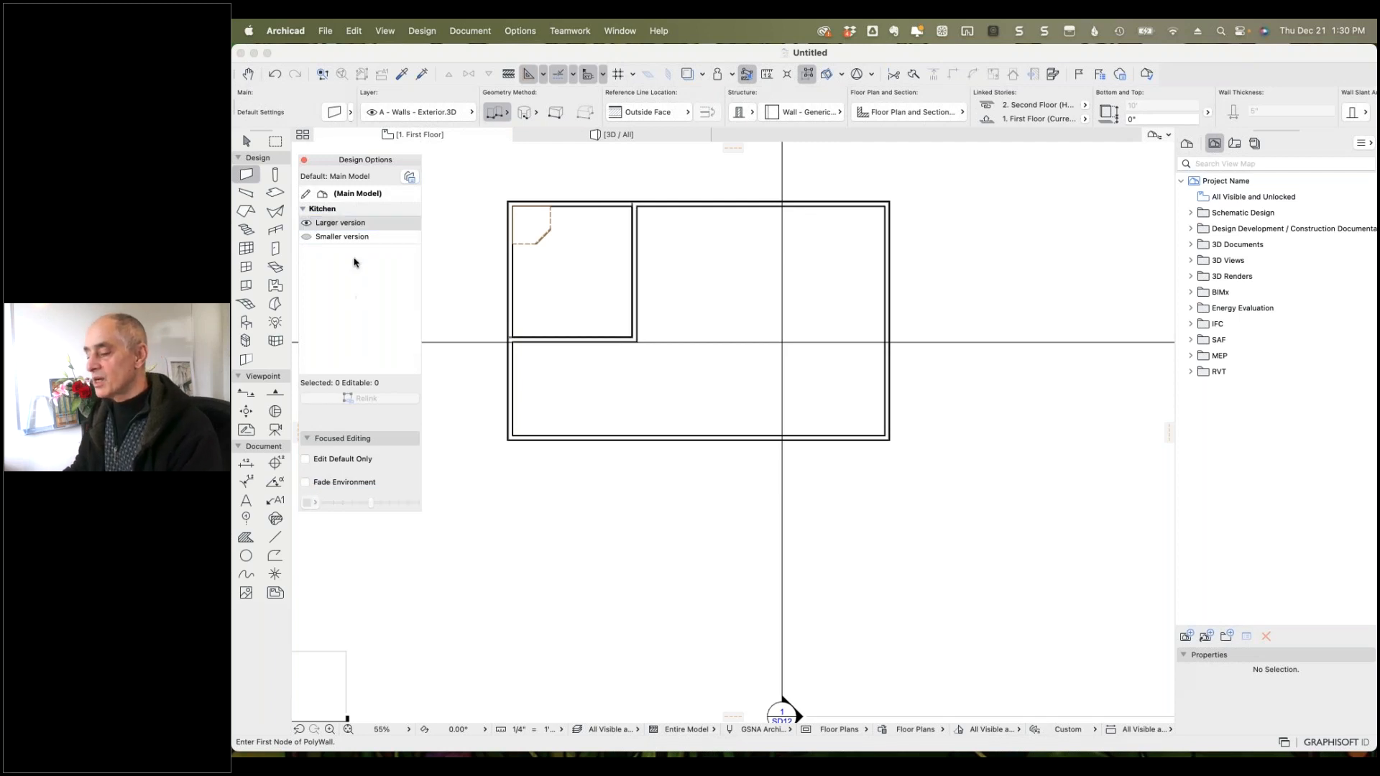
pyautogui.click(307, 240)
pyautogui.click(307, 238)
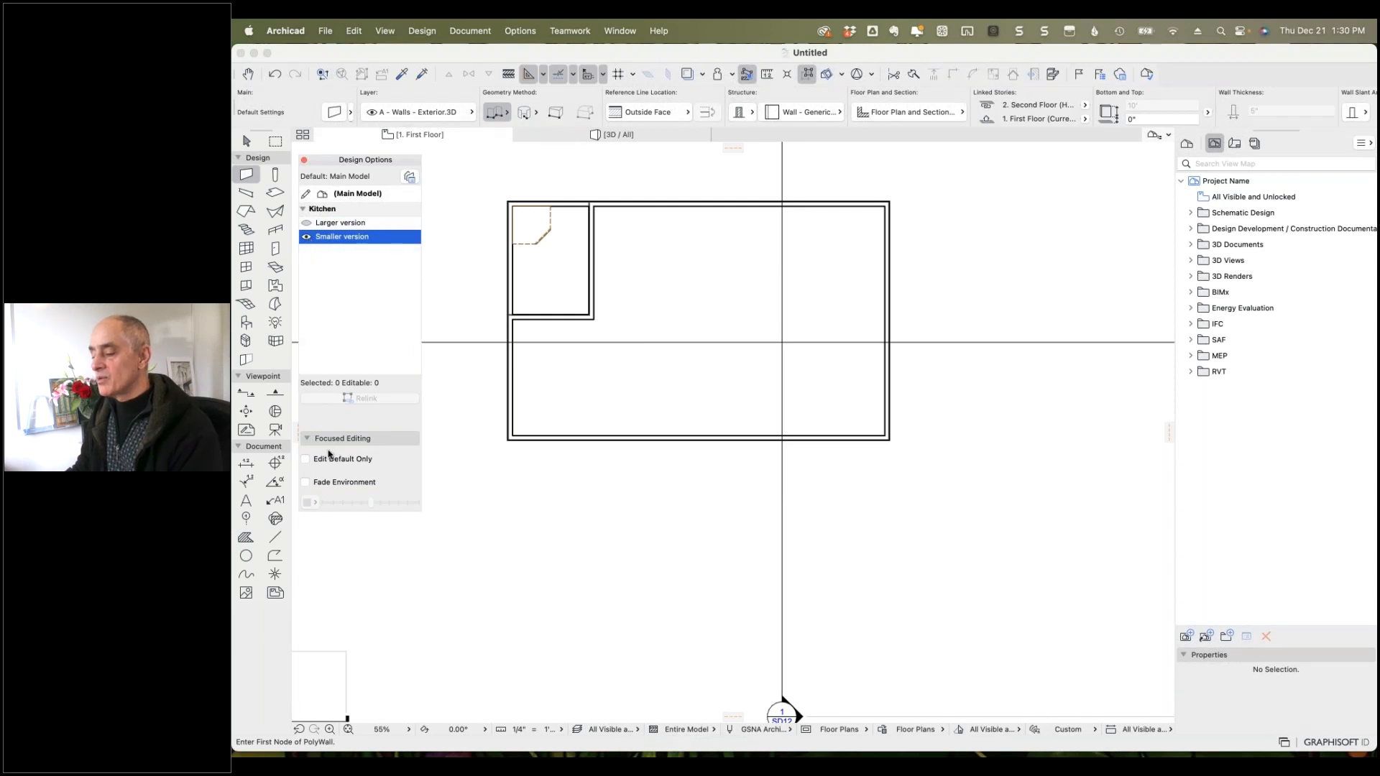
# Enable Edit Default Only, and try selecting a small kitchen wall and the upper exterior wall with Main Model as the default.
pyautogui.click(306, 459)
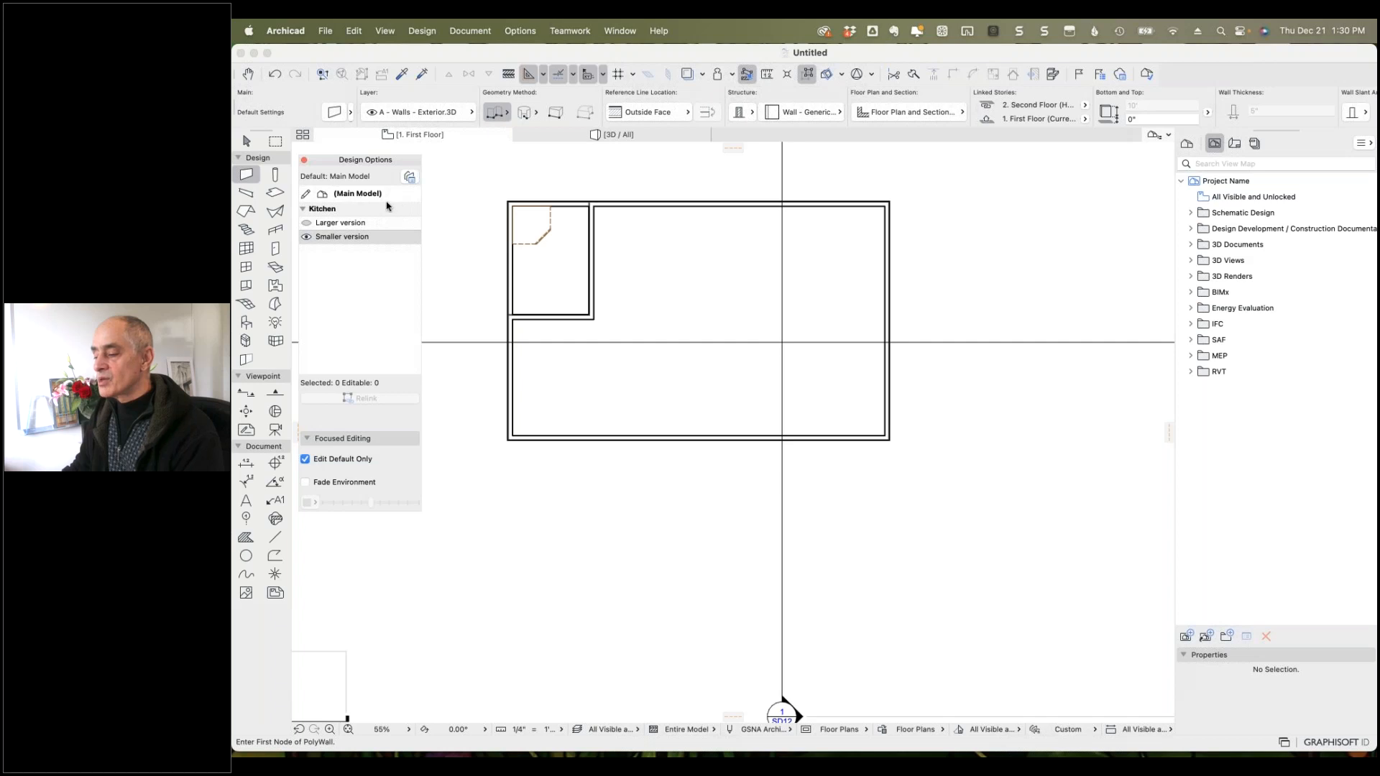
pyautogui.click(246, 141)
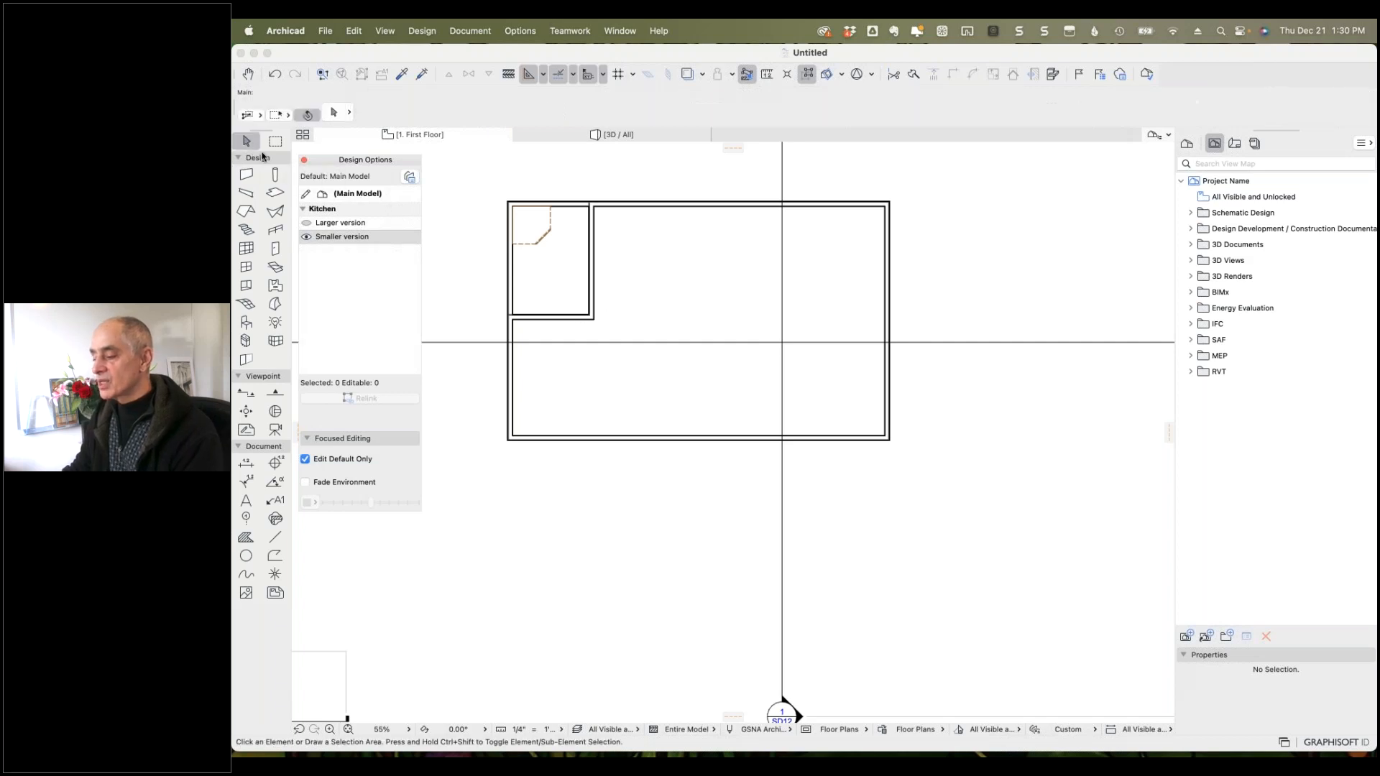
pyautogui.click(559, 322)
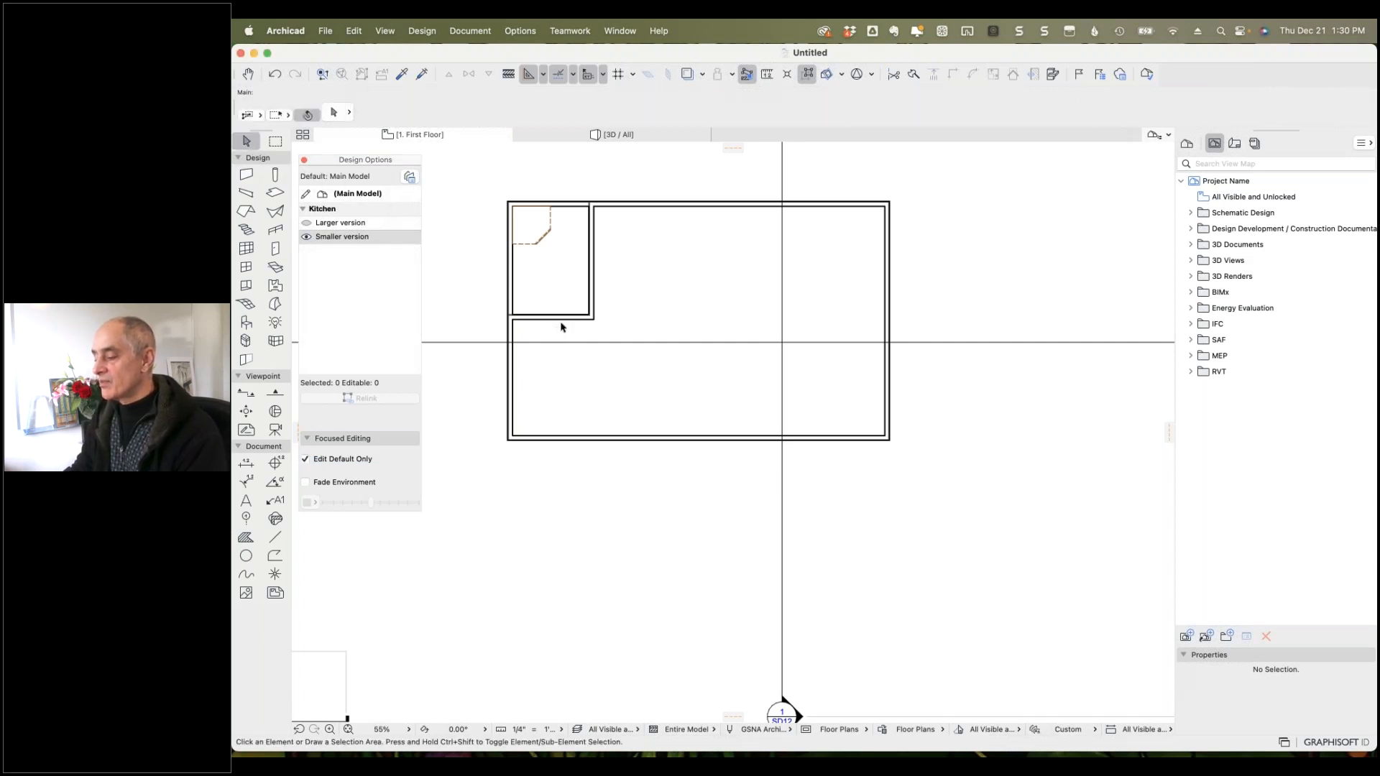
pyautogui.click(568, 202)
pyautogui.click(567, 184)
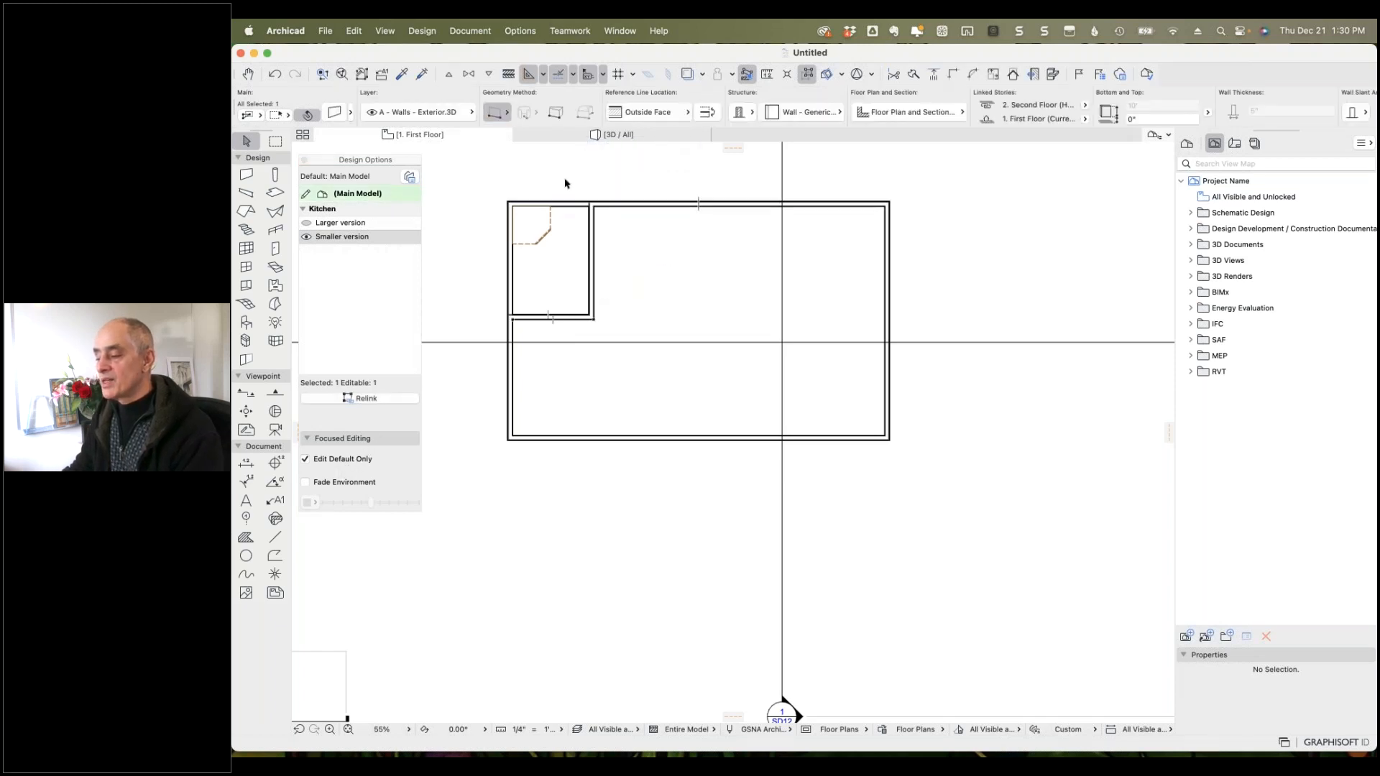
# Make Smaller version the default, test selecting its walls and the upper exterior wall, and turn off Edit Default Only.
pyautogui.doubleClick(337, 240)
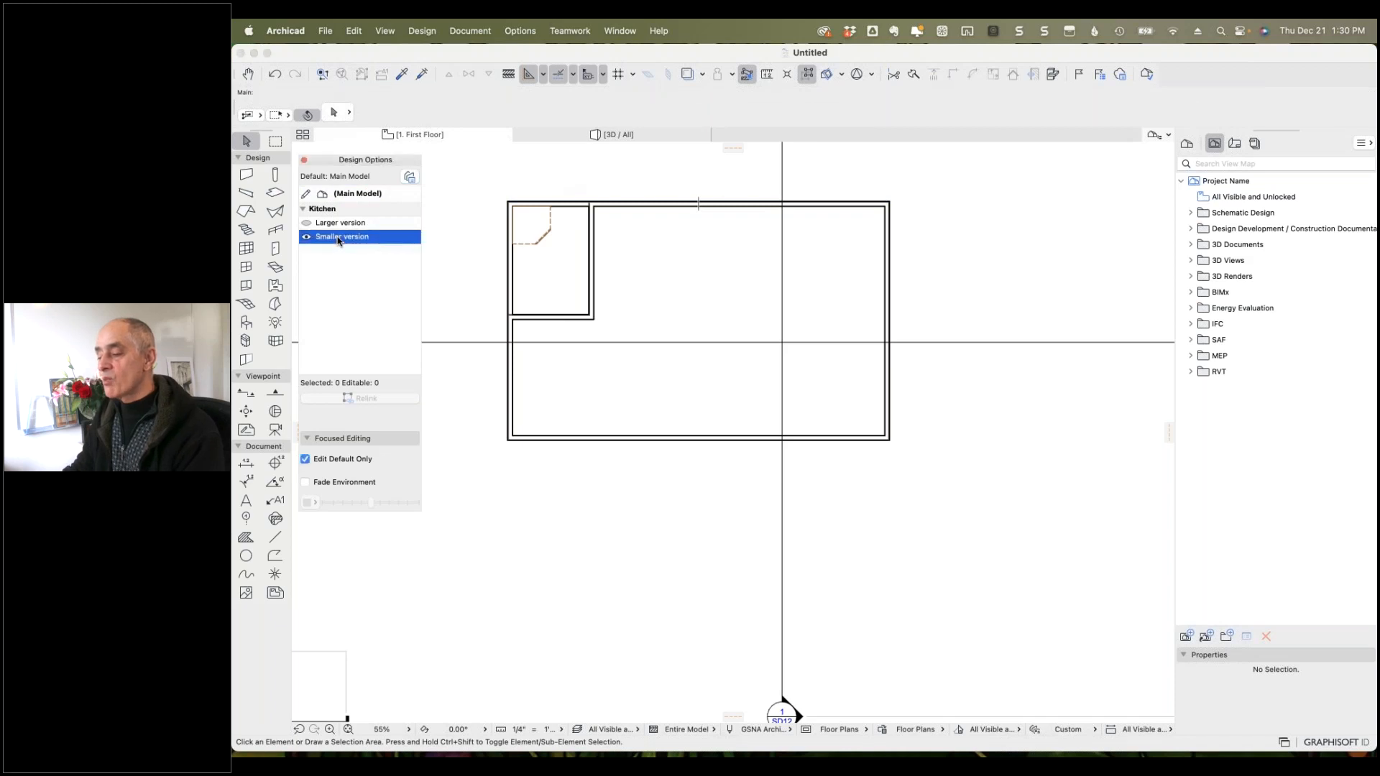
pyautogui.click(547, 315)
pyautogui.click(590, 293)
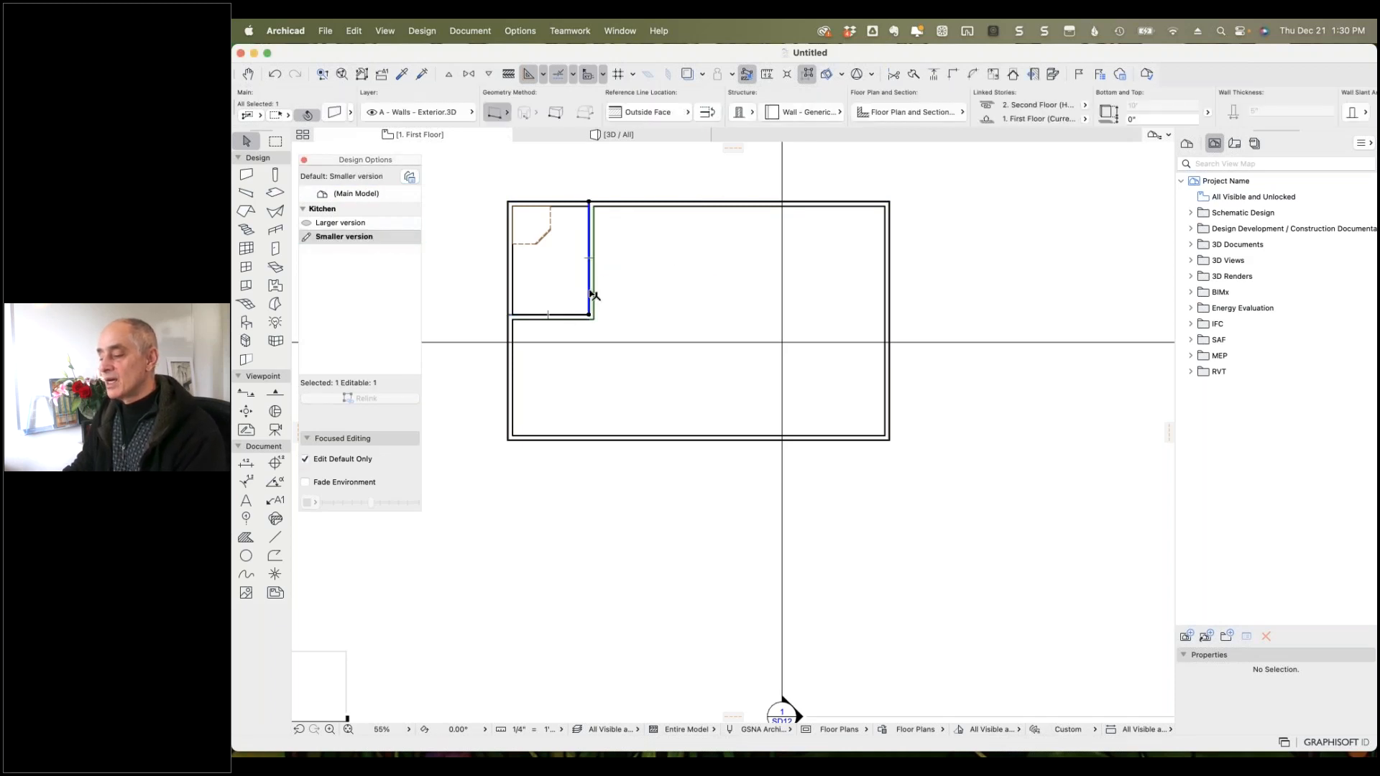
pyautogui.click(650, 209)
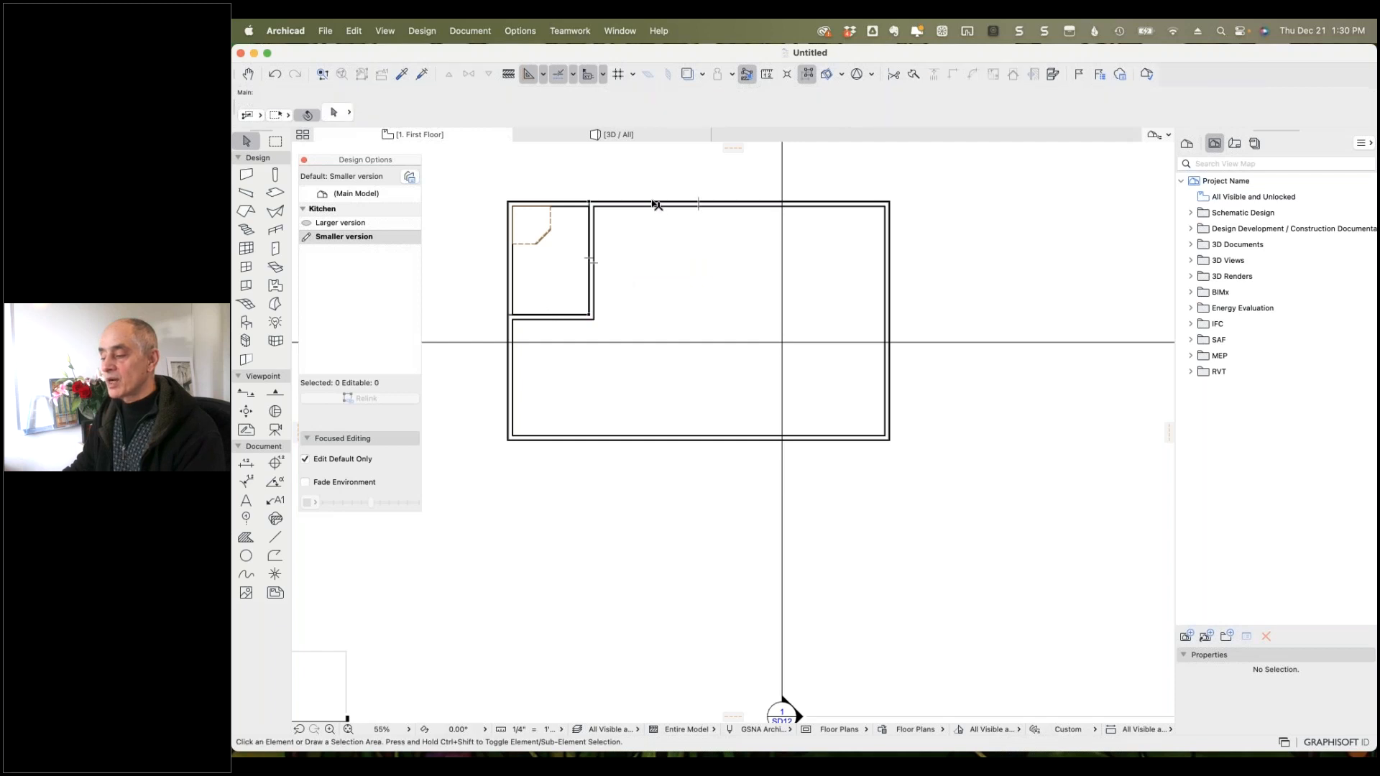
pyautogui.click(306, 460)
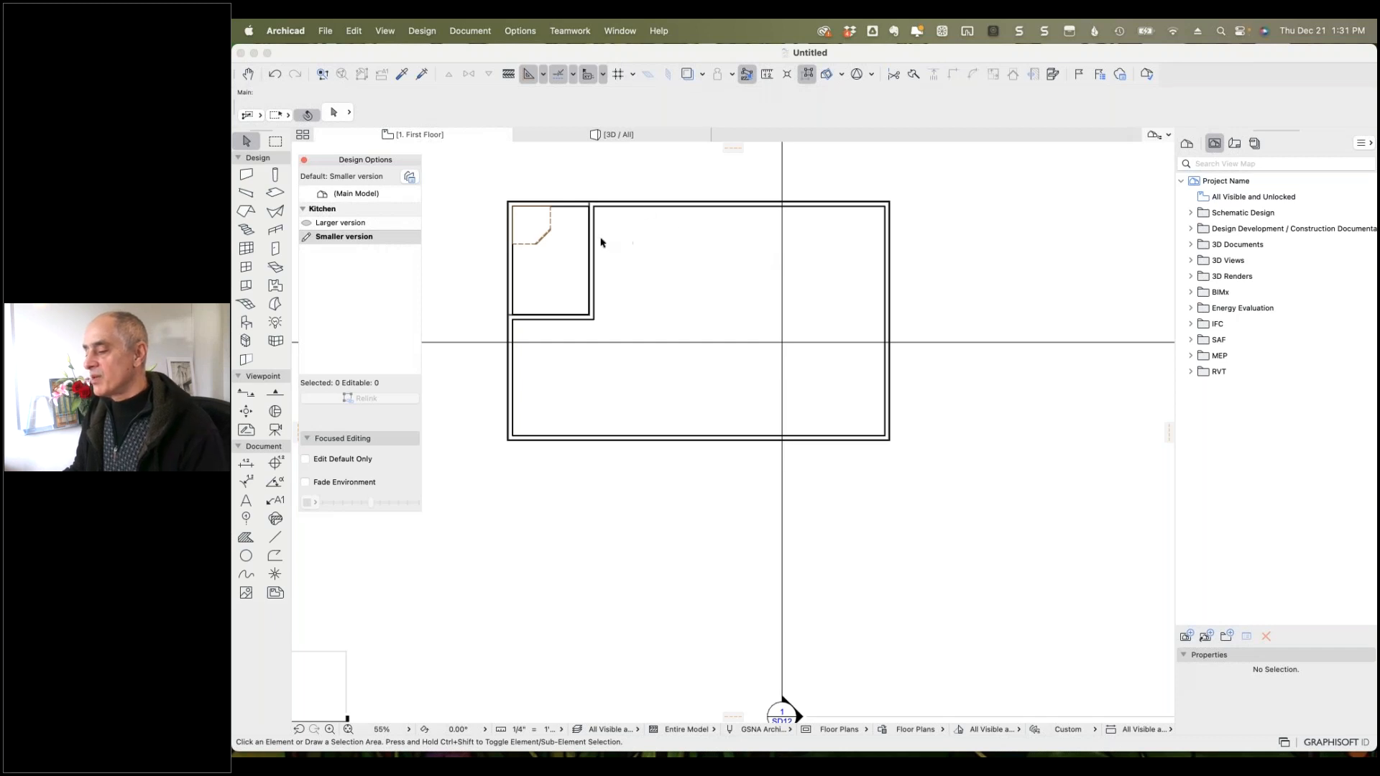
# Add a design option set named Right Side in the Design Option Manager, deleting the stray new option from the Kitchen set.
pyautogui.click(410, 176)
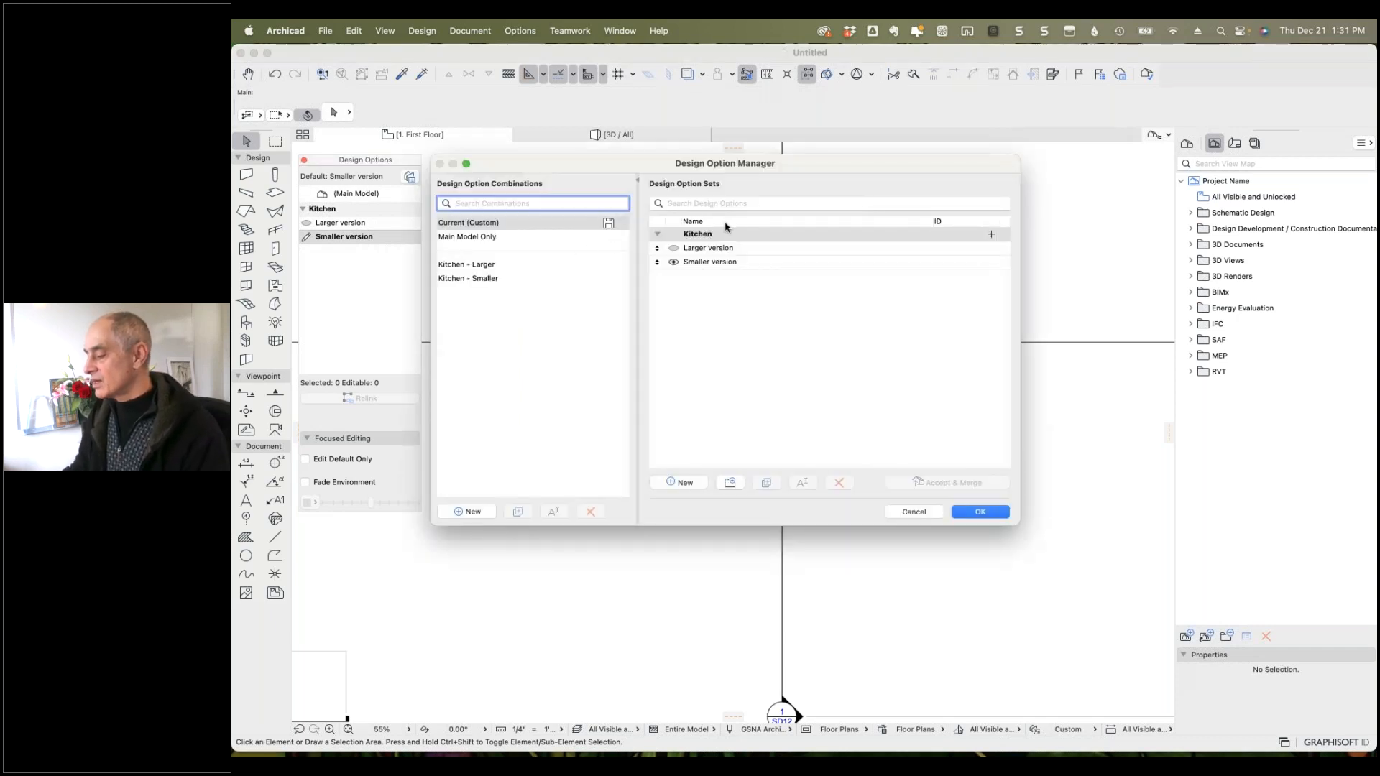
pyautogui.click(685, 483)
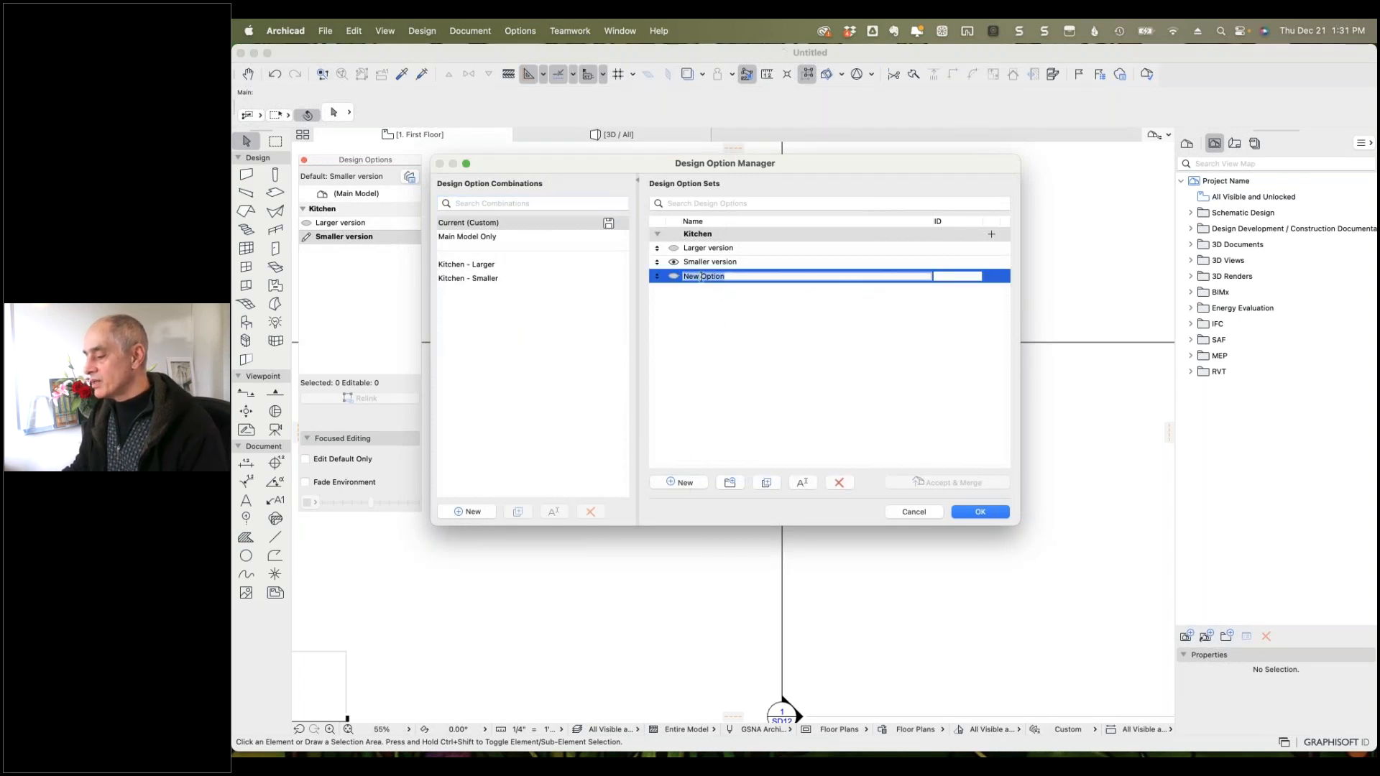
pyautogui.click(839, 483)
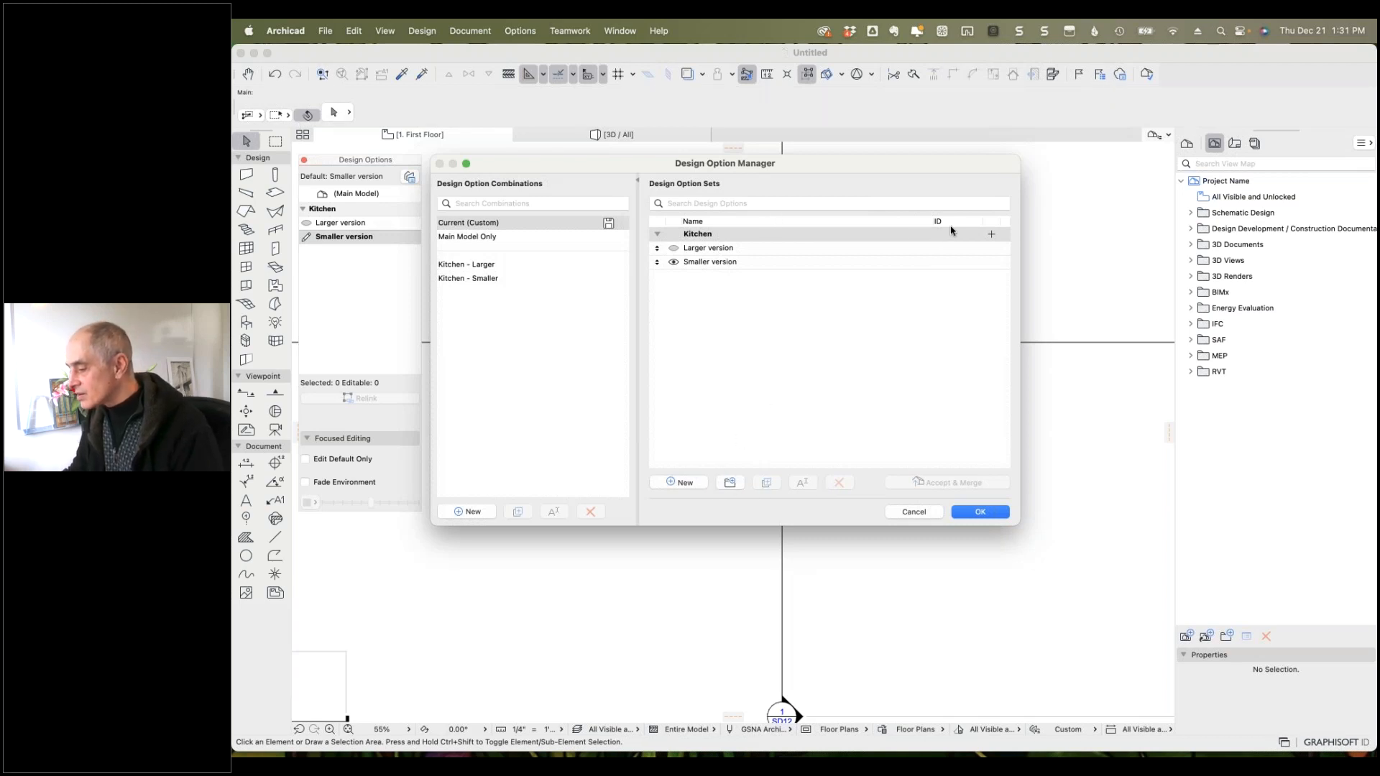
pyautogui.click(992, 236)
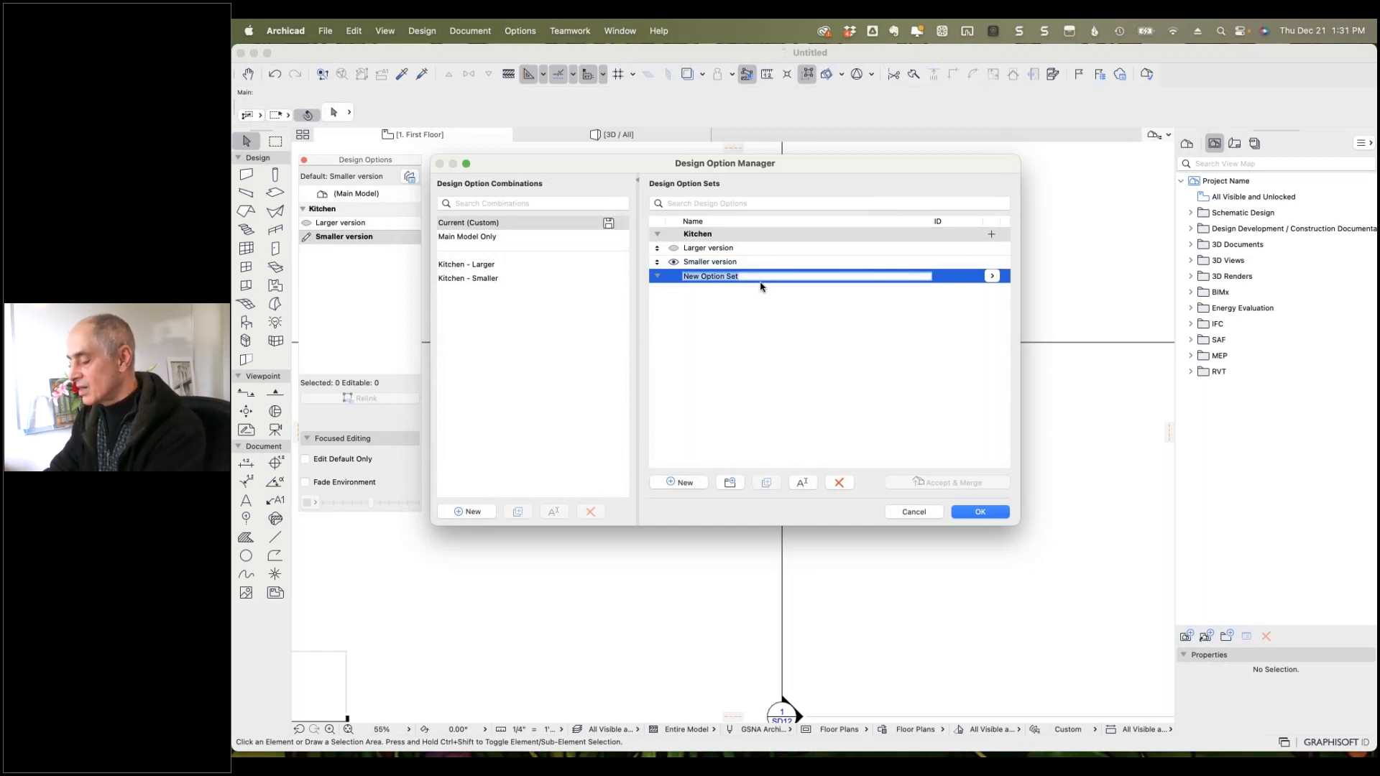
pyautogui.write('Right Side')
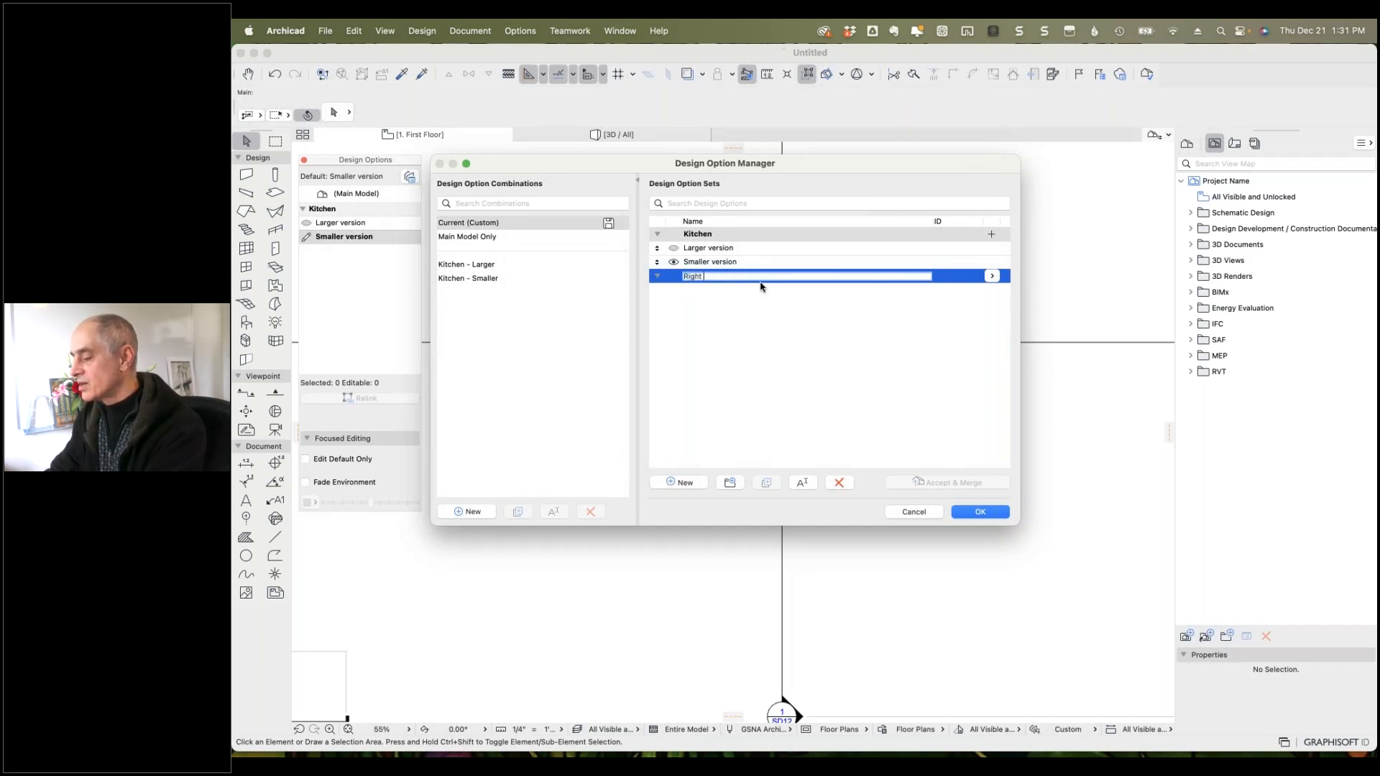
pyautogui.press('Return')
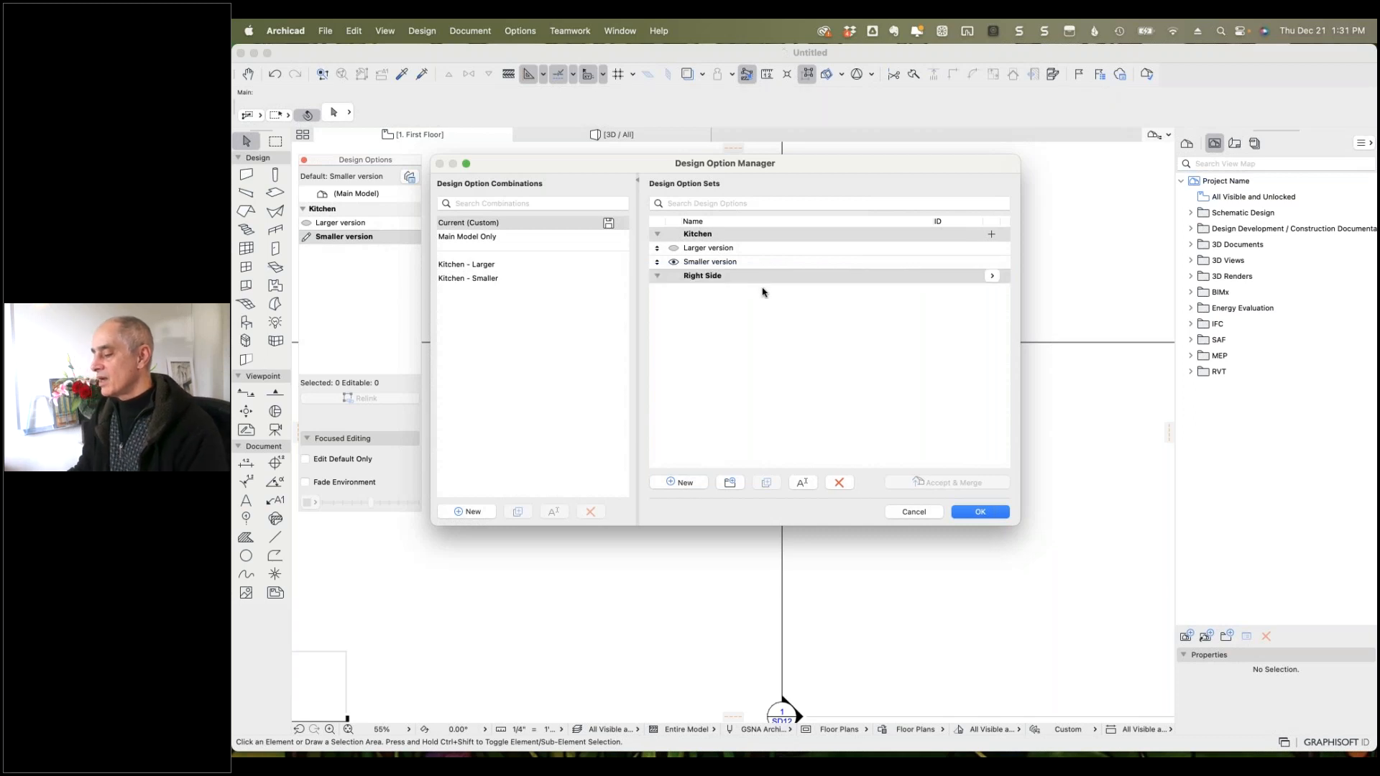
# Add two options named 1 and 2 to the Right Side set and accept the changes.
pyautogui.click(993, 276)
pyautogui.click(1043, 280)
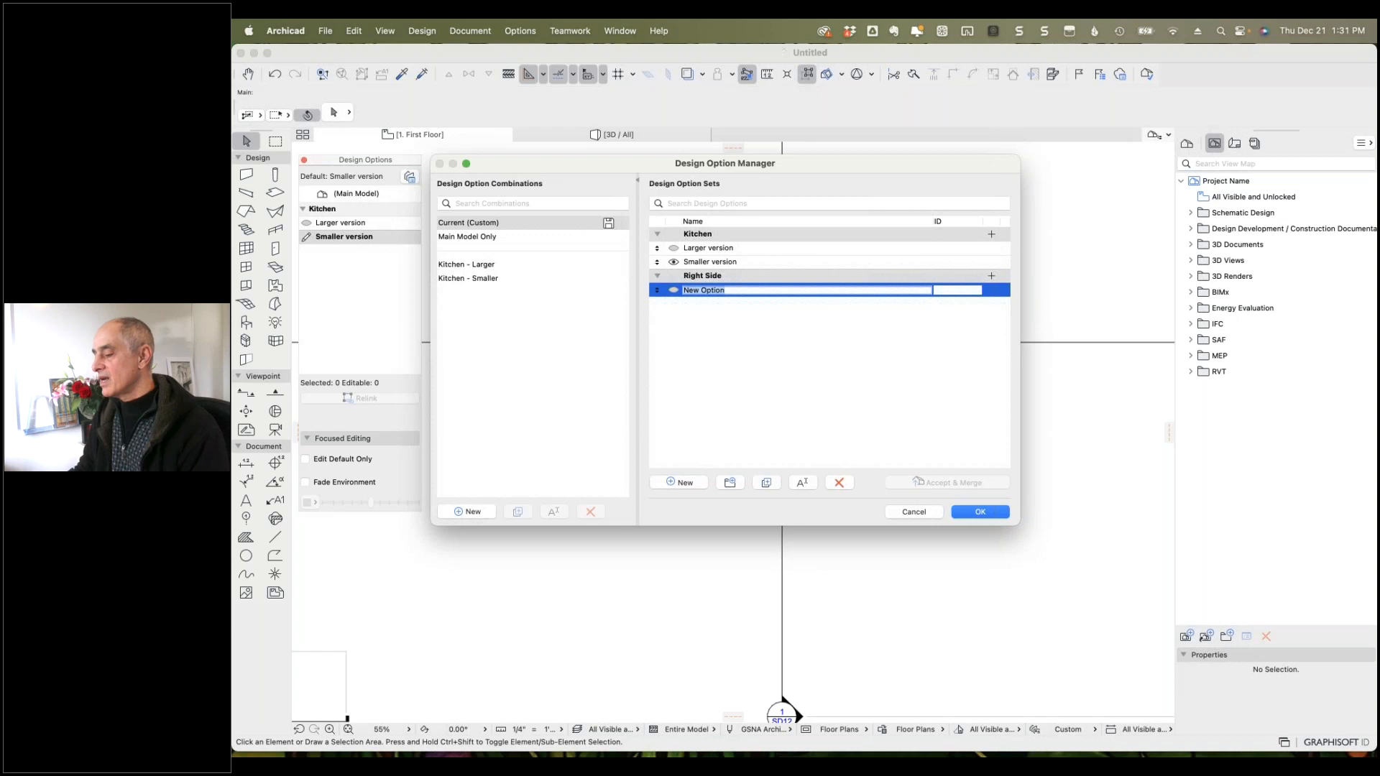
pyautogui.write('1')
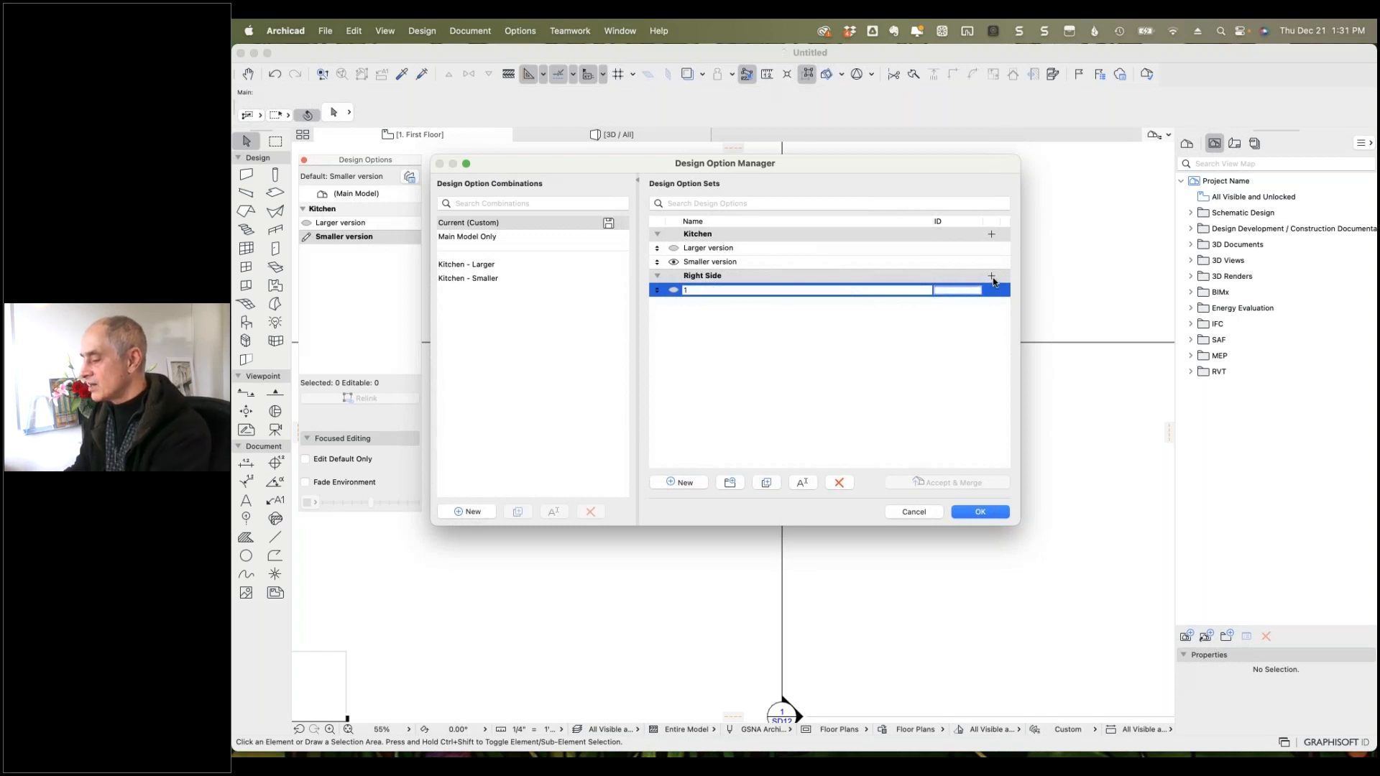
pyautogui.click(994, 278)
pyautogui.click(1044, 281)
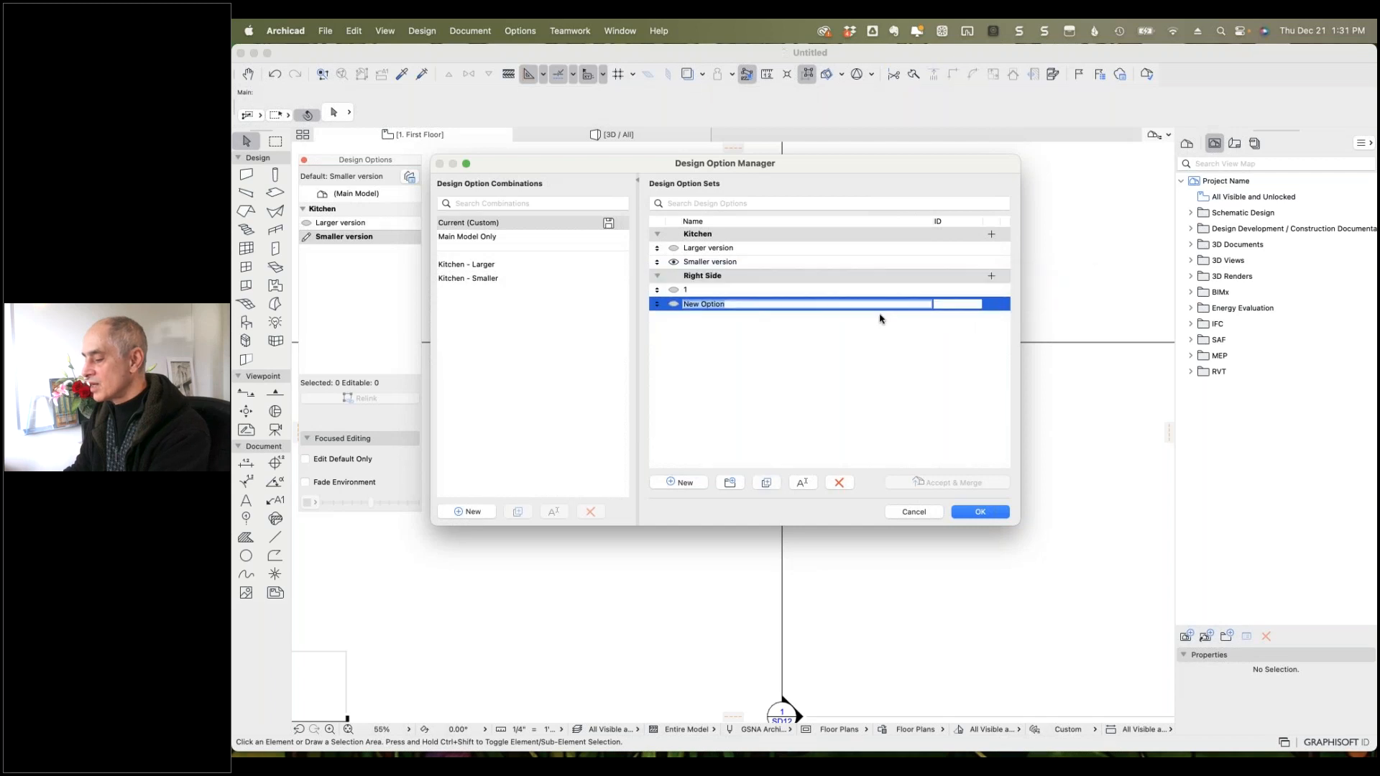
pyautogui.write('2')
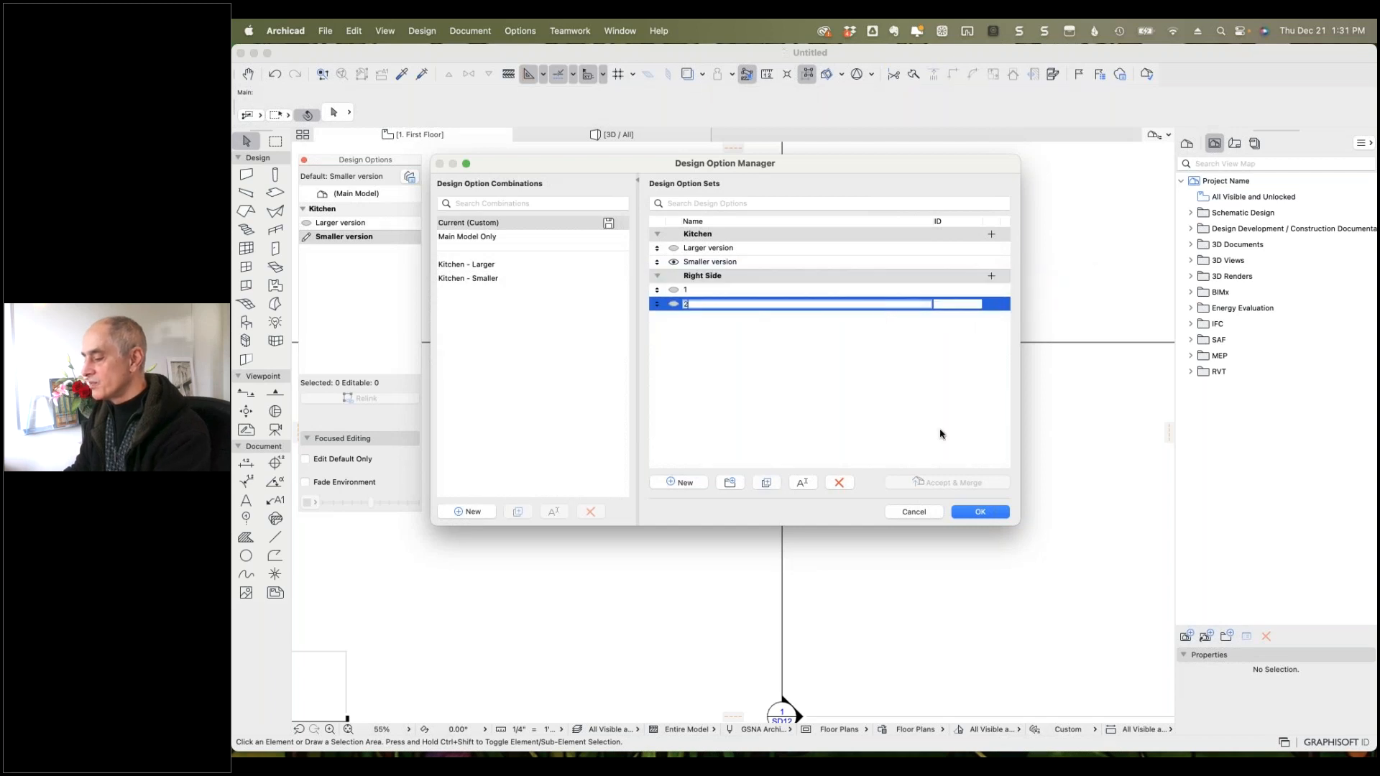
pyautogui.click(980, 512)
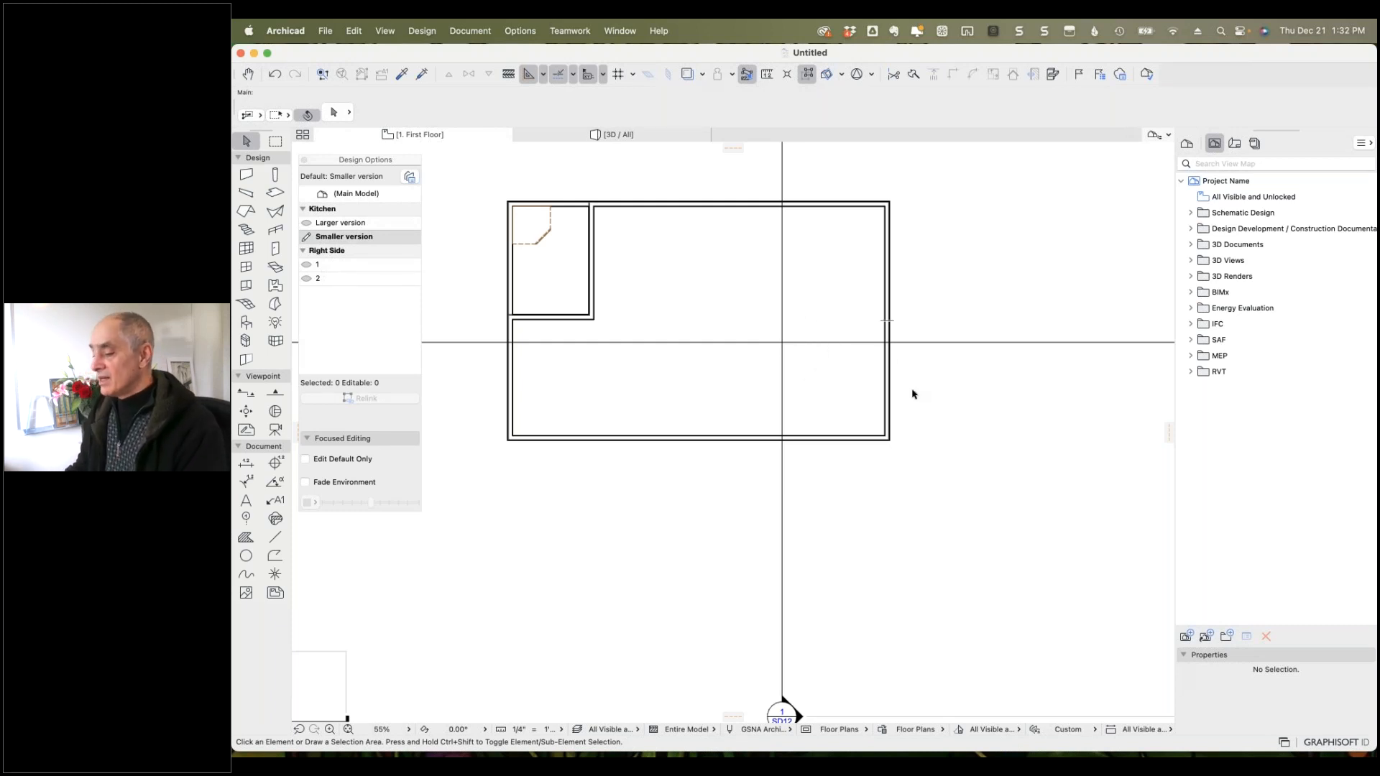
# Review which options the Kitchen - Larger and Kitchen - Smaller combinations show in the Design Option Manager, leaving it without changes.
pyautogui.click(410, 176)
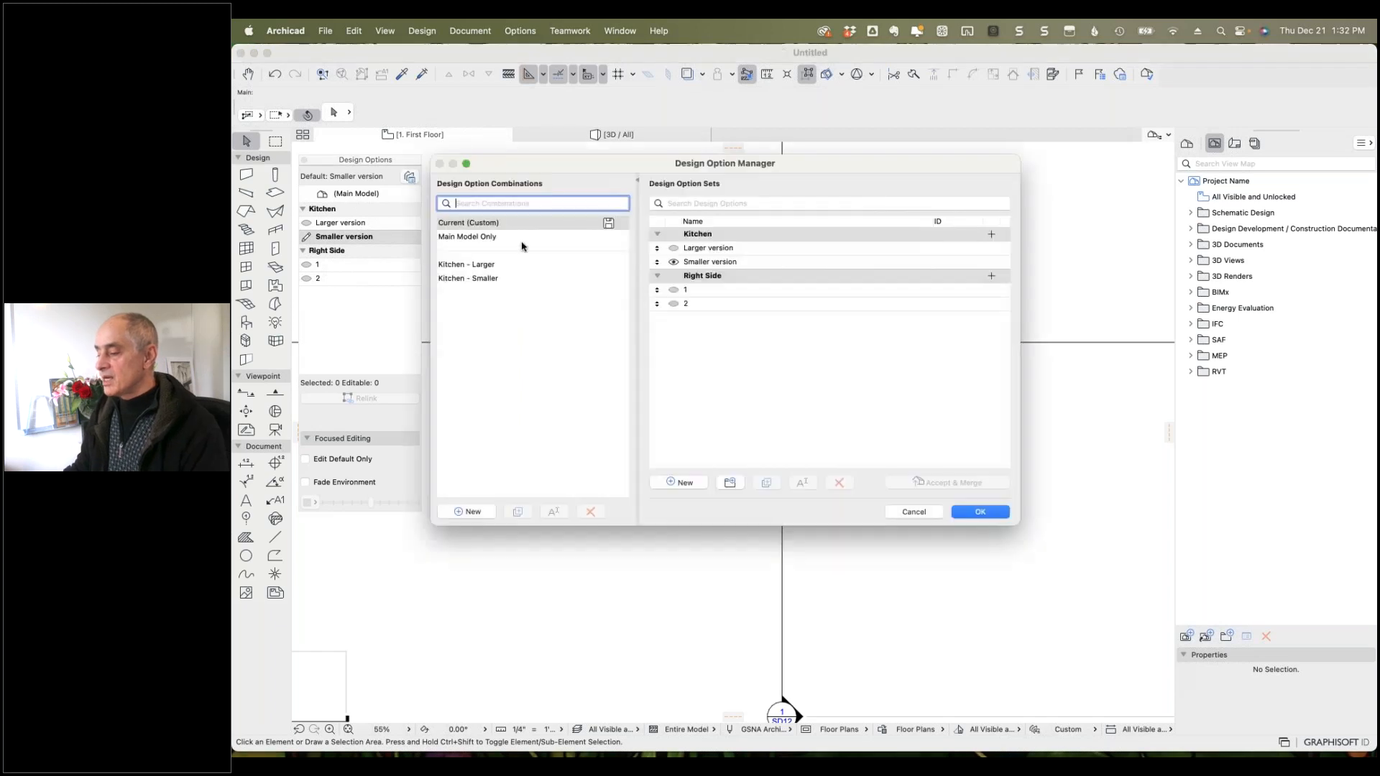
pyautogui.click(458, 265)
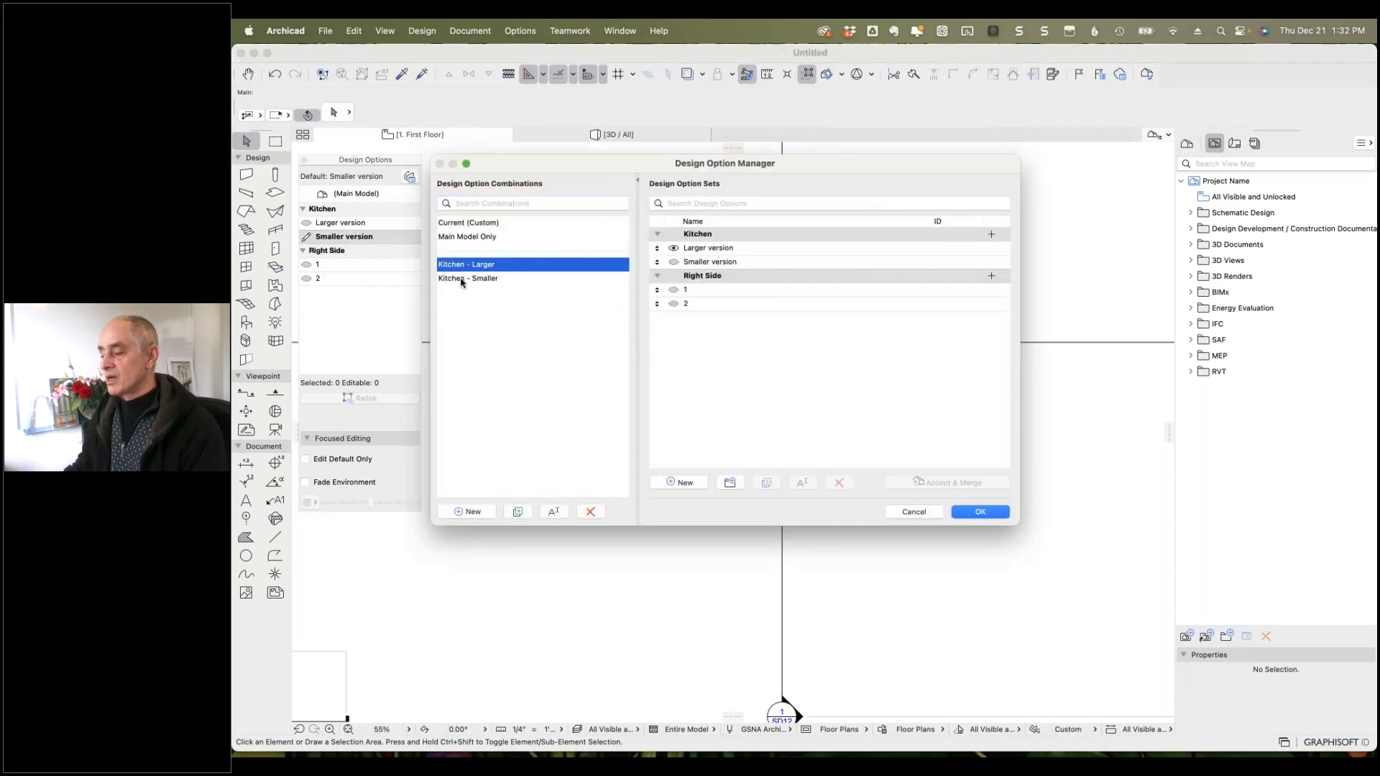
pyautogui.click(462, 279)
pyautogui.click(467, 265)
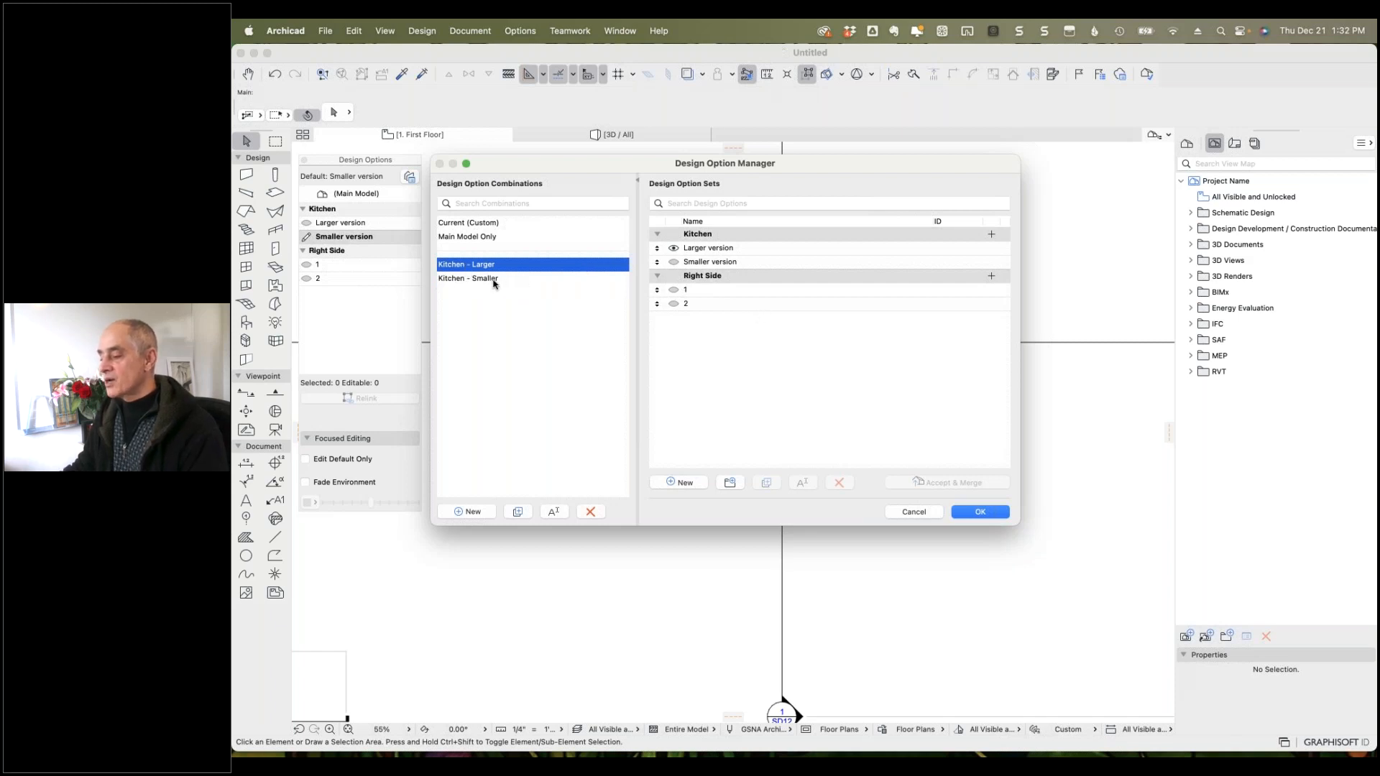
pyautogui.click(494, 282)
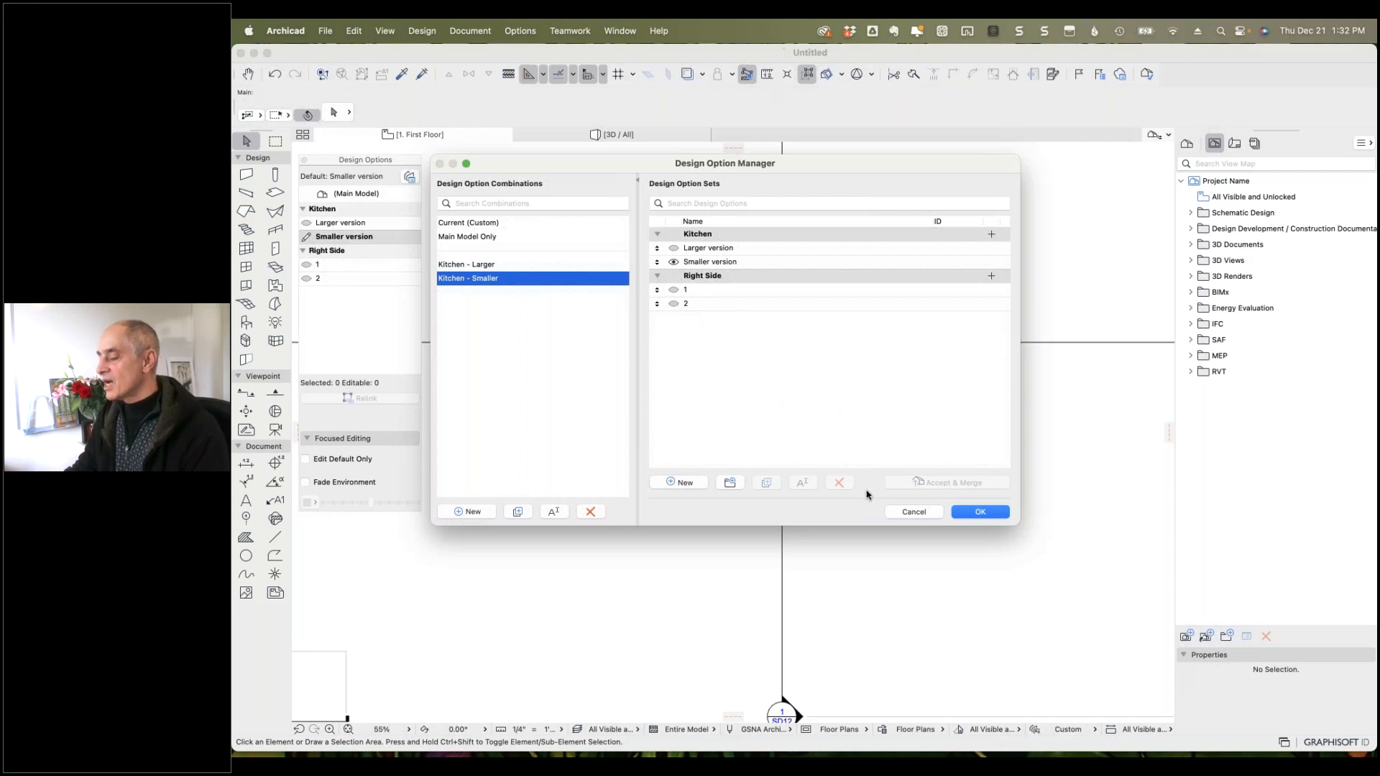
pyautogui.click(915, 512)
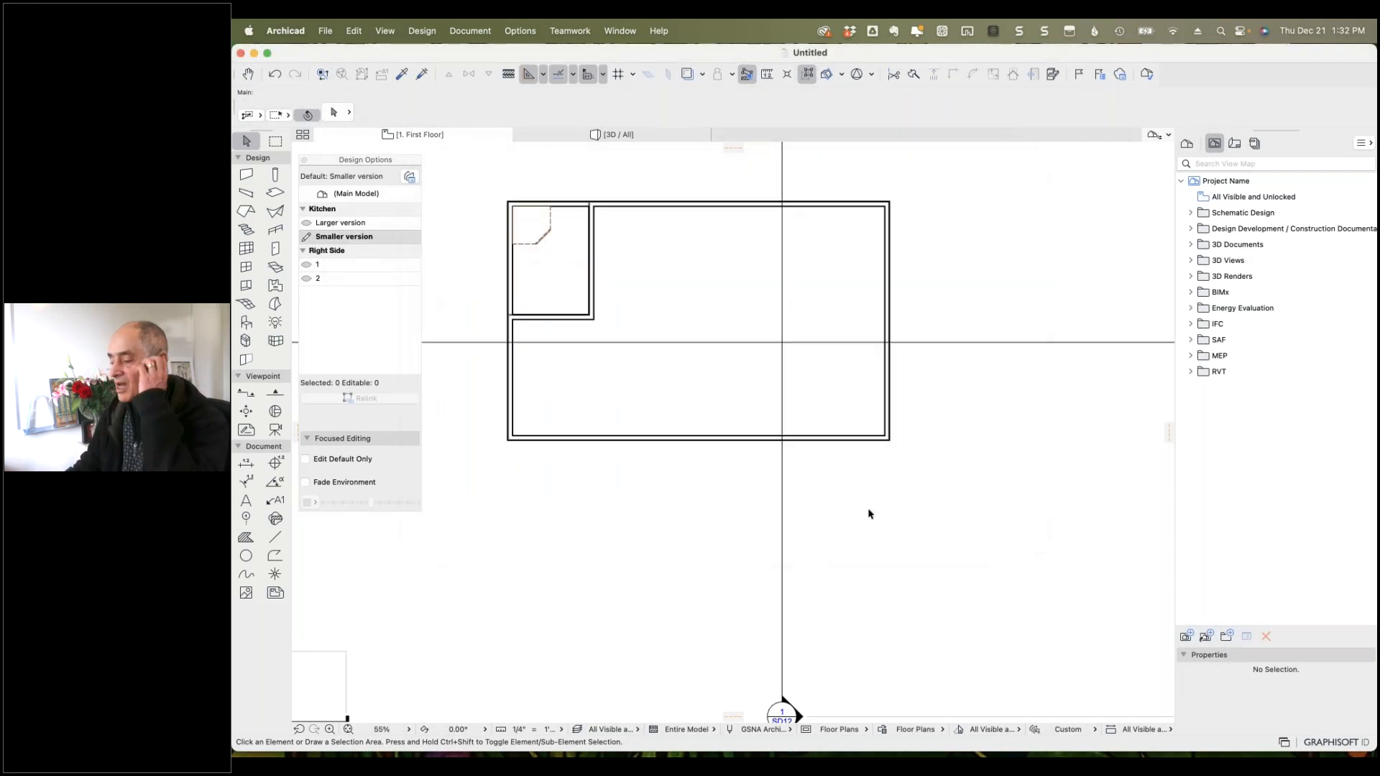
# Make Right Side option 1 the default and draw a vertical wall about 19' long between the upper and lower exterior walls.
pyautogui.click(246, 174)
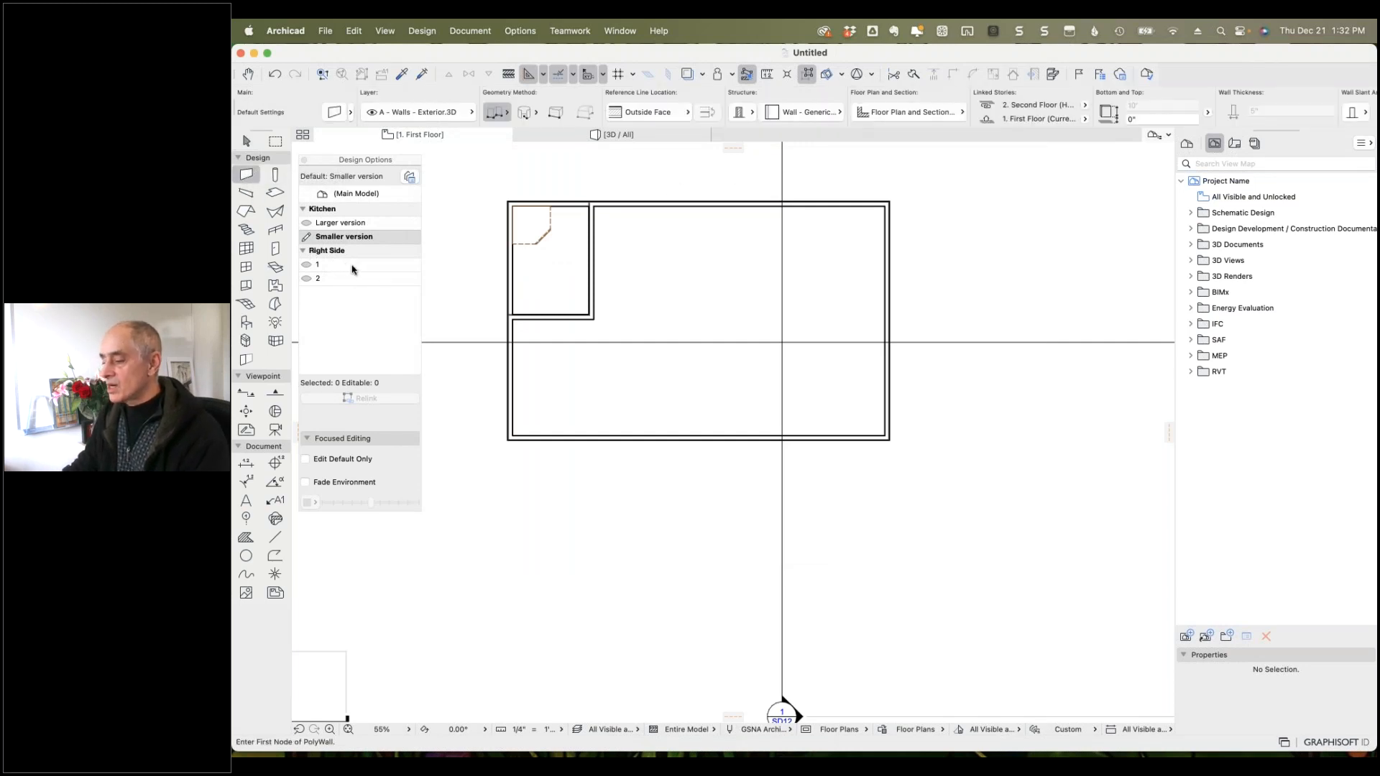
pyautogui.click(352, 268)
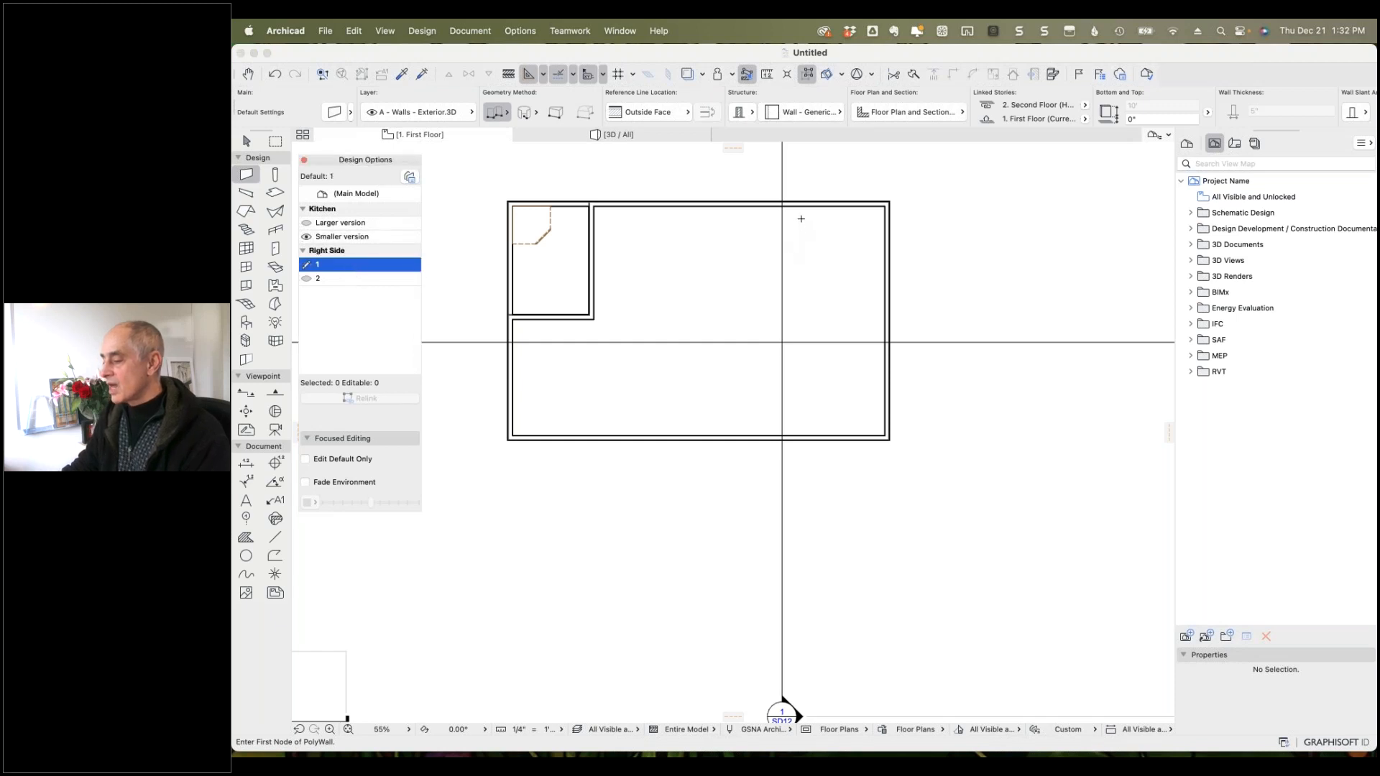
pyautogui.click(799, 207)
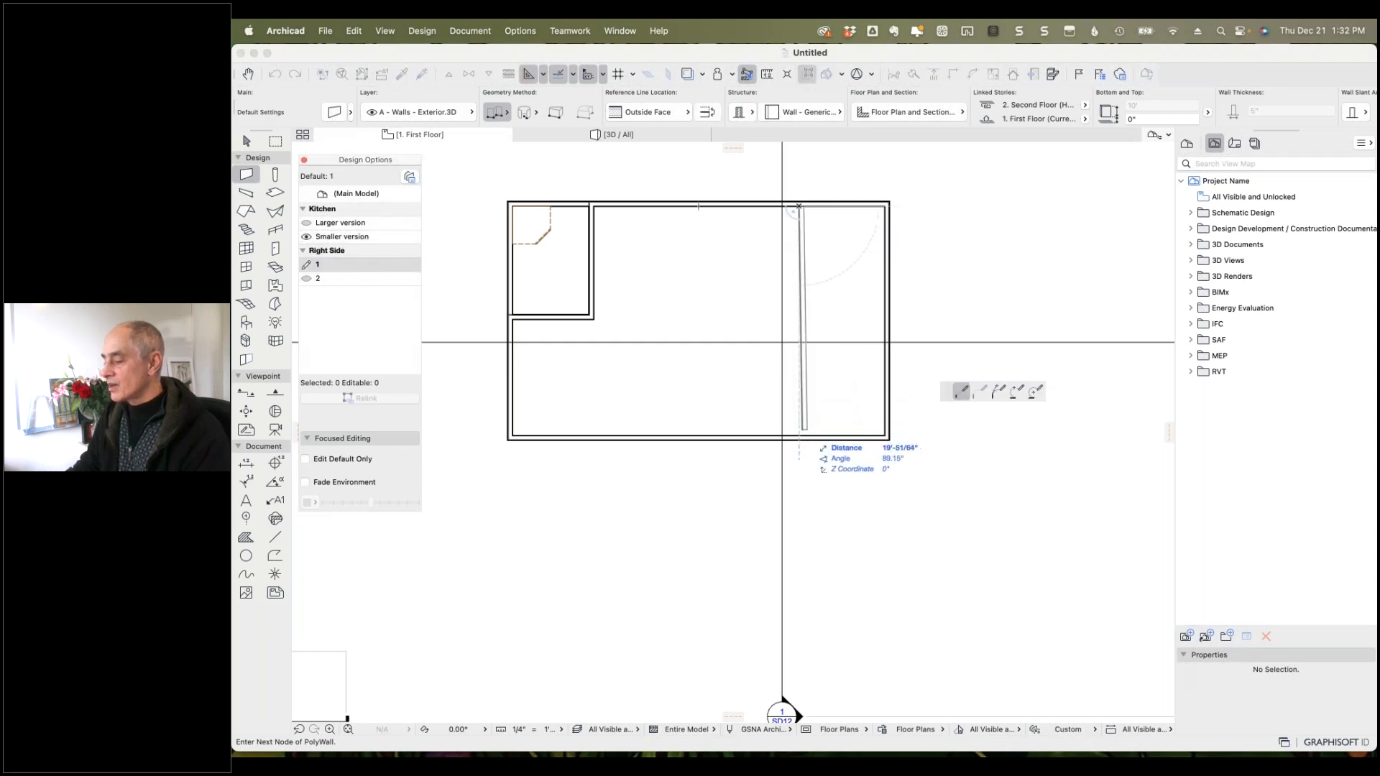
pyautogui.doubleClick(798, 436)
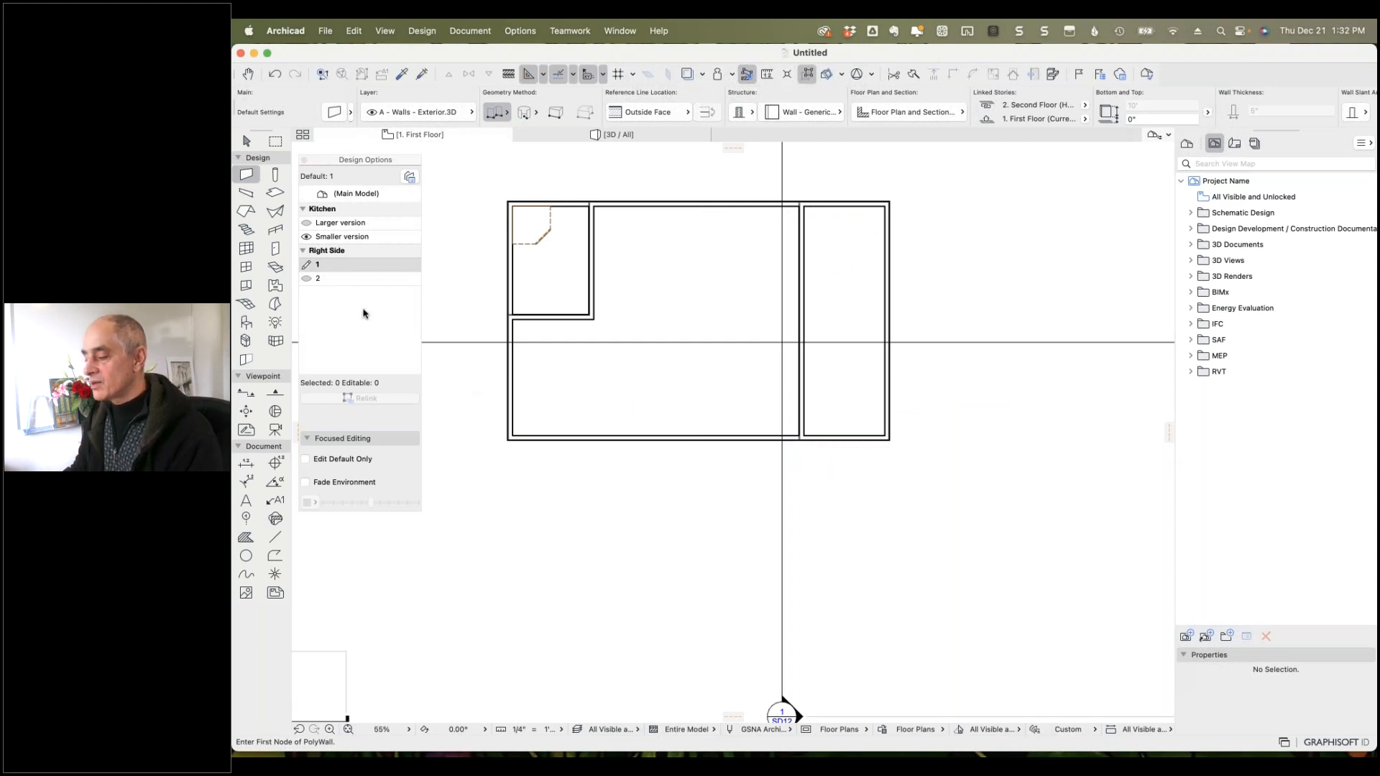
# Make Right Side option 2 the default and draw a diagonal wall from the upper exterior wall to the right exterior wall.
pyautogui.click(333, 281)
pyautogui.doubleClick(334, 282)
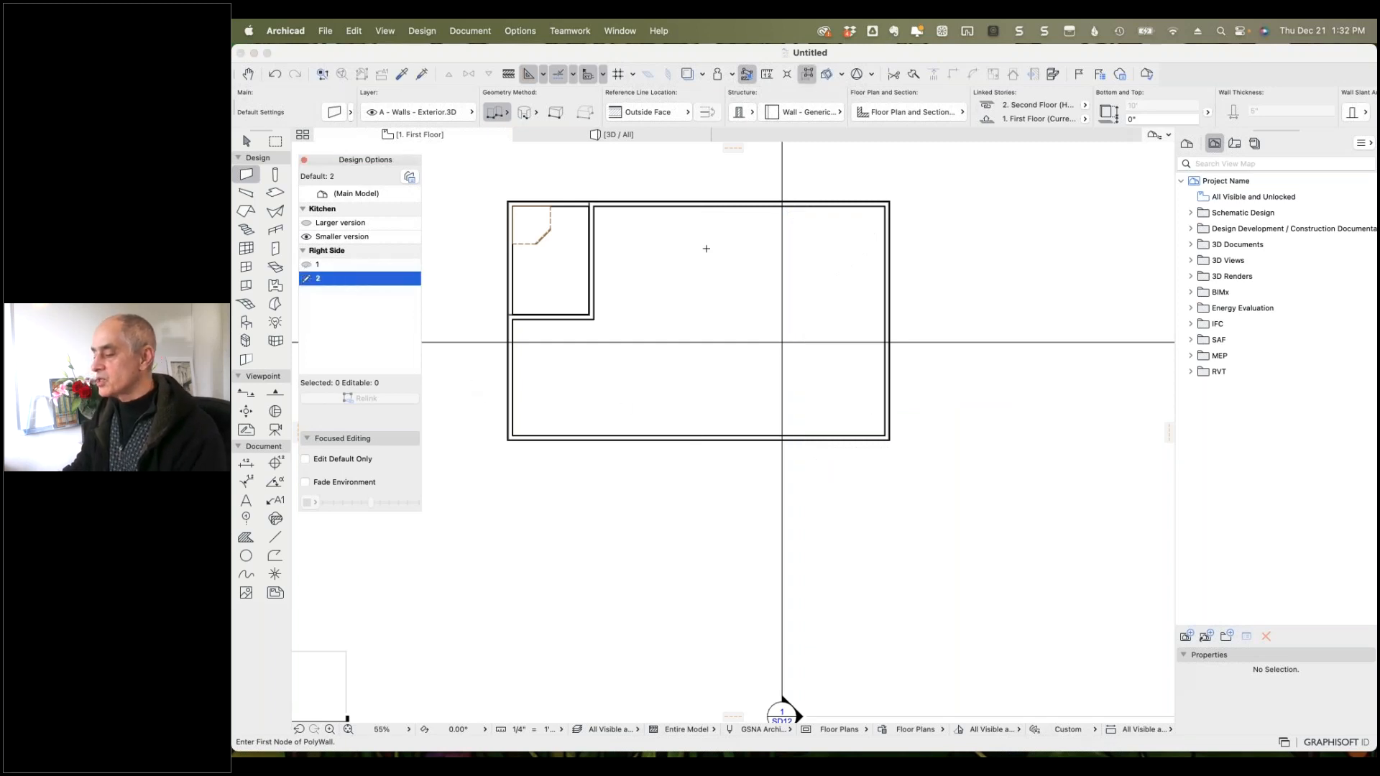
pyautogui.click(725, 207)
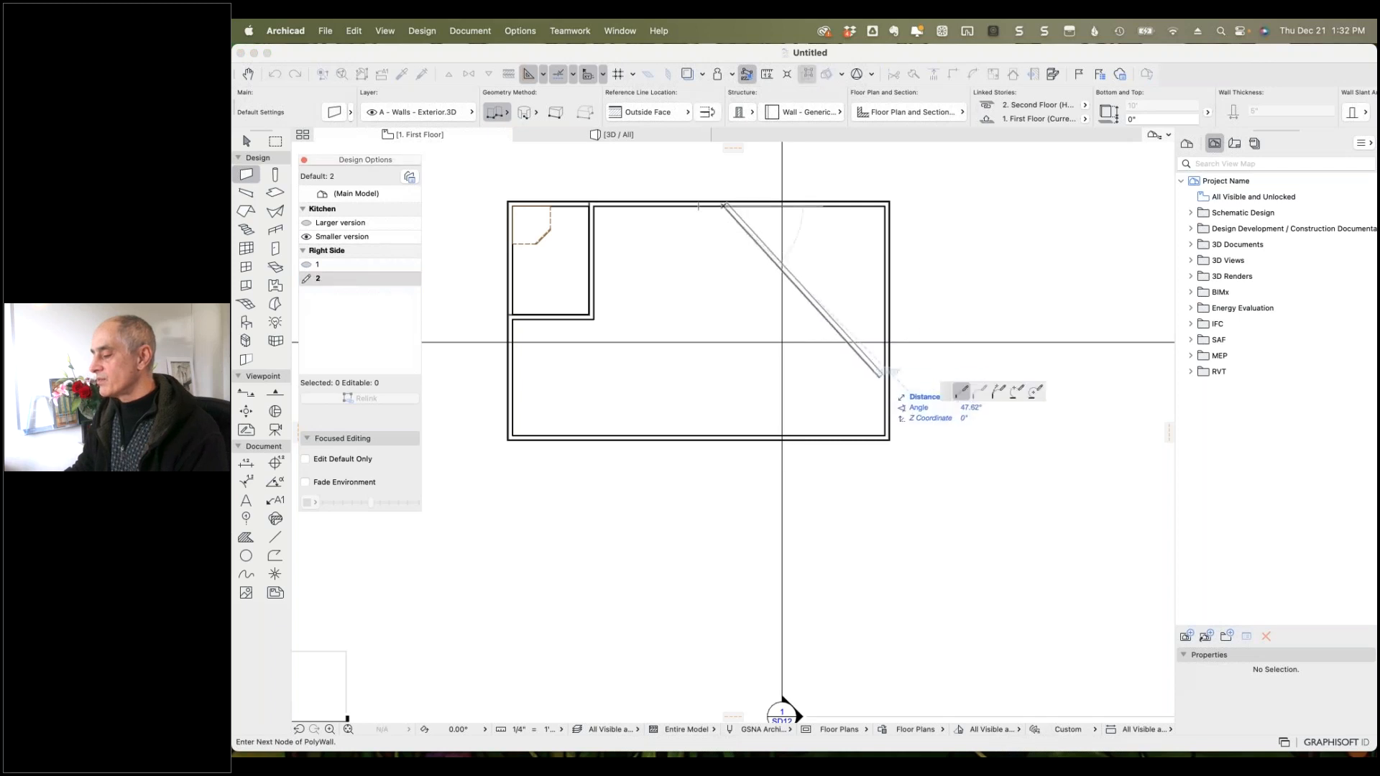
pyautogui.doubleClick(888, 375)
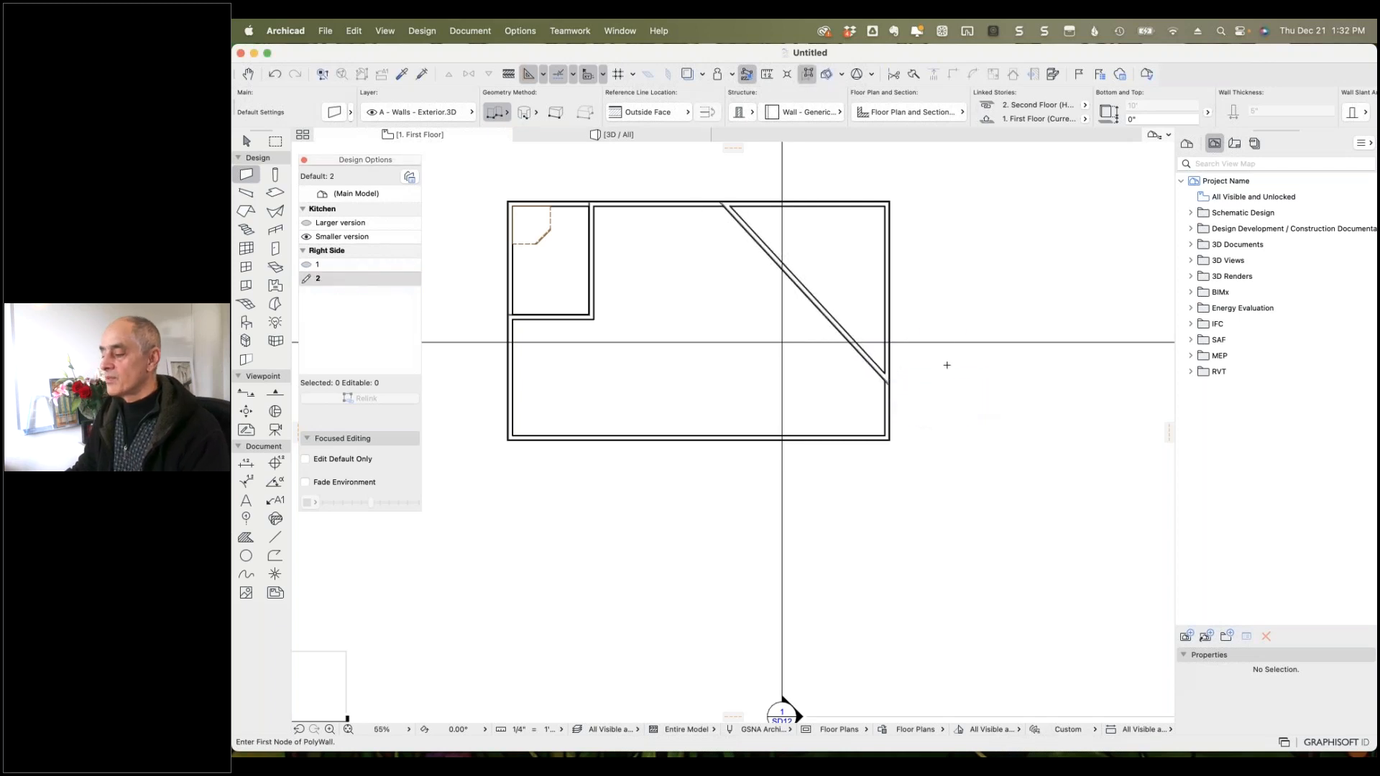
# Make Main Model the default and switch the displayed Right Side option to 1, then back to 2.
pyautogui.click(308, 266)
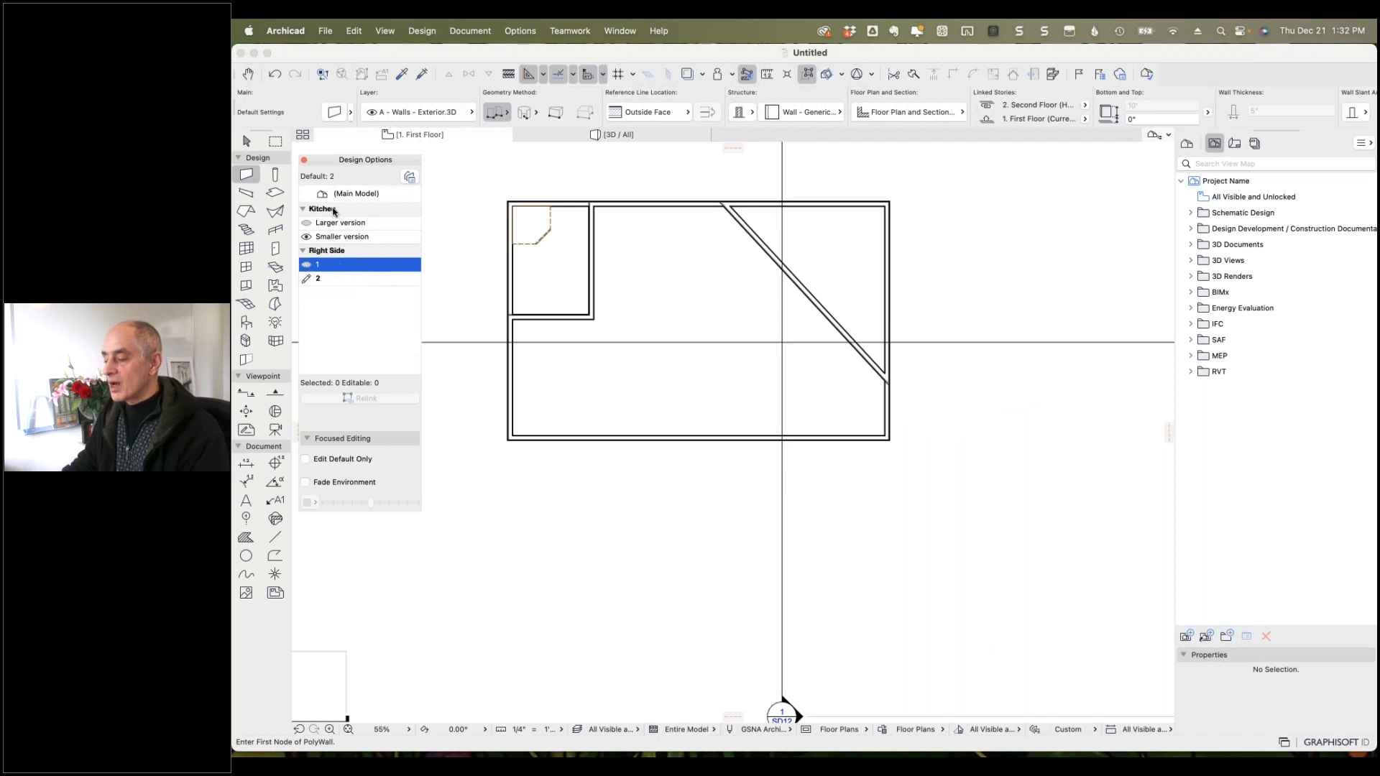
pyautogui.doubleClick(347, 196)
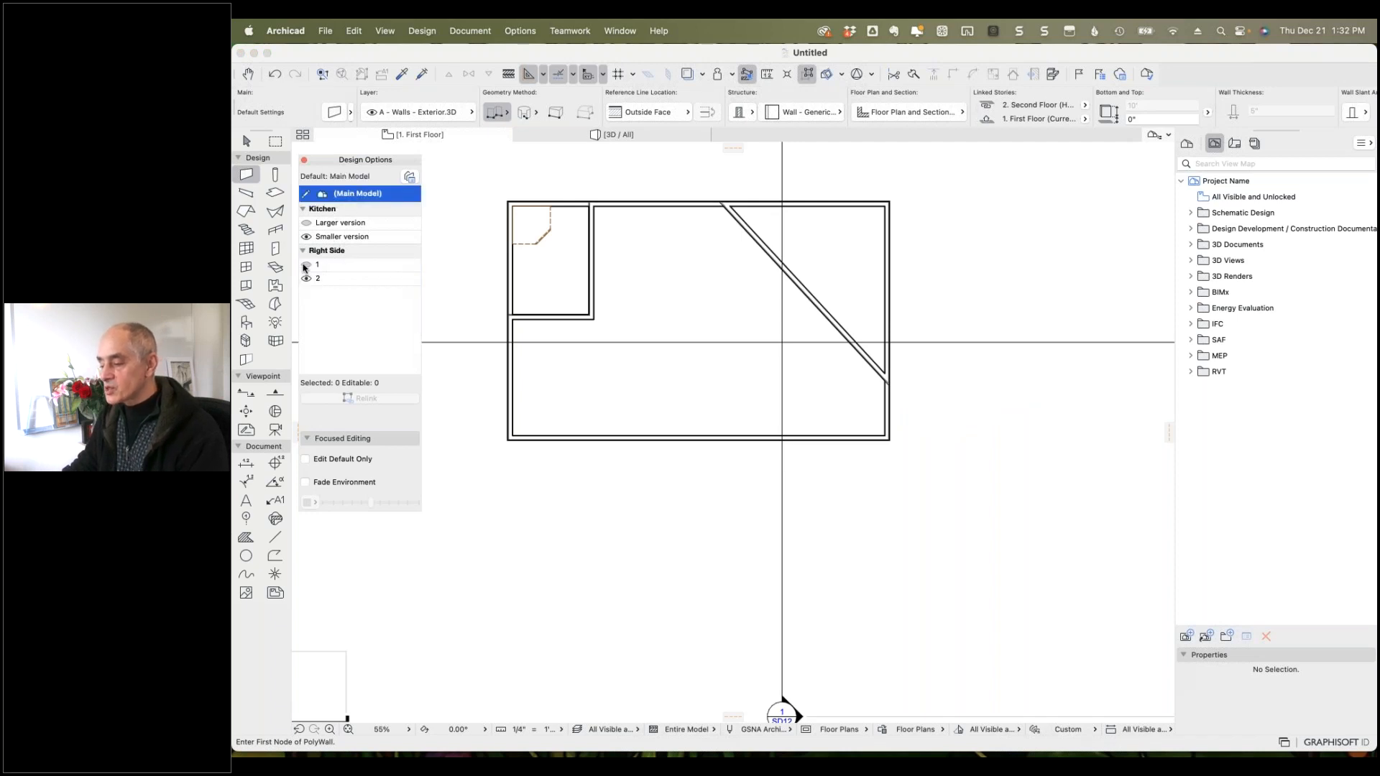
pyautogui.click(306, 267)
pyautogui.click(309, 281)
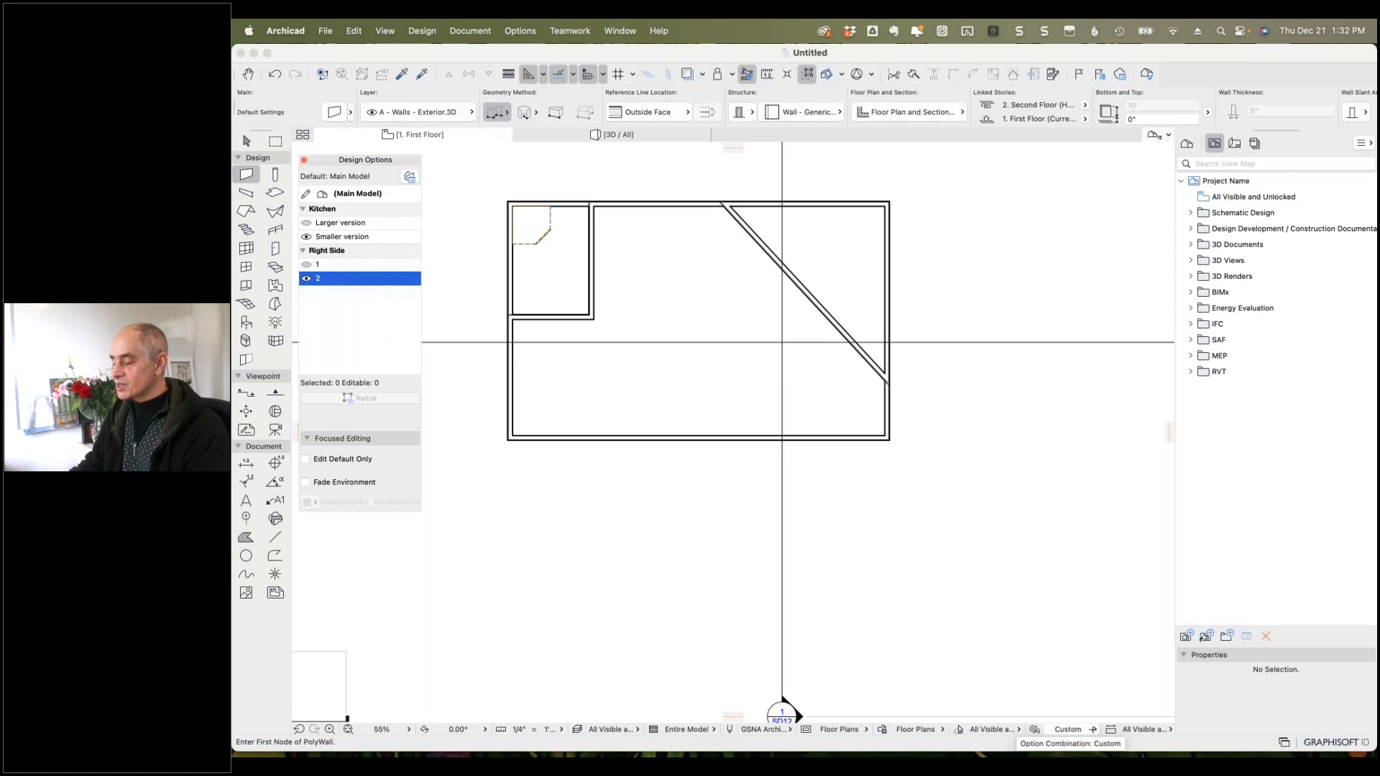
# Apply the Kitchen - Larger option combination to the plan, followed by Kitchen - Smaller, to compare them.
pyautogui.click(1093, 729)
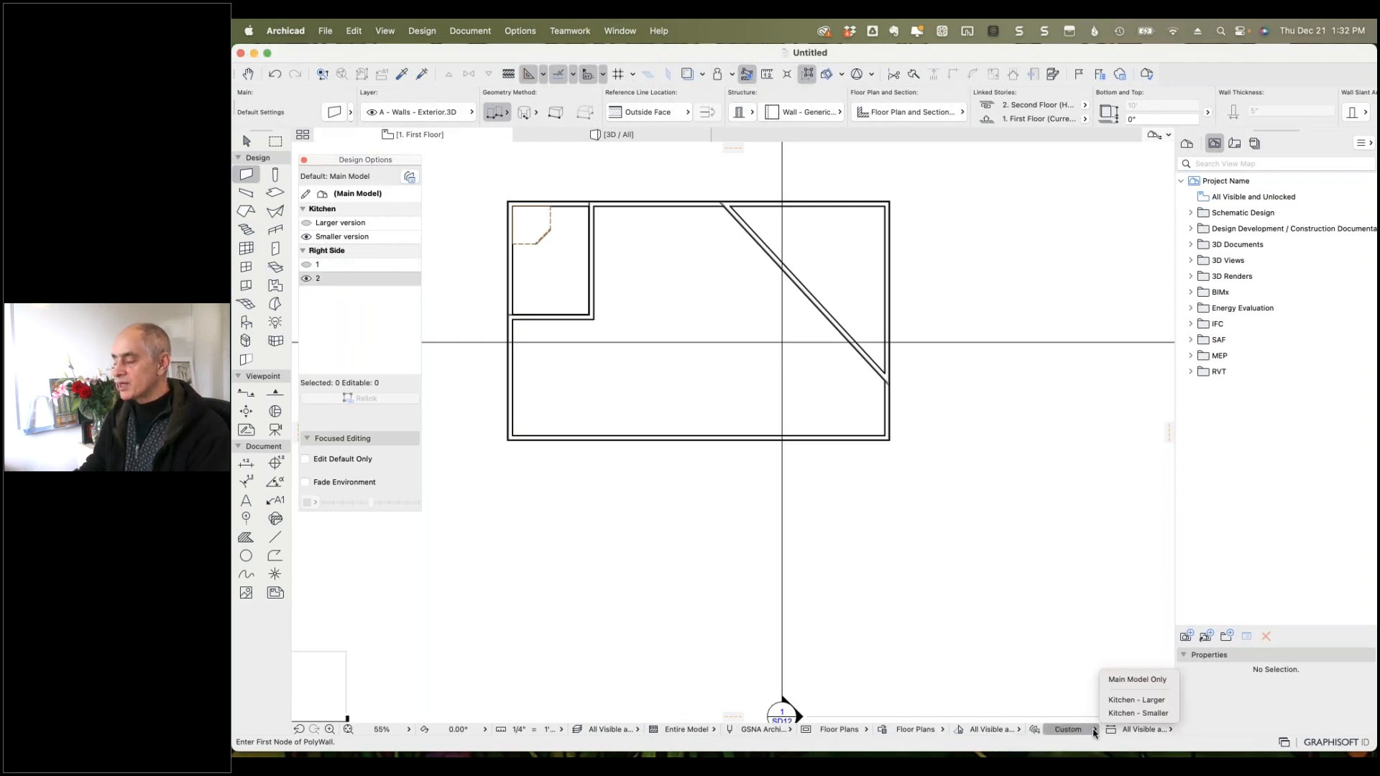
pyautogui.click(1133, 701)
pyautogui.click(1071, 729)
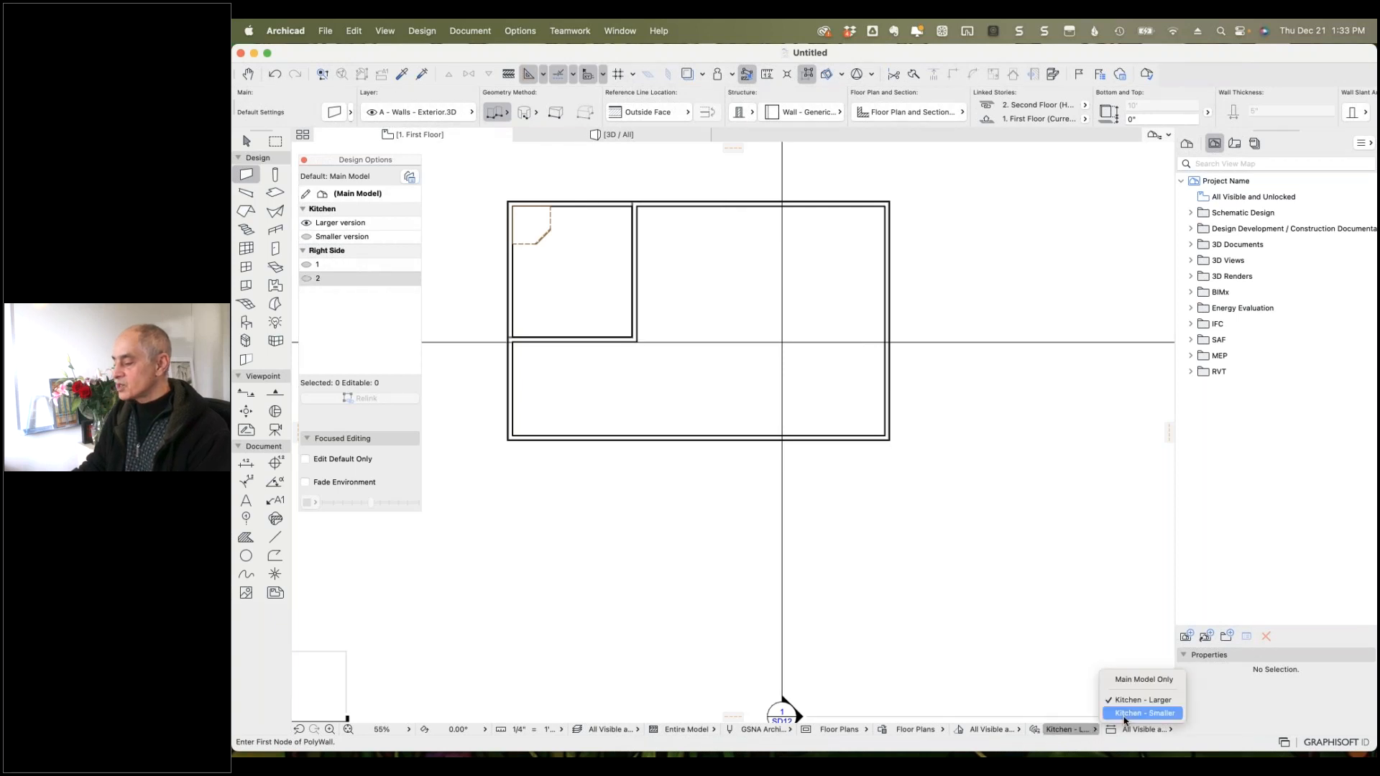
pyautogui.click(1128, 713)
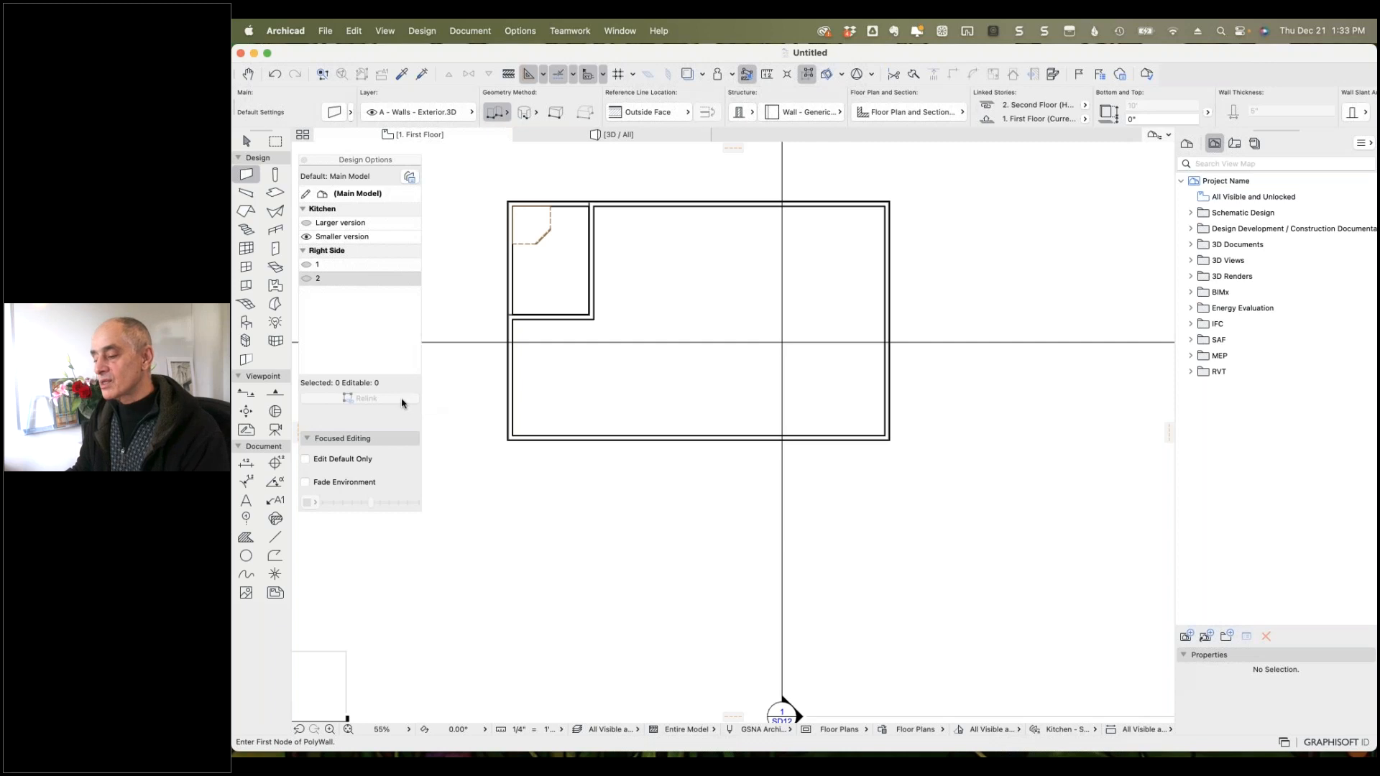
# Rename the Kitchen - Larger combination as "Kitchen - Larger plus Right side 1" and show Right Side option 1 in it.
pyautogui.click(408, 177)
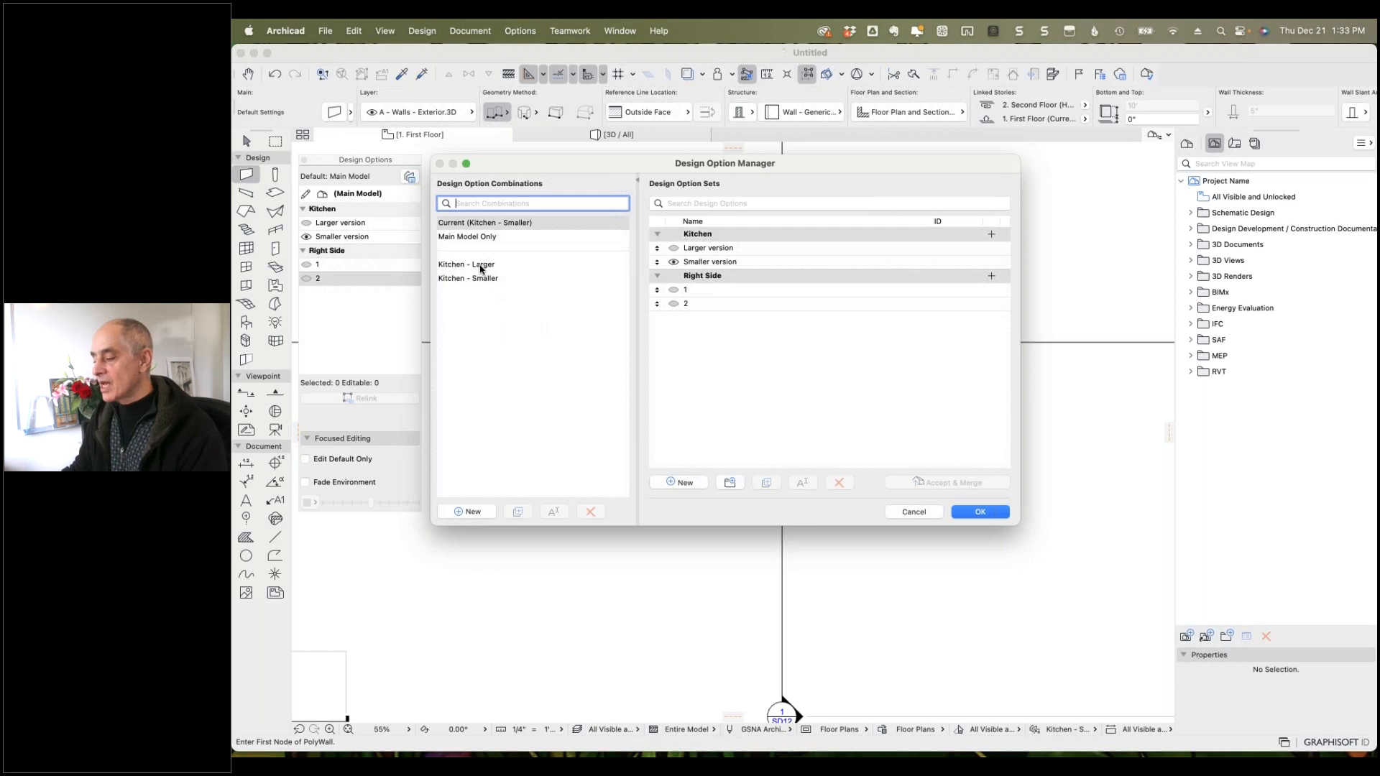
pyautogui.click(482, 266)
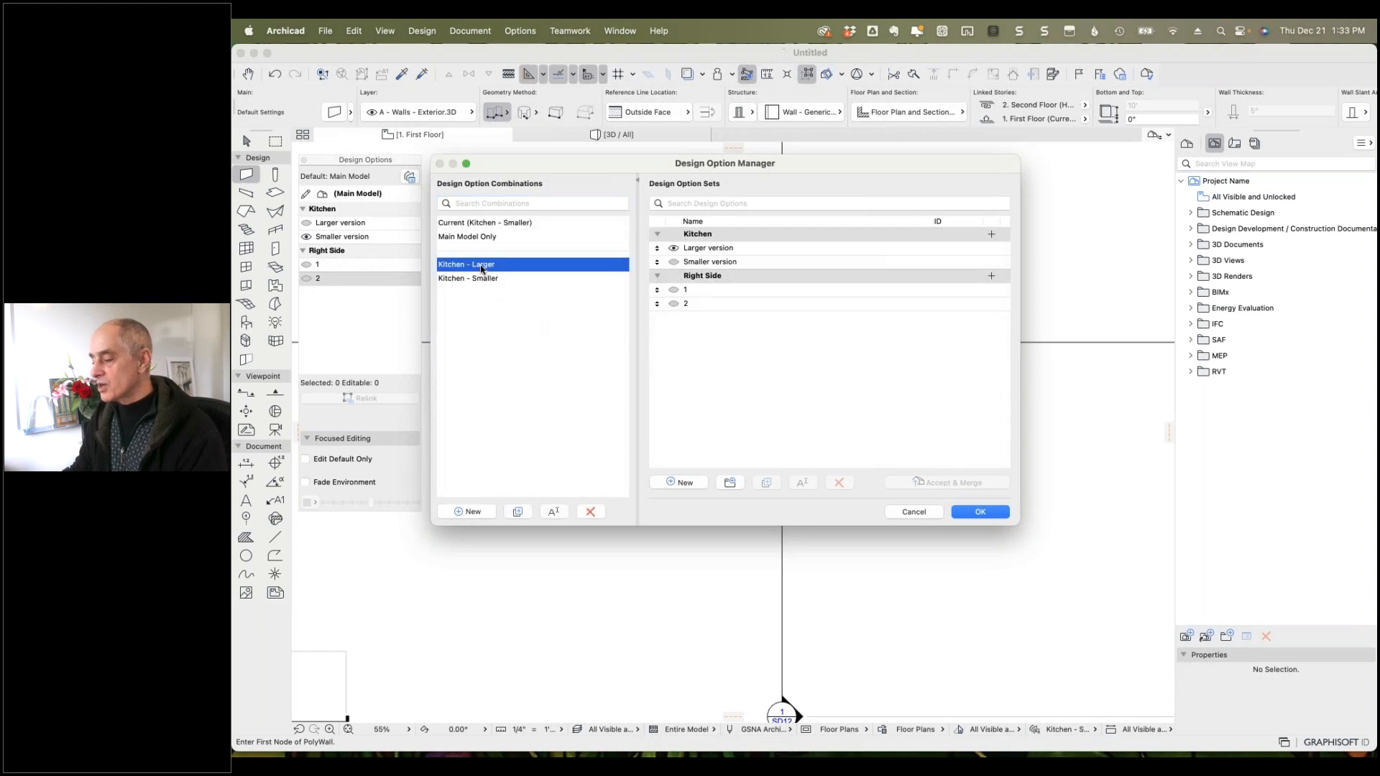
pyautogui.click(496, 265)
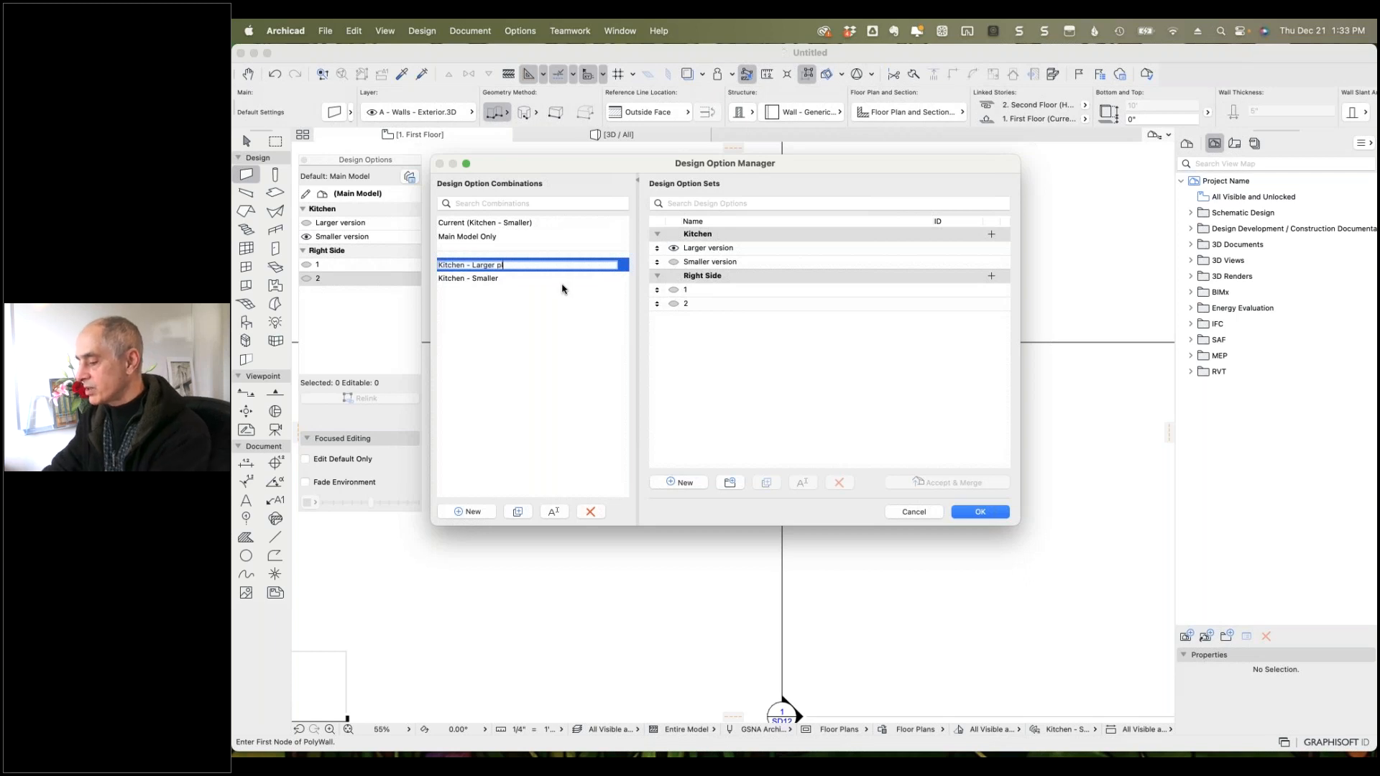
pyautogui.write('plus Right side 1')
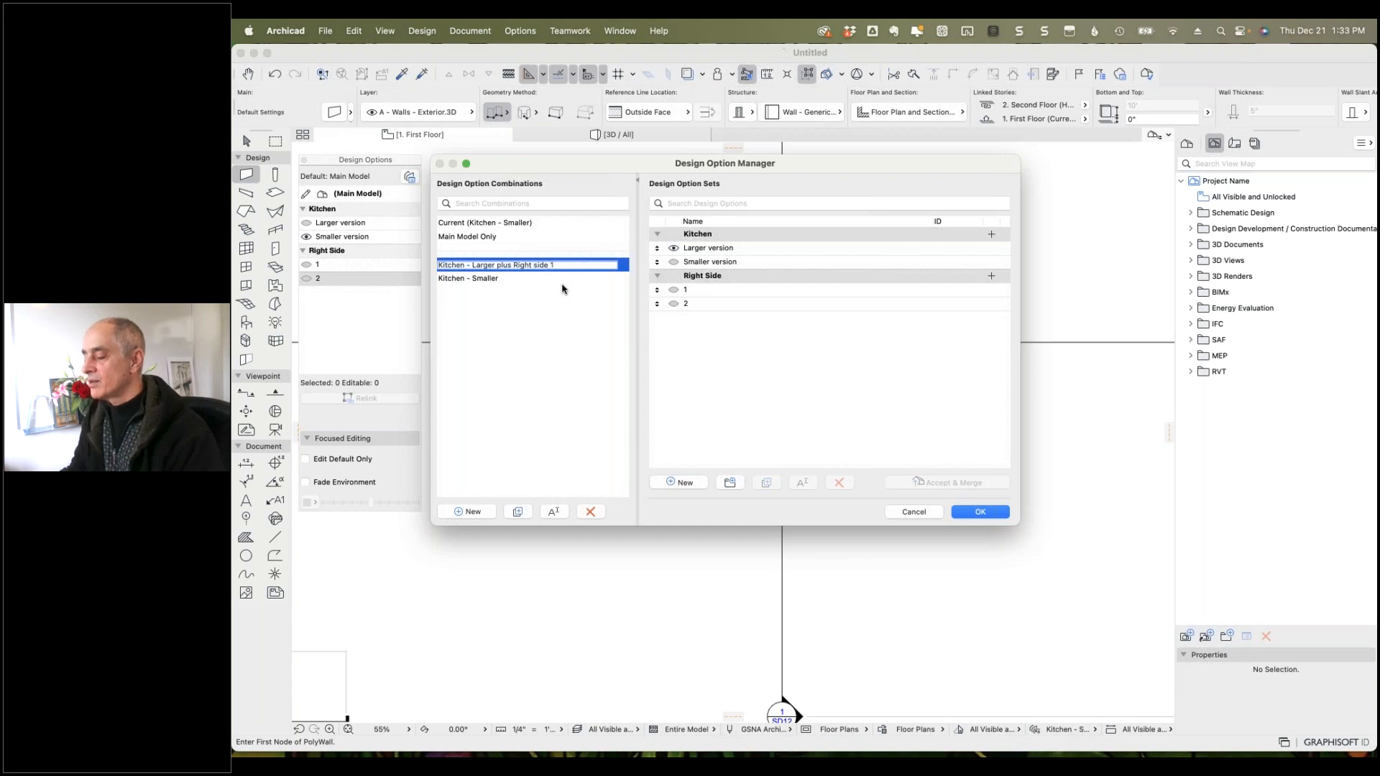
pyautogui.click(675, 291)
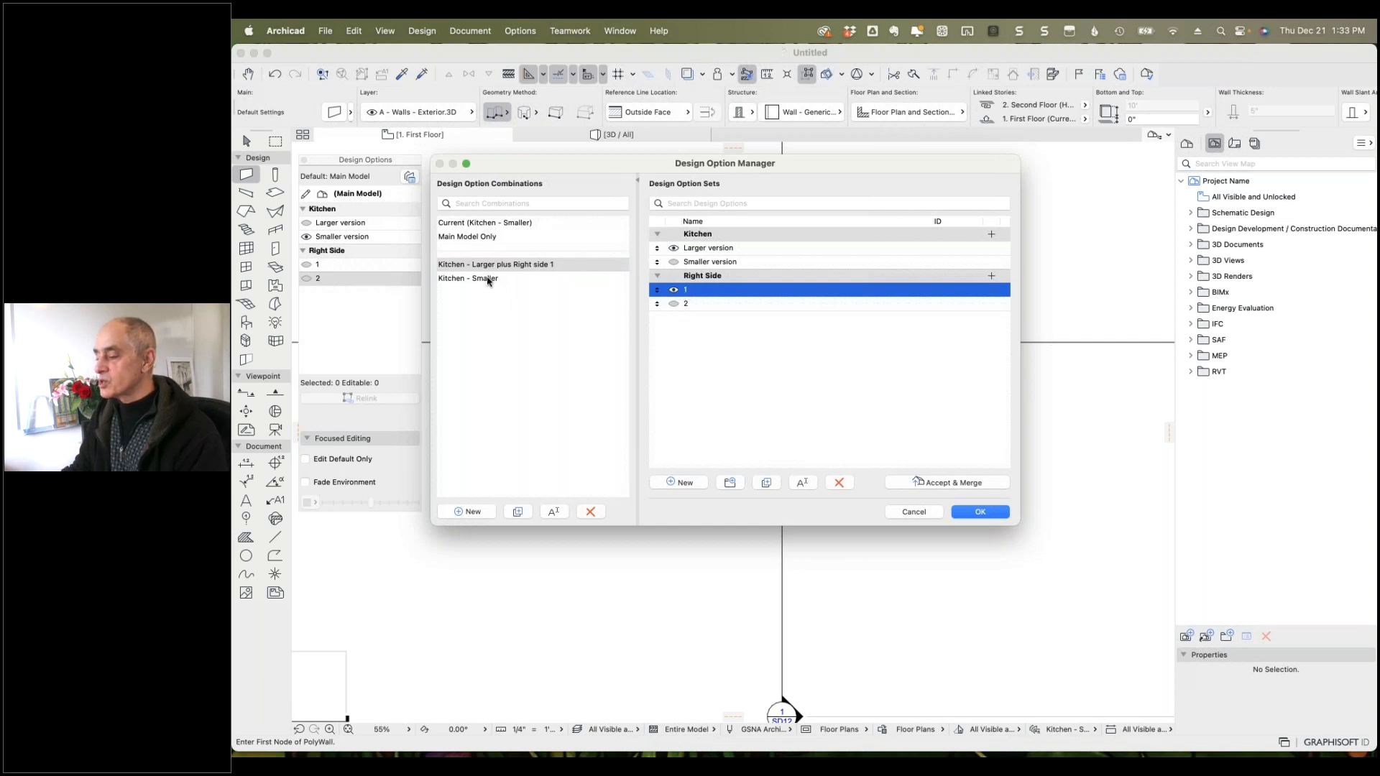
# Rename the Kitchen - Smaller combination as "Kitchen - Smaller plus Right side 1", show Right Side option 1 in it, and accept the changes.
pyautogui.click(488, 280)
pyautogui.click(504, 279)
pyautogui.click(505, 279)
pyautogui.write('plu')
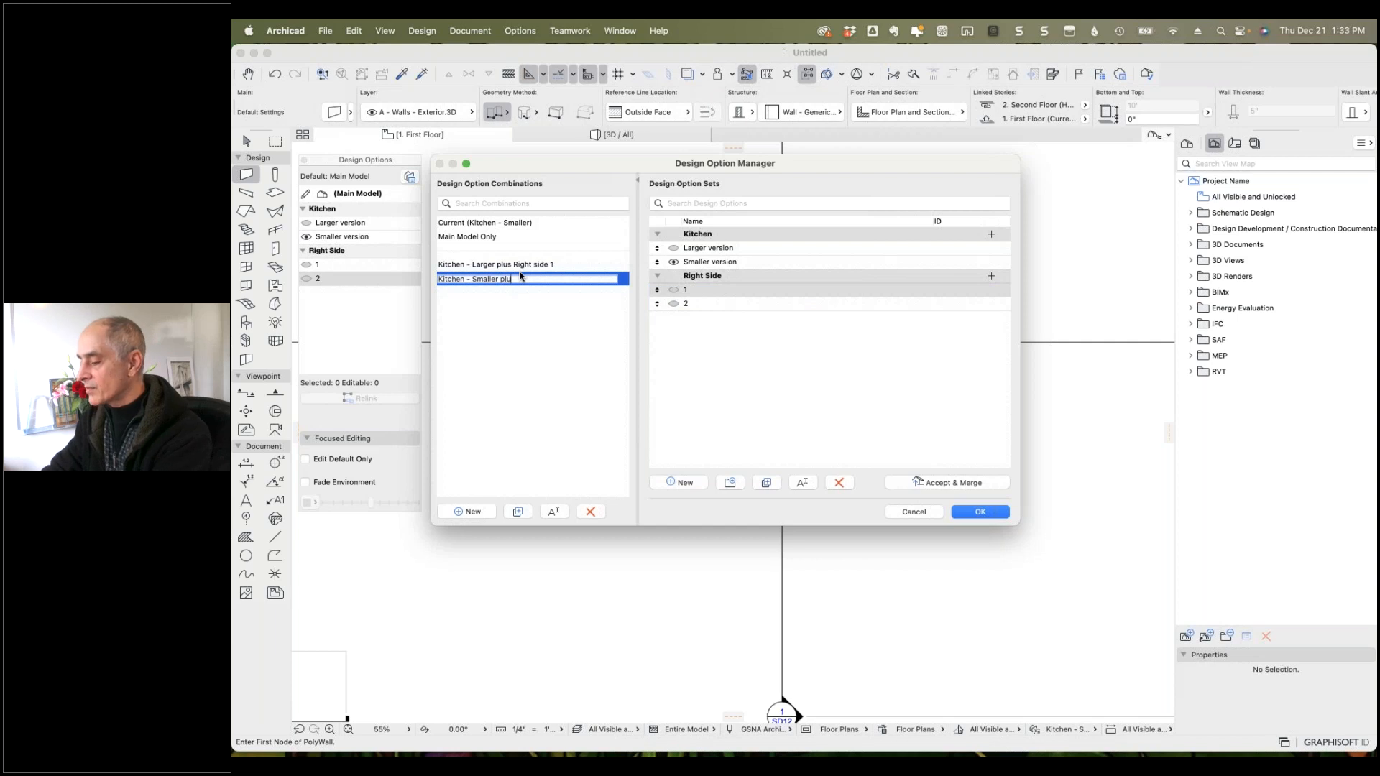
pyautogui.write('s Right side 1')
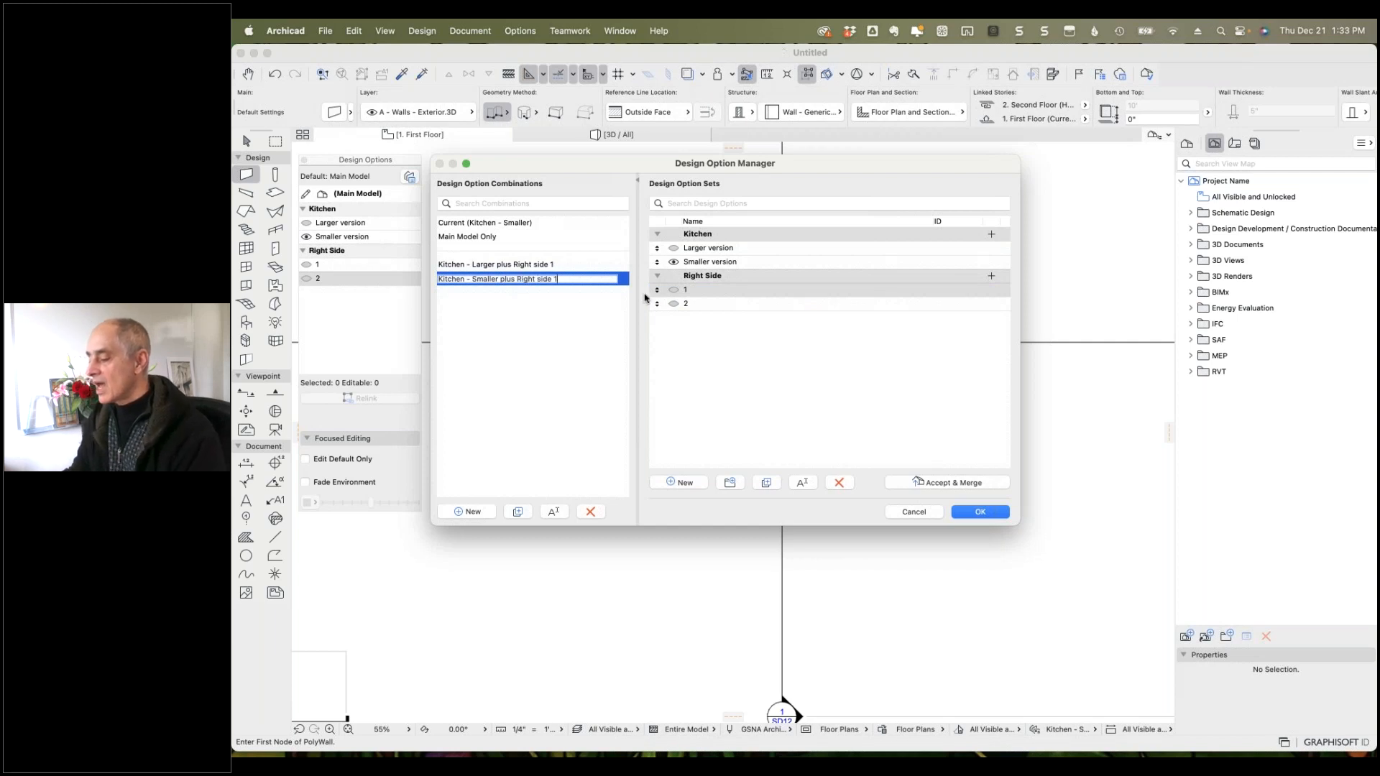
pyautogui.click(676, 290)
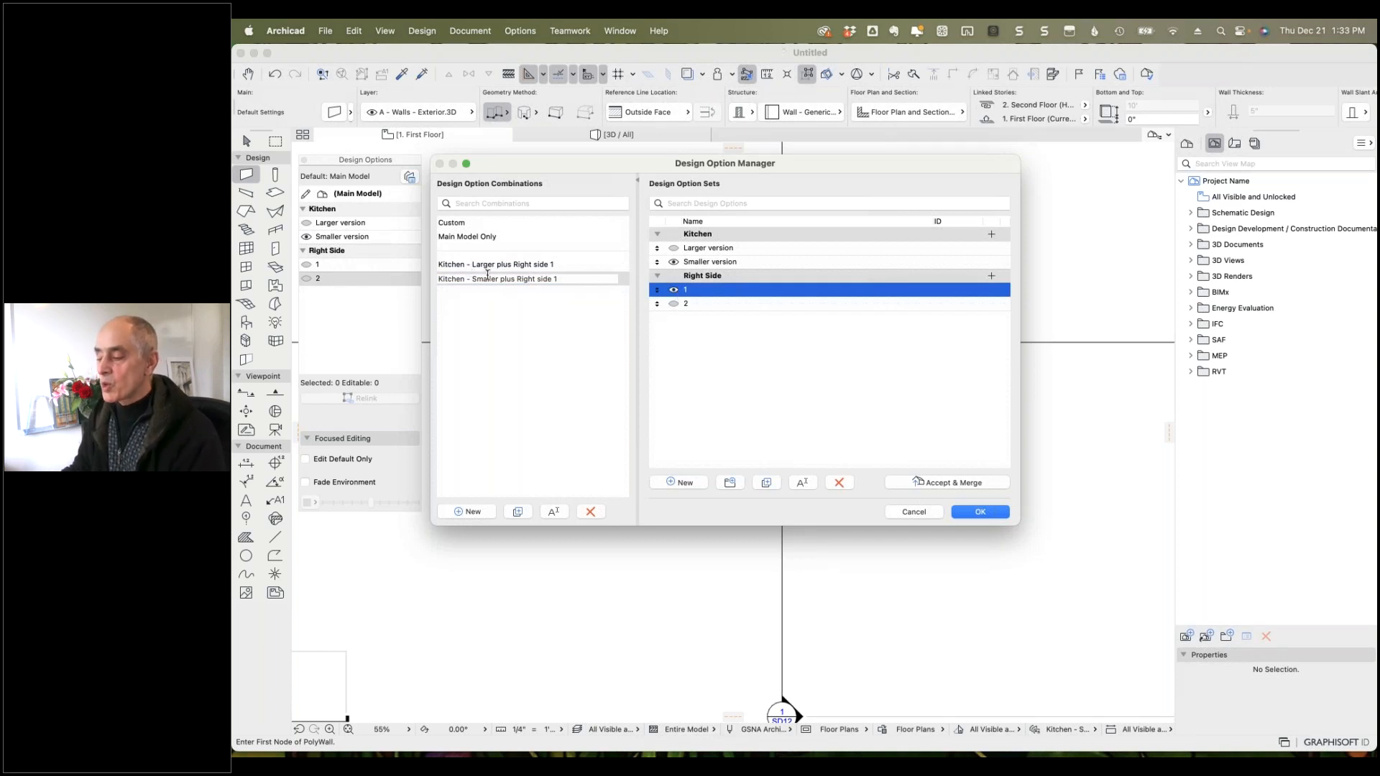
pyautogui.click(981, 511)
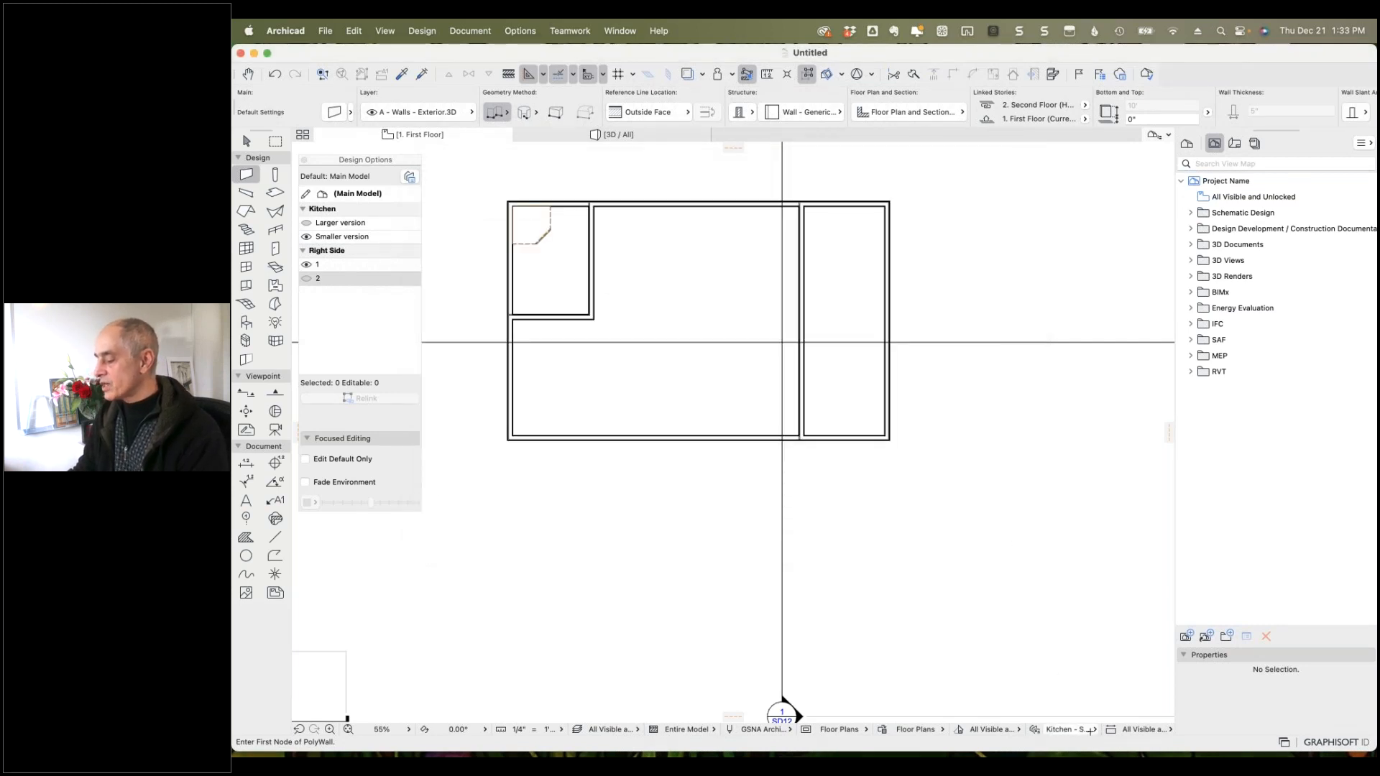
# Compare the plan under the Kitchen - Larger plus Right side 1 and Kitchen - Smaller plus Right side 1 combinations.
pyautogui.click(1091, 730)
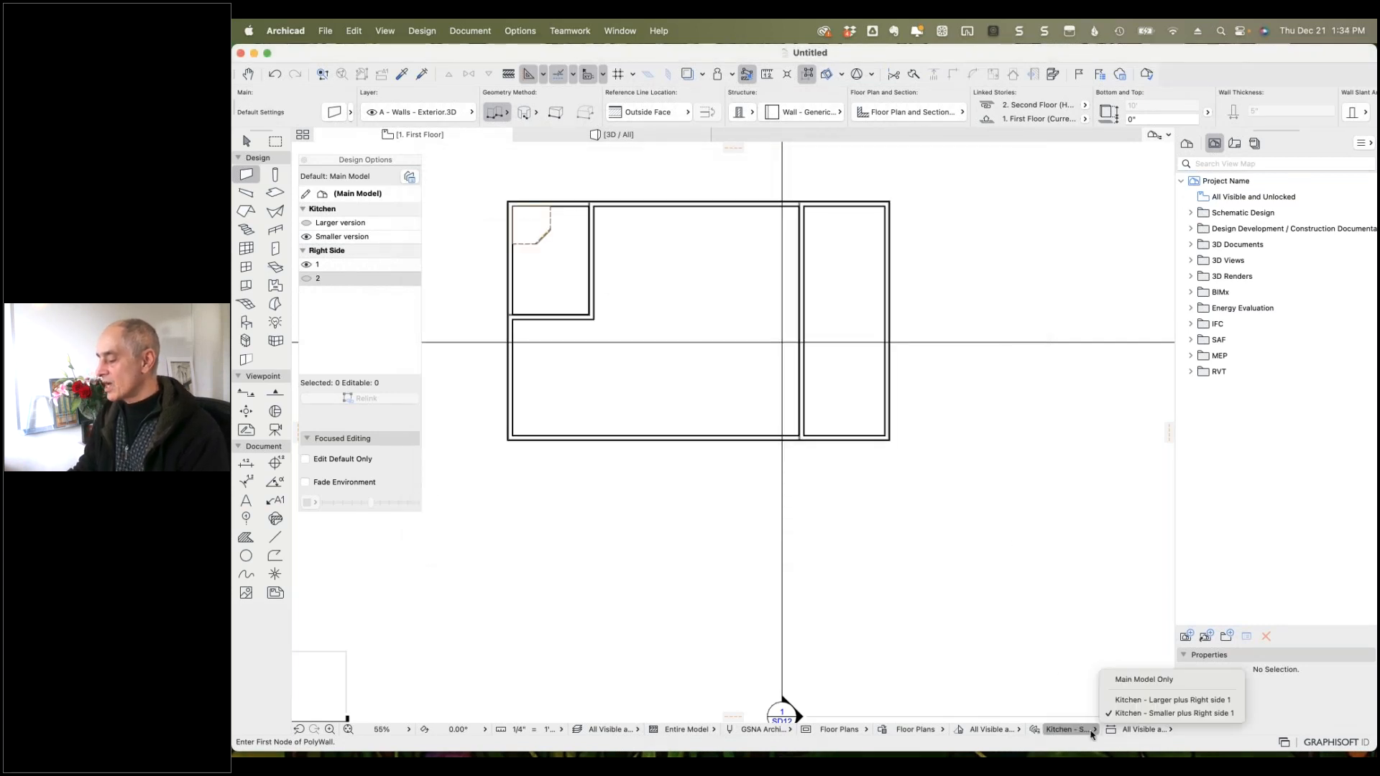
pyautogui.click(1125, 706)
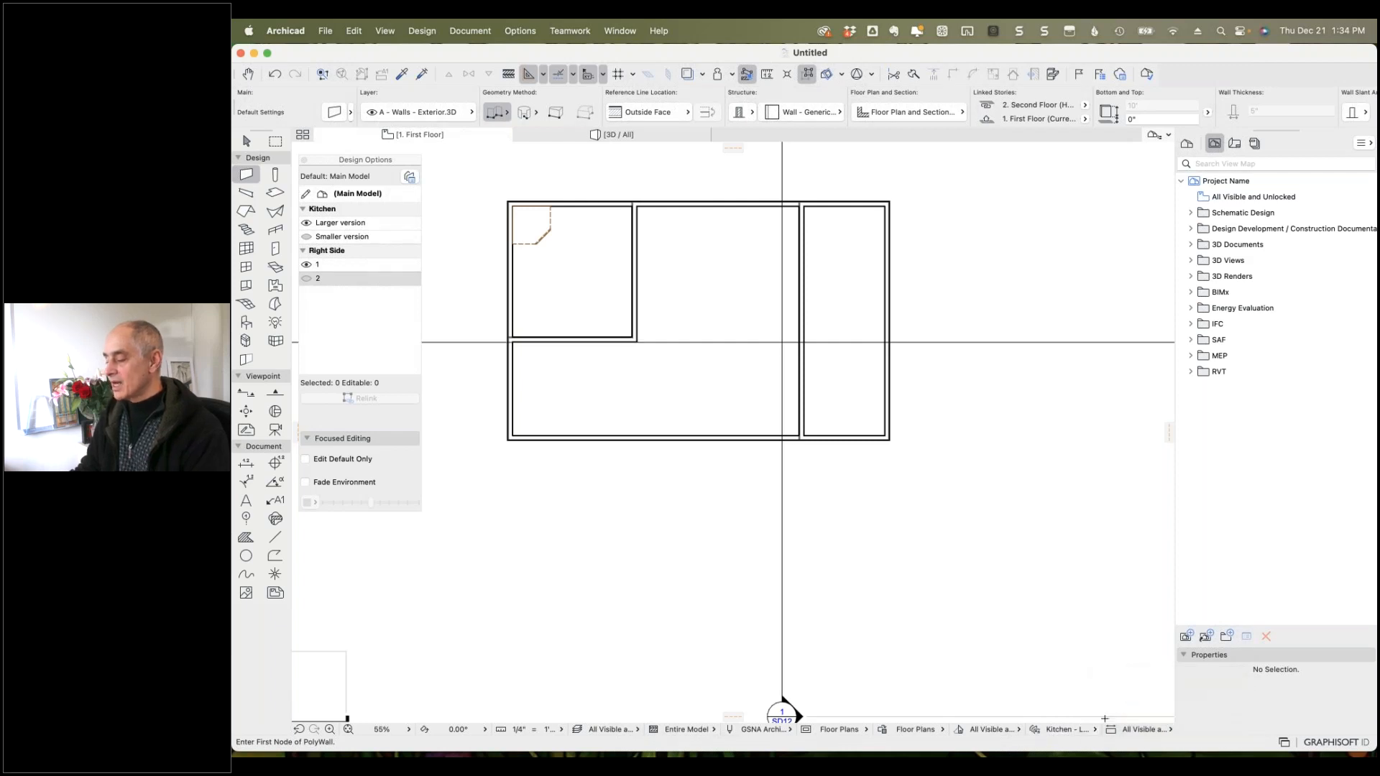
pyautogui.click(1095, 730)
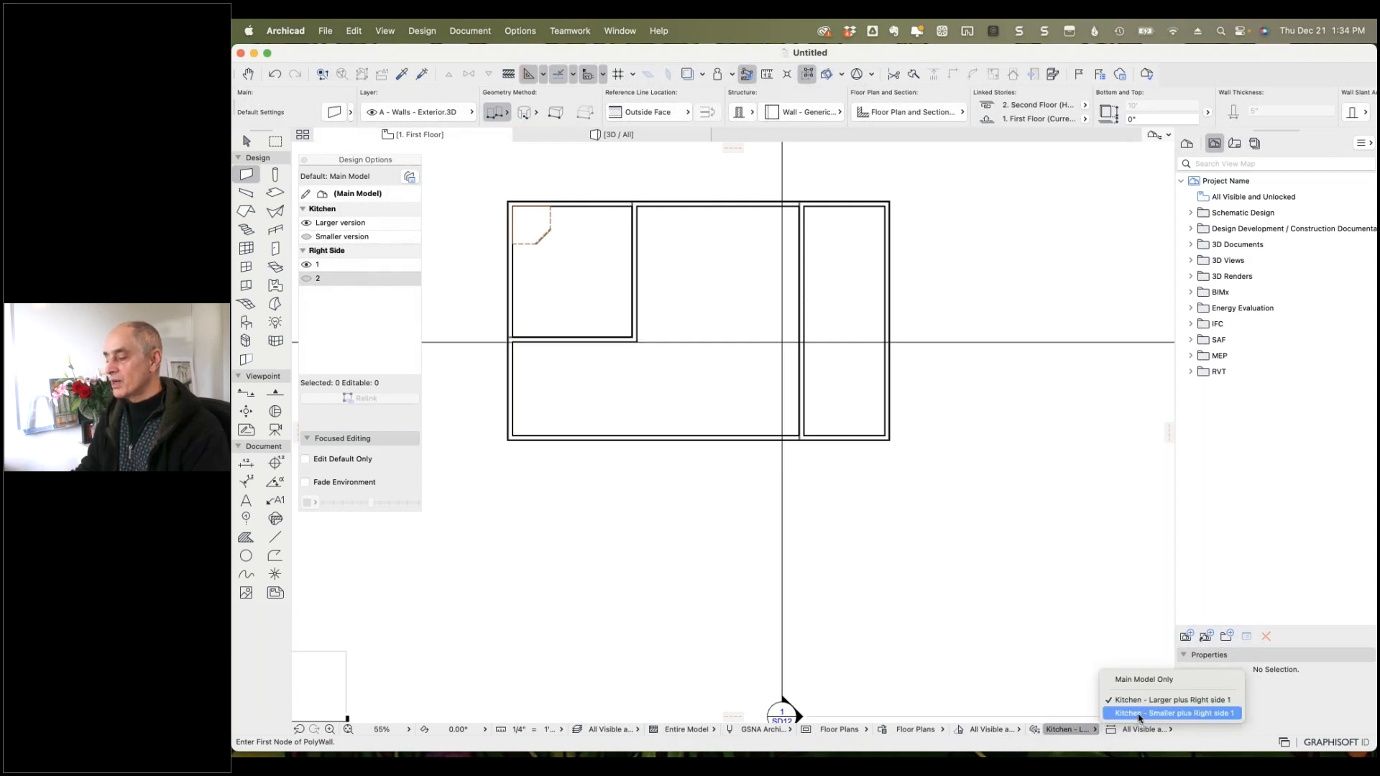
pyautogui.click(1140, 714)
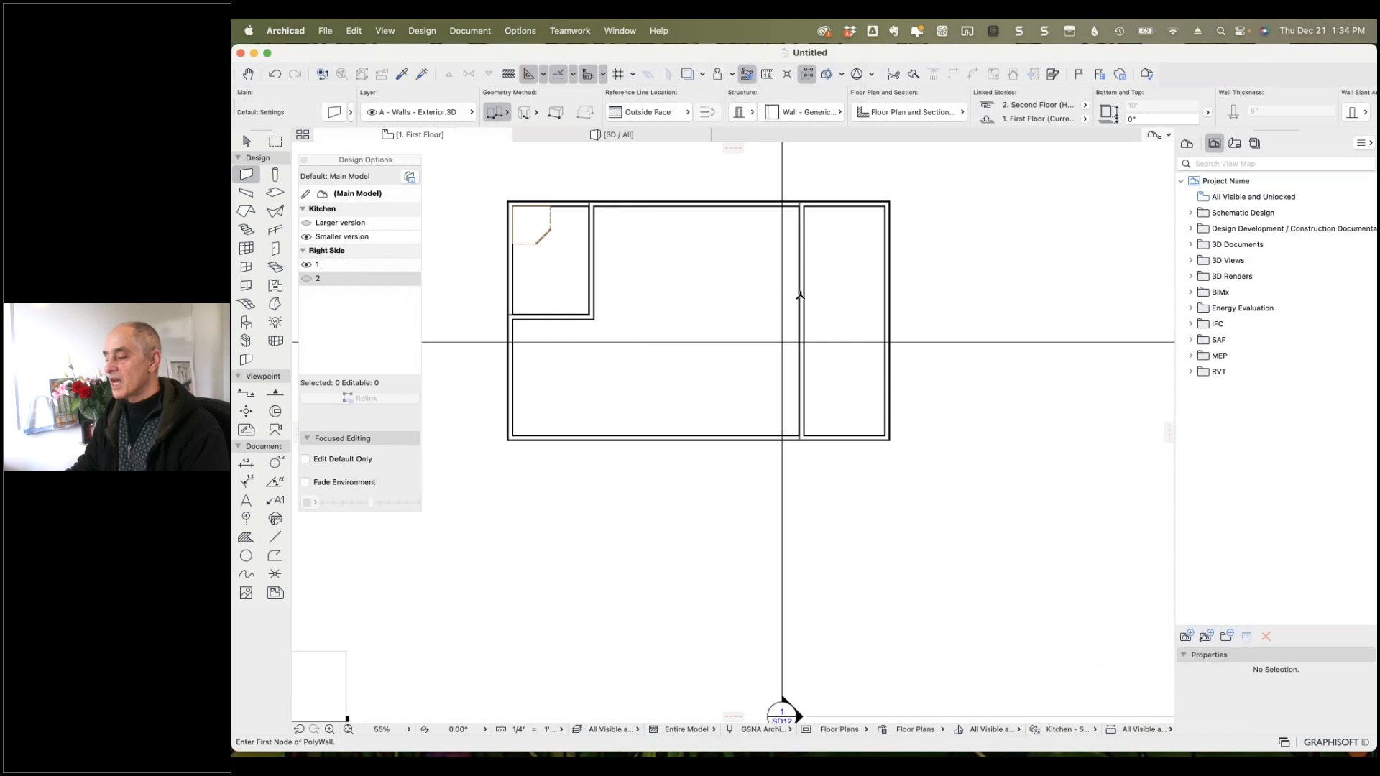
# Display Right Side option 2, return to option 1, and check the available option combinations without applying one.
pyautogui.click(307, 280)
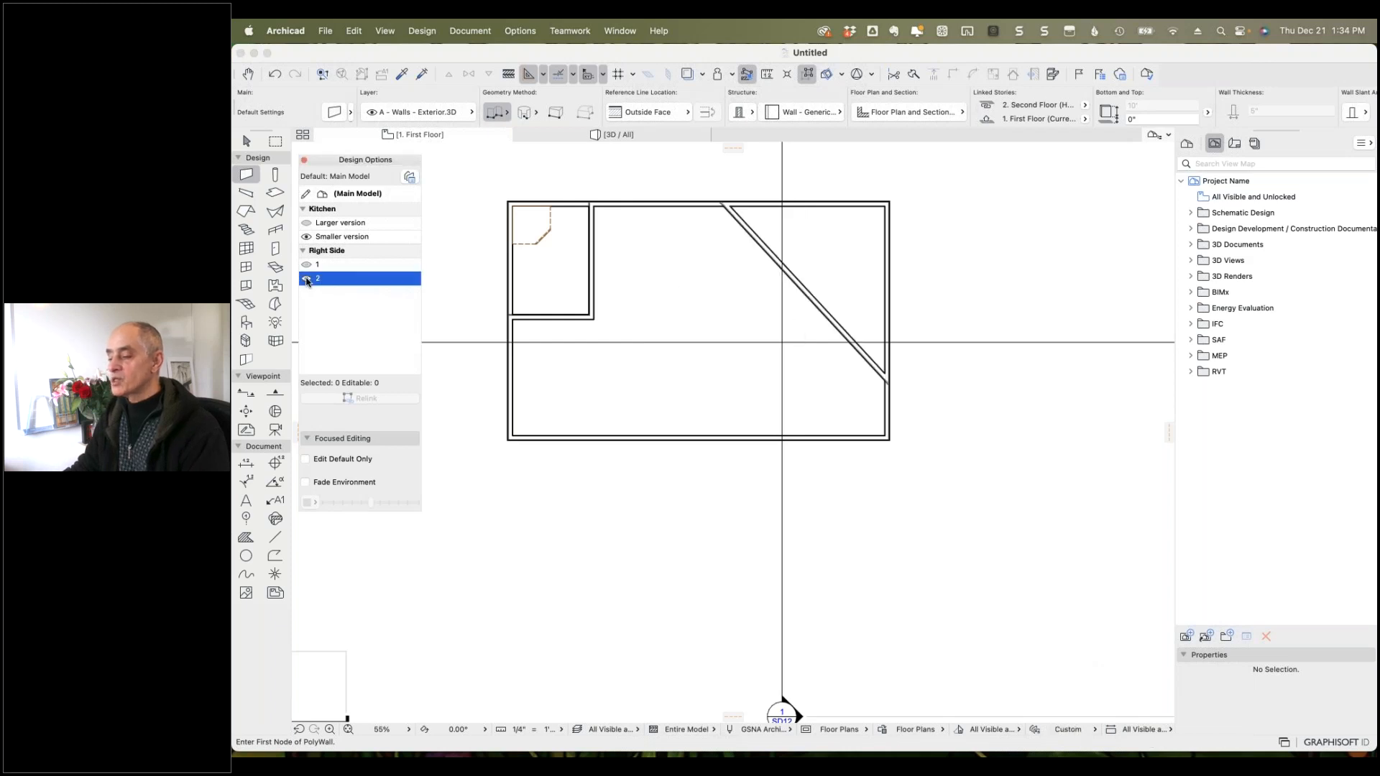
pyautogui.click(308, 266)
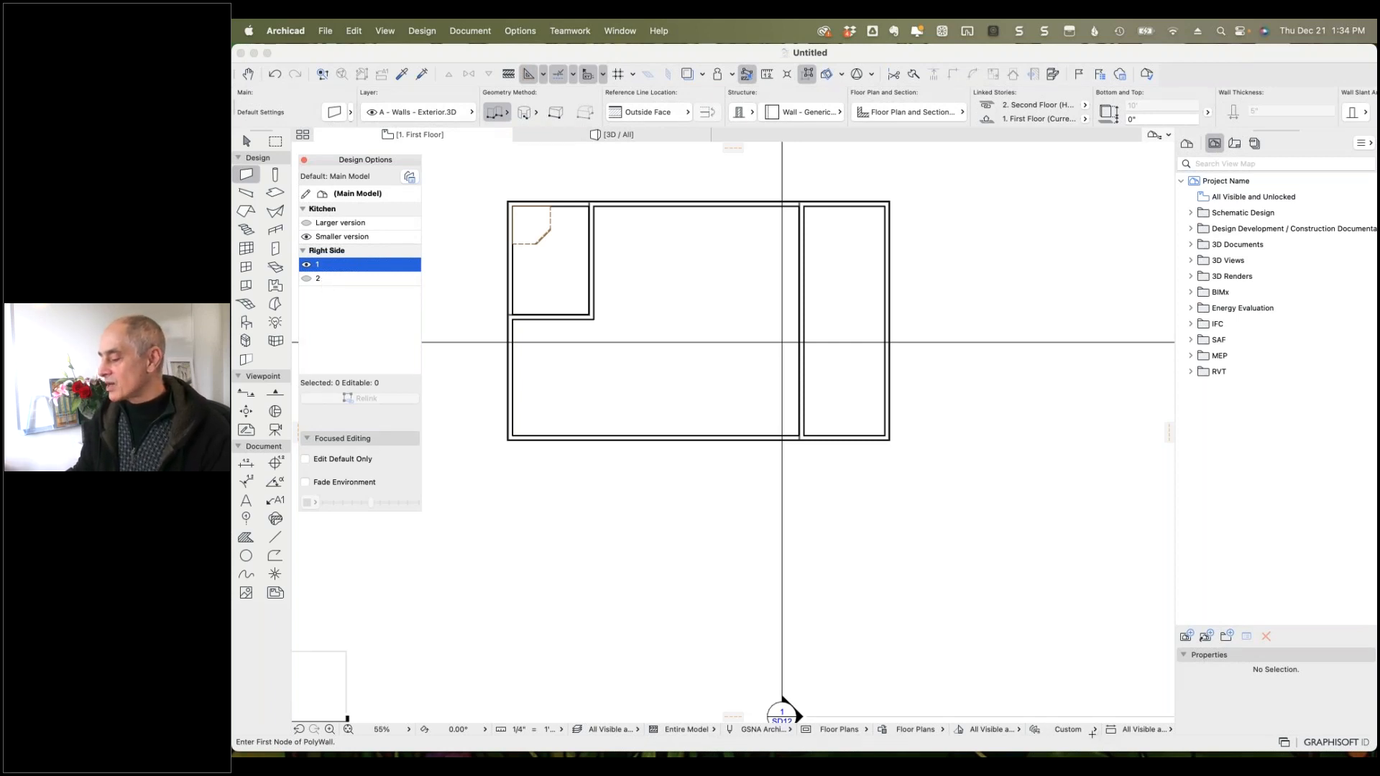
pyautogui.click(1094, 730)
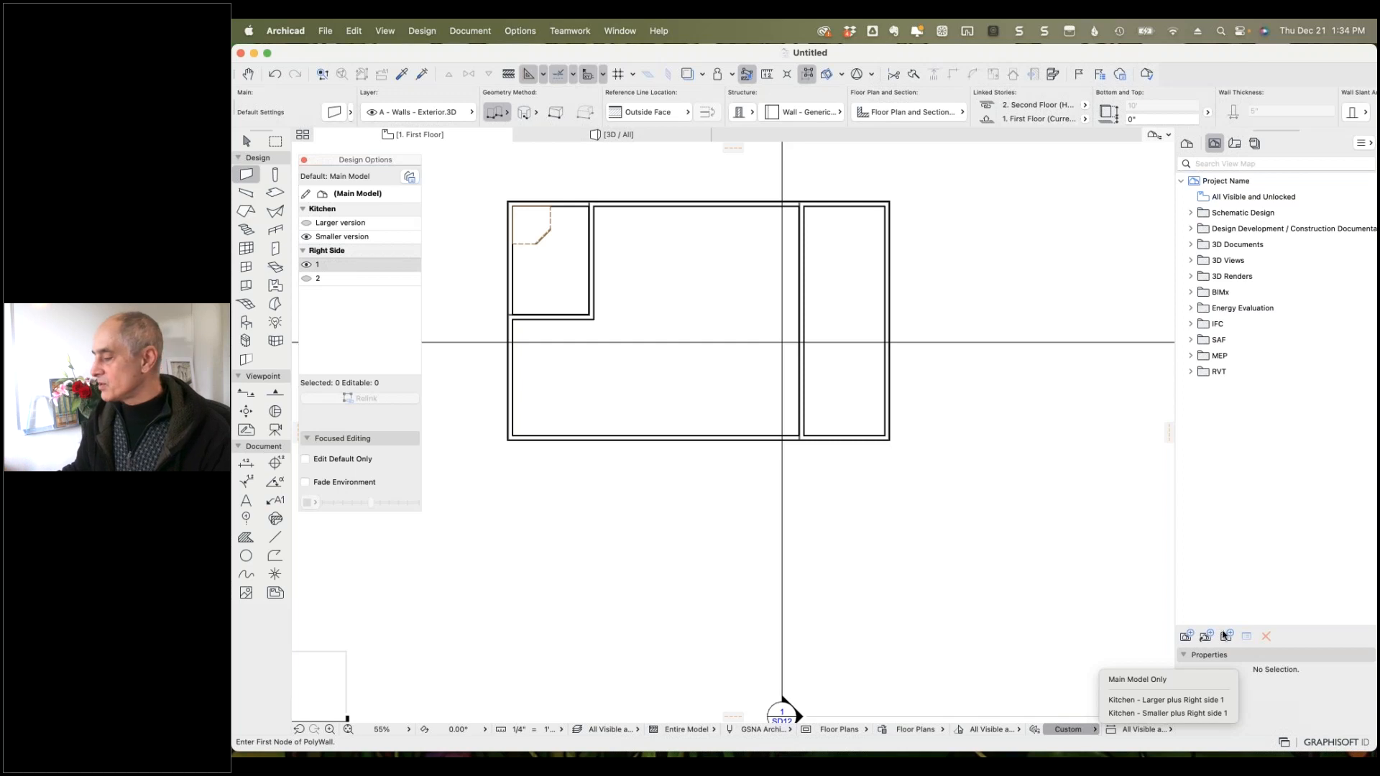
pyautogui.click(1300, 562)
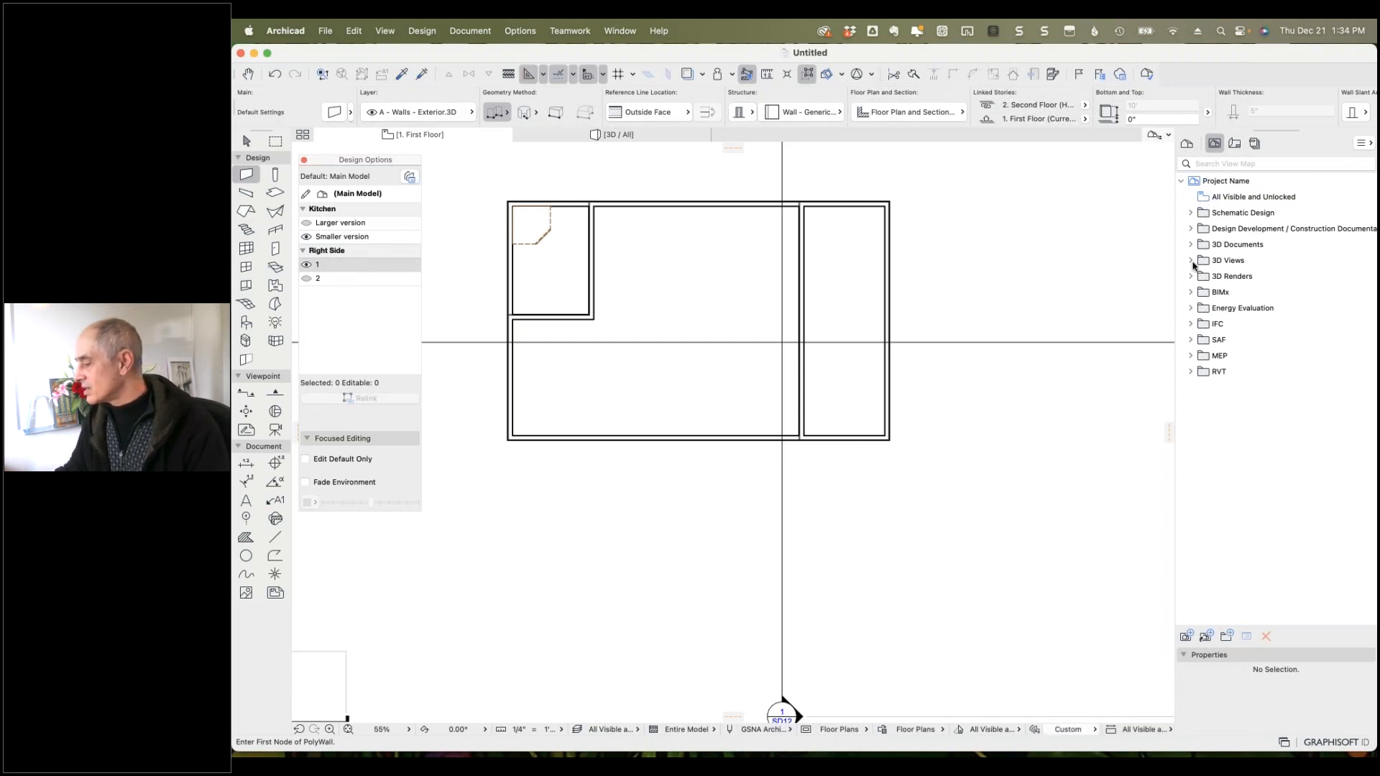
# Set the option combination of the Schematic Design First Floor Plan view to "Kitchen - Larger plus Right side 1".
pyautogui.click(1191, 214)
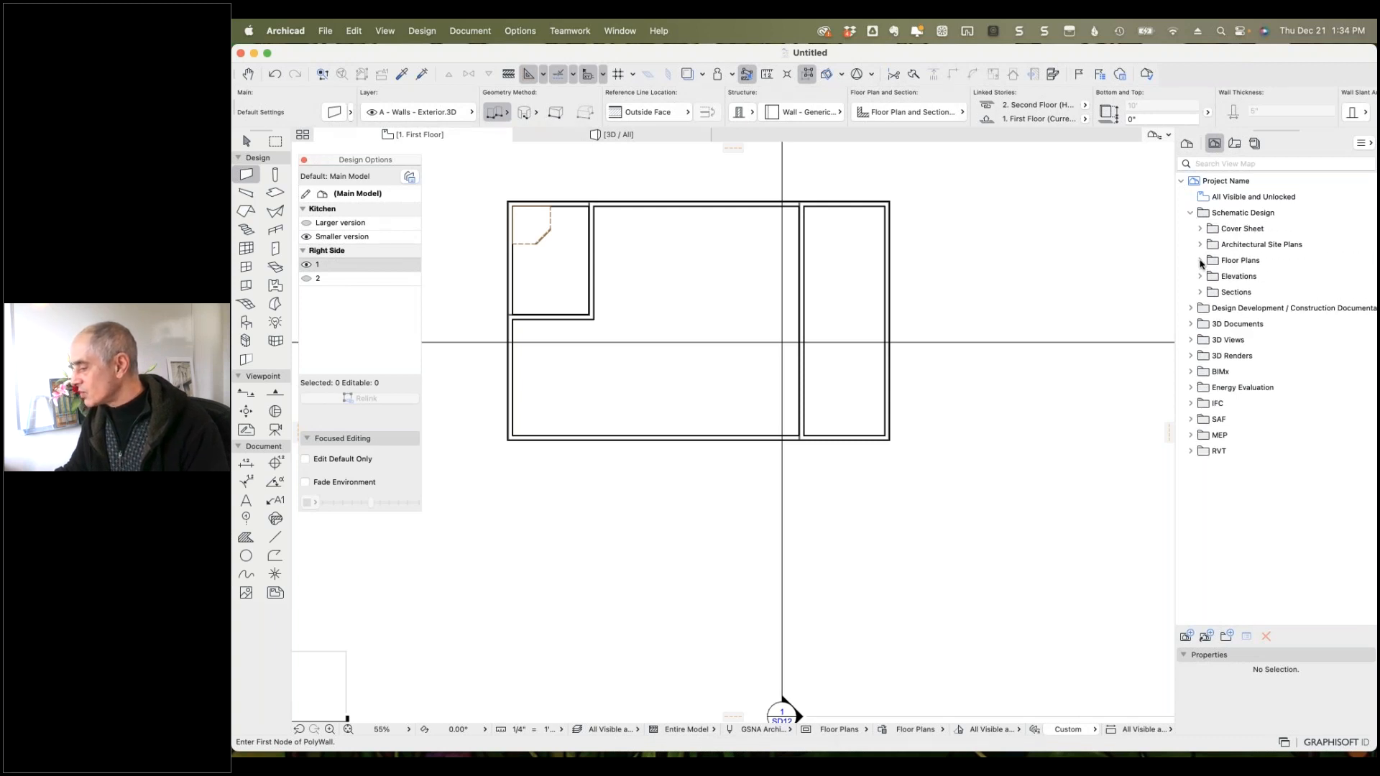
pyautogui.click(1200, 261)
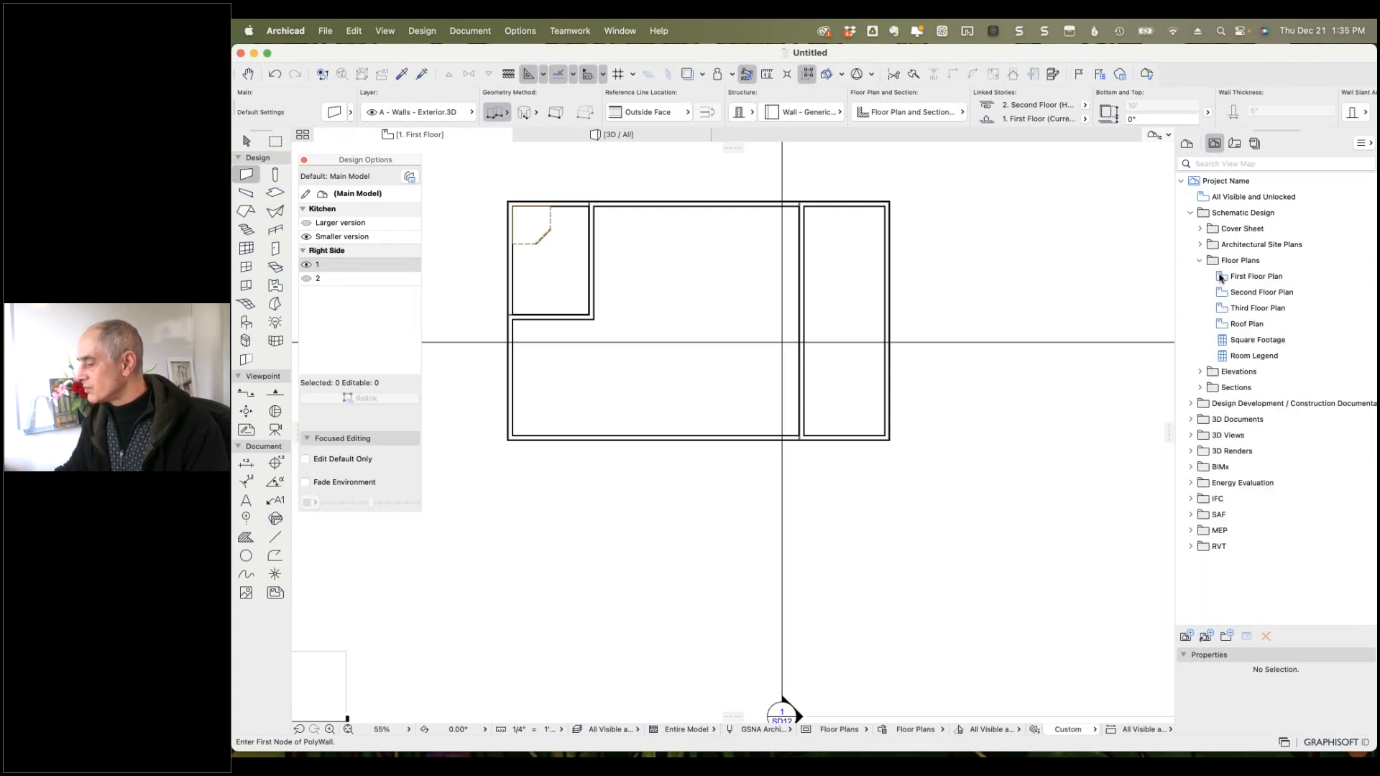
pyautogui.click(1220, 276)
pyautogui.click(1268, 727)
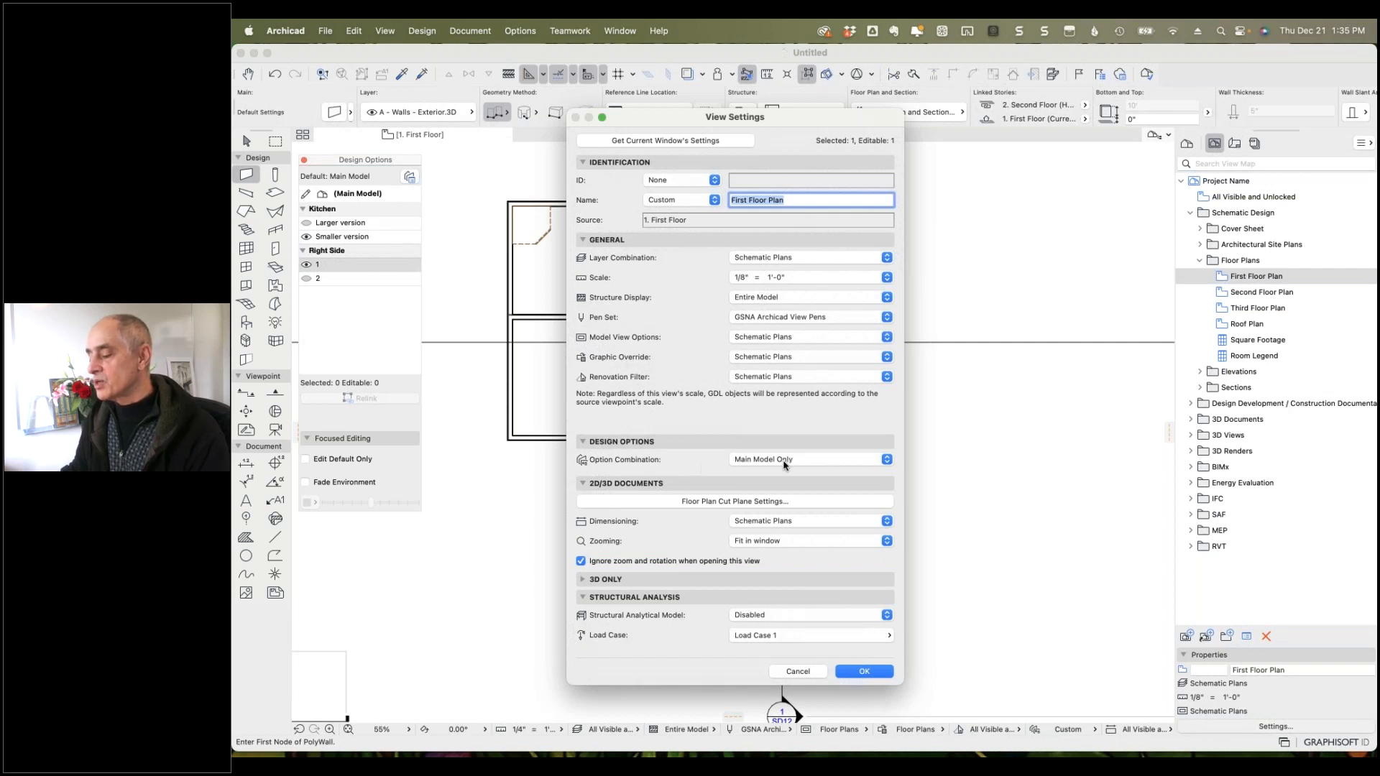
pyautogui.click(861, 464)
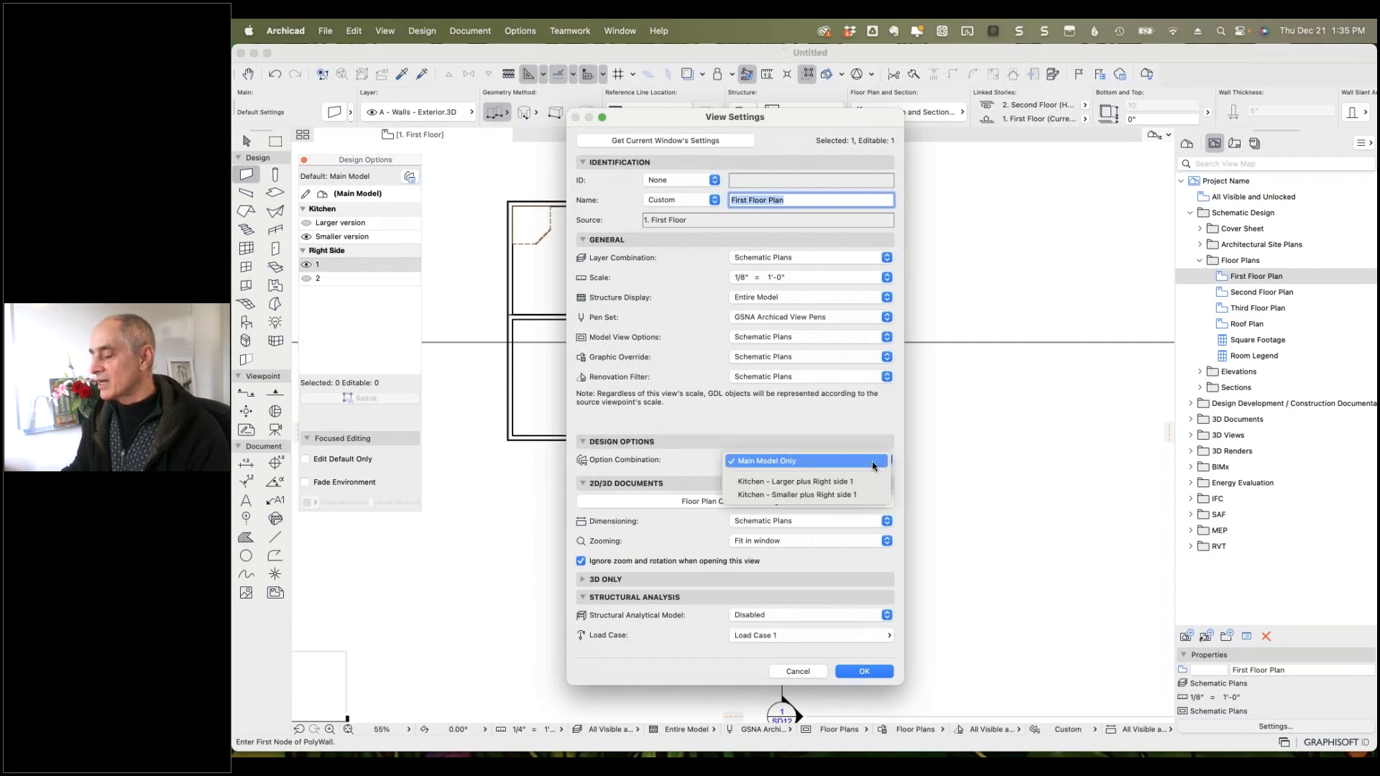
pyautogui.click(835, 484)
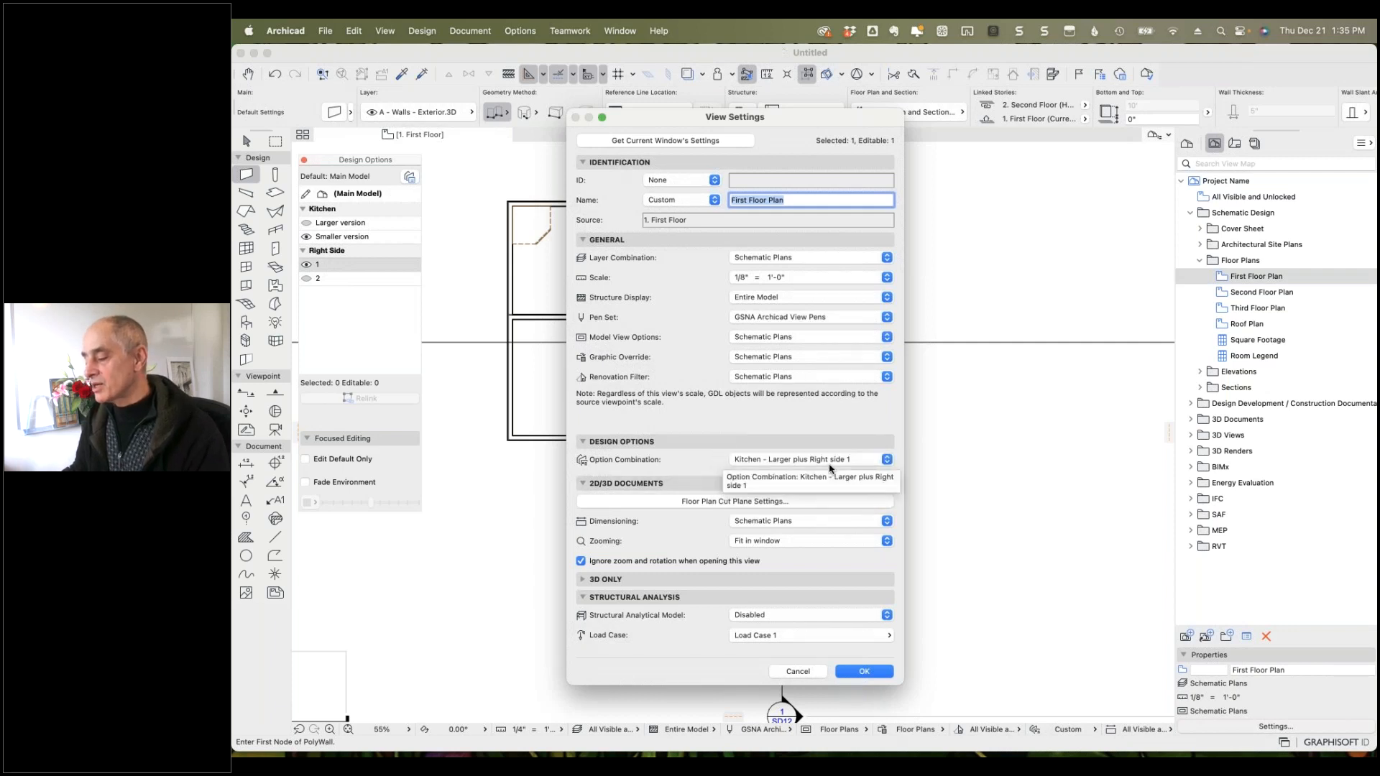
pyautogui.click(862, 674)
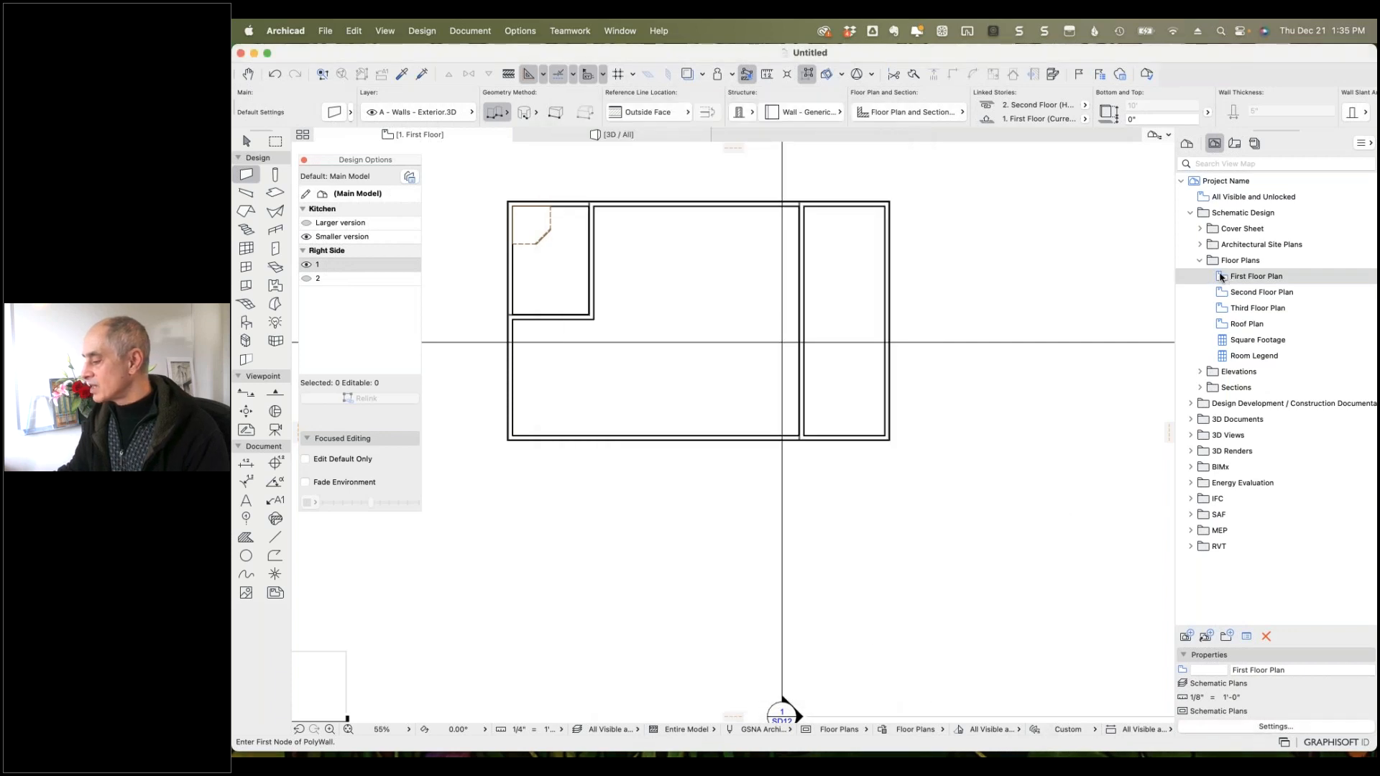
# Open the Schematic Design First Floor Plan view and check its active option combination without changing it.
pyautogui.doubleClick(1221, 277)
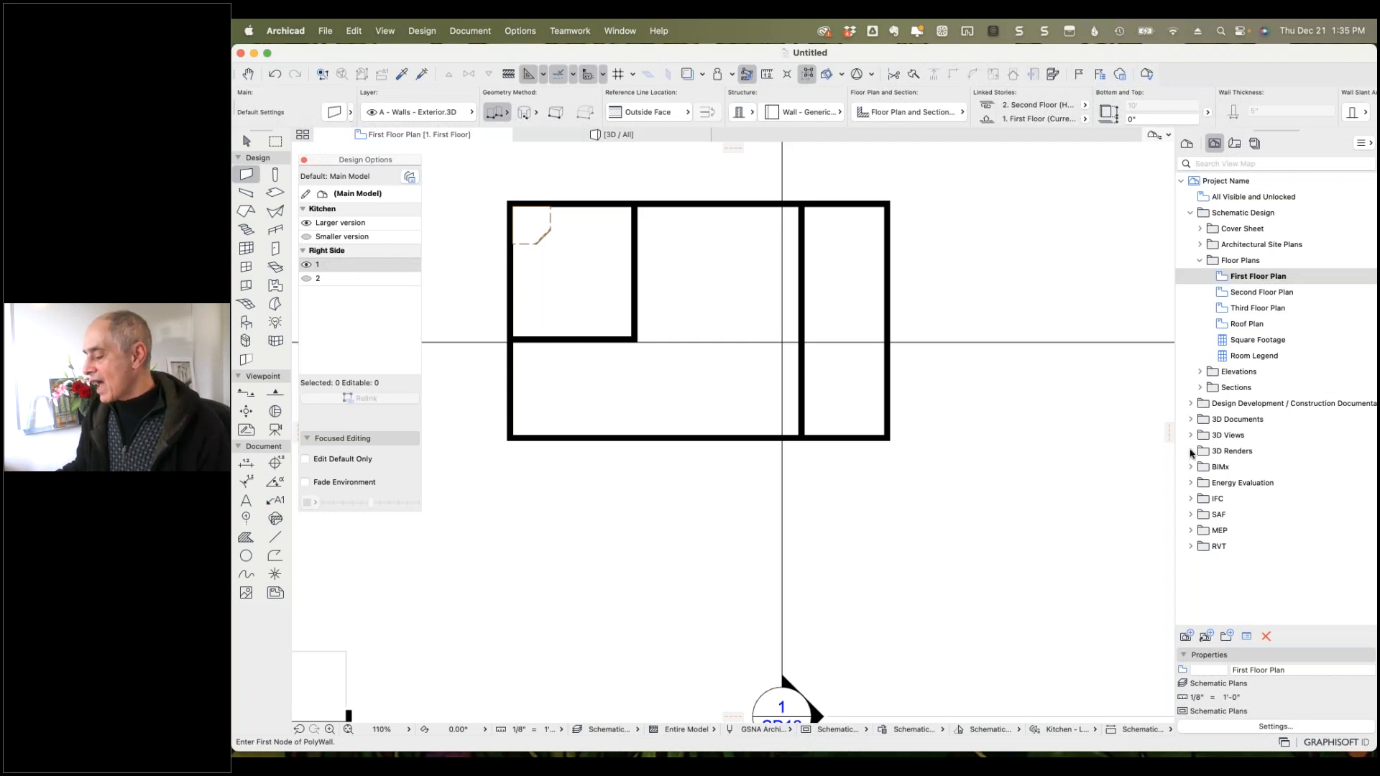
pyautogui.click(1093, 730)
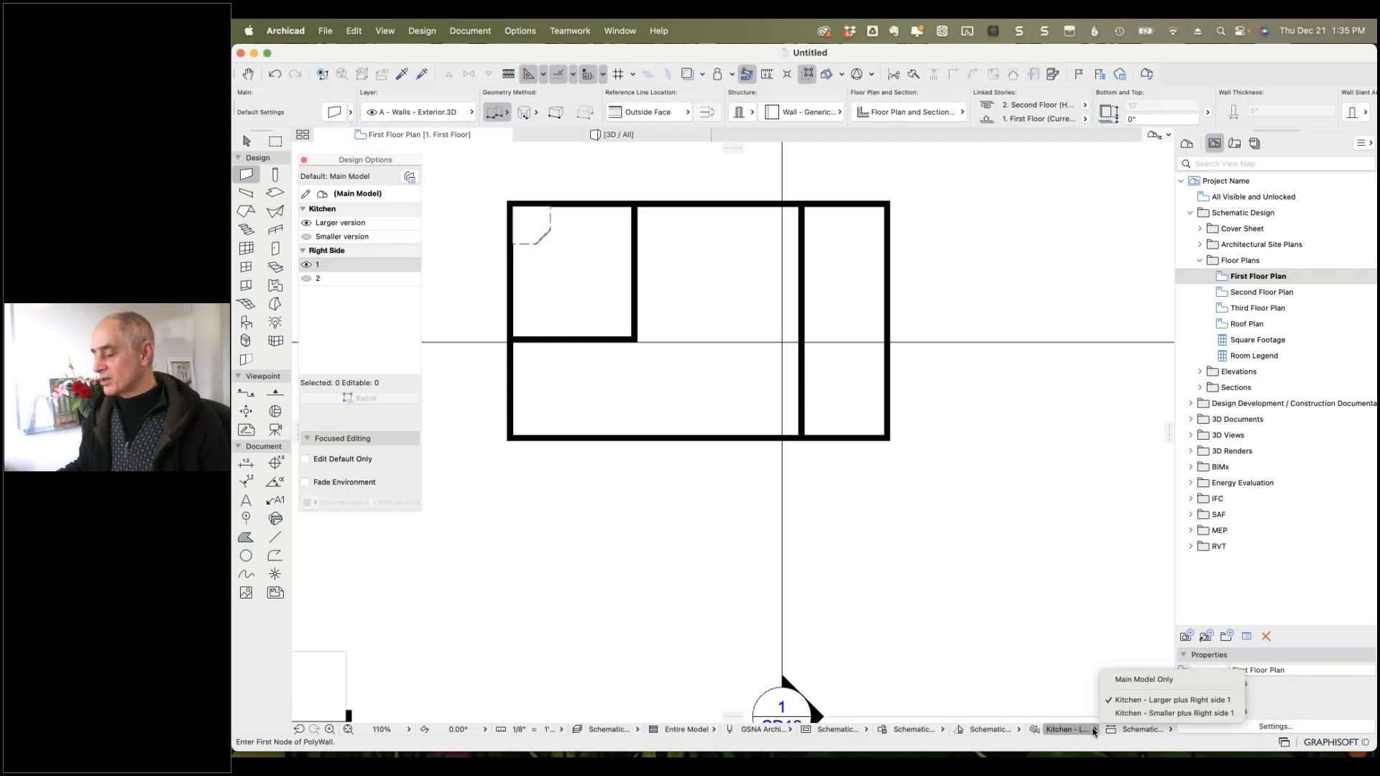
pyautogui.click(1093, 730)
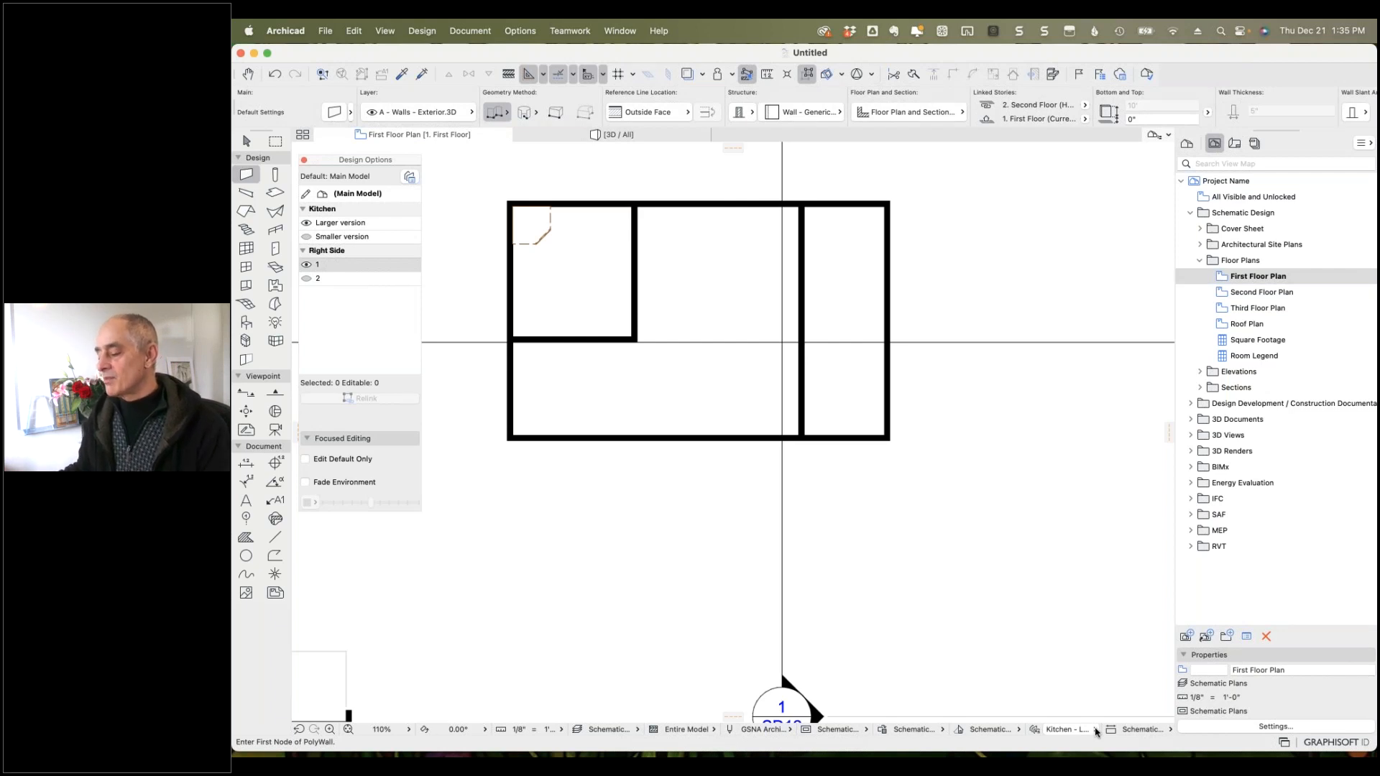
# Switch to the Evernote webinar note, change "Design Options Dialog" to "Design Options Manager", and make the Popup line end in "Combinations".
pyautogui.press('super+Tab')
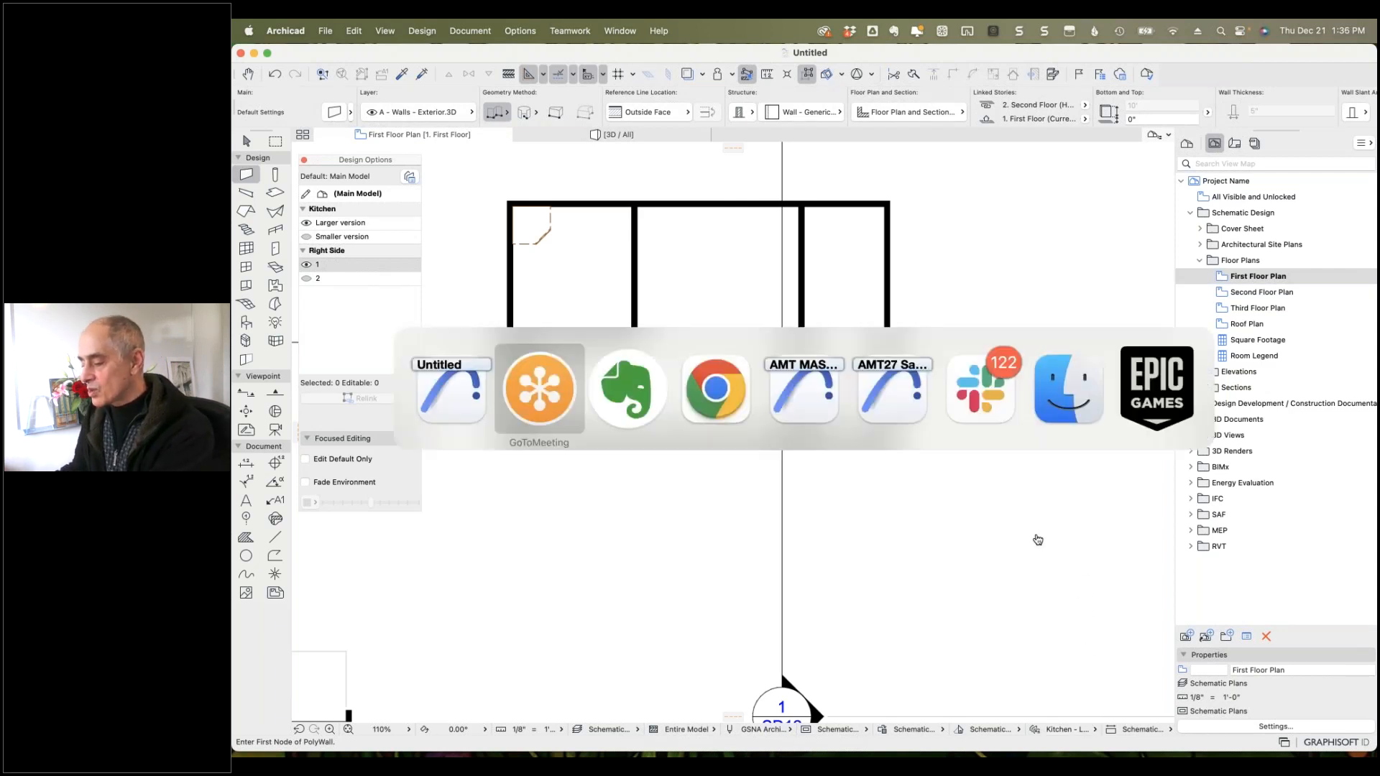
pyautogui.click(649, 421)
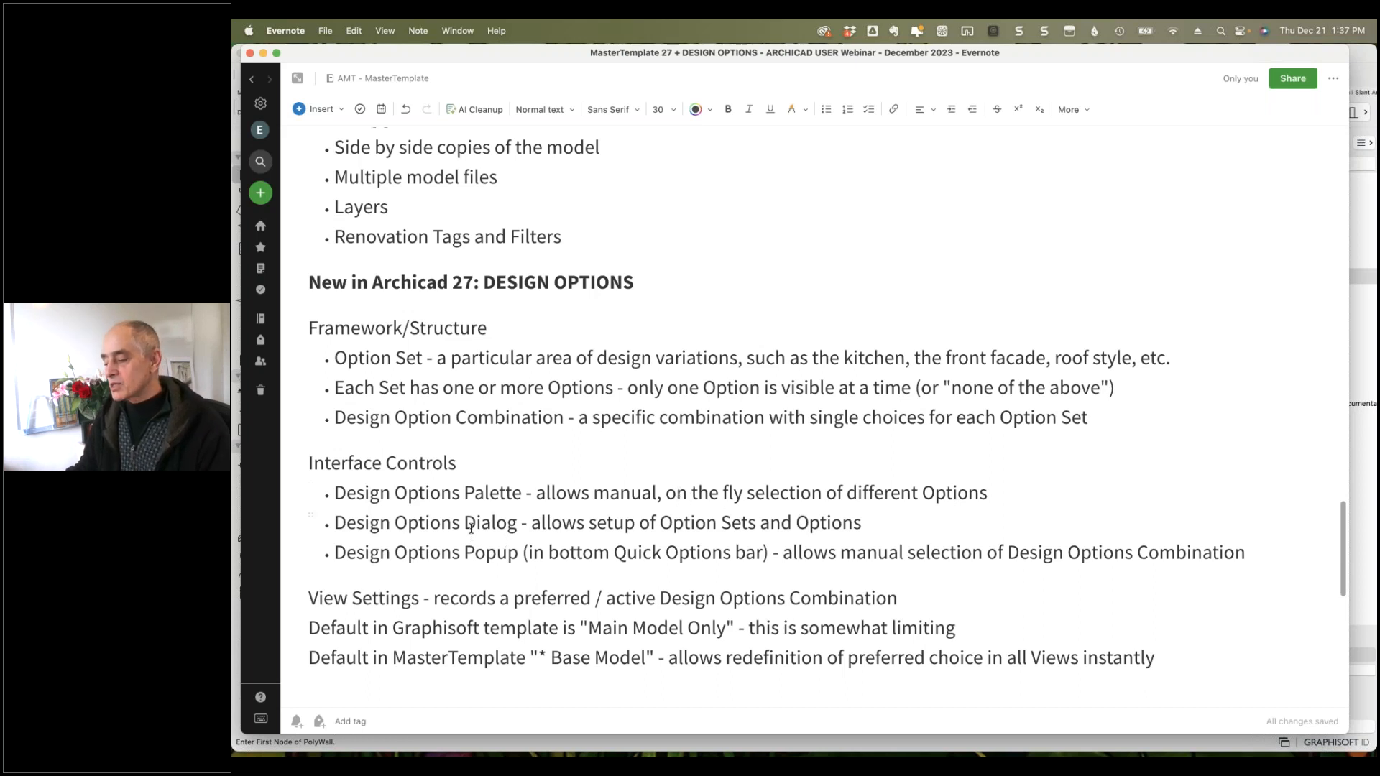
pyautogui.moveTo(465, 524); pyautogui.dragTo(515, 519)
pyautogui.write('Manager')
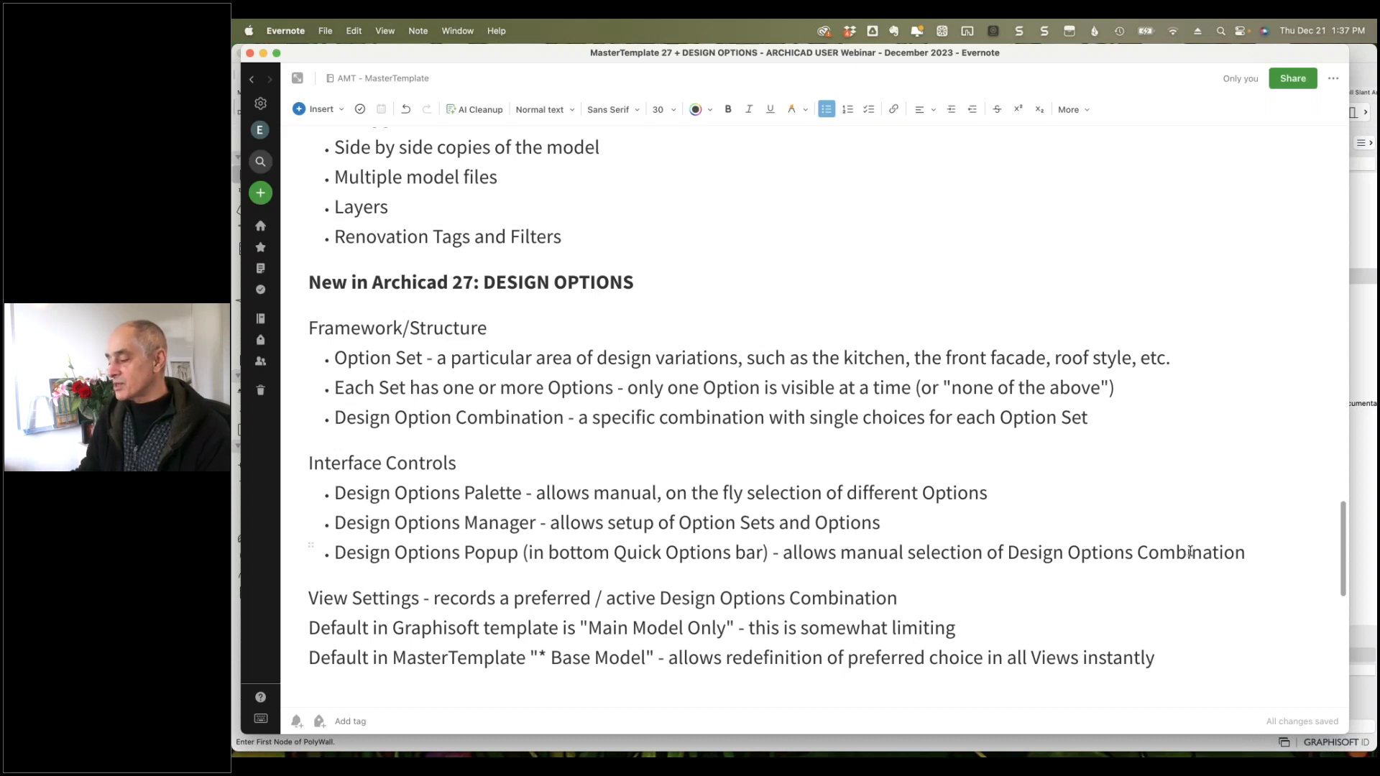
pyautogui.click(1250, 552)
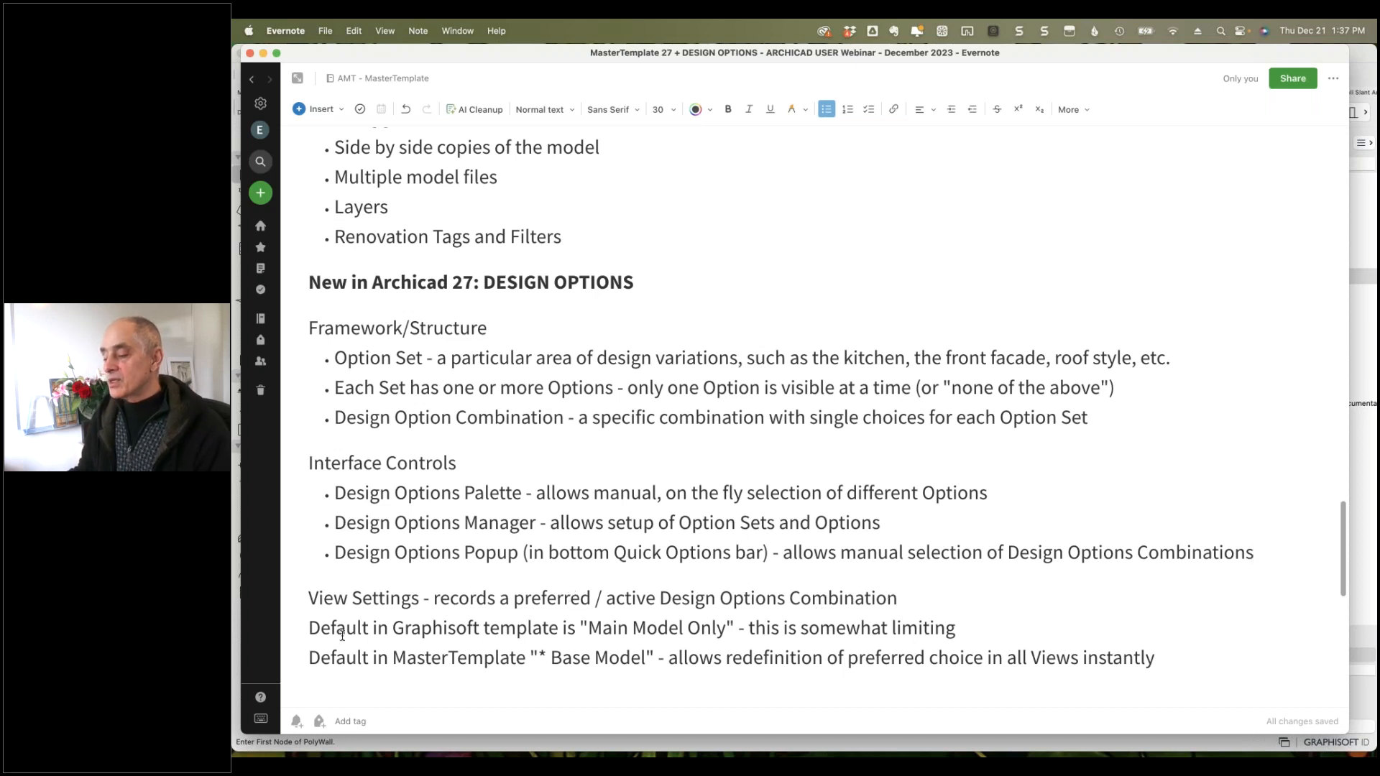
pyautogui.moveTo(308, 628); pyautogui.dragTo(962, 623)
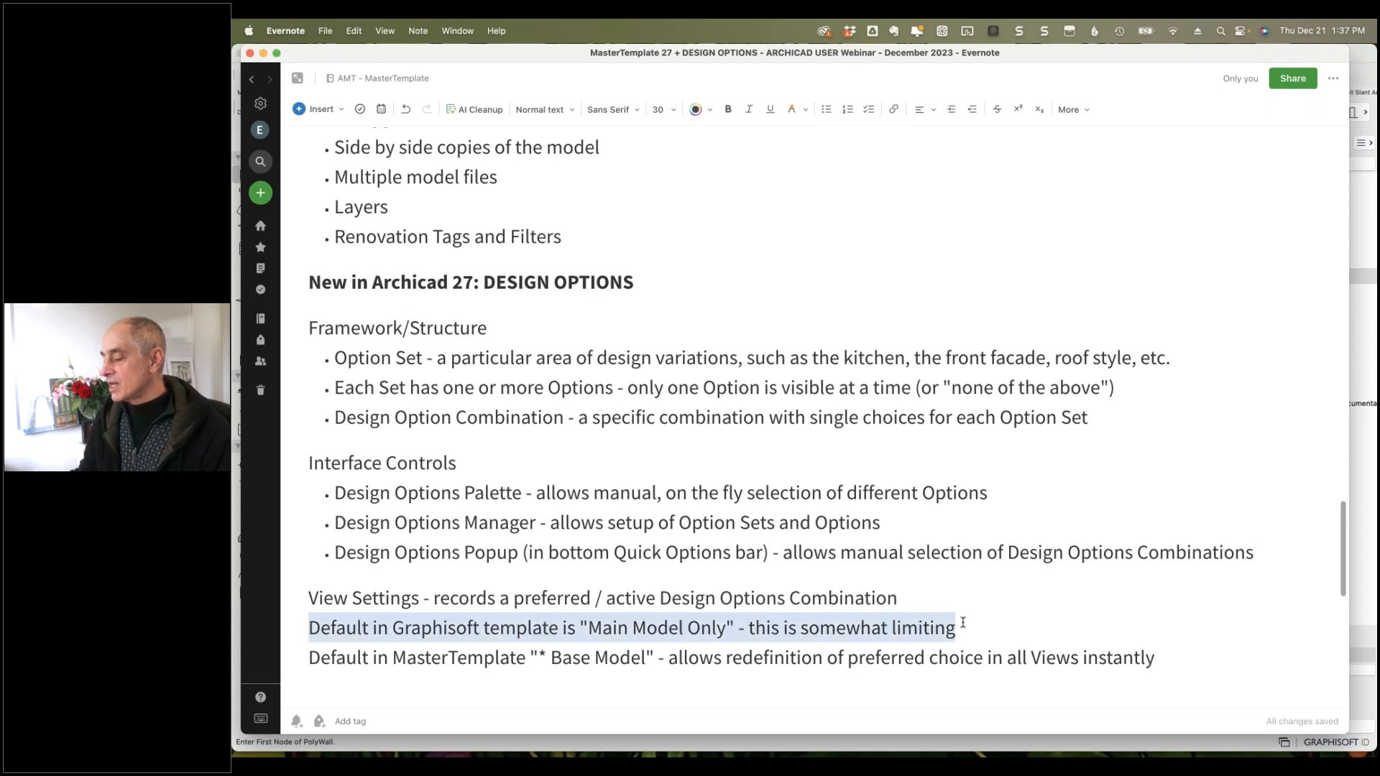
pyautogui.click(739, 627)
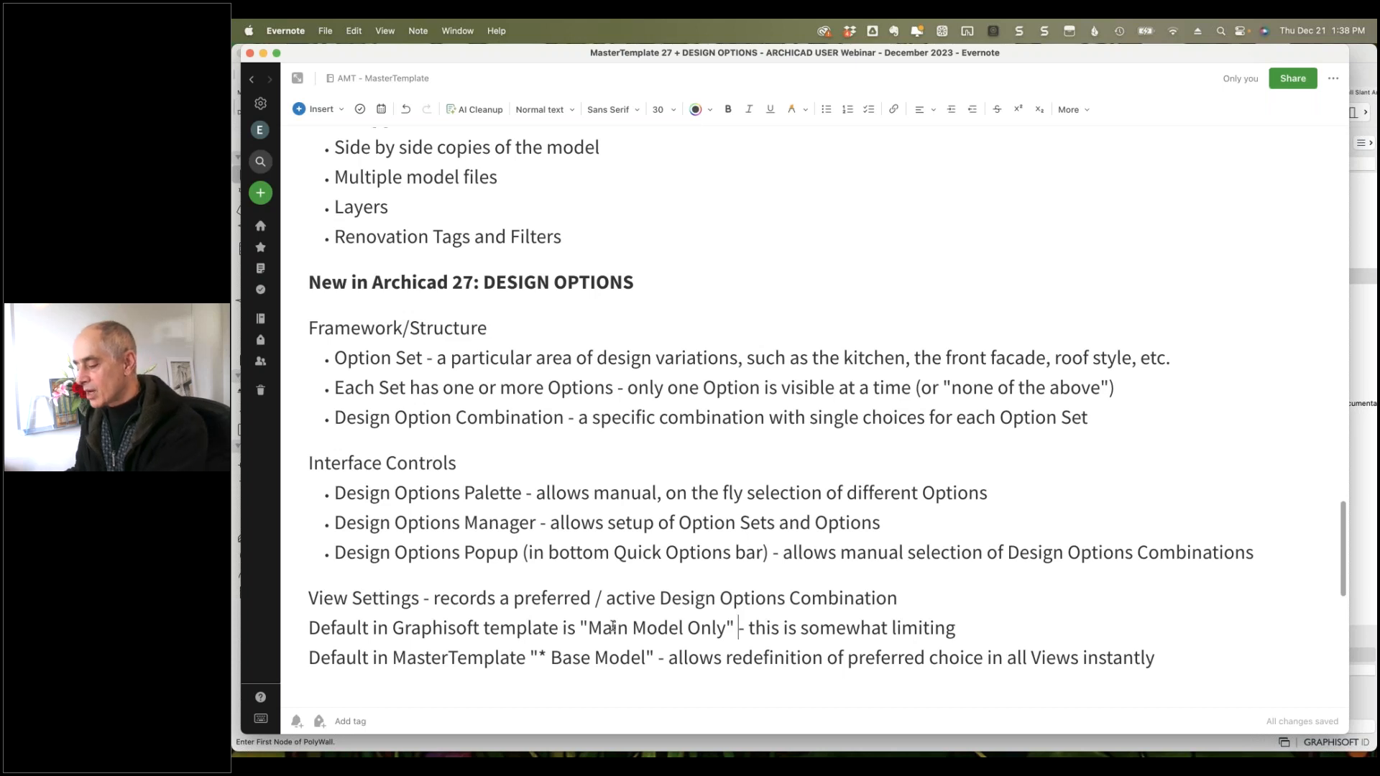
# Return to Archicad and check the option combination in the First Floor Plan and Second Floor Plan view settings, leaving both unchanged.
pyautogui.press('super+Tab')
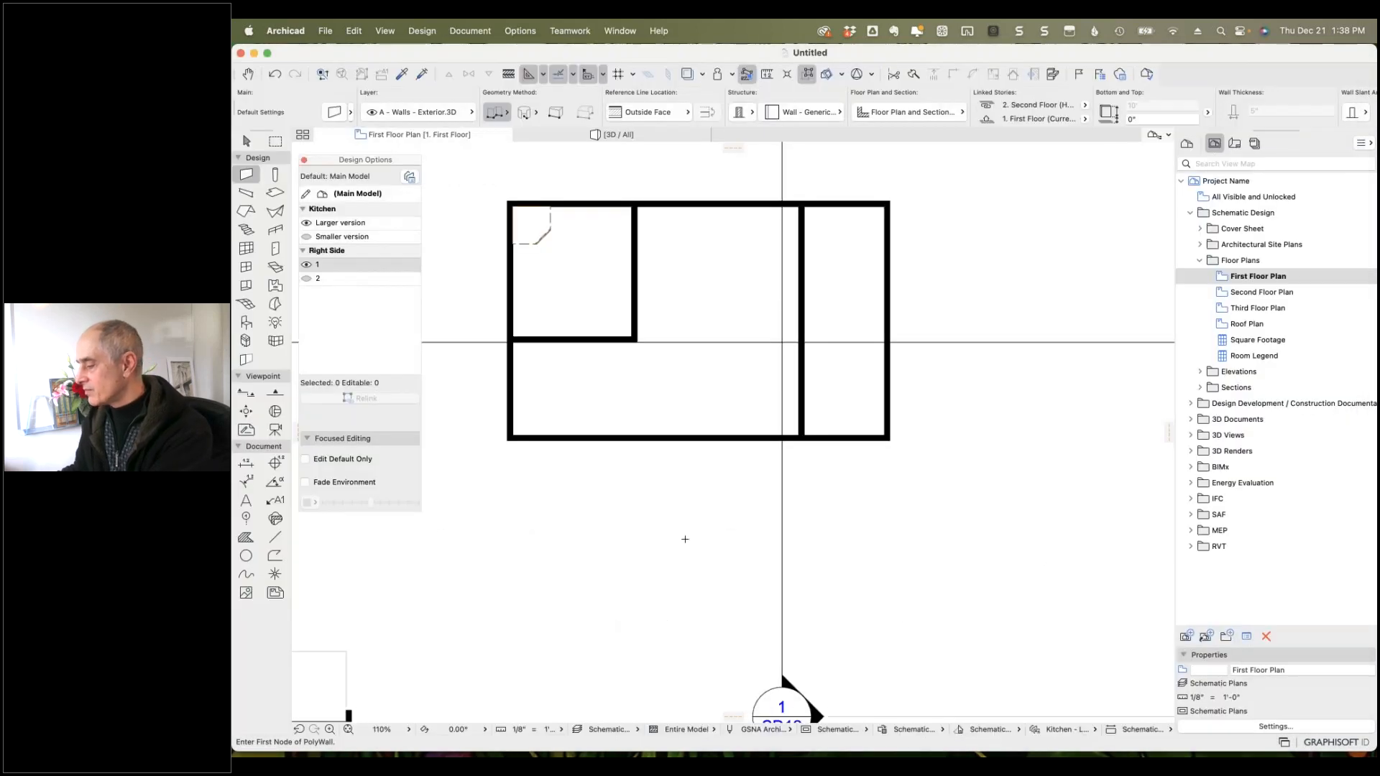
pyautogui.click(1228, 280)
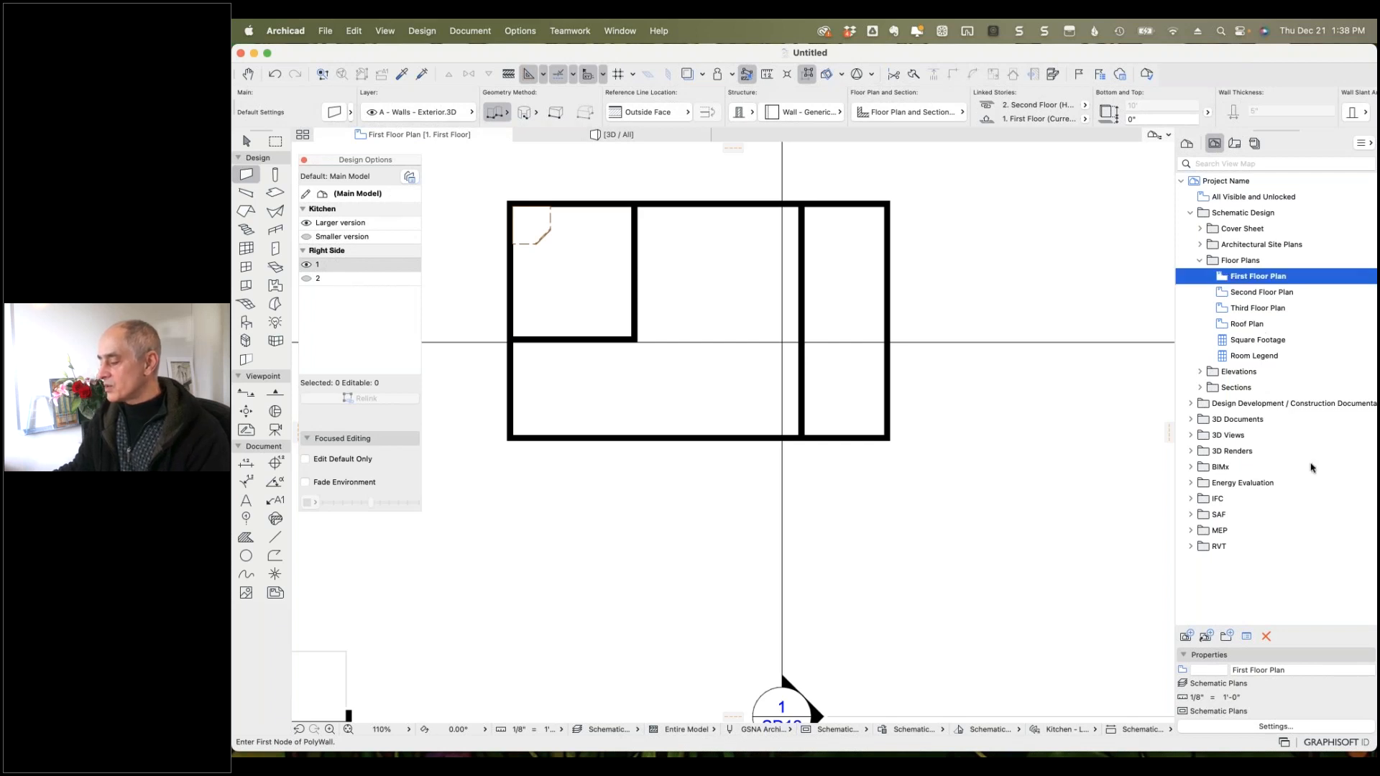
pyautogui.click(1276, 727)
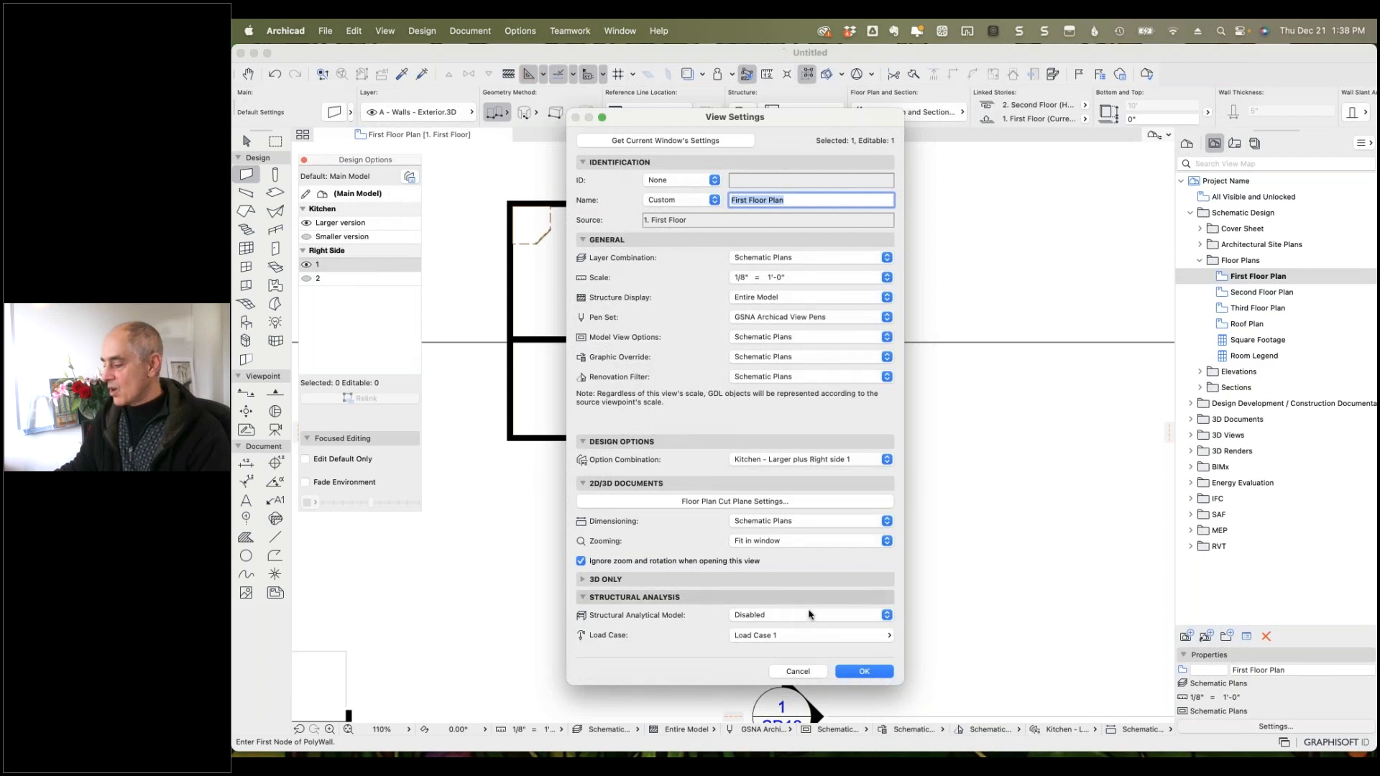
pyautogui.click(797, 671)
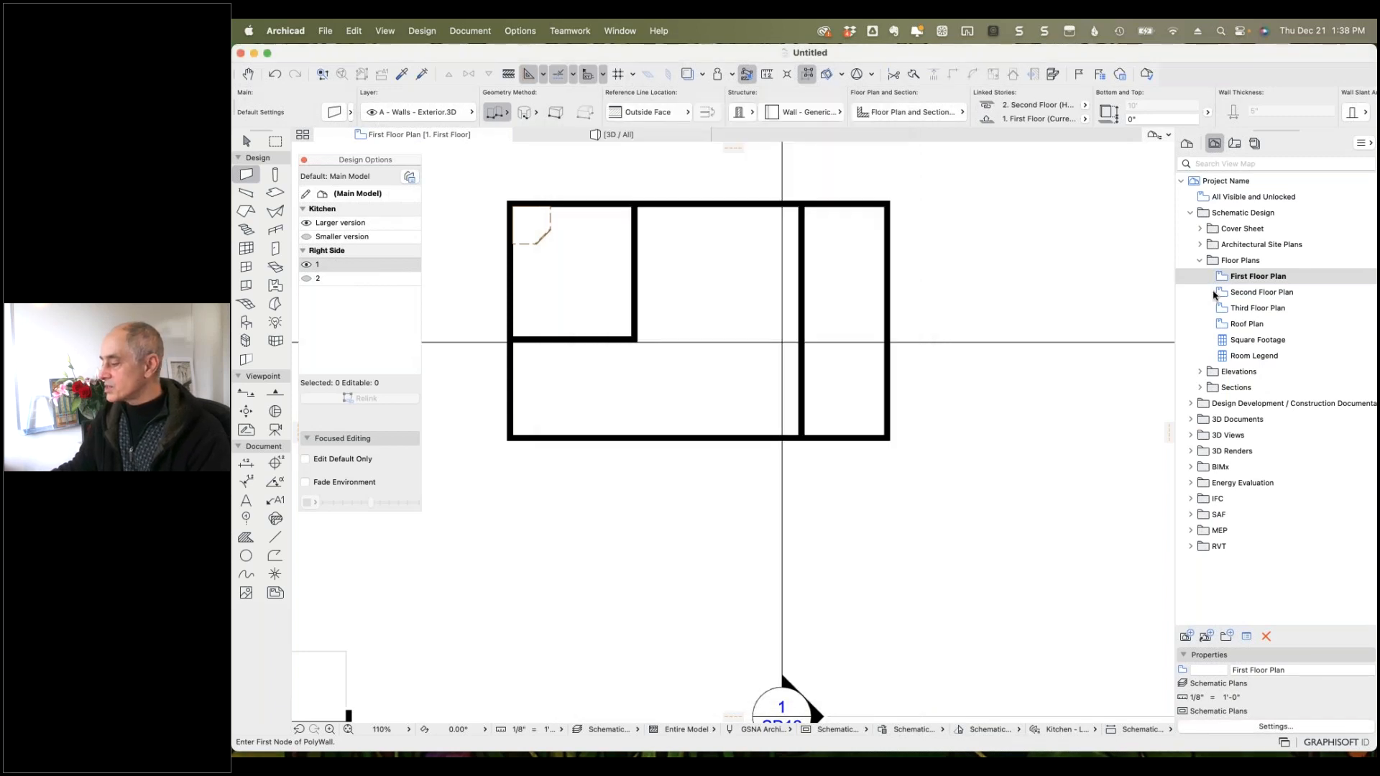
pyautogui.click(1222, 292)
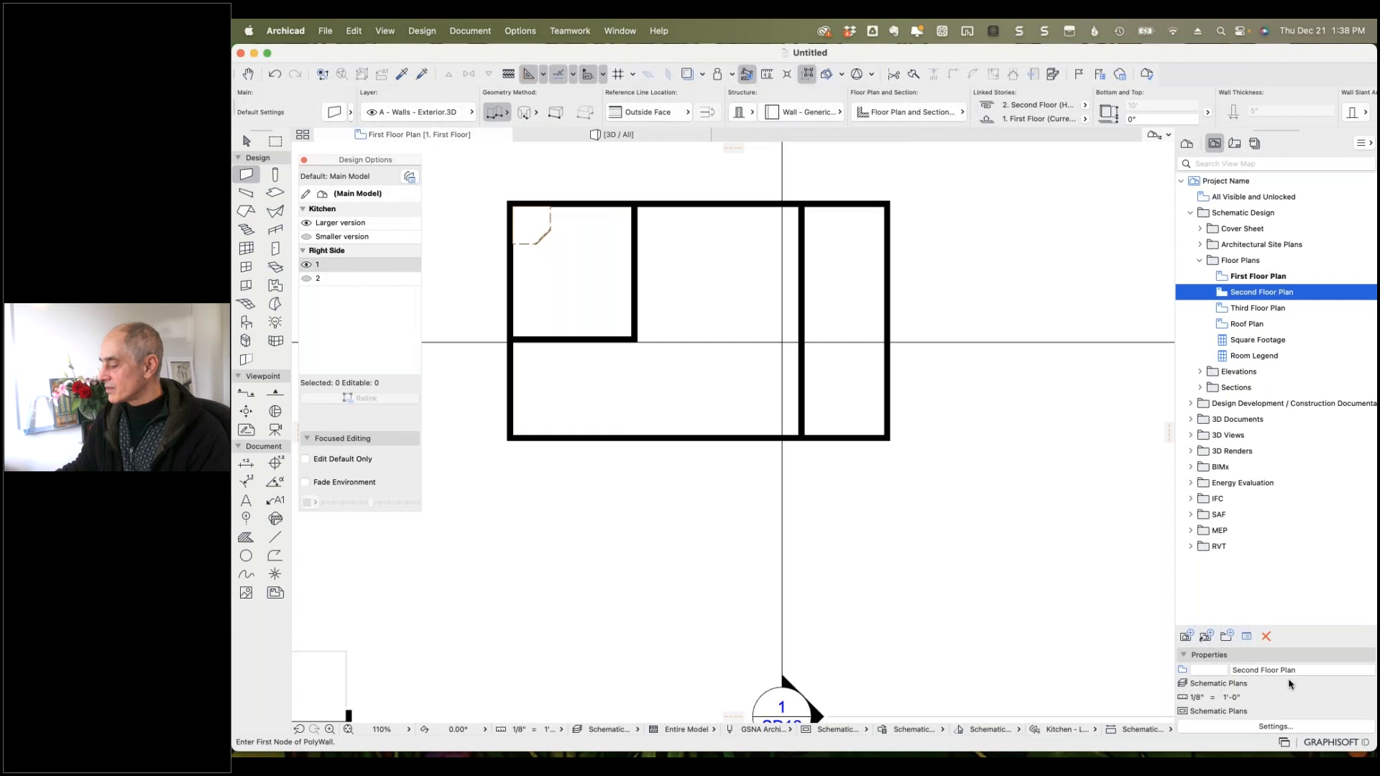
pyautogui.click(1265, 726)
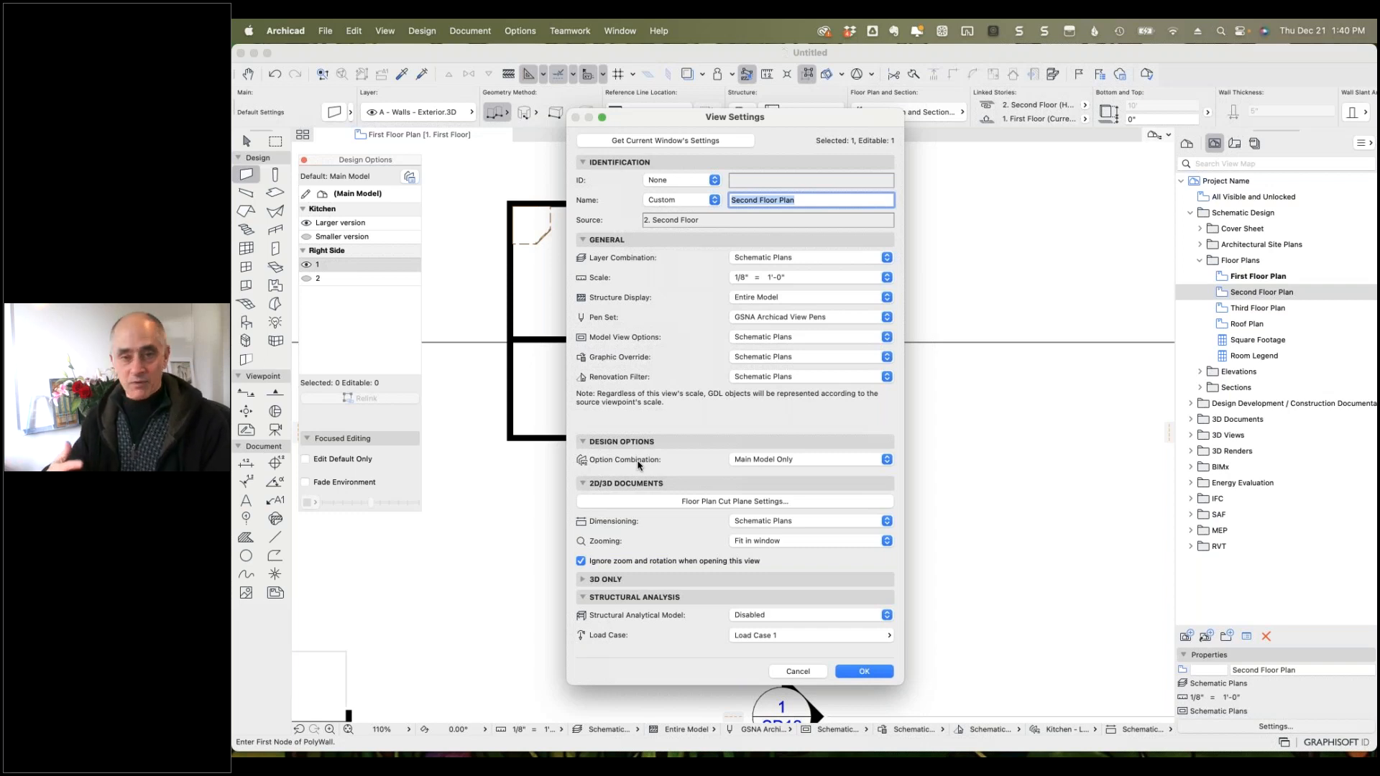
pyautogui.click(798, 671)
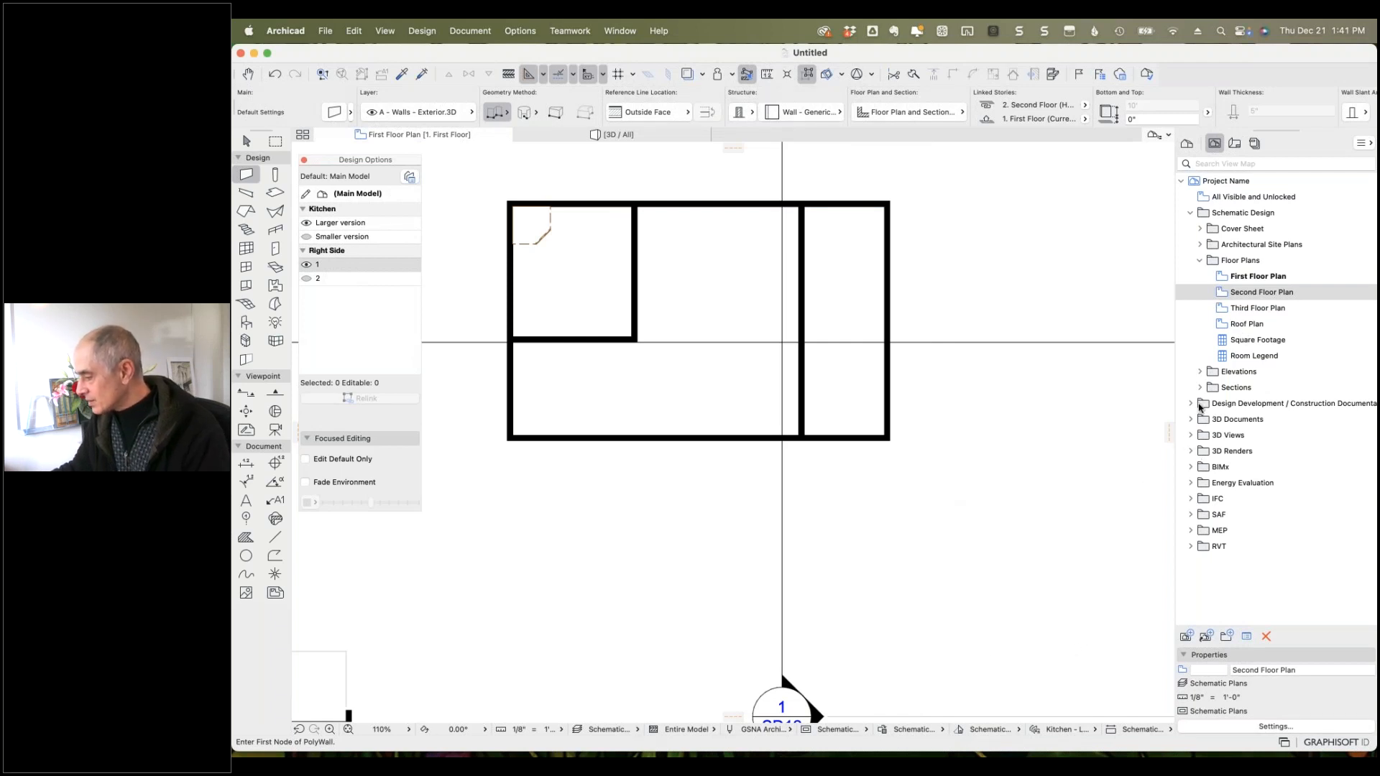
# Open the First Floor Existing Plan view from the A1 - Plans folder of the construction document views.
pyautogui.click(1191, 404)
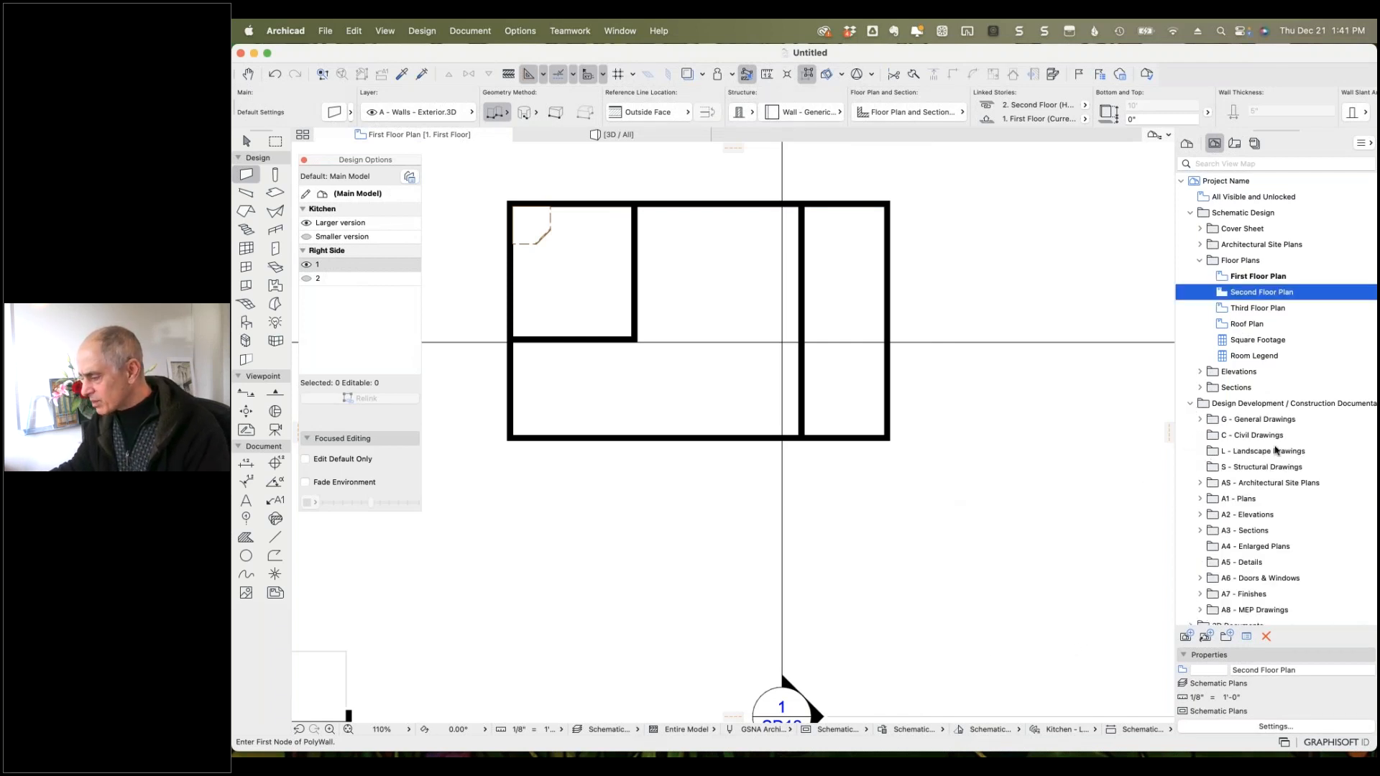
pyautogui.click(1199, 499)
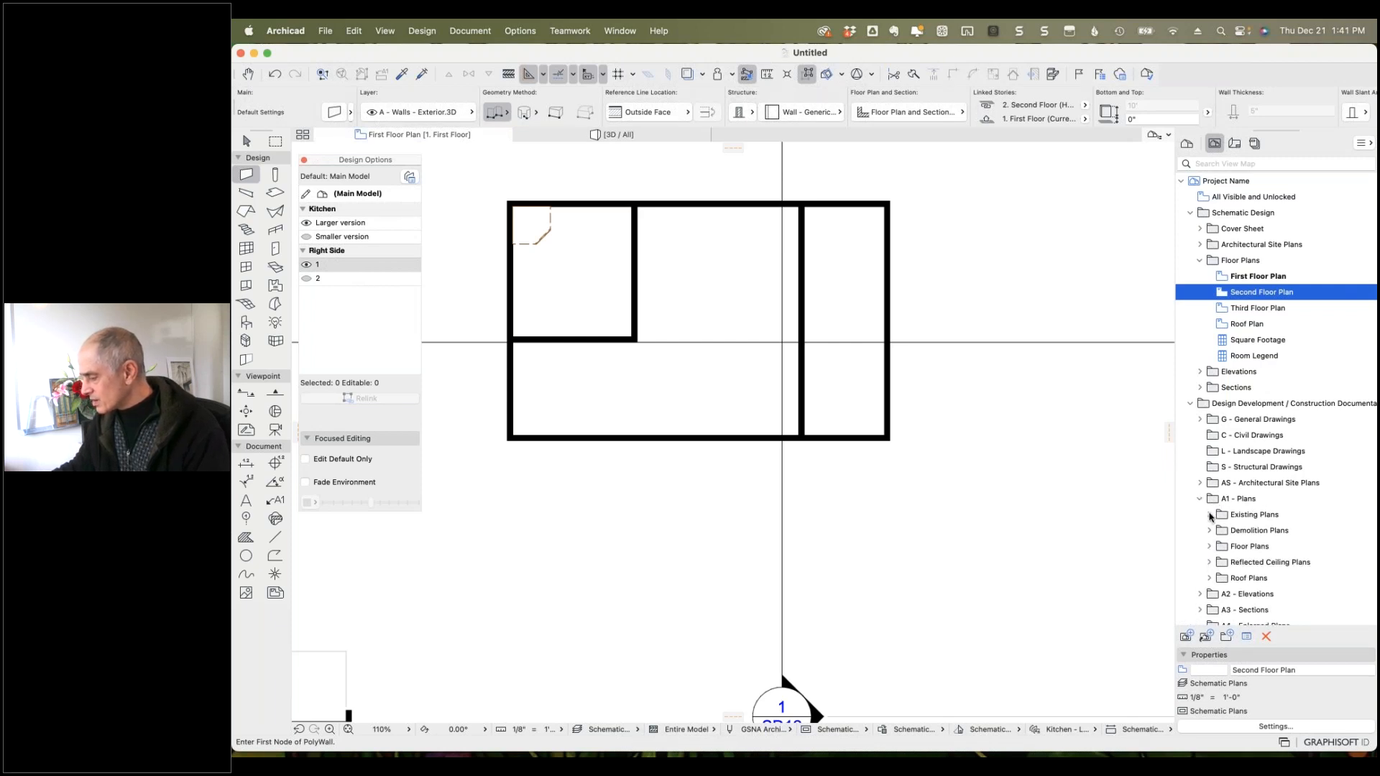
pyautogui.click(1210, 515)
pyautogui.doubleClick(1229, 532)
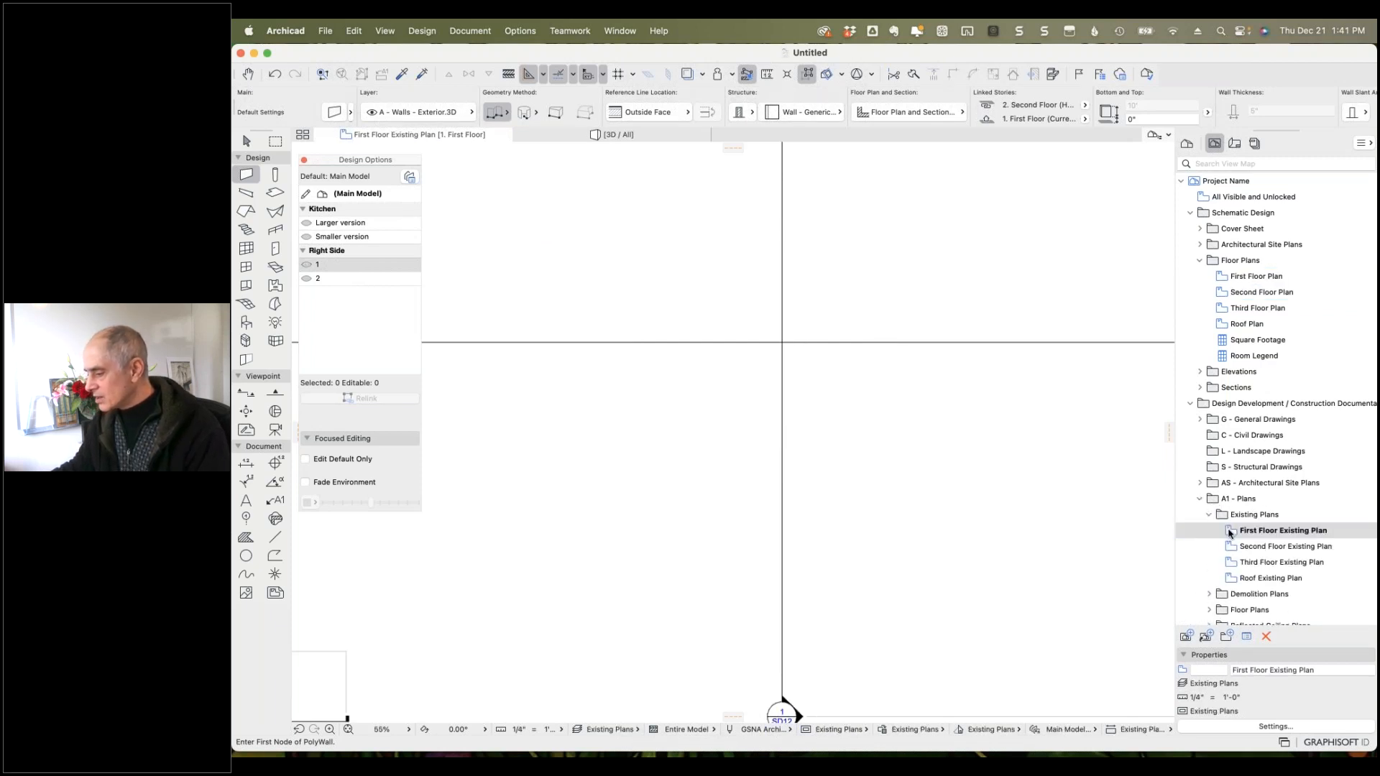
# Open the First Floor Plan view from the A1 - Plans floor plans and inspect the lower exterior wall's design option assignment.
pyautogui.scroll(-5, 1230, 533)
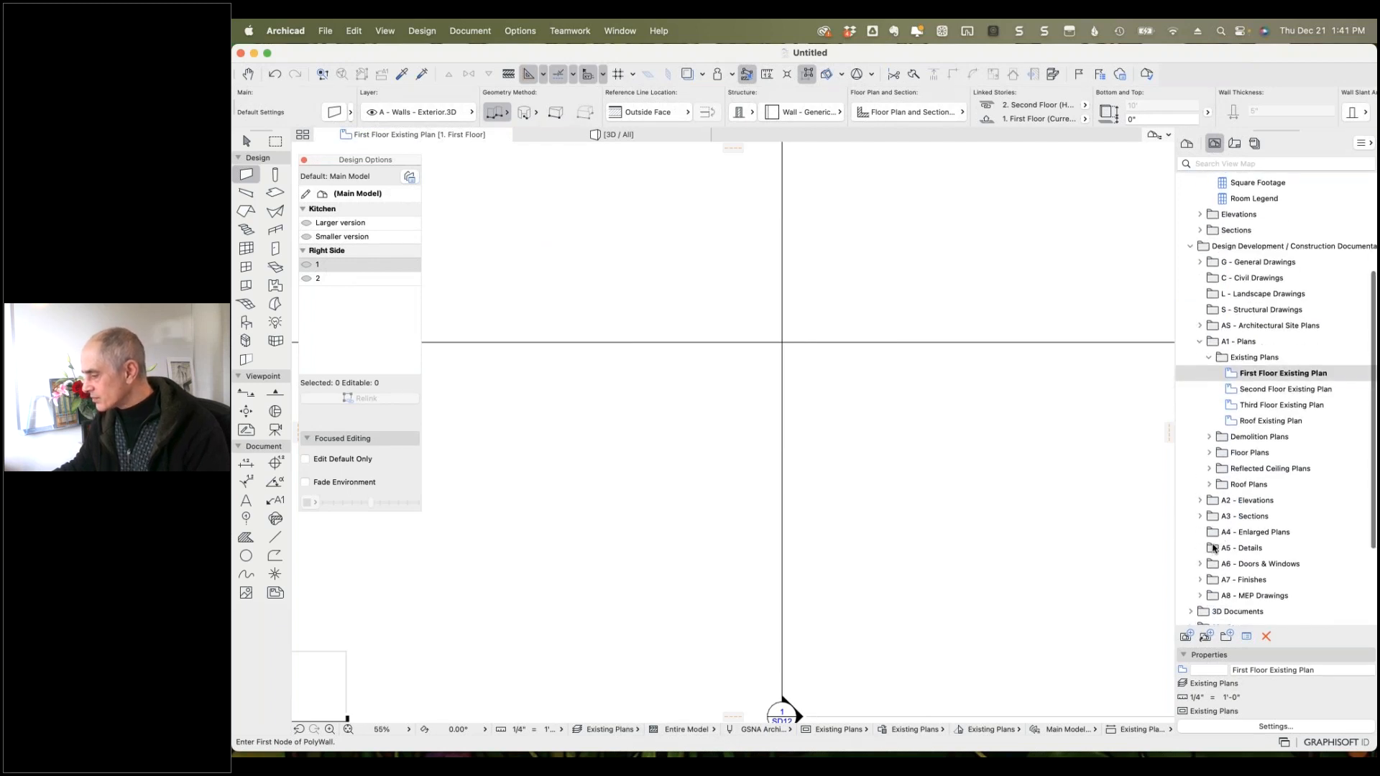
pyautogui.click(1210, 453)
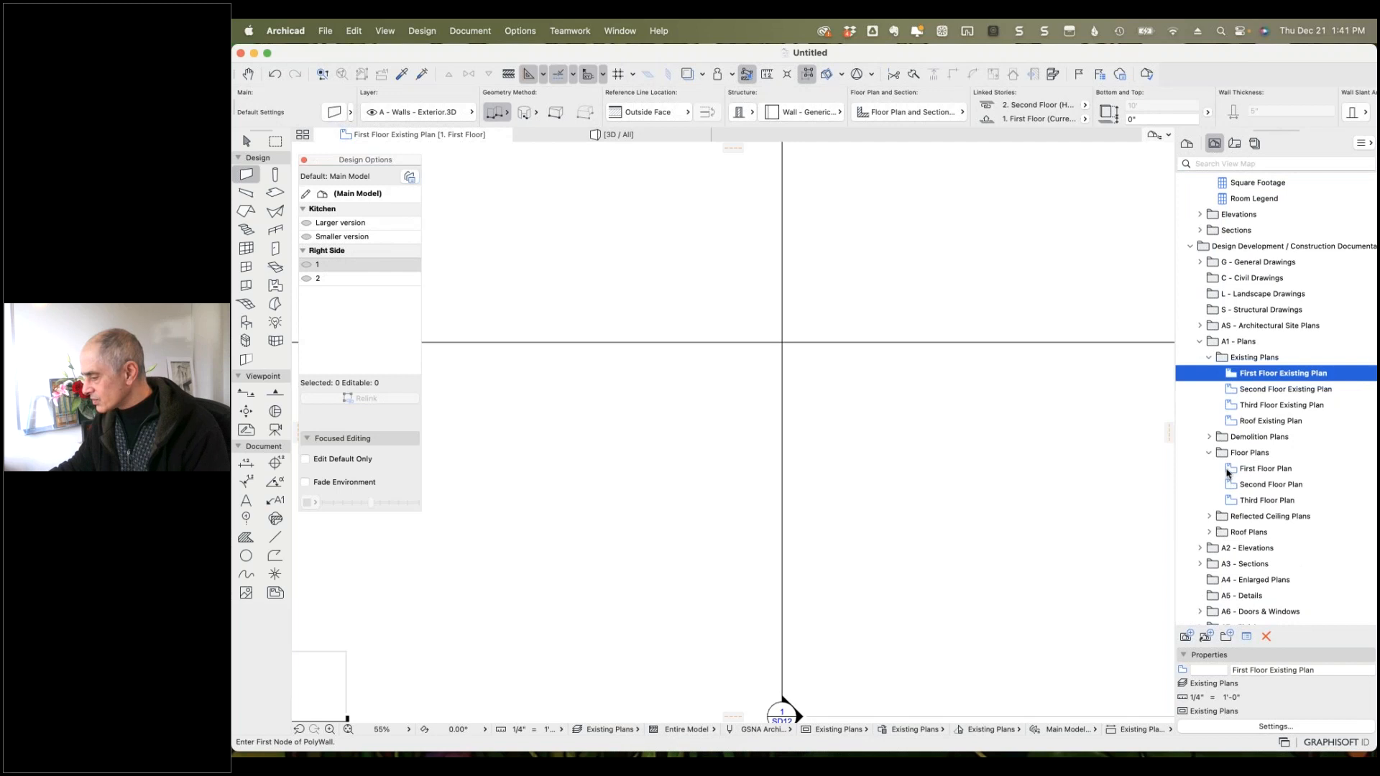
pyautogui.click(1230, 469)
pyautogui.doubleClick(1230, 469)
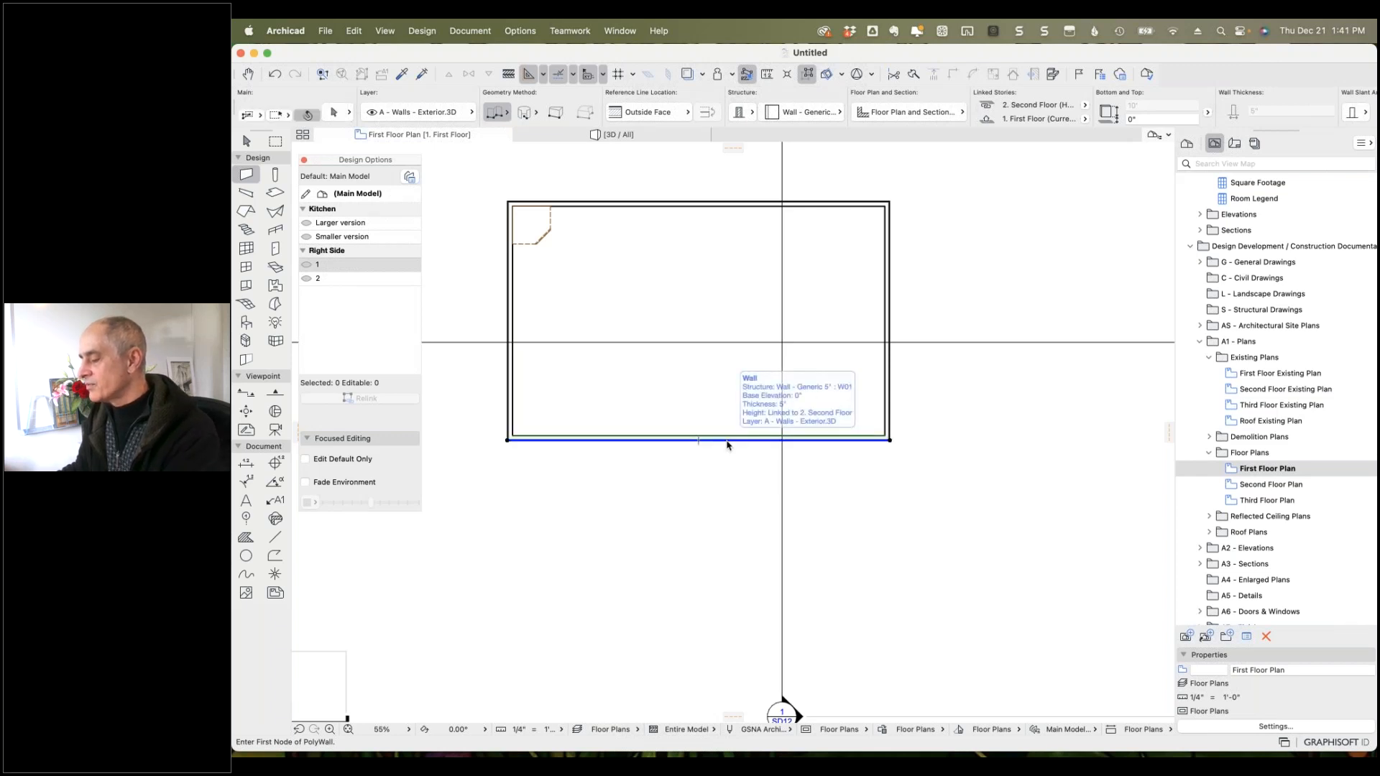
pyautogui.click(728, 445)
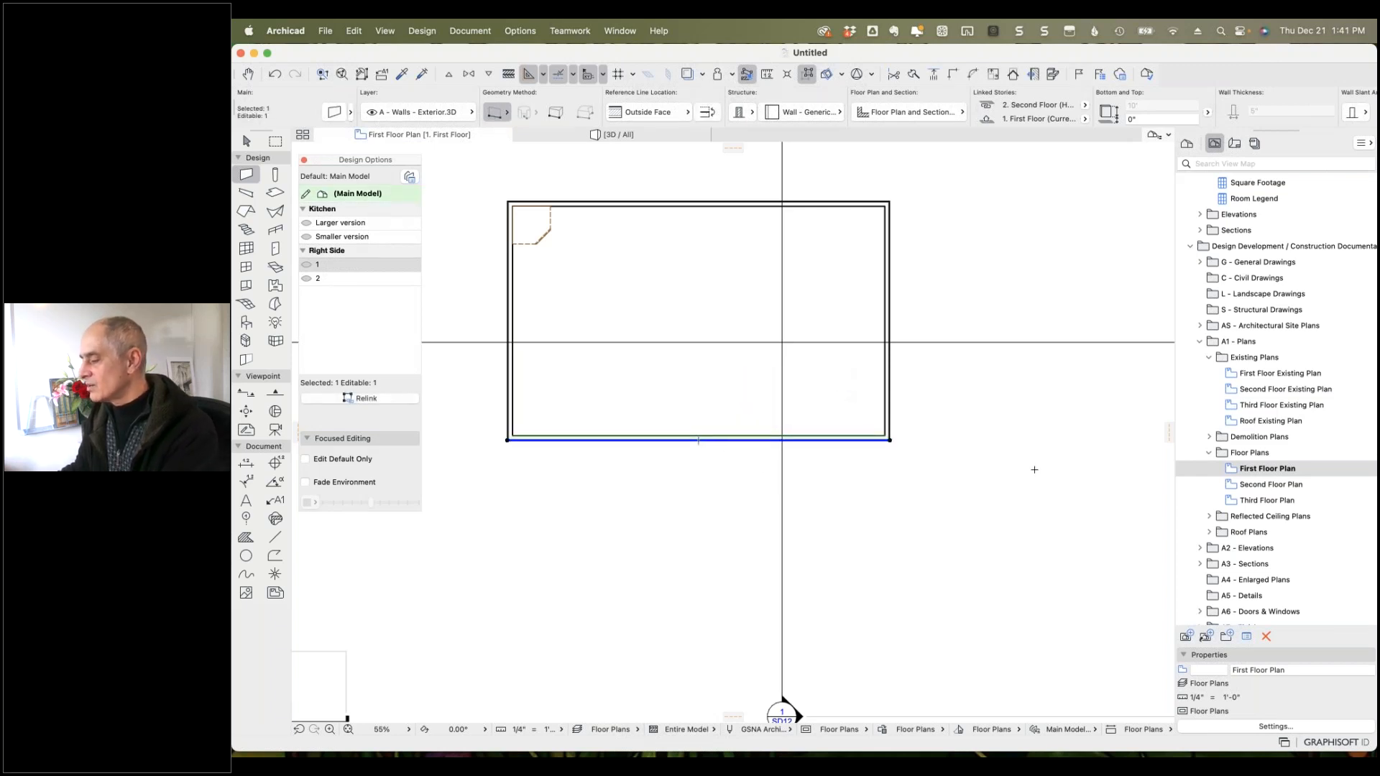
pyautogui.press('Escape')
# In the 3D view, override the front exterior wall's outside surface with Color - Peach.
pyautogui.click(647, 135)
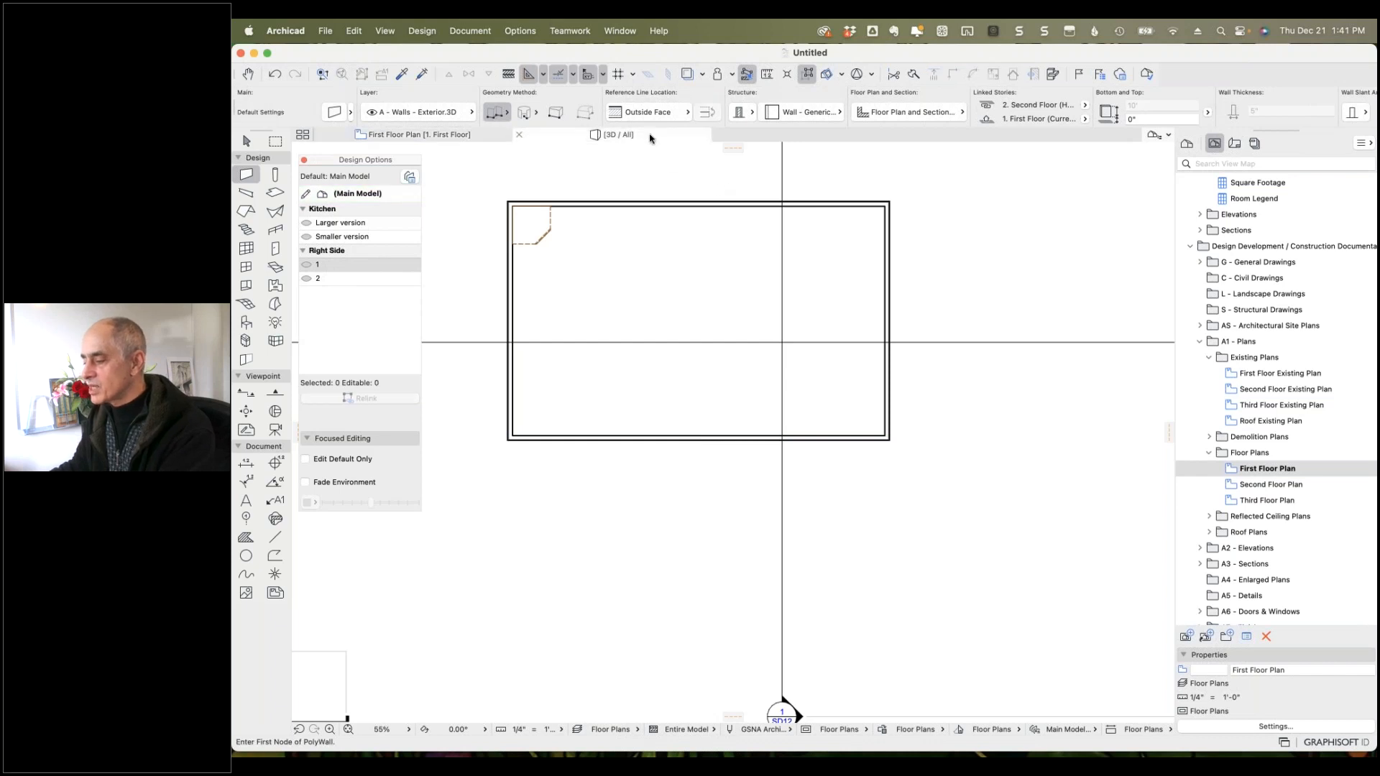
pyautogui.keyDown('shift'); pyautogui.moveTo(838, 322); pyautogui.dragTo(747, 438, button='middle'); pyautogui.keyUp('shift')
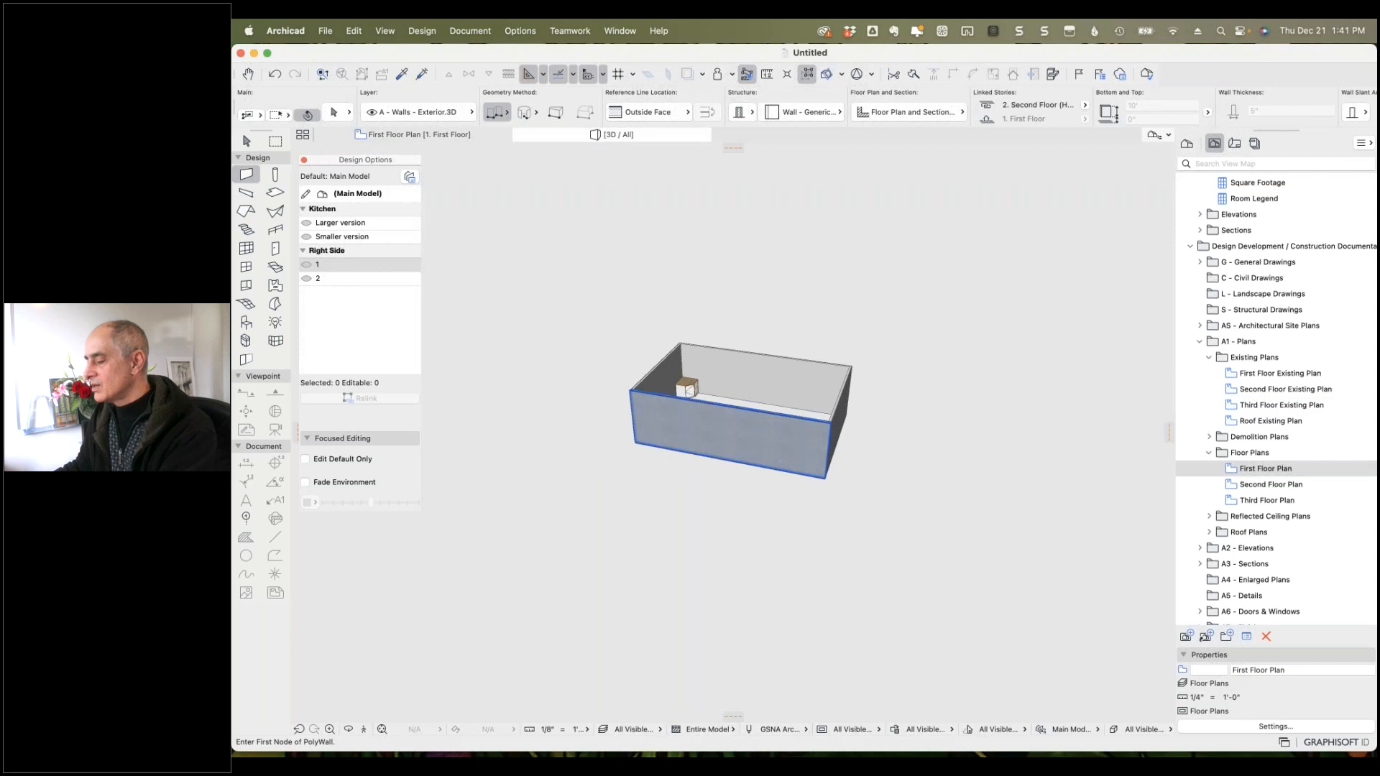
pyautogui.click(775, 436)
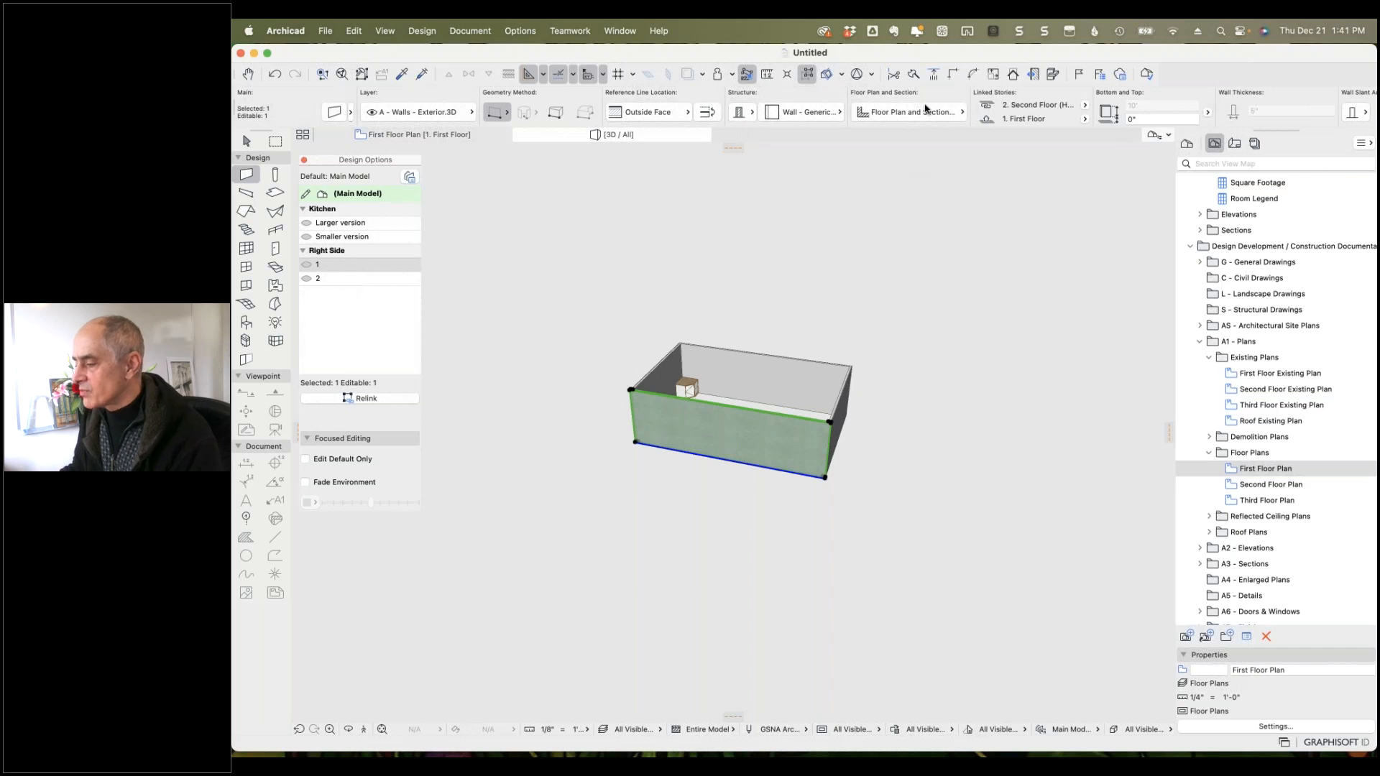
pyautogui.hscroll(10, 968, 111)
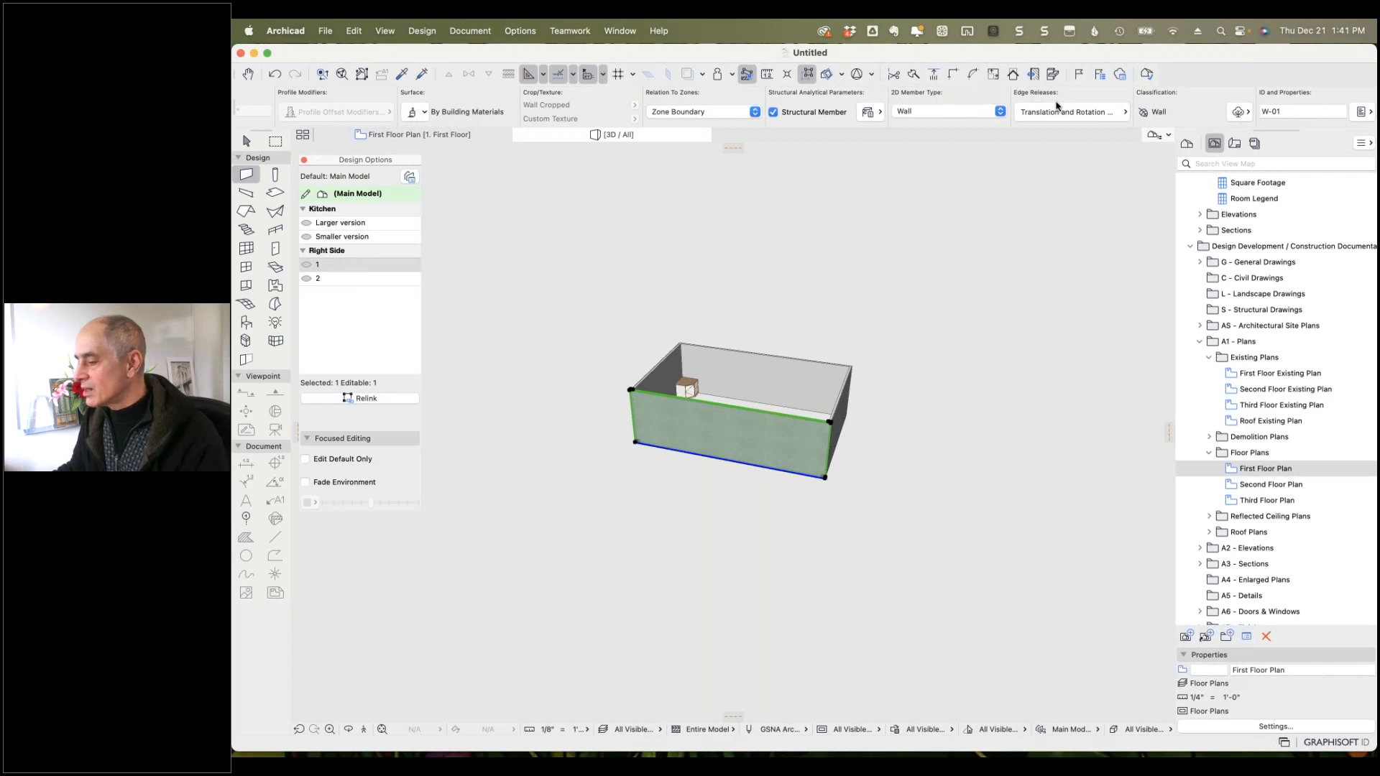
pyautogui.click(424, 113)
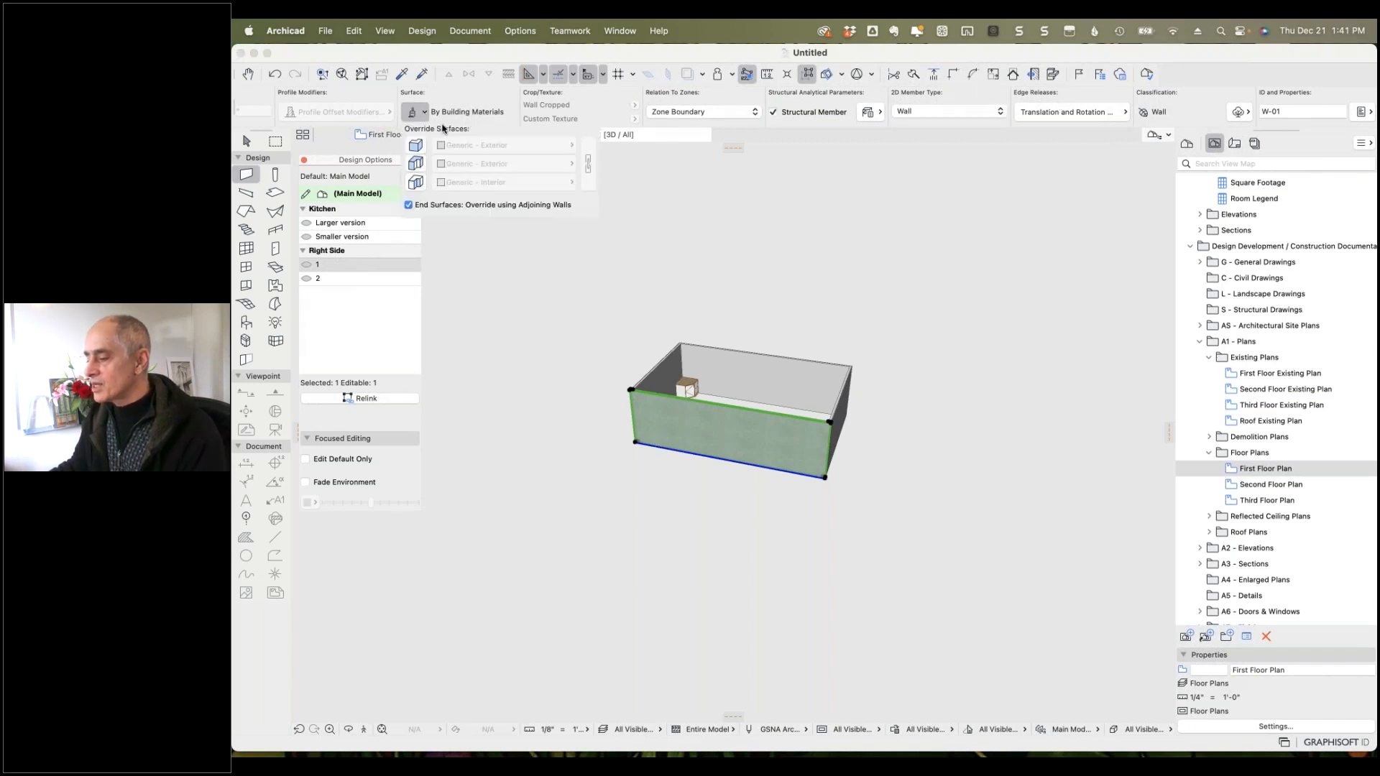
pyautogui.click(418, 146)
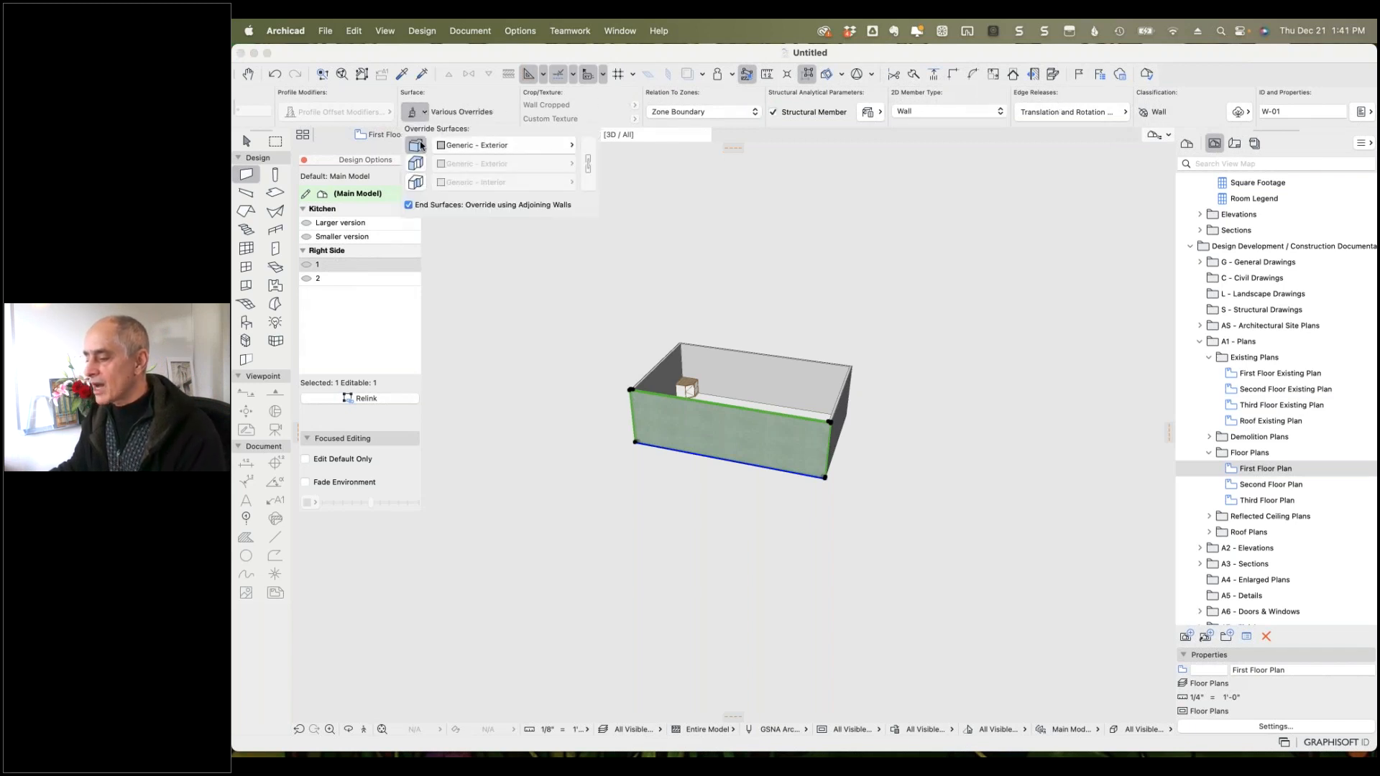
pyautogui.click(566, 143)
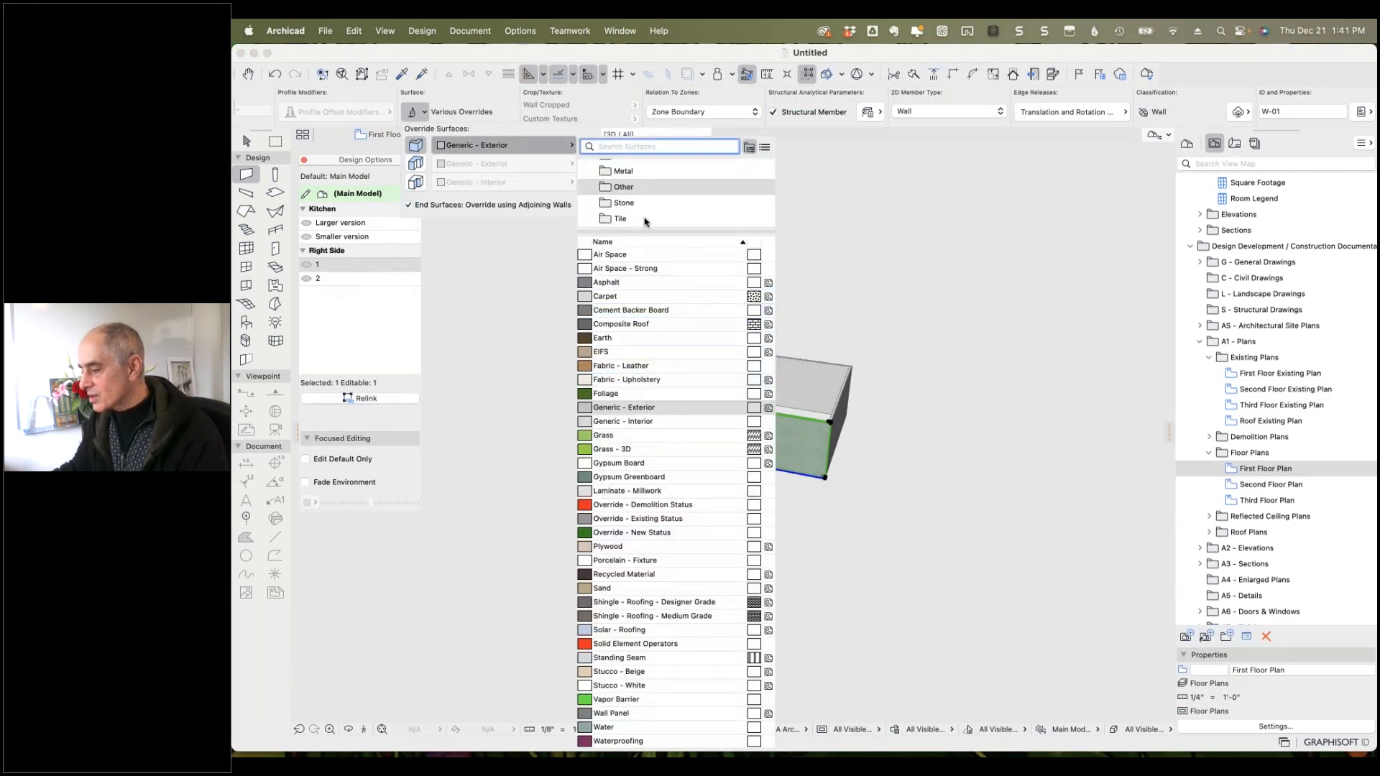
pyautogui.scroll(-2, 644, 220)
pyautogui.scroll(5, 644, 221)
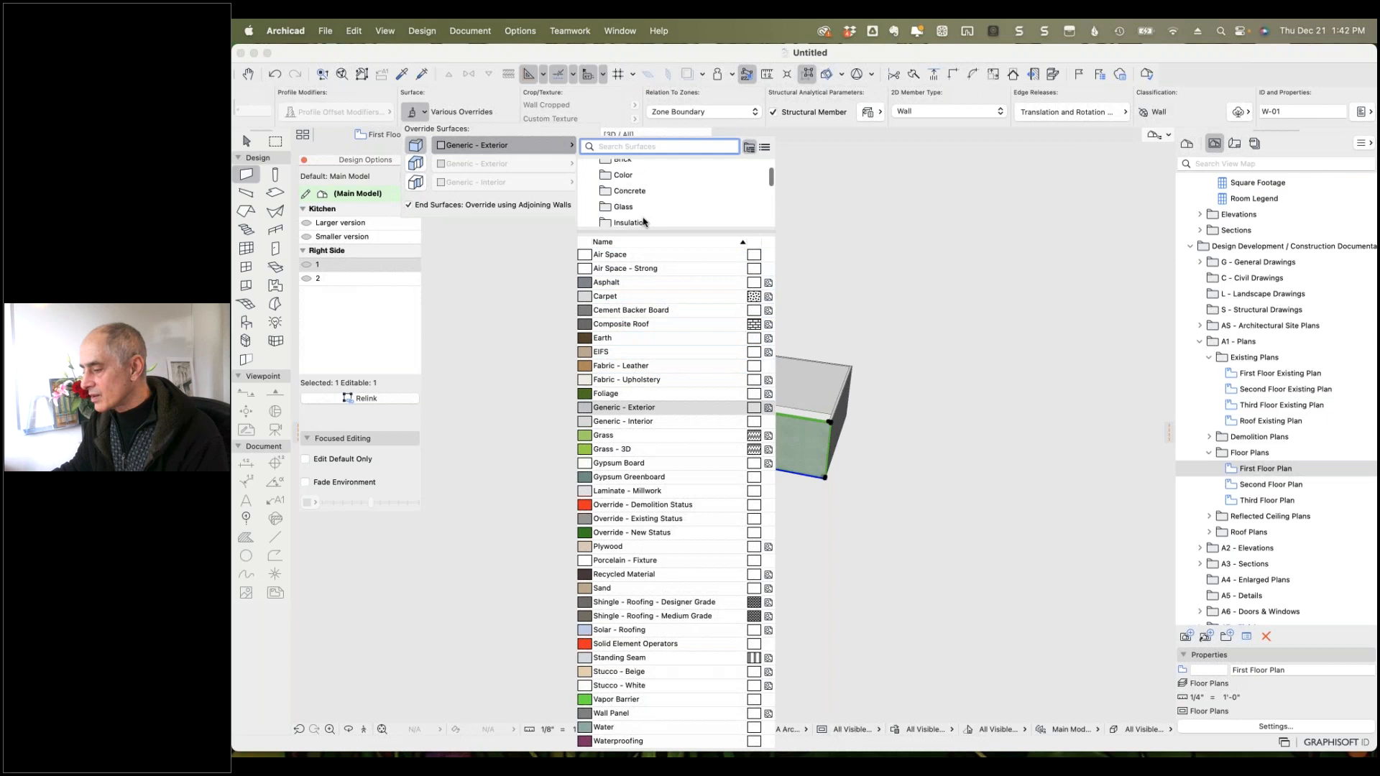
pyautogui.click(630, 197)
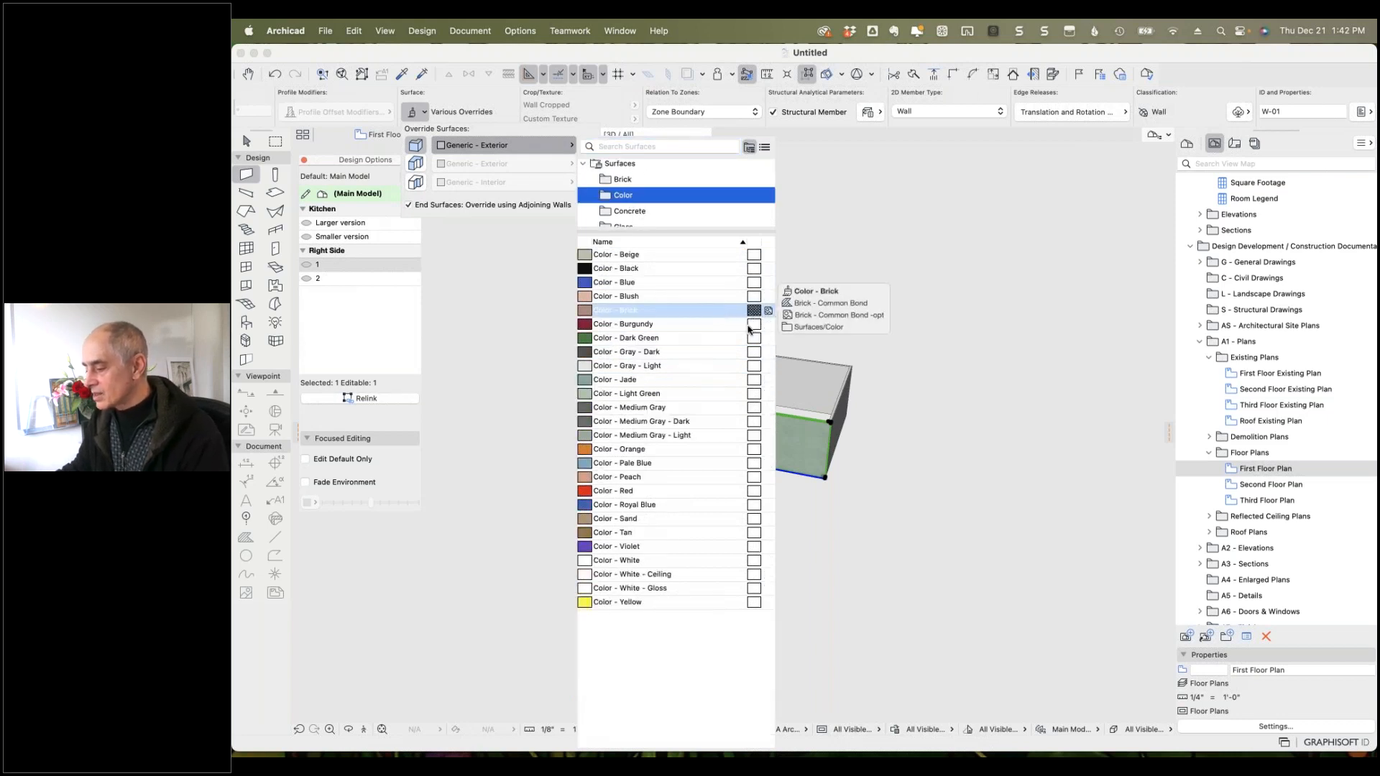
pyautogui.click(660, 477)
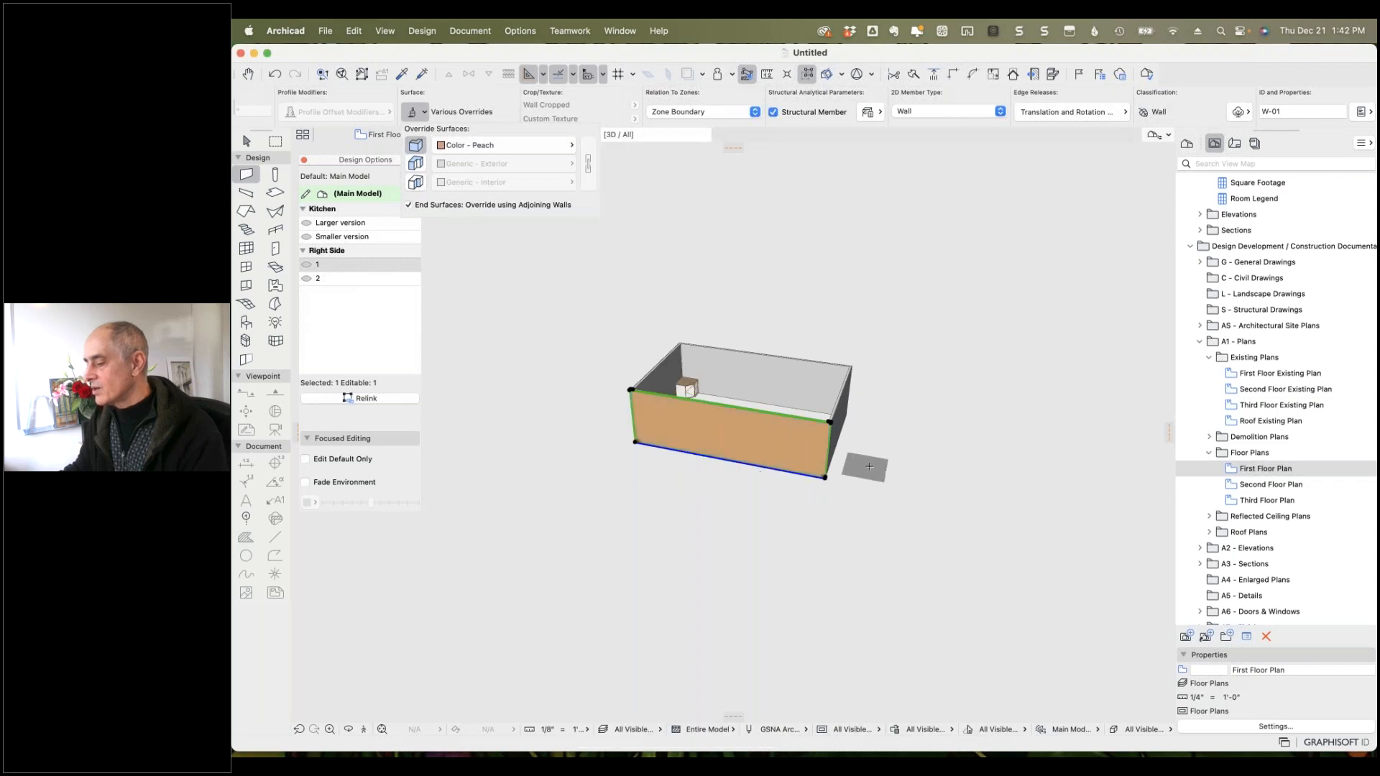
pyautogui.press('Escape')
pyautogui.press('Escape')
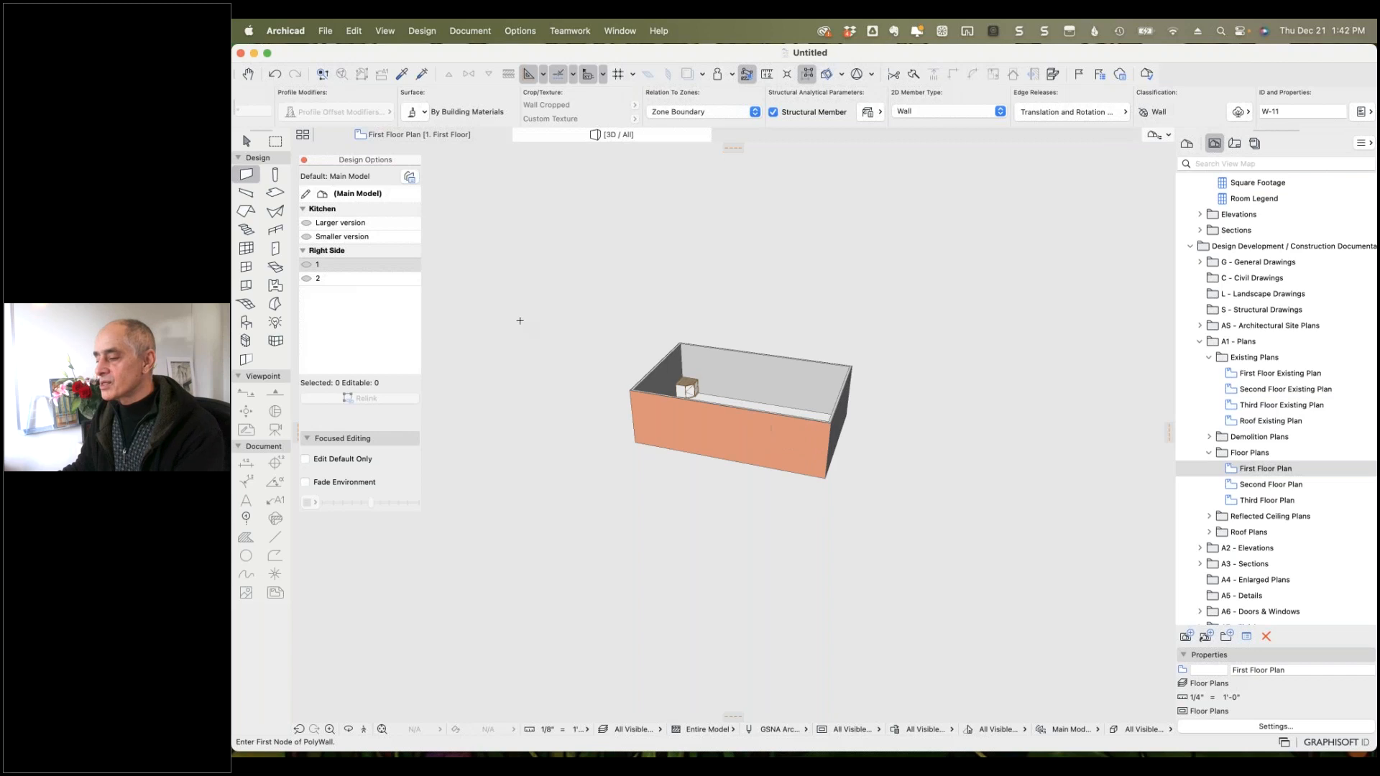
# Select the peach front wall and create a design option set named "Front Wall" in the Design Option Manager.
pyautogui.click(247, 141)
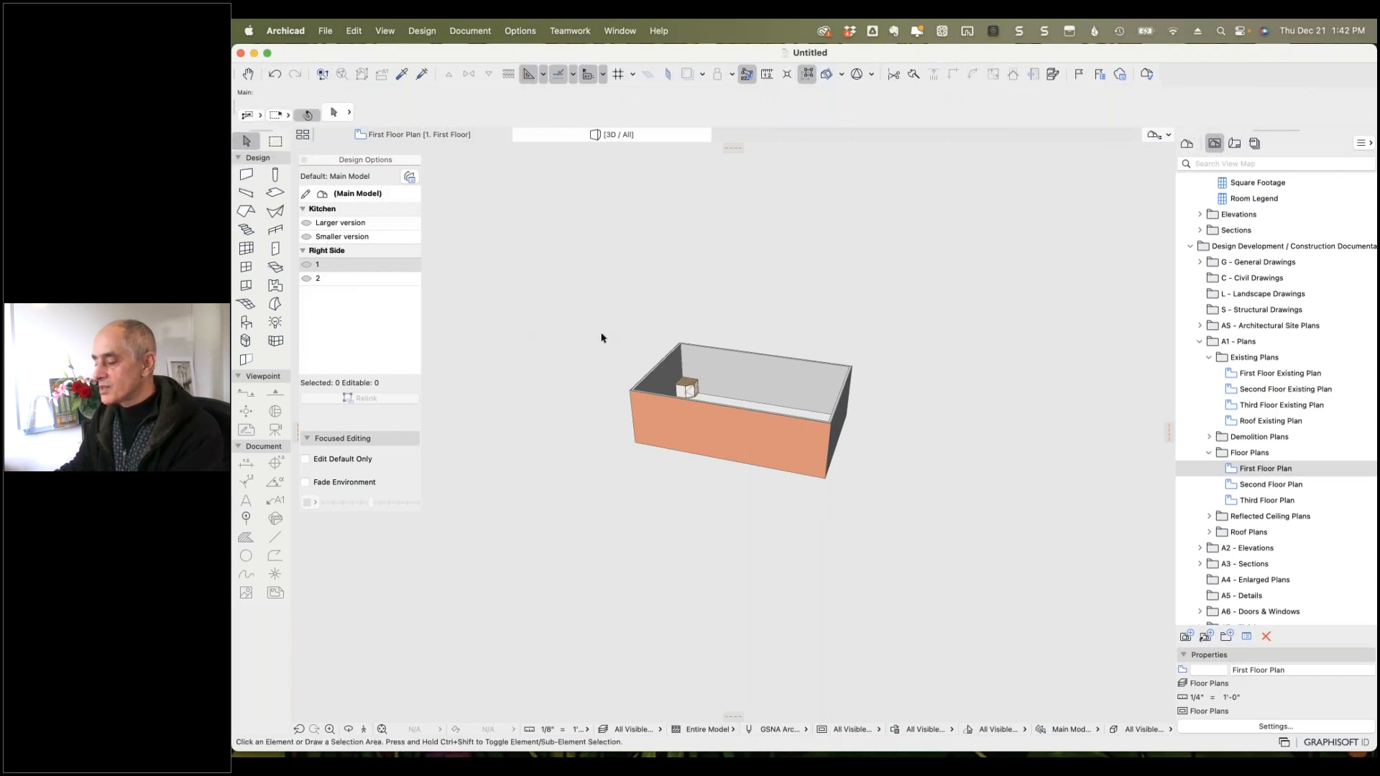
pyautogui.click(690, 415)
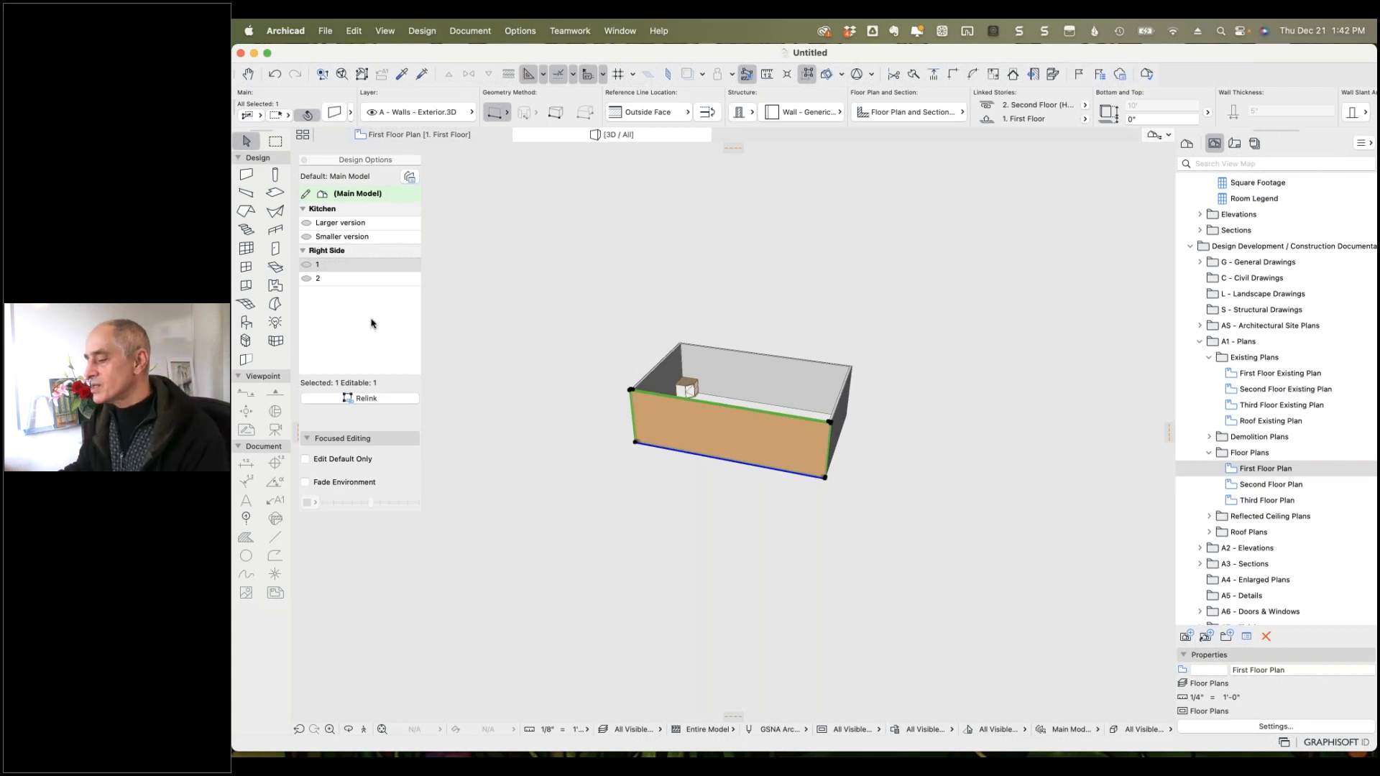
pyautogui.click(408, 178)
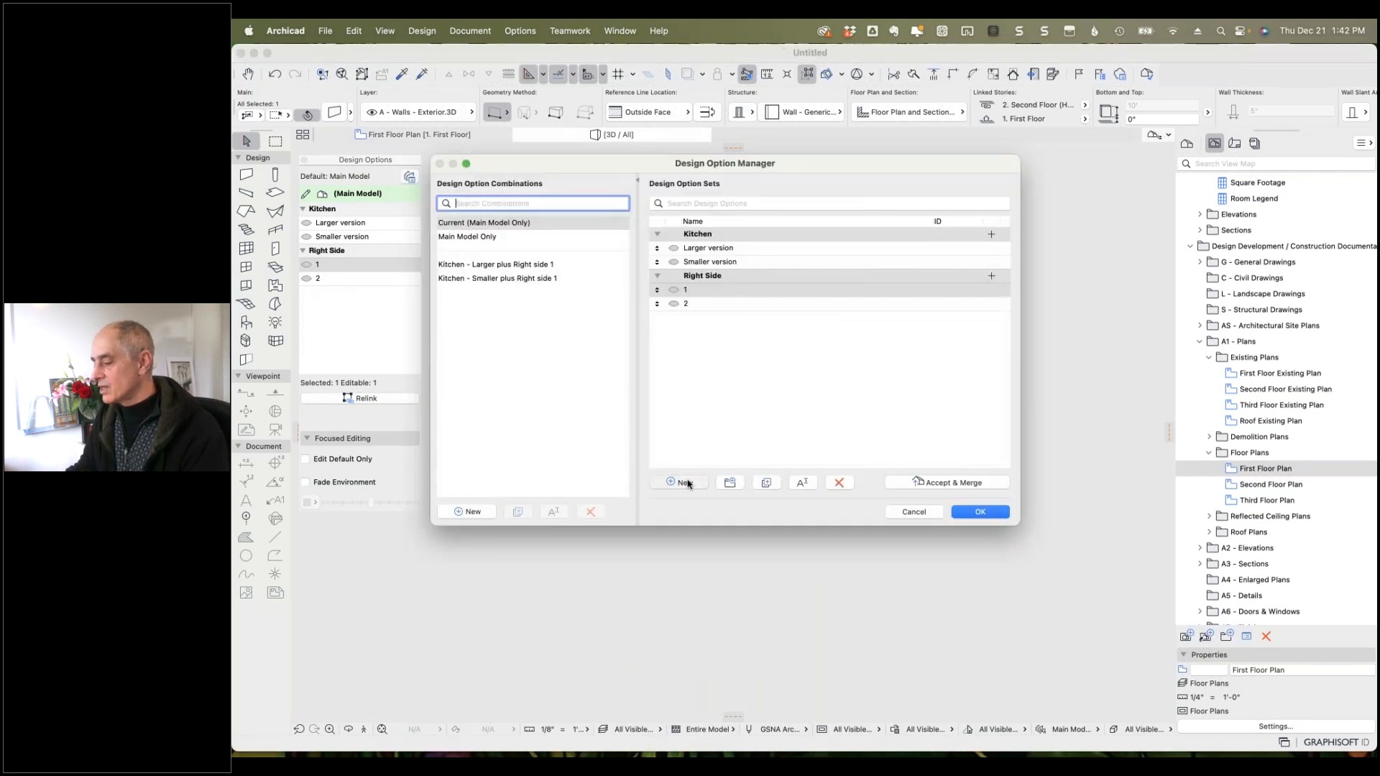
pyautogui.click(686, 482)
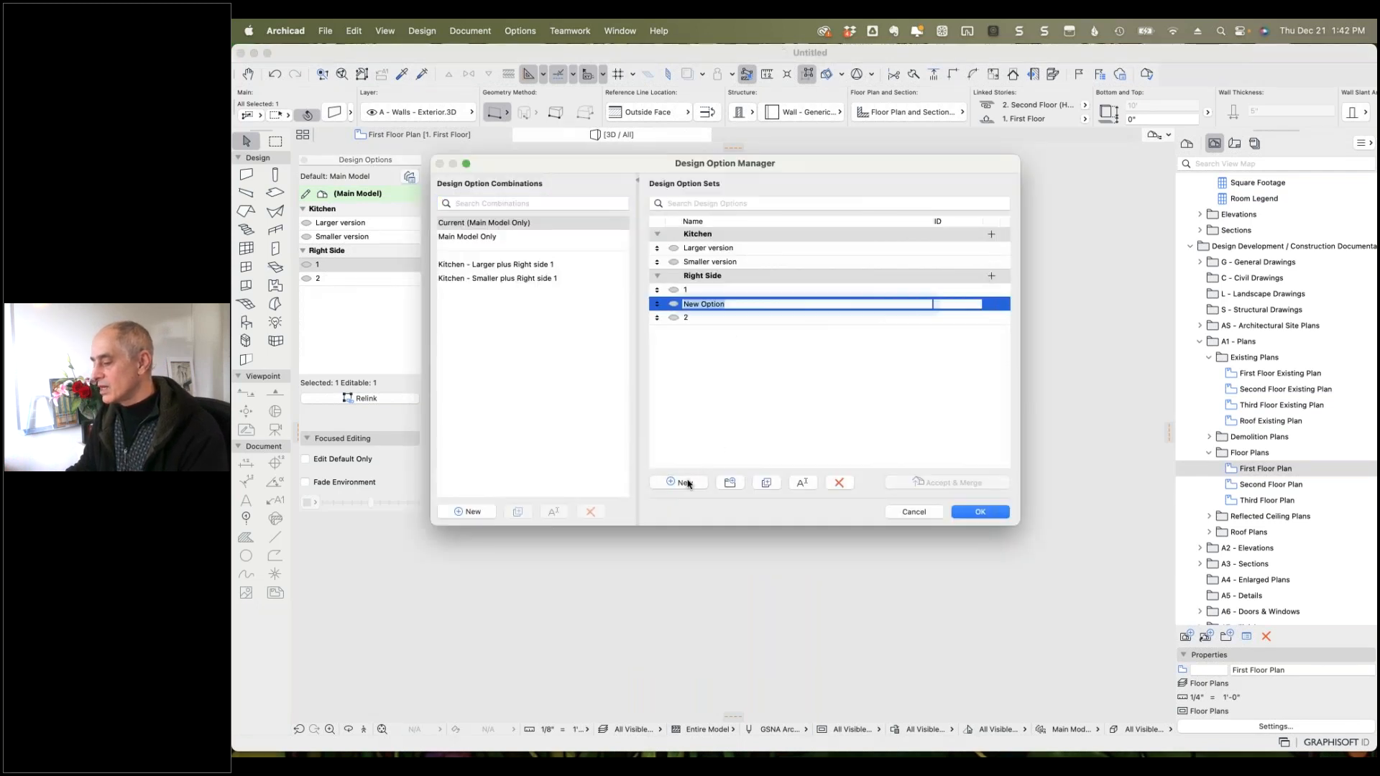
pyautogui.click(839, 483)
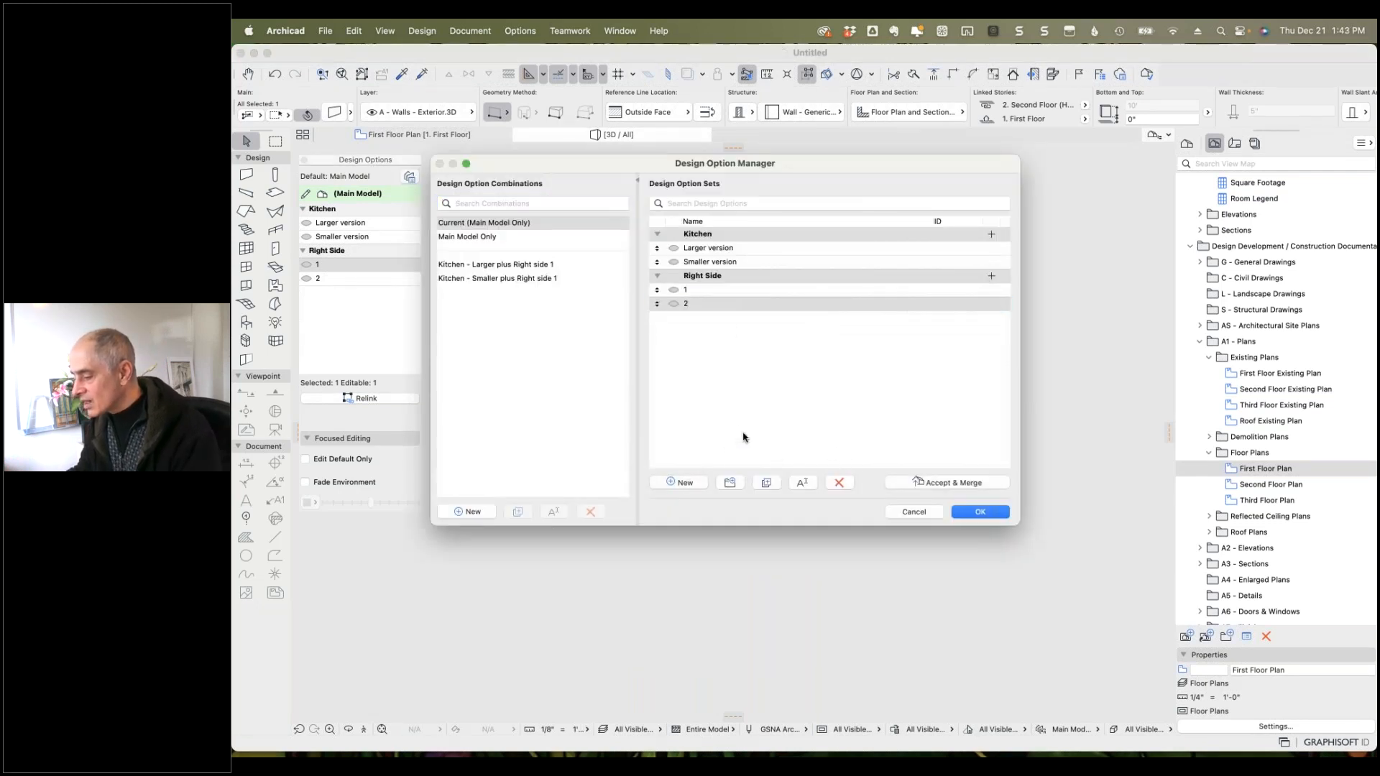
pyautogui.click(990, 277)
pyautogui.click(1028, 297)
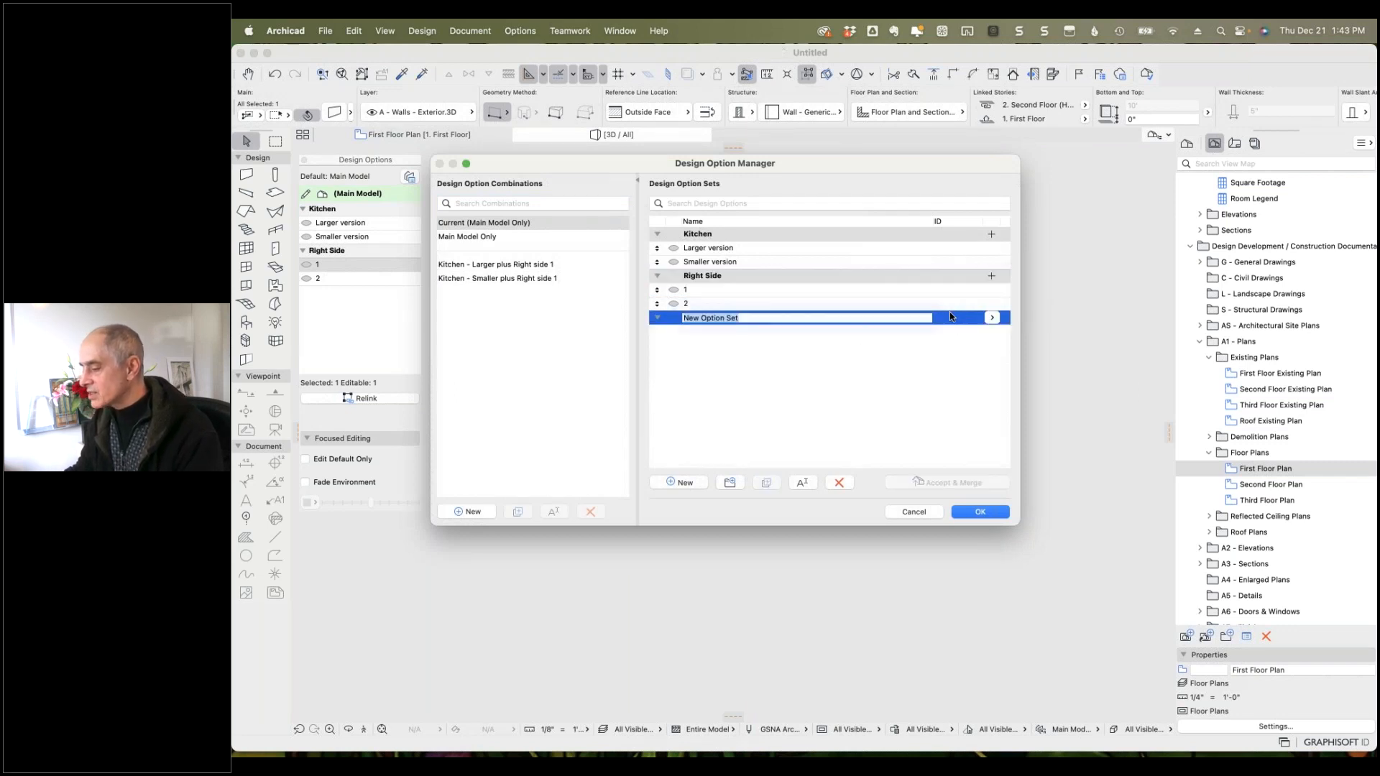
pyautogui.write('Front')
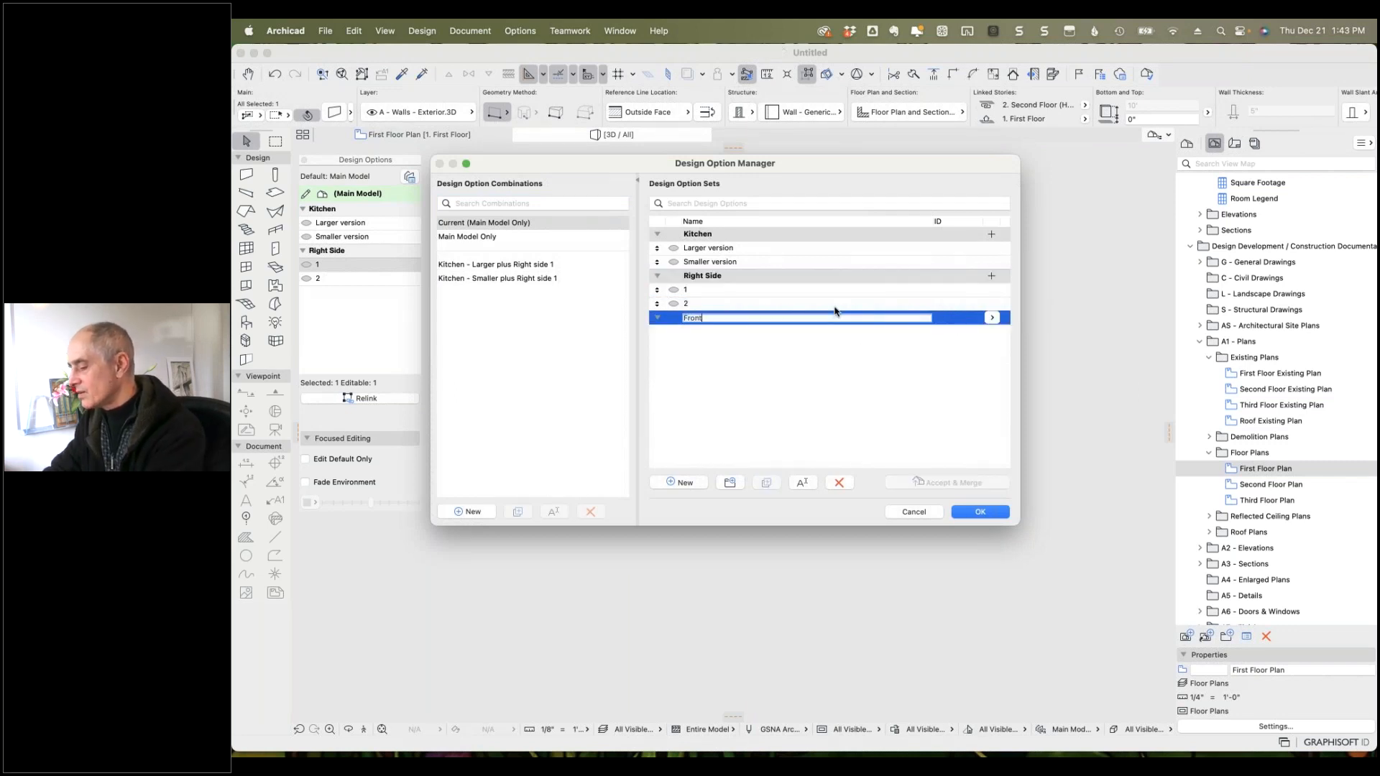
pyautogui.write(' Wall')
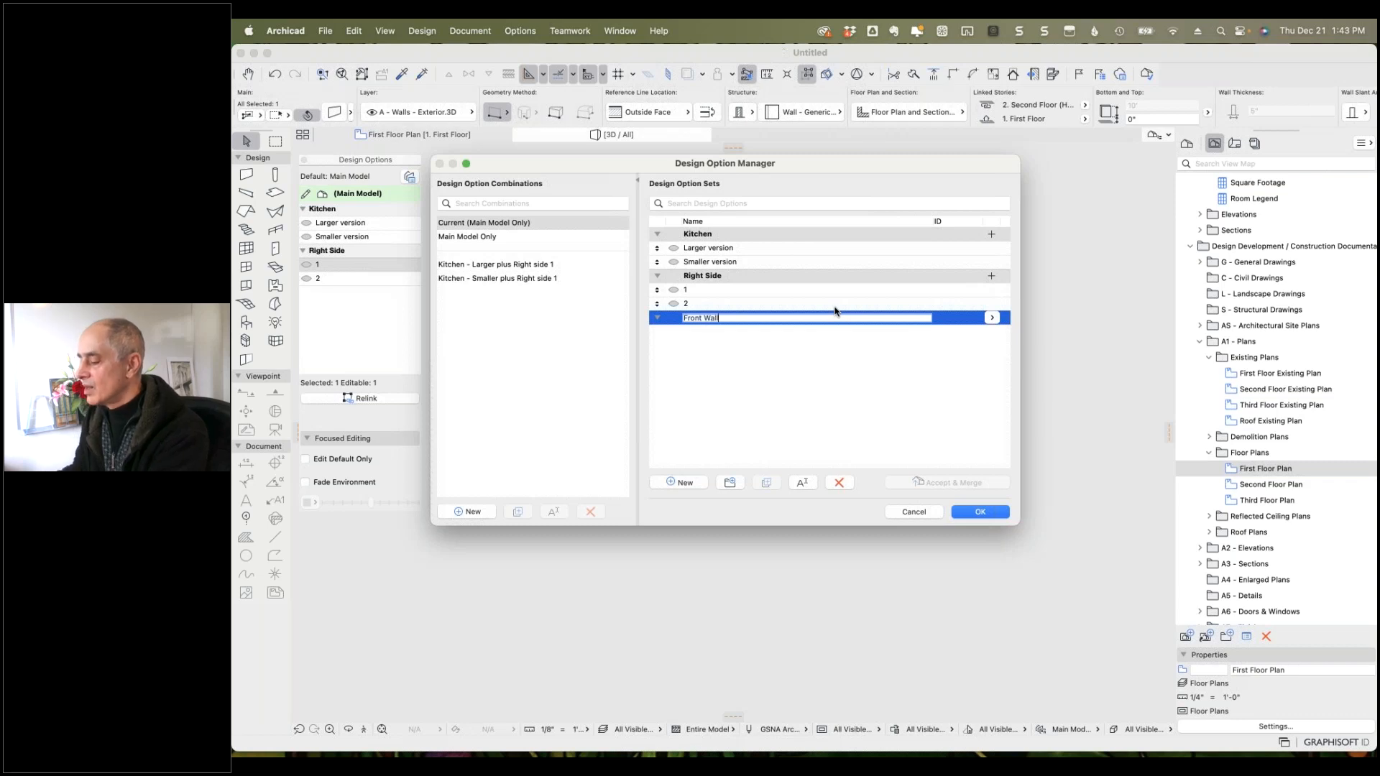
pyautogui.press('Return')
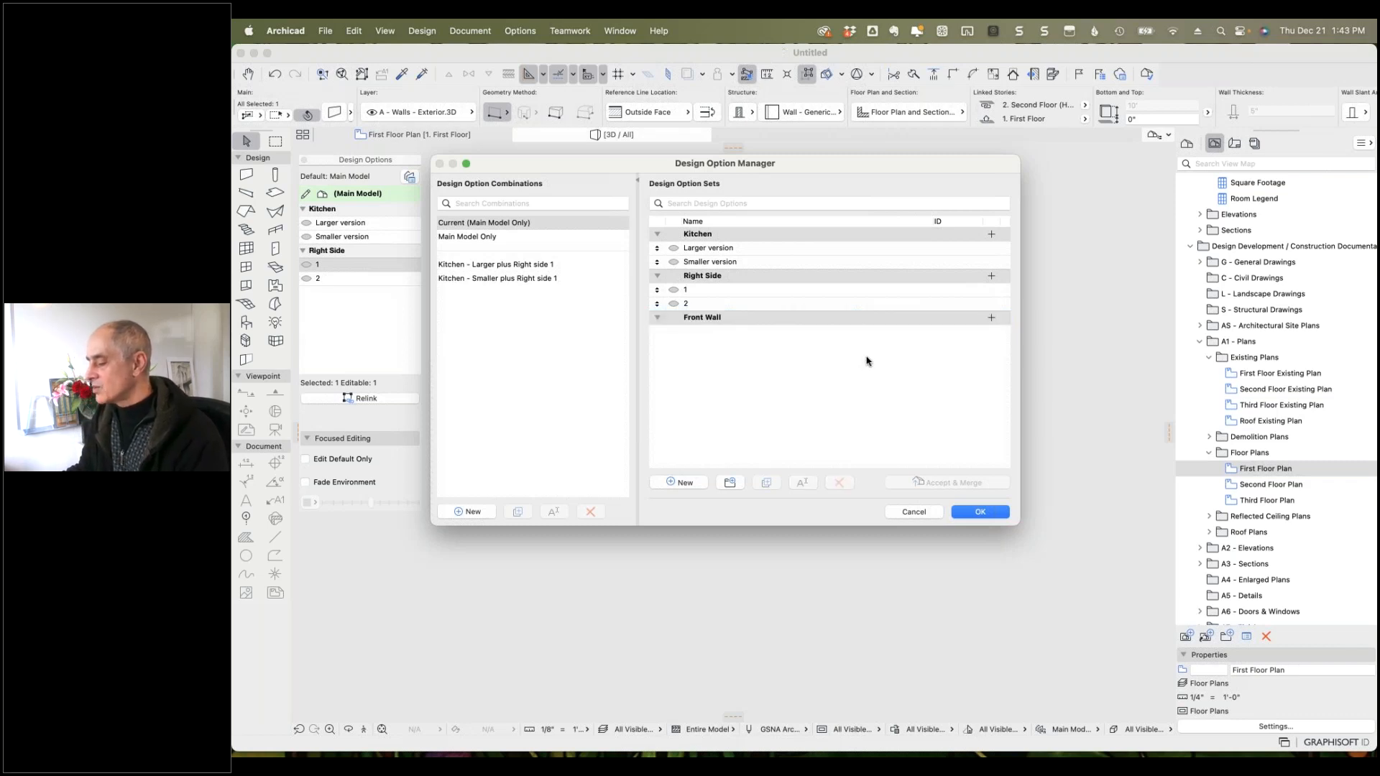
# Add two options named "Peach" and "Blue" to the Front Wall set and accept the changes.
pyautogui.click(681, 482)
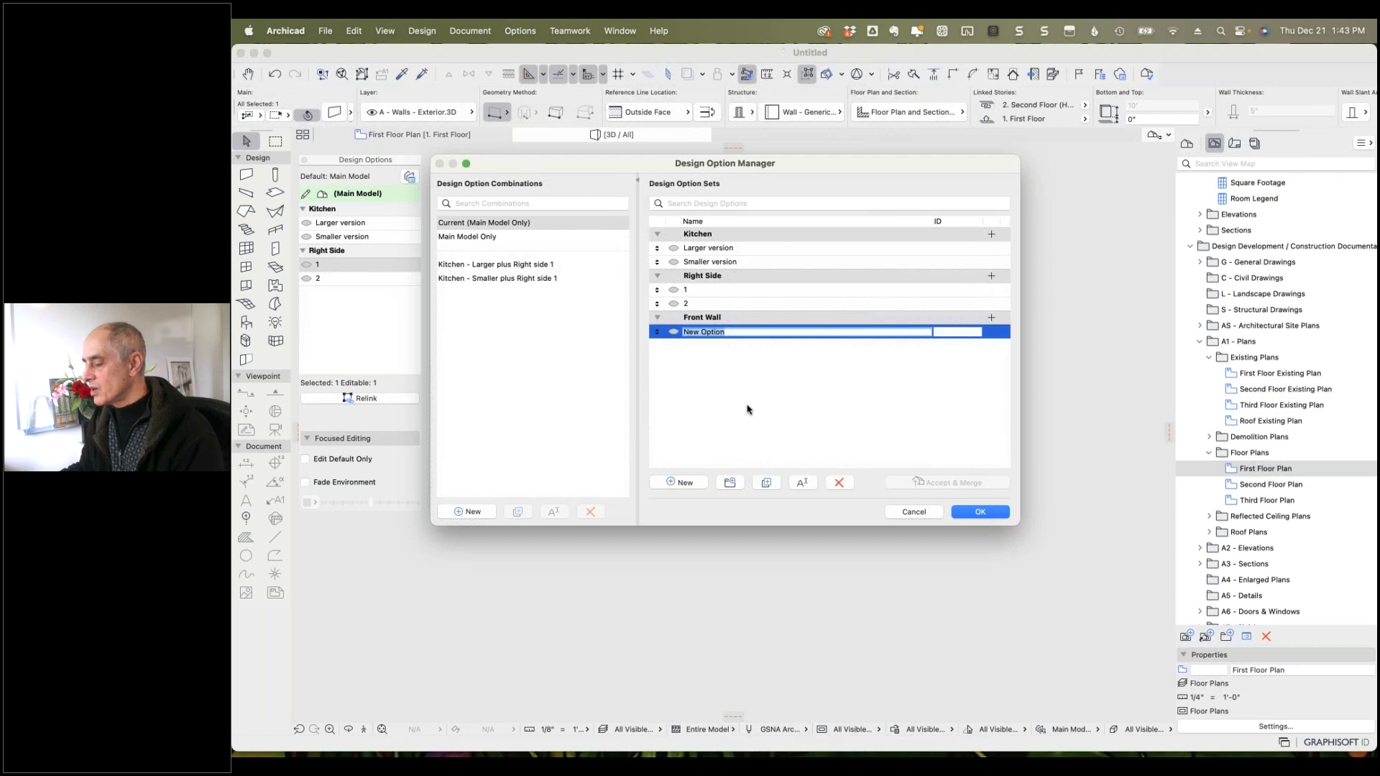
pyautogui.write('Peach')
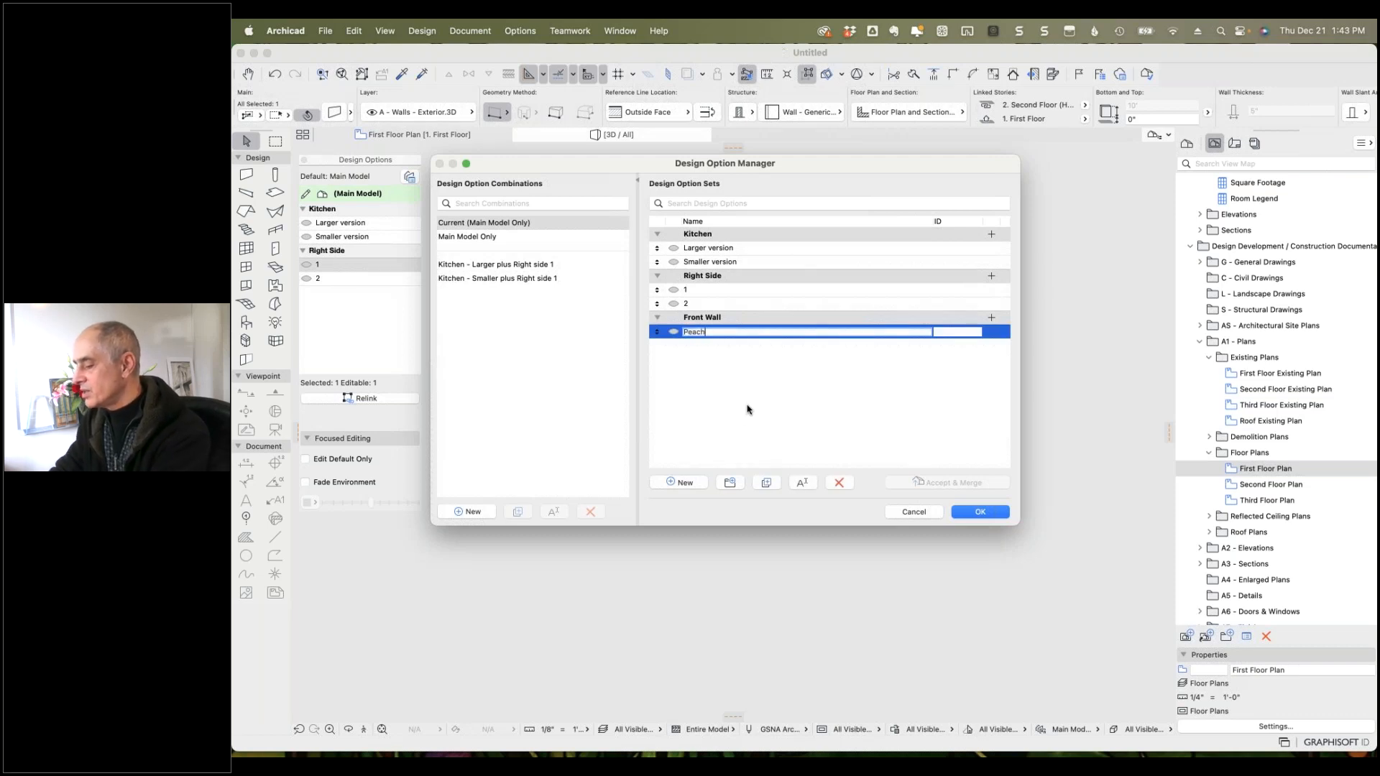
pyautogui.click(681, 482)
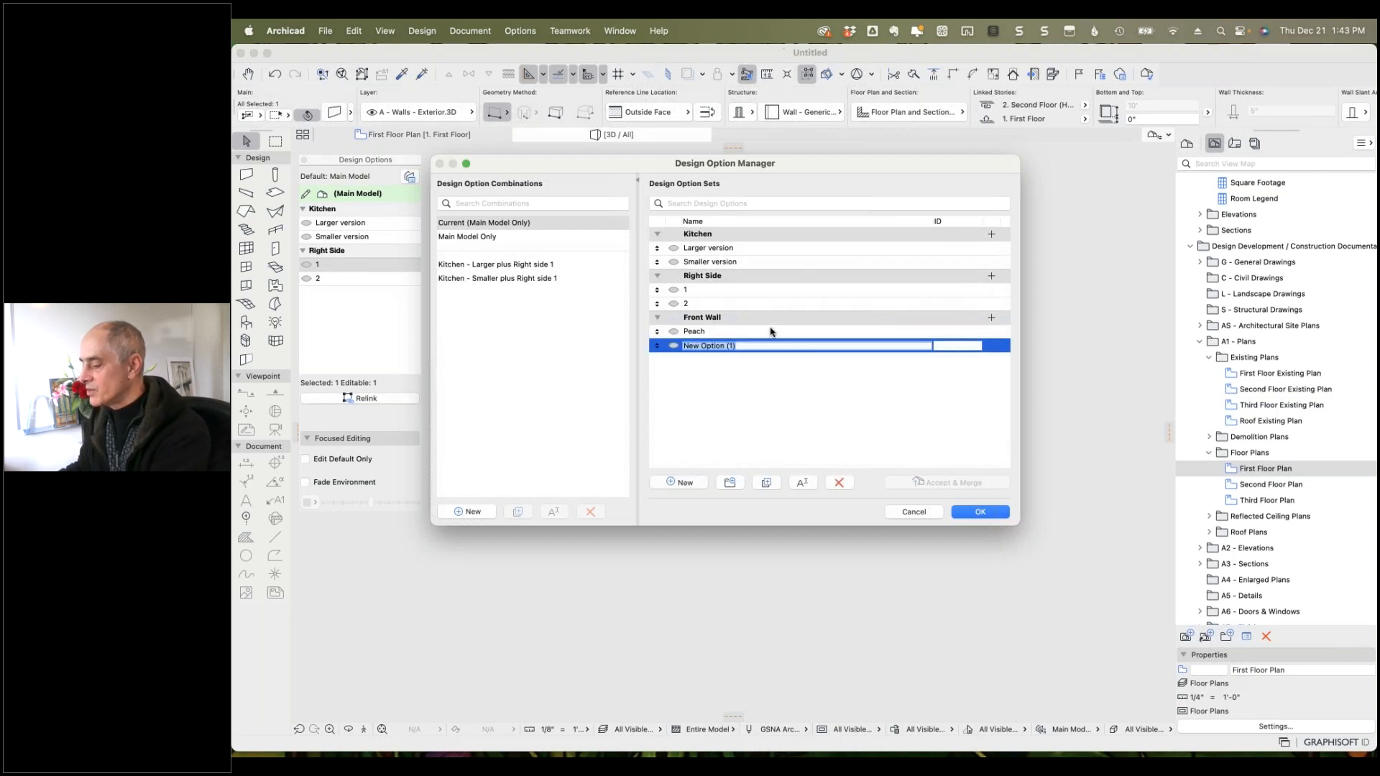
pyautogui.write('Blue')
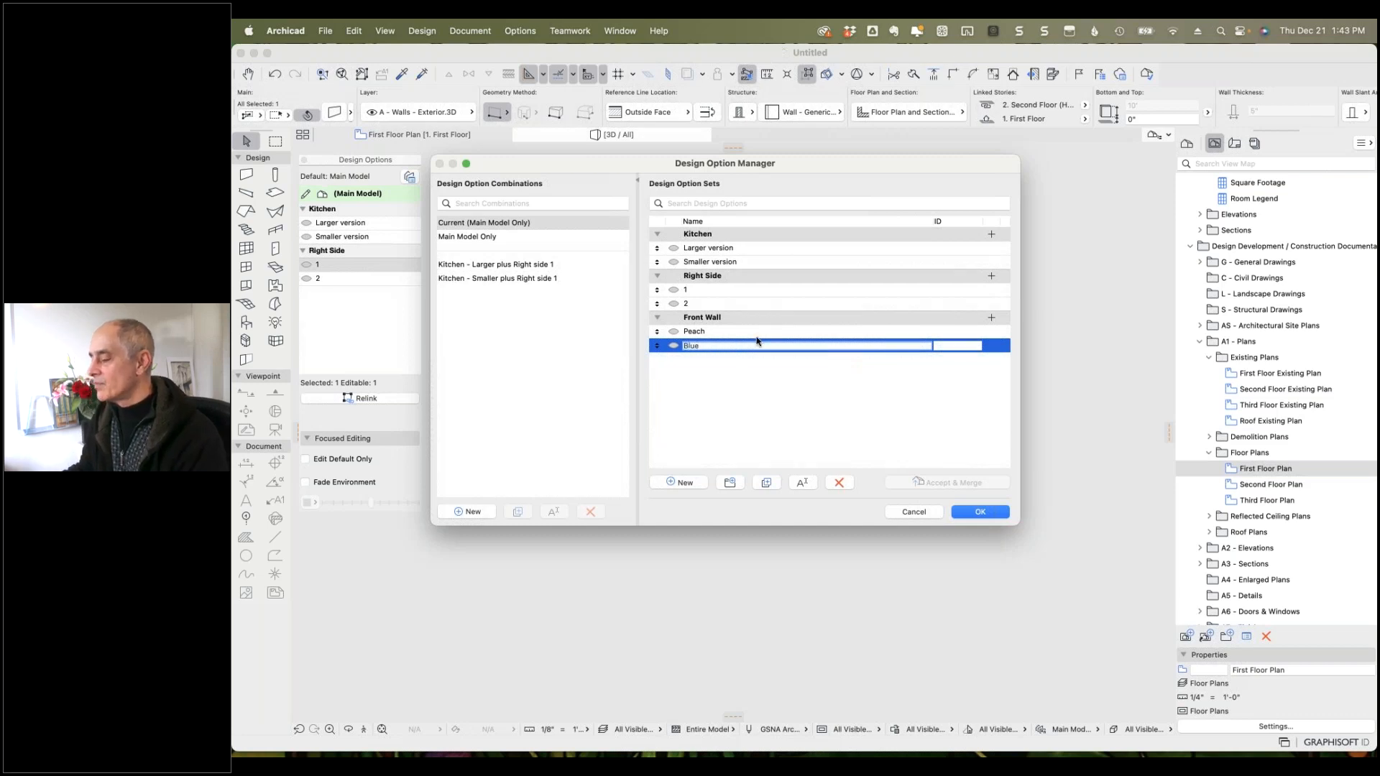
pyautogui.click(827, 408)
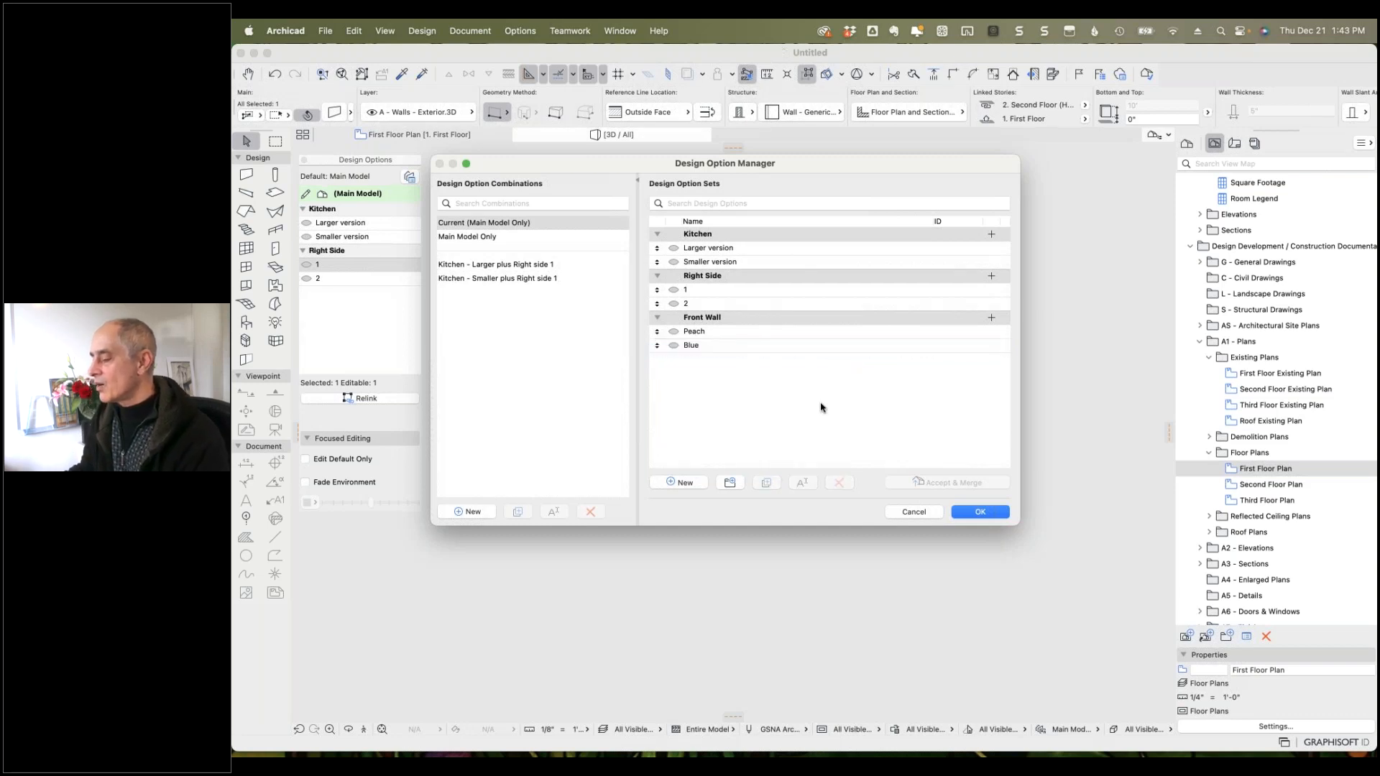
pyautogui.click(975, 512)
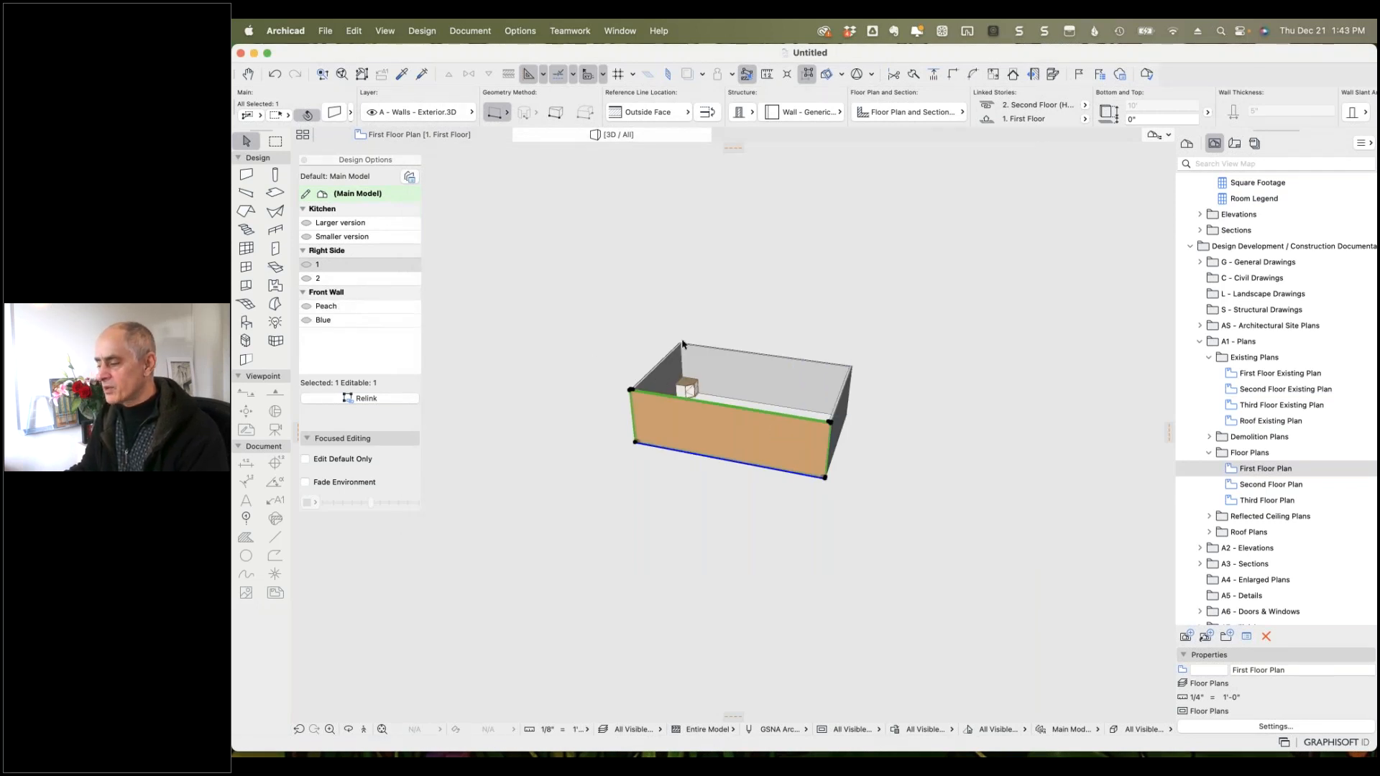
# Relink the selected front wall to the Peach design option, accepting its move to an inactive option.
pyautogui.click(327, 307)
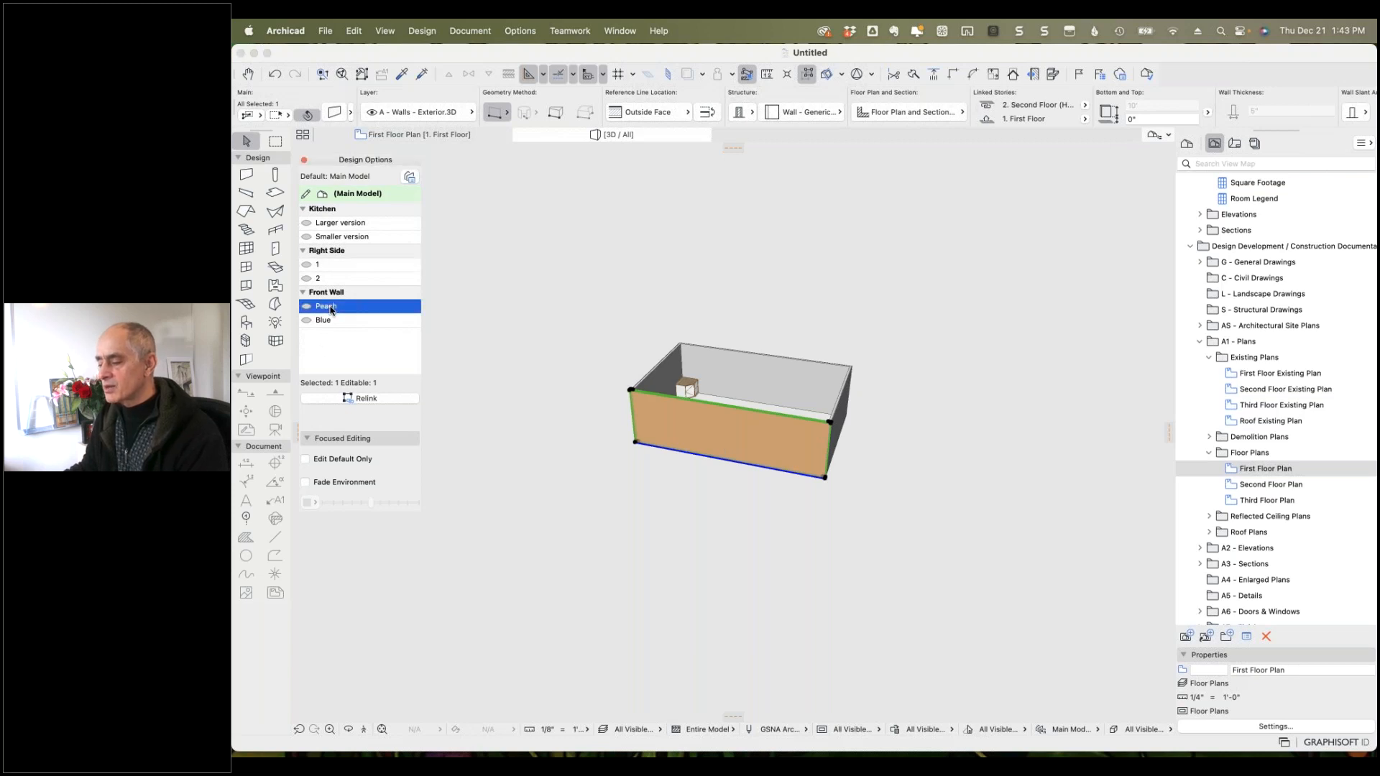
pyautogui.click(368, 399)
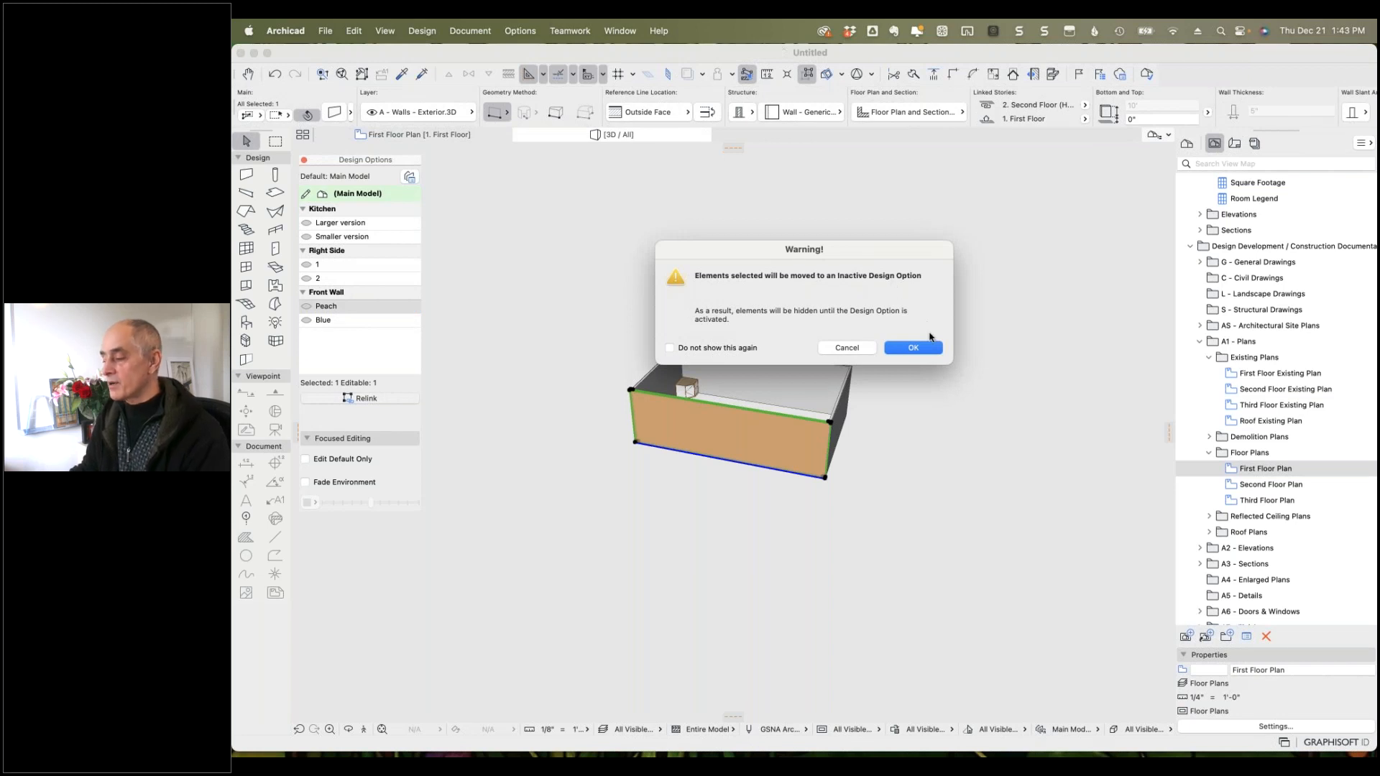
pyautogui.click(913, 348)
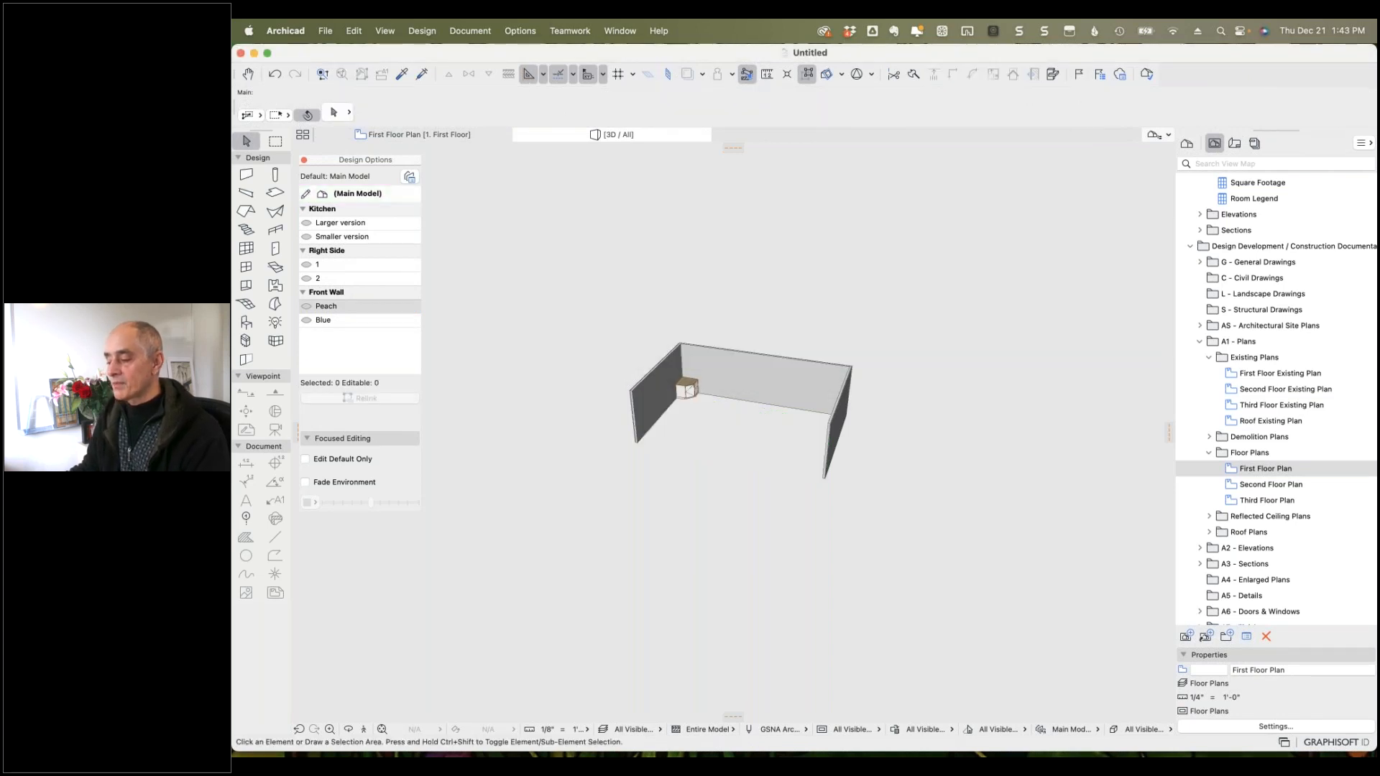
# Compare the Peach and Blue options of the Front Wall set in 3D, leaving Peach active.
pyautogui.click(308, 308)
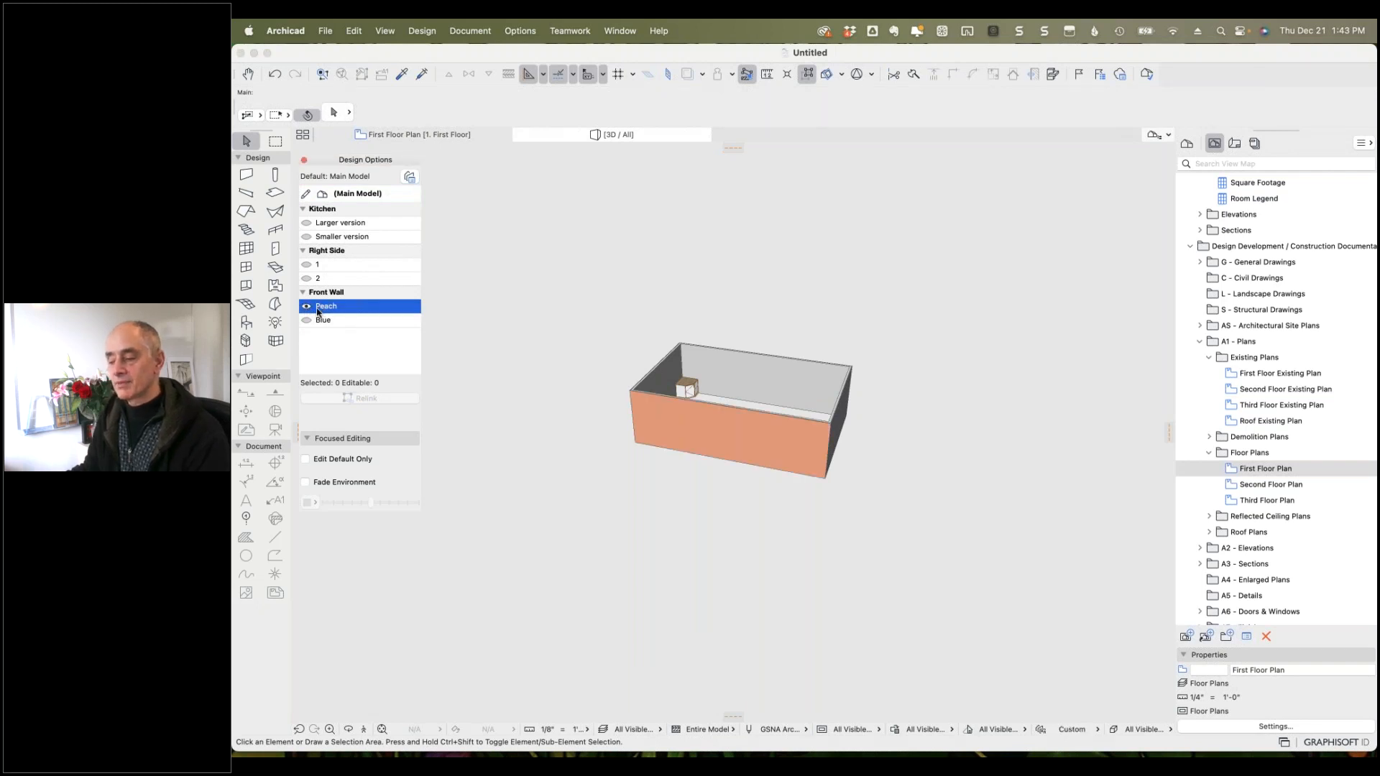
pyautogui.click(306, 321)
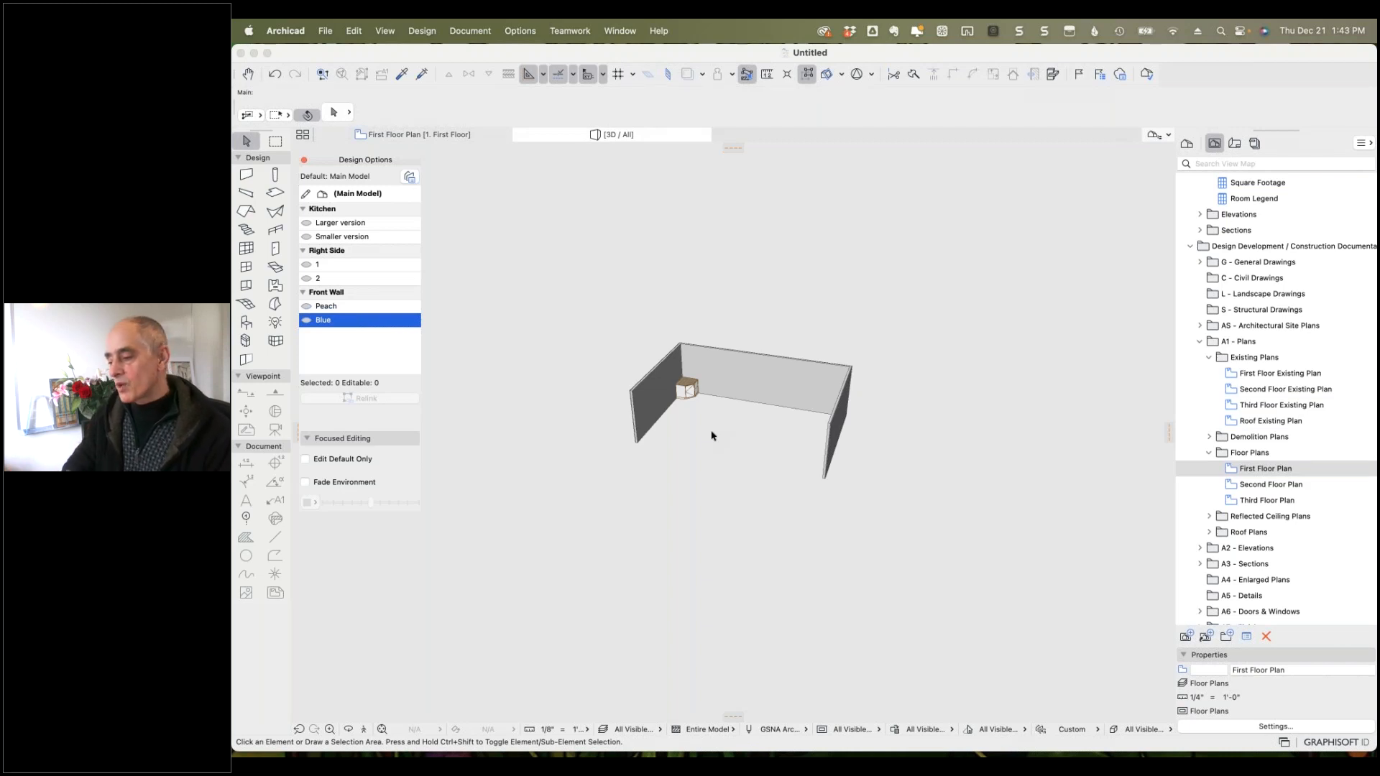
pyautogui.click(310, 309)
pyautogui.click(307, 306)
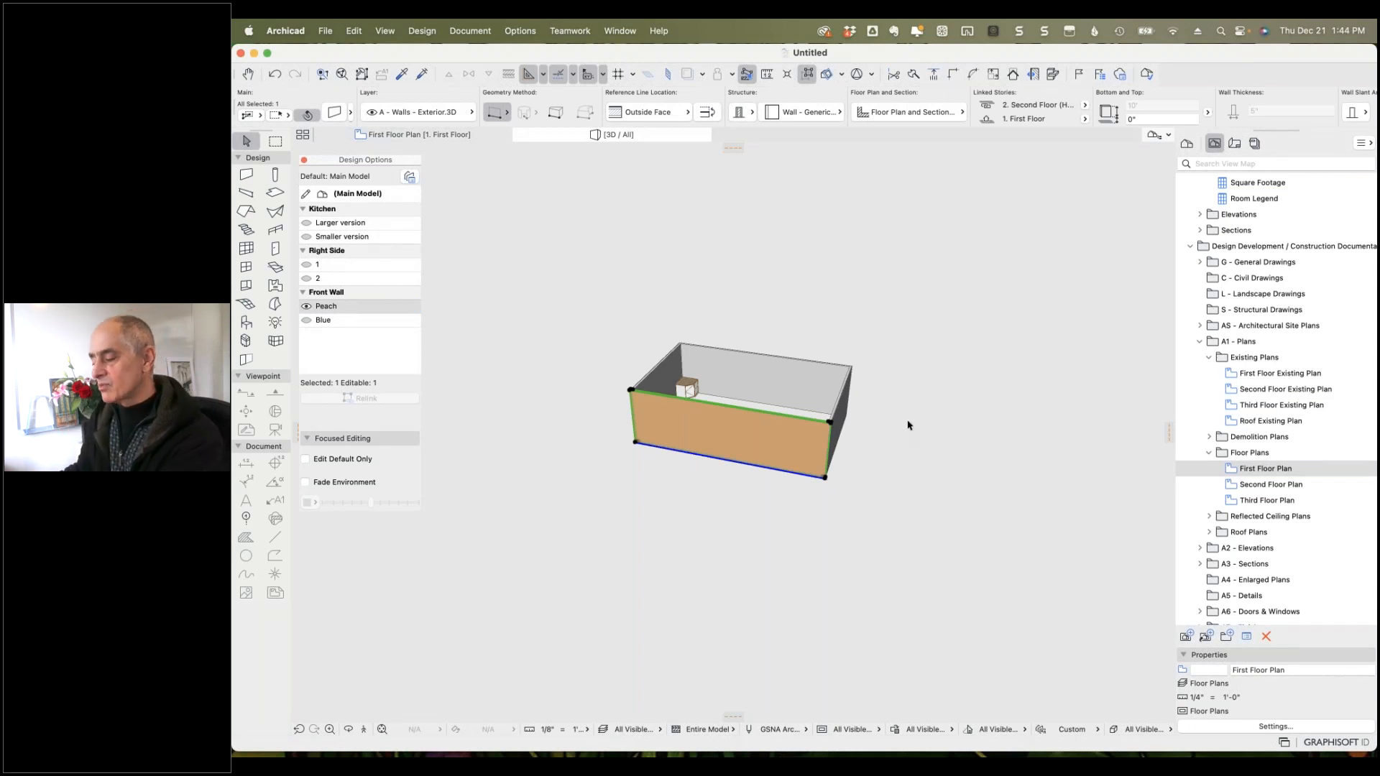
# Place a copy of the peach front wall about 4'-9" along its own direction.
pyautogui.click(825, 478)
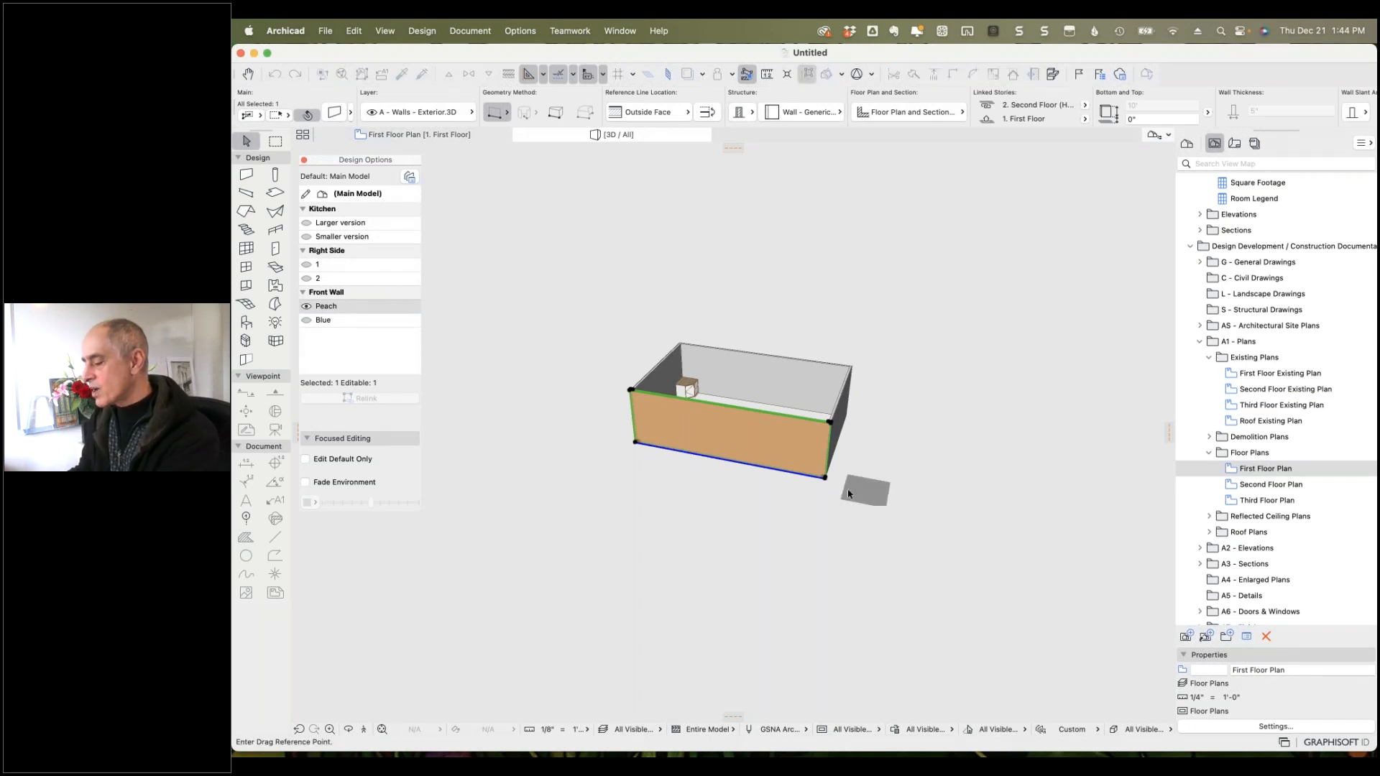
pyautogui.click(826, 479)
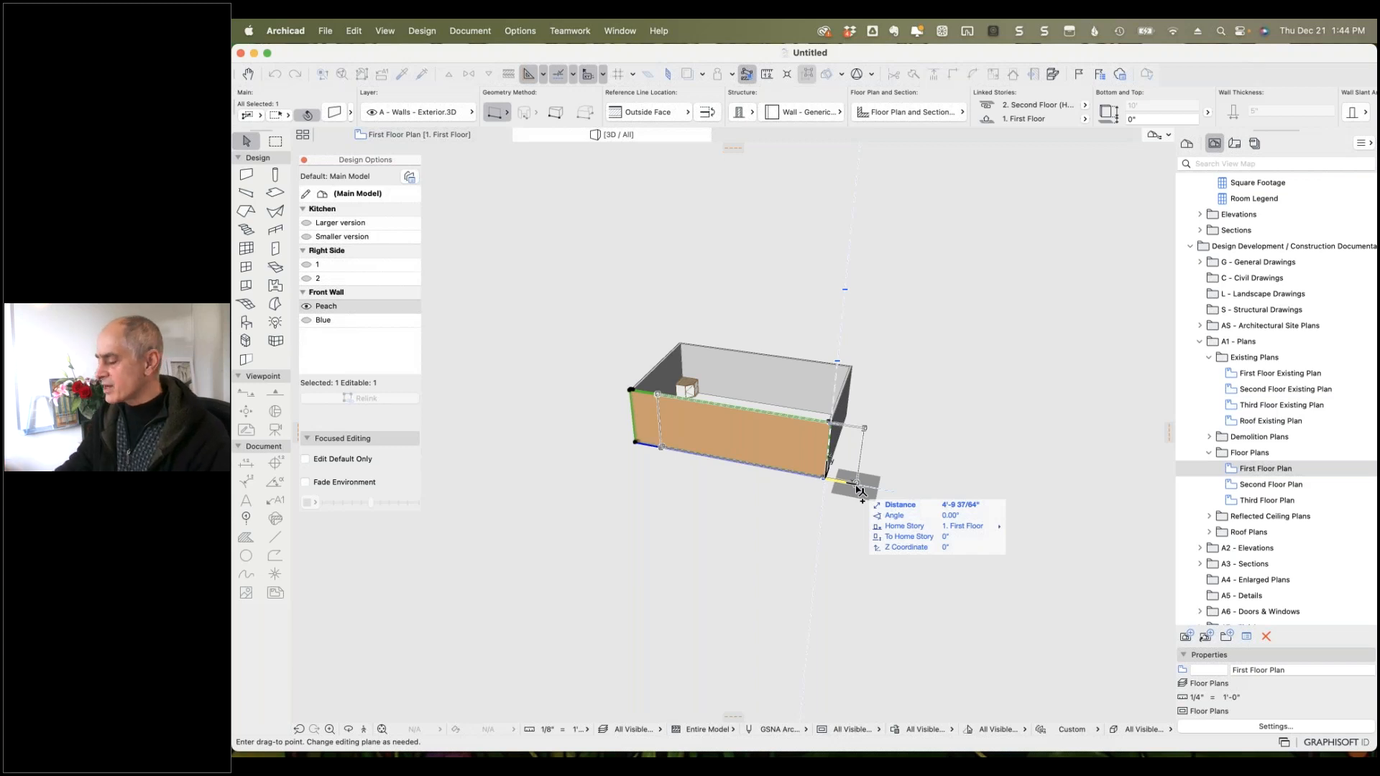
pyautogui.click(857, 489)
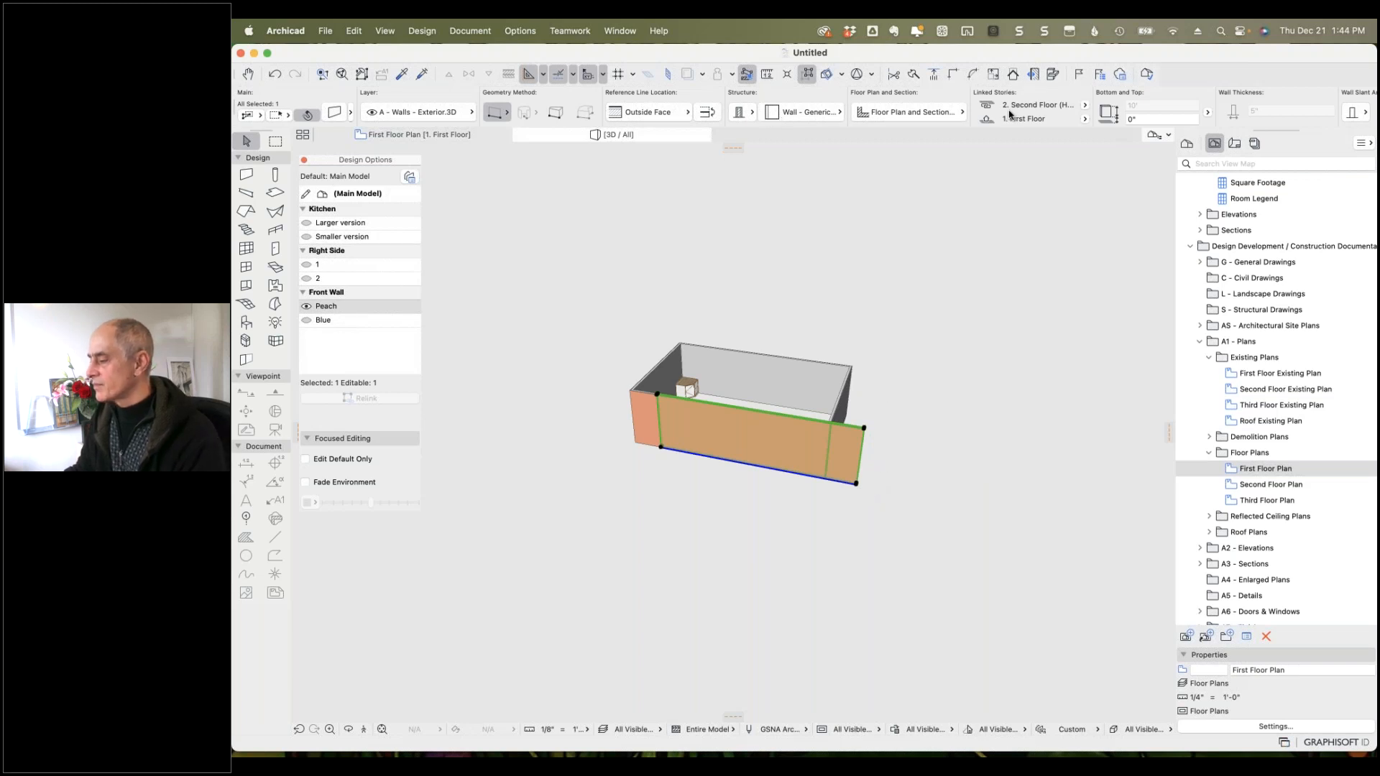
# Override the copied front wall's surface with Color - Royal Blue.
pyautogui.hscroll(5, 770, 114)
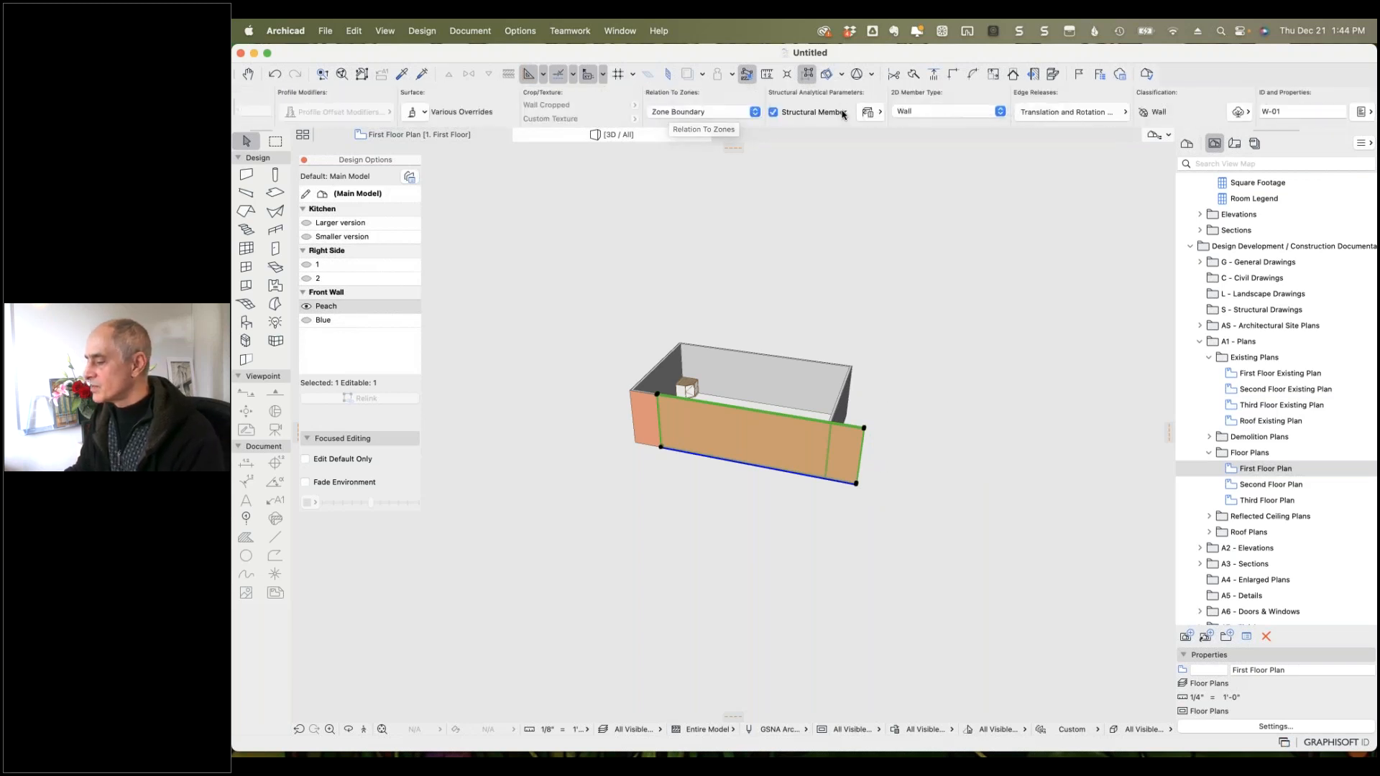
pyautogui.click(414, 112)
pyautogui.click(480, 146)
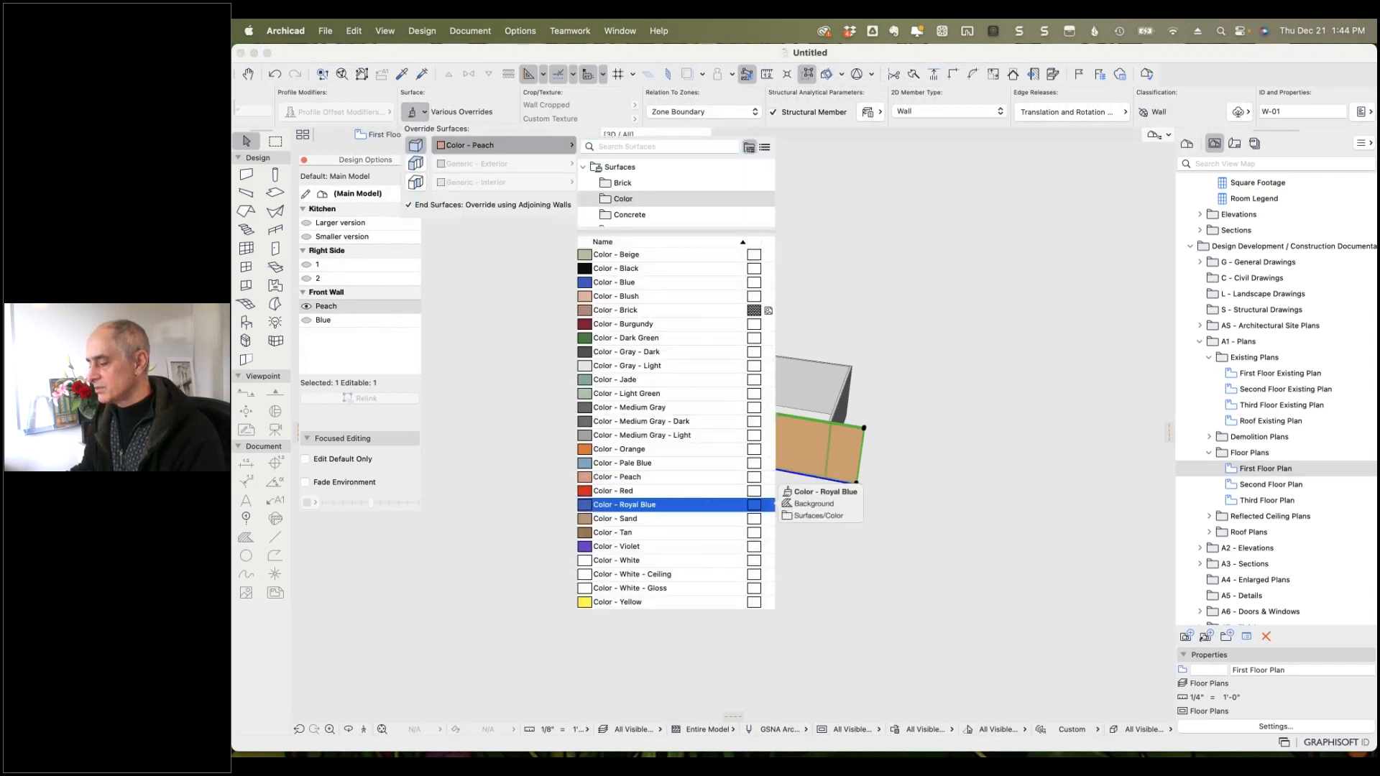
pyautogui.click(627, 504)
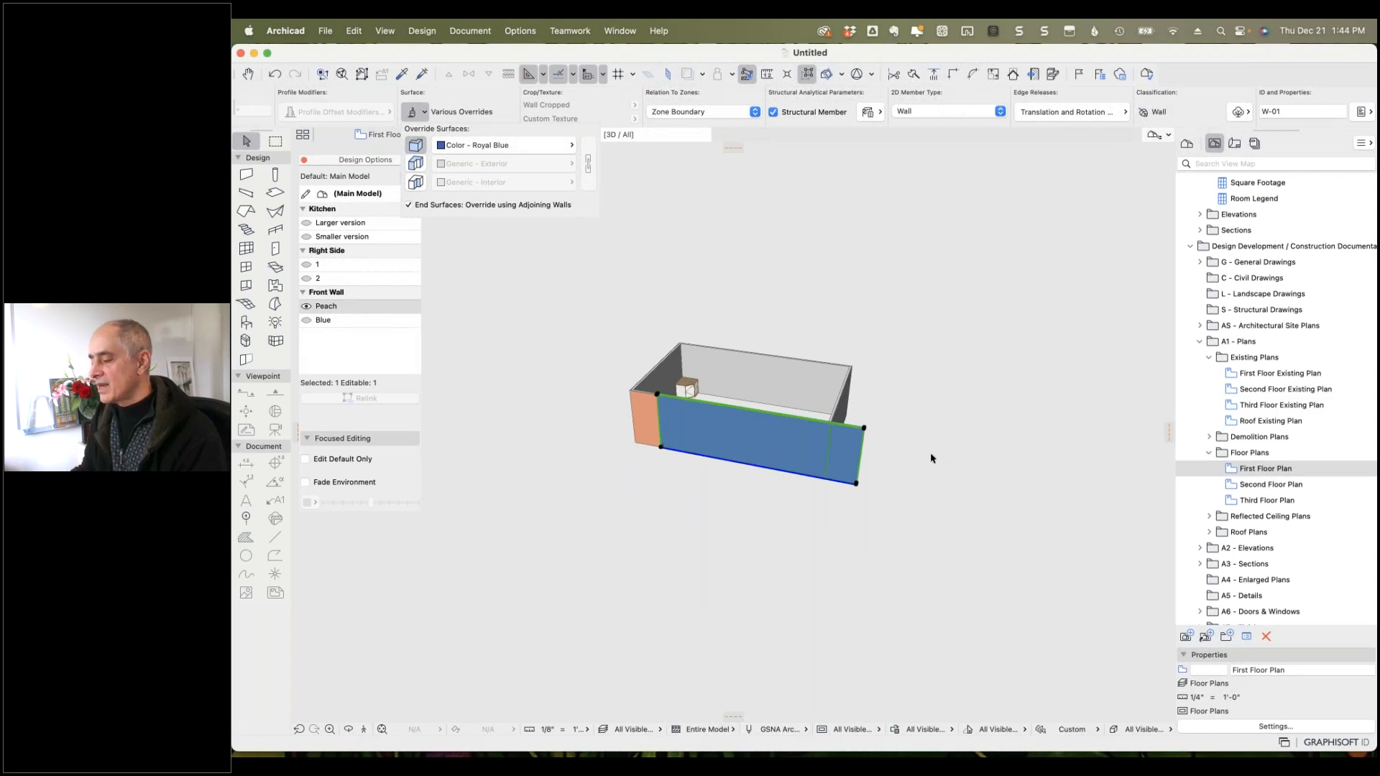
# Relink the royal blue wall to the Blue option of the Front Wall set, accepting its move to an inactive option.
pyautogui.click(337, 321)
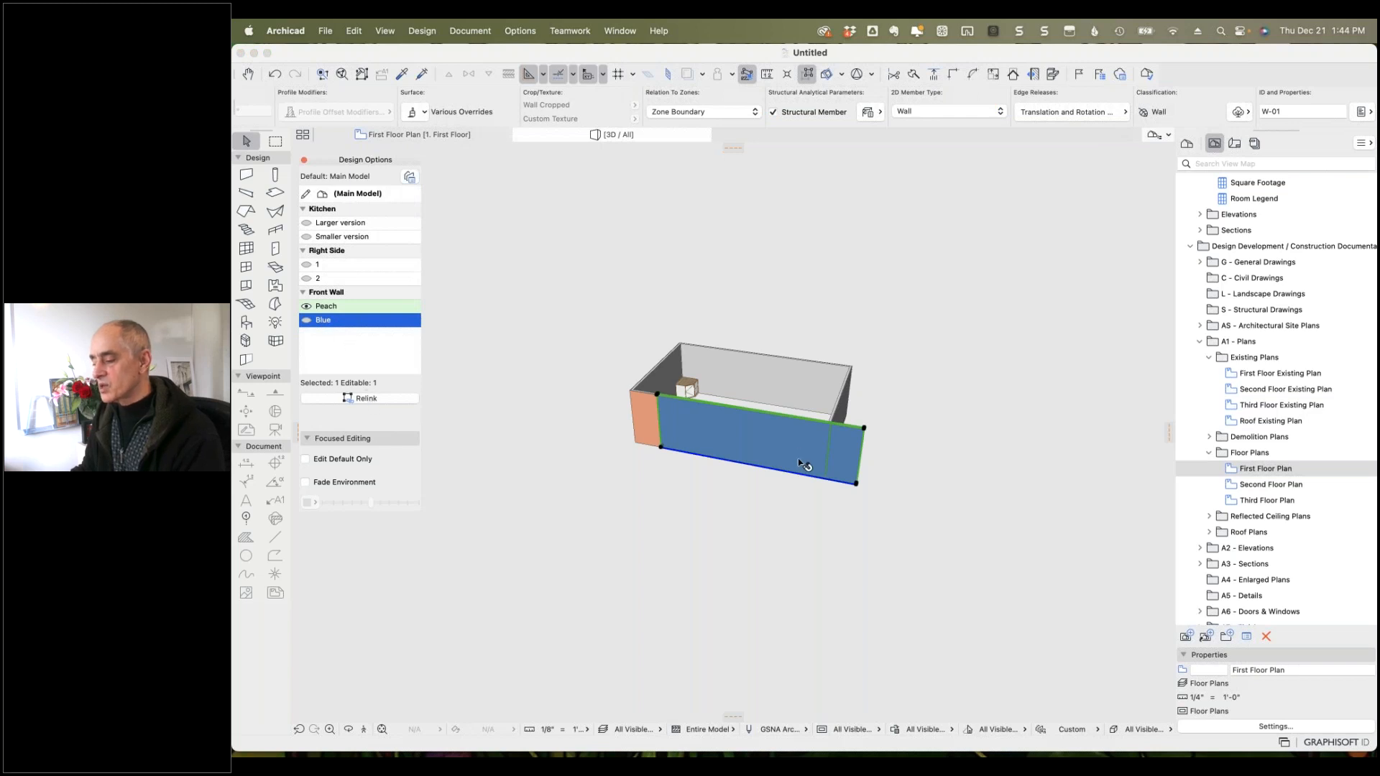
pyautogui.click(374, 400)
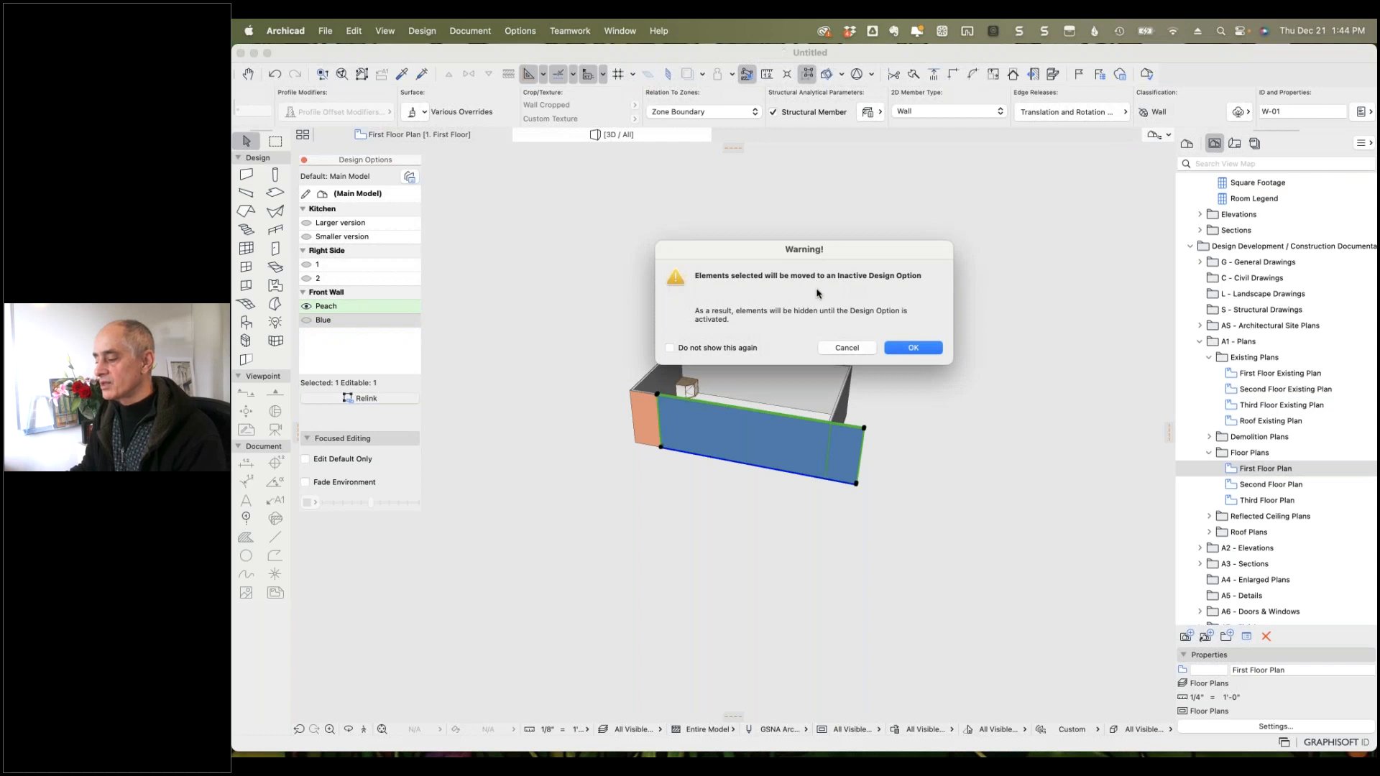
pyautogui.click(910, 349)
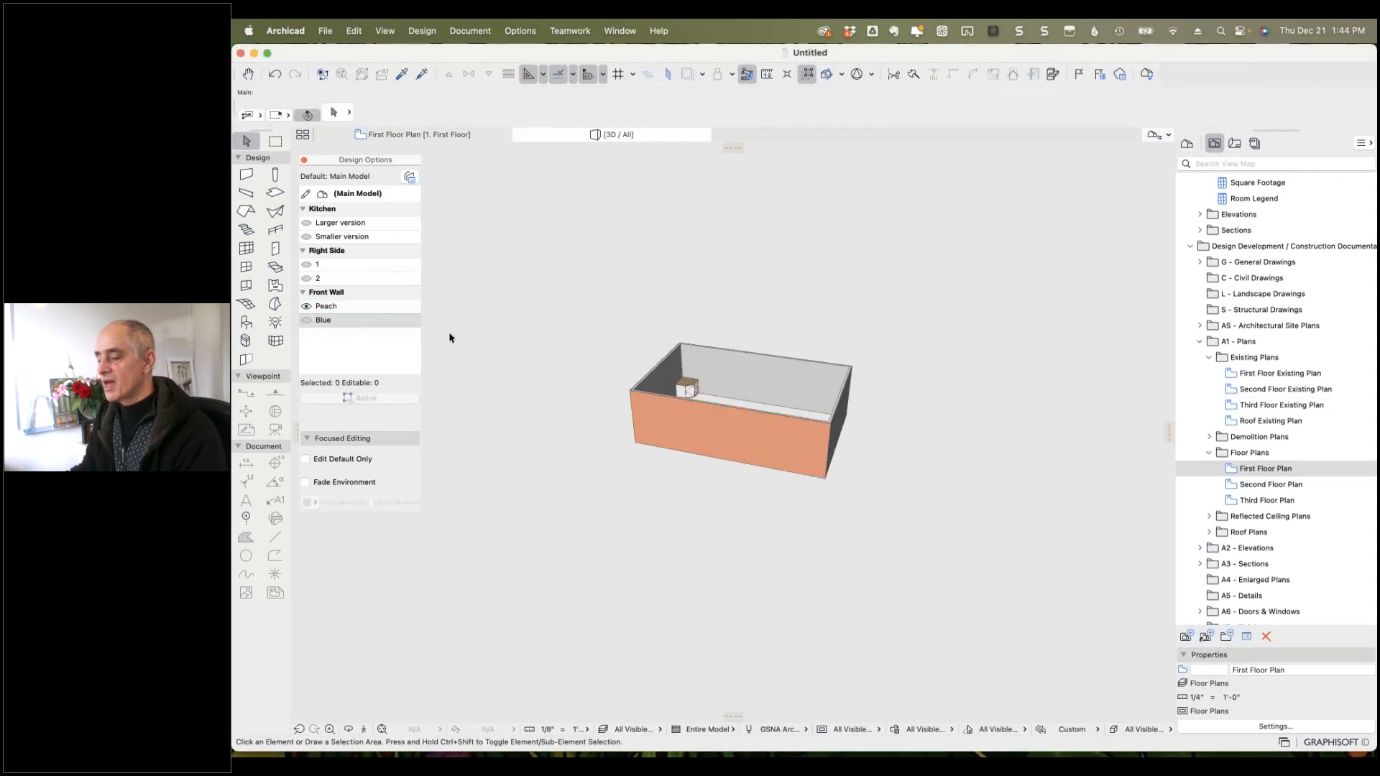
# Activate the Blue option and move the blue wall back so its end meets the side wall's front corner.
pyautogui.click(306, 321)
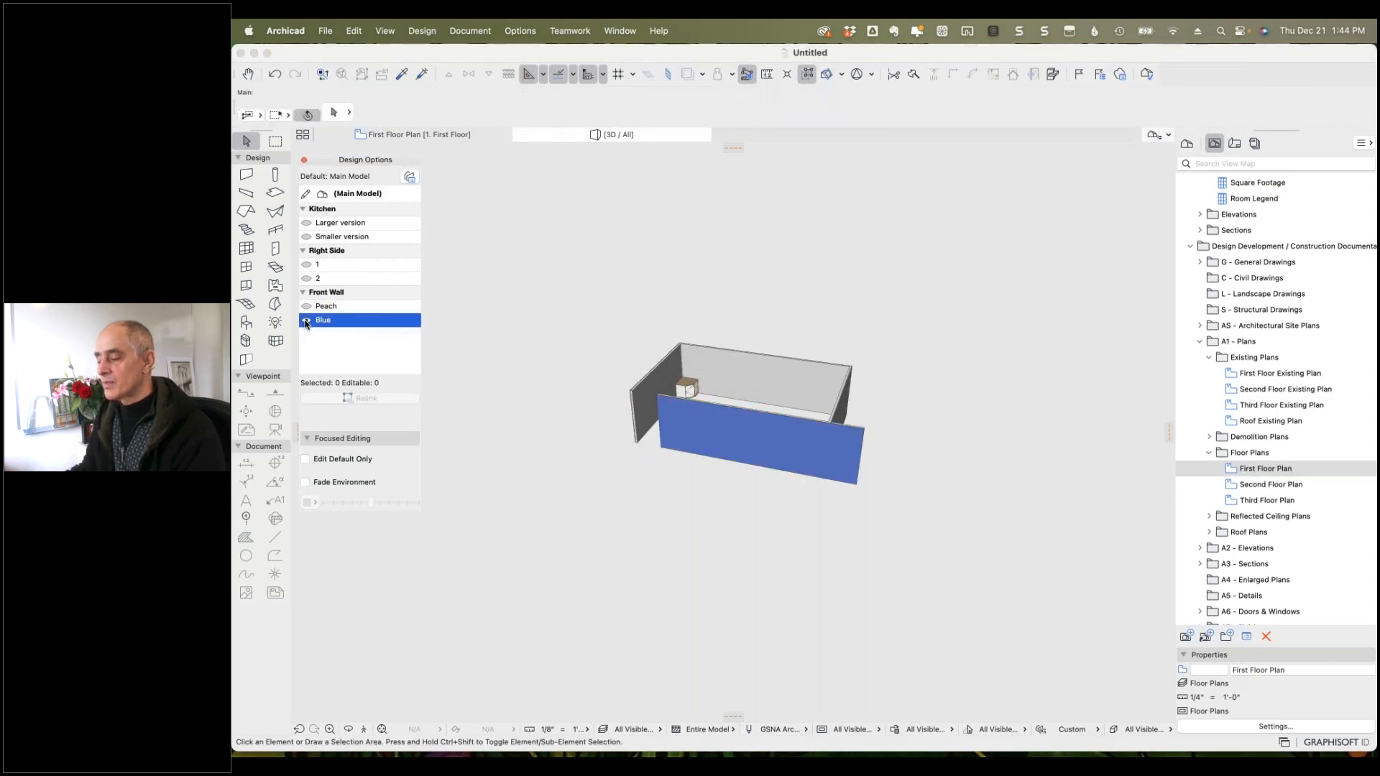
pyautogui.click(857, 488)
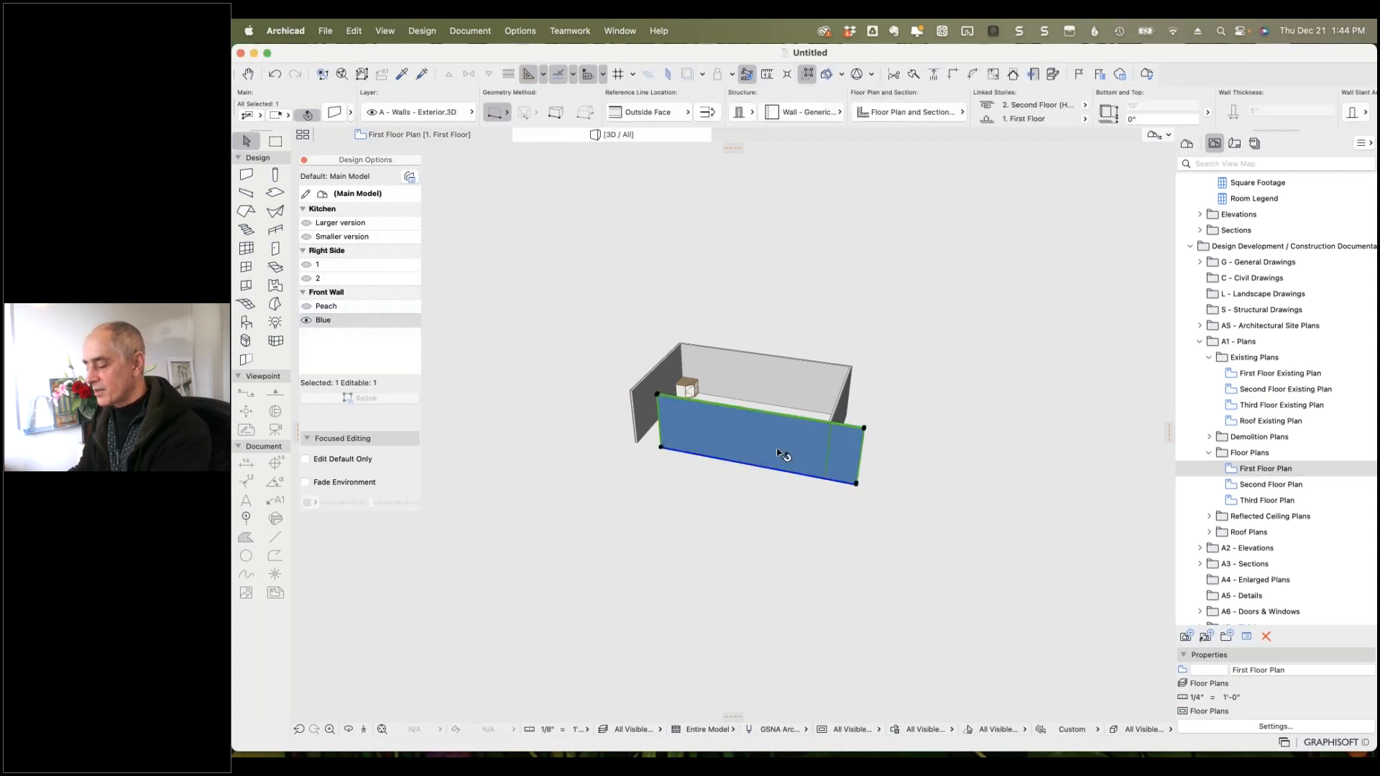
pyautogui.scroll(5, 706, 459)
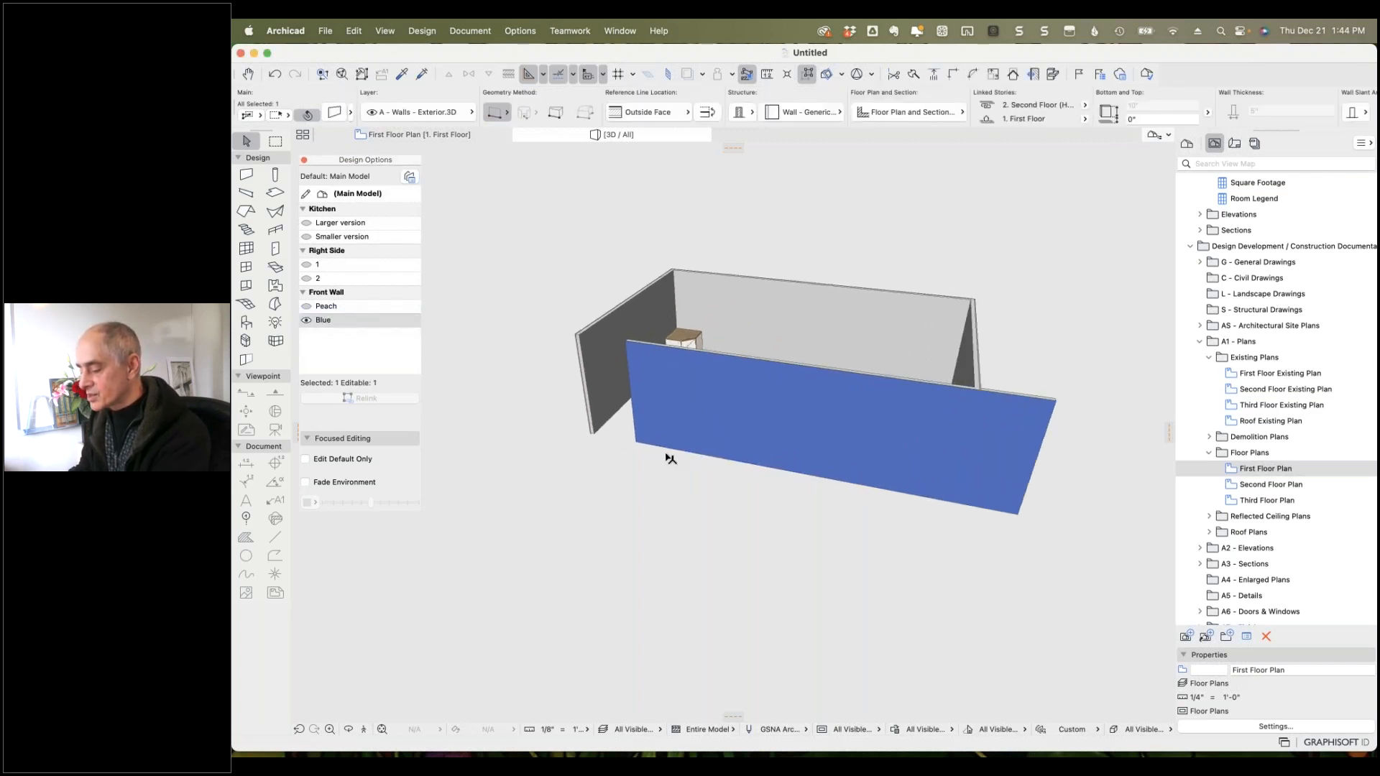
pyautogui.press('super+d')
pyautogui.click(637, 441)
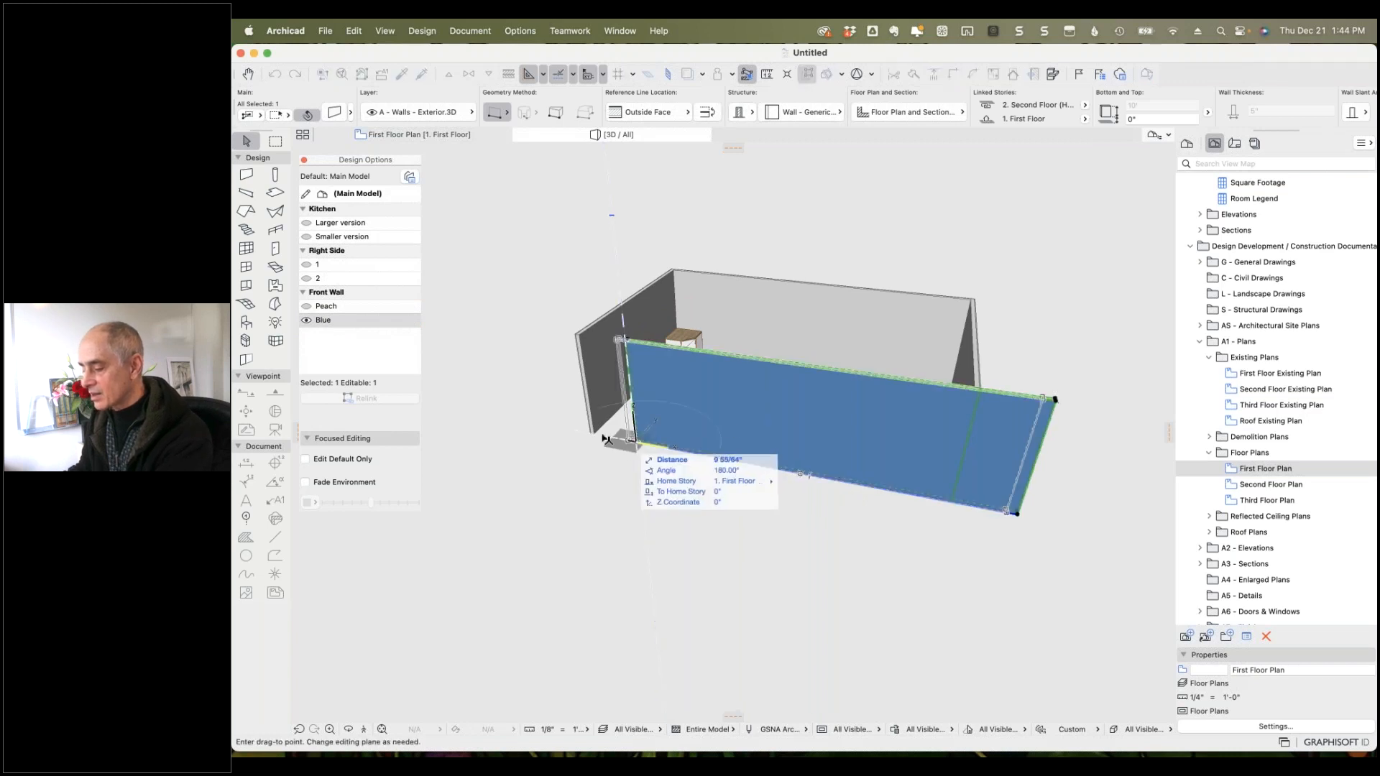
pyautogui.click(592, 436)
pyautogui.click(573, 493)
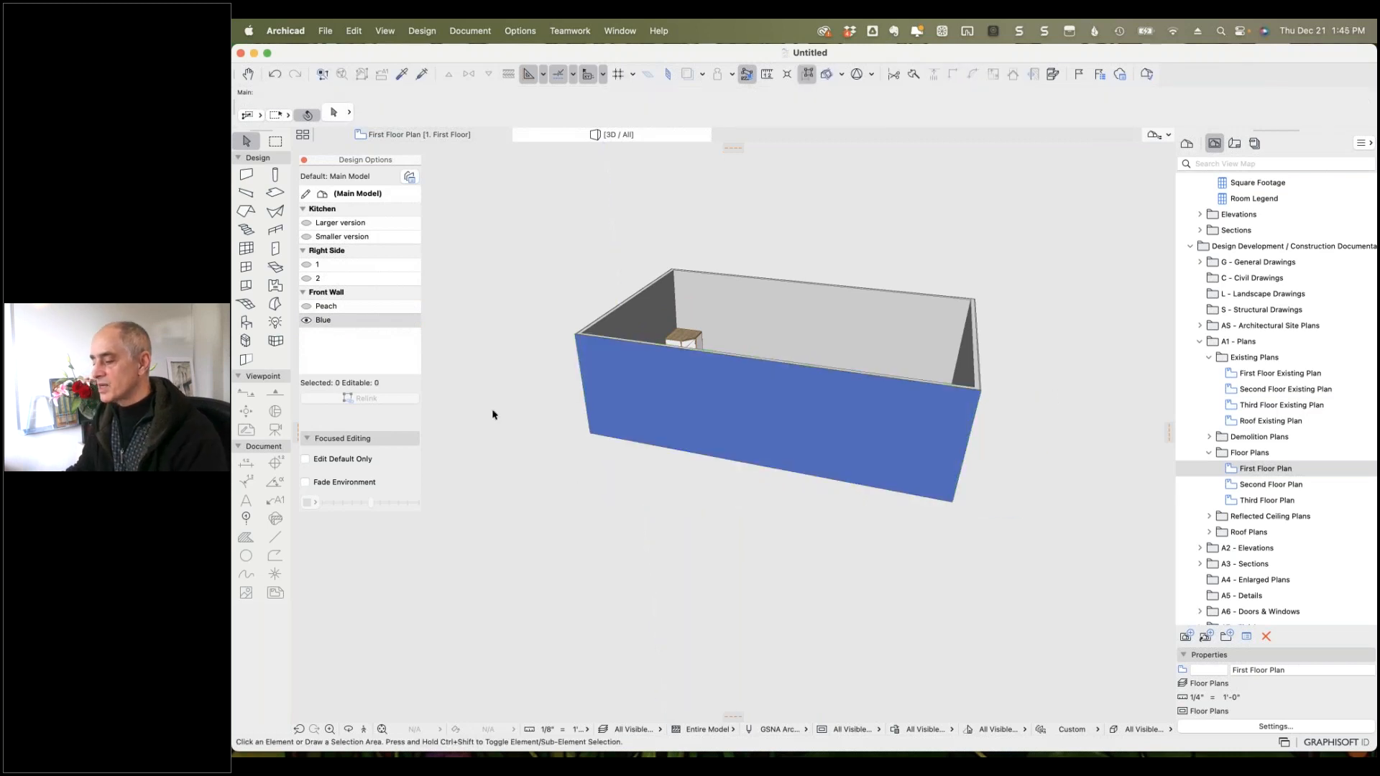
# Compare the Peach and Blue front walls in 3D, leaving both options hidden.
pyautogui.click(307, 306)
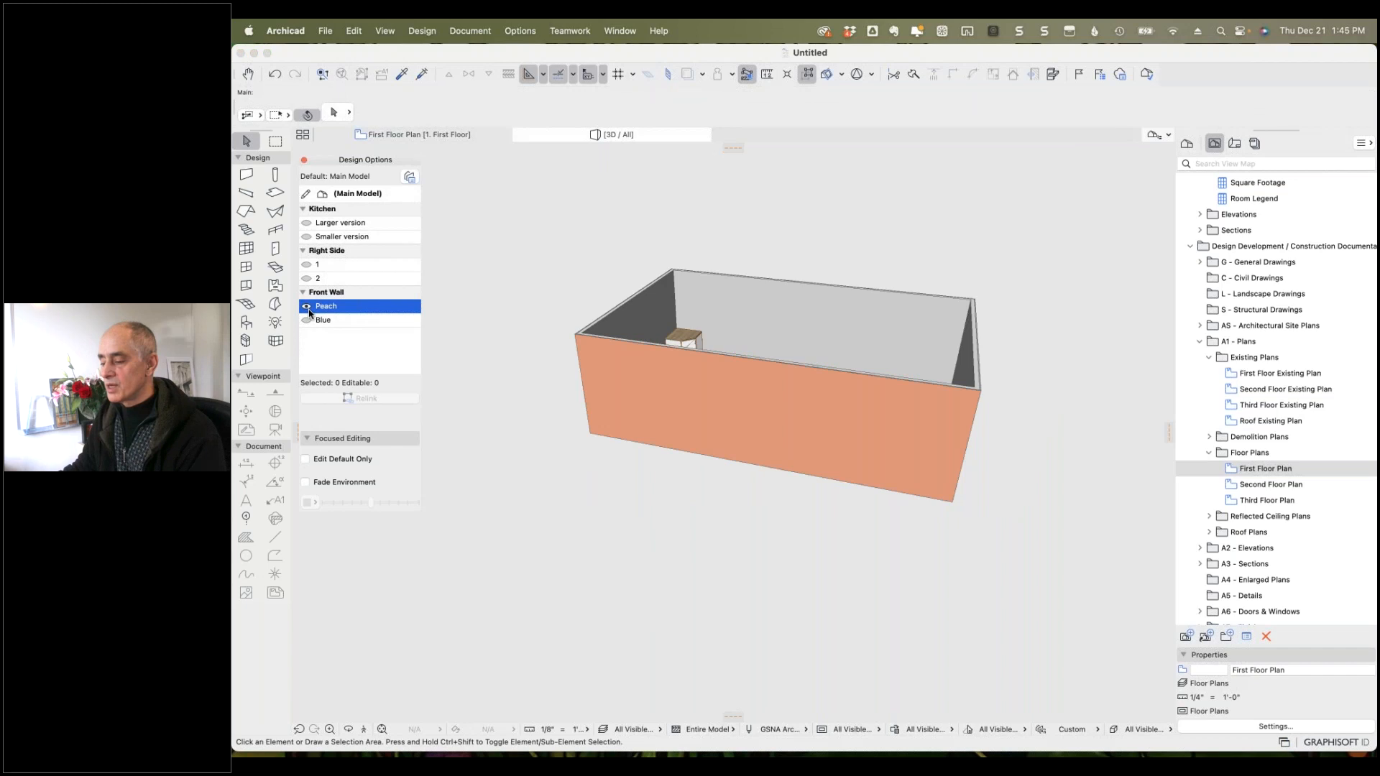
pyautogui.click(307, 320)
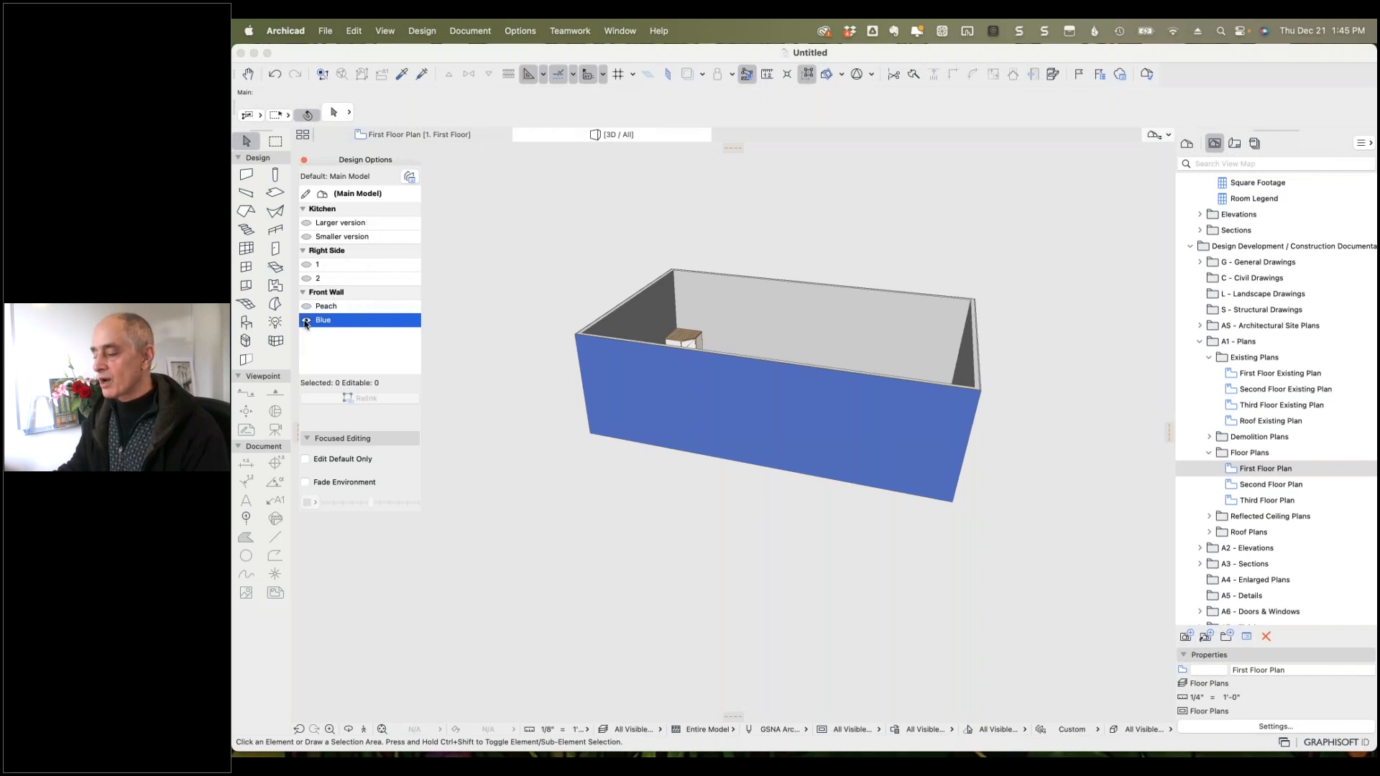
pyautogui.click(306, 321)
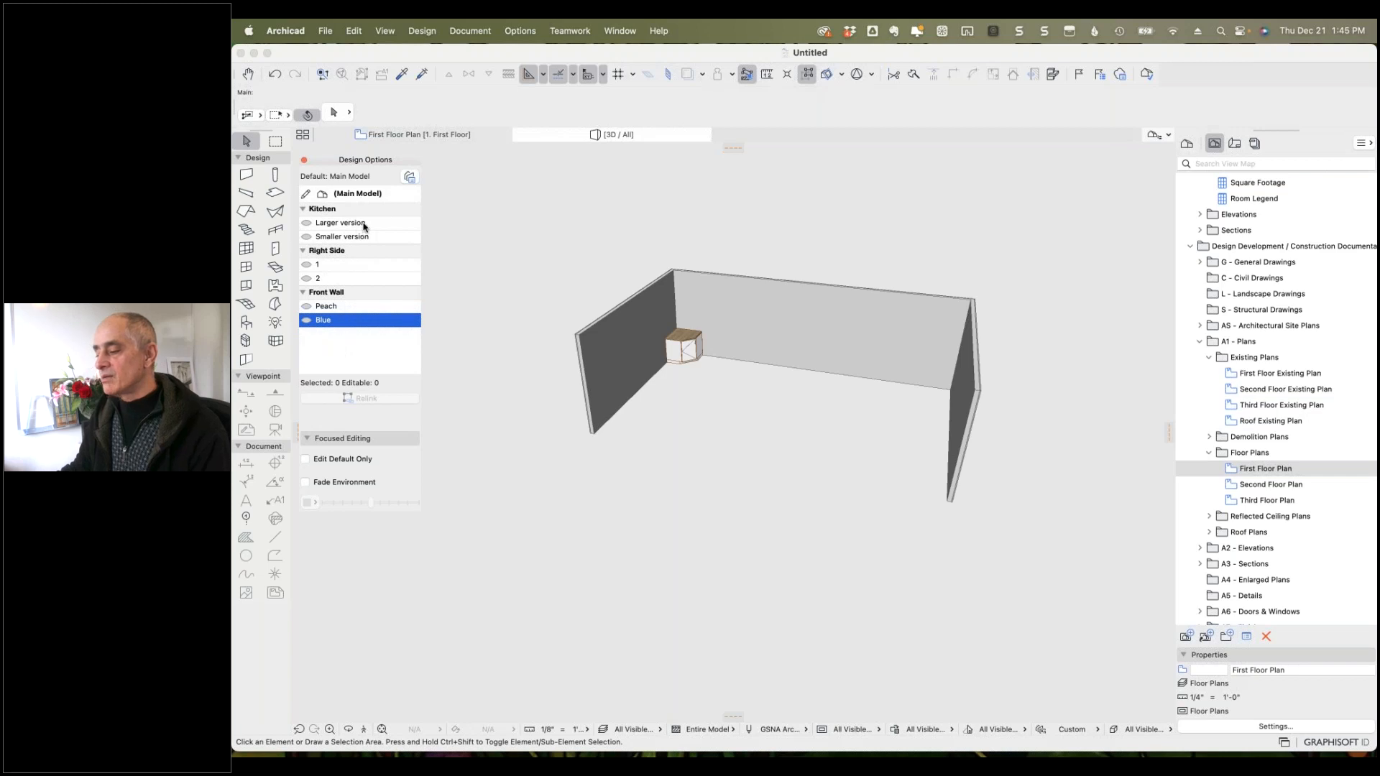
# Create a design option combination named "Base Model" that shows only the Peach front wall, and accept the changes.
pyautogui.click(410, 177)
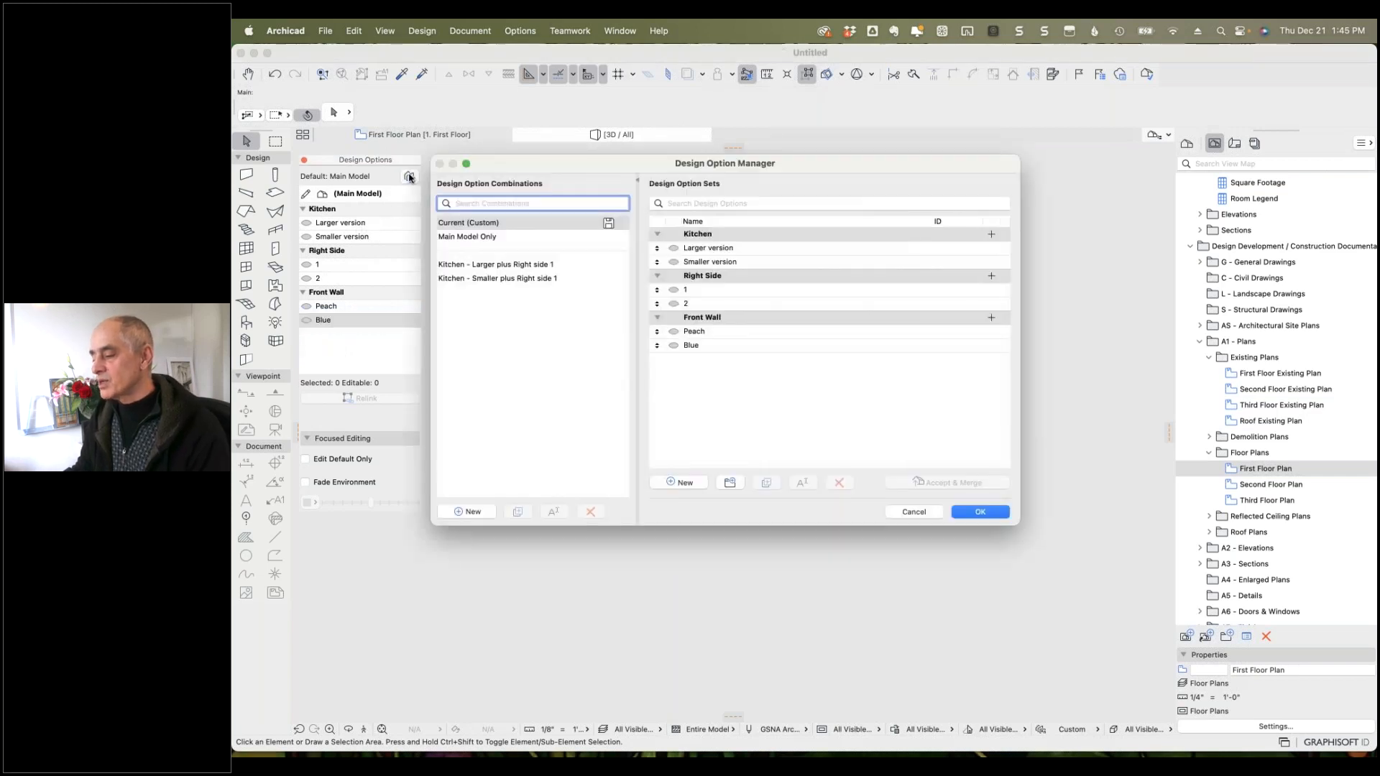
pyautogui.click(454, 238)
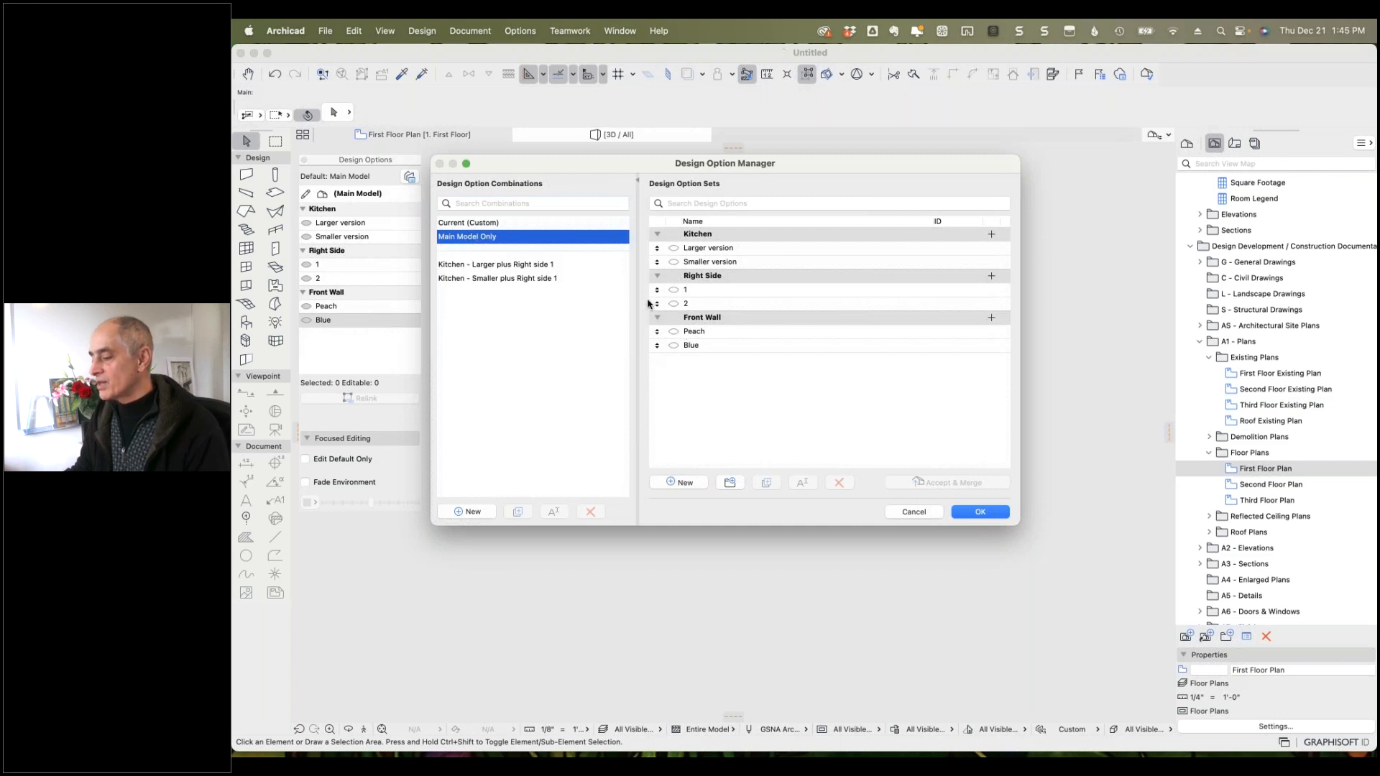
pyautogui.click(452, 223)
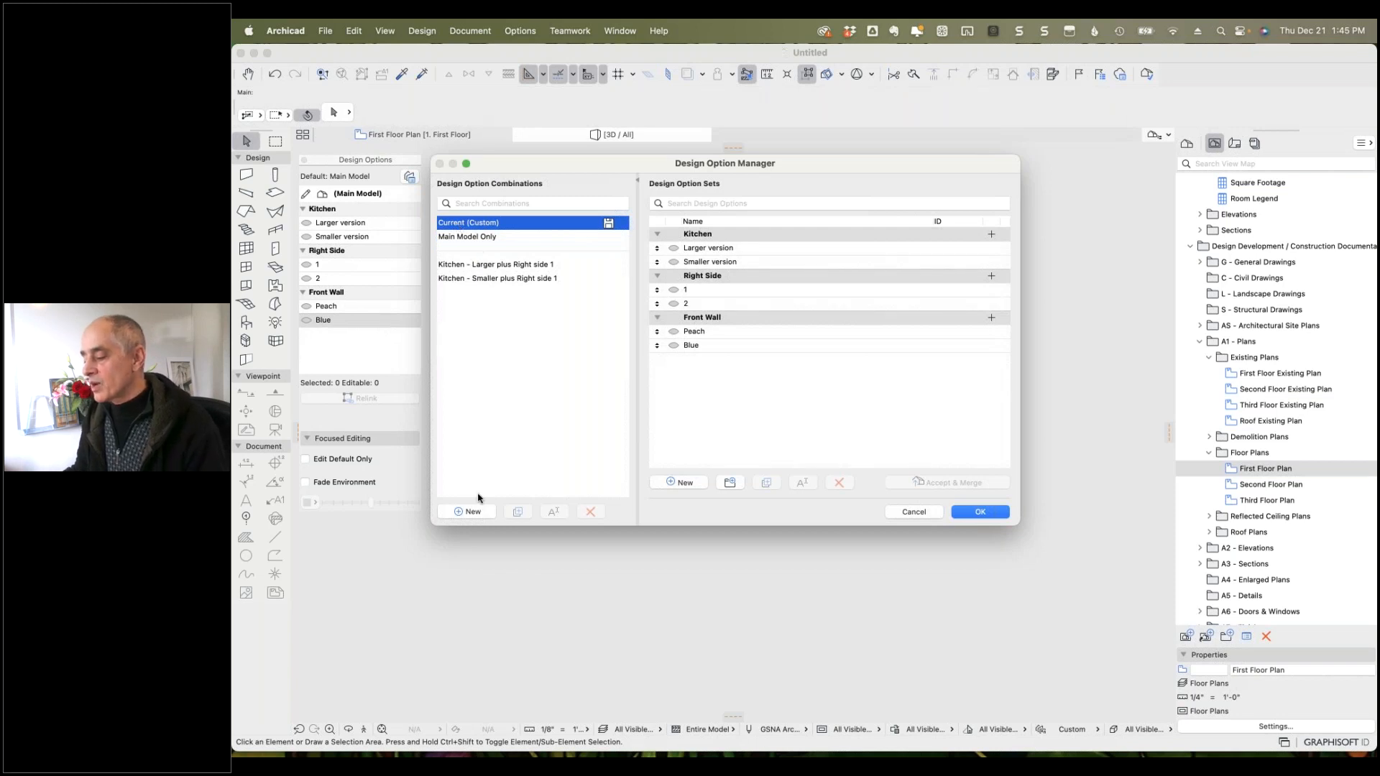
pyautogui.click(471, 511)
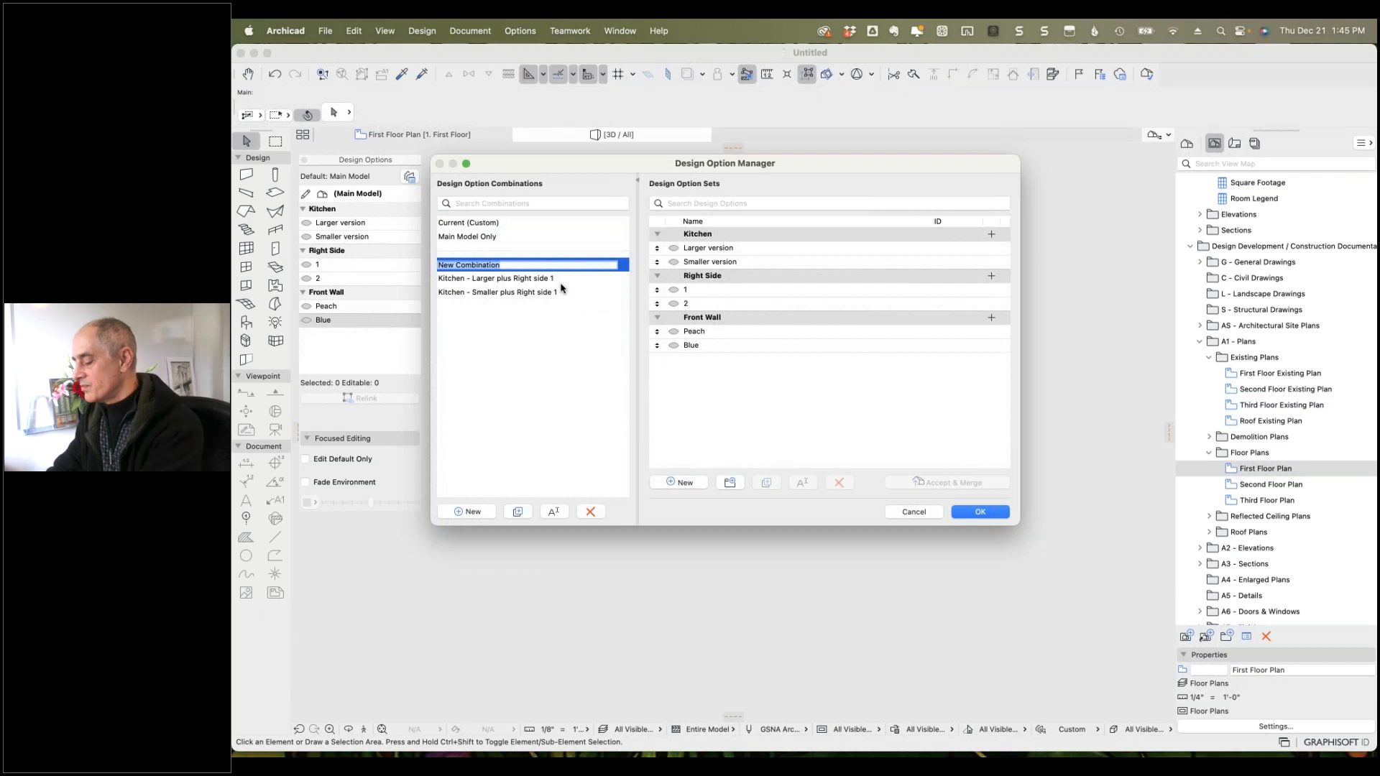
pyautogui.write('B')
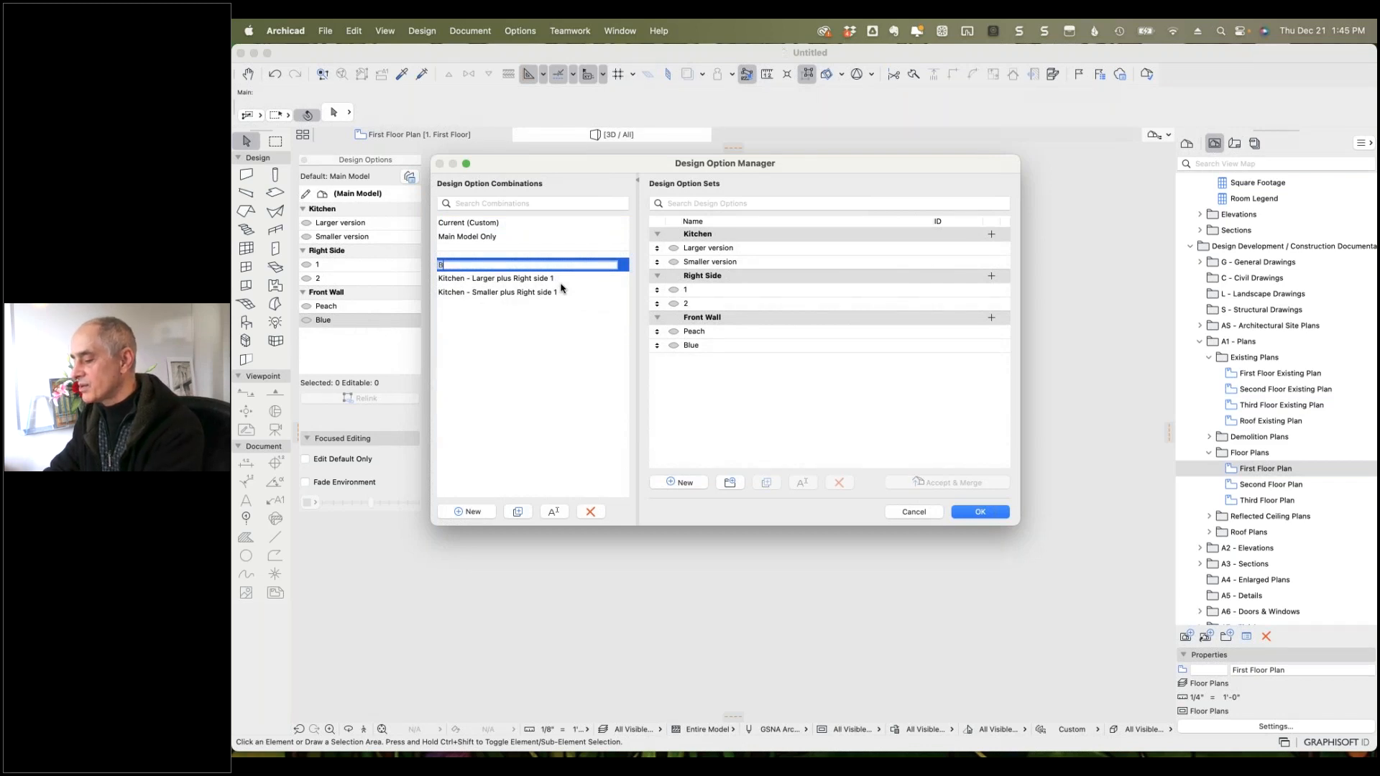
pyautogui.write('ase Model')
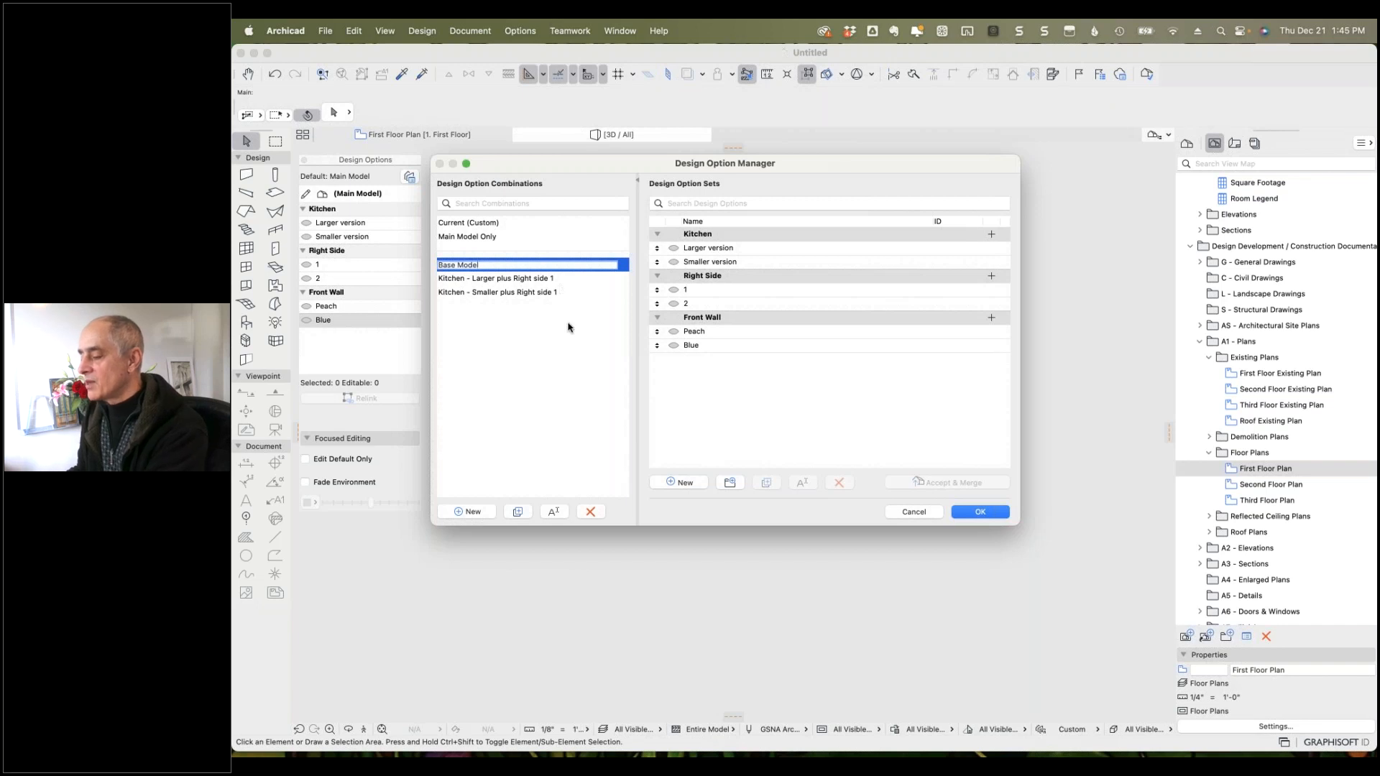
pyautogui.press('Return')
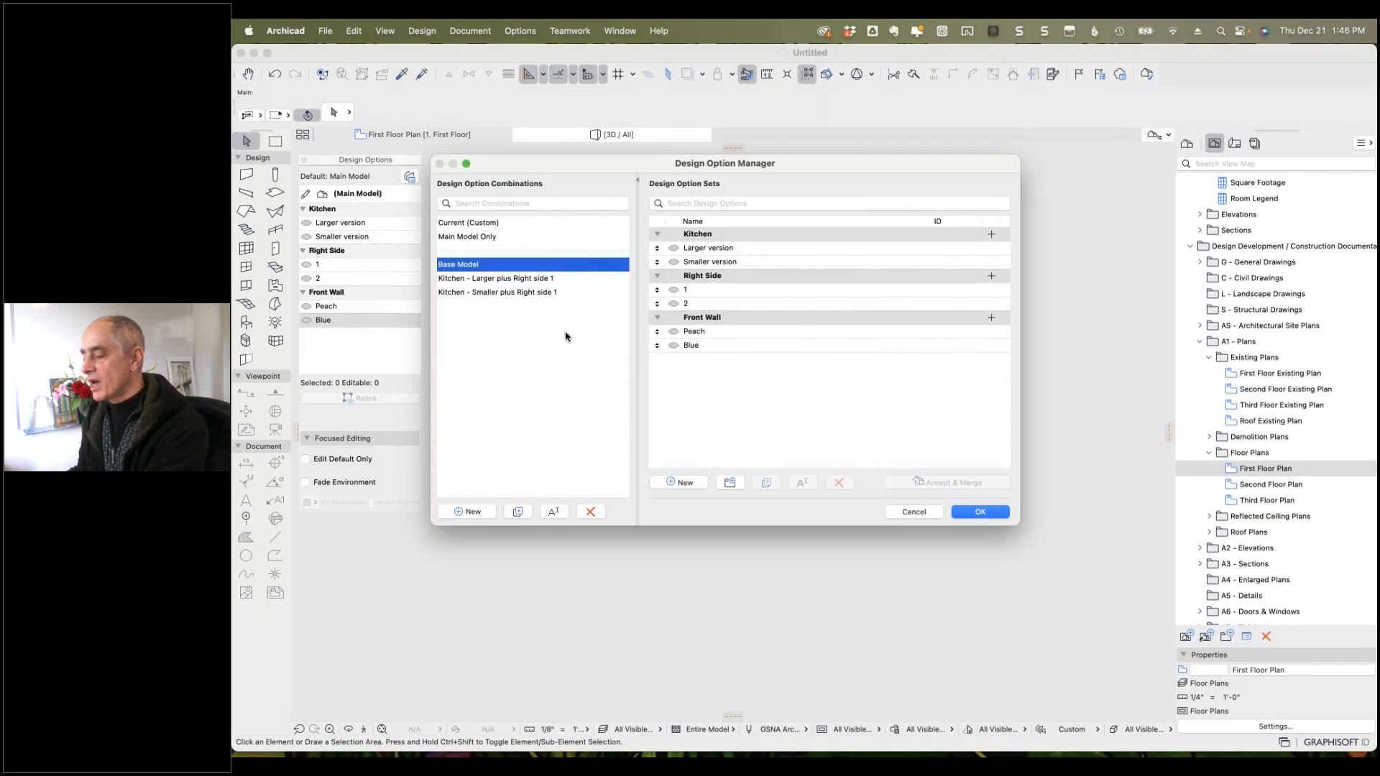
pyautogui.click(673, 333)
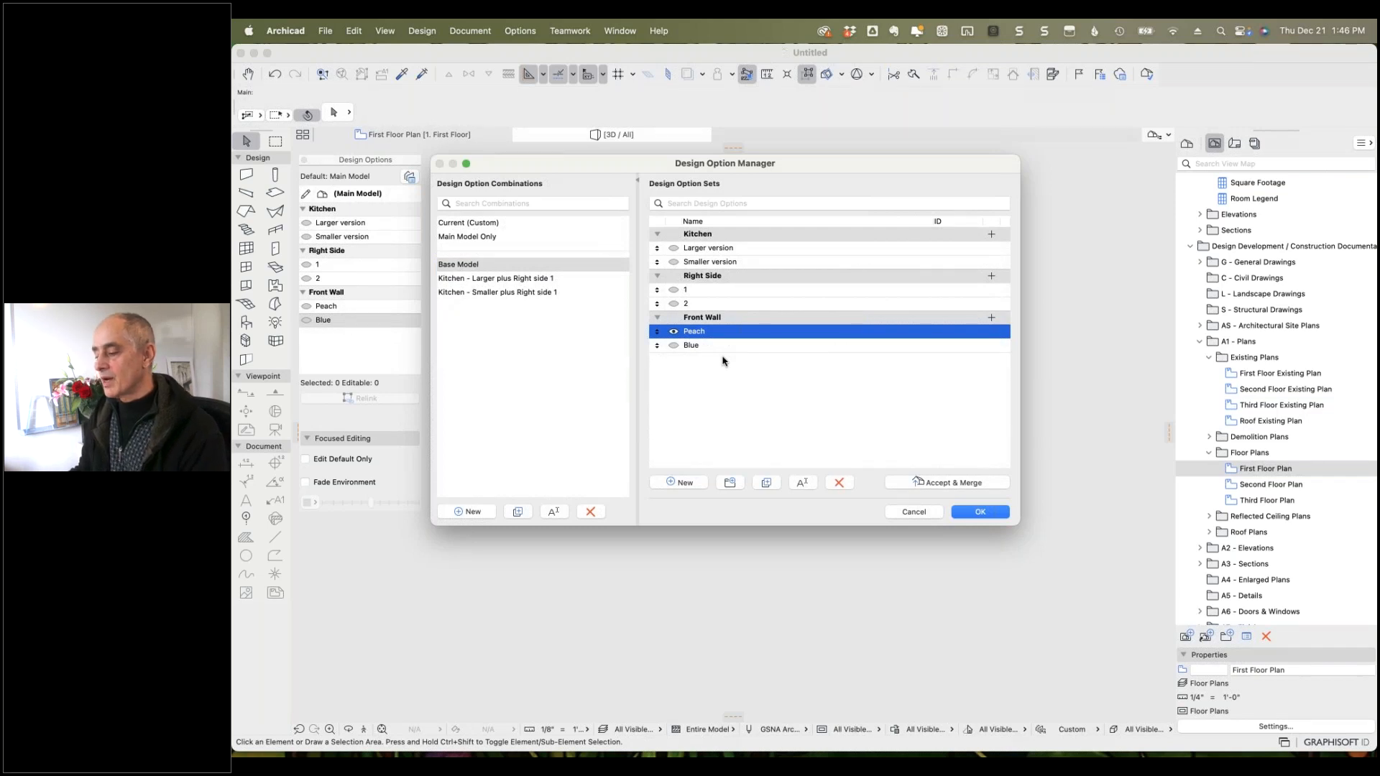
pyautogui.click(971, 513)
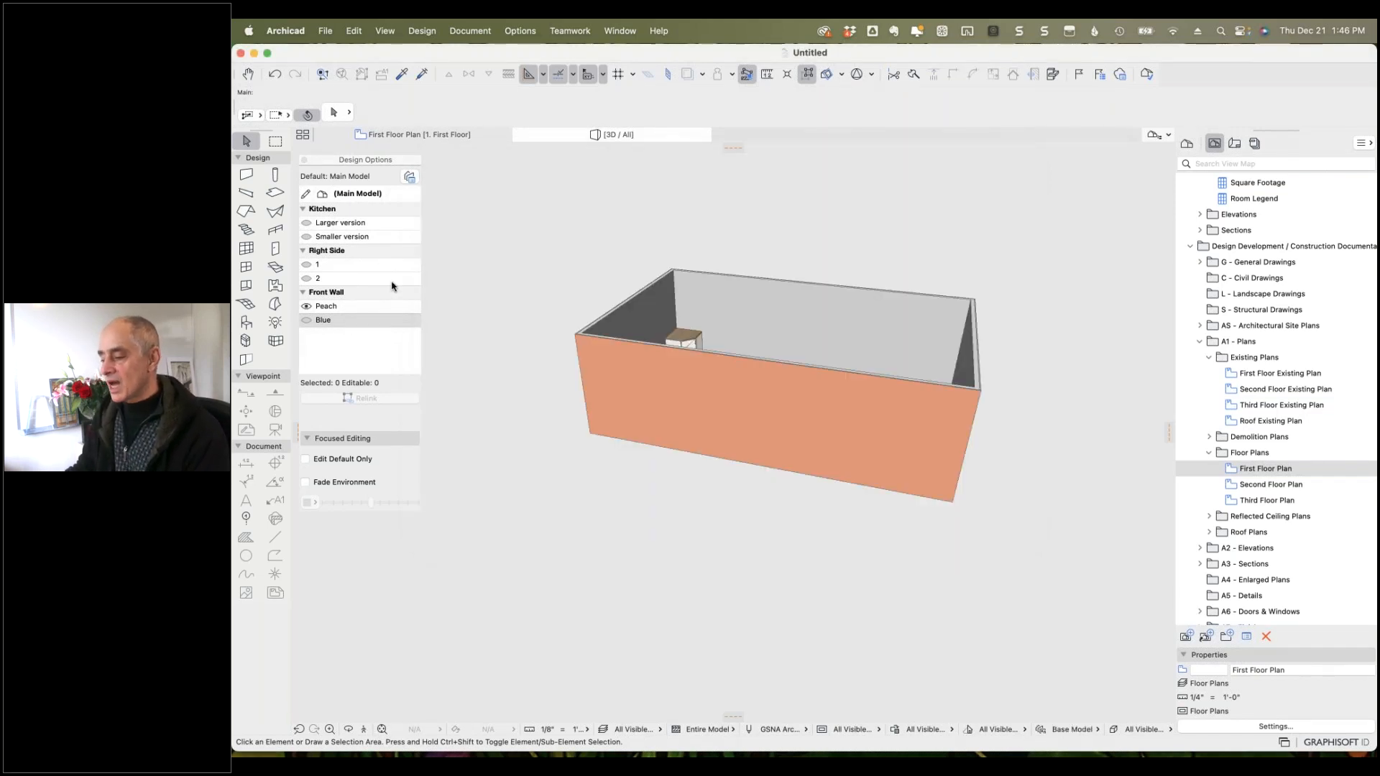
# Include the Peach option in the "Kitchen - Larger plus Right side 1" and "Kitchen - Smaller plus Right side 1" combinations.
pyautogui.click(1098, 731)
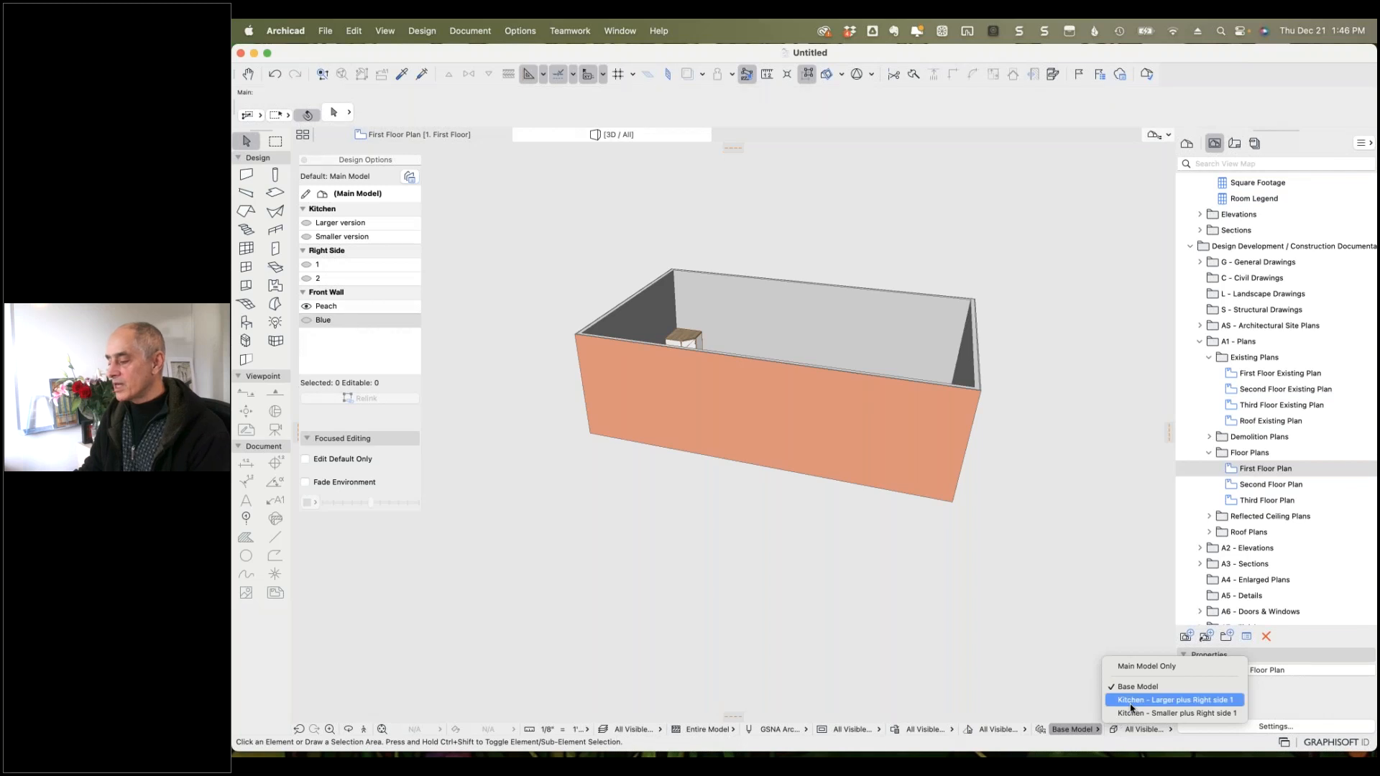
pyautogui.click(1175, 700)
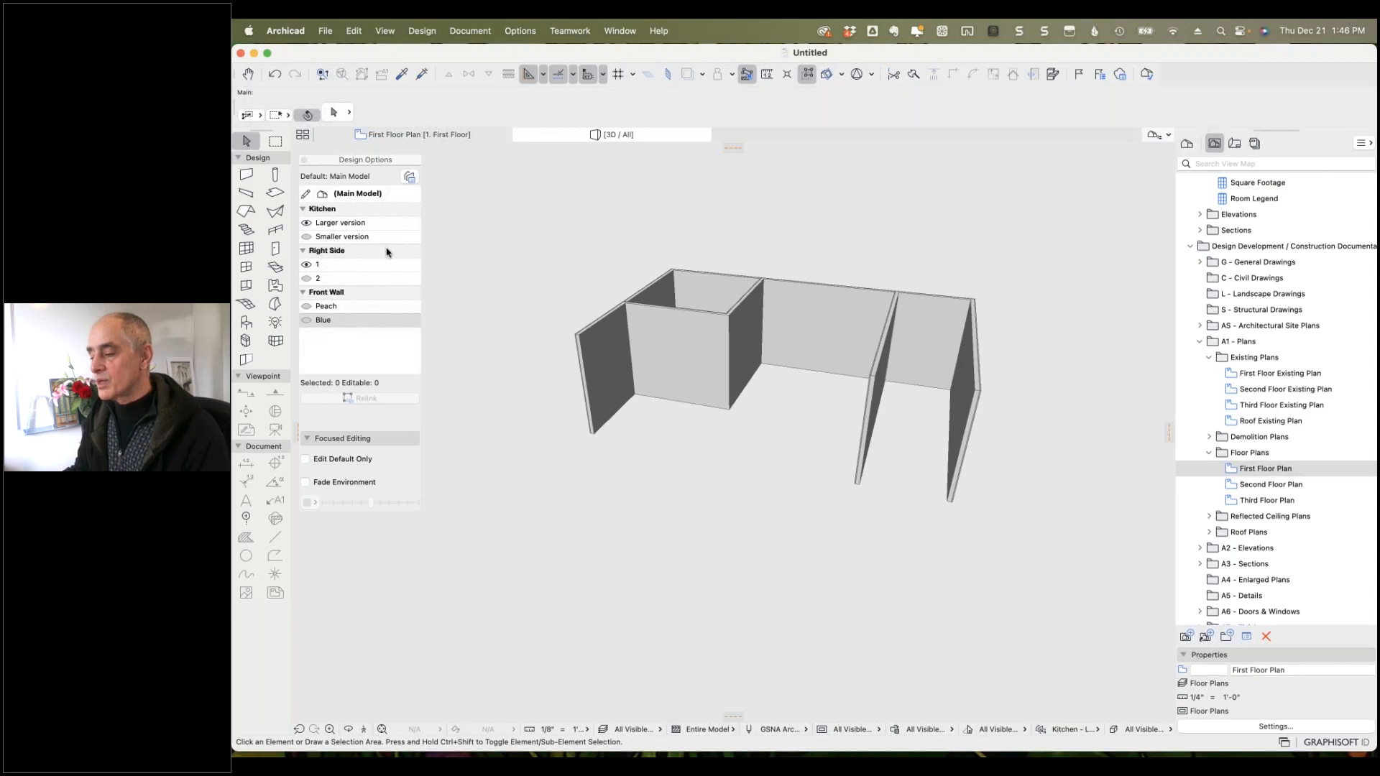
pyautogui.click(409, 176)
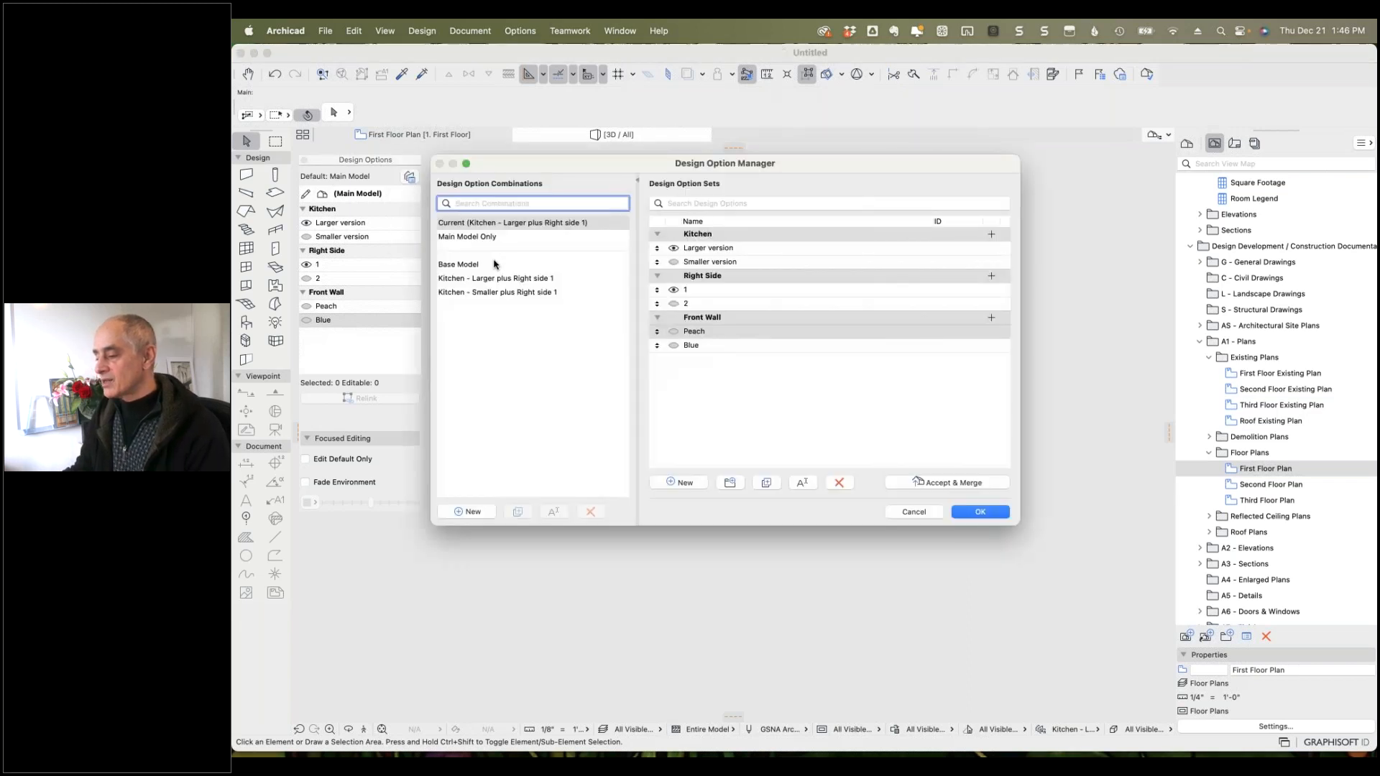
pyautogui.click(492, 279)
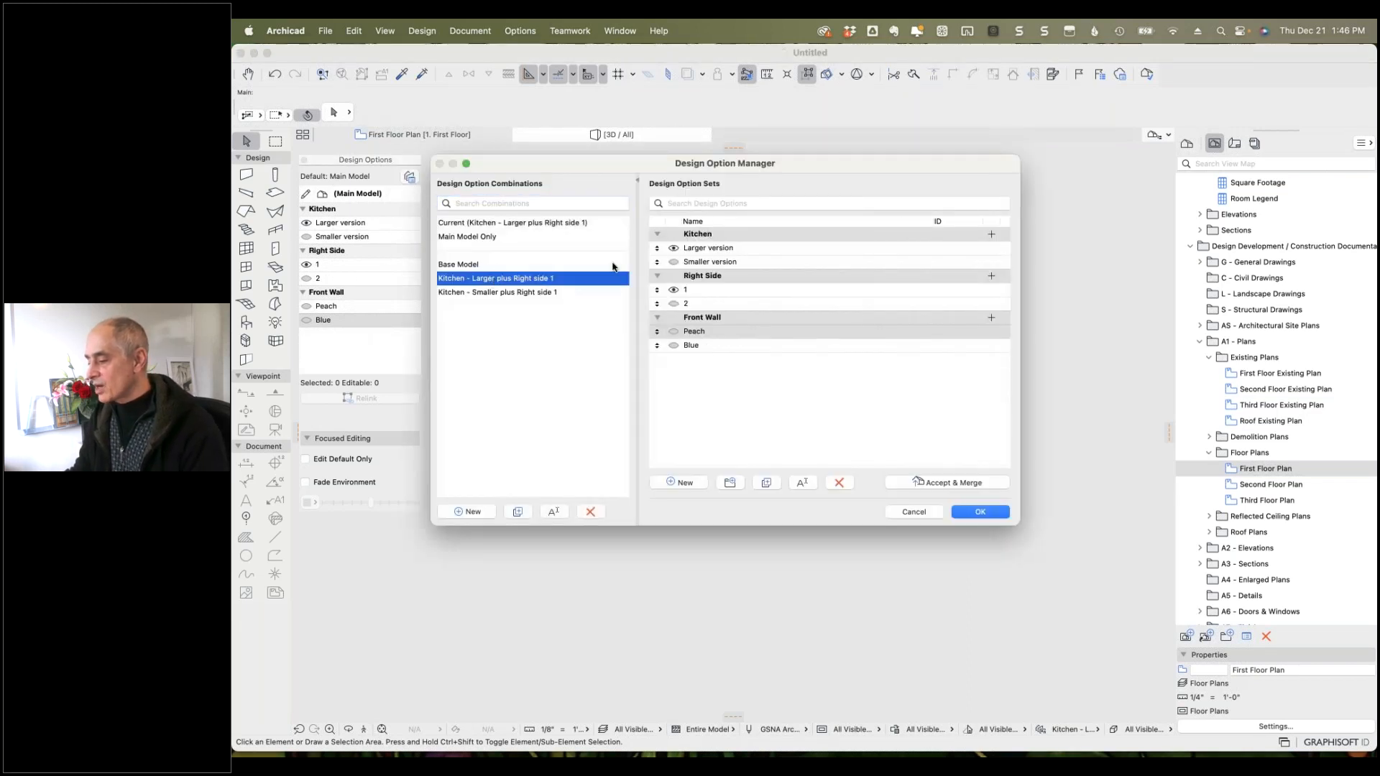
pyautogui.click(674, 331)
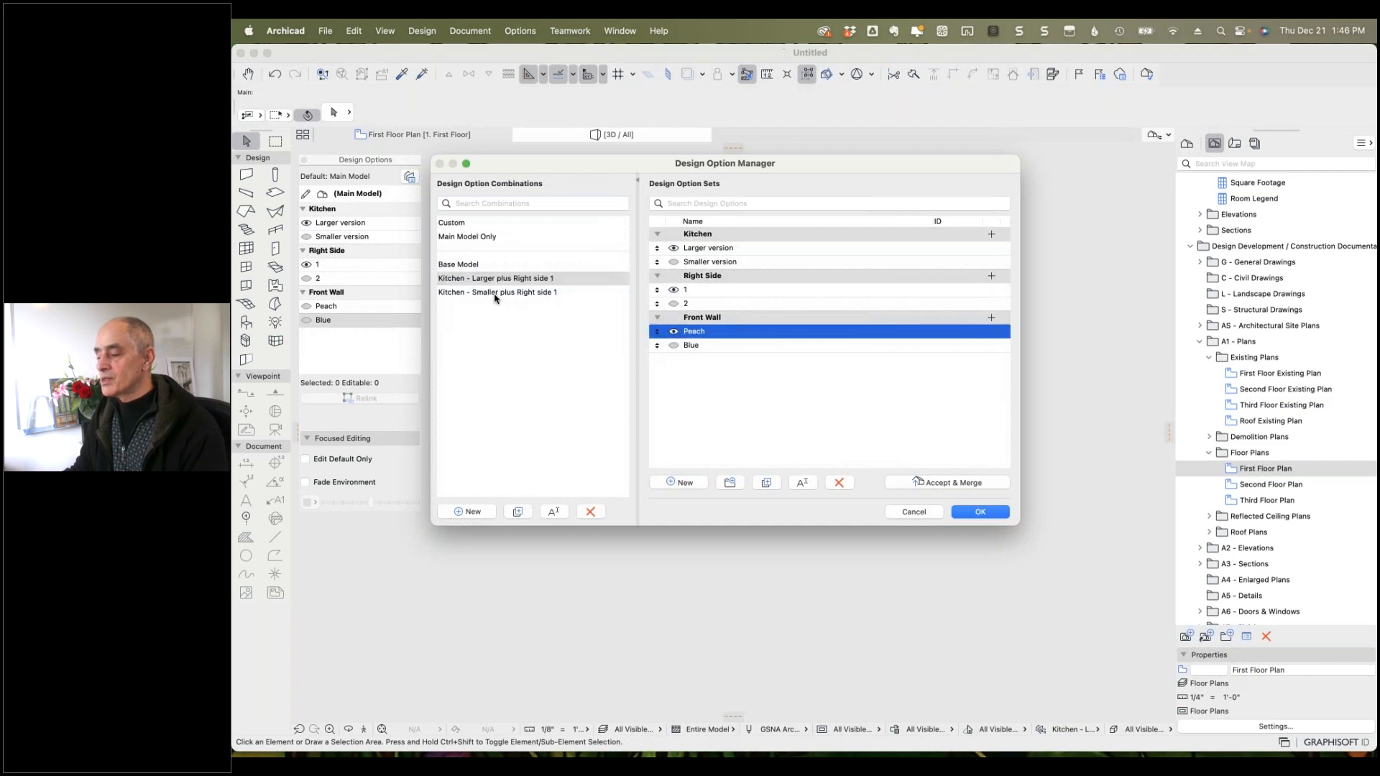
pyautogui.click(494, 294)
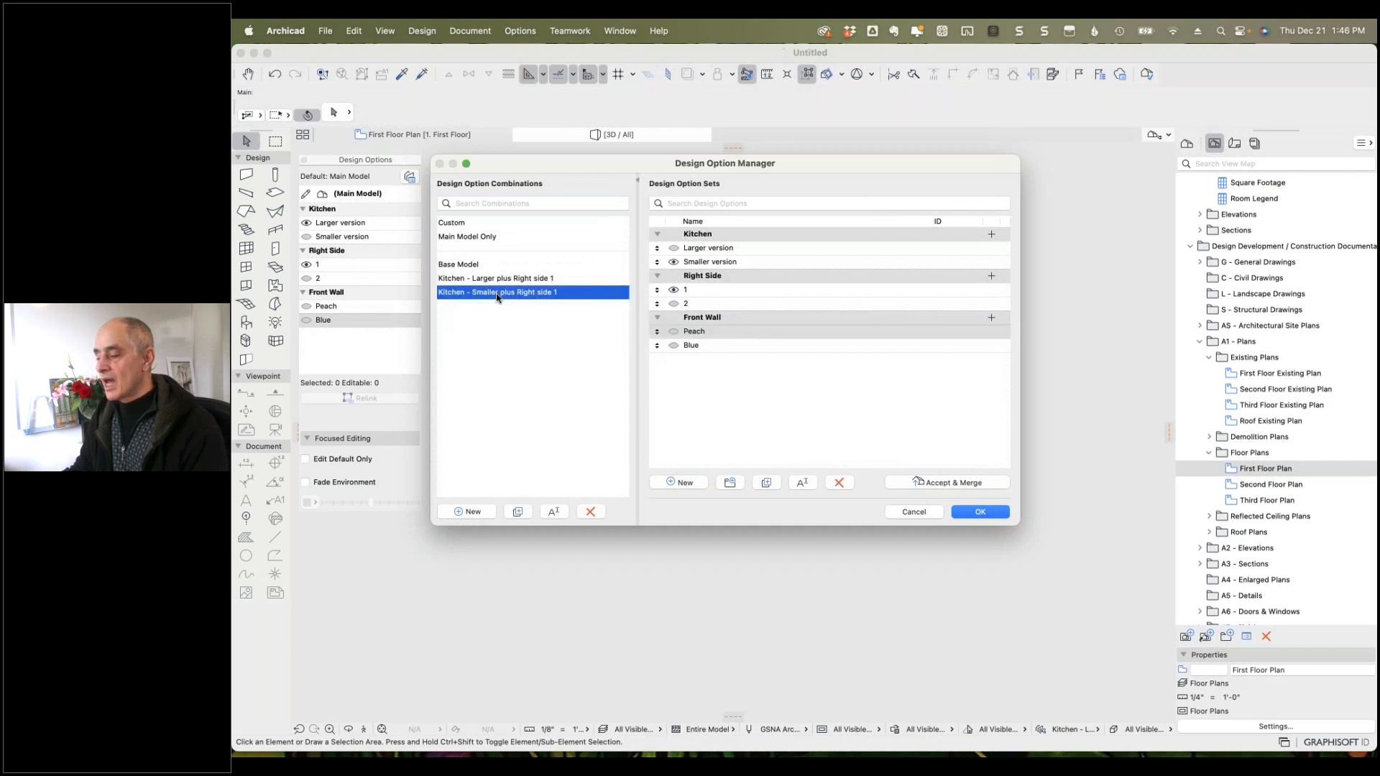
pyautogui.click(674, 332)
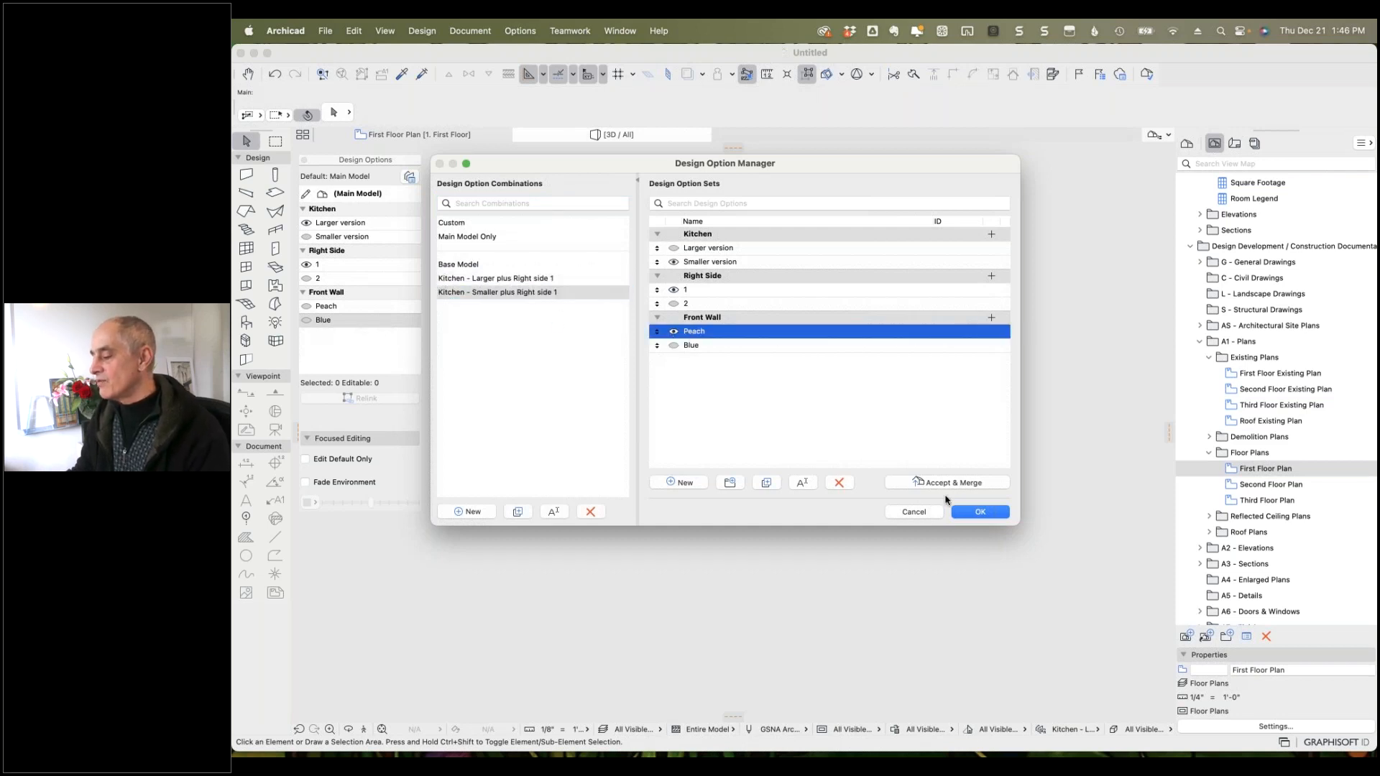
pyautogui.click(968, 509)
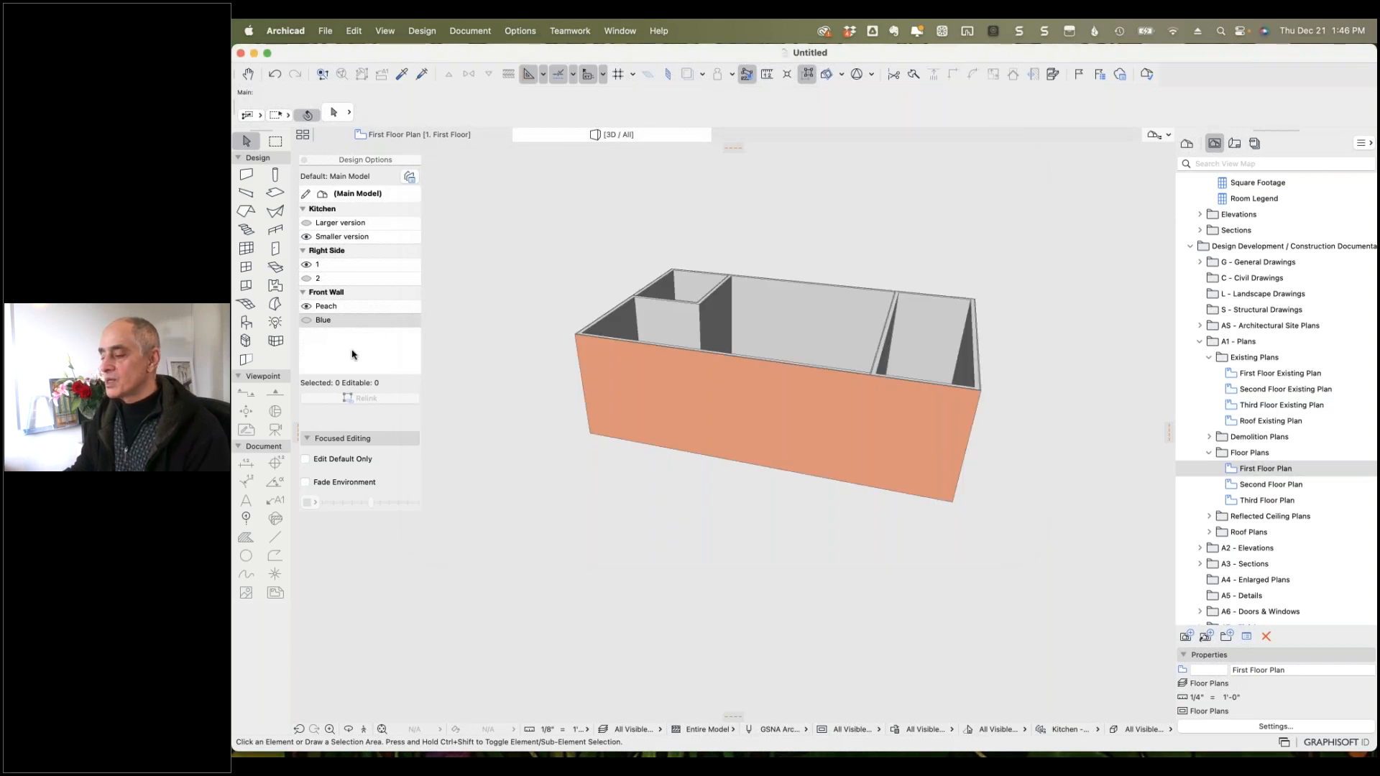
# Compare the Base Model, "Kitchen - Larger plus Right side 1" and "Kitchen - Smaller plus Right side 1" combinations in the 3D view.
pyautogui.click(1094, 730)
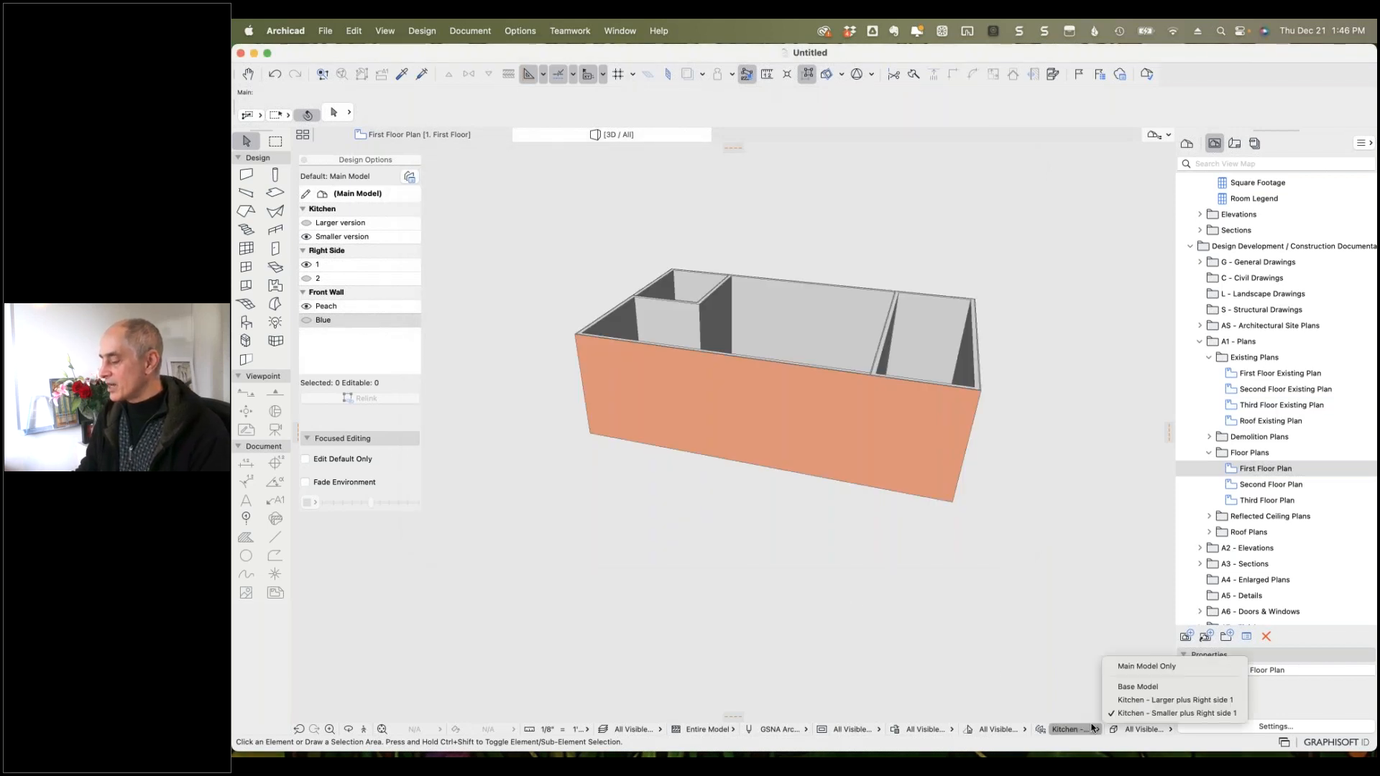
pyautogui.click(1111, 687)
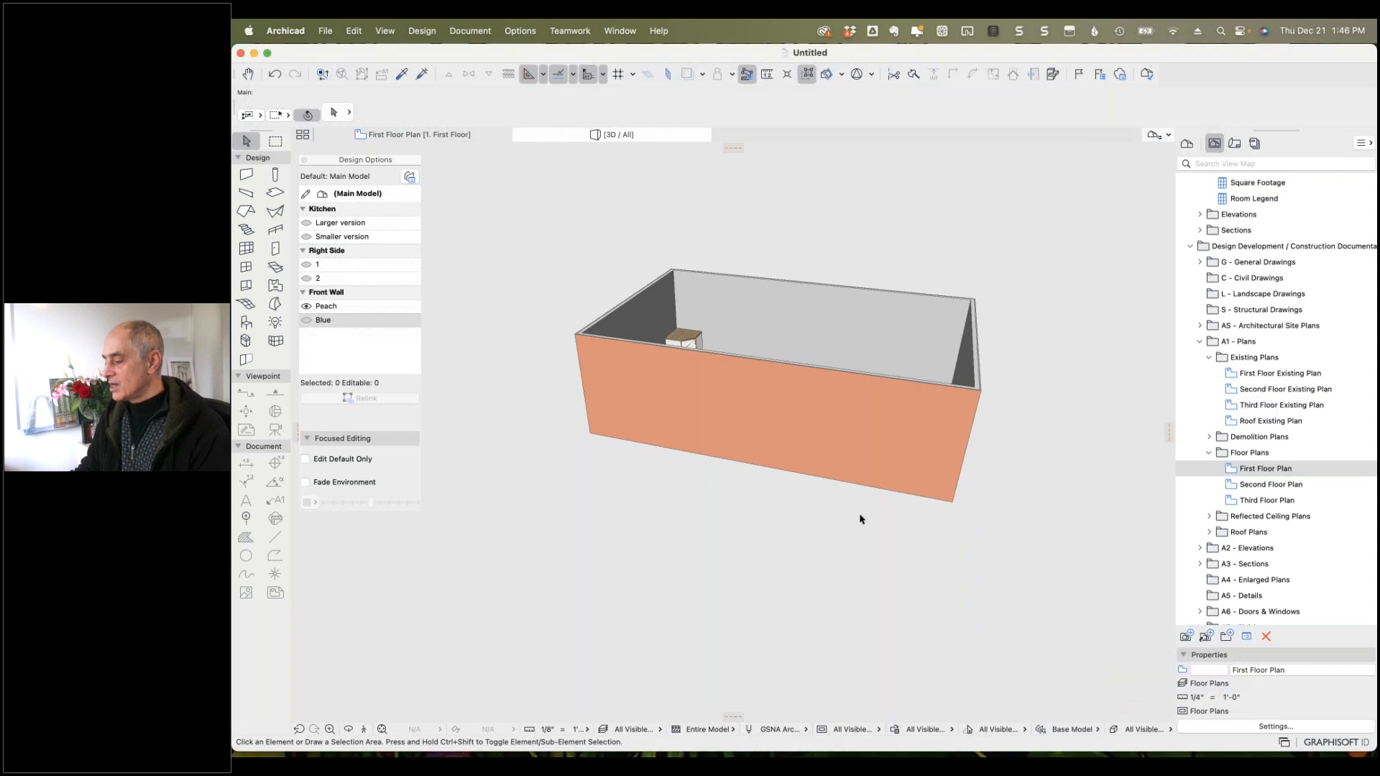
pyautogui.click(1097, 732)
pyautogui.click(1130, 701)
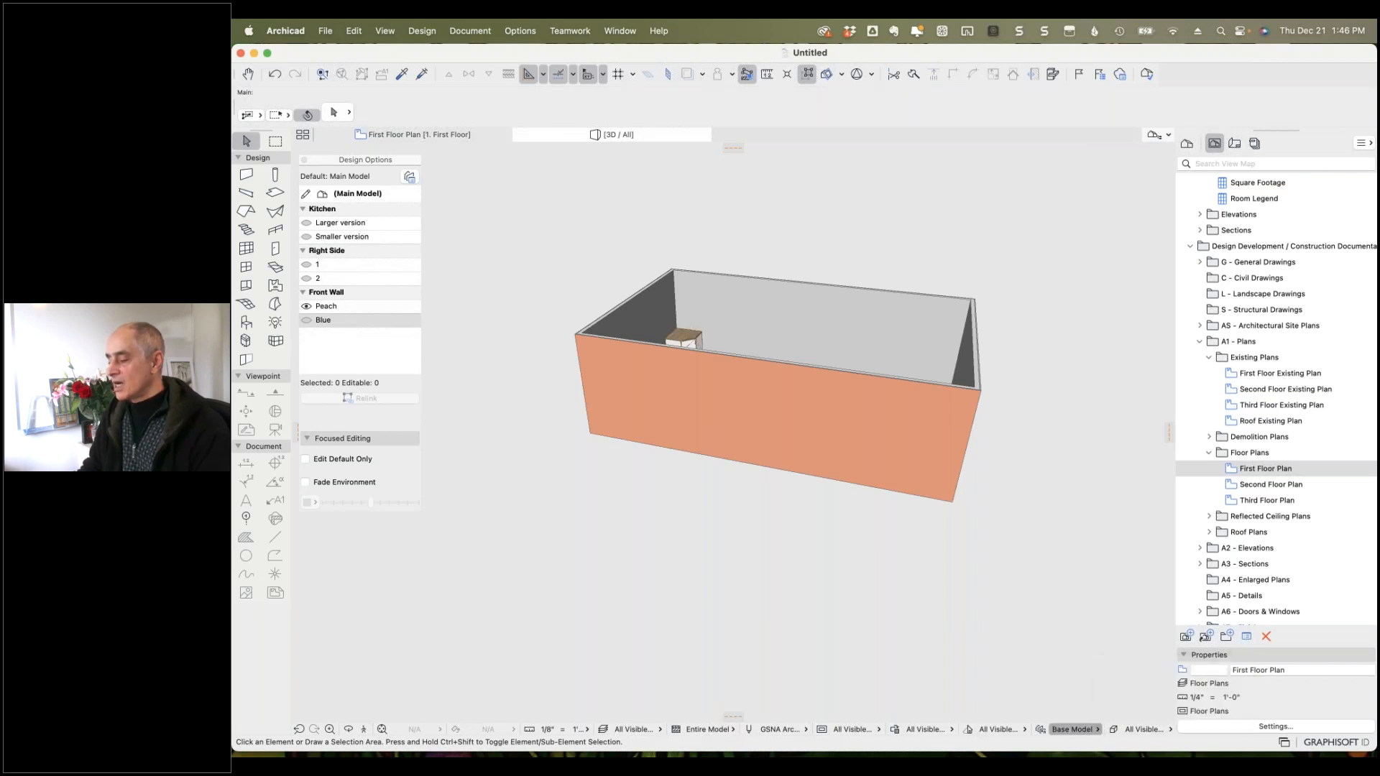
pyautogui.click(1098, 732)
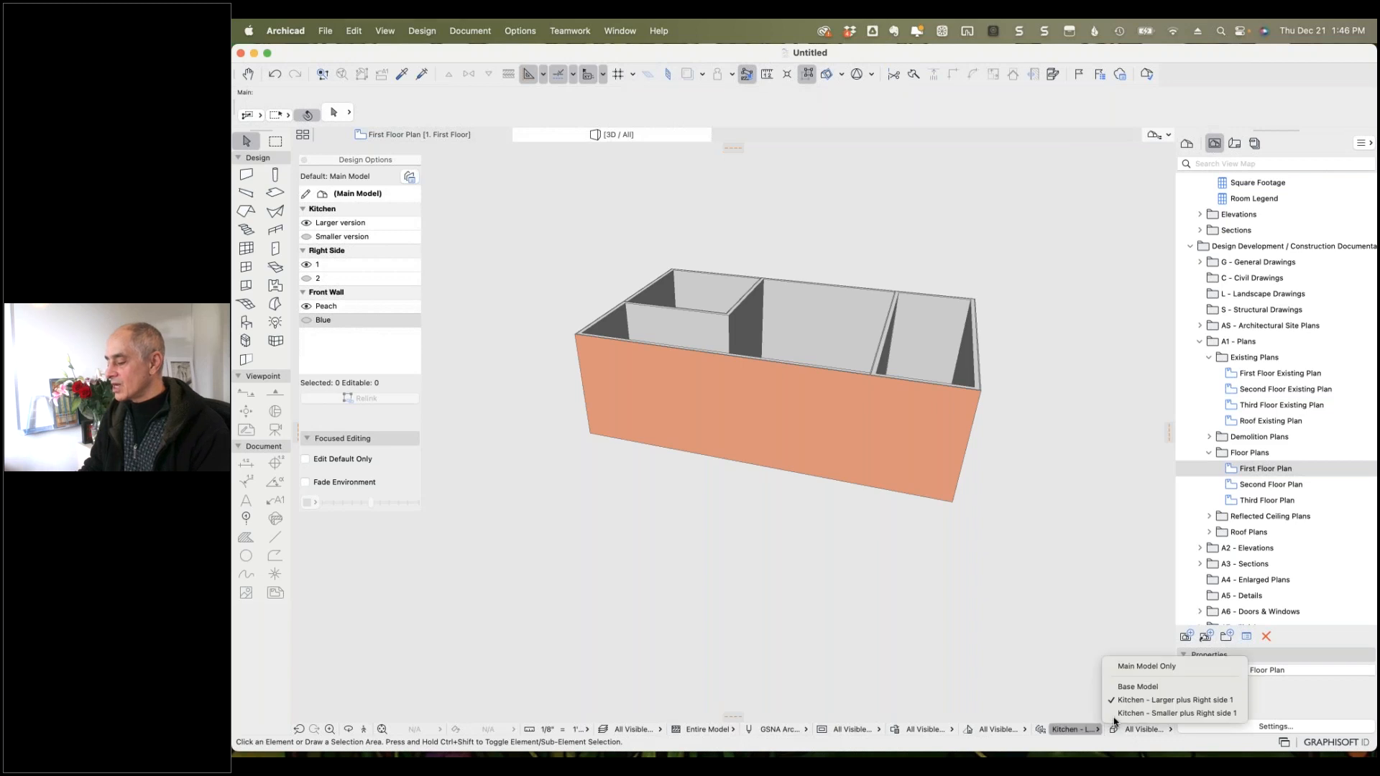
pyautogui.click(1135, 717)
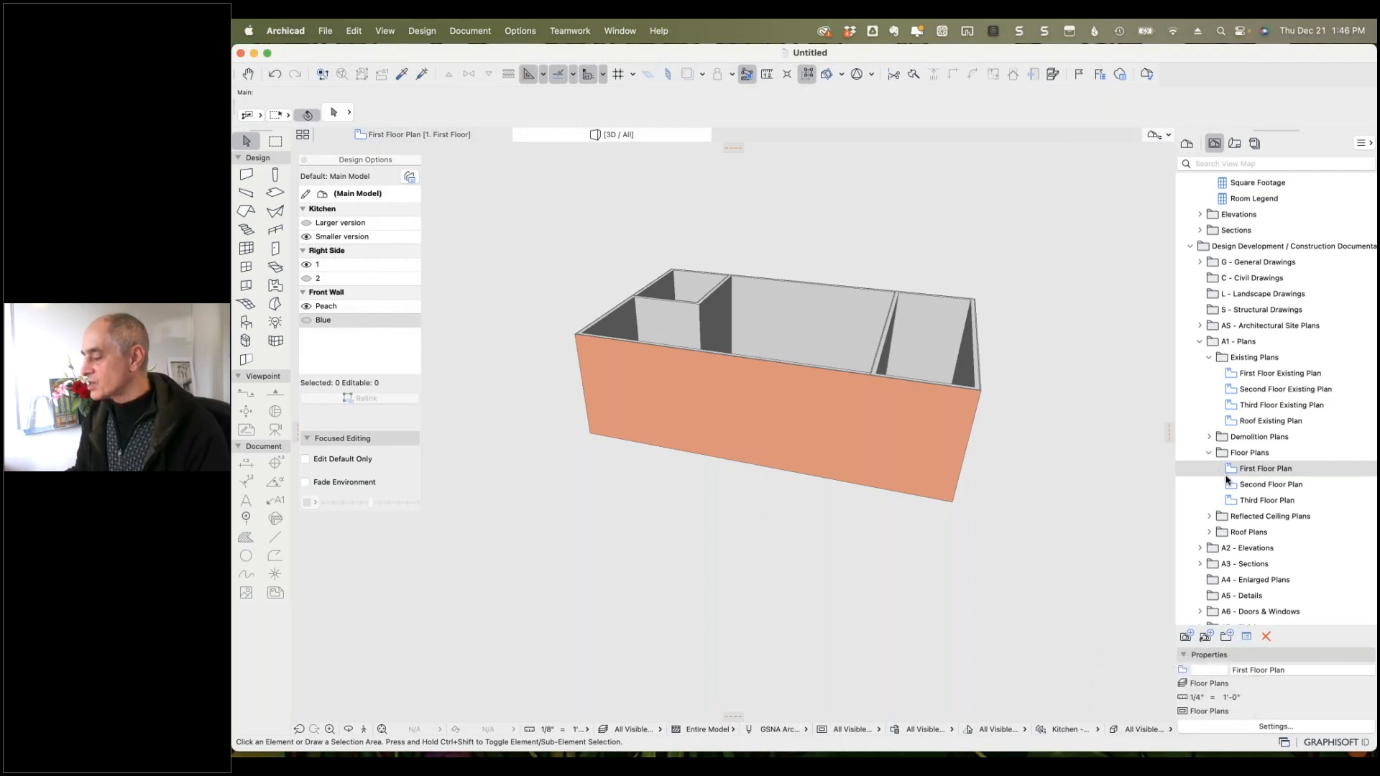
# Set the First Floor Plan view's design option combination to Base Model in its view settings.
pyautogui.click(1231, 470)
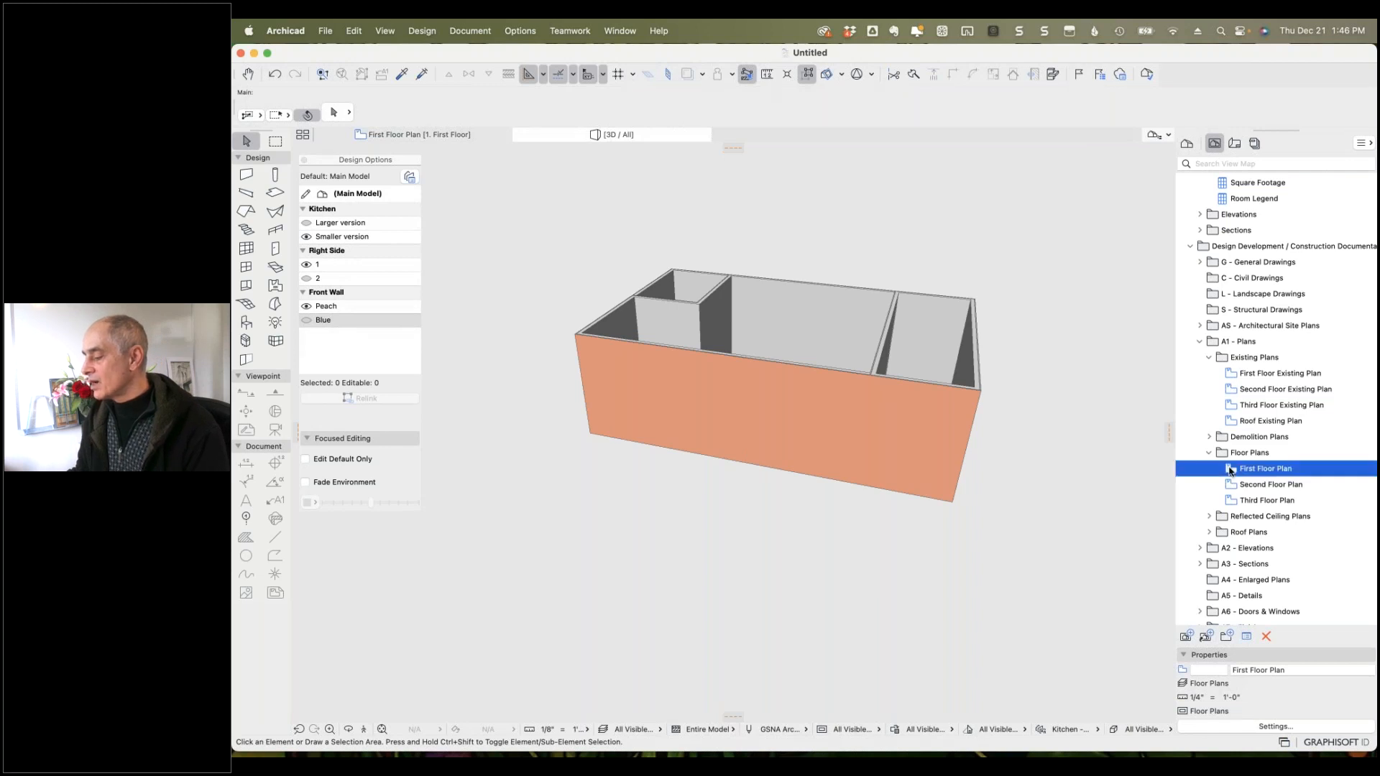
pyautogui.click(1283, 727)
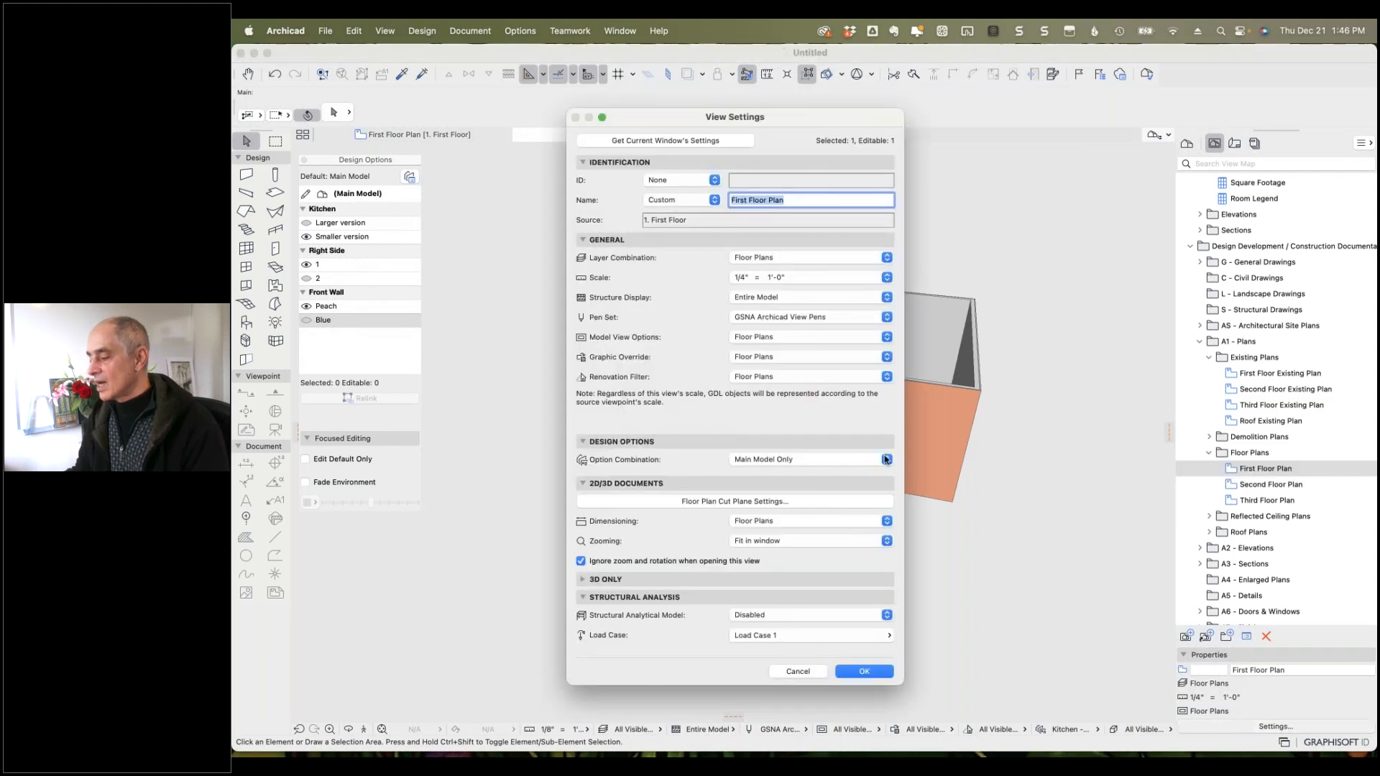
pyautogui.click(781, 463)
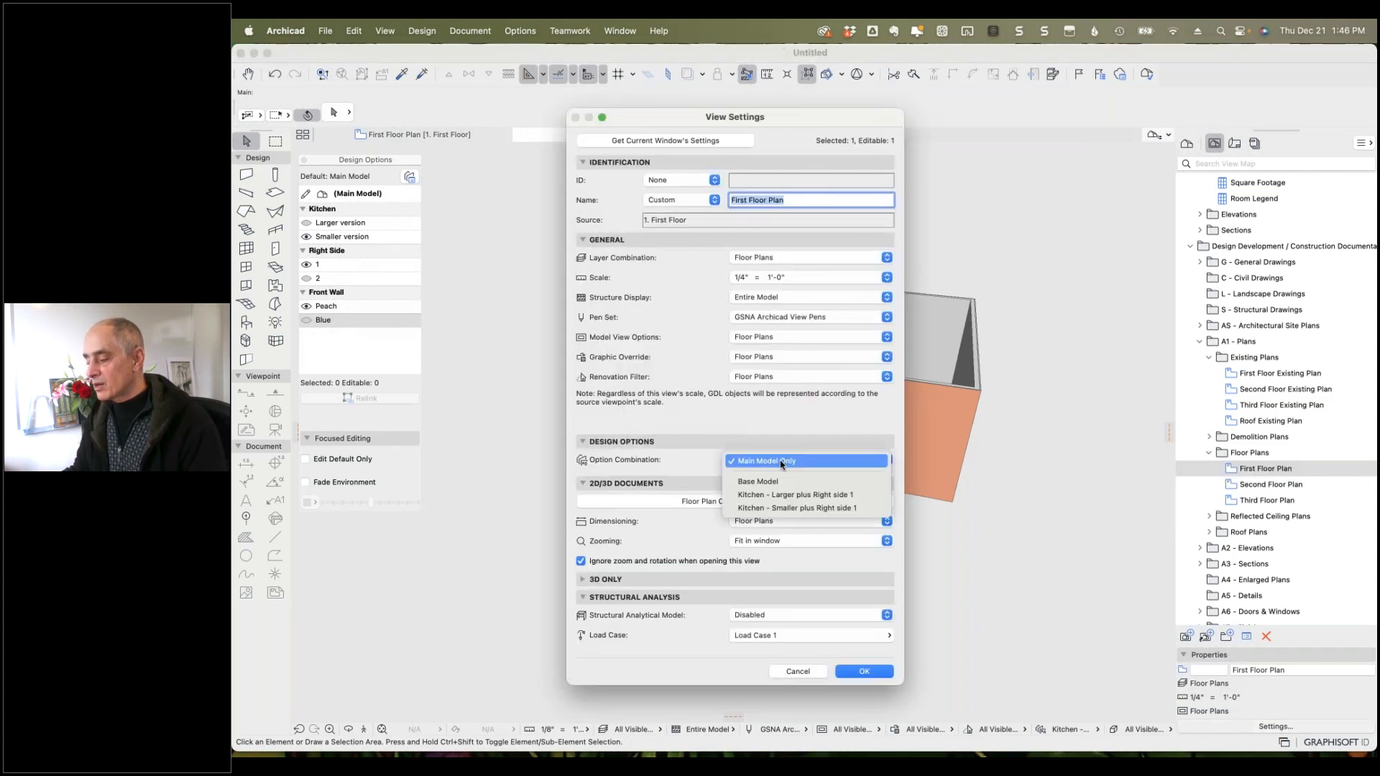
pyautogui.click(770, 482)
pyautogui.click(867, 673)
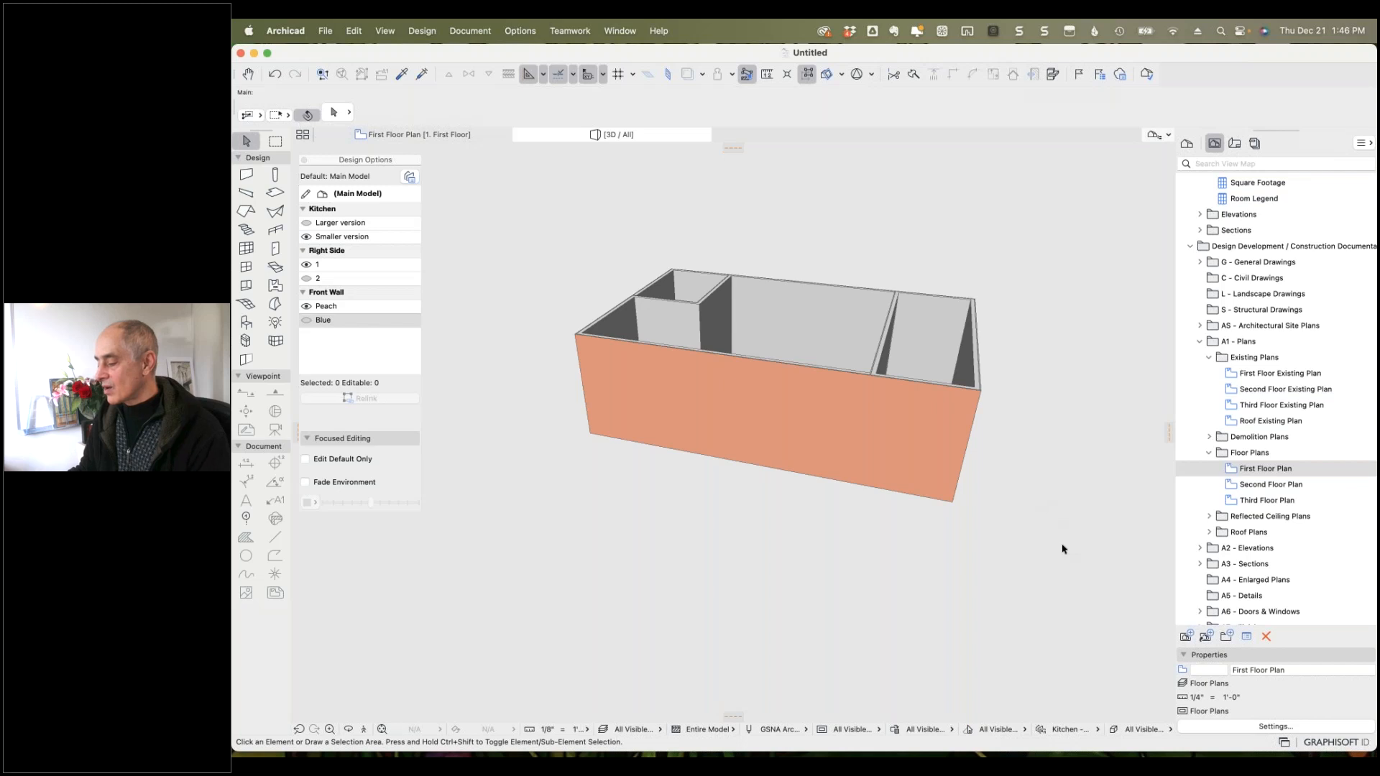
# Redefine the Base Model combination to show the larger kitchen, Right Side 2 and the Blue front wall, and accept the changes.
pyautogui.click(409, 177)
pyautogui.click(479, 265)
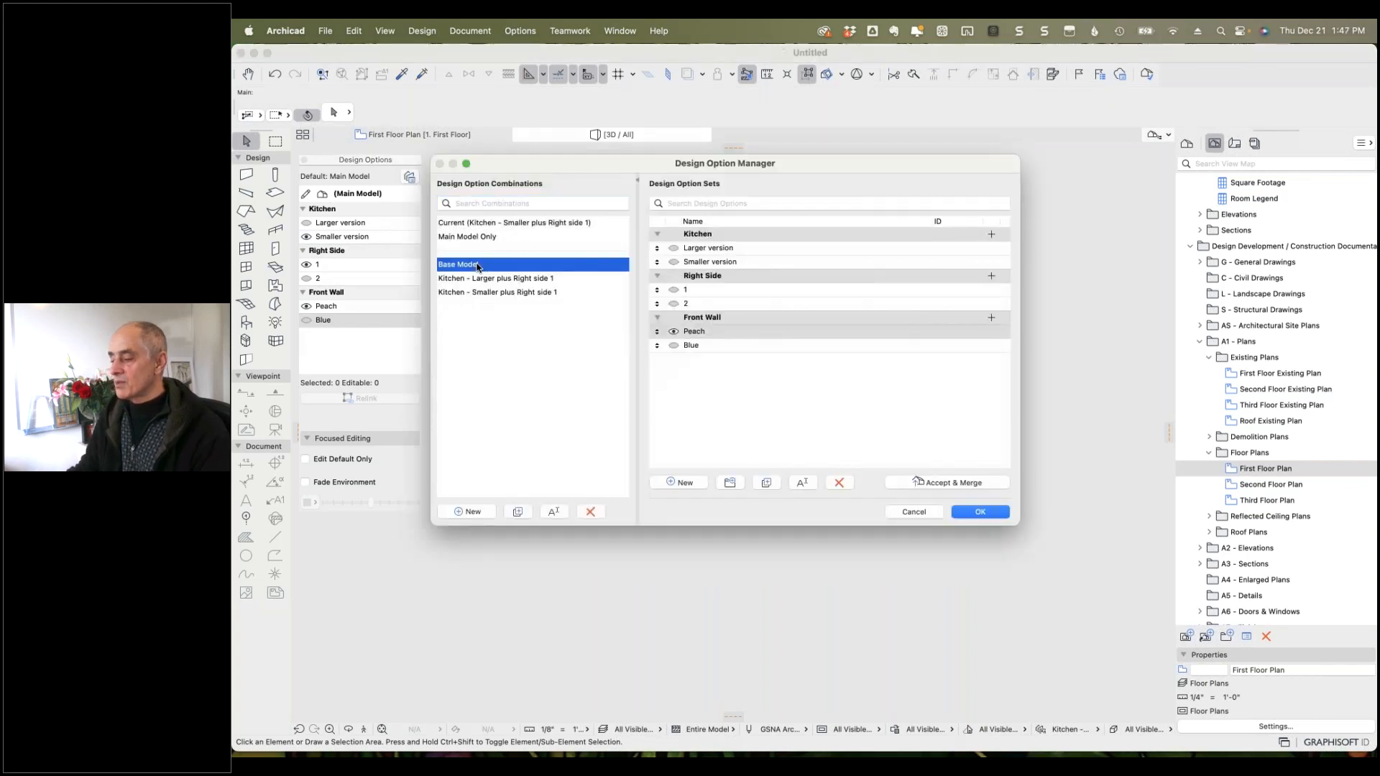
pyautogui.click(692, 346)
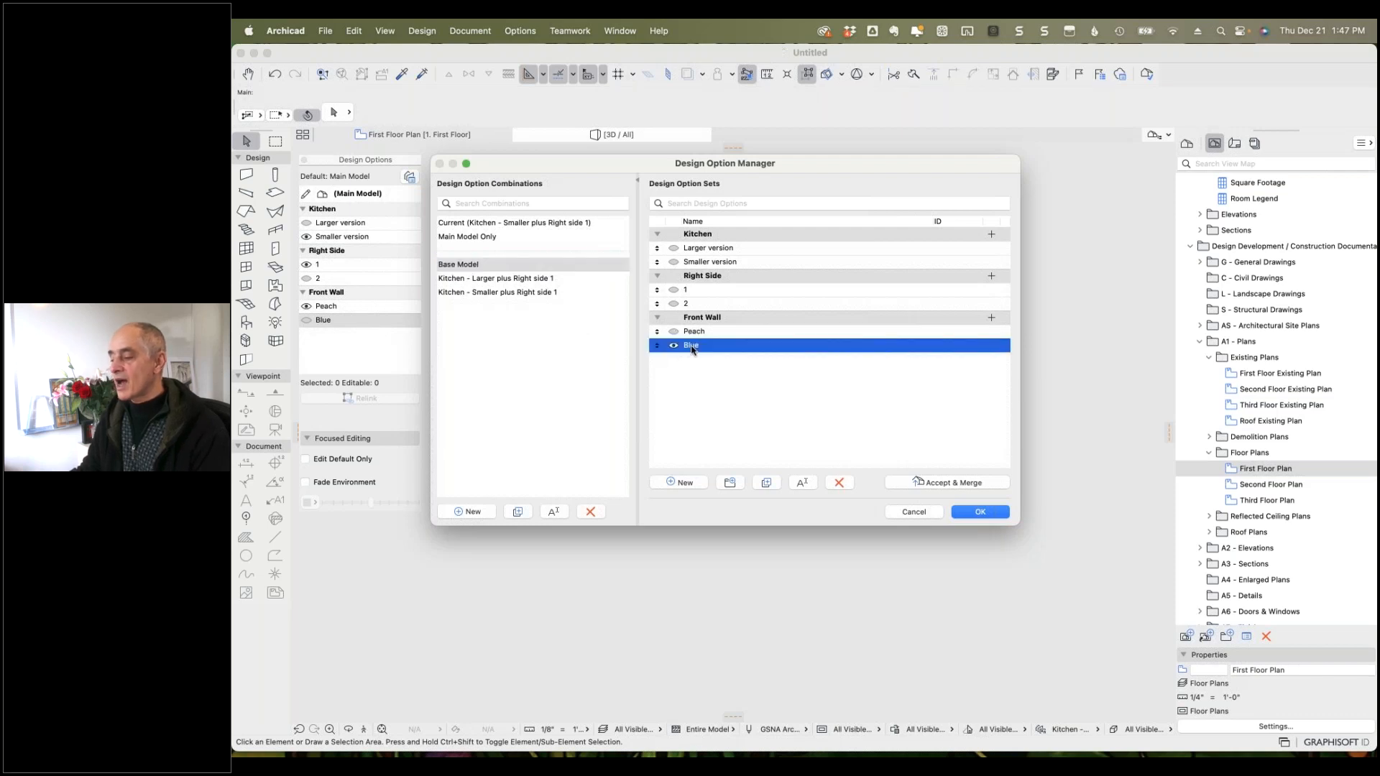
pyautogui.click(675, 248)
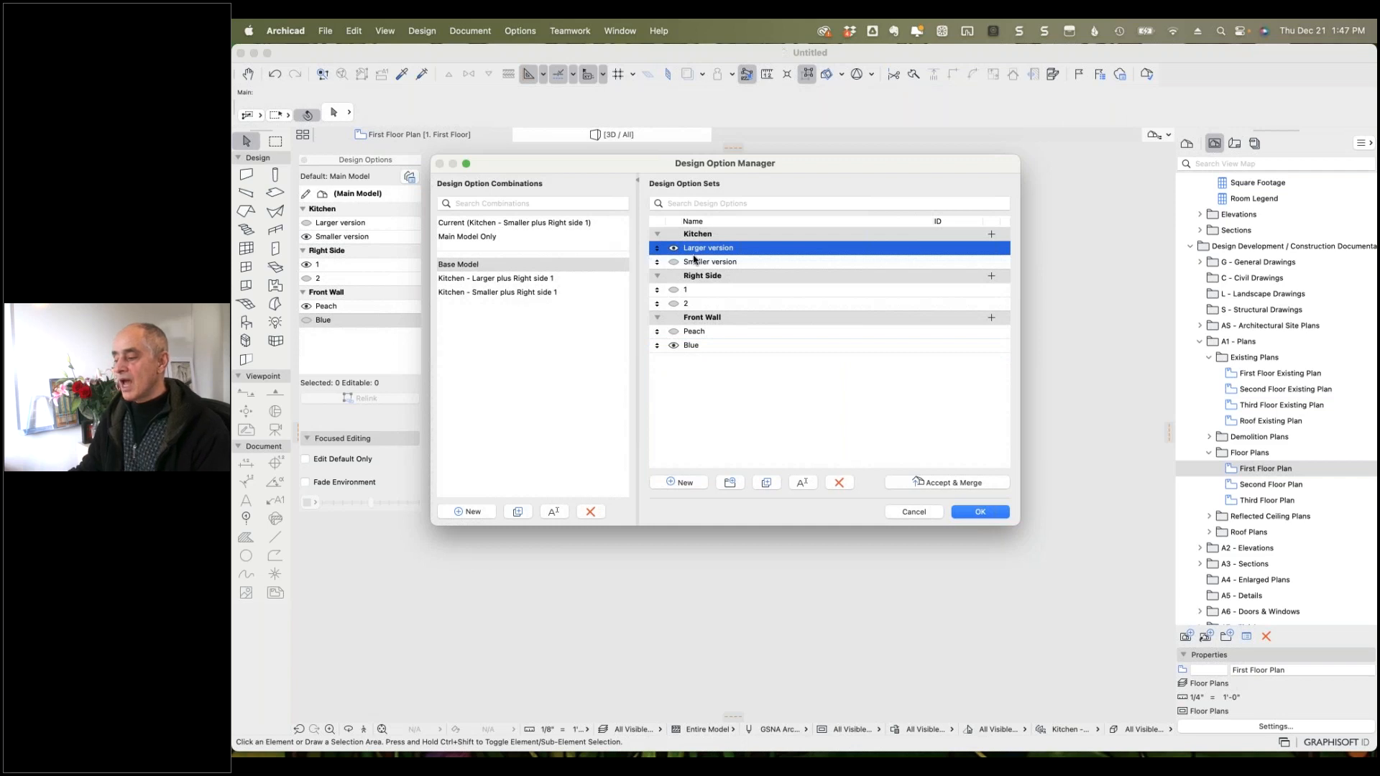
pyautogui.click(678, 291)
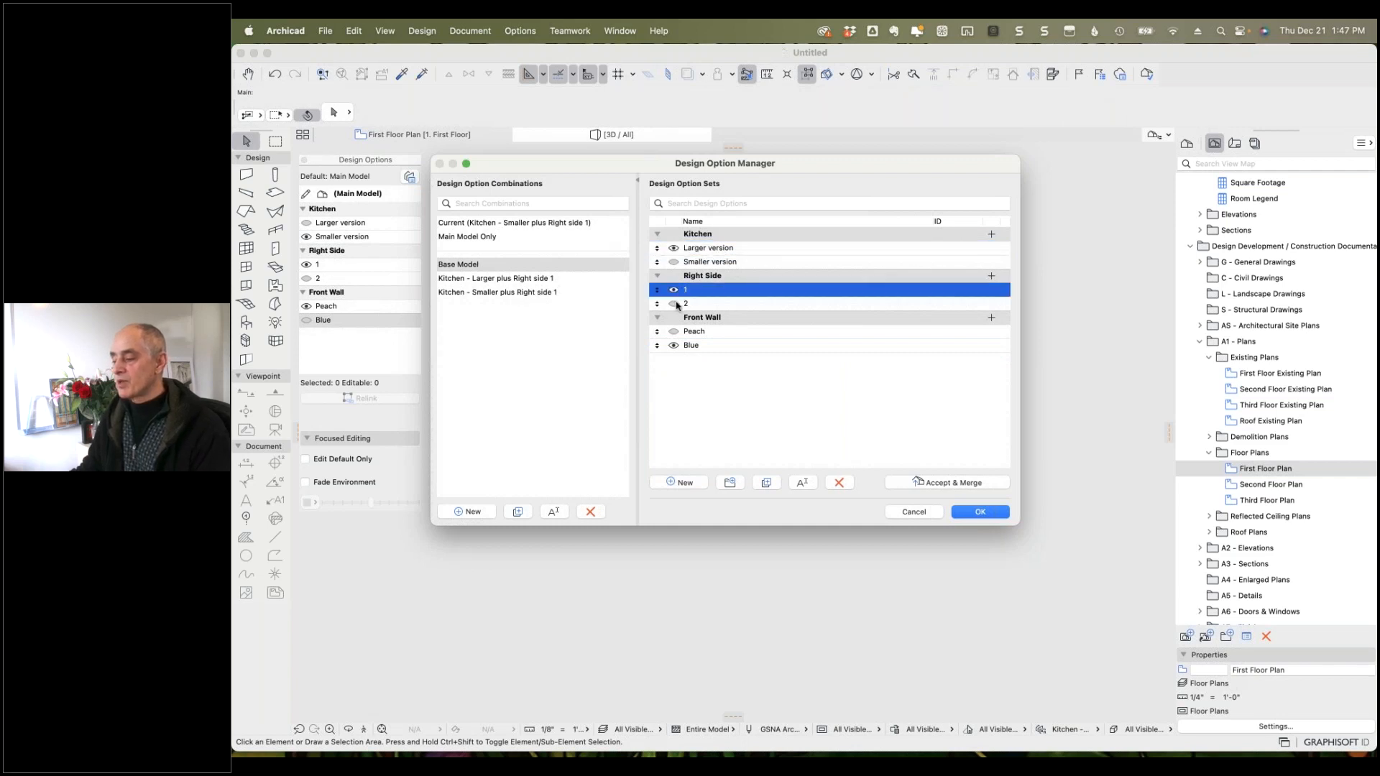
pyautogui.click(679, 304)
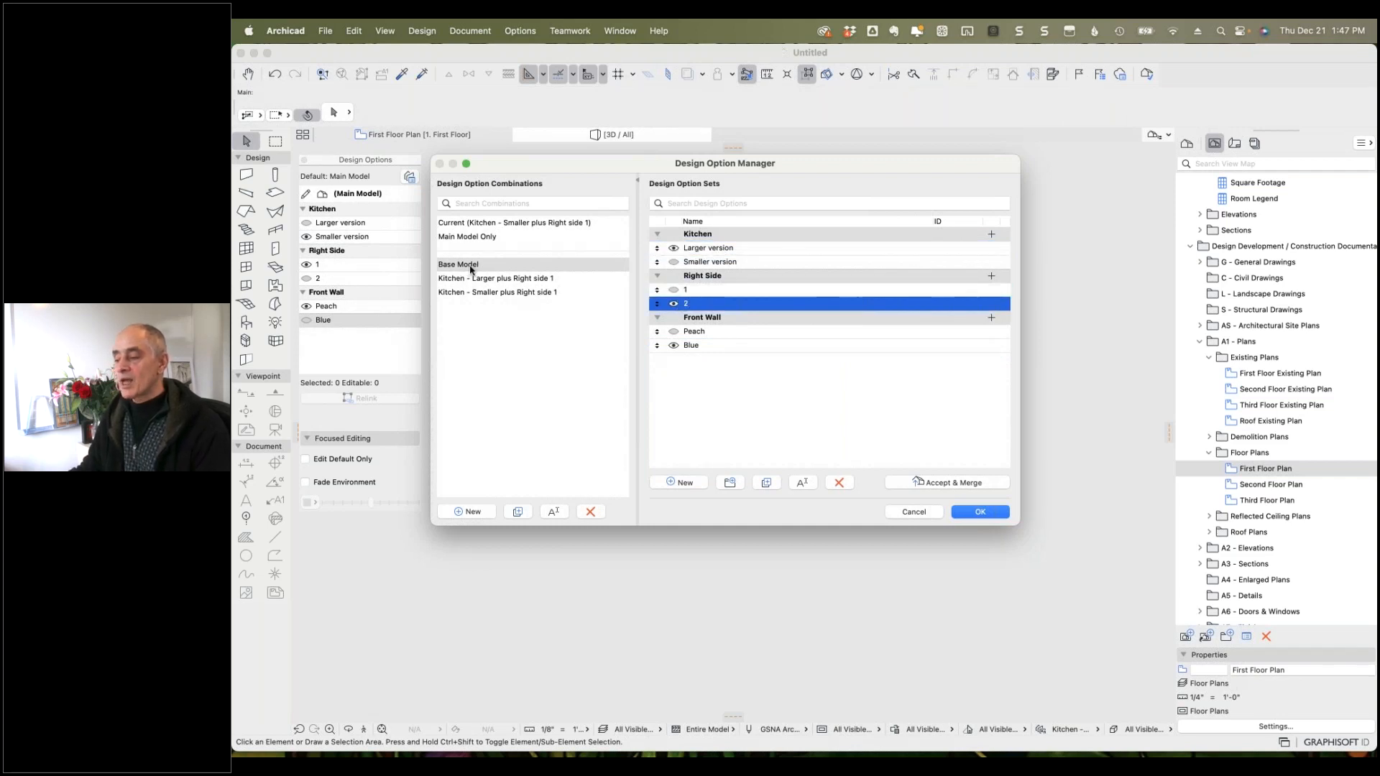
pyautogui.click(962, 513)
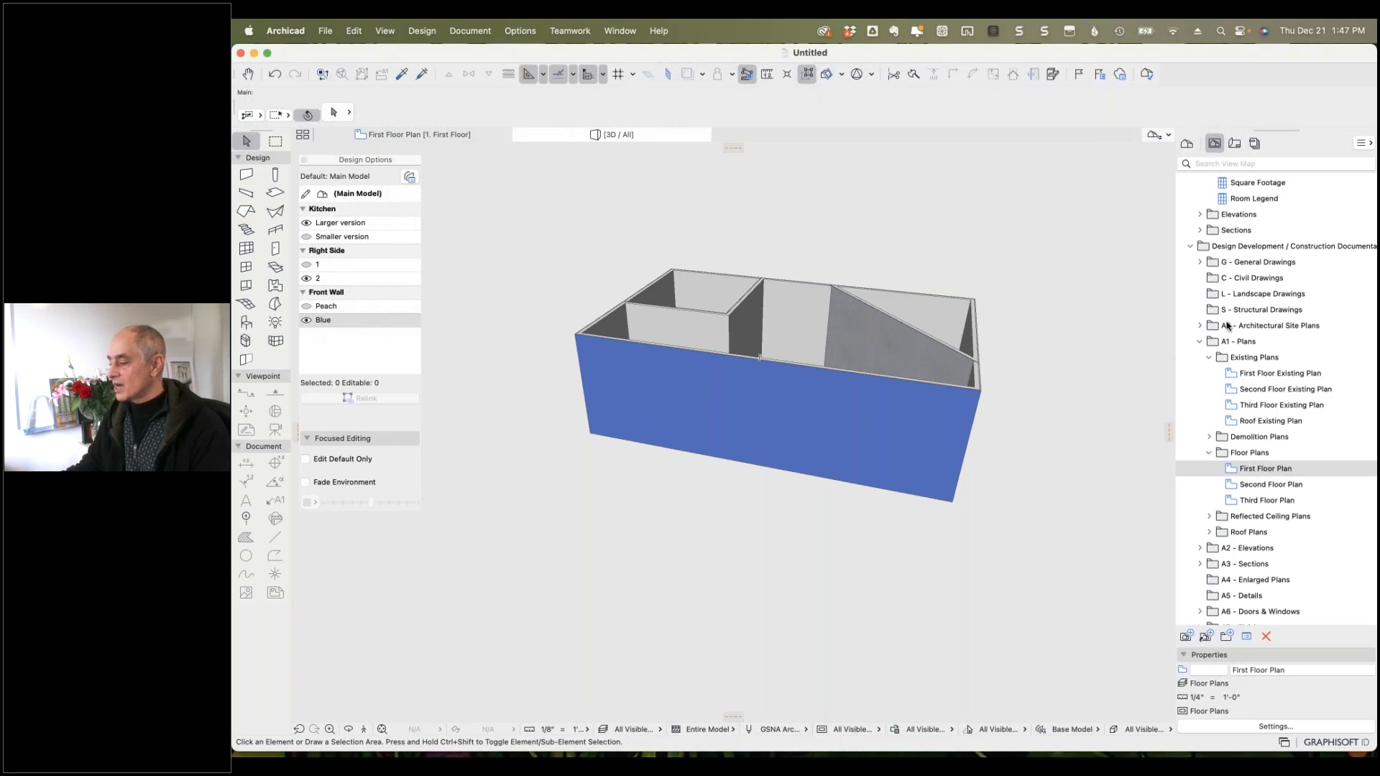
# Reopen the saved First Floor Plan view to check the options displayed by its Base Model combination.
pyautogui.click(442, 137)
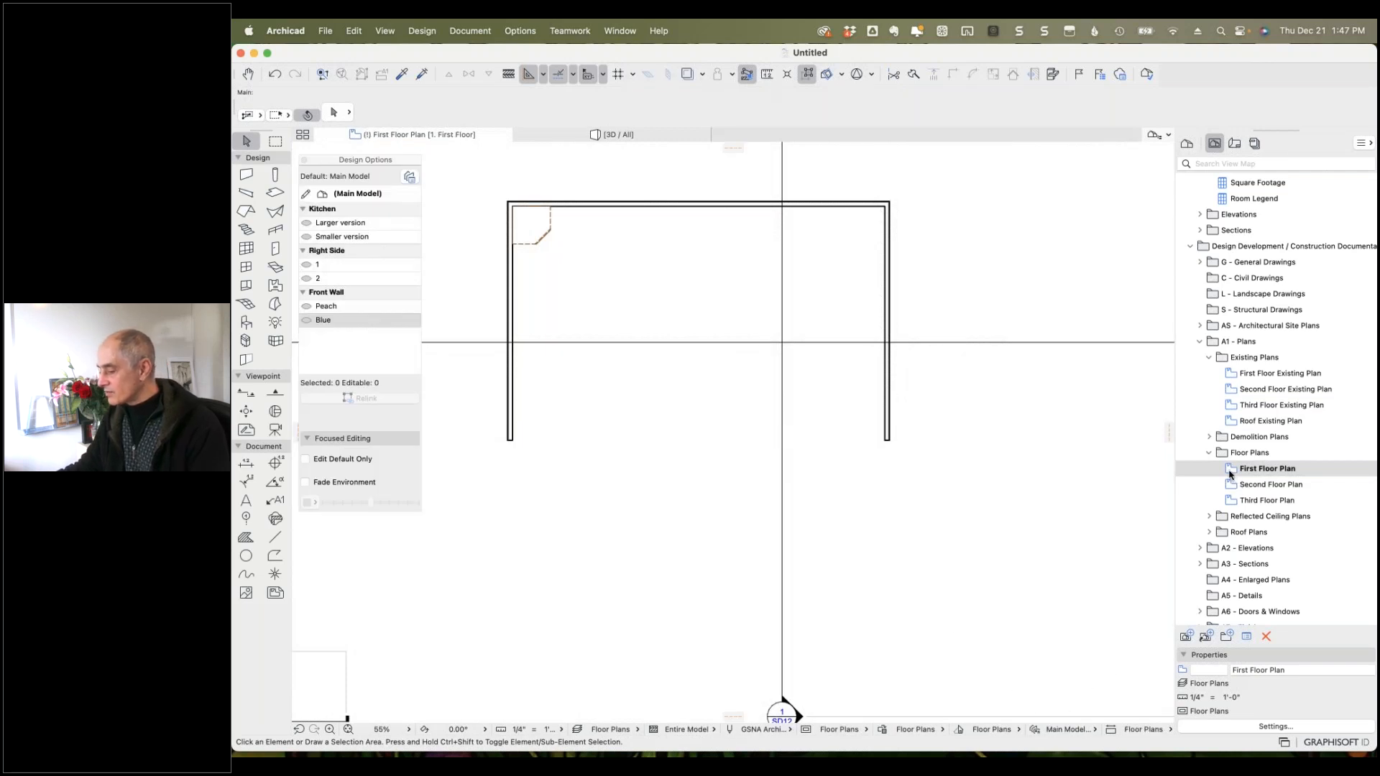
pyautogui.doubleClick(1230, 471)
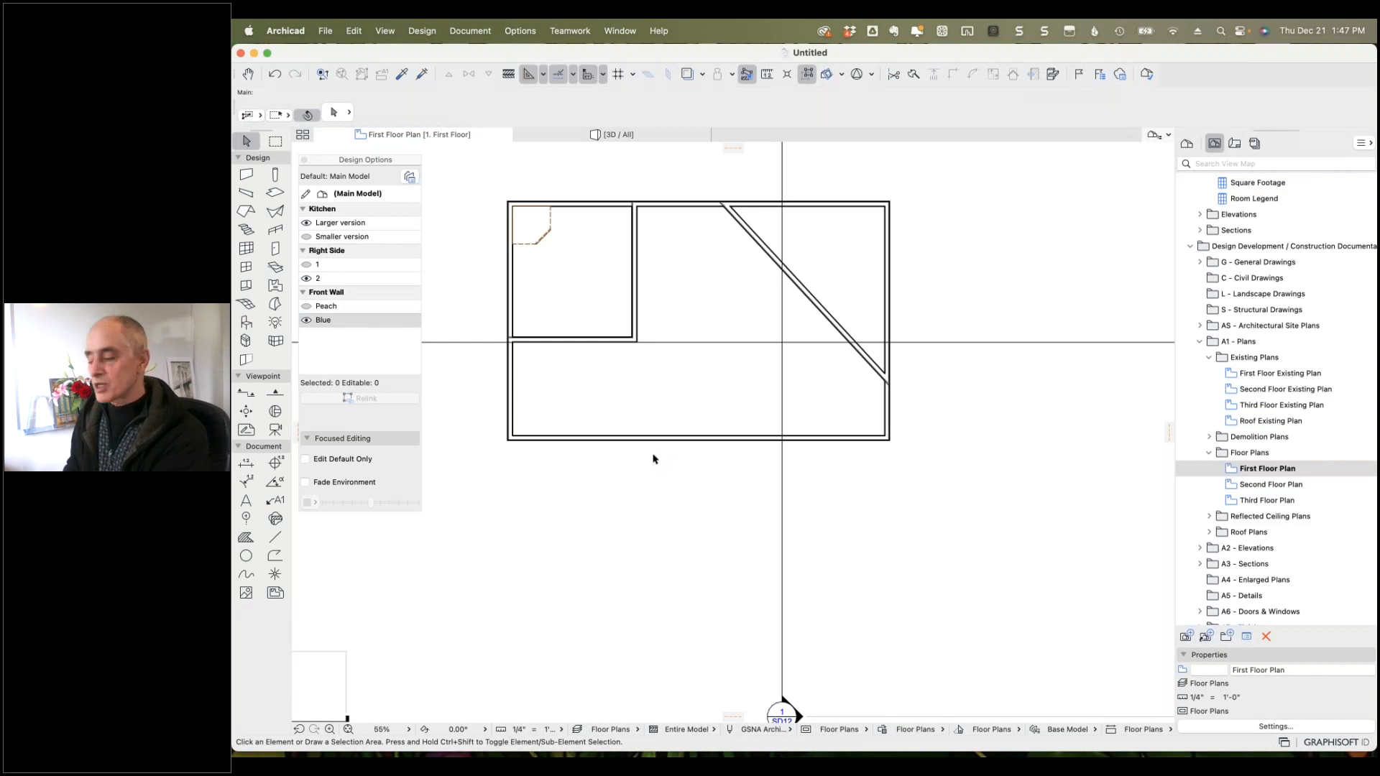
# Switch to the AMT MASTERTEMPLATE USA 27 v7 project.
pyautogui.press('super+Tab')
pyautogui.press('super+Tab')
pyautogui.press('super+Tab')
pyautogui.press('super+Tab')
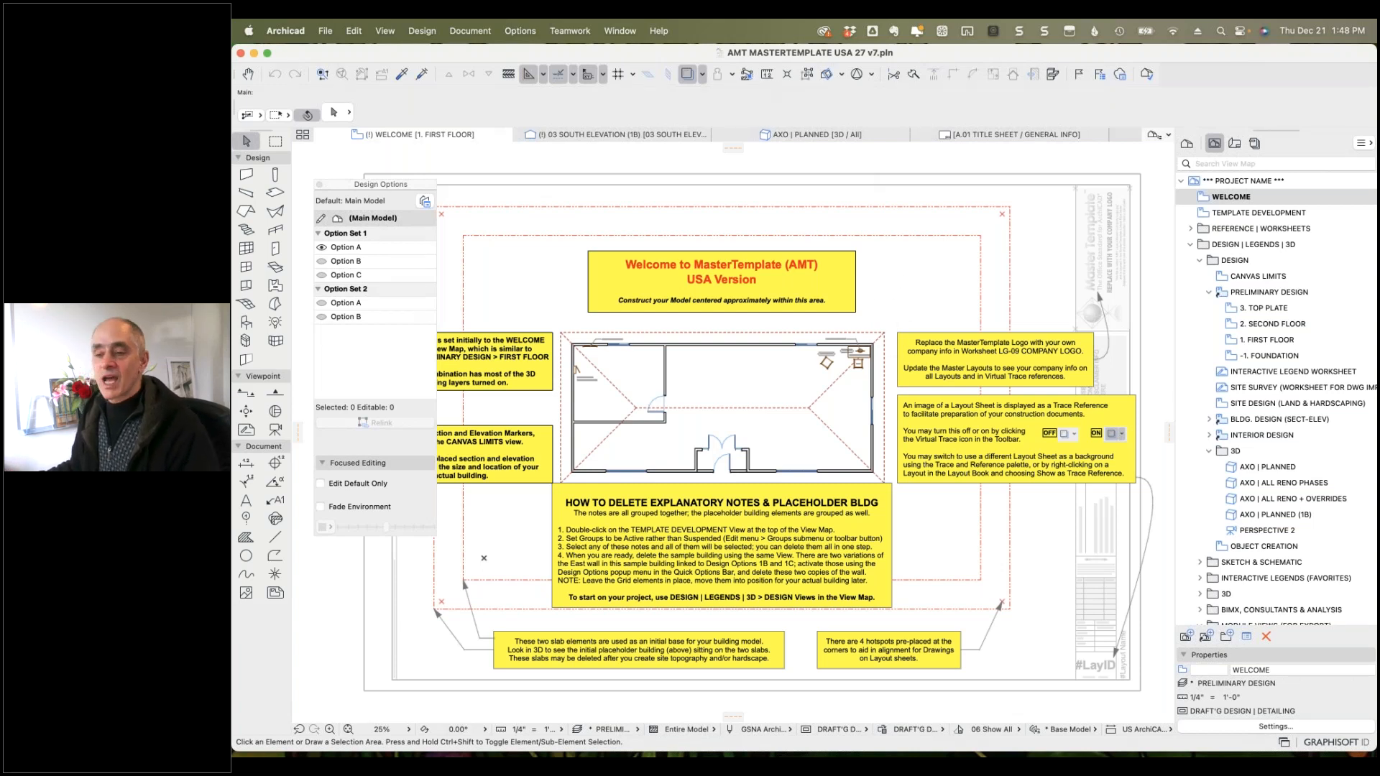
# Select the grouped explanatory notes, open the TEMPLATE DEVELOPMENT view and delete the notes.
pyautogui.click(856, 253)
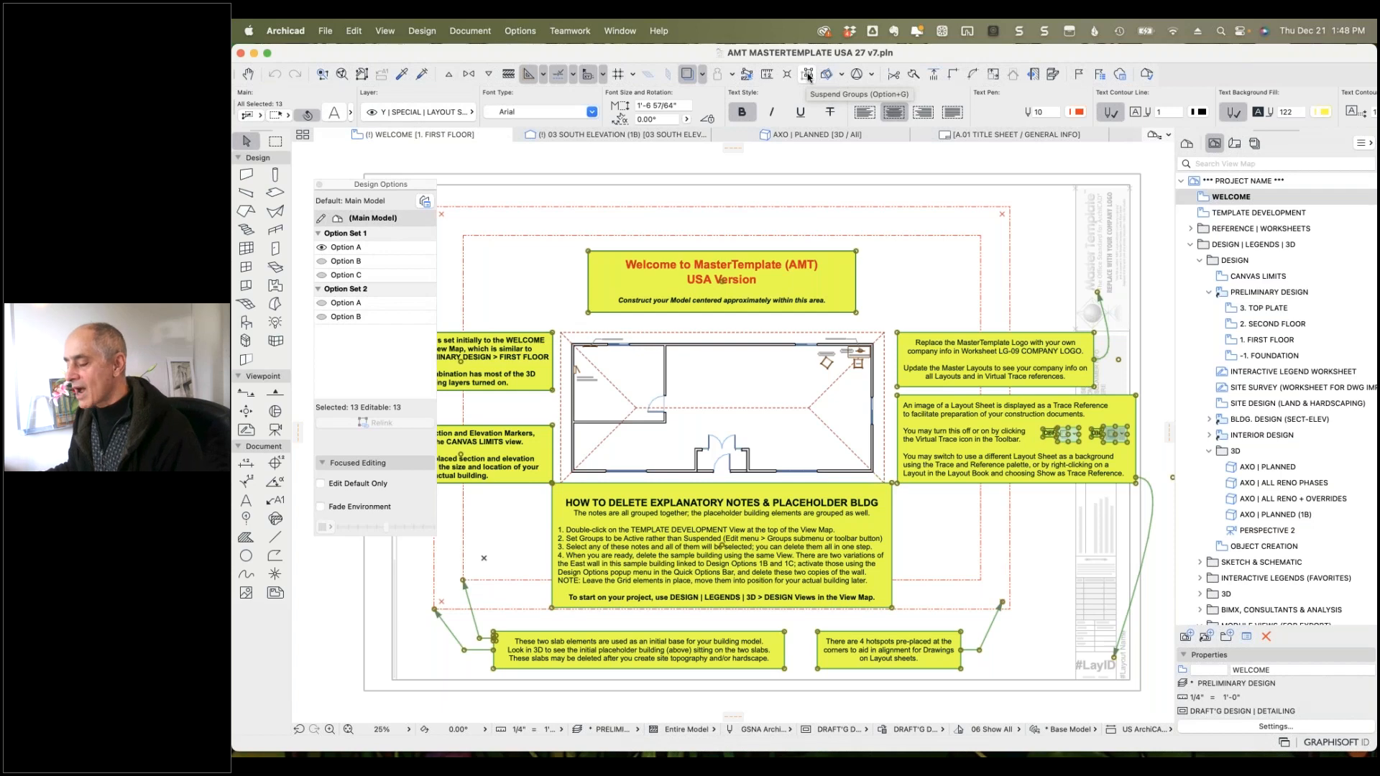
pyautogui.click(637, 730)
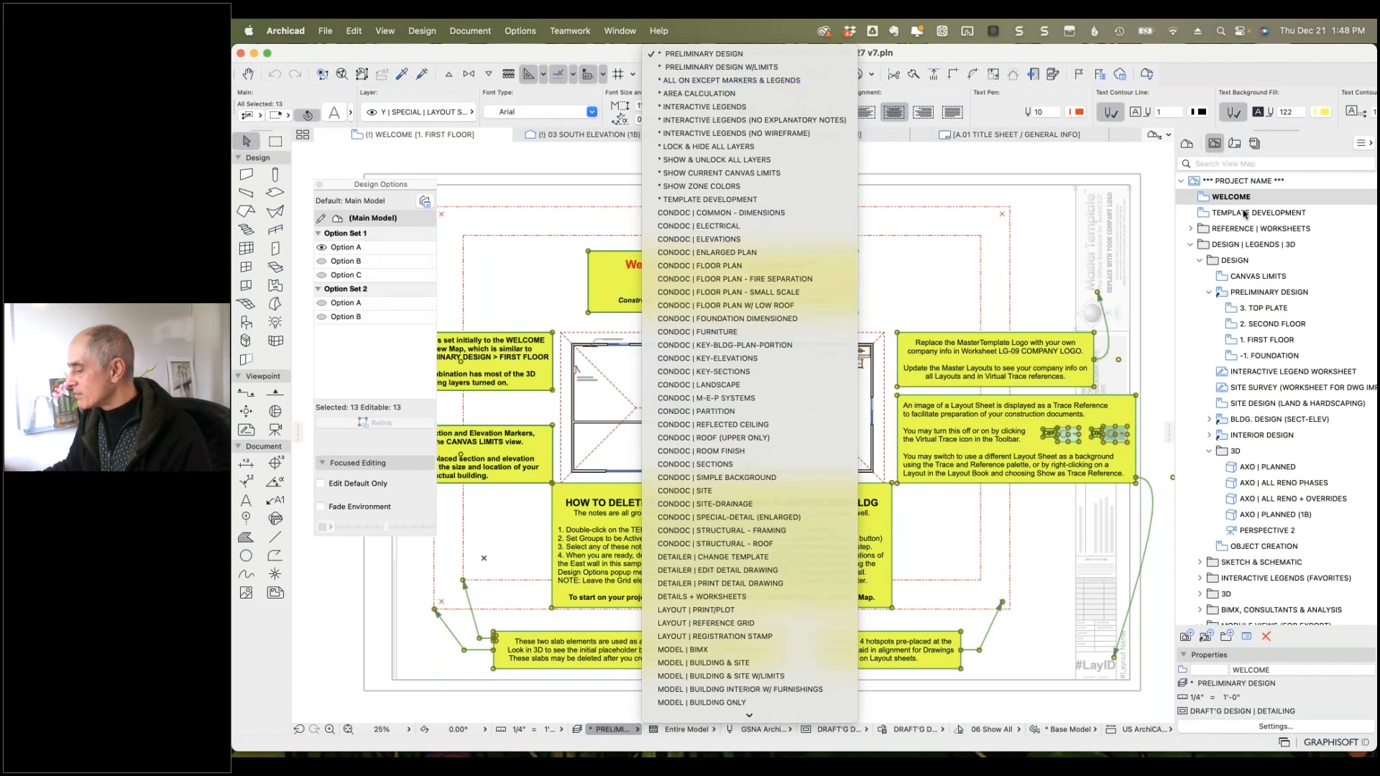
pyautogui.click(1205, 216)
pyautogui.doubleClick(1205, 216)
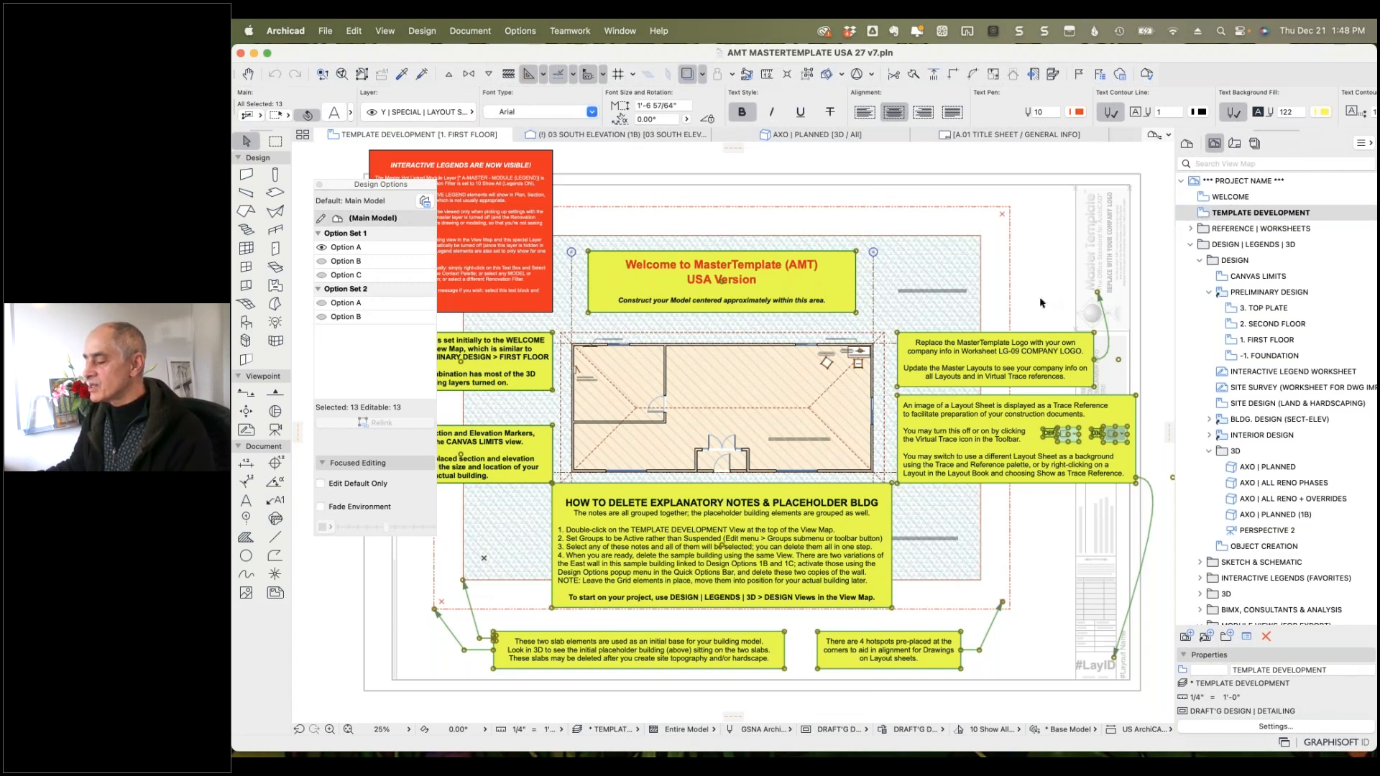
pyautogui.press('Delete')
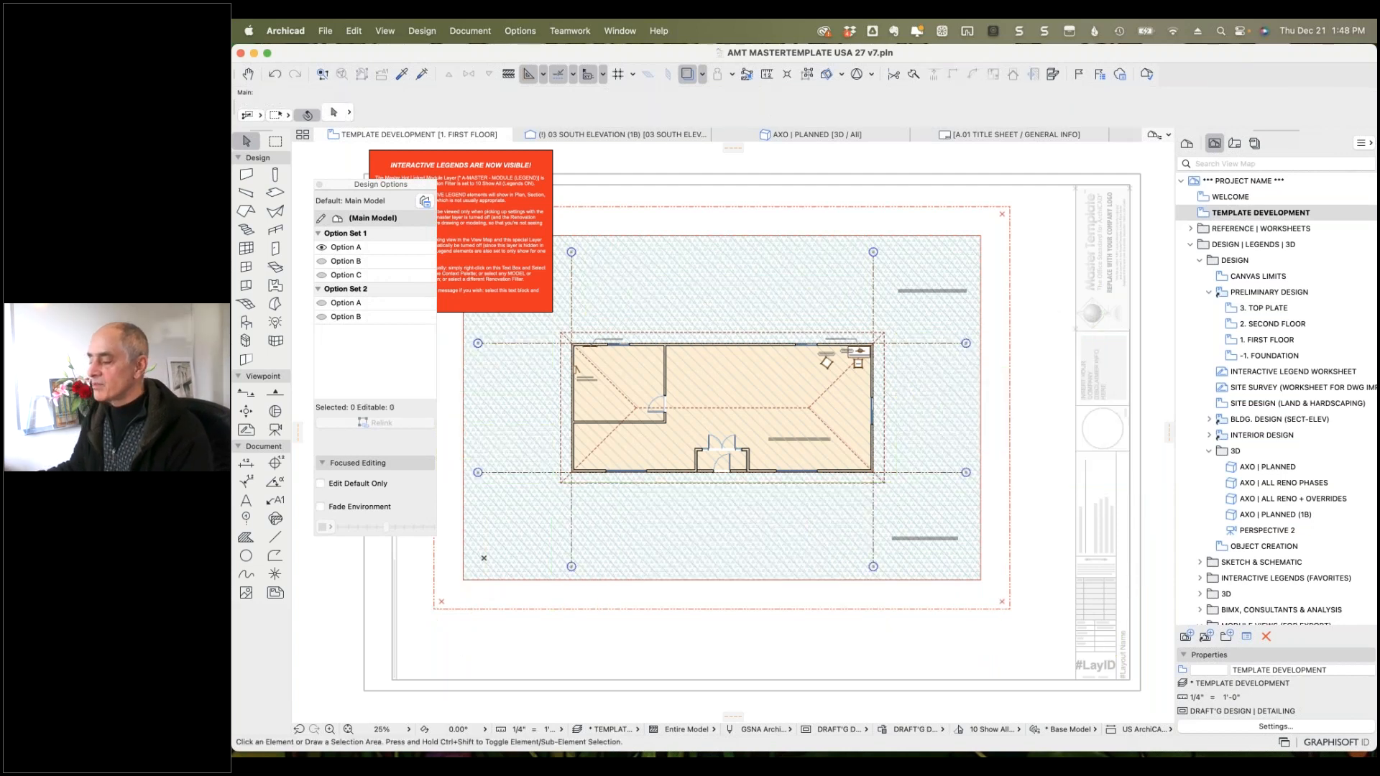
# Try deleting the grouped placeholder building, undo the deletion and clear the selection.
pyautogui.click(884, 333)
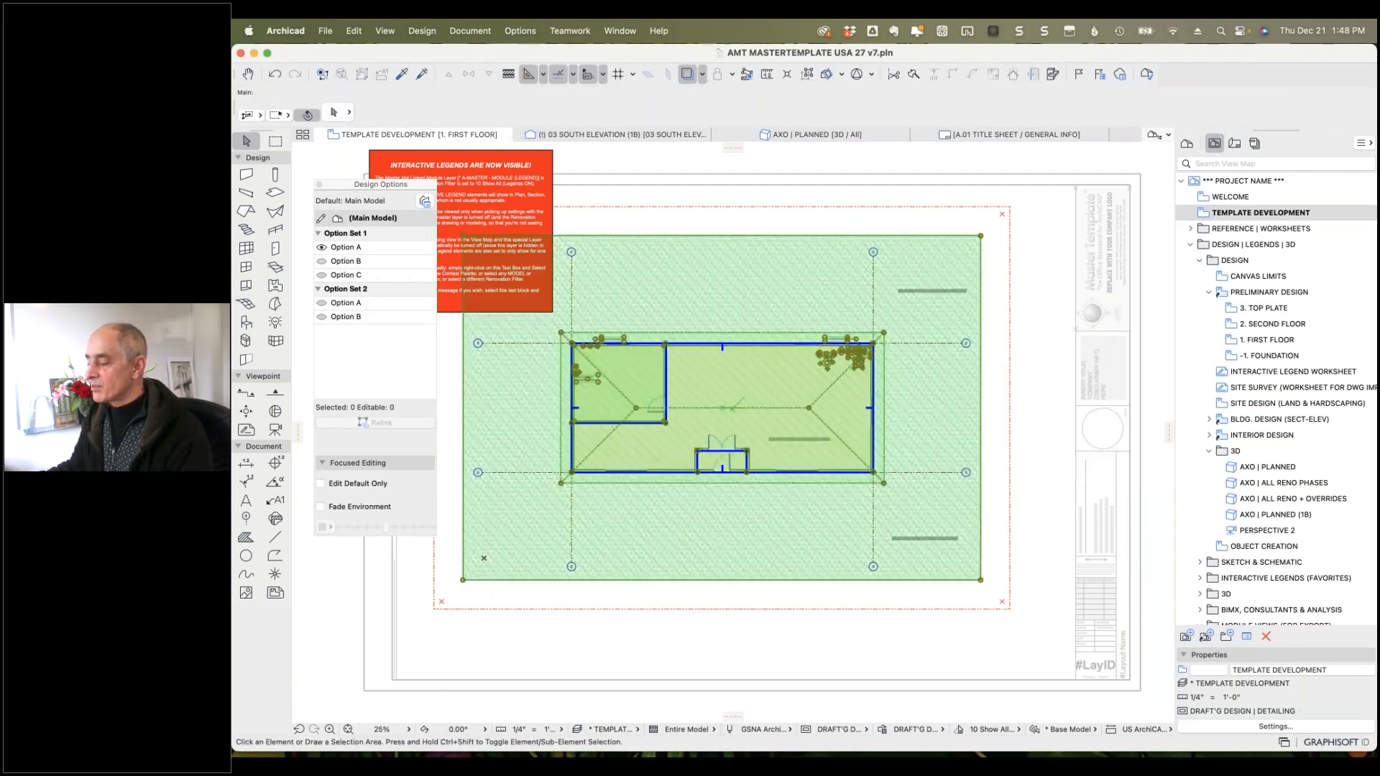
pyautogui.press('Delete')
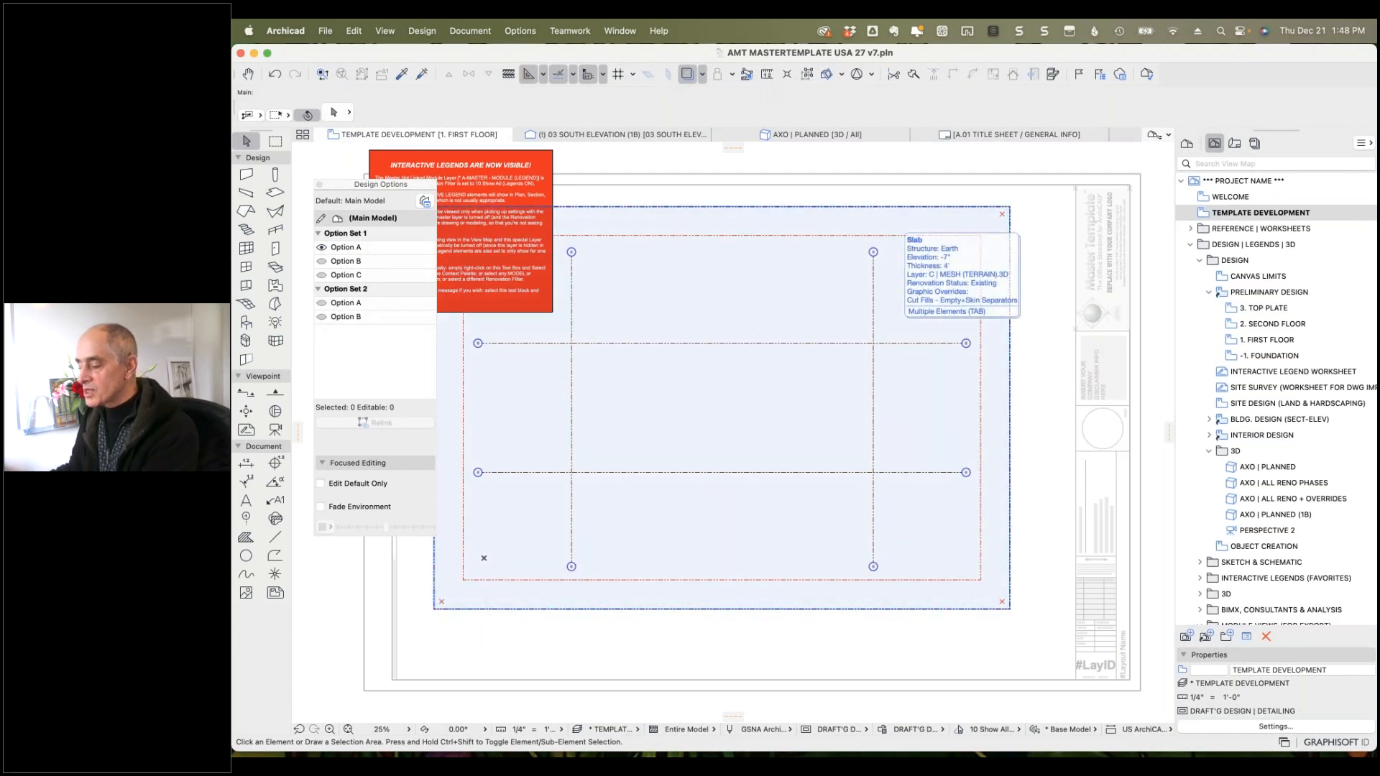
pyautogui.press('super+z')
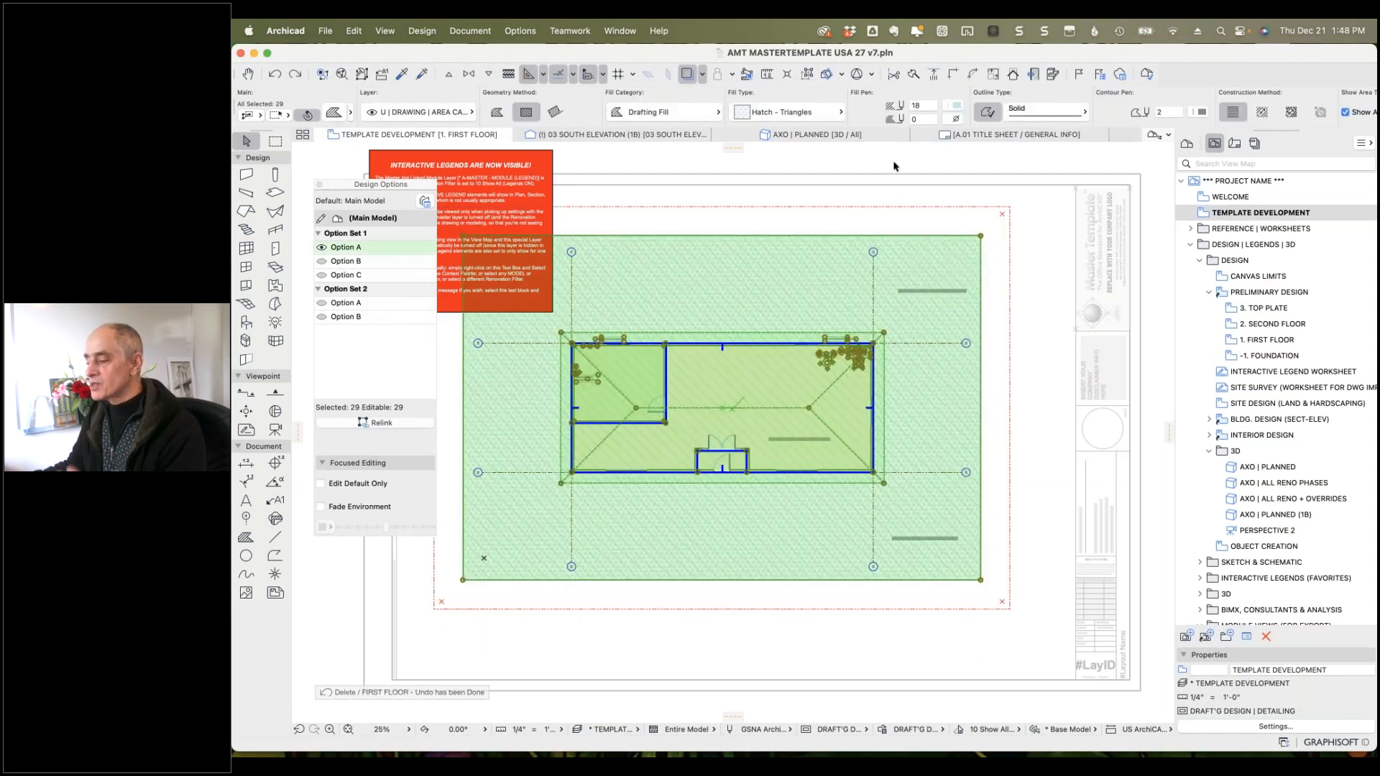
pyautogui.click(894, 166)
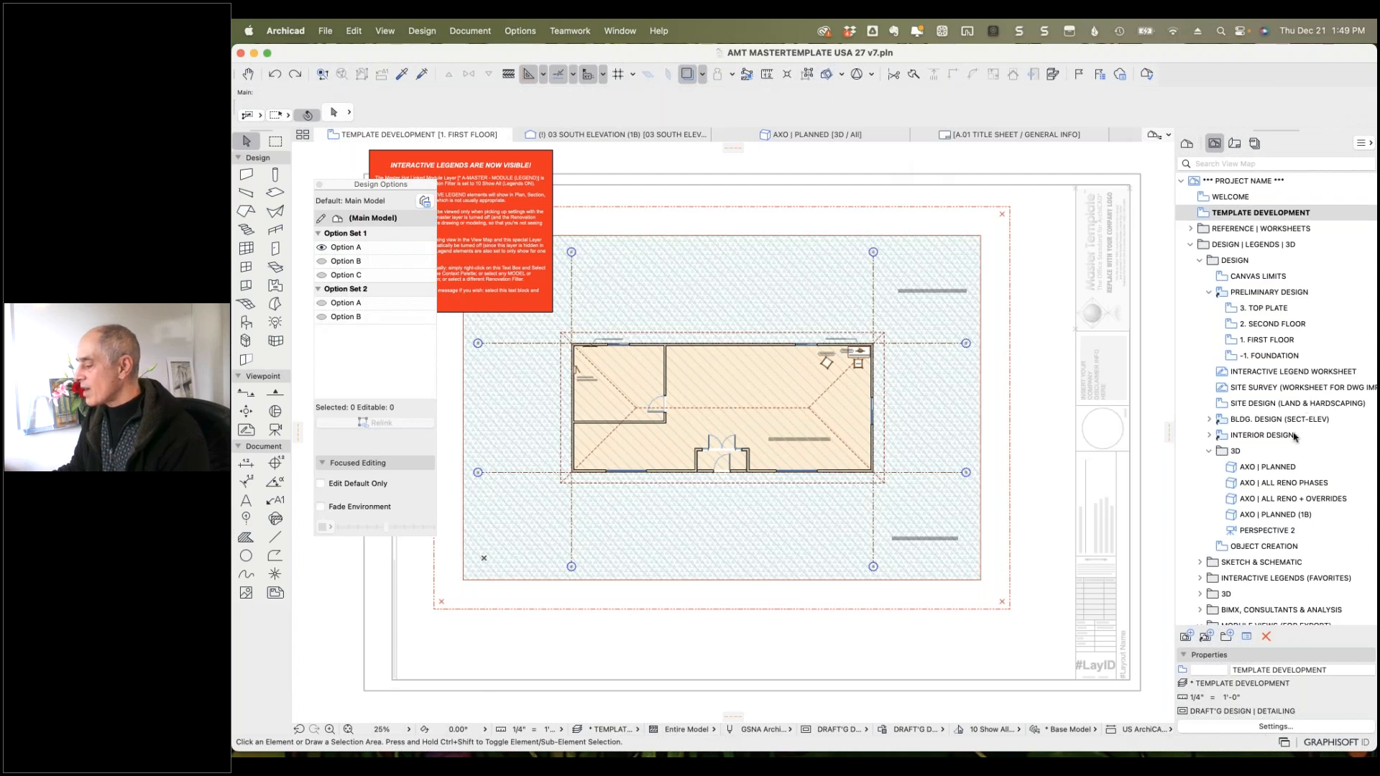
# Examine the front entry in the 1. FIRST FLOOR view and the settings of its "07 Show All (with overrides)" renovation filter.
pyautogui.doubleClick(1235, 340)
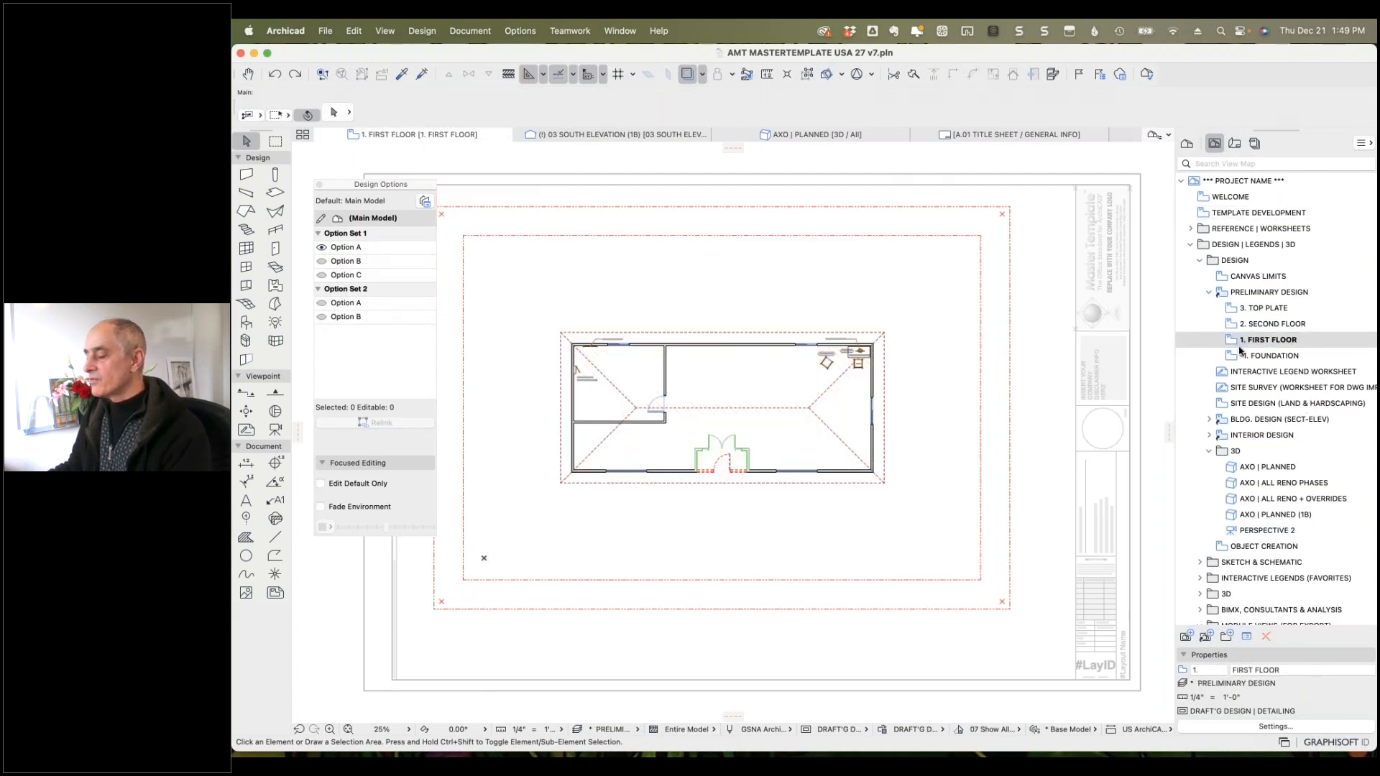
pyautogui.scroll(5, 733, 445)
pyautogui.scroll(3, 784, 471)
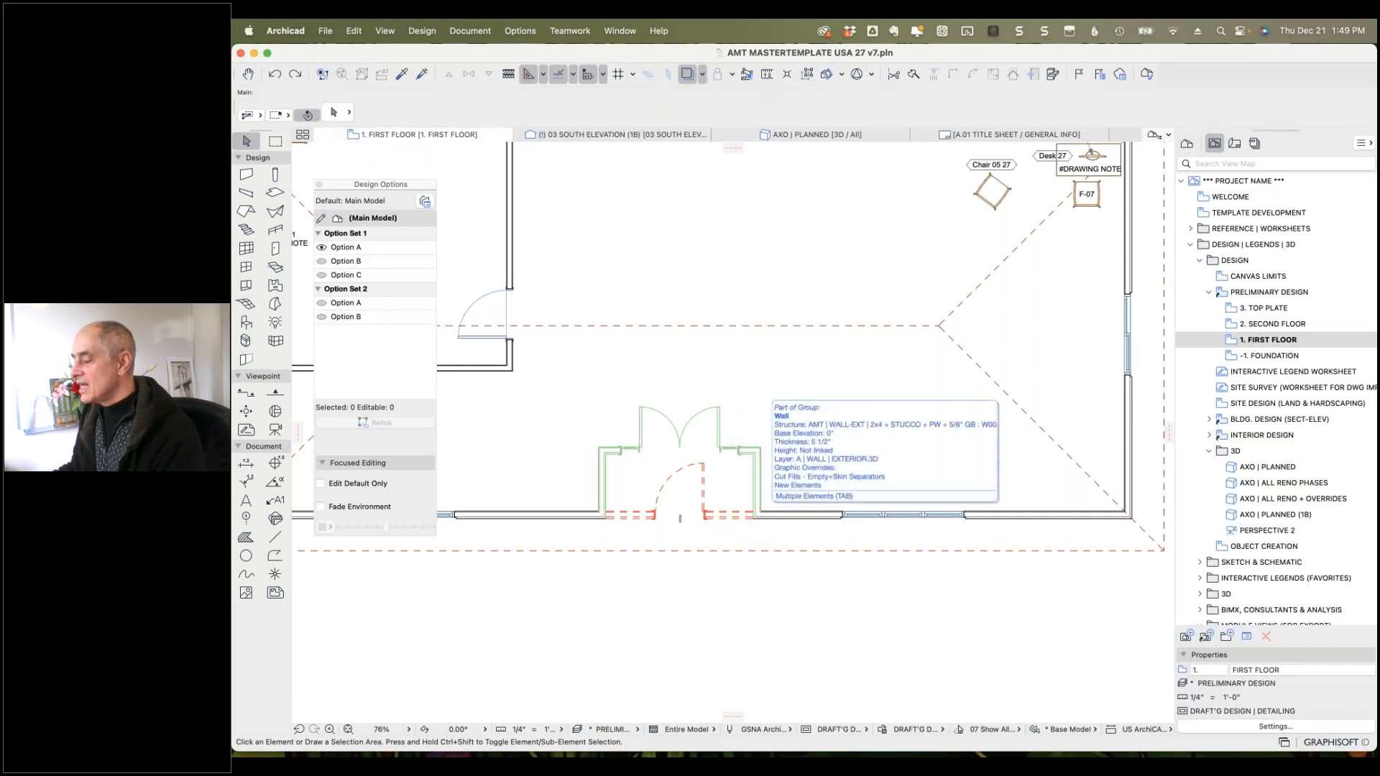
pyautogui.scroll(-5, 974, 492)
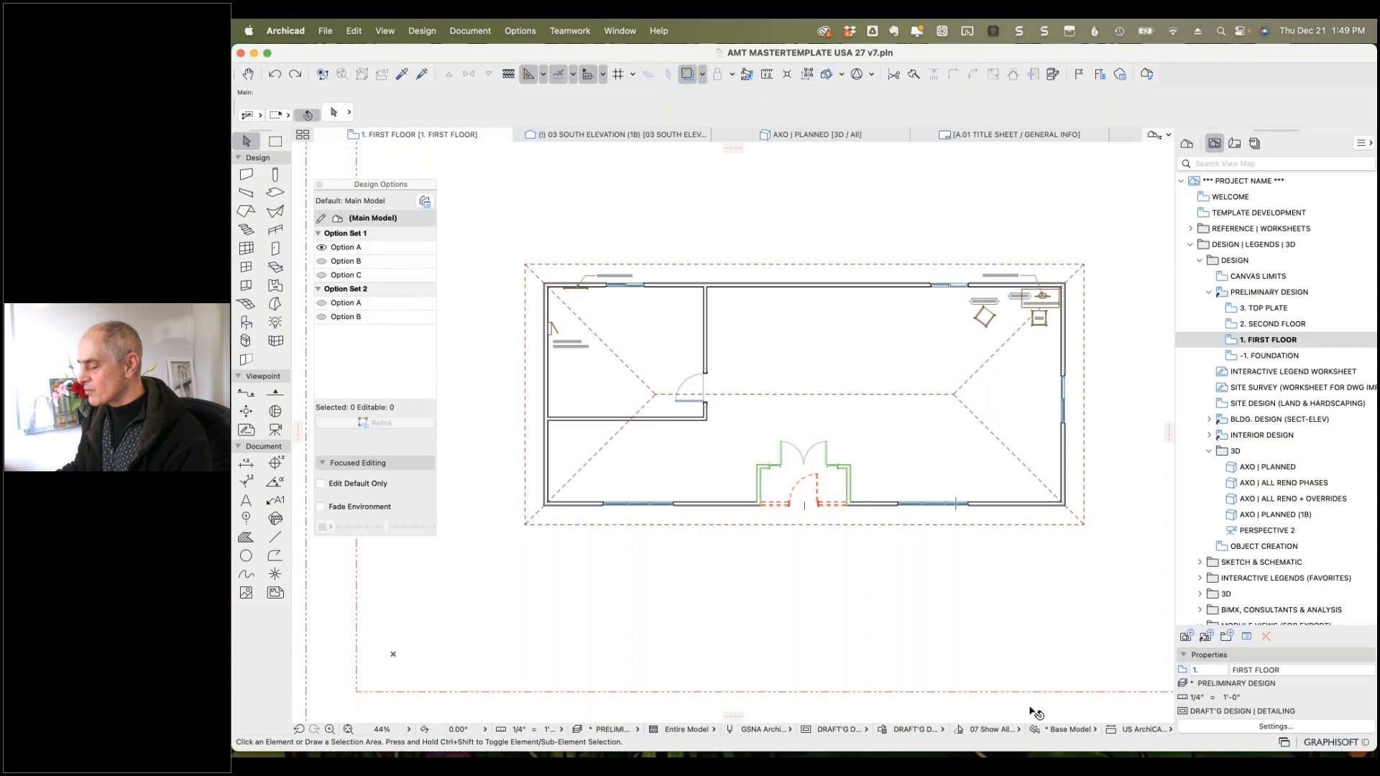
pyautogui.click(958, 731)
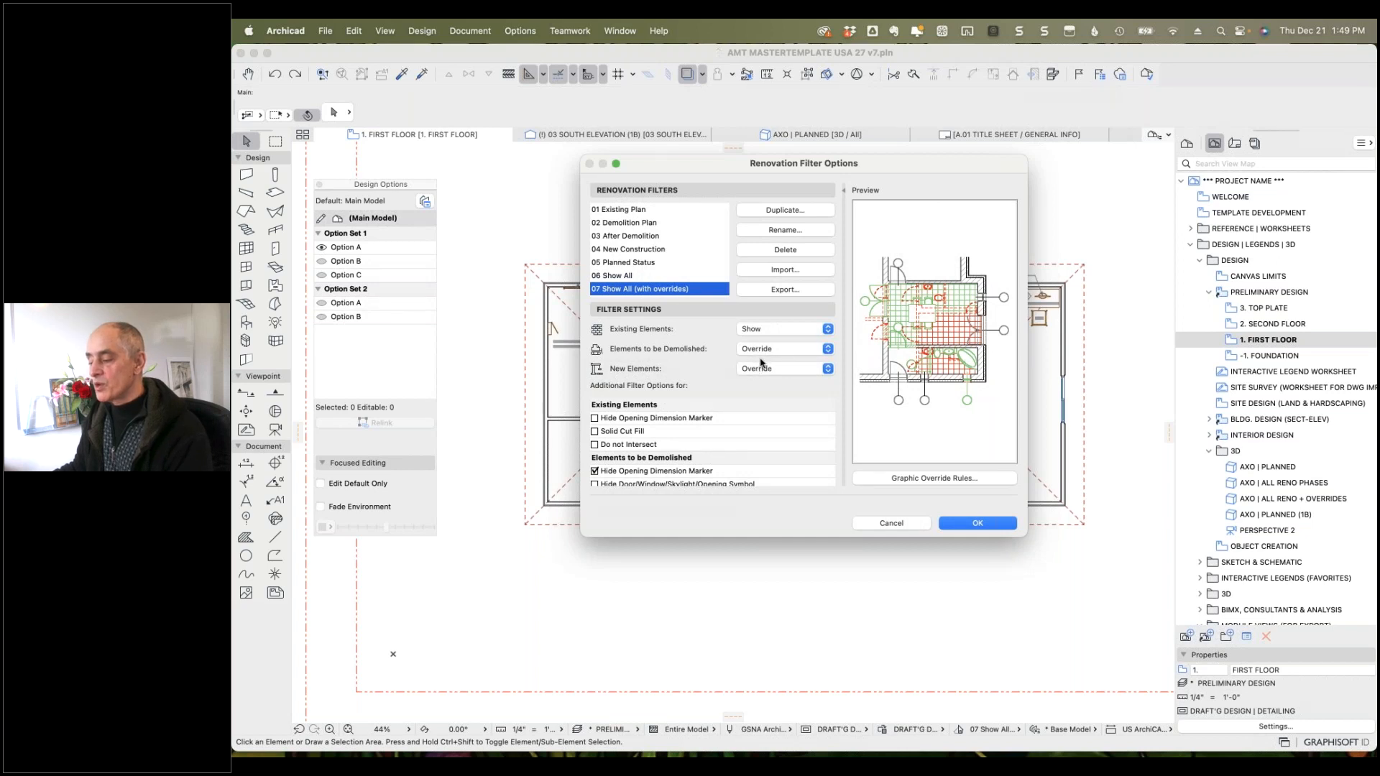
pyautogui.click(894, 523)
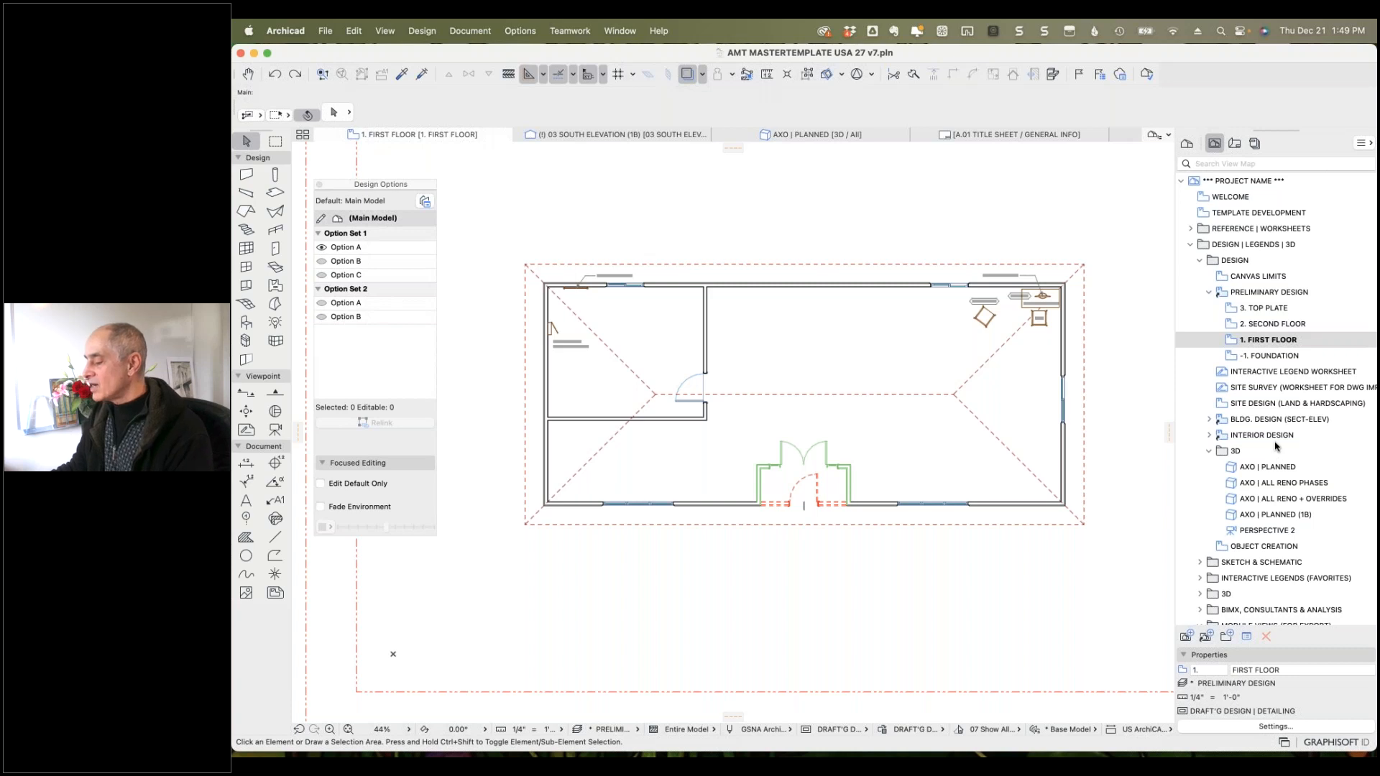
# Compare the front entry in the AXO | PLANNED, AXO | ALL RENO PHASES and AXO | ALL RENO + OVERRIDES views.
pyautogui.doubleClick(1233, 468)
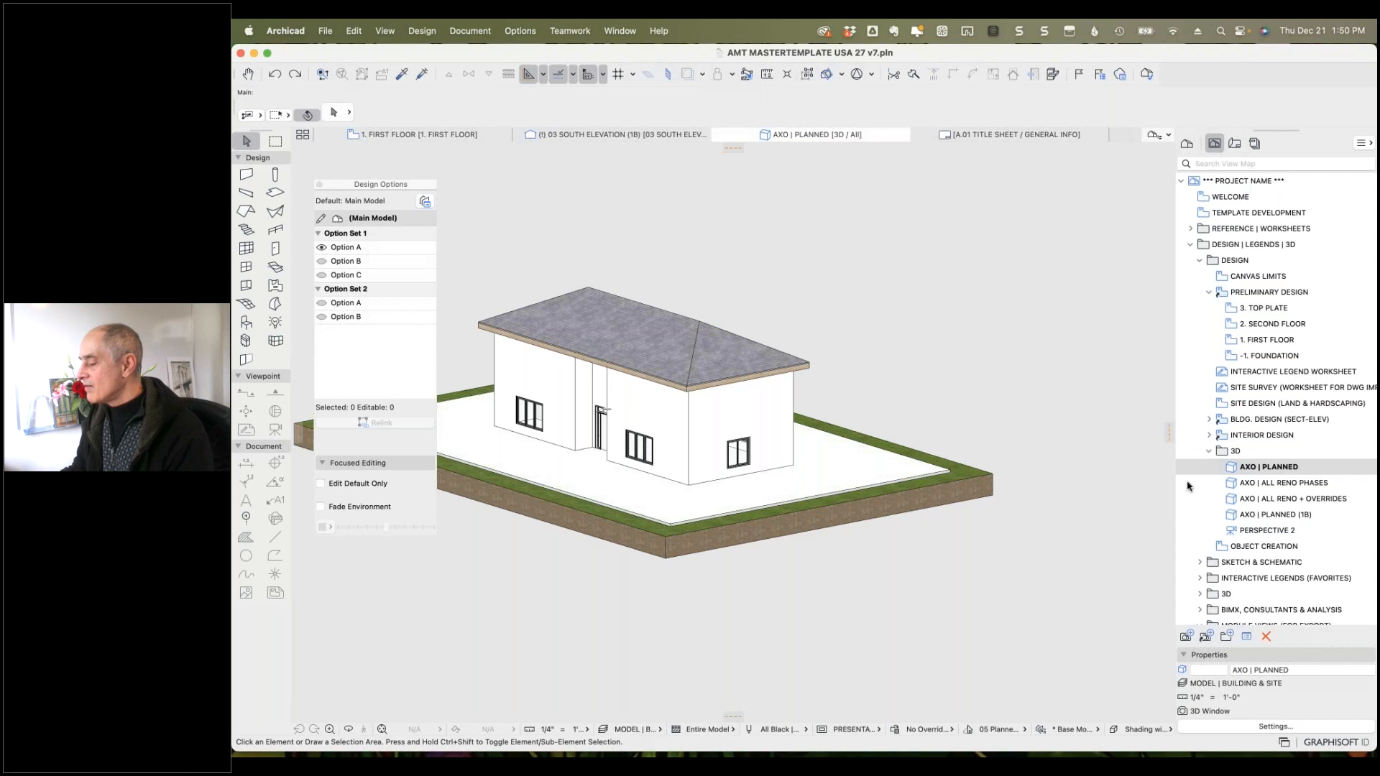
pyautogui.doubleClick(1231, 485)
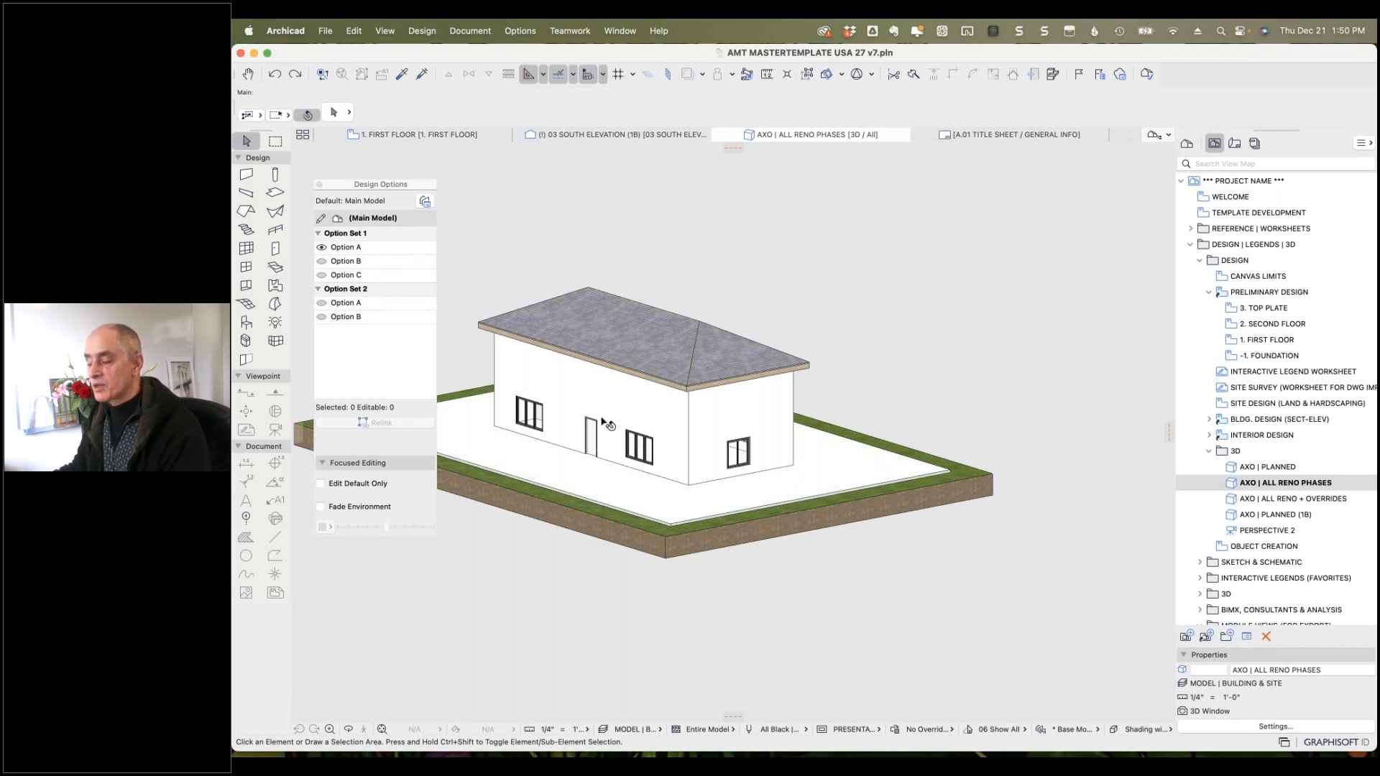
pyautogui.doubleClick(1231, 499)
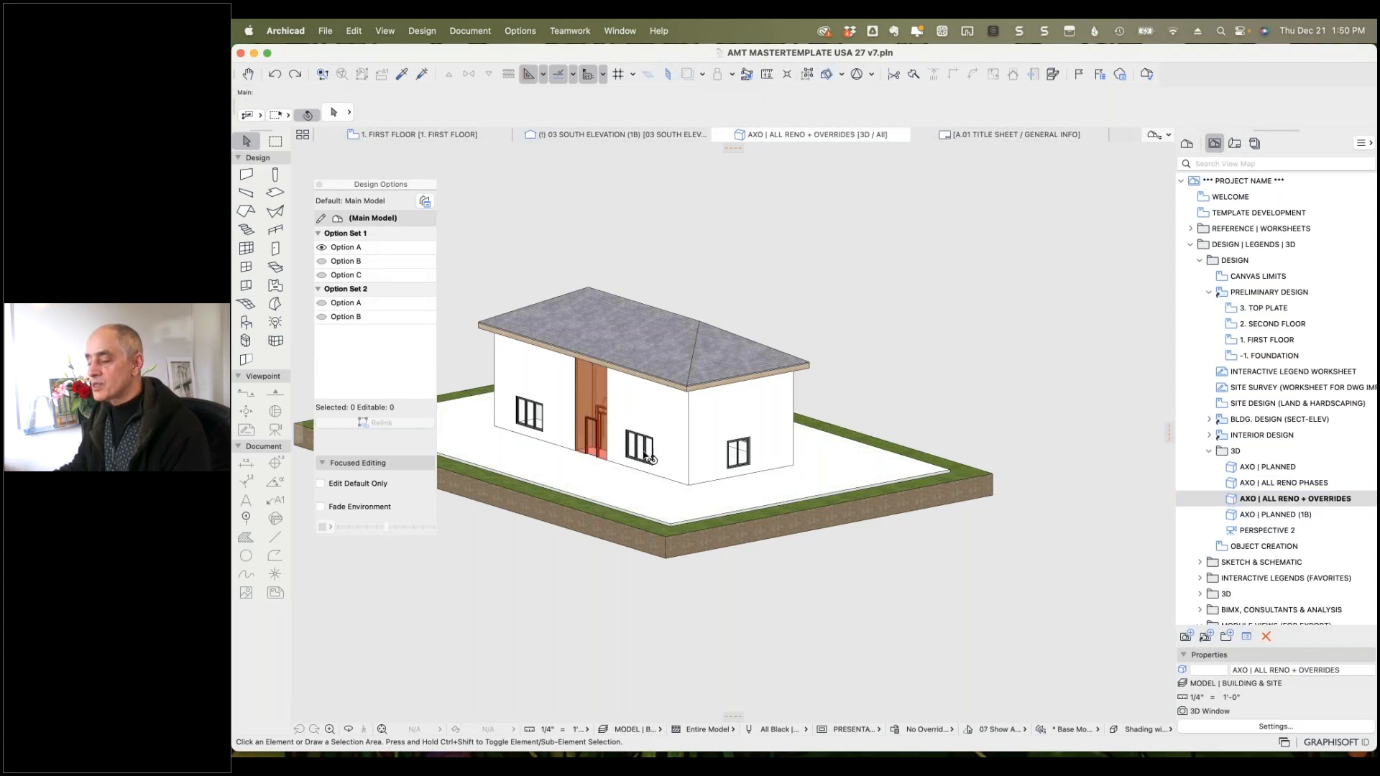
pyautogui.scroll(3, 575, 442)
pyautogui.scroll(3, 575, 442)
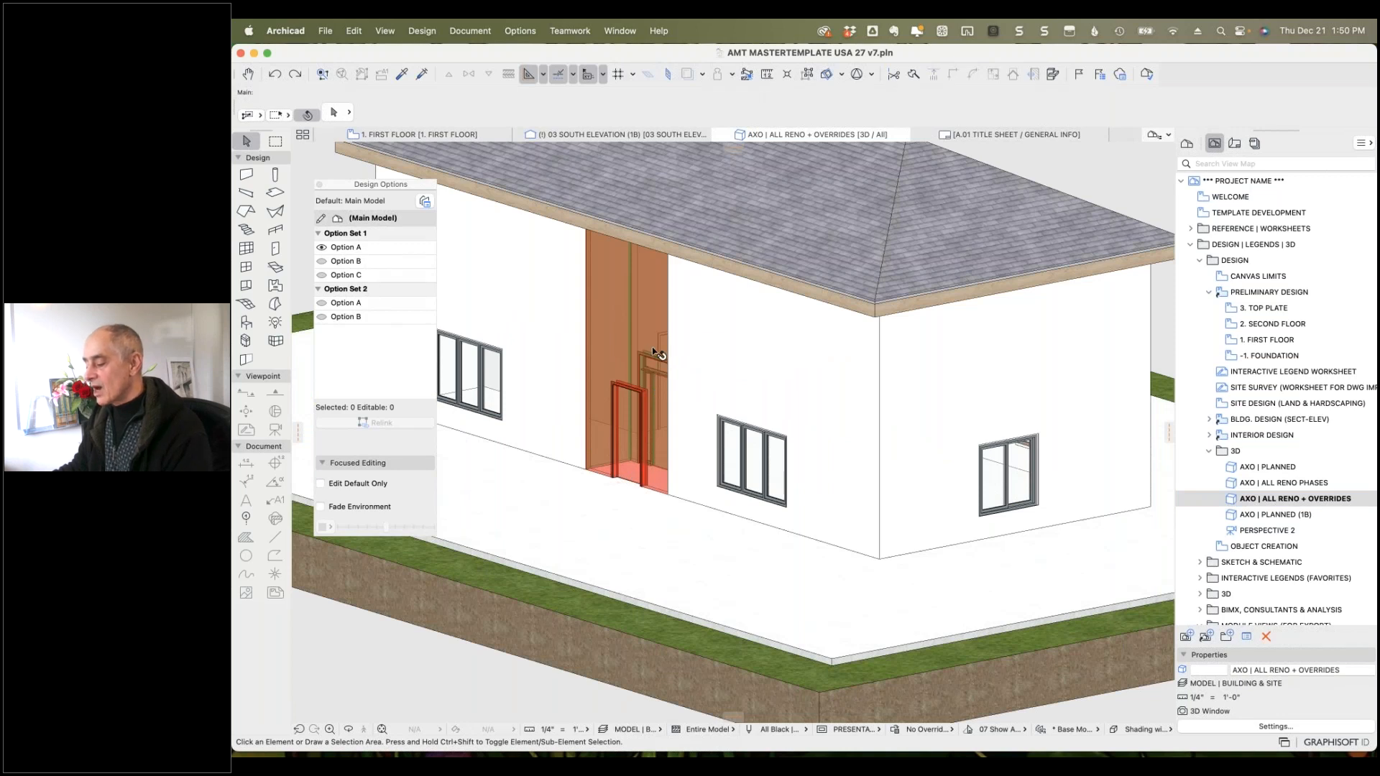
# Compare the settings of the "06 Show All" and "07 Show All (with overrides)" renovation filters without changing them.
pyautogui.click(968, 731)
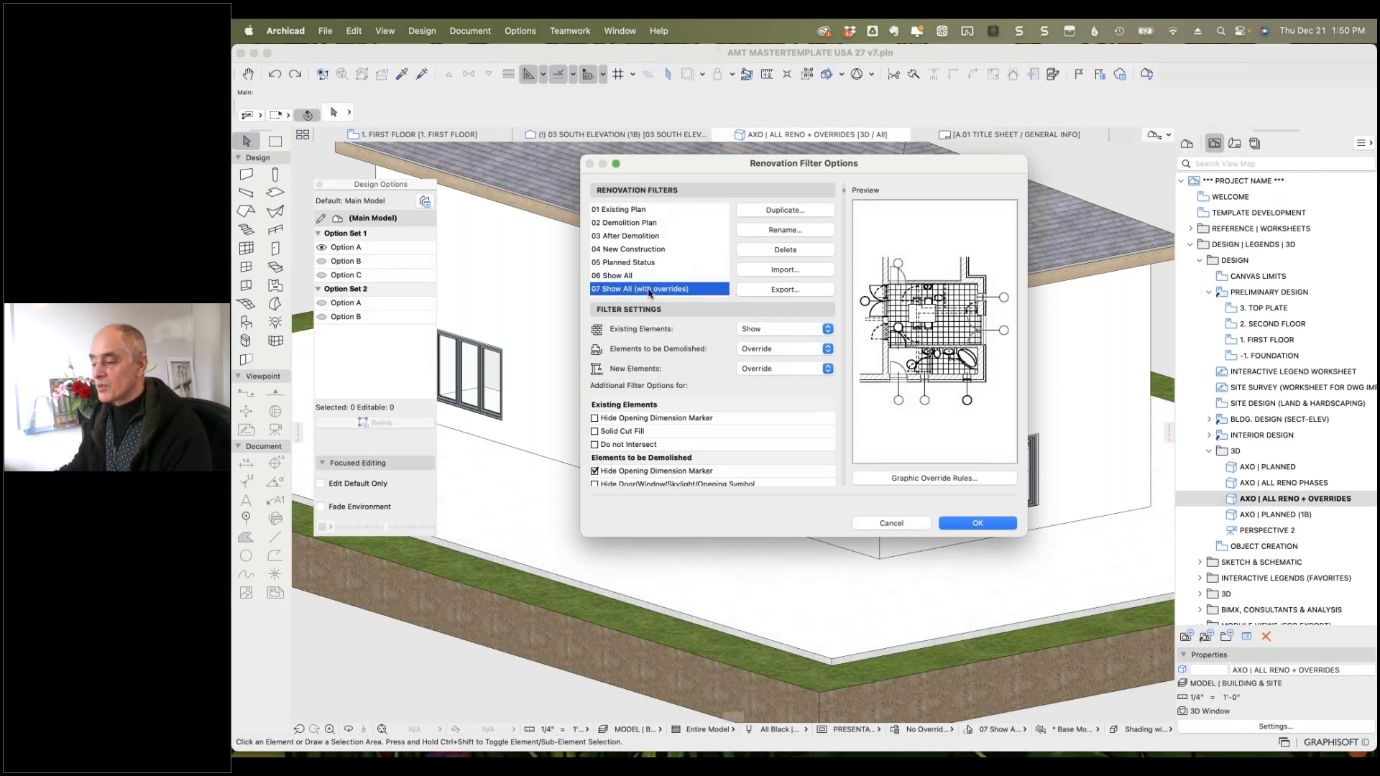
pyautogui.click(629, 277)
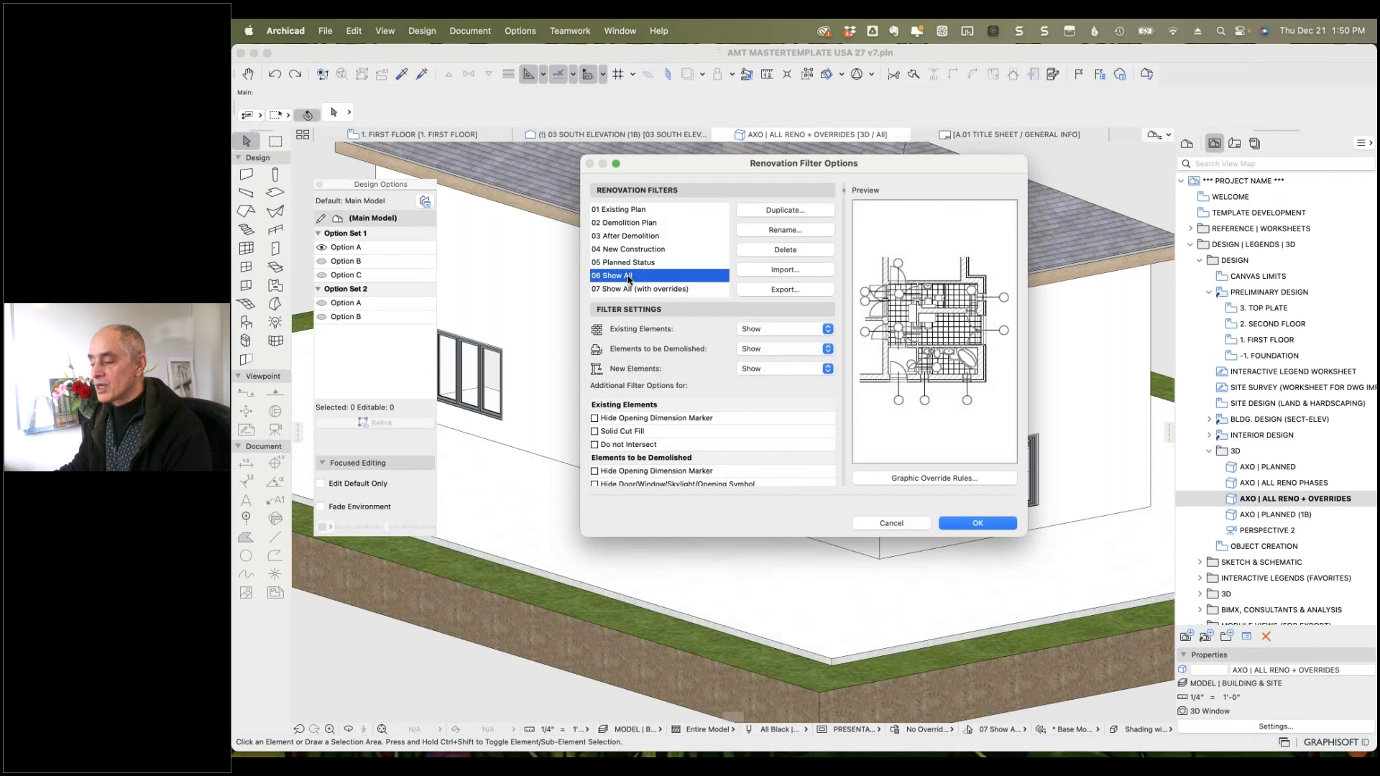
pyautogui.click(631, 289)
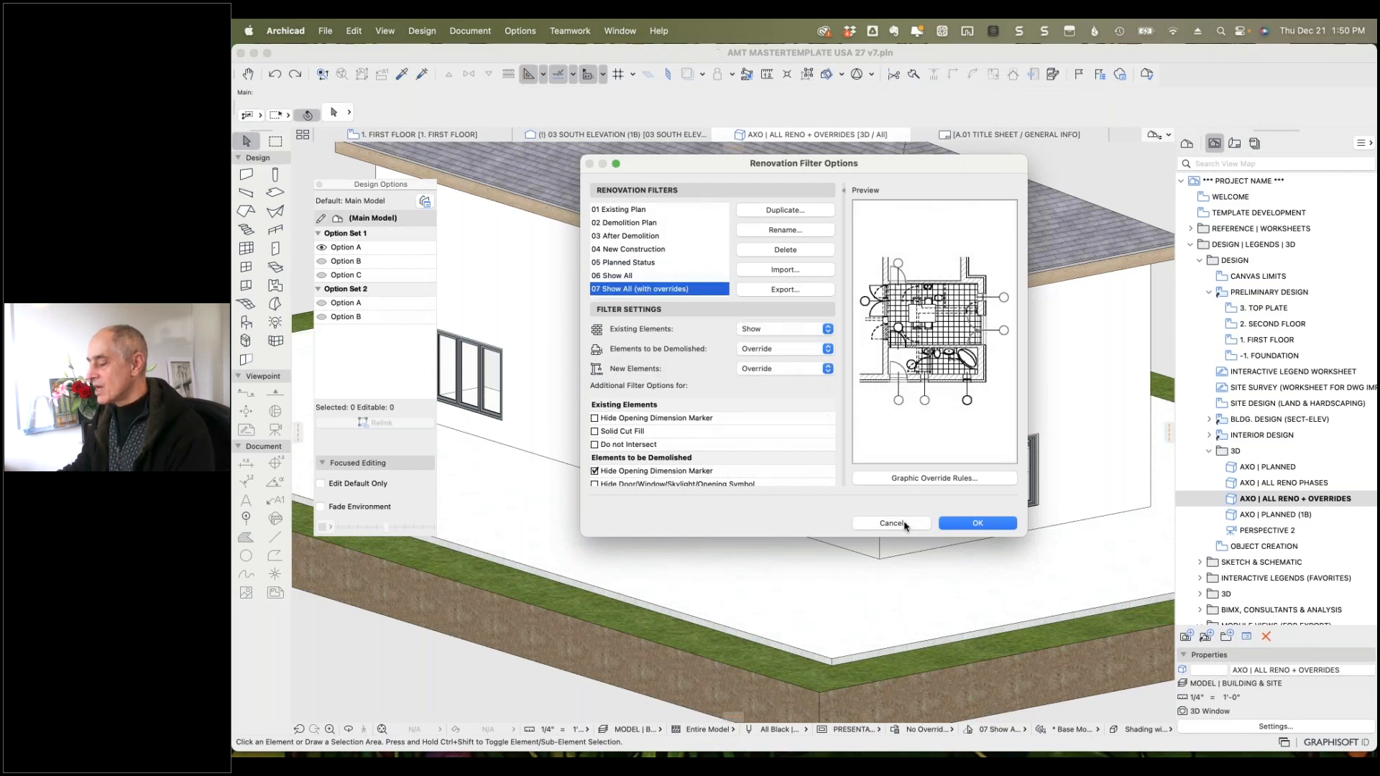
pyautogui.click(892, 523)
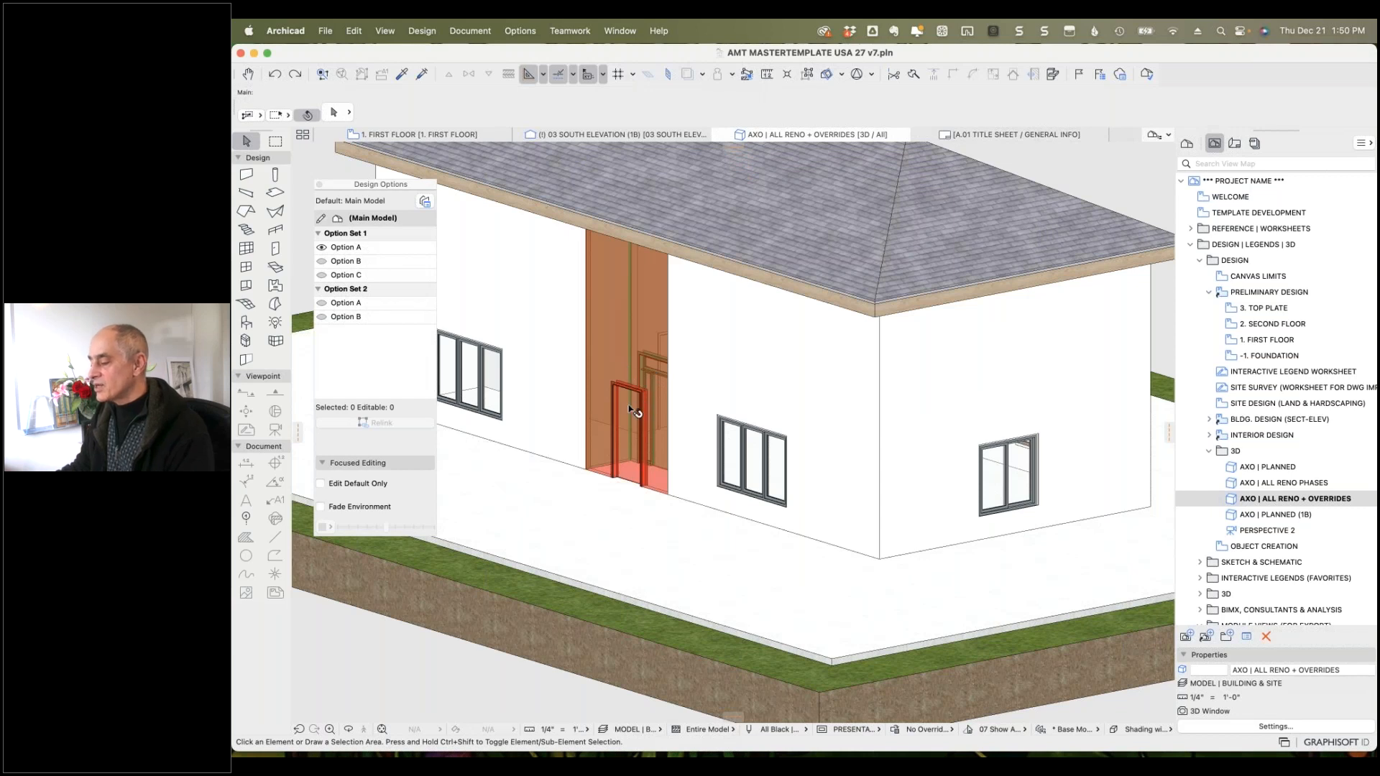
# Open the AXO | PLANNED (1B) view and compare the 1A, 1B and 1C design option combinations.
pyautogui.doubleClick(1232, 517)
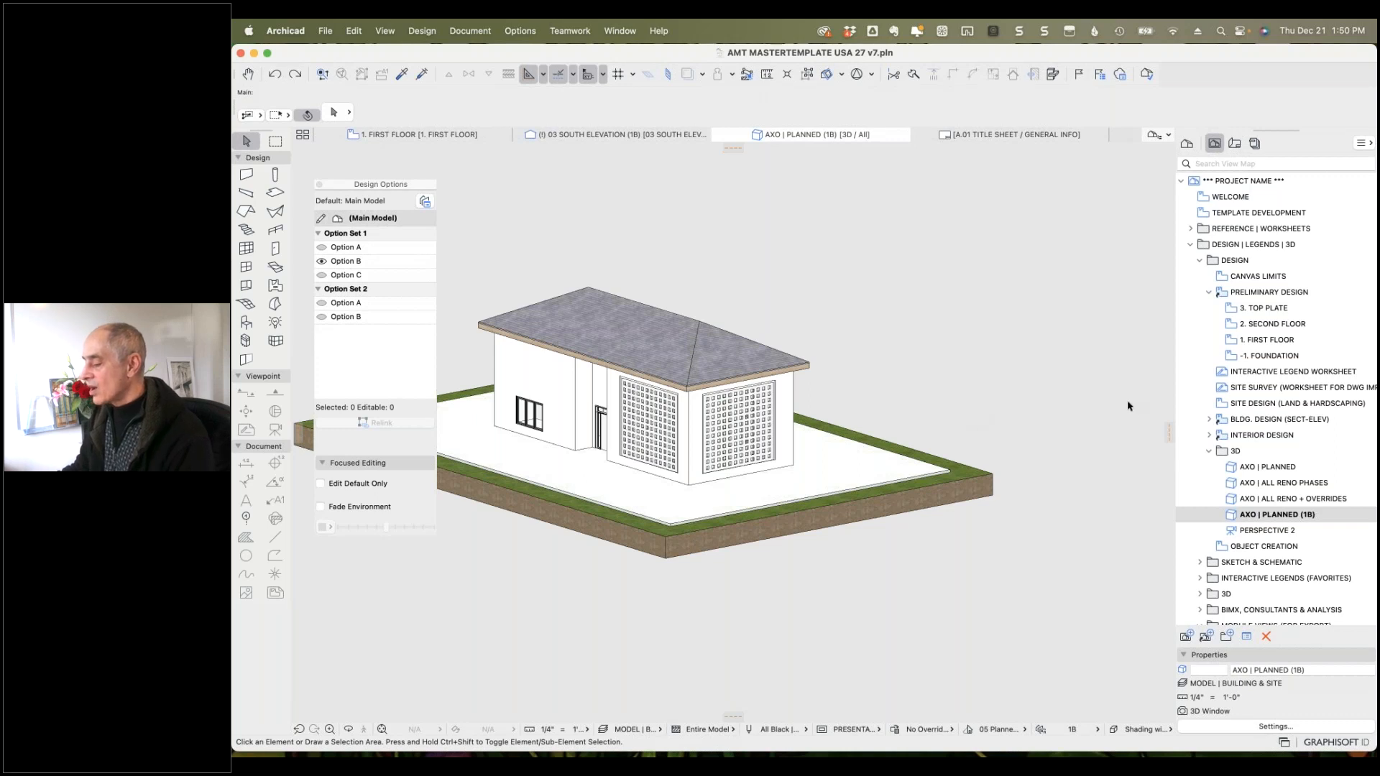
pyautogui.click(1096, 730)
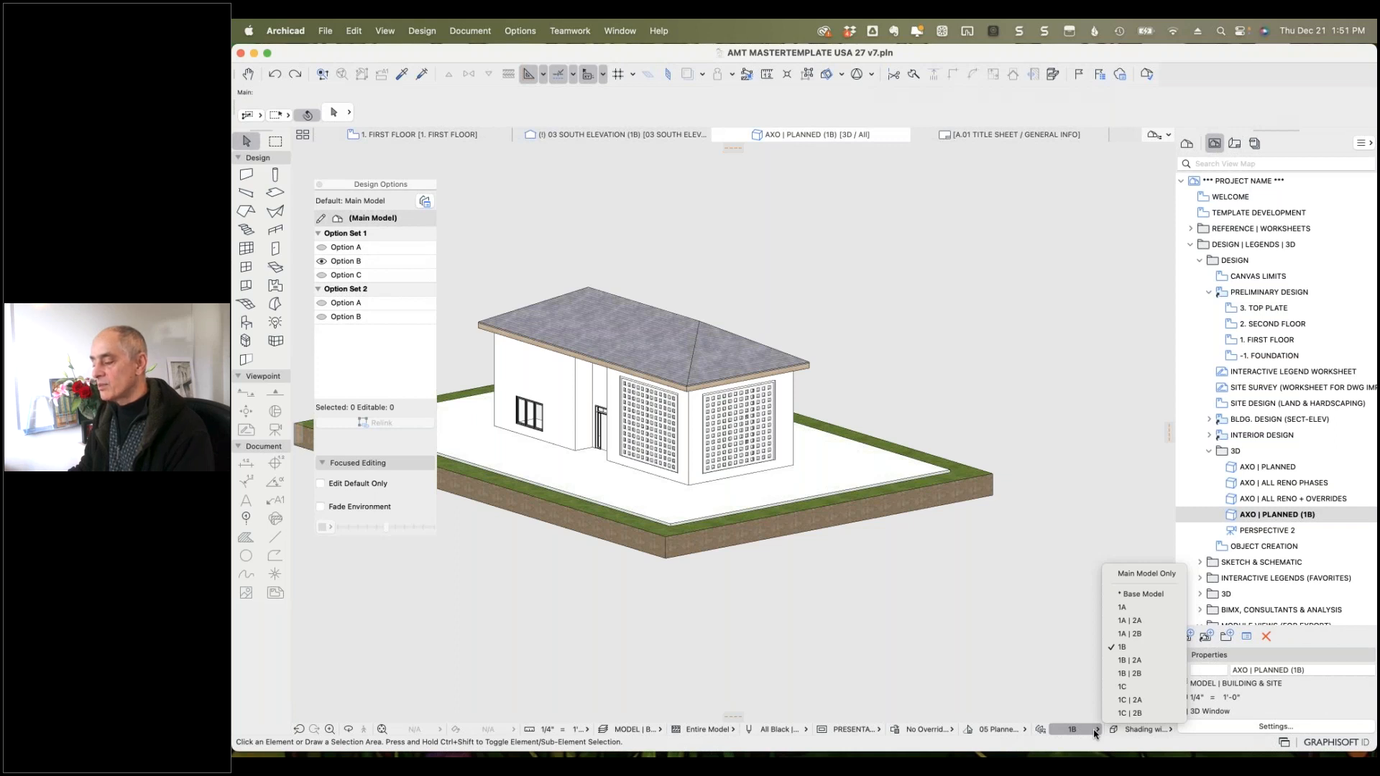
pyautogui.click(1135, 609)
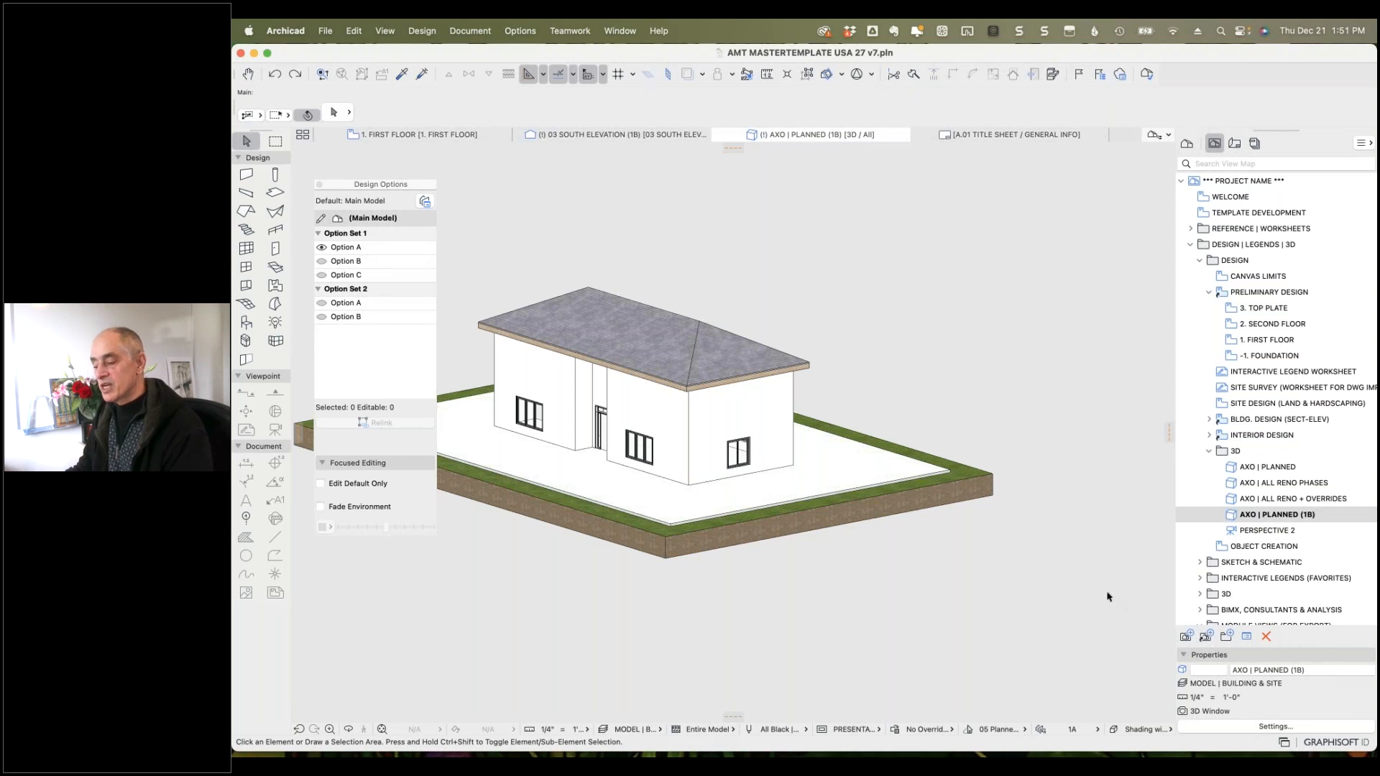
pyautogui.click(1098, 730)
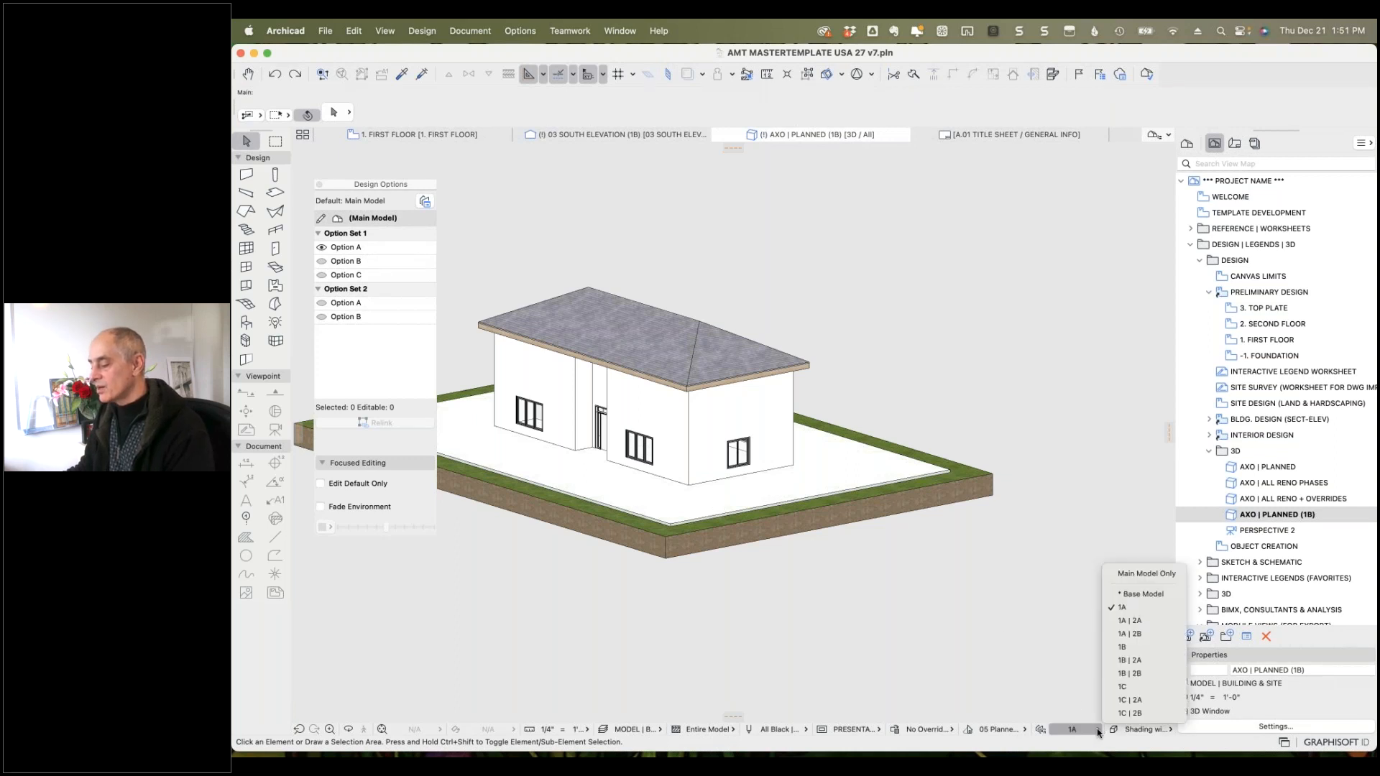
pyautogui.click(1122, 646)
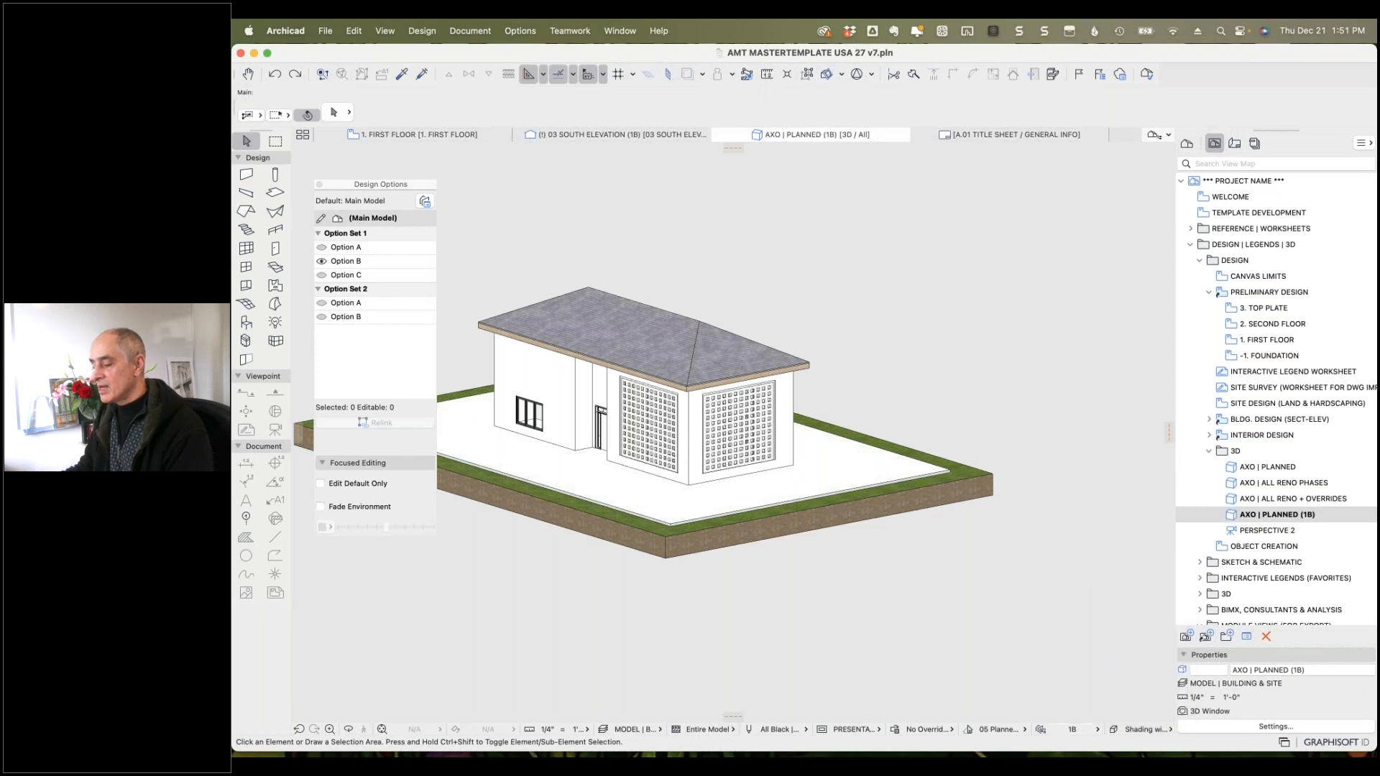
pyautogui.click(1097, 731)
pyautogui.click(1122, 687)
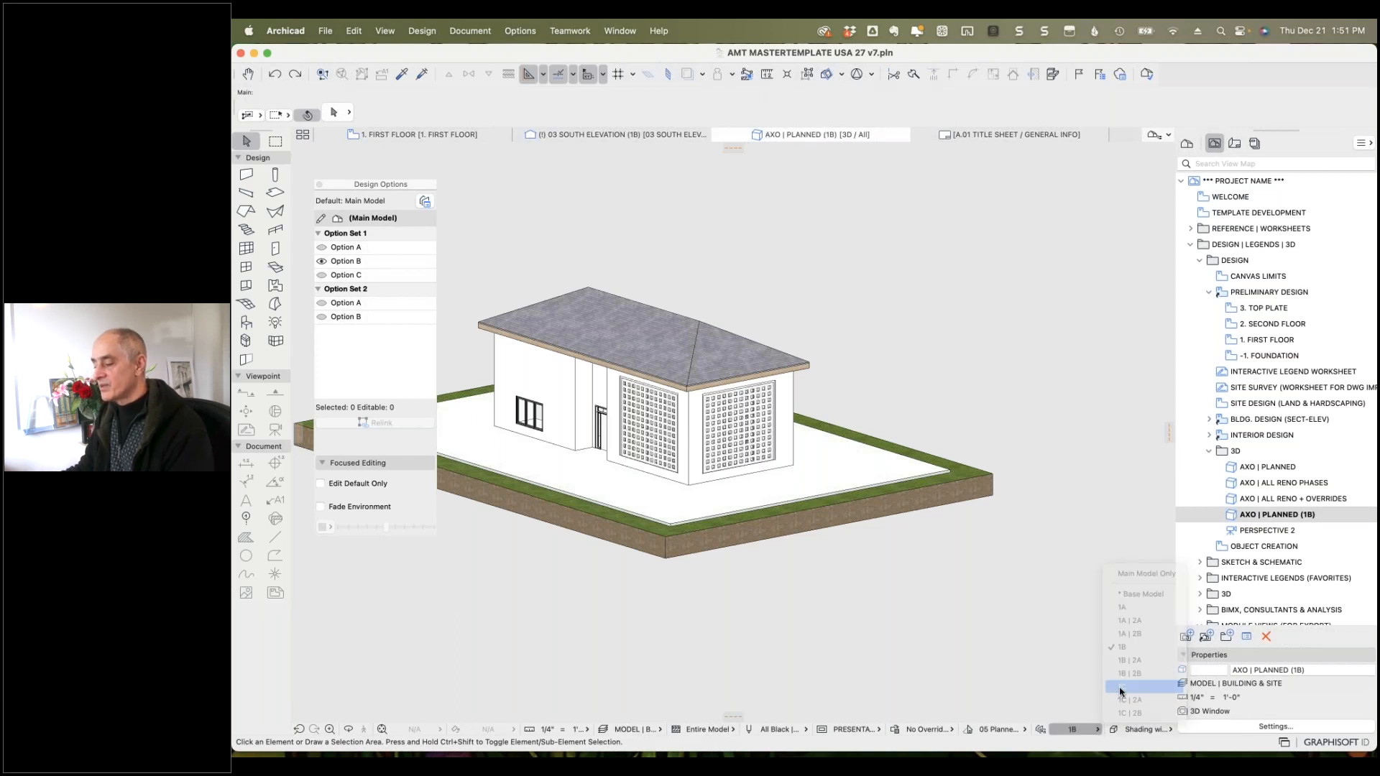
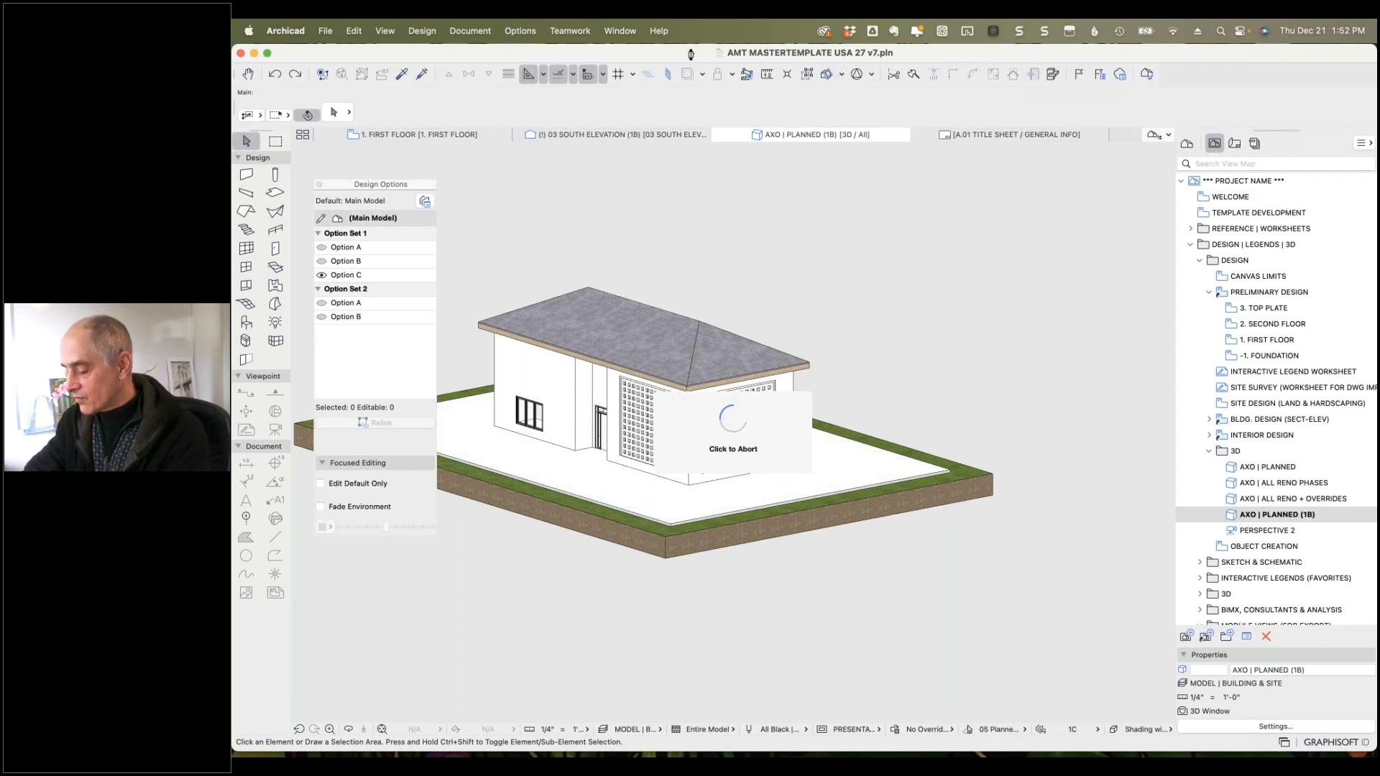
# Force quit the Archicad instance that is not responding.
pyautogui.press('super+alt+Escape')
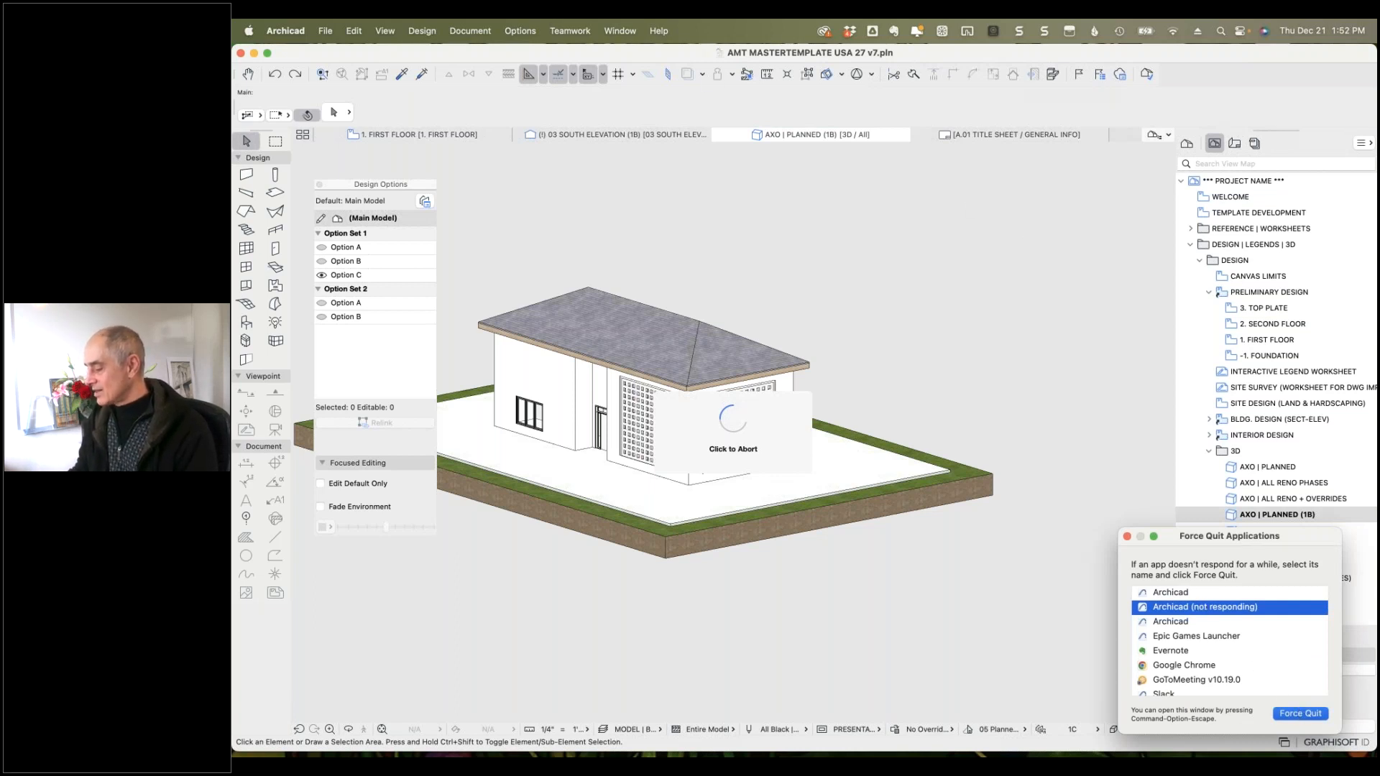
pyautogui.click(1301, 713)
pyautogui.click(1321, 656)
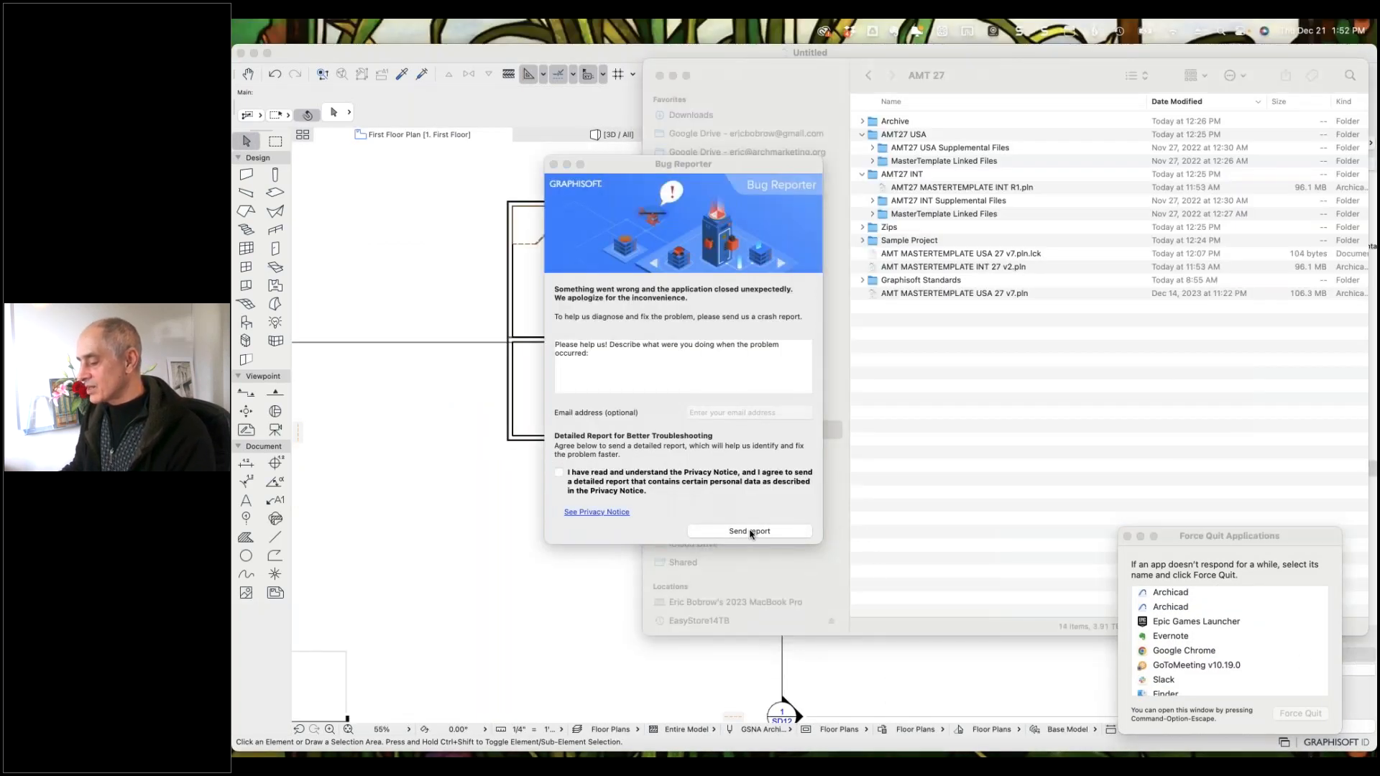
# Send the anonymous crash report, dismiss its feedback and return to the Untitled Archicad project.
pyautogui.click(750, 532)
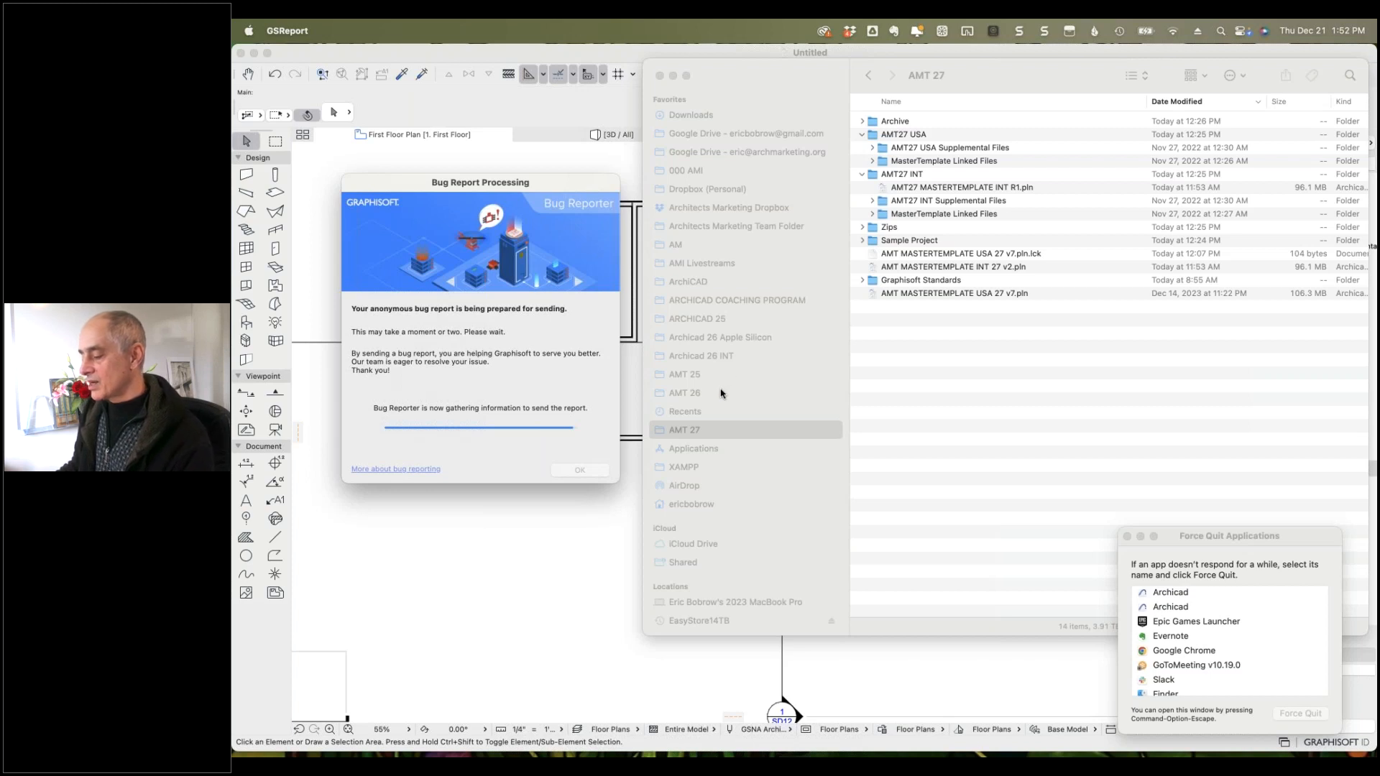
pyautogui.click(926, 331)
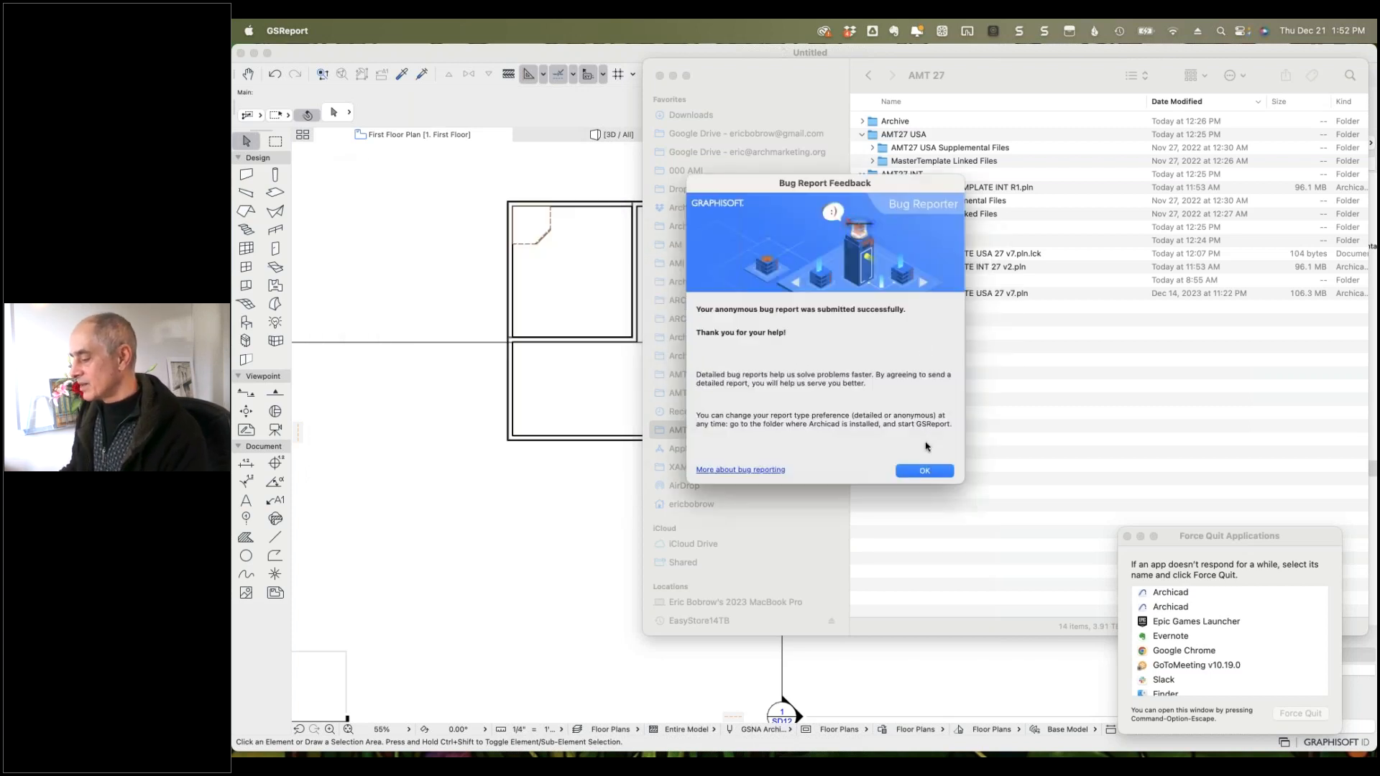
pyautogui.click(922, 471)
pyautogui.click(437, 195)
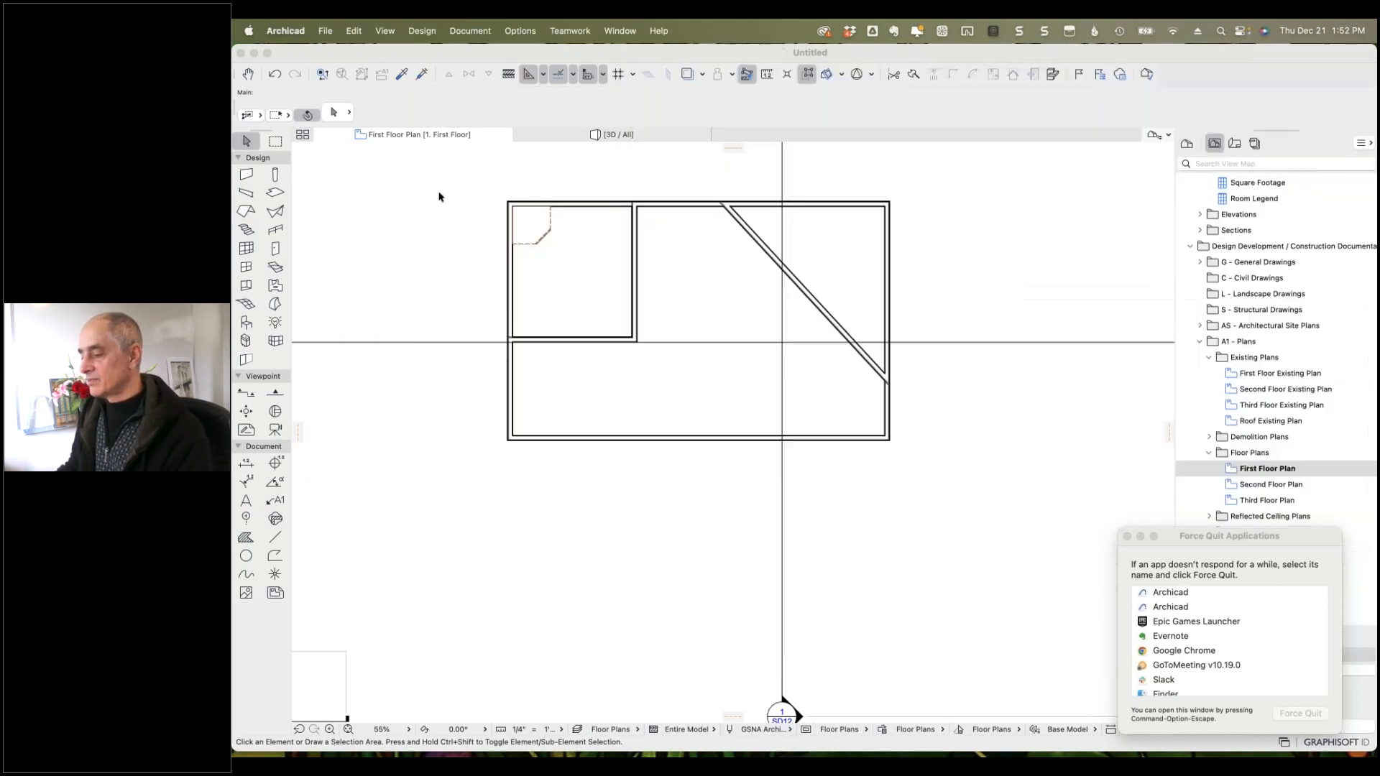
# Reopen AMT MASTERTEMPLATE USA 27 v7.pln in a new Archicad instance with exclusive access and enlarge its window.
pyautogui.click(328, 32)
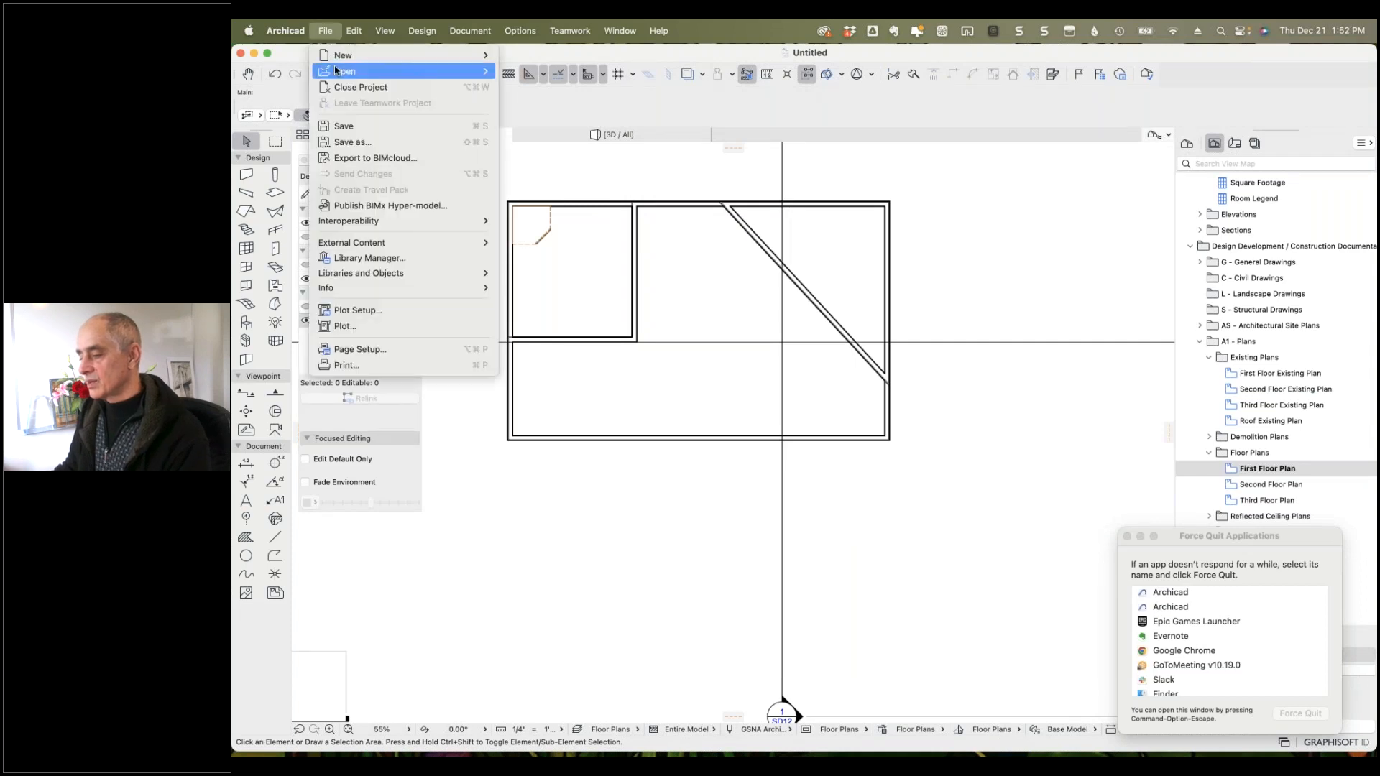
pyautogui.moveTo(475, 76)
pyautogui.click(518, 74)
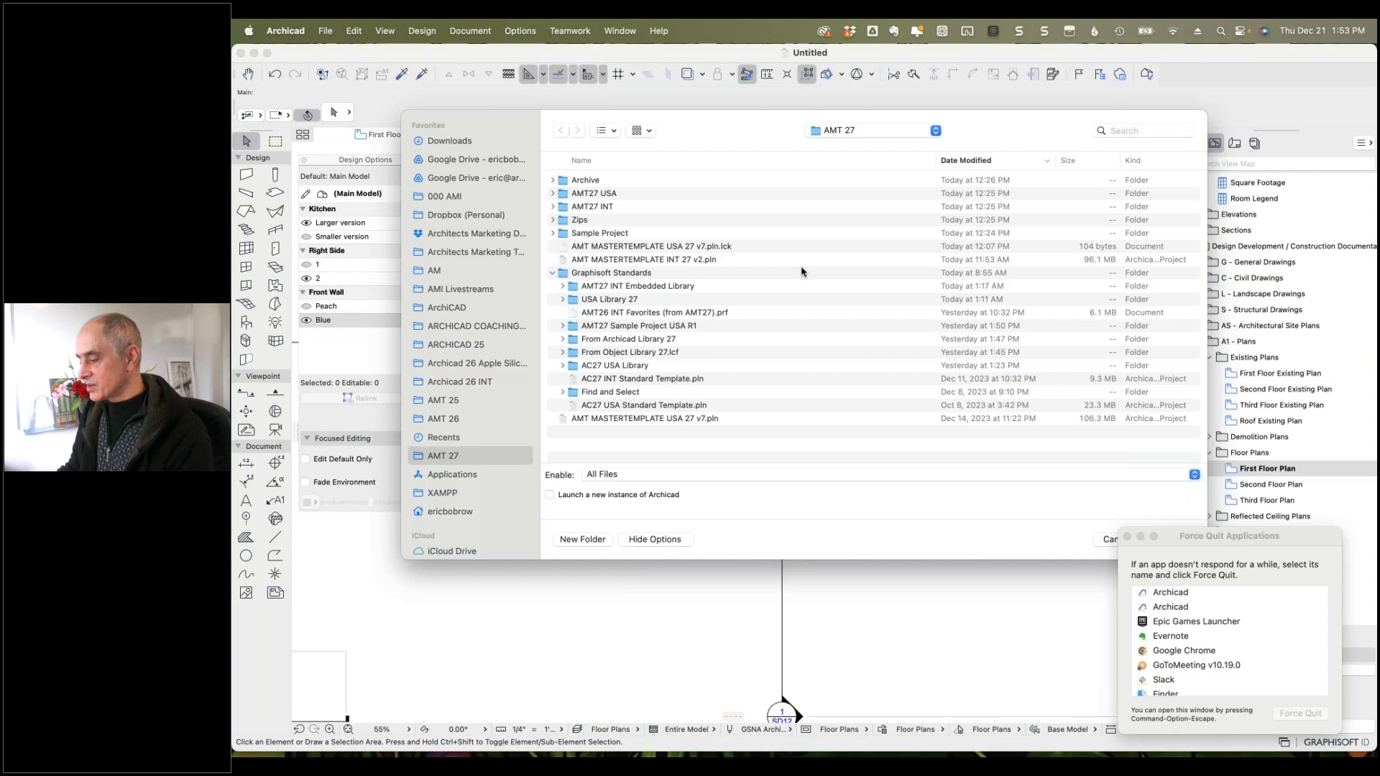
pyautogui.click(659, 249)
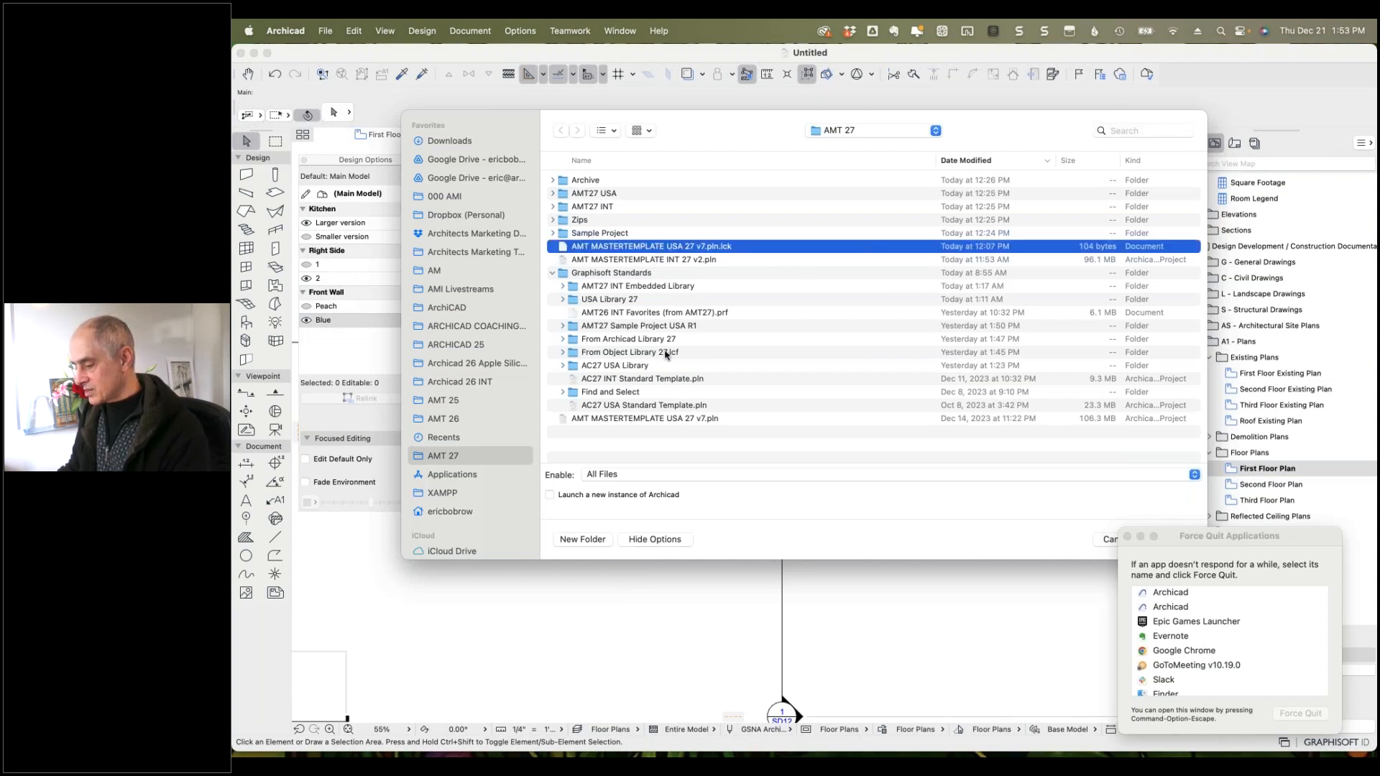
pyautogui.click(660, 419)
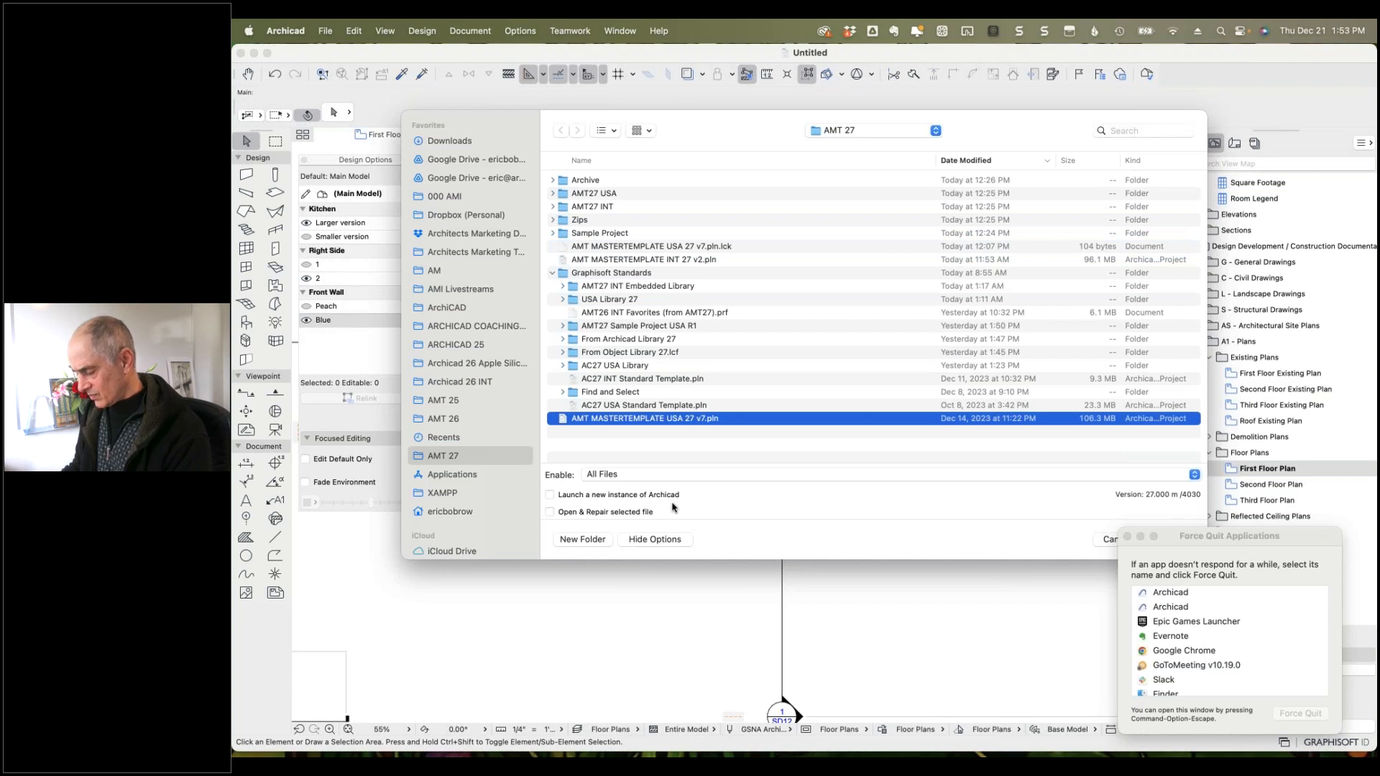
pyautogui.click(551, 495)
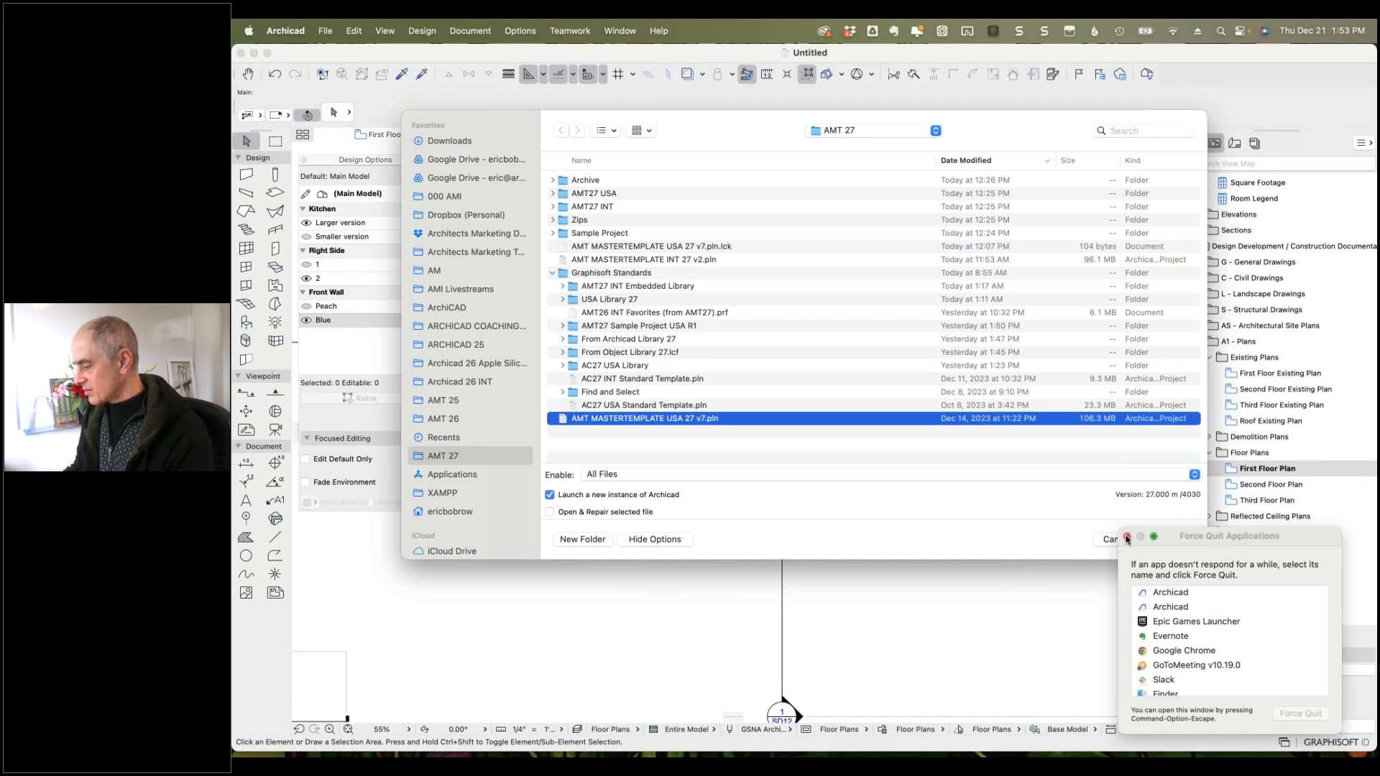
pyautogui.click(1127, 536)
pyautogui.click(1166, 540)
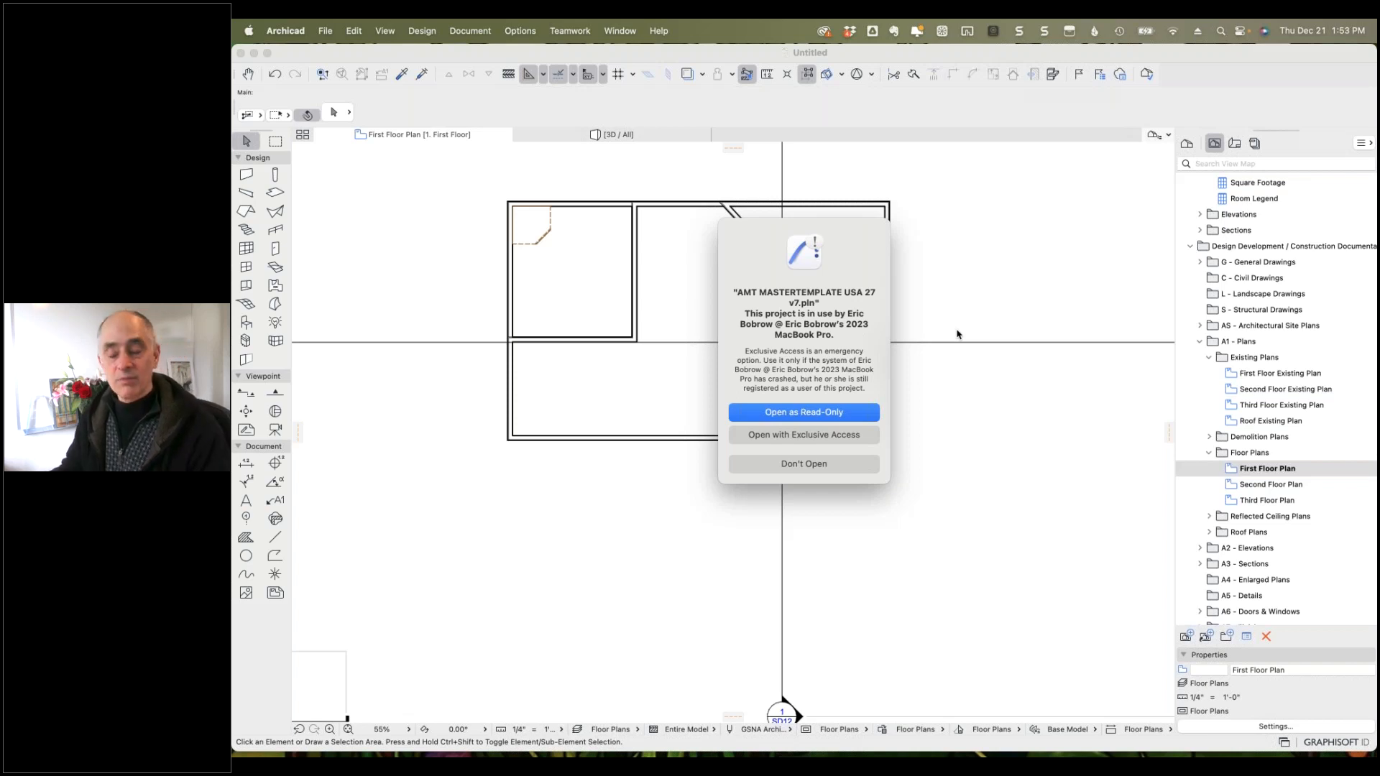
pyautogui.click(822, 436)
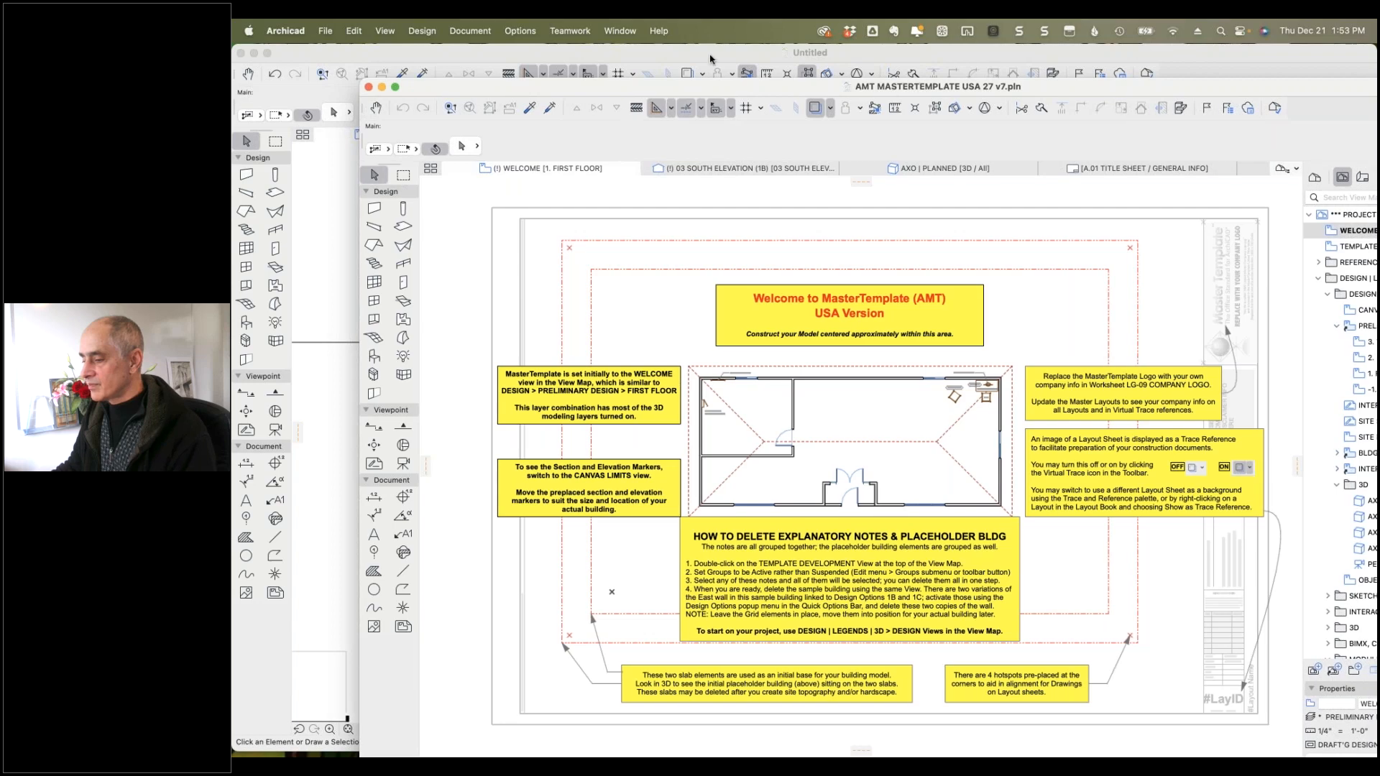
pyautogui.doubleClick(795, 88)
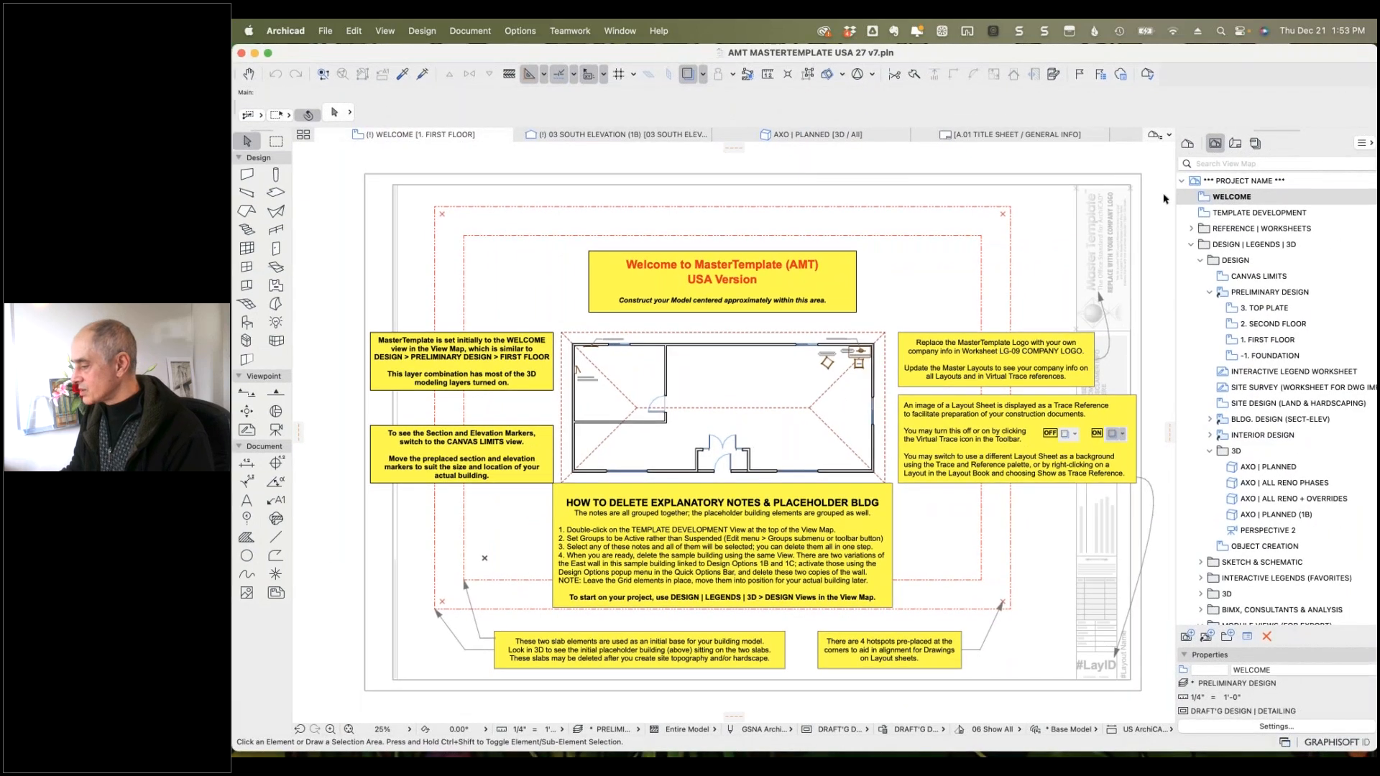
# Delete the grouped explanatory notes in the TEMPLATE DEVELOPMENT view and open the 1. FIRST FLOOR view.
pyautogui.doubleClick(1203, 213)
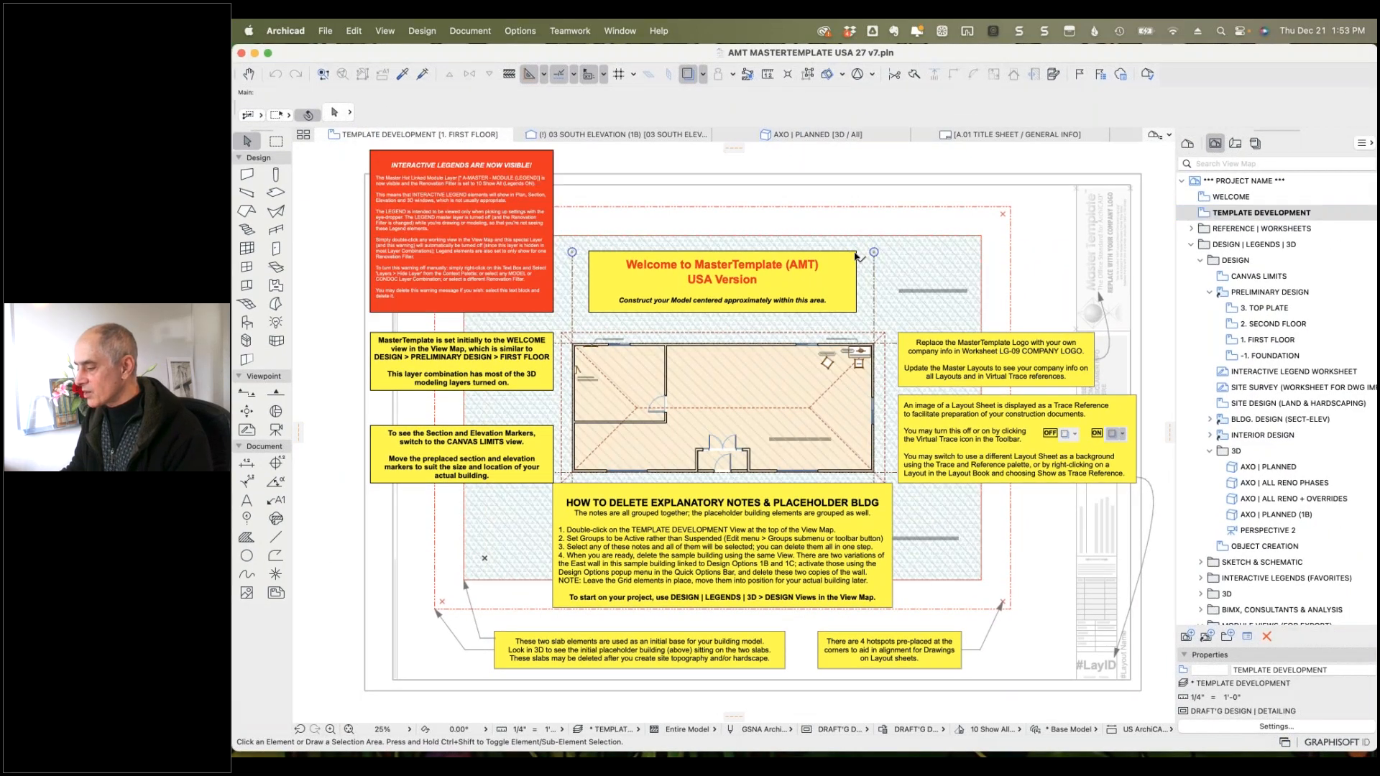
pyautogui.click(855, 259)
pyautogui.press('BackSpace')
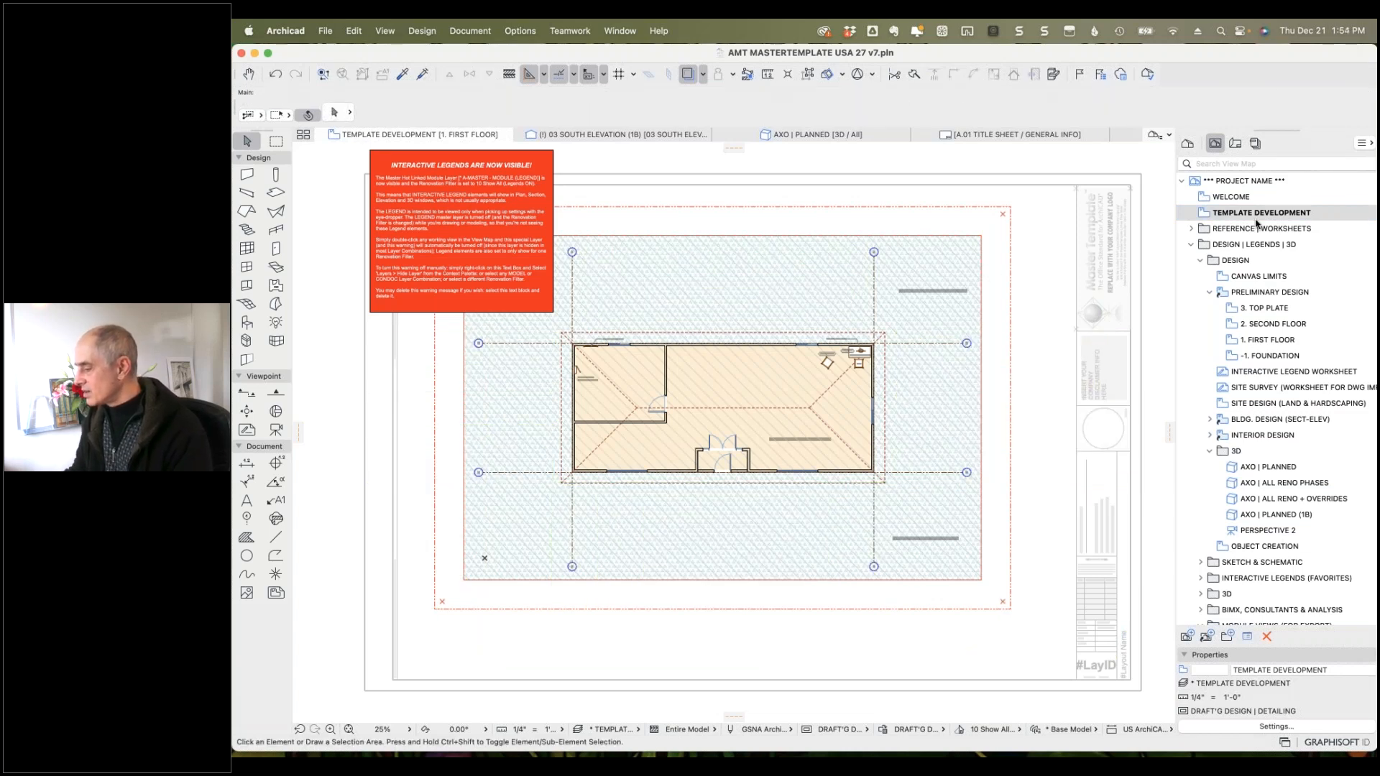
pyautogui.doubleClick(1233, 346)
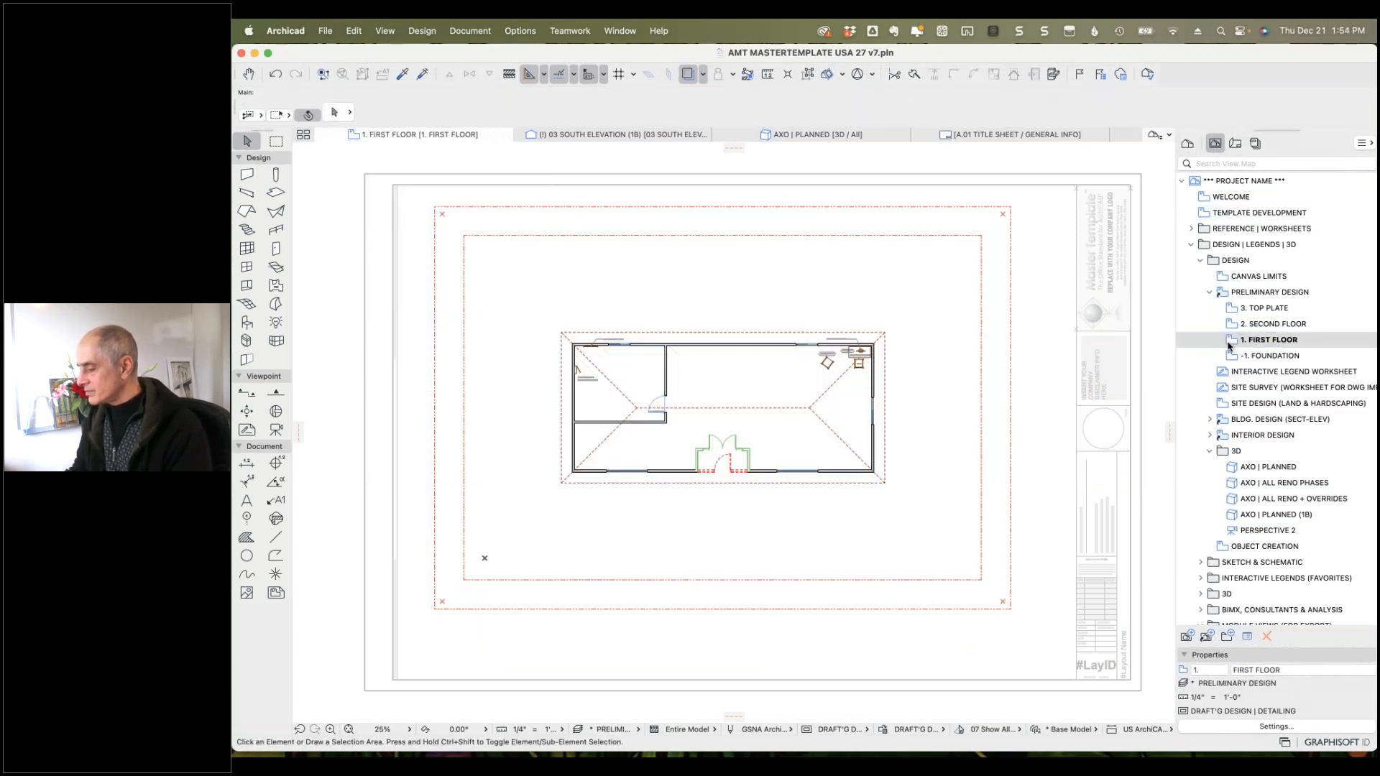
# Open the AXO | PLANNED (1B) view and switch its design option combination to 1C.
pyautogui.scroll(-3, 1286, 533)
pyautogui.scroll(-2, 1286, 534)
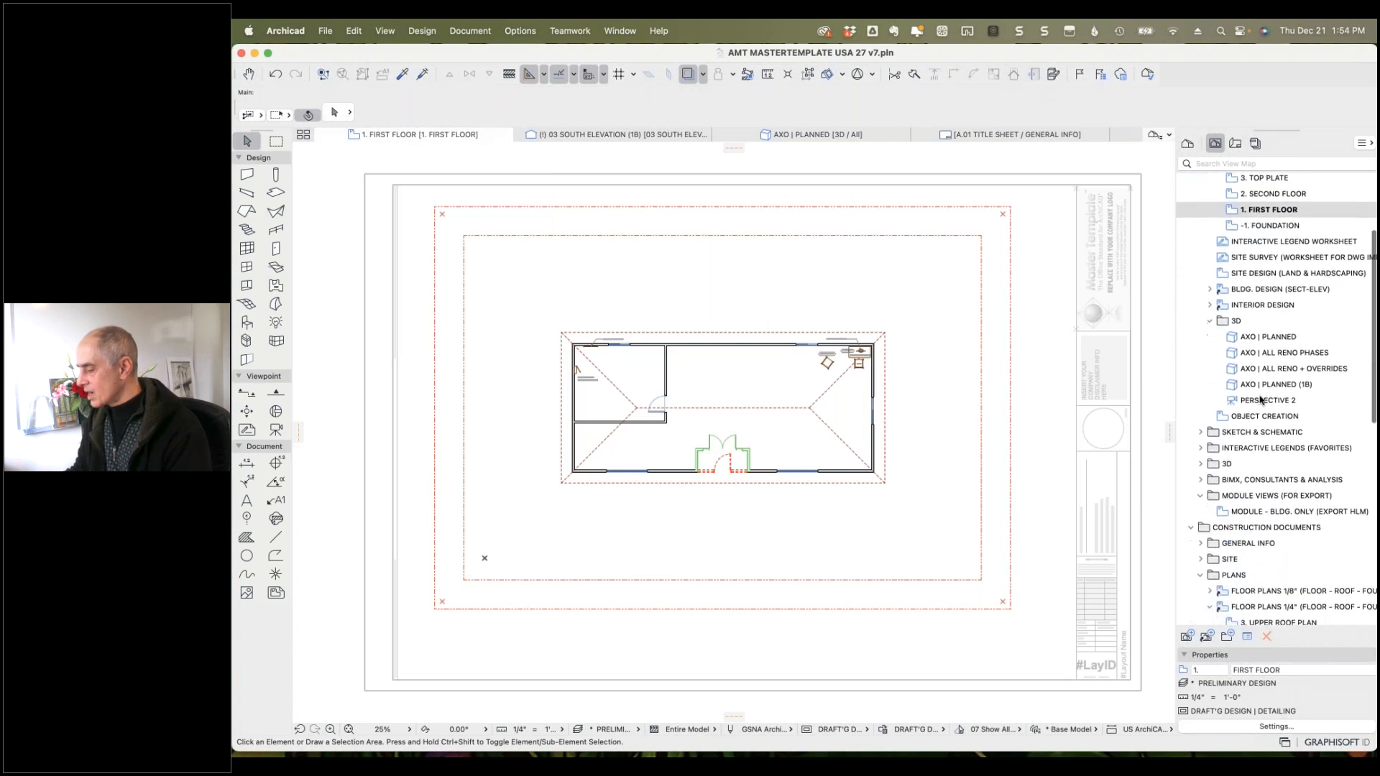
pyautogui.click(1233, 384)
pyautogui.doubleClick(1232, 386)
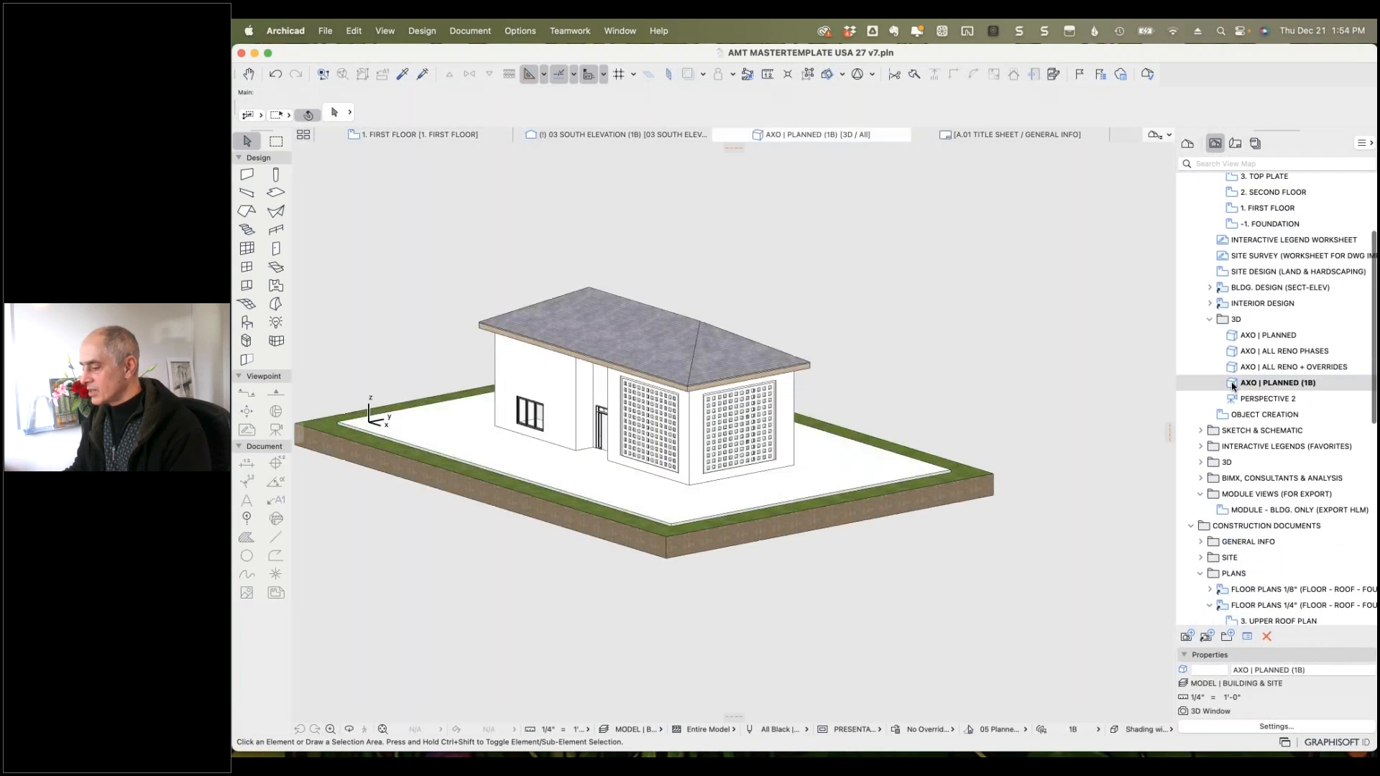
pyautogui.click(1095, 732)
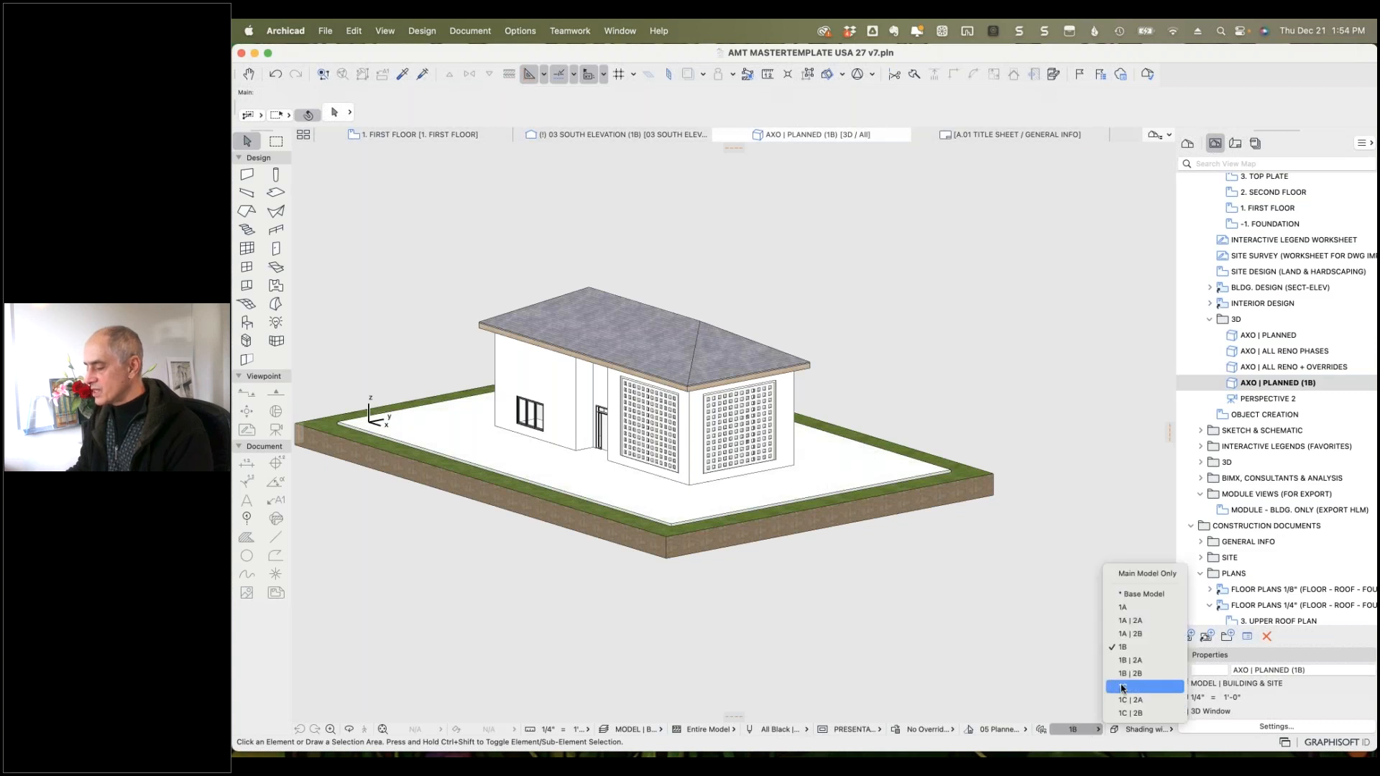
pyautogui.click(1143, 688)
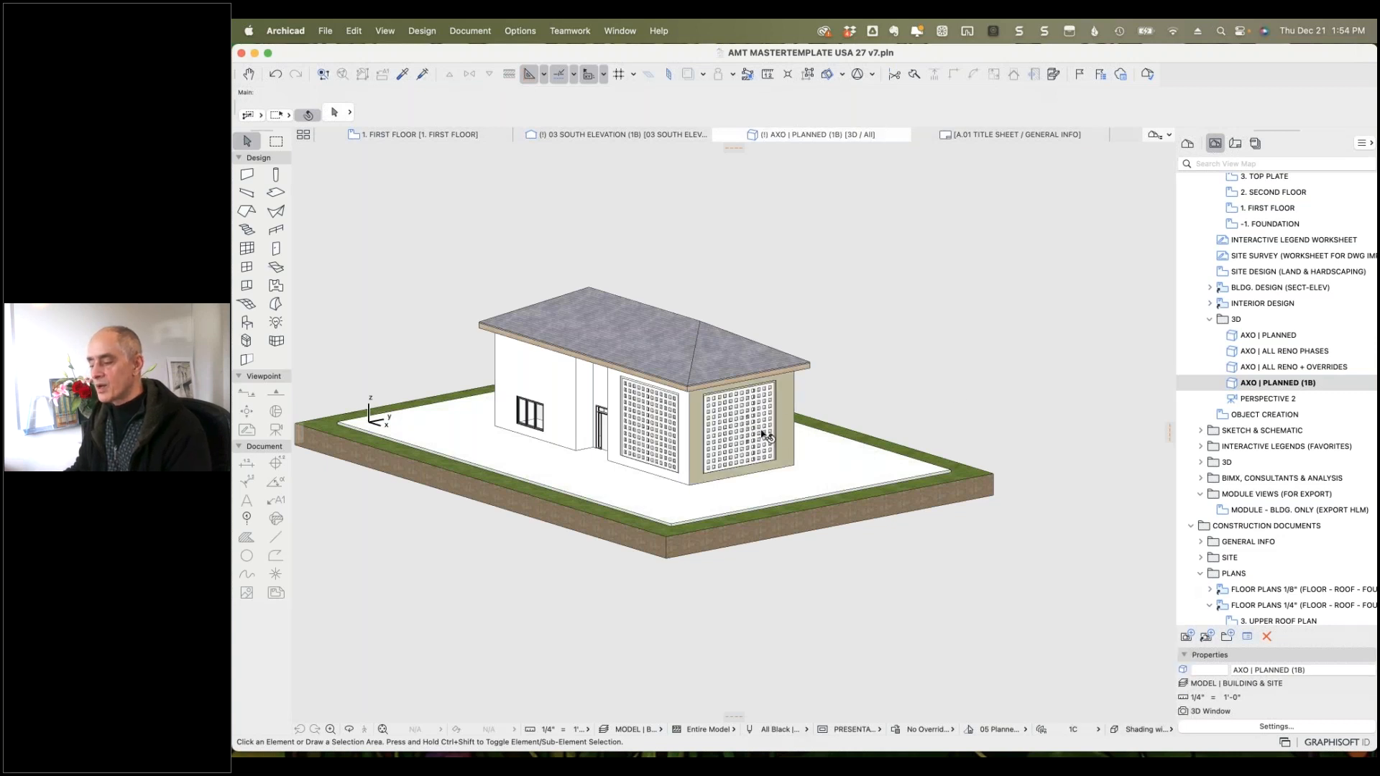
# Examine the tan end wall and the adjoining front wall of option 1C by selecting them, leaving nothing selected.
pyautogui.scroll(5, 712, 442)
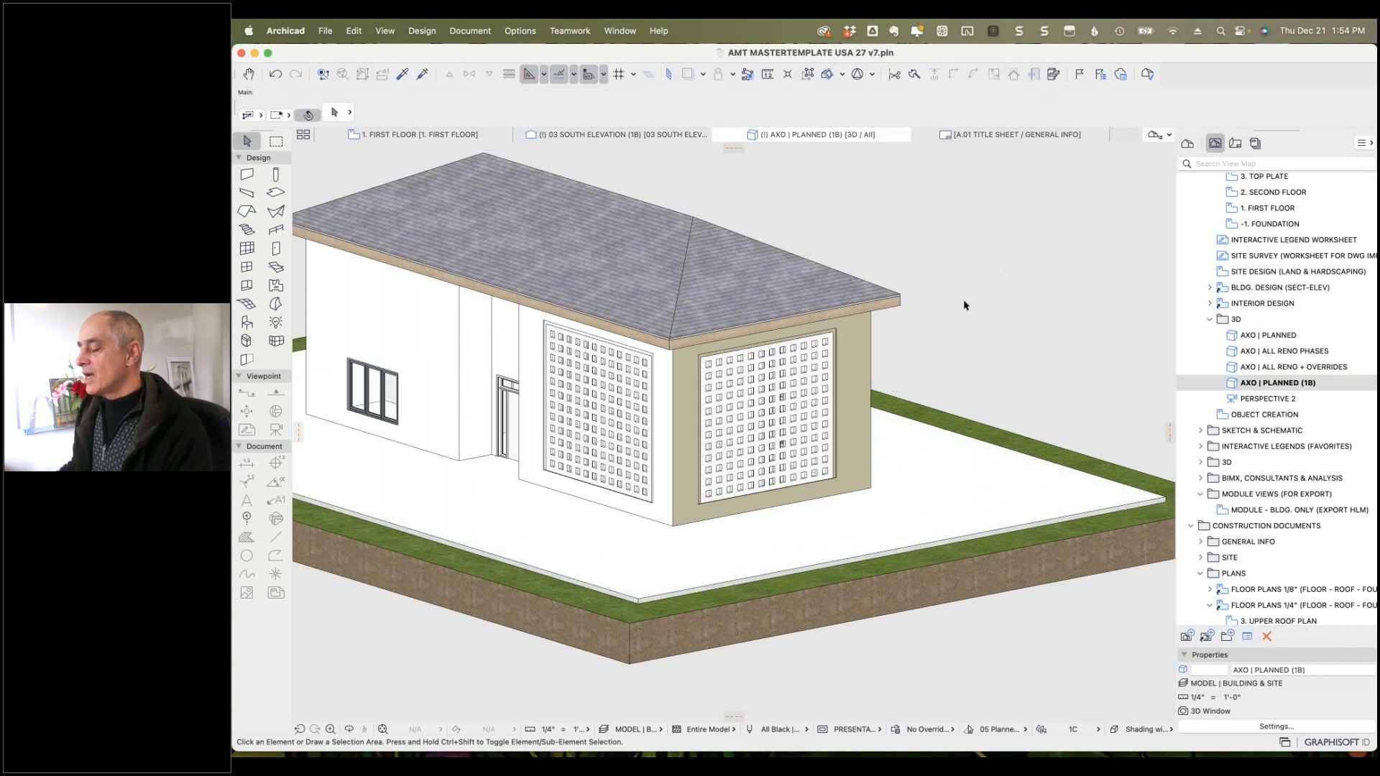
pyautogui.click(853, 442)
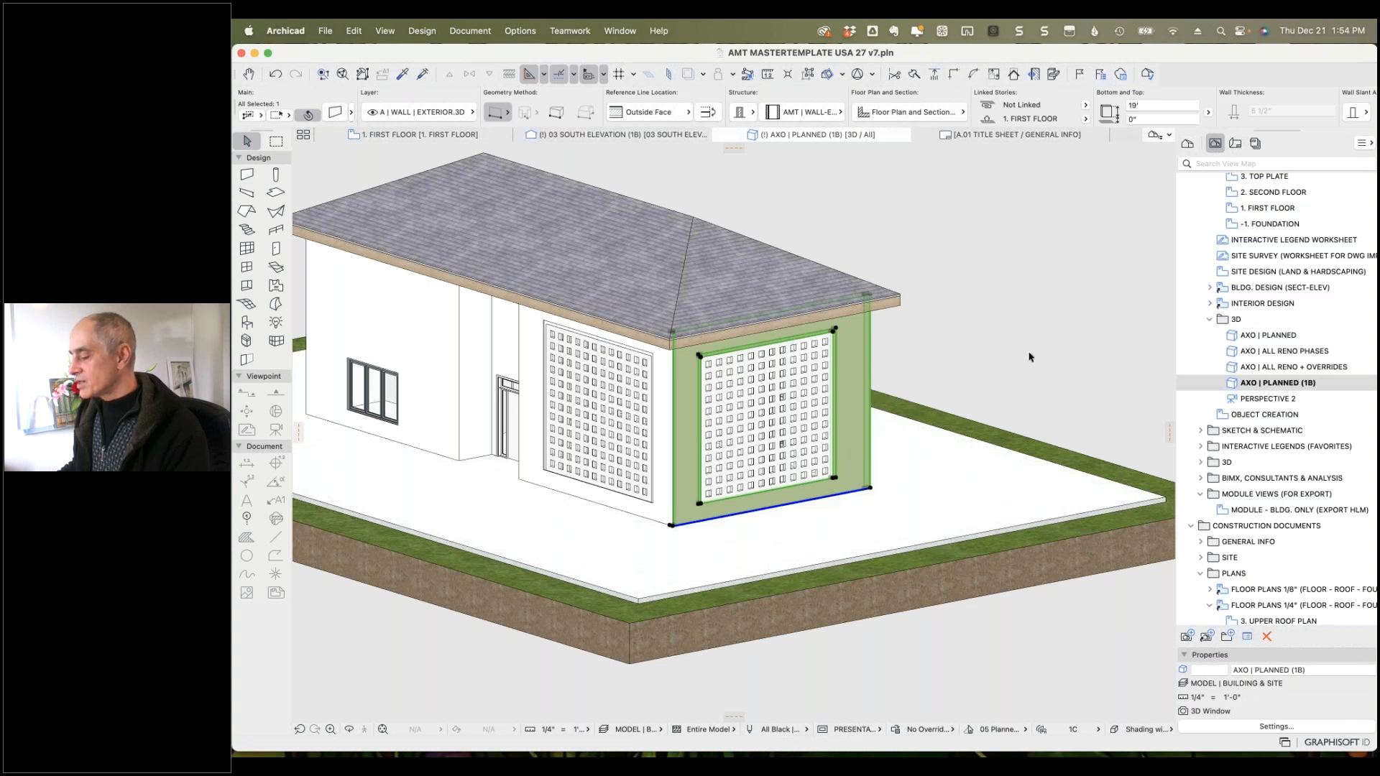
pyautogui.click(1029, 357)
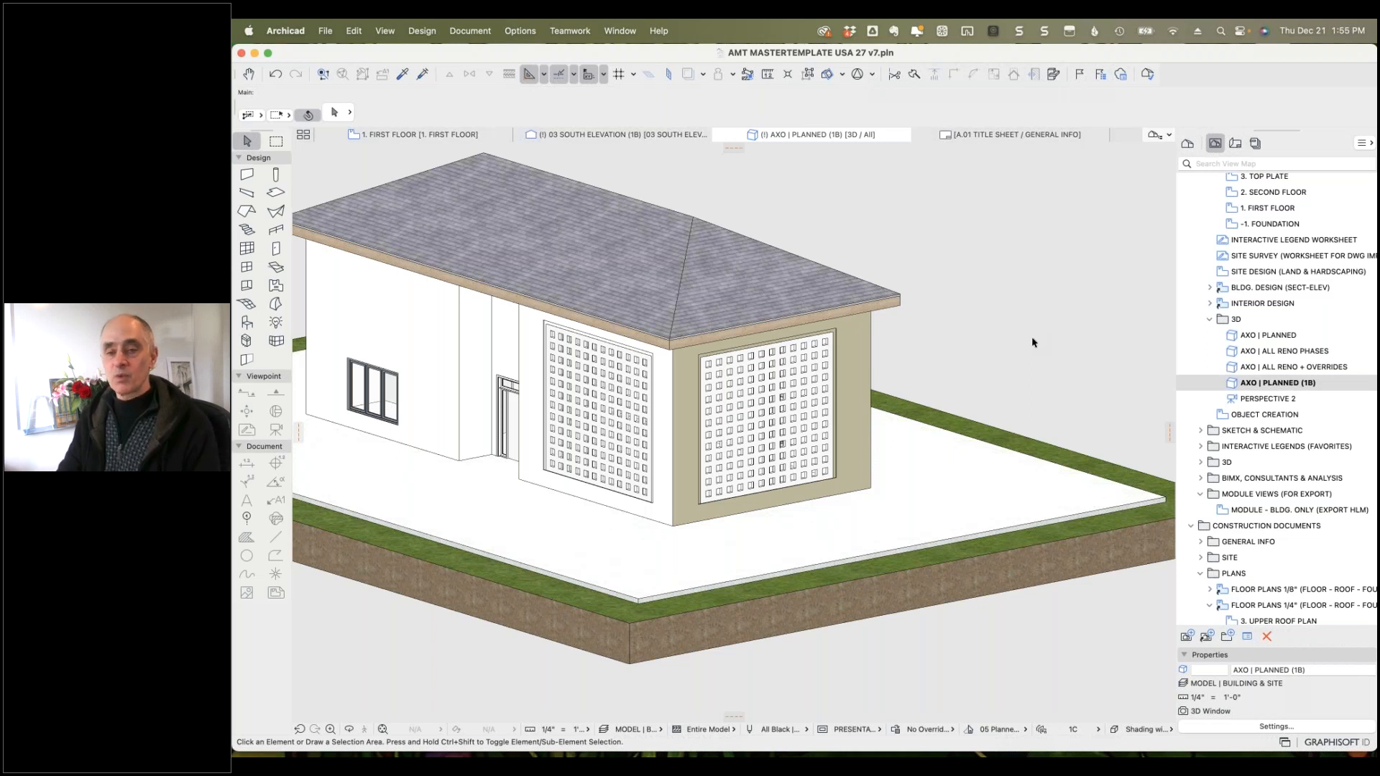
pyautogui.click(640, 490)
pyautogui.click(974, 369)
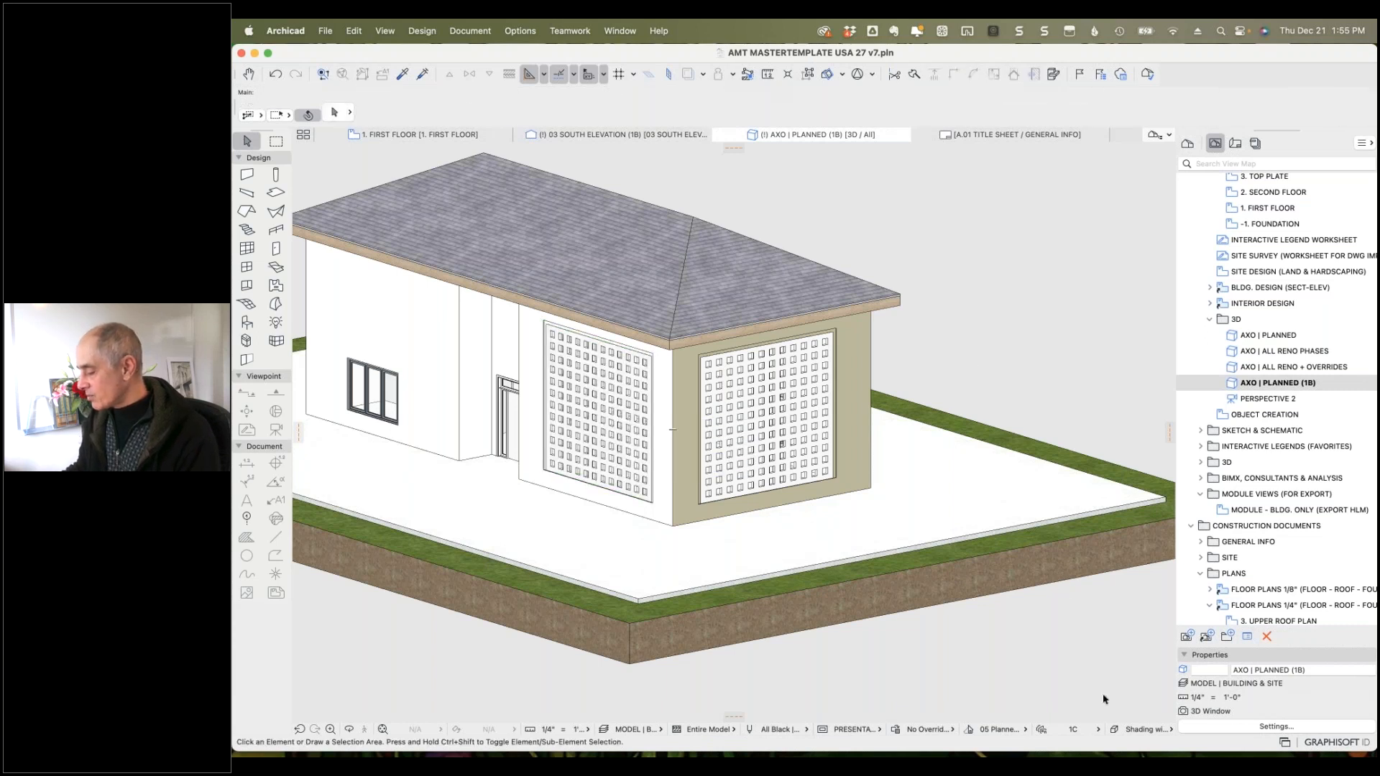
# Switch the view's design option combination to 1A, select the front ribbon window and open the Design Options palette over the 3D view.
pyautogui.click(1100, 729)
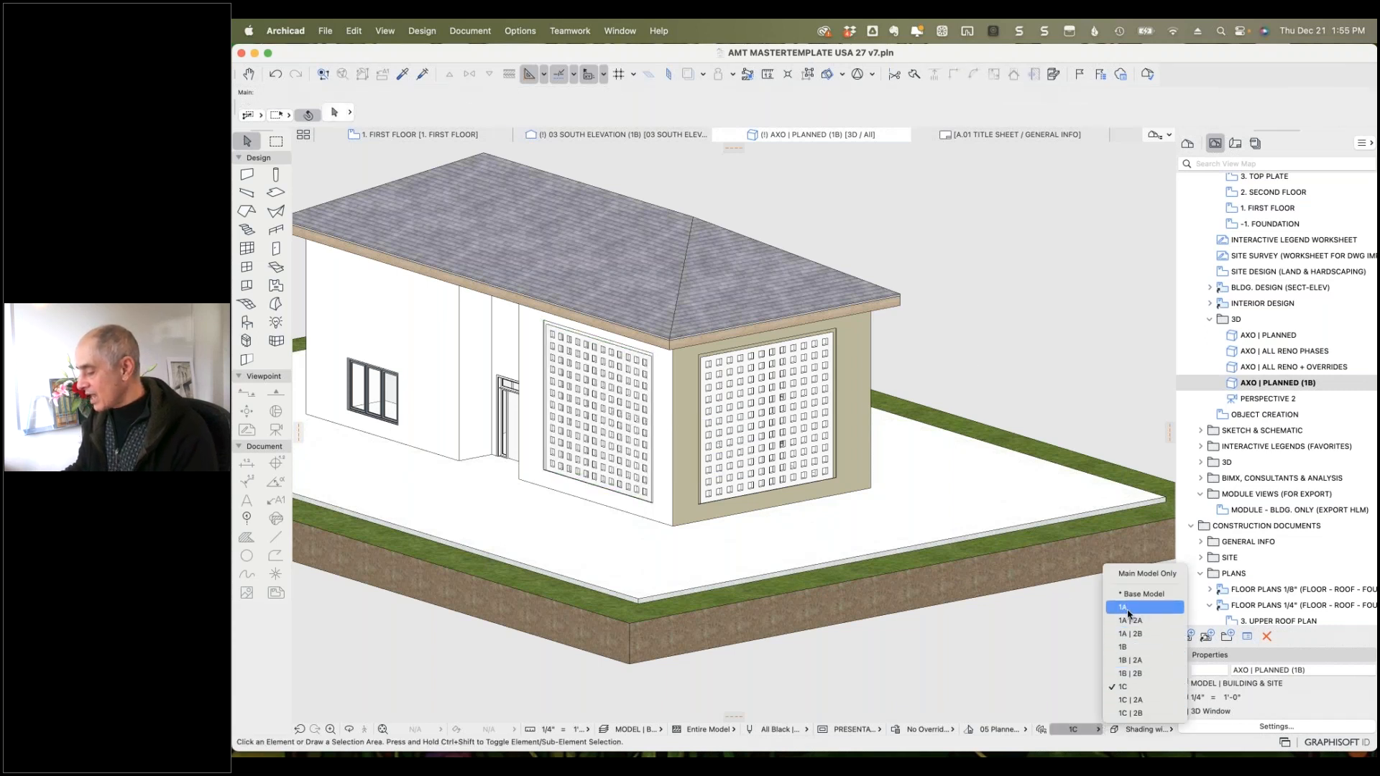
pyautogui.click(1125, 608)
pyautogui.click(606, 442)
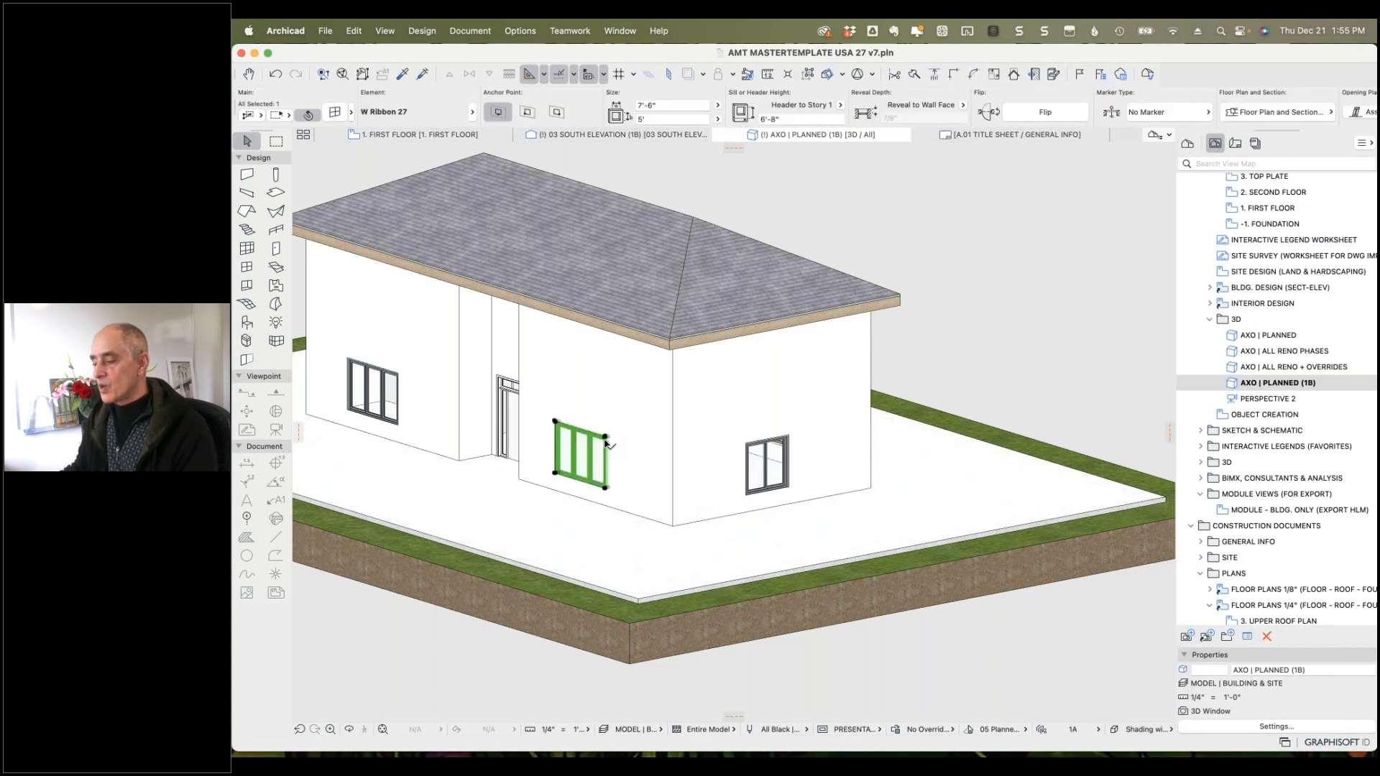
pyautogui.click(620, 31)
pyautogui.click(928, 53)
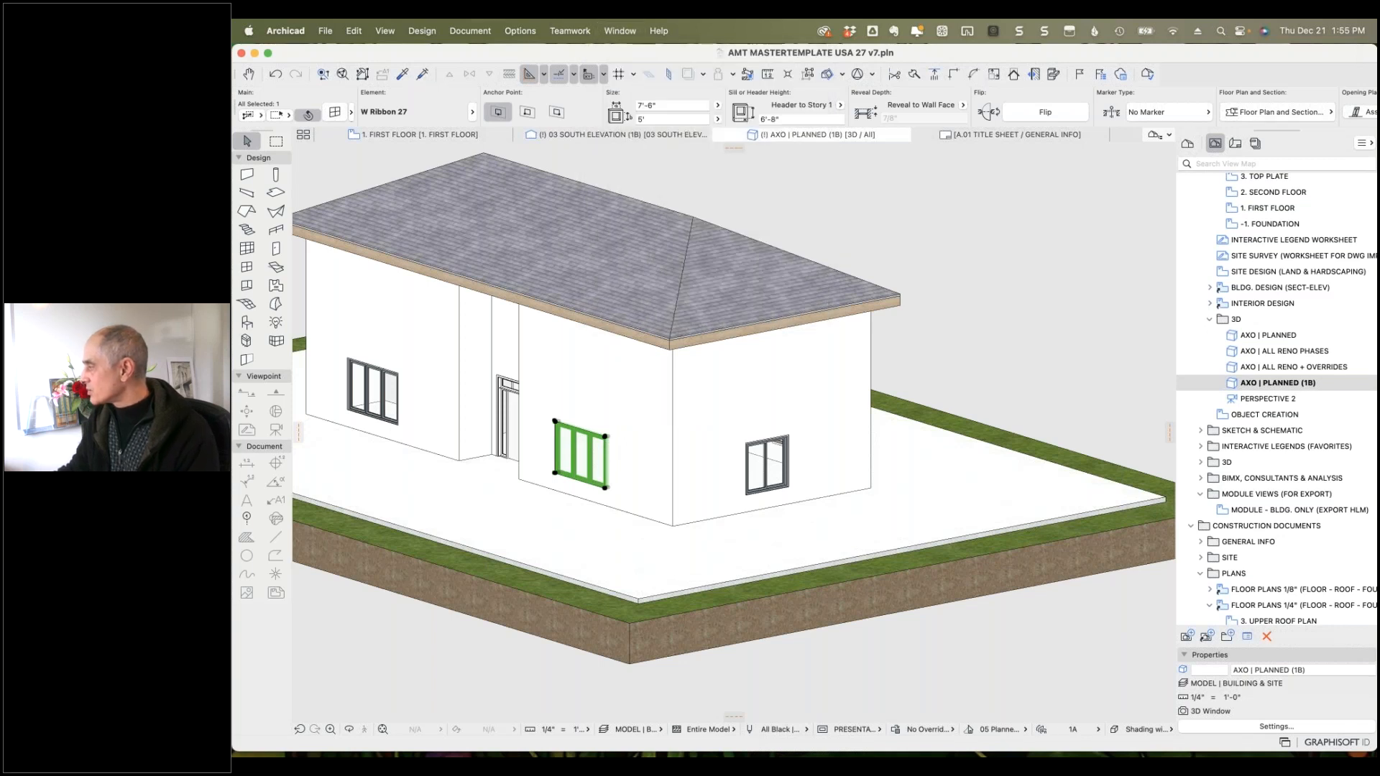
pyautogui.moveTo(1377, 282); pyautogui.dragTo(361, 164)
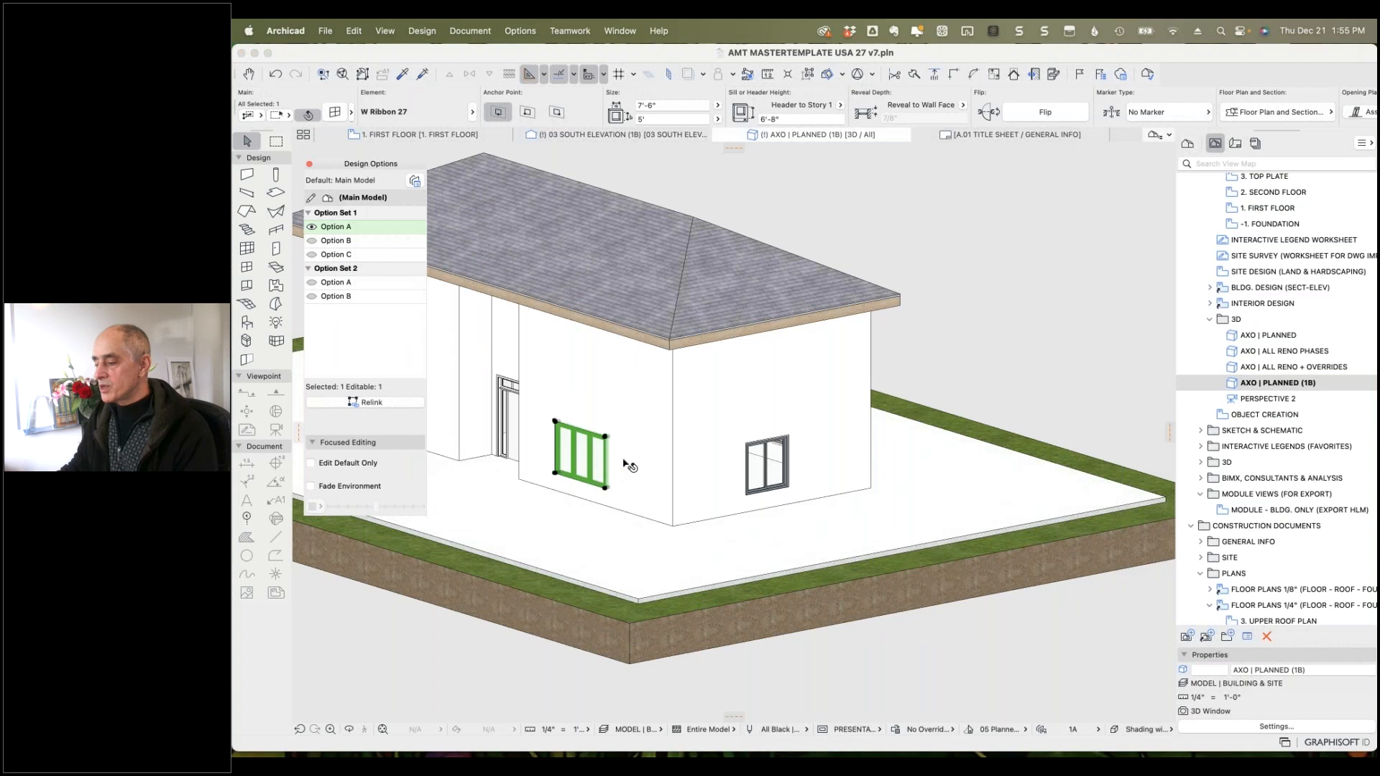
# Show Option B and Option C of Option Set 1 in turn, examining the front glass block window and the tan end wall.
pyautogui.click(313, 242)
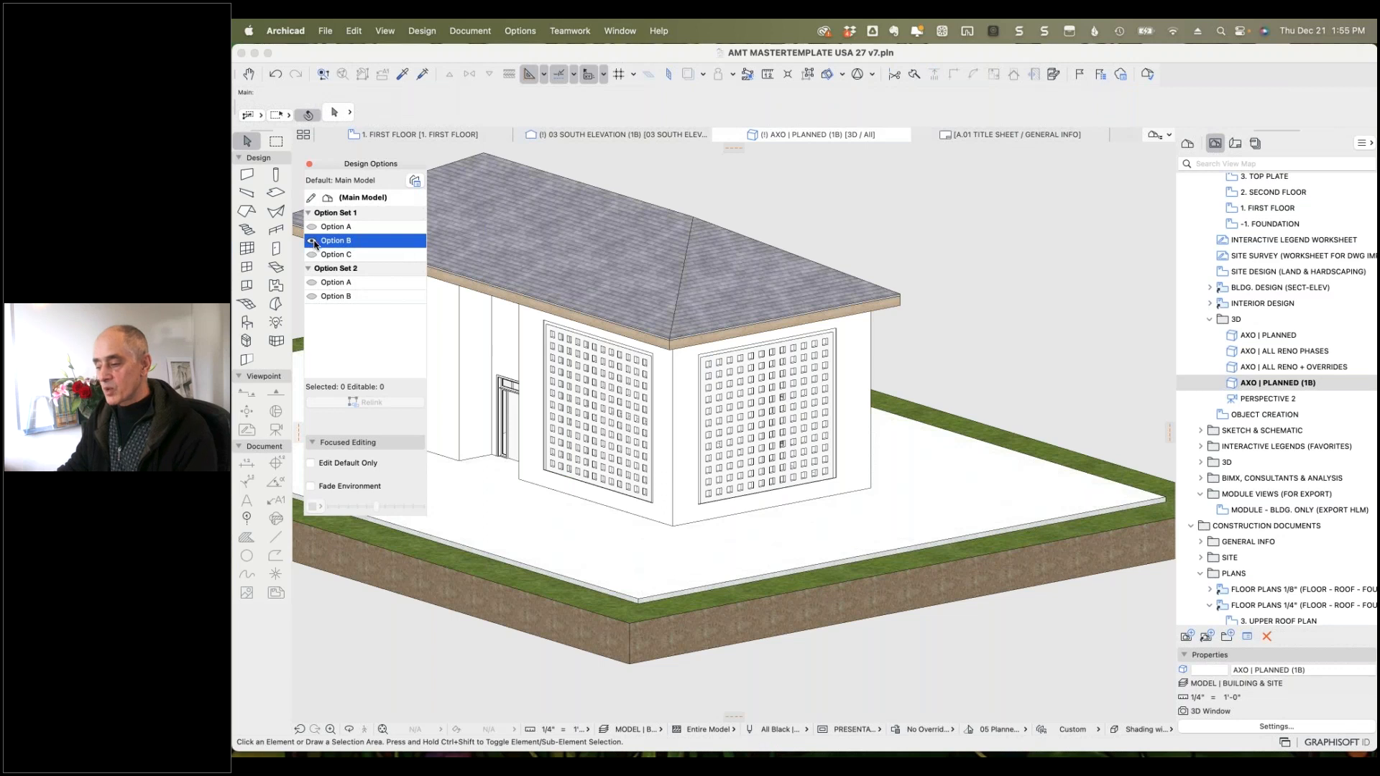
pyautogui.click(544, 325)
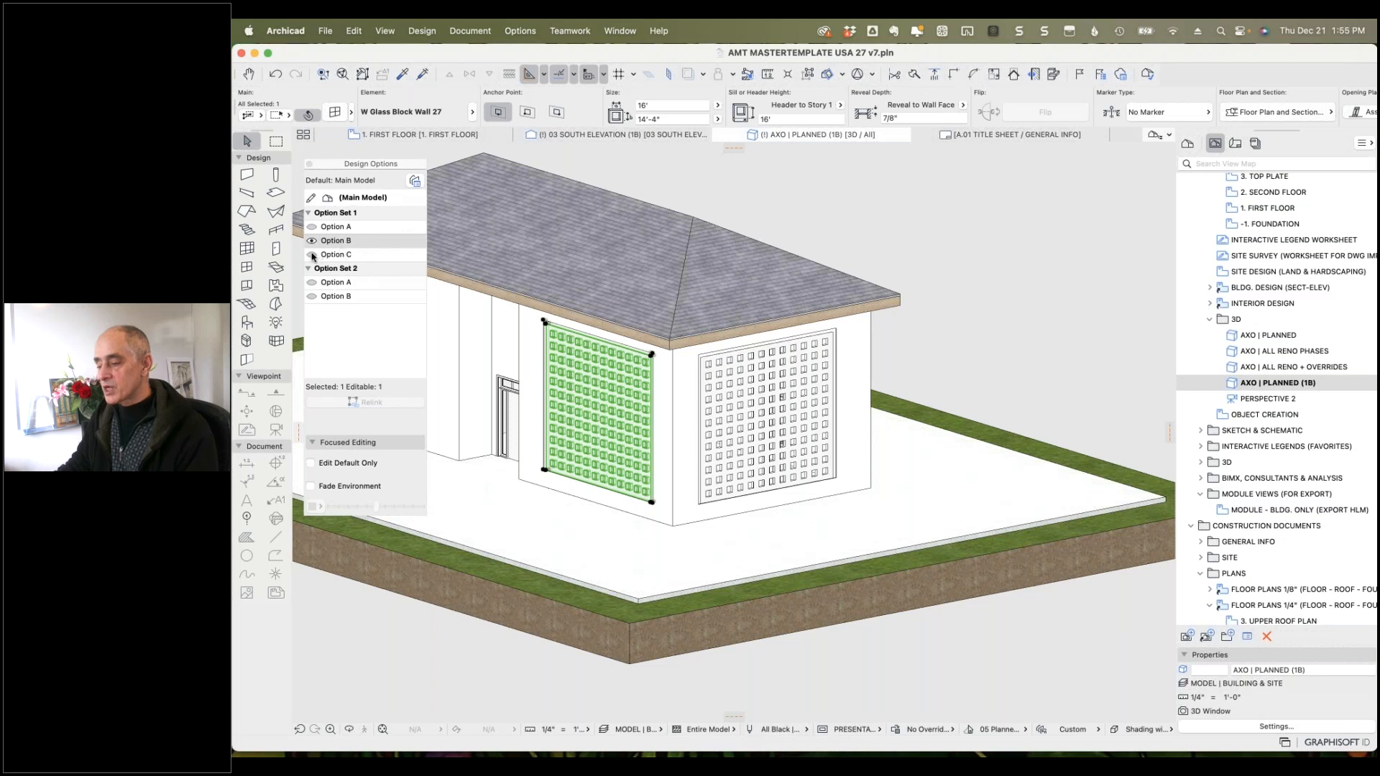
pyautogui.click(313, 256)
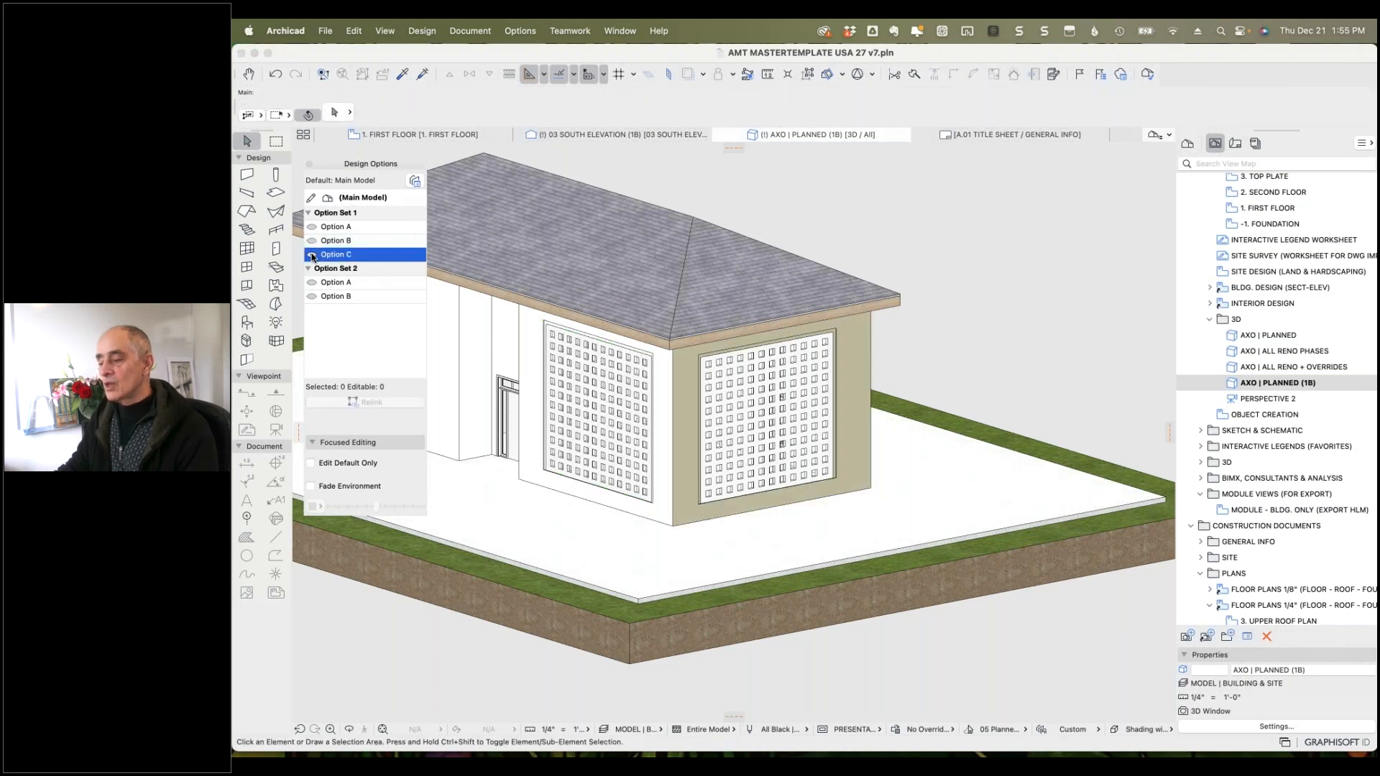
pyautogui.click(690, 415)
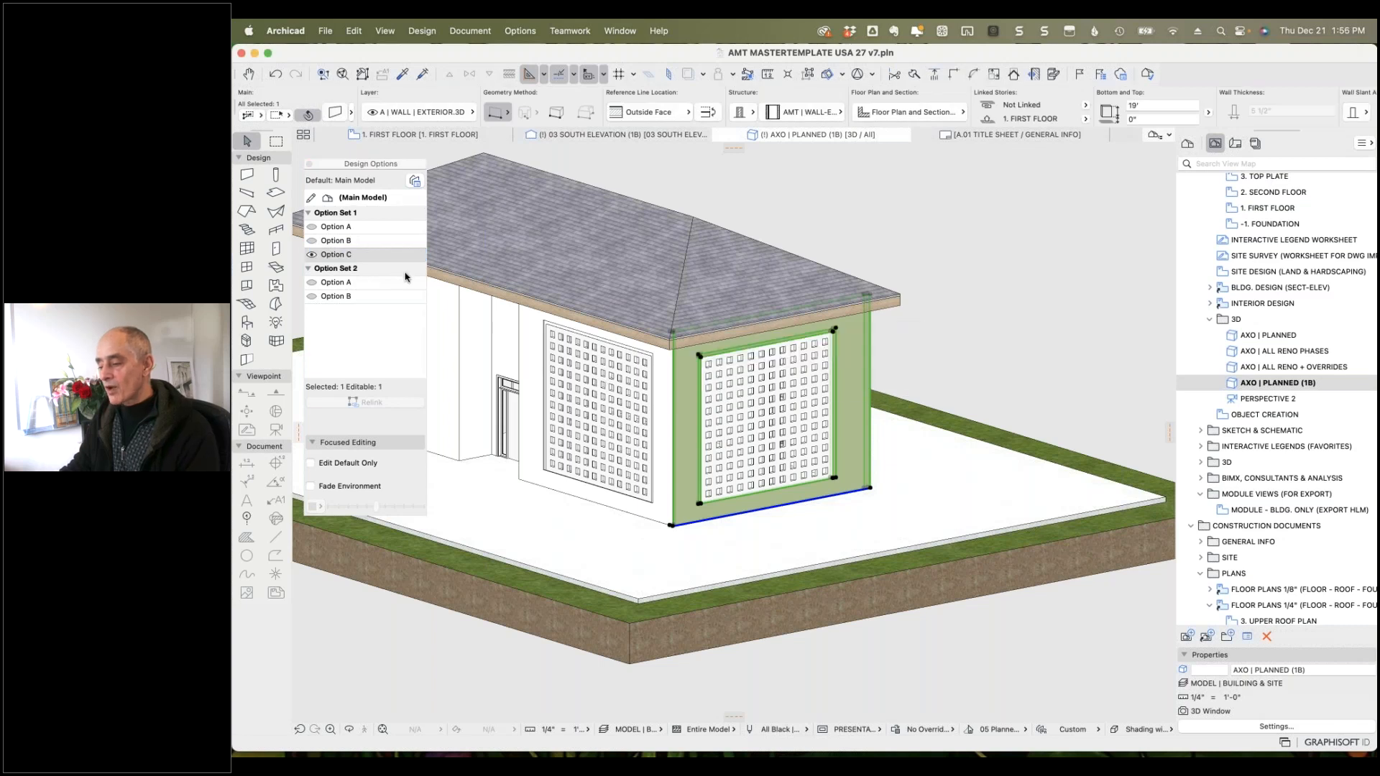
pyautogui.click(949, 273)
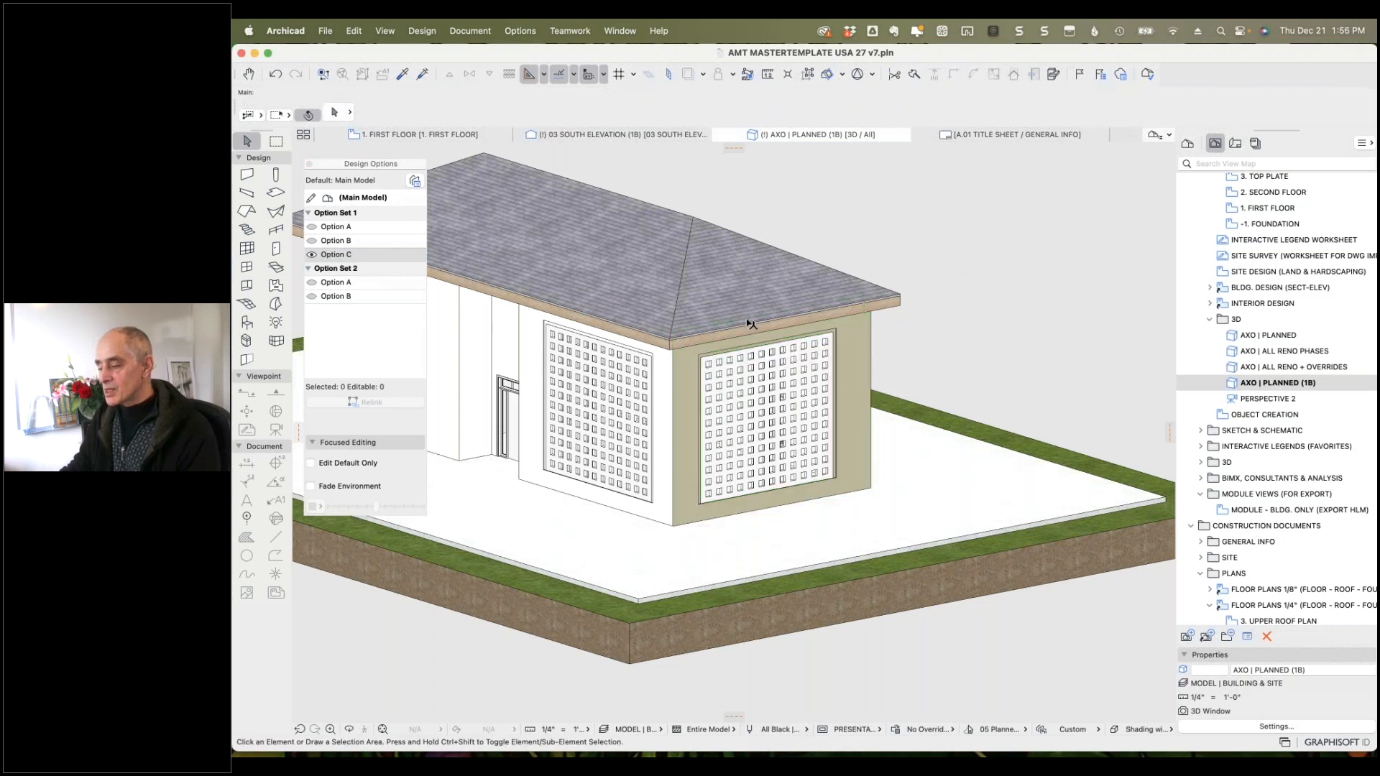
# Check the design option membership of the tan end wall and the grouped front wall, leaving nothing selected.
pyautogui.click(702, 390)
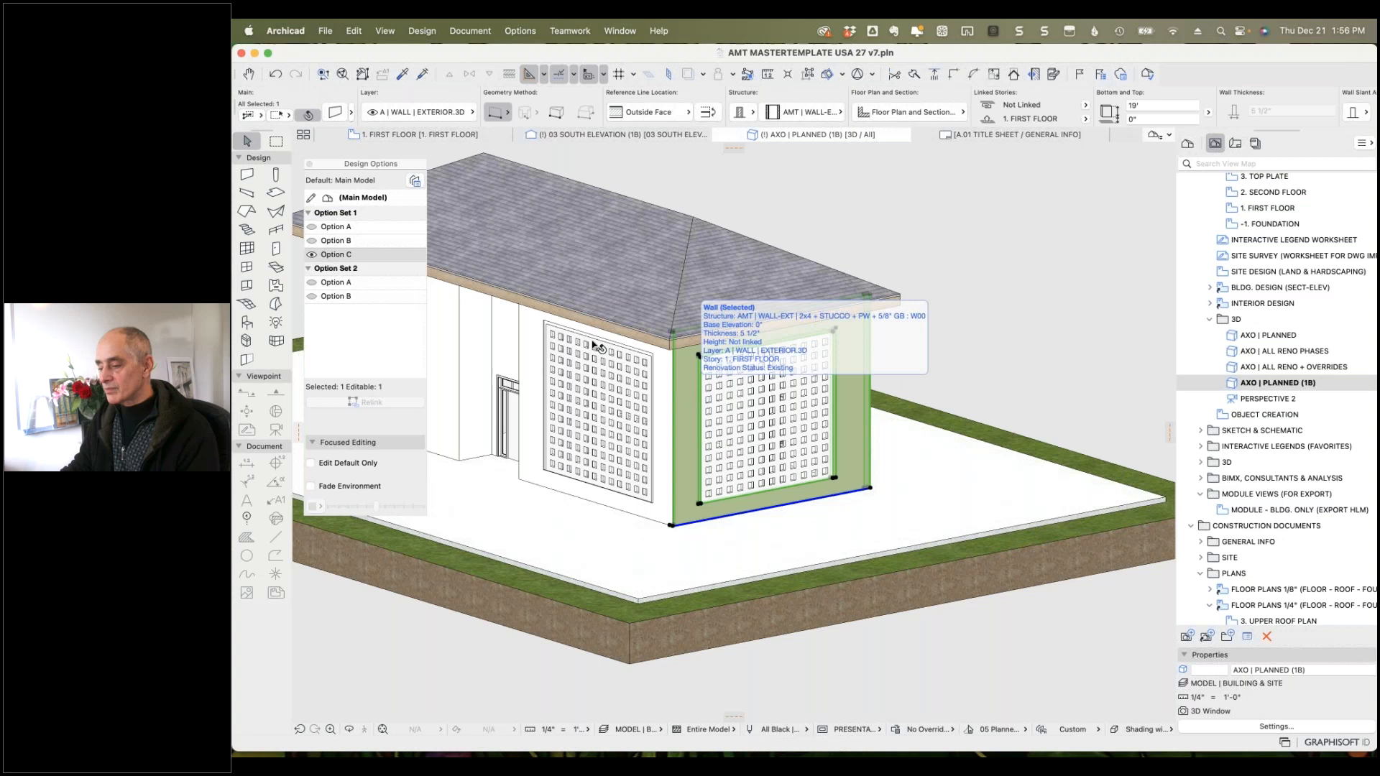
pyautogui.click(379, 199)
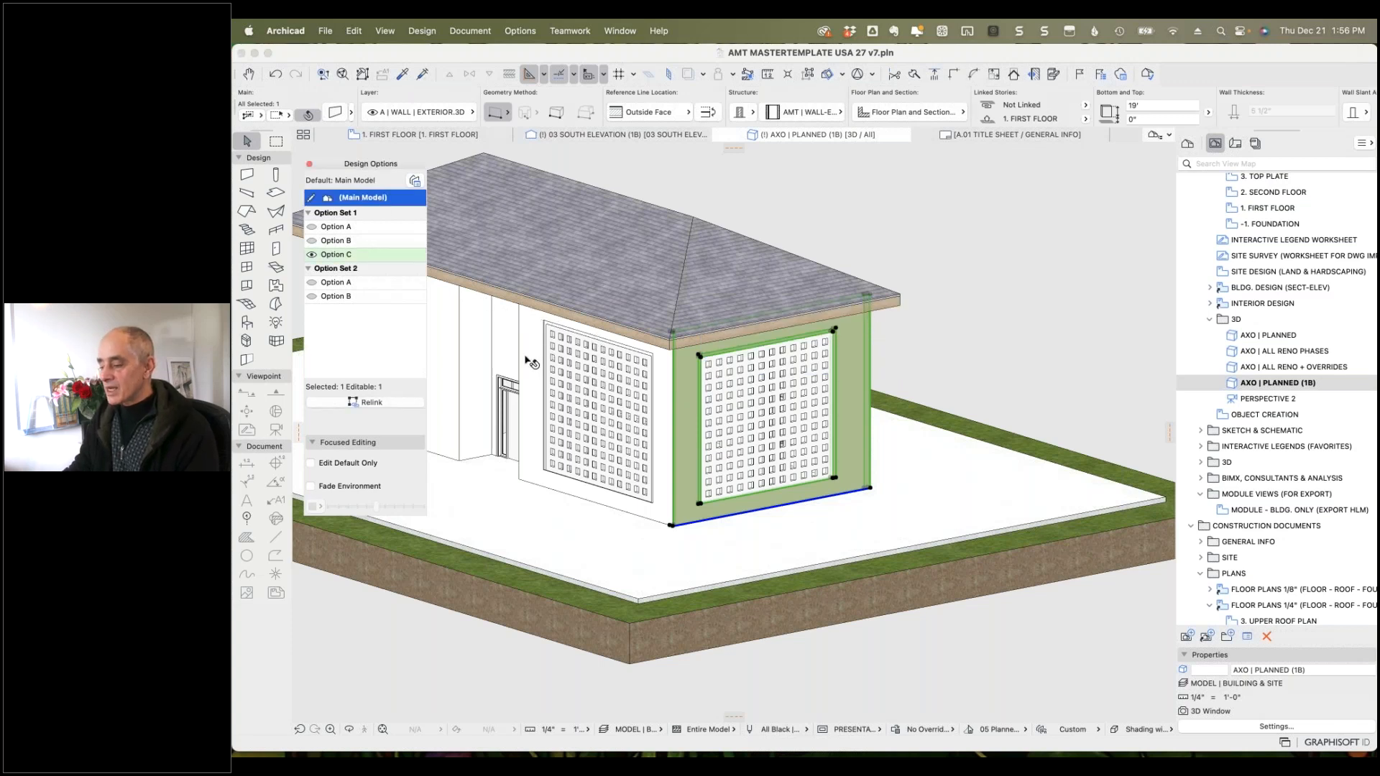
pyautogui.click(531, 359)
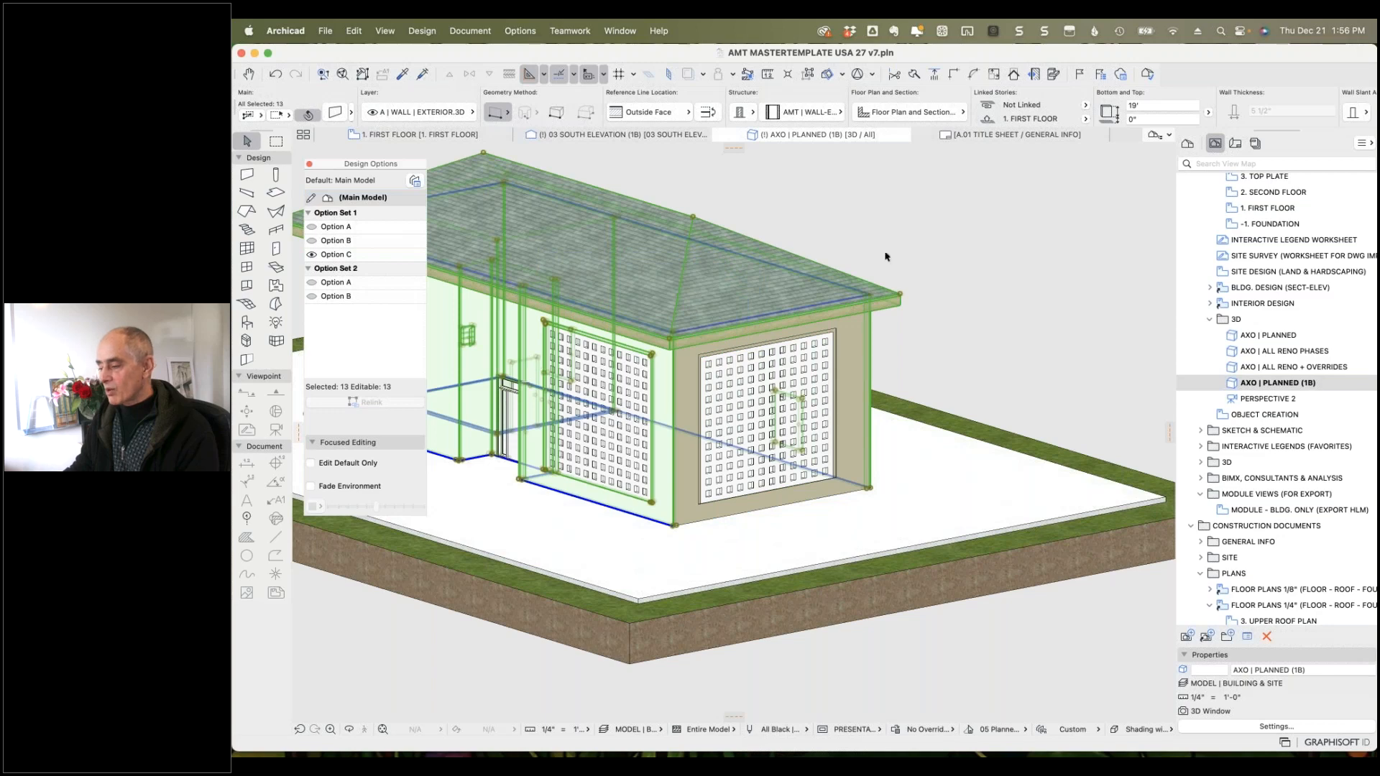
pyautogui.click(956, 265)
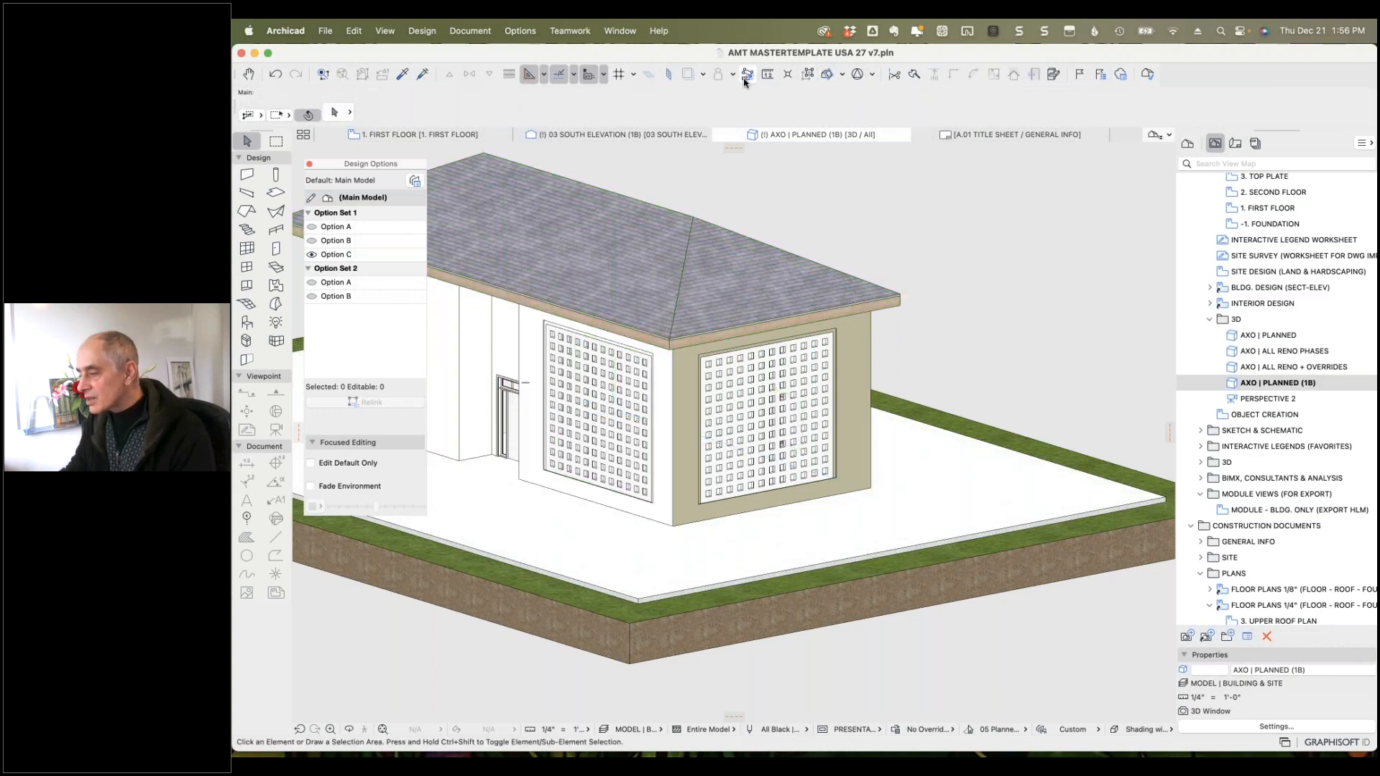
# Suspend groups and select the front wall and the tan end wall individually to compare their design option membership.
pyautogui.click(807, 74)
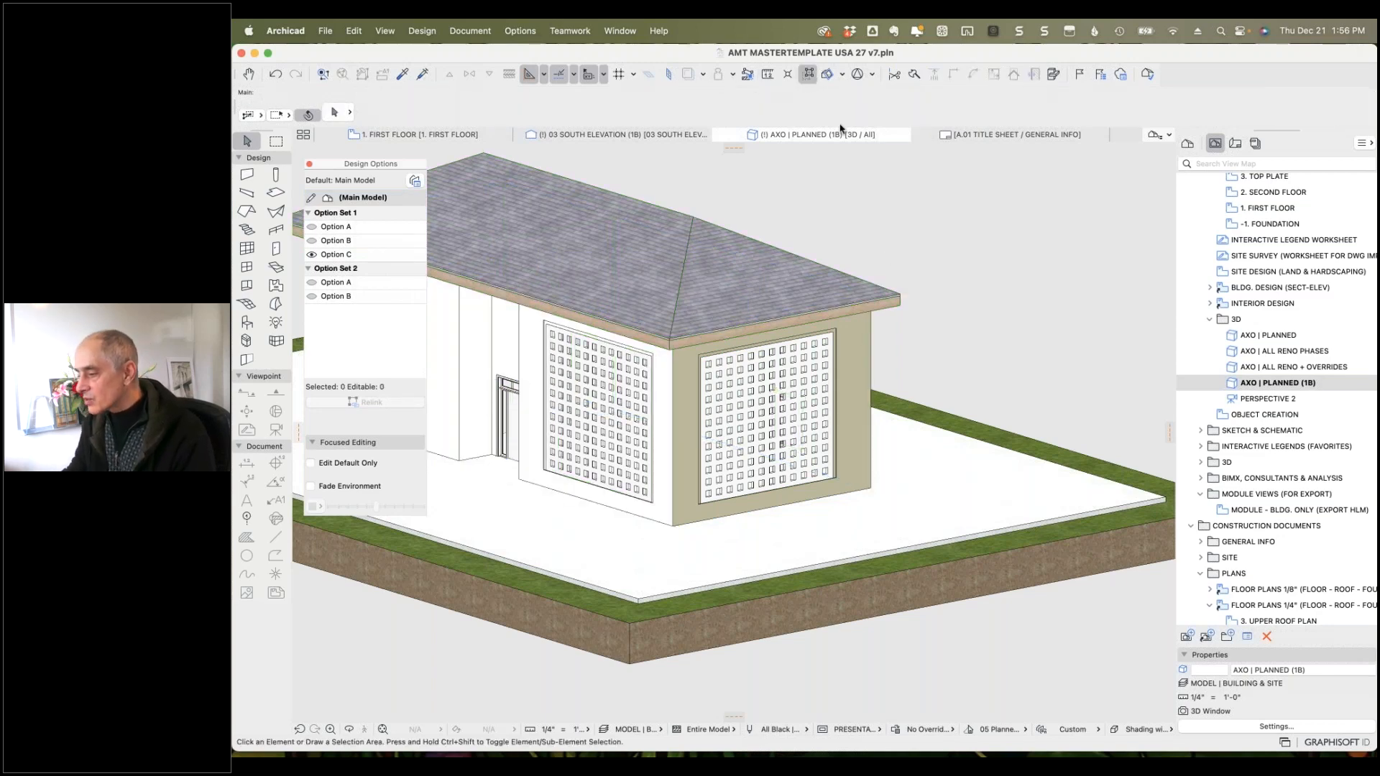
pyautogui.click(536, 378)
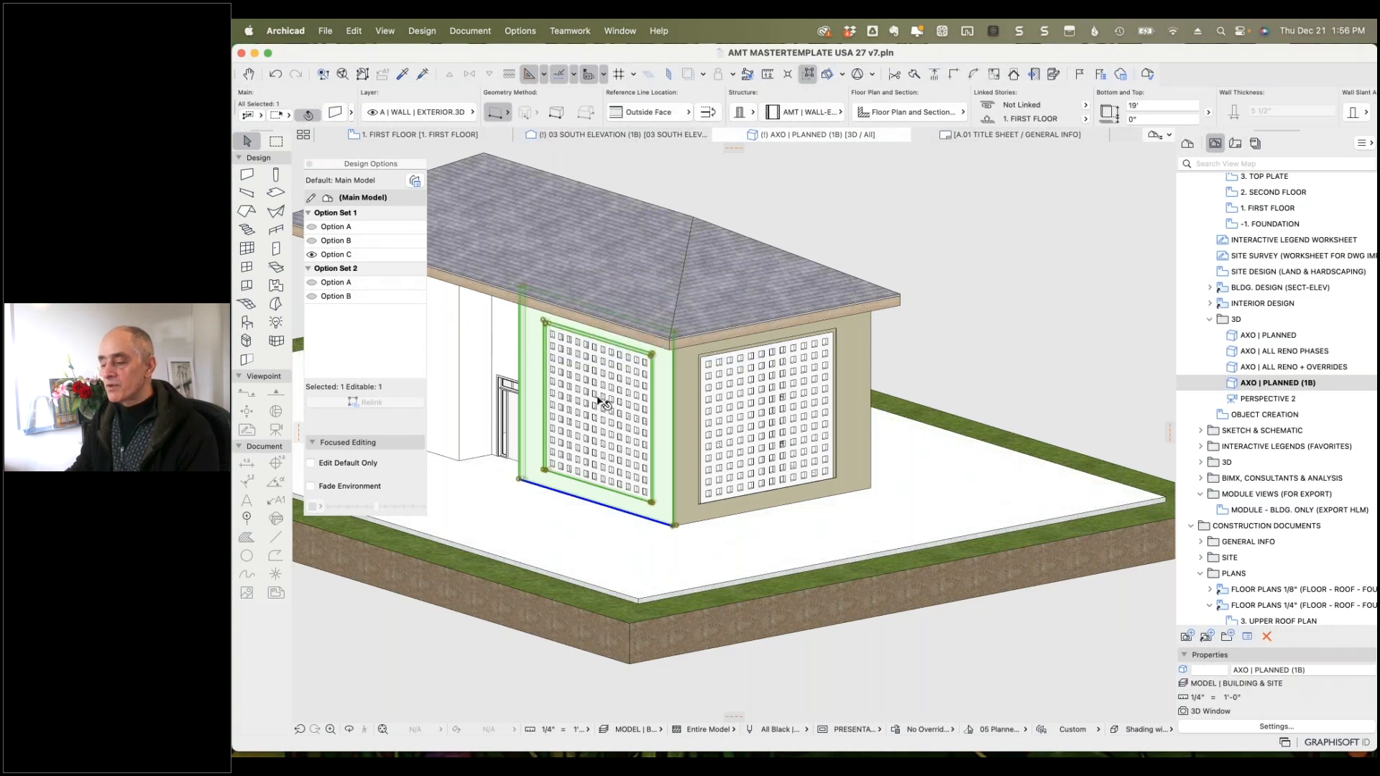
pyautogui.click(689, 398)
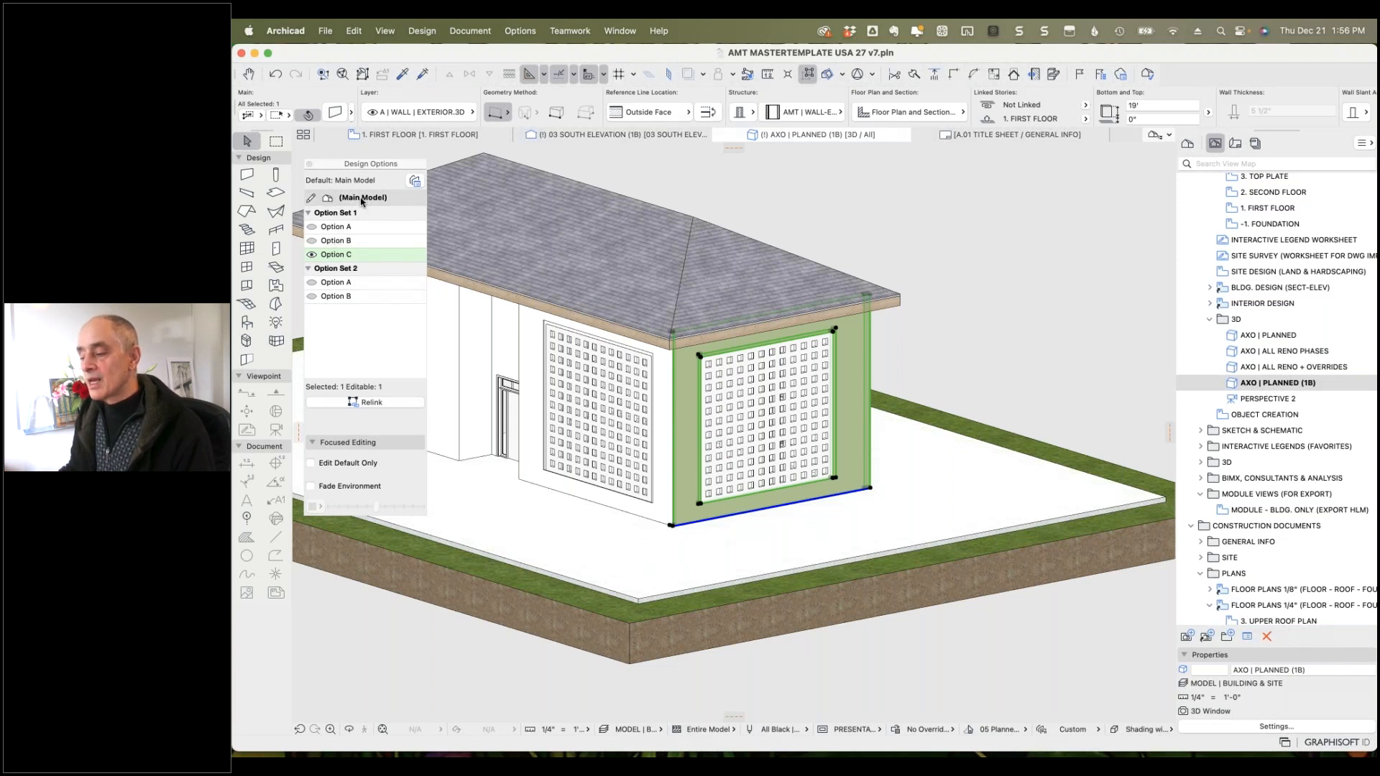
# Cycle the view's design option combination through Main Model Only, 1C and 1B, ending on 1A.
pyautogui.click(1099, 732)
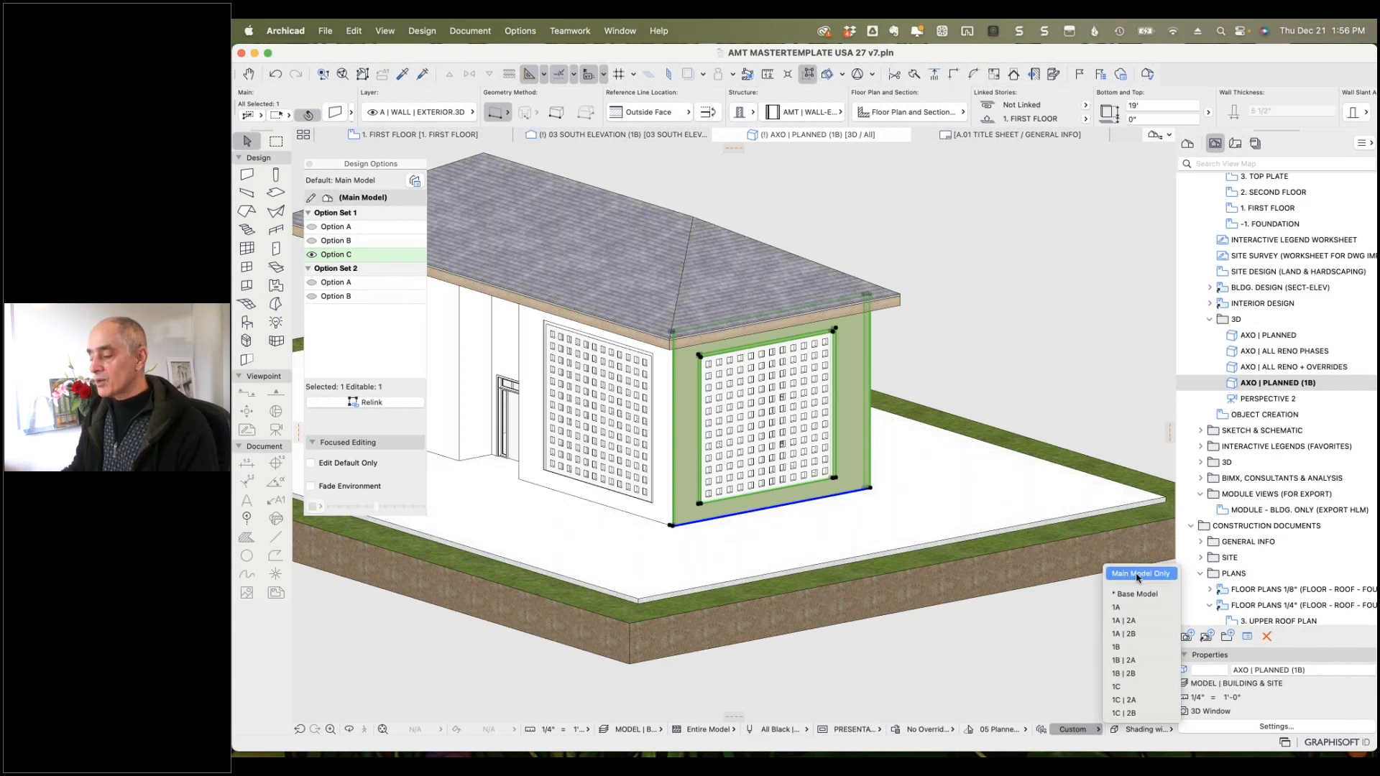
pyautogui.click(1138, 575)
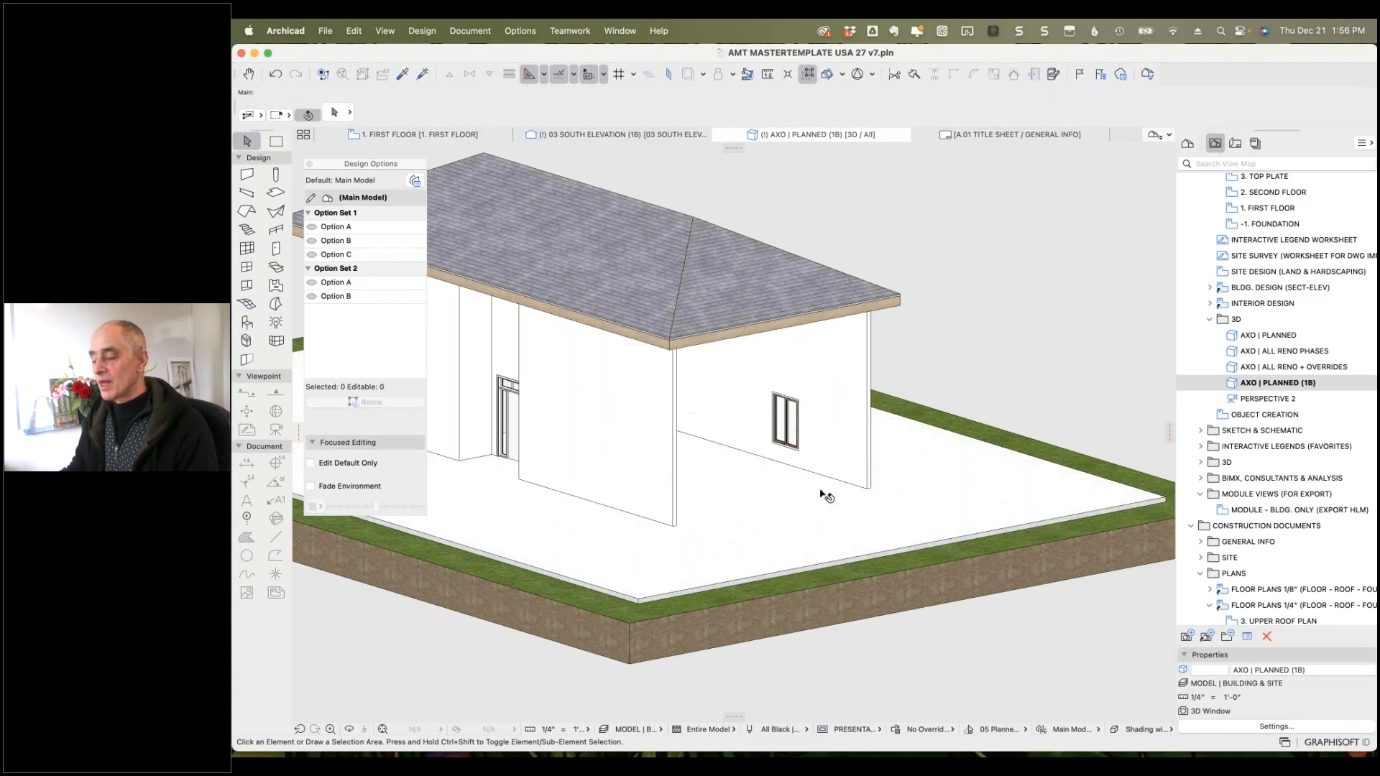
pyautogui.moveTo(766, 485)
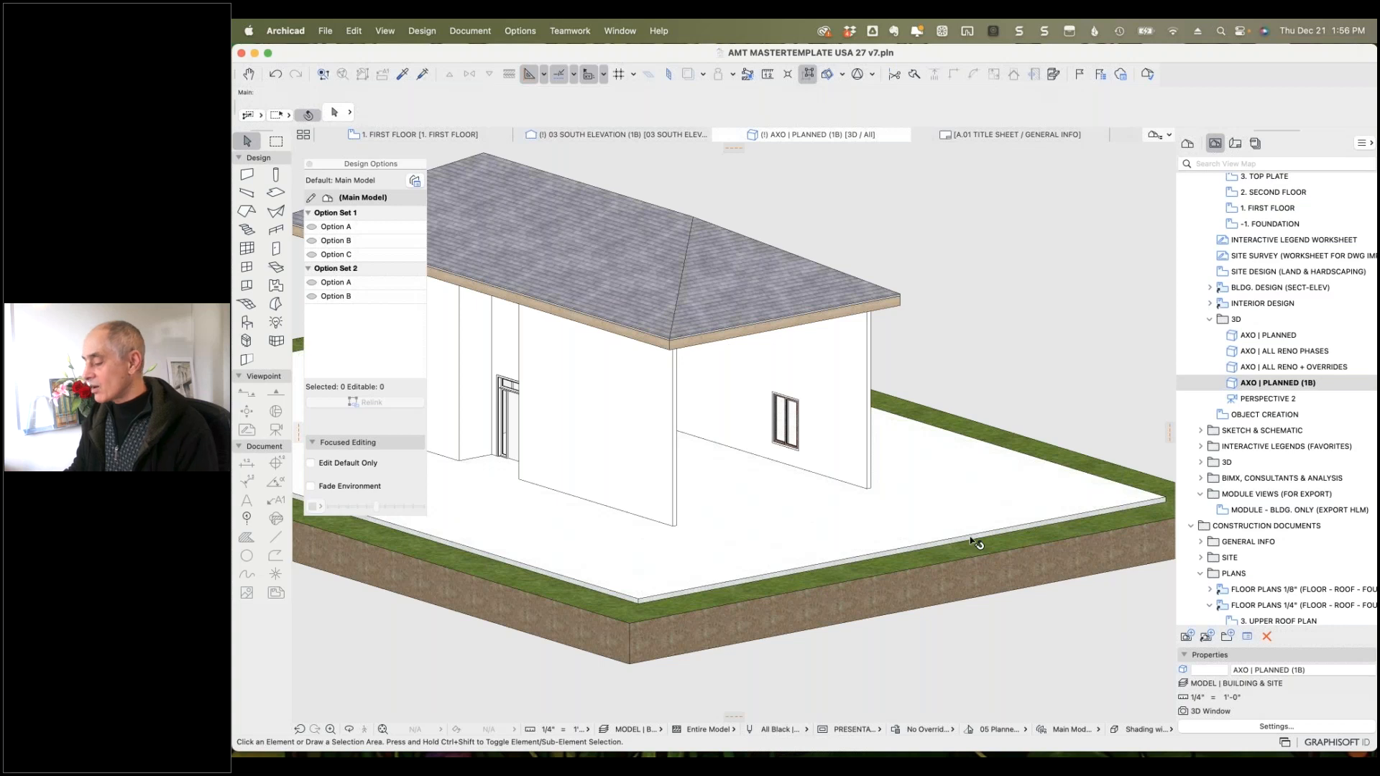
pyautogui.click(1099, 729)
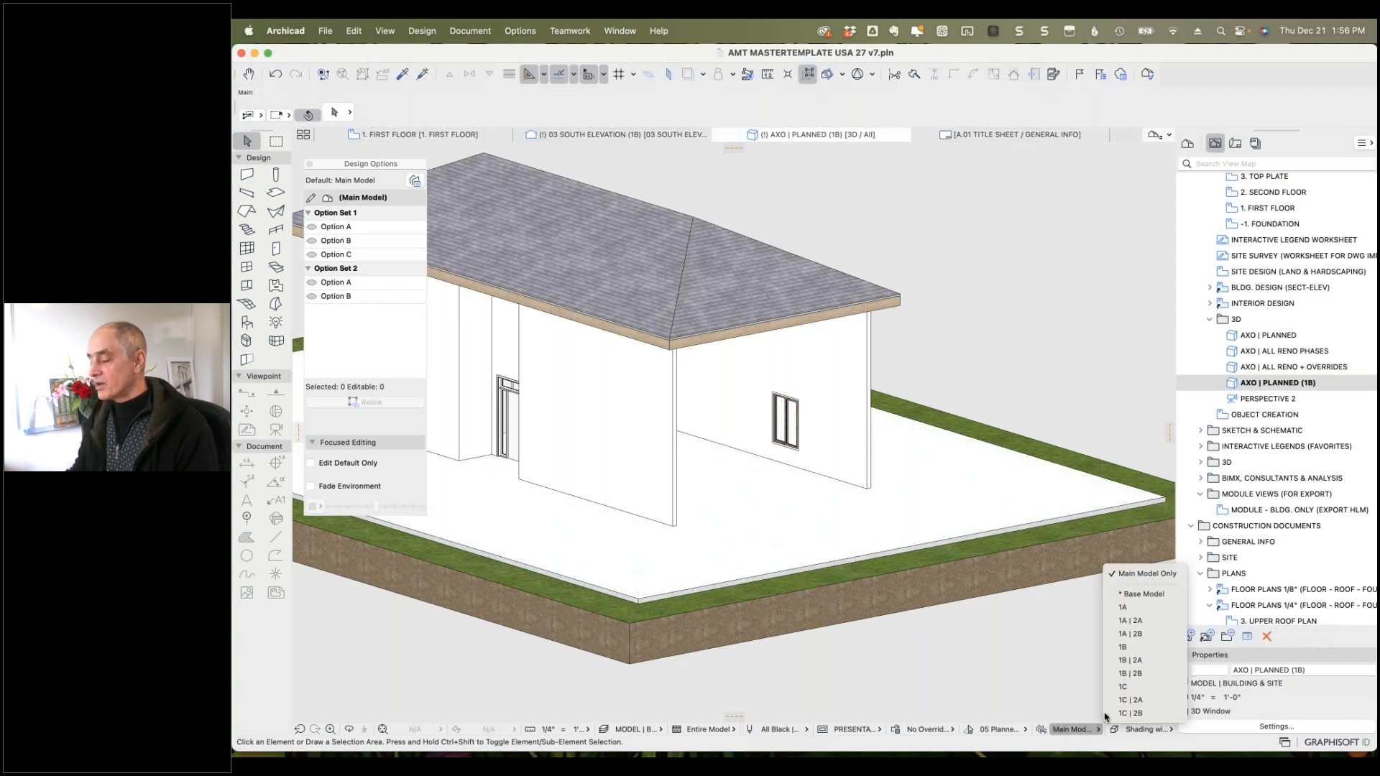
pyautogui.click(1129, 688)
pyautogui.click(1086, 729)
pyautogui.click(1121, 648)
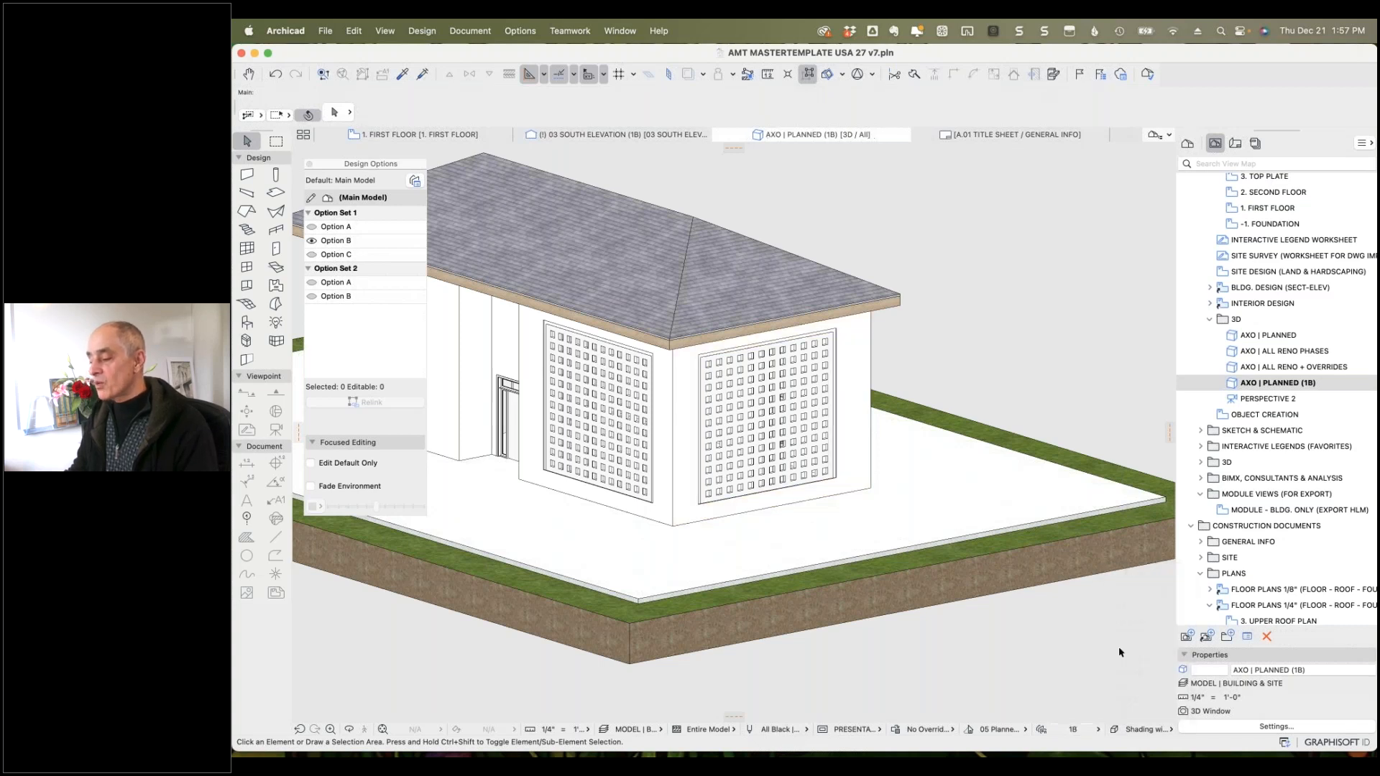
pyautogui.click(1099, 731)
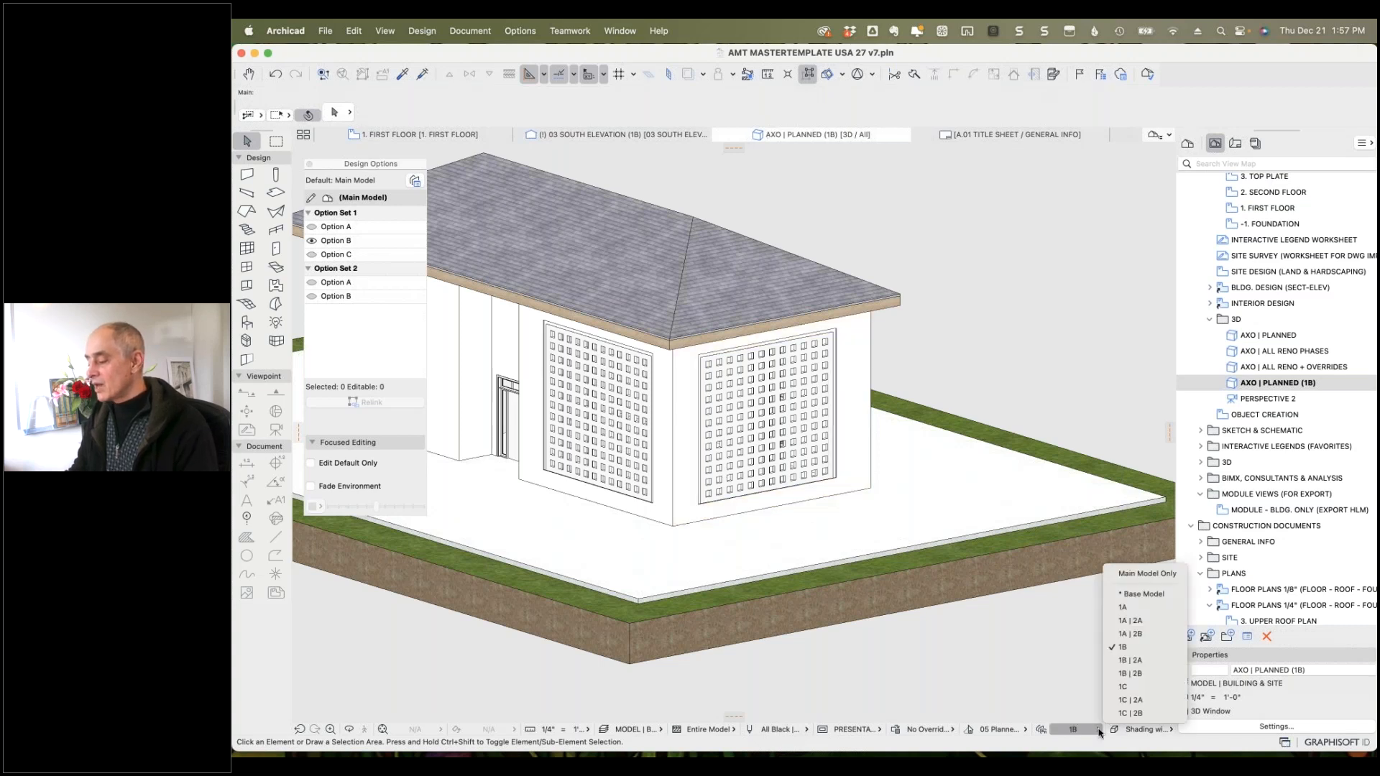
pyautogui.click(1122, 608)
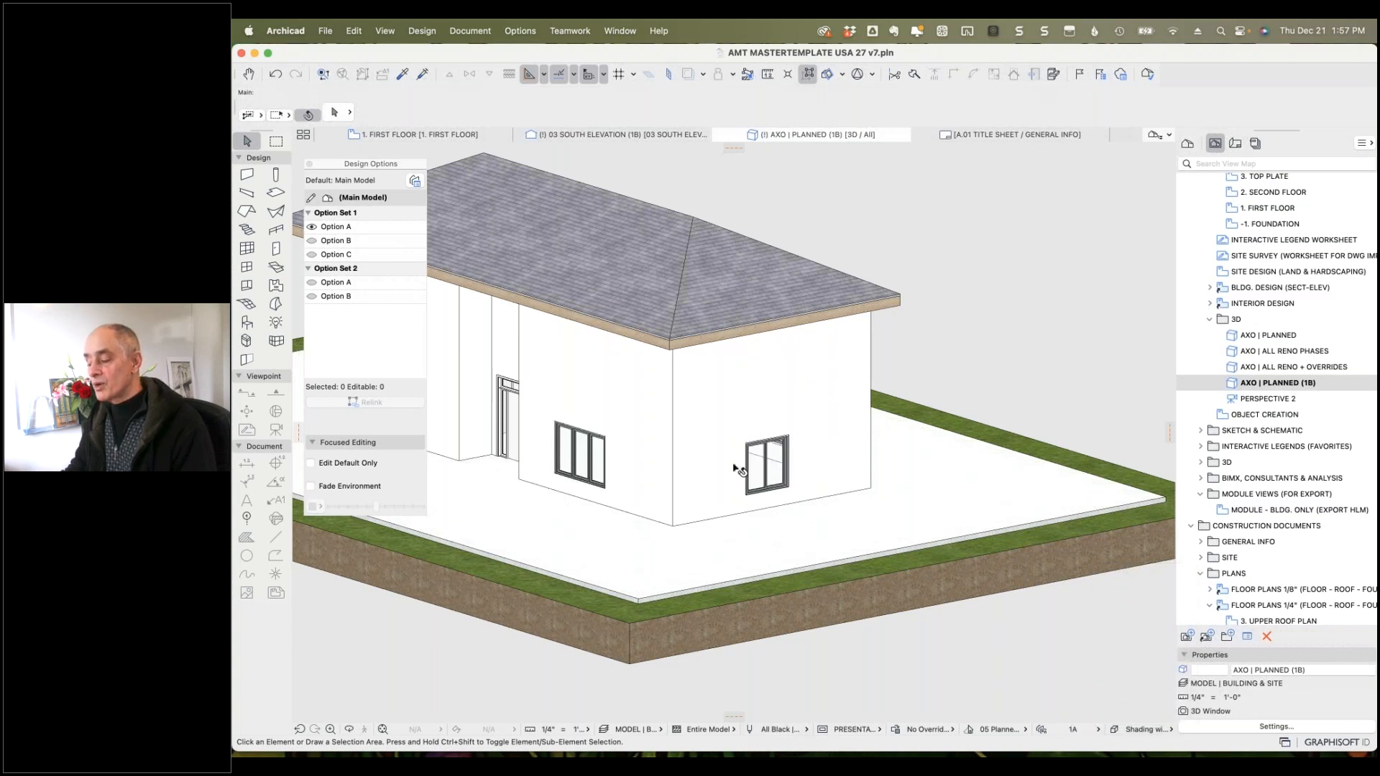
# Compare Option B with Option A of Option Set 1 and check the ribbon and sliding windows' option membership against the Main Model.
pyautogui.click(604, 442)
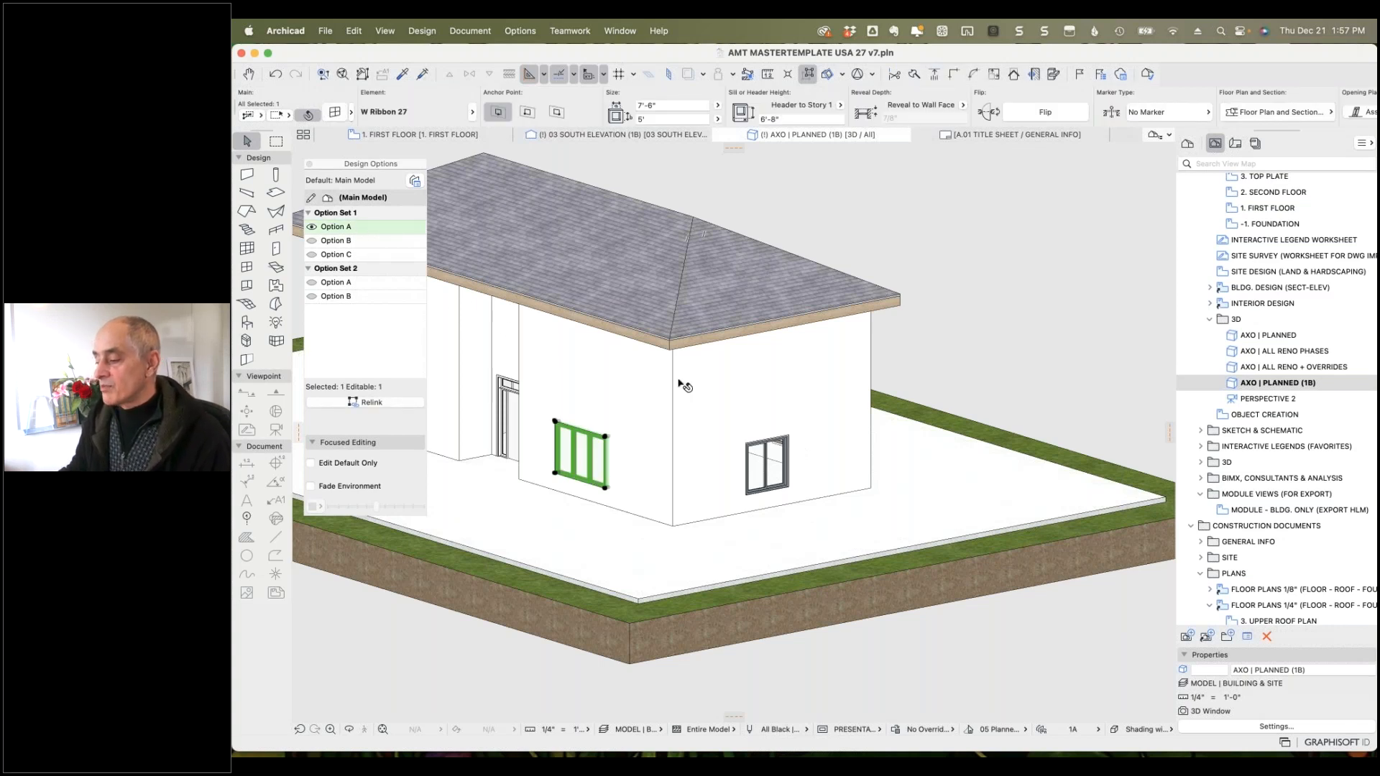
pyautogui.click(312, 241)
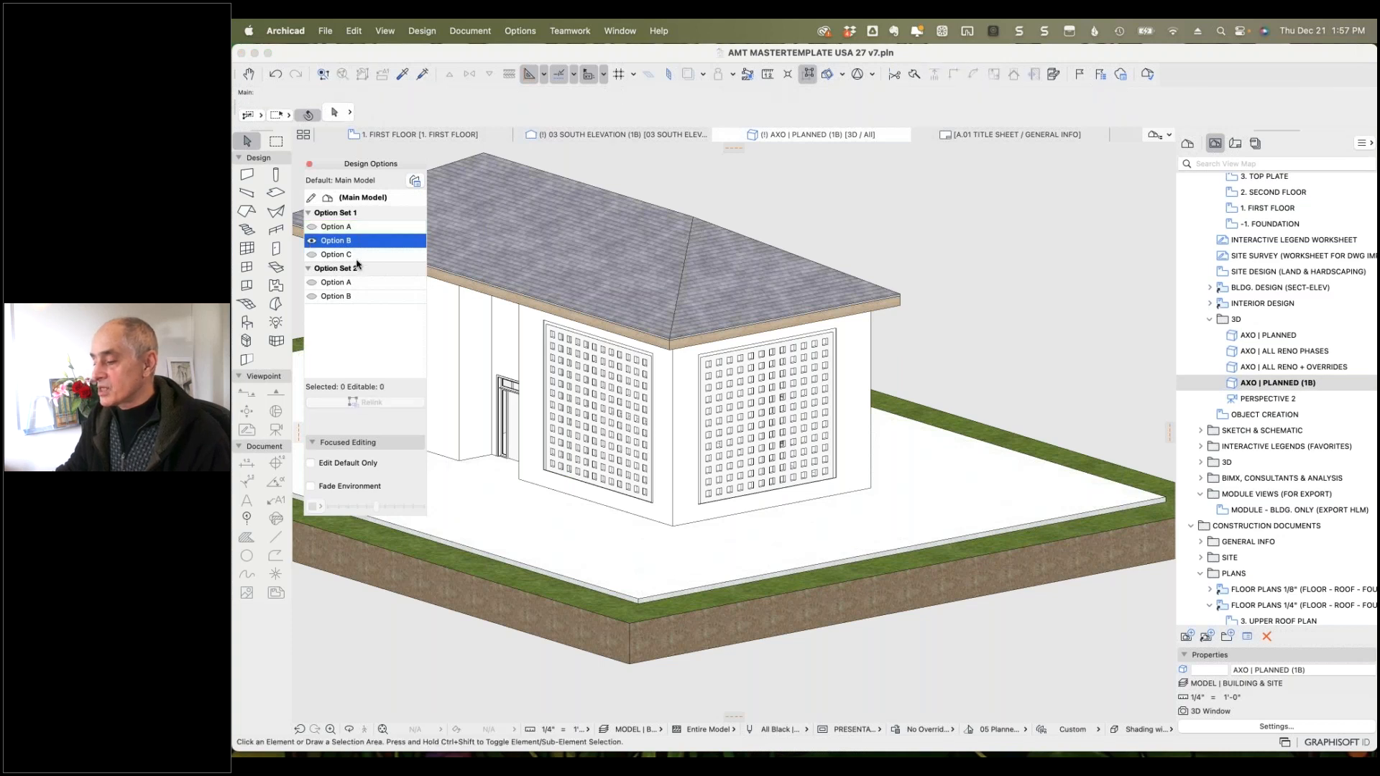
pyautogui.click(312, 227)
pyautogui.click(782, 436)
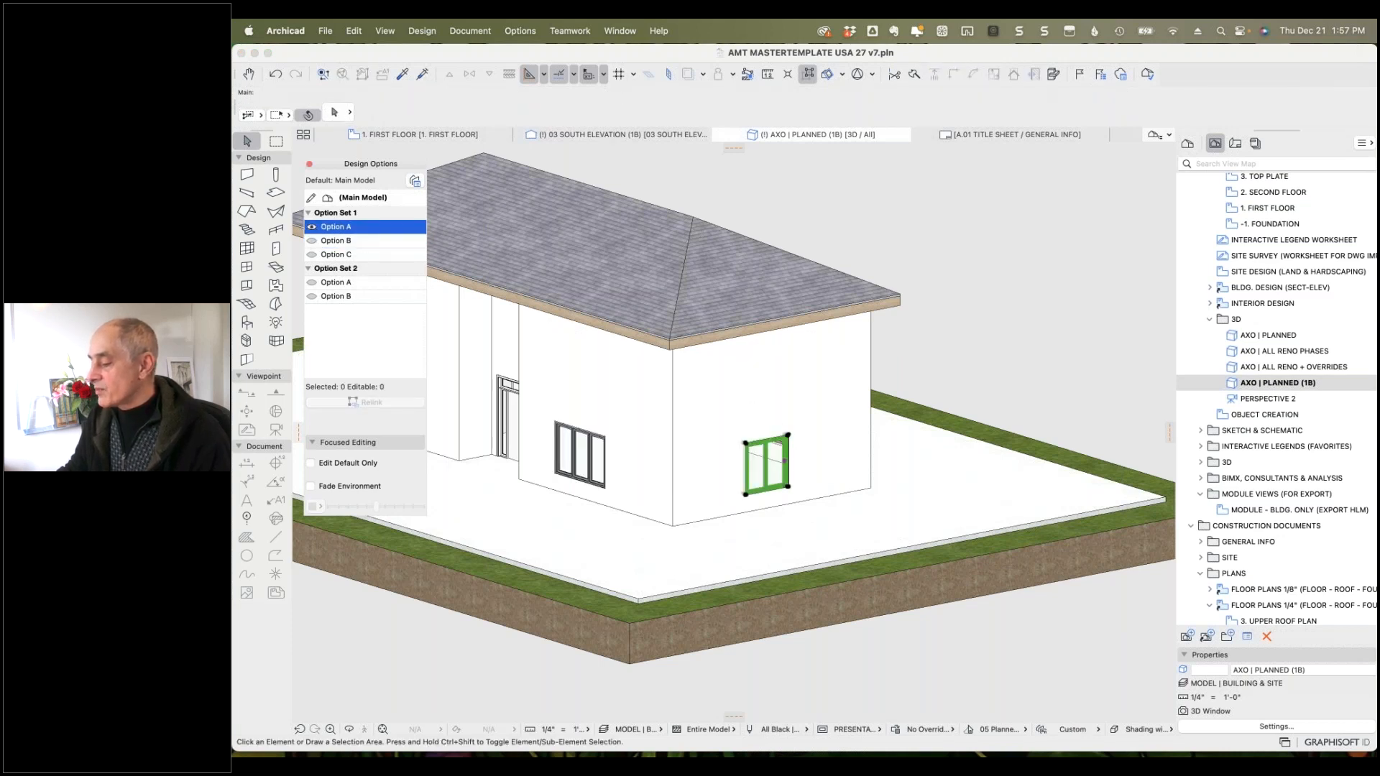
pyautogui.click(370, 199)
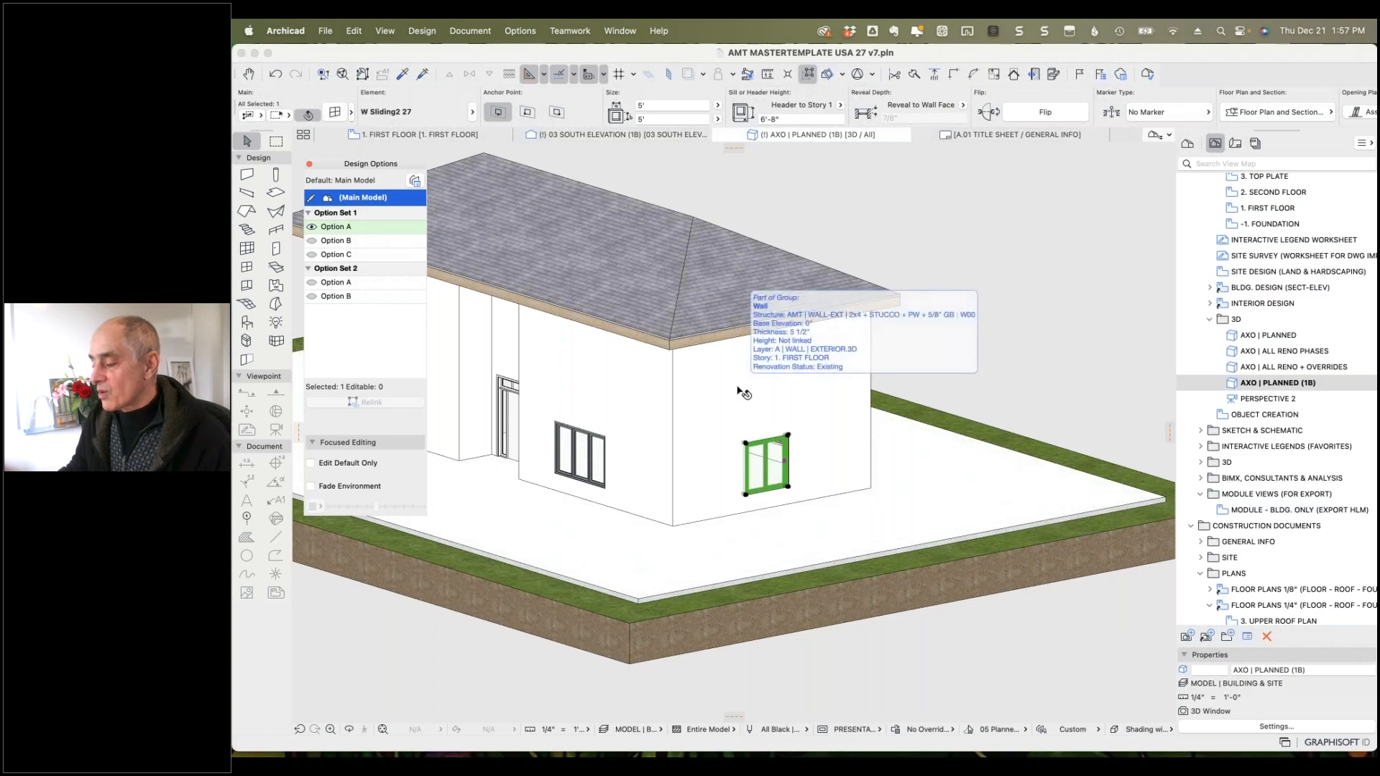
# Inspect the sliding window's option status under Classification and Properties in its settings, closing them without changes.
pyautogui.click(336, 112)
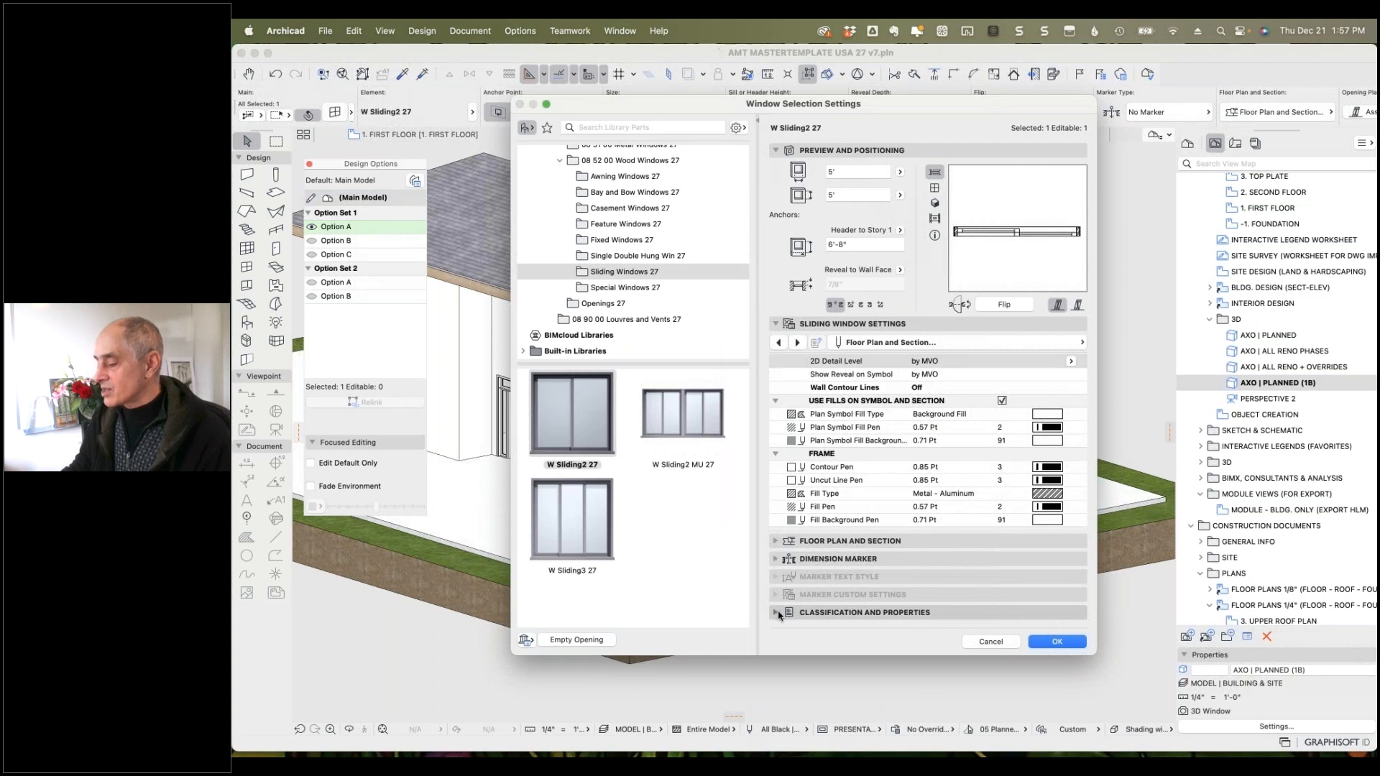
pyautogui.click(777, 614)
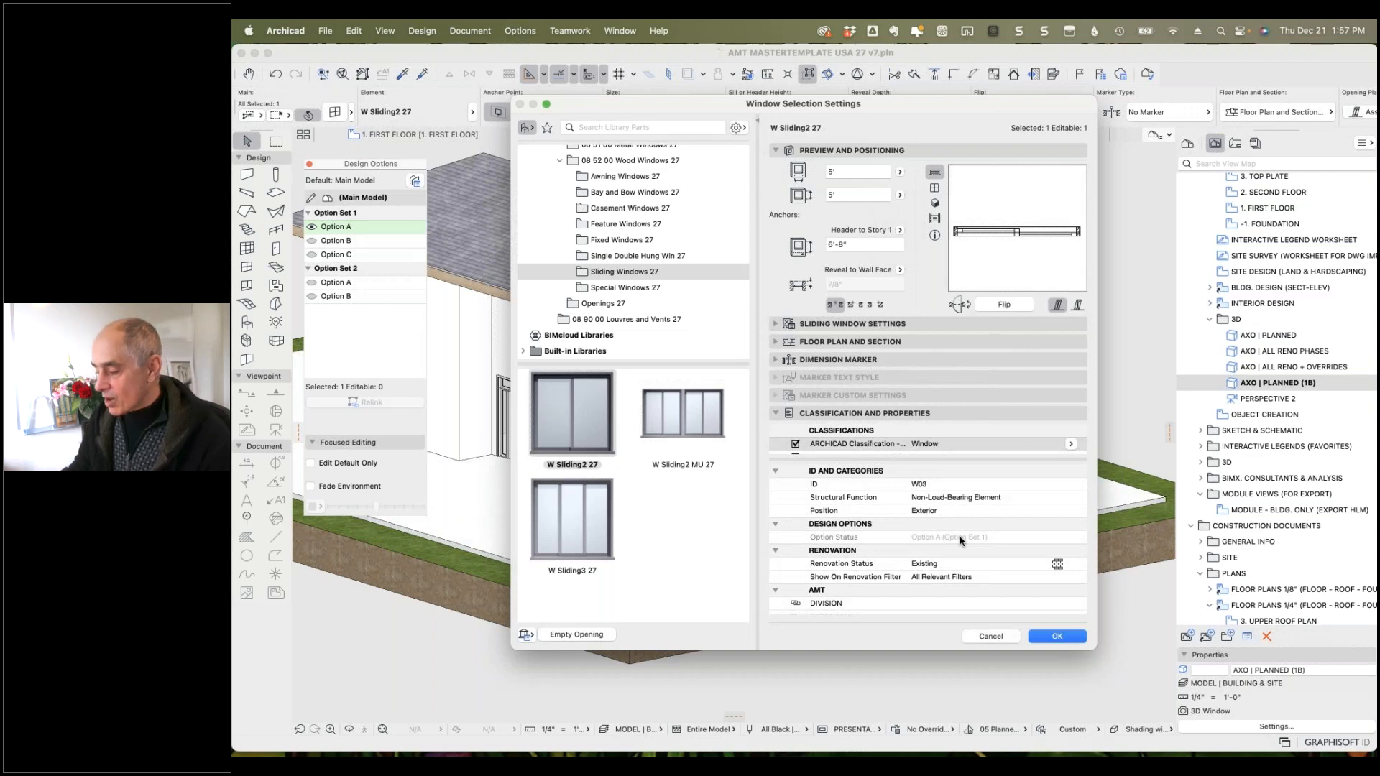
pyautogui.moveTo(828, 109); pyautogui.dragTo(935, 149)
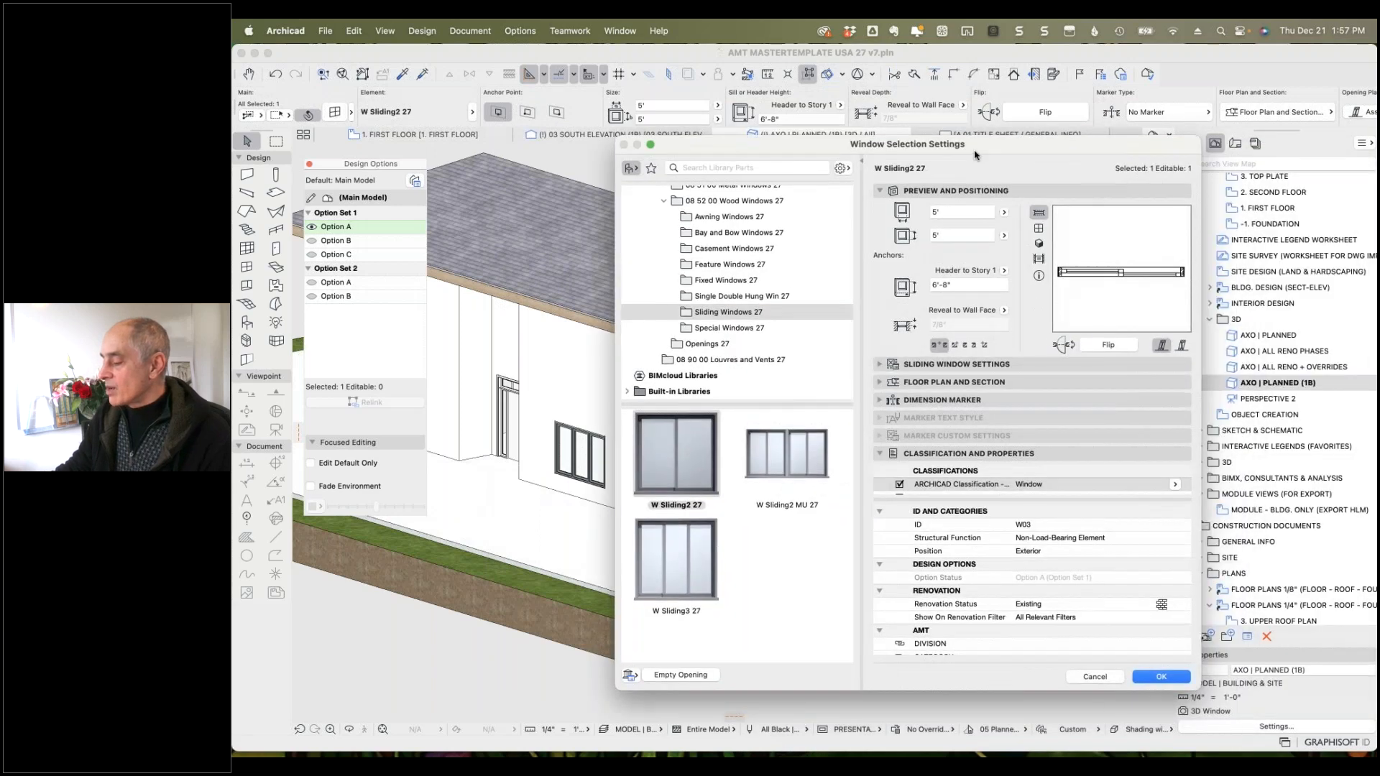
pyautogui.click(1093, 677)
# Inspect the ribbon window's Option Status choices in its selection settings, keeping Option A (Option Set 1).
pyautogui.click(602, 437)
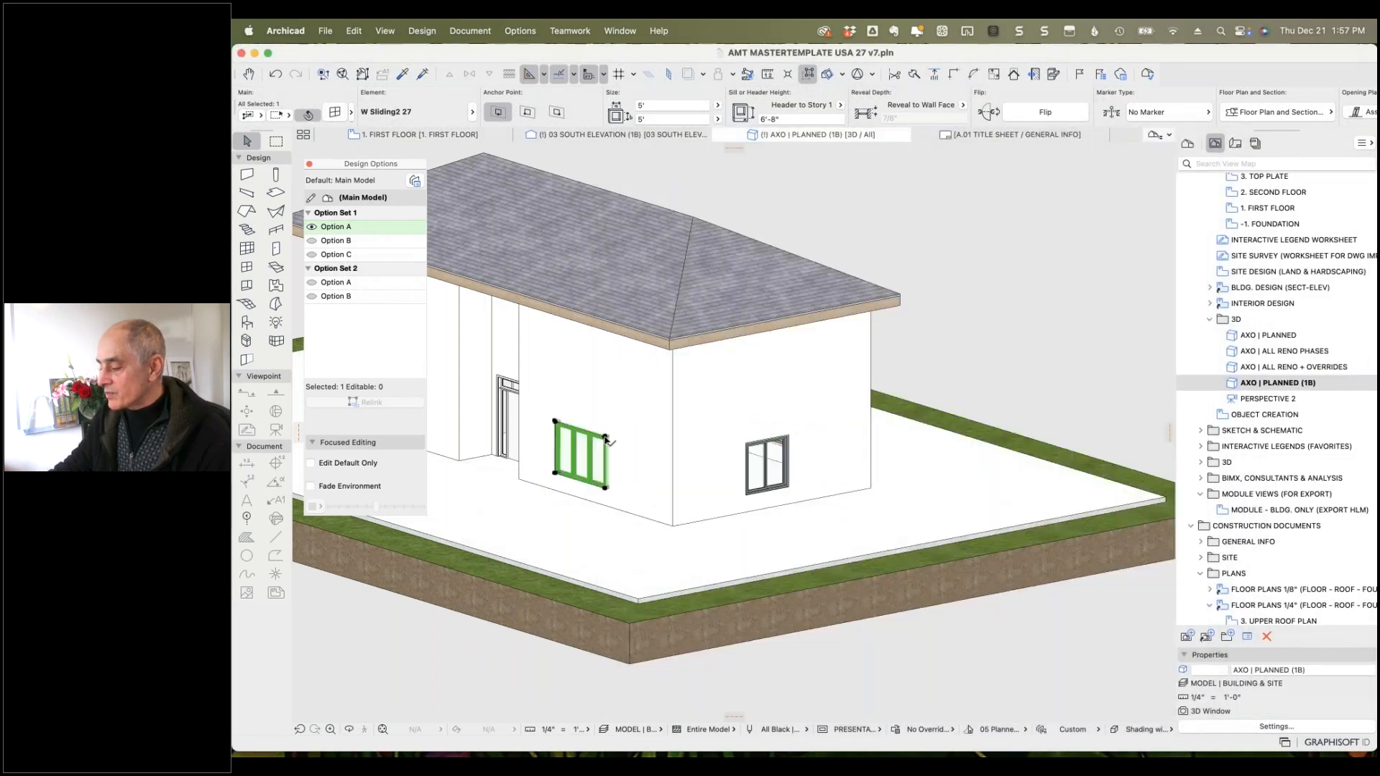
pyautogui.click(335, 112)
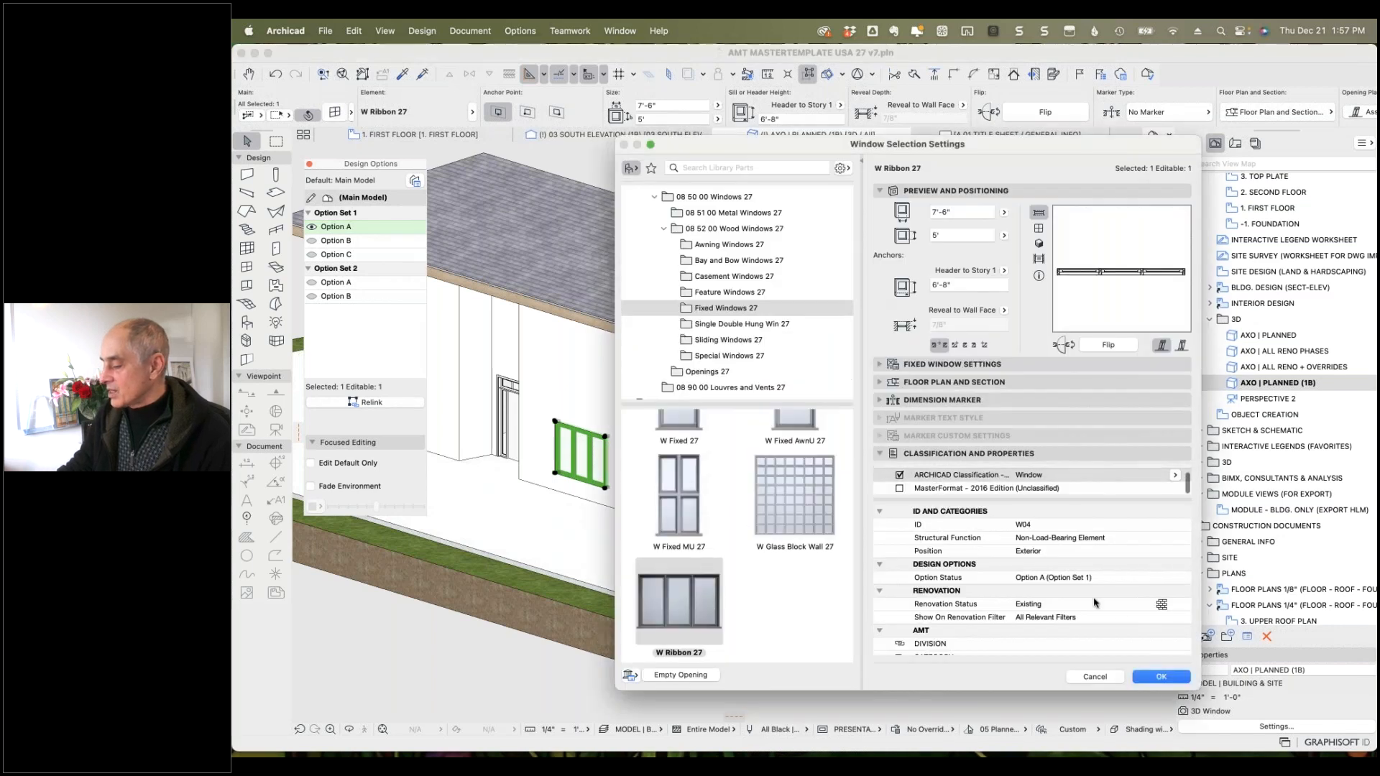
pyautogui.click(1084, 579)
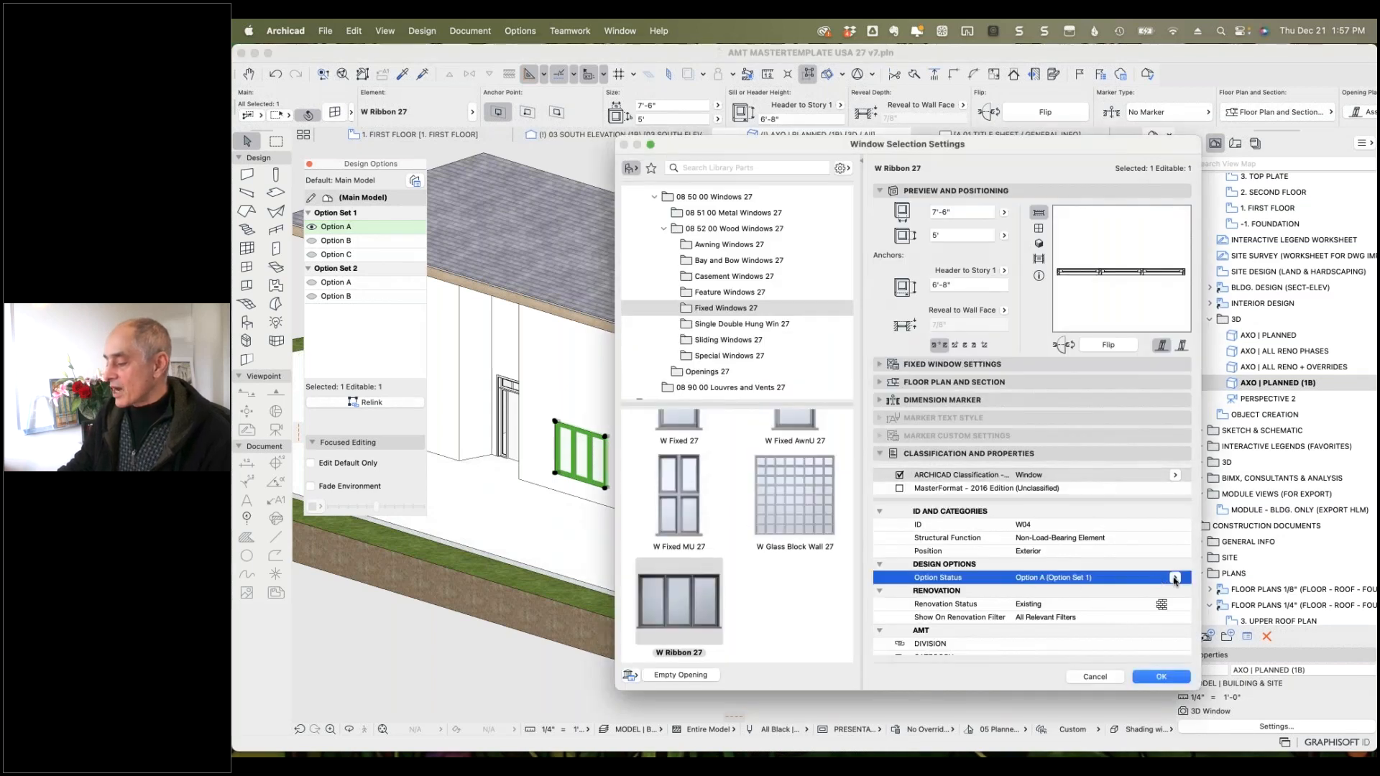
pyautogui.click(1175, 579)
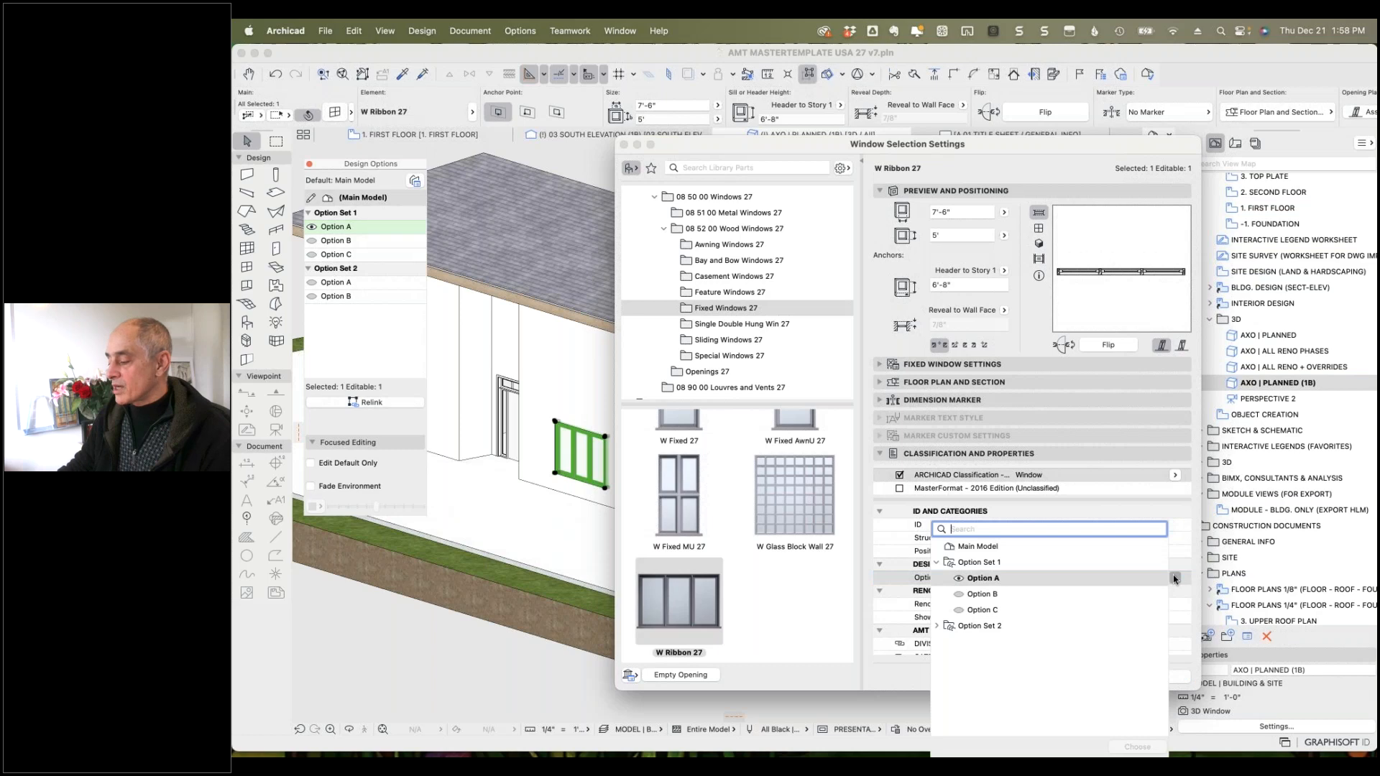
pyautogui.click(919, 685)
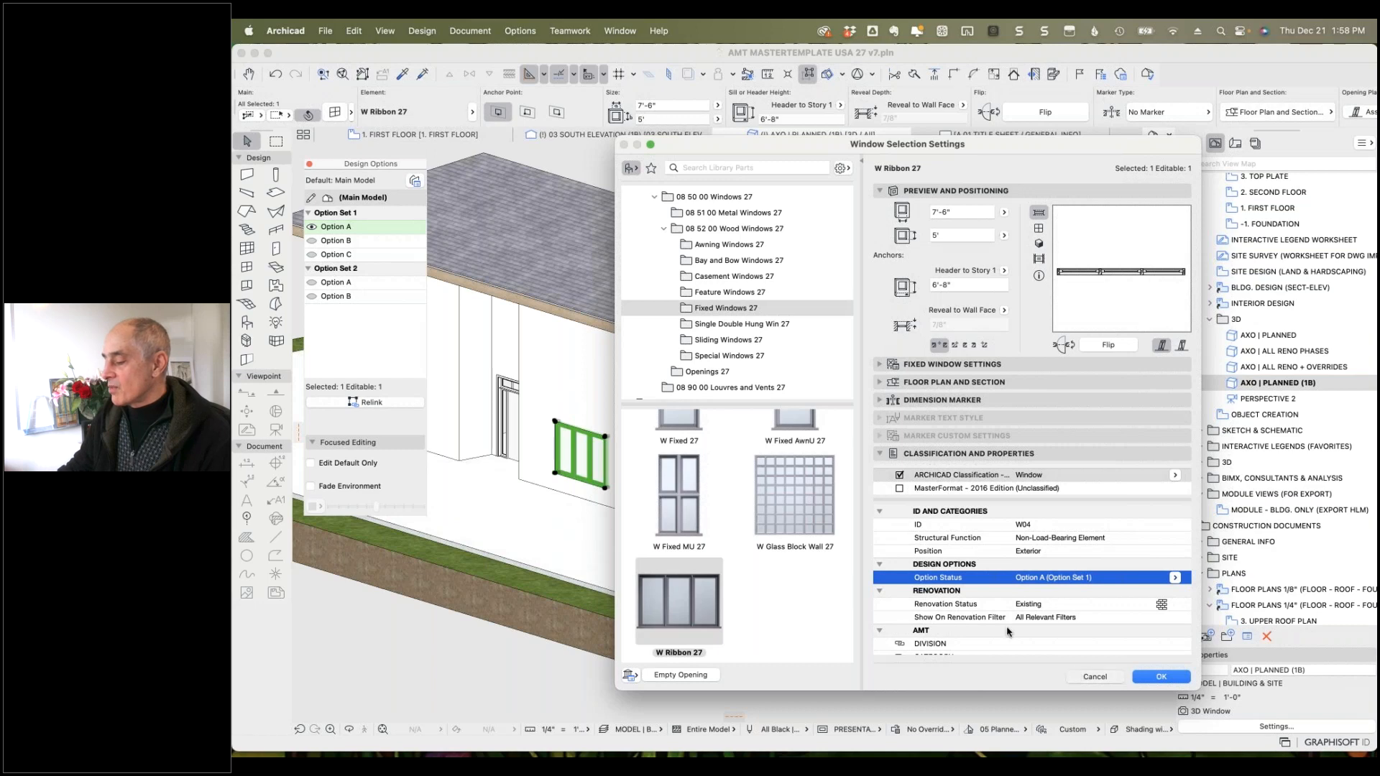
# Close the ribbon window's settings without changes, check the sliding window's option membership, and display Option B of Option Set 1.
pyautogui.press('Escape')
pyautogui.click(751, 453)
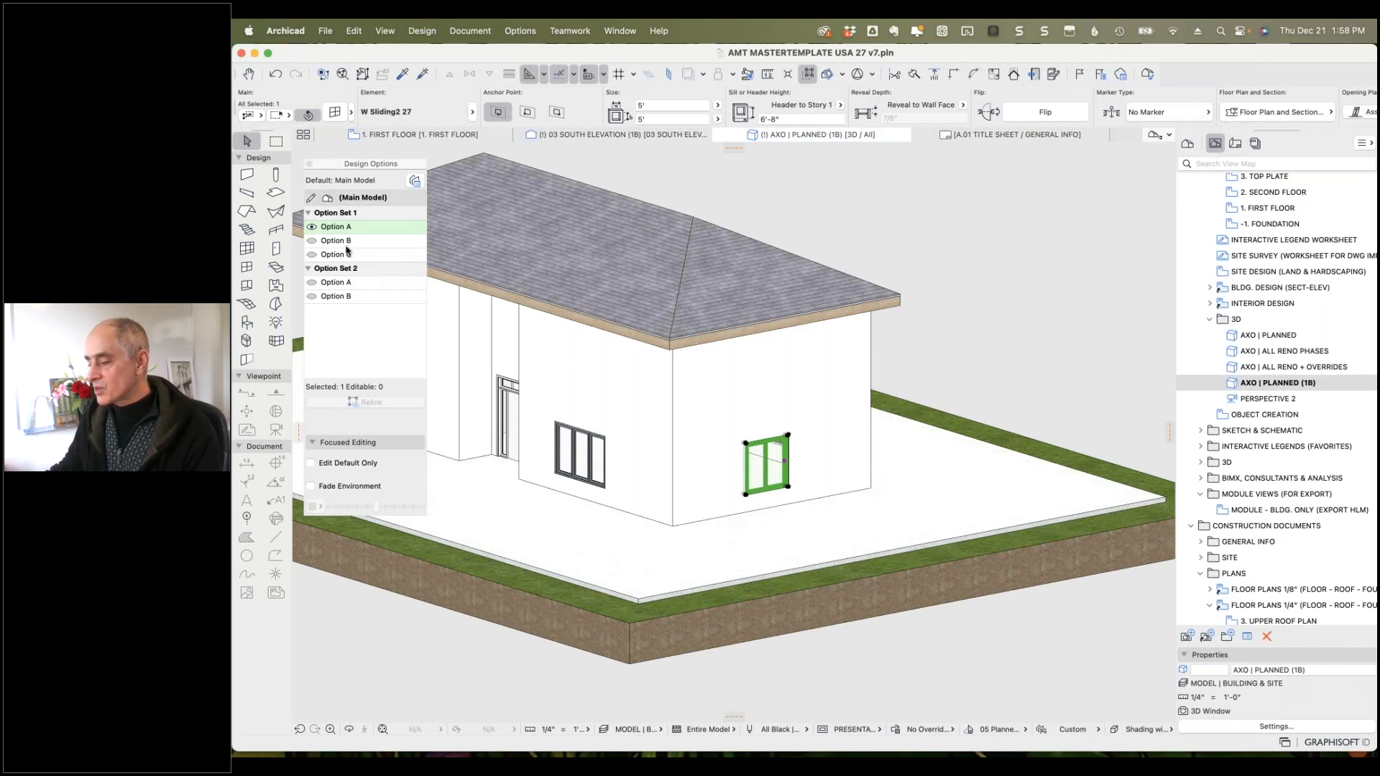
pyautogui.click(314, 243)
pyautogui.click(312, 241)
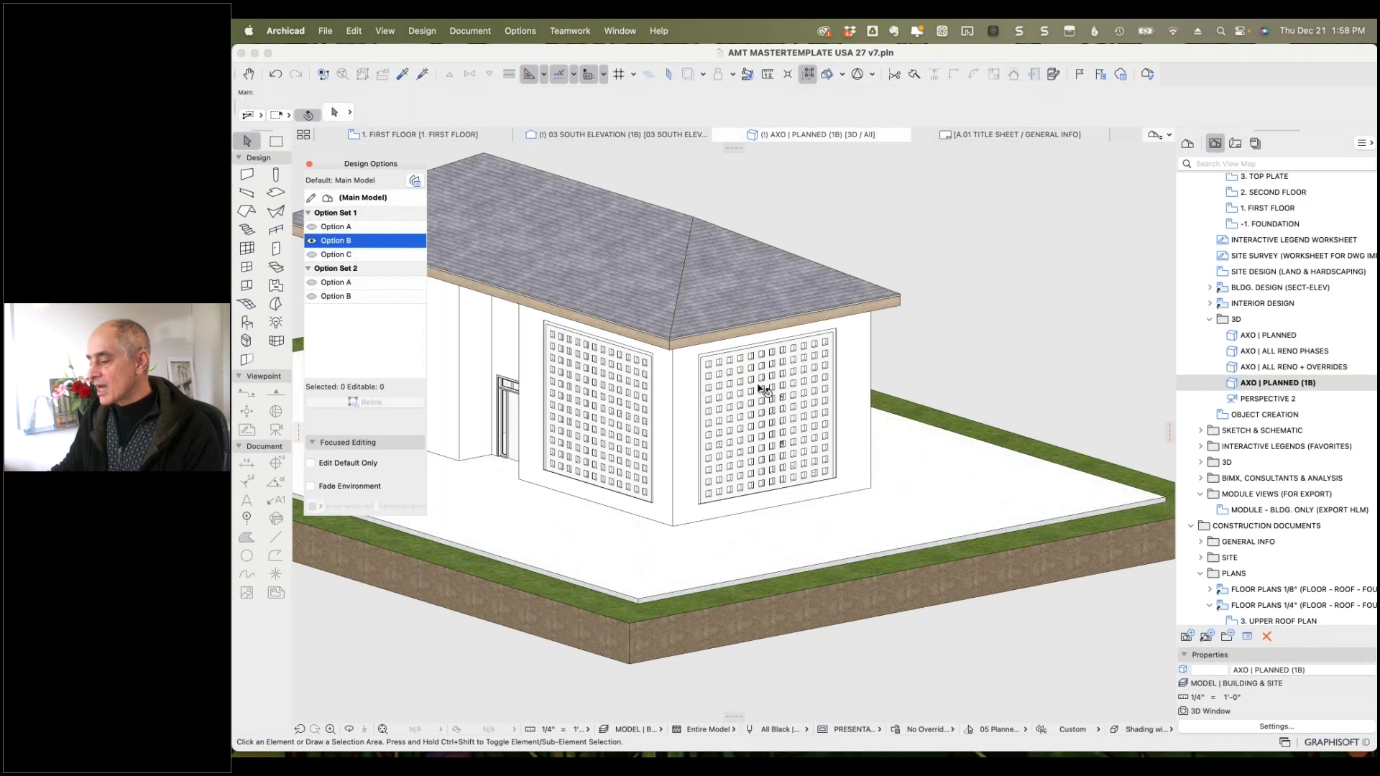
# Check the glazed end wall's option membership against the Main Model, and display Option C of Option Set 1.
pyautogui.click(848, 414)
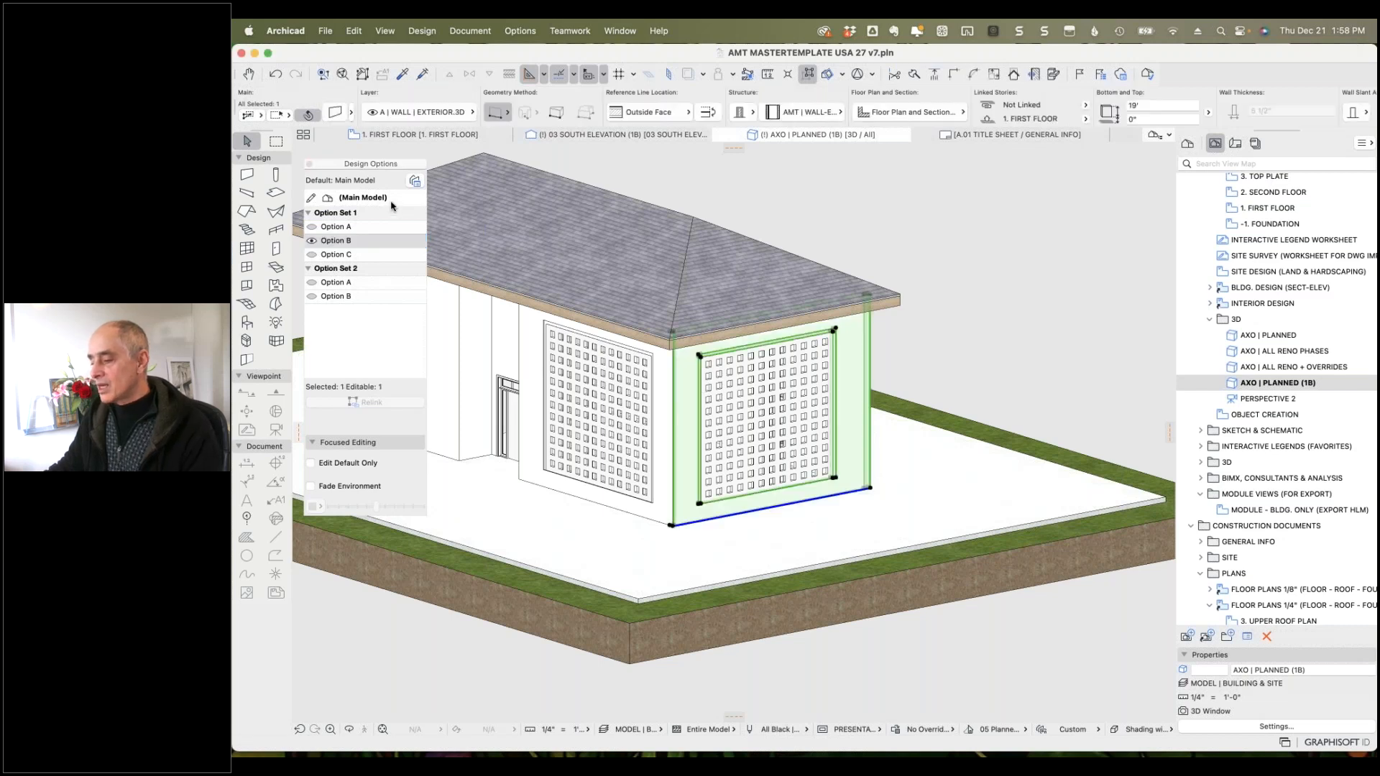
pyautogui.click(377, 200)
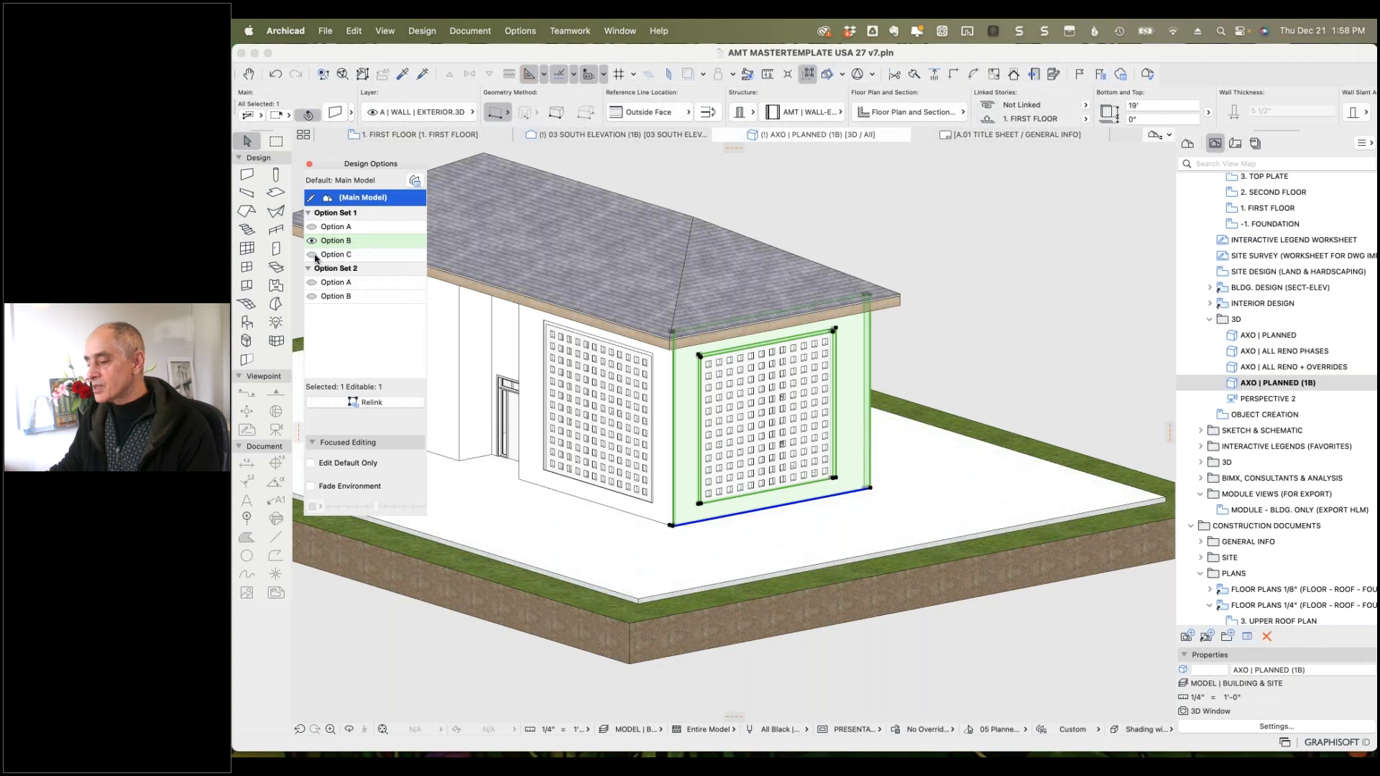
pyautogui.click(314, 257)
pyautogui.click(313, 256)
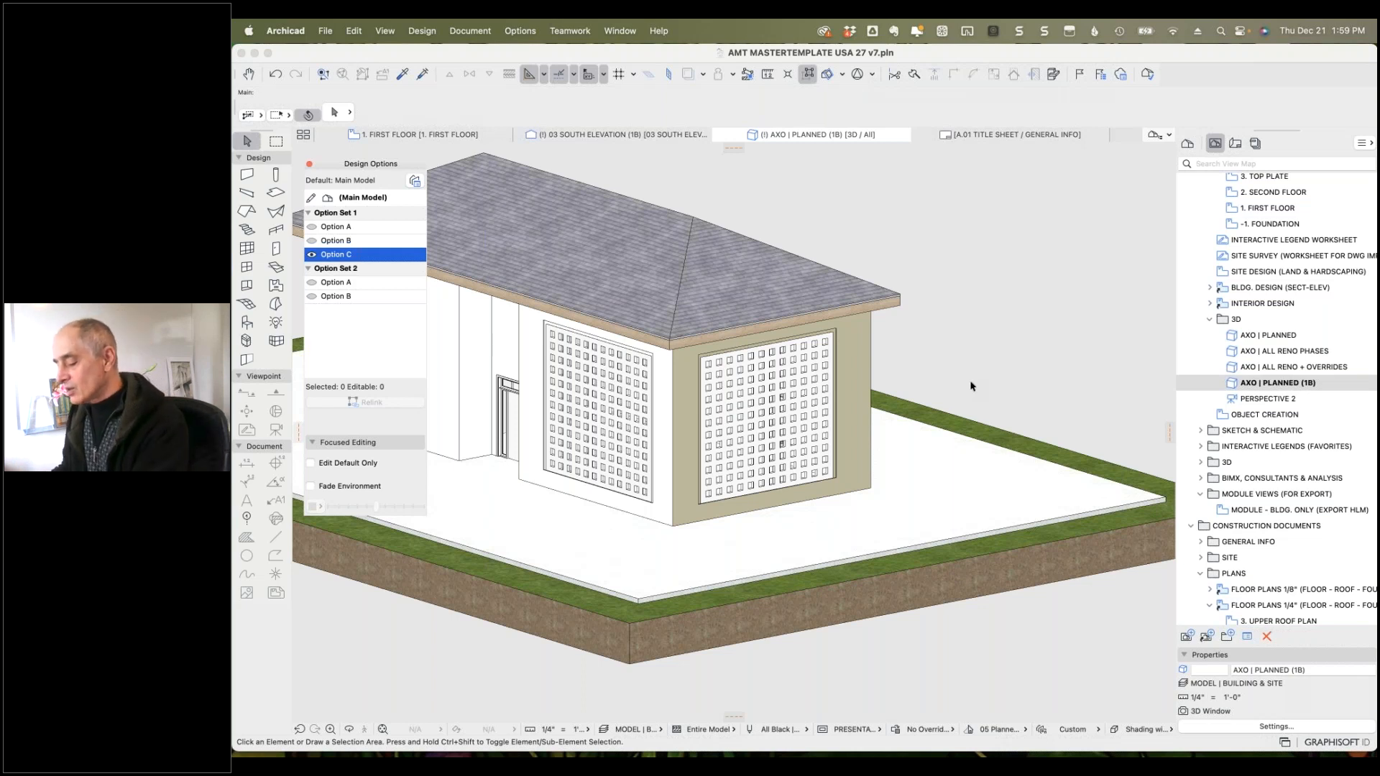
# Switch to the Archicad window holding the AMT27 Sample Project.
pyautogui.press('super+Tab')
pyautogui.press('super+Tab')
pyautogui.press('super+Tab')
pyautogui.press('super+Tab')
pyautogui.press('super+Tab')
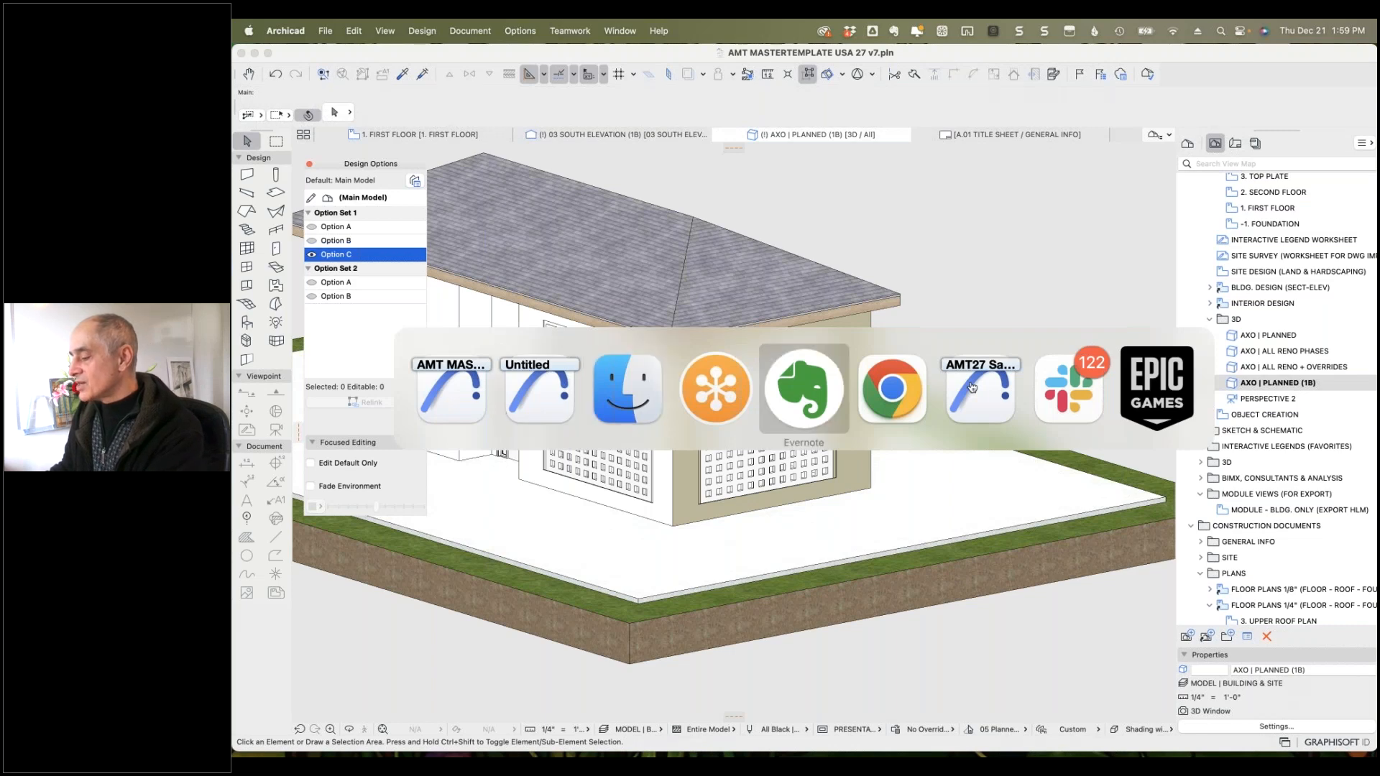
pyautogui.click(972, 388)
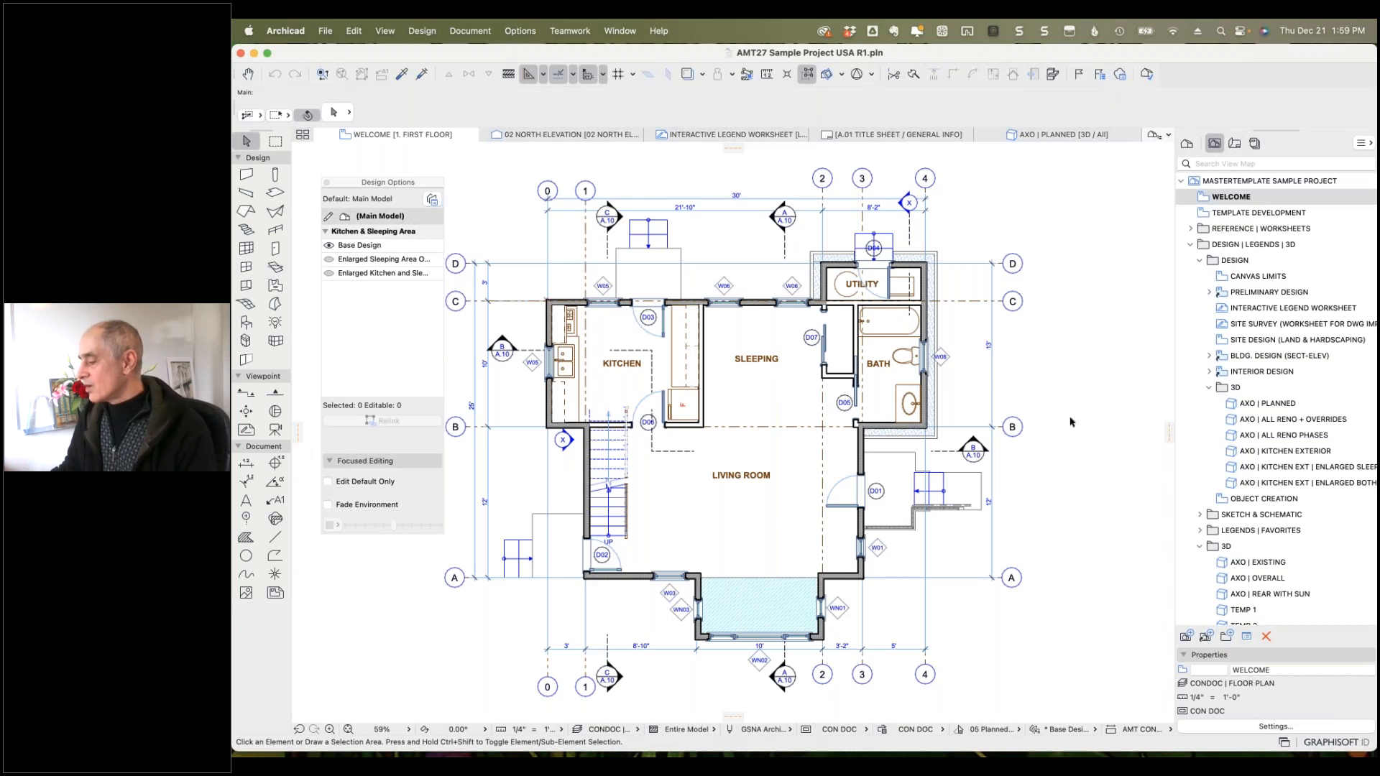
# Compare the AXO 3D views PLANNED, EXISTING, OVERALL, ALL RENO PHASES and ALL RENO + OVERRIDES, examining the renovated corner room.
pyautogui.doubleClick(1232, 404)
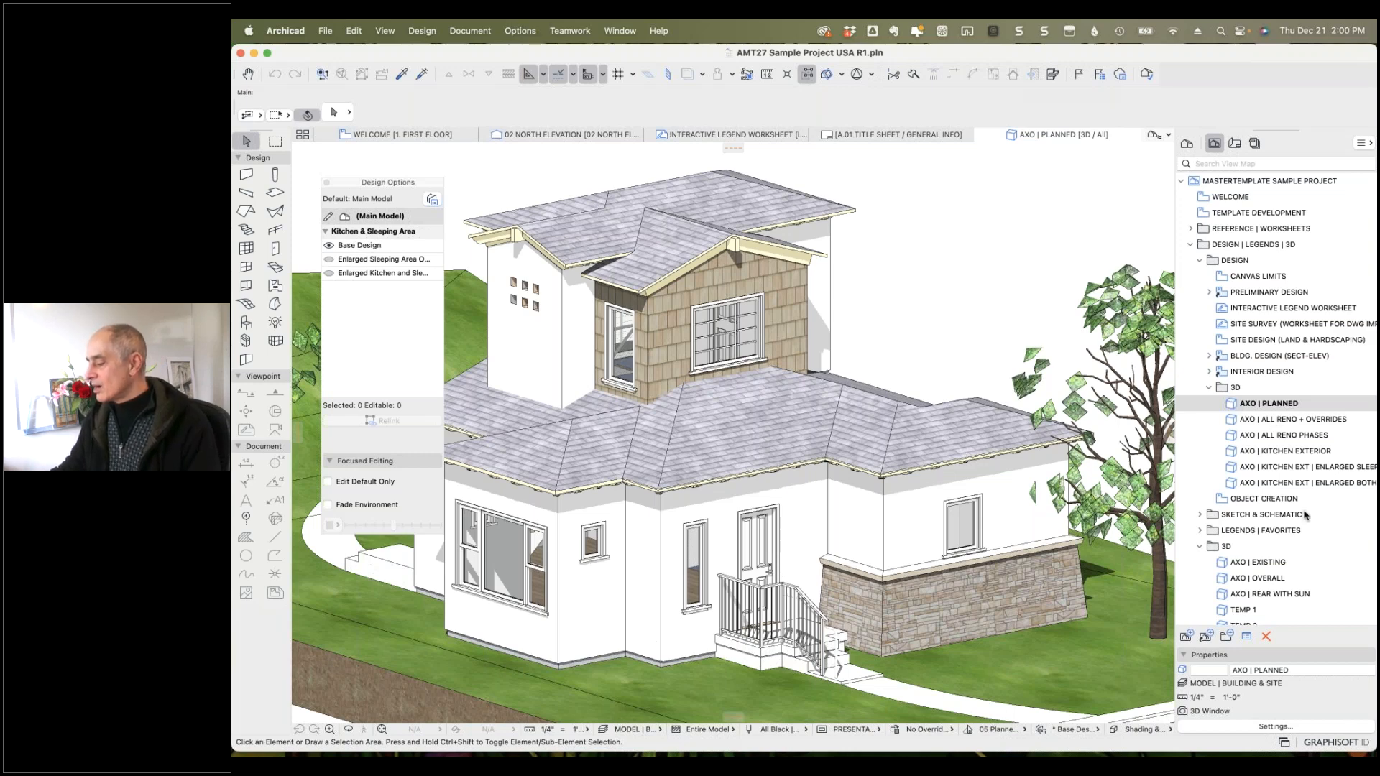
pyautogui.doubleClick(1226, 567)
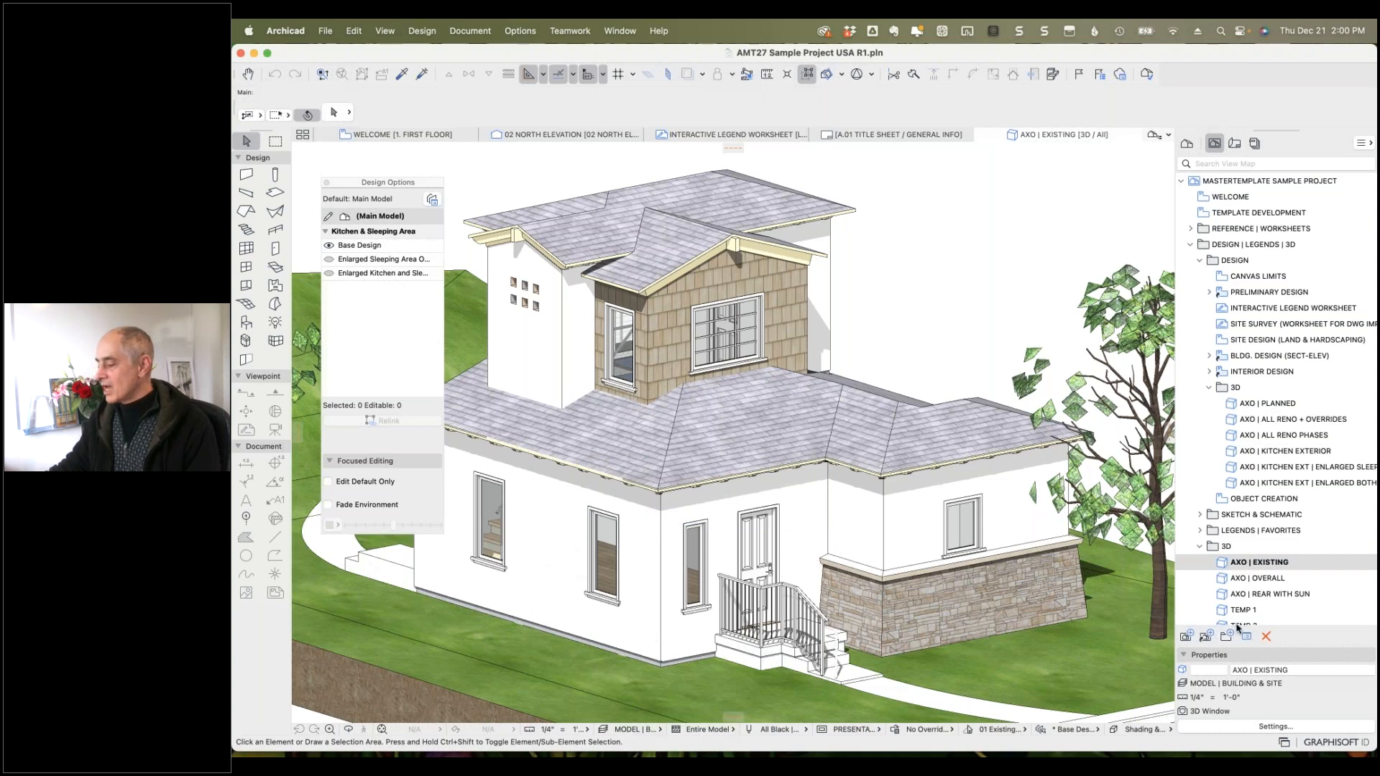
pyautogui.doubleClick(1222, 578)
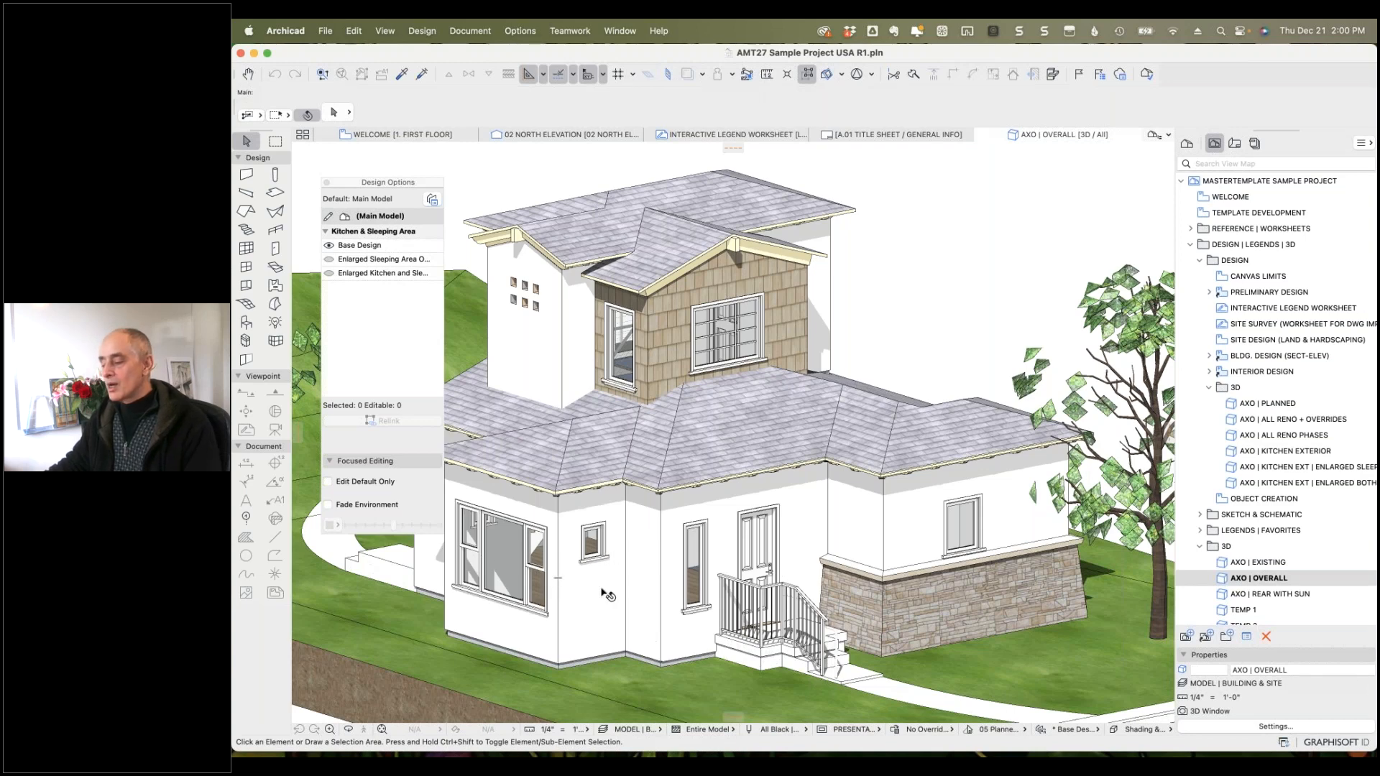
pyautogui.doubleClick(1232, 435)
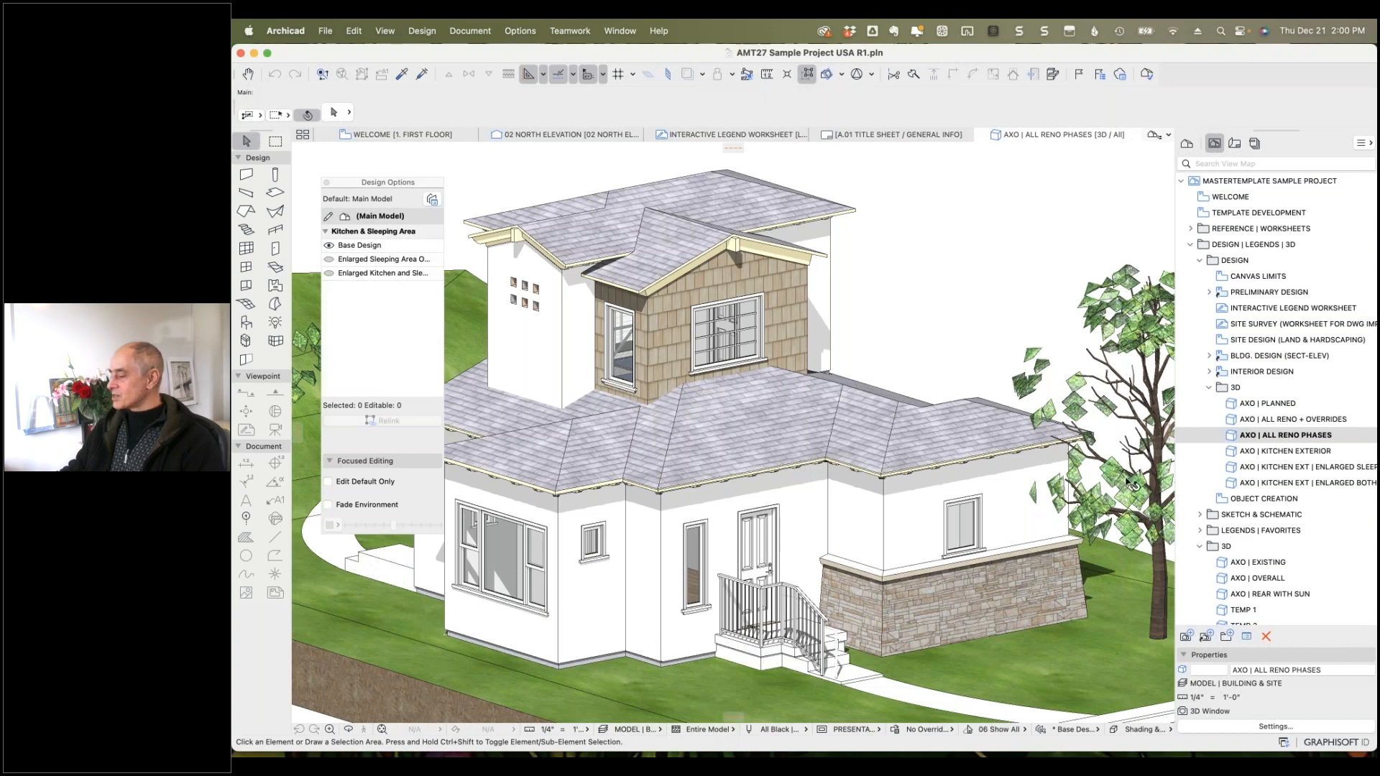
pyautogui.doubleClick(1232, 420)
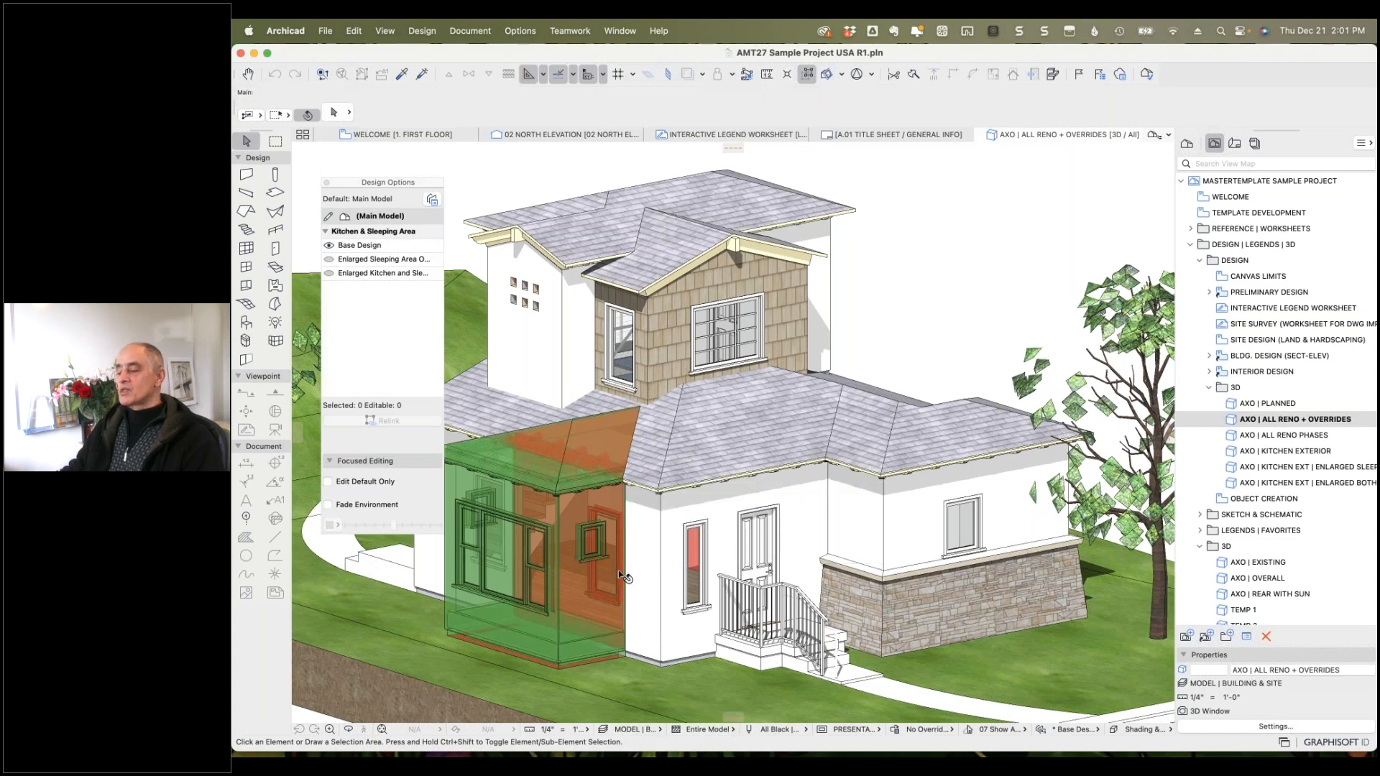
pyautogui.moveTo(618, 571)
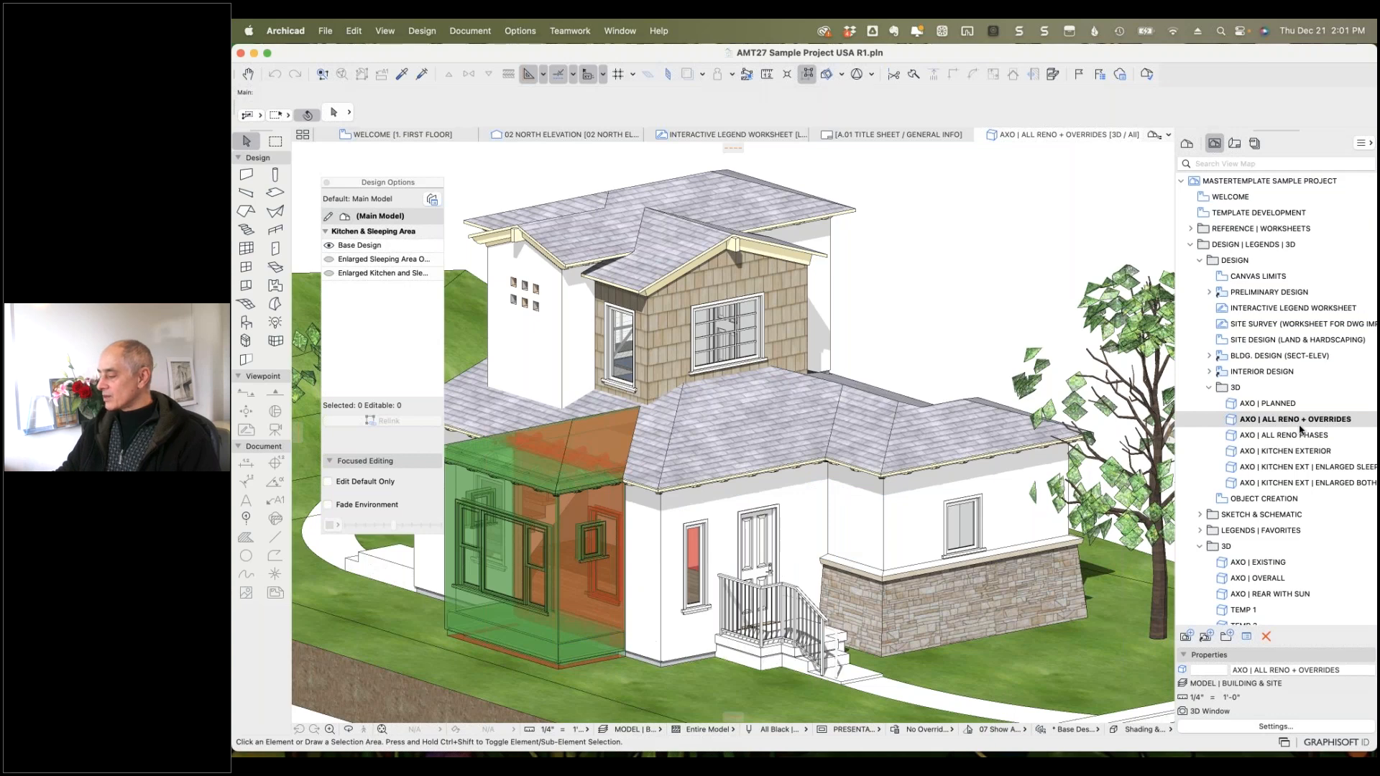
# Open the 1. FIRST FLOOR PLAN view from the 1/4" floor plans.
pyautogui.scroll(-12, 1299, 430)
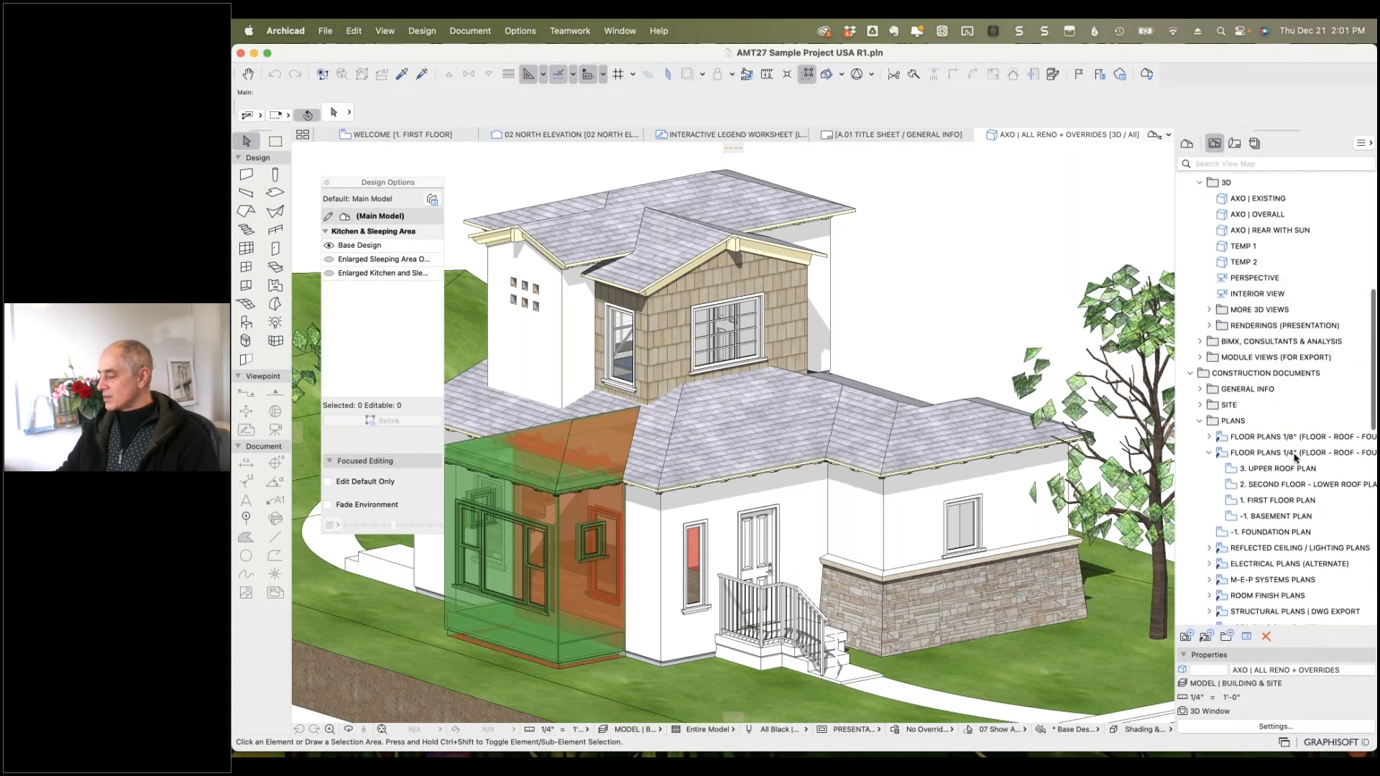
pyautogui.scroll(-2, 1294, 457)
pyautogui.doubleClick(1232, 456)
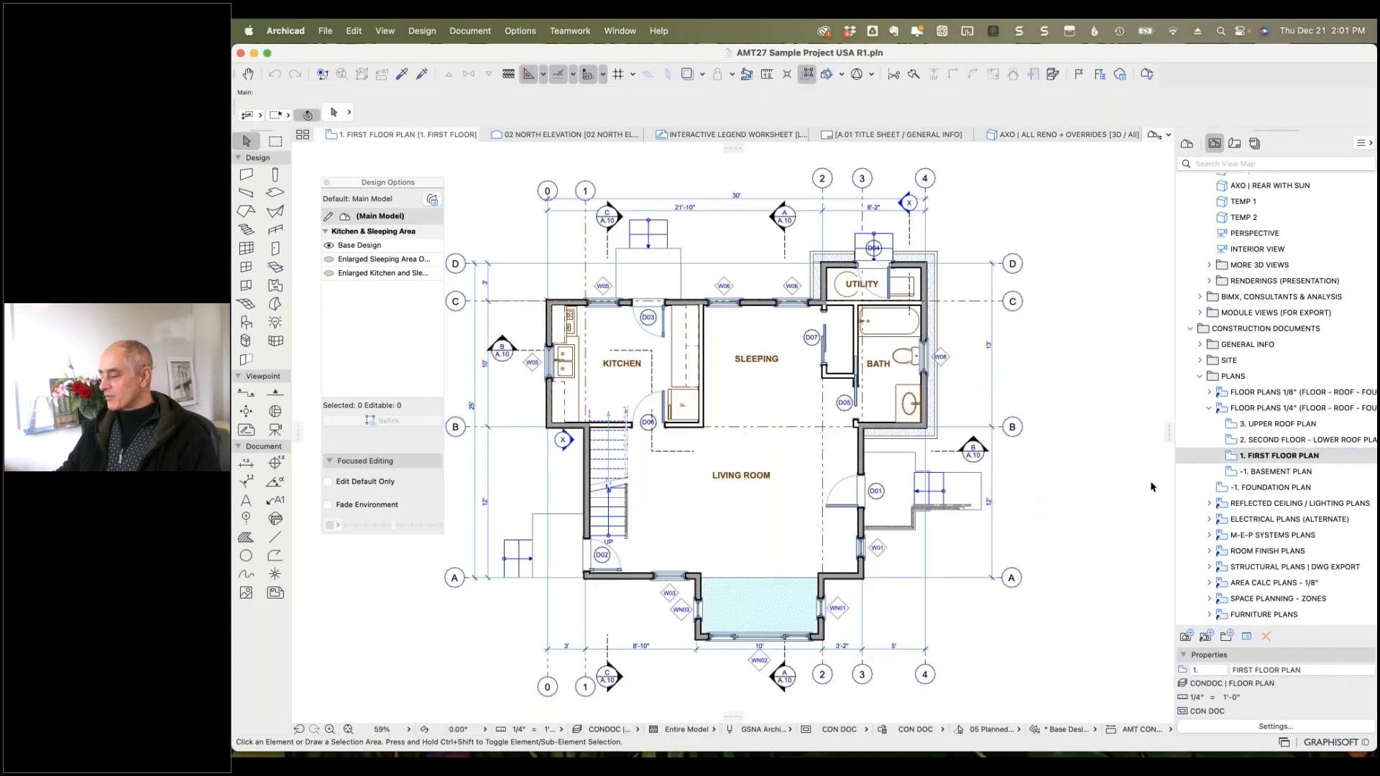
# Compare the 1. EXISTING FIRST FLOOR view with 1. FIRST FLOOR NEW & DEMO PLAN under RENOVATION & DESIGN OPTIONS.
pyautogui.scroll(-6, 1243, 507)
pyautogui.scroll(-5, 1243, 505)
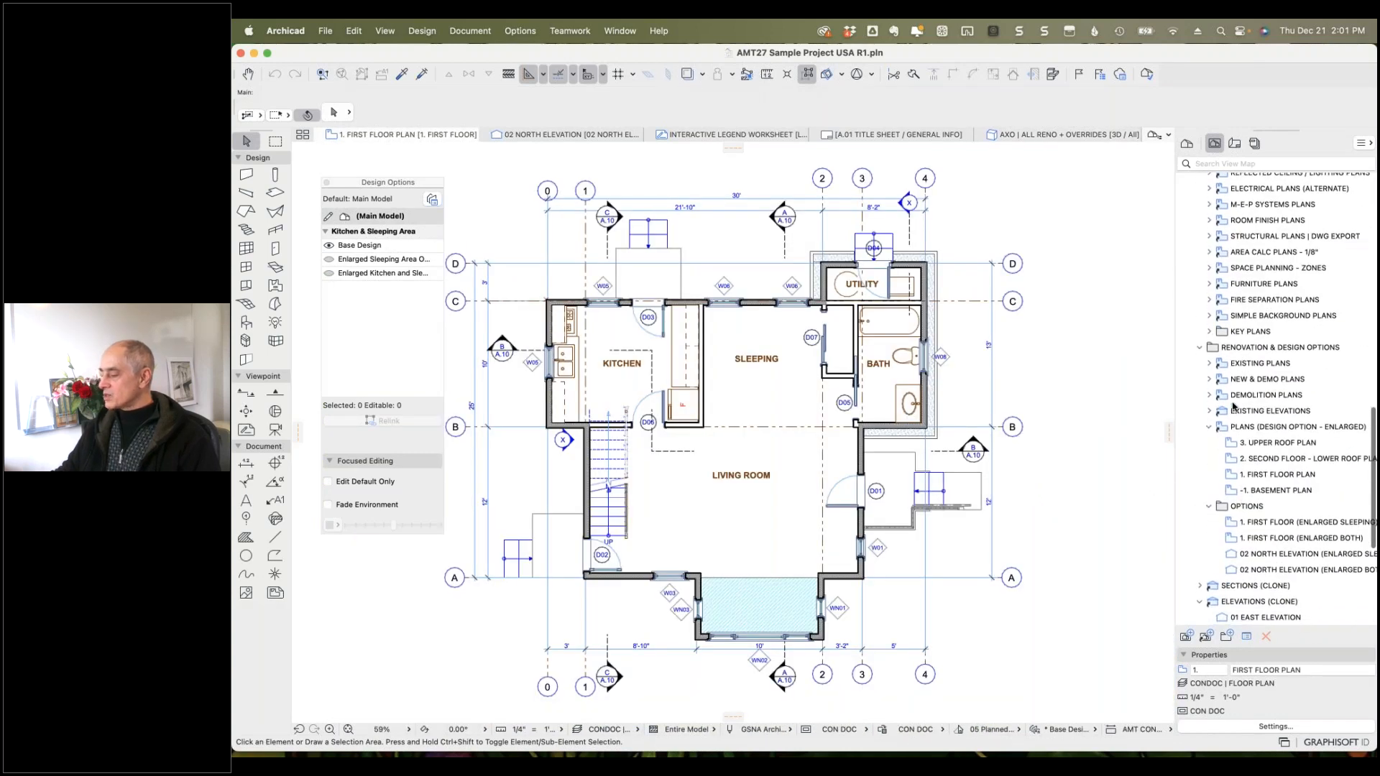
pyautogui.click(1210, 364)
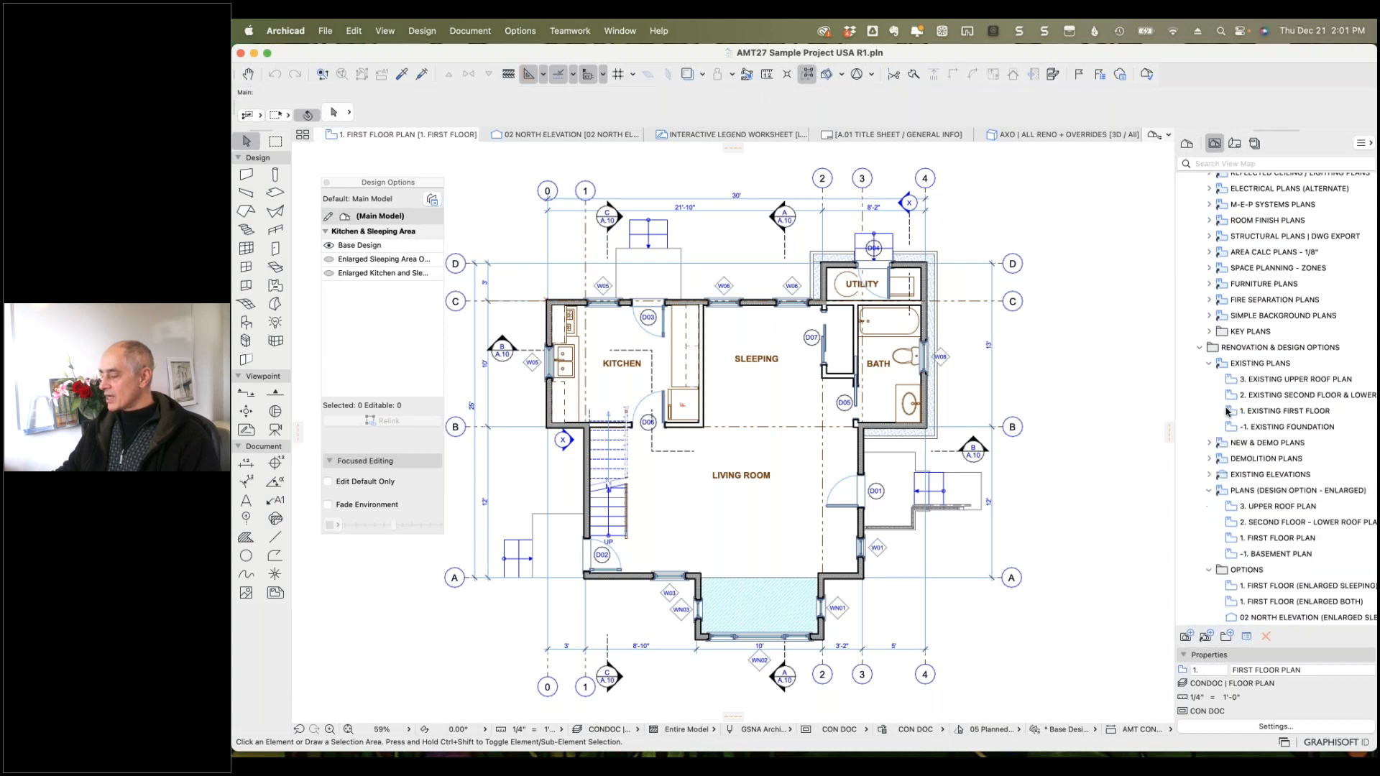
pyautogui.doubleClick(1231, 411)
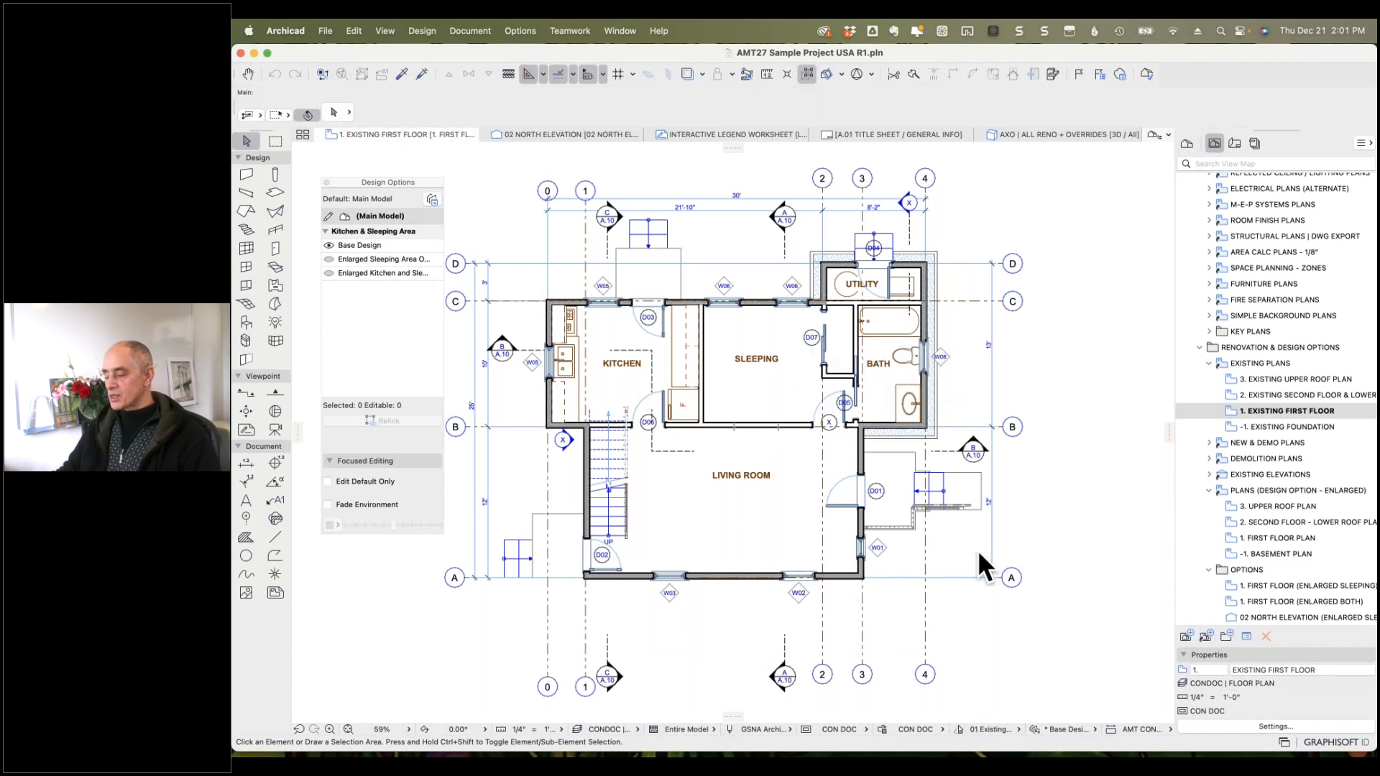
pyautogui.click(1210, 444)
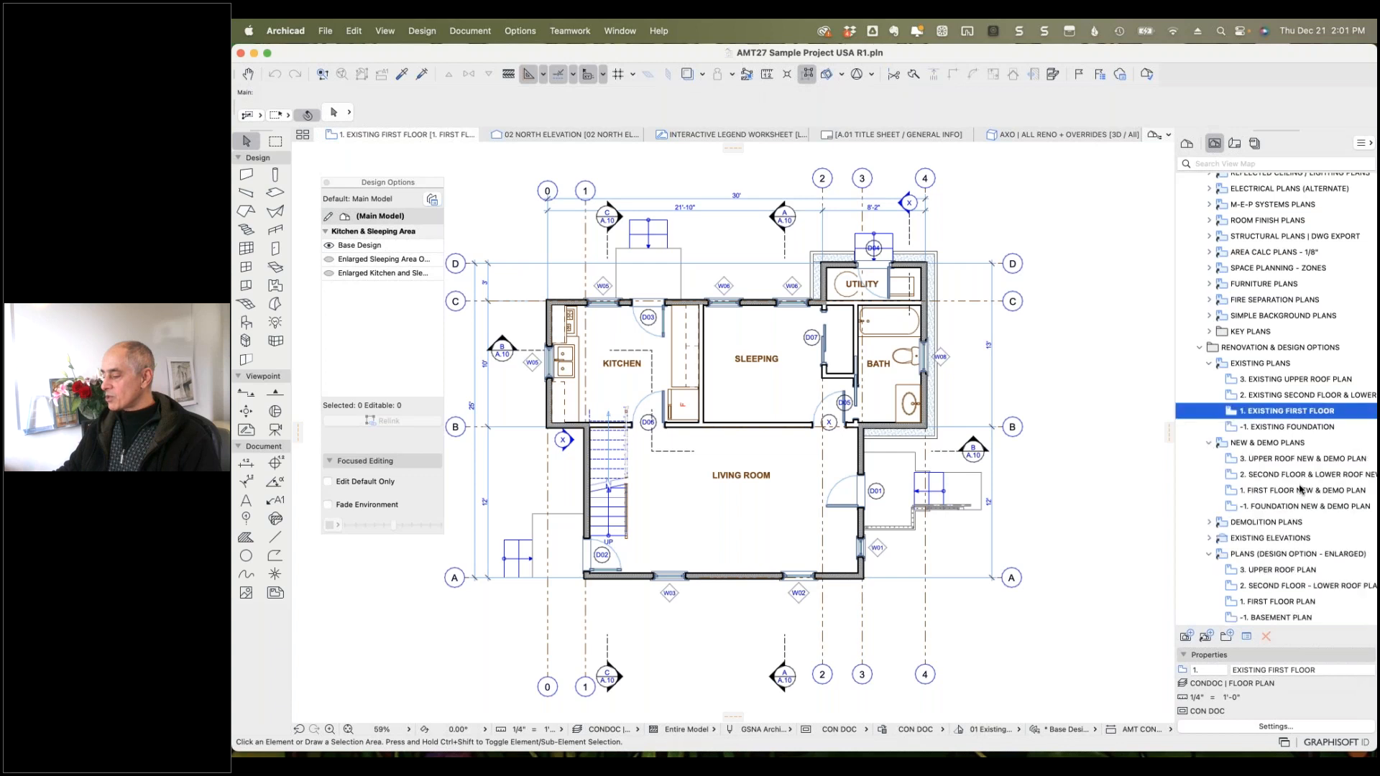
pyautogui.click(1234, 491)
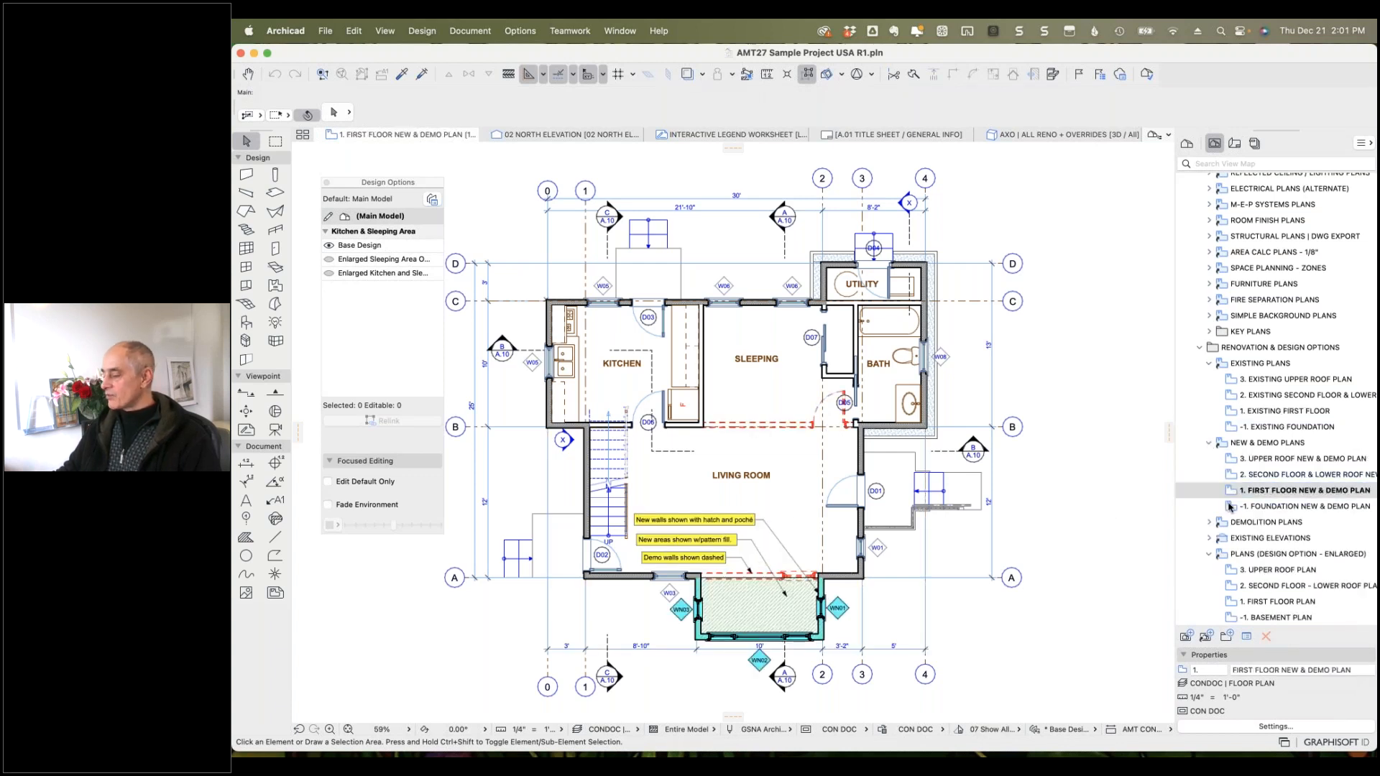
# Return to the 1/4" 1. FIRST FLOOR PLAN view to review the planned layout.
pyautogui.scroll(-3, 1241, 557)
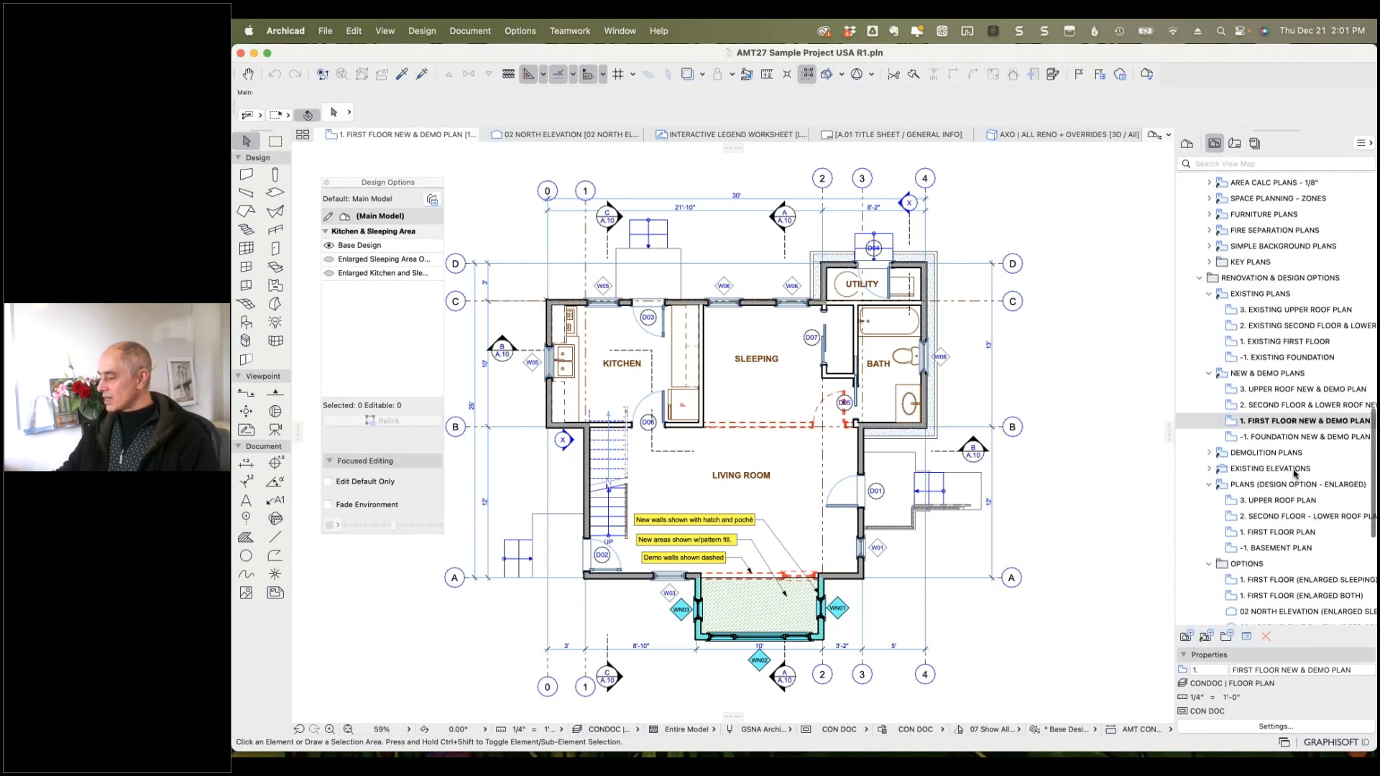
pyautogui.scroll(10, 1296, 475)
pyautogui.scroll(2, 1239, 310)
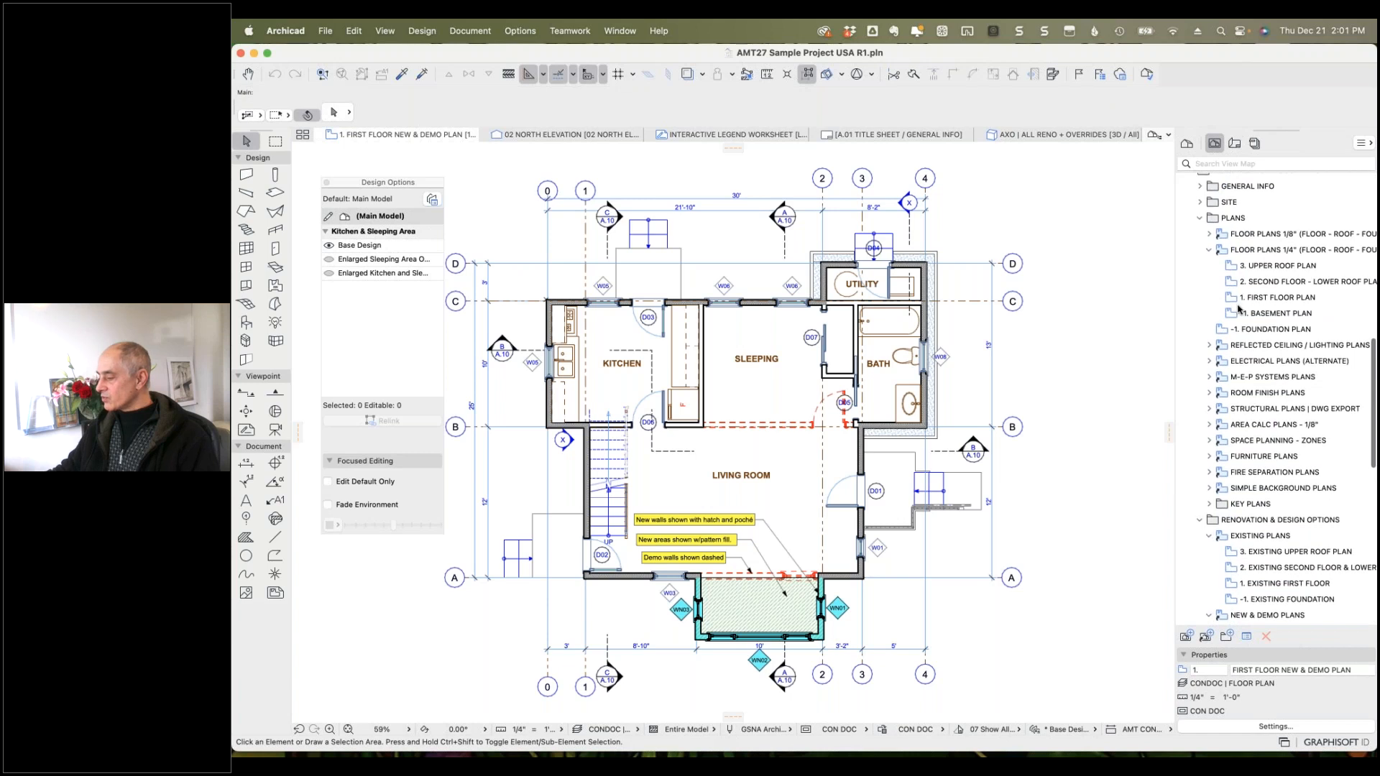
pyautogui.doubleClick(1231, 303)
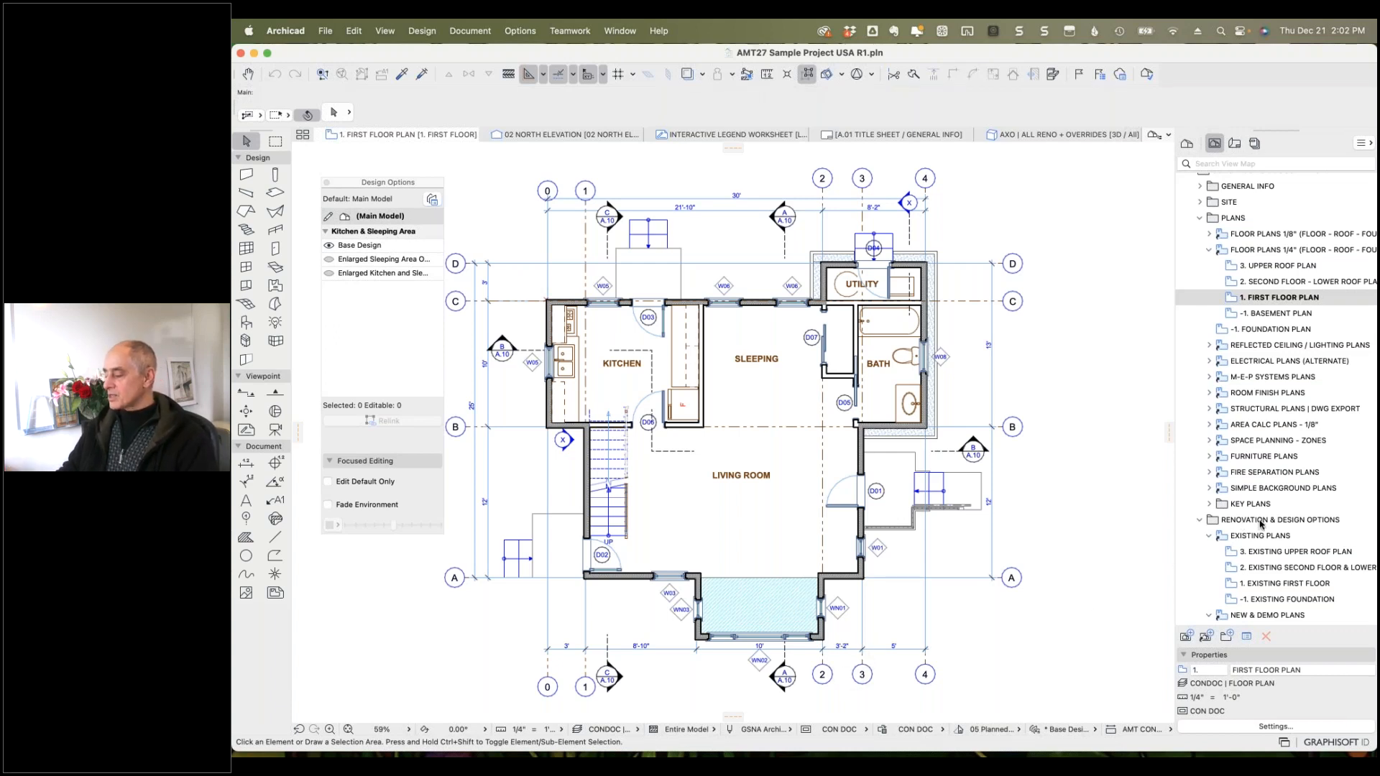
# Compare the option views 1. FIRST FLOOR (ENLARGED SLEEPING) and 1. FIRST FLOOR (ENLARGED BOTH), examining the kitchen and sleeping area up close.
pyautogui.scroll(-3, 1260, 524)
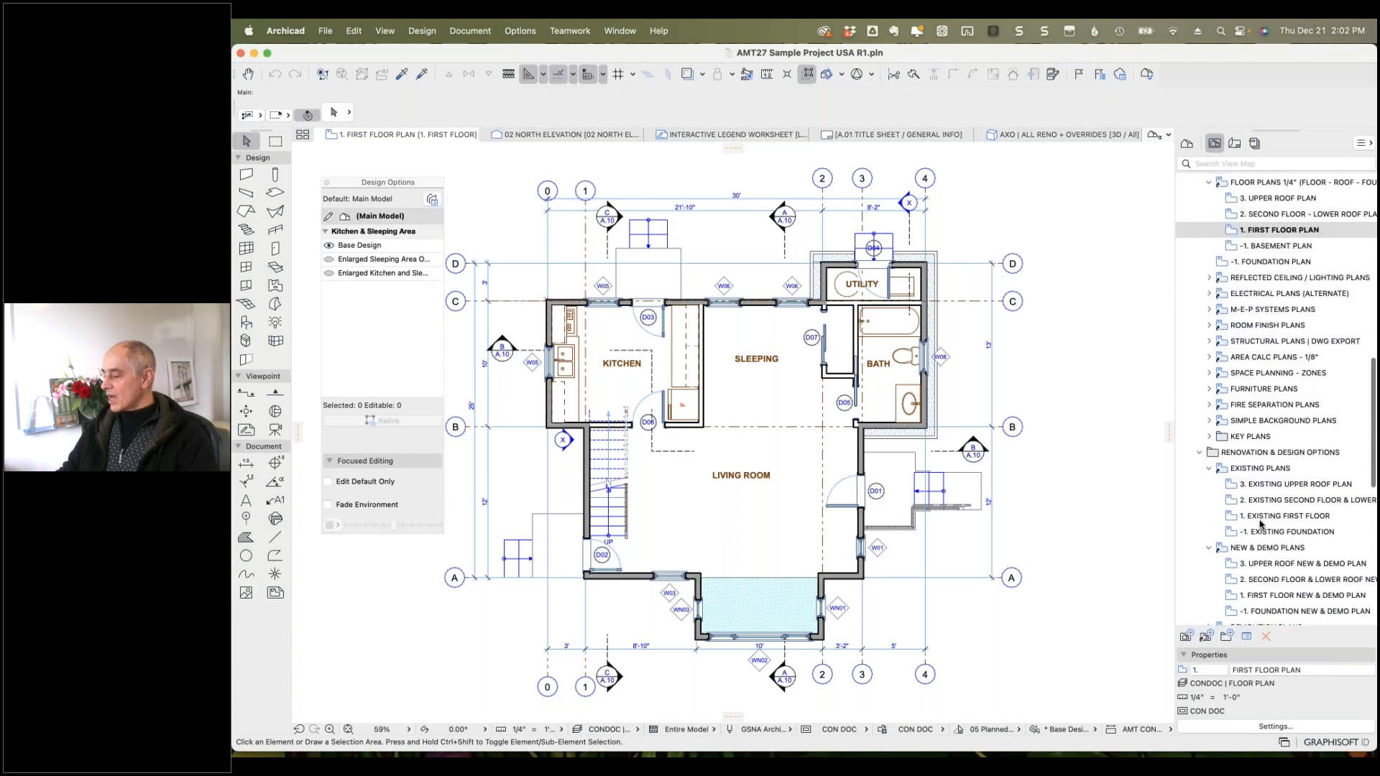
pyautogui.scroll(-10, 1261, 503)
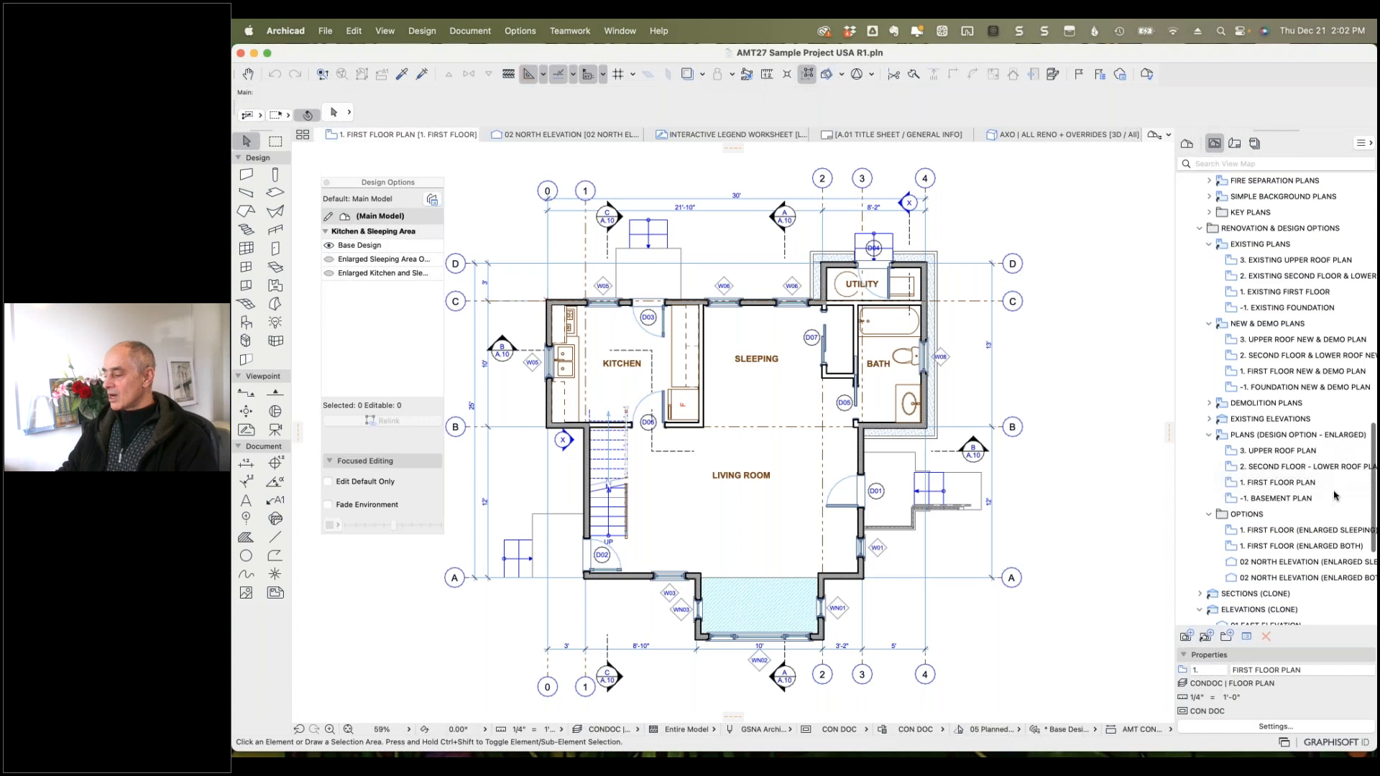
pyautogui.scroll(-2, 1340, 497)
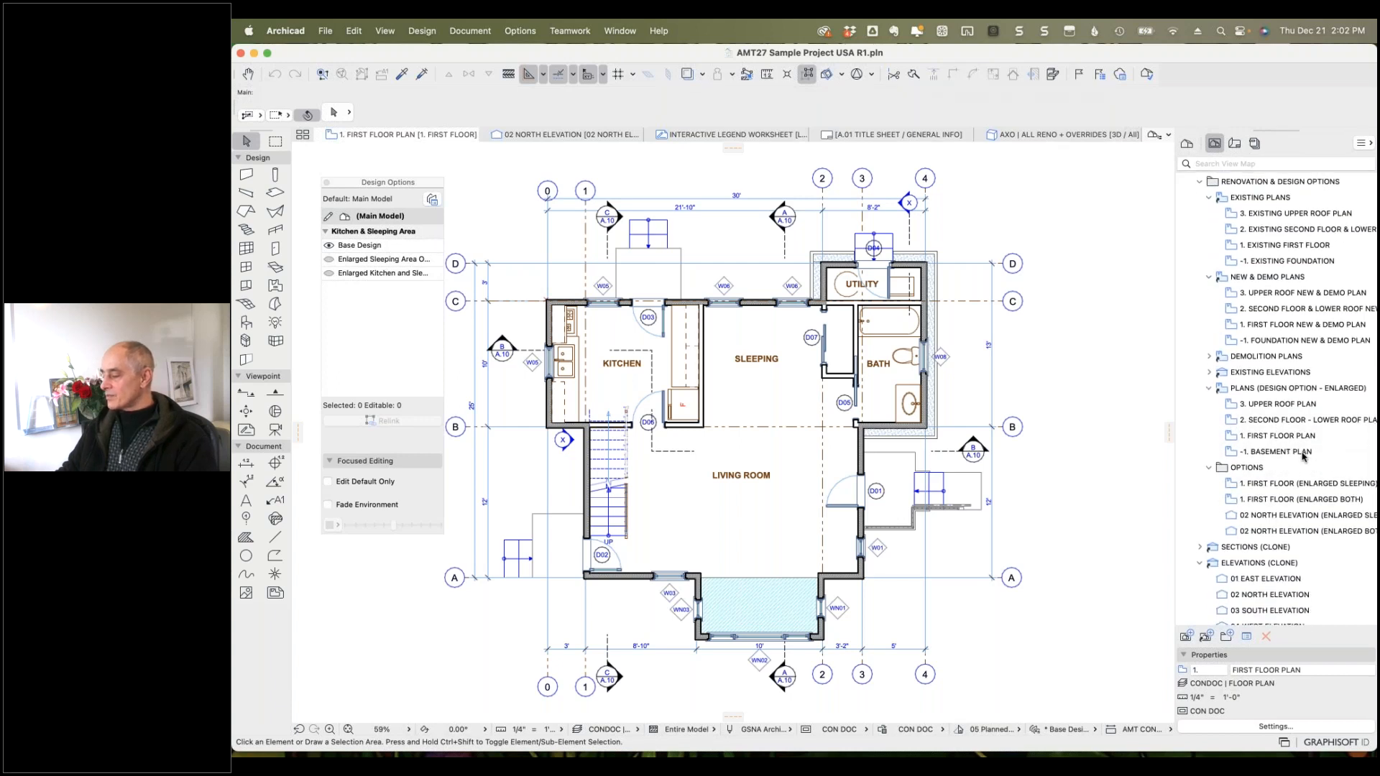
pyautogui.doubleClick(1231, 486)
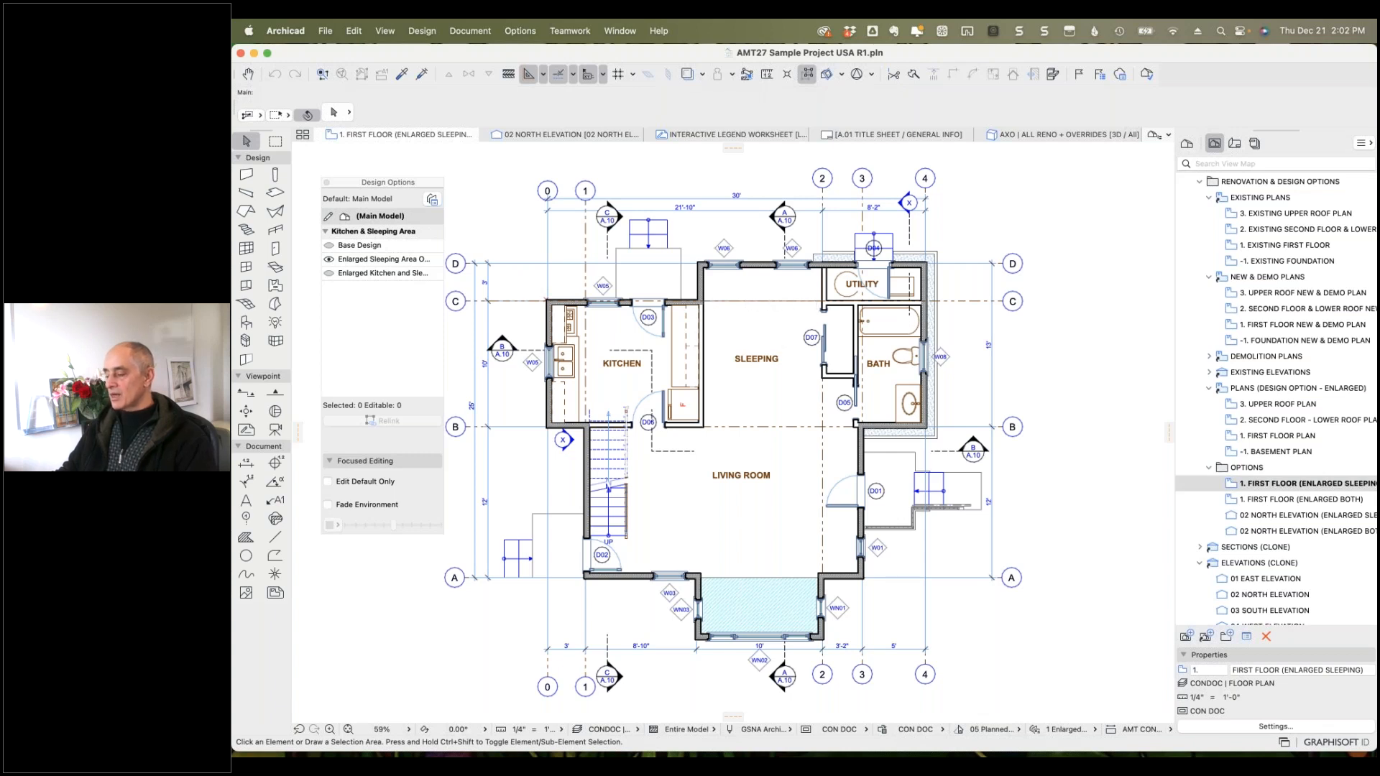
pyautogui.doubleClick(1232, 499)
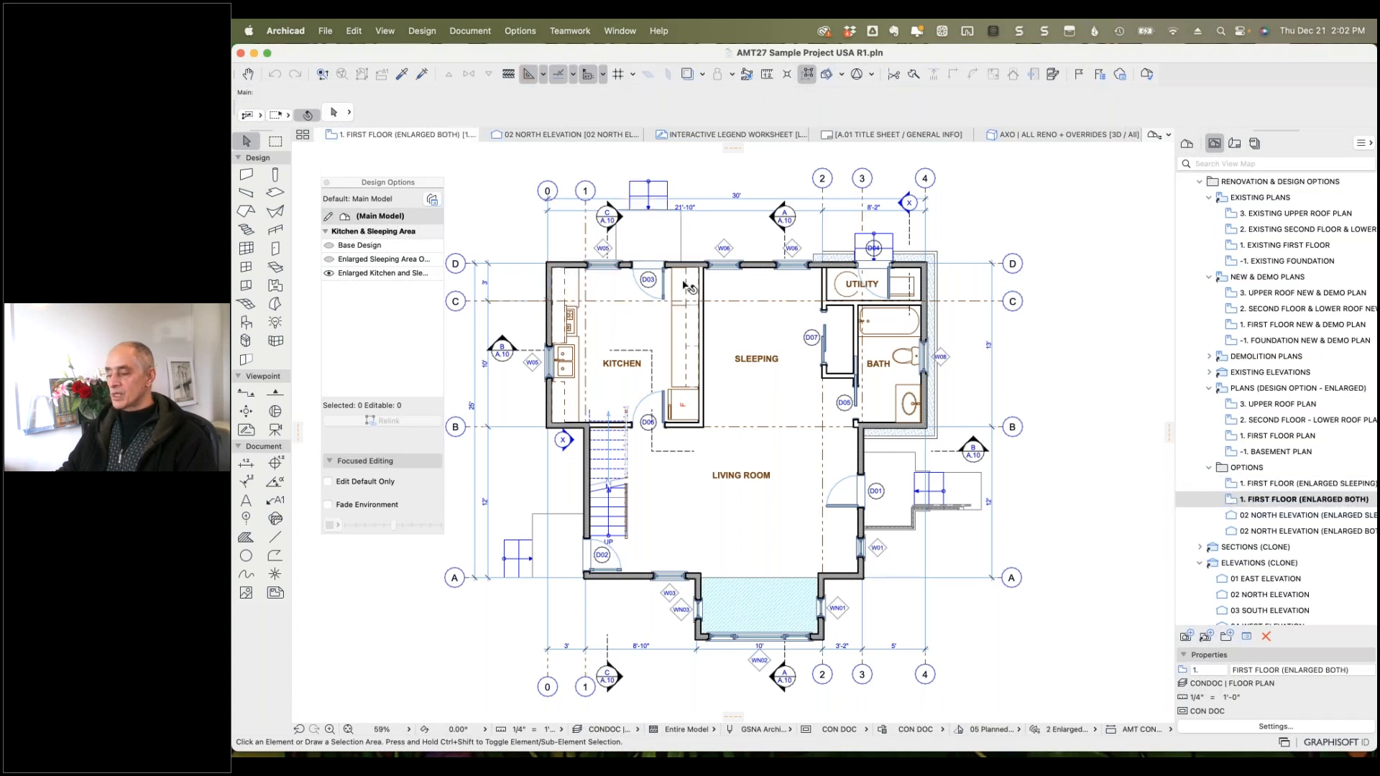
pyautogui.scroll(3, 575, 272)
pyautogui.scroll(3, 589, 271)
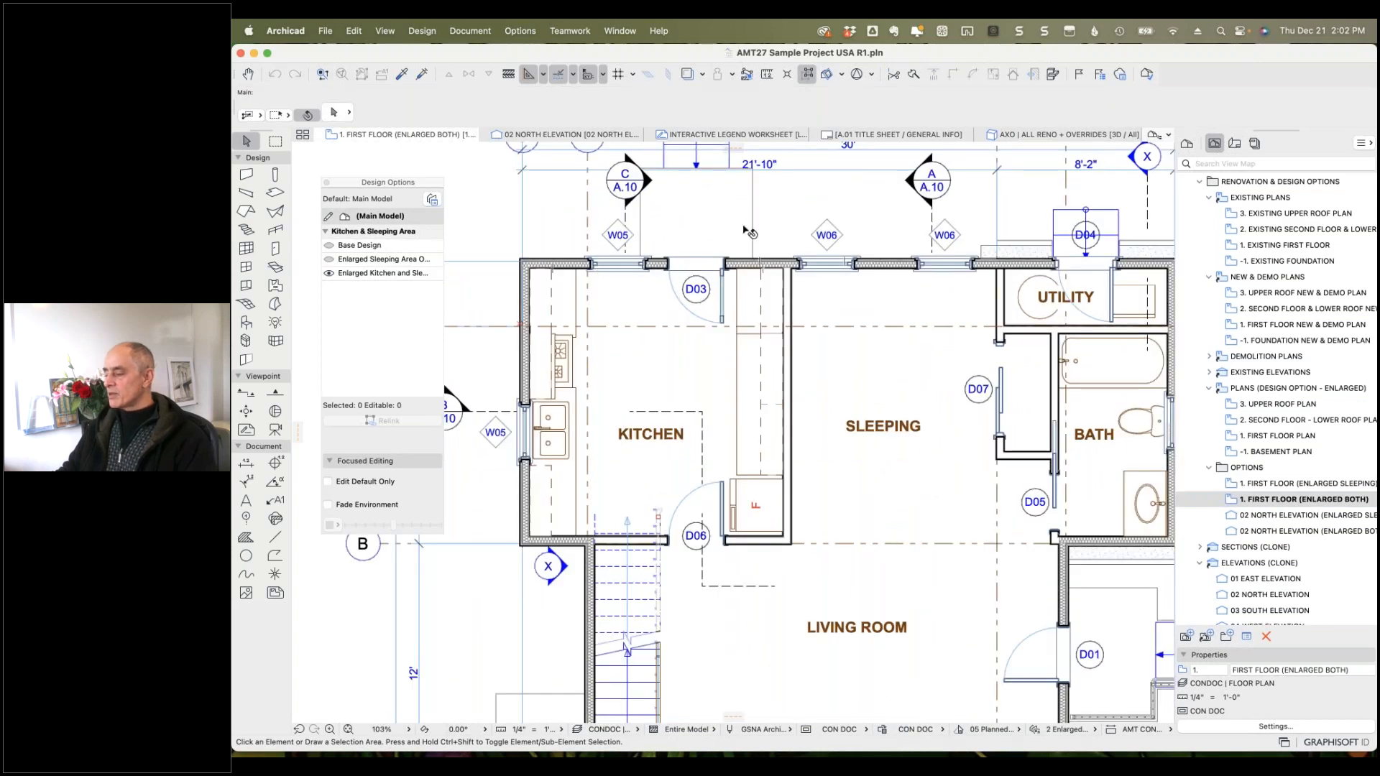
pyautogui.scroll(2, 786, 228)
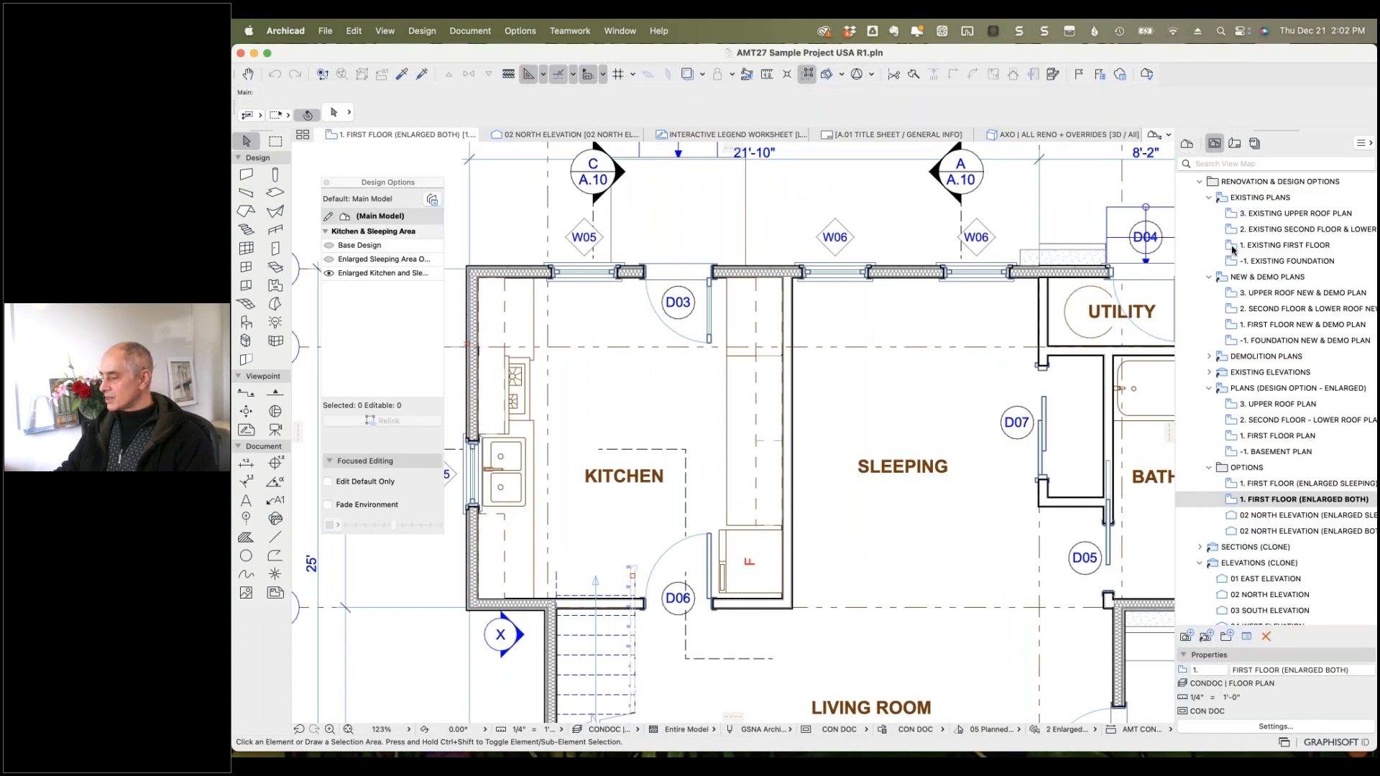
# Collapse the EXISTING PLANS and NEW & DEMO PLANS folders, and reopen the base 1. FIRST FLOOR PLAN view.
pyautogui.click(1210, 197)
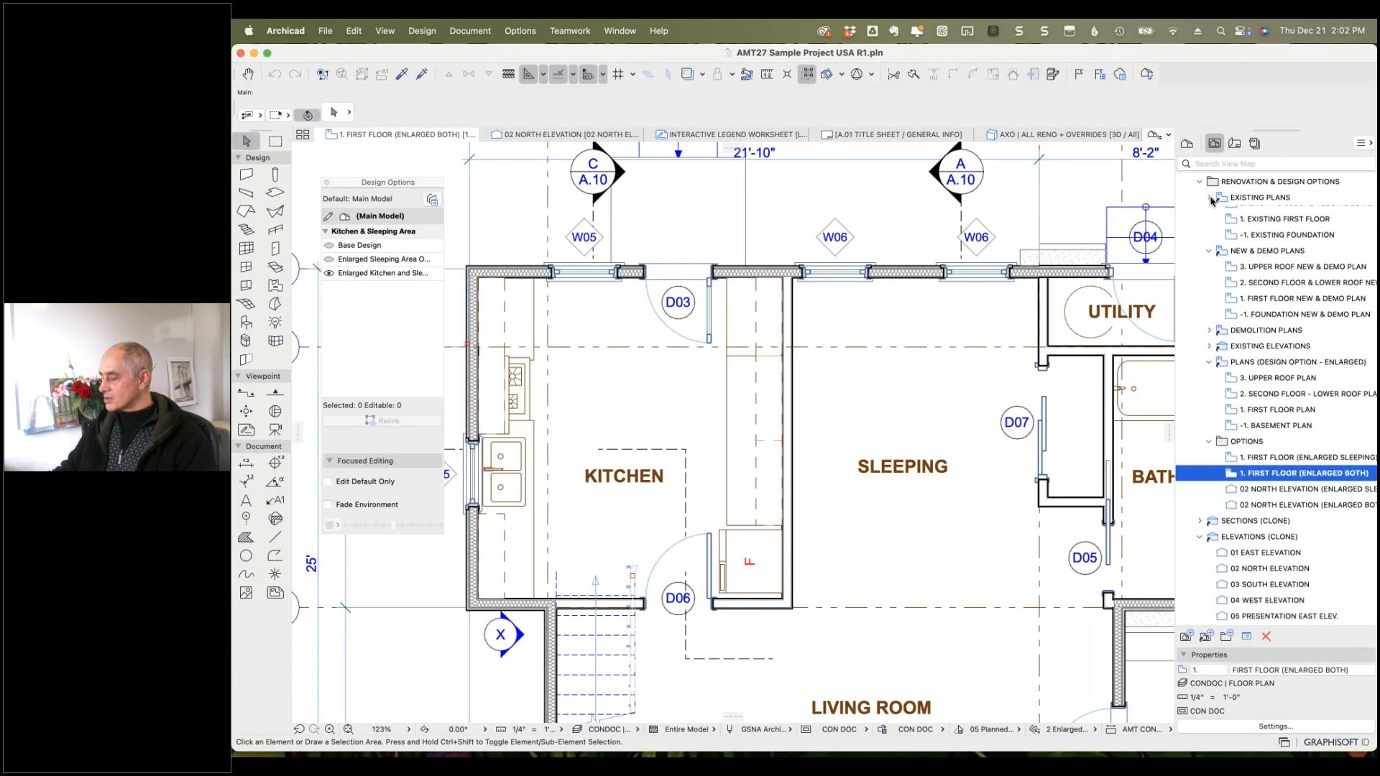
pyautogui.click(1210, 213)
pyautogui.scroll(5, 1220, 215)
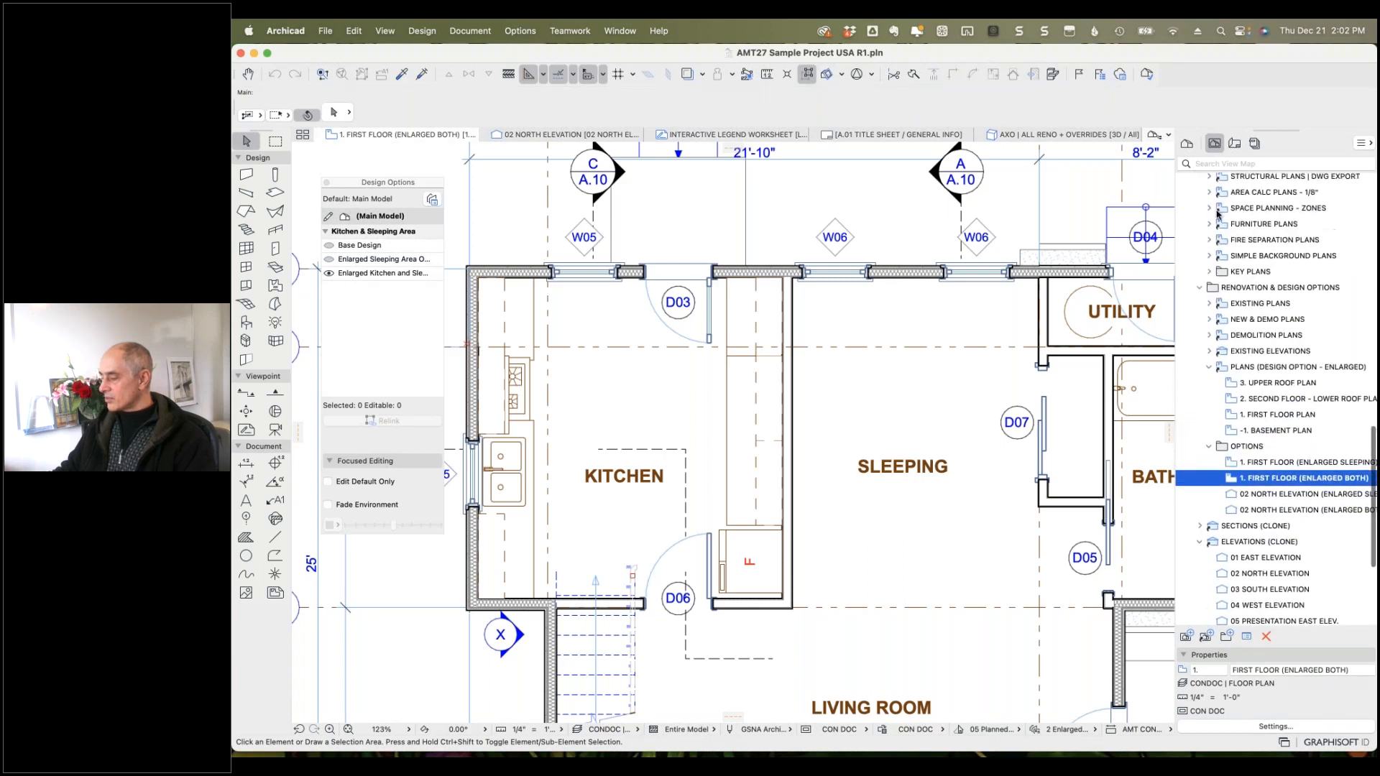
pyautogui.scroll(4, 1220, 215)
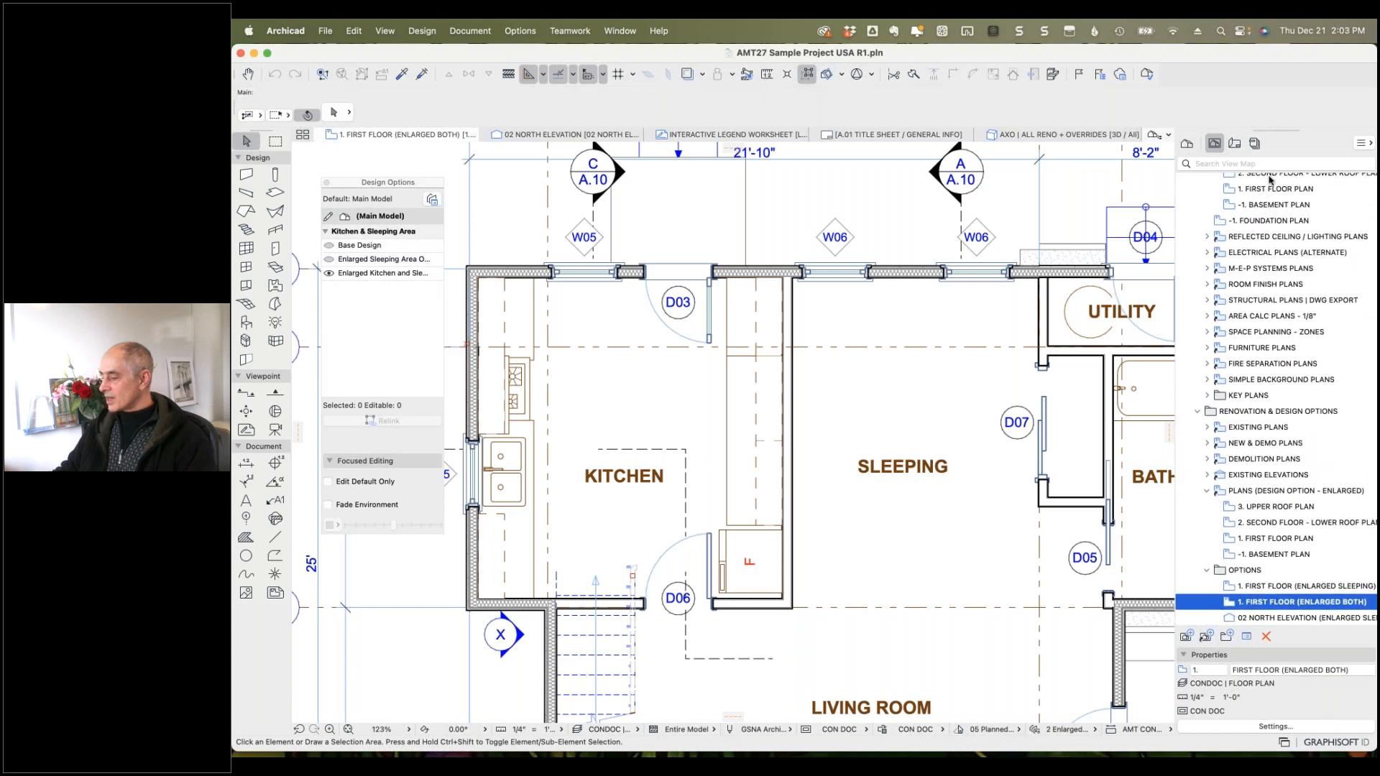
pyautogui.doubleClick(1229, 190)
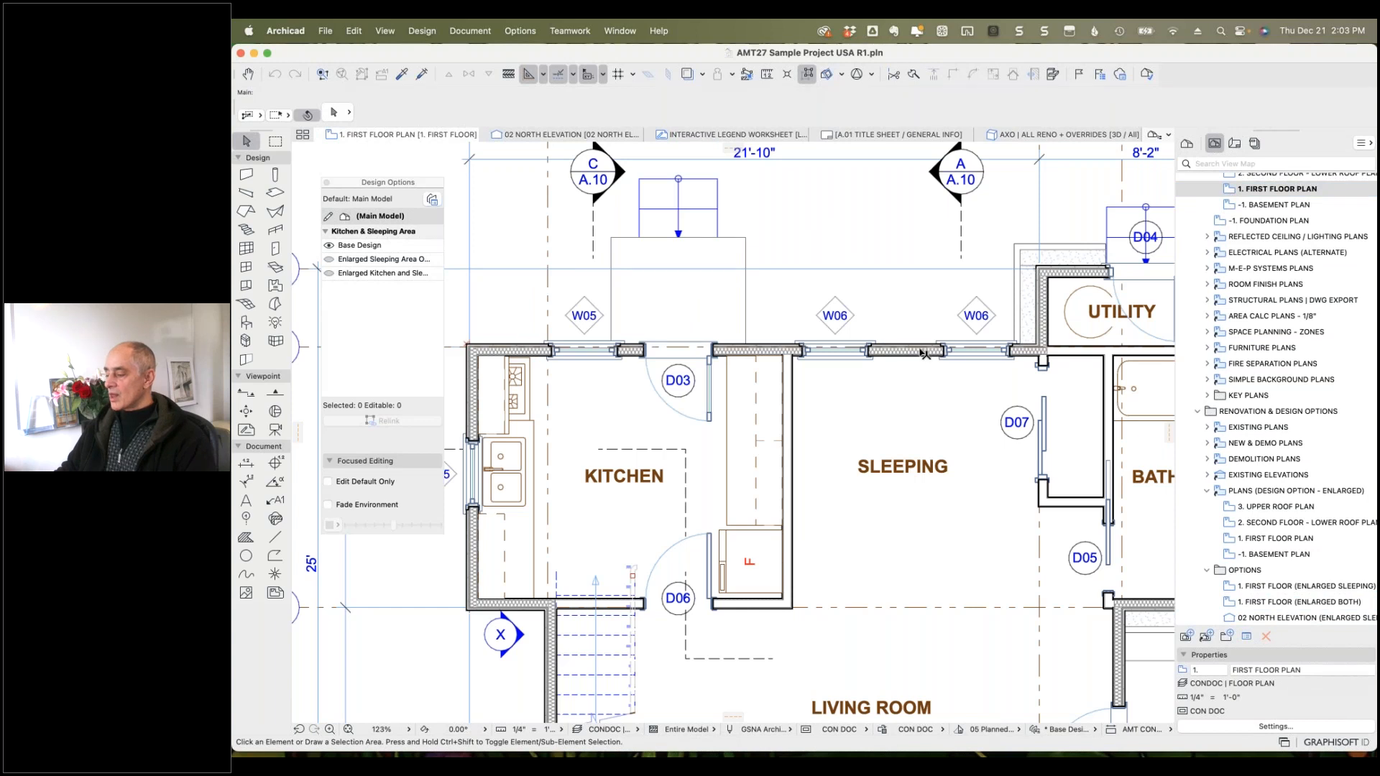
# Check the design option of the wall between the sleeping area and utility room, and reopen the 1. FIRST FLOOR (ENLARGED SLEEPING) view.
pyautogui.click(1042, 318)
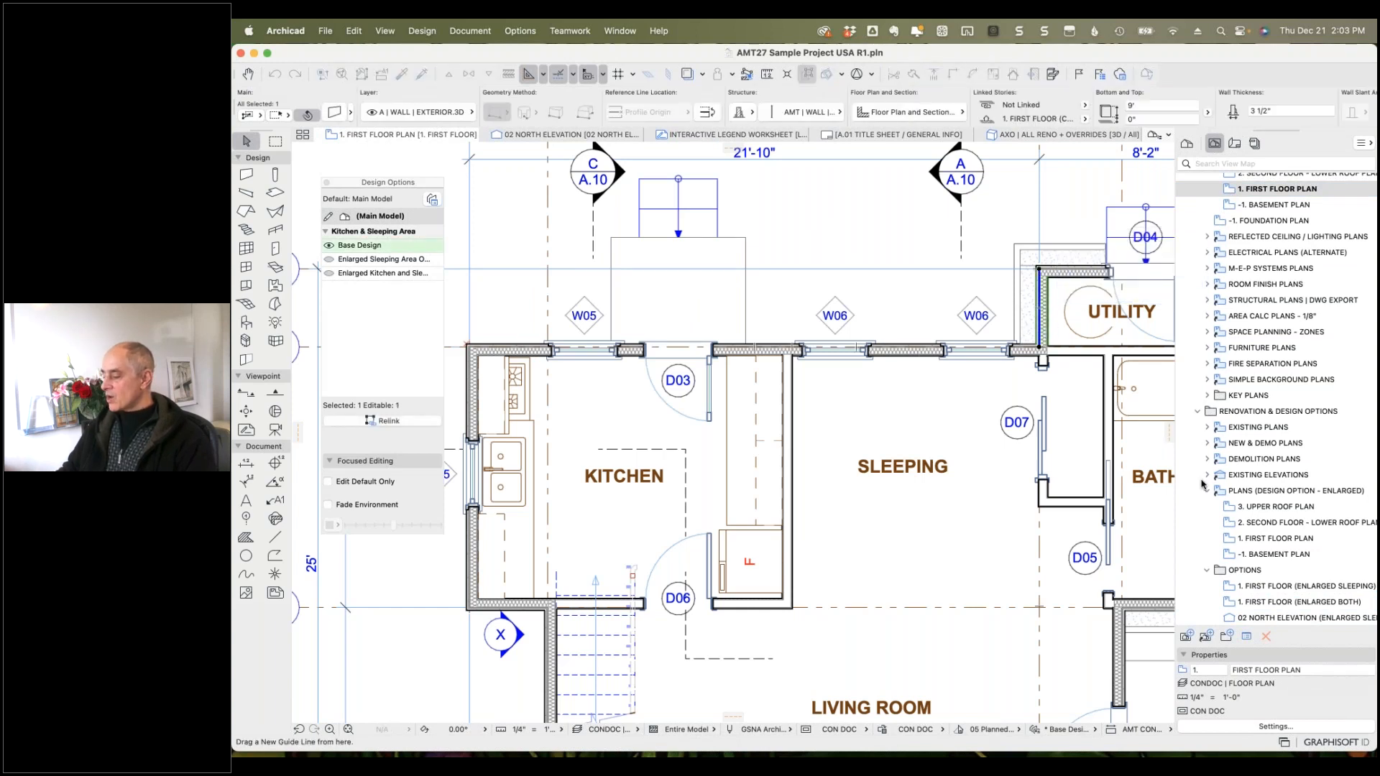
pyautogui.doubleClick(1230, 589)
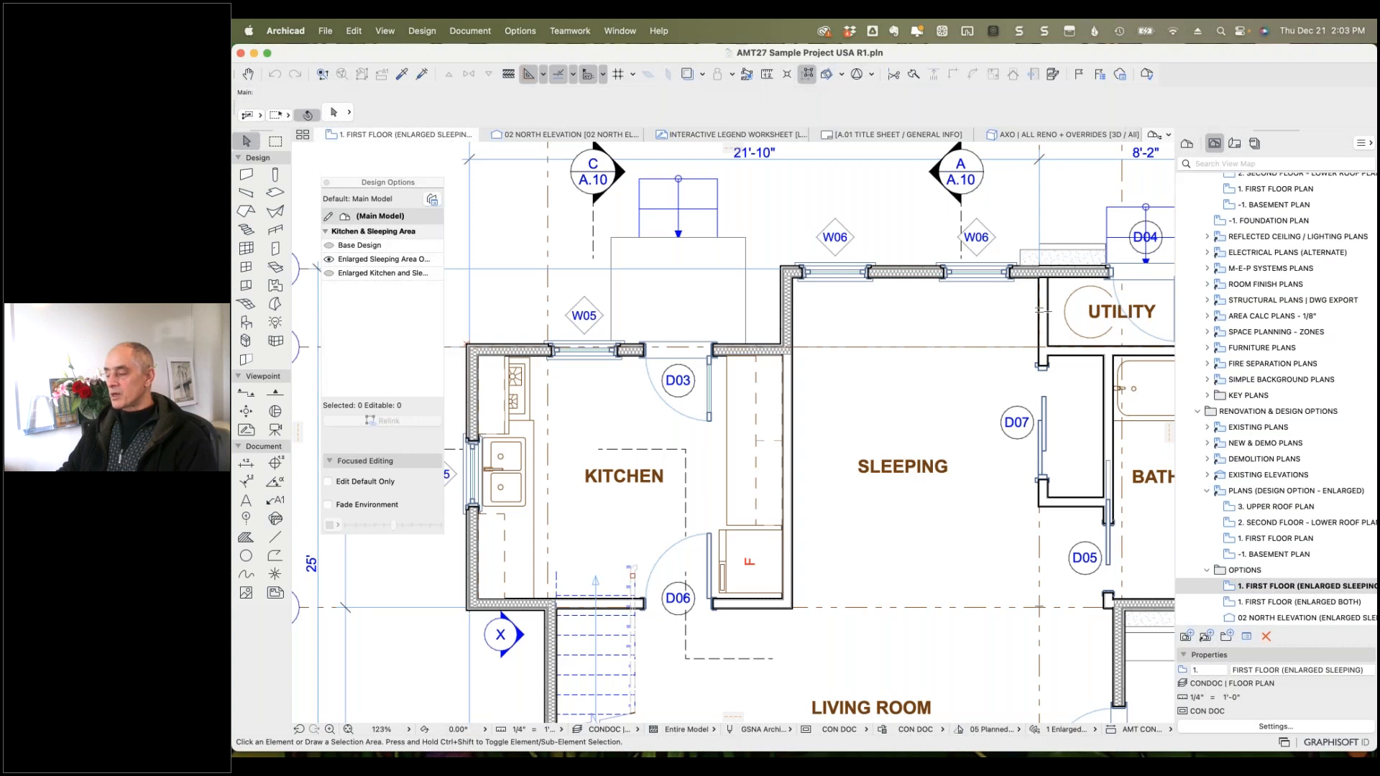
# Open the 1. FIRST FLOOR PLAN view and display the Enlarged Sleeping Area option followed by the enlarged kitchen and sleeping option.
pyautogui.click(1040, 310)
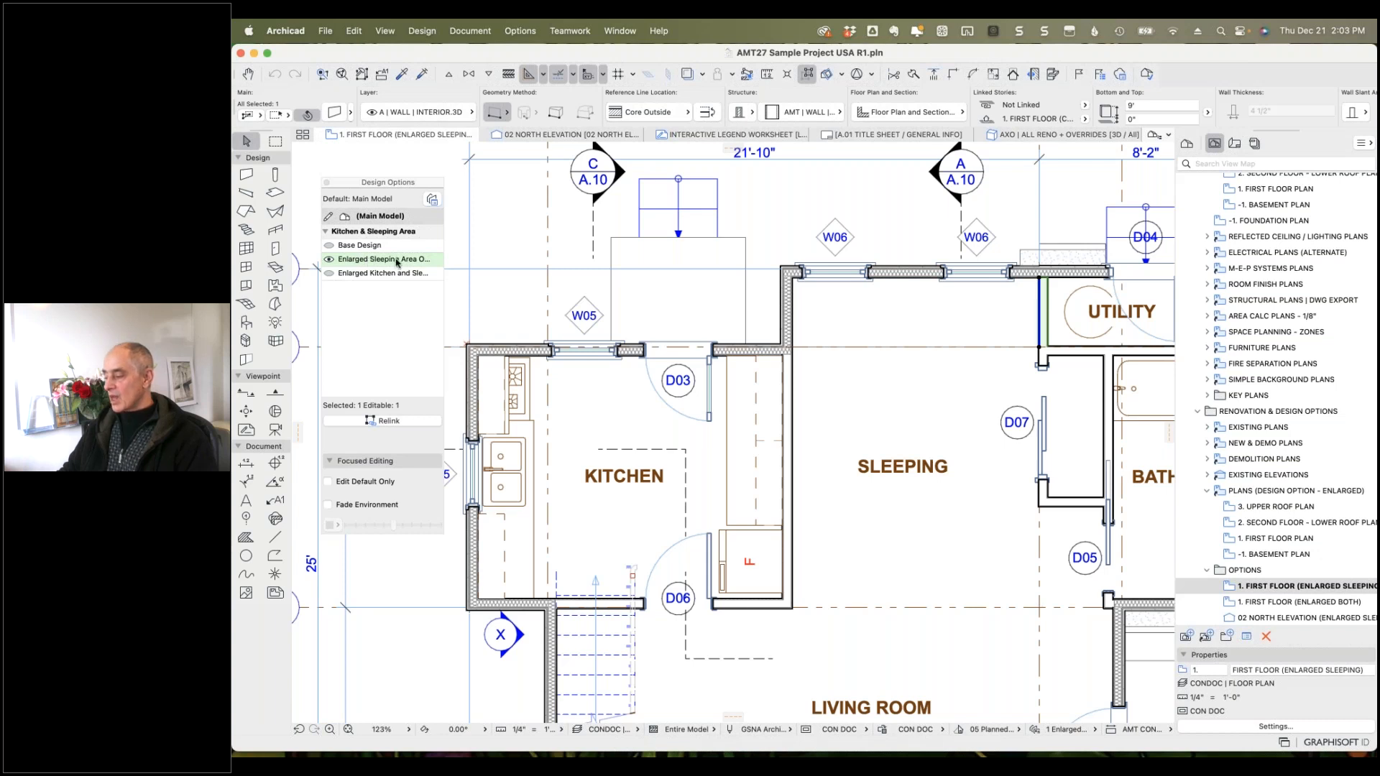
pyautogui.doubleClick(1230, 189)
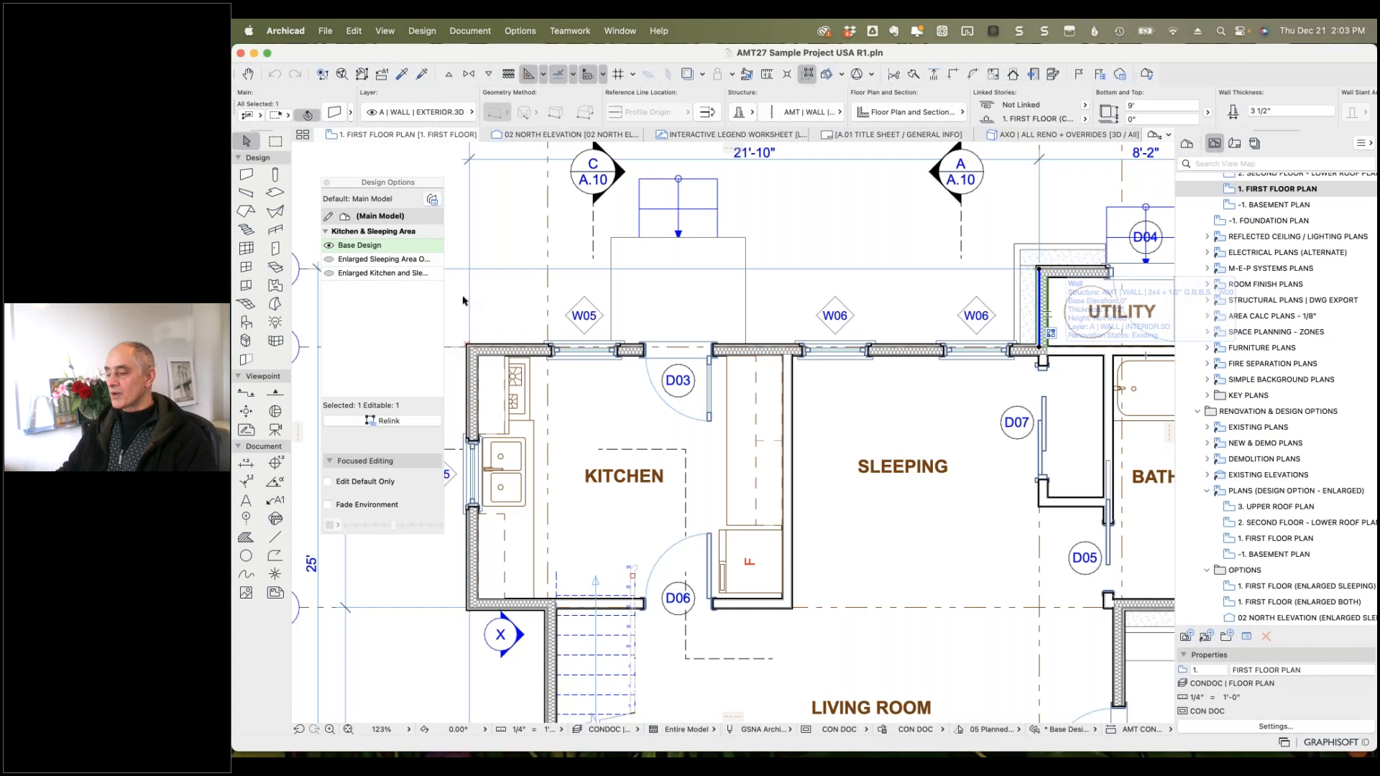
pyautogui.click(330, 259)
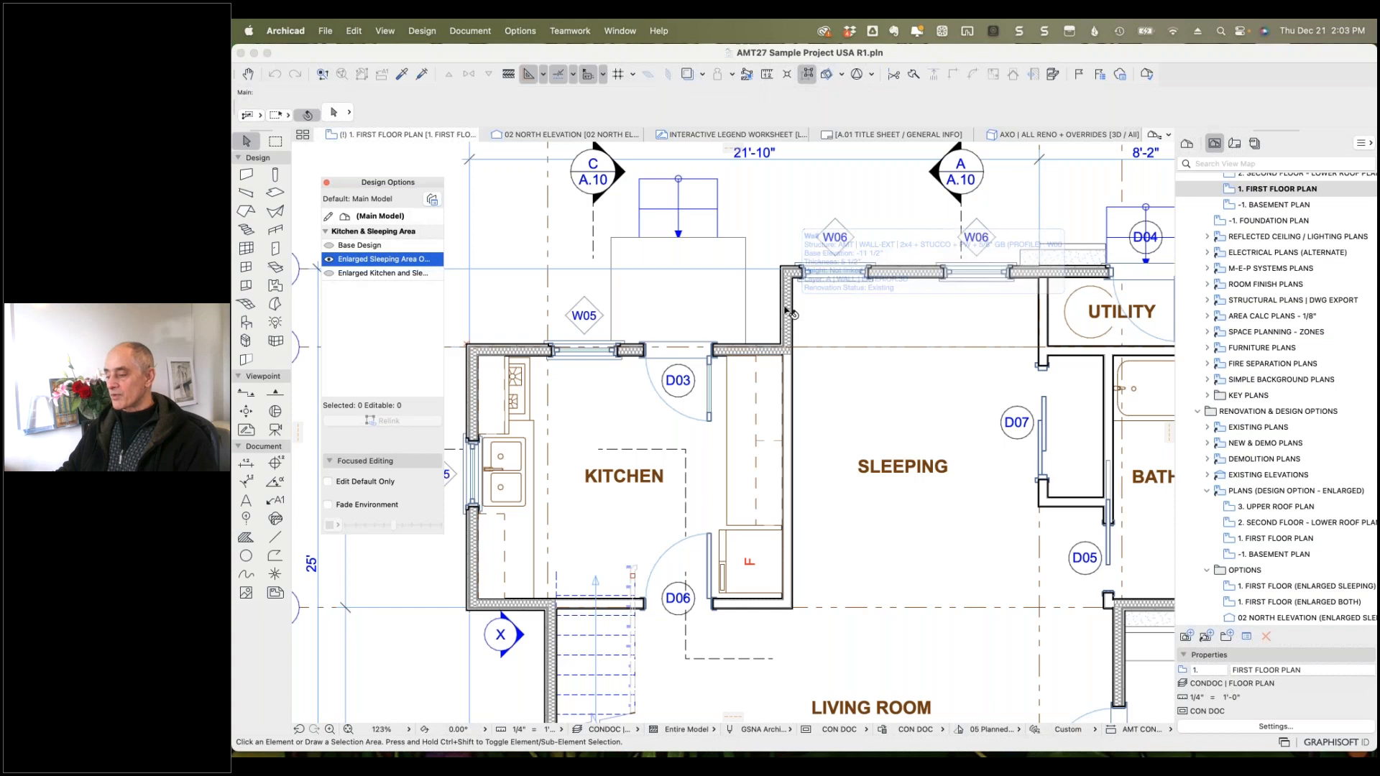
pyautogui.click(330, 275)
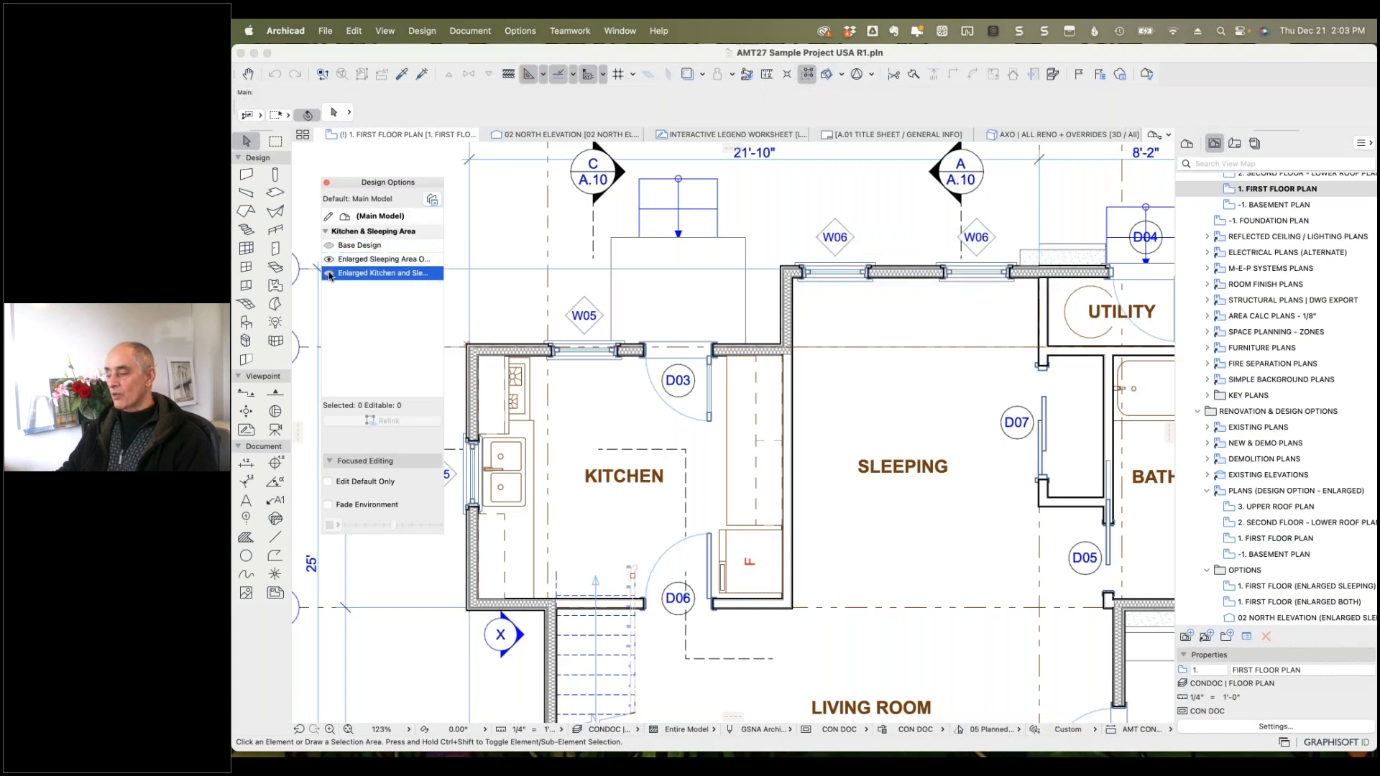
pyautogui.click(330, 276)
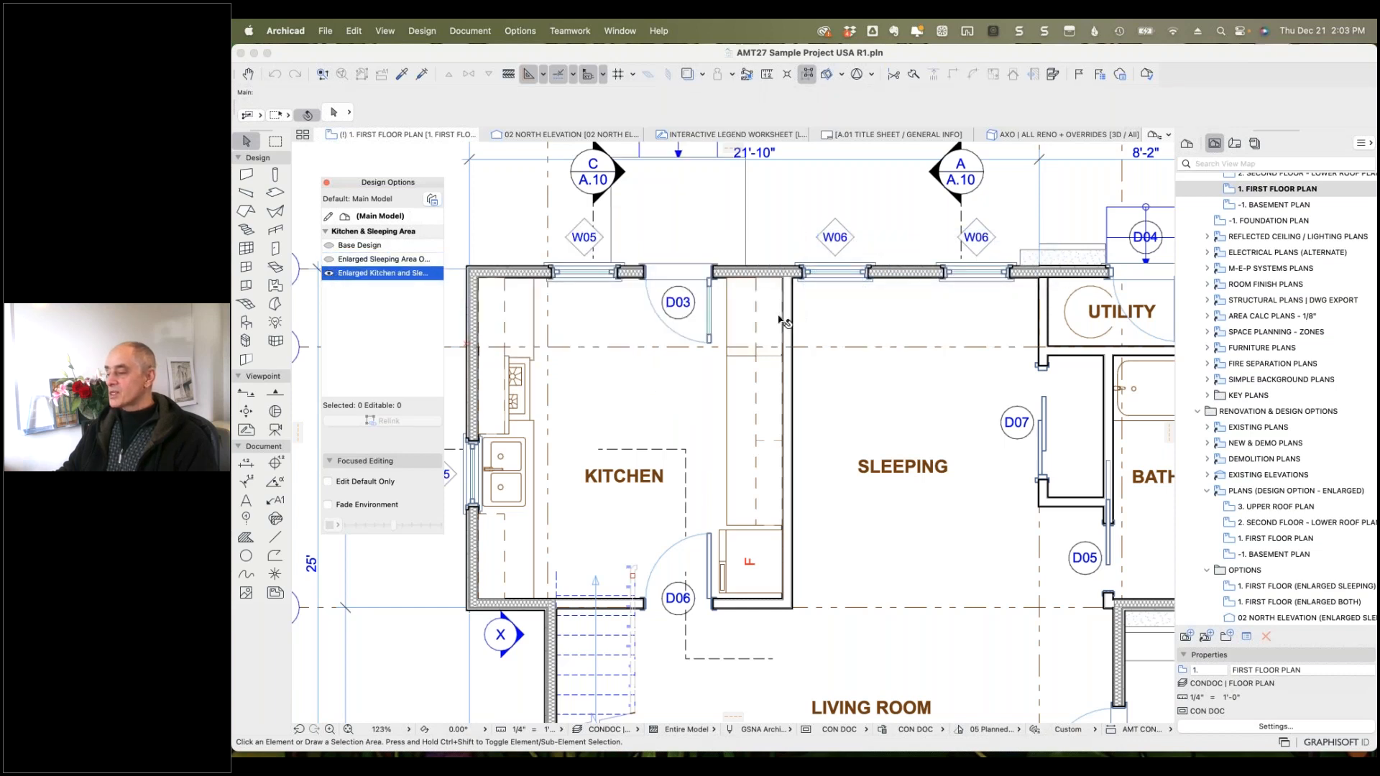
# Check the design option assignment of the upper kitchen-sleeping partition and of the base cabinets on both sides of the kitchen.
pyautogui.click(790, 325)
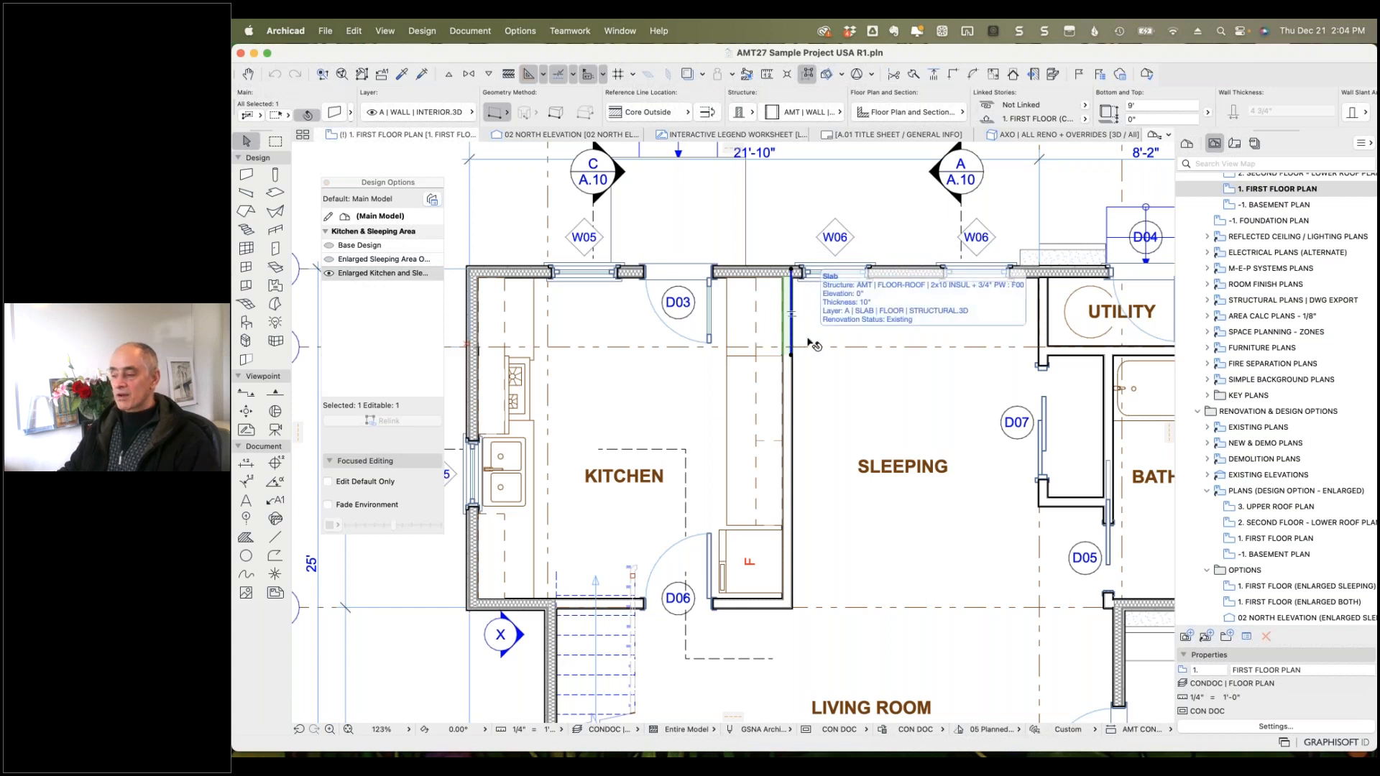
pyautogui.moveTo(825, 352); pyautogui.dragTo(830, 449, button='middle')
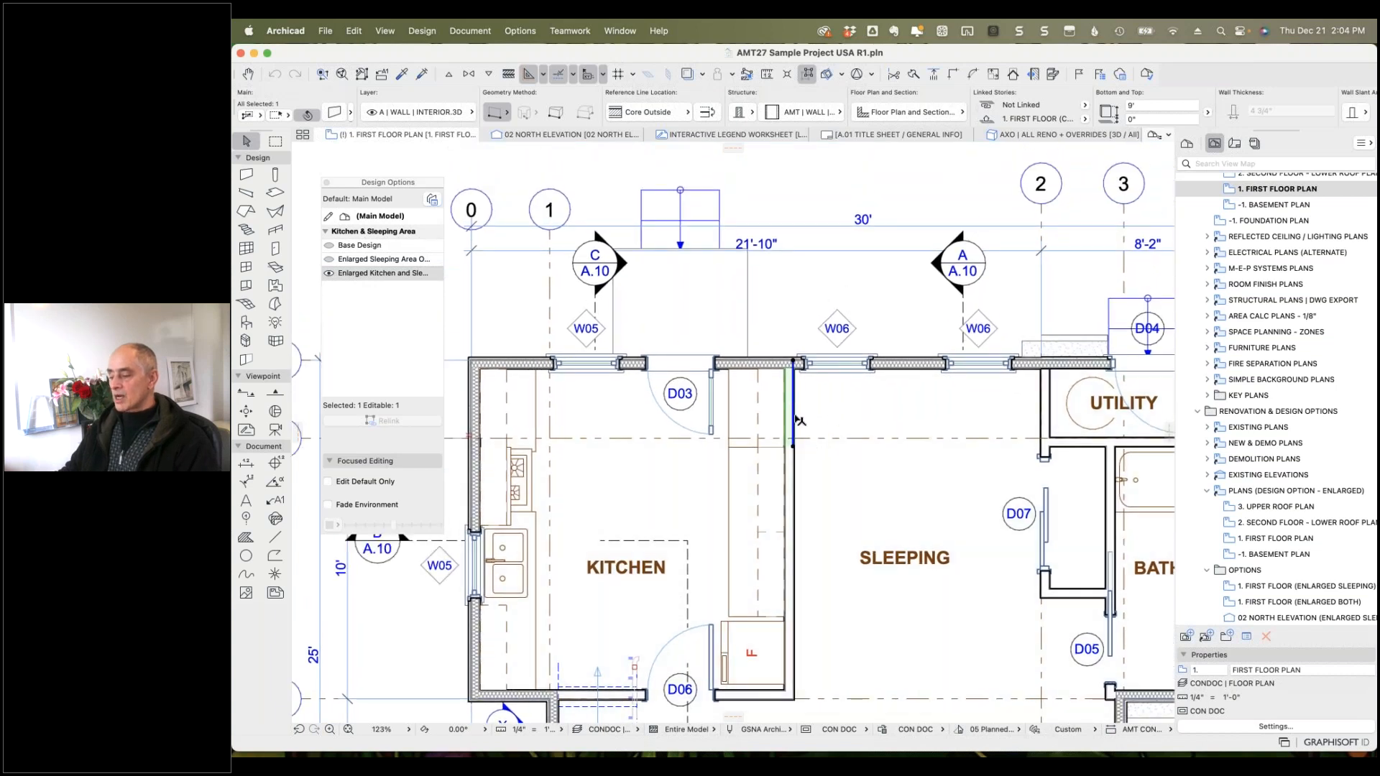
pyautogui.click(771, 417)
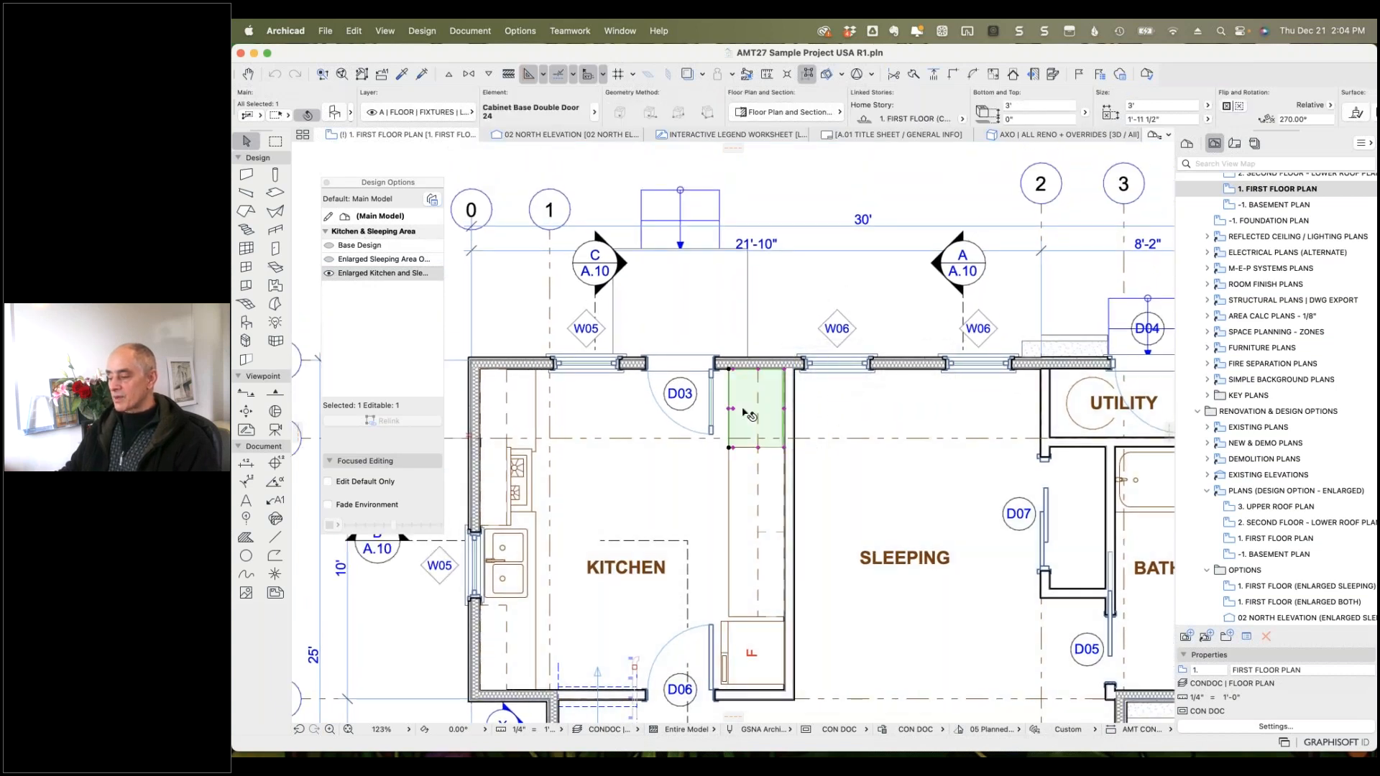
pyautogui.moveTo(751, 415); pyautogui.dragTo(524, 411)
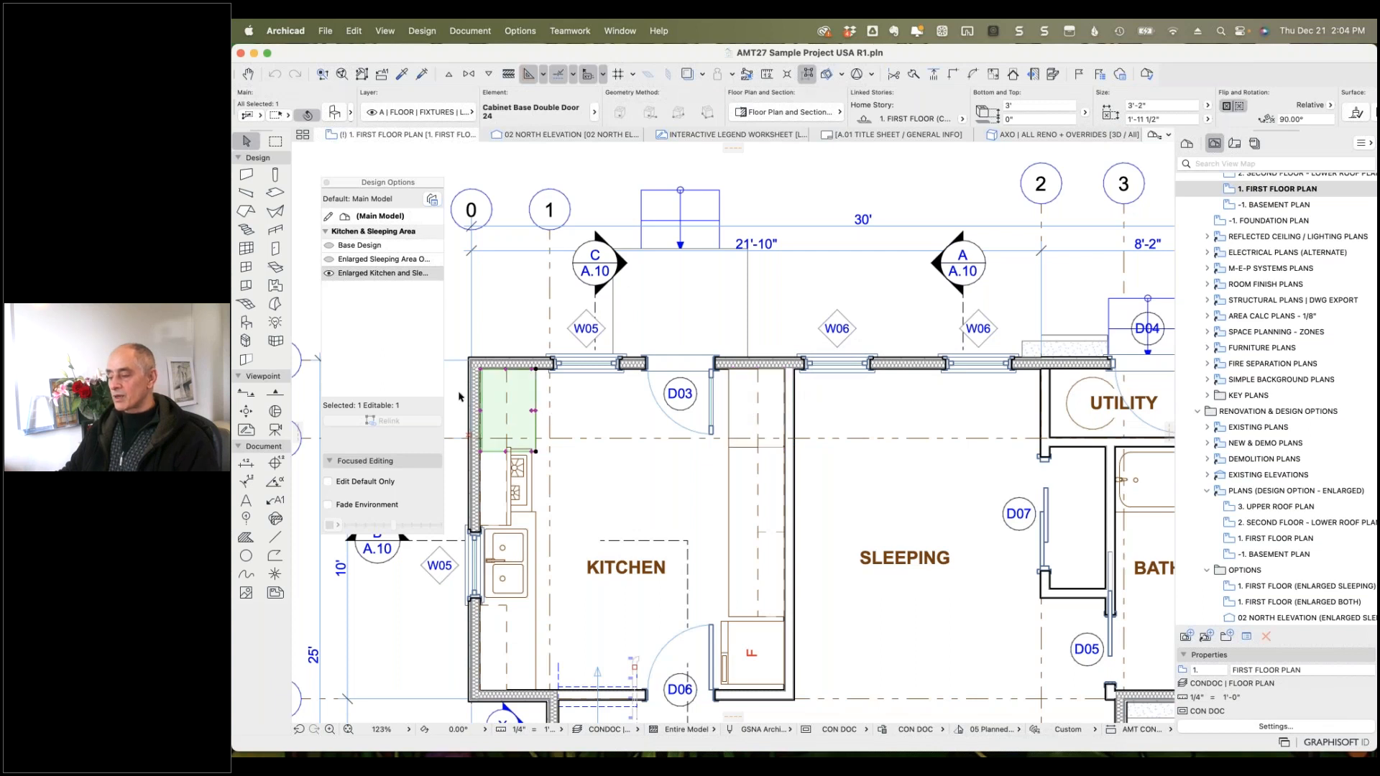
# Compare the design option assignment of the landing slab outside door D03 in Base Design and in the enlarged kitchen and sleeping option.
pyautogui.click(332, 249)
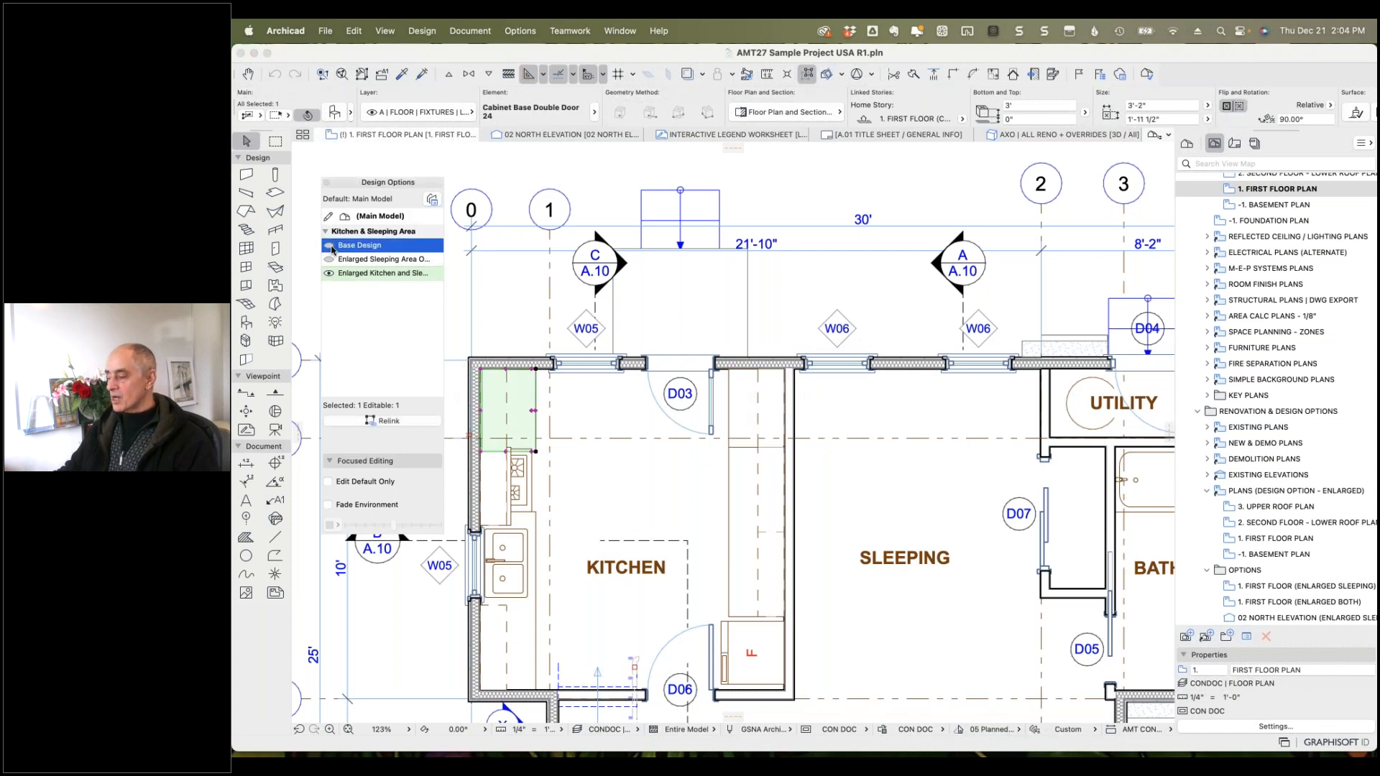
pyautogui.click(330, 247)
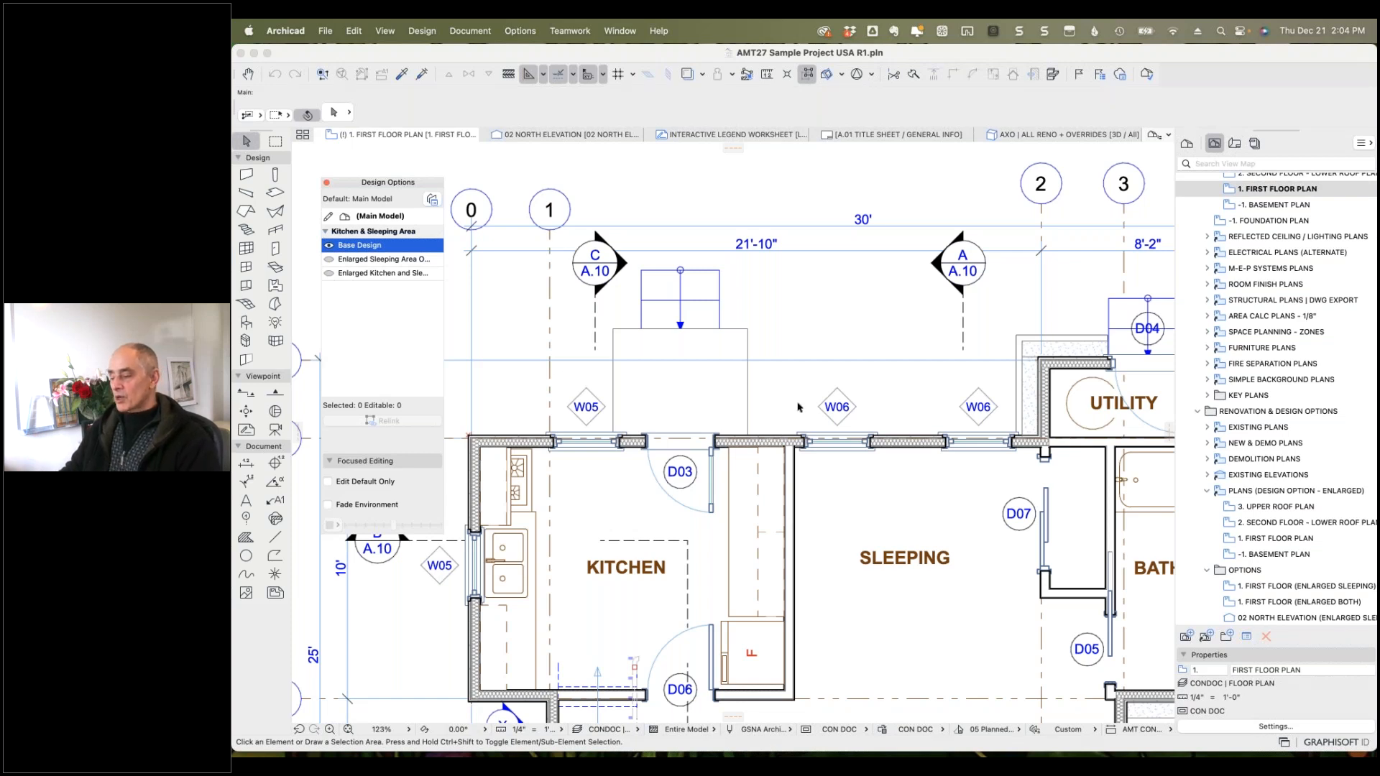
pyautogui.click(715, 361)
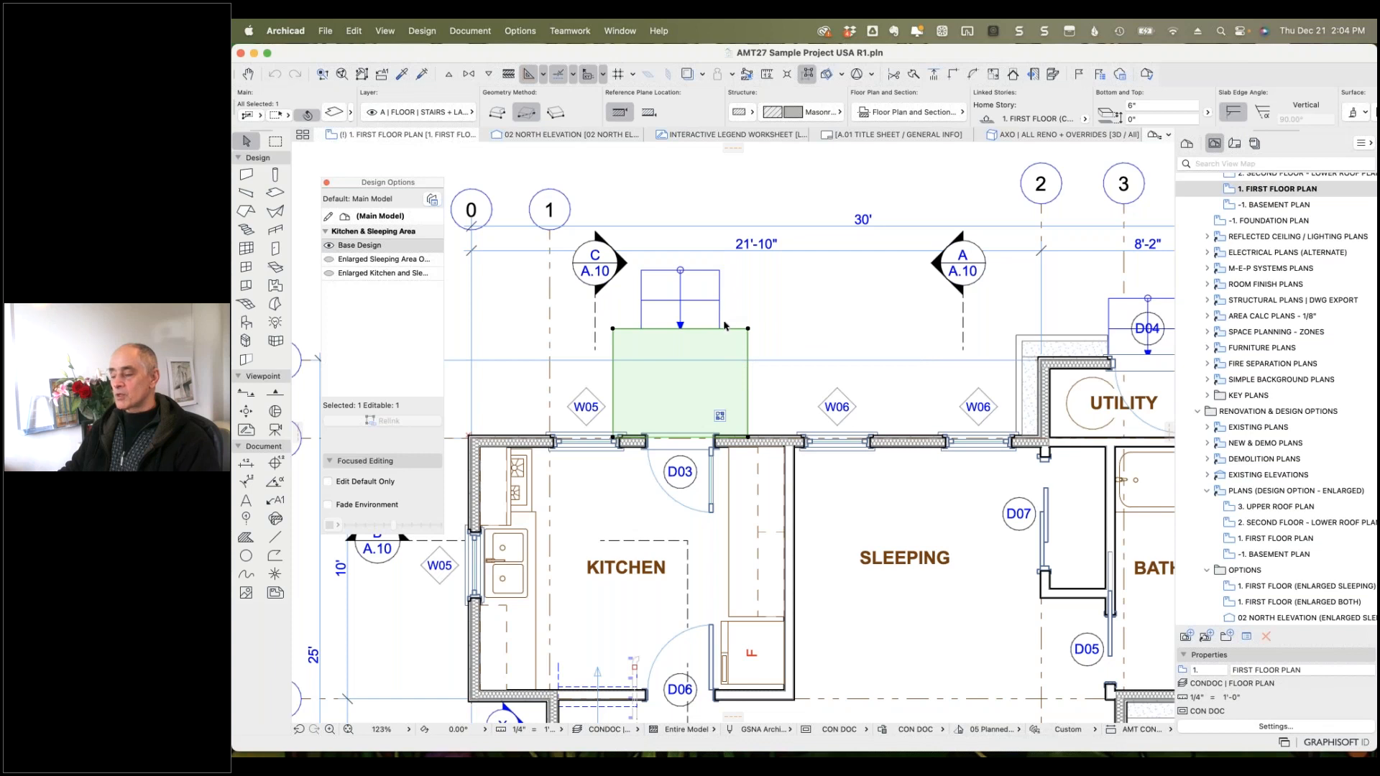
pyautogui.click(328, 274)
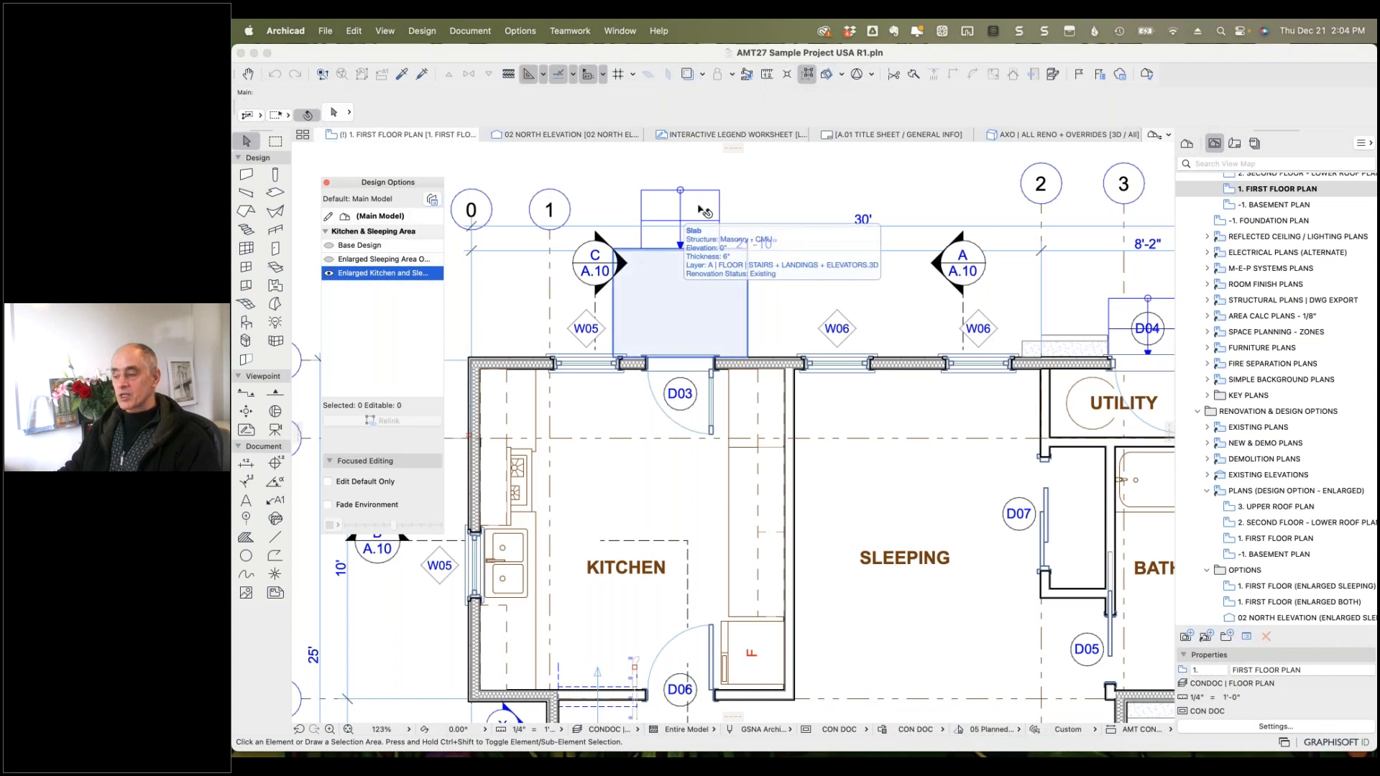
pyautogui.click(722, 287)
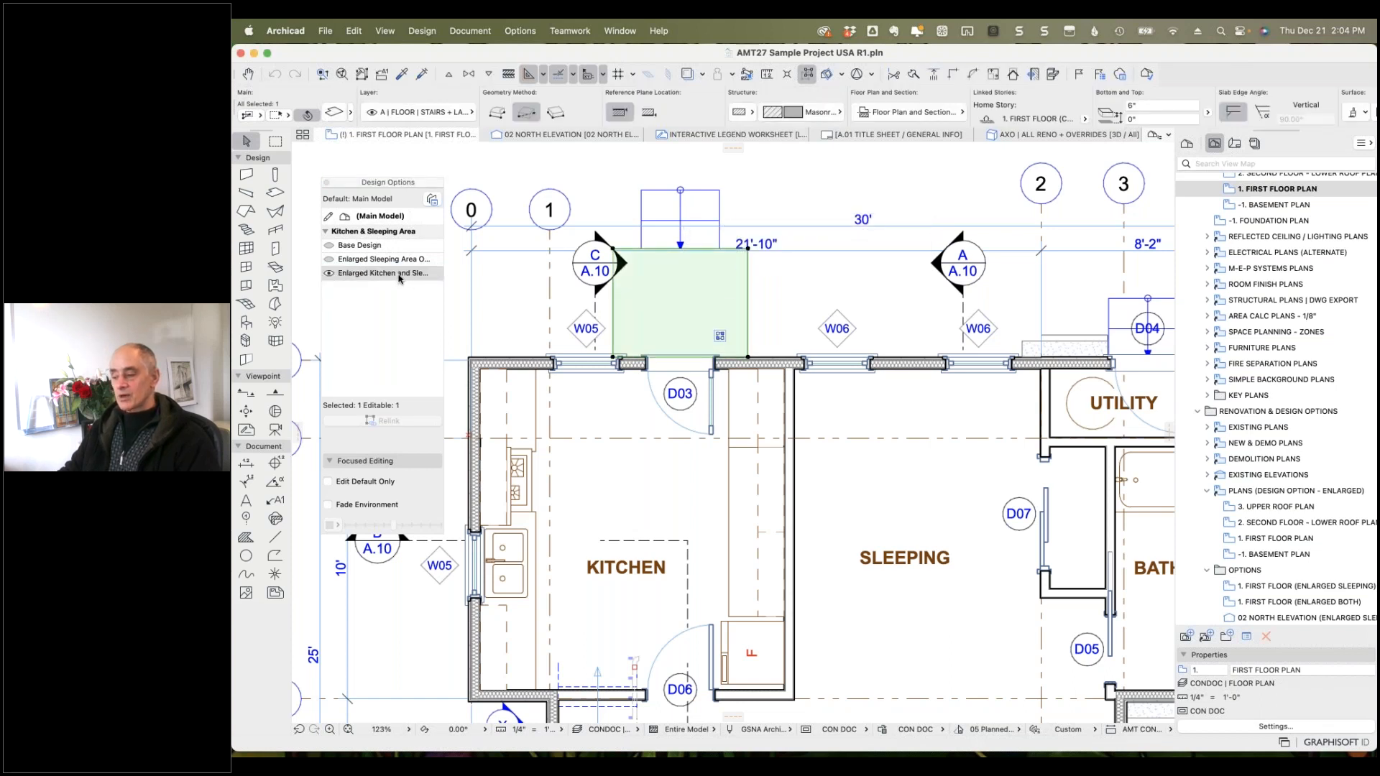
# Compare the design option assignment of the D03 landing slab in Base Design and in the Enlarged Sleeping Area option.
pyautogui.click(331, 247)
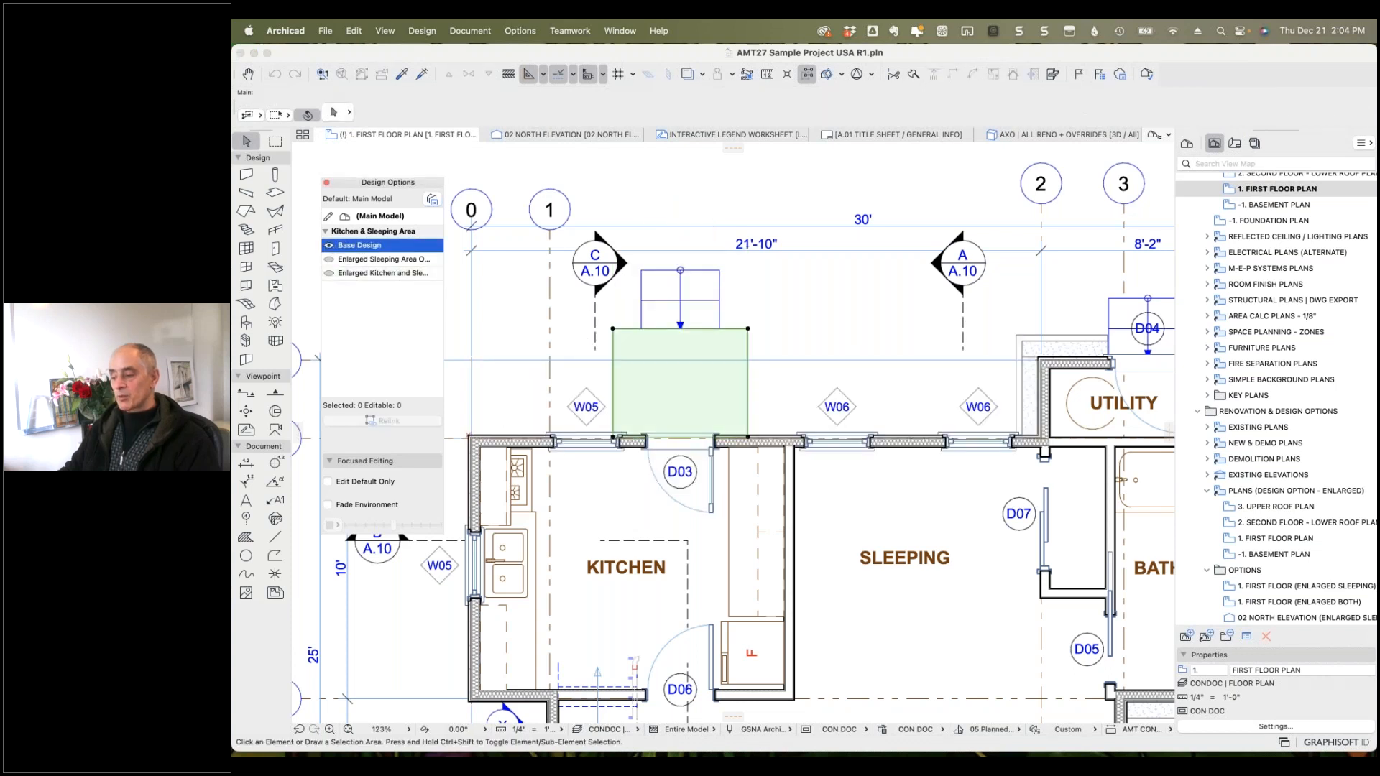
pyautogui.click(730, 349)
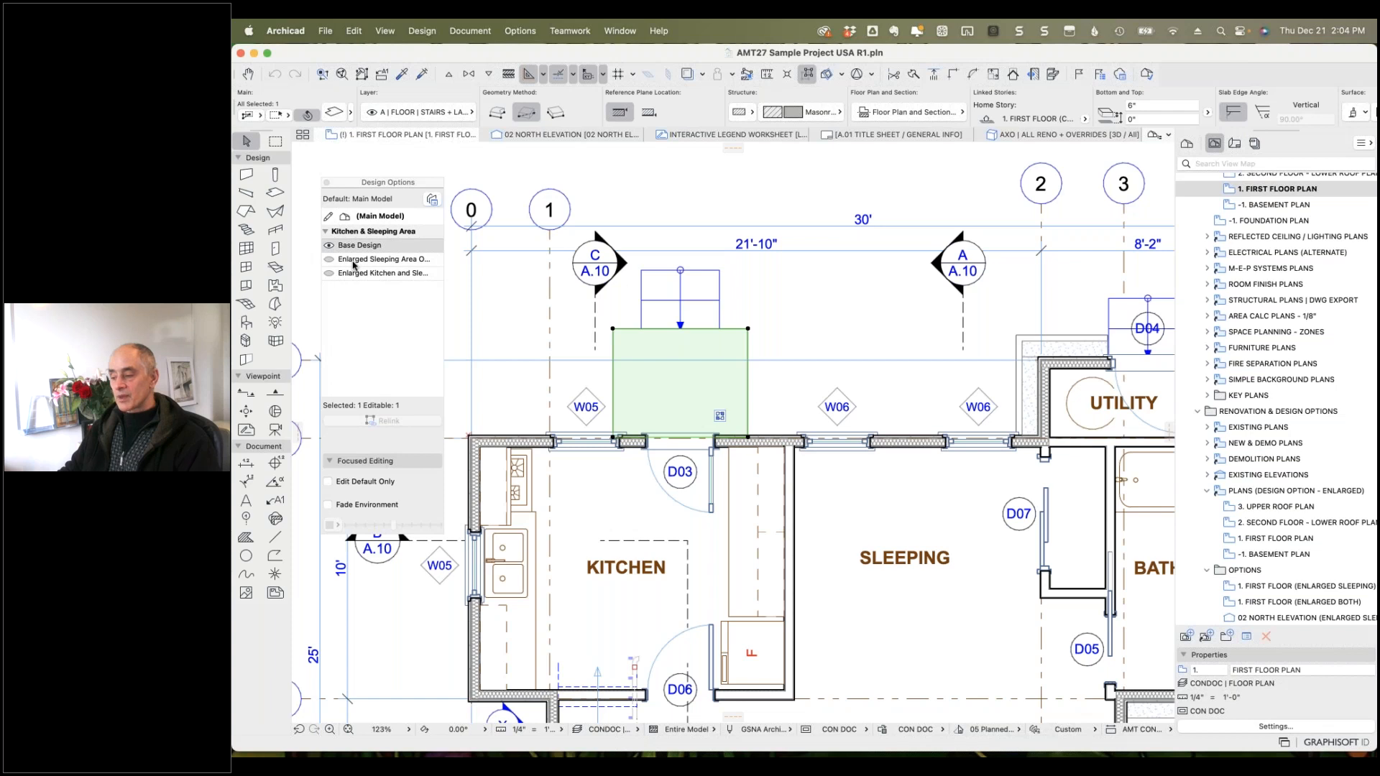
pyautogui.click(353, 262)
pyautogui.click(329, 261)
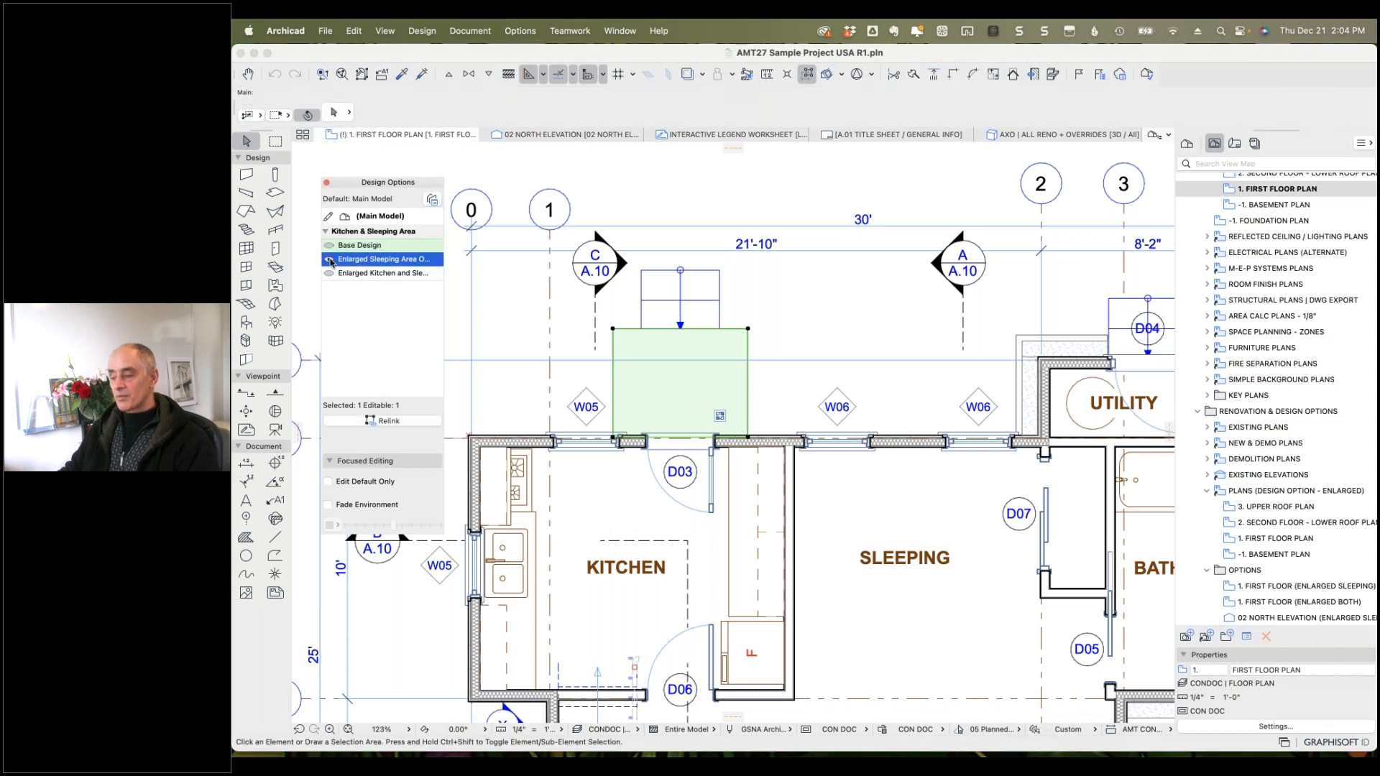
pyautogui.click(748, 342)
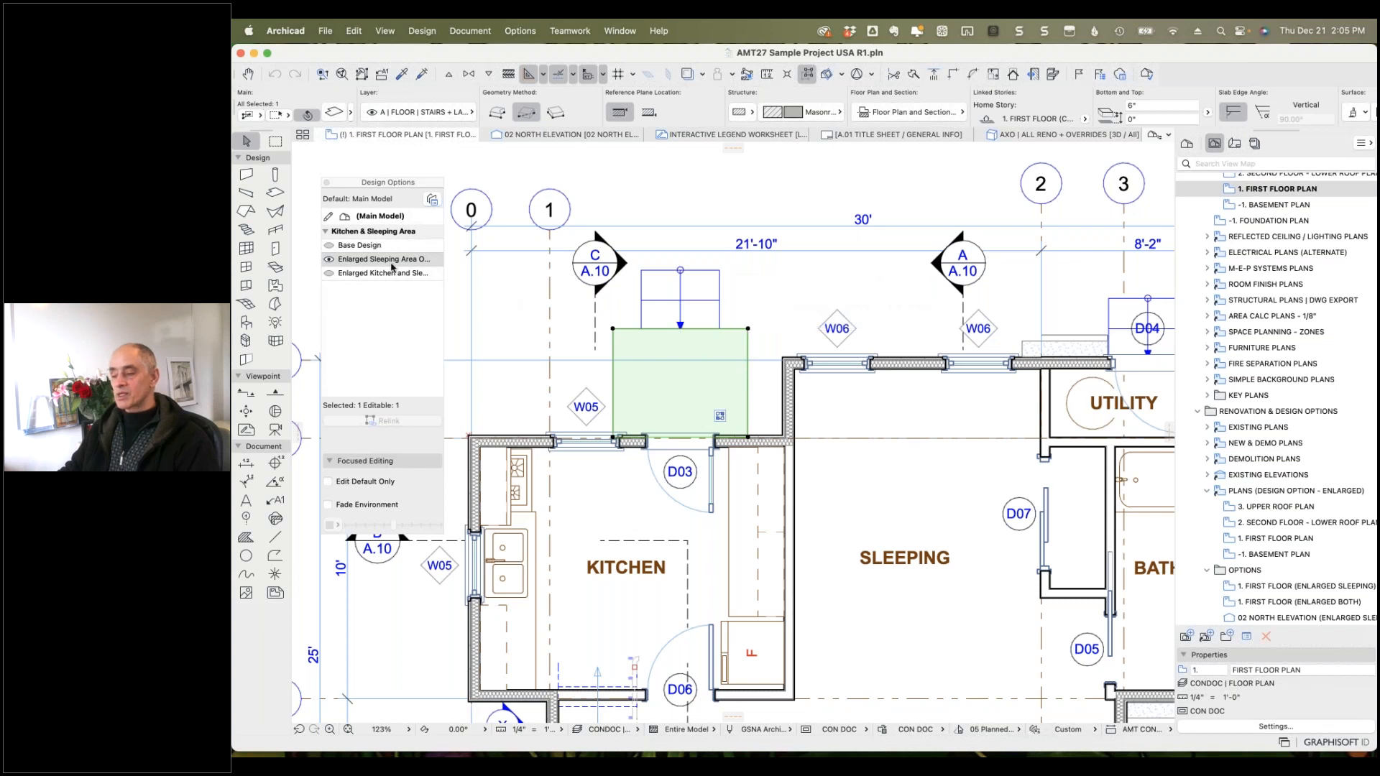
# Inspect the exterior stair and landing in Base Design, and compare their positions in both enlarged options.
pyautogui.click(352, 246)
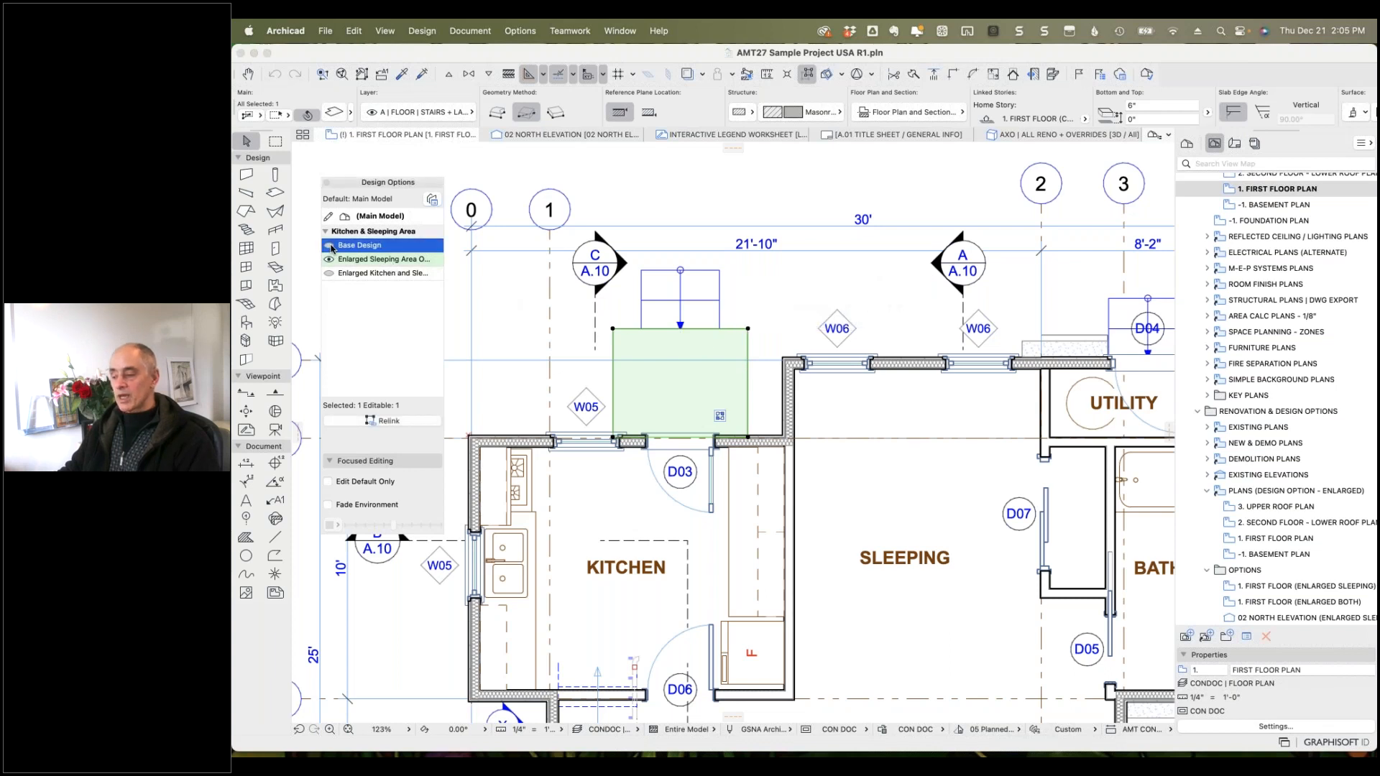
pyautogui.click(718, 319)
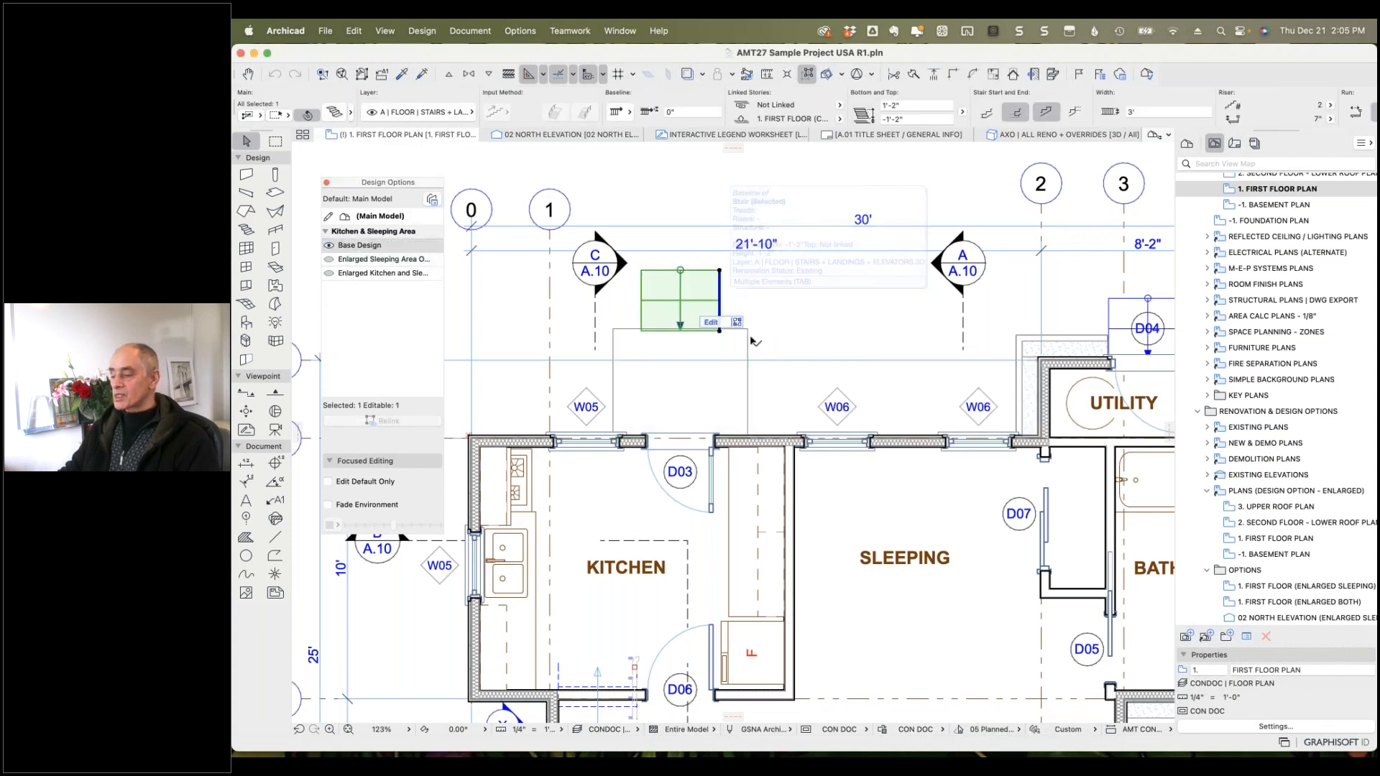
pyautogui.click(749, 332)
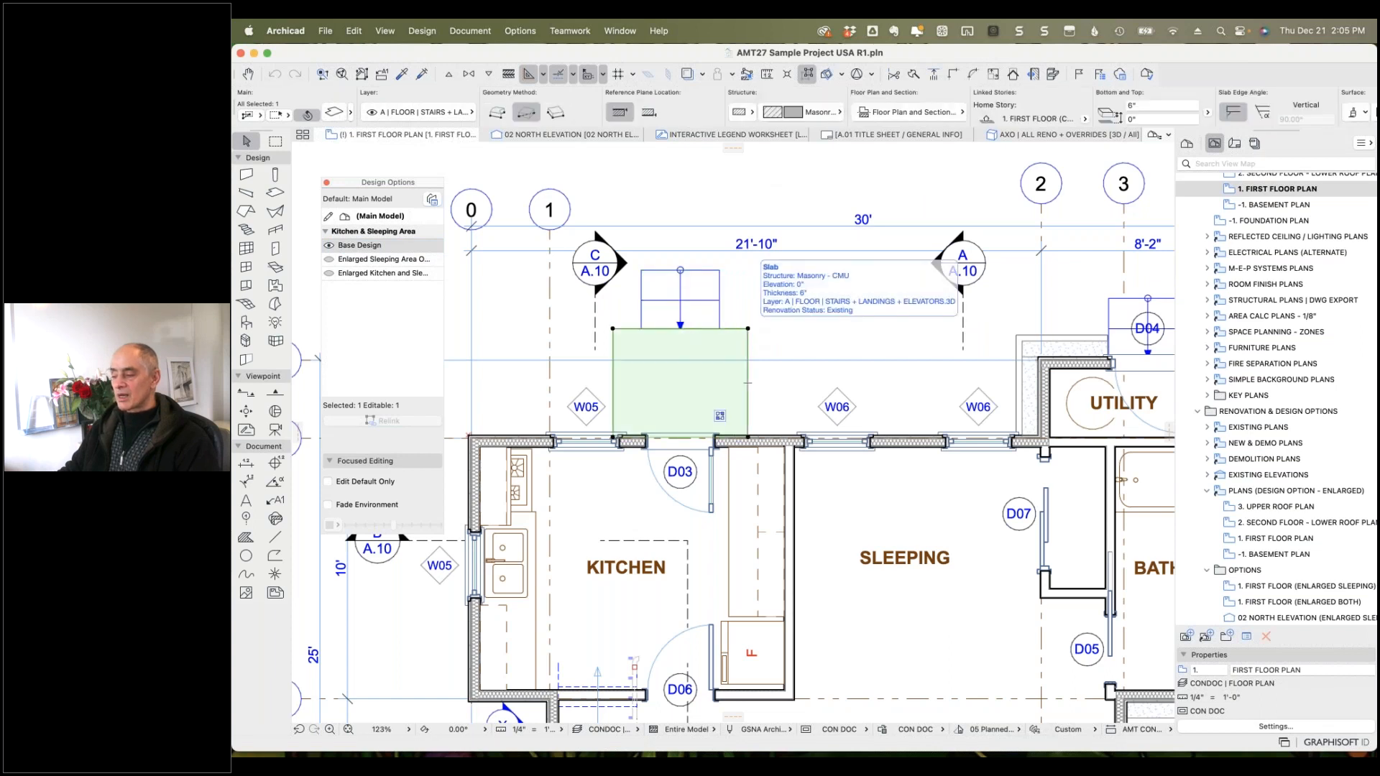
pyautogui.click(332, 260)
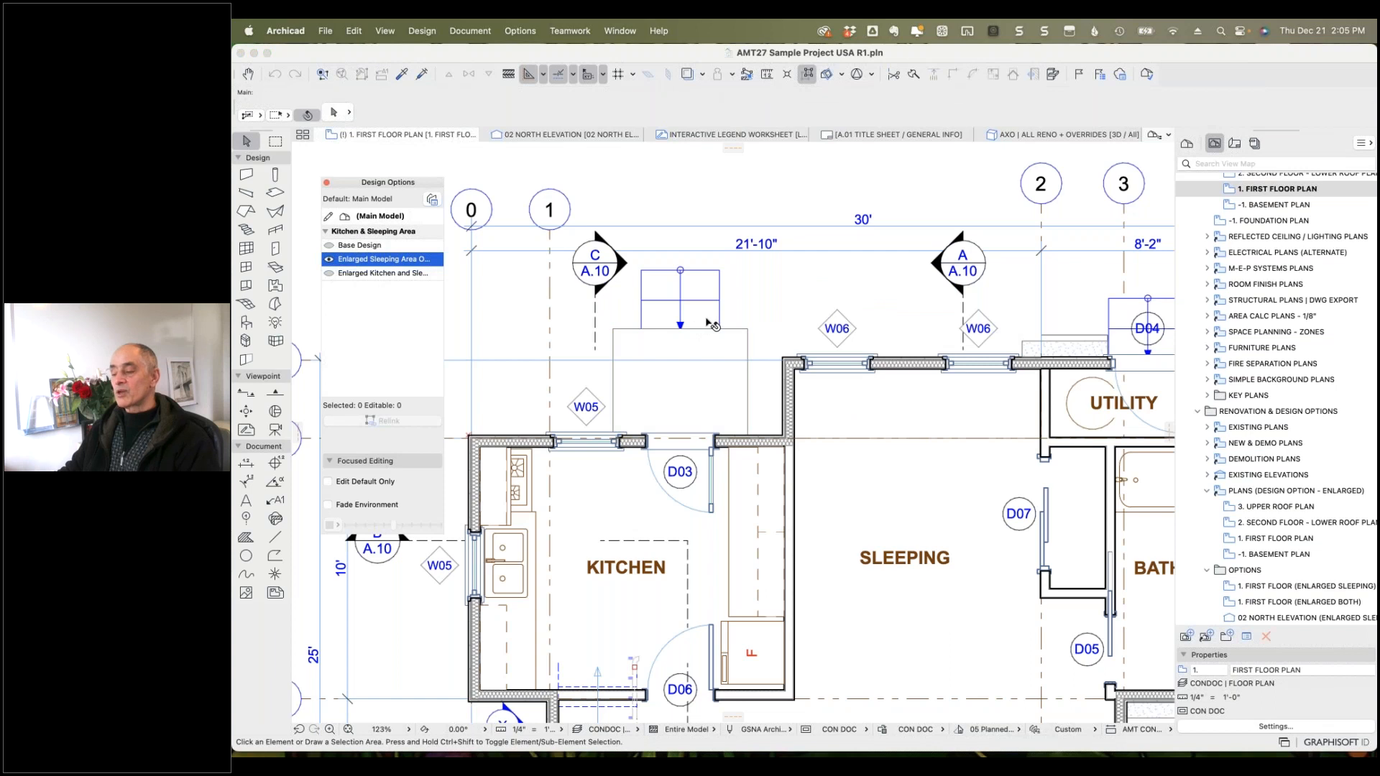
pyautogui.click(331, 274)
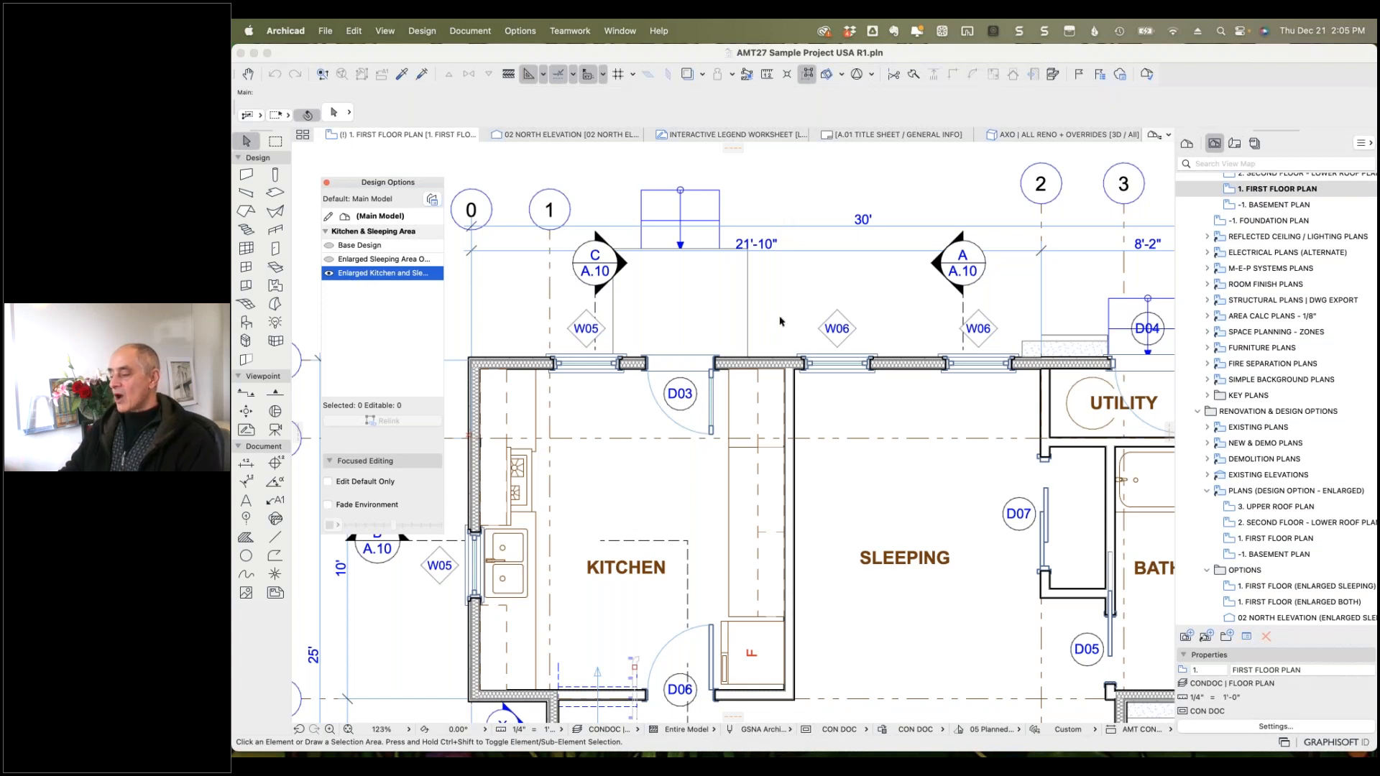
# Select the main floor slab and compare its coverage in Base Design and in the Enlarged Sleeping Area option.
pyautogui.click(862, 495)
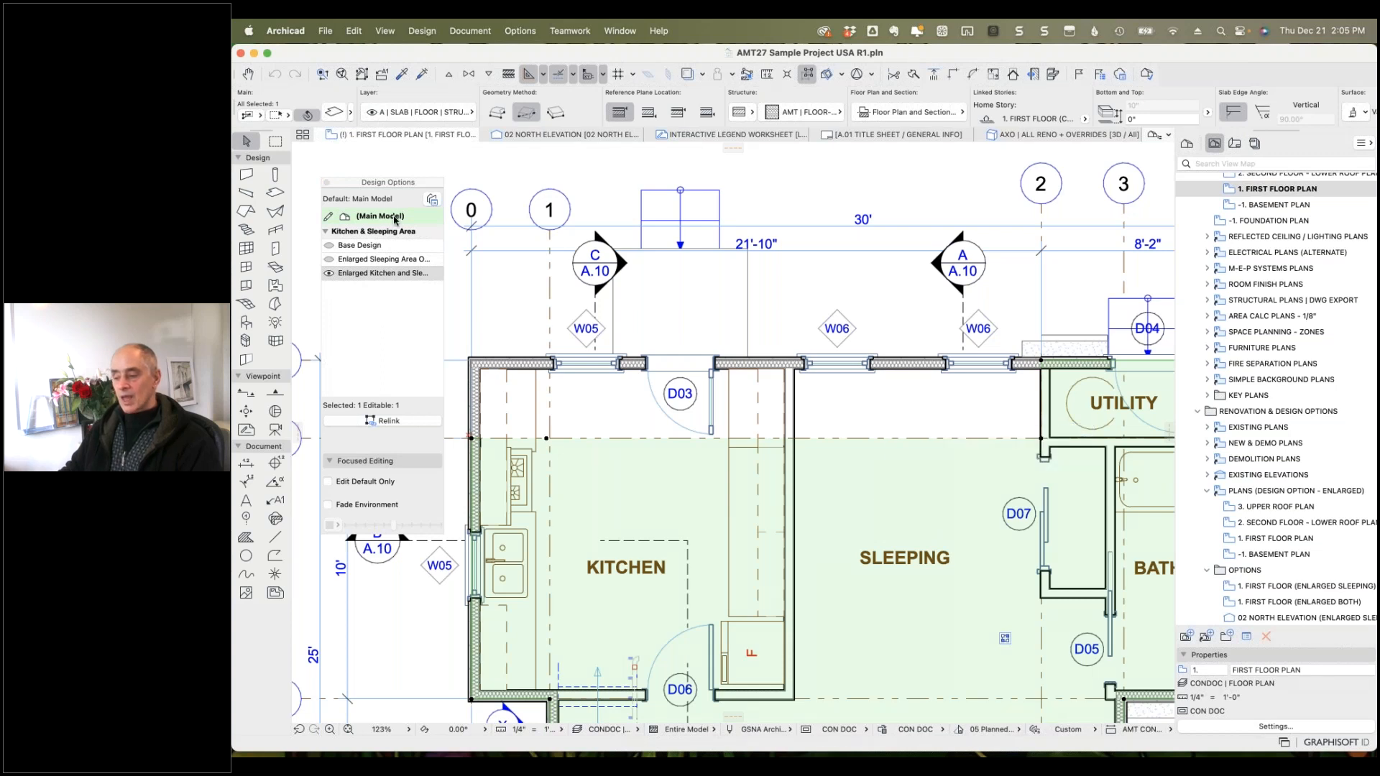
pyautogui.click(330, 246)
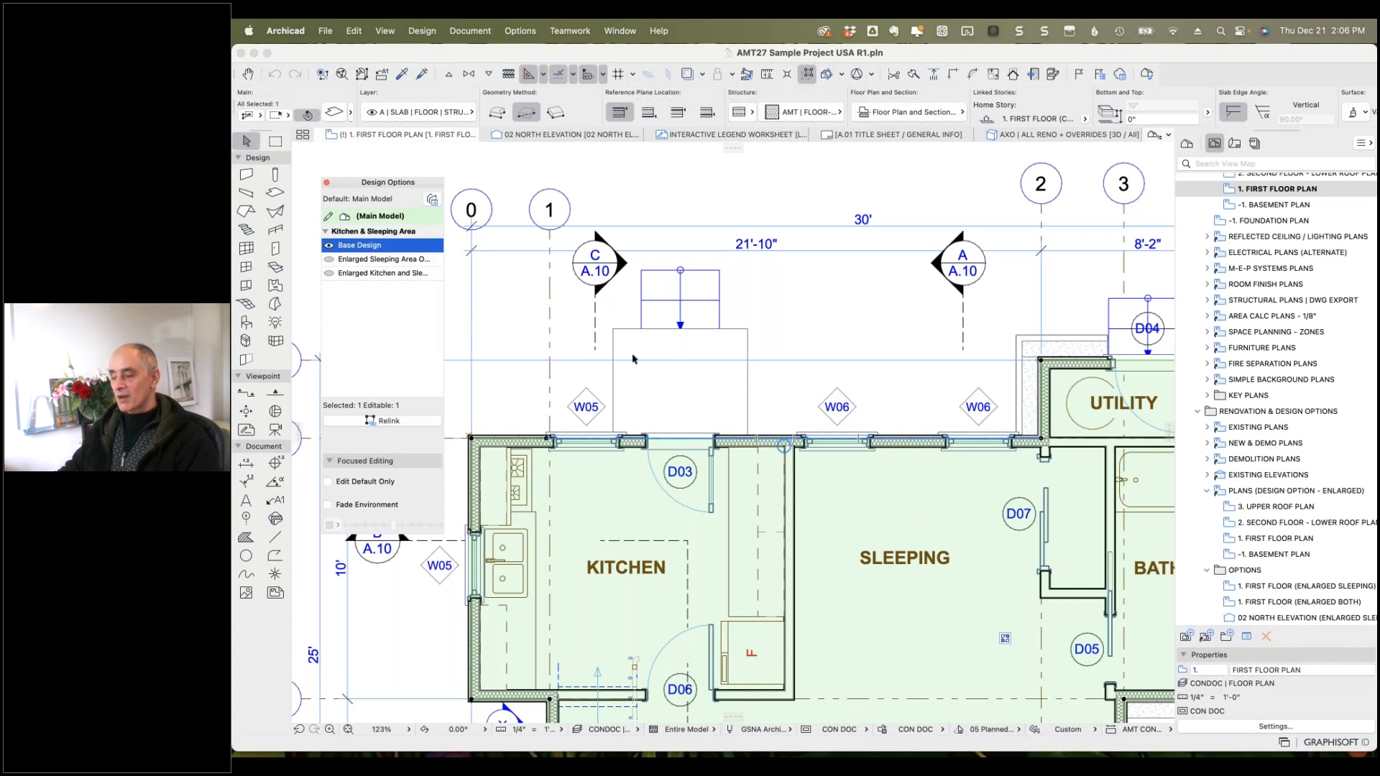
pyautogui.click(330, 260)
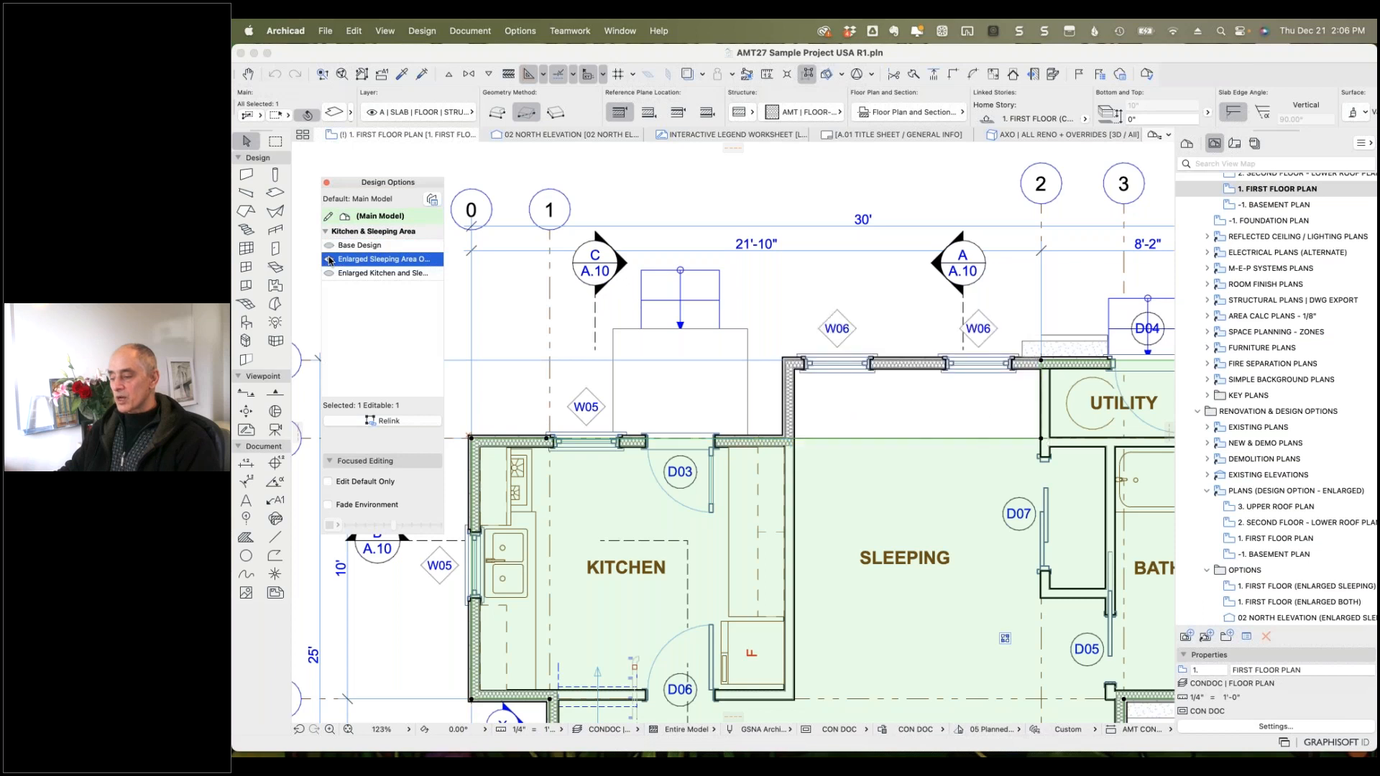
# Display the enlarged kitchen and sleeping option and select the floor slab strip added along the upper exterior wall.
pyautogui.click(899, 398)
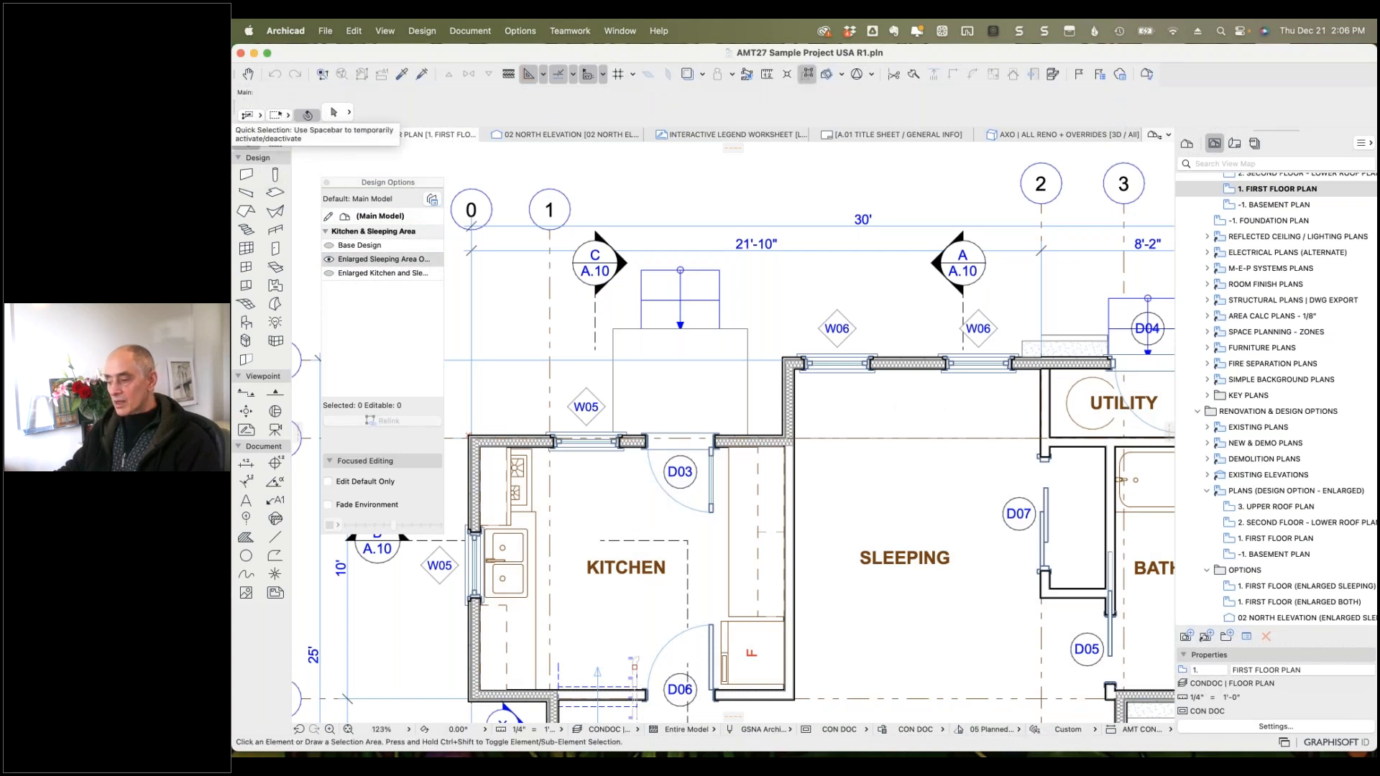
pyautogui.click(330, 274)
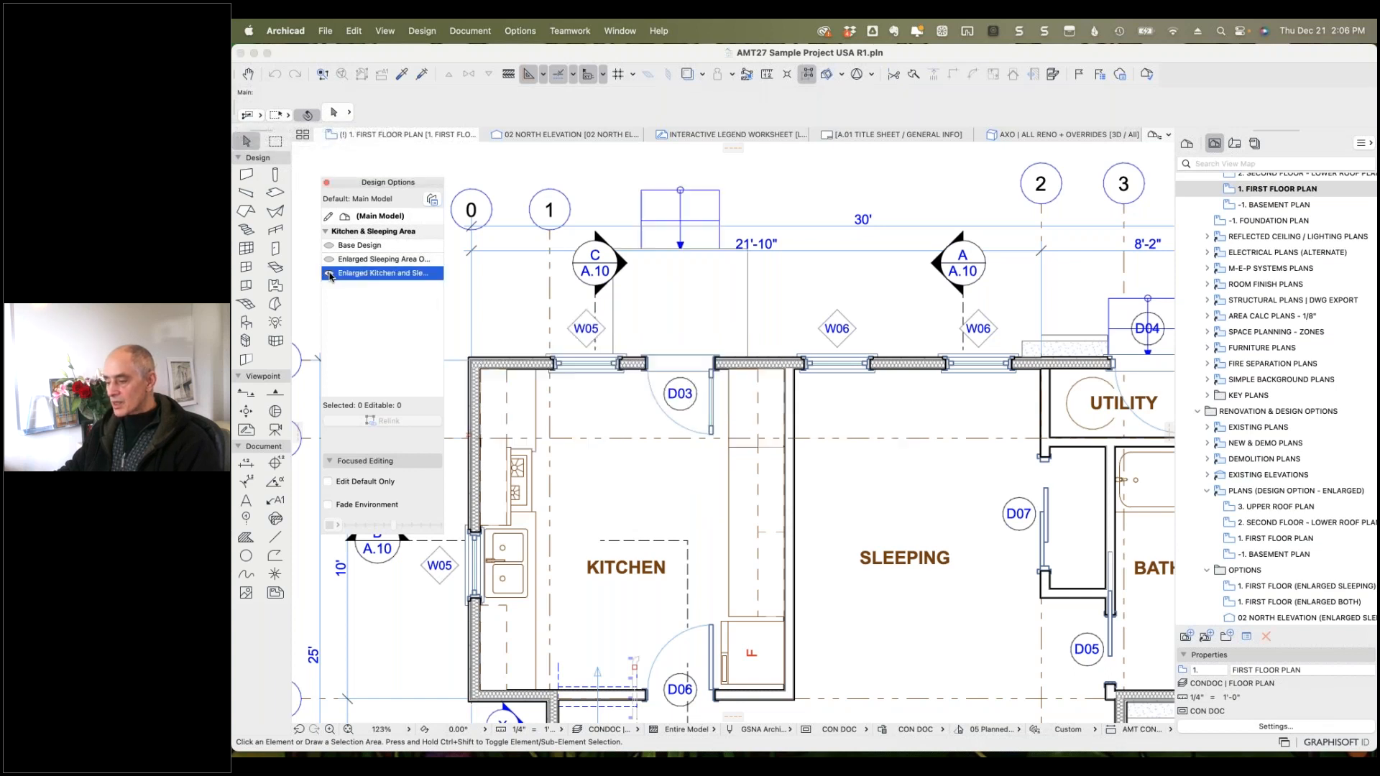
pyautogui.click(844, 406)
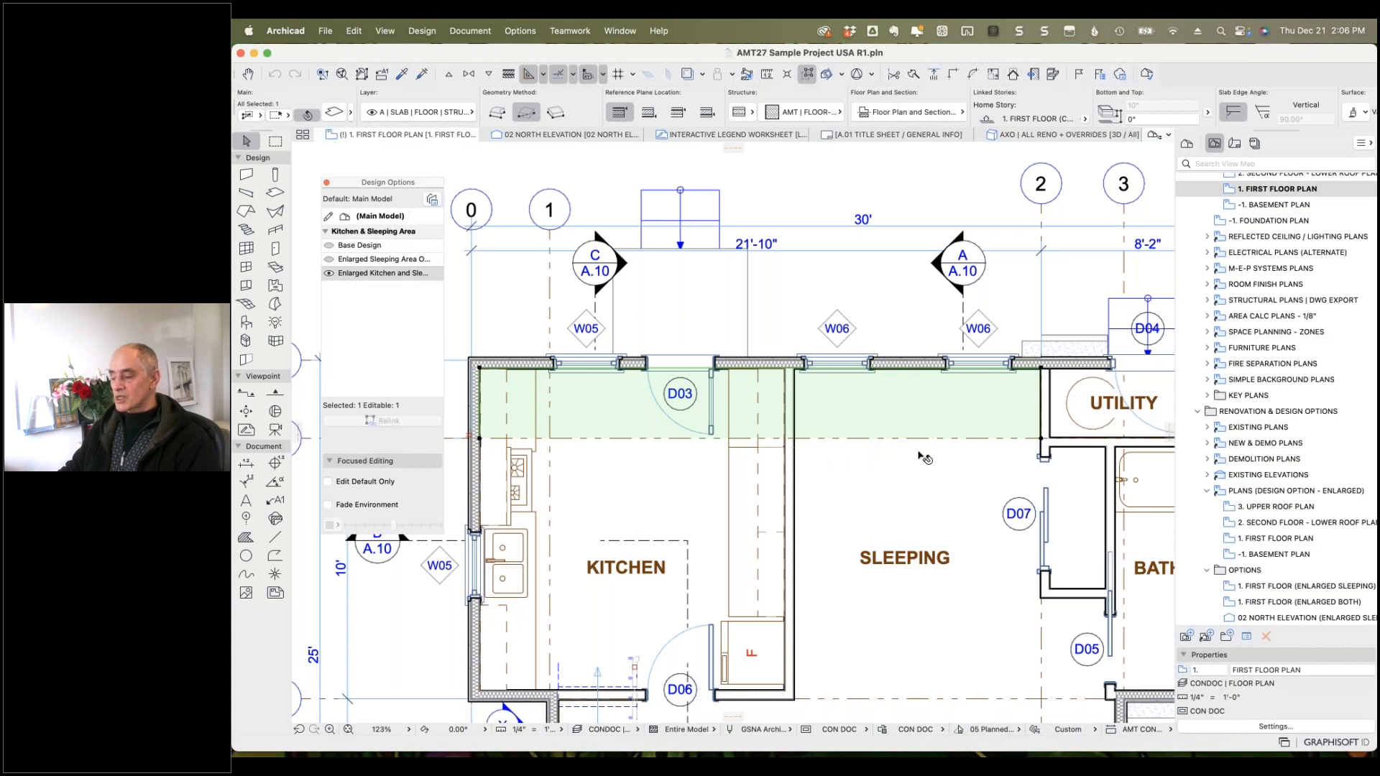
# Draw two rectangular slabs above the plan with the extension slab's settings, align their upper corners, and merge them into one slab.
pyautogui.keyDown('alt'); pyautogui.click(873, 401); pyautogui.keyUp('alt')
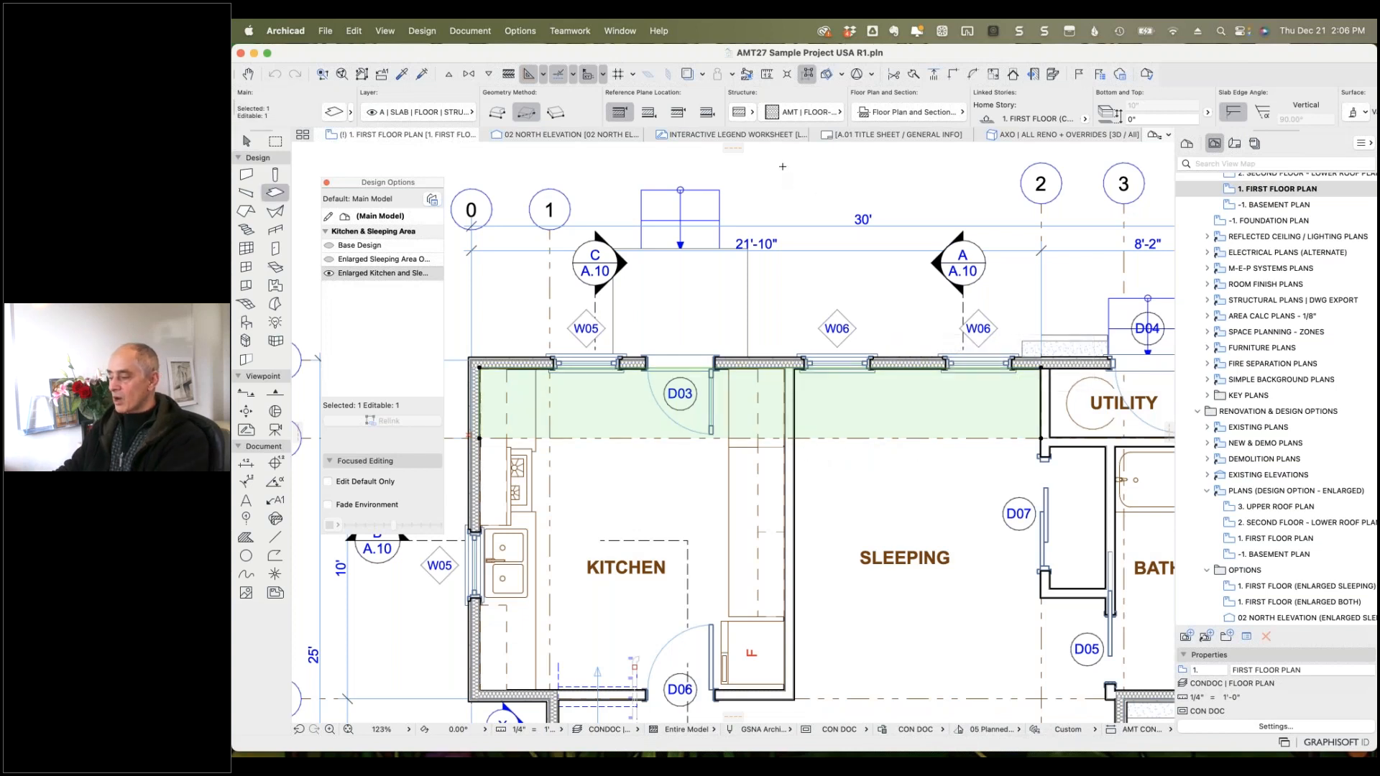
pyautogui.press('Escape')
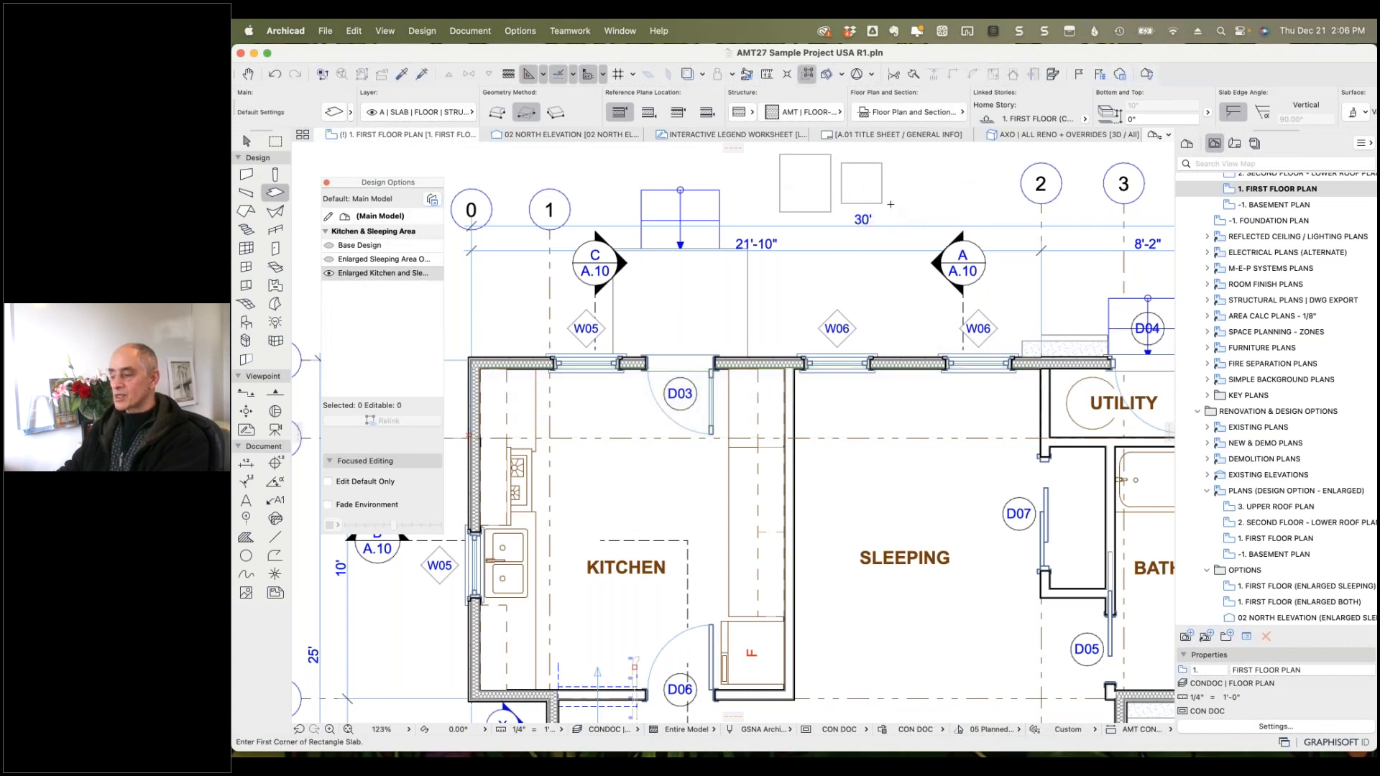
pyautogui.keyDown('shift'); pyautogui.click(884, 202); pyautogui.keyUp('shift')
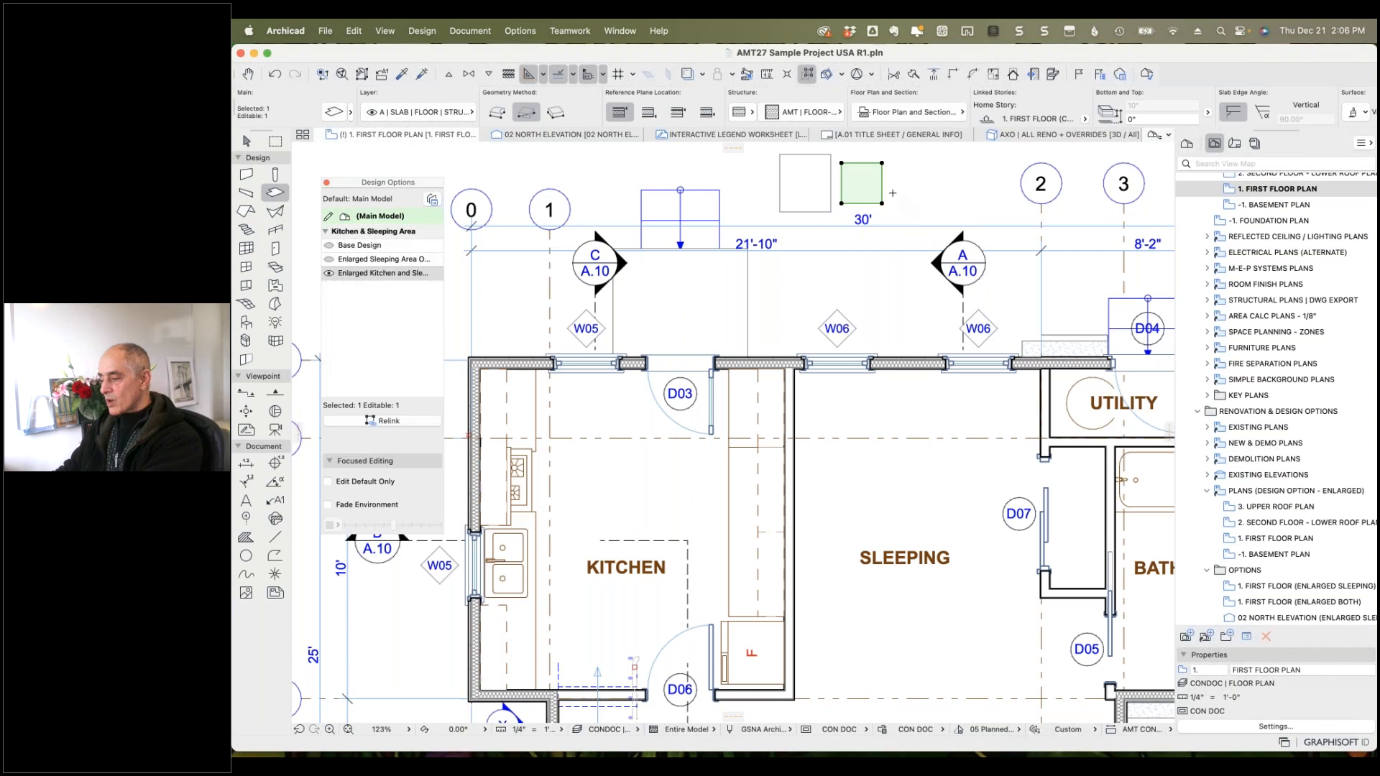
pyautogui.moveTo(843, 165); pyautogui.dragTo(832, 155)
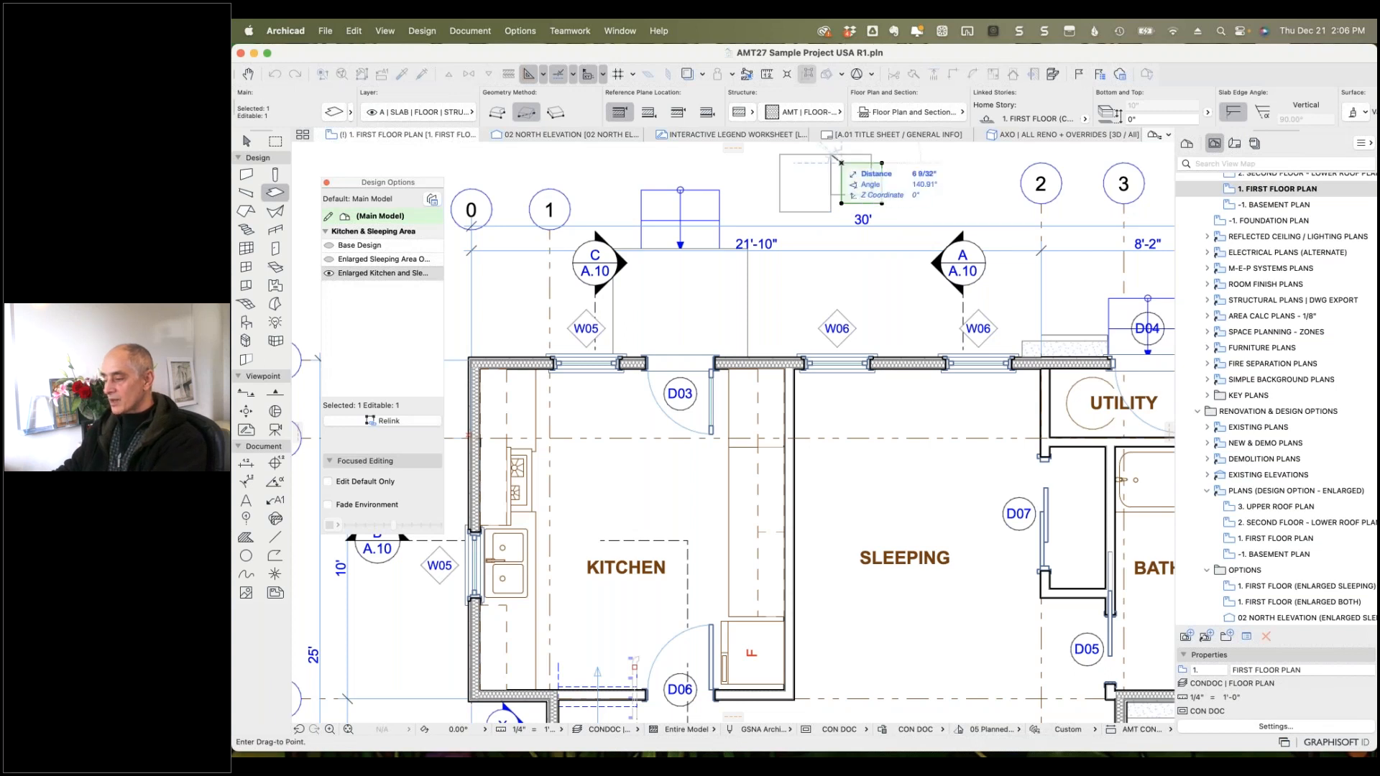
pyautogui.press('Escape')
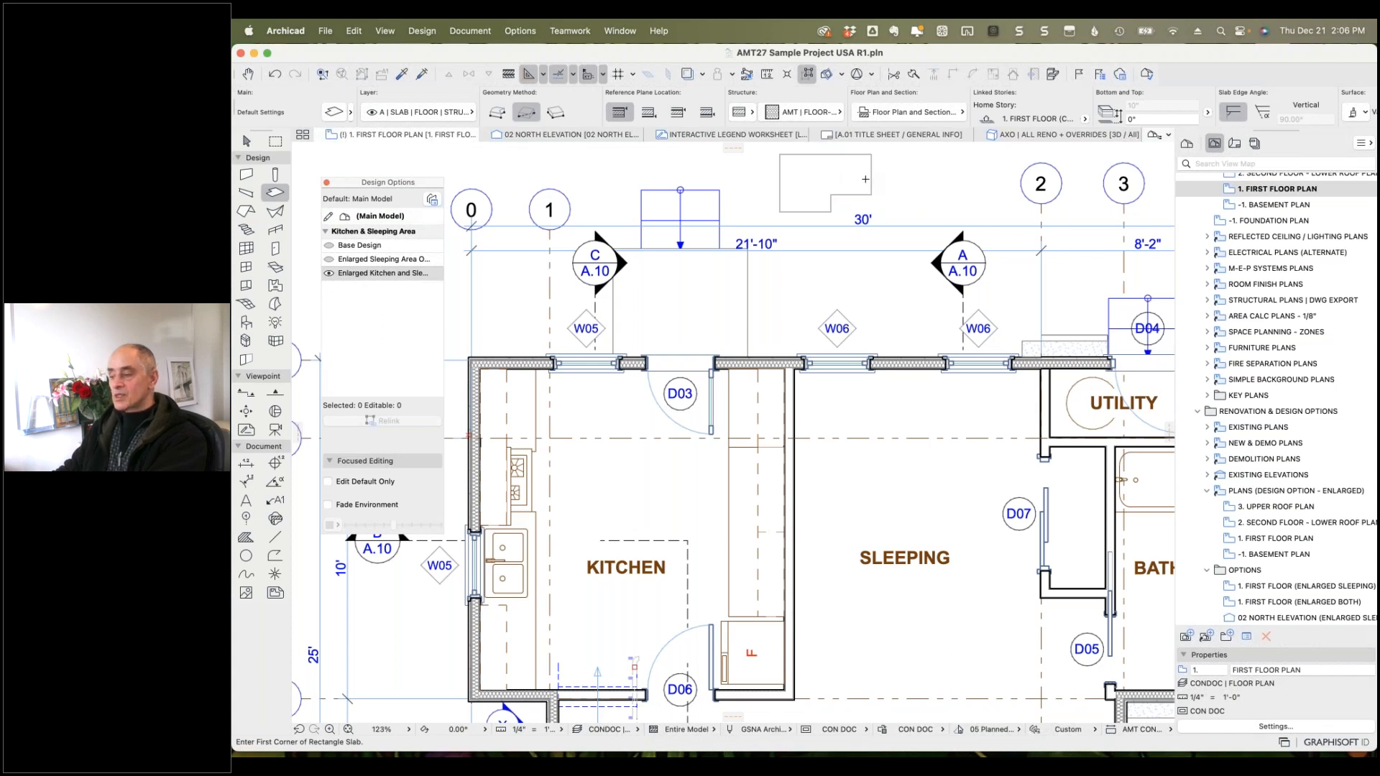
# Open the Model View Options for the CON DOC combination and read the explanation of the slab display setting.
pyautogui.click(482, 32)
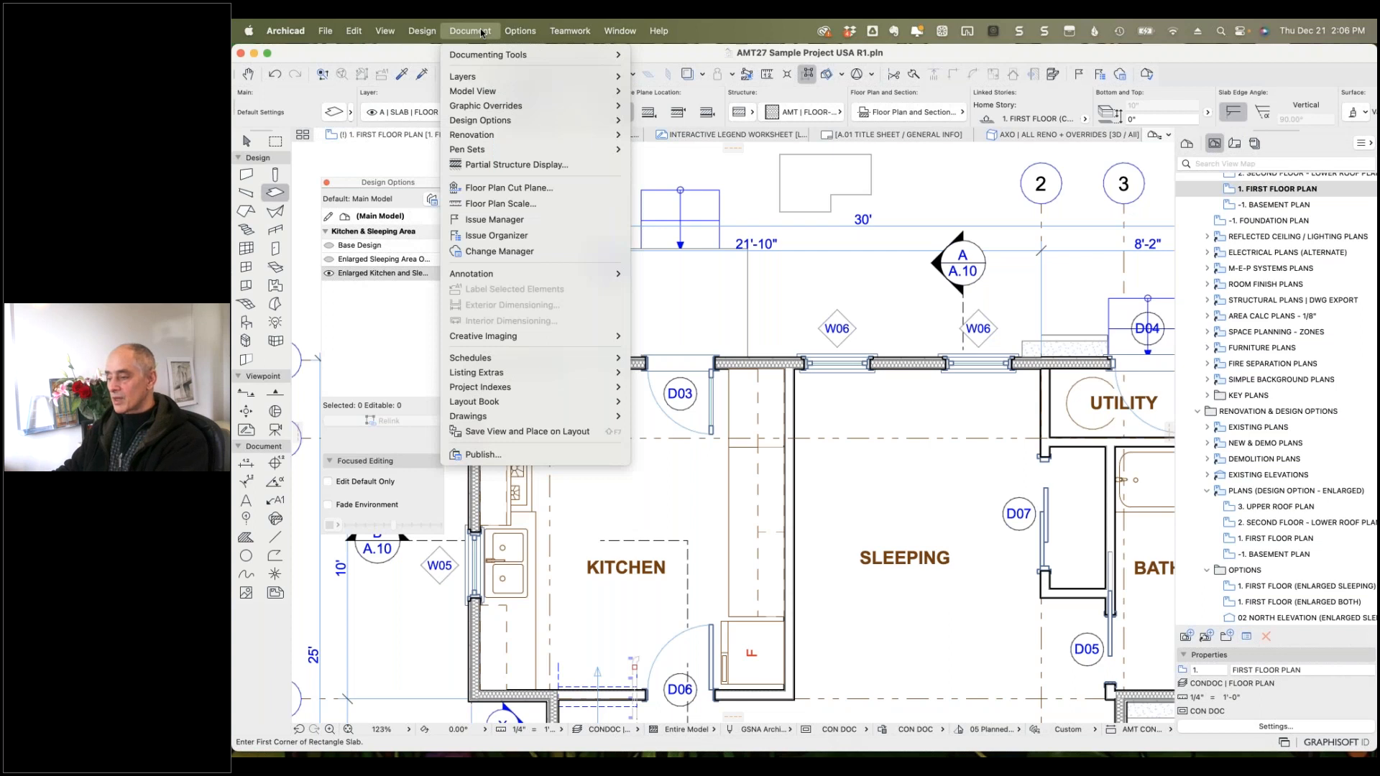
pyautogui.moveTo(503, 91)
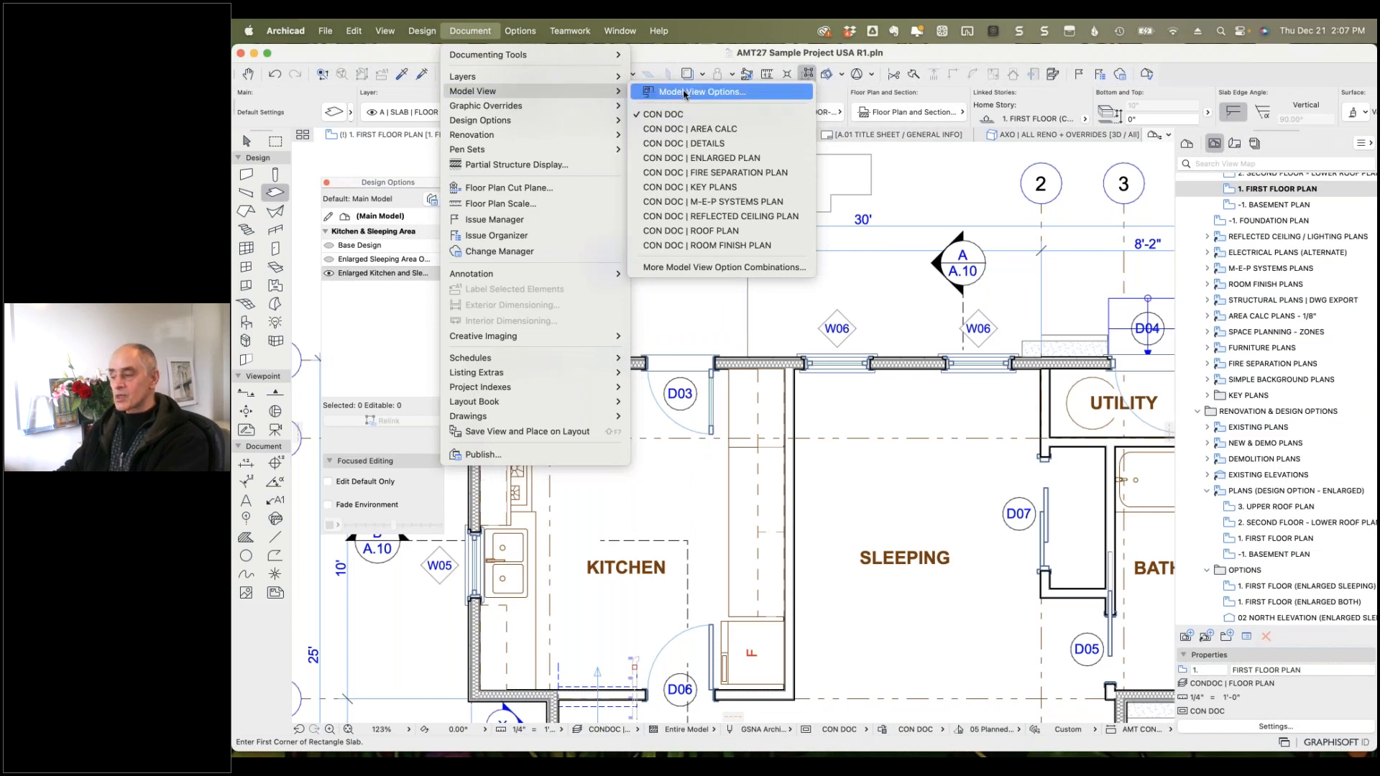
pyautogui.click(692, 94)
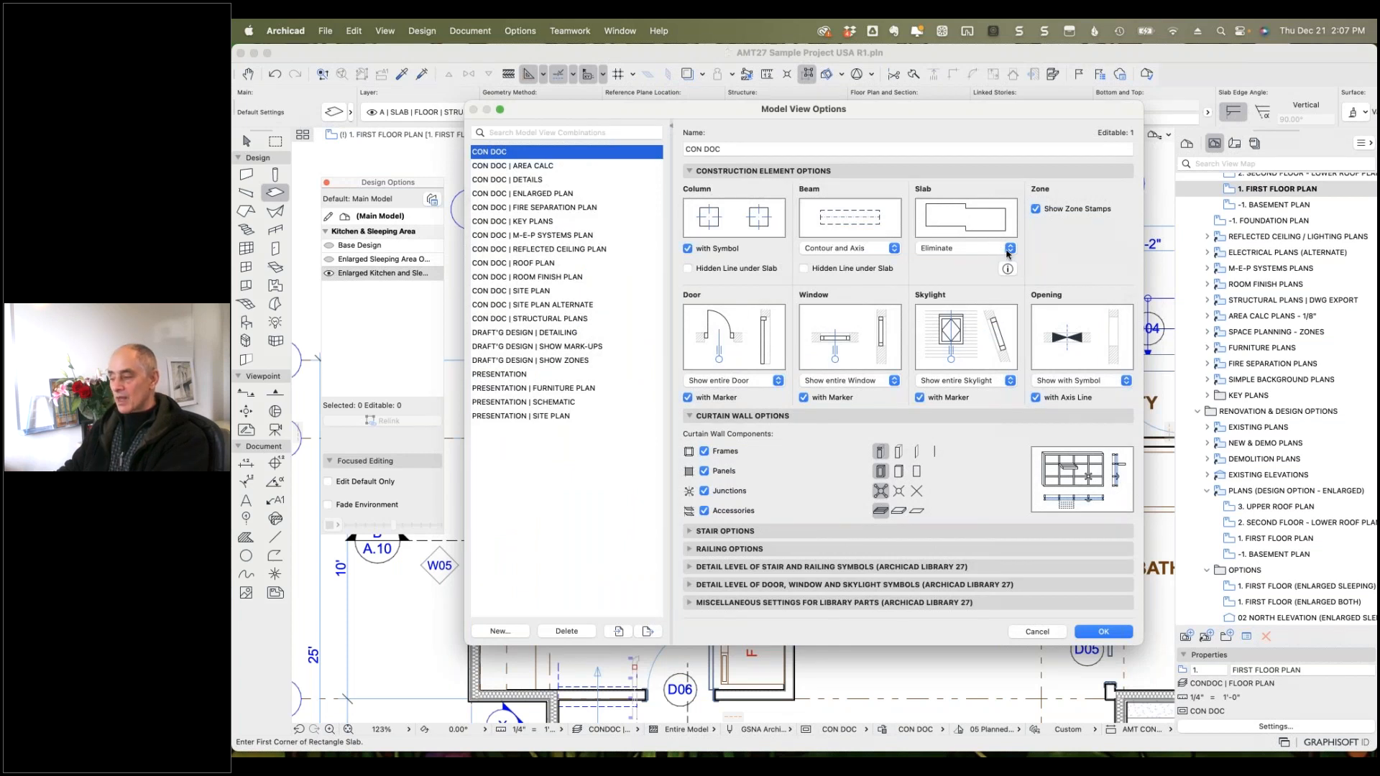
pyautogui.click(1007, 268)
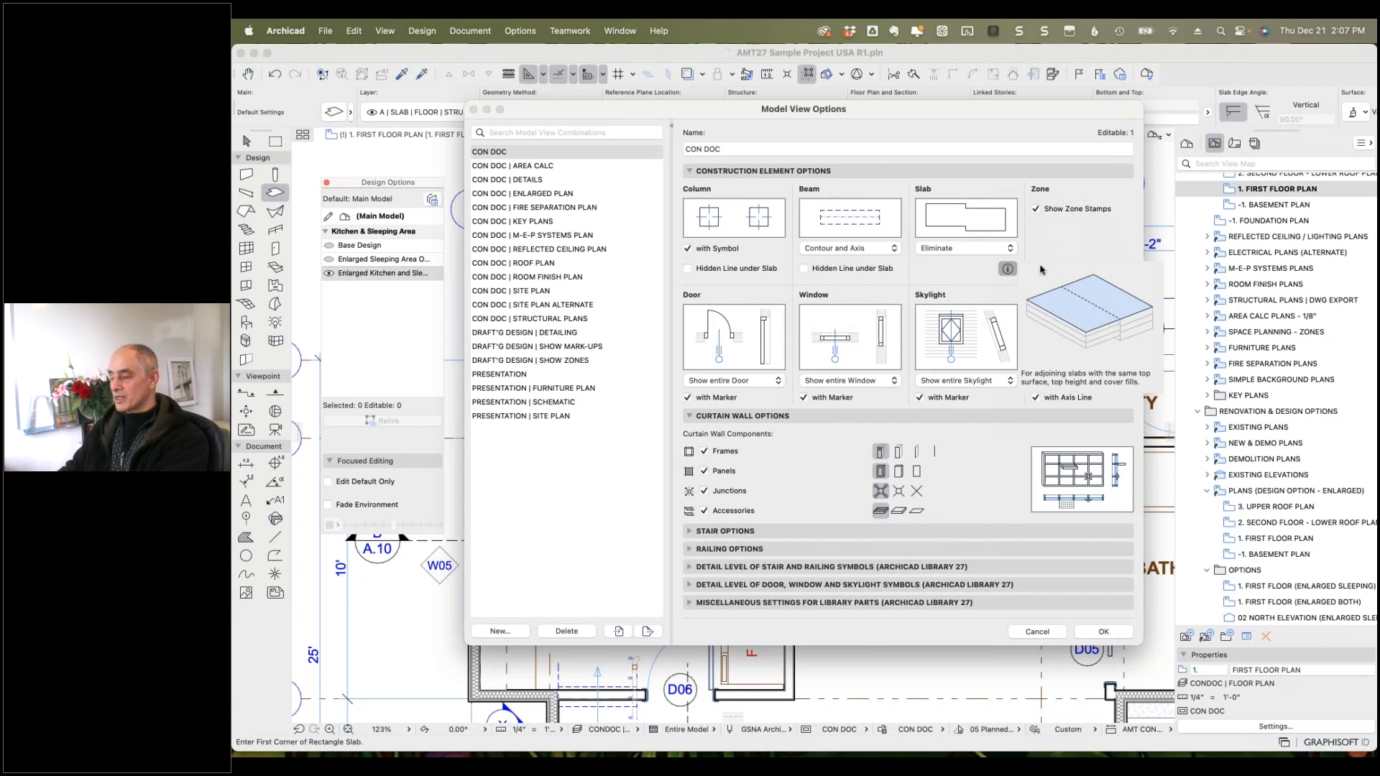
# Preview the slab contour choices Show Lines, Use Hidden Lines and Eliminate, and close the options without saving.
pyautogui.click(982, 249)
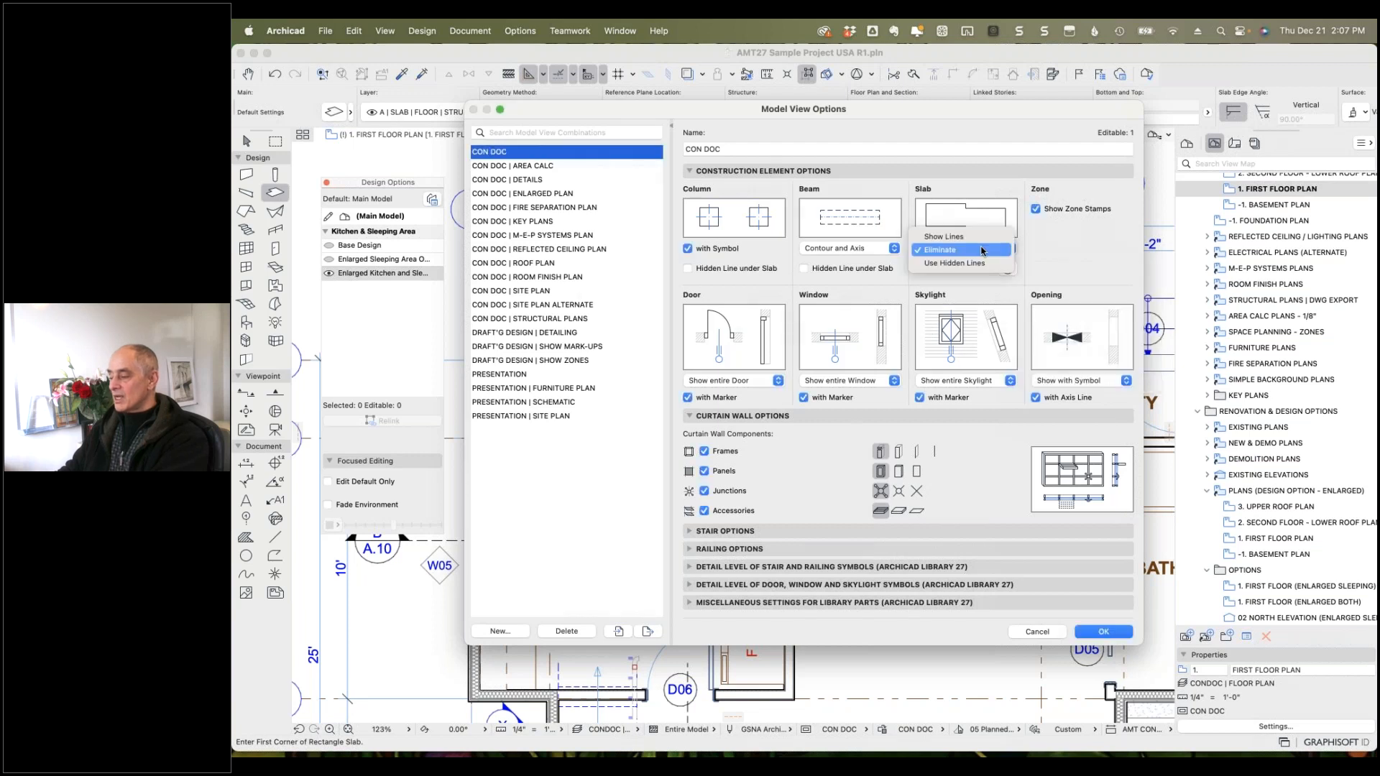
pyautogui.click(967, 236)
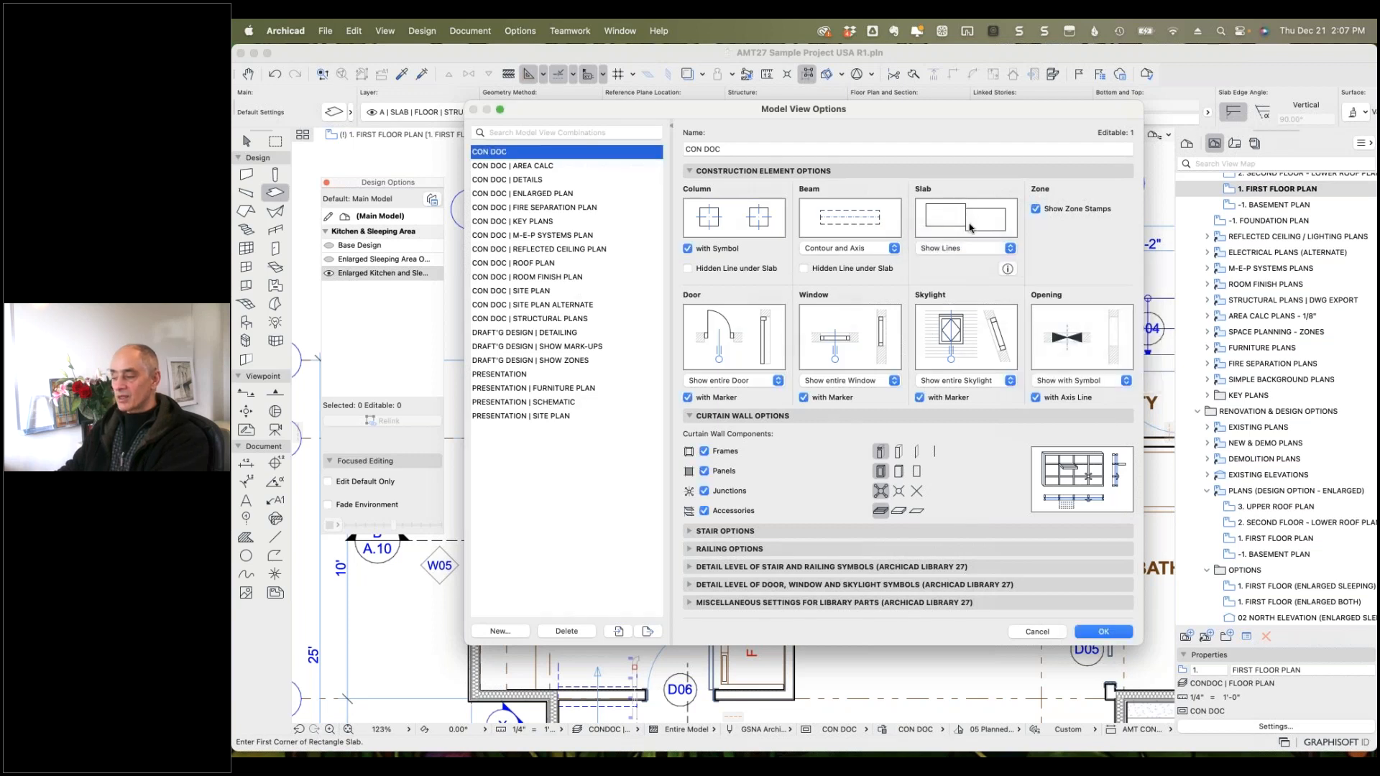
pyautogui.click(988, 248)
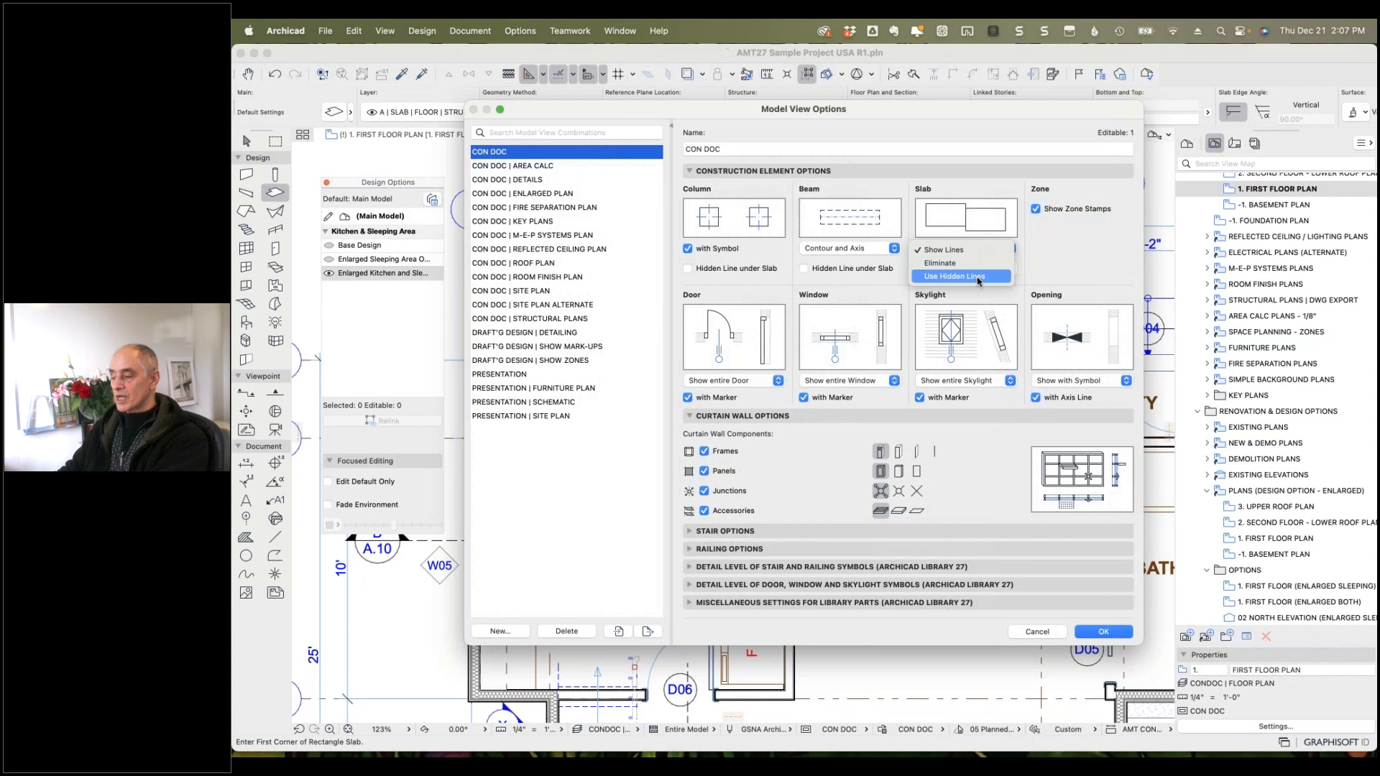
pyautogui.click(977, 278)
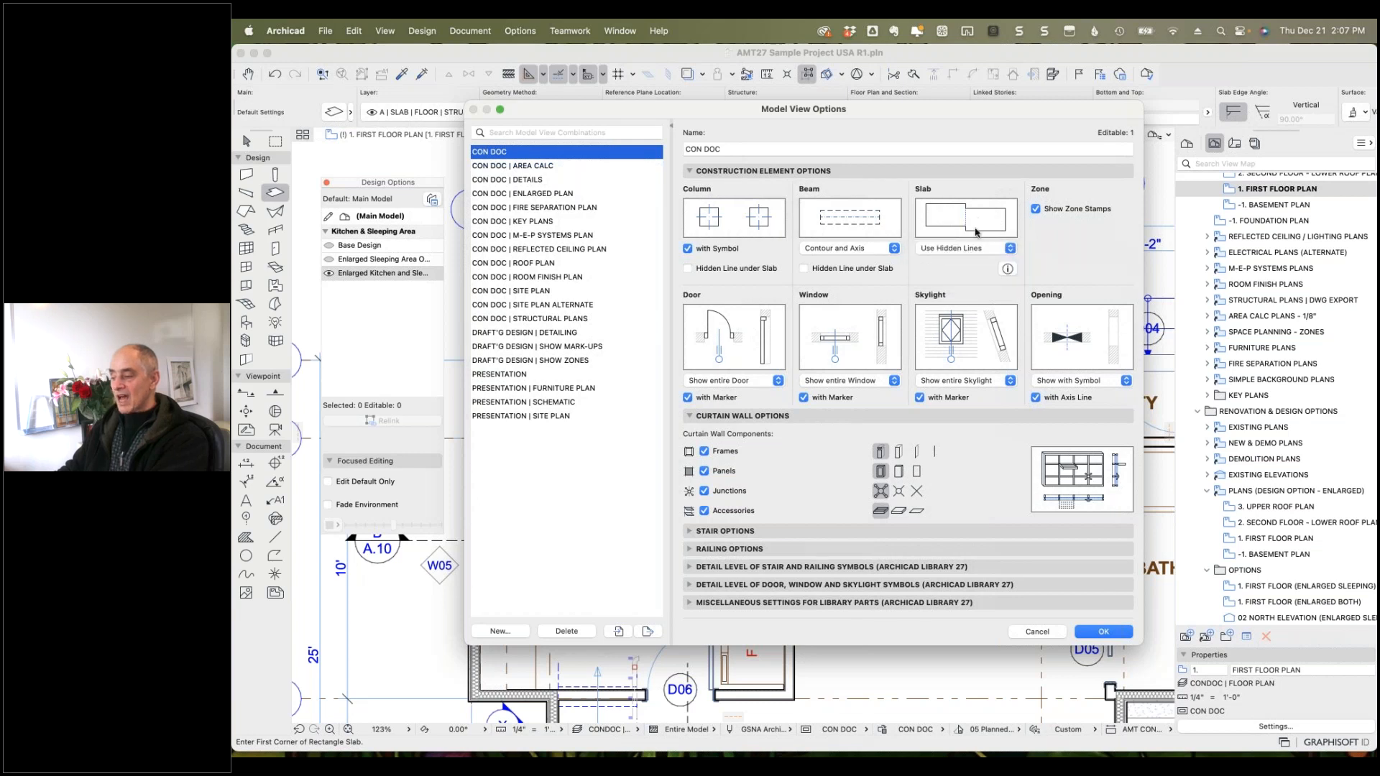
pyautogui.click(978, 250)
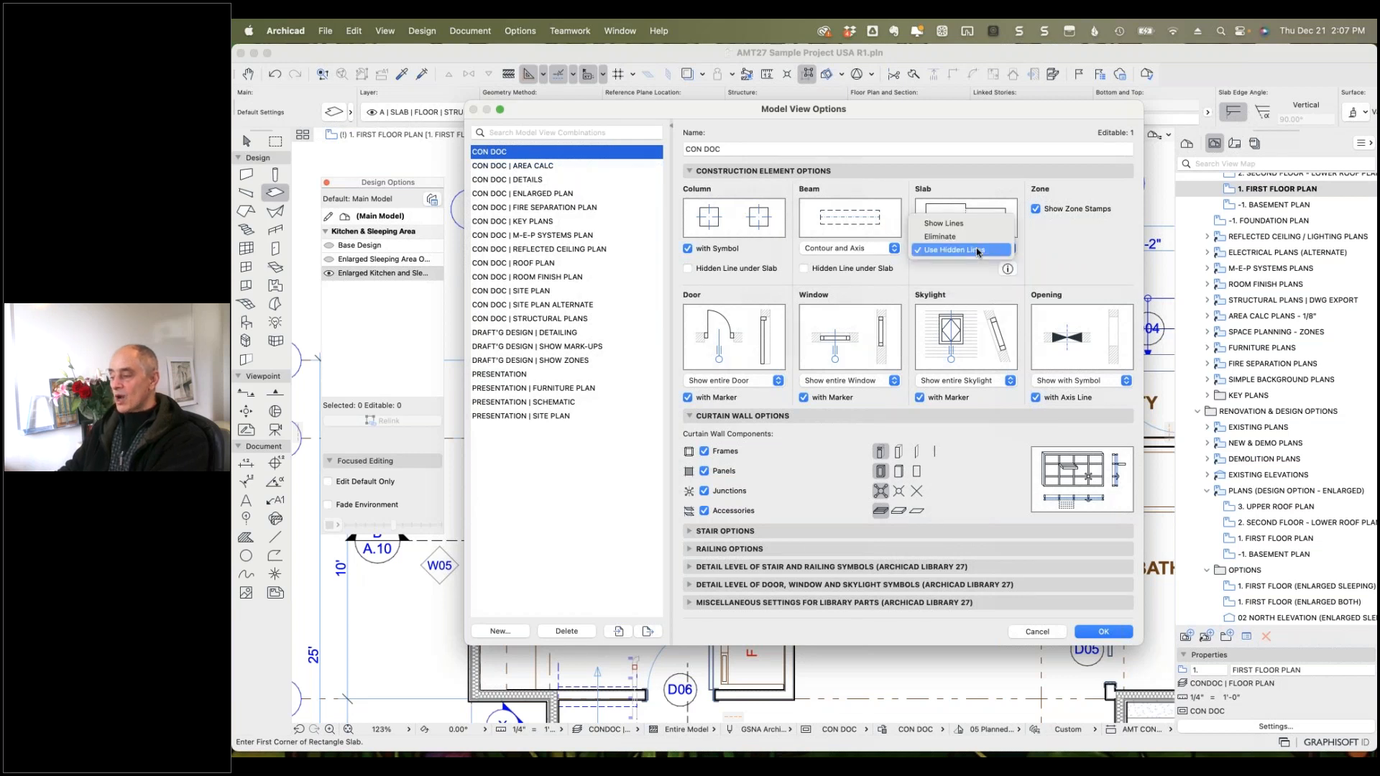
pyautogui.click(969, 237)
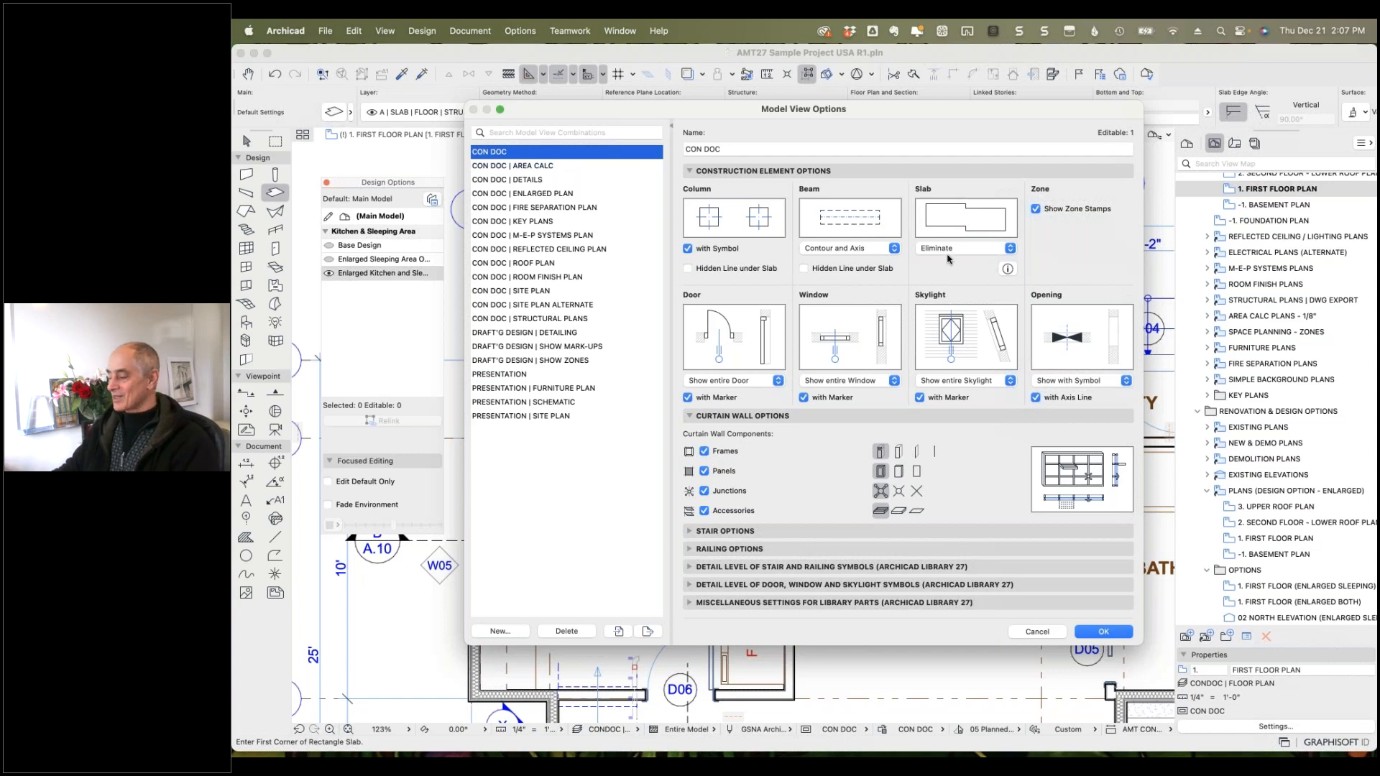
pyautogui.click(1036, 633)
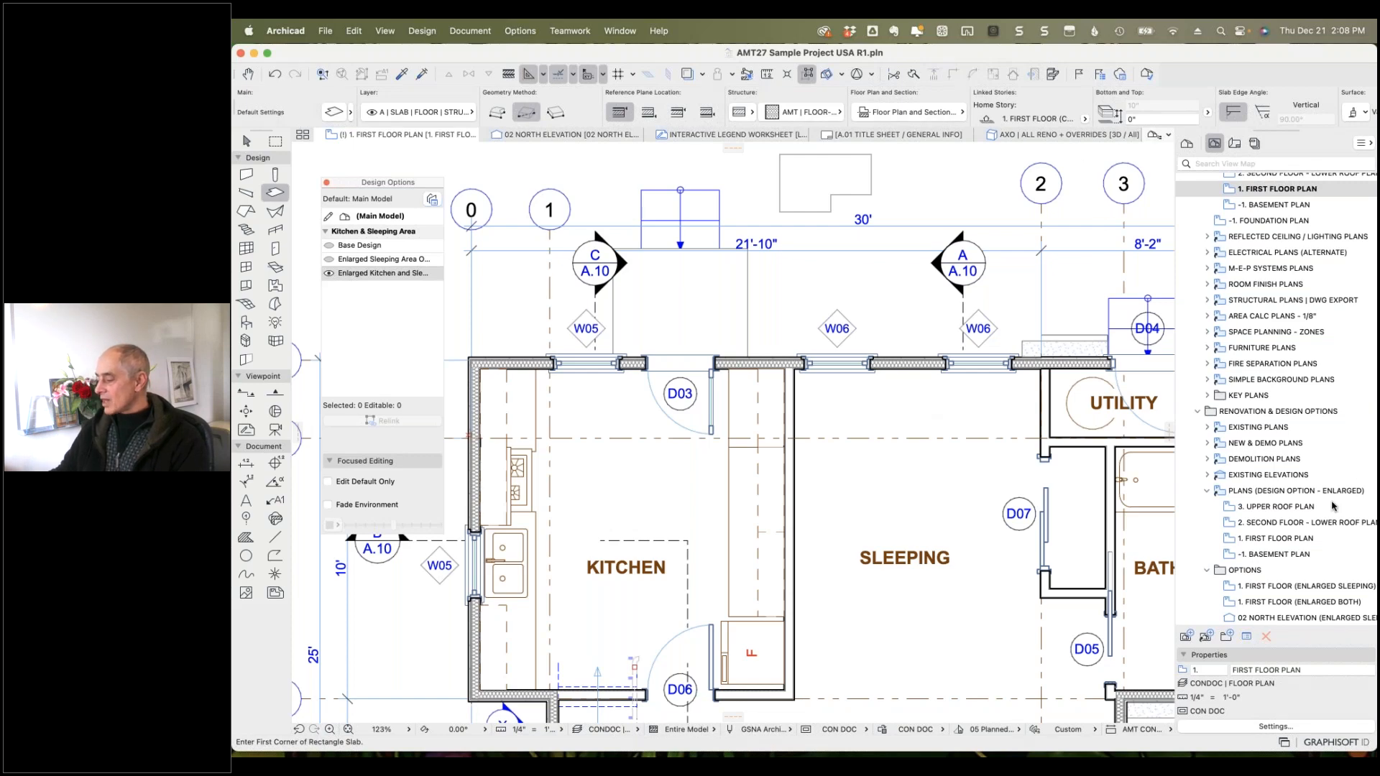
# Open the saved 3D view AXO | KITCHEN EXTERIOR to examine the Base Design exterior.
pyautogui.scroll(-10, 1334, 507)
pyautogui.scroll(10, 1333, 506)
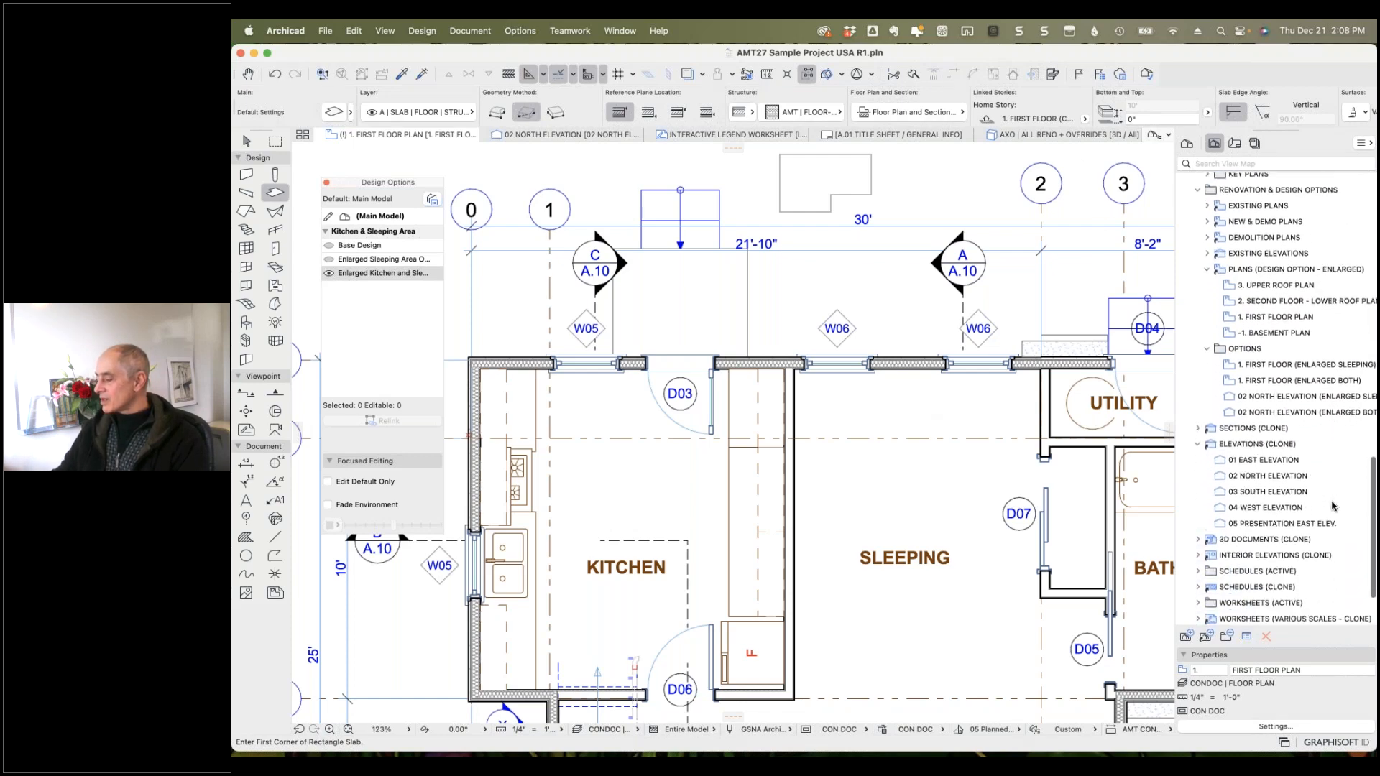
pyautogui.scroll(15, 1334, 505)
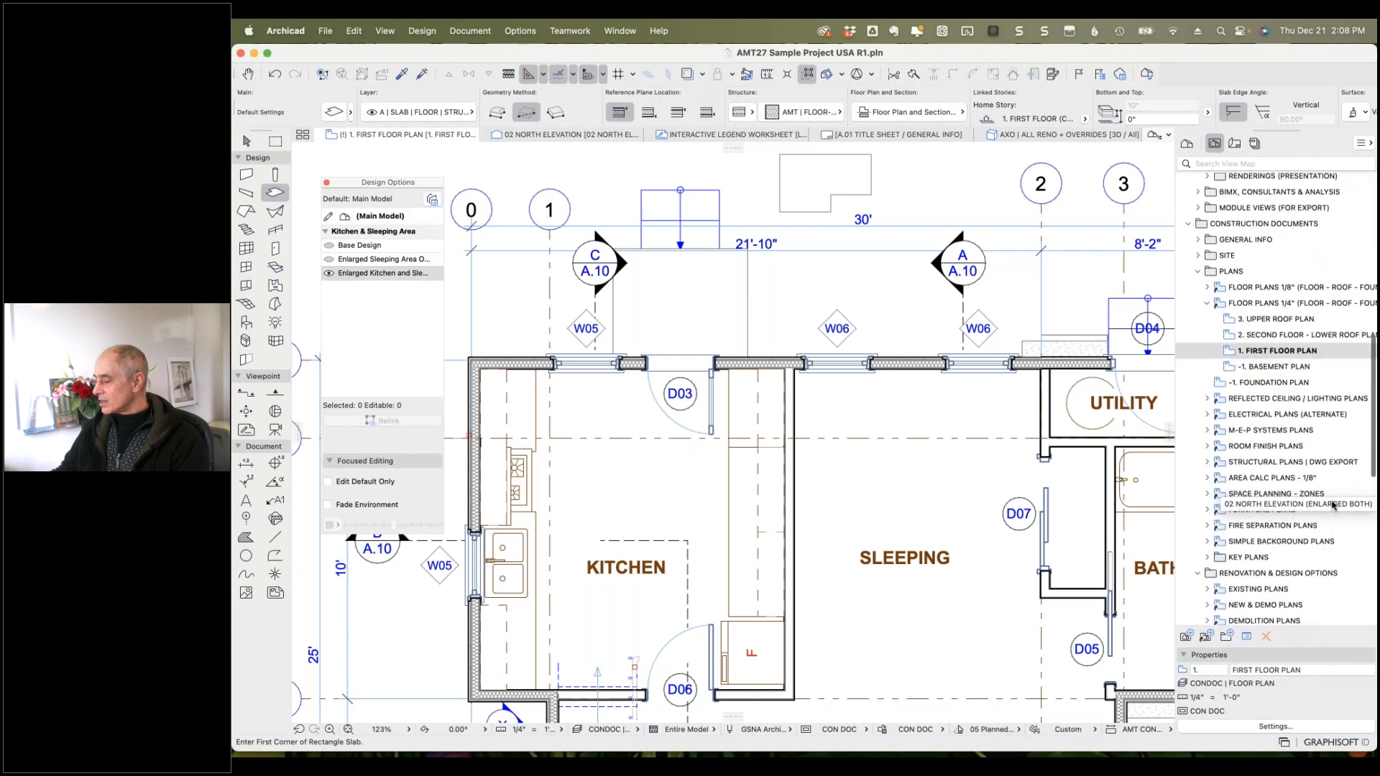
pyautogui.scroll(3, 1277, 301)
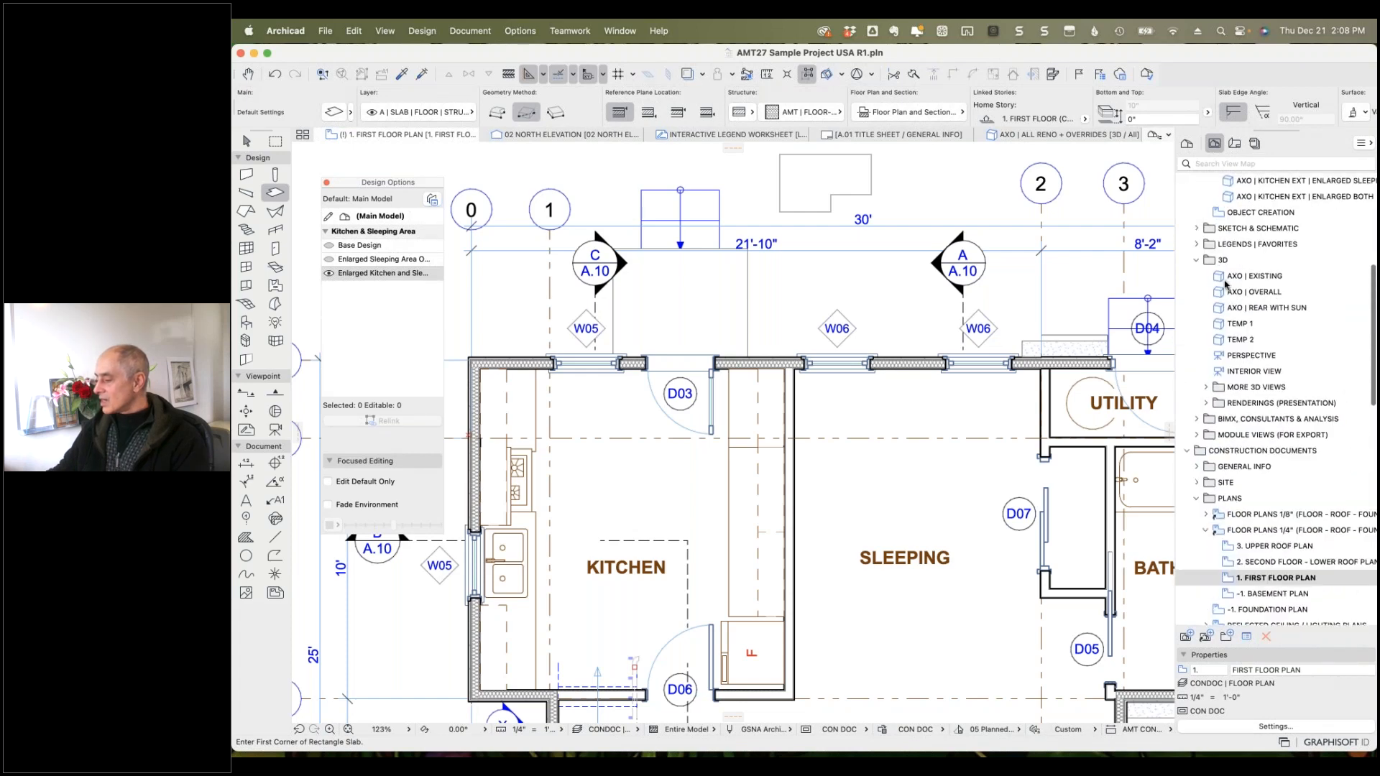
pyautogui.scroll(6, 1257, 311)
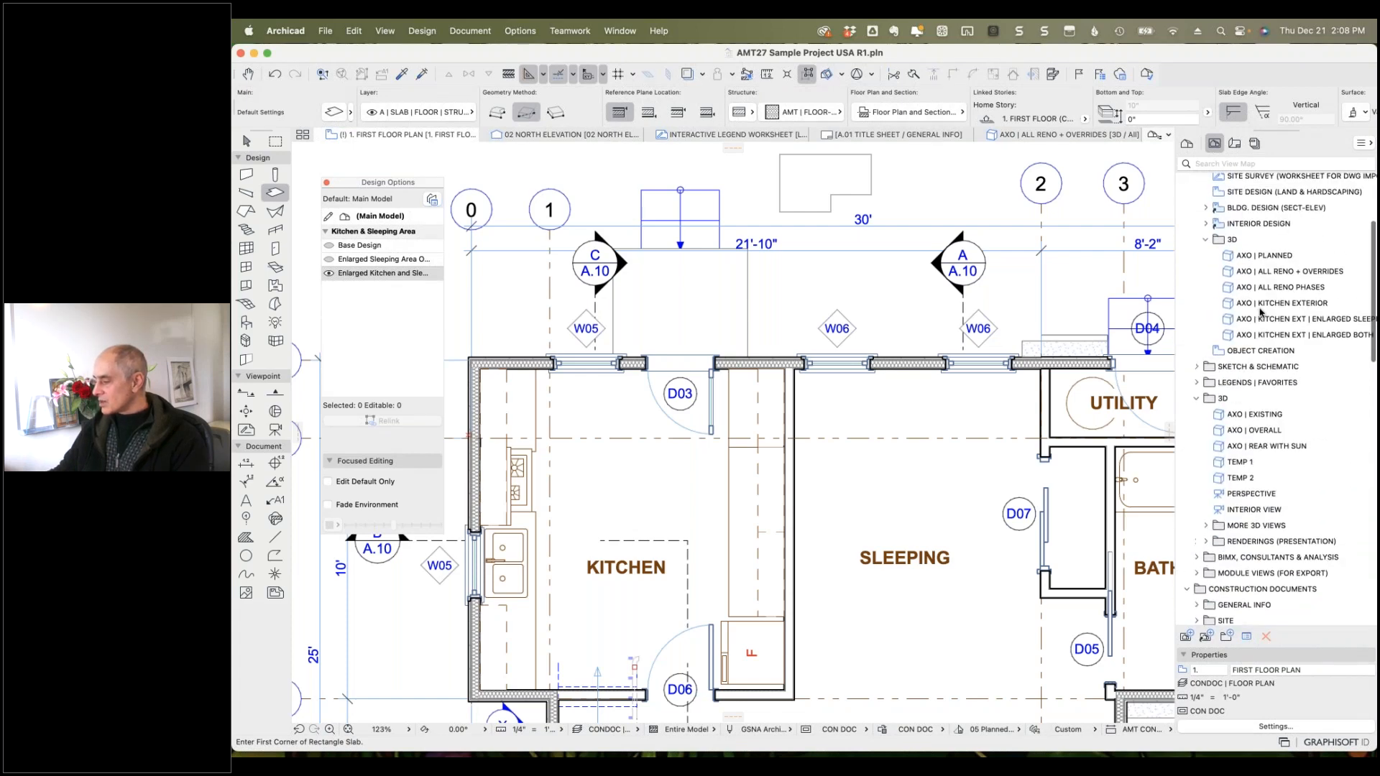
pyautogui.doubleClick(1229, 304)
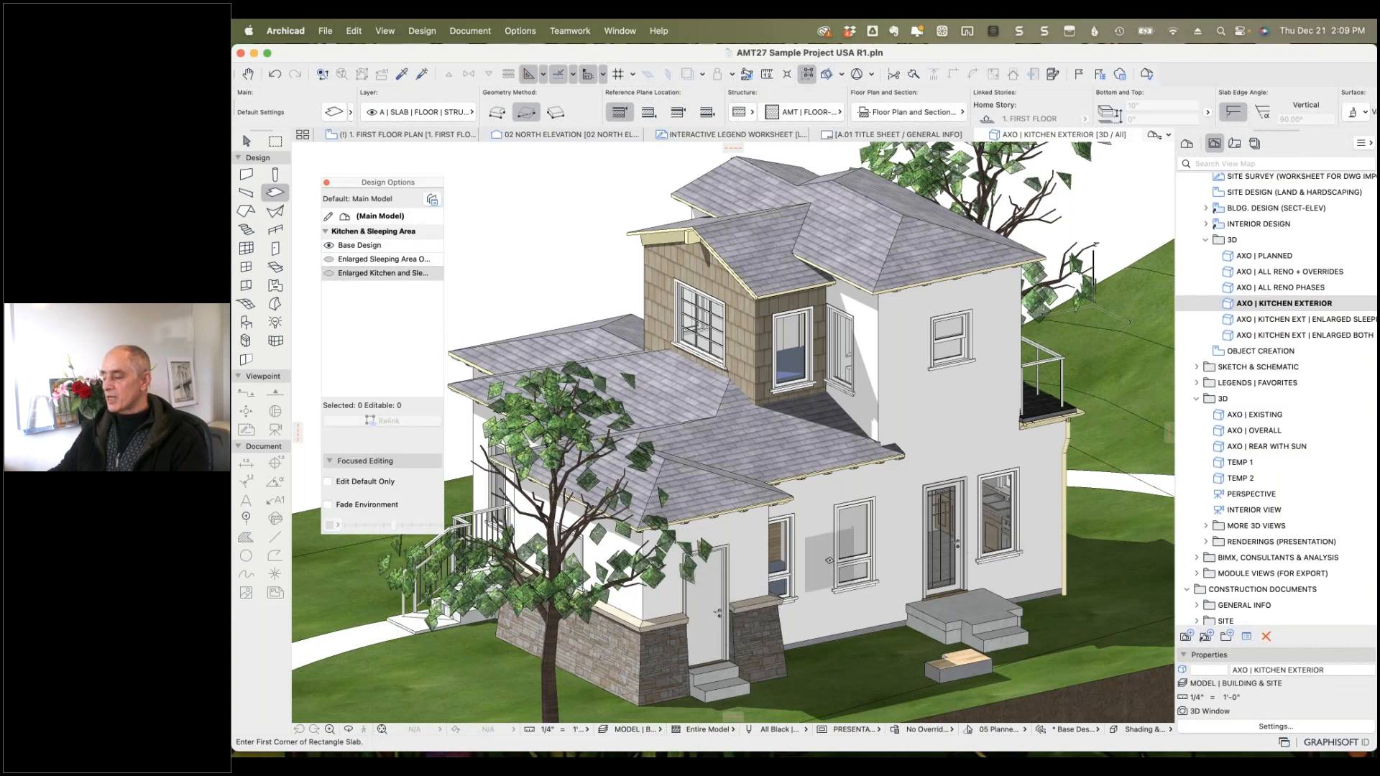
# Compare the kitchen exterior in 3D between Base Design, the enlarged sleeping area option and the enlarged both option.
pyautogui.doubleClick(1227, 320)
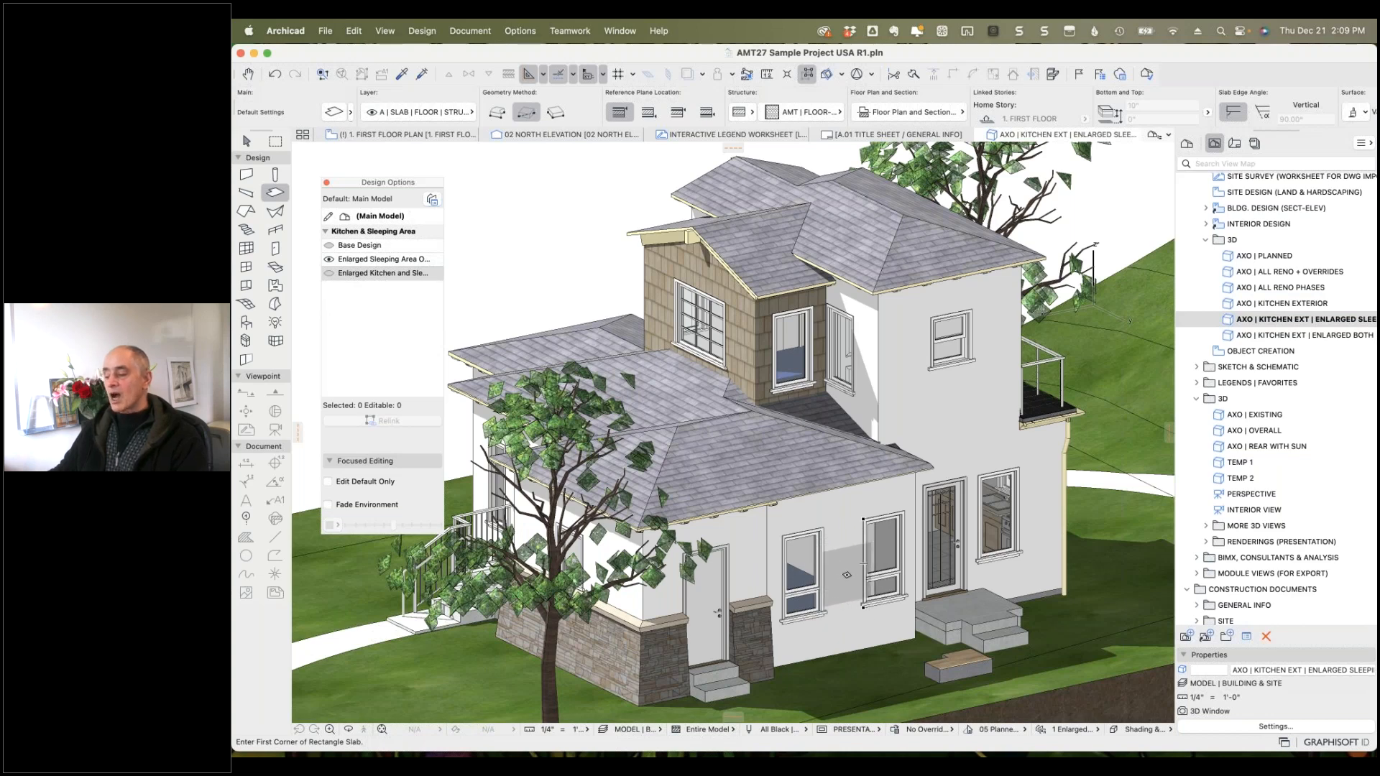
pyautogui.click(1226, 306)
pyautogui.doubleClick(1225, 306)
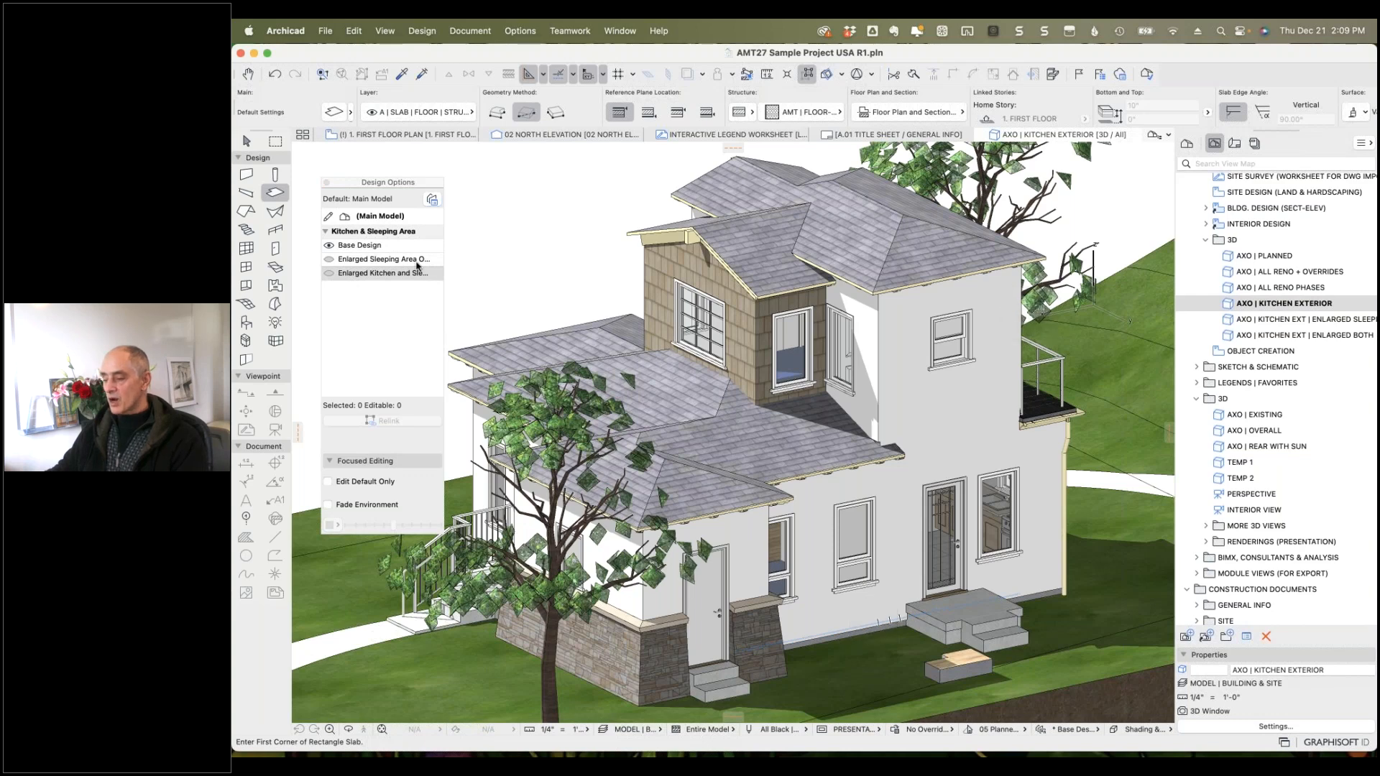
pyautogui.doubleClick(1228, 321)
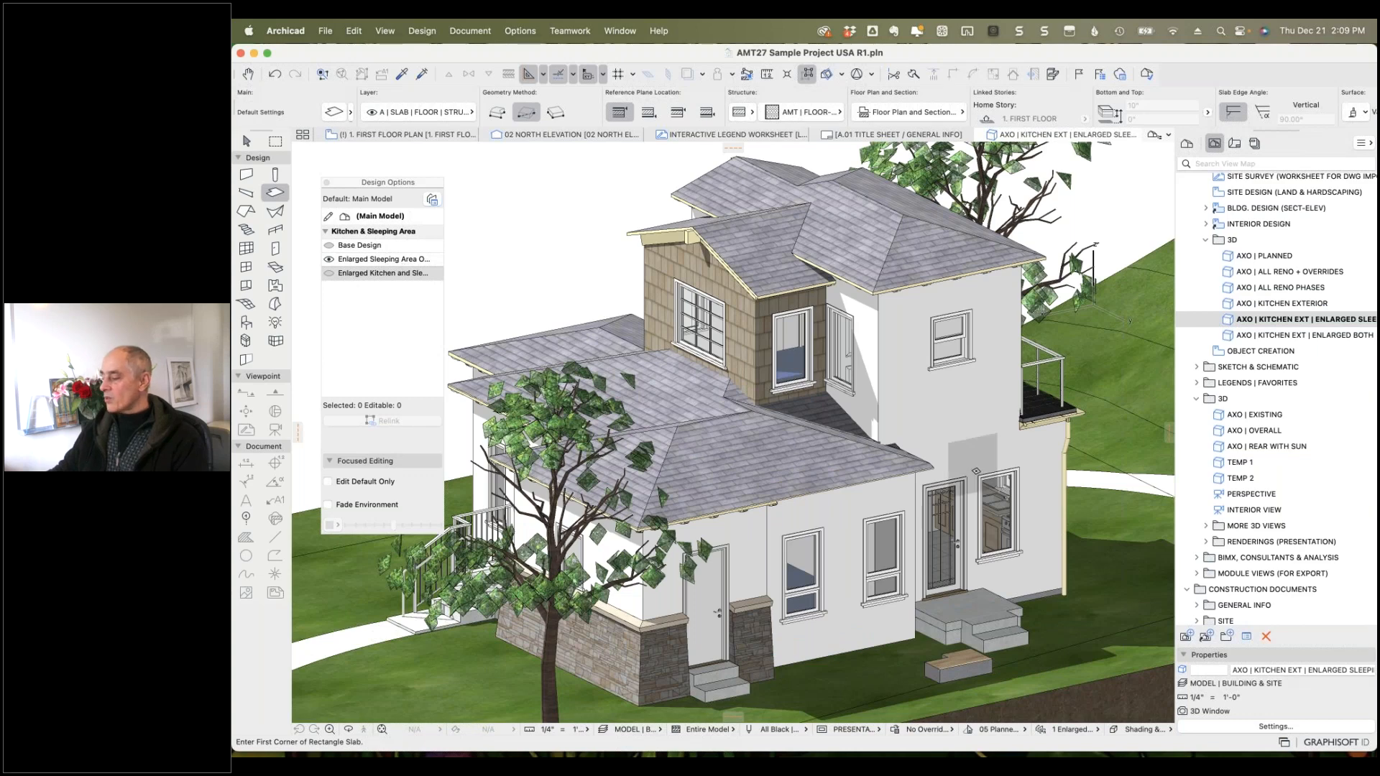
pyautogui.doubleClick(1229, 336)
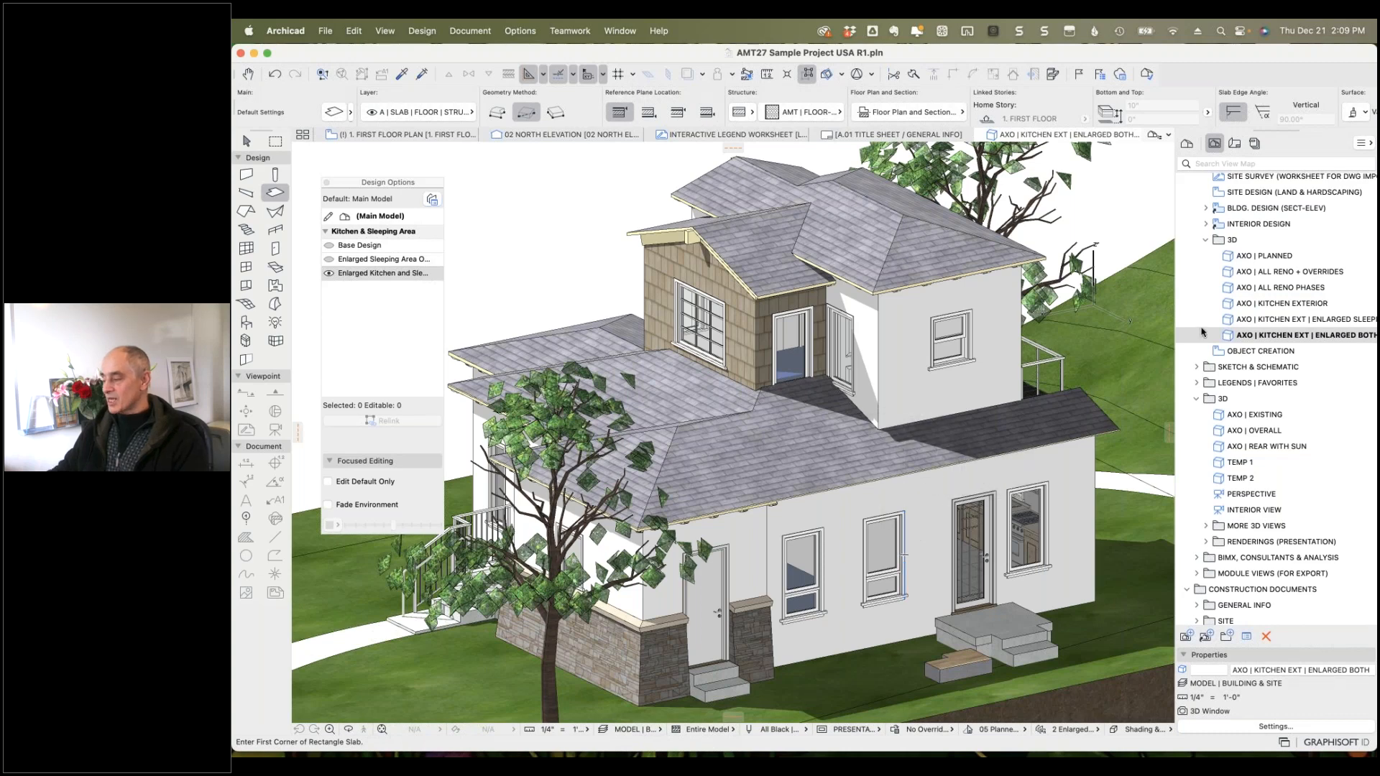
# Return to the AXO | KITCHEN EXTERIOR view, select the lower roof to check its design option, and deselect it.
pyautogui.doubleClick(1229, 304)
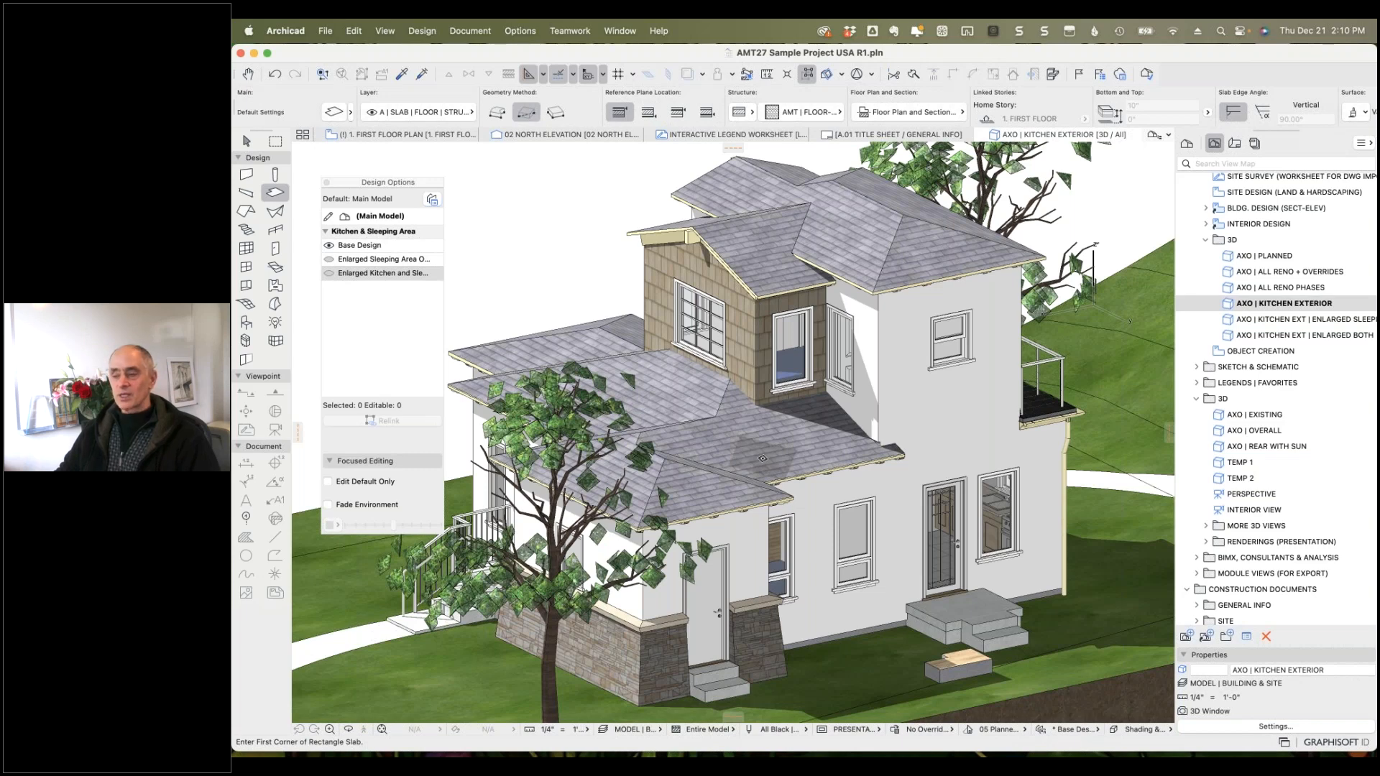
pyautogui.press('shift')
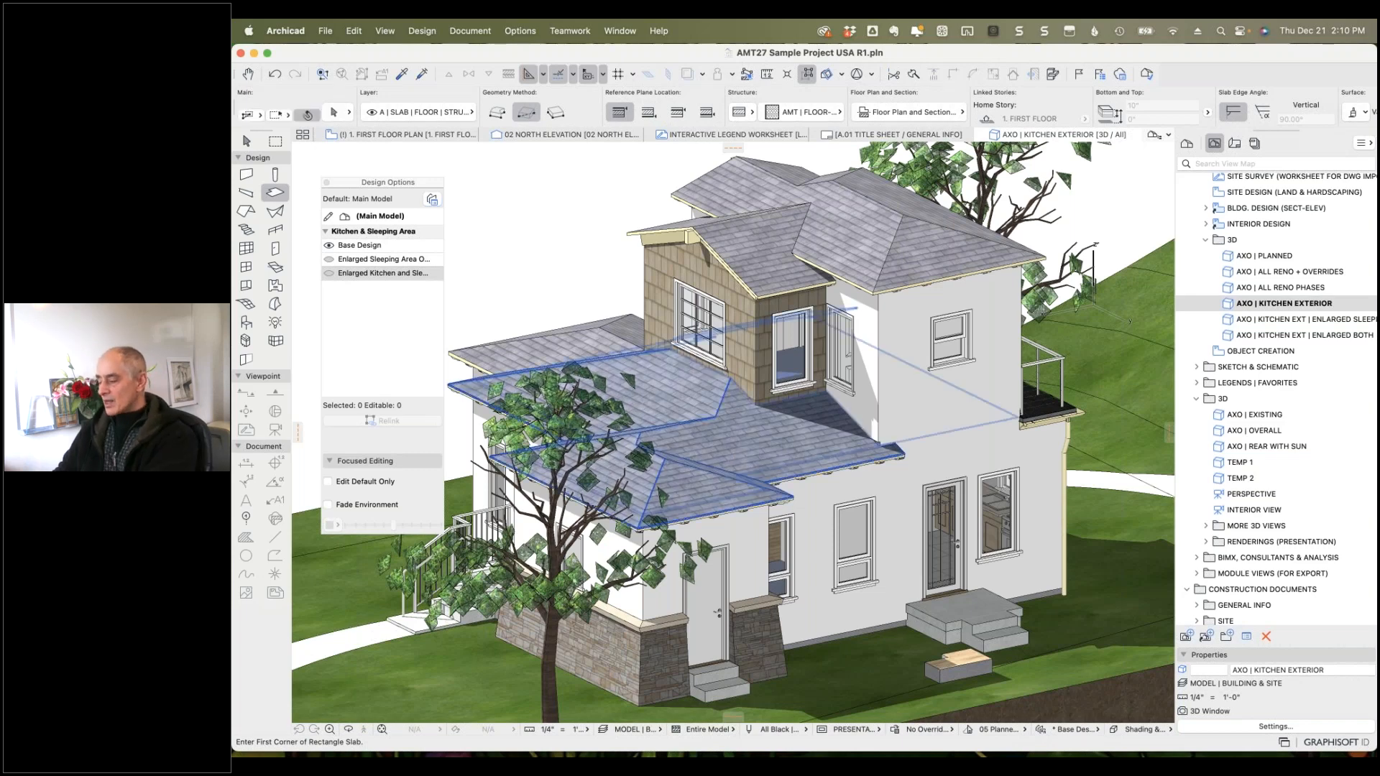
pyautogui.keyDown('shift'); pyautogui.click(768, 457); pyautogui.keyUp('shift')
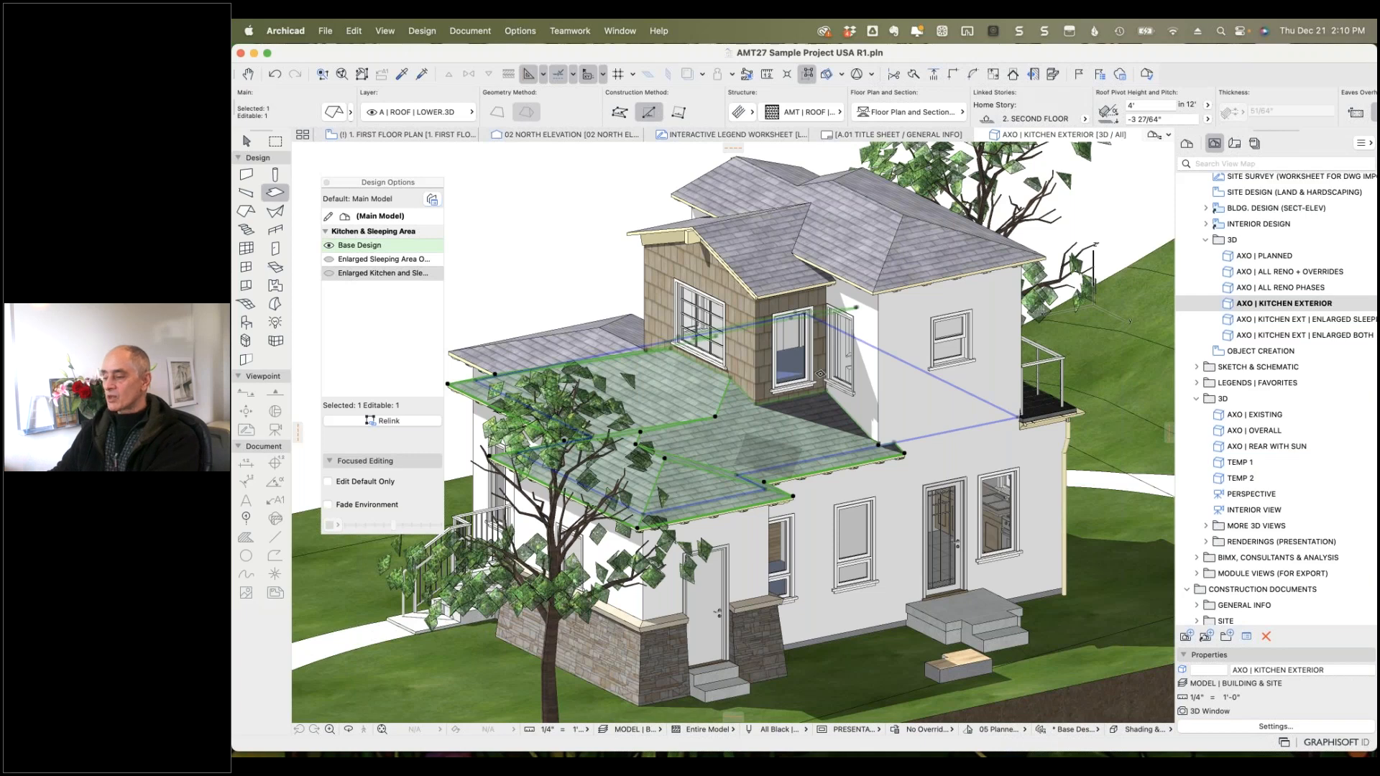
pyautogui.press('Escape')
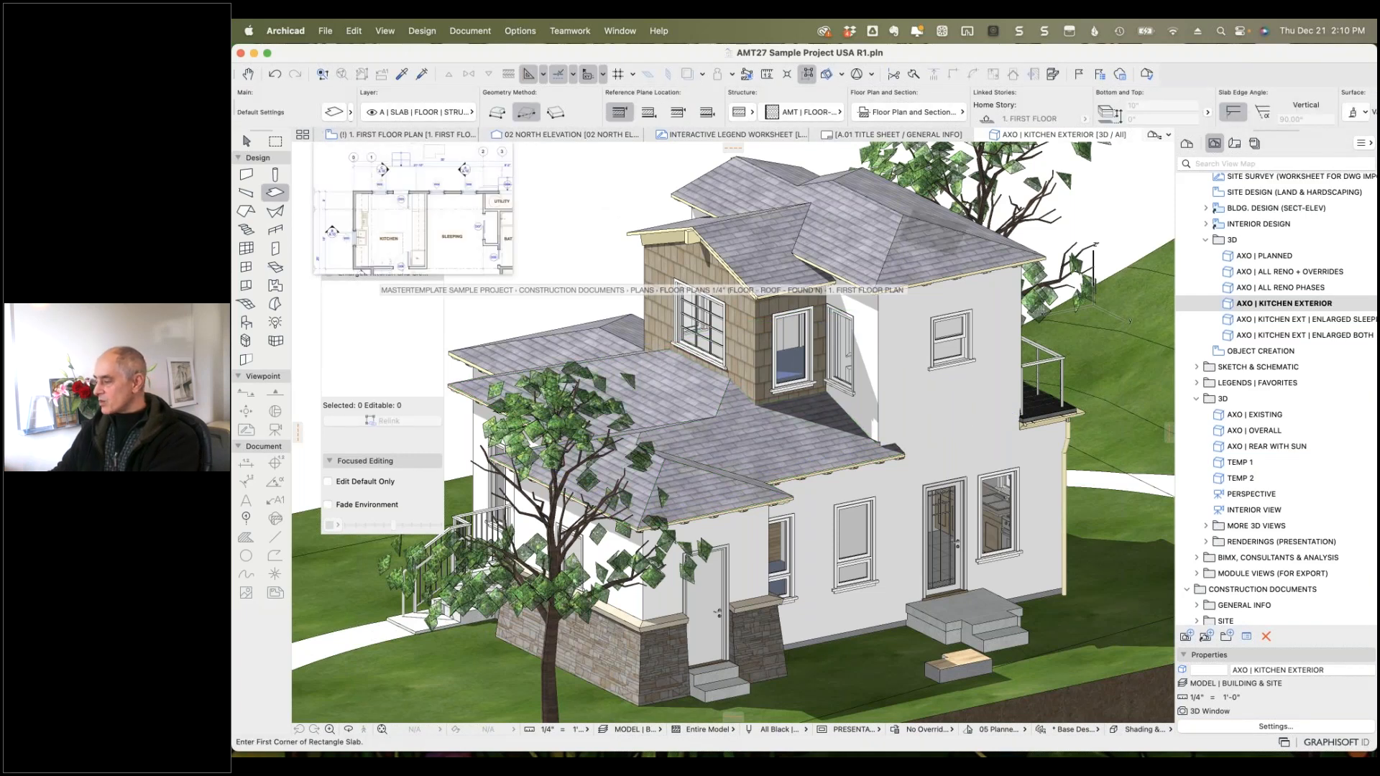
# Open the 1/4" Second Floor - Lower Roof Plan and examine the lower roof in Base Design.
pyautogui.scroll(-3, 1290, 309)
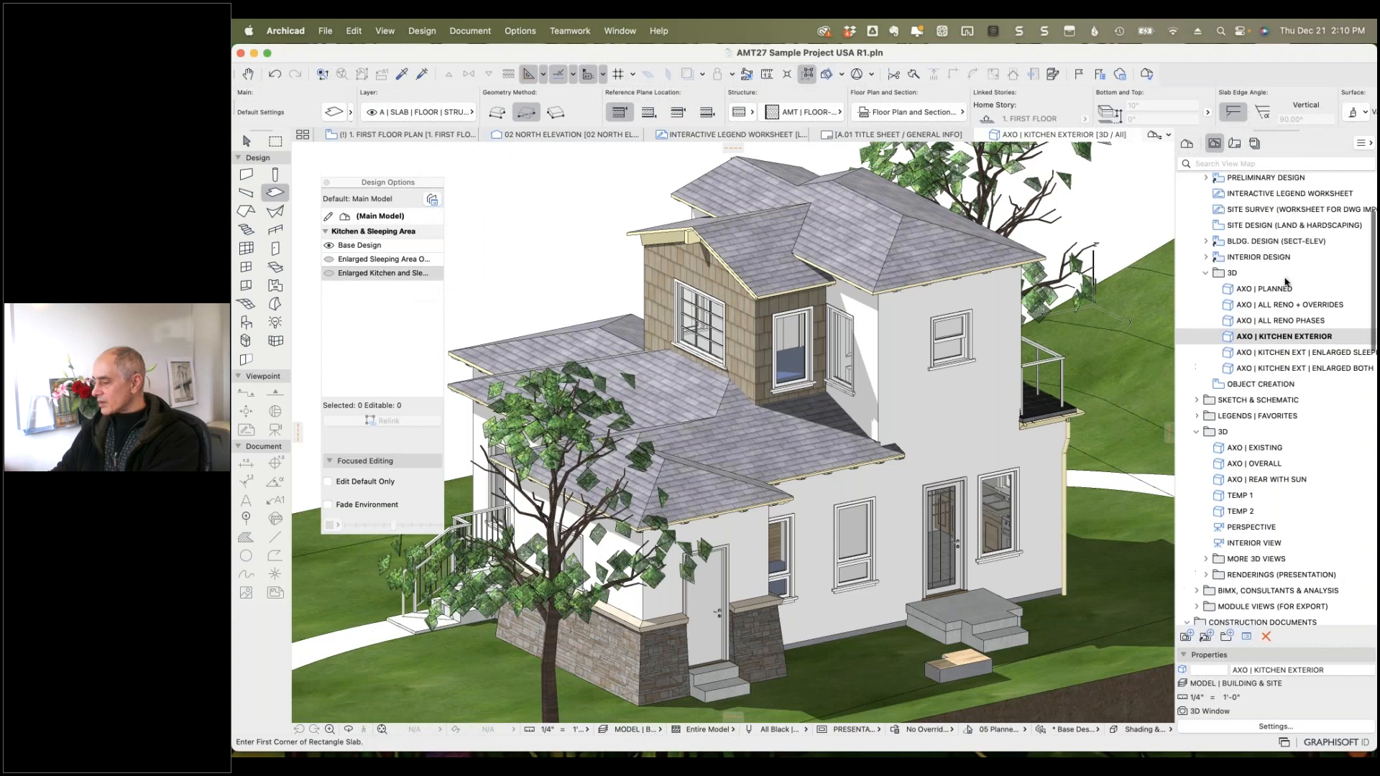
pyautogui.scroll(-10, 1293, 474)
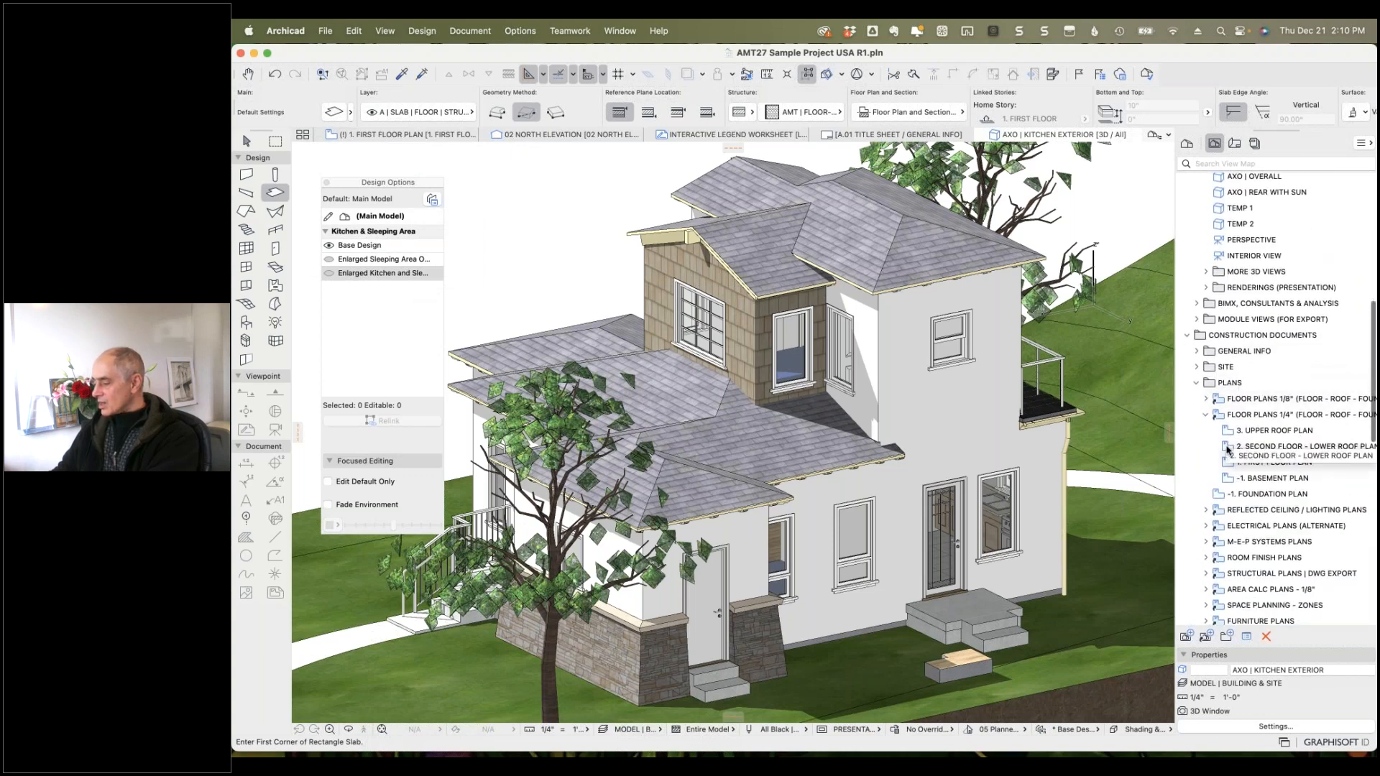
pyautogui.click(1229, 447)
pyautogui.doubleClick(1228, 450)
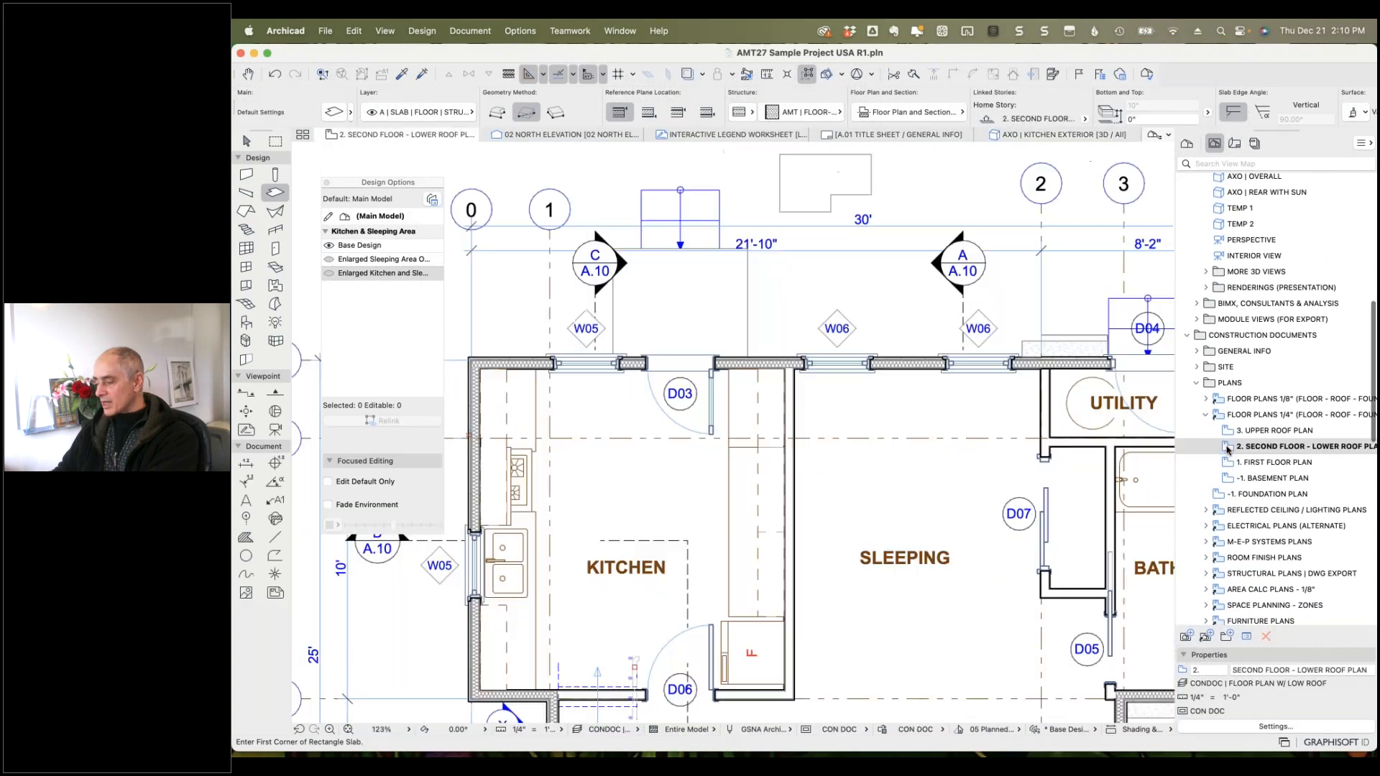
pyautogui.scroll(-5, 848, 381)
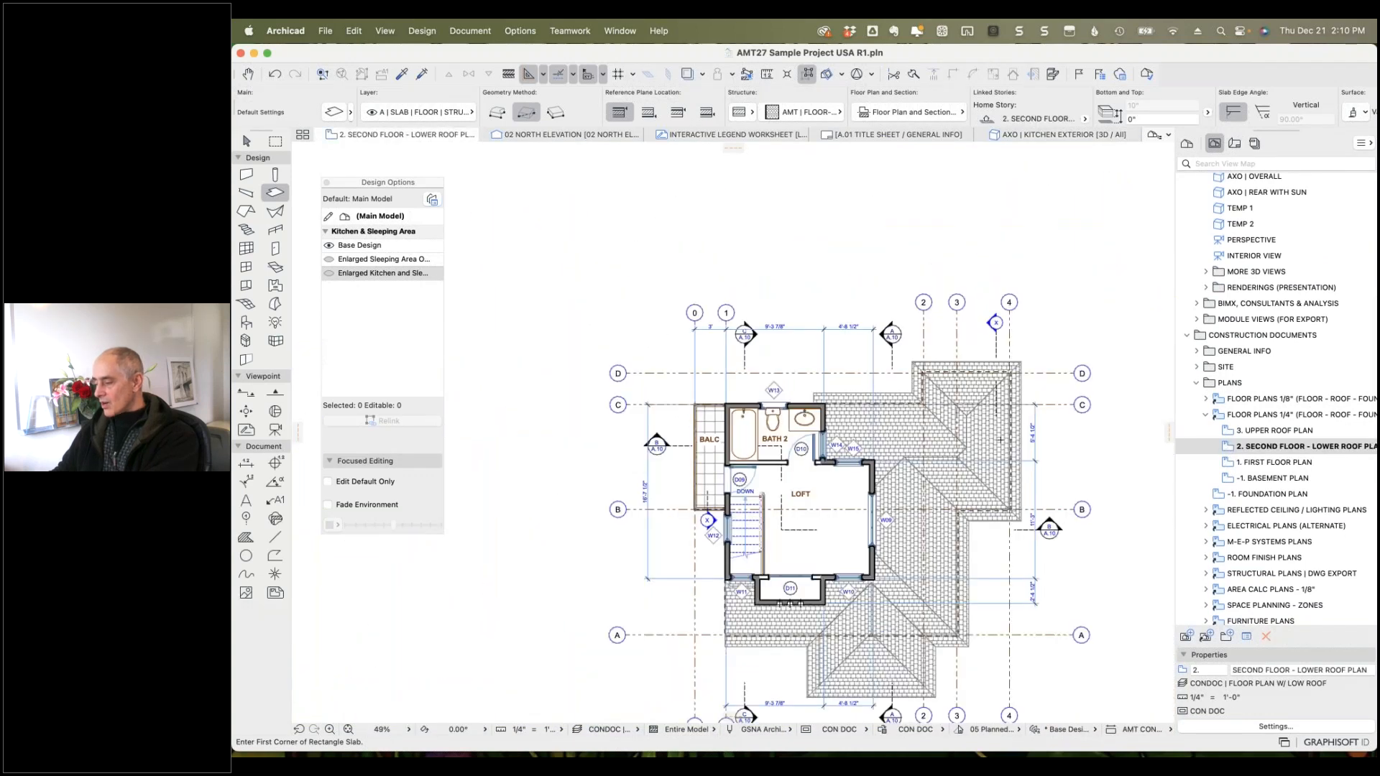
pyautogui.scroll(3, 937, 444)
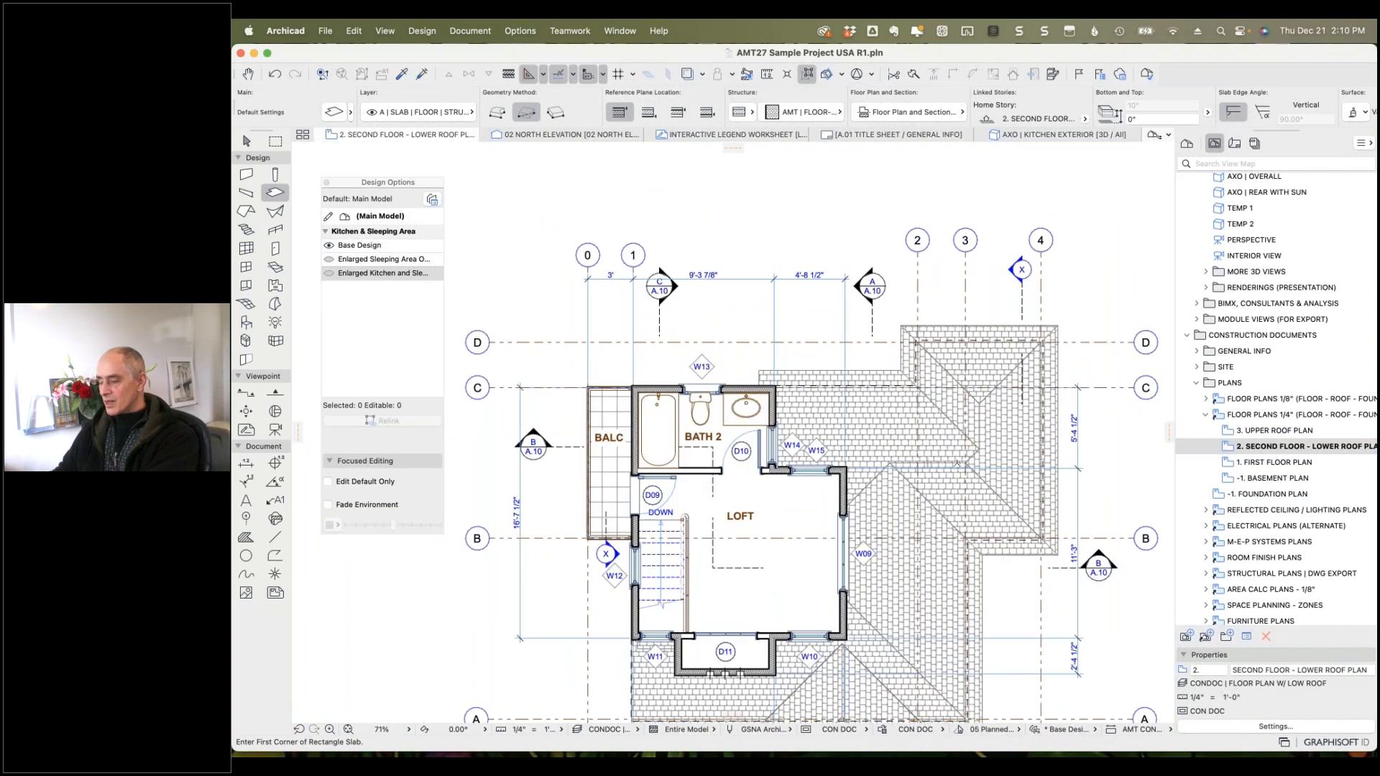
# Compare the lower roof's outline in the Enlarged Sleeping Area and Enlarged Kitchen and Sleeping options, and restore Base Design.
pyautogui.click(328, 261)
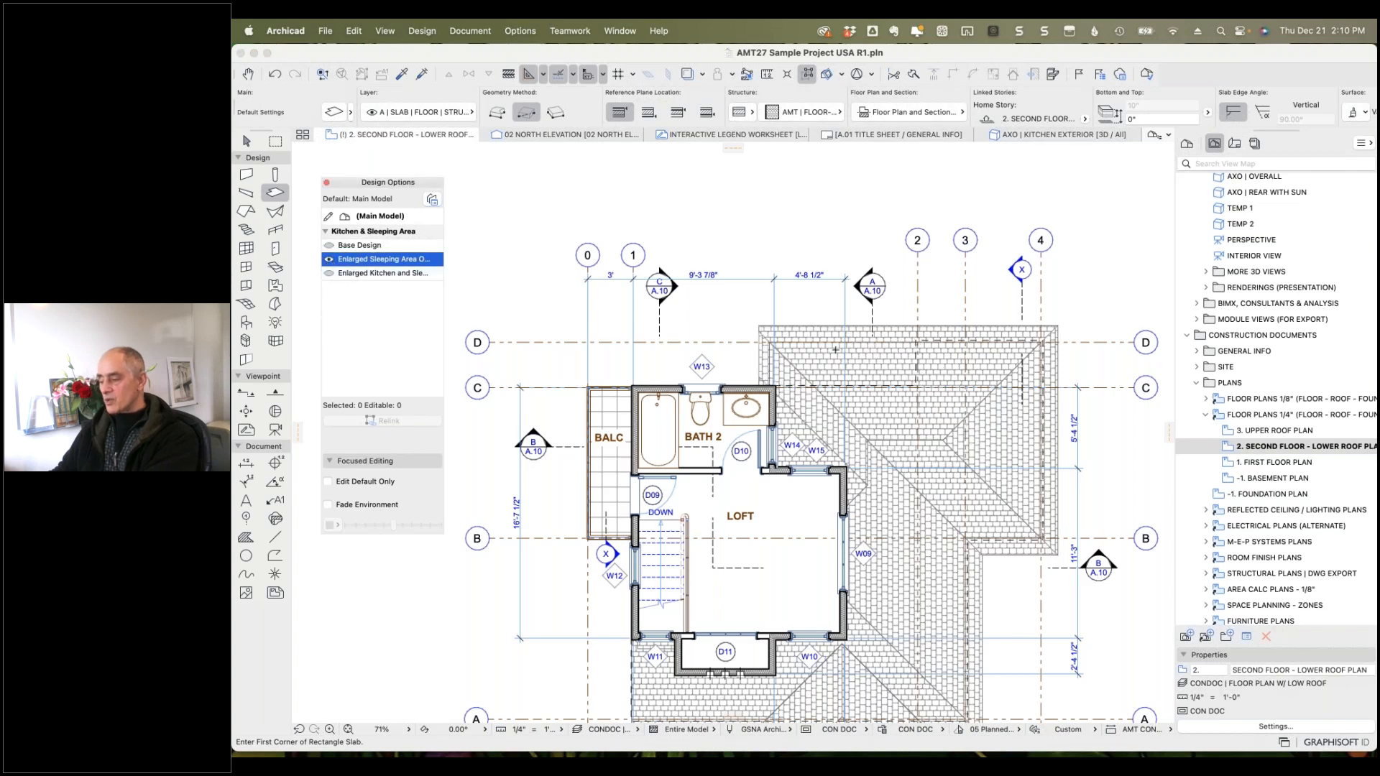
pyautogui.click(330, 274)
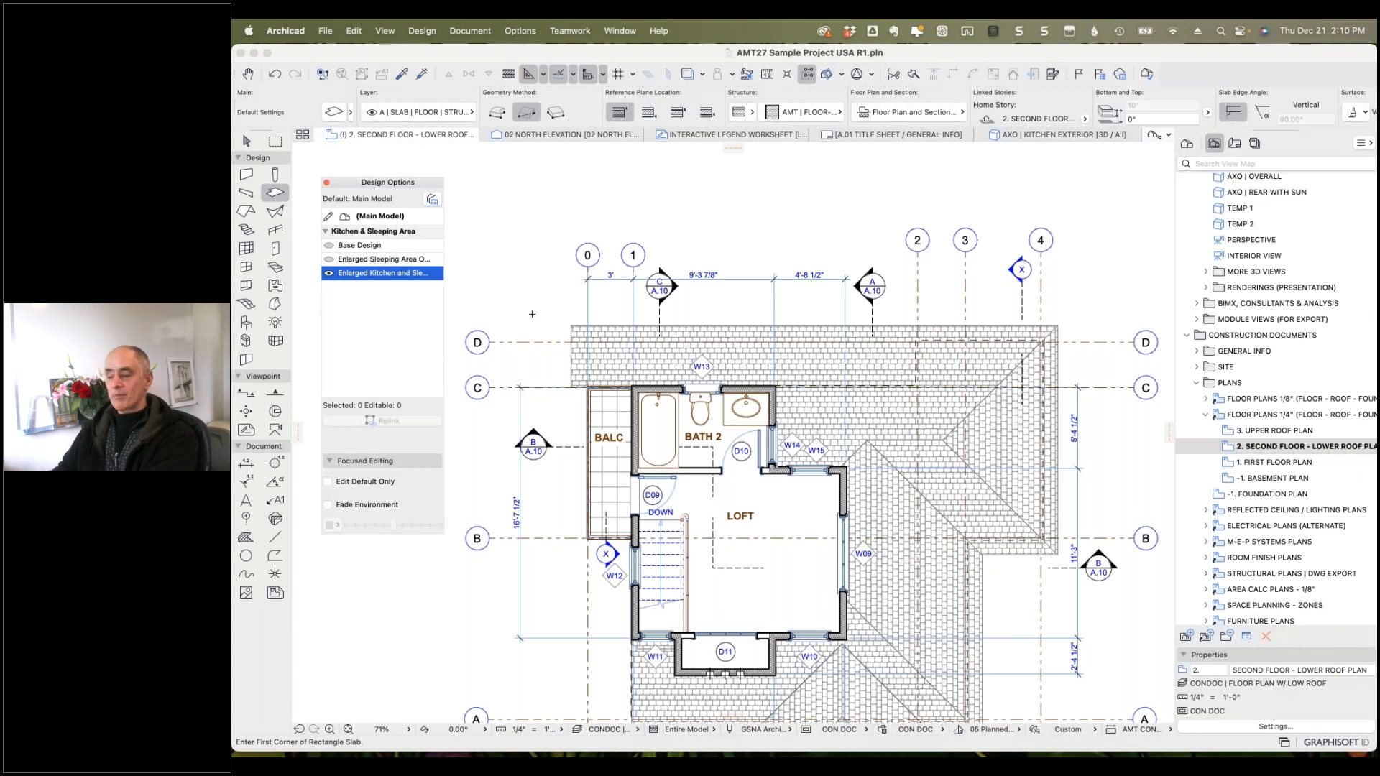
pyautogui.click(332, 258)
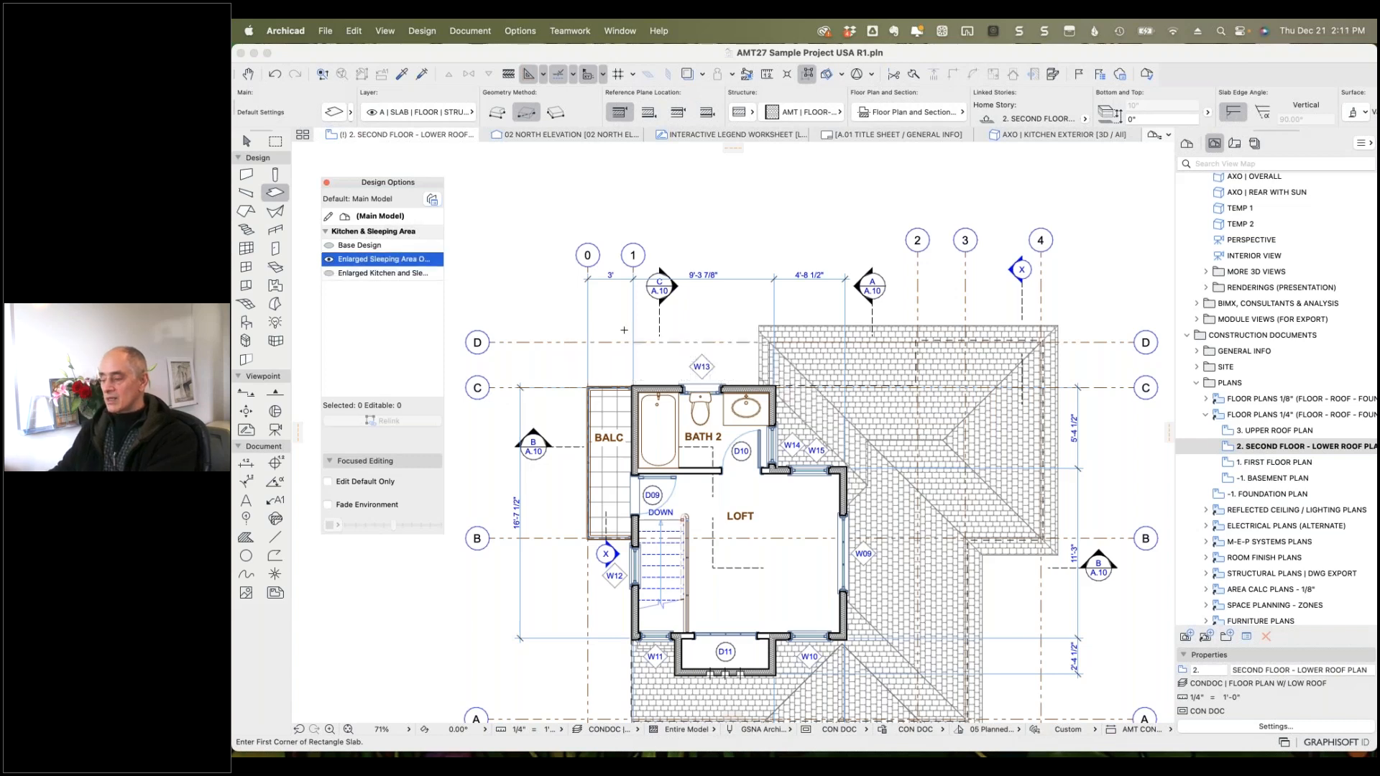
pyautogui.click(333, 246)
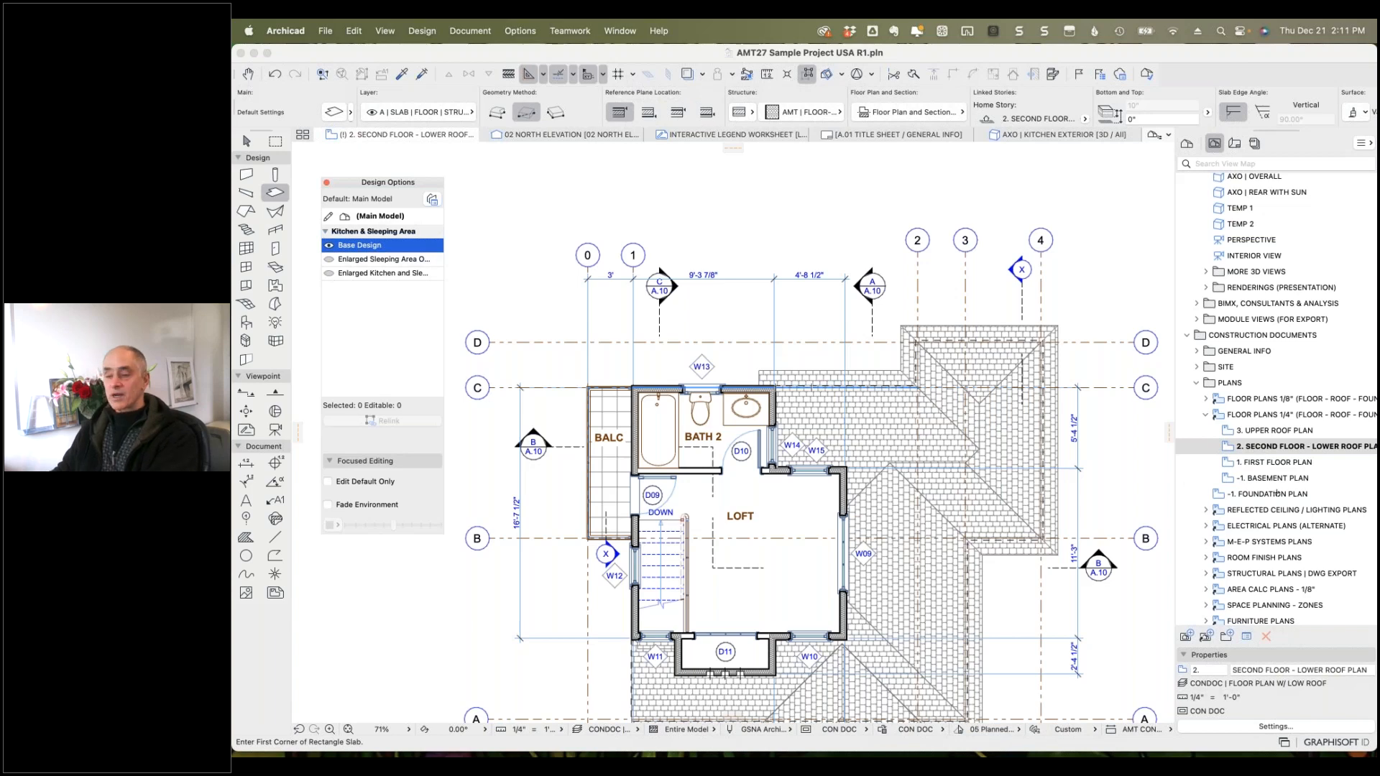
# Compare the 02 North Elevation between its Enlarged Sleeping, standard Base Design and Enlarged Both views.
pyautogui.scroll(-10, 1279, 496)
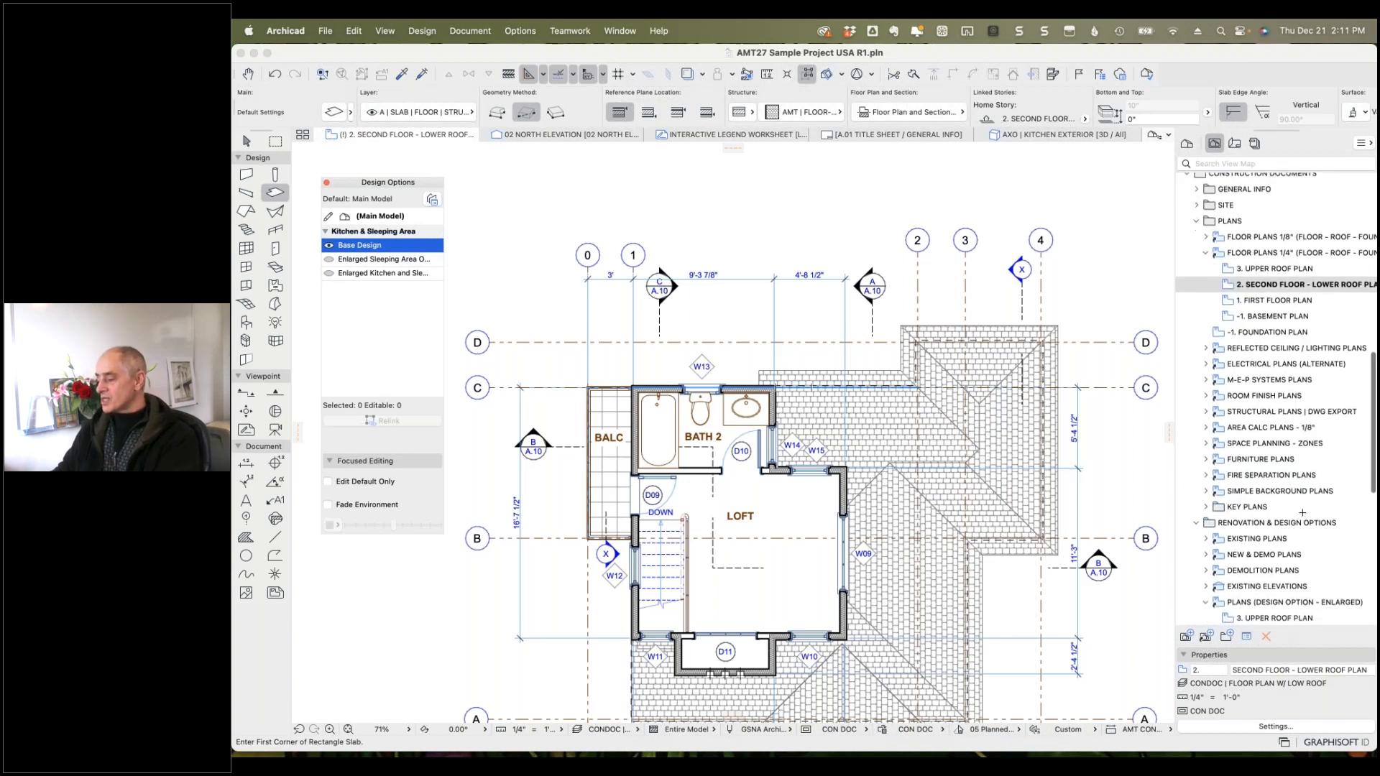
pyautogui.scroll(-6, 1303, 512)
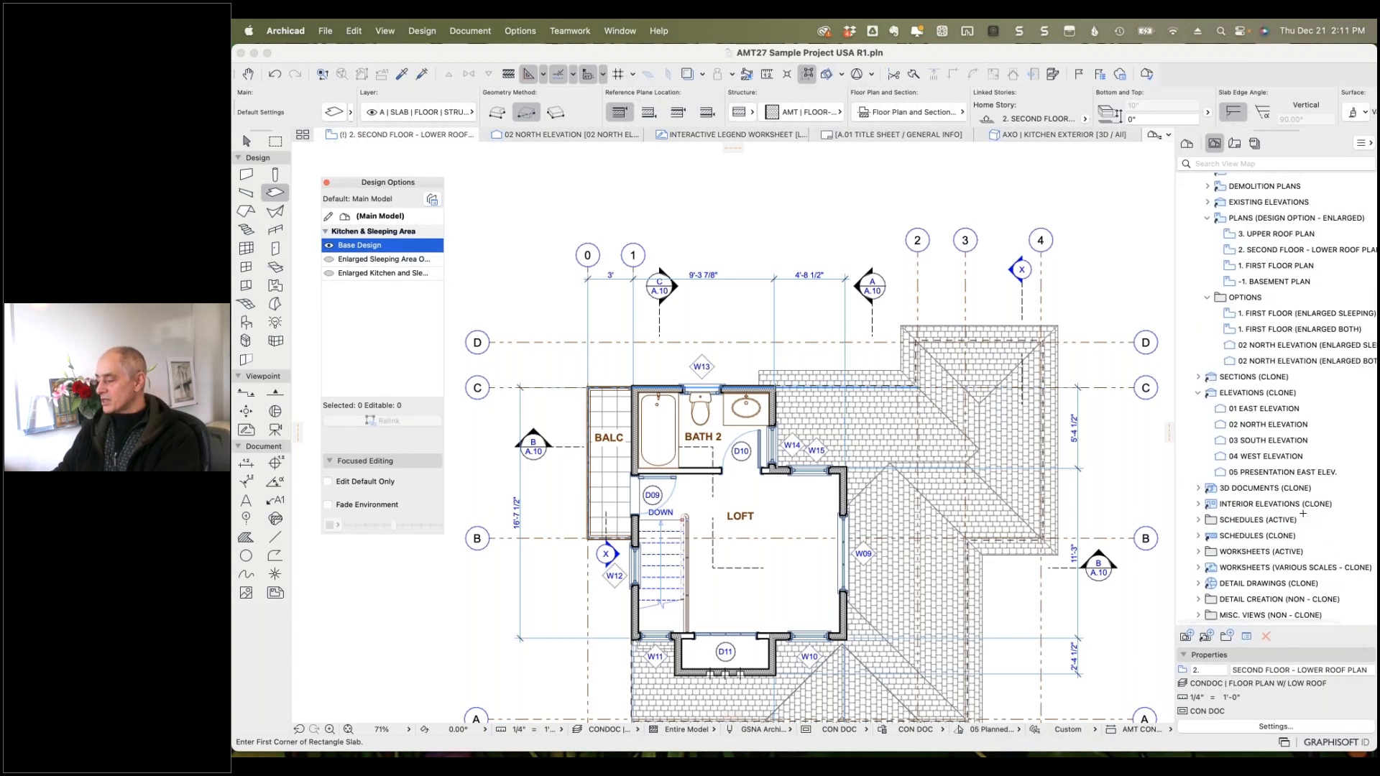
pyautogui.scroll(4, 1303, 513)
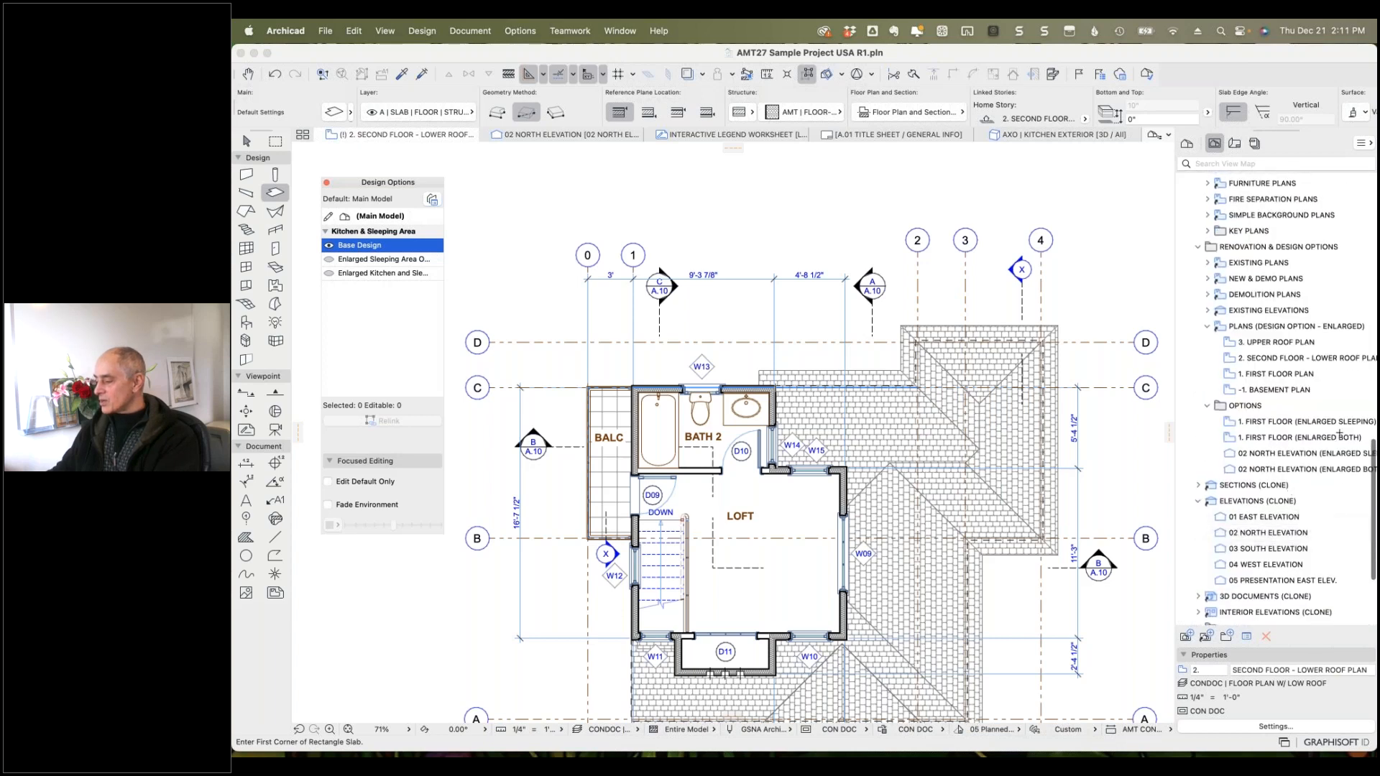
pyautogui.doubleClick(1231, 453)
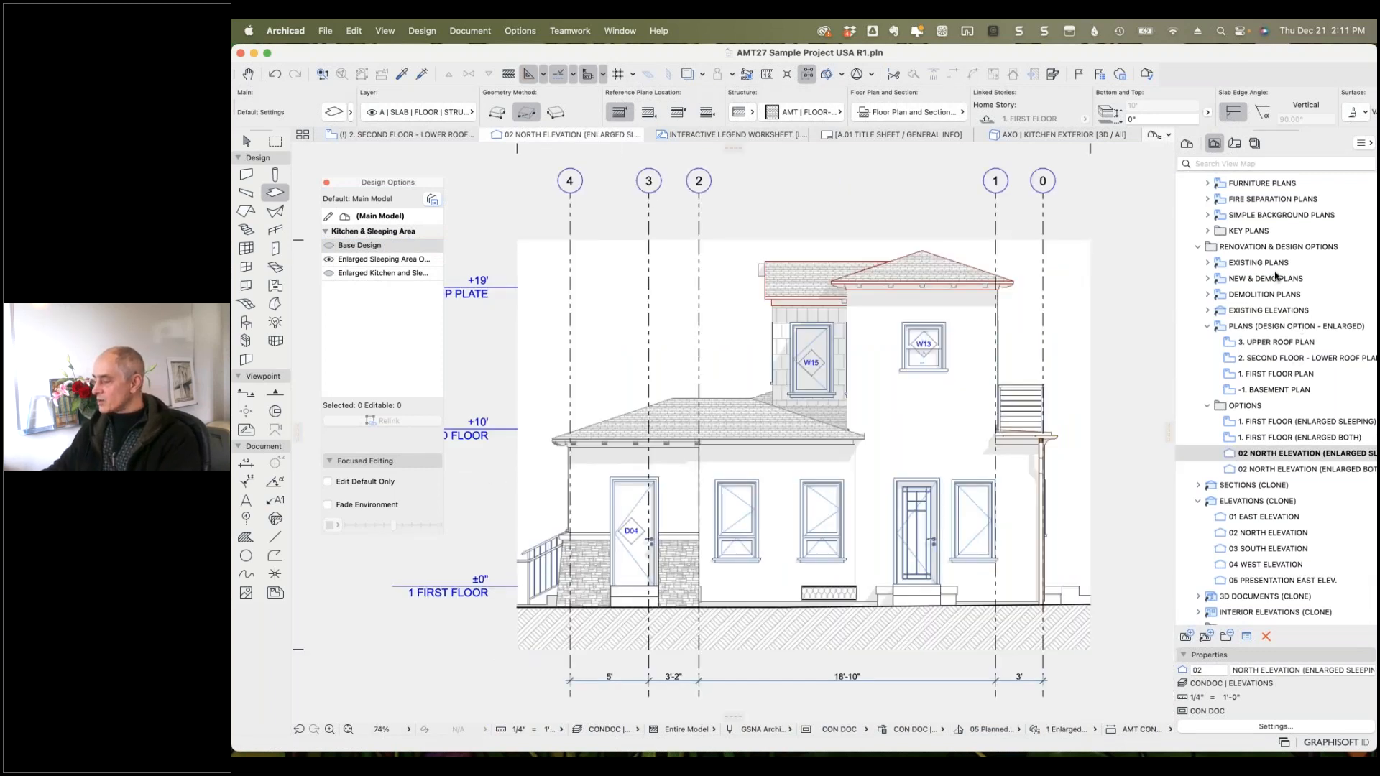
pyautogui.scroll(-2, 1275, 275)
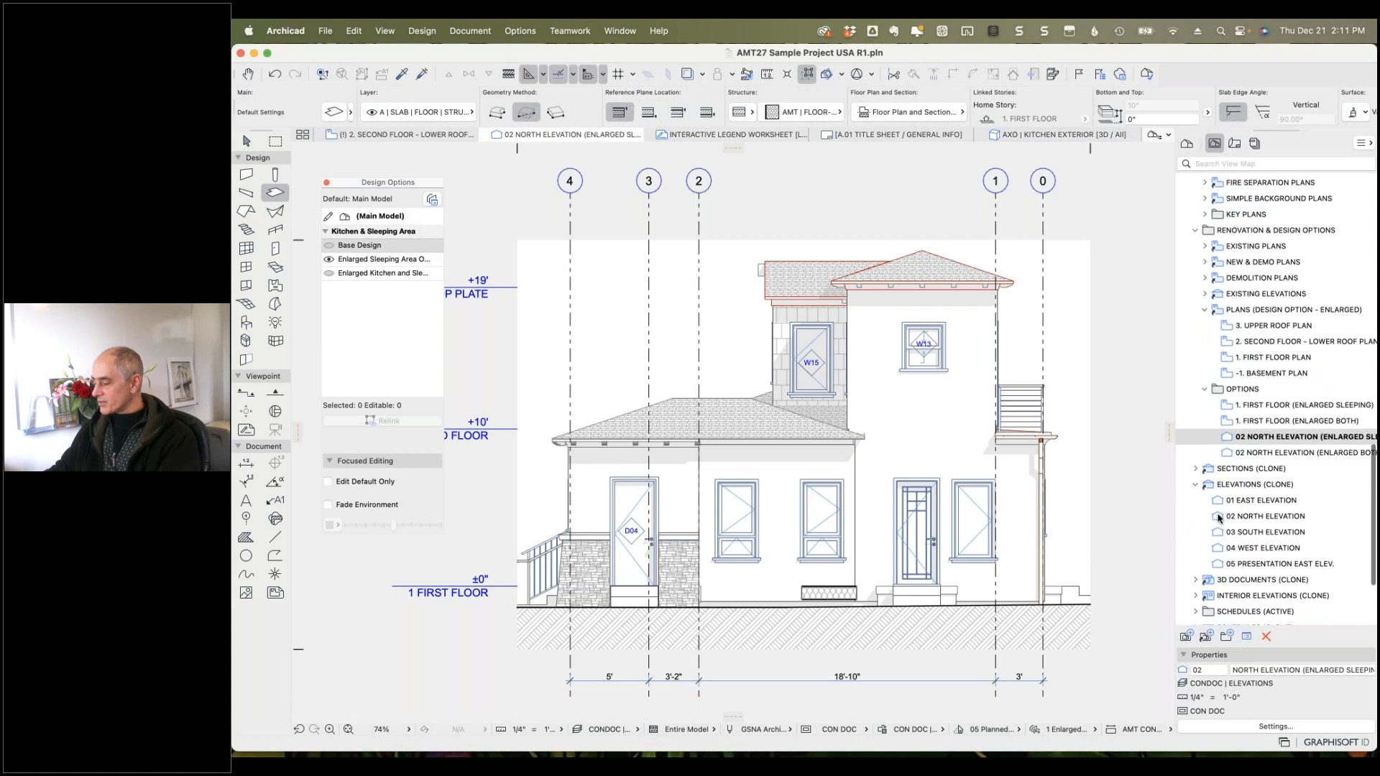
pyautogui.click(1219, 517)
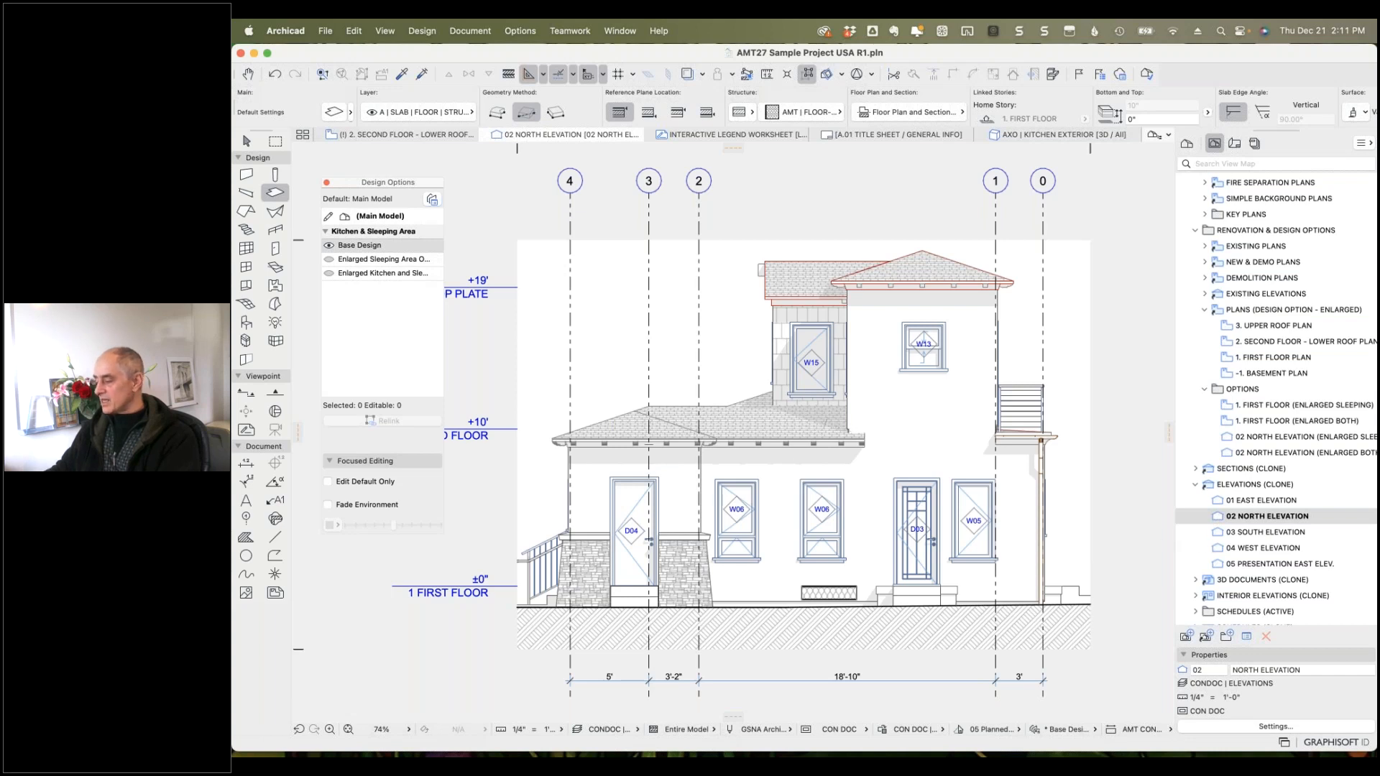
pyautogui.doubleClick(1226, 438)
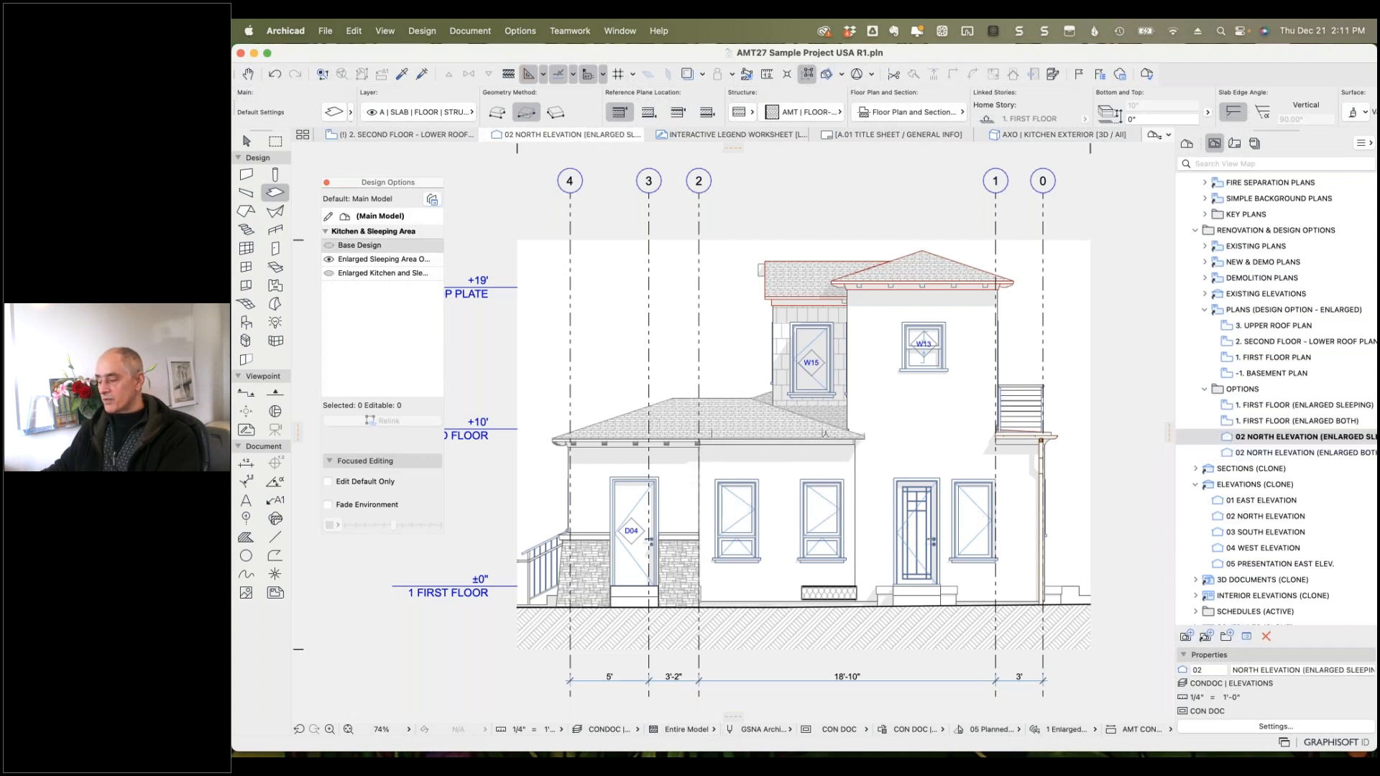
pyautogui.click(1226, 452)
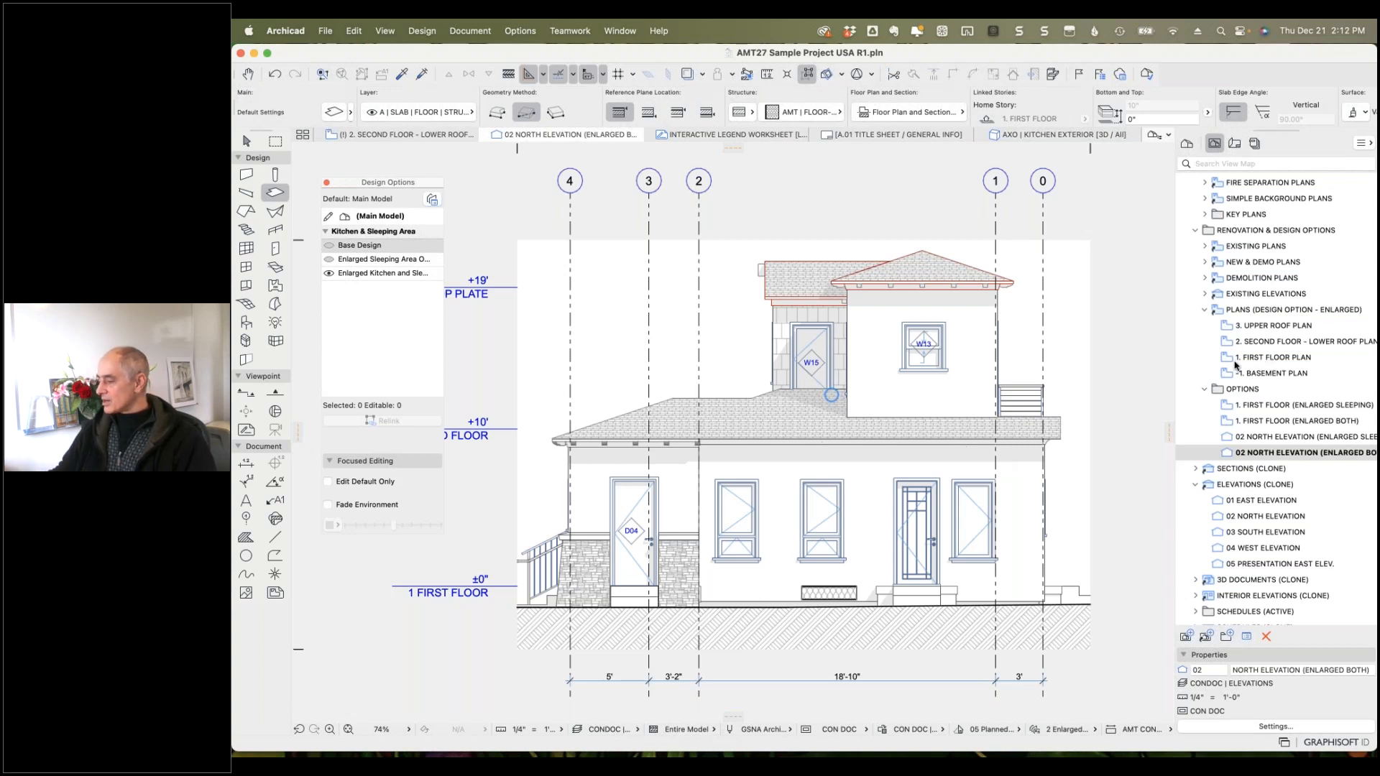
# Open the 1/4" Basement Plan, compare it in the Enlarged Sleeping Area and Enlarged Kitchen and Sleeping options, and restore Base Design.
pyautogui.scroll(5, 1236, 365)
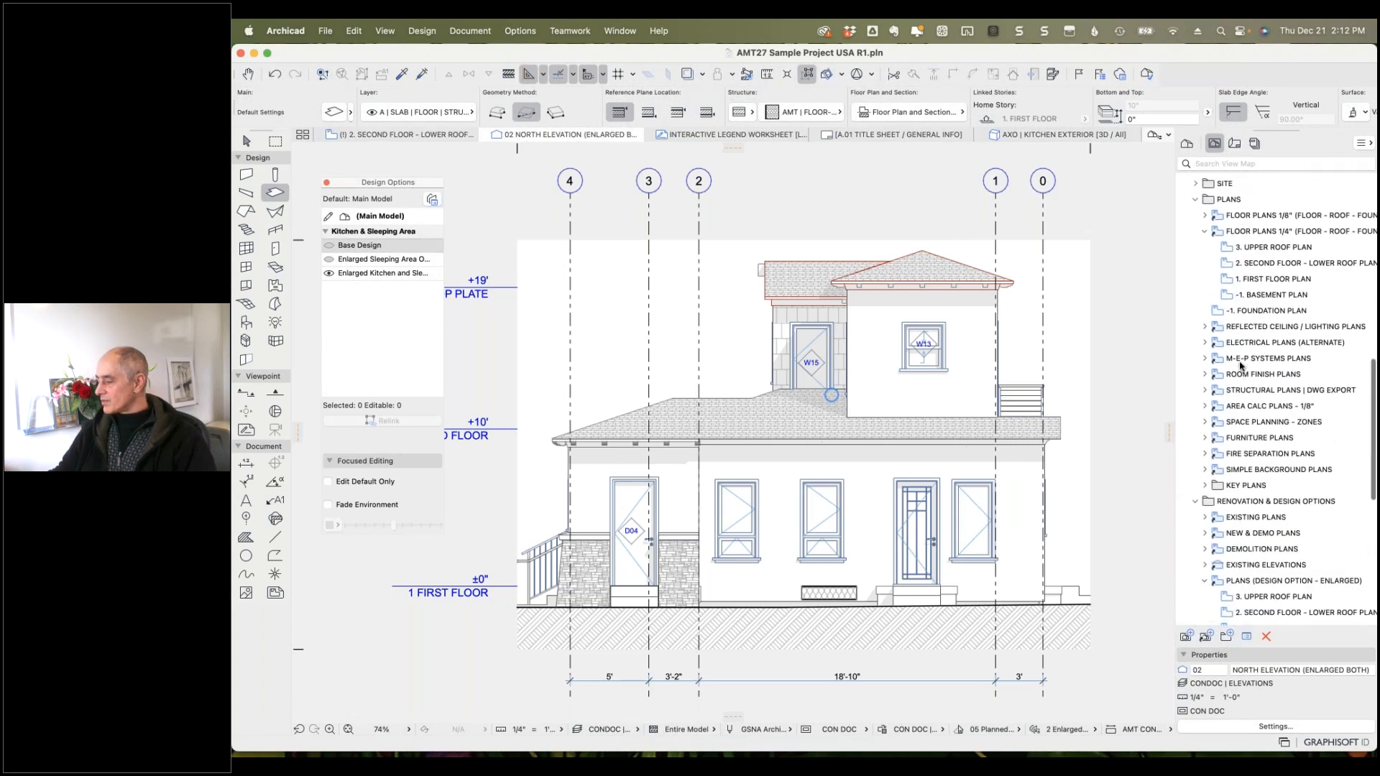
pyautogui.click(1227, 315)
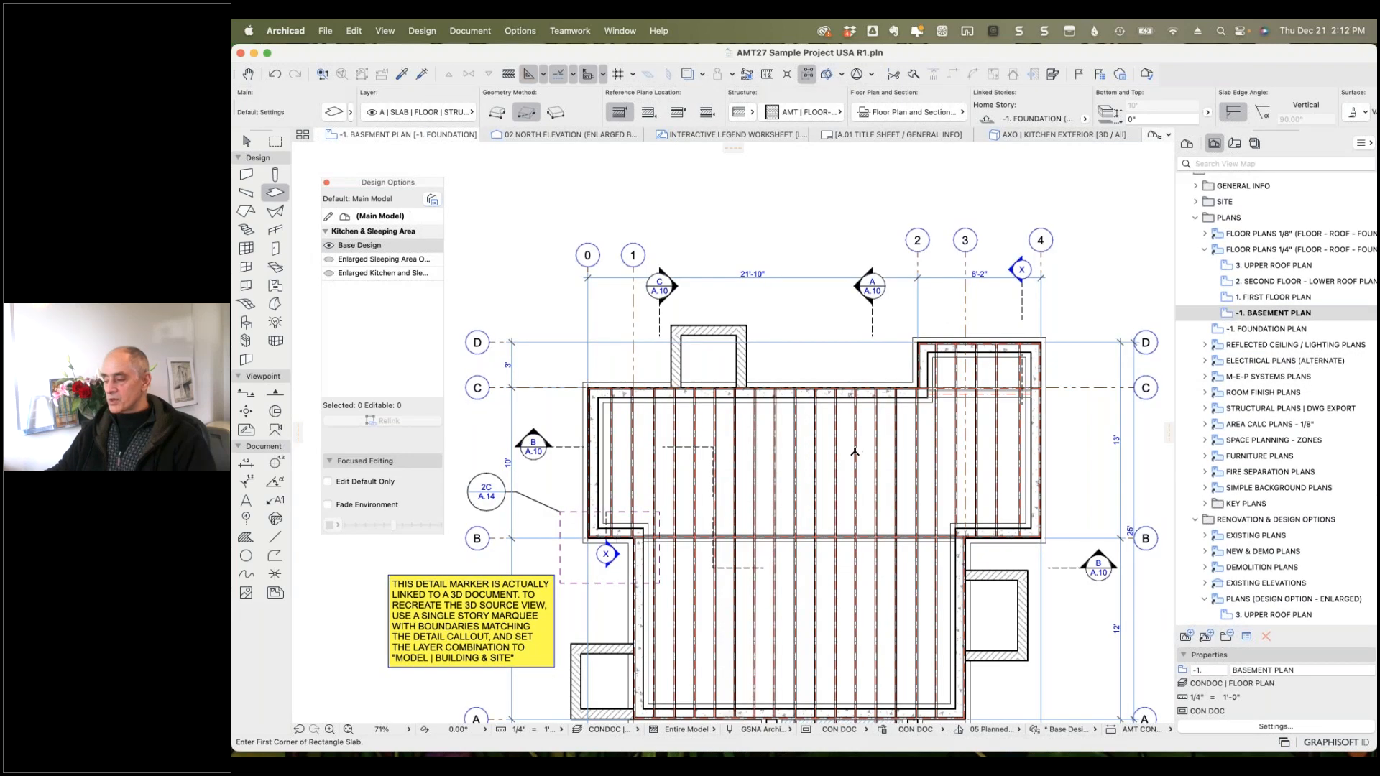
pyautogui.click(329, 261)
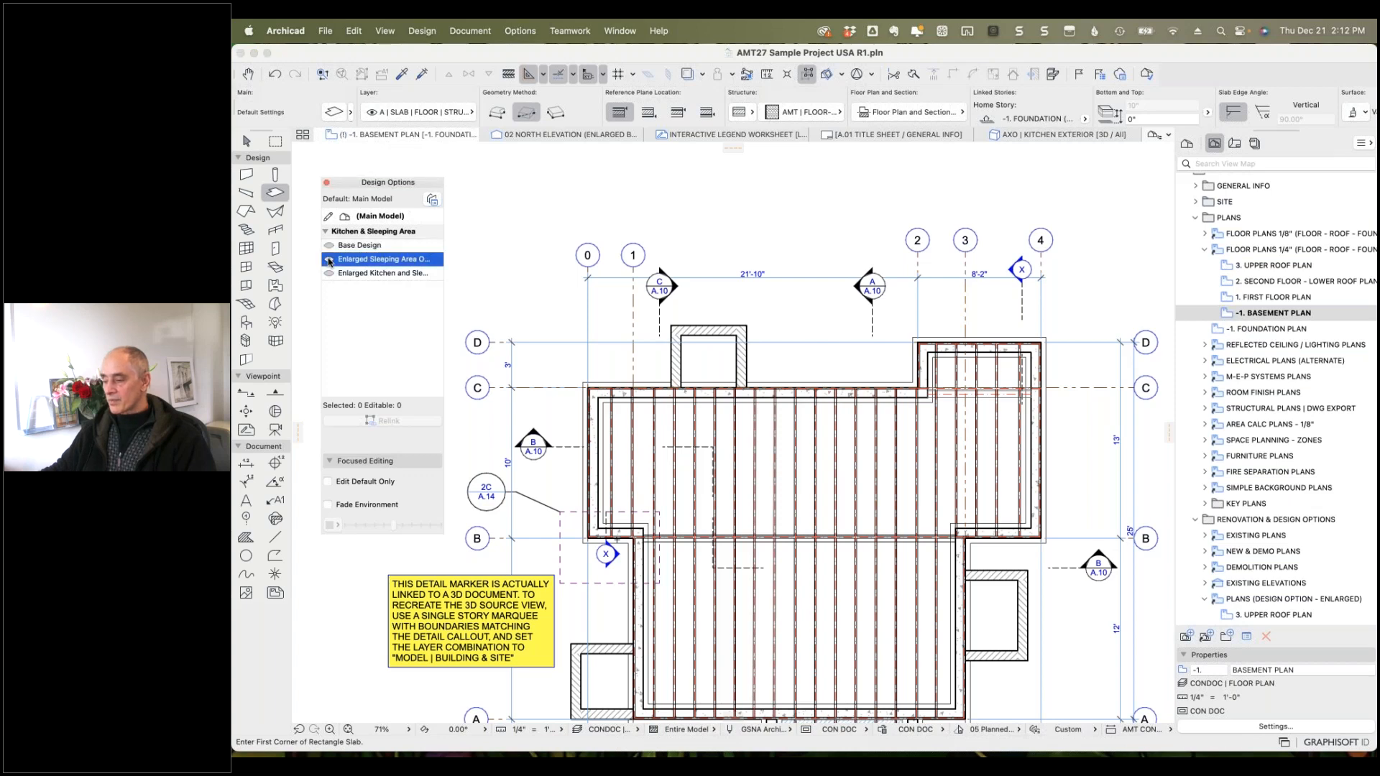
pyautogui.click(330, 274)
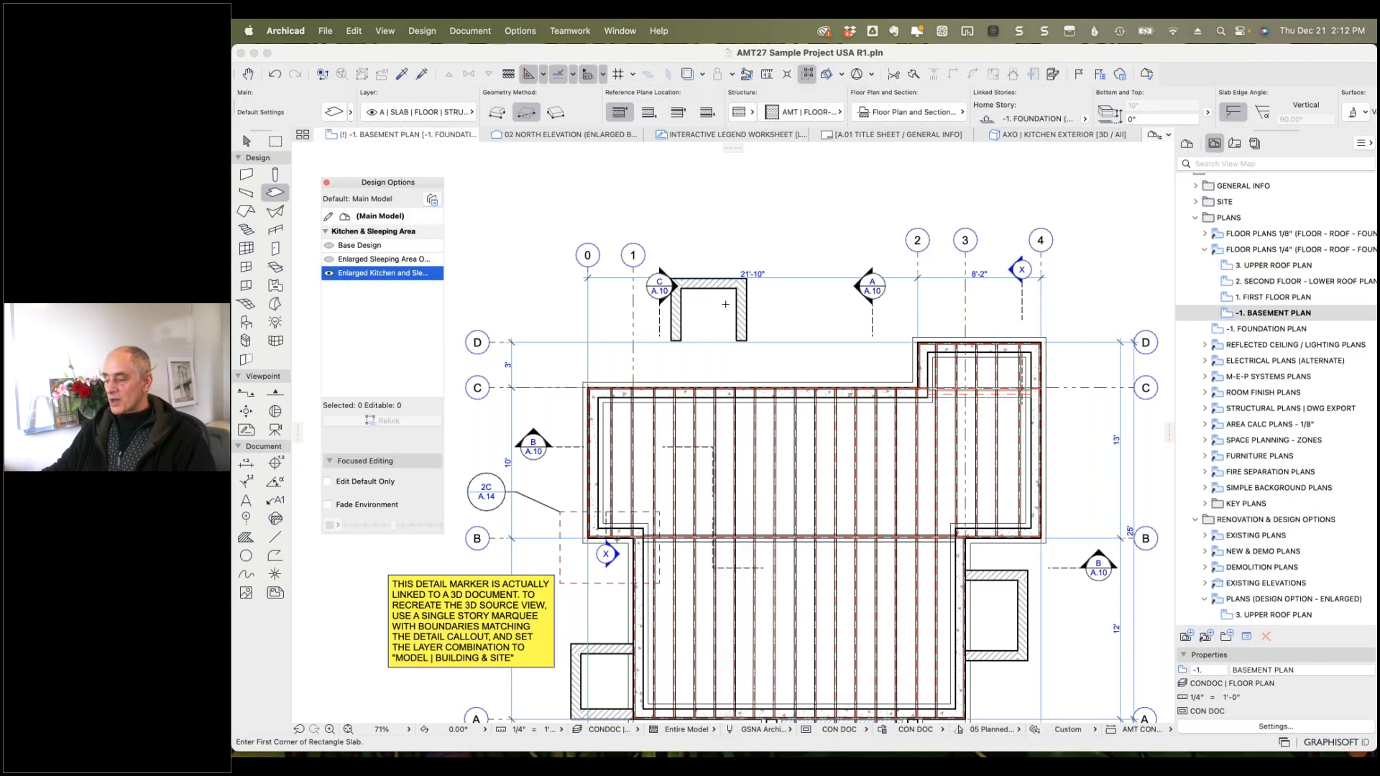
pyautogui.click(331, 260)
pyautogui.click(330, 247)
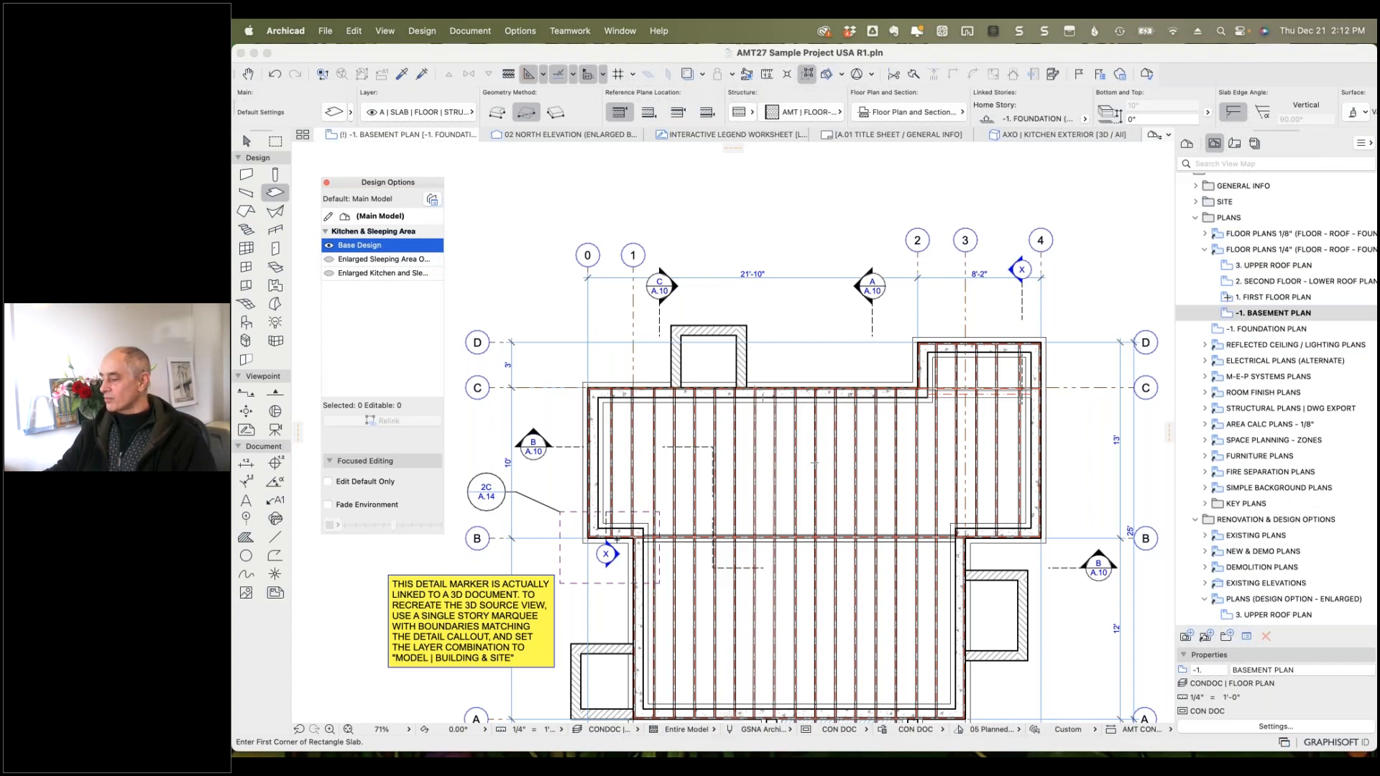
# Open the 1/4" First Floor Plan and view it in the Enlarged Sleeping Area and Enlarged Kitchen and Sleeping options.
pyautogui.doubleClick(1279, 297)
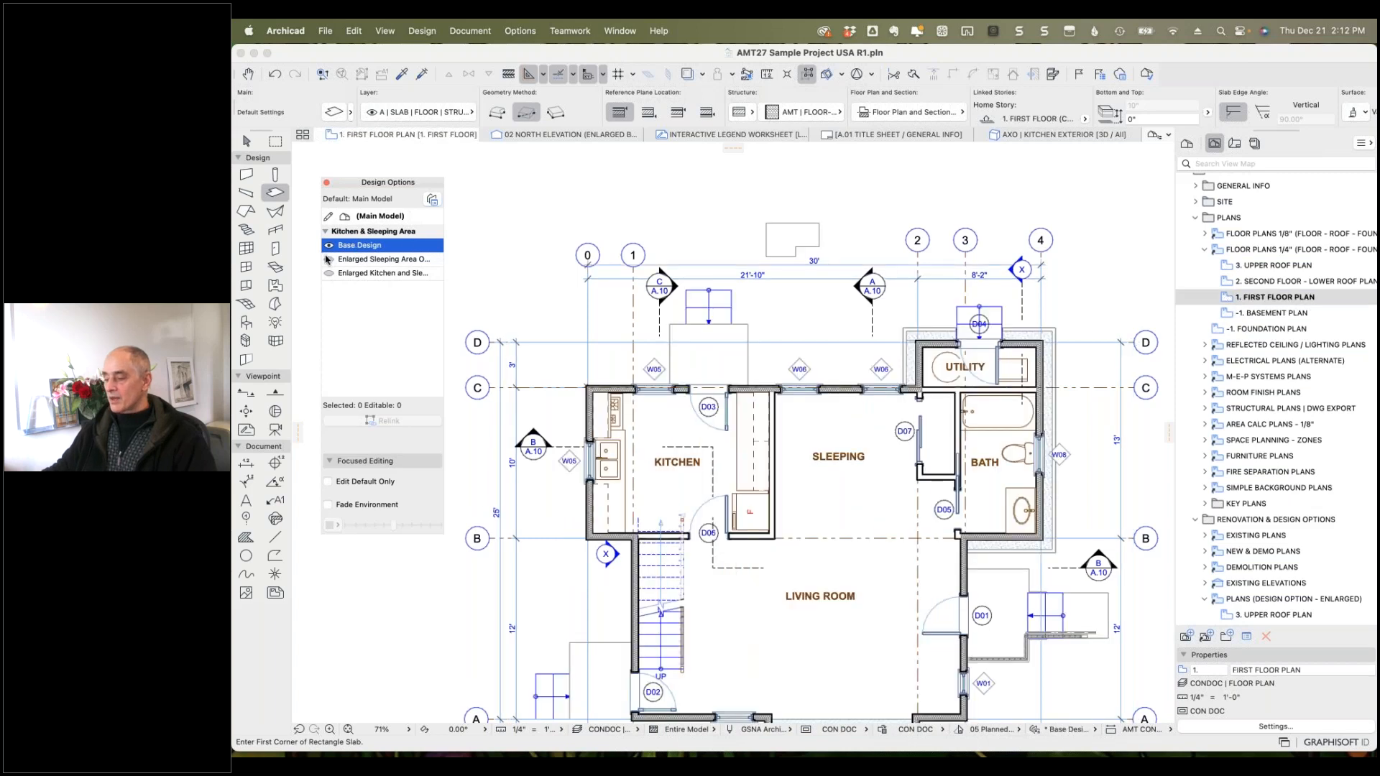
pyautogui.click(327, 259)
pyautogui.click(329, 276)
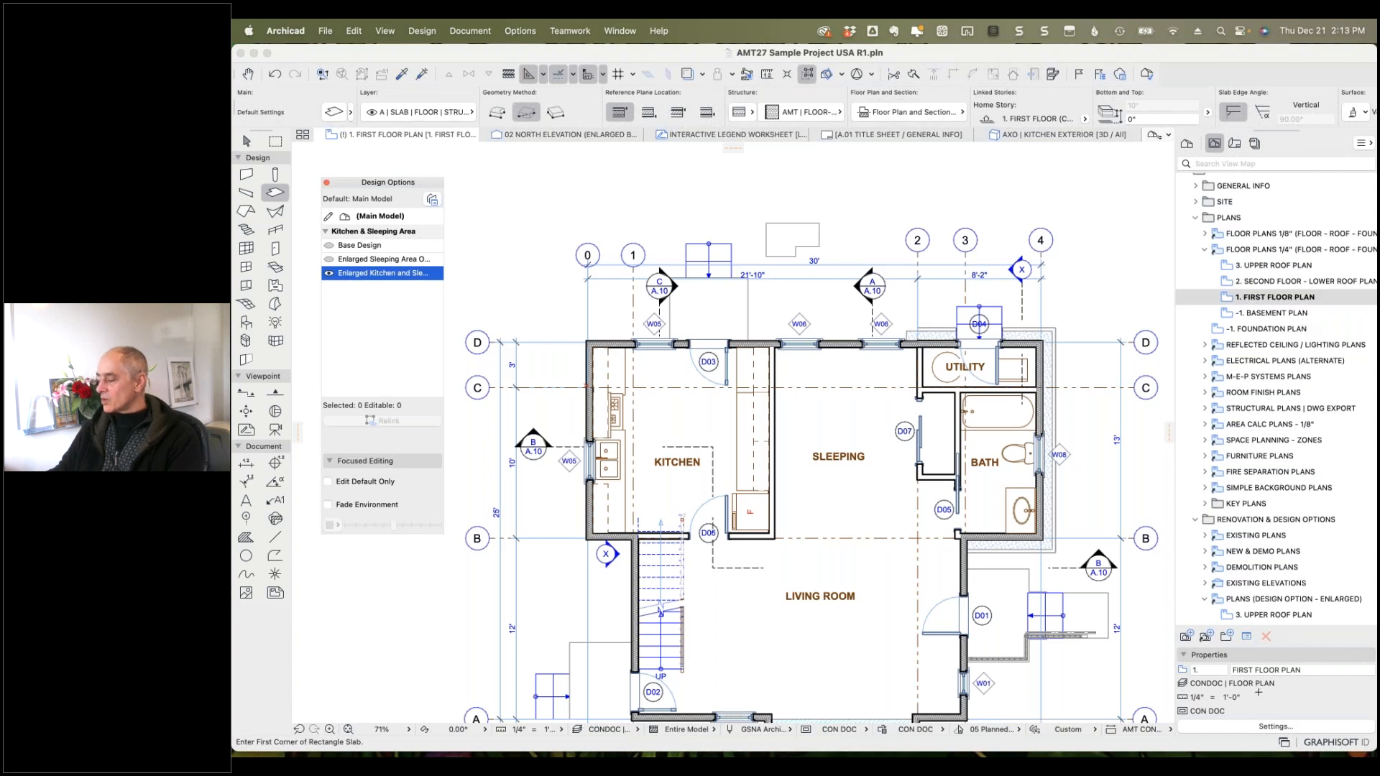
# Review the available design option combinations in the First Floor Plan's view settings and close them without changes.
pyautogui.click(1280, 728)
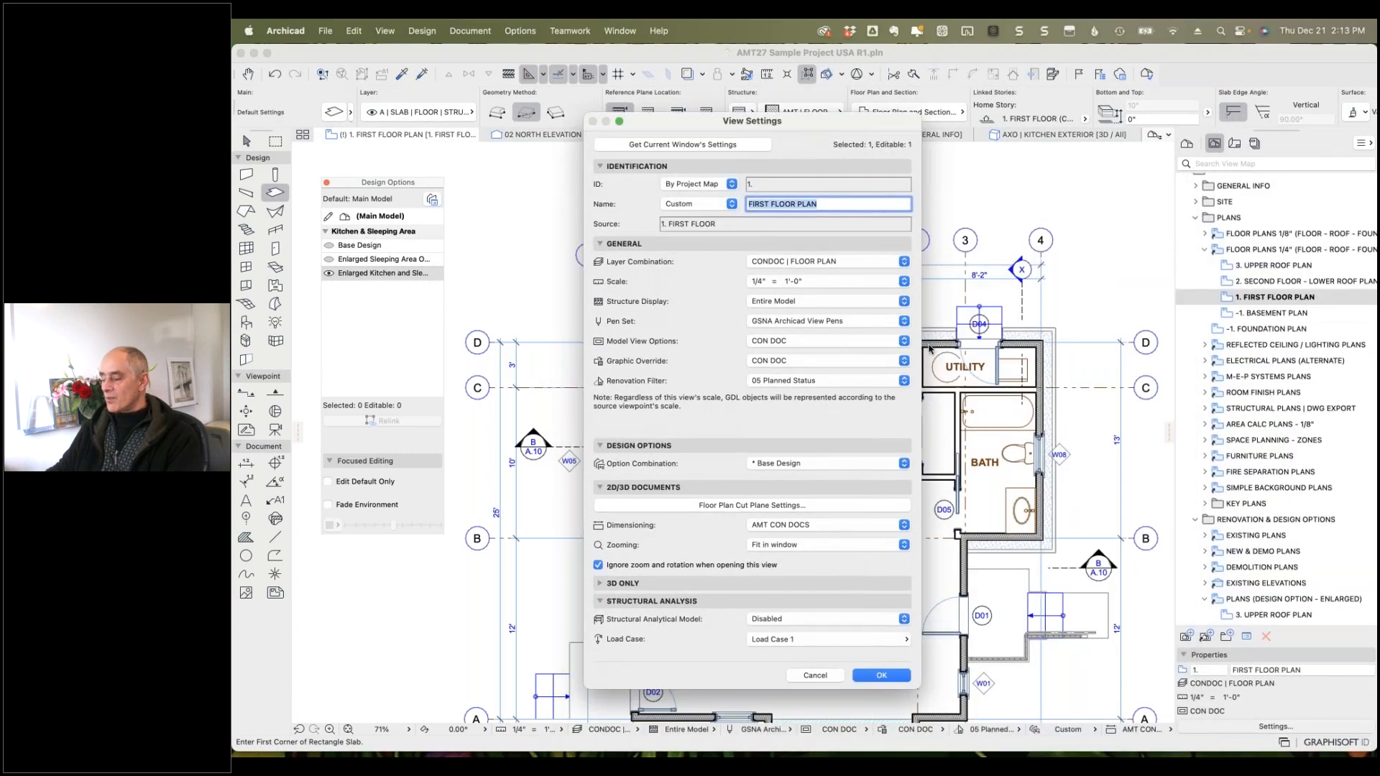
pyautogui.click(810, 463)
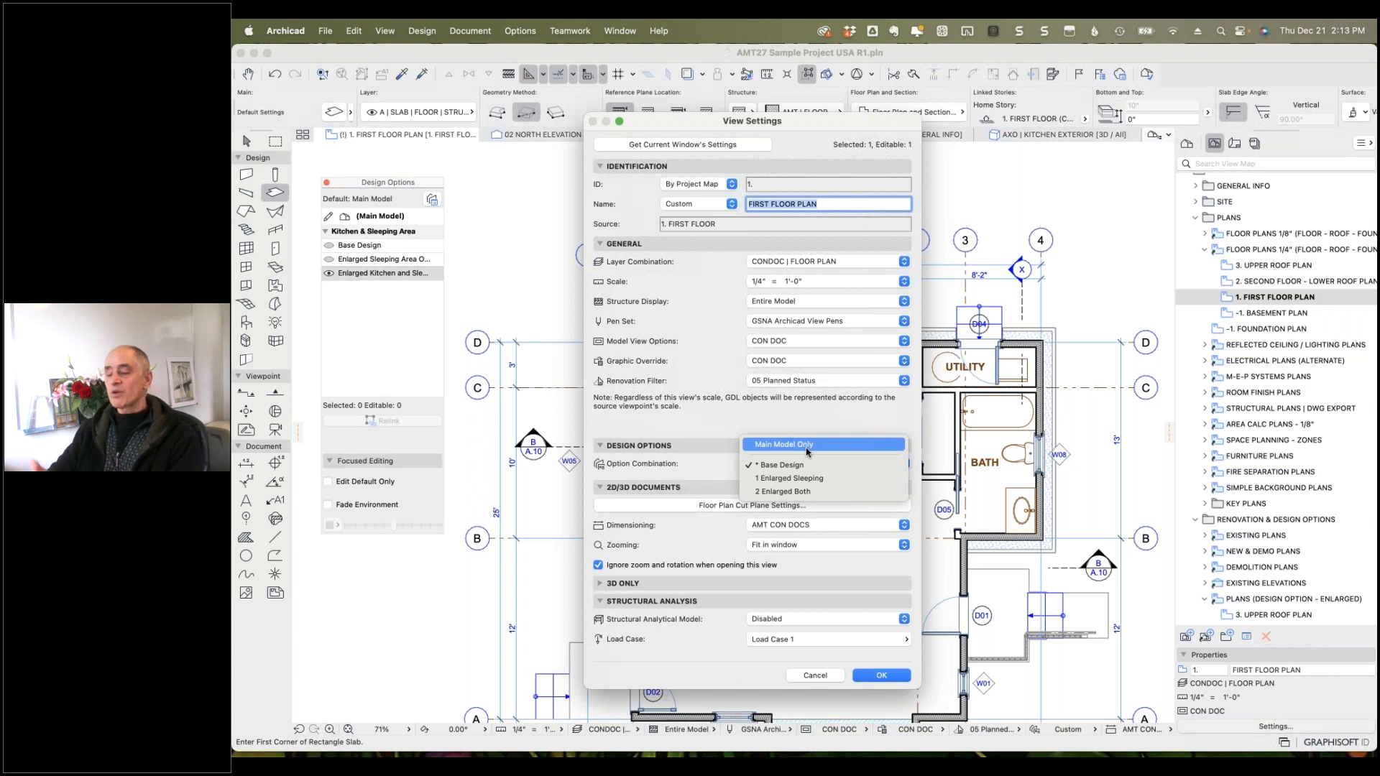
pyautogui.click(810, 424)
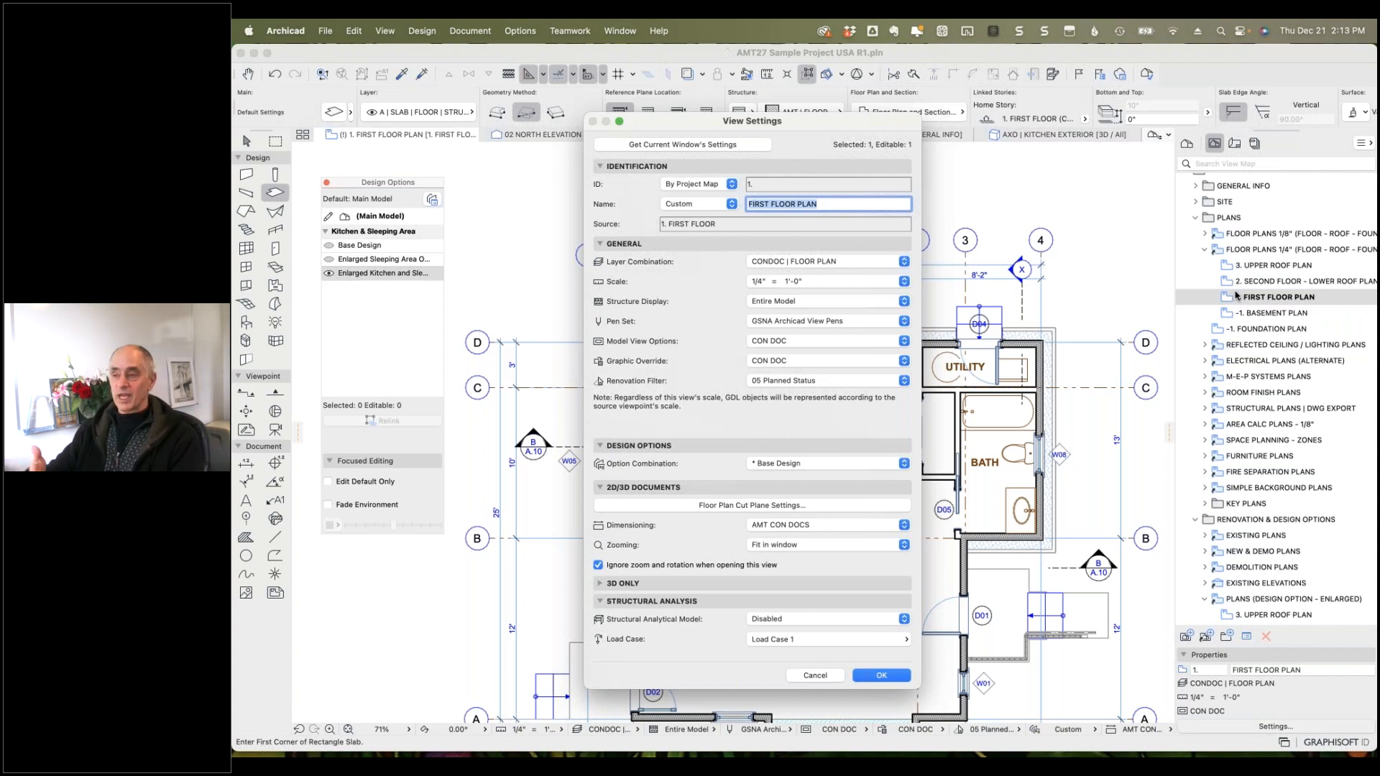
pyautogui.click(896, 464)
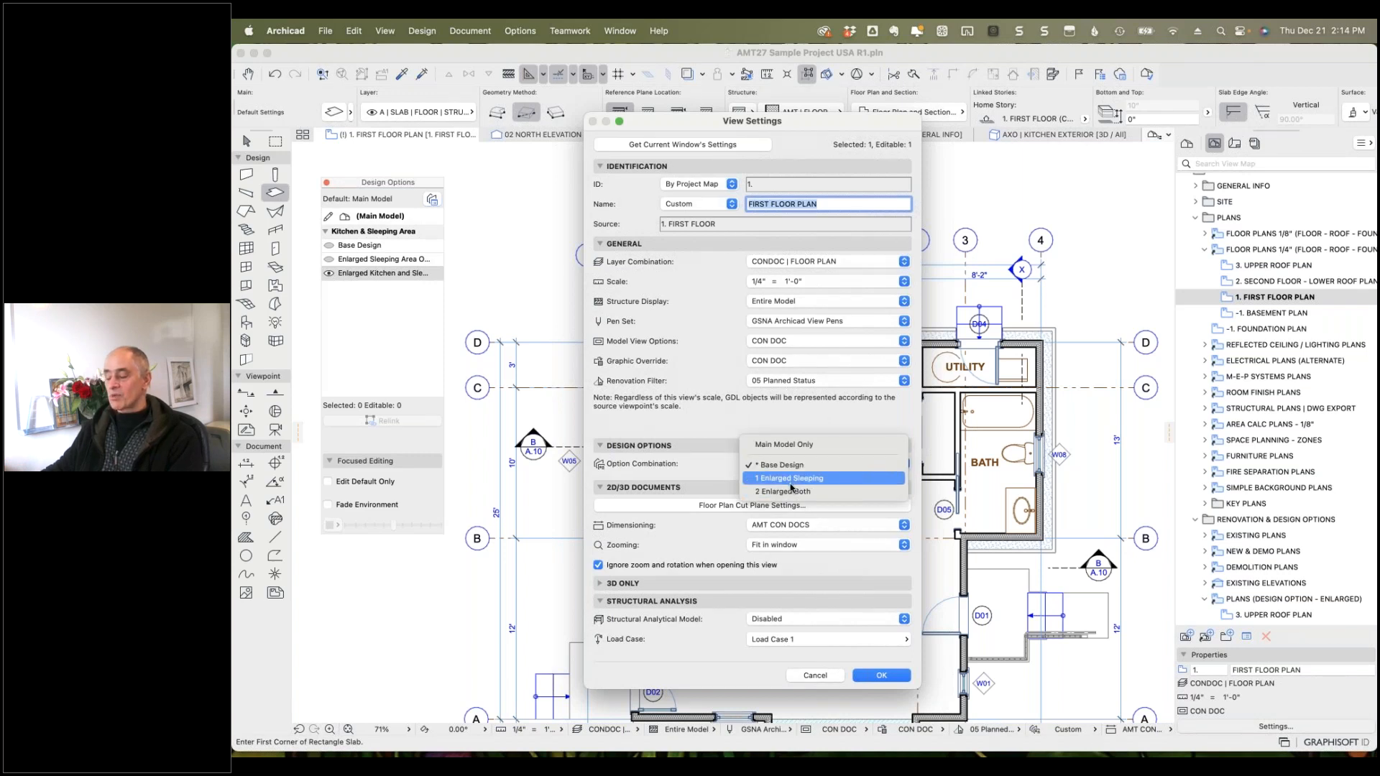
pyautogui.click(800, 421)
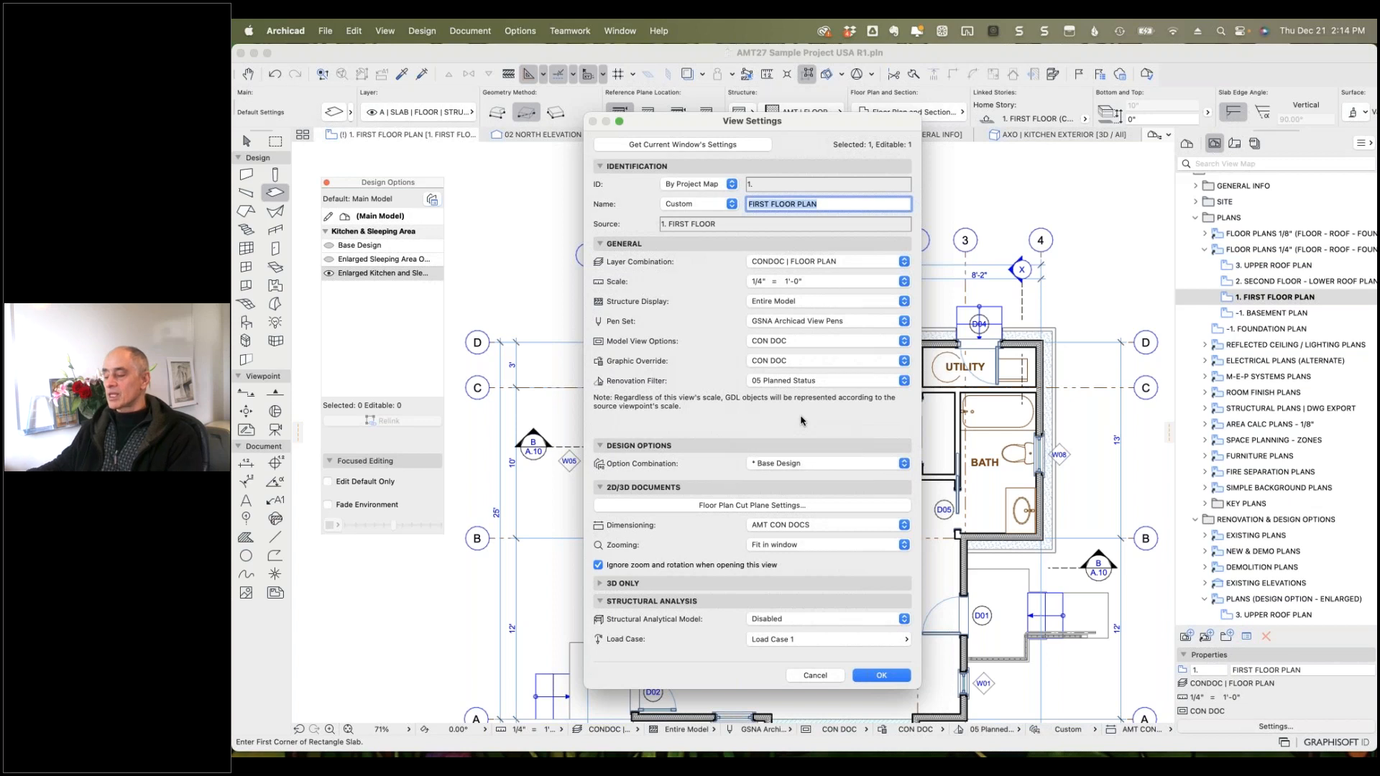
pyautogui.click(815, 676)
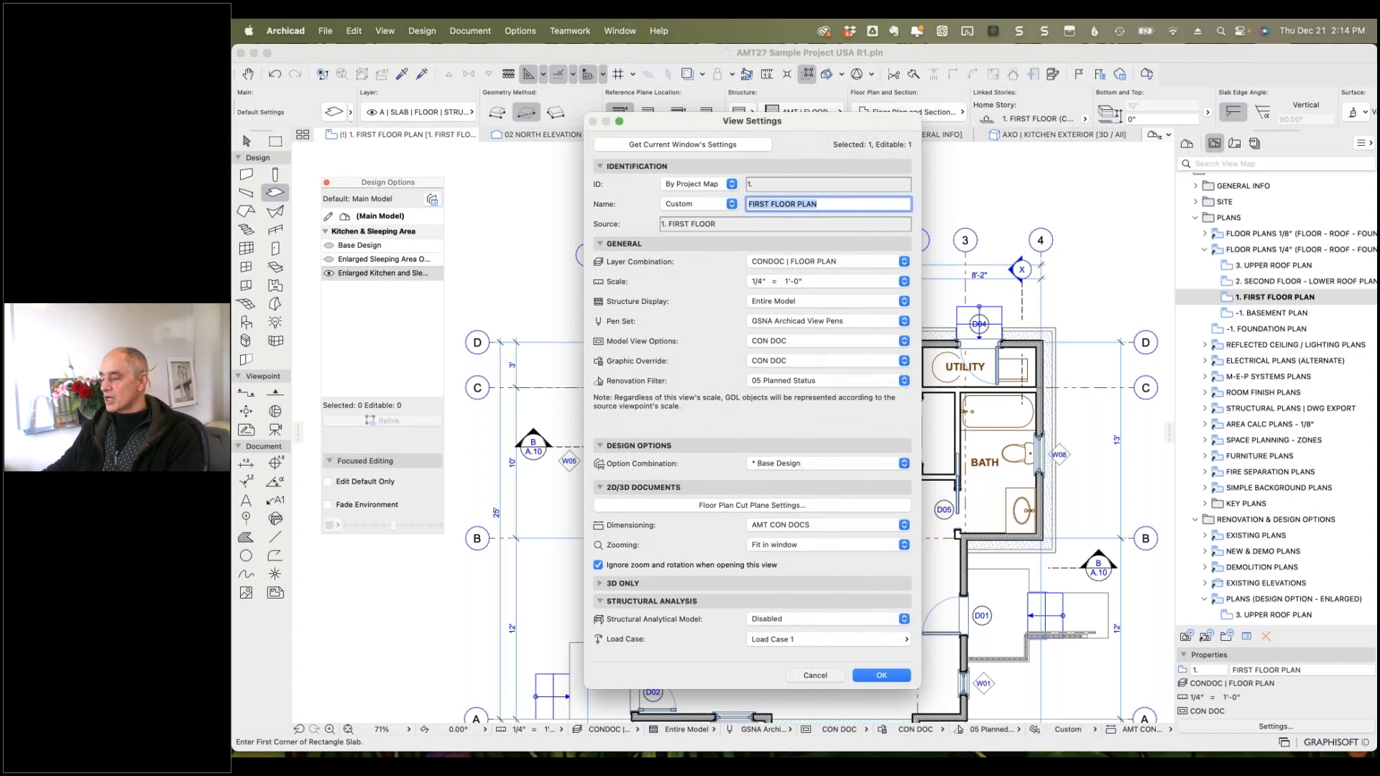
# Display the First Floor Plan with the Main Model Only option combination and examine the kitchen and sleeping area.
pyautogui.click(1093, 729)
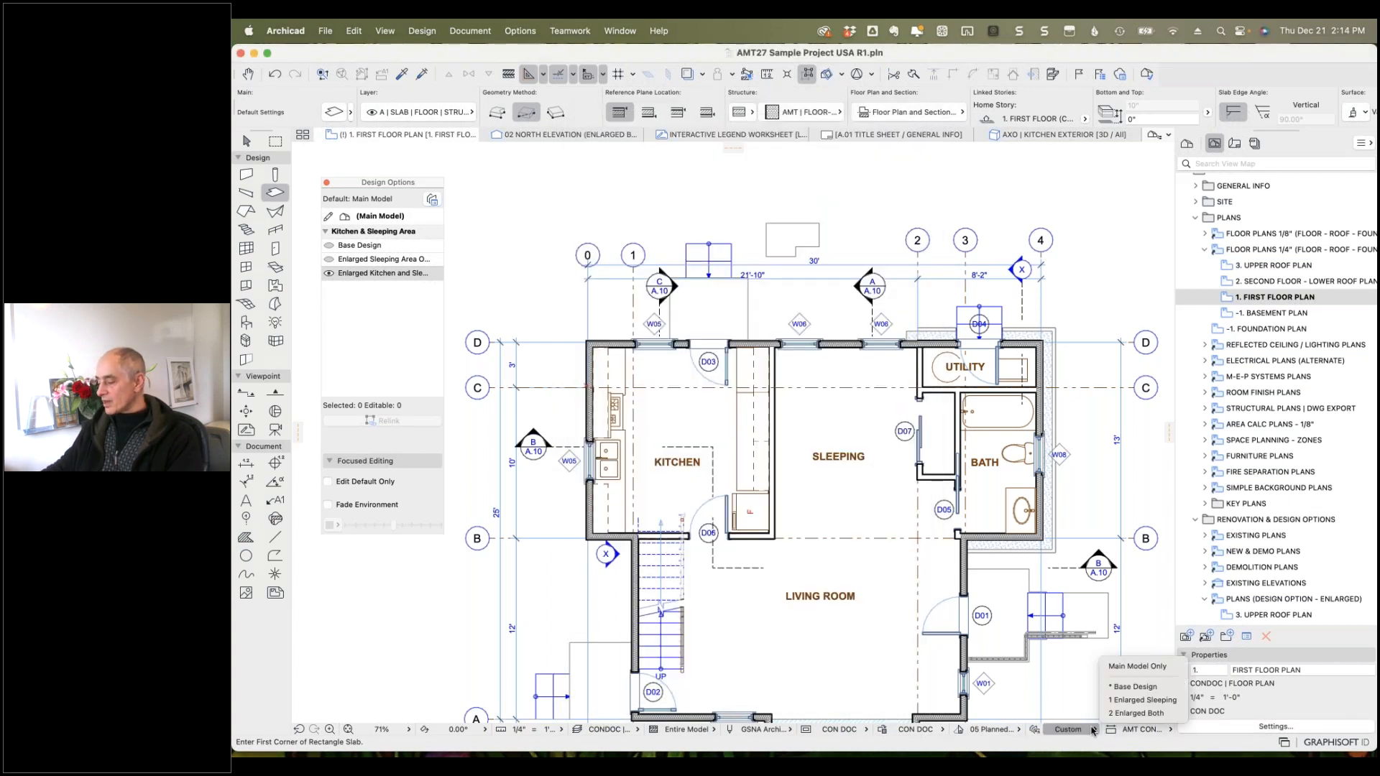
pyautogui.click(1128, 667)
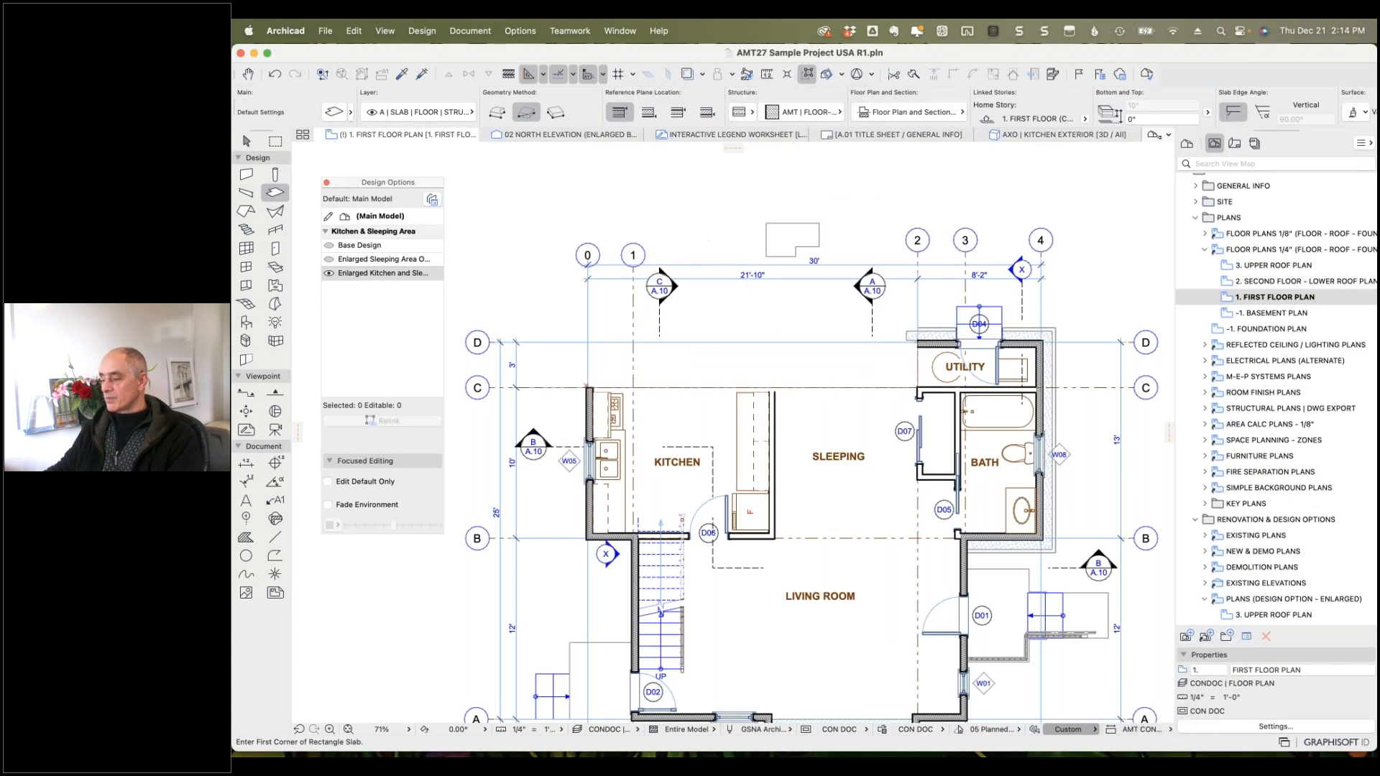
pyautogui.scroll(5, 930, 411)
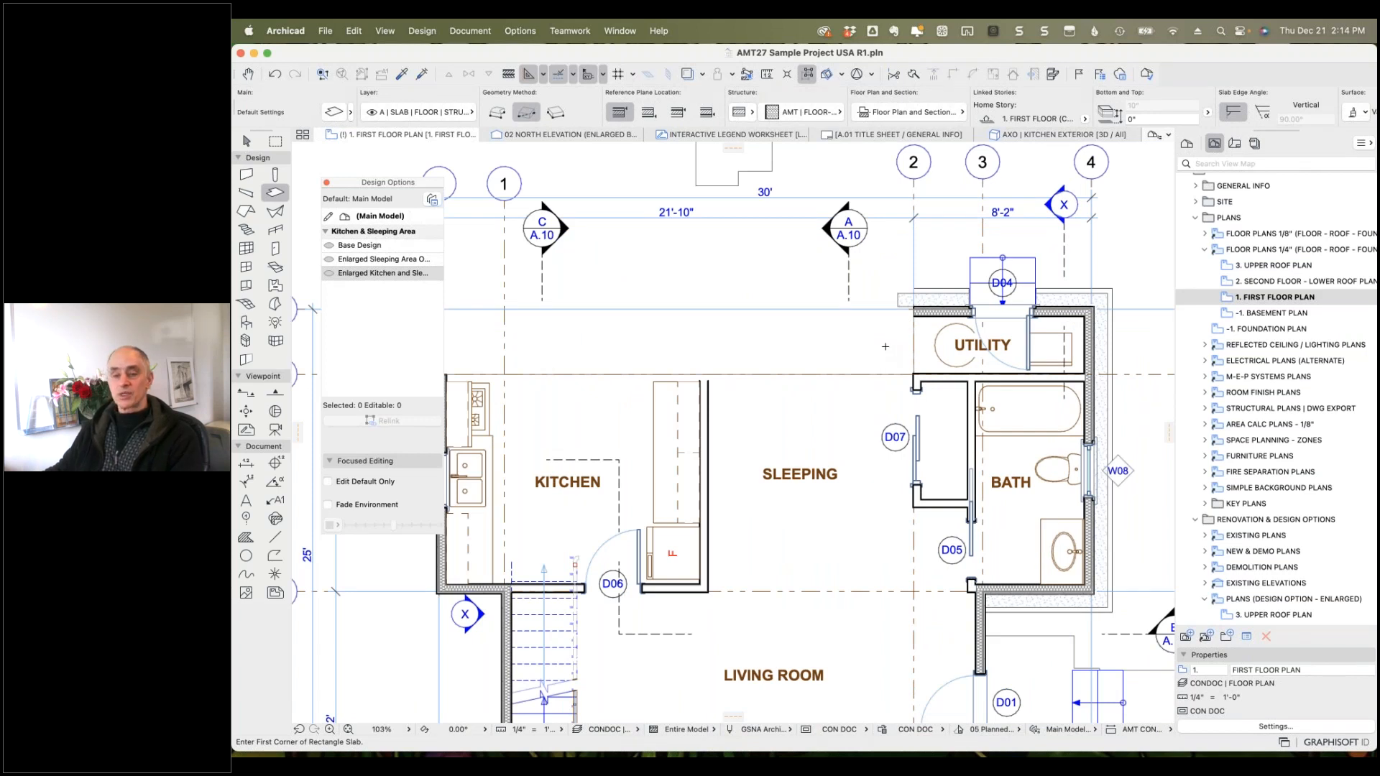
# Open the AXO | OVERALL view, turn it to the kitchen side, and display it with Main Model Only.
pyautogui.scroll(5, 1257, 303)
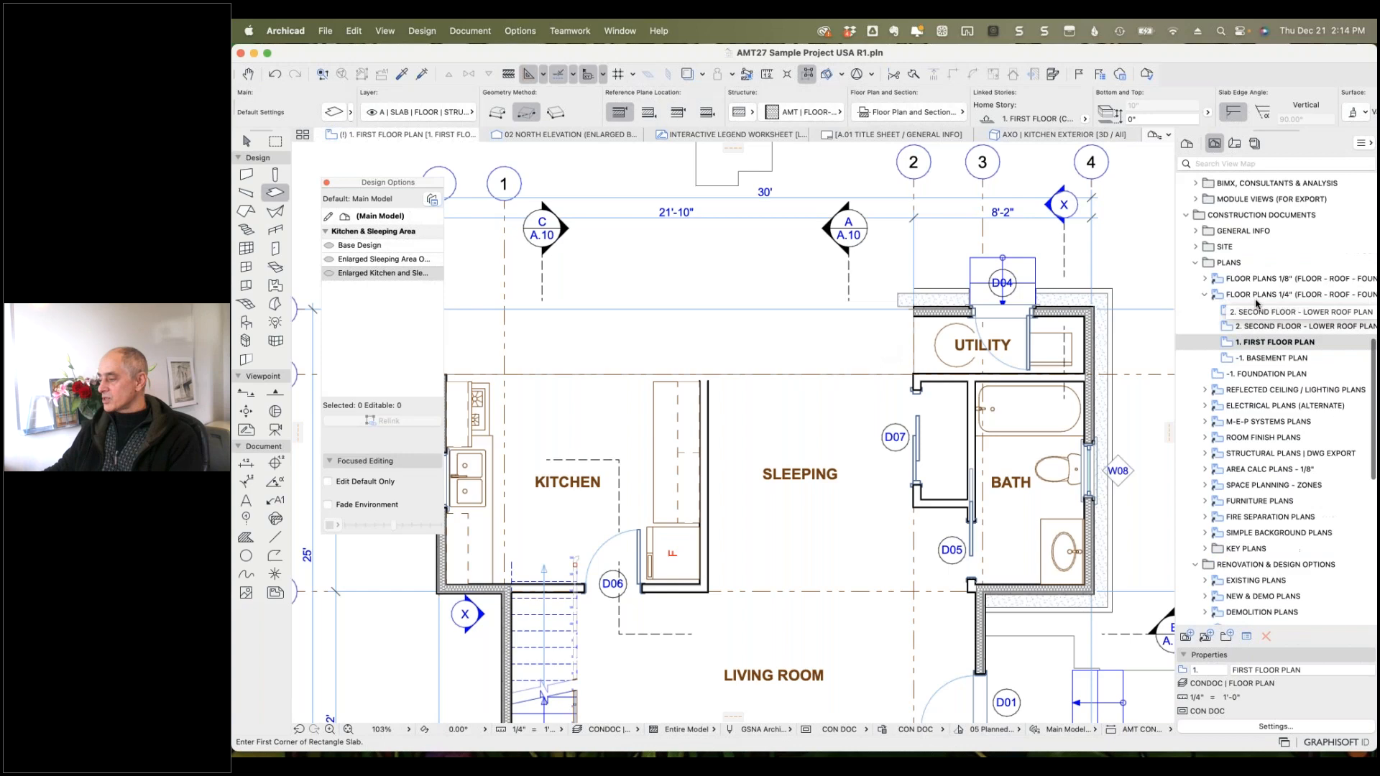
pyautogui.scroll(3, 1235, 241)
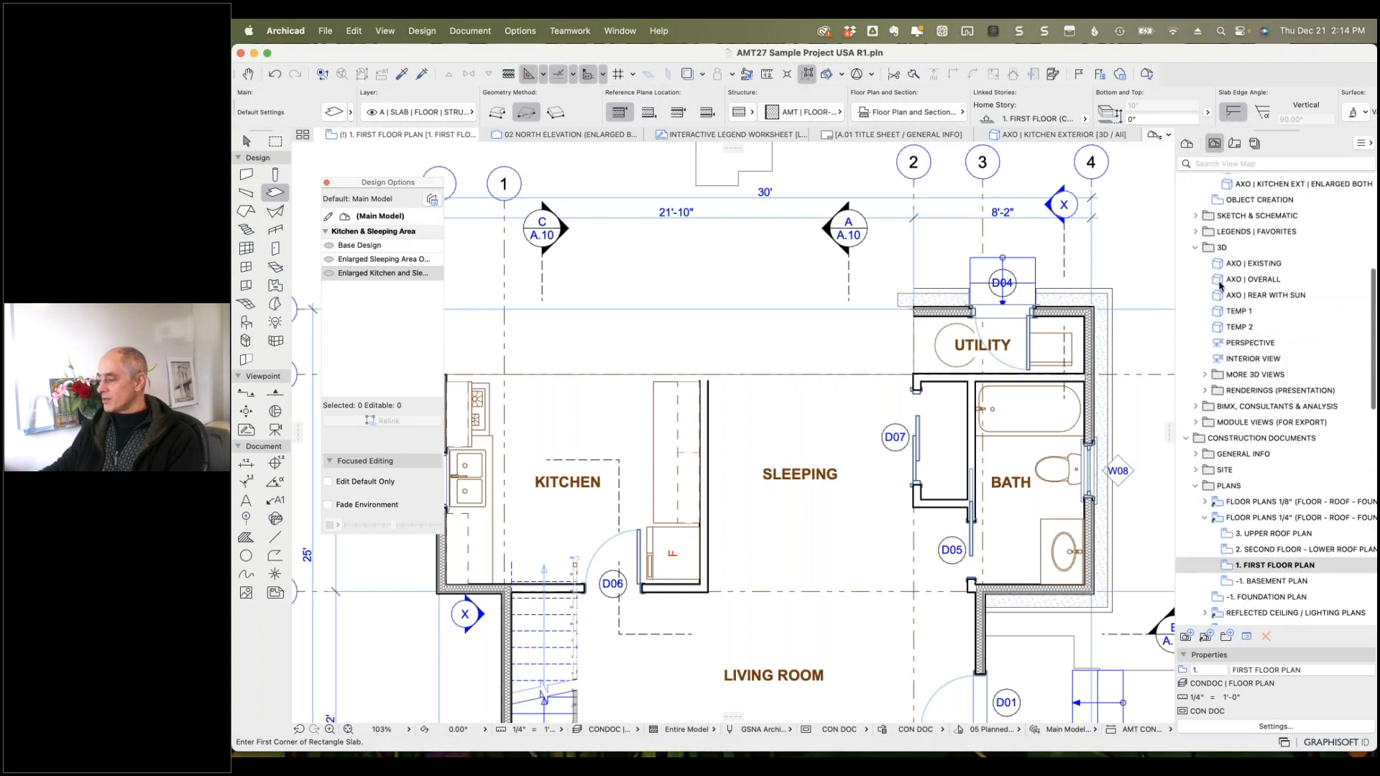
pyautogui.click(1219, 281)
pyautogui.doubleClick(1219, 281)
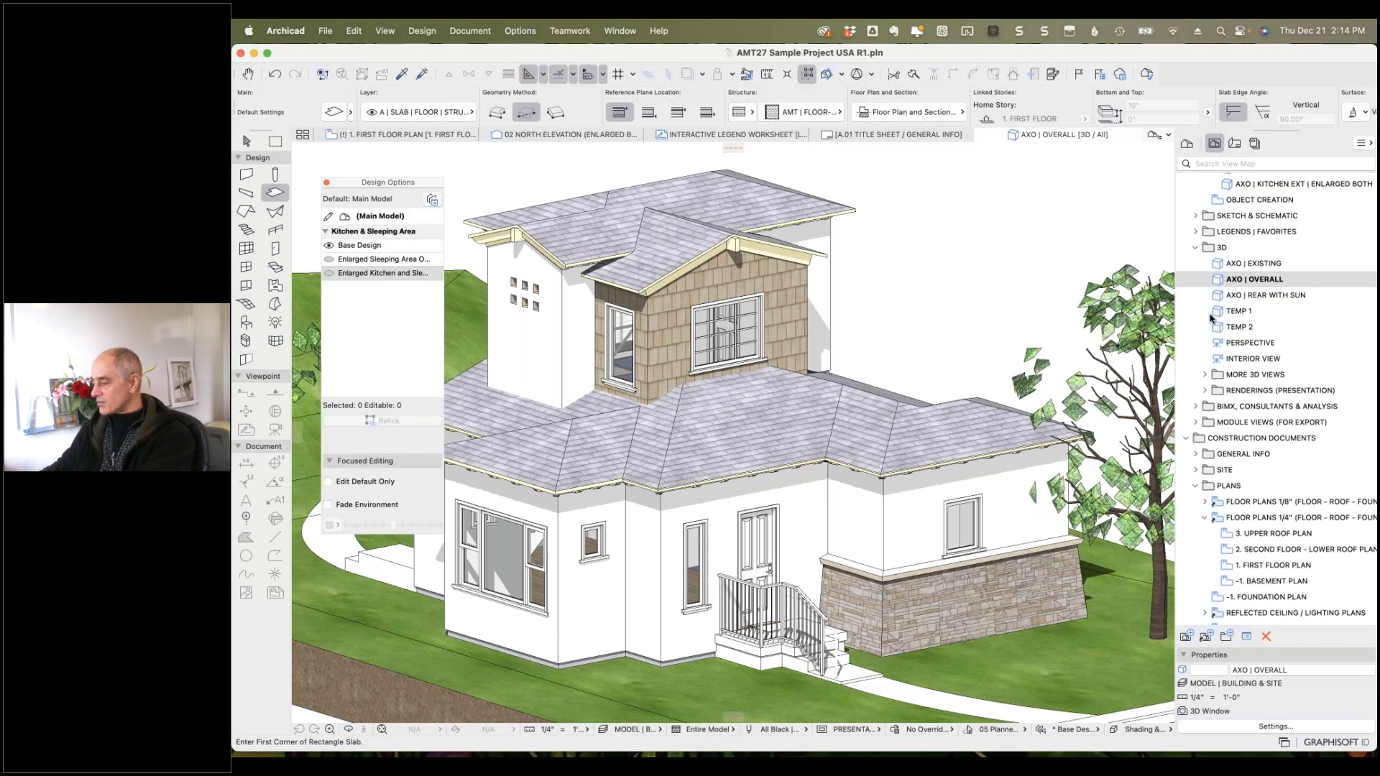
pyautogui.keyDown('shift'); pyautogui.moveTo(1093, 235); pyautogui.dragTo(601, 231, button='middle'); pyautogui.keyUp('shift')
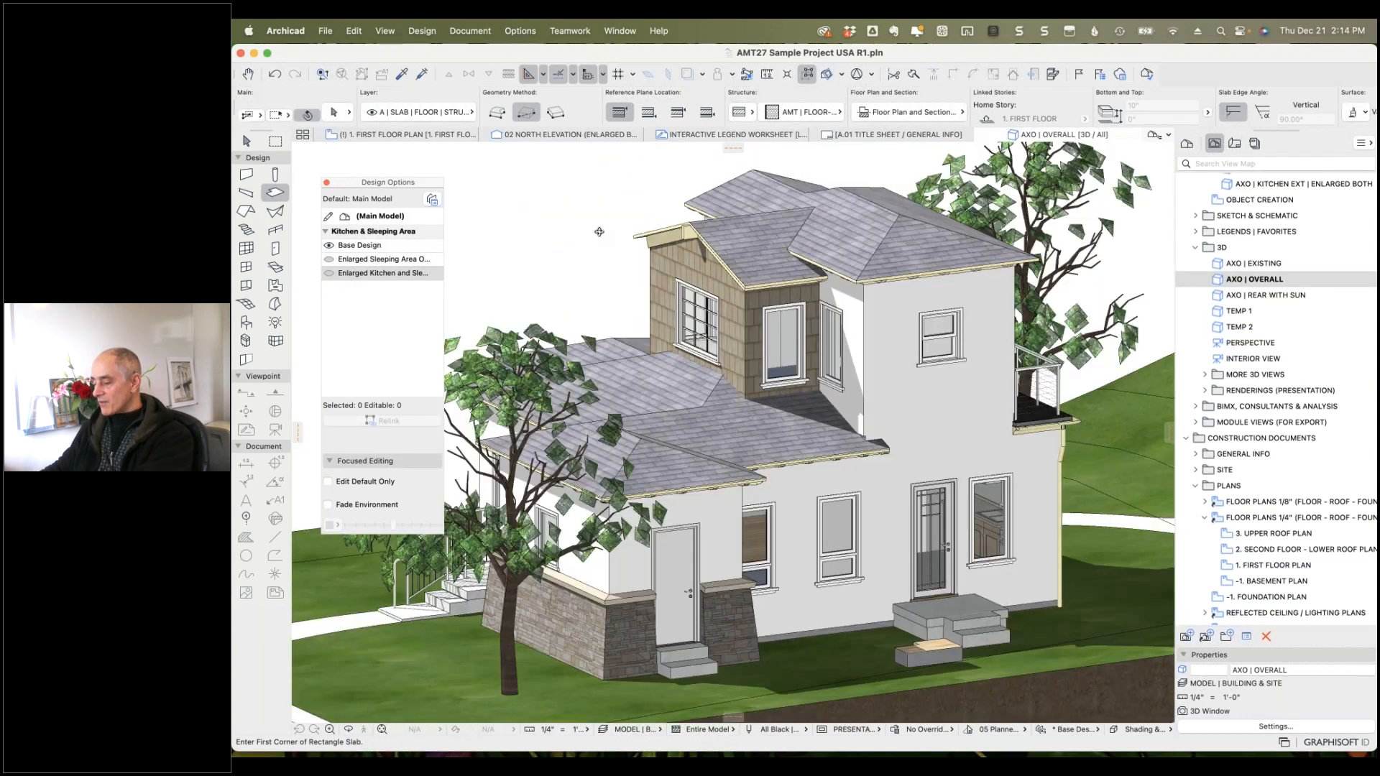
pyautogui.click(1095, 730)
pyautogui.click(1128, 668)
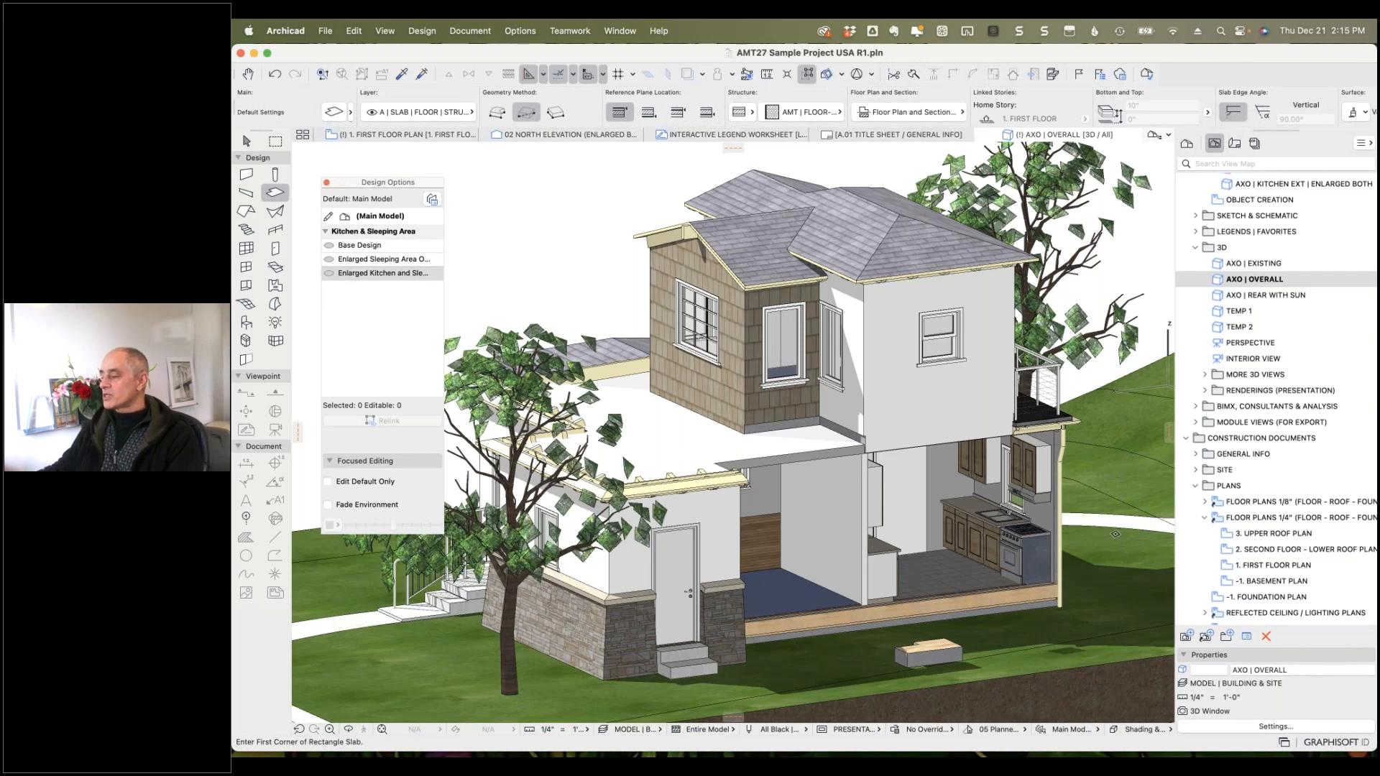
# Review the shared option combination of the DESIGN views from CANVAS LIMITS through INTERIOR DESIGN, closing their view settings without changes.
pyautogui.scroll(6, 1236, 230)
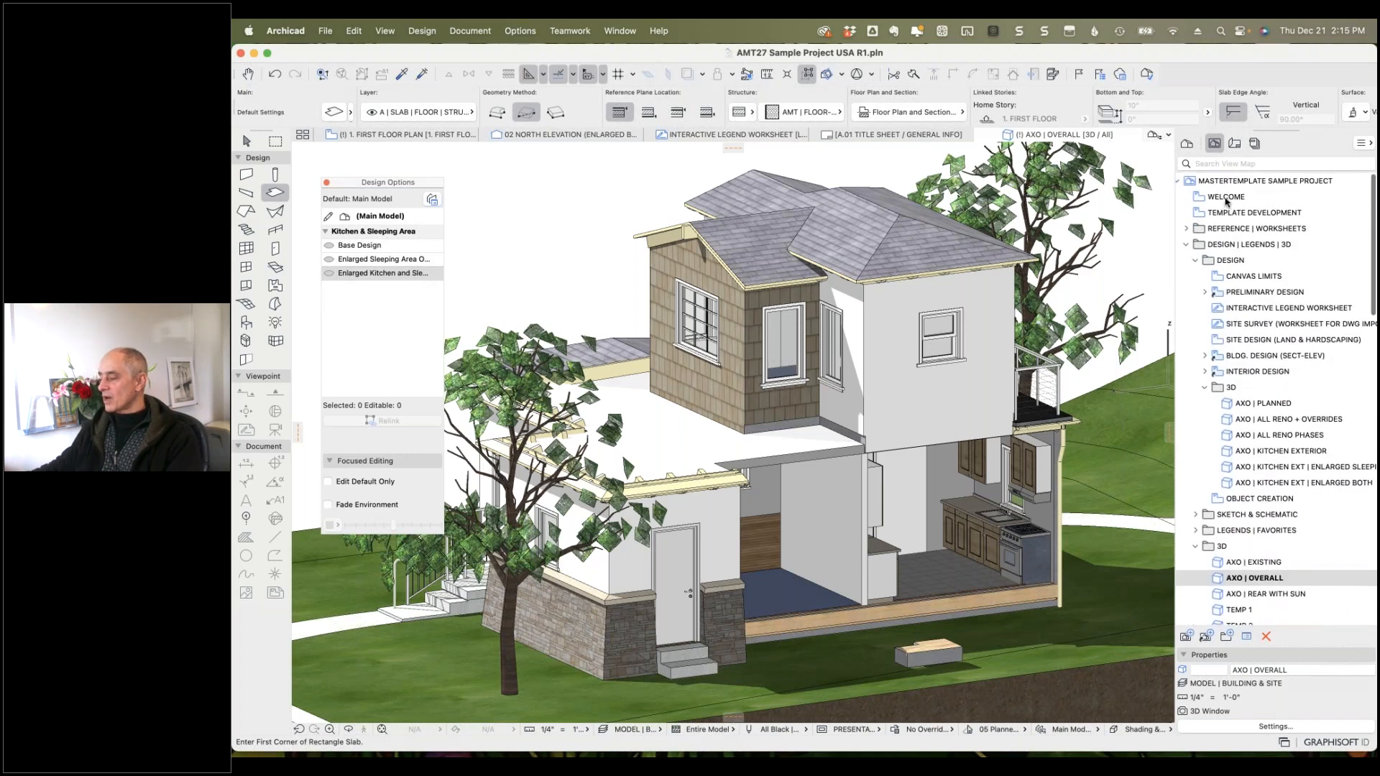
pyautogui.click(1226, 200)
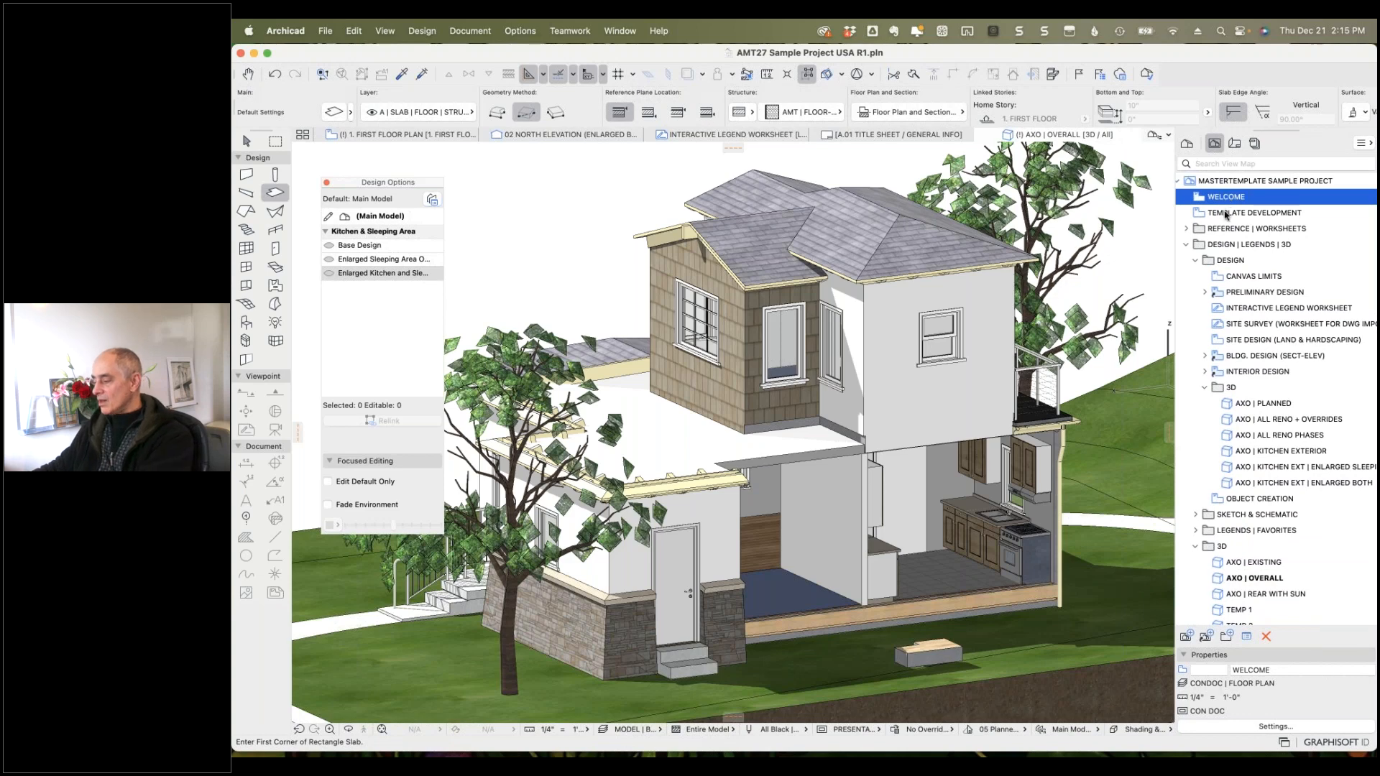
pyautogui.click(1253, 279)
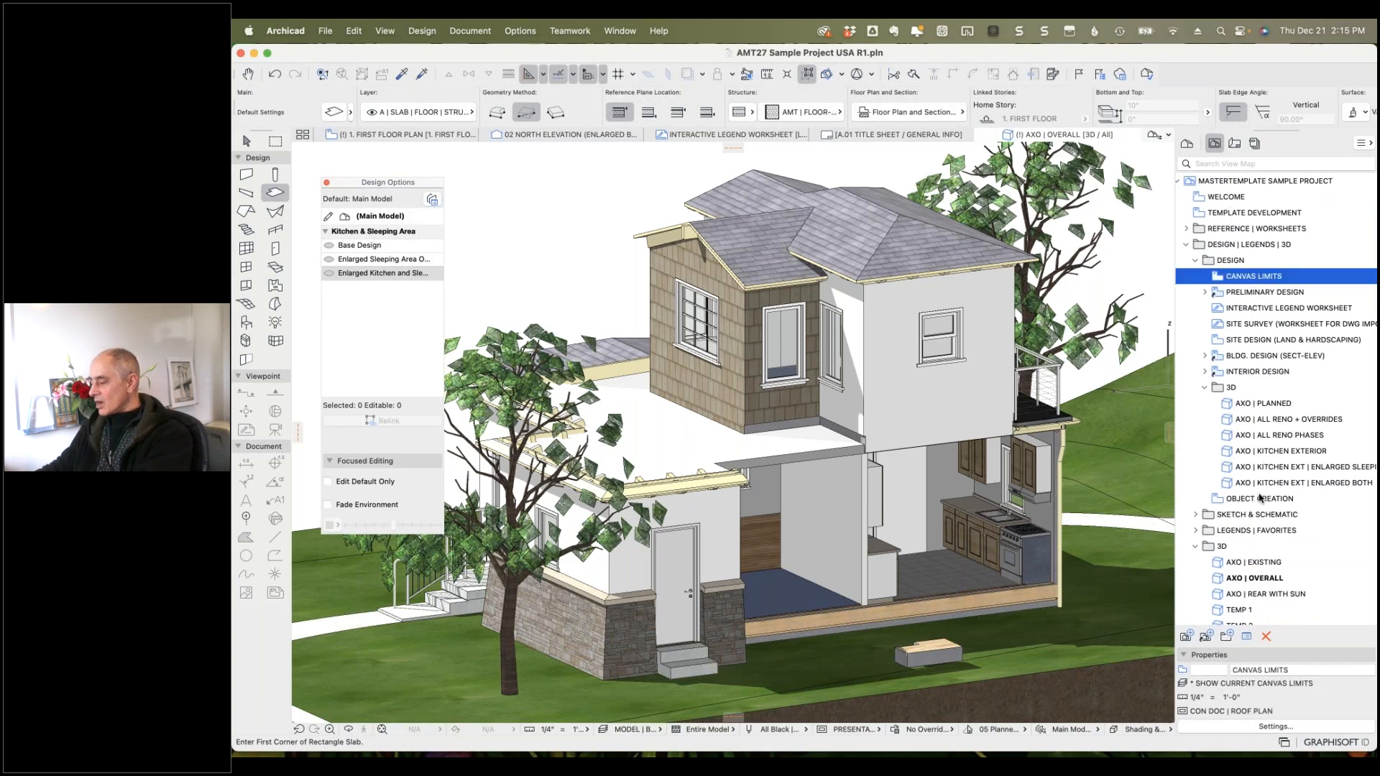
pyautogui.keyDown('shift'); pyautogui.click(1253, 372); pyautogui.keyUp('shift')
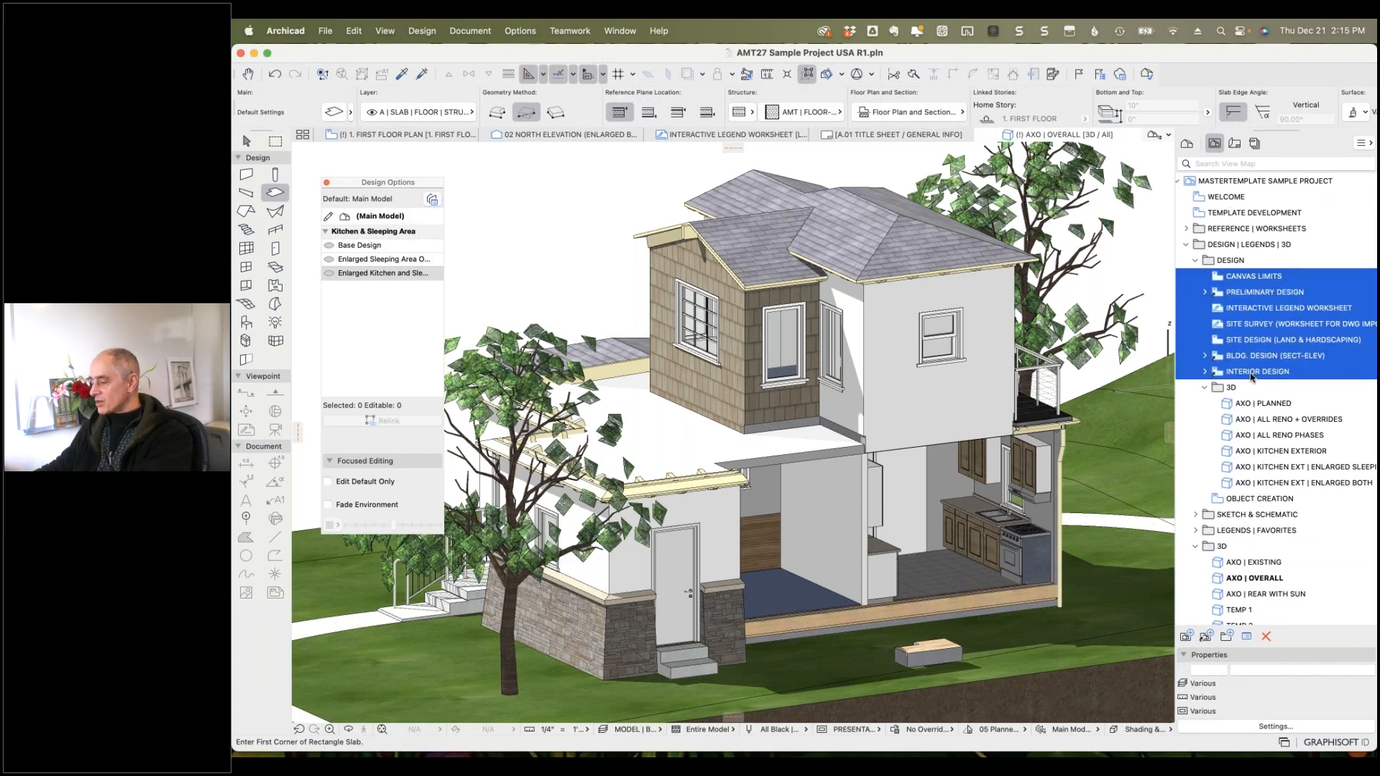
pyautogui.click(1276, 726)
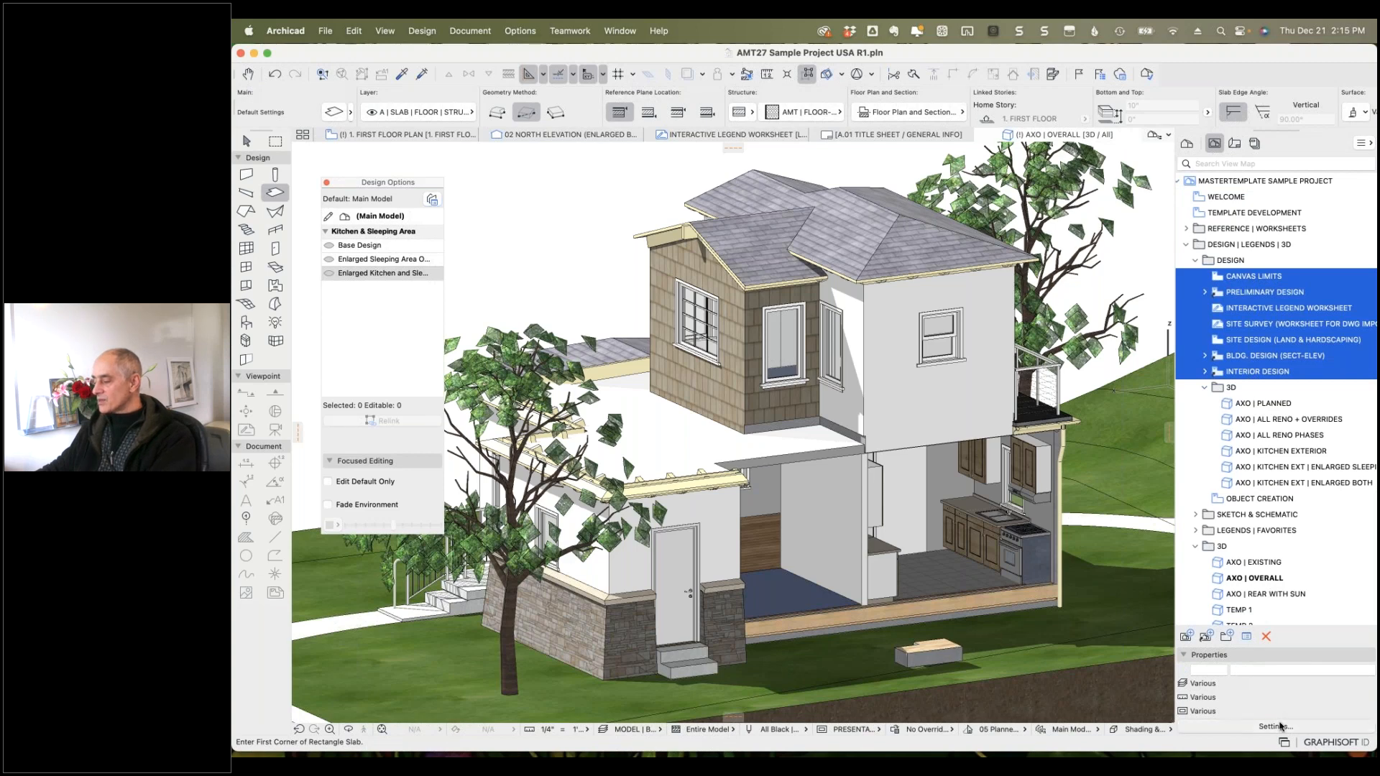
pyautogui.click(783, 465)
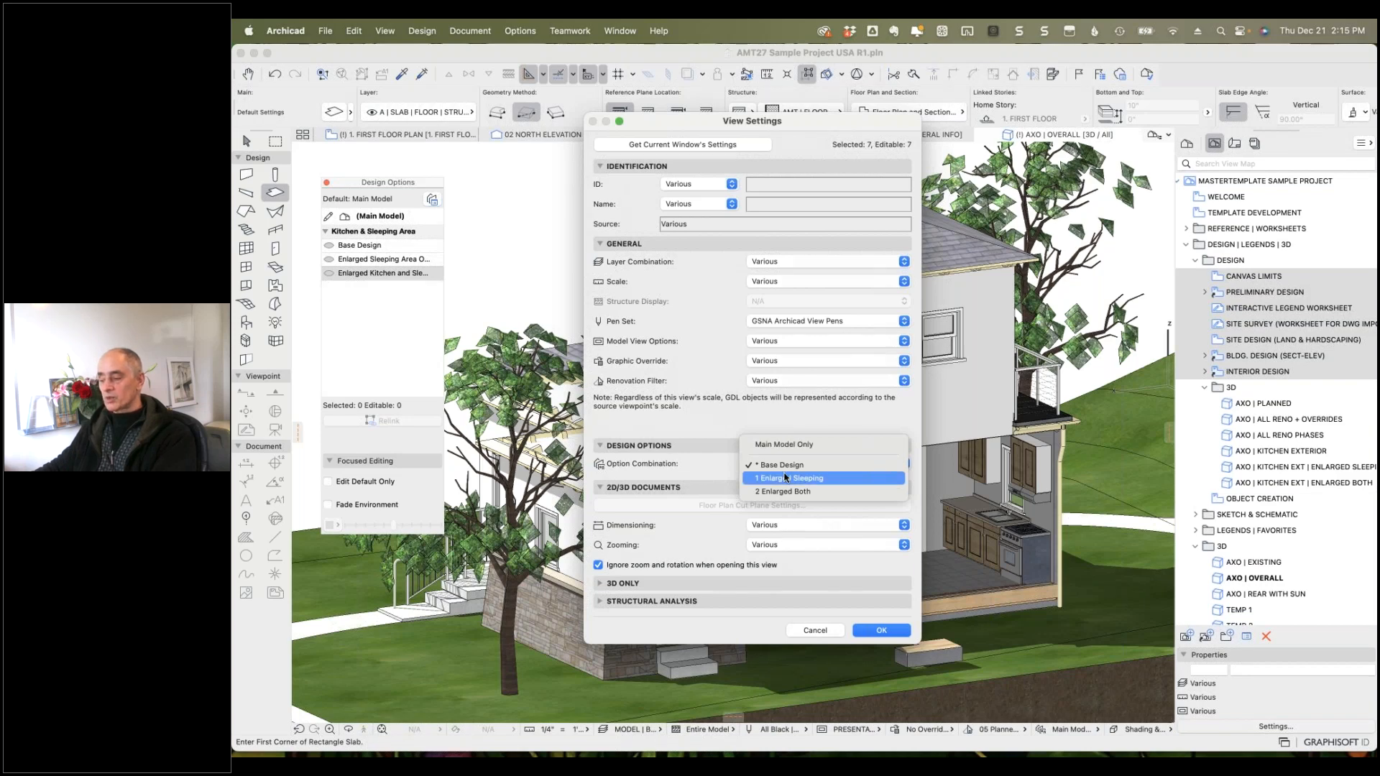
pyautogui.click(712, 427)
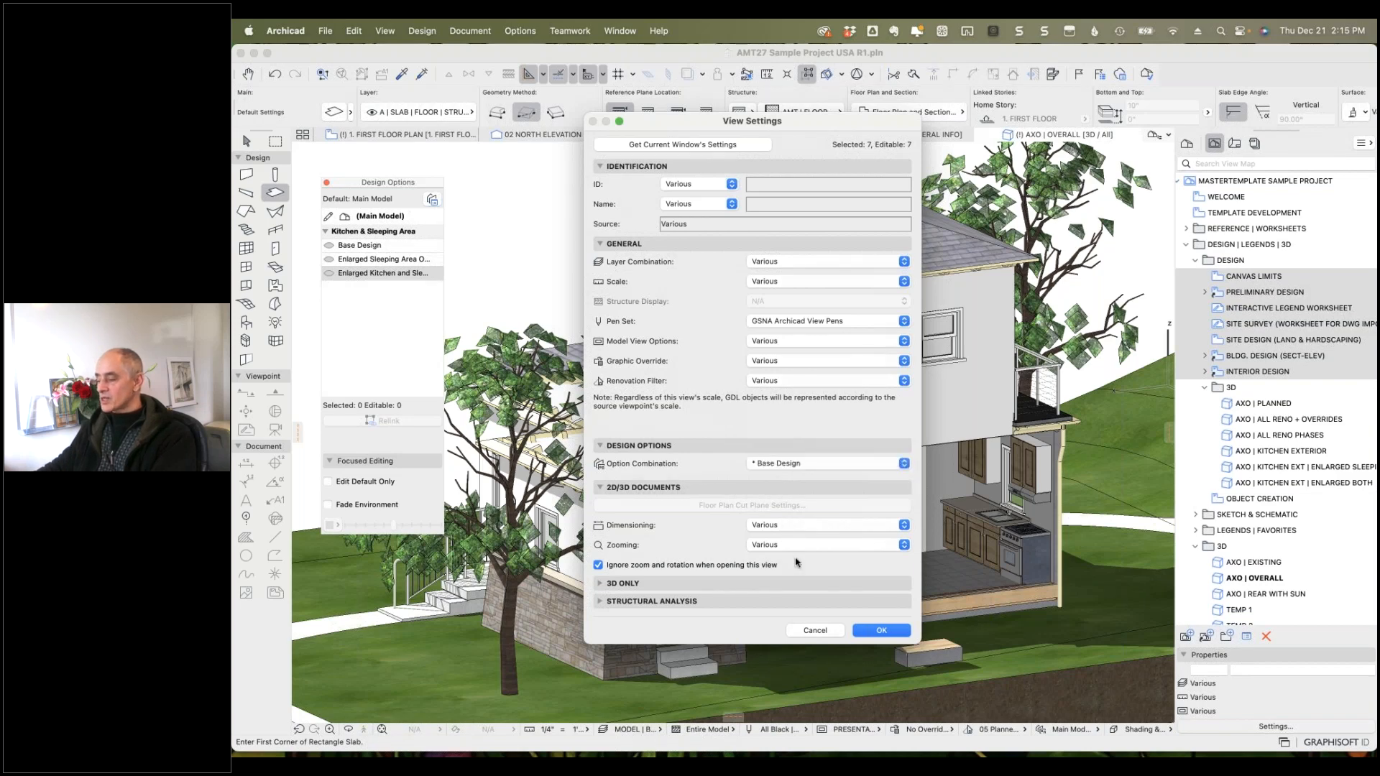
pyautogui.click(808, 631)
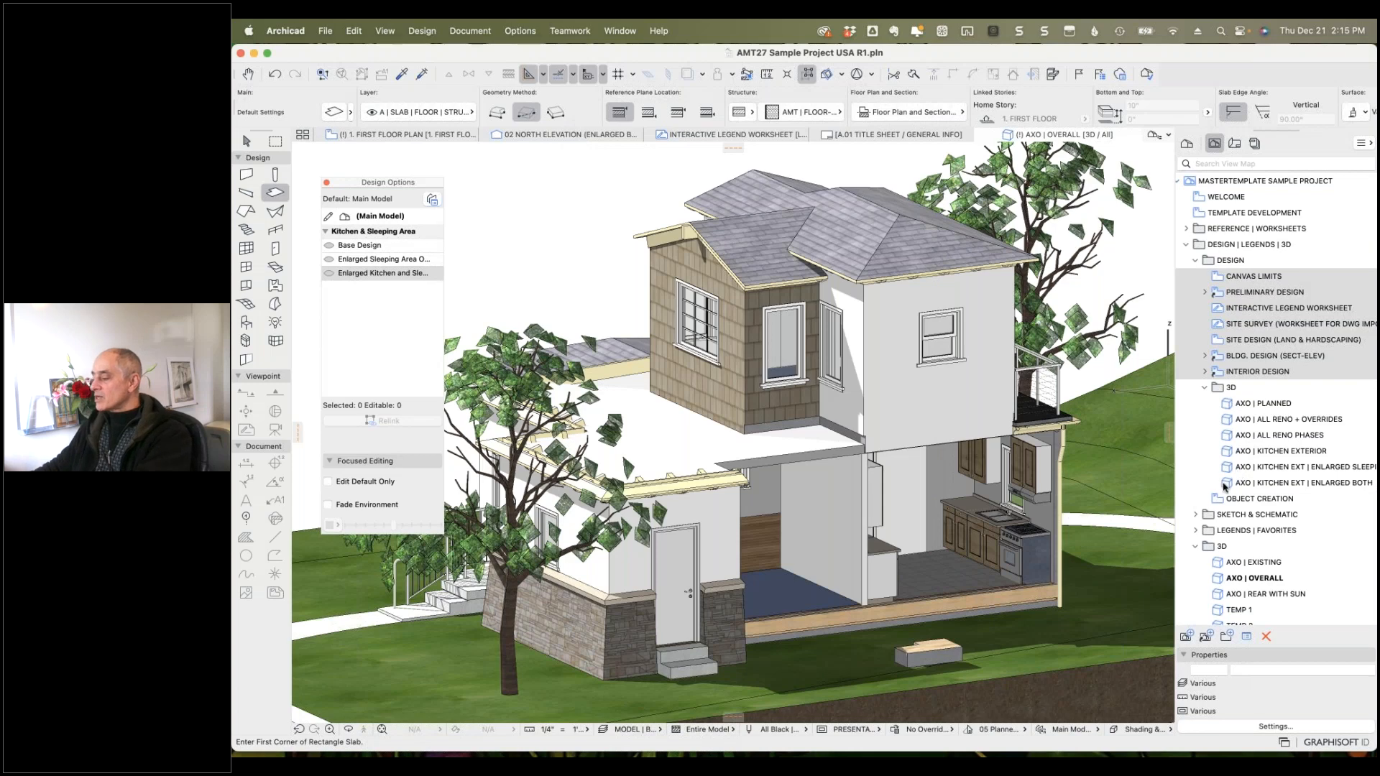
# Add the AXO views to the selection without their 3D folder and review the joint option combination choices, discarding the dialog.
pyautogui.keyDown('shift'); pyautogui.click(1226, 484); pyautogui.keyUp('shift')
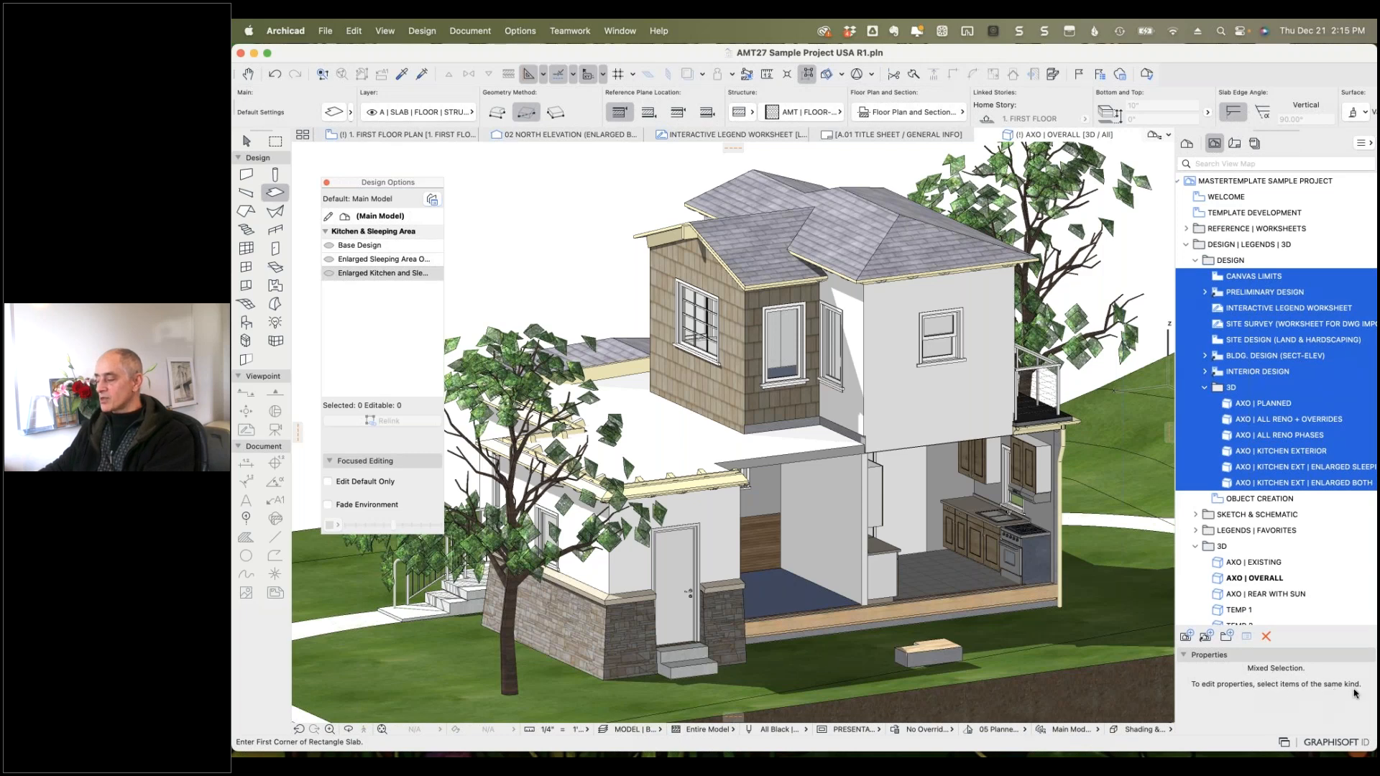
pyautogui.keyDown('super'); pyautogui.click(1220, 389); pyautogui.keyUp('super')
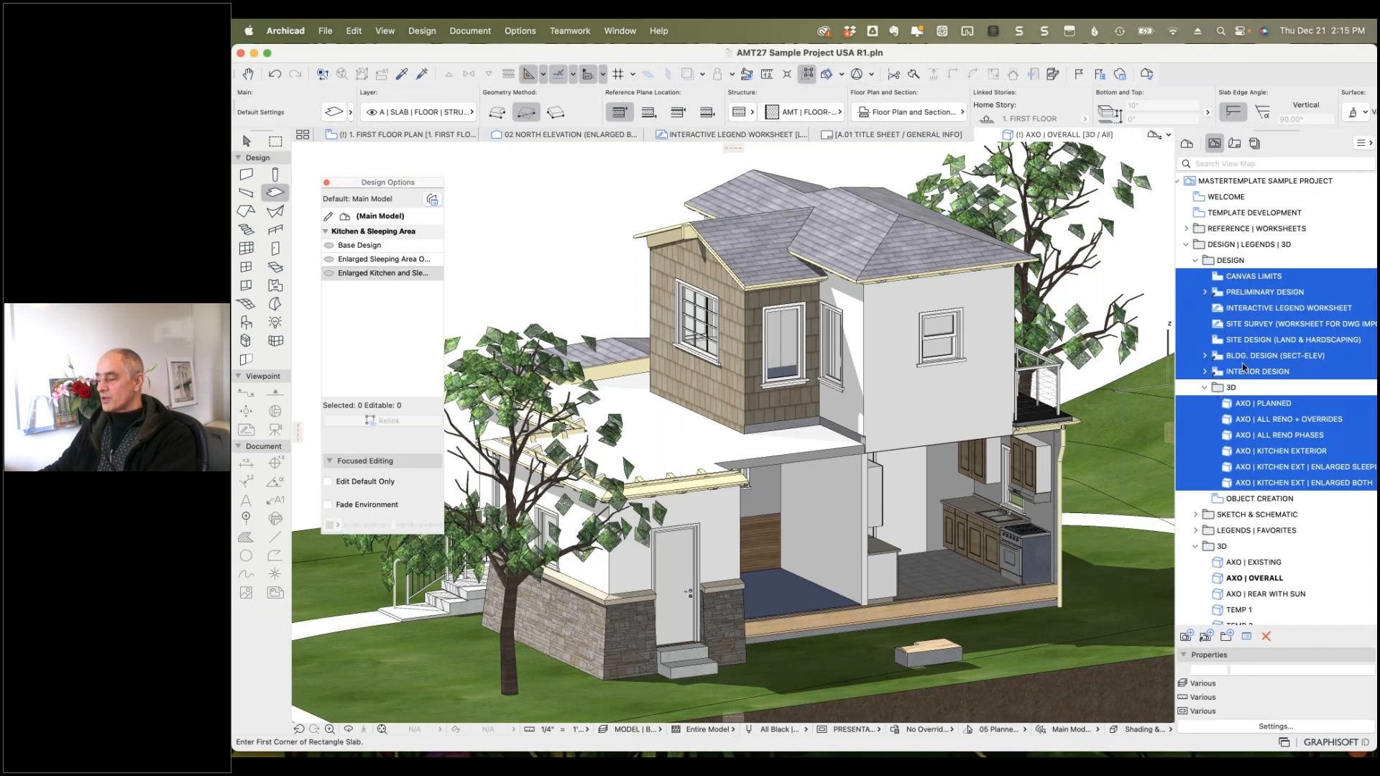
pyautogui.click(1272, 726)
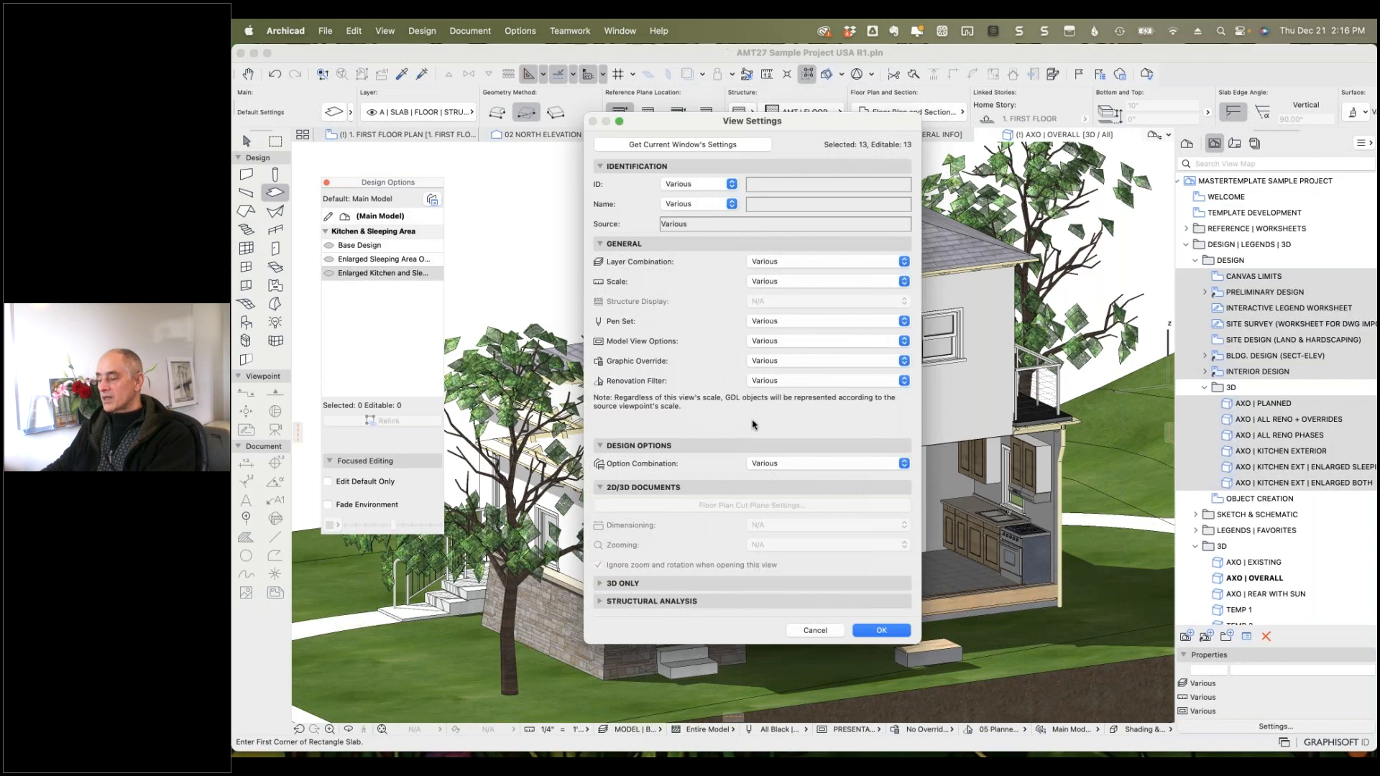
pyautogui.click(771, 465)
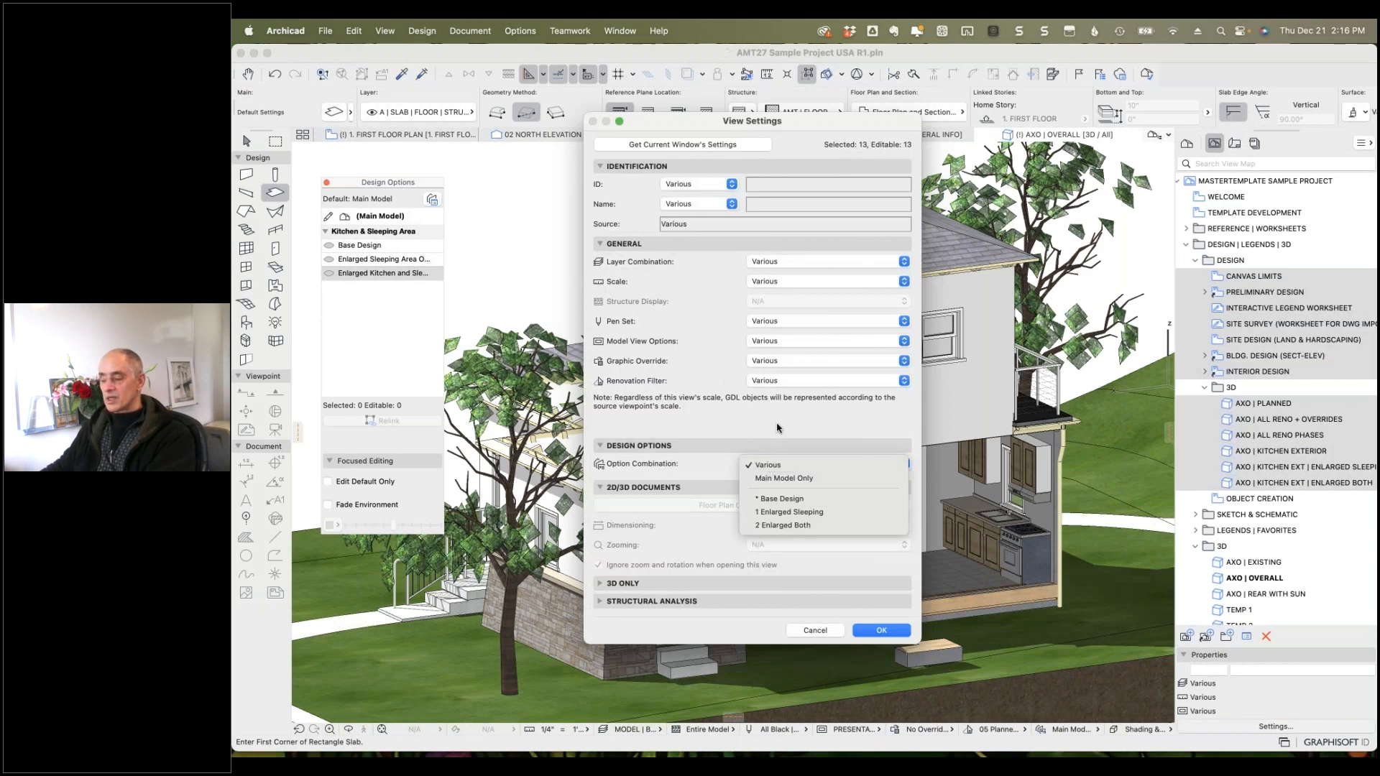
pyautogui.click(777, 427)
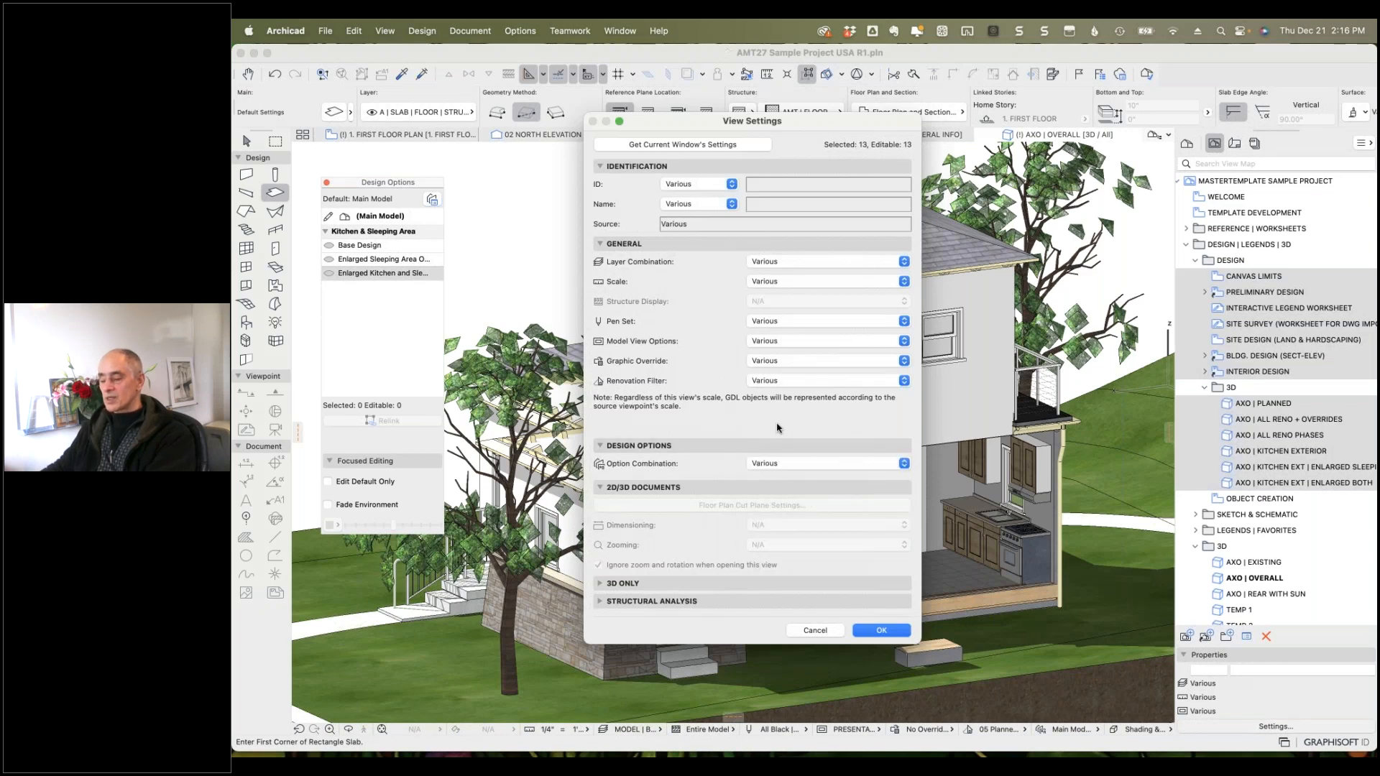
pyautogui.click(814, 630)
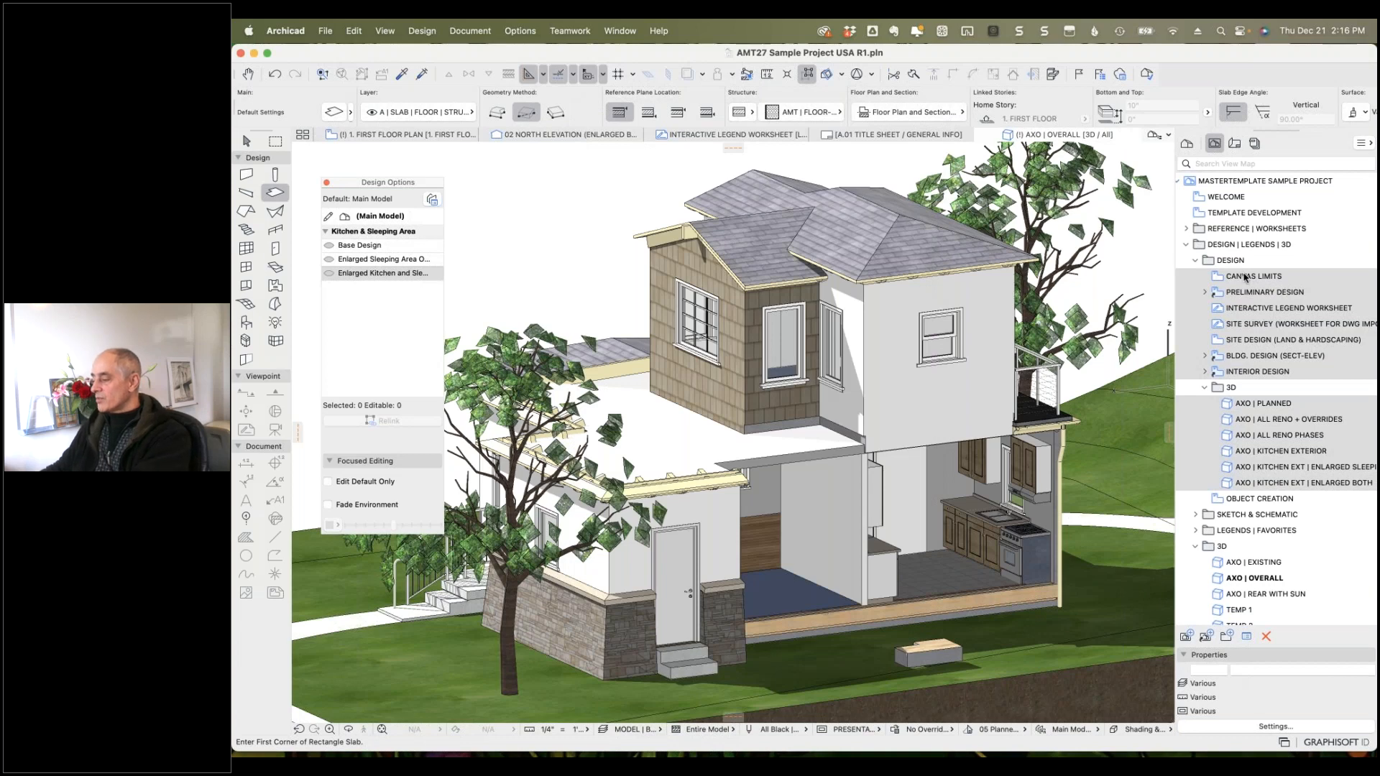
# Try to select all views from CANVAS LIMITS to the end of the list, excluding ordinary folders such as SCHEDULES (ACTIVE) and OPTIONS.
pyautogui.click(1246, 277)
pyautogui.scroll(-15, 1240, 402)
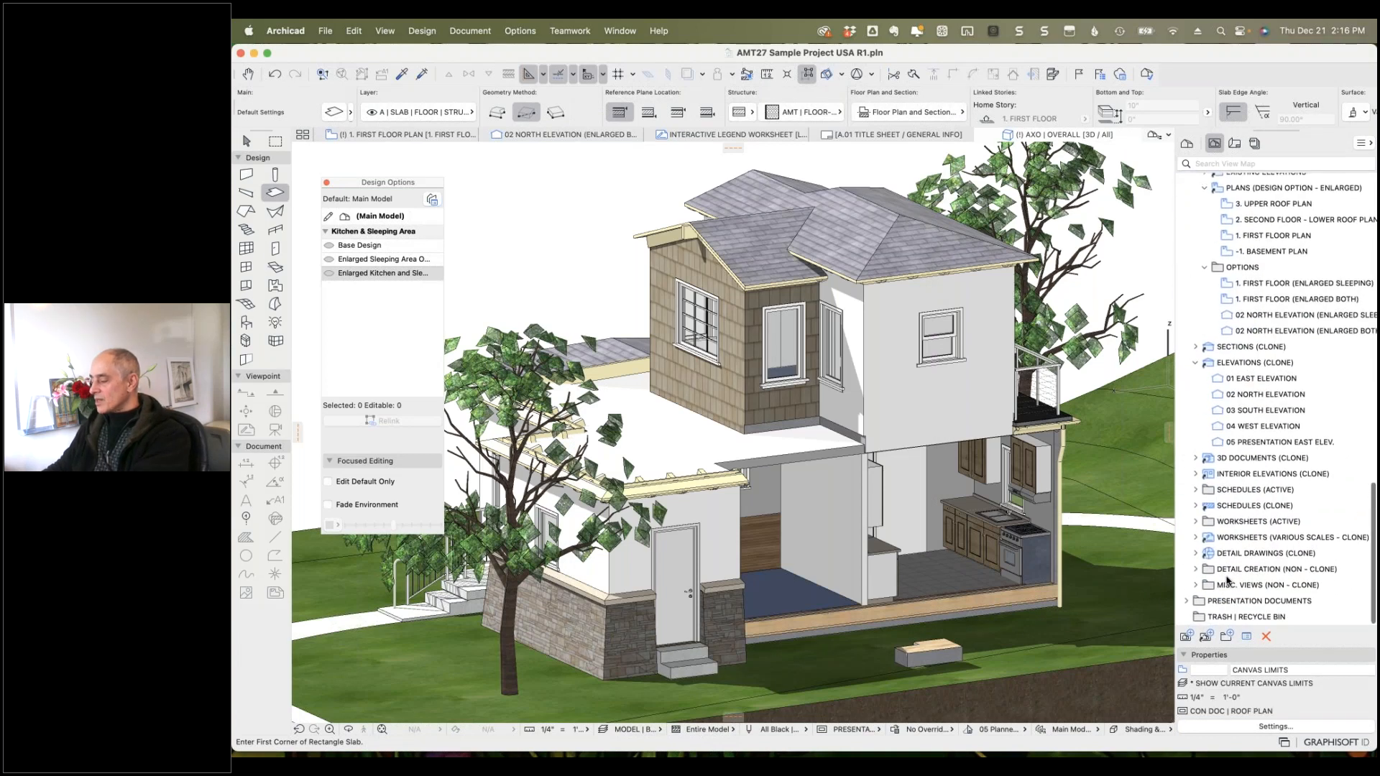
pyautogui.keyDown('shift'); pyautogui.click(1238, 617); pyautogui.keyUp('shift')
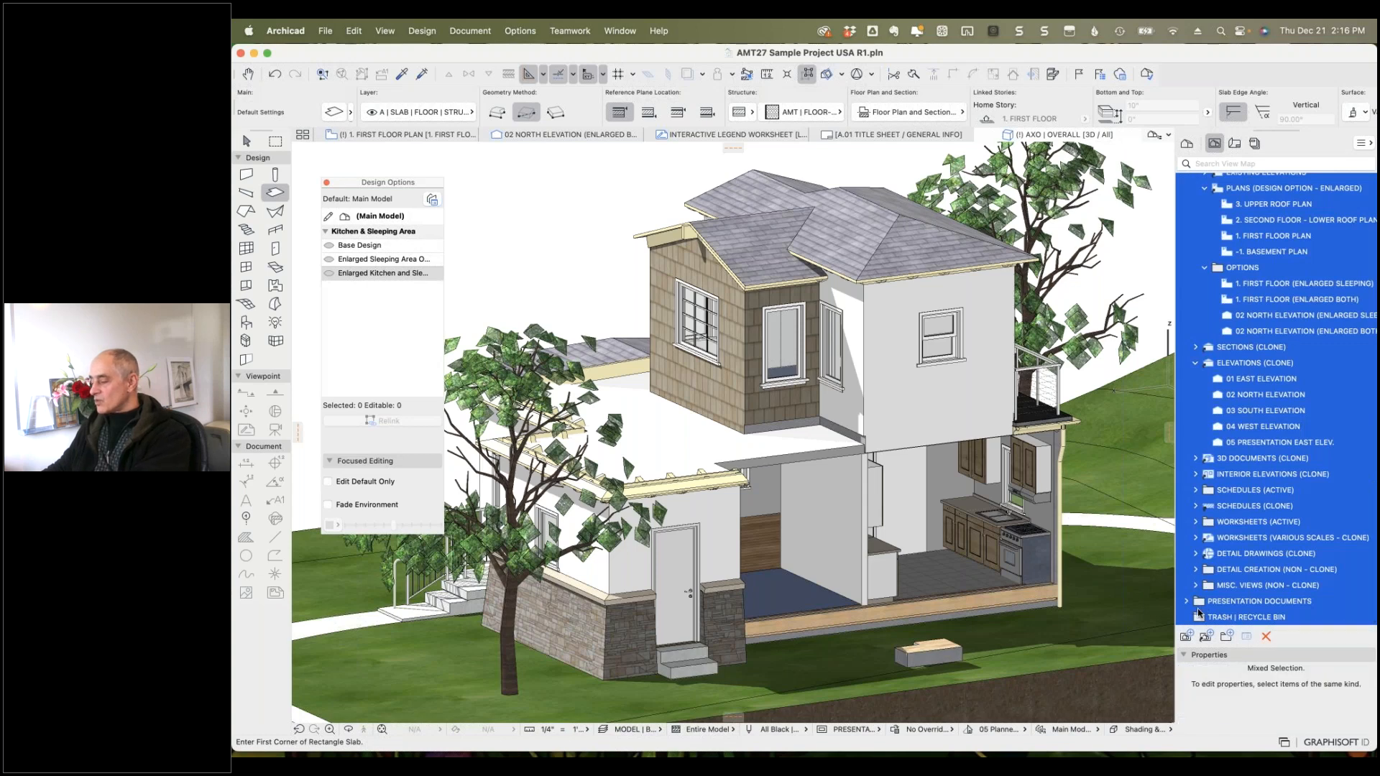
pyautogui.keyDown('super'); pyautogui.click(1199, 616); pyautogui.keyUp('super')
pyautogui.keyDown('super'); pyautogui.click(1199, 604); pyautogui.keyUp('super')
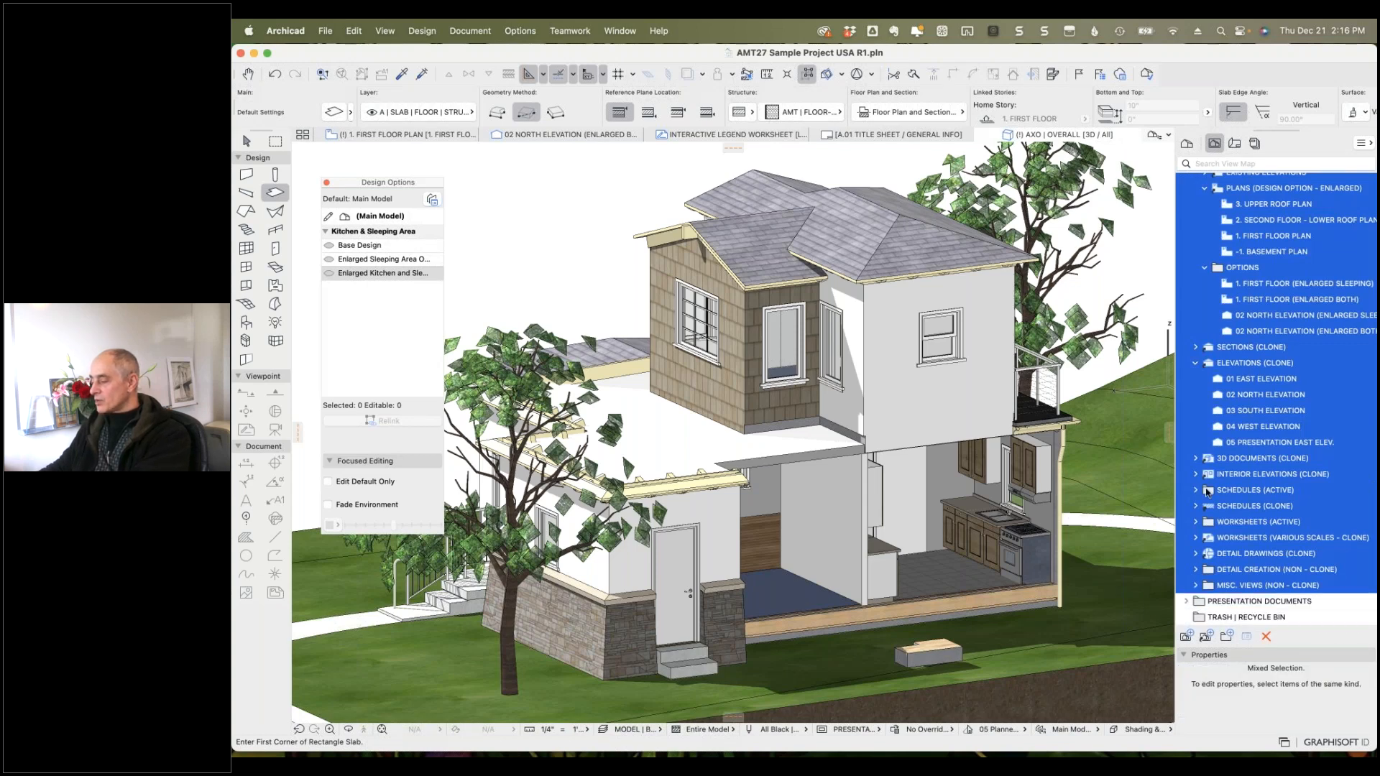
pyautogui.keyDown('super'); pyautogui.click(1208, 491); pyautogui.keyUp('super')
pyautogui.keyDown('super'); pyautogui.click(1209, 523); pyautogui.keyUp('super')
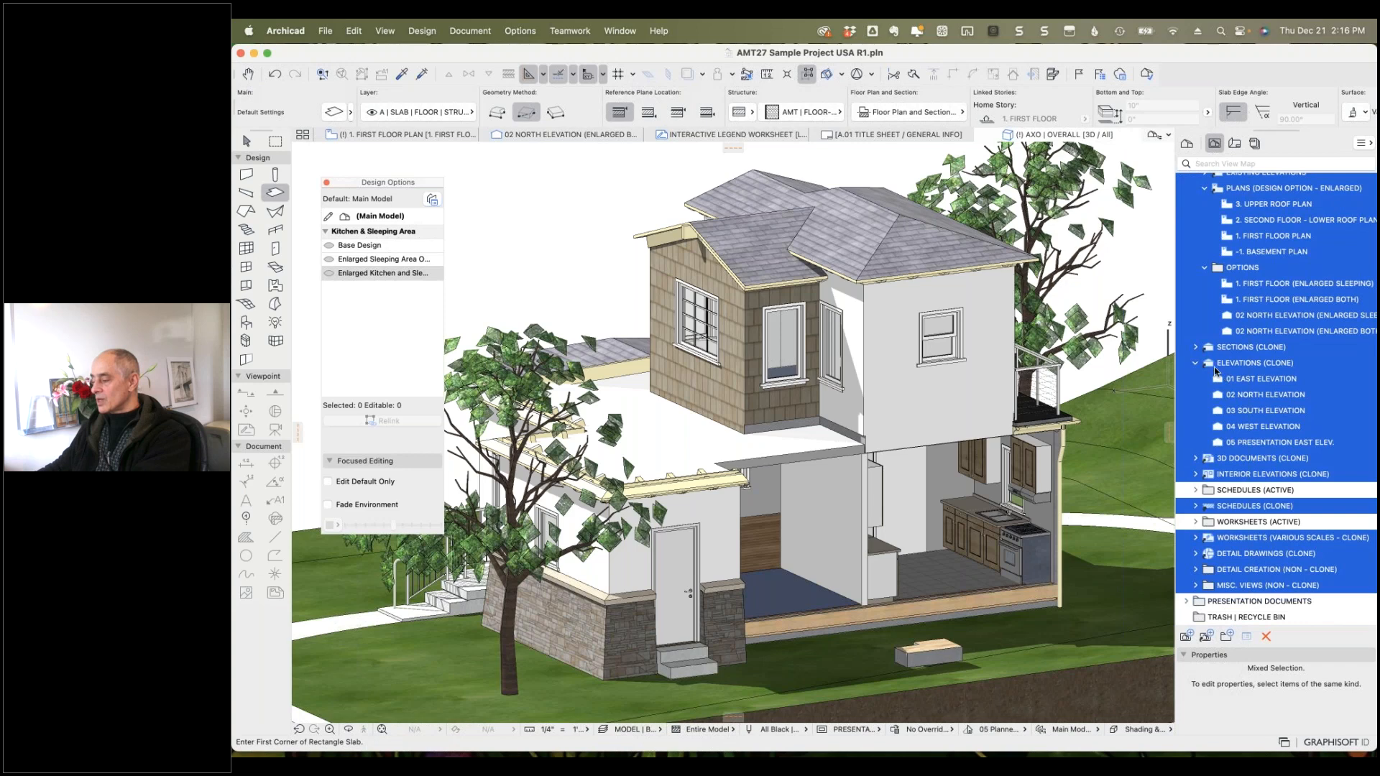
pyautogui.keyDown('super'); pyautogui.click(1223, 270); pyautogui.keyUp('super')
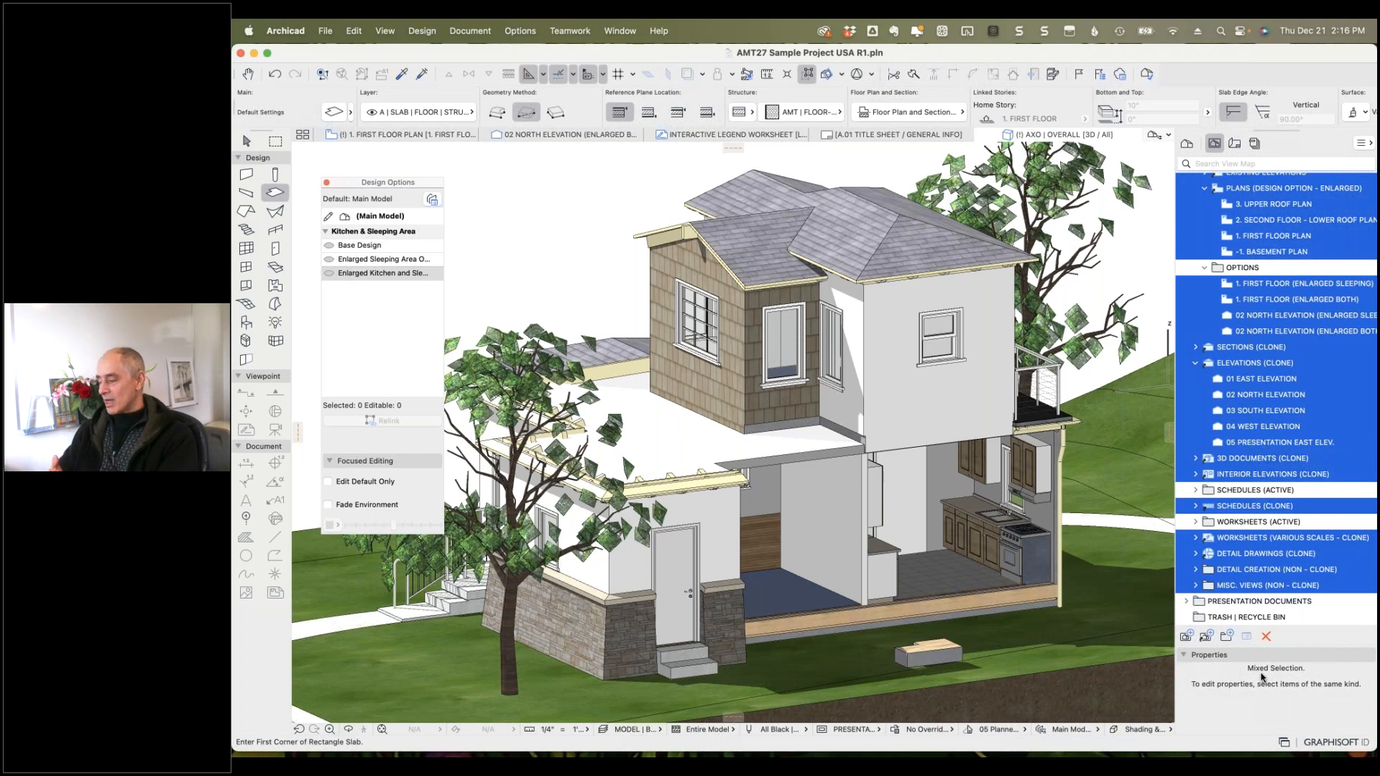
# Review the view settings of the ELEVATIONS (CLONE) folder, close them unchanged, and expand the SCHEDULES (ACTIVE) folder.
pyautogui.click(1231, 367)
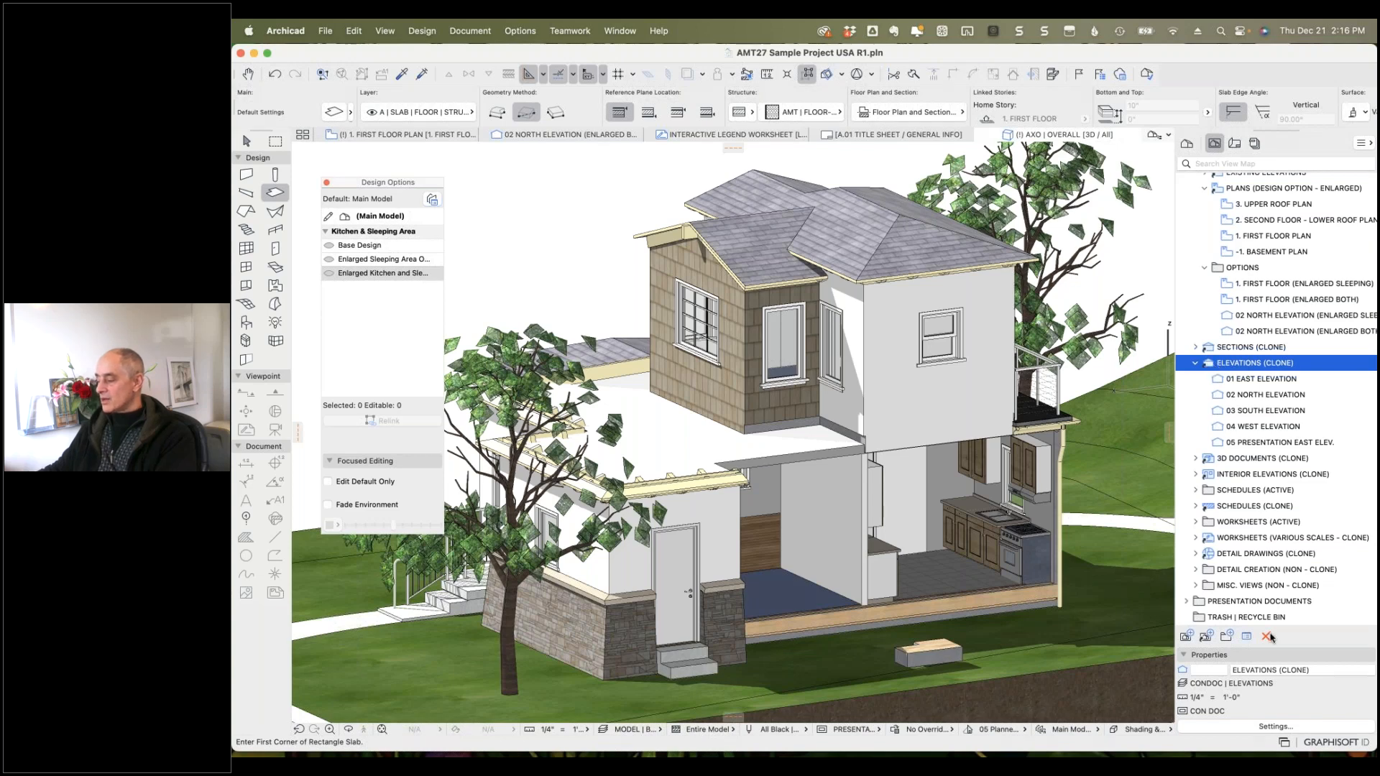
pyautogui.click(1266, 724)
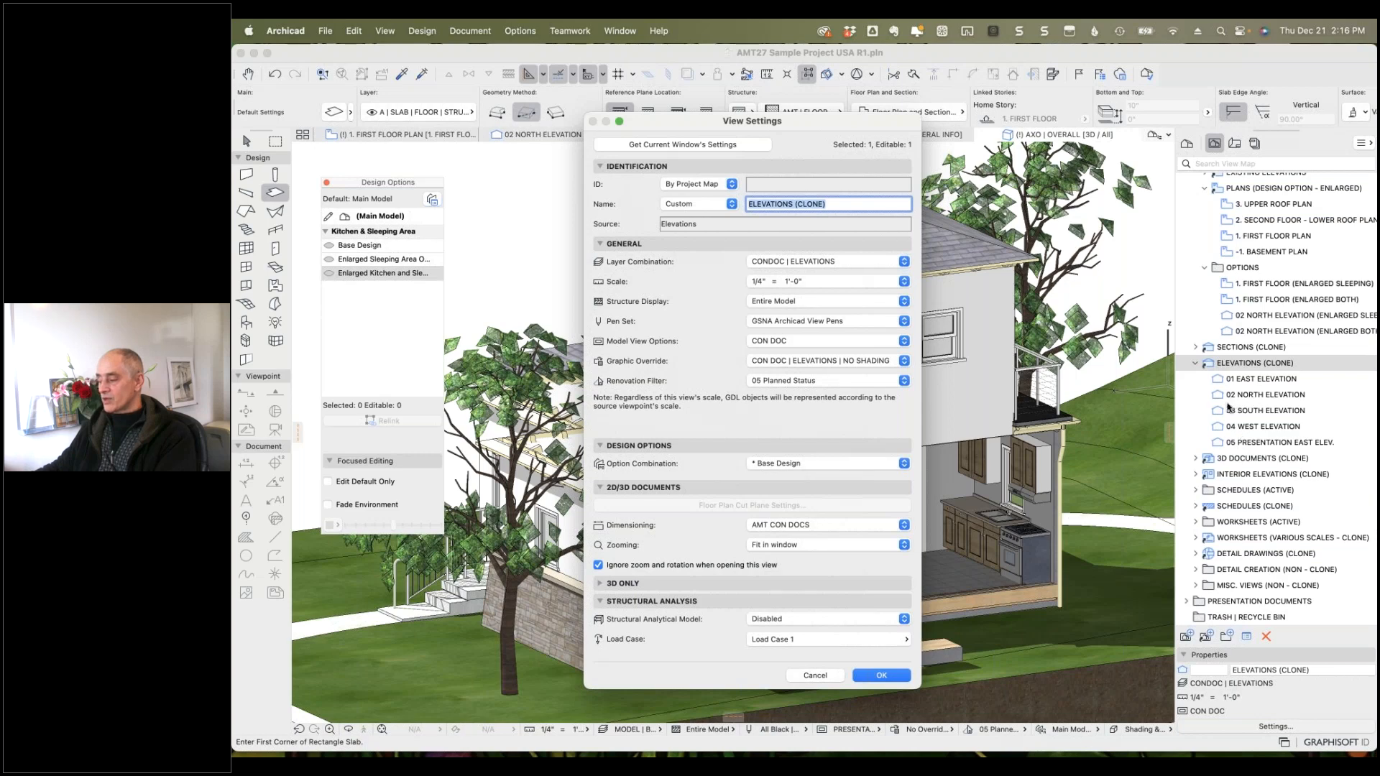
pyautogui.click(820, 262)
pyautogui.click(820, 262)
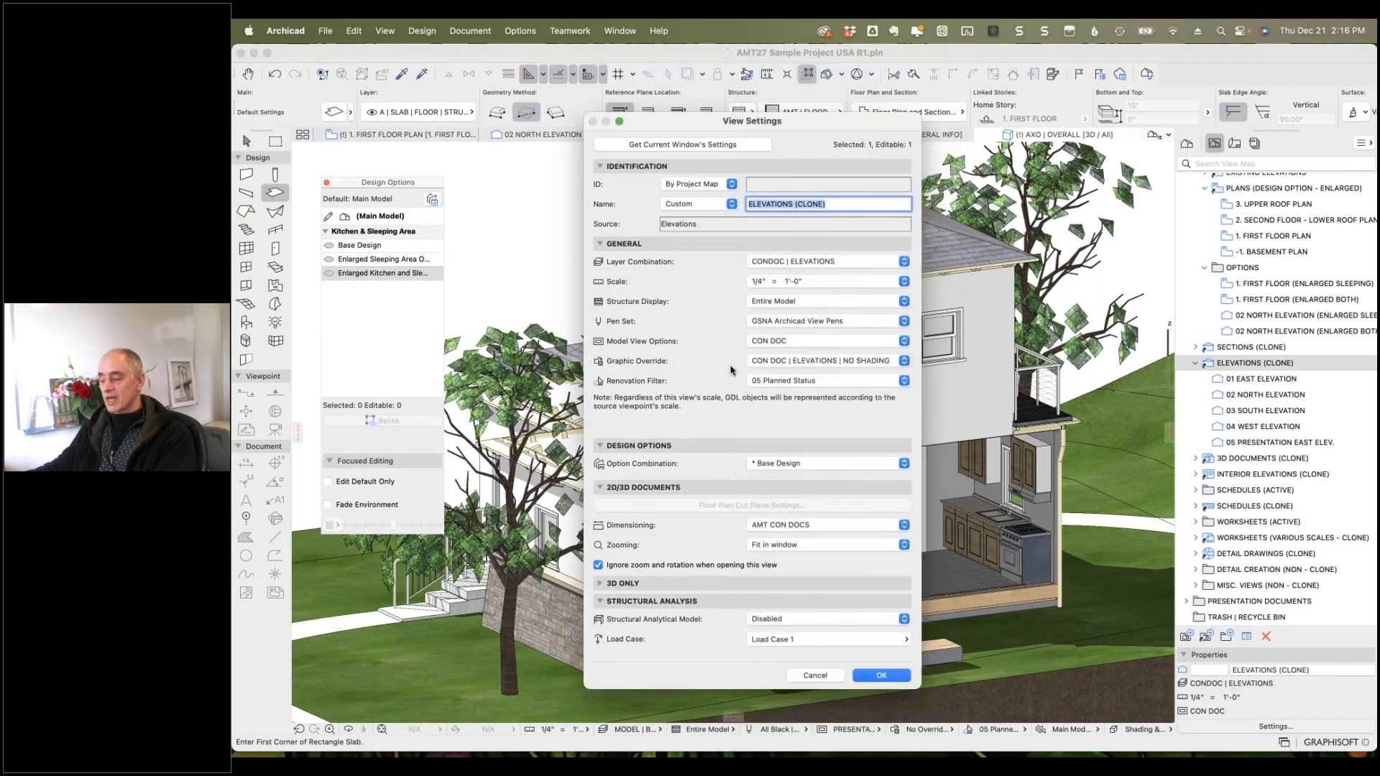
pyautogui.click(816, 676)
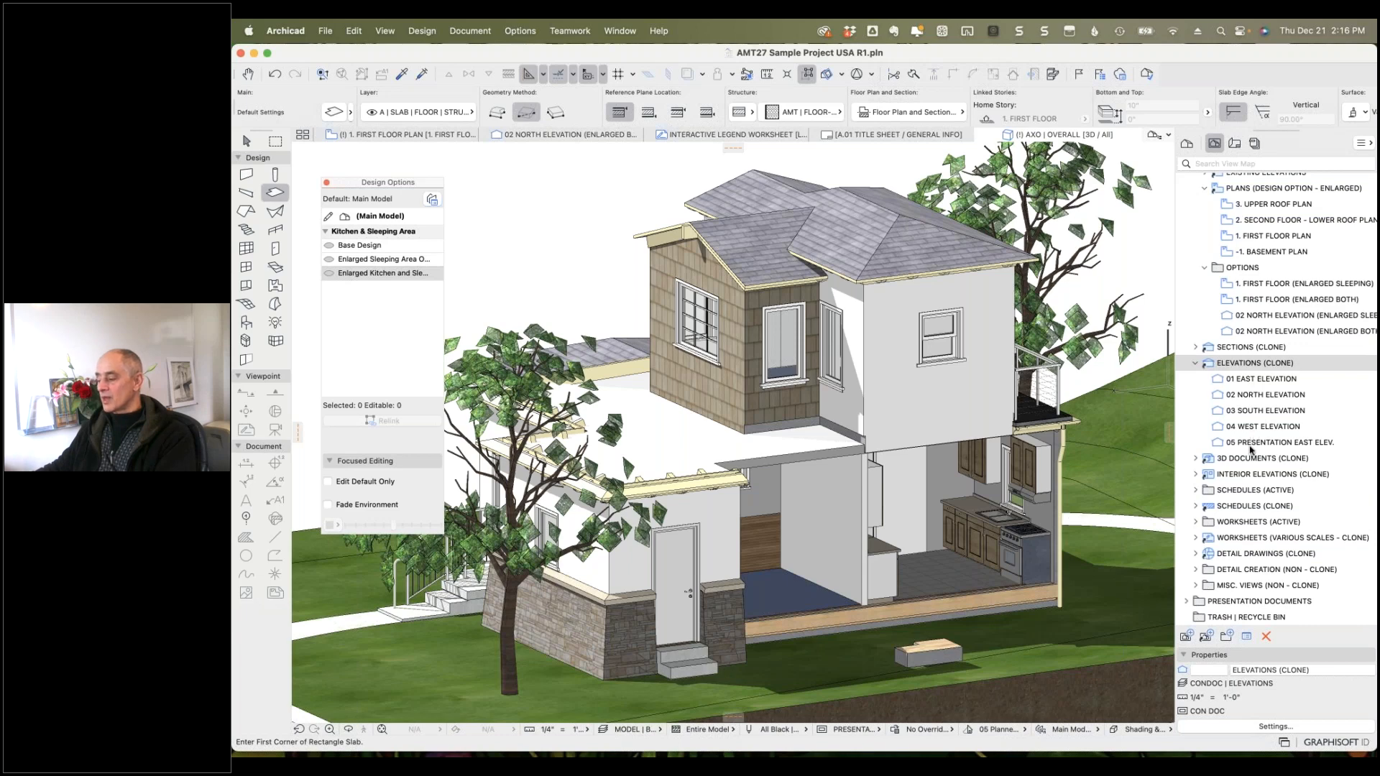
pyautogui.click(1196, 493)
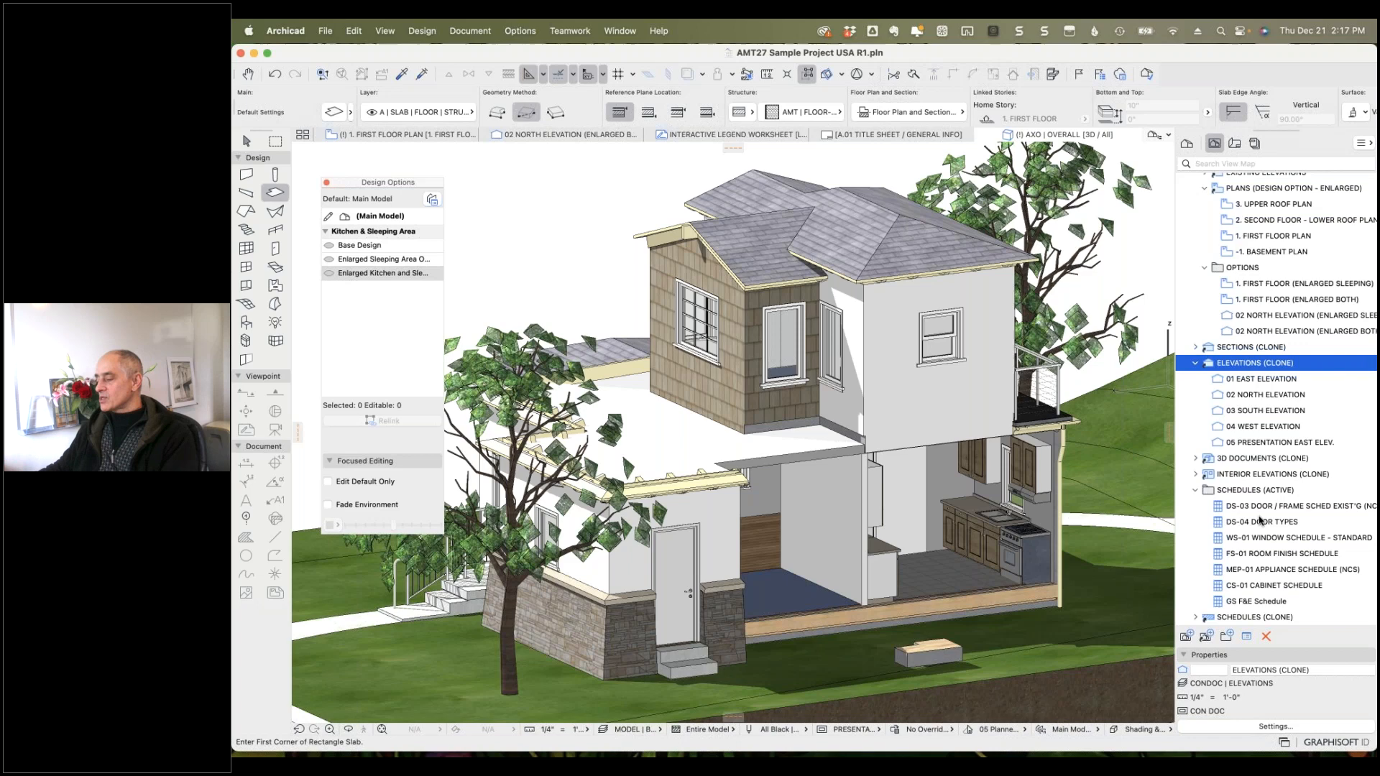
# Open layout A.18 DESIGN OPTIONS PLANS & ELEVS, uncover its drawings, and compare the north elevations and first floor plans across options.
pyautogui.click(1234, 143)
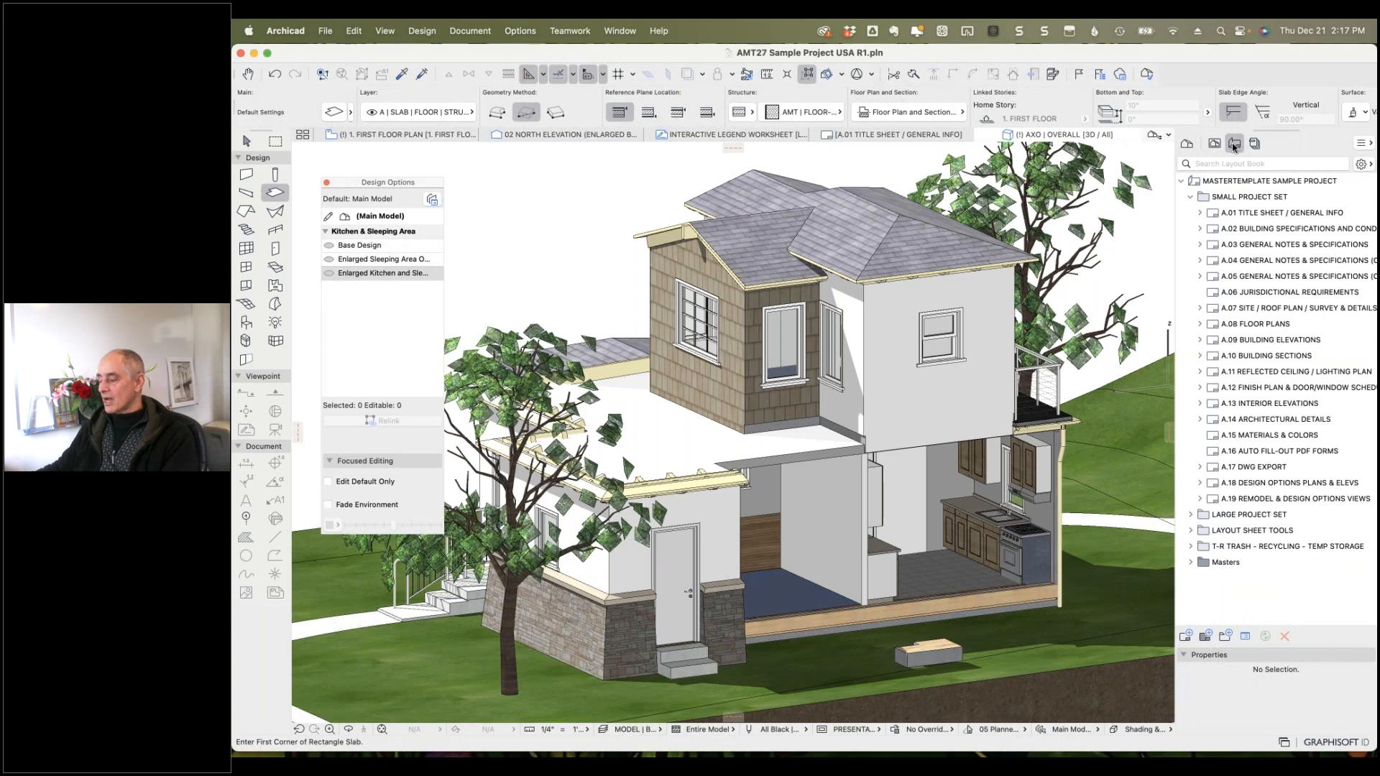
pyautogui.doubleClick(1232, 486)
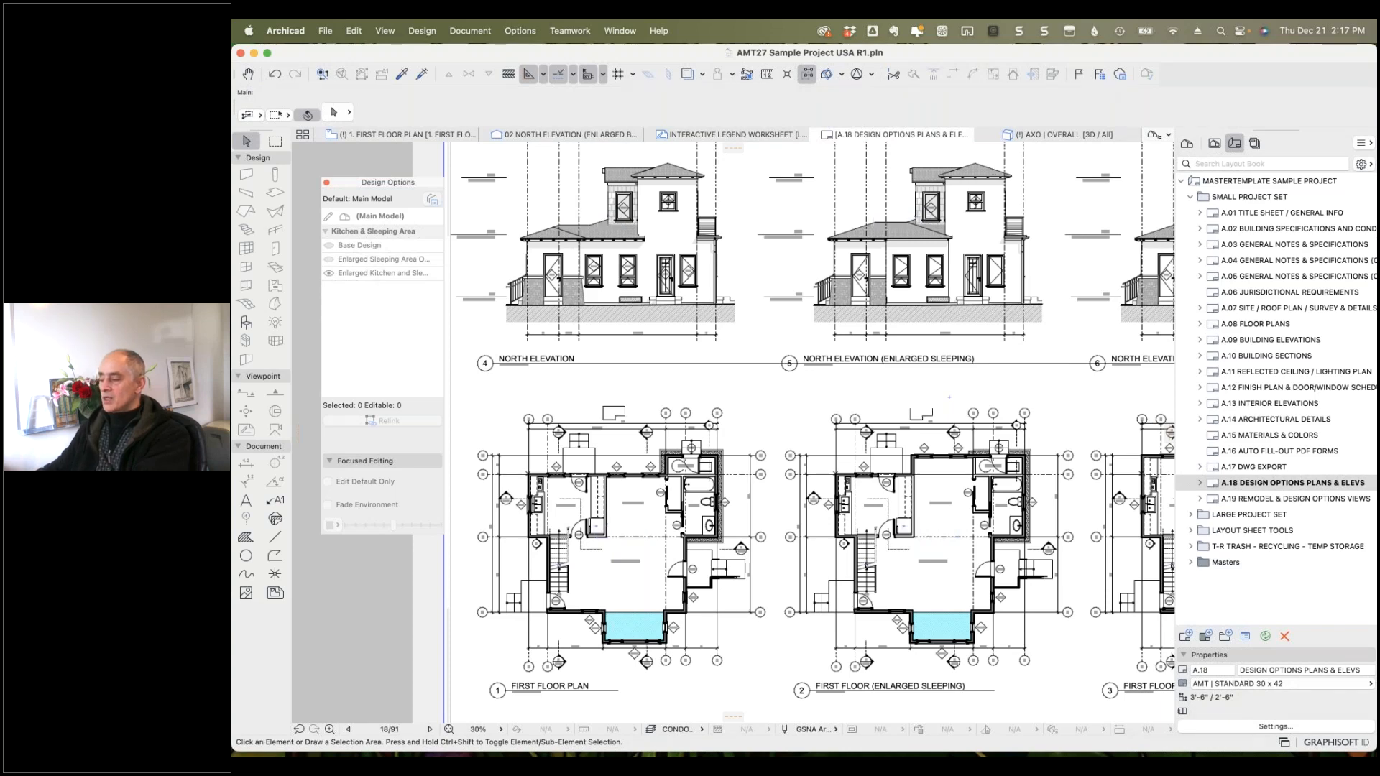
pyautogui.middleClick(1065, 373)
pyautogui.middleClick(1065, 372)
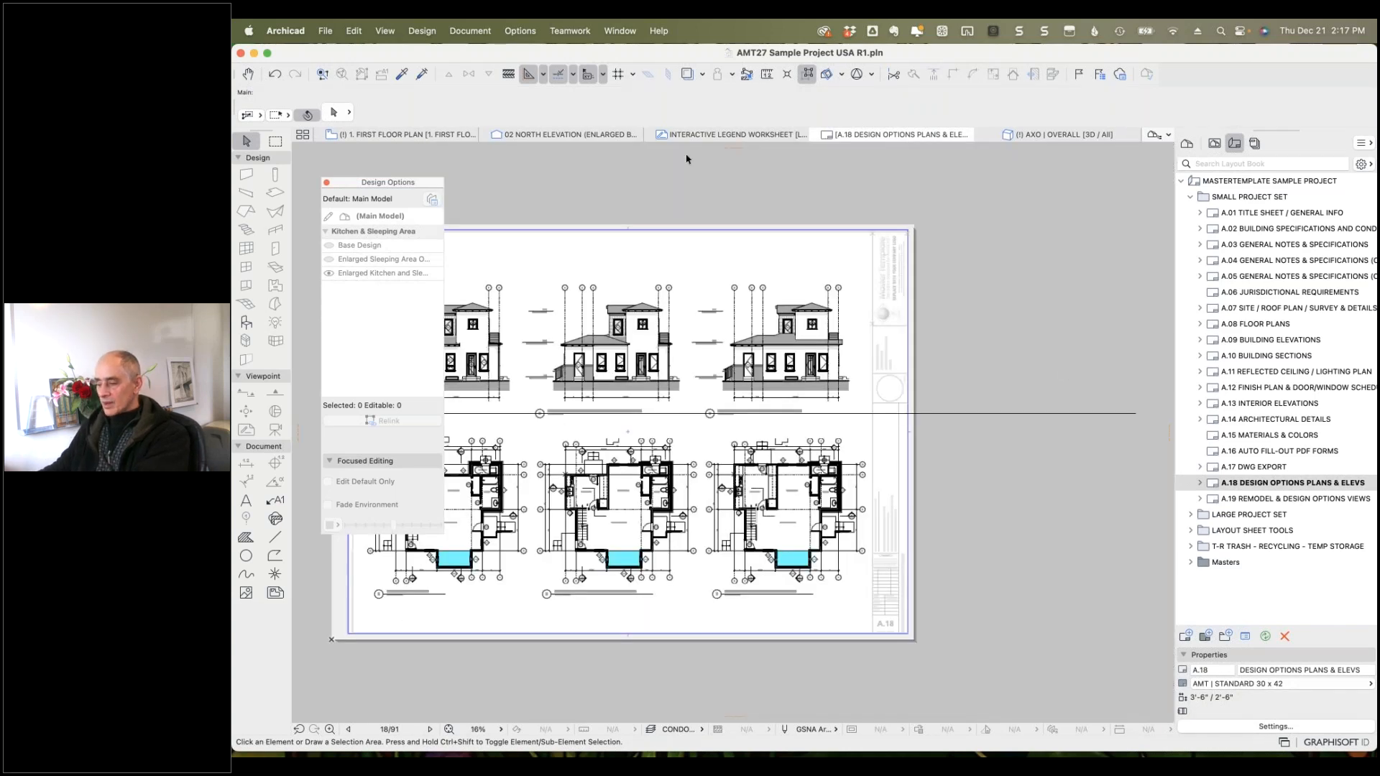
pyautogui.moveTo(347, 182); pyautogui.dragTo(1138, 273)
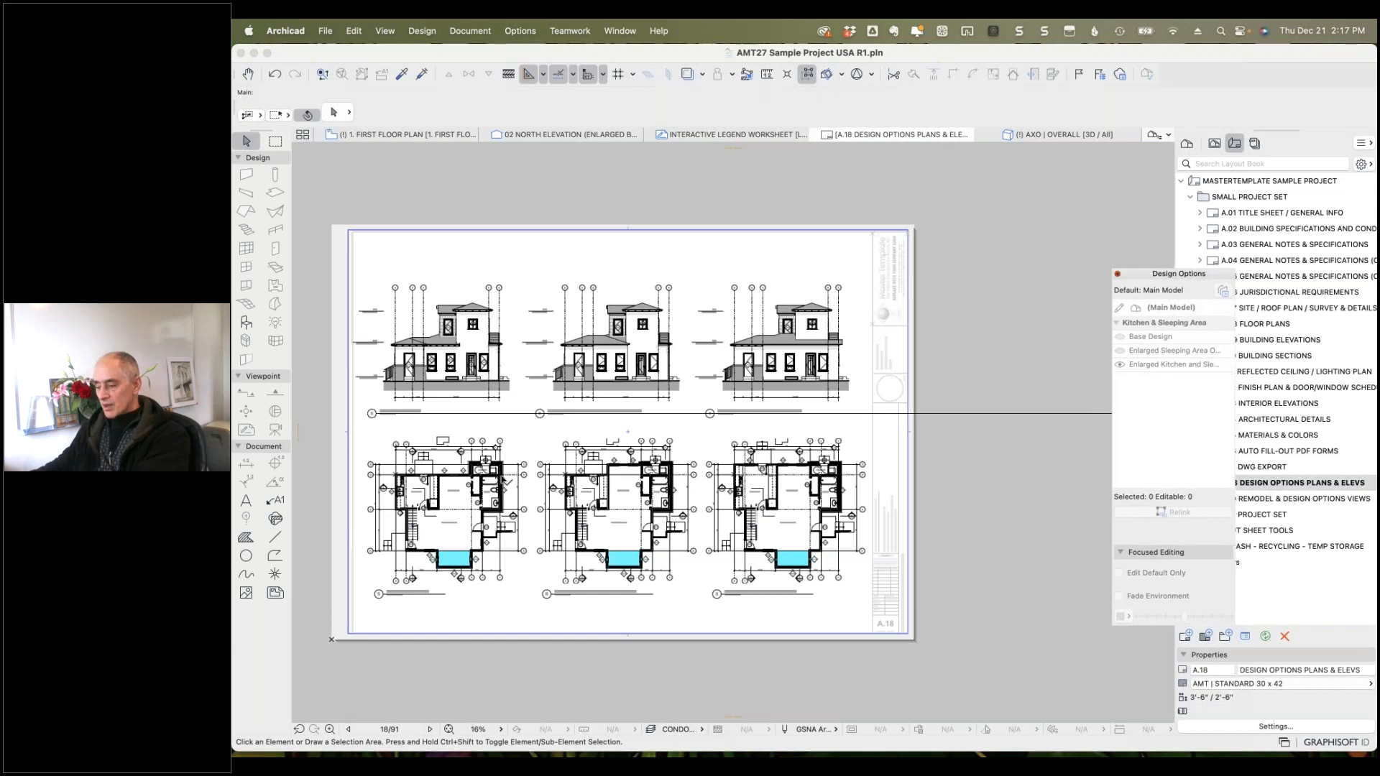
pyautogui.scroll(3, 503, 480)
pyautogui.hscroll(-2, 701, 431)
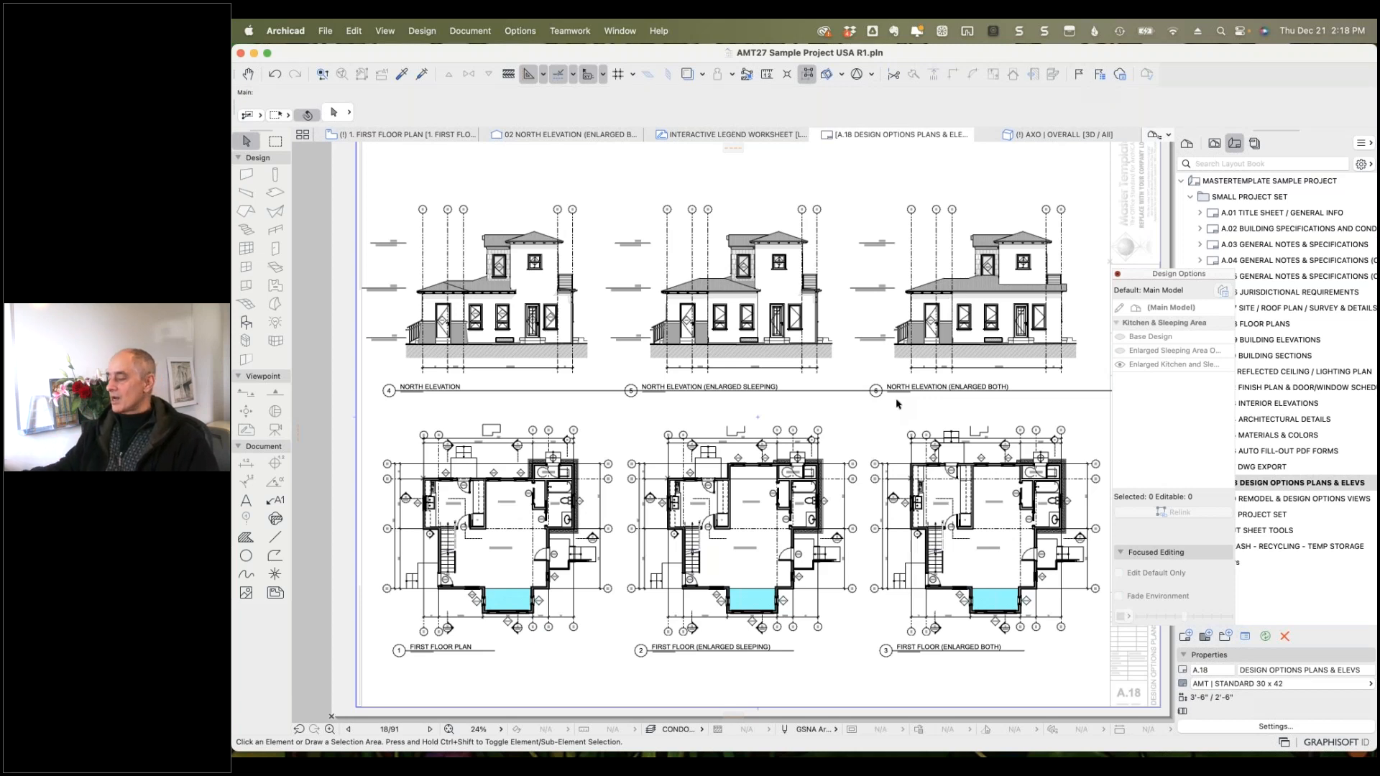
# Open layout A.19 REMODEL & DESIGN OPTIONS VIEWS, clear the Design Options palette off the sheet, and compare its axonometric and elevation drawings.
pyautogui.moveTo(1164, 275); pyautogui.dragTo(1076, 272)
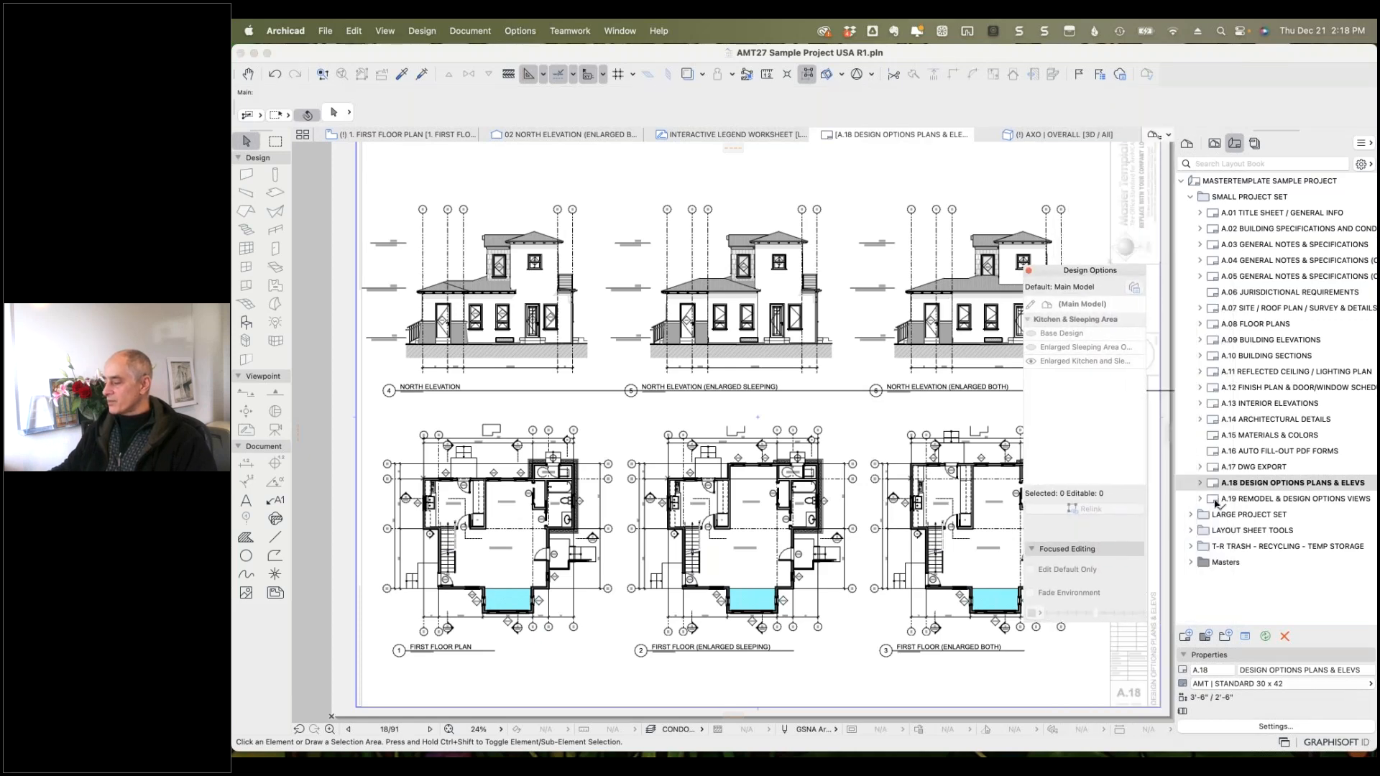
pyautogui.doubleClick(1216, 501)
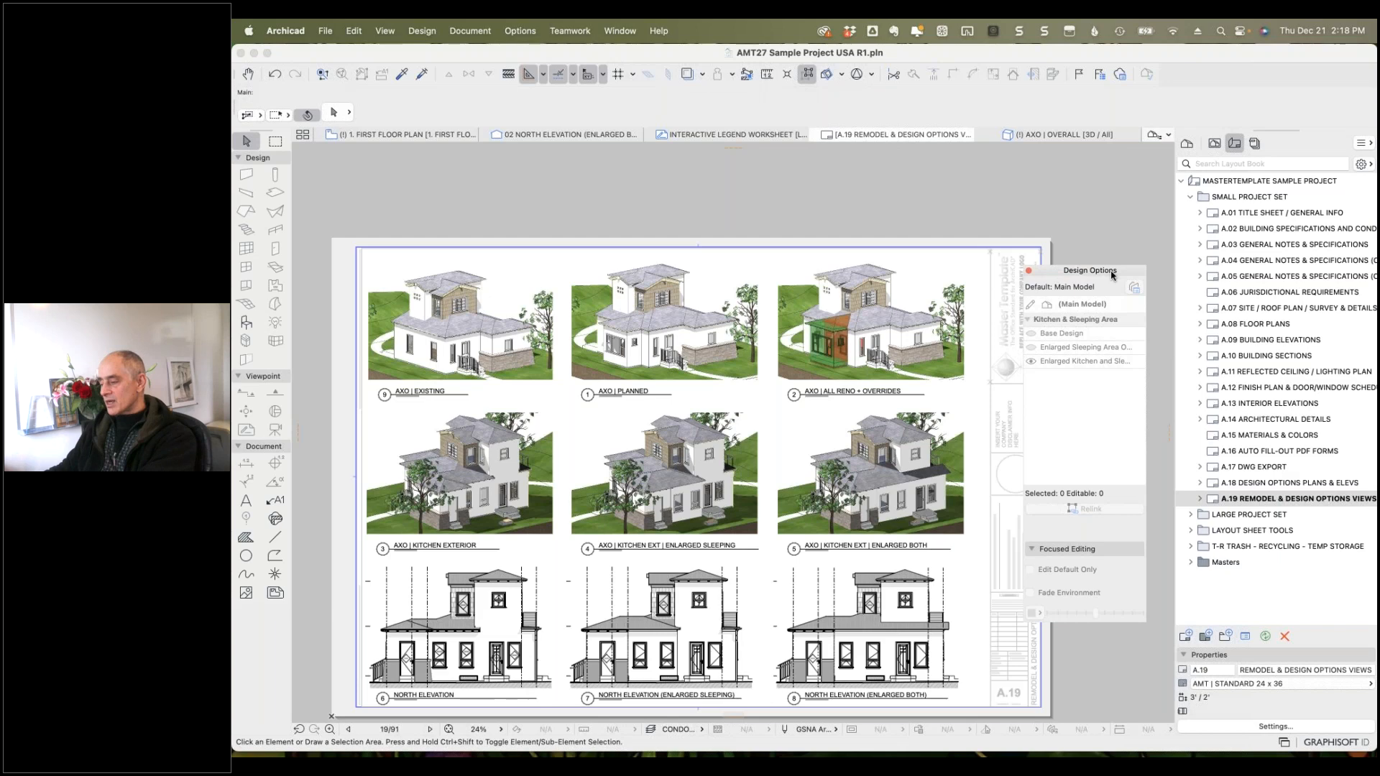
pyautogui.moveTo(1114, 277); pyautogui.dragTo(1192, 274)
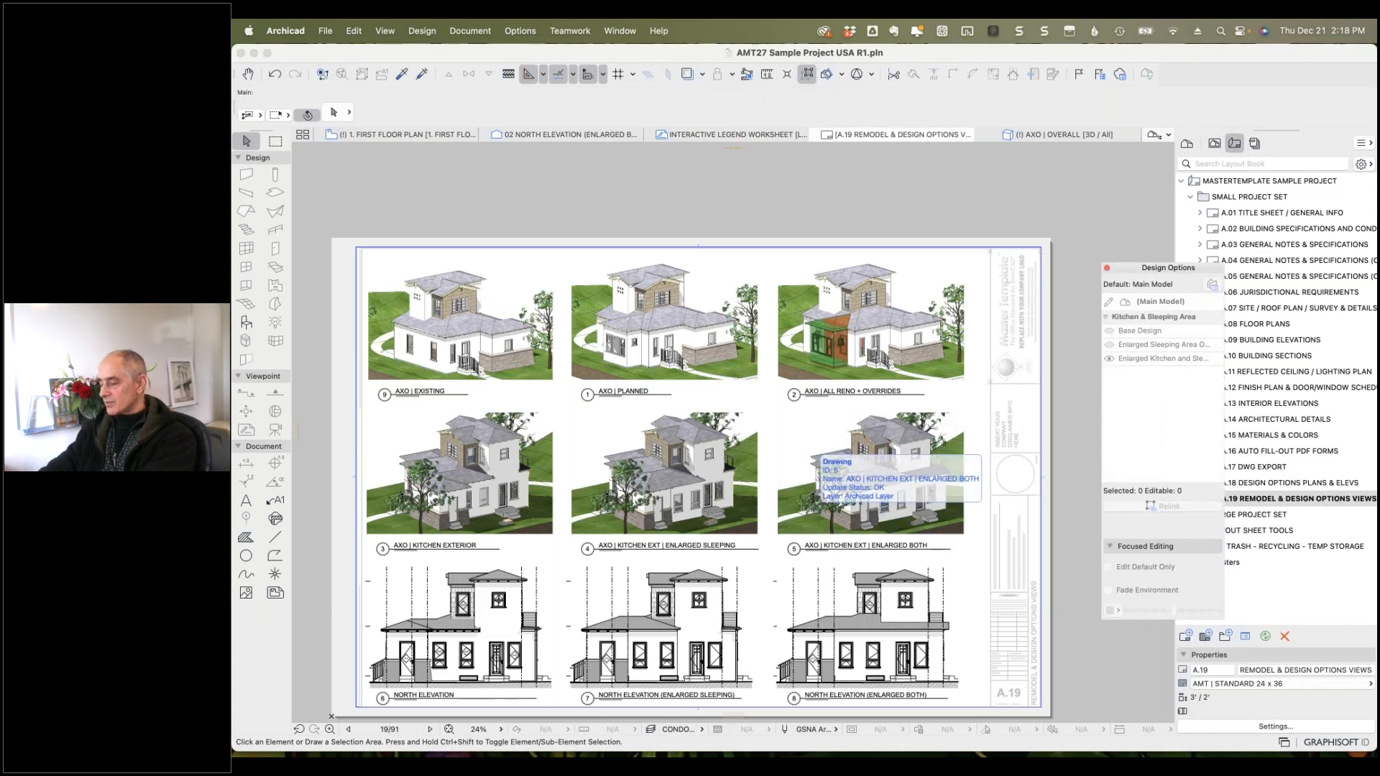
pyautogui.scroll(1, 809, 519)
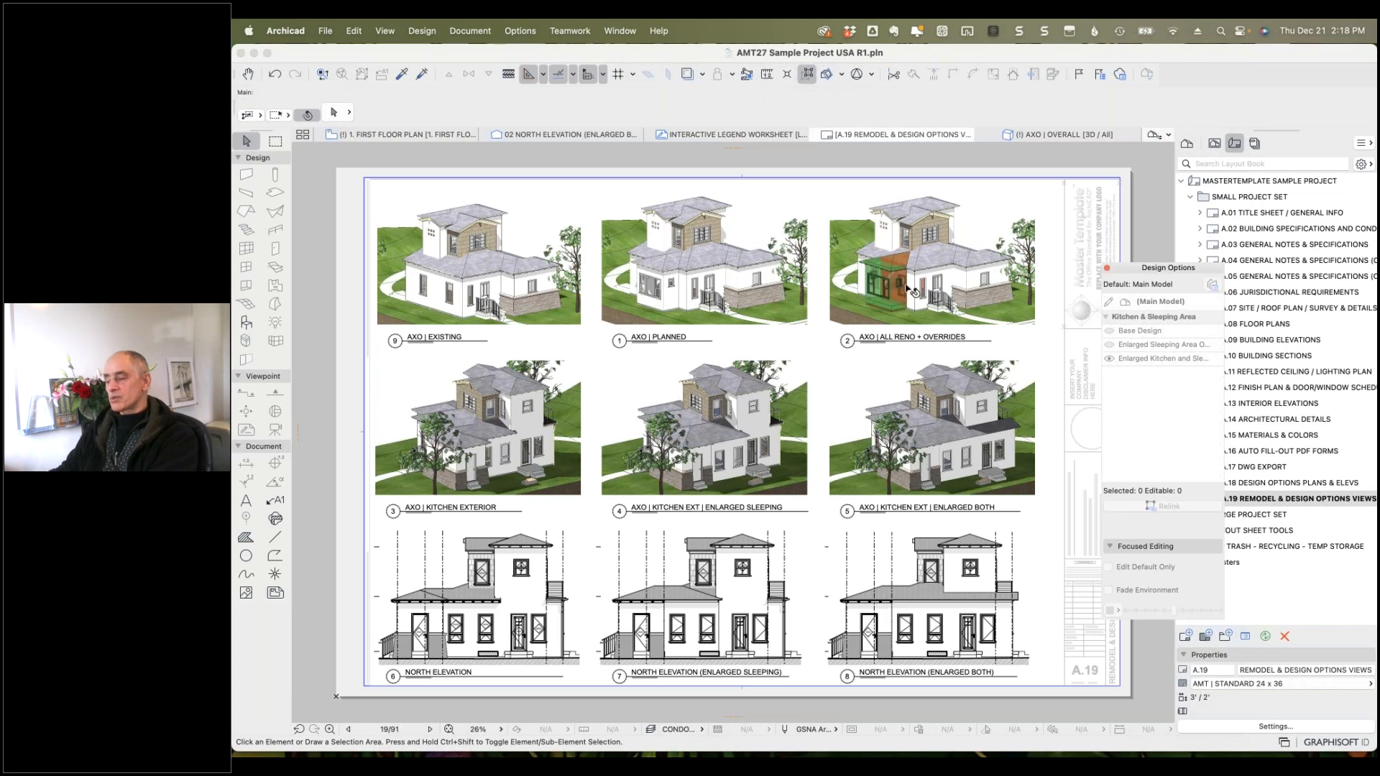
pyautogui.moveTo(904, 287)
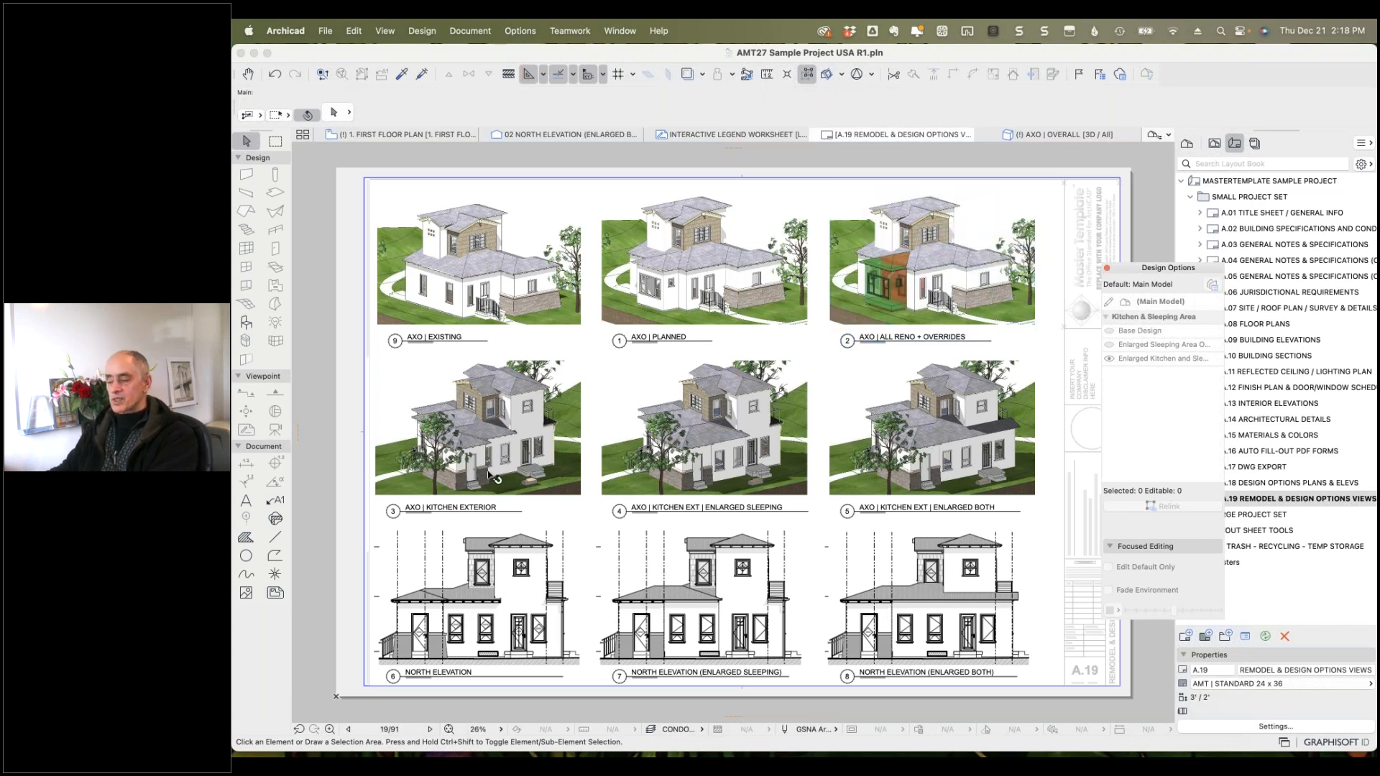
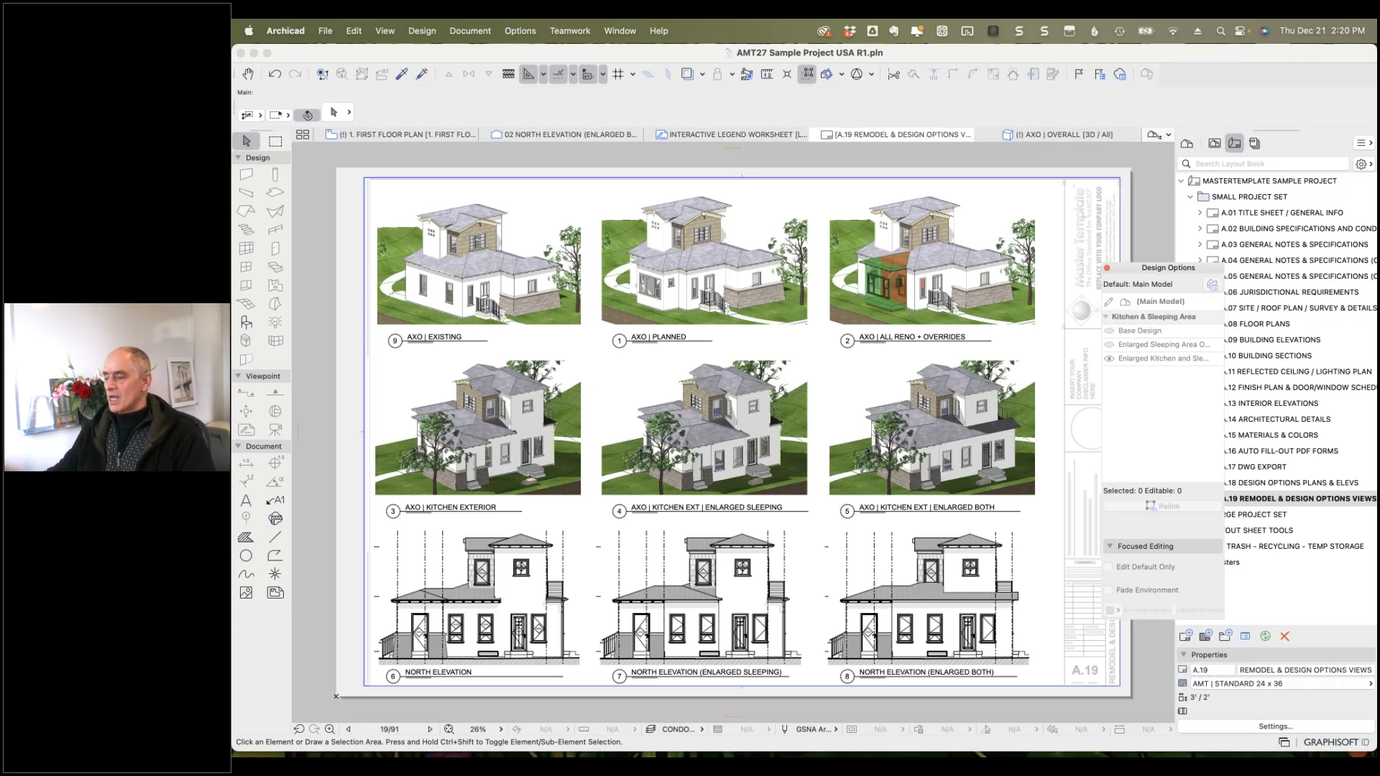
# Open the first floor plan, apply the * Base Design option combination, and bring the whole plan into view.
pyautogui.click(404, 135)
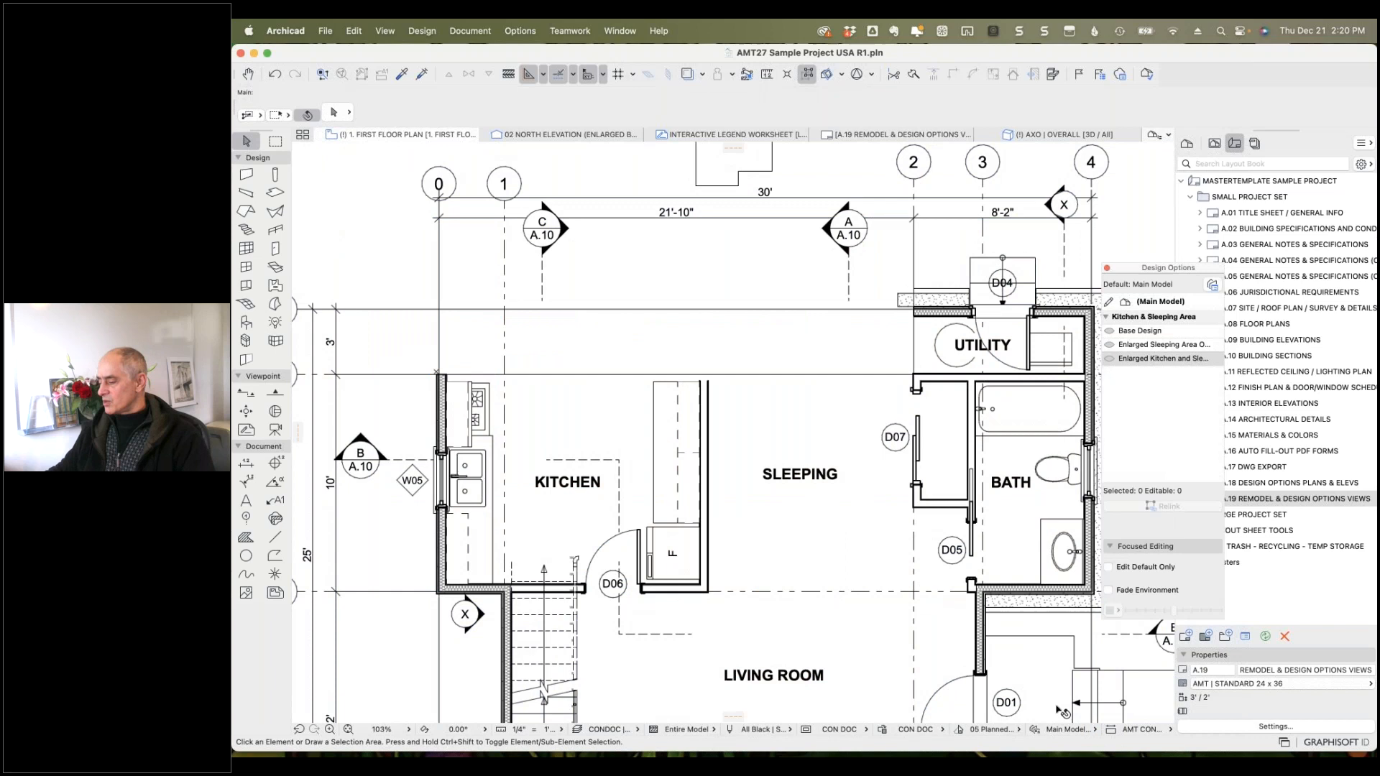
pyautogui.click(1069, 730)
pyautogui.click(1127, 688)
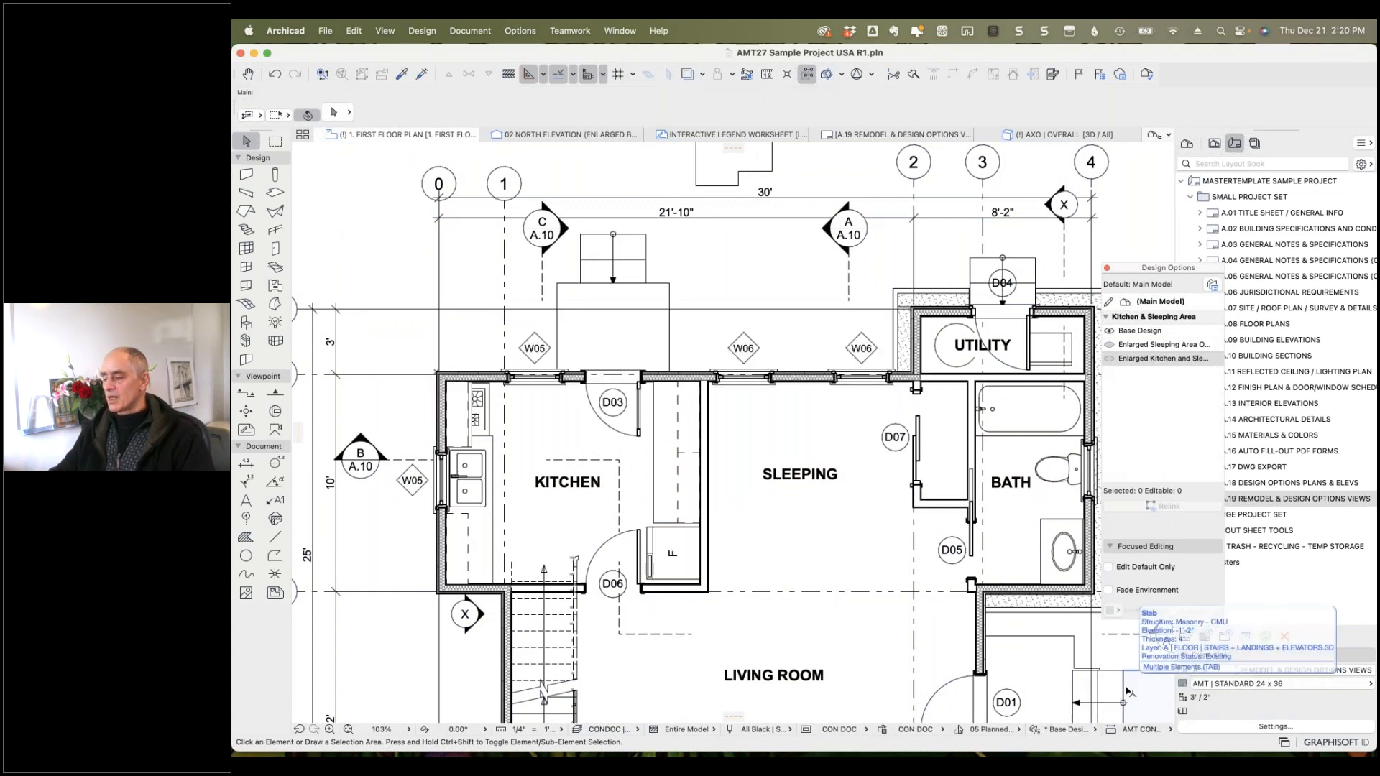
pyautogui.scroll(-5, 903, 455)
pyautogui.moveTo(1042, 489); pyautogui.dragTo(909, 462, button='middle')
pyautogui.scroll(1, 891, 467)
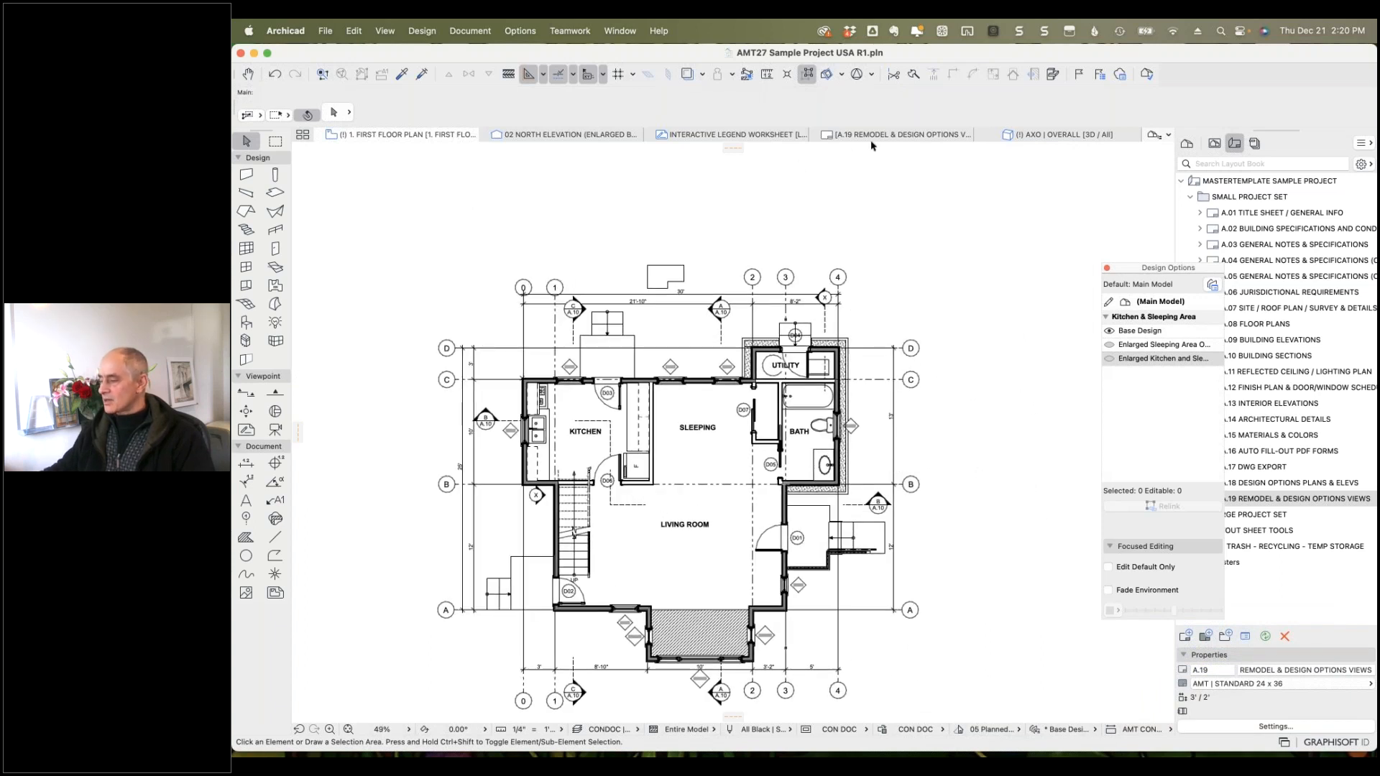
# Open the AXO | OVERALL 3D view and apply the * Base Design option combination.
pyautogui.click(1033, 135)
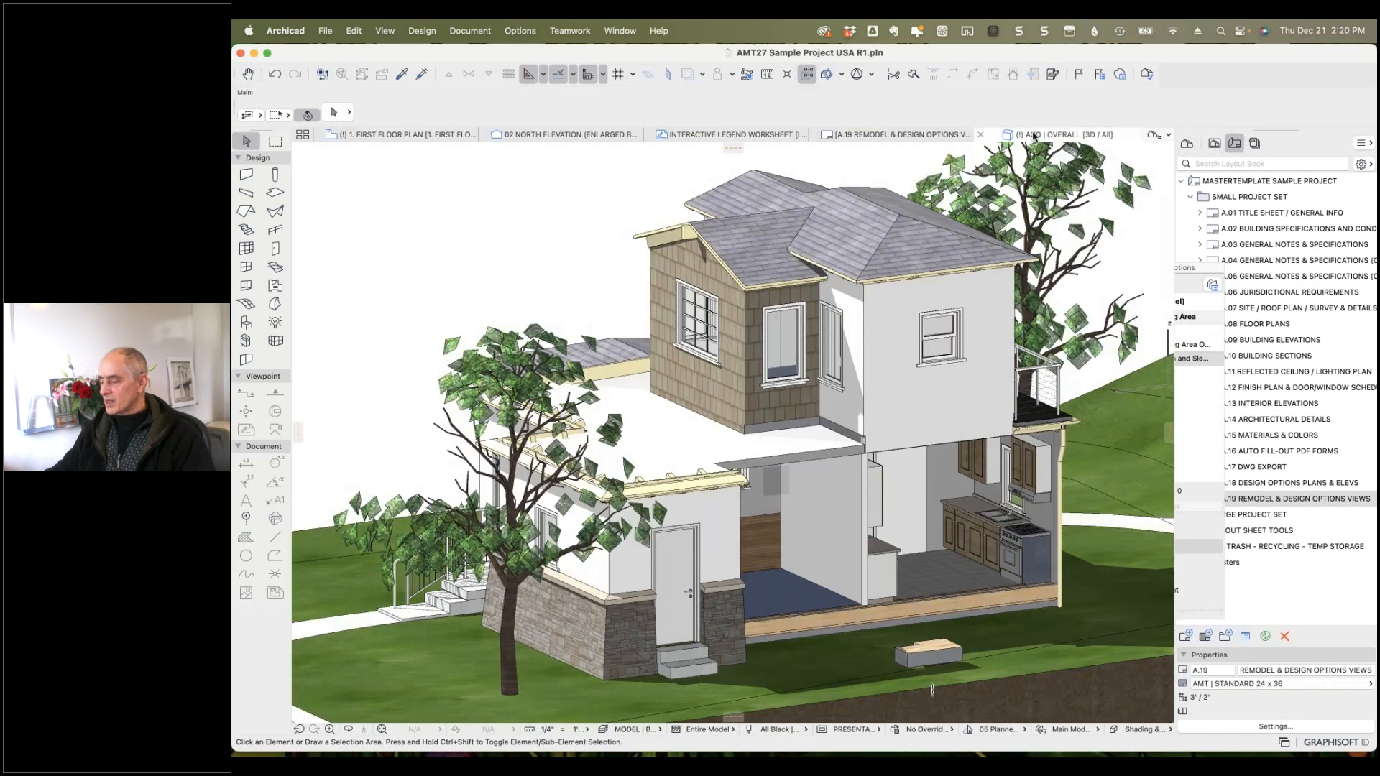
pyautogui.click(1096, 731)
pyautogui.click(1120, 690)
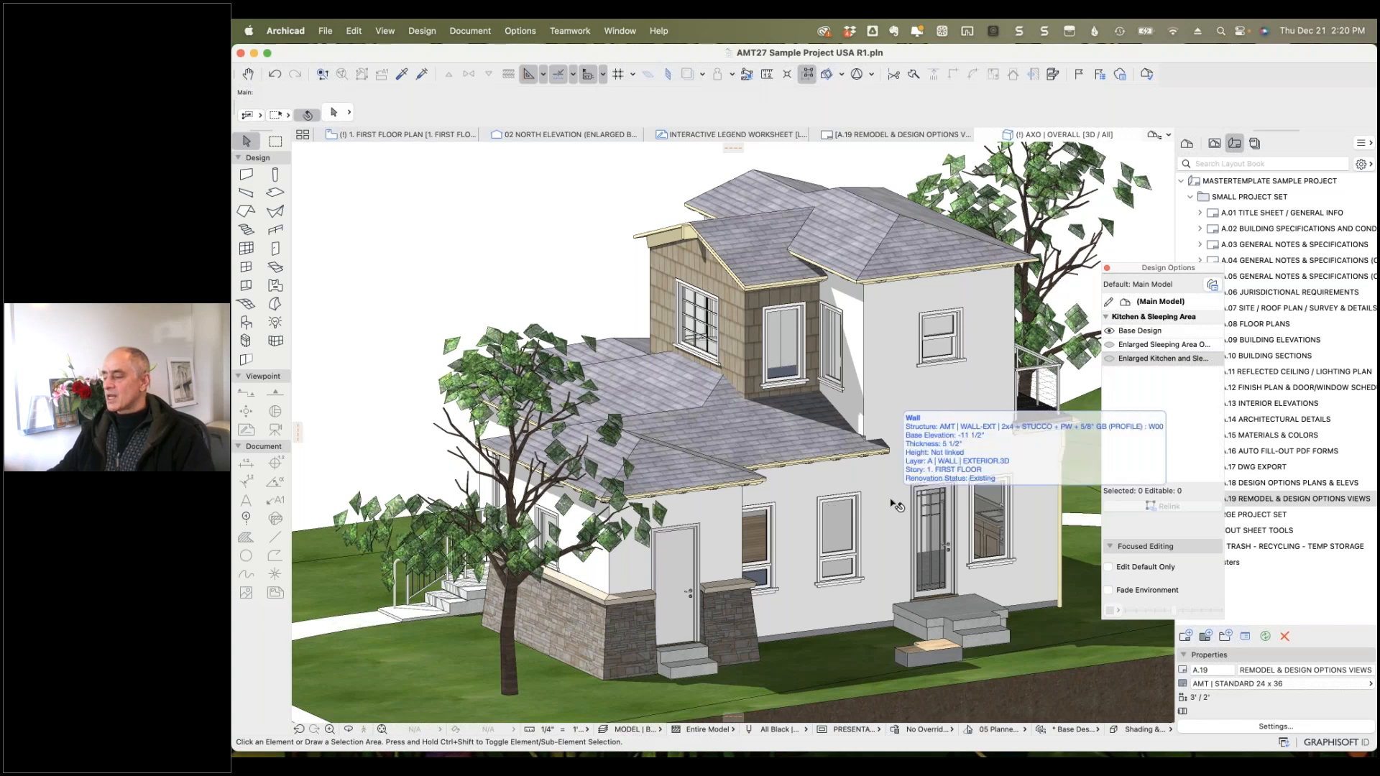
# Redefine the * Base Design combination to show Enlarged Kitchen and Sleeping Area, and check the first floor plan.
pyautogui.click(1039, 730)
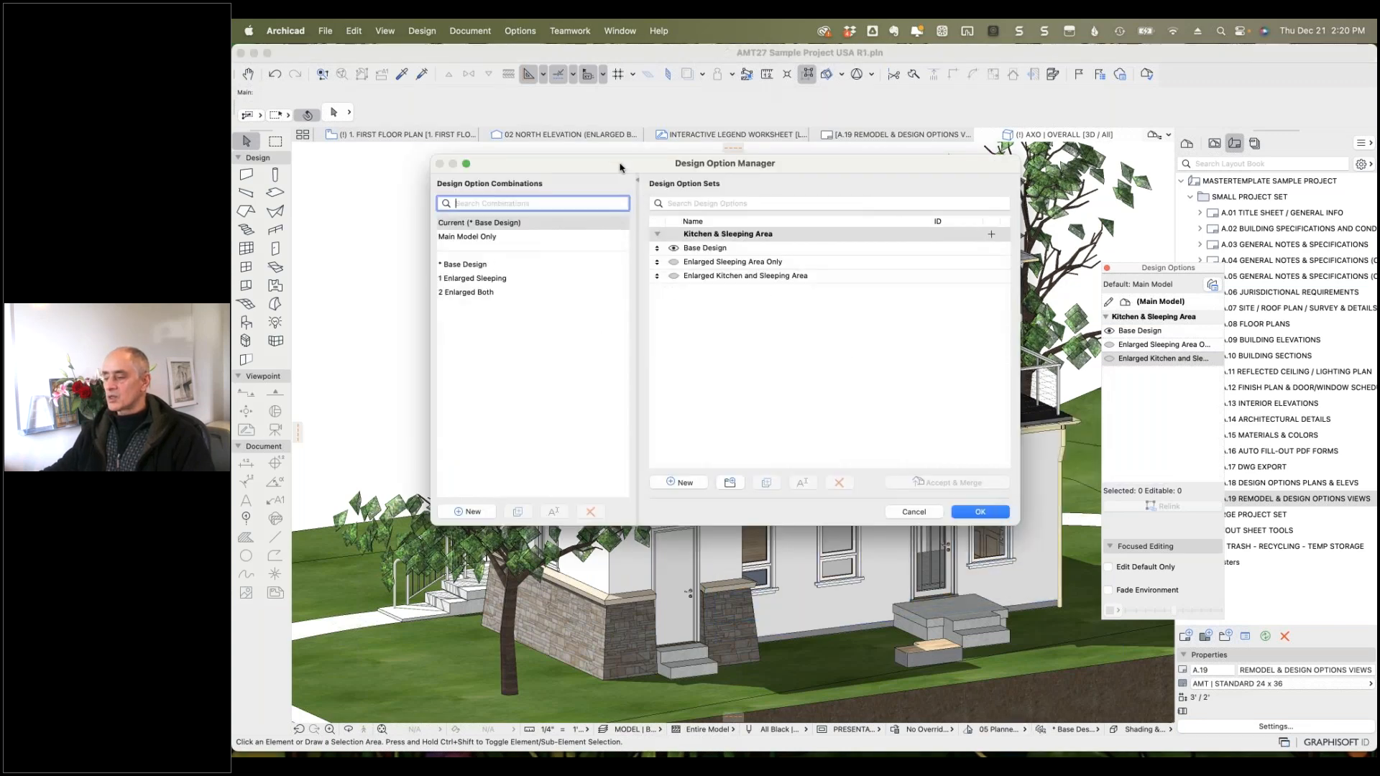
pyautogui.moveTo(607, 166); pyautogui.dragTo(532, 165)
pyautogui.click(401, 266)
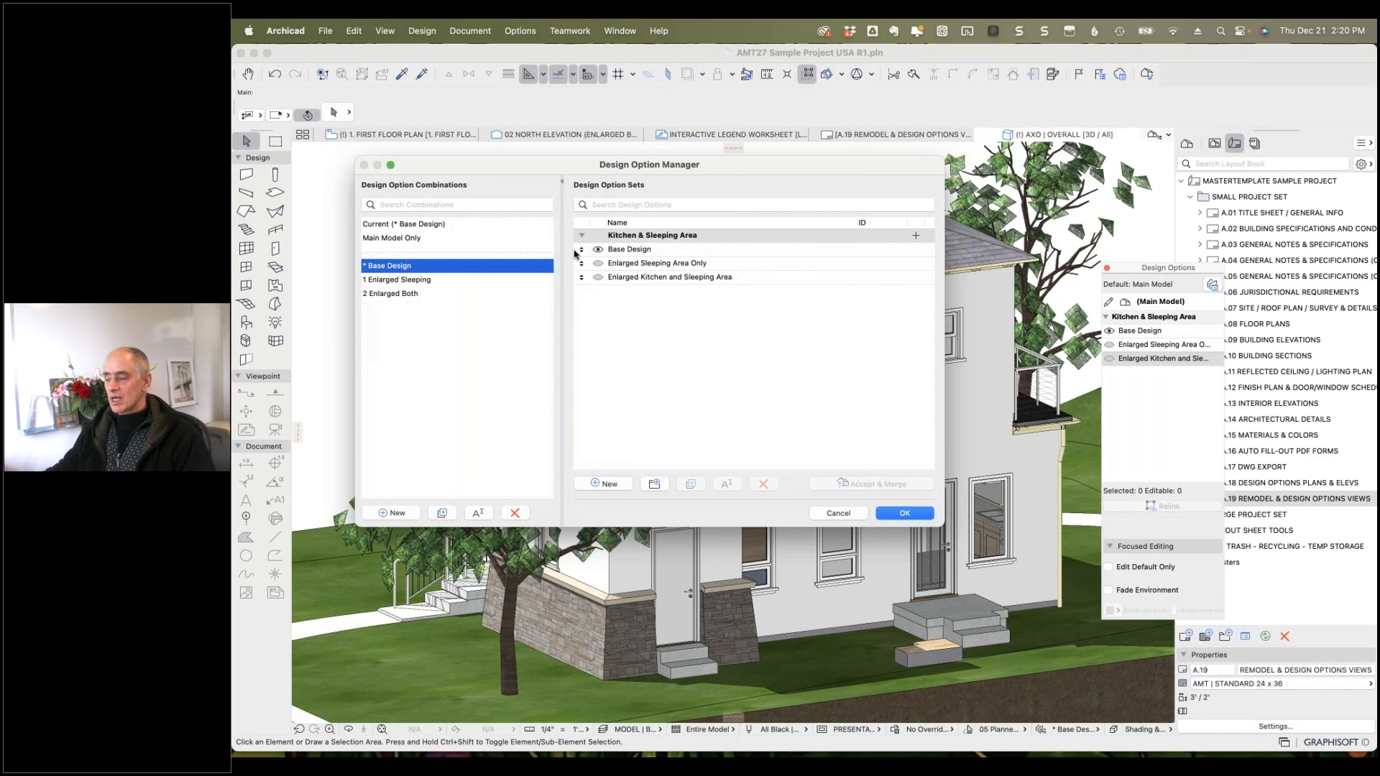
pyautogui.click(598, 277)
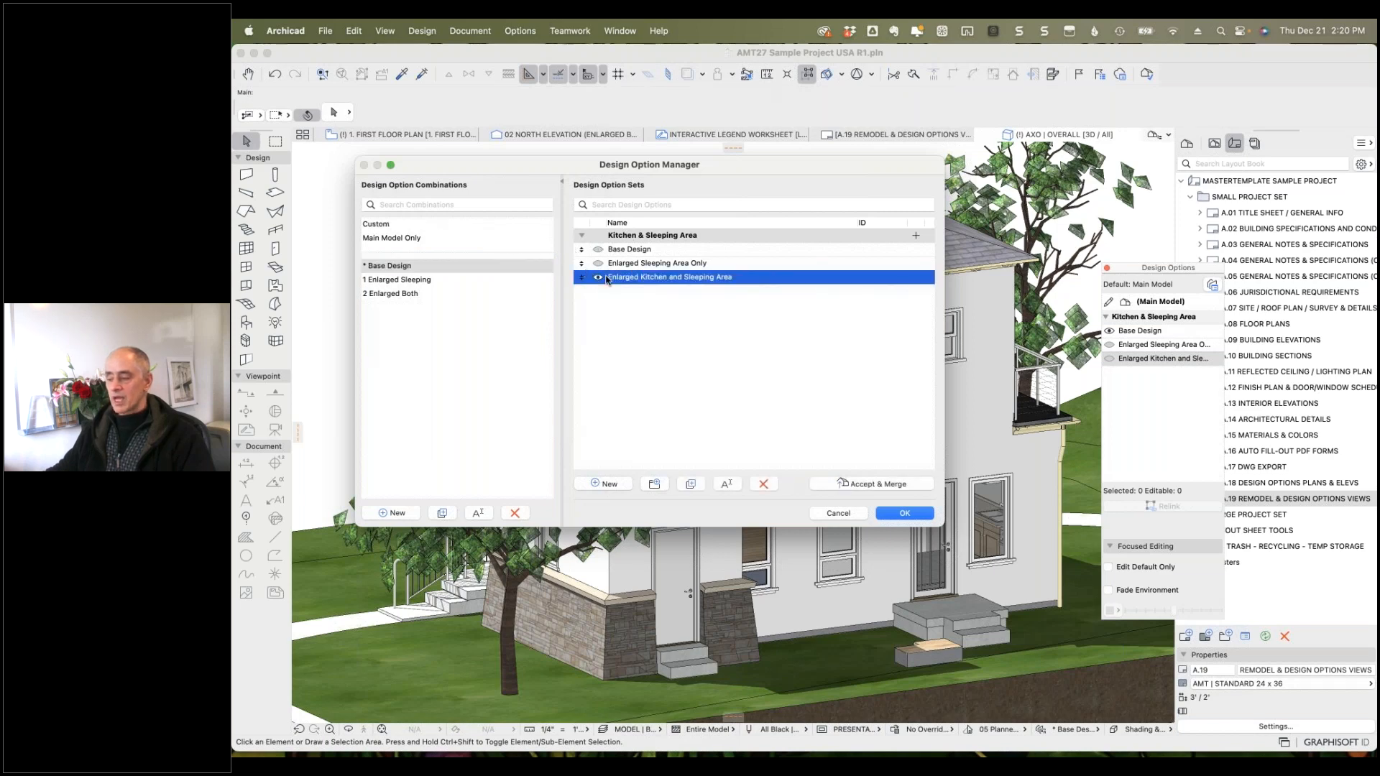
pyautogui.click(437, 270)
pyautogui.doubleClick(673, 277)
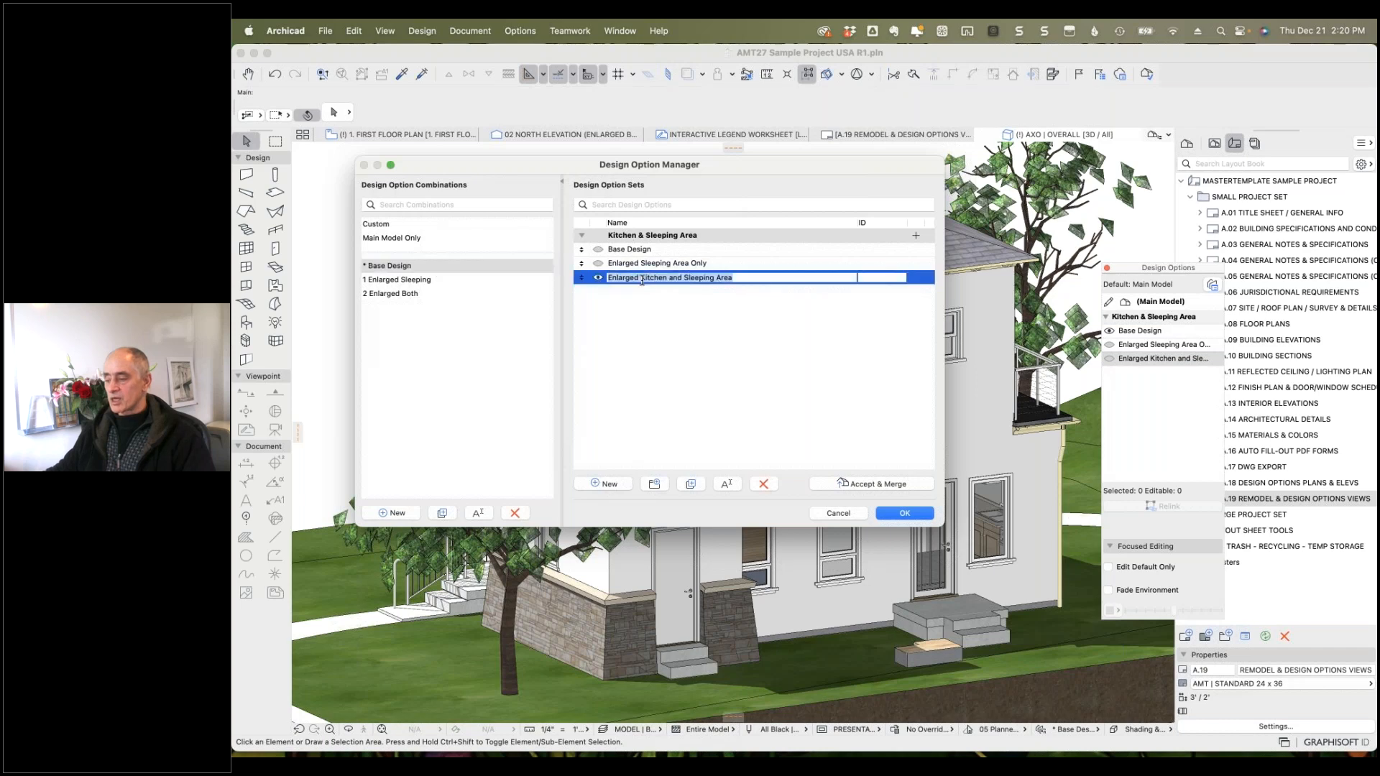
pyautogui.click(682, 299)
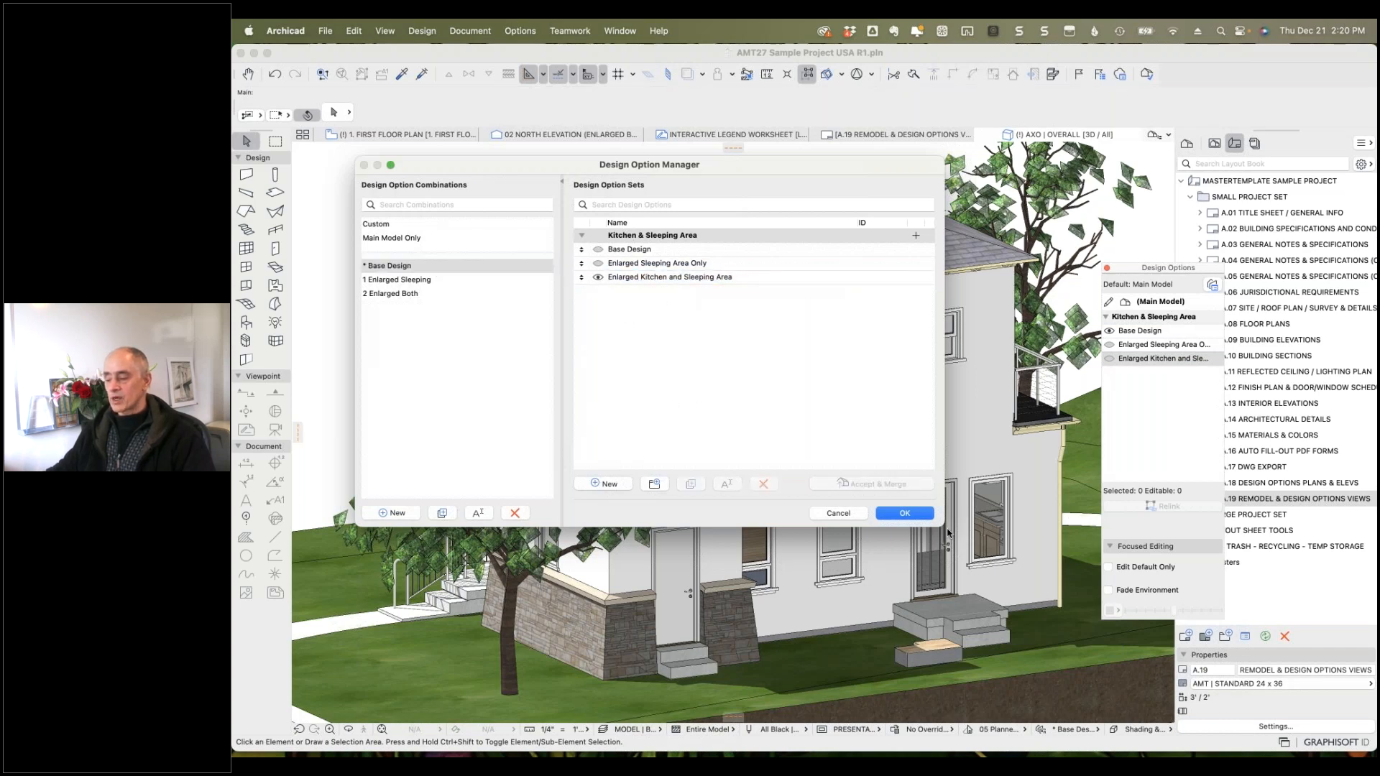
pyautogui.click(905, 513)
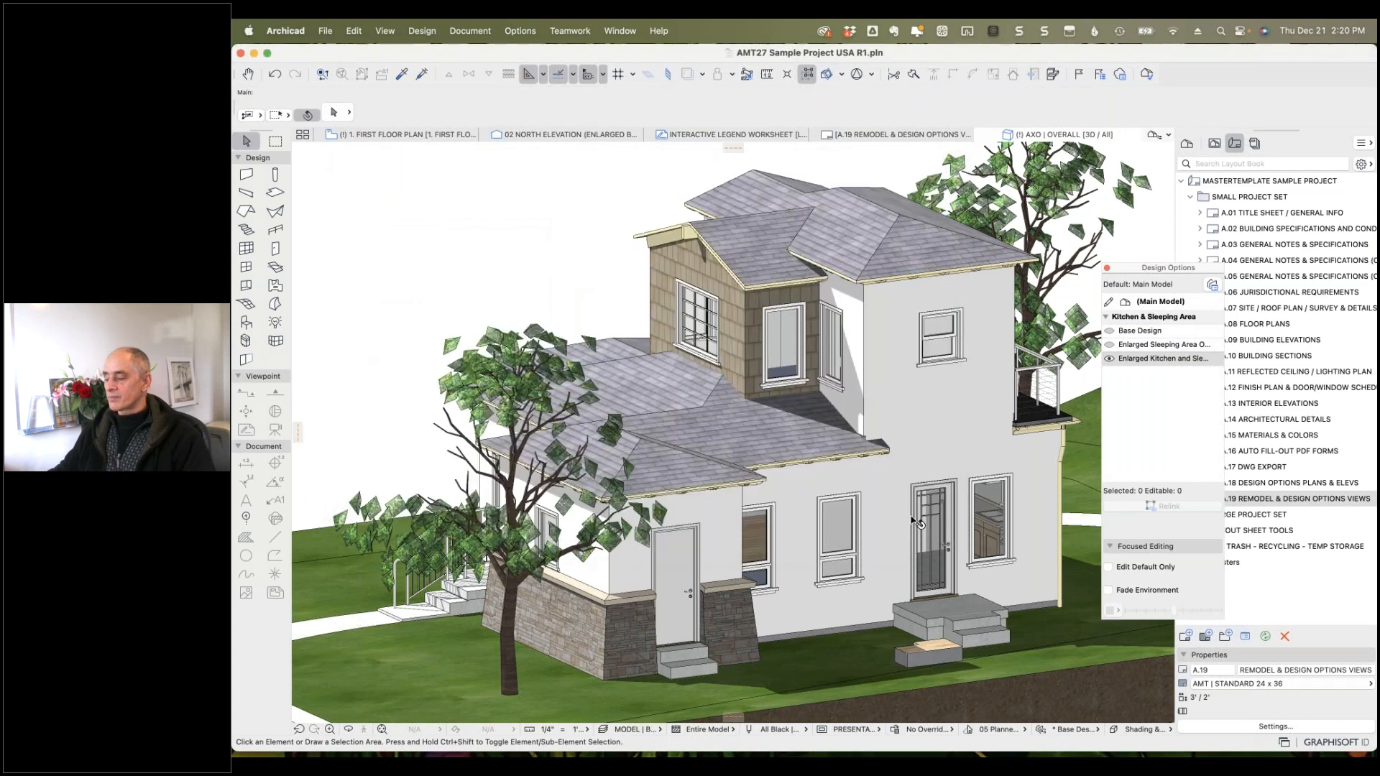
pyautogui.click(396, 135)
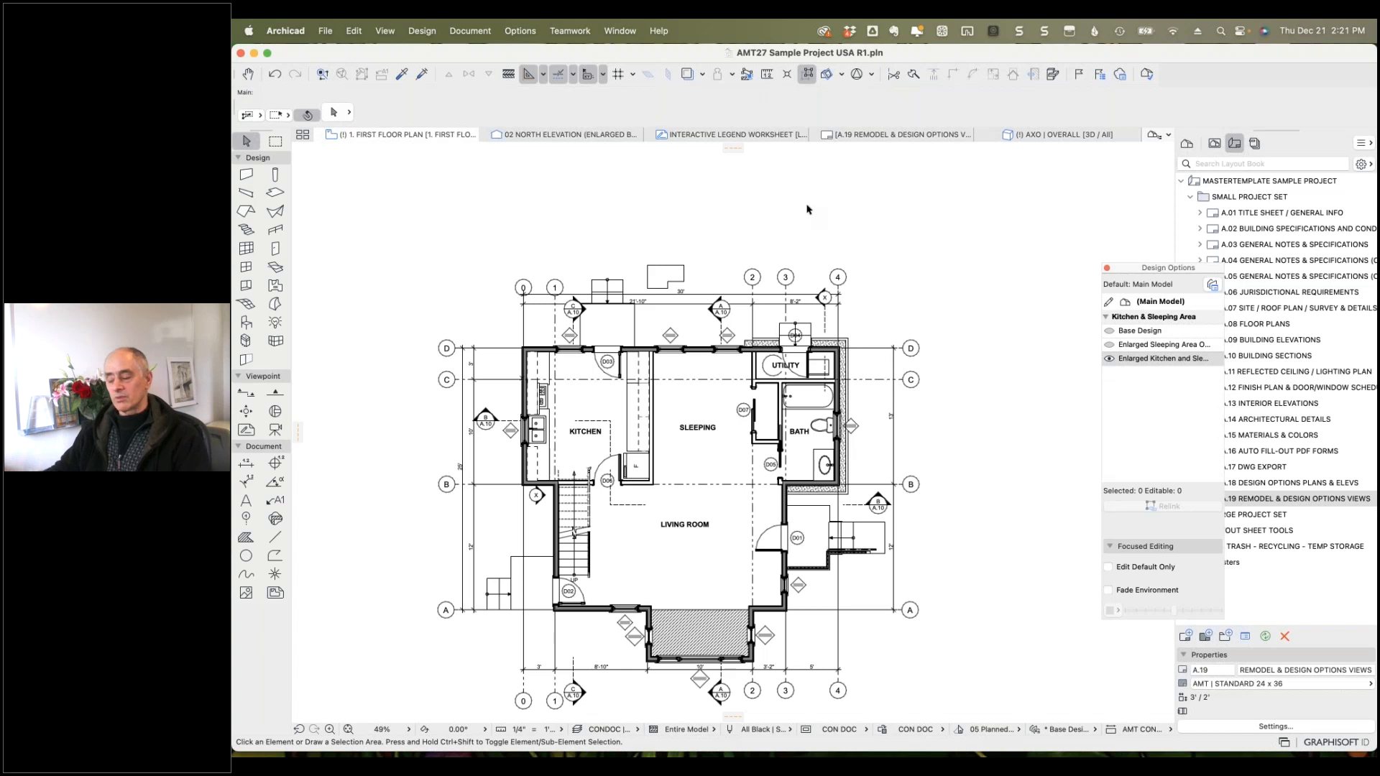
# Switch to the AMT MASTERTEMPLATE USA 27 v7 project and review the * Base Model combination in the Design Option Manager.
pyautogui.press('super+Tab')
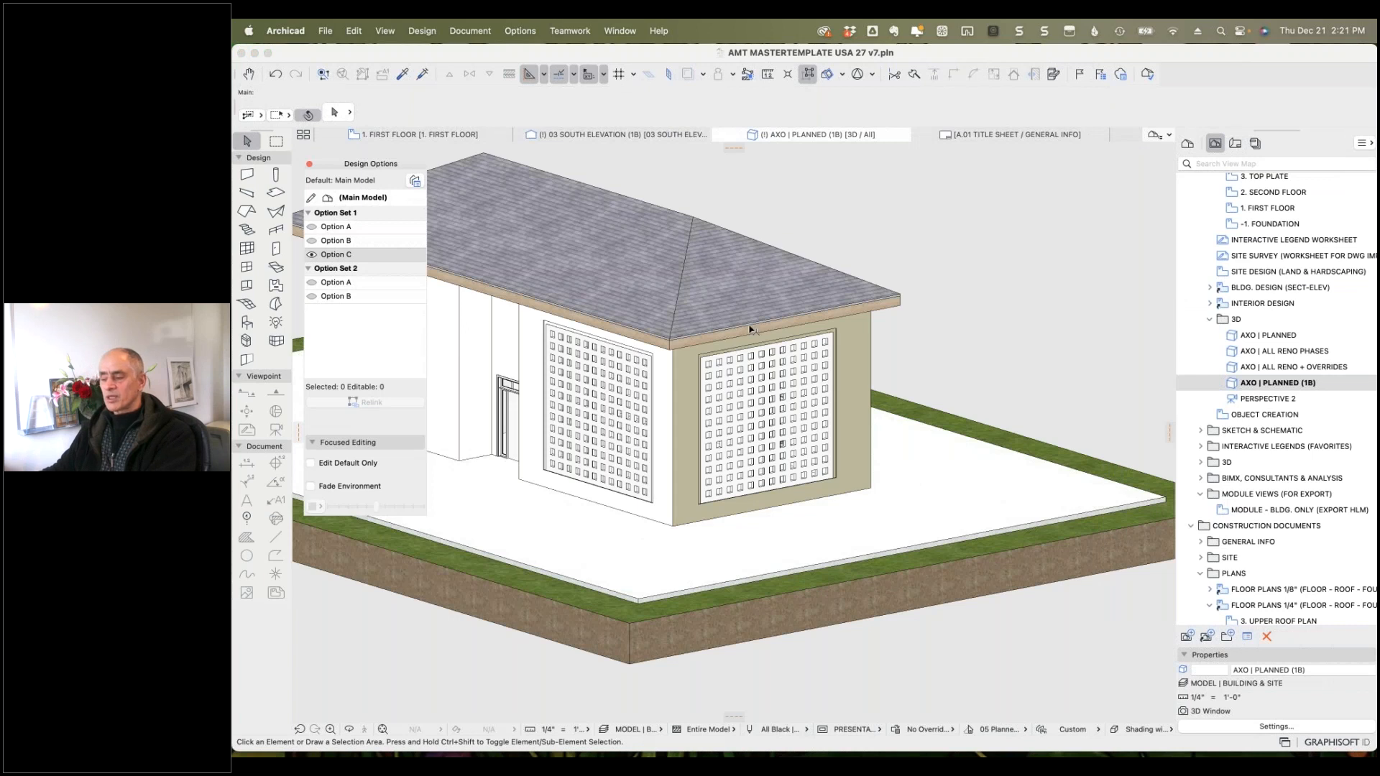
pyautogui.moveTo(749, 329)
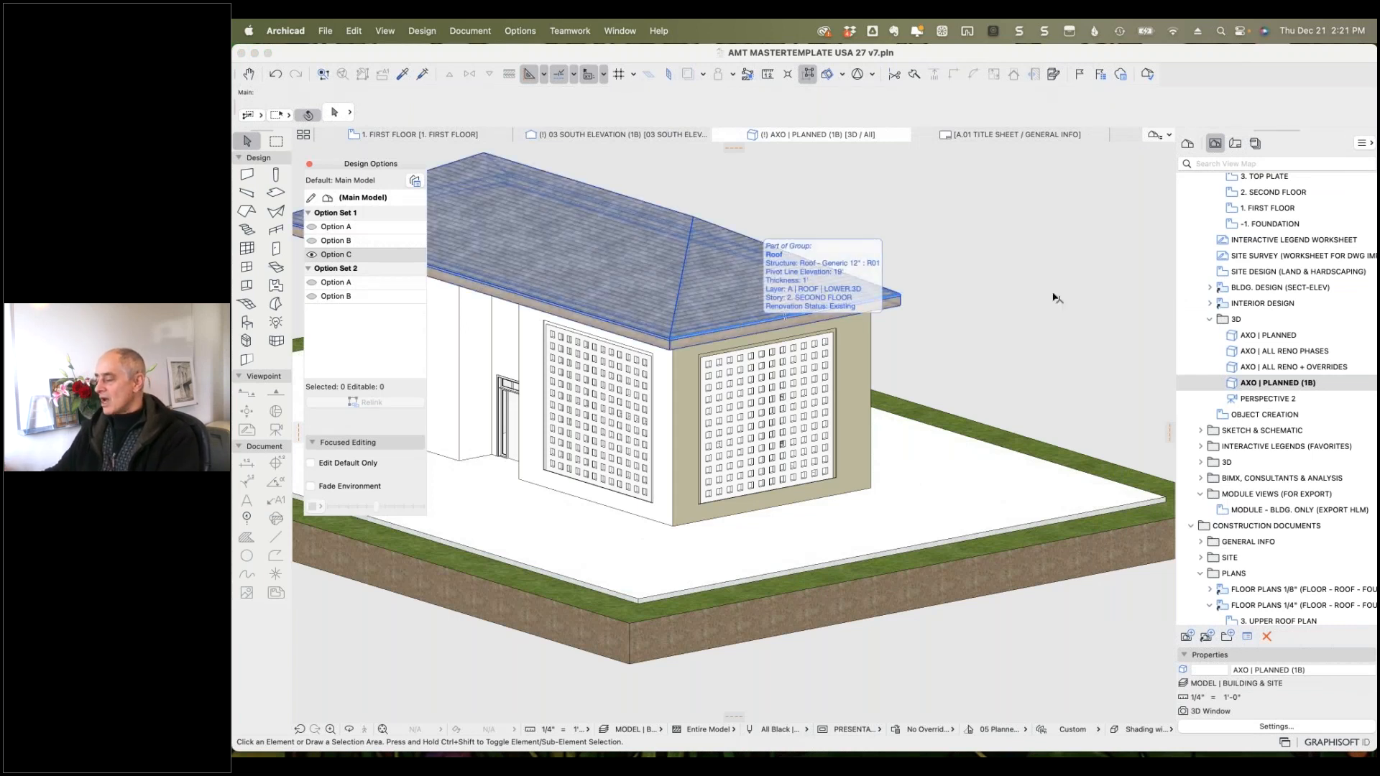
pyautogui.click(1040, 731)
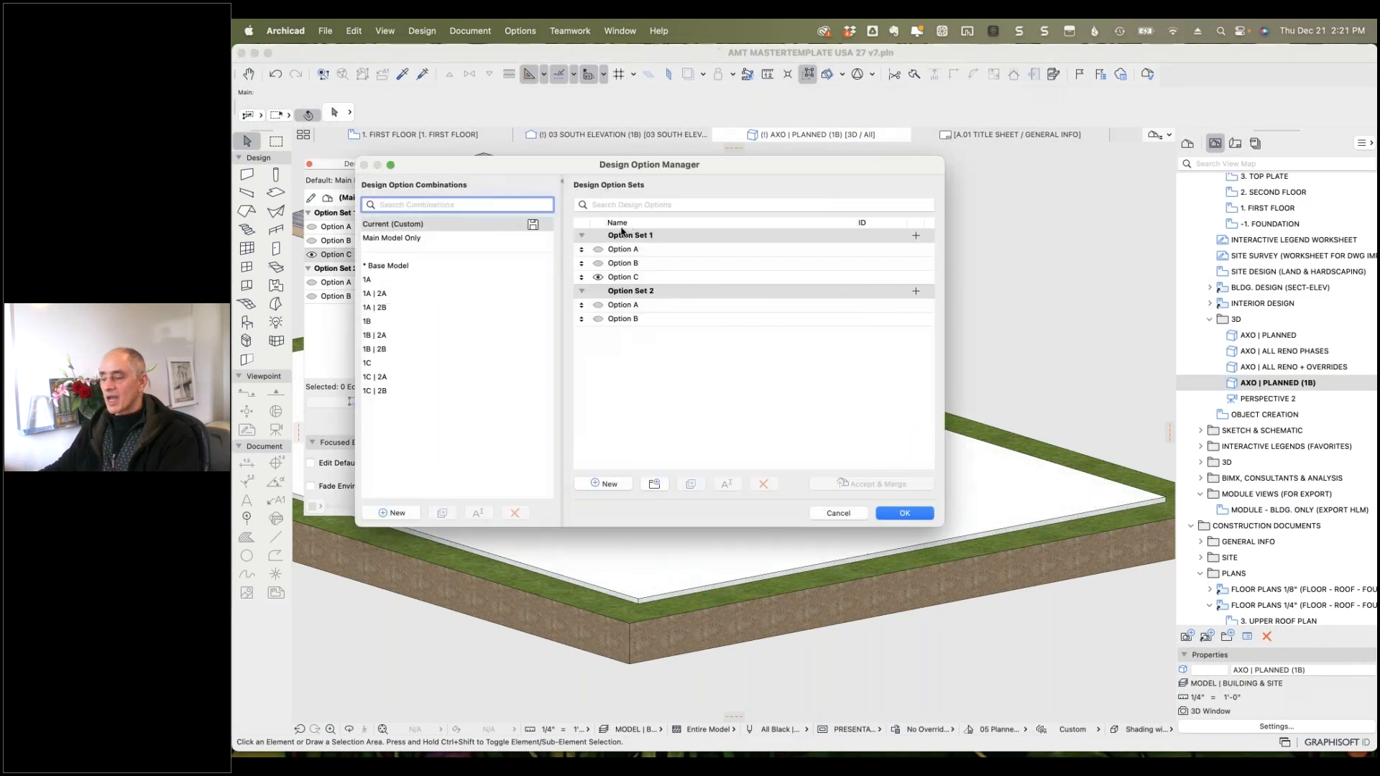
pyautogui.click(406, 269)
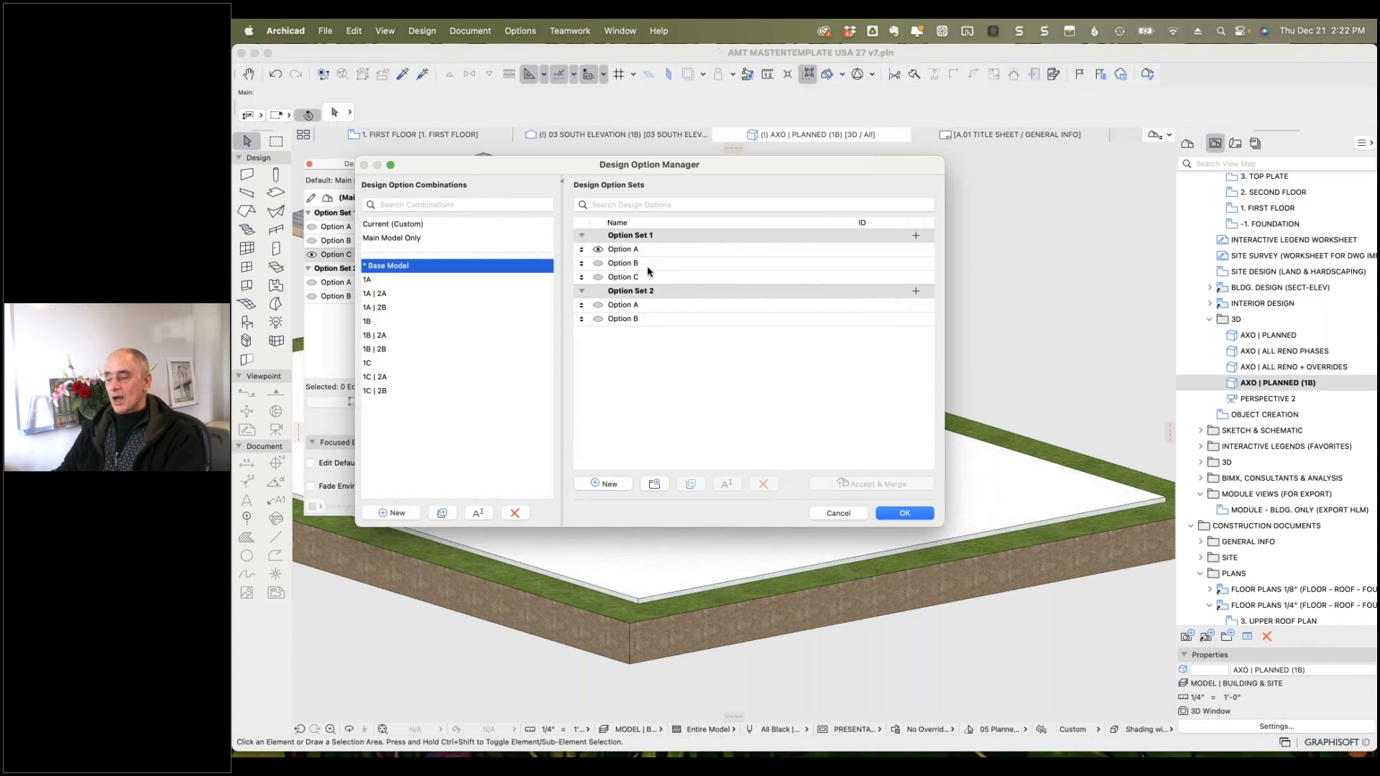
# Compare the options shown by combinations 1A, 1A | 2A, 1B, 1C and 1A | 2B with those of * Base Model.
pyautogui.click(377, 282)
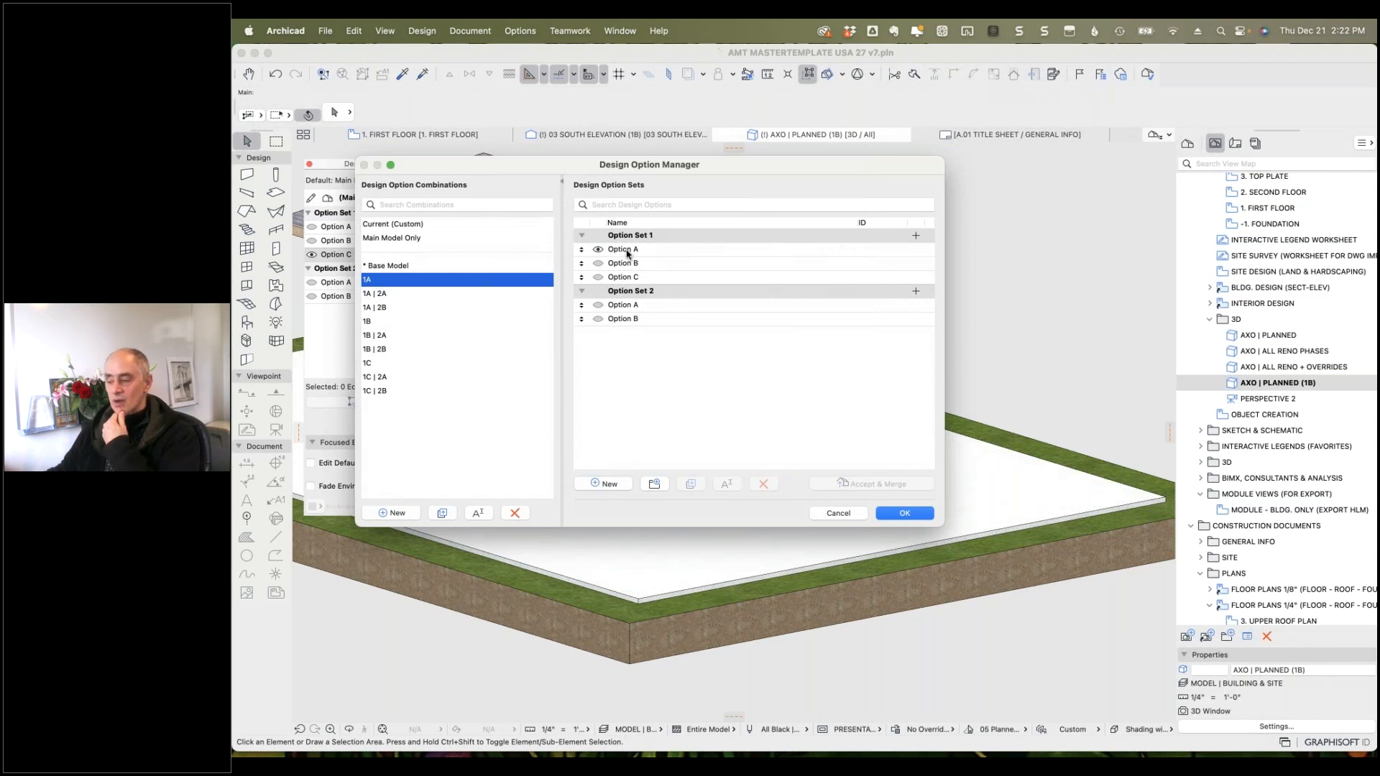
pyautogui.click(393, 295)
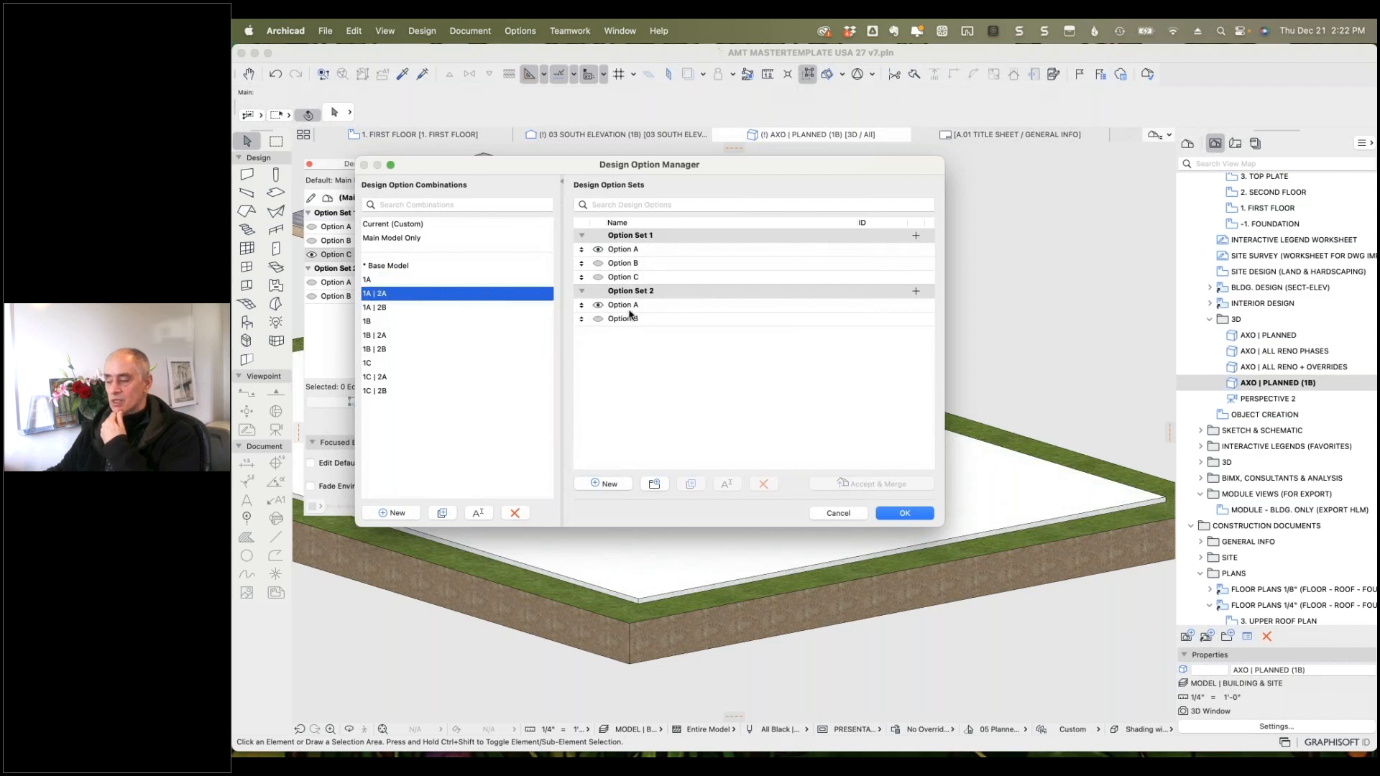
pyautogui.click(384, 279)
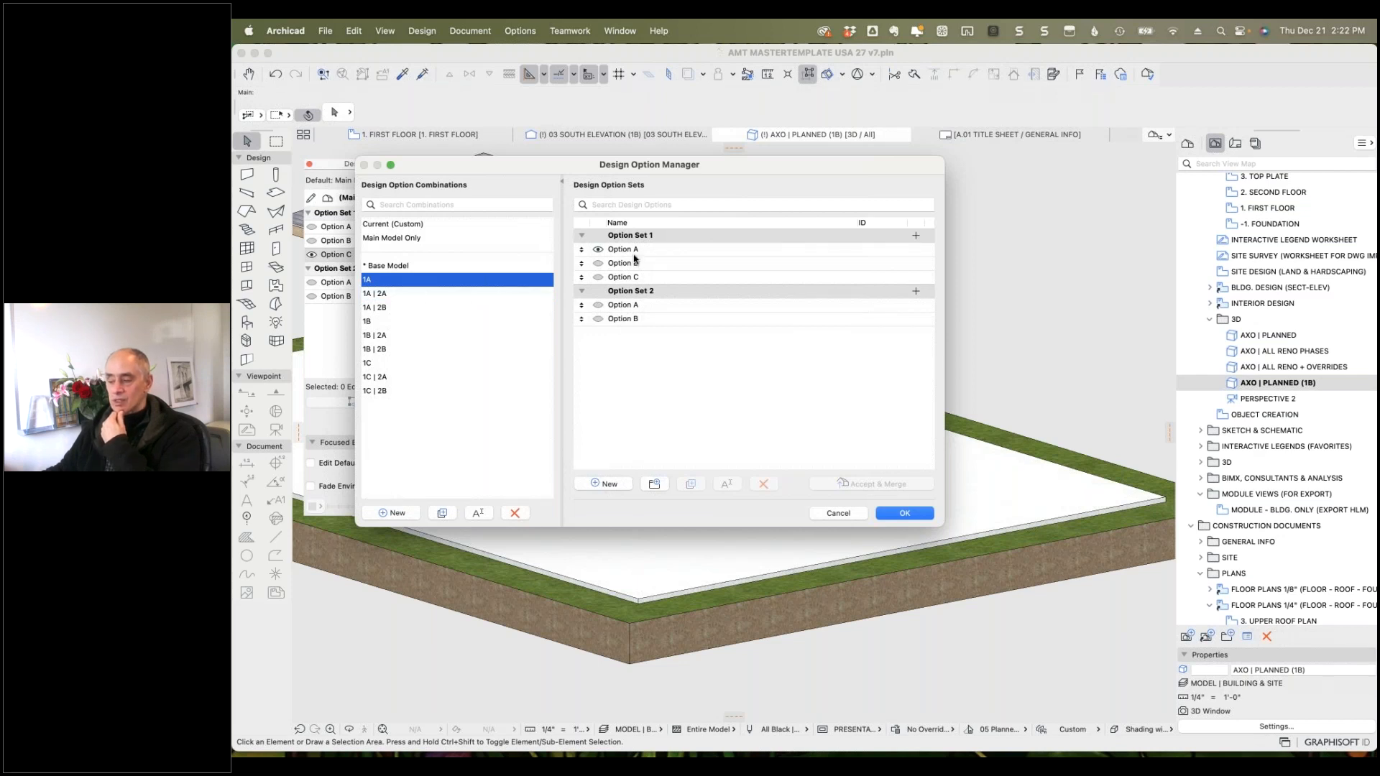
pyautogui.click(395, 323)
pyautogui.click(377, 365)
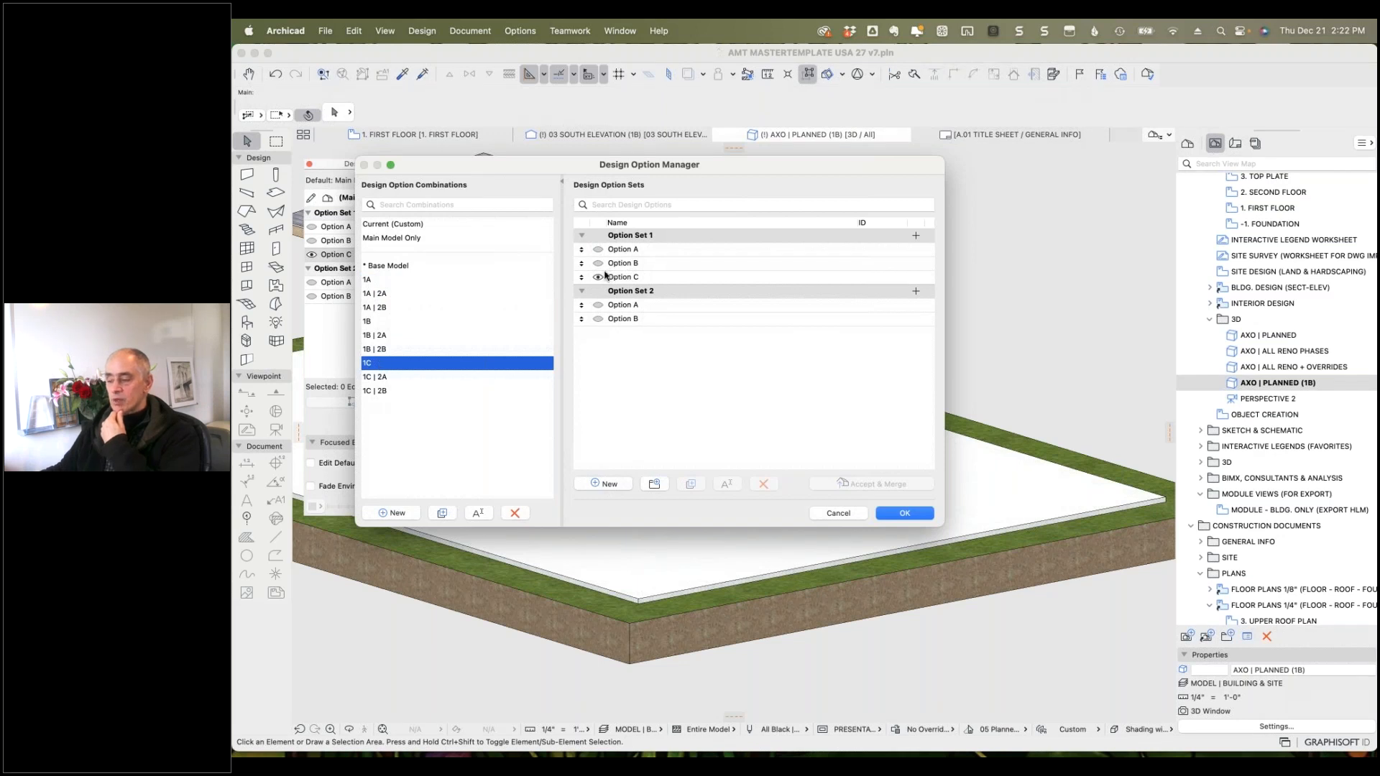
pyautogui.click(382, 295)
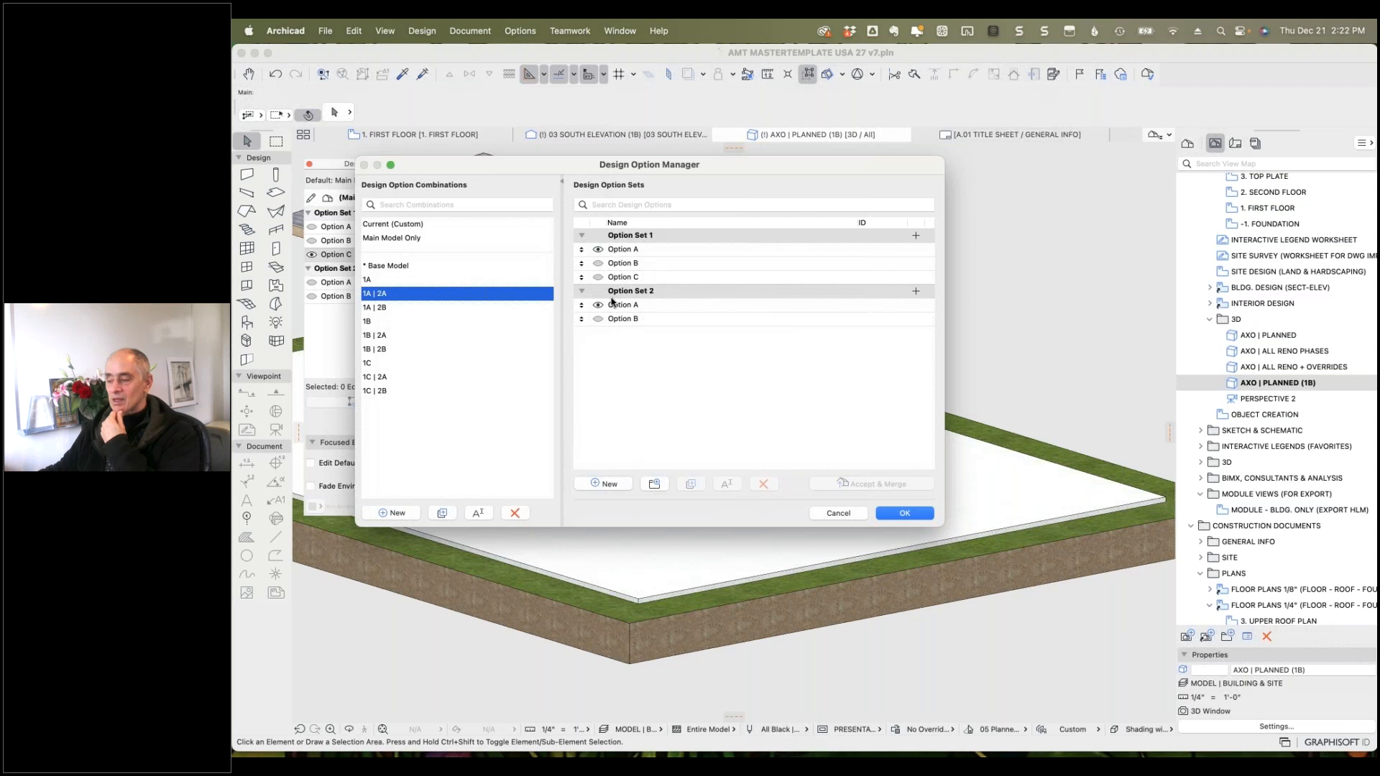
pyautogui.click(394, 307)
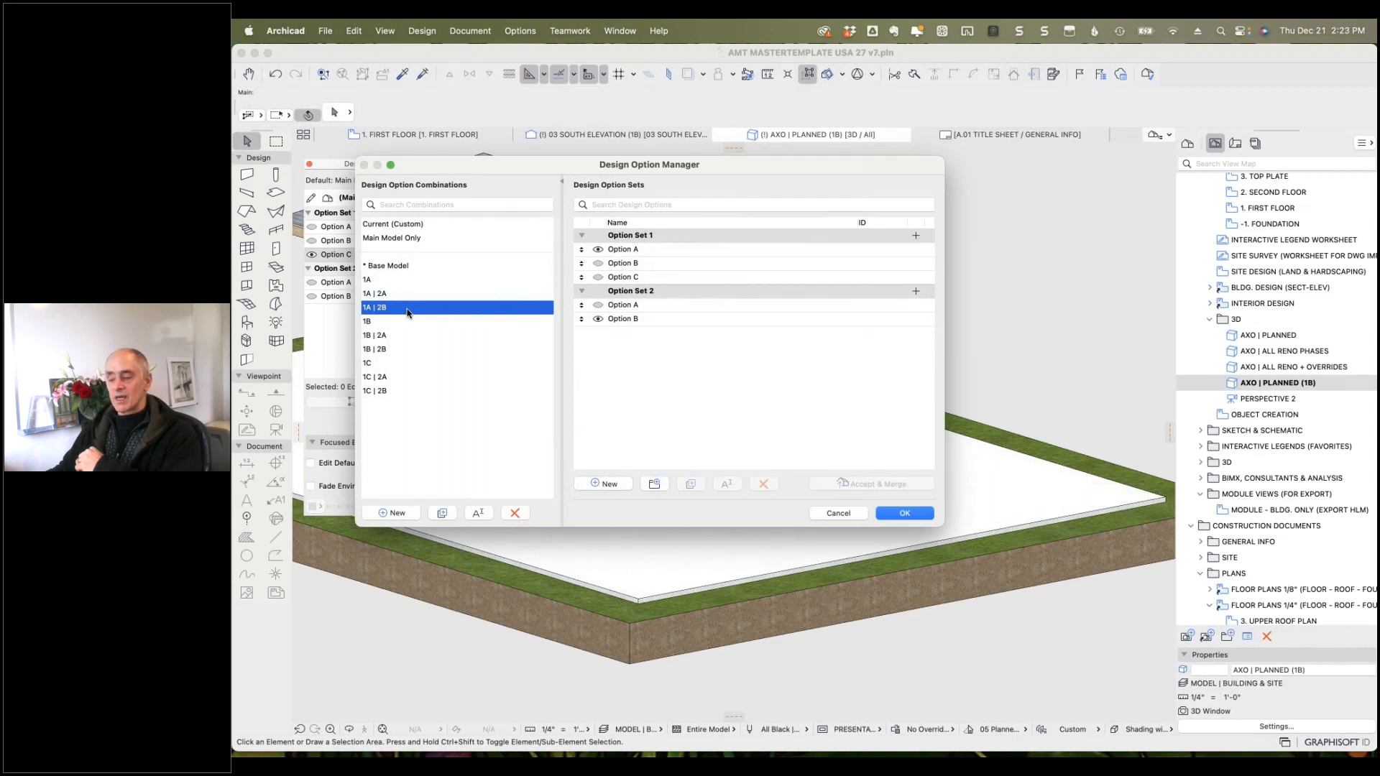
pyautogui.click(396, 267)
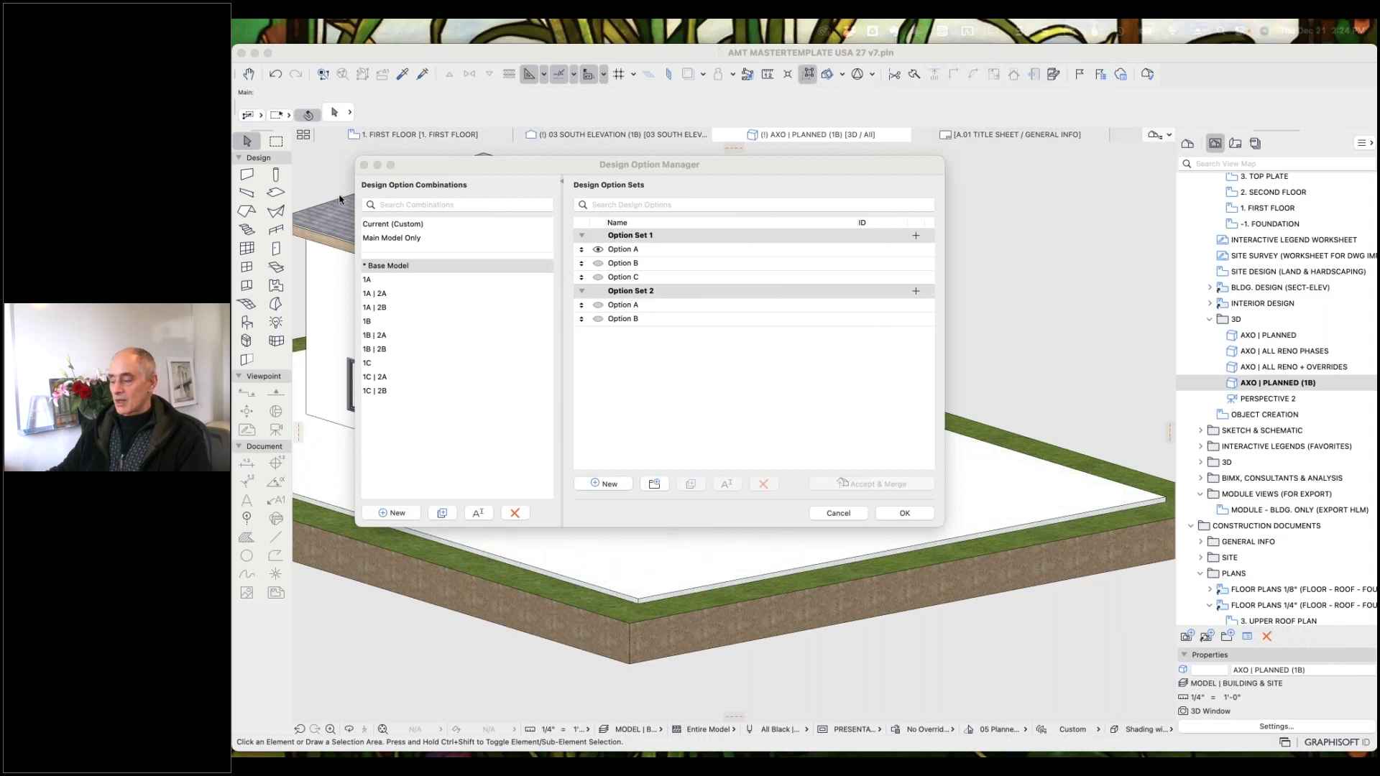
# Move the Design Option Manager clear of the palette, review combinations 1A, 1A | 2A and 1A | 2B, and close it without changes.
pyautogui.click(557, 166)
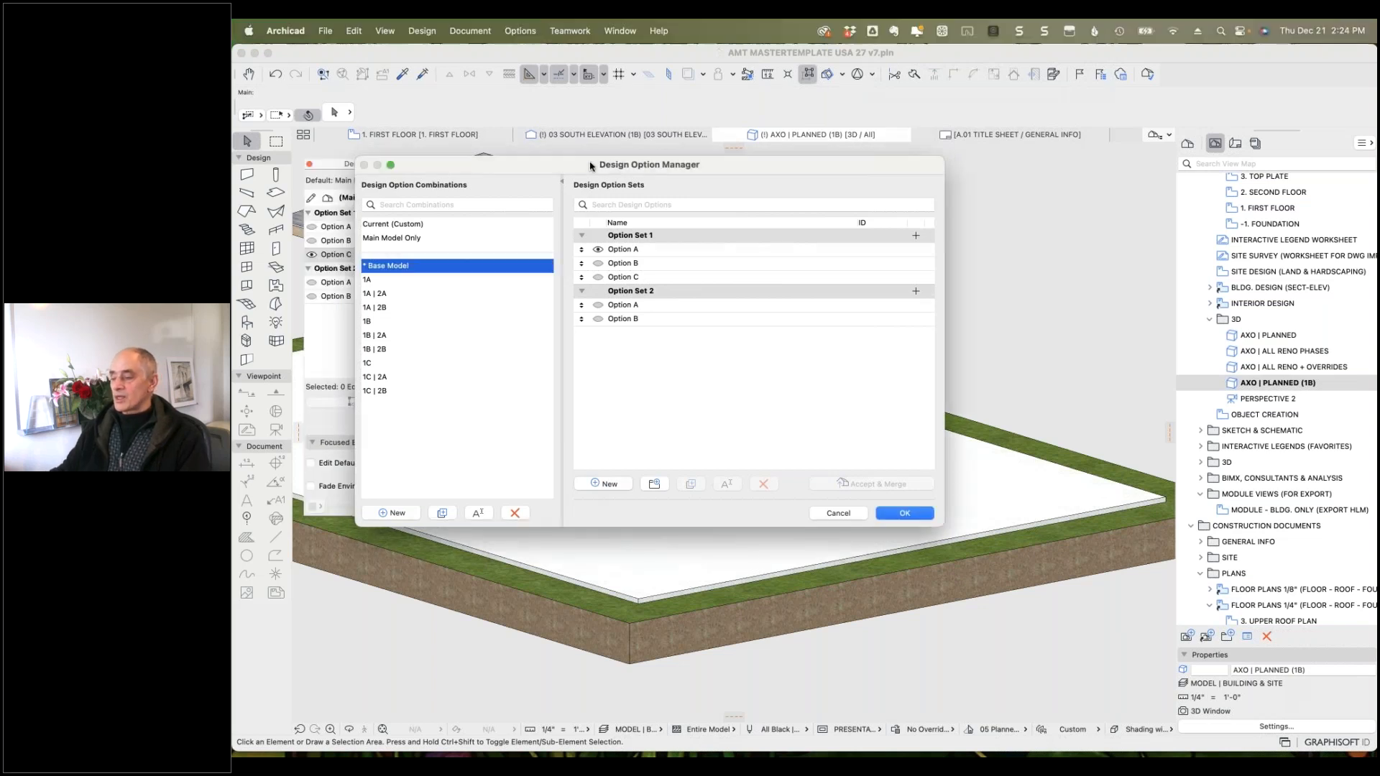
pyautogui.moveTo(693, 174); pyautogui.dragTo(825, 173)
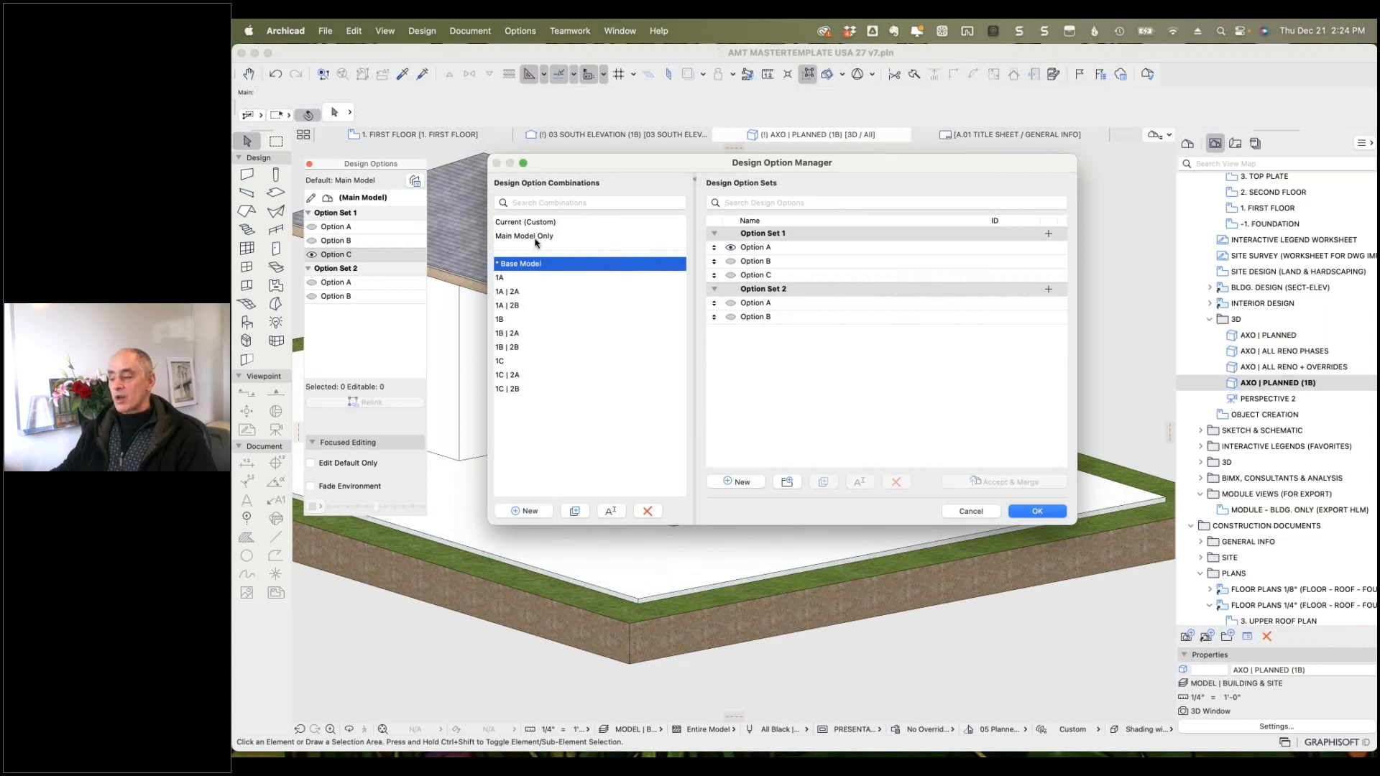
pyautogui.click(512, 280)
pyautogui.click(515, 295)
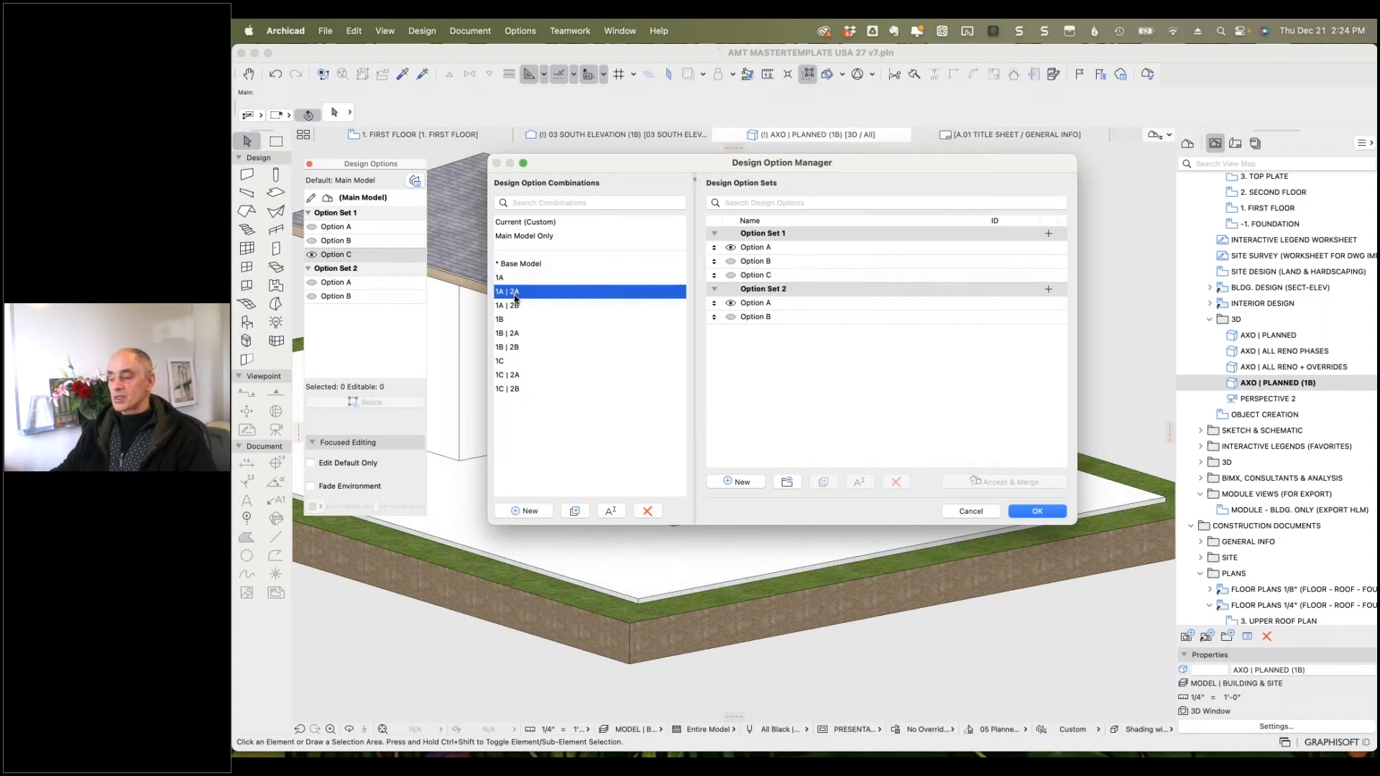
pyautogui.click(513, 309)
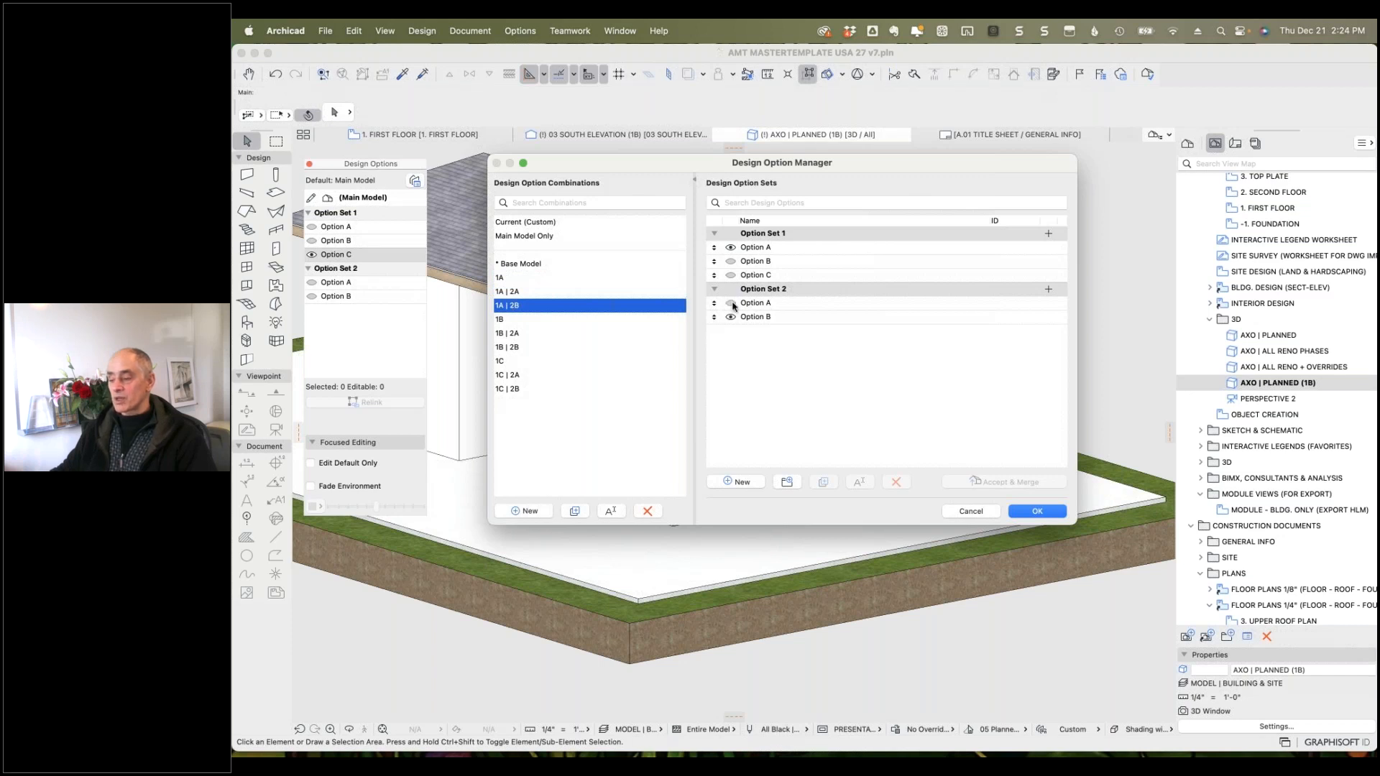
pyautogui.click(971, 511)
# Switch back to AMT27 Sample Project USA R1, review its Design Option Manager without changes, and list the available option combinations.
pyautogui.press('super+Tab')
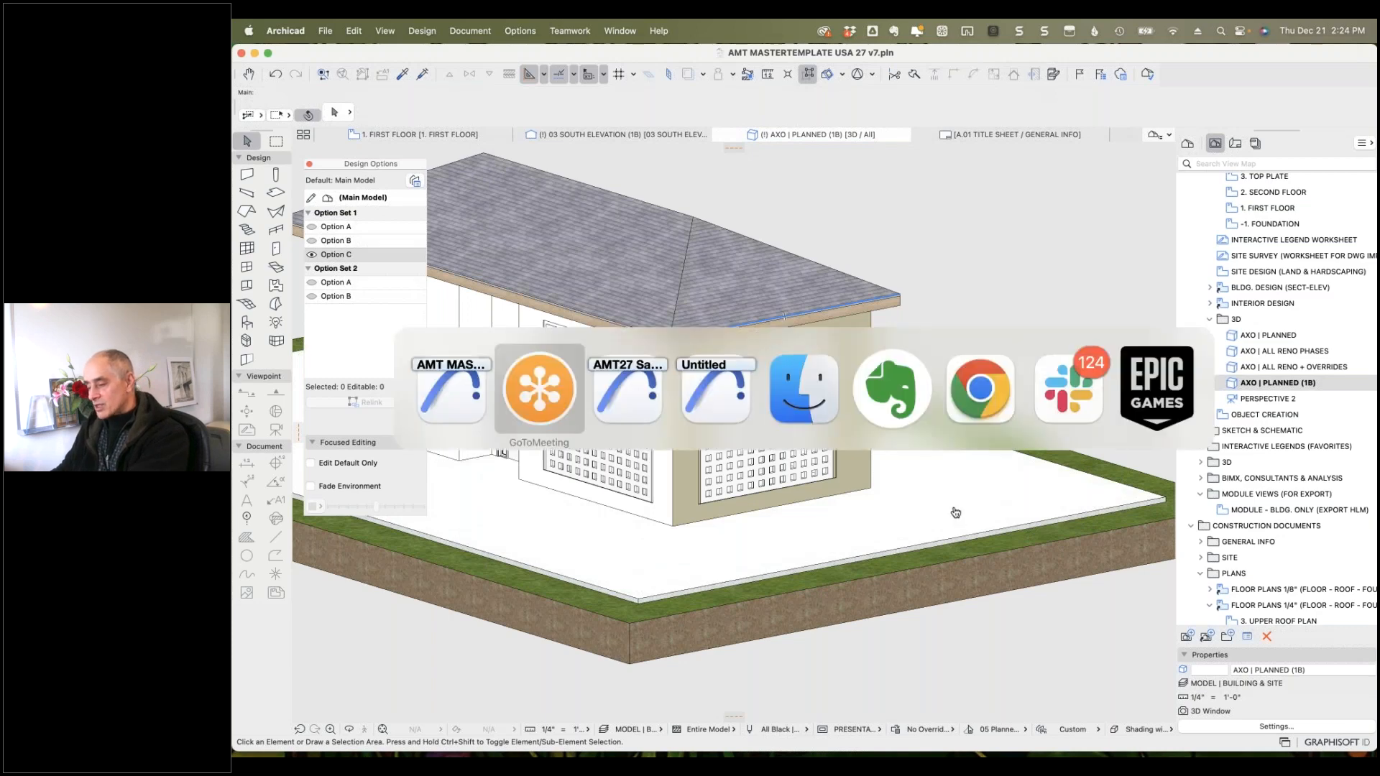
pyautogui.press('super+Tab')
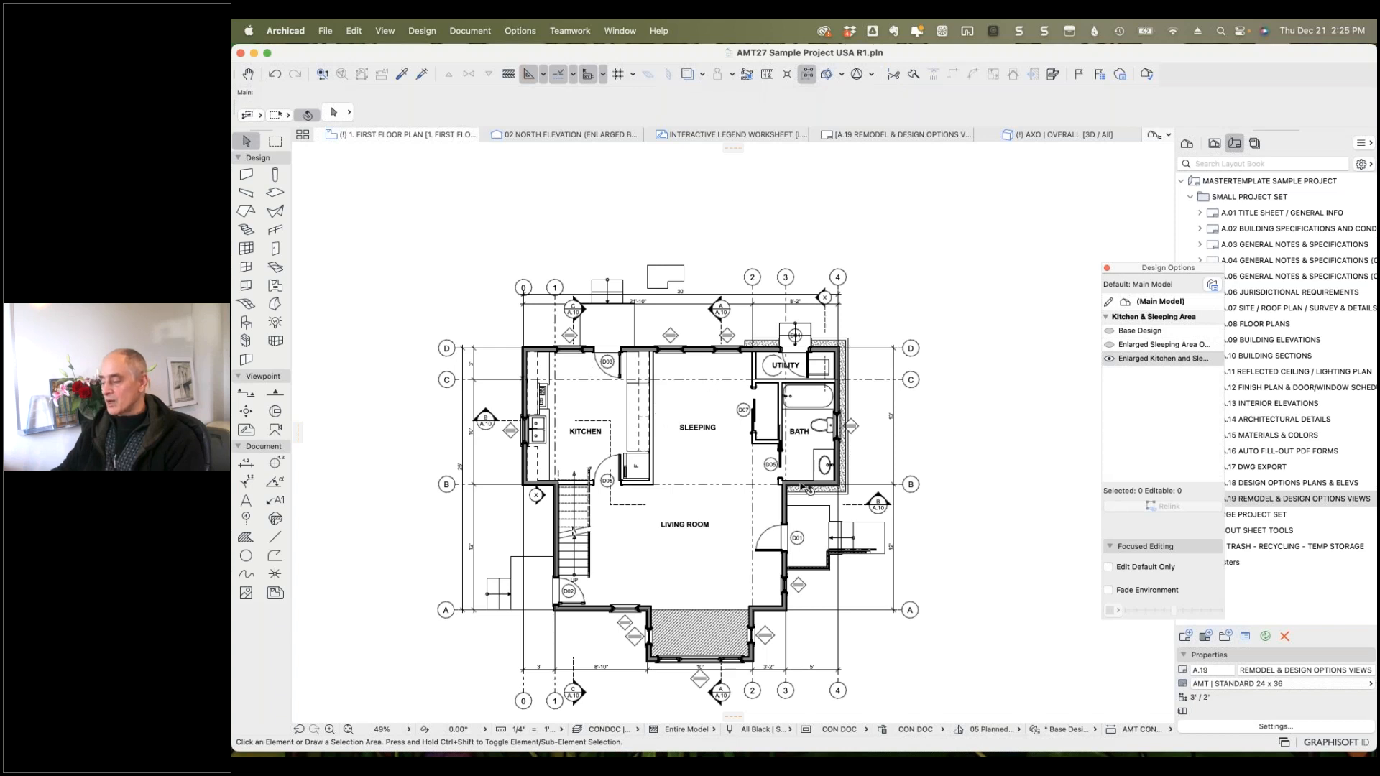
pyautogui.click(1033, 731)
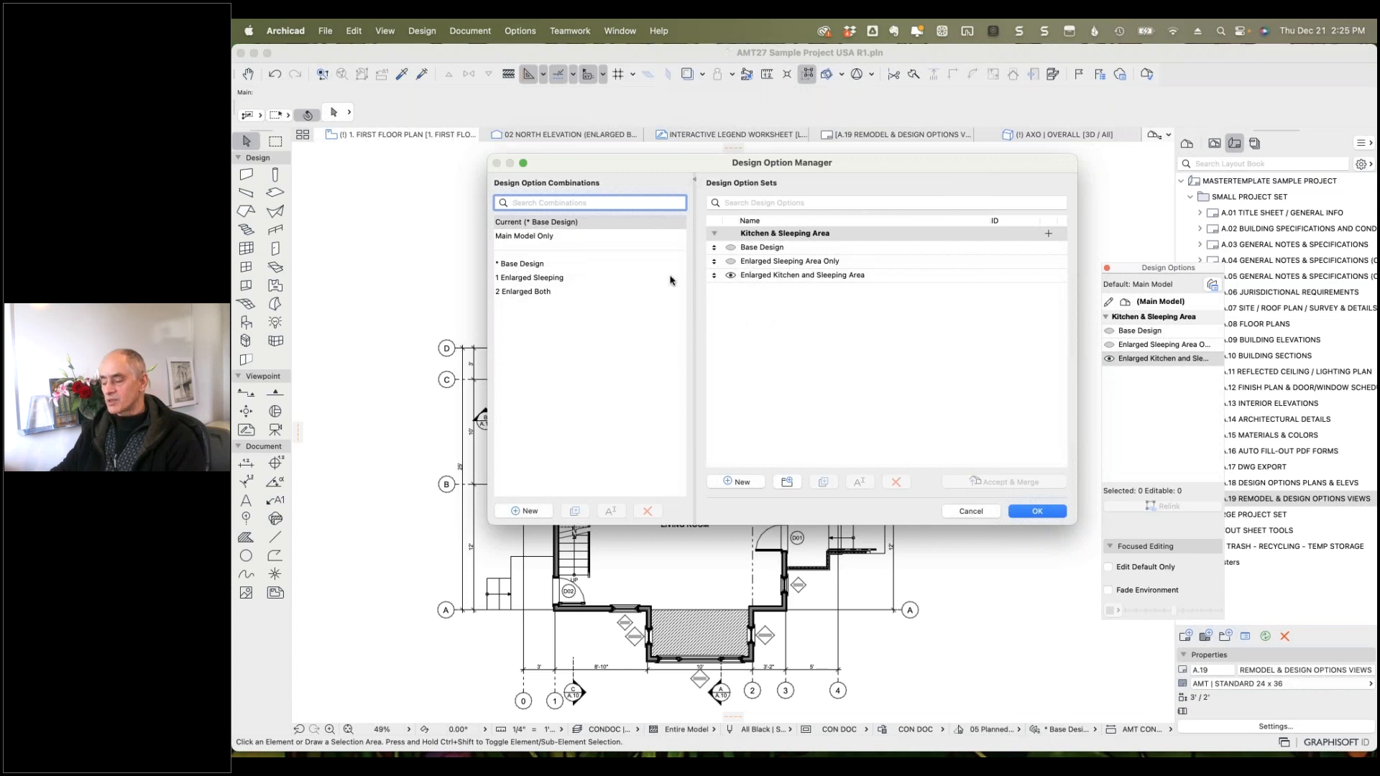
pyautogui.click(979, 512)
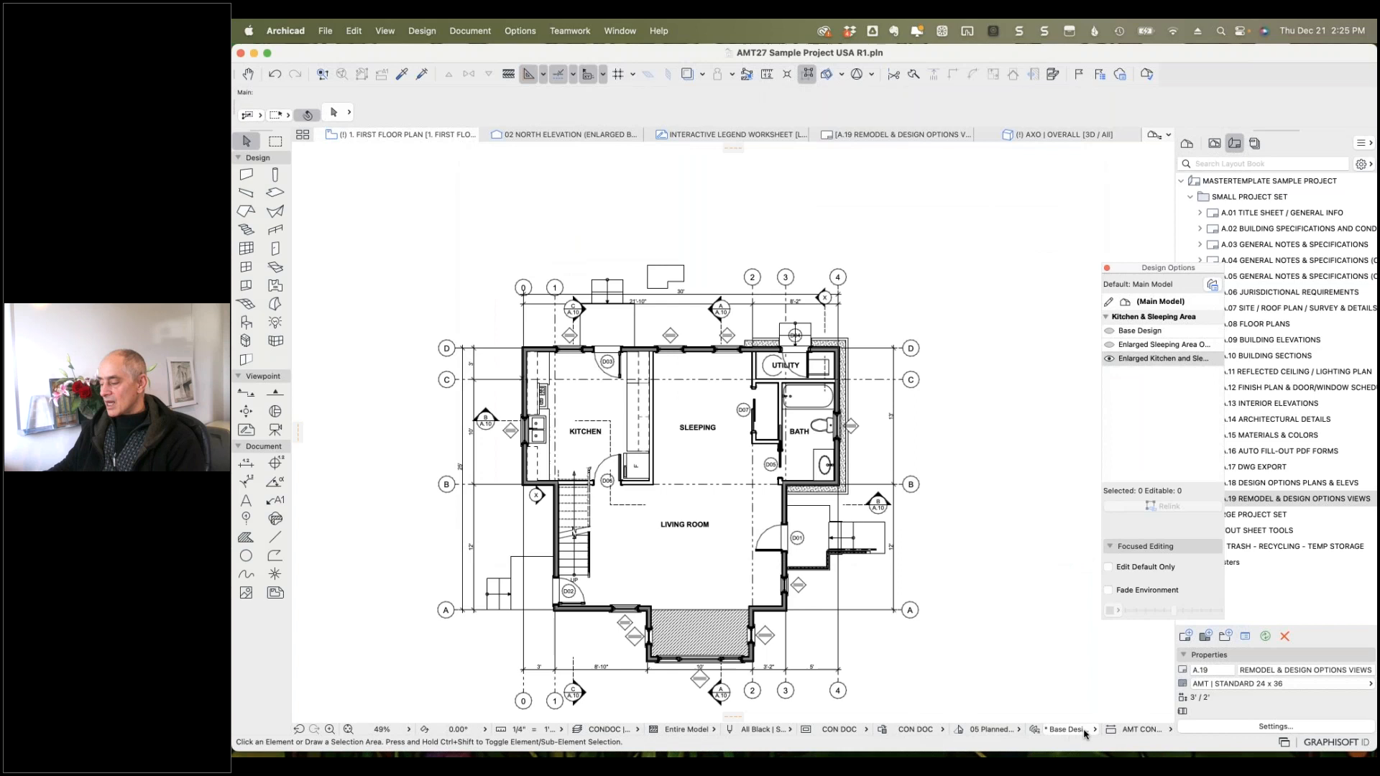
pyautogui.click(1056, 730)
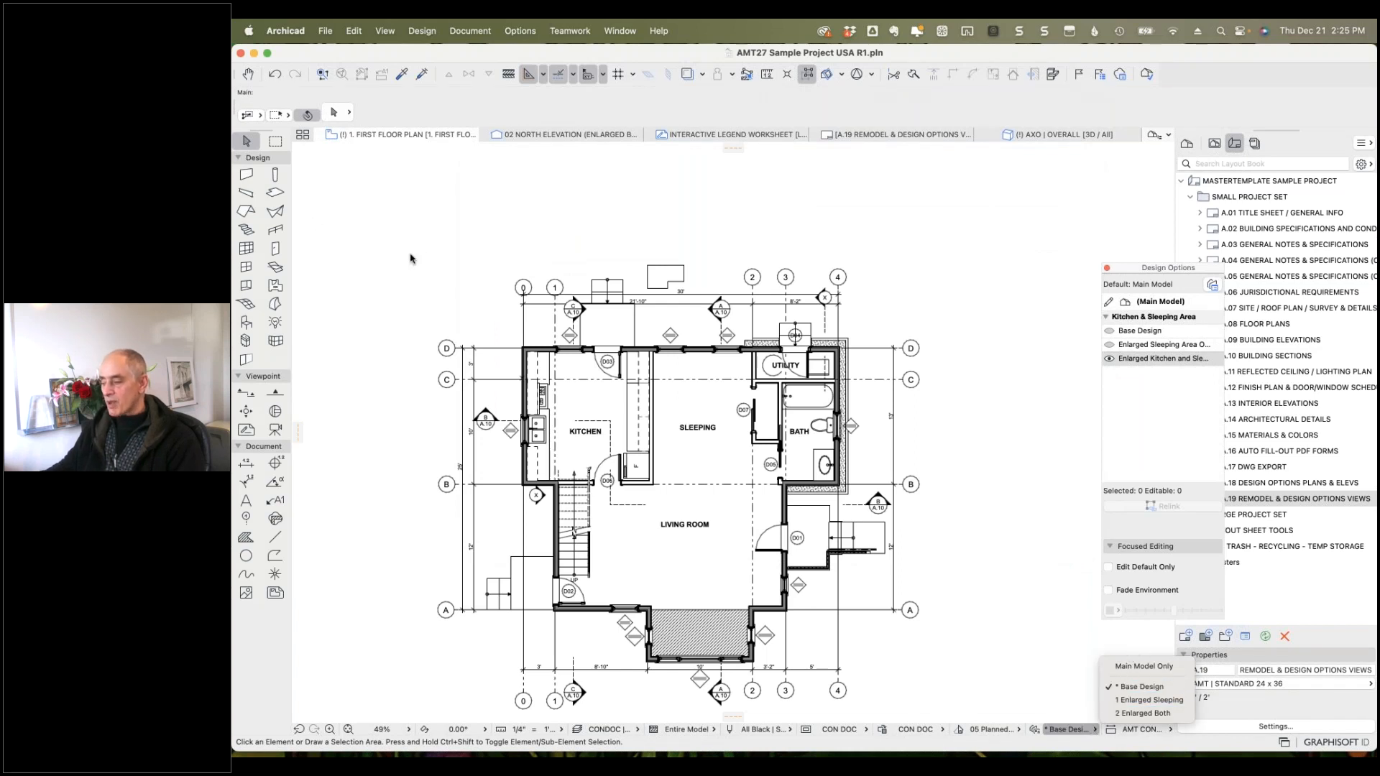
# Move the Design Options palette aside and, for * Base Design, show the Base Design option, then switch back to Enlarged Kitchen and Sleeping Area.
pyautogui.click(1134, 268)
pyautogui.moveTo(1133, 268); pyautogui.dragTo(346, 172)
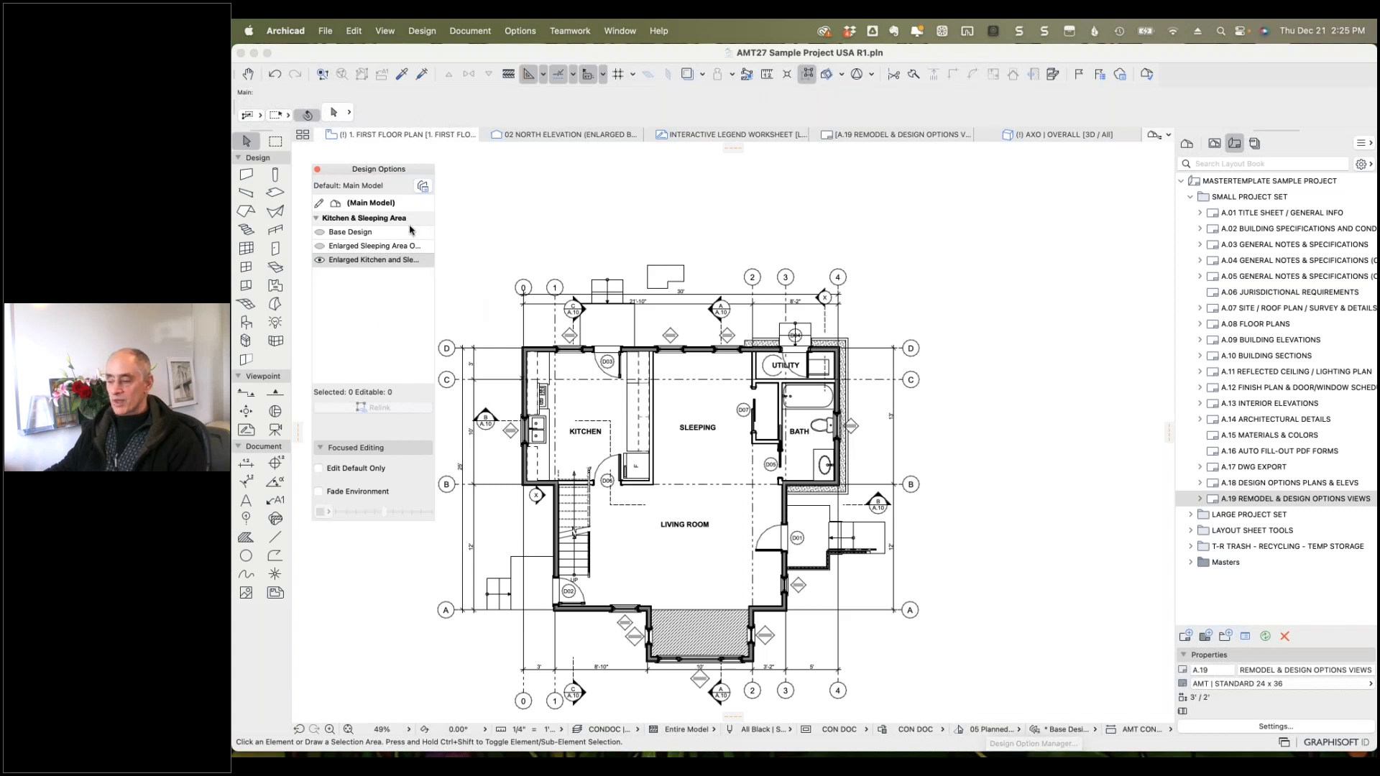
pyautogui.click(423, 187)
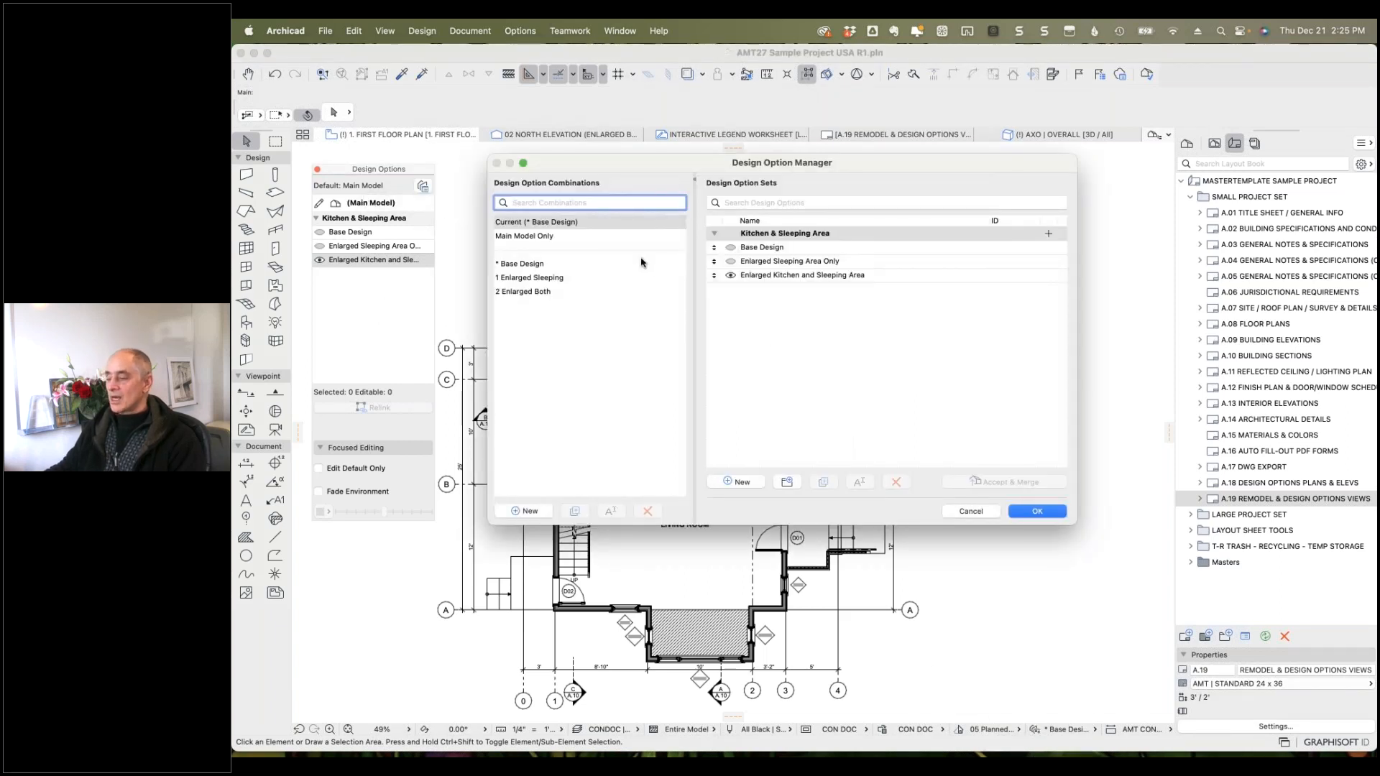
pyautogui.click(509, 264)
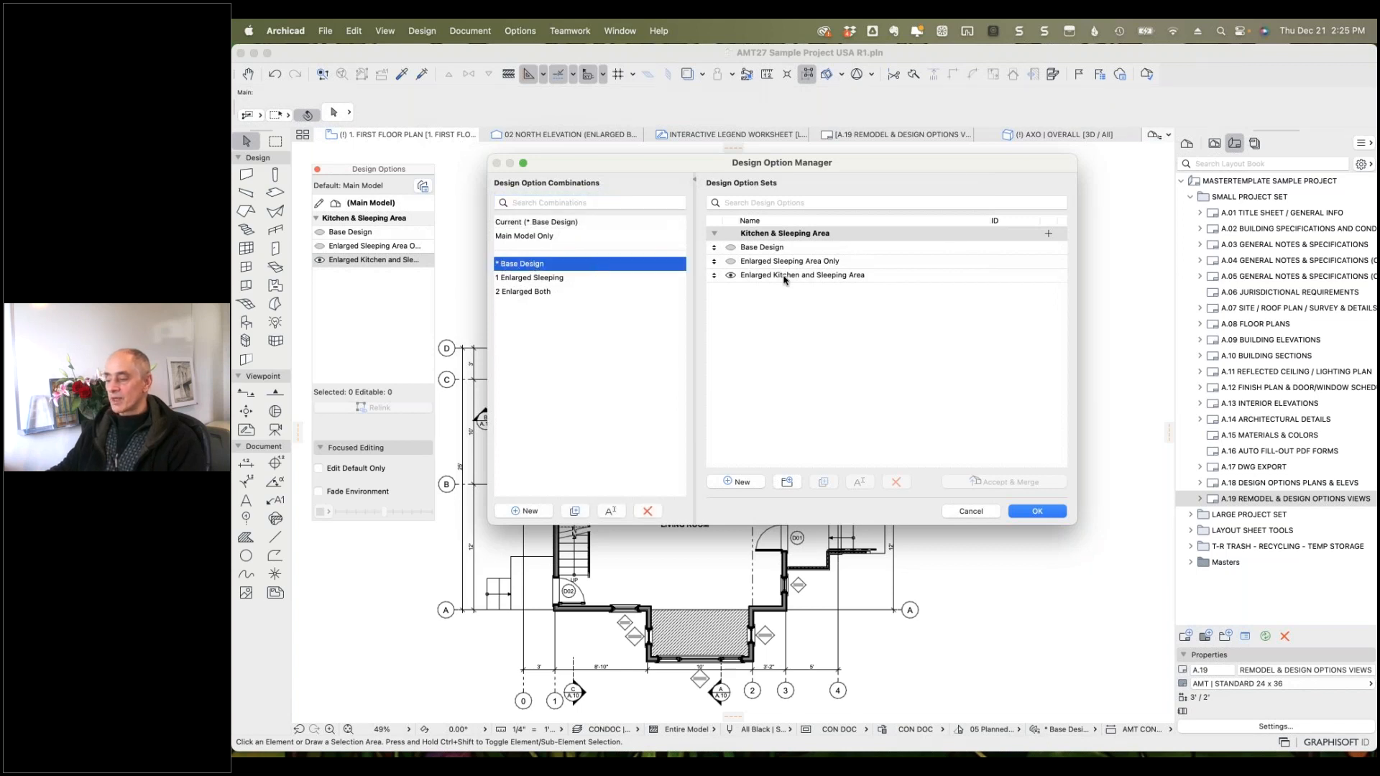
pyautogui.click(731, 248)
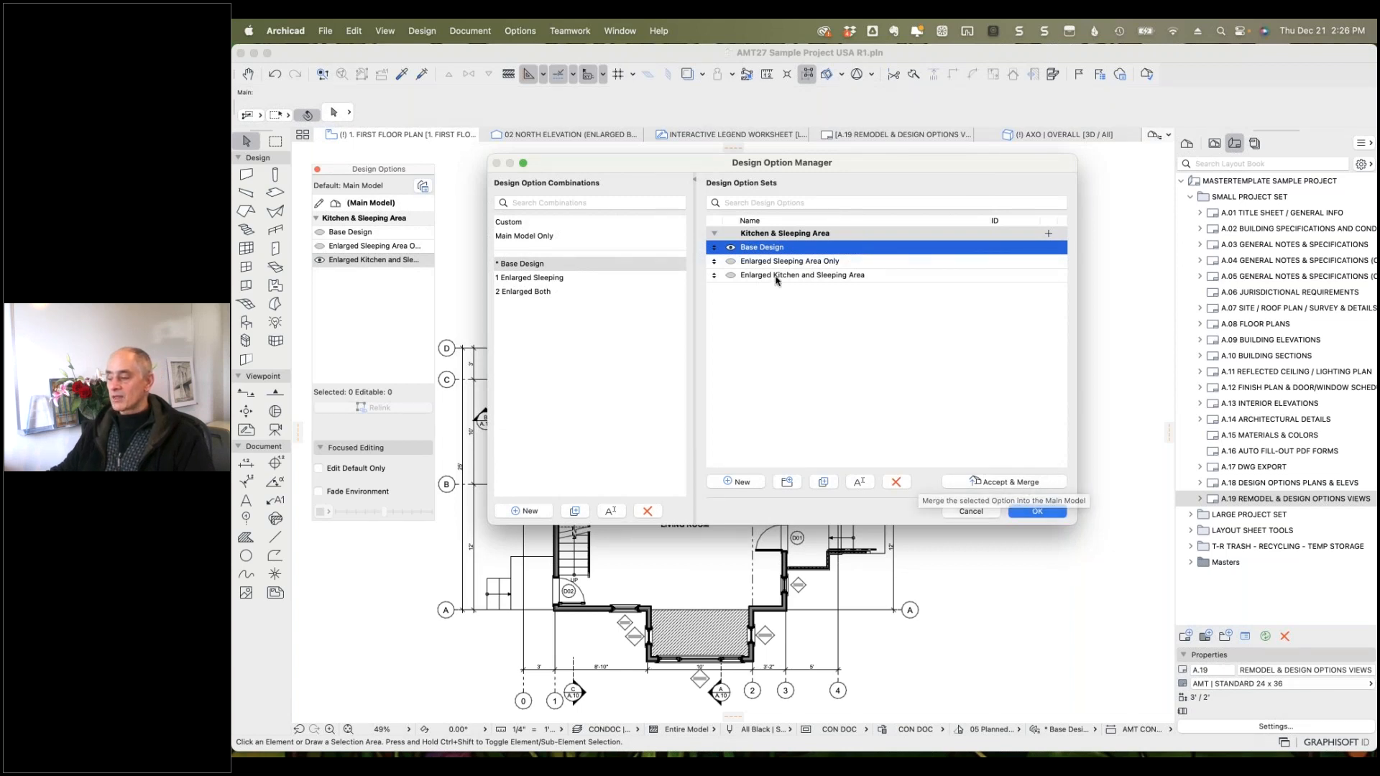
pyautogui.click(734, 277)
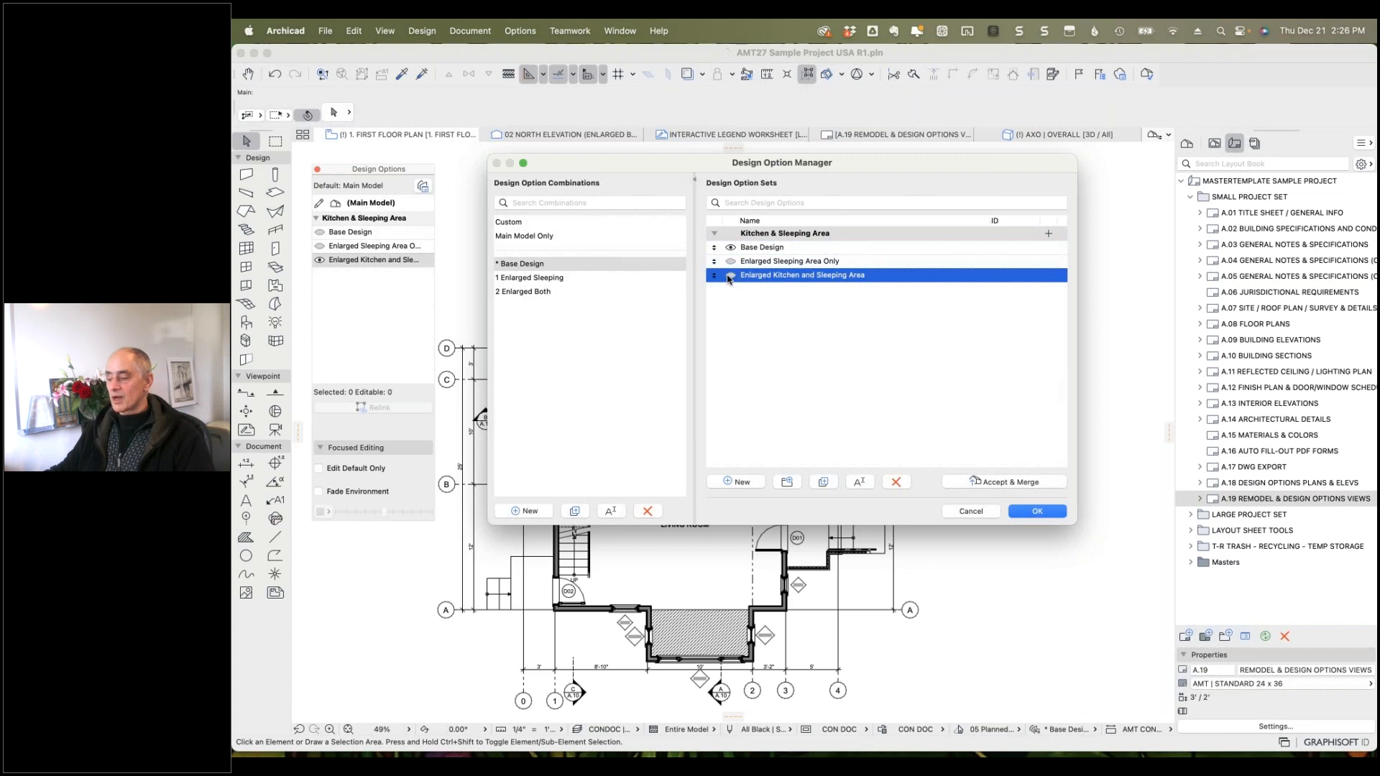
pyautogui.click(731, 278)
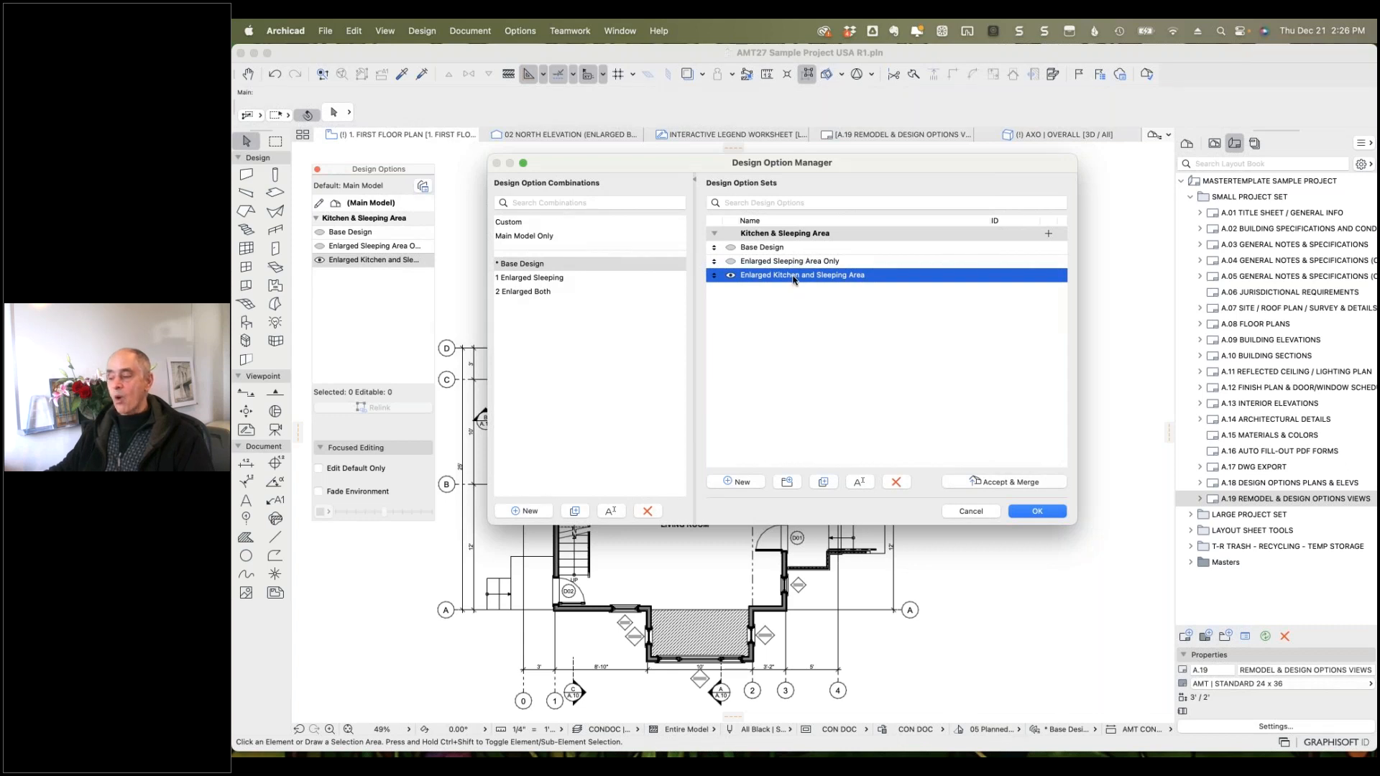
# Accept and merge the Enlarged Kitchen and Sleeping Area option into the main model, apply it, and undo the option manager changes.
pyautogui.click(1004, 481)
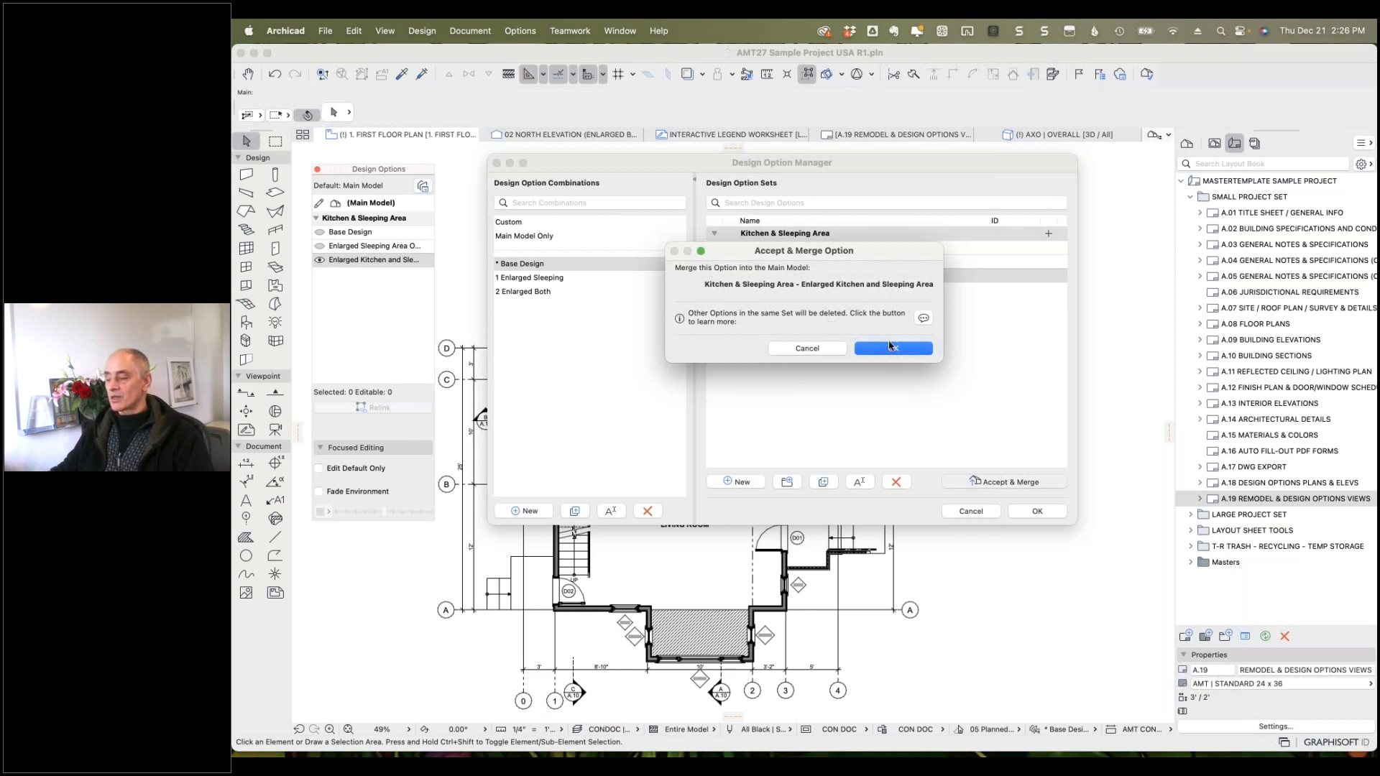
pyautogui.click(924, 318)
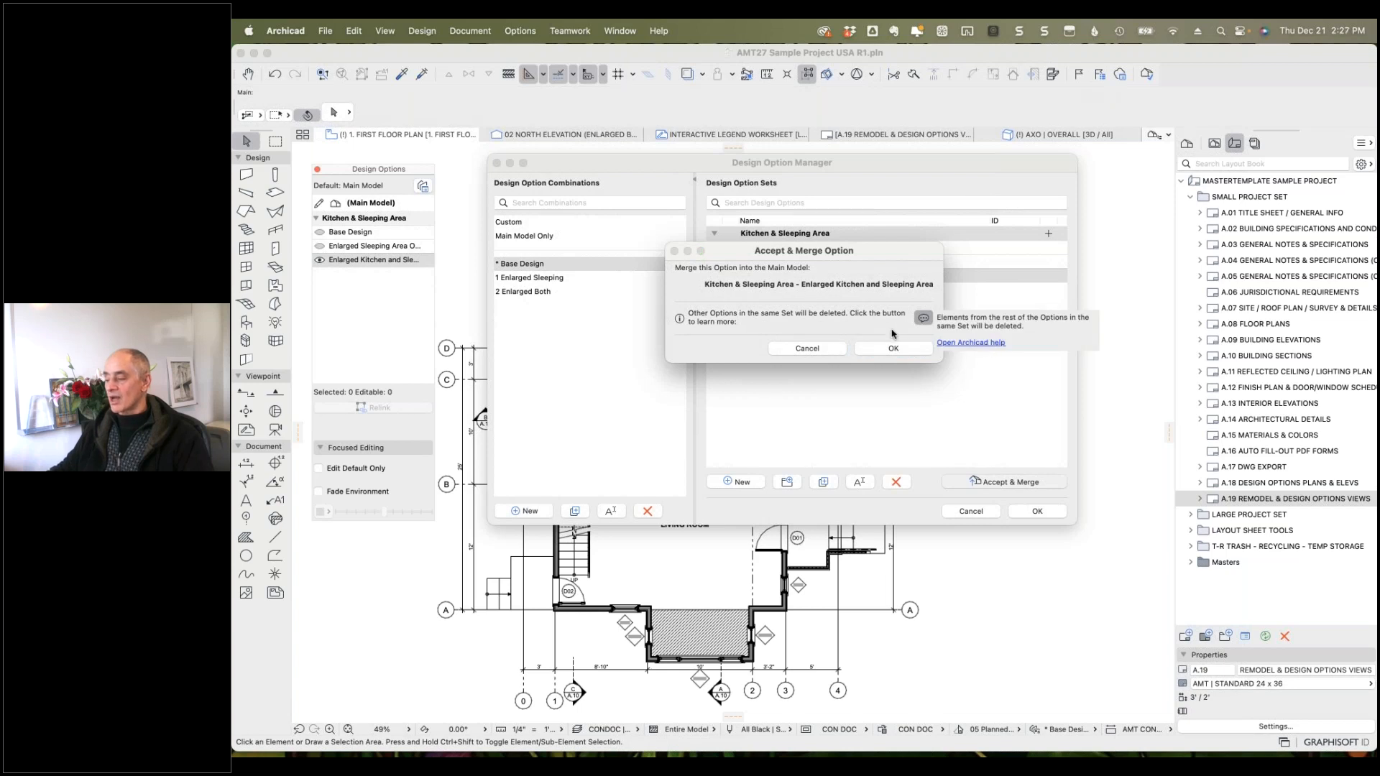
pyautogui.click(895, 334)
pyautogui.click(893, 349)
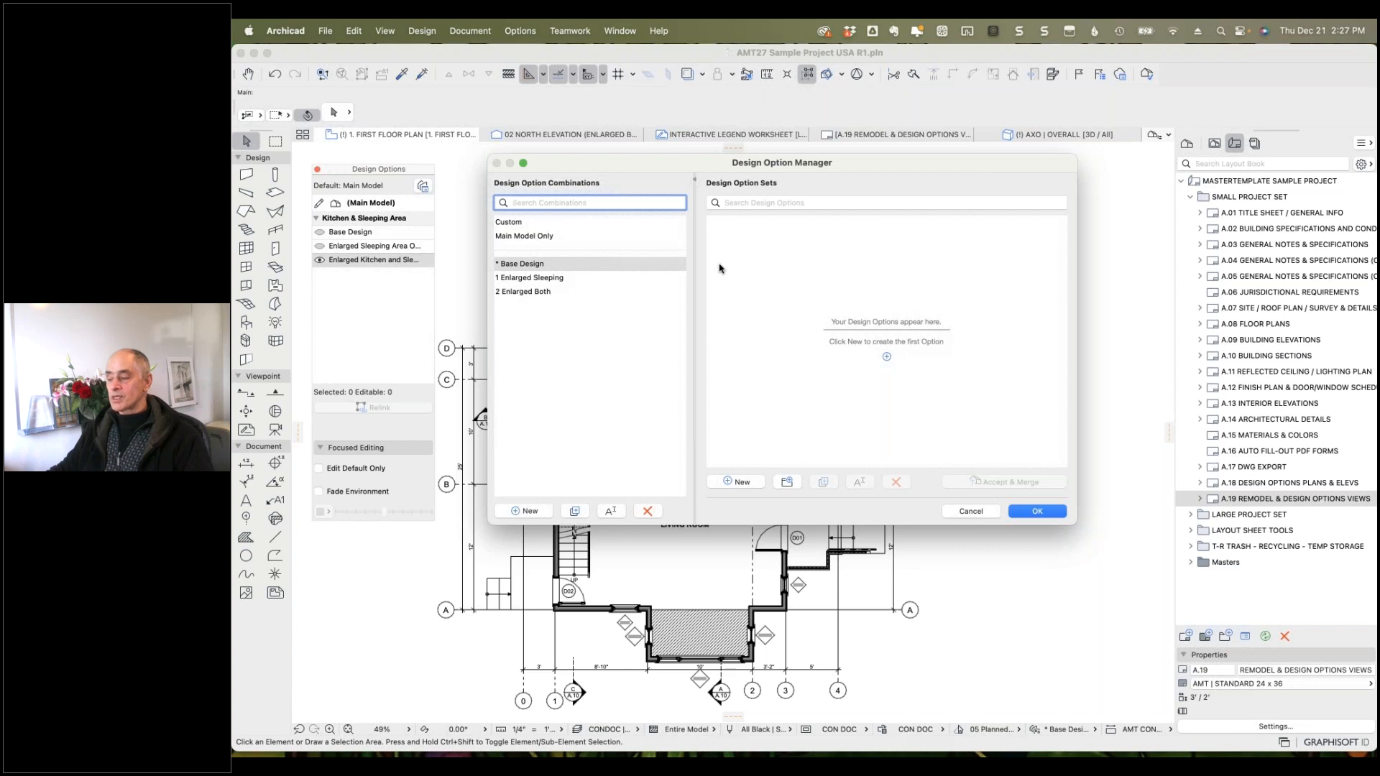
pyautogui.click(523, 264)
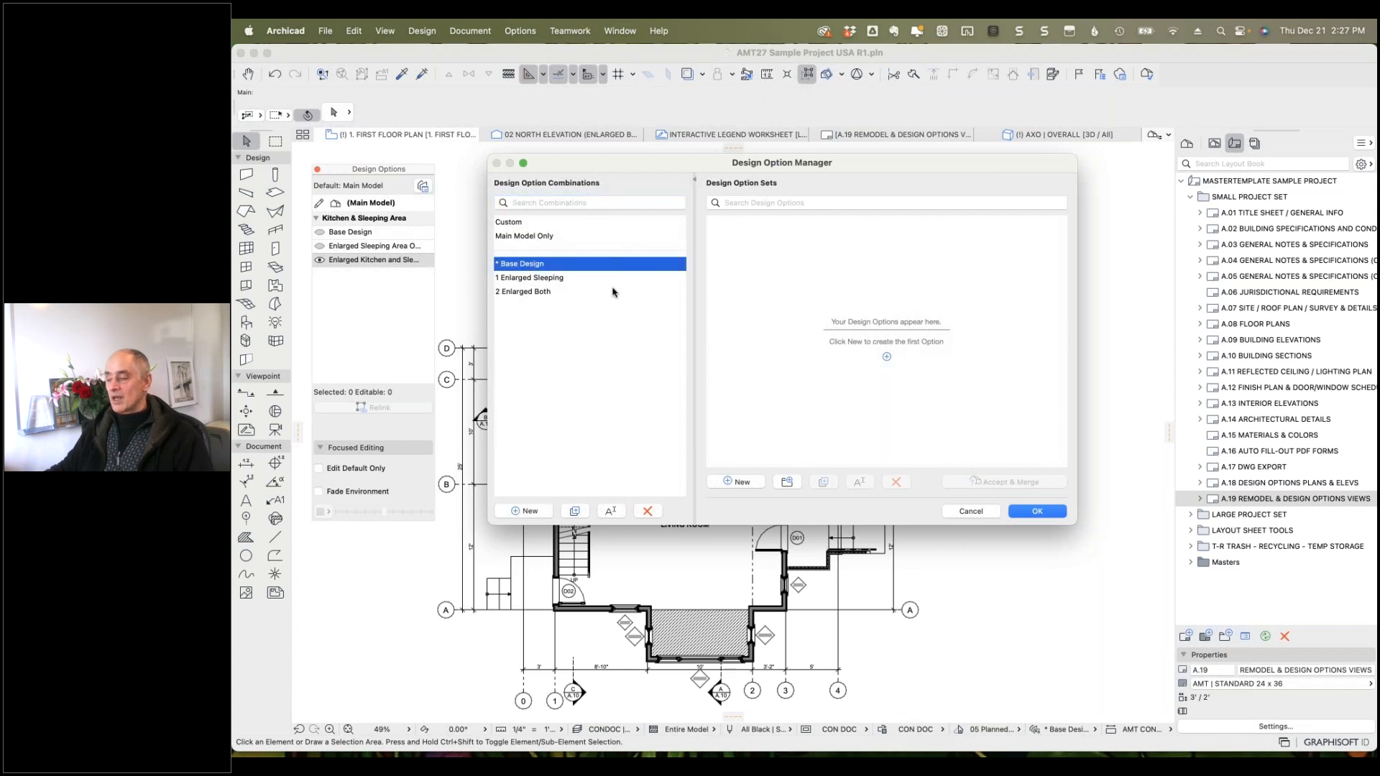
pyautogui.click(1037, 511)
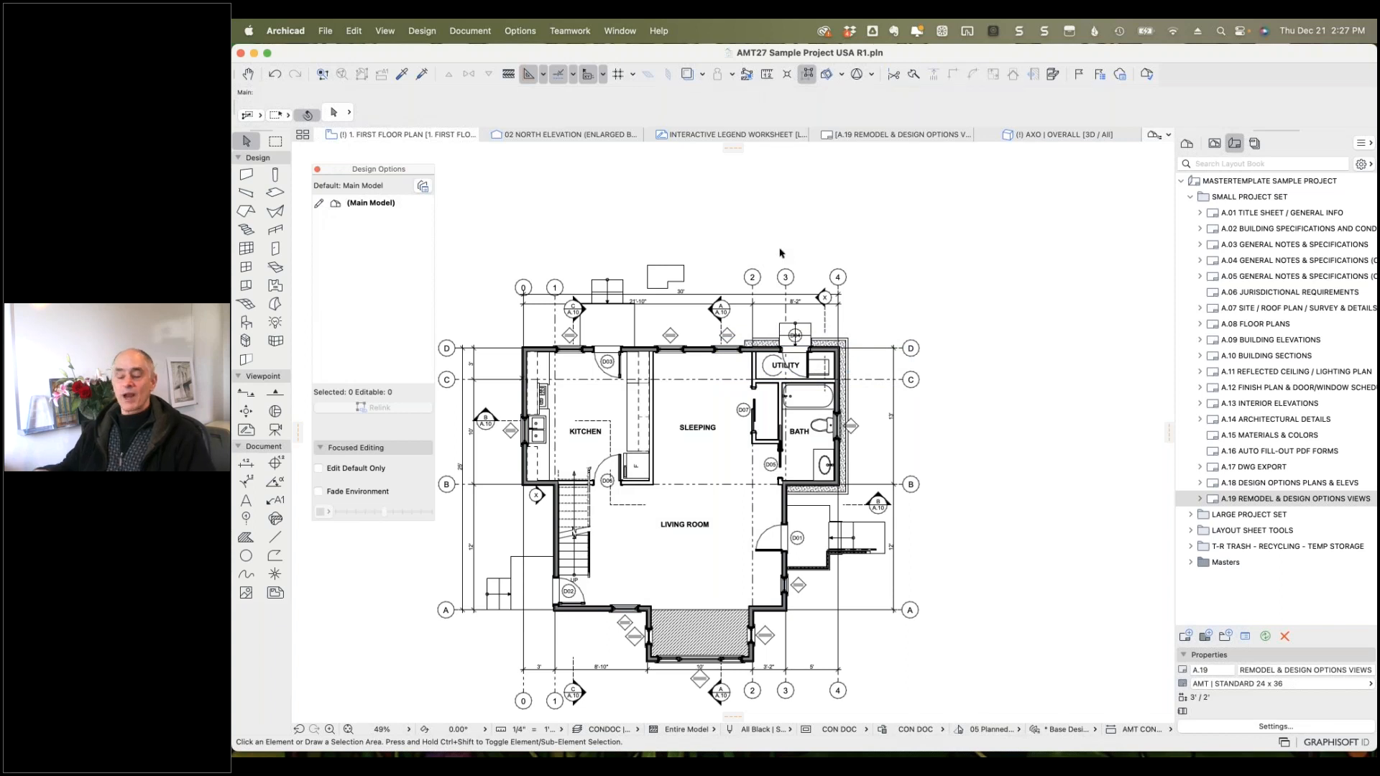
pyautogui.click(352, 31)
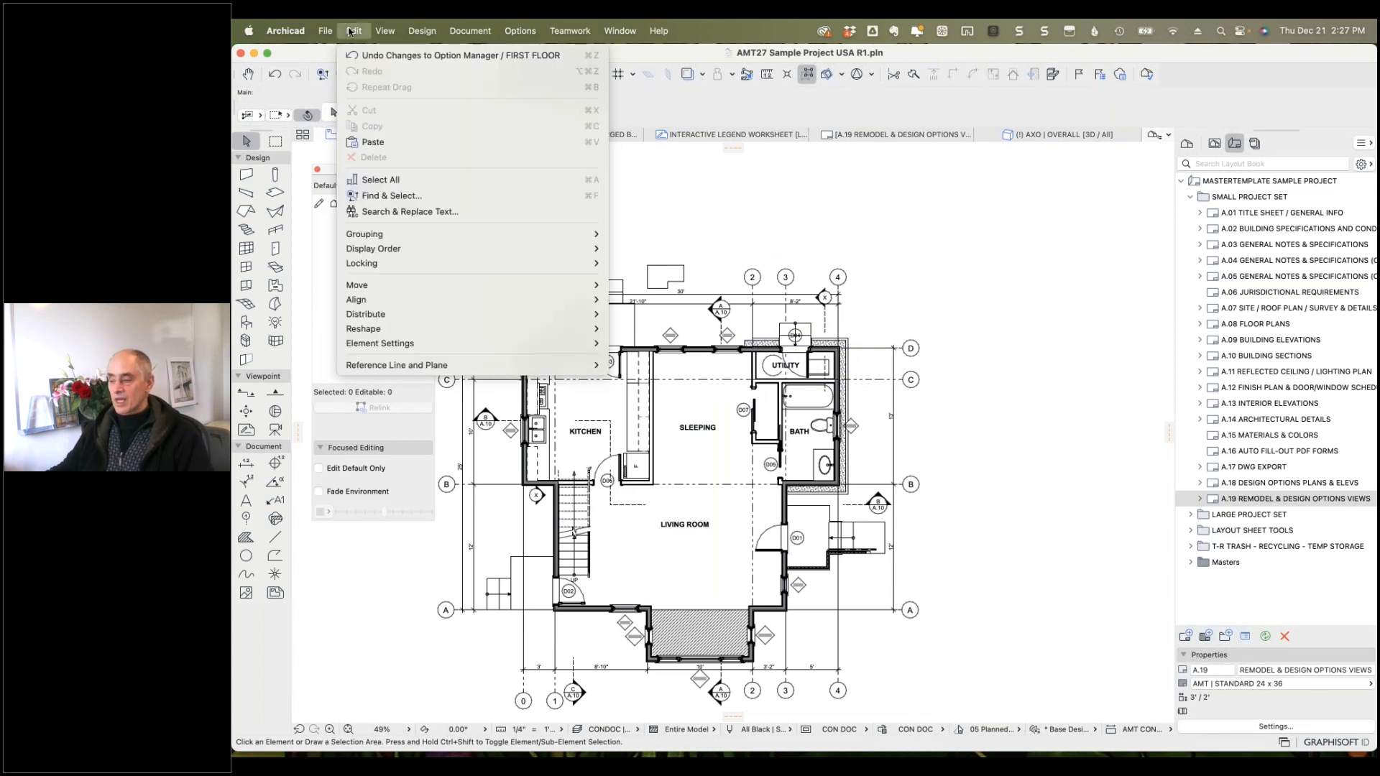
pyautogui.click(393, 56)
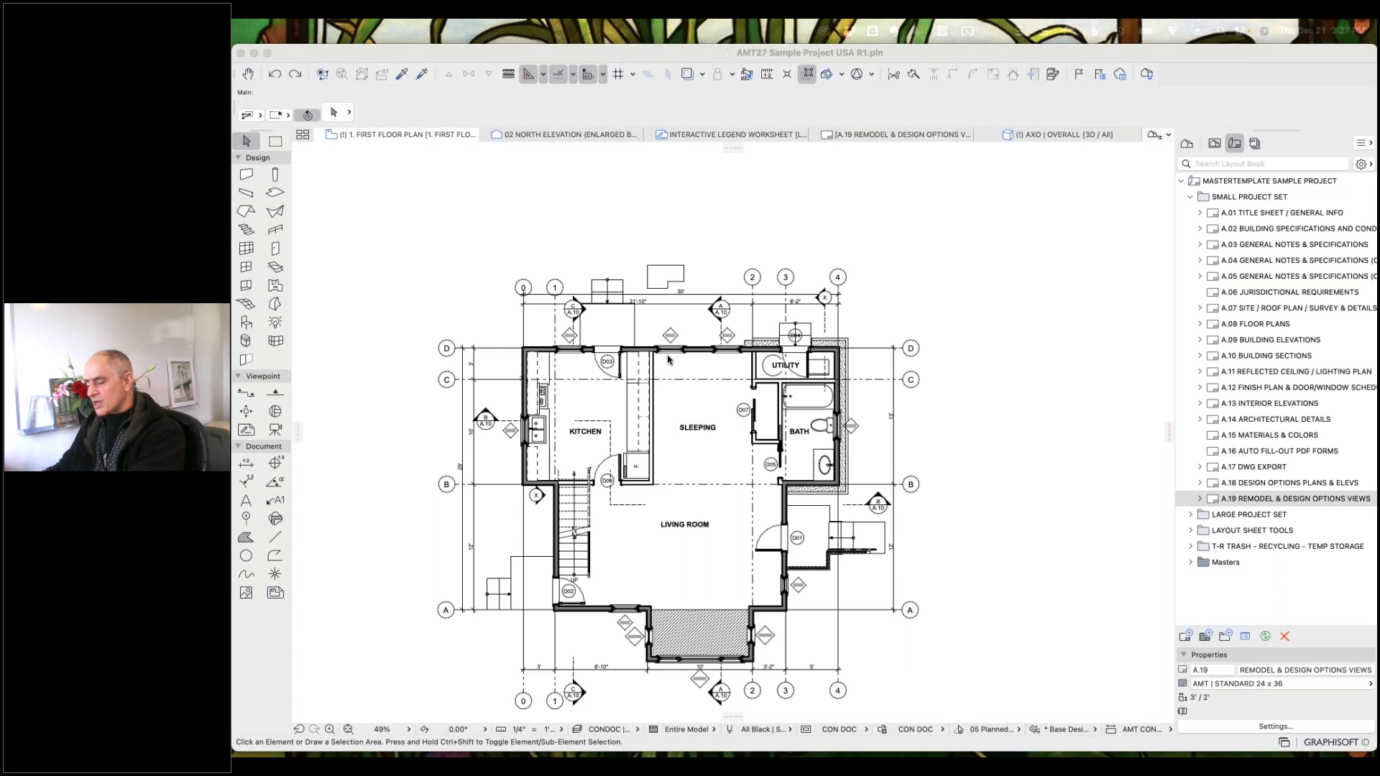
# Switch to the AMT MASTERTEMPLATE USA 27 v7 project and open the WS-04 WINDOW TYPES view in SCHEDULES (CLONE).
pyautogui.press('super+Tab')
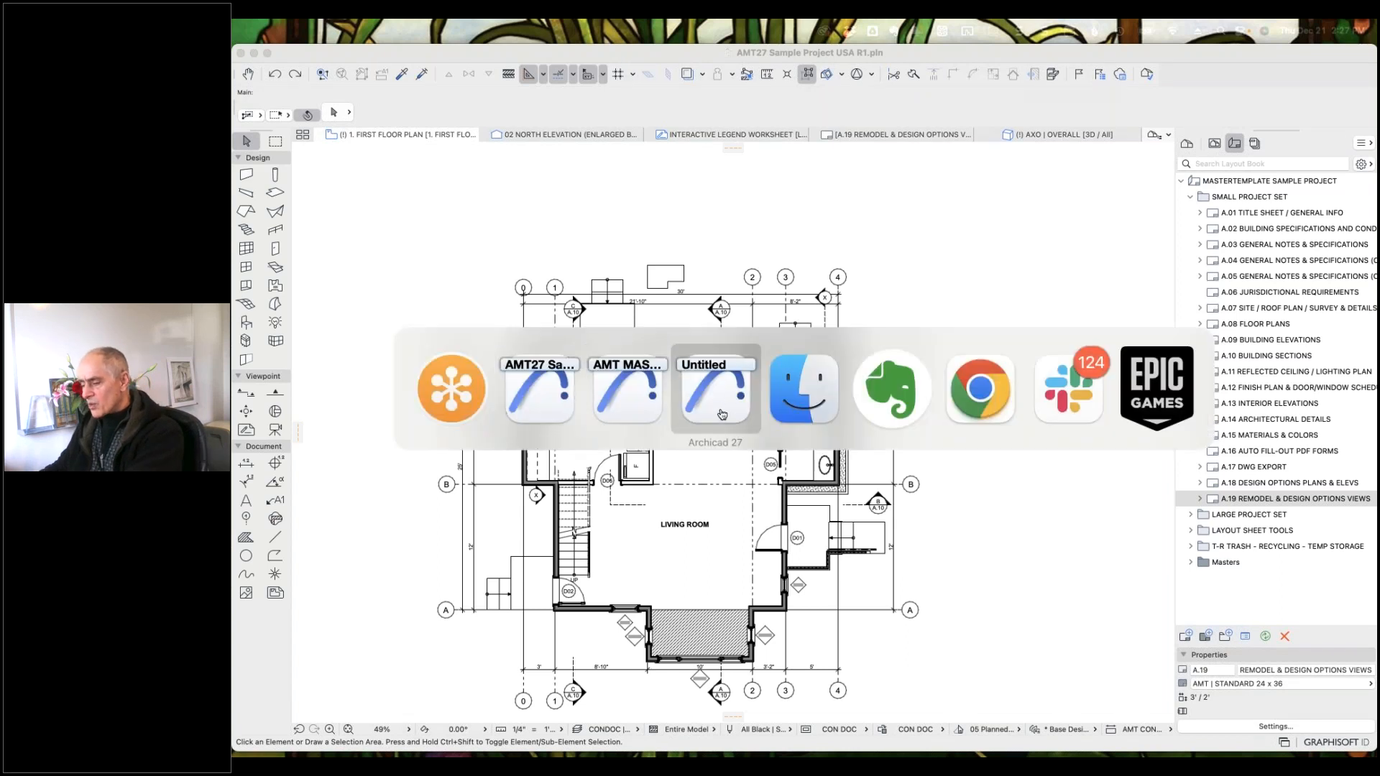
pyautogui.click(637, 402)
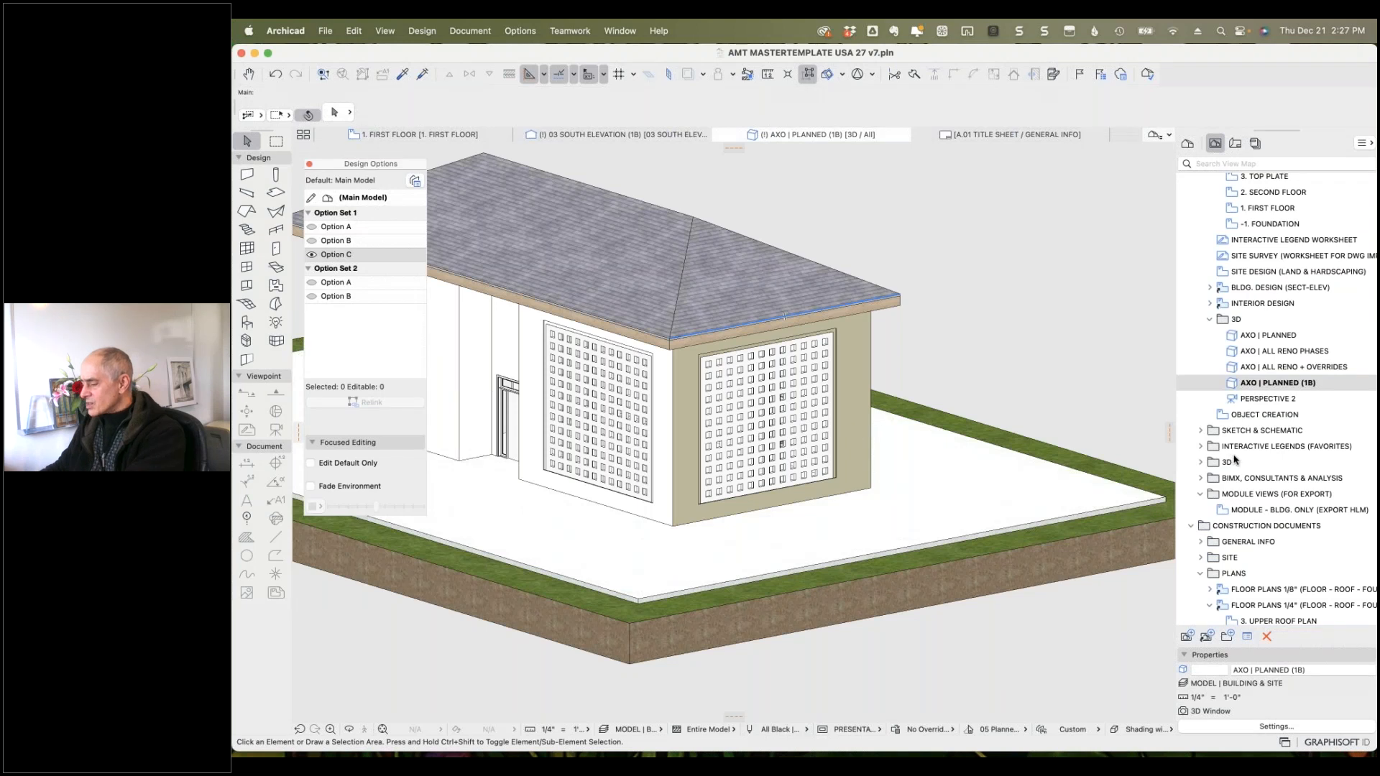
pyautogui.scroll(-8, 1242, 465)
pyautogui.scroll(-4, 1243, 467)
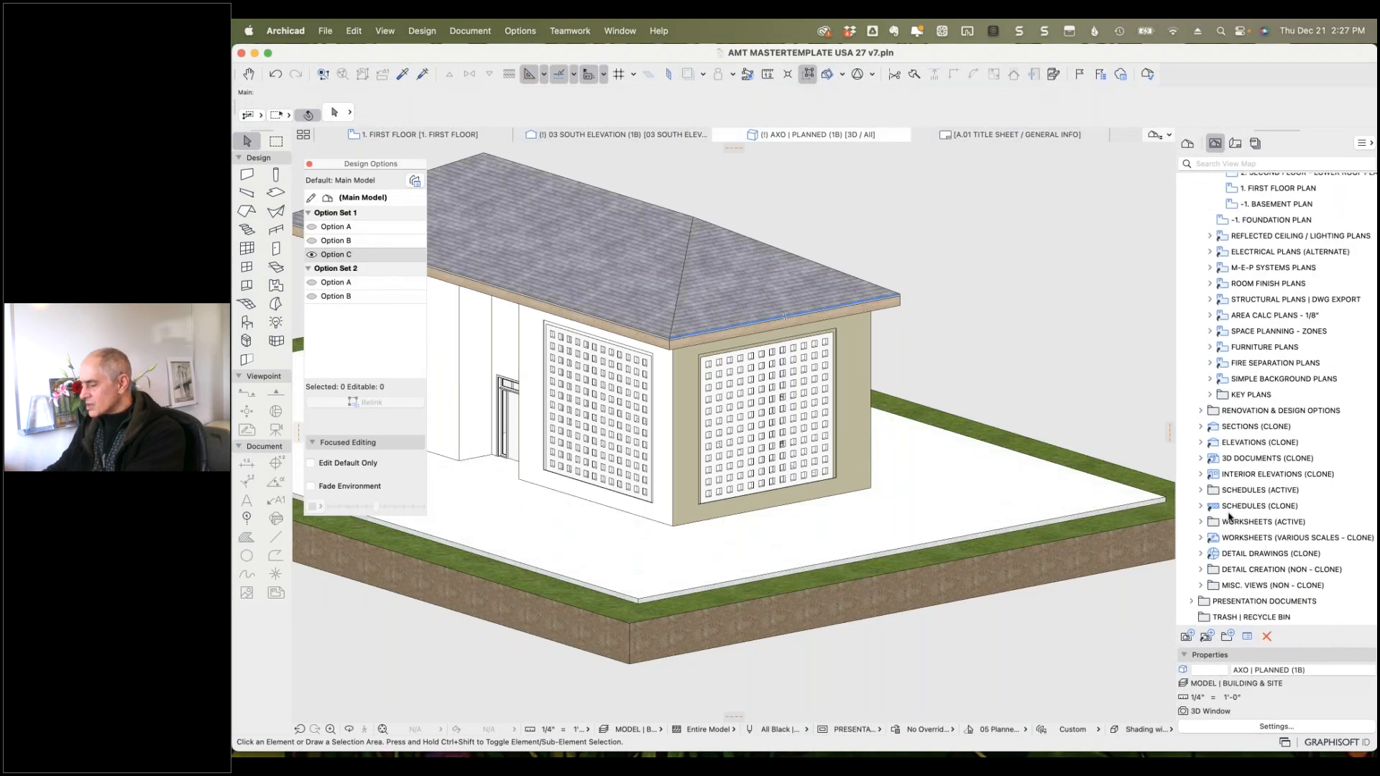
pyautogui.click(1201, 507)
pyautogui.scroll(-4, 1291, 513)
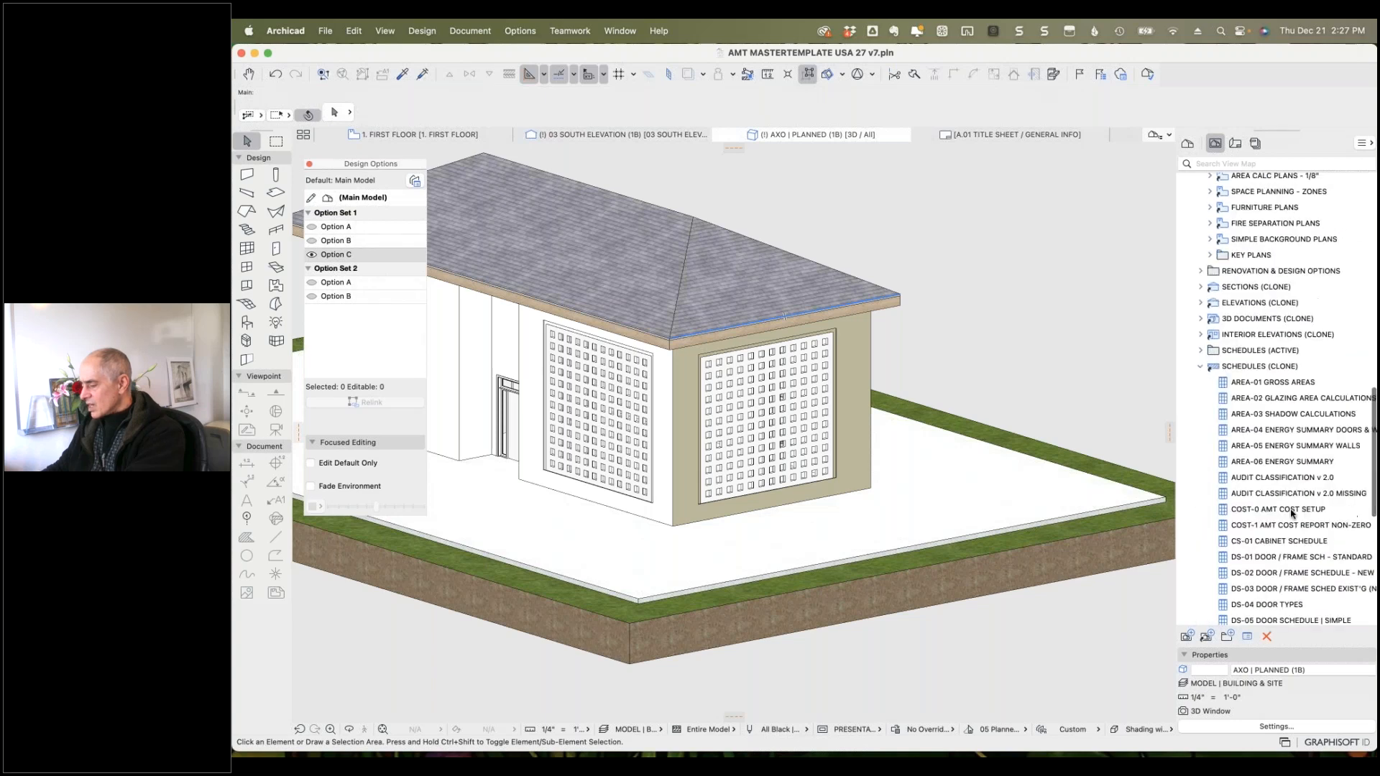
pyautogui.scroll(-9, 1294, 510)
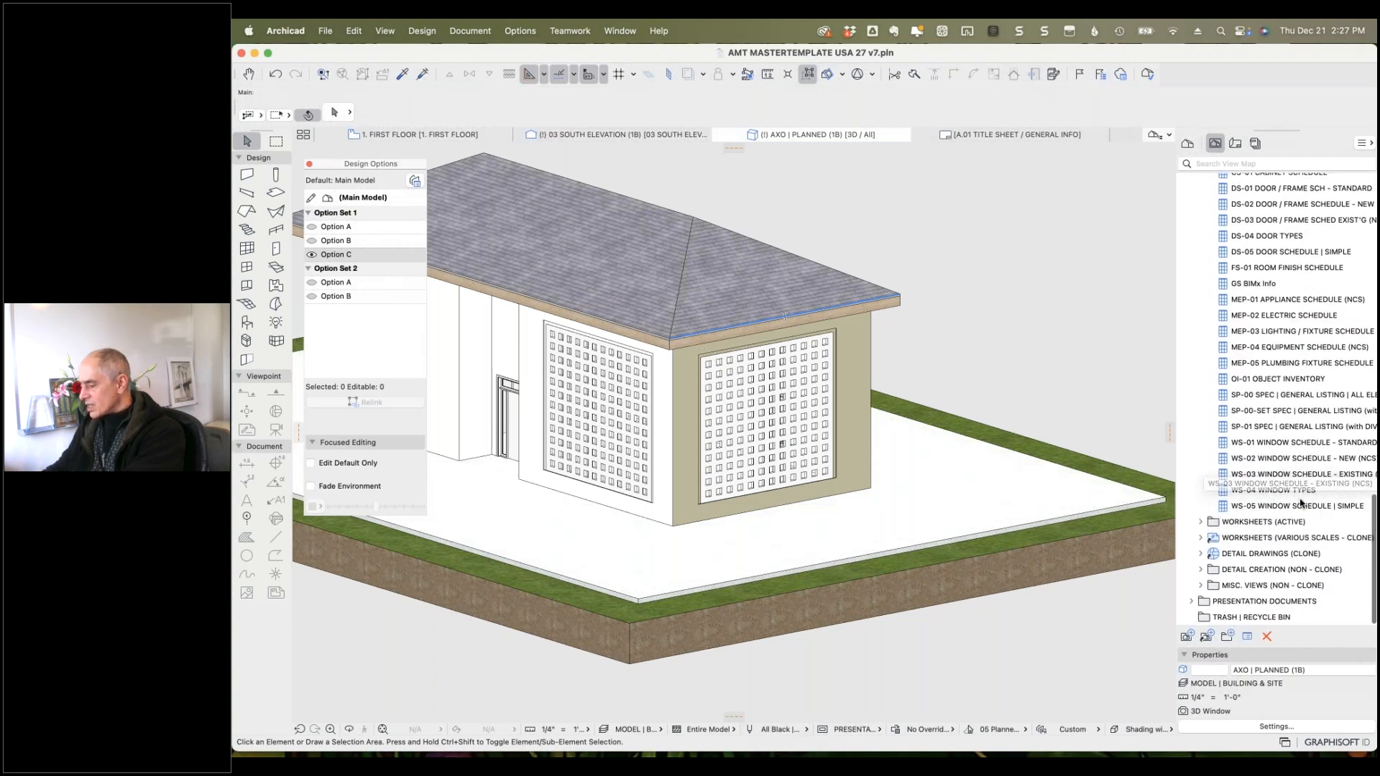
pyautogui.click(1224, 492)
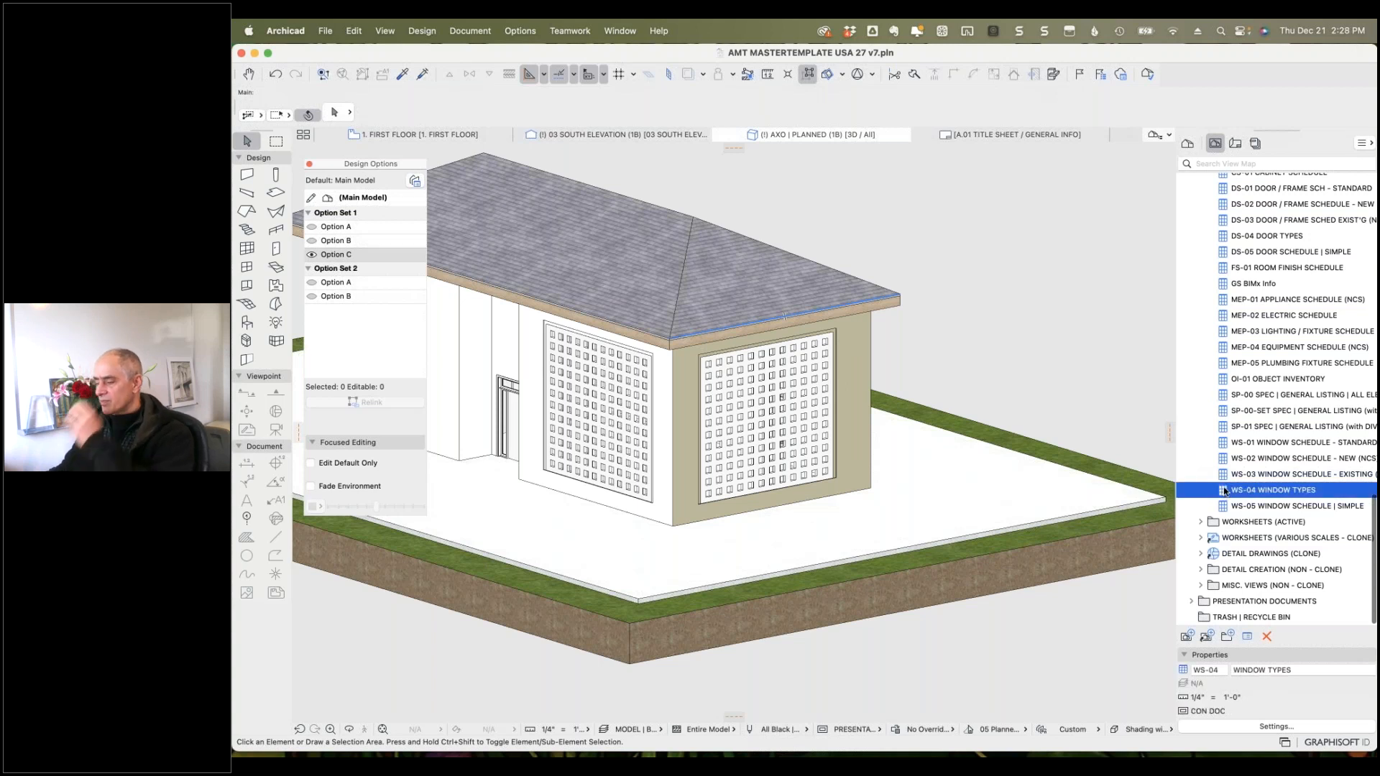
pyautogui.doubleClick(1225, 491)
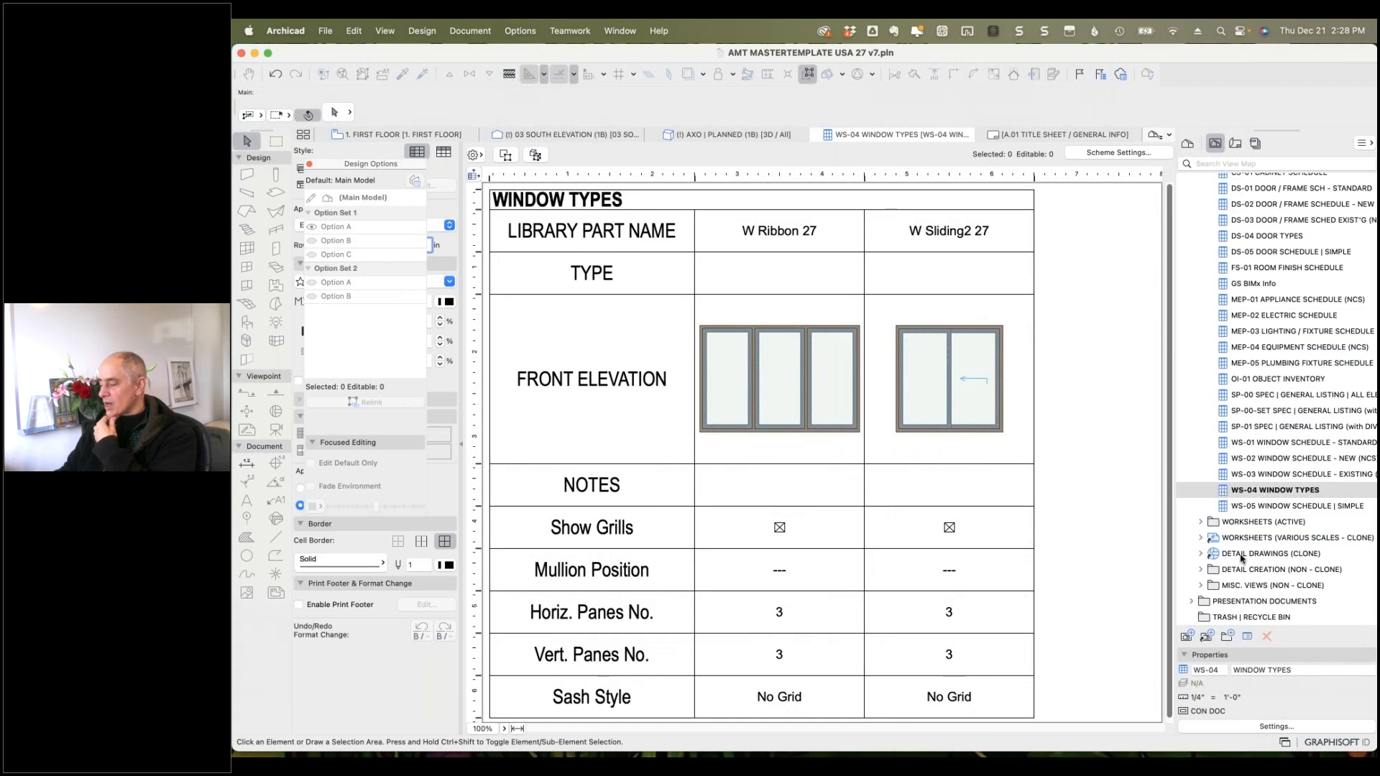
# Set the option combination of the WS-04 WINDOW TYPES view to 1C in its view settings.
pyautogui.click(1278, 728)
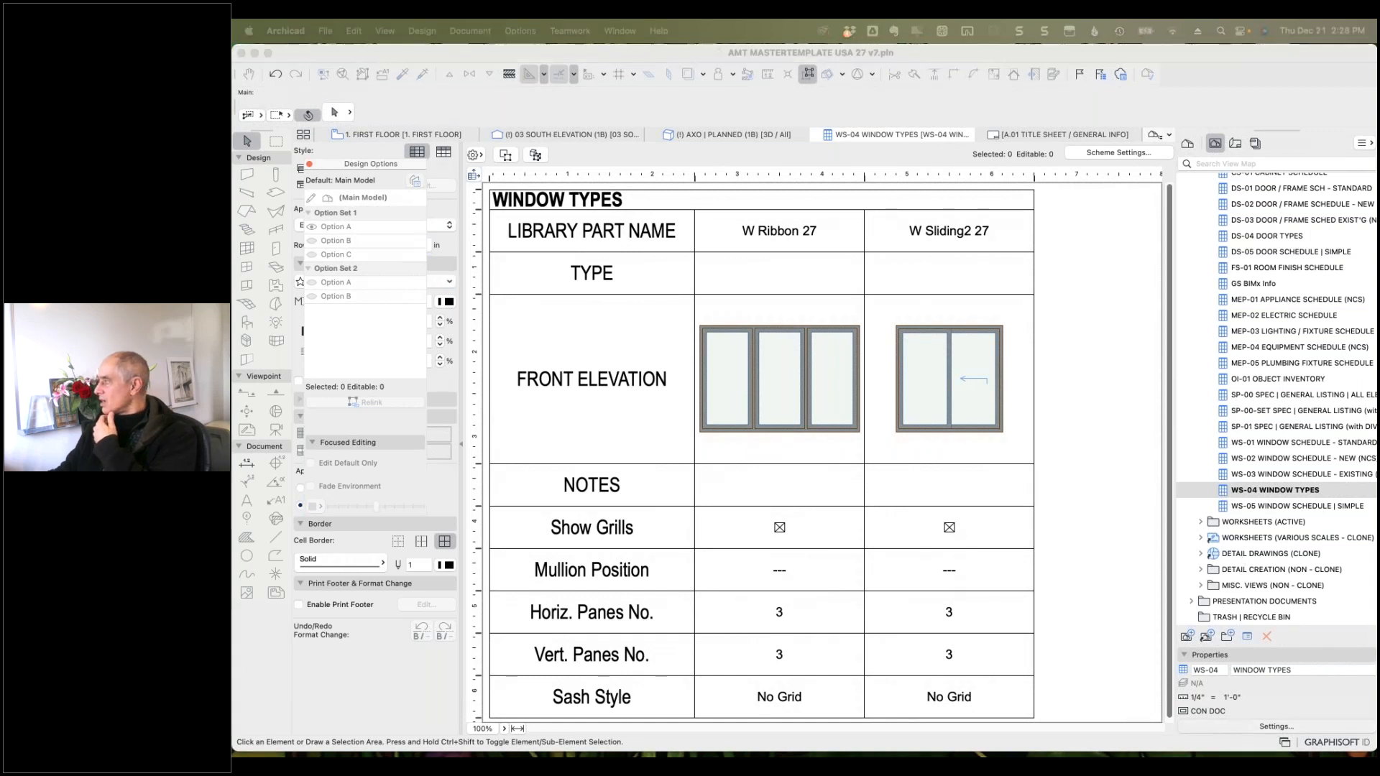
pyautogui.moveTo(1042, 100); pyautogui.dragTo(754, 147)
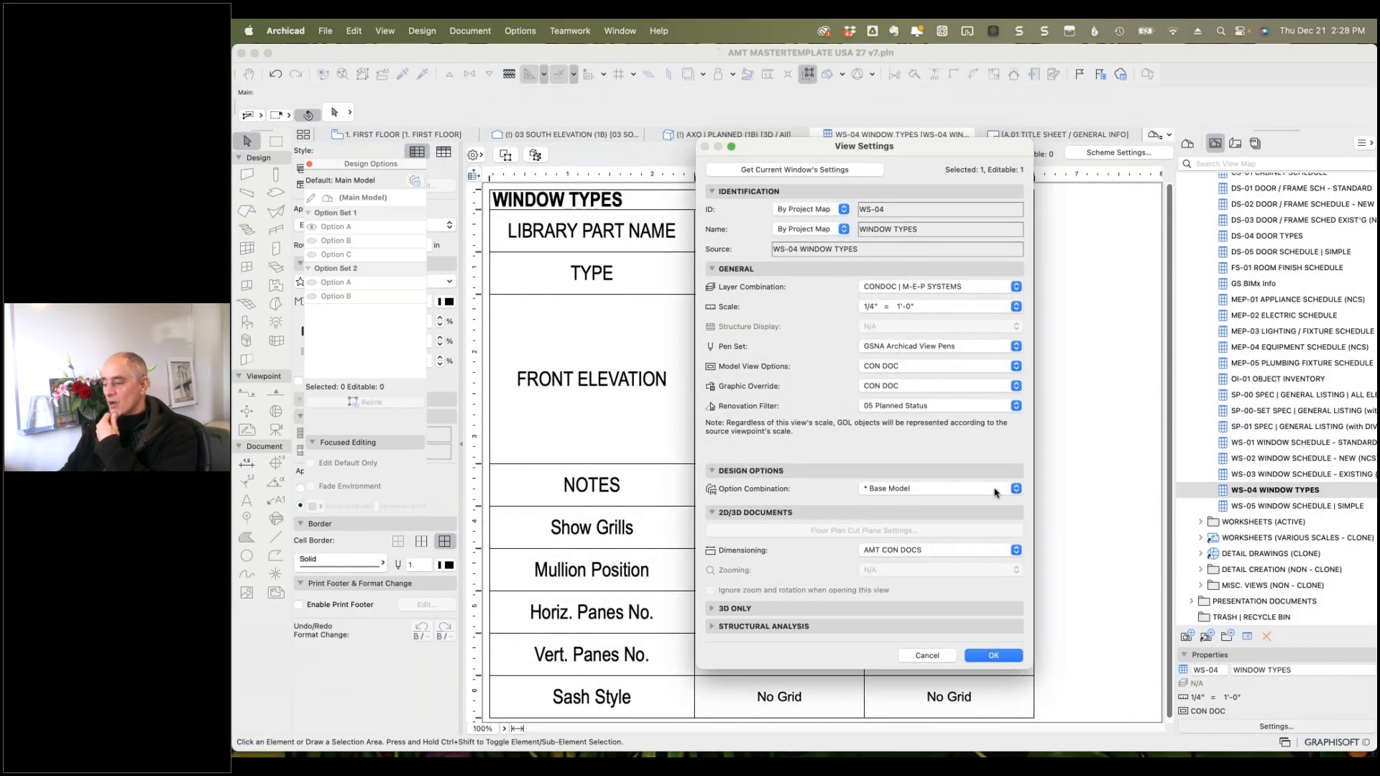
pyautogui.click(1016, 488)
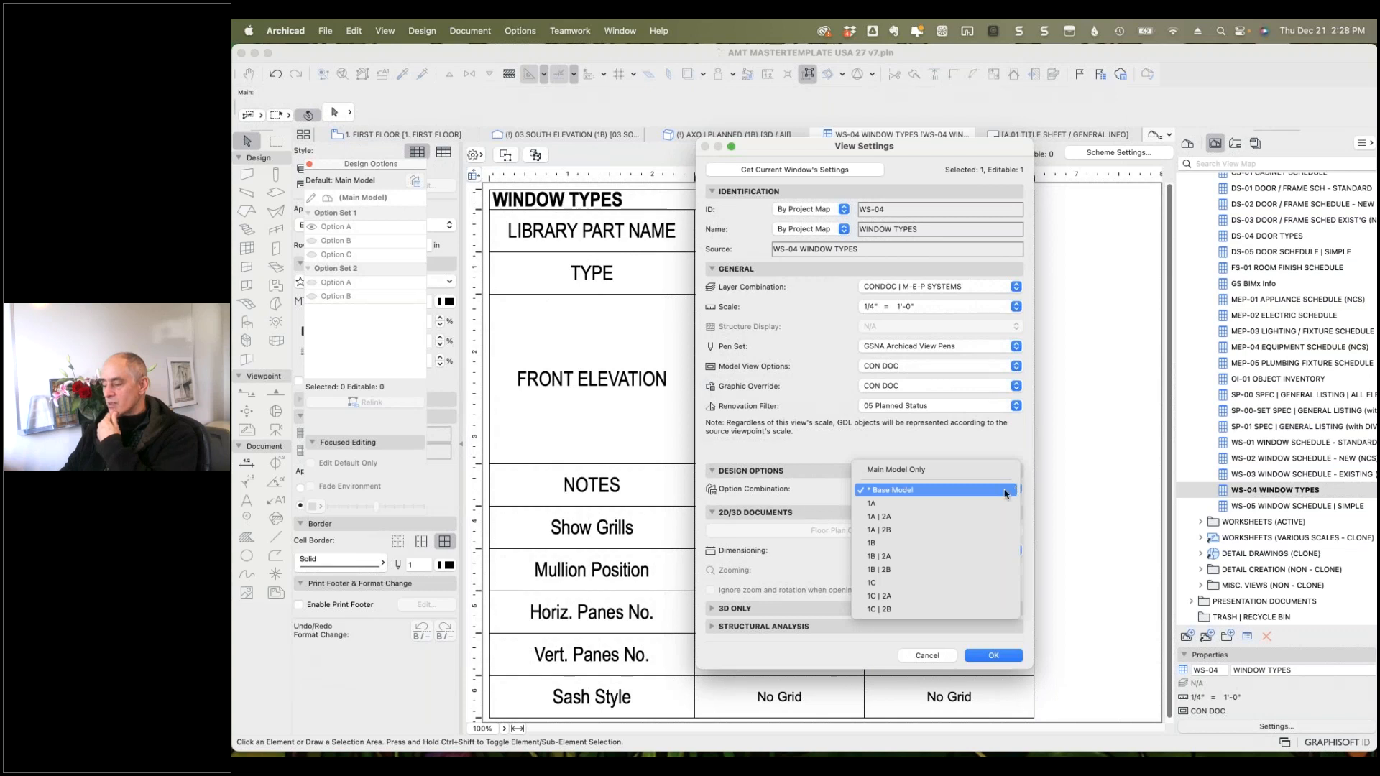
pyautogui.click(903, 589)
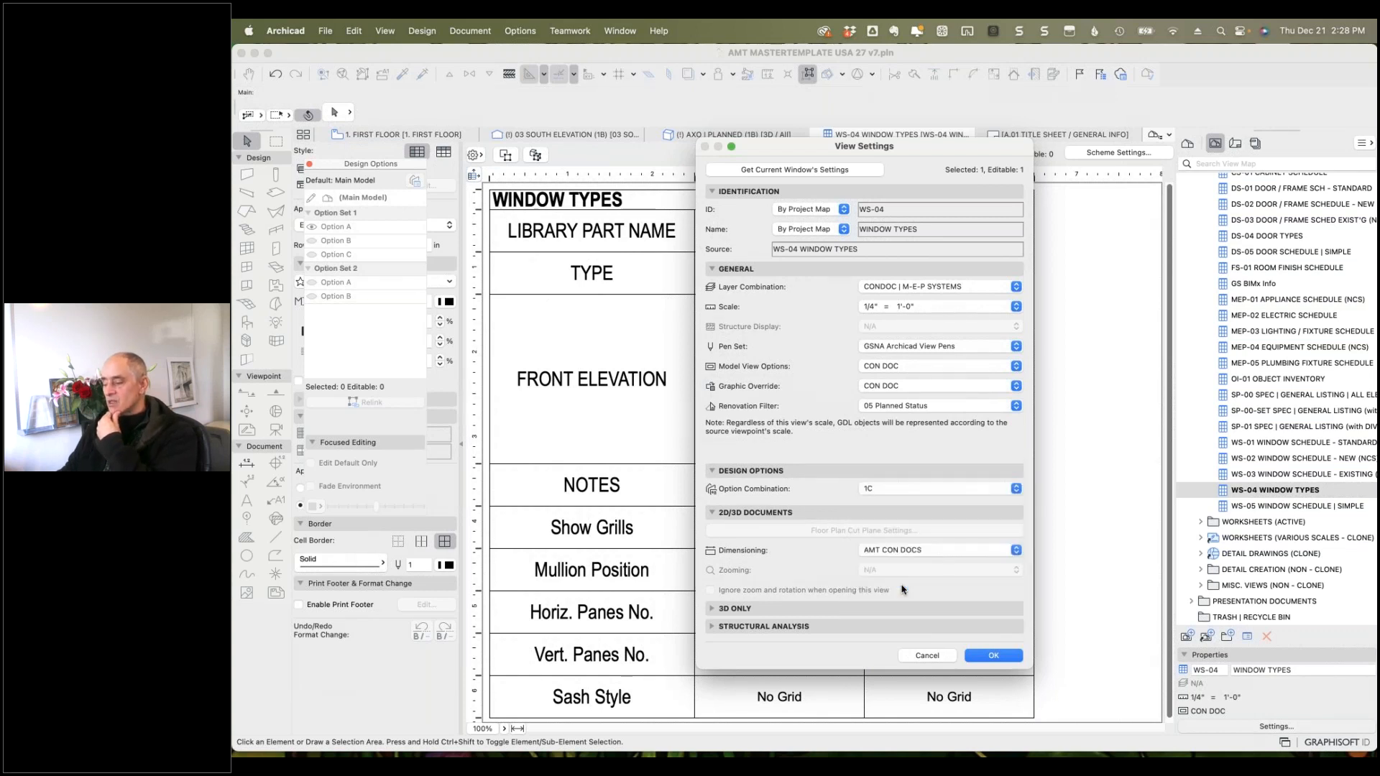
pyautogui.click(991, 658)
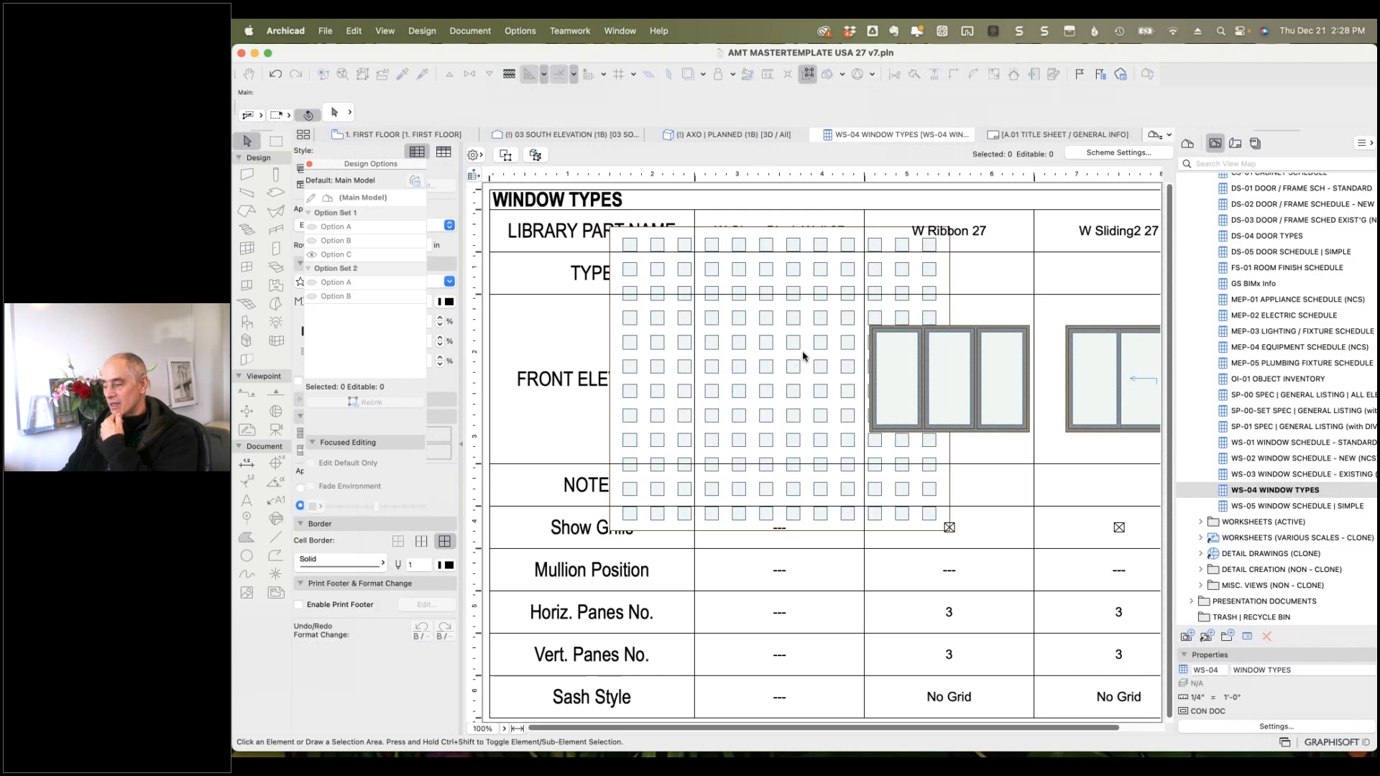
# Review the design option combination in the WS-04 WINDOW TYPES view settings and close them without changes.
pyautogui.click(1226, 493)
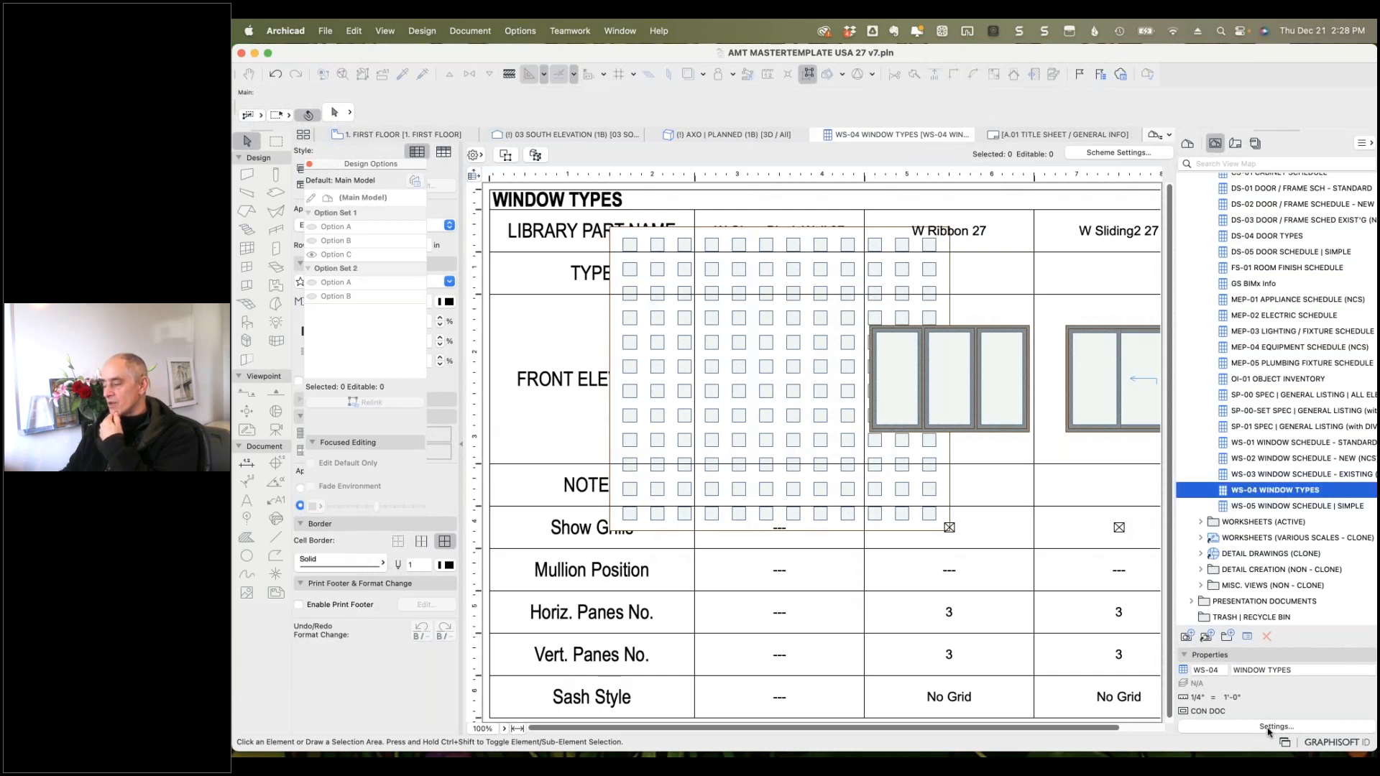
pyautogui.click(1269, 729)
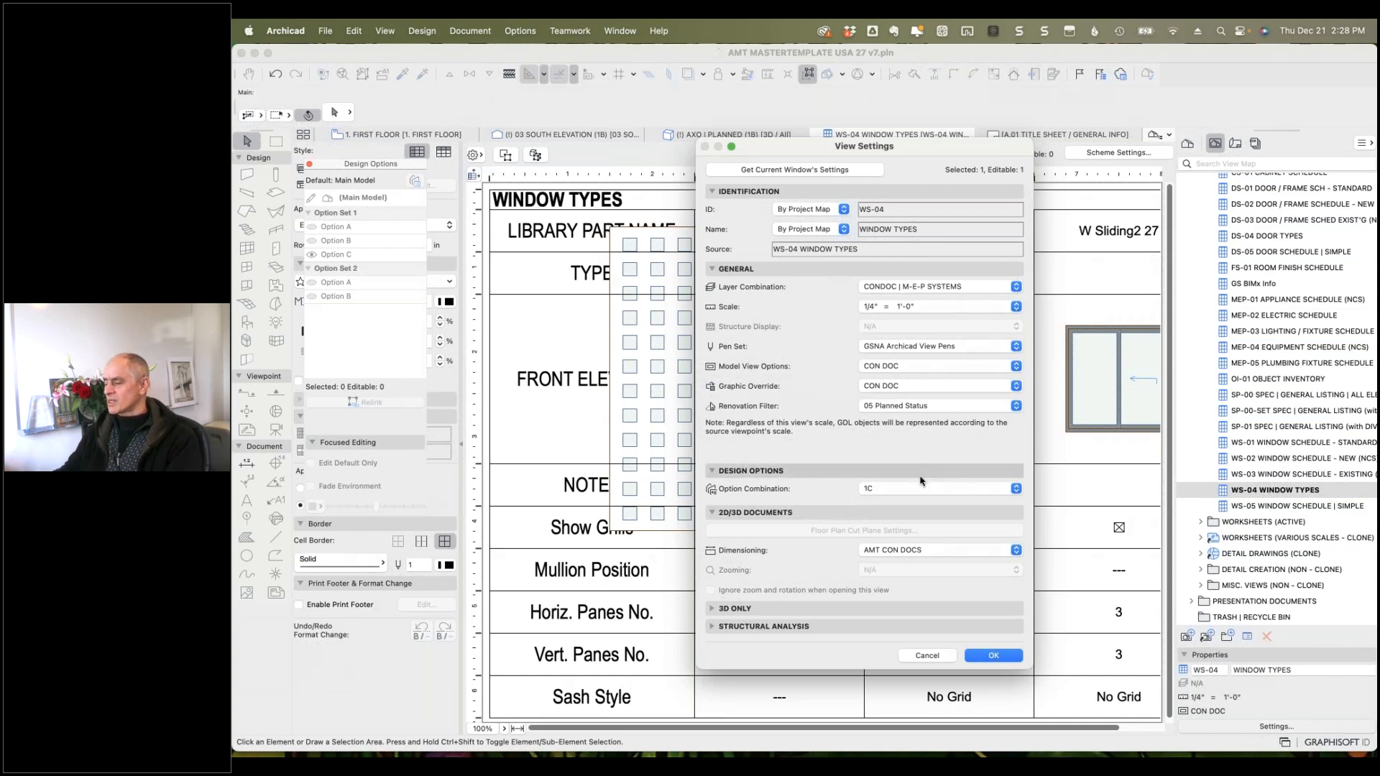
pyautogui.click(926, 656)
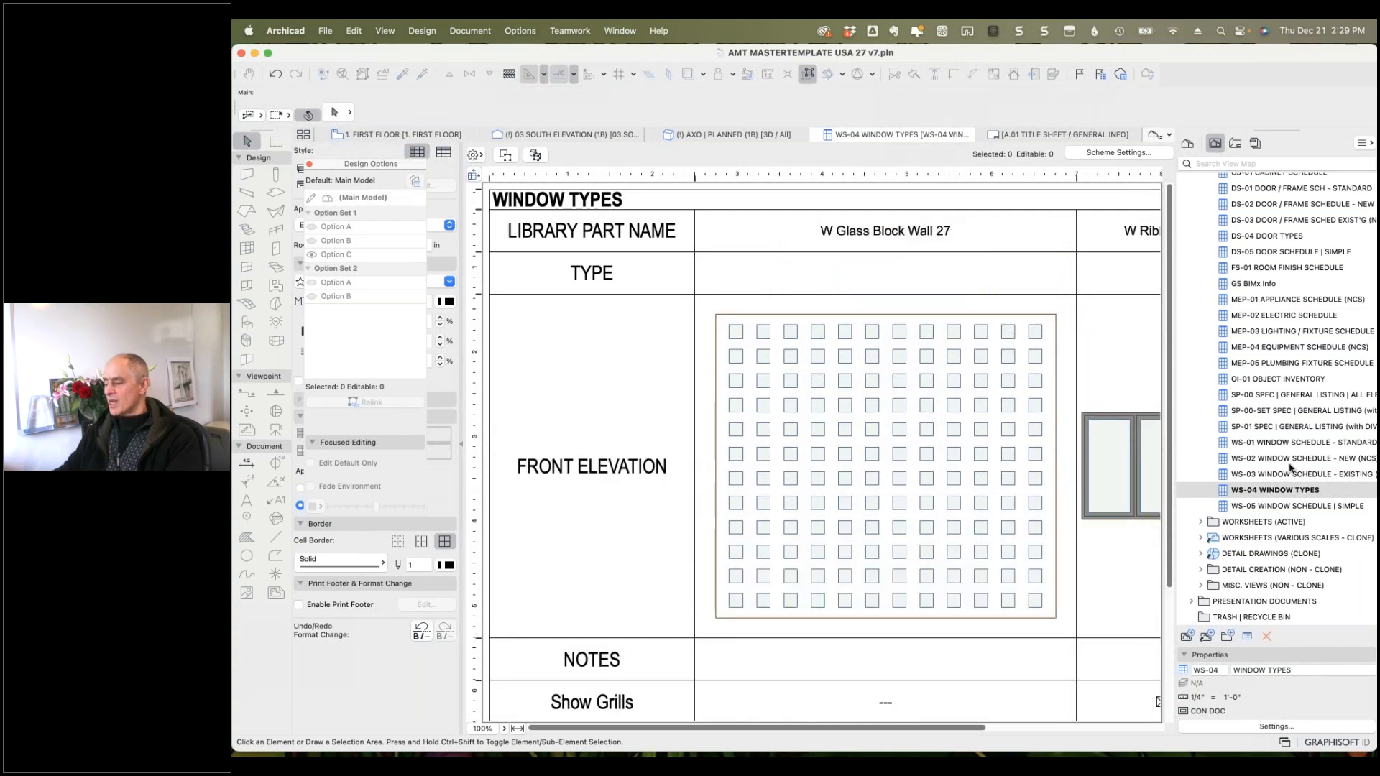
# Set the option combination of the WS-04 WINDOW TYPES view back to * Base Model.
pyautogui.click(1271, 726)
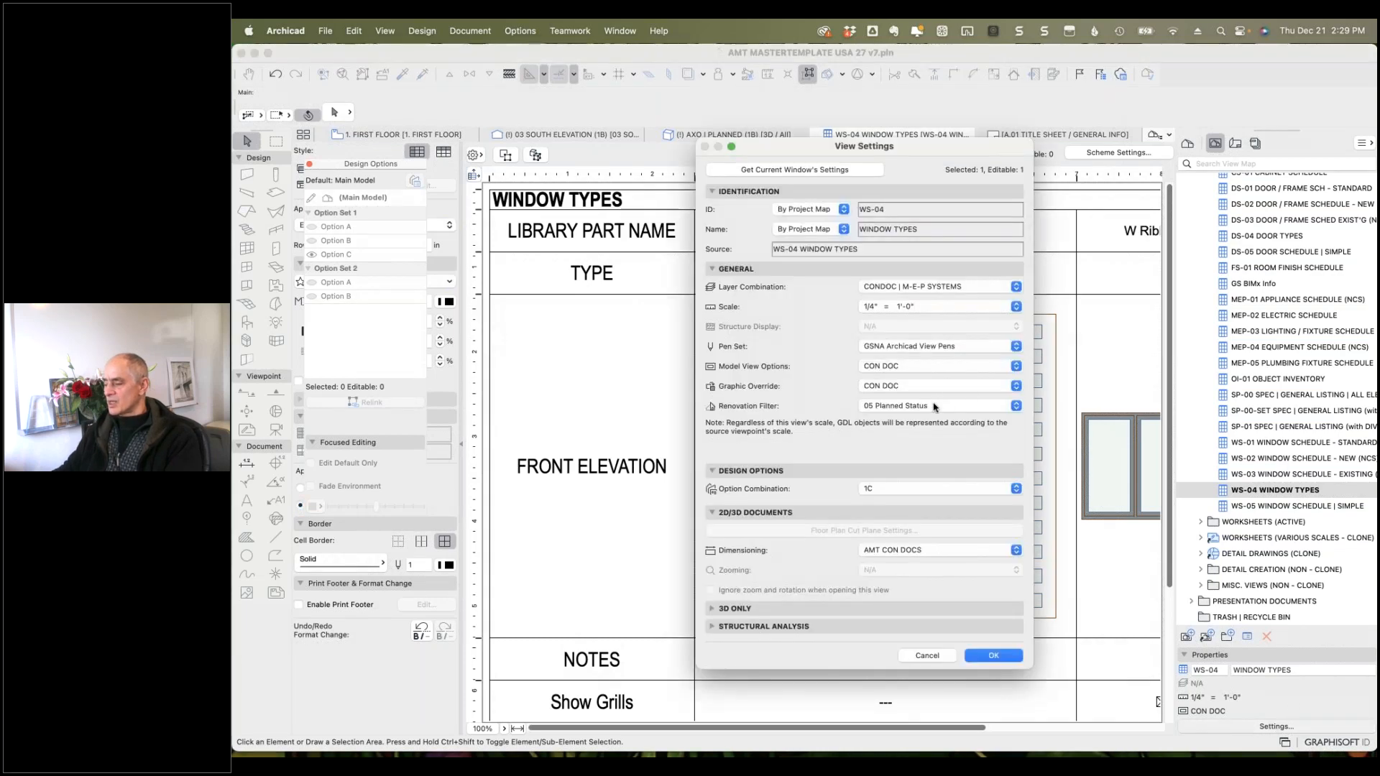
pyautogui.click(907, 491)
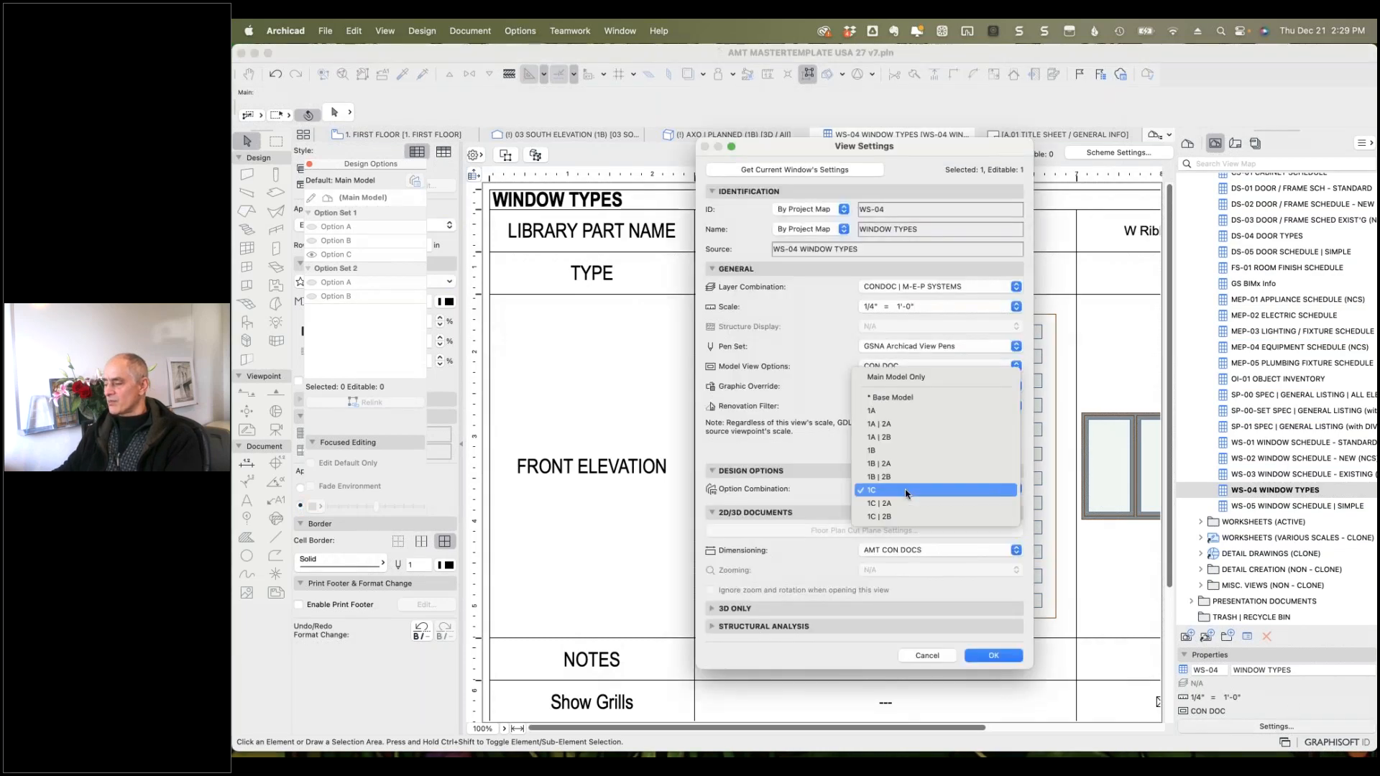
pyautogui.click(908, 400)
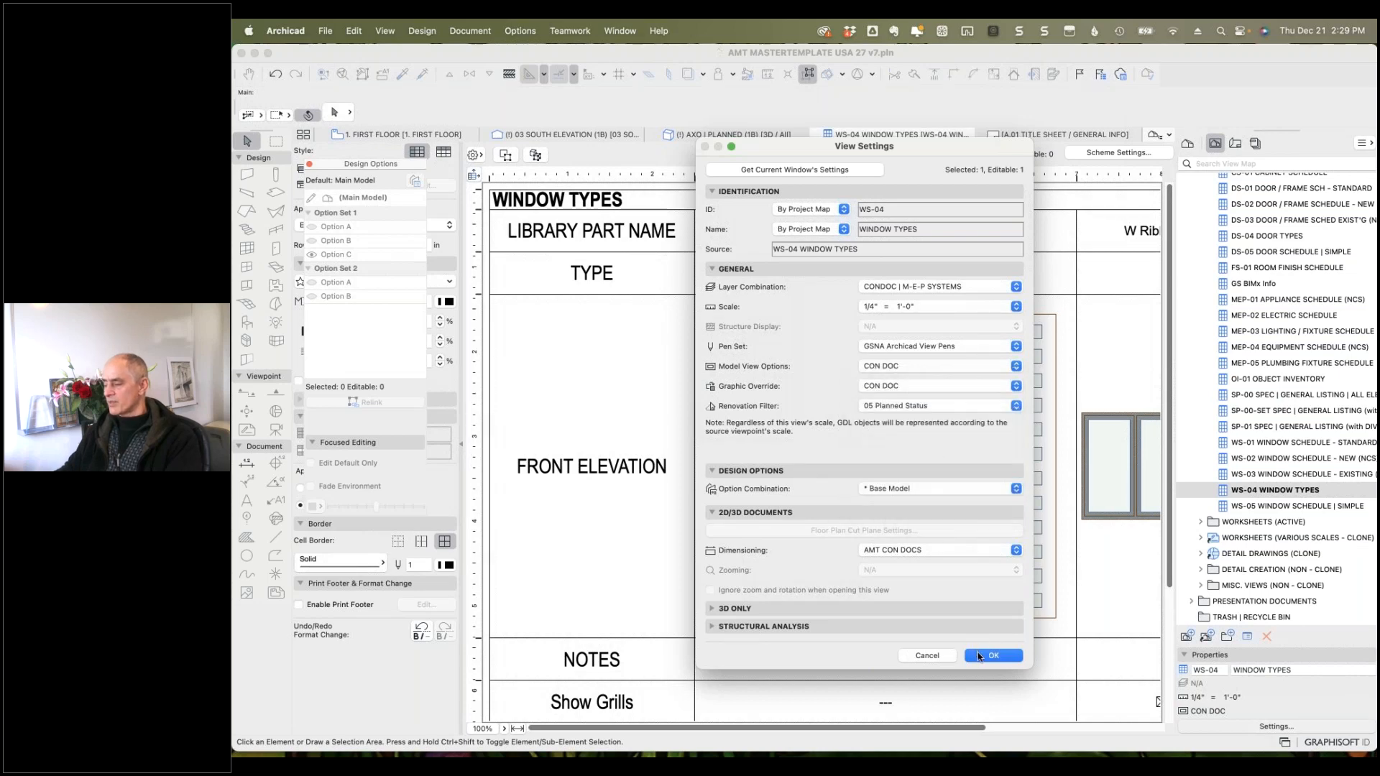
pyautogui.click(979, 654)
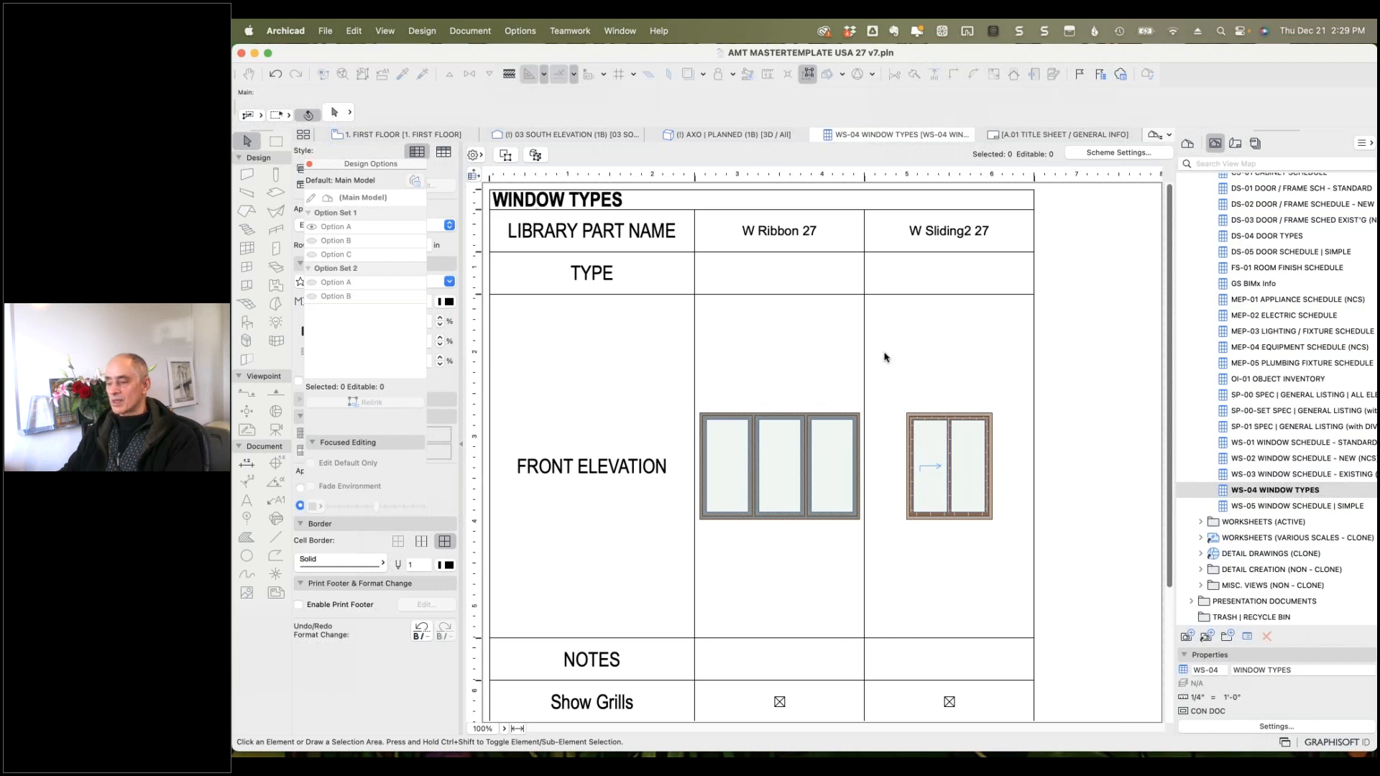
# Review the available option combinations in the WS-04 WINDOW TYPES view settings and keep * Base Model.
pyautogui.moveTo(407, 170); pyautogui.dragTo(416, 186)
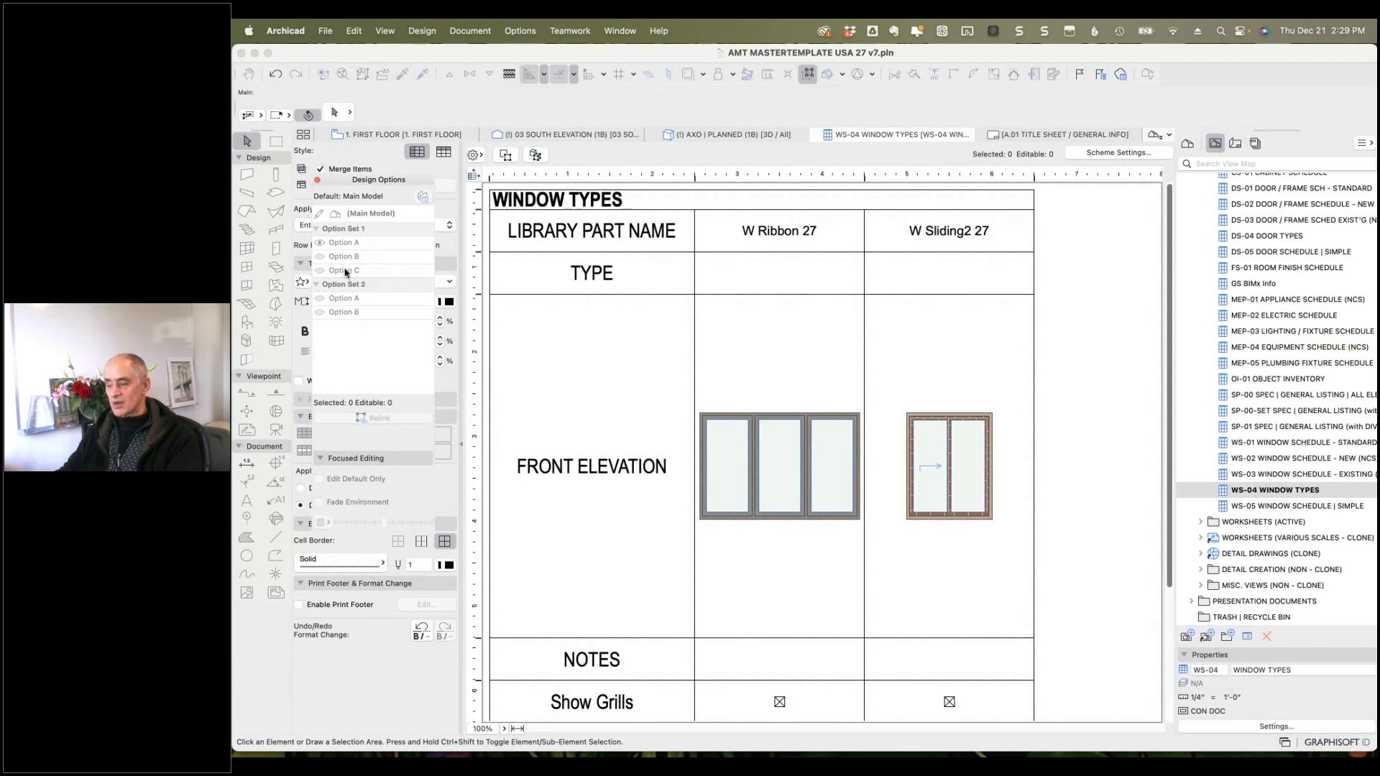
pyautogui.click(1276, 727)
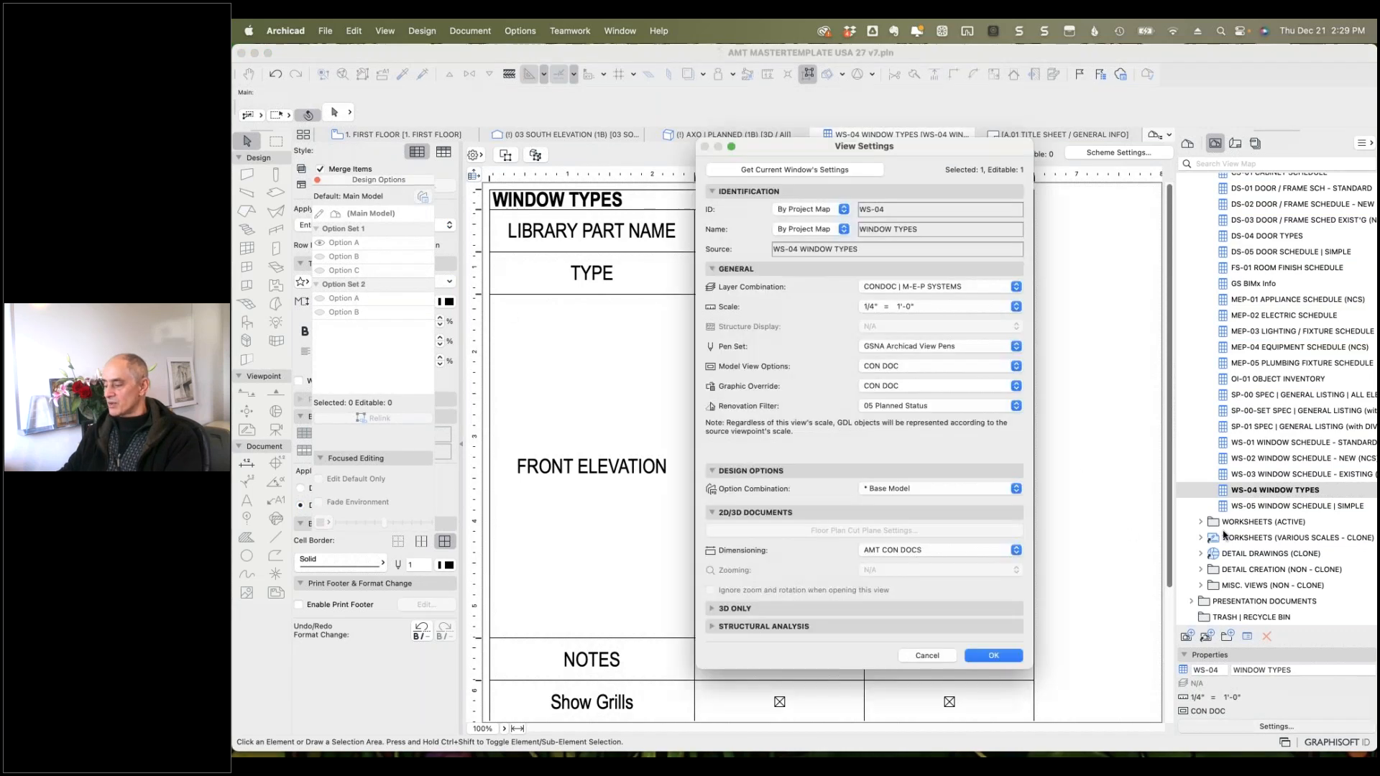
pyautogui.click(920, 488)
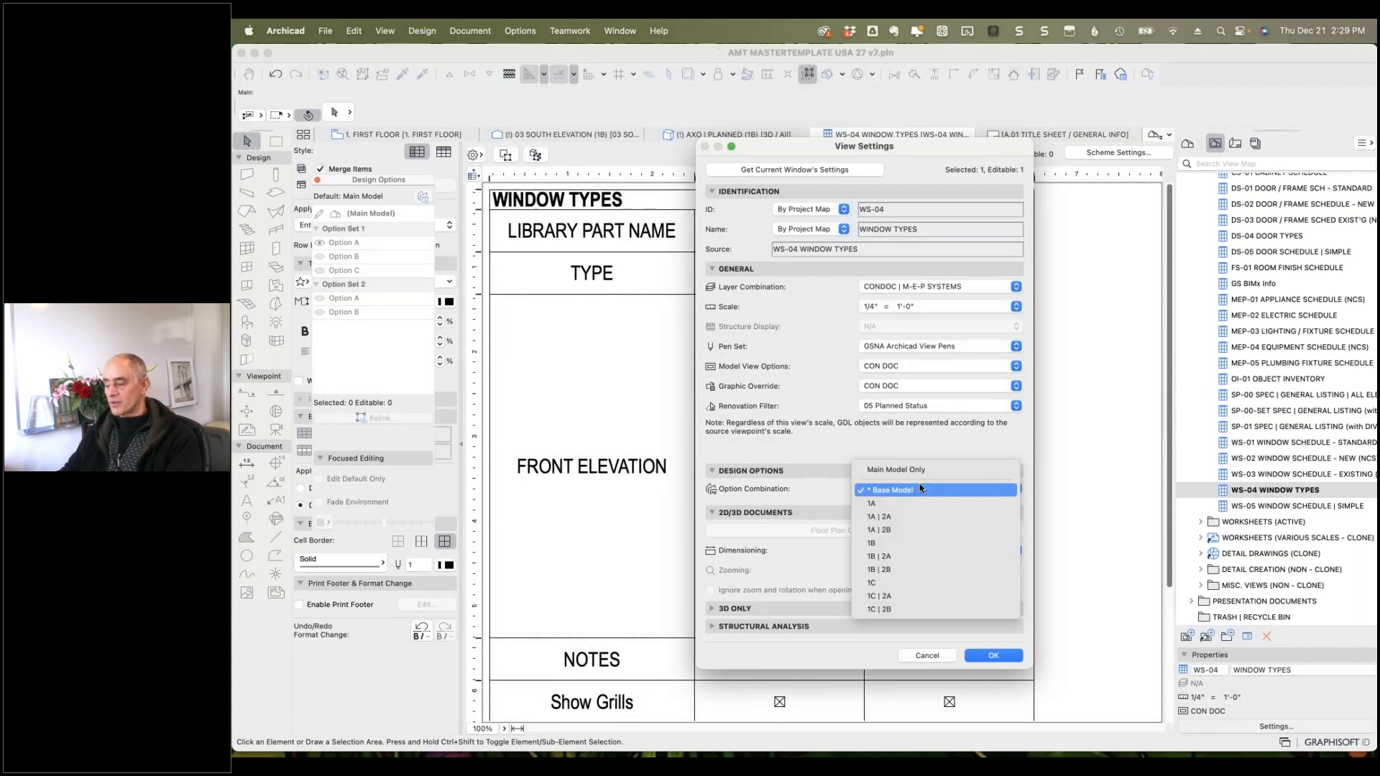
pyautogui.click(995, 654)
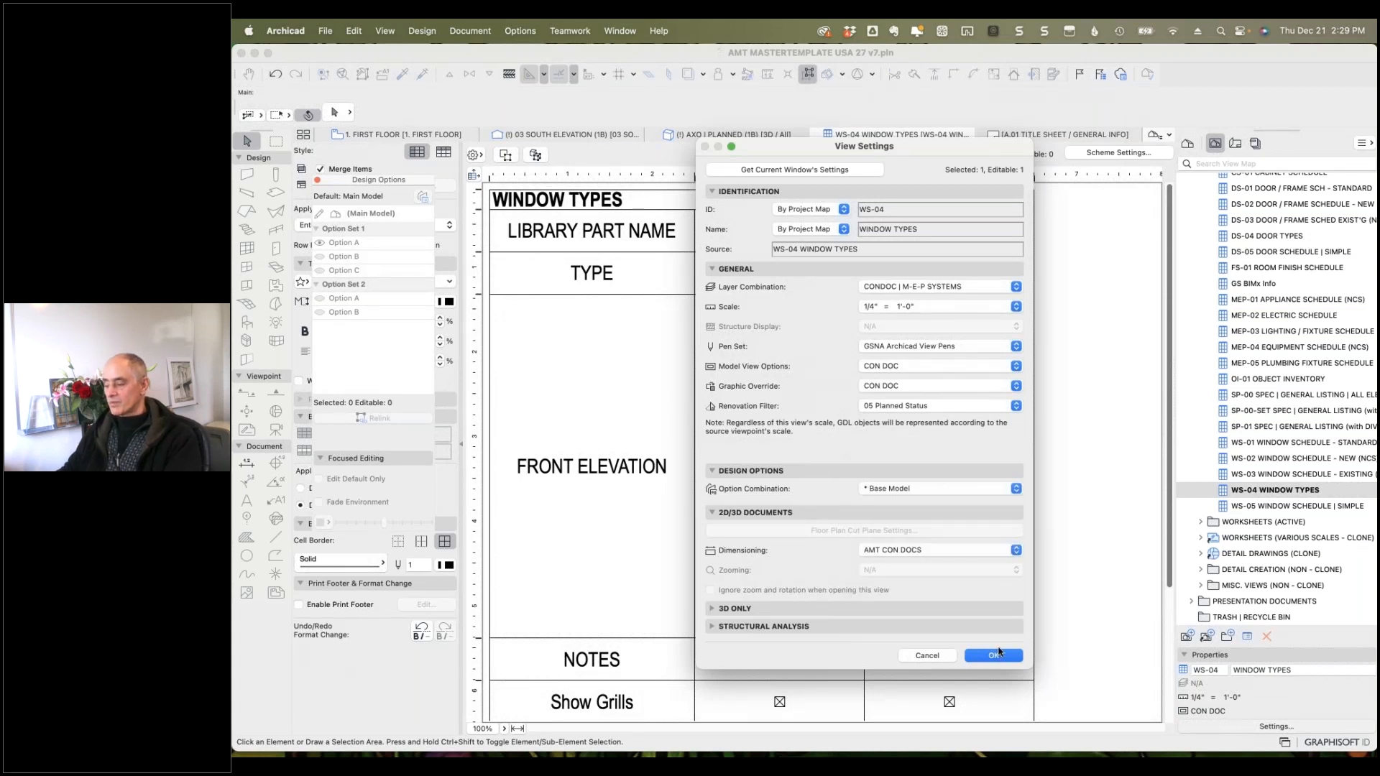
pyautogui.click(994, 654)
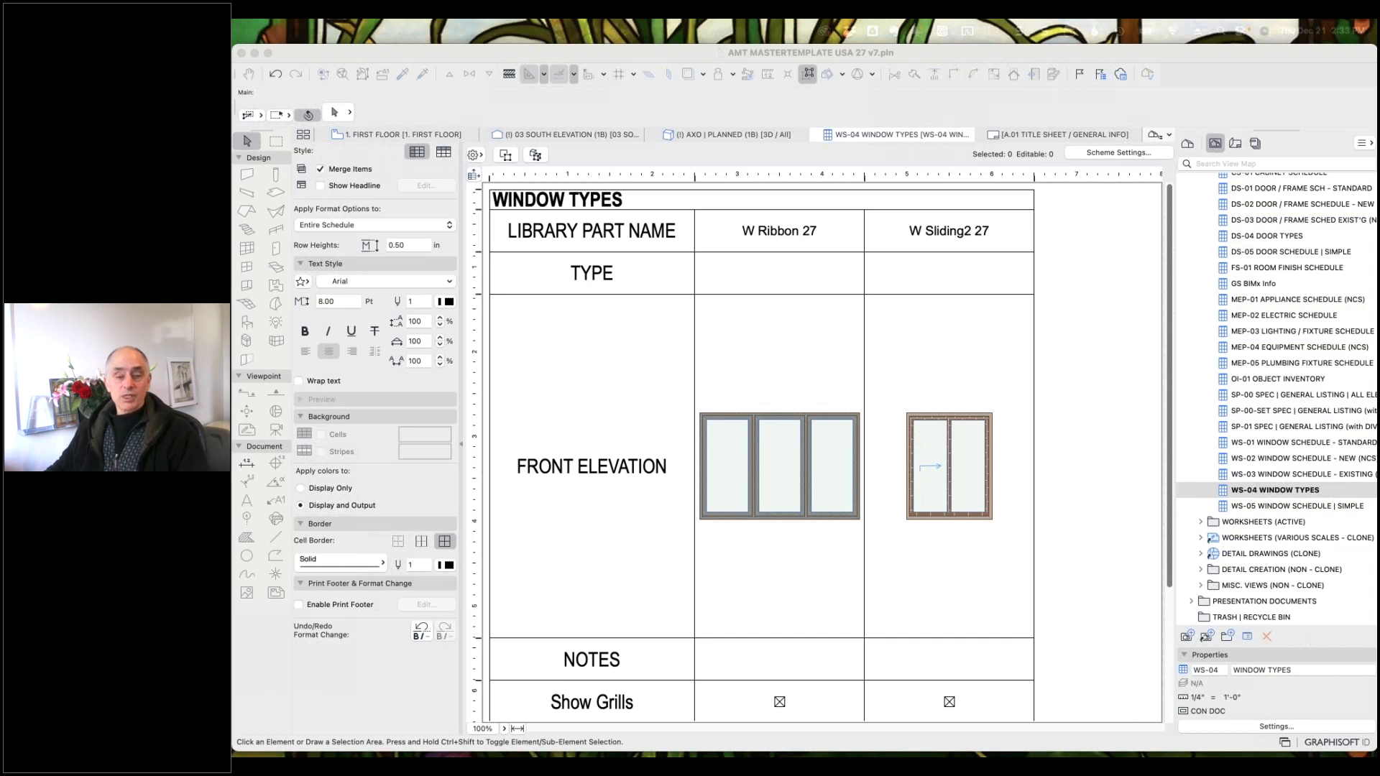
# Switch to the webinar note in Evernote and review the AMT27 sale, purchase and upgrade links above the Design Options intro.
pyautogui.press('super+Tab')
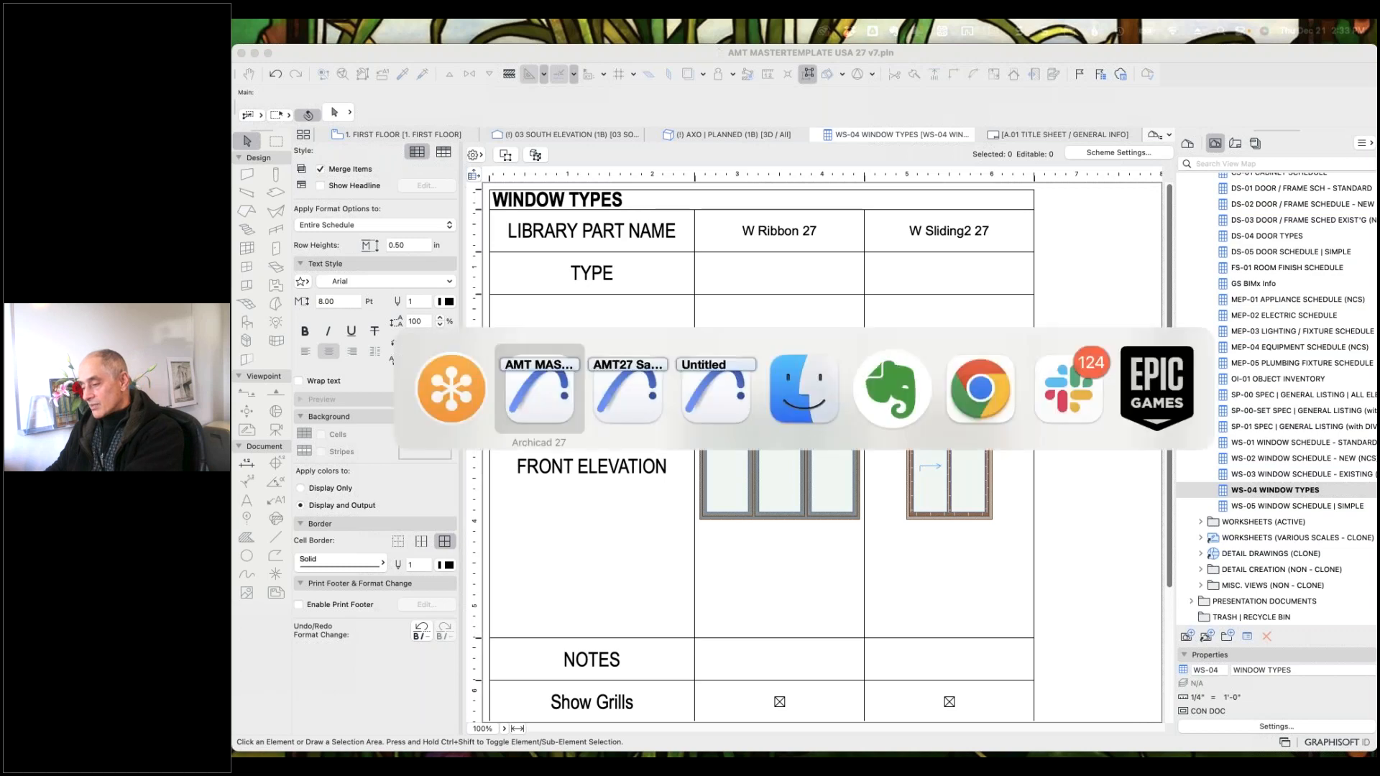
pyautogui.press('super+Tab')
pyautogui.press('super+Tab')
pyautogui.press('super+Tab')
pyautogui.press('super+Tab')
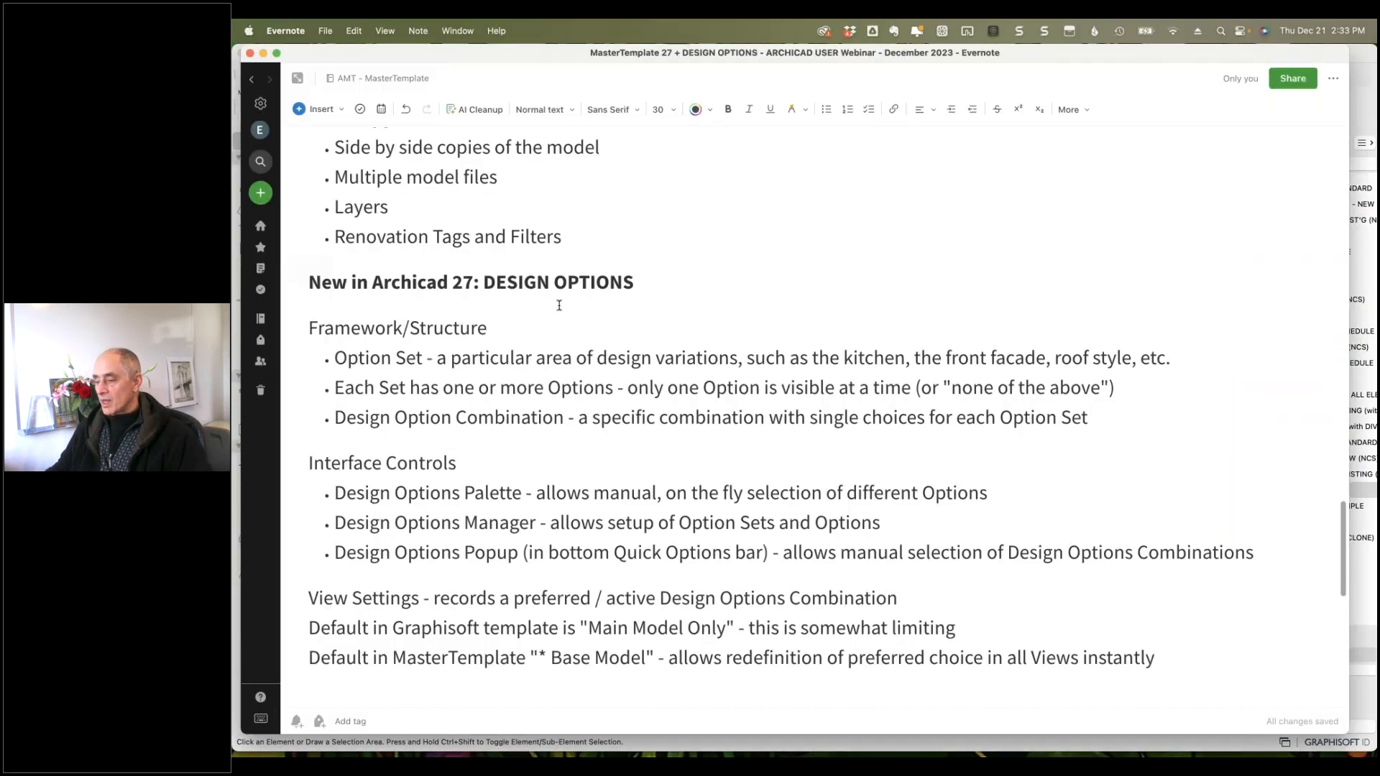
pyautogui.scroll(5, 559, 305)
pyautogui.scroll(6, 560, 305)
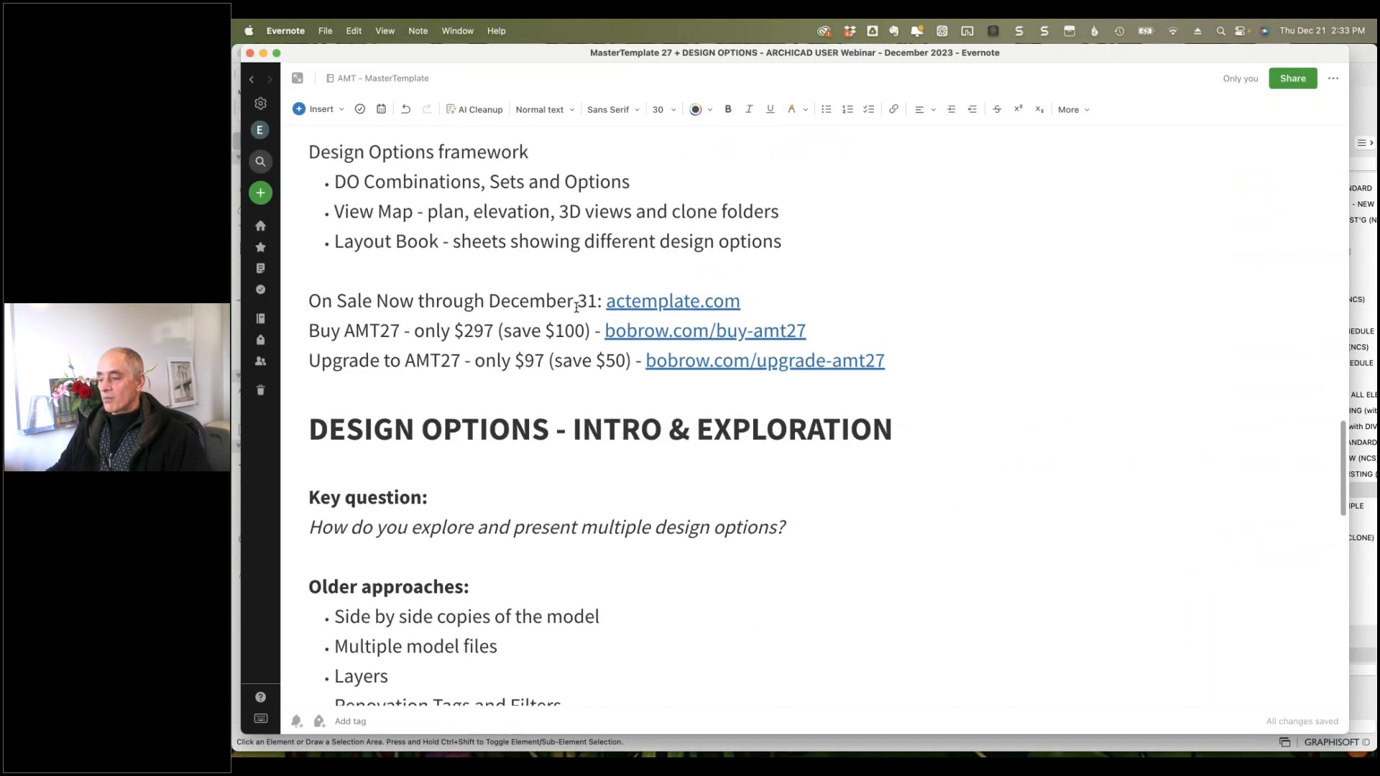
pyautogui.moveTo(741, 303); pyautogui.dragTo(608, 303)
pyautogui.click(797, 287)
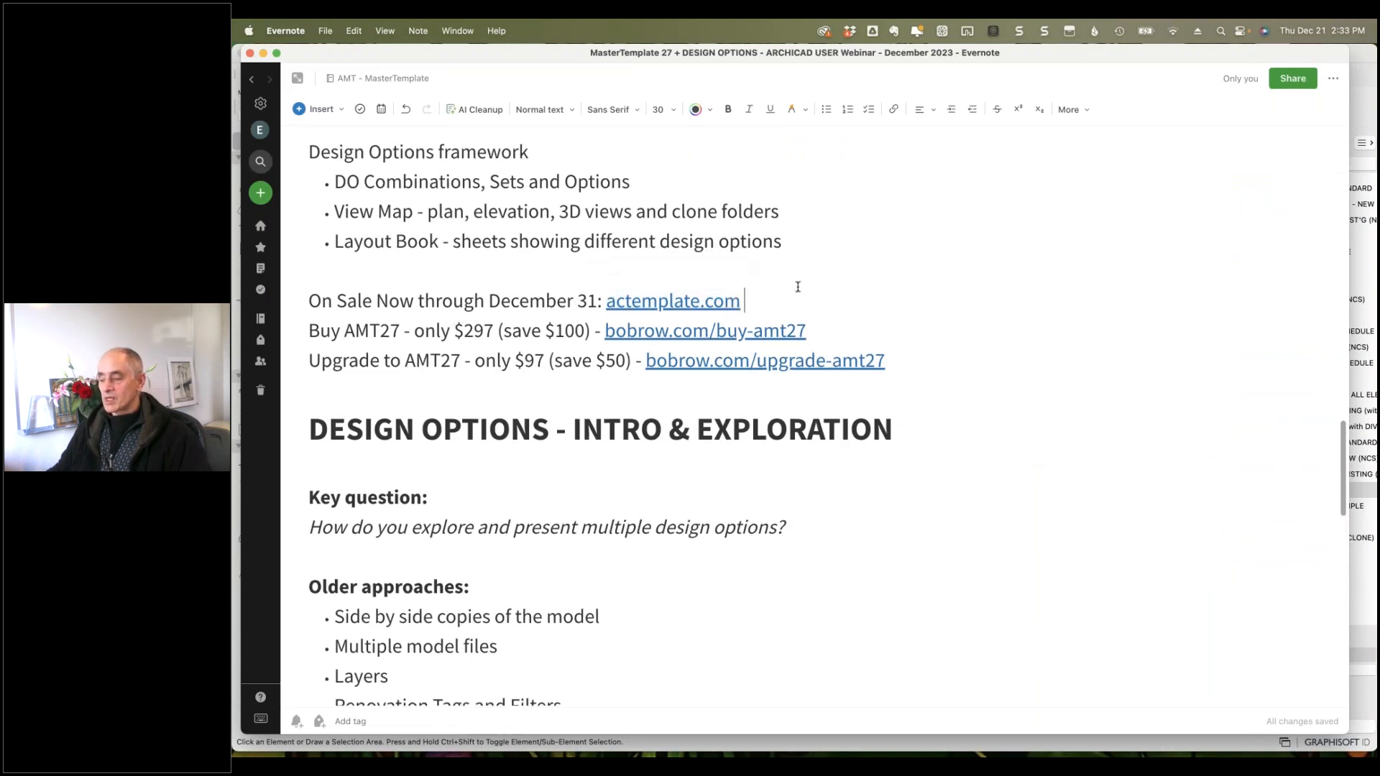
pyautogui.moveTo(654, 329)
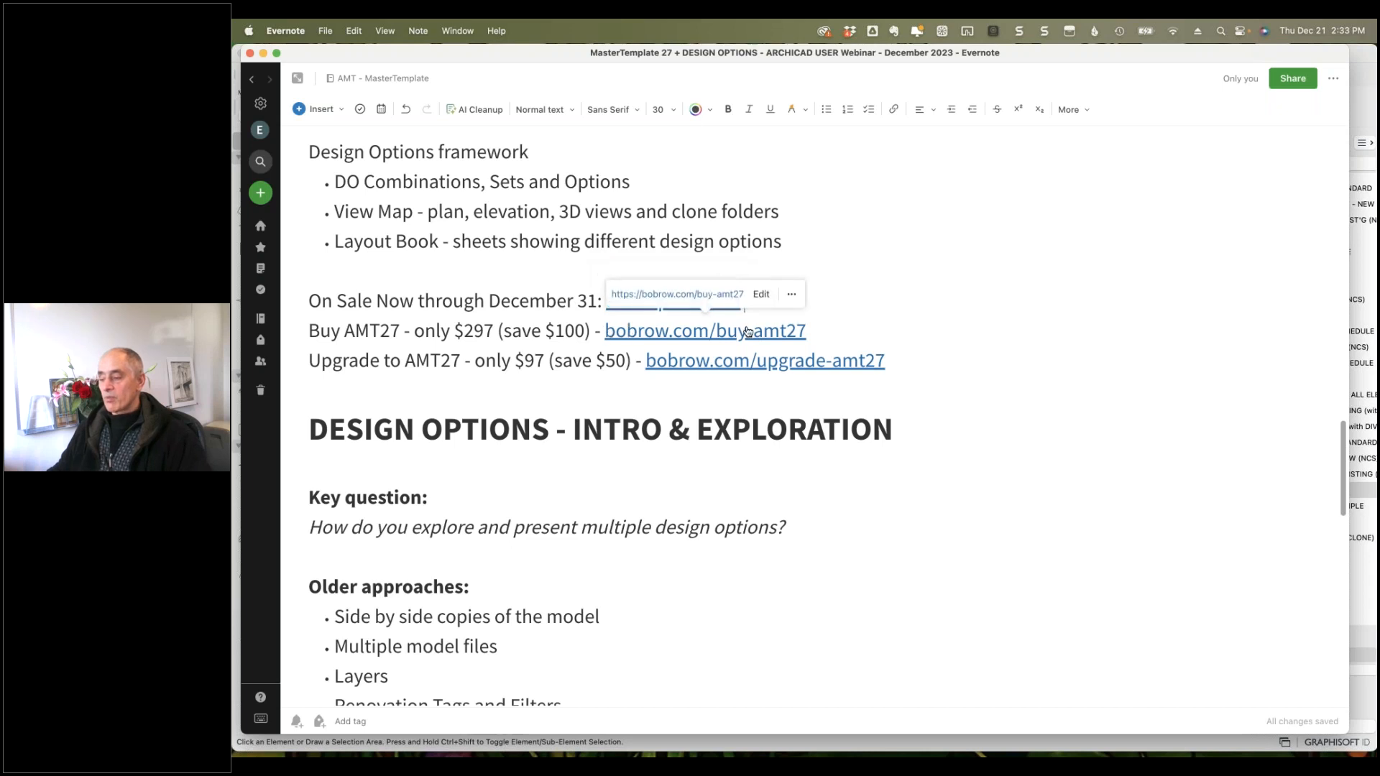
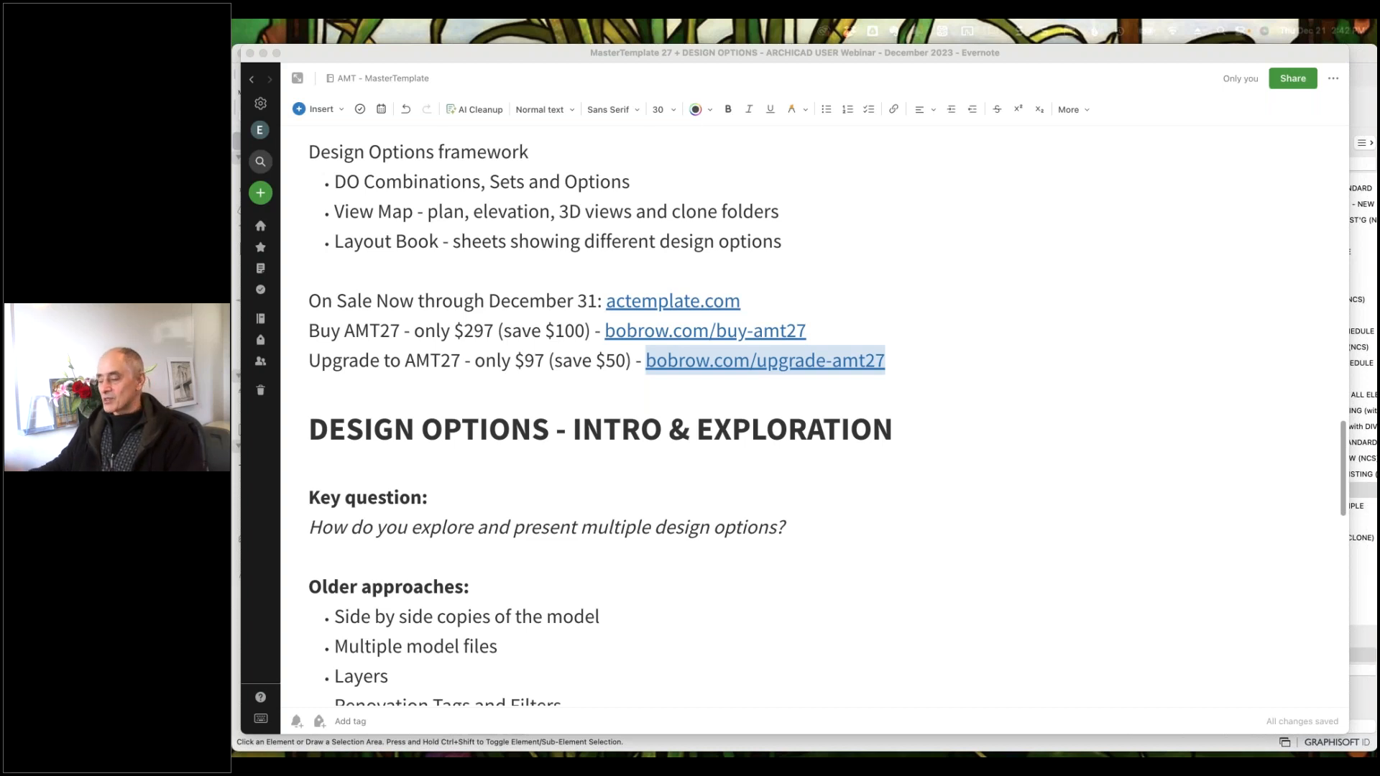
# In the AMT27 Sample Project, delete the two small rectangles above the first floor plan and show the Base Design option.
pyautogui.press('super+Tab')
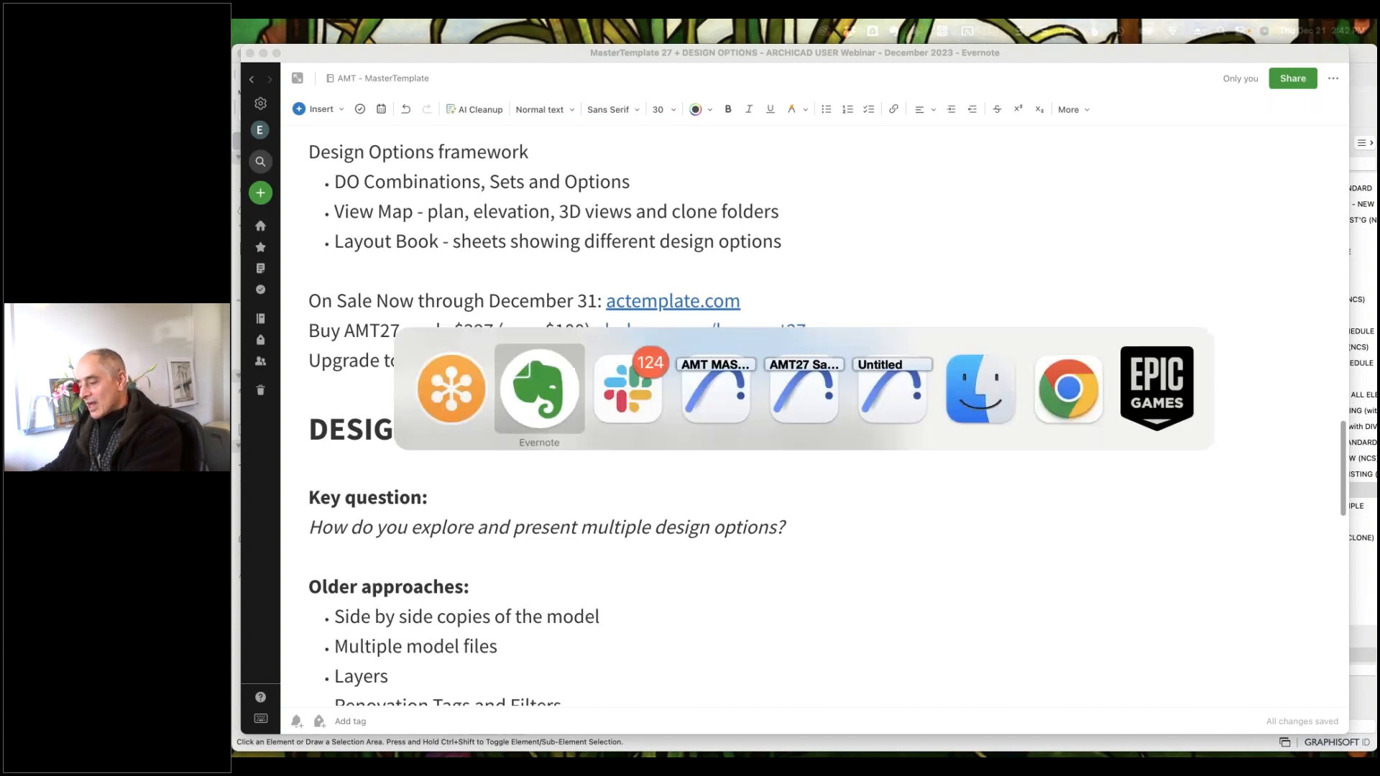
pyautogui.click(804, 394)
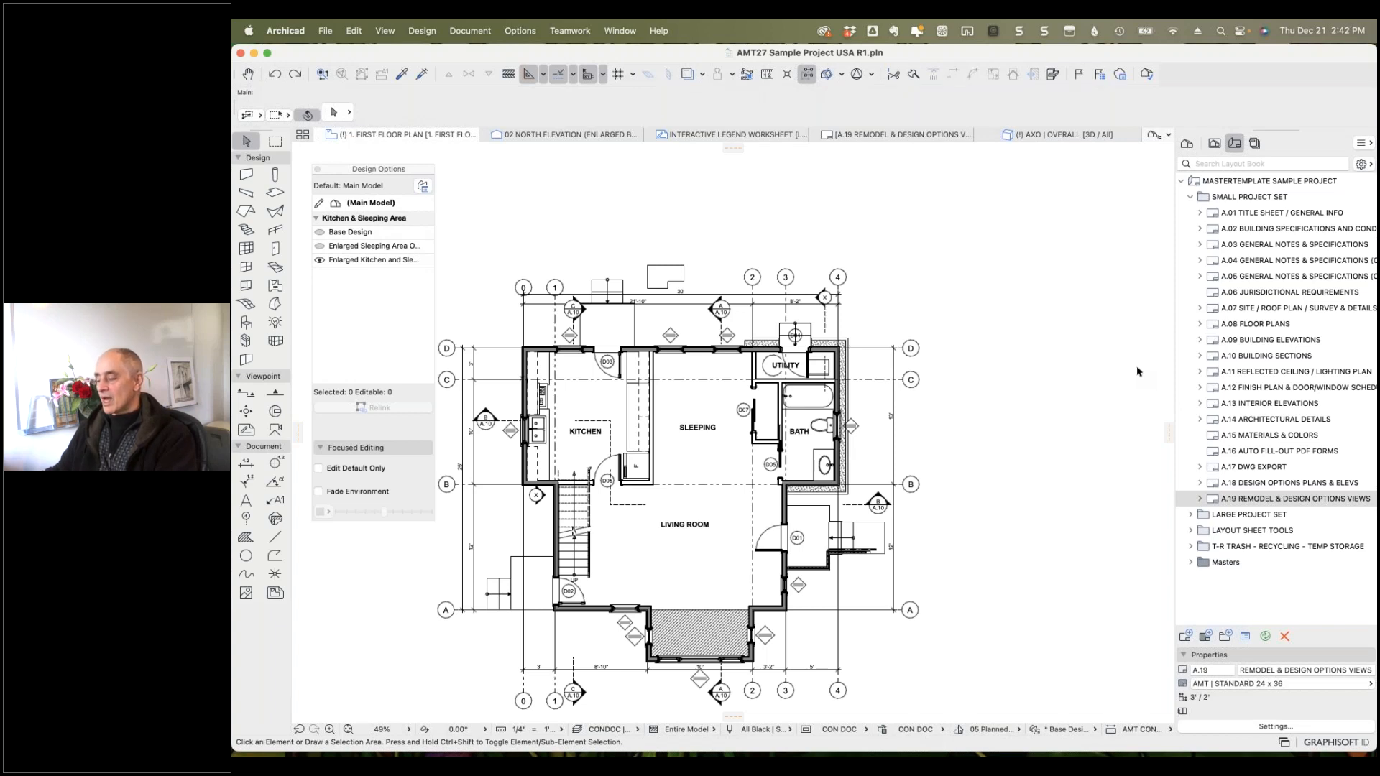
pyautogui.click(679, 272)
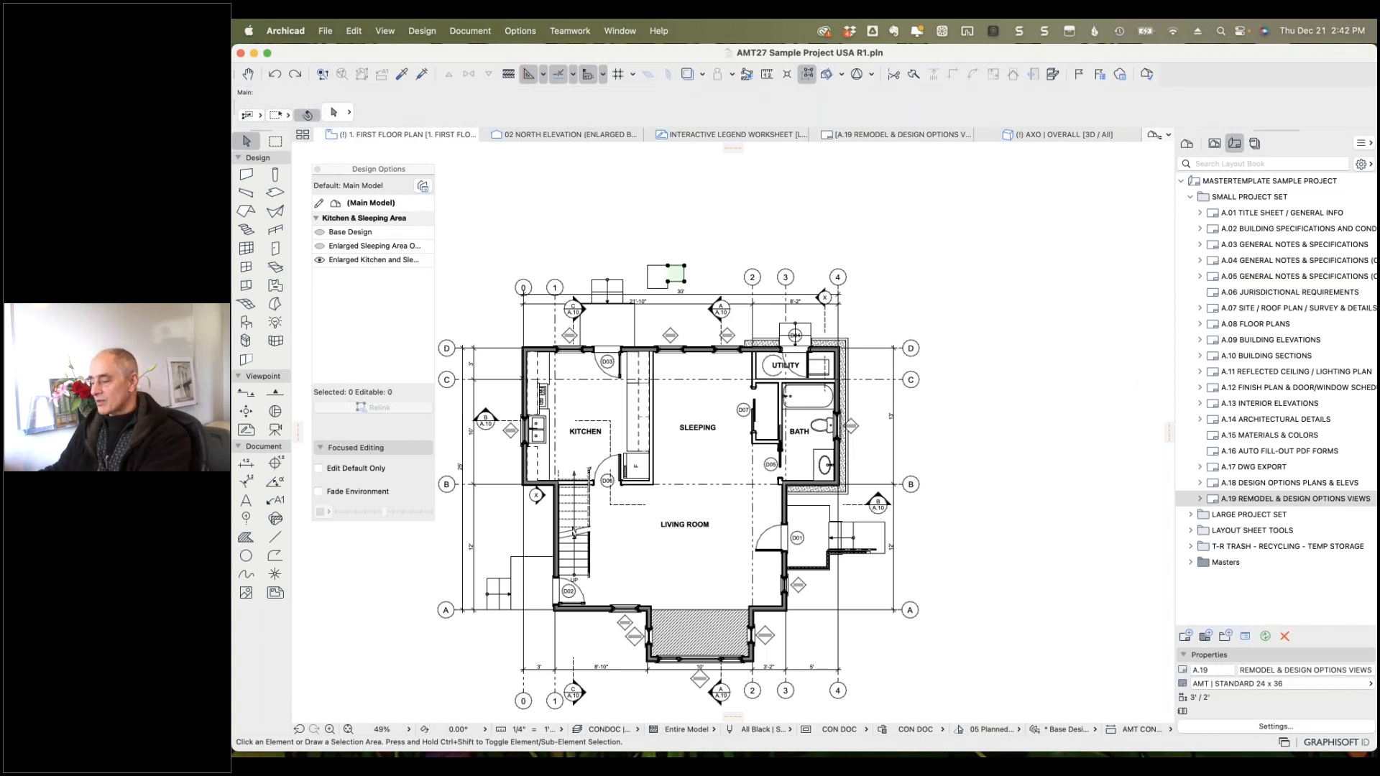
pyautogui.keyDown('shift'); pyautogui.click(655, 276); pyautogui.keyUp('shift')
pyautogui.press('Delete')
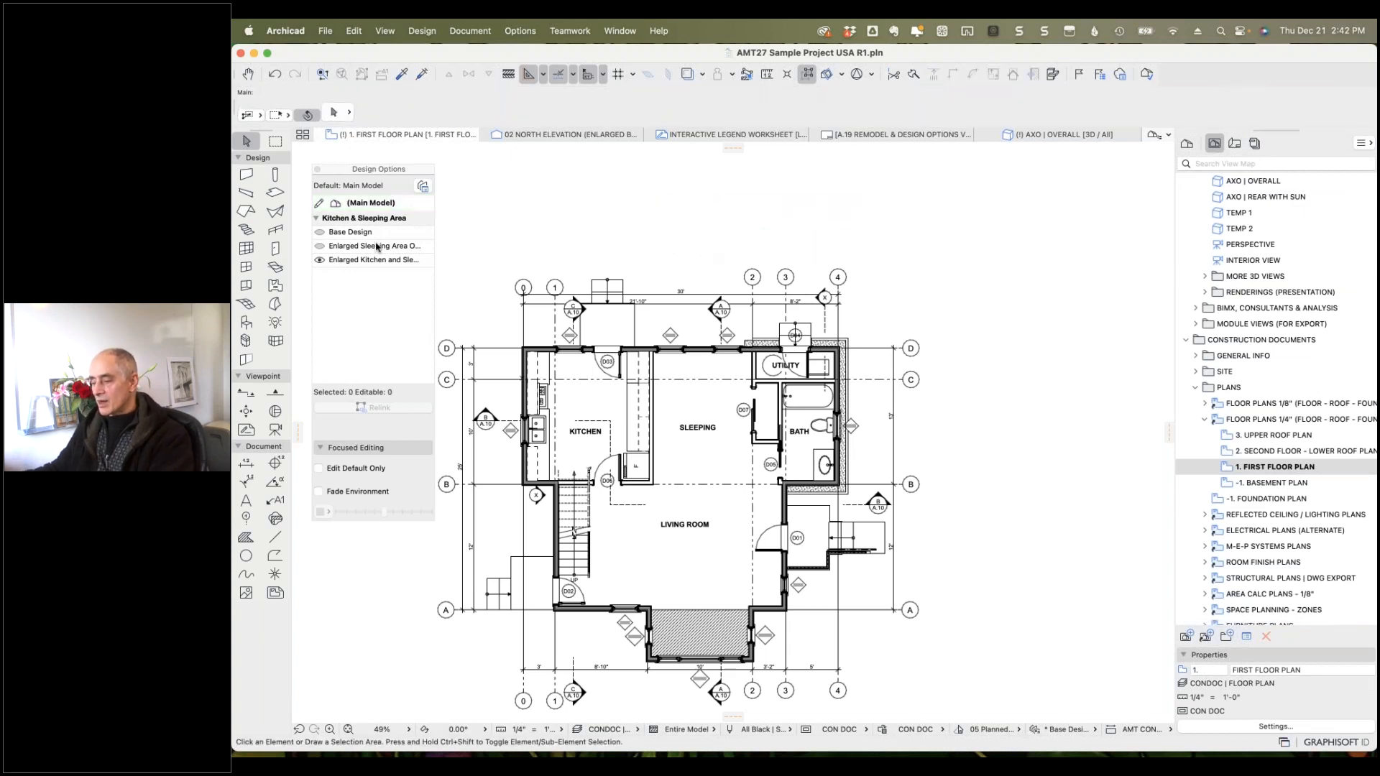
pyautogui.click(343, 232)
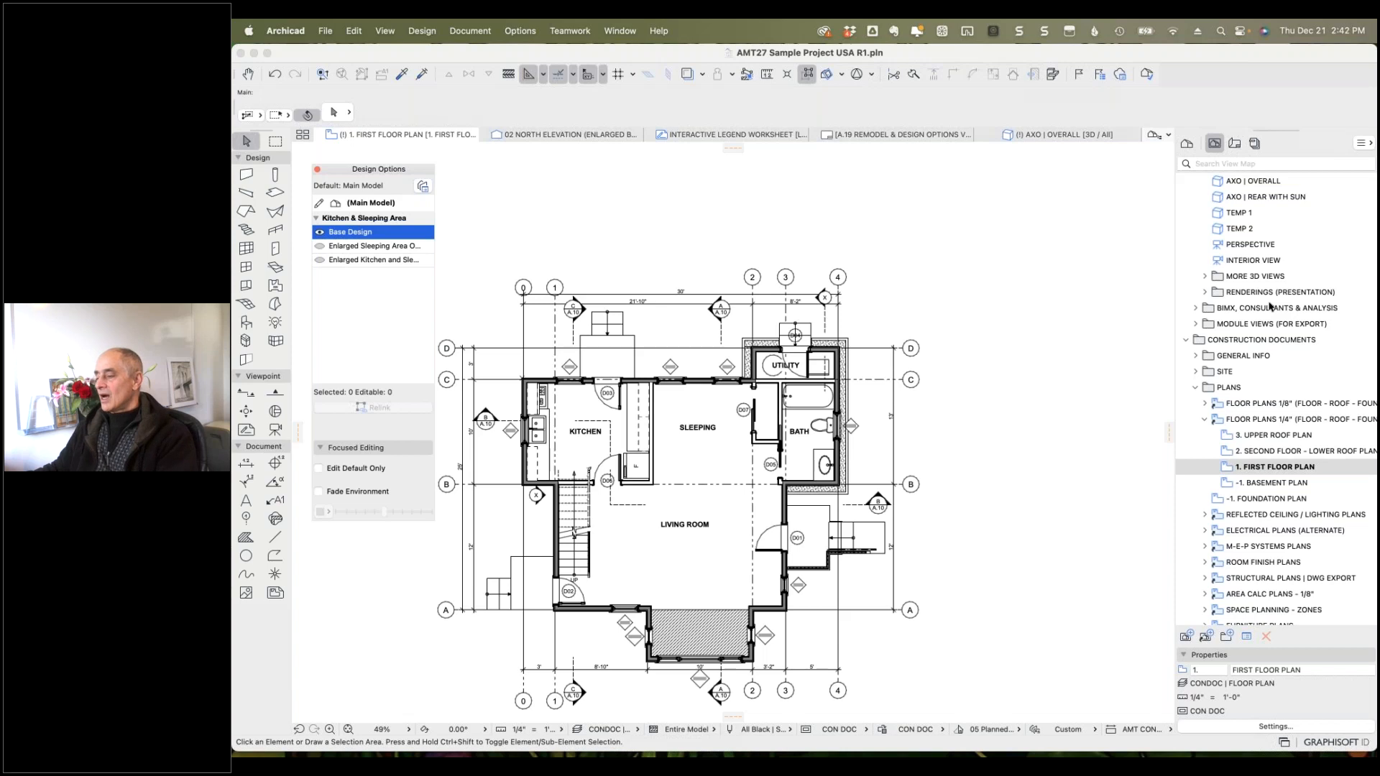
# Open the INTERACTIVE LEGEND WORKSHEET, close the Design Options palette and pick up the 2x4 INSUL + STUCCO exterior wall's settings.
pyautogui.click(695, 137)
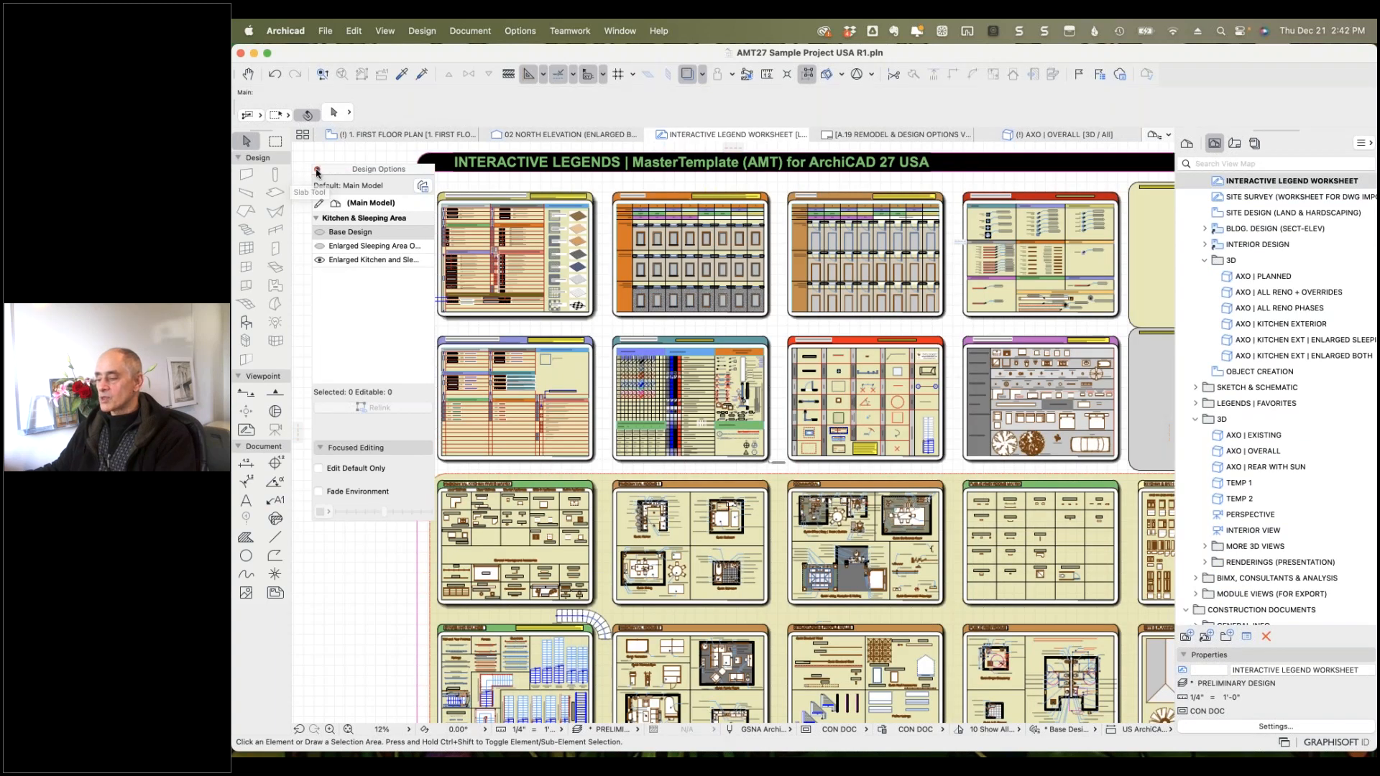
pyautogui.click(317, 169)
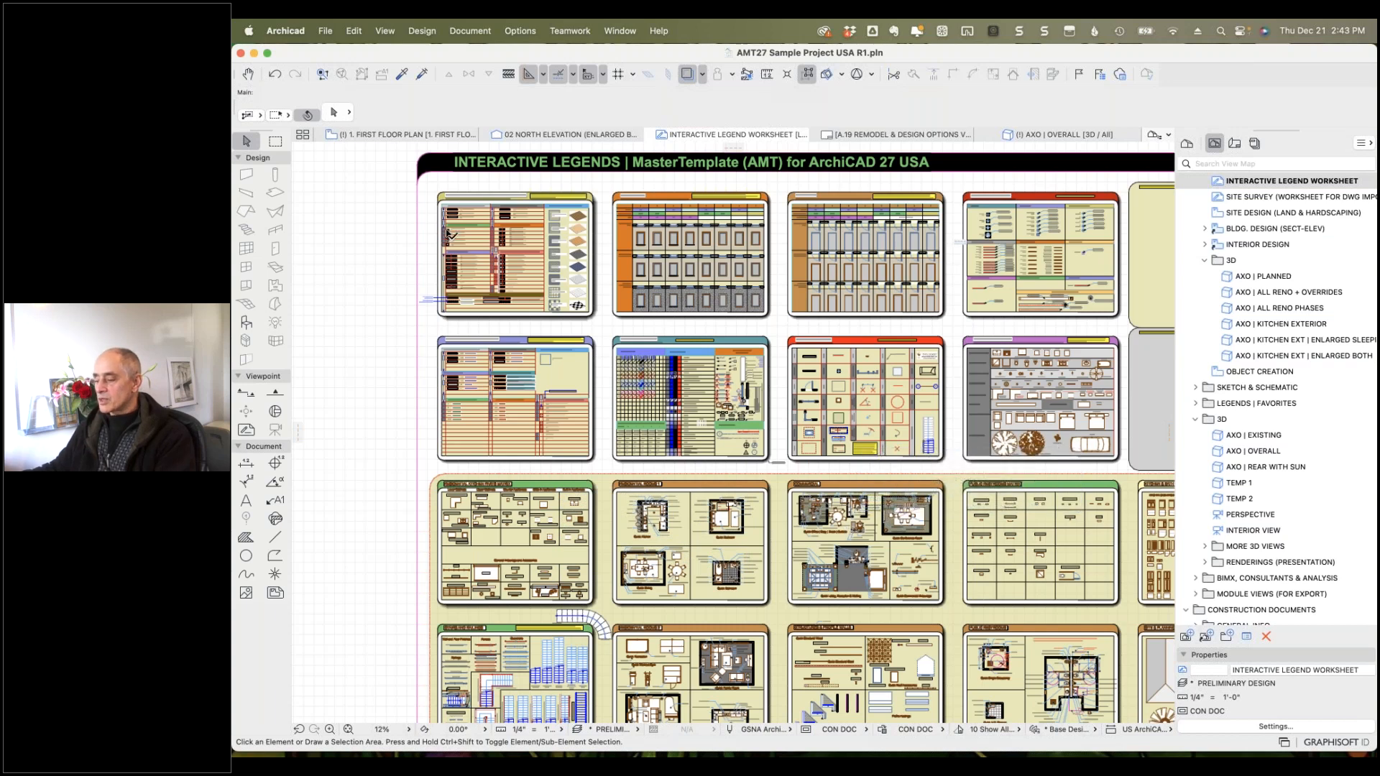
pyautogui.scroll(5, 449, 234)
pyautogui.scroll(3, 449, 359)
pyautogui.scroll(8, 449, 359)
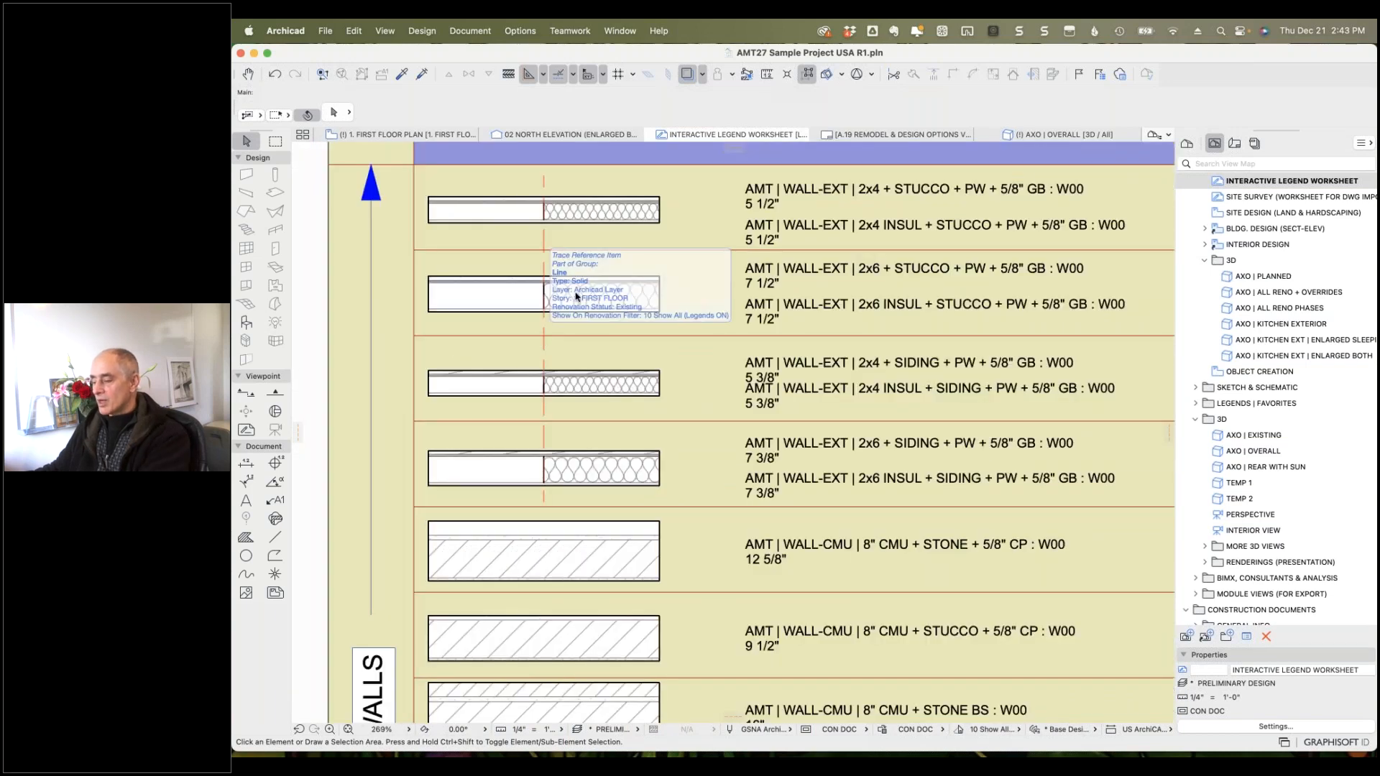
pyautogui.keyDown('alt'); pyautogui.click(663, 193); pyautogui.keyUp('alt')
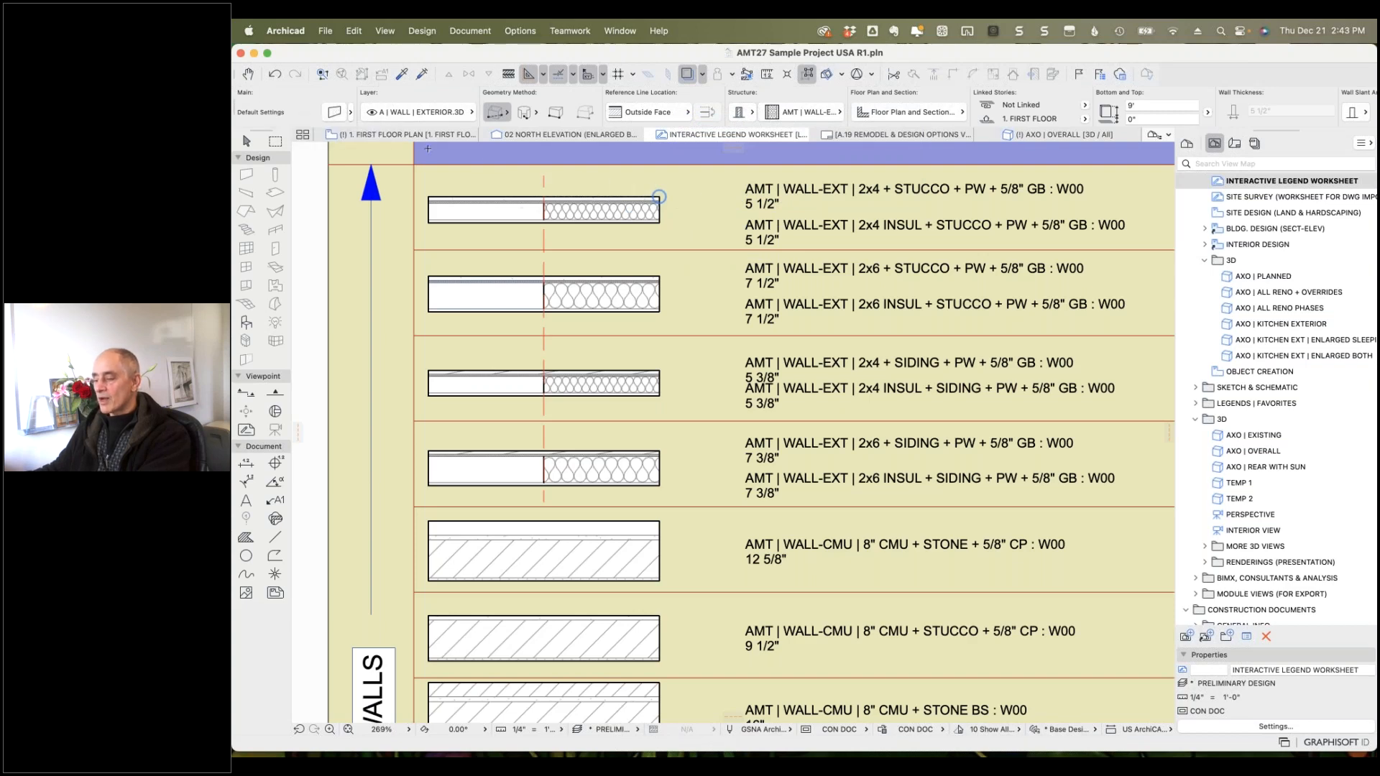
# Draw a short horizontal insulated stucco wall above the first floor plan using the single straight wall geometry.
pyautogui.click(392, 136)
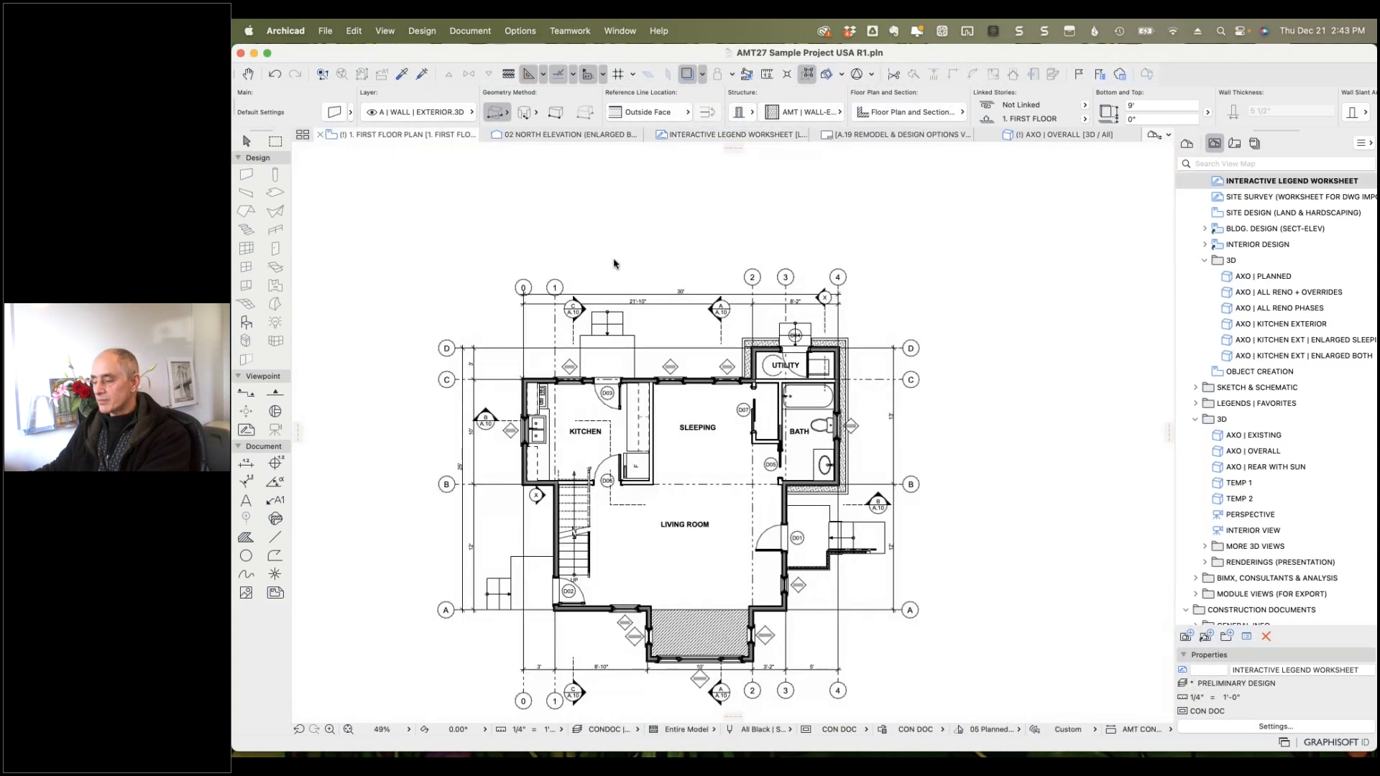
pyautogui.click(614, 264)
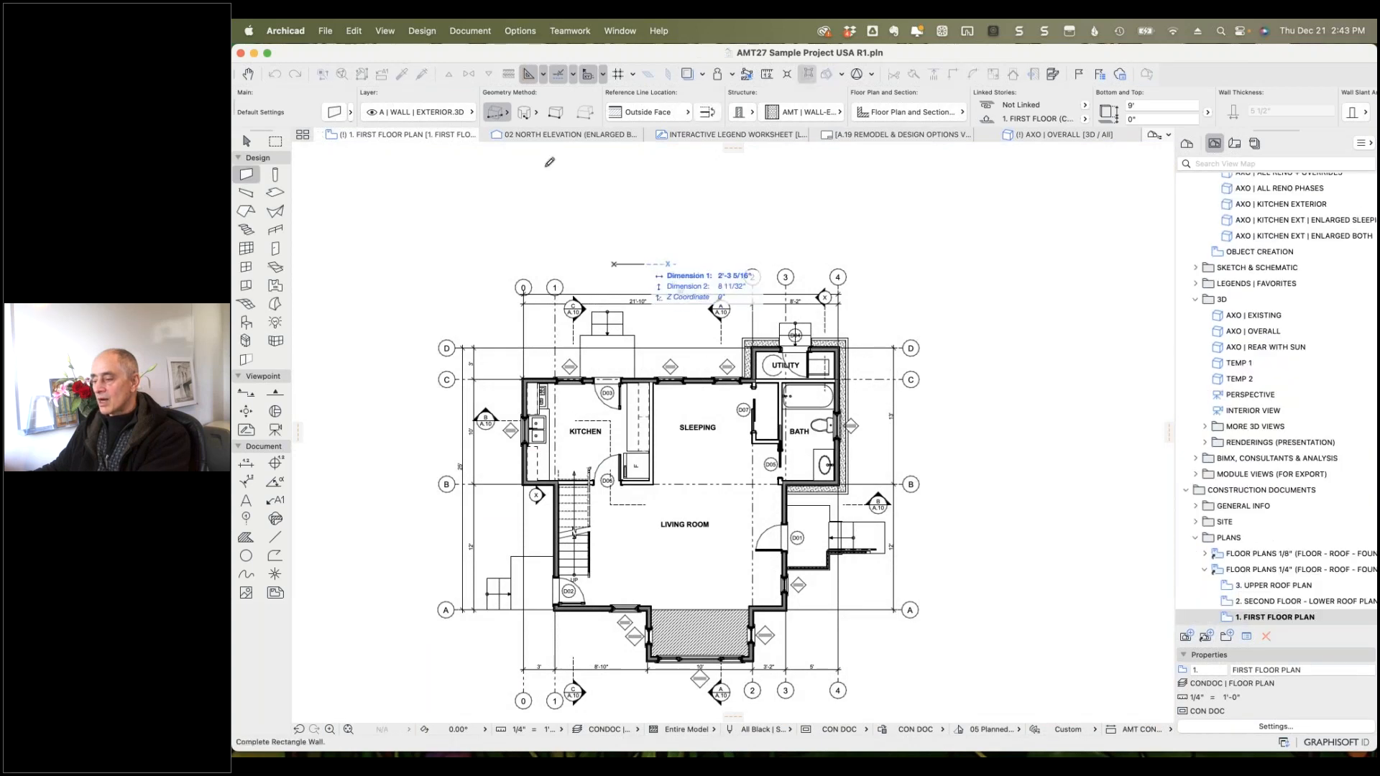
pyautogui.click(498, 118)
pyautogui.click(506, 128)
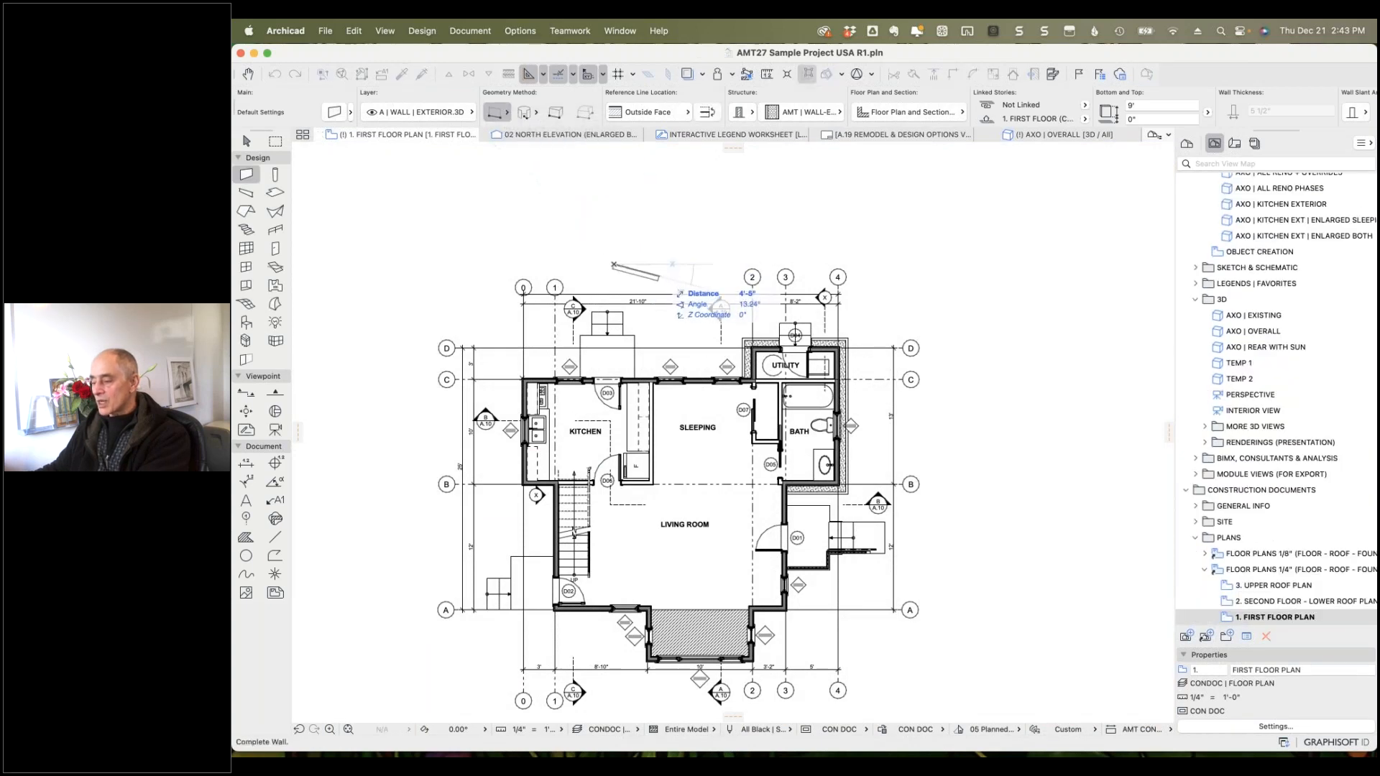
pyautogui.scroll(10, 663, 261)
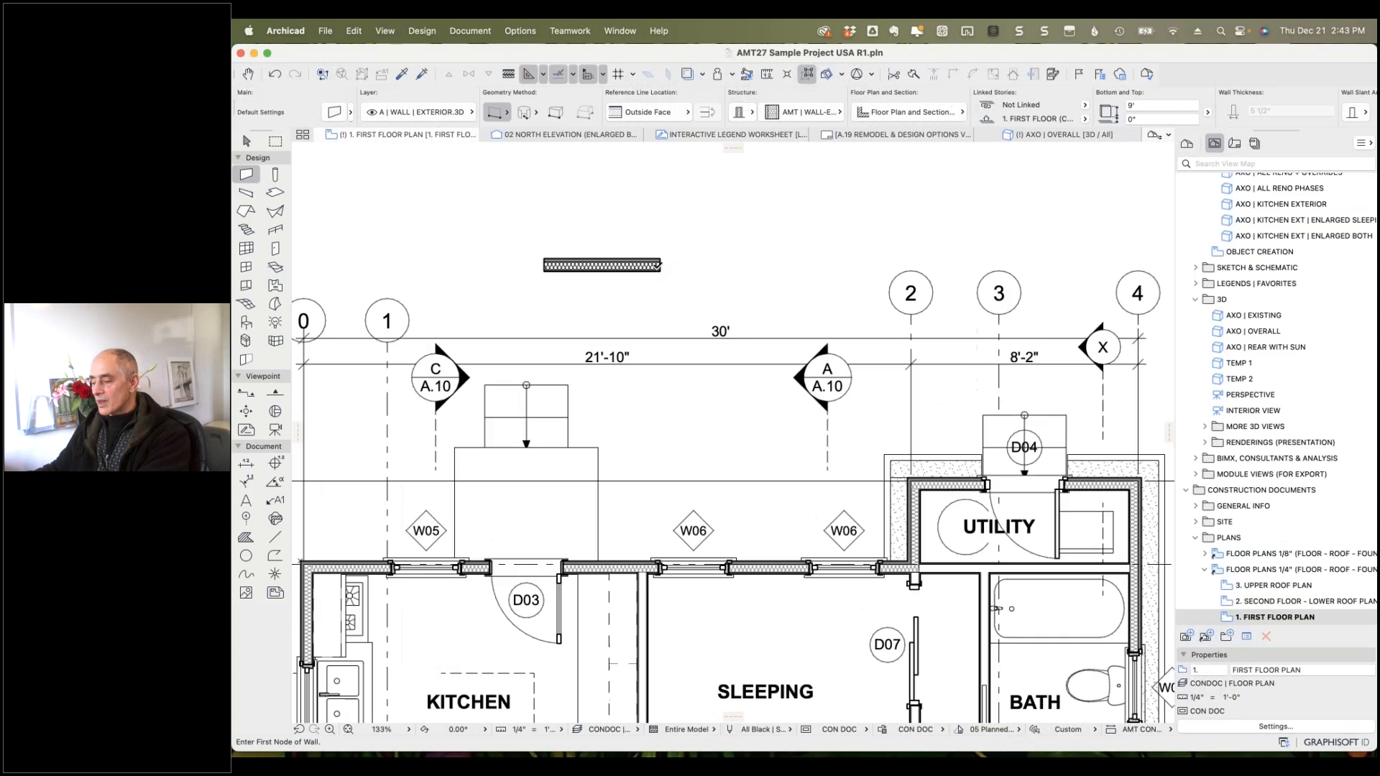
pyautogui.scroll(-5, 656, 263)
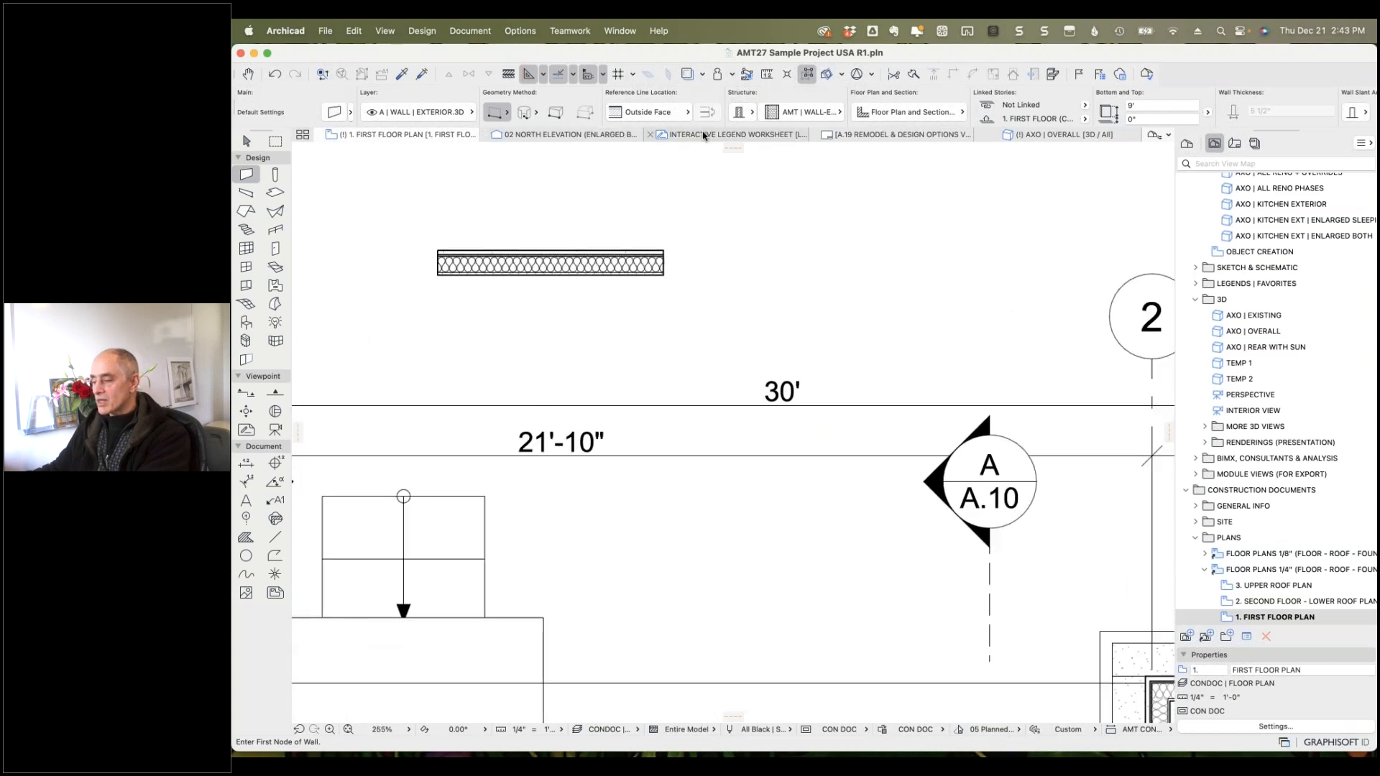
# Pick up the 8" CMU + STONE wall's settings from the legend and draw a short horizontal segment overlapping the stucco wall on the first floor plan.
pyautogui.click(707, 134)
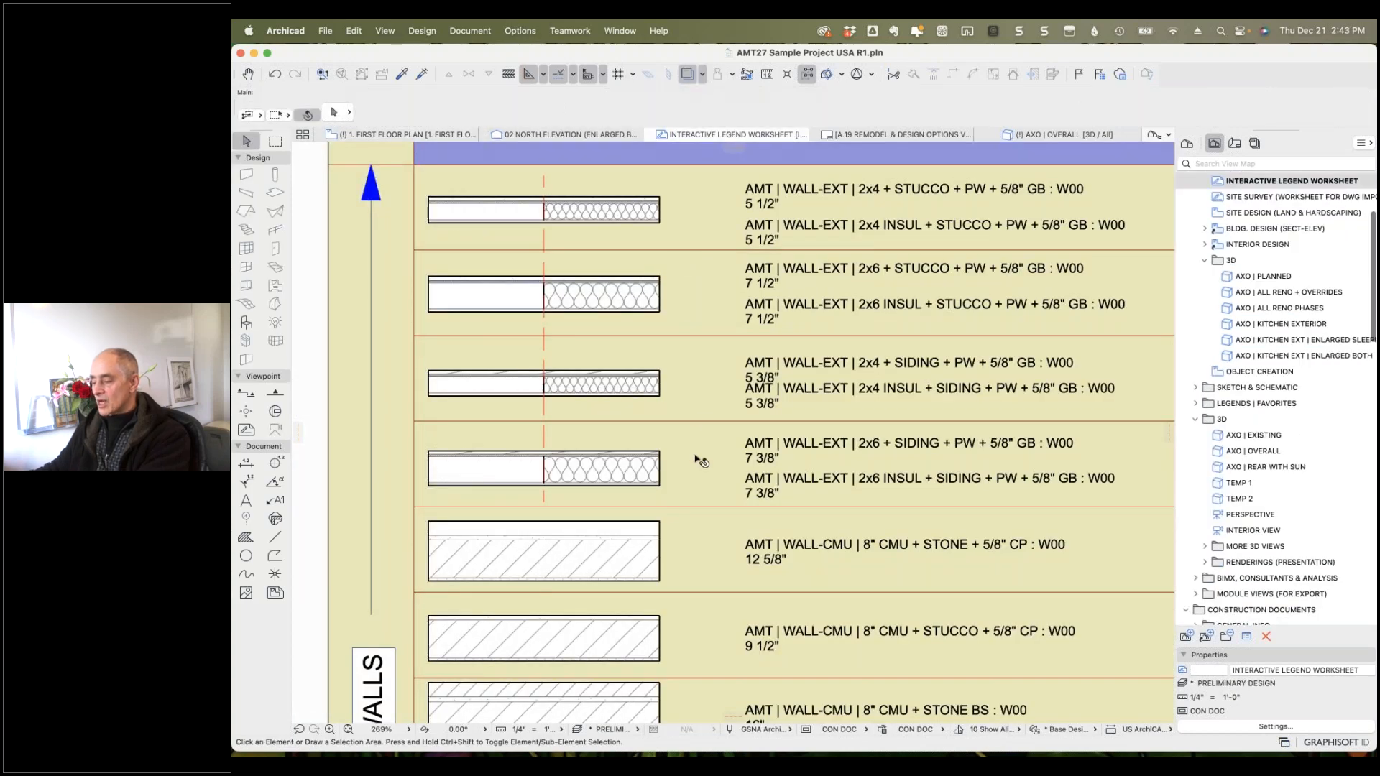
pyautogui.keyDown('alt'); pyautogui.click(663, 516); pyautogui.keyUp('alt')
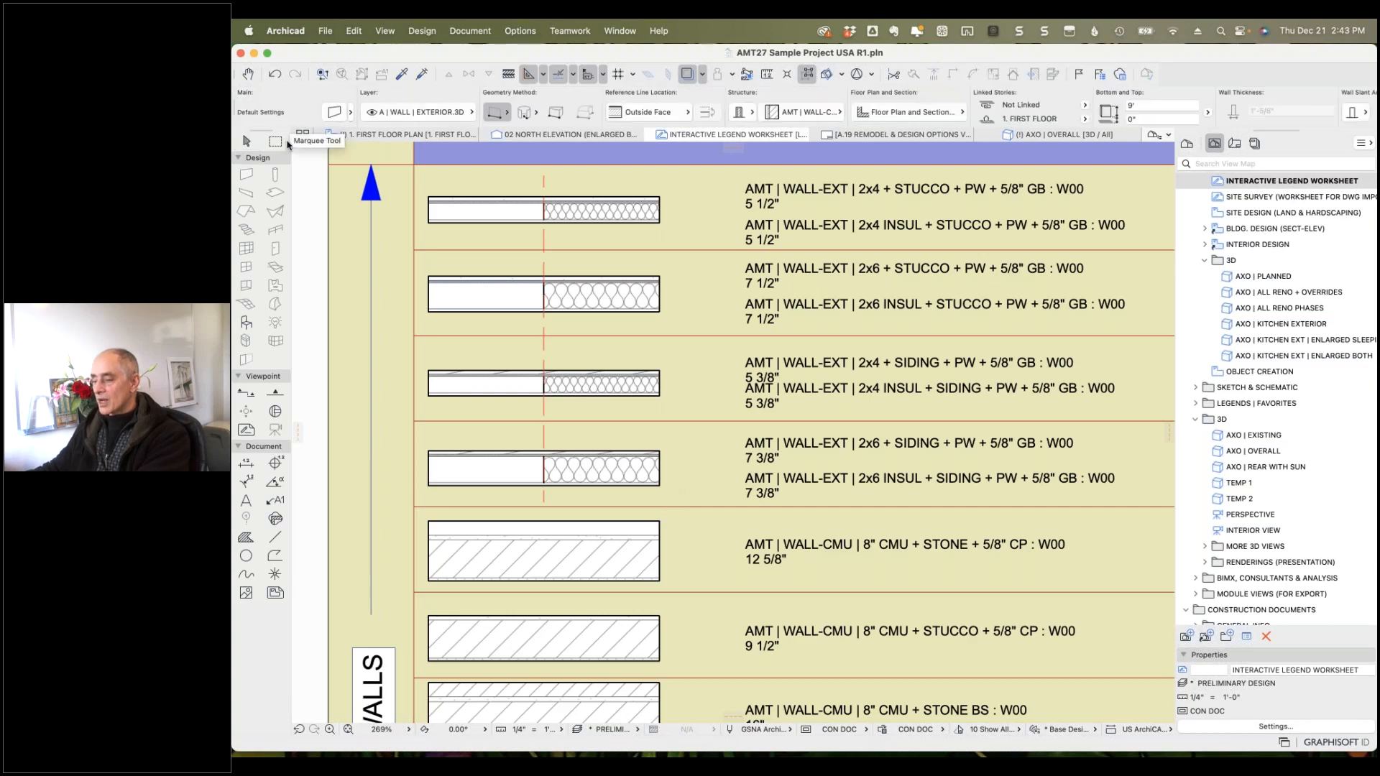
pyautogui.click(376, 135)
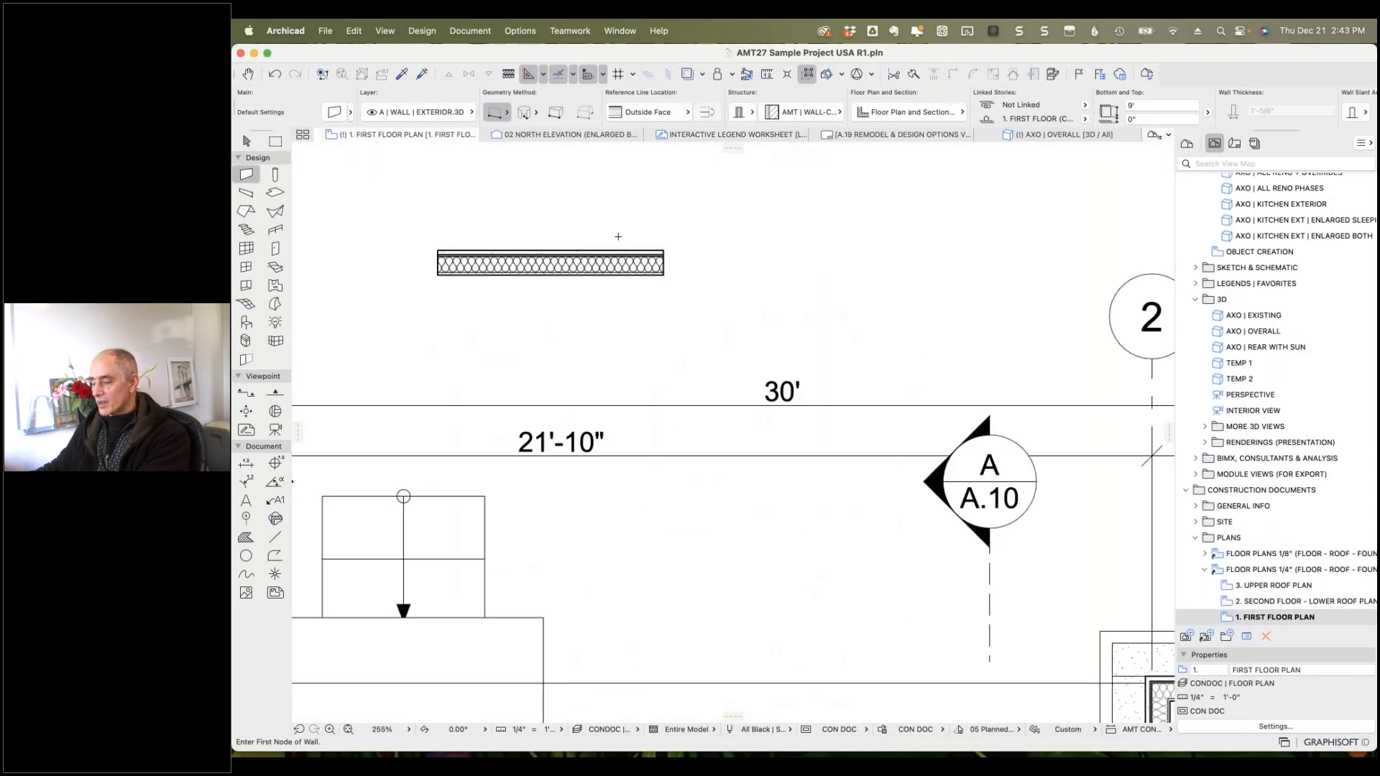
pyautogui.click(602, 208)
pyautogui.click(778, 207)
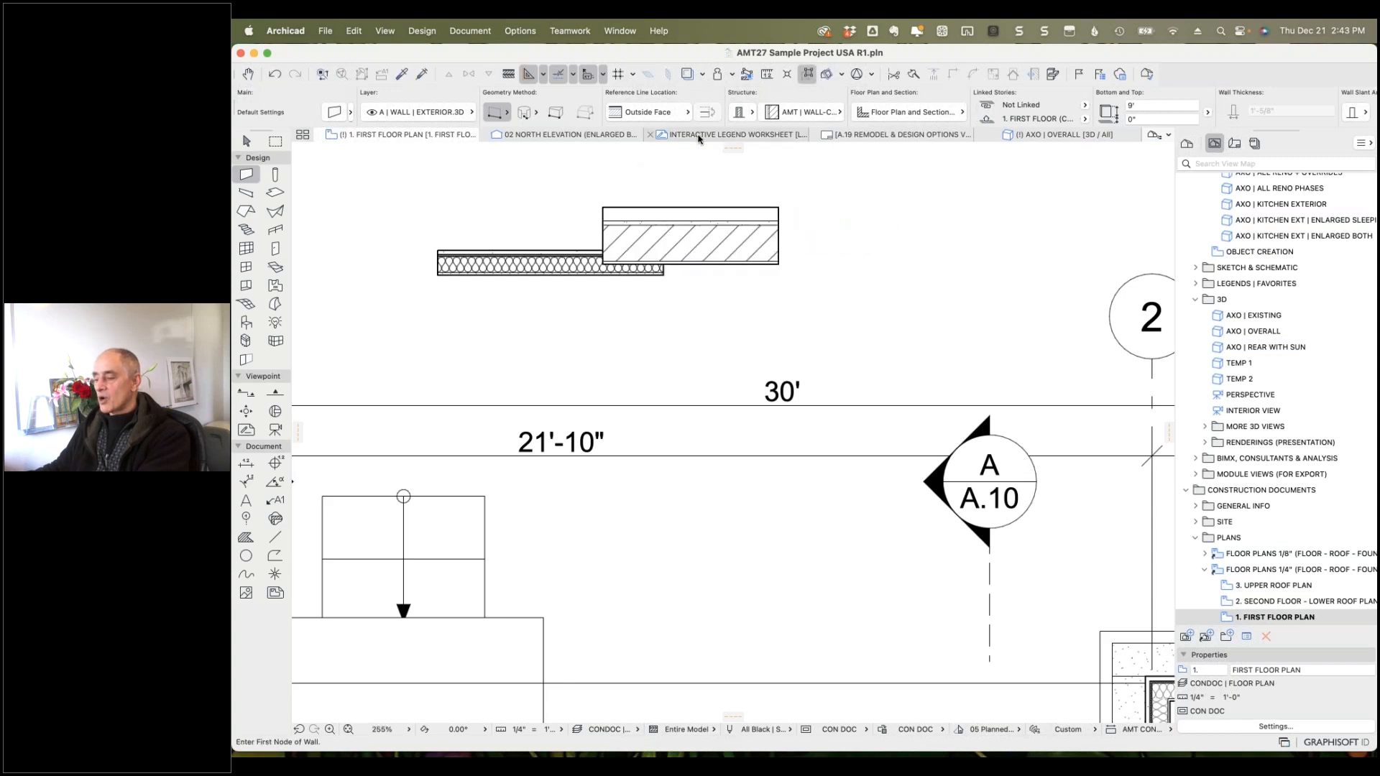
# Compare the first floor plan with the legend worksheet and examine its exterior wall, ceiling slab, structural floor and surface legends.
pyautogui.click(700, 137)
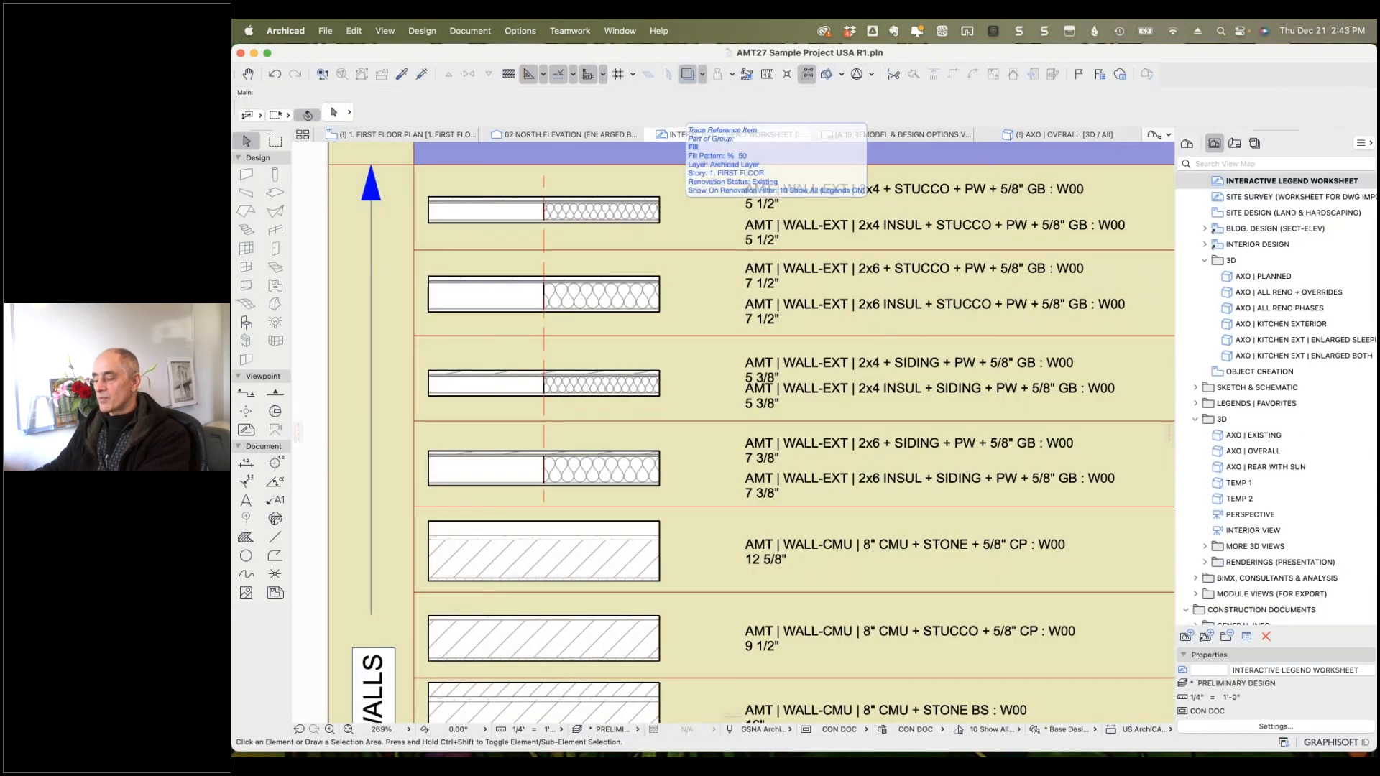
pyautogui.click(401, 135)
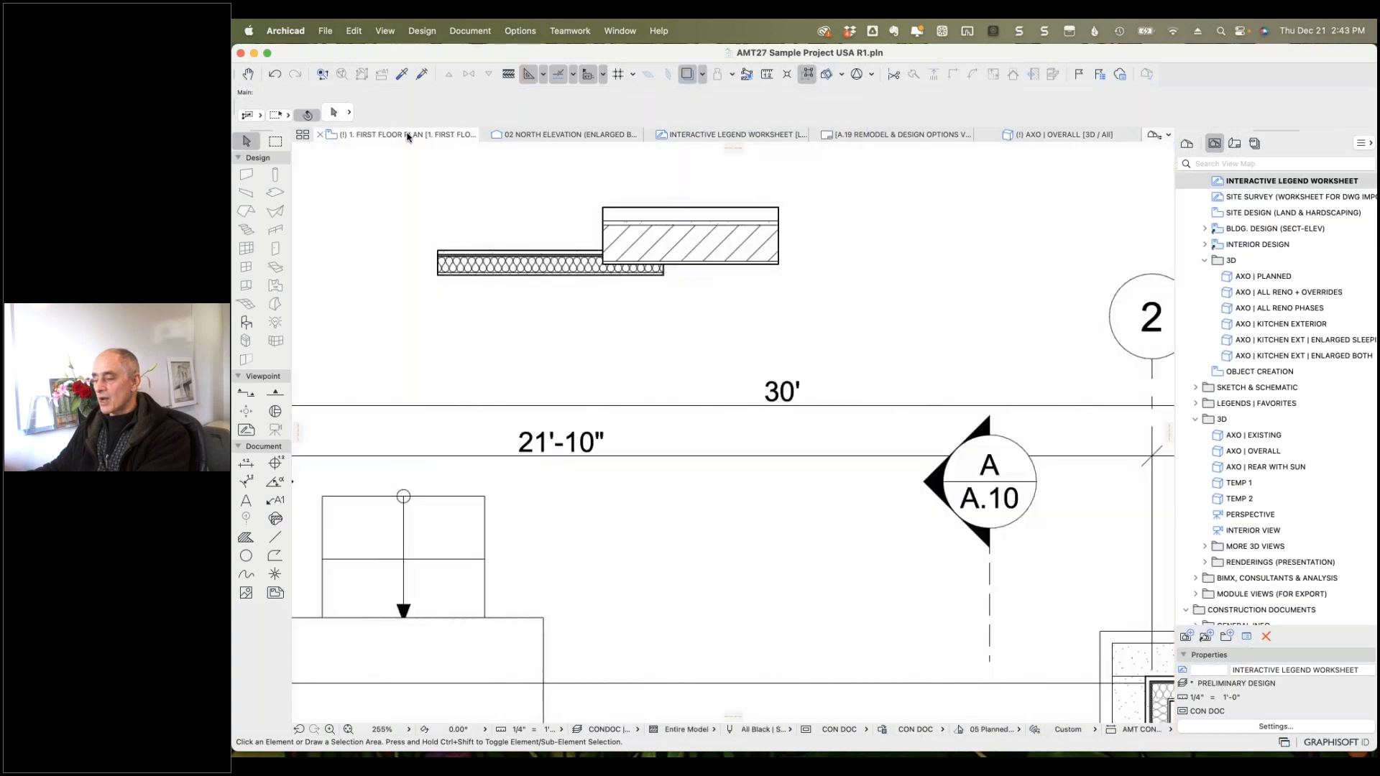
pyautogui.click(687, 135)
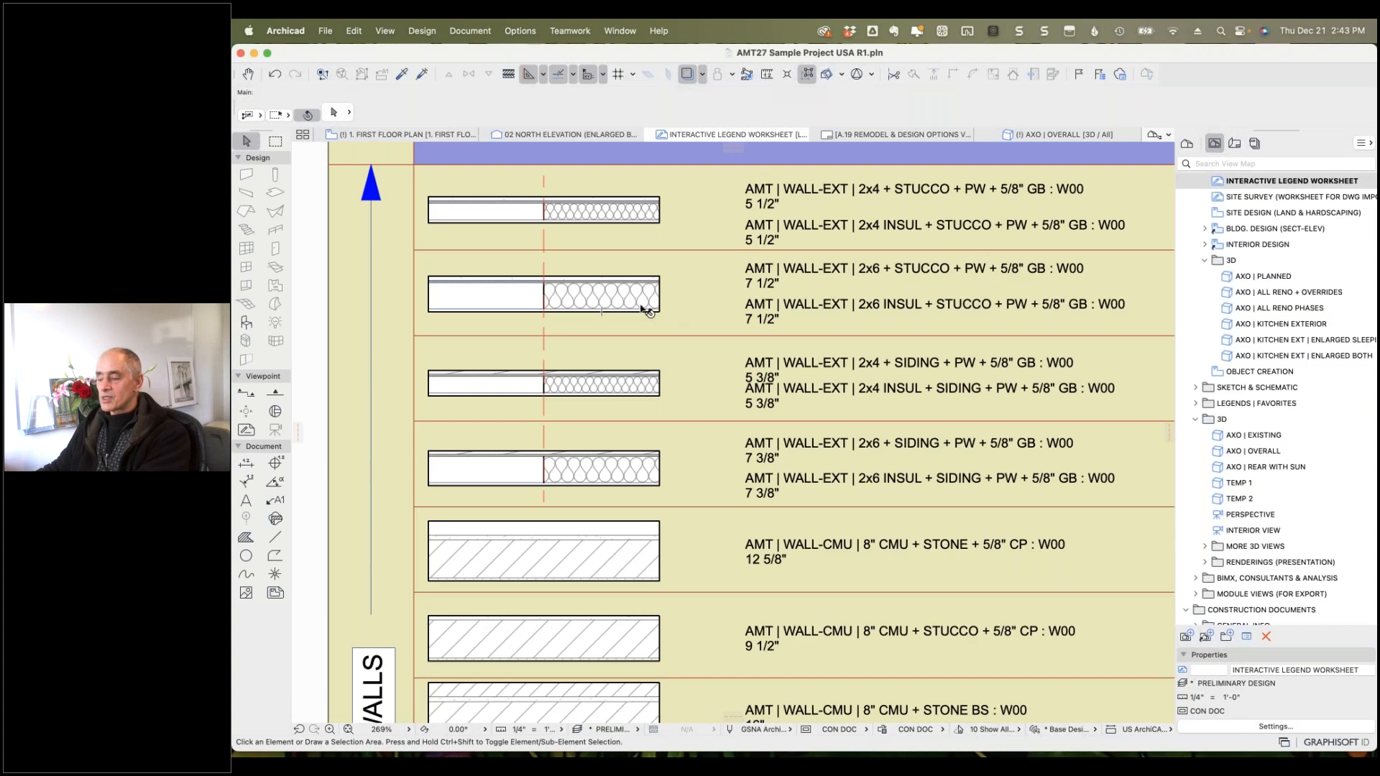
pyautogui.scroll(-1, 669, 320)
pyautogui.scroll(-10, 667, 317)
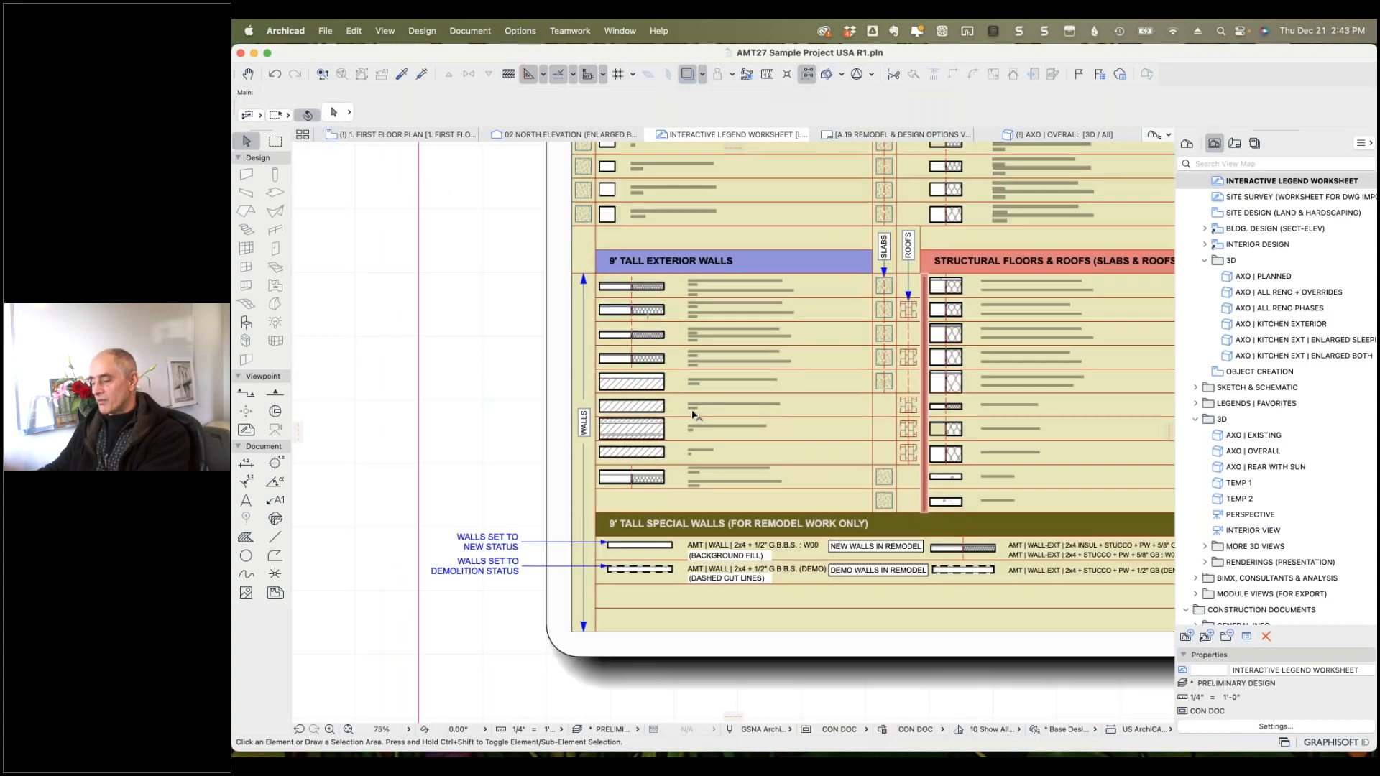
pyautogui.scroll(5, 764, 309)
pyautogui.hscroll(5, 764, 309)
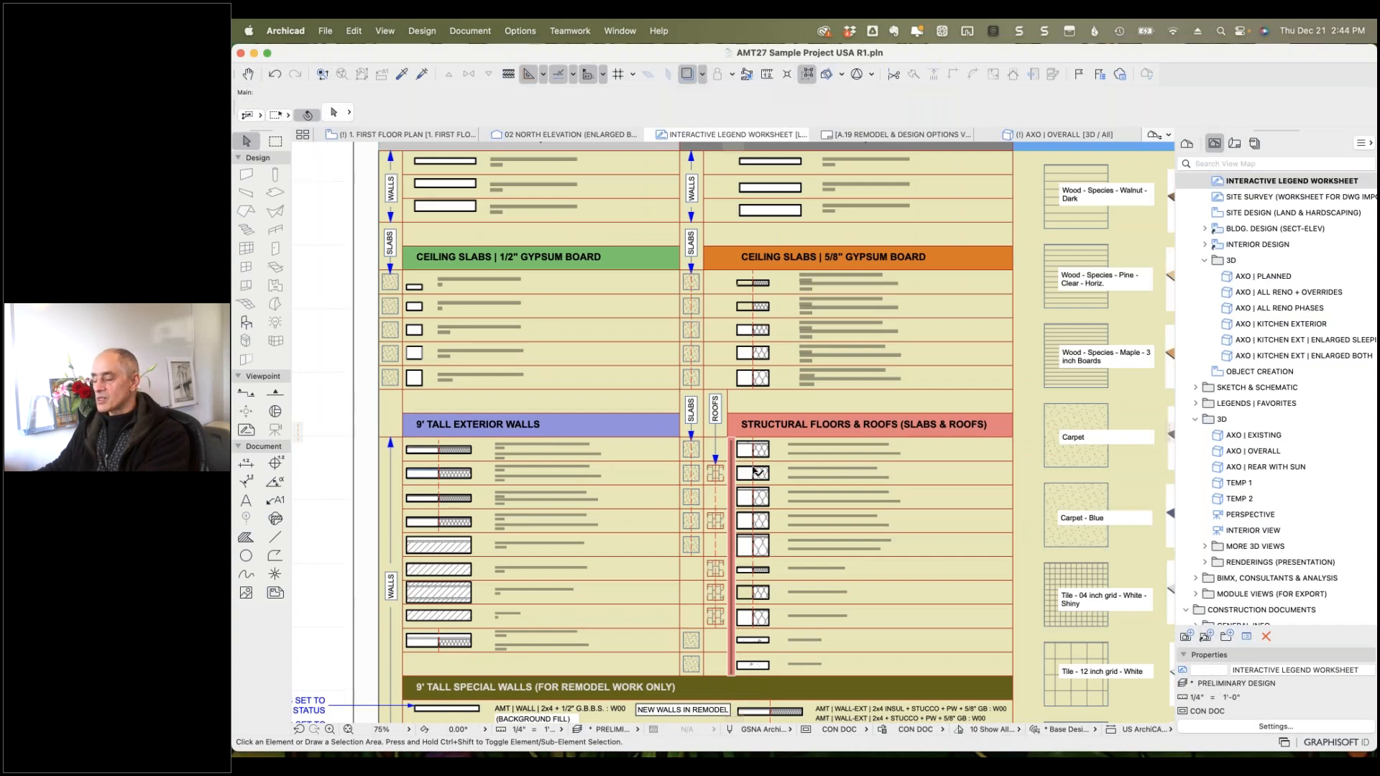
pyautogui.scroll(-5, 814, 510)
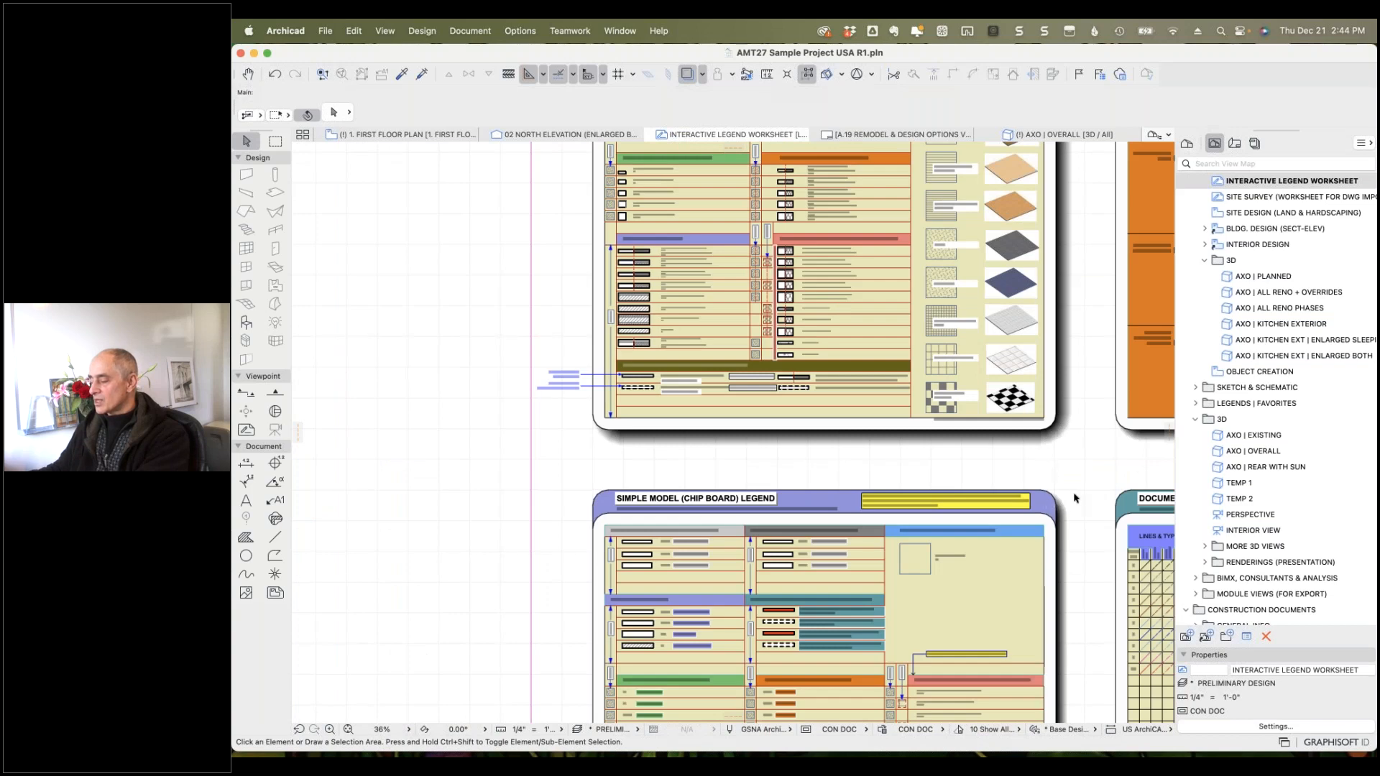
# Examine the window, door, columns and beams, and objects and lamps legends on the interactive legend worksheet.
pyautogui.hscroll(10, 1069, 498)
pyautogui.scroll(2, 1069, 498)
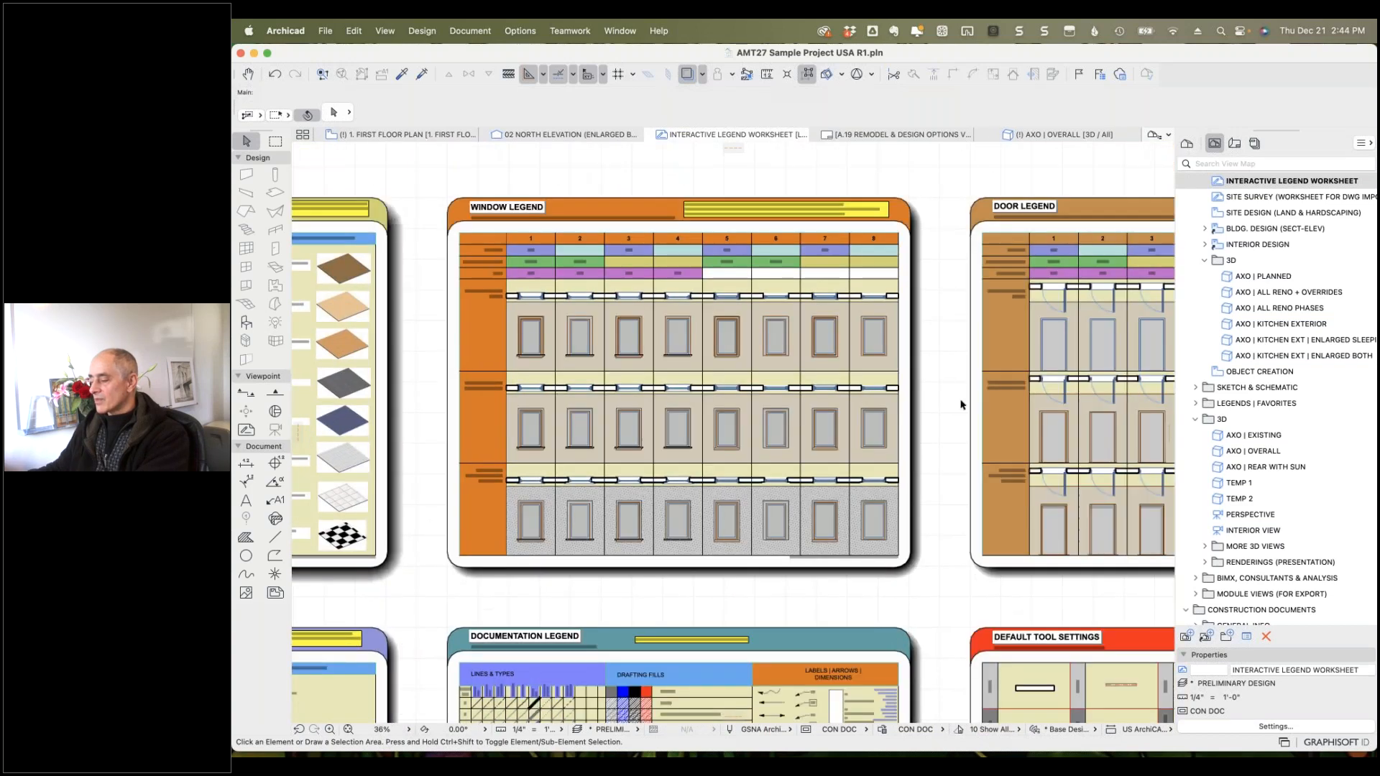
pyautogui.hscroll(15, 899, 410)
pyautogui.scroll(3, 899, 410)
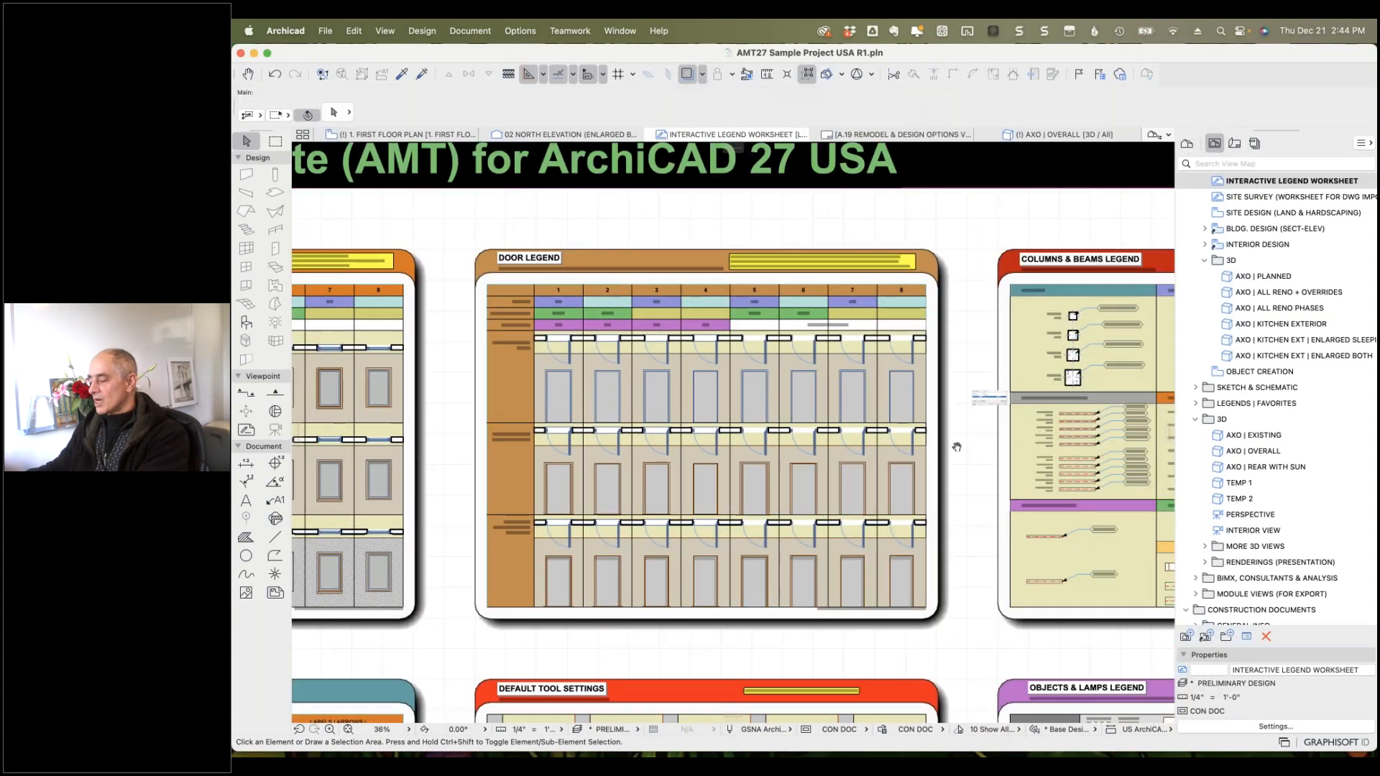
pyautogui.hscroll(5, 609, 471)
pyautogui.scroll(-4, 609, 472)
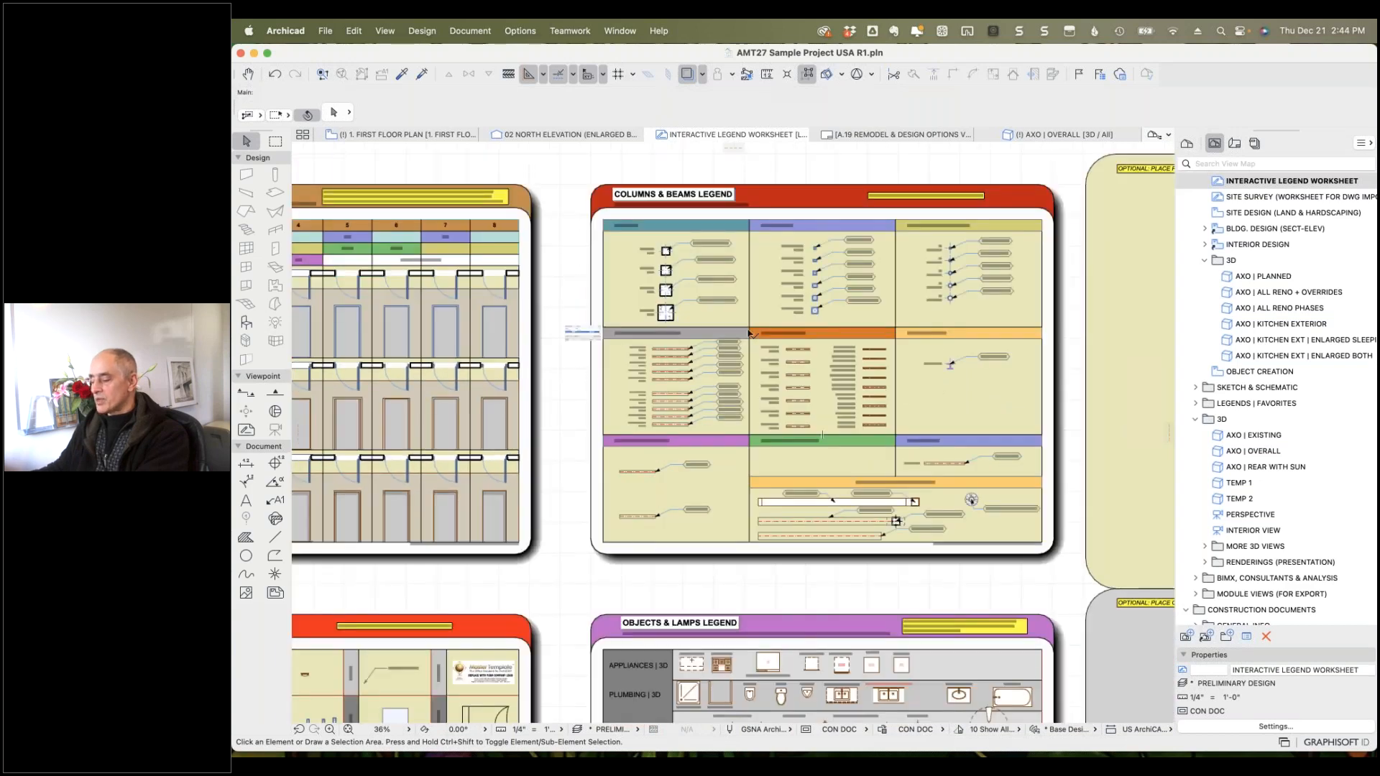
pyautogui.scroll(-5, 825, 478)
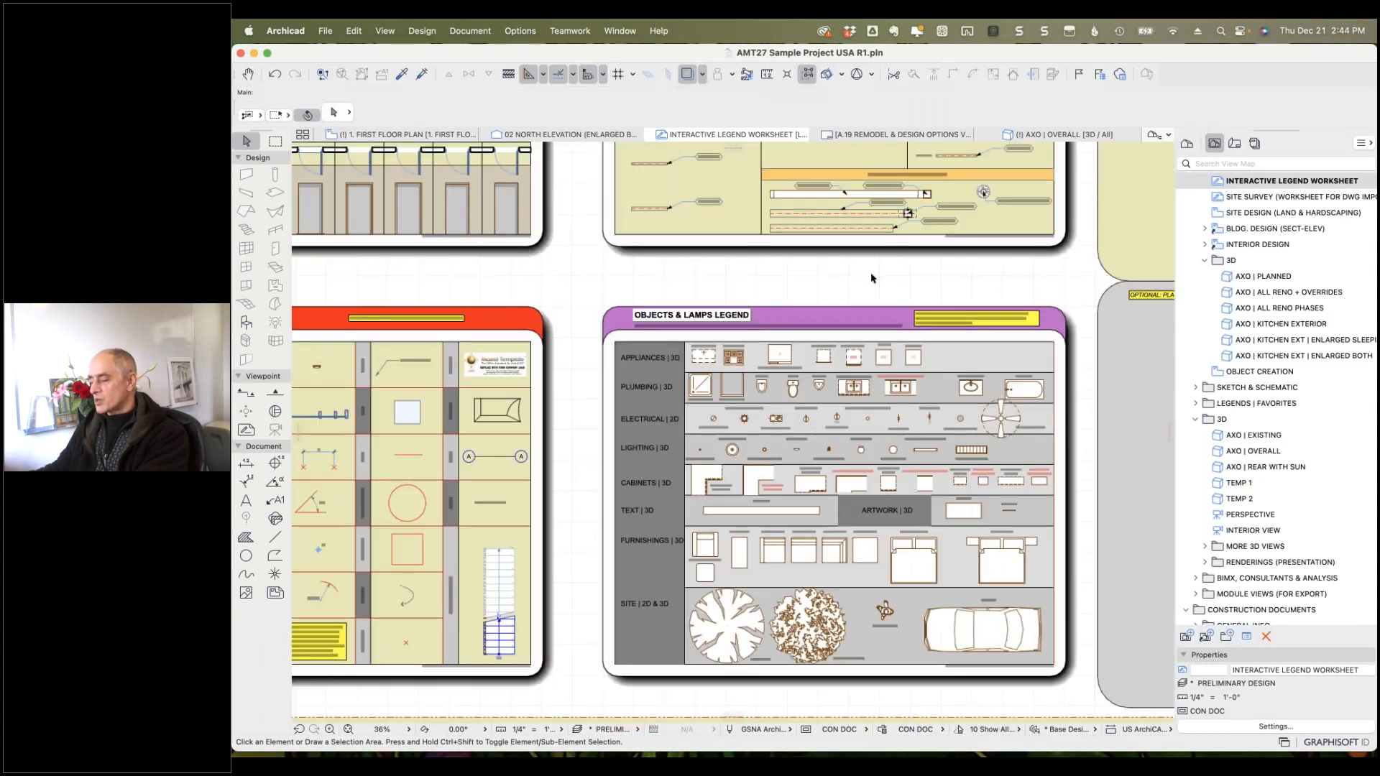
pyautogui.scroll(4, 741, 496)
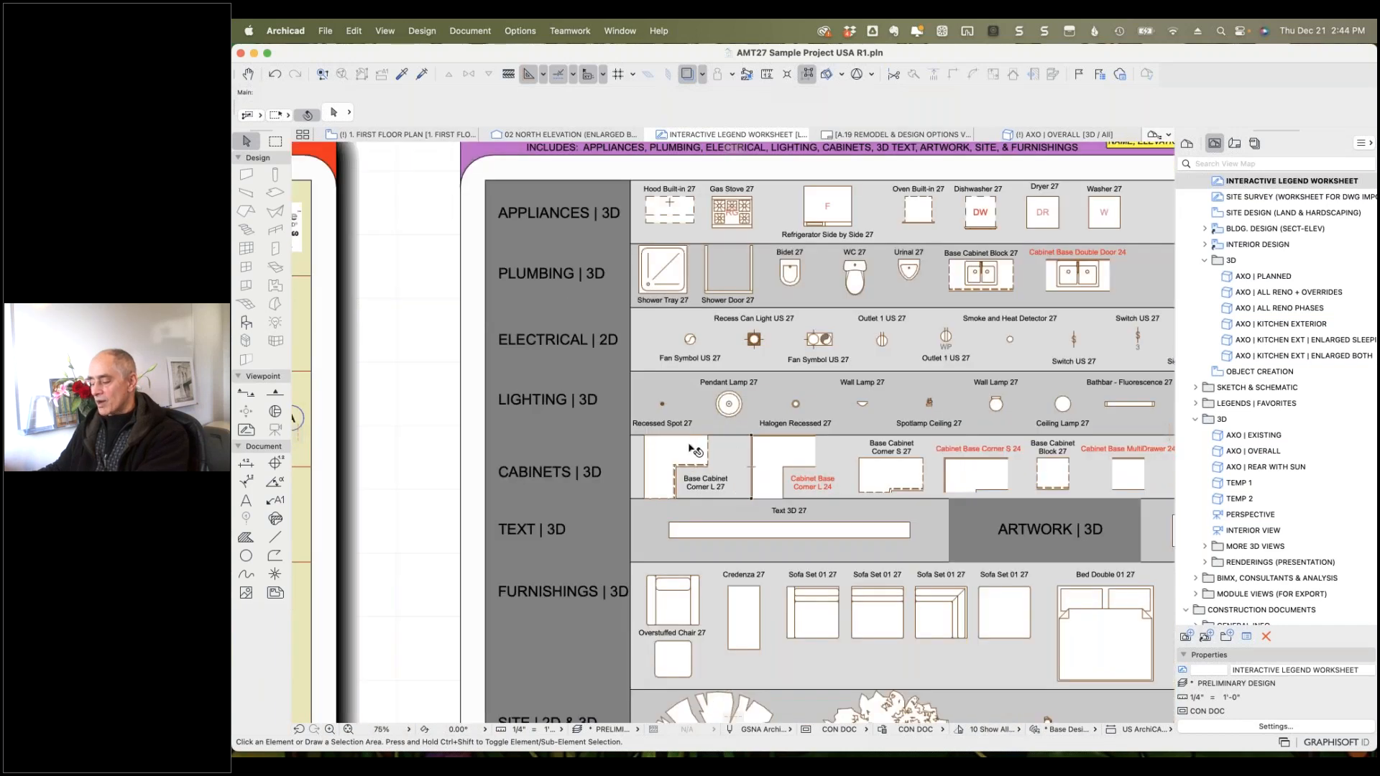
# Pick up Base Cabinet Corner L 27 and Base Cabinet Block 27 from the legend and place them side by side below the stucco wall on the first floor plan.
pyautogui.keyDown('alt'); pyautogui.click(650, 431); pyautogui.keyUp('alt')
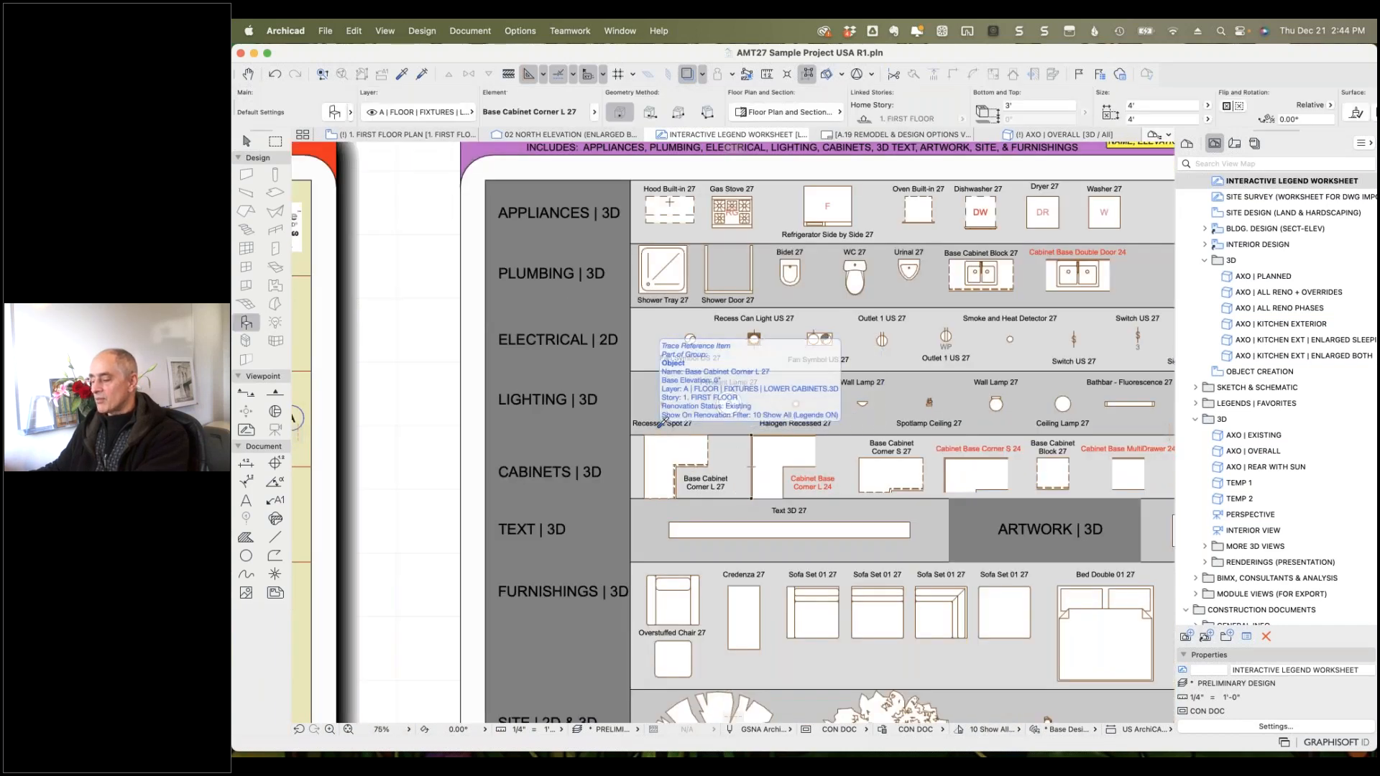
pyautogui.click(349, 136)
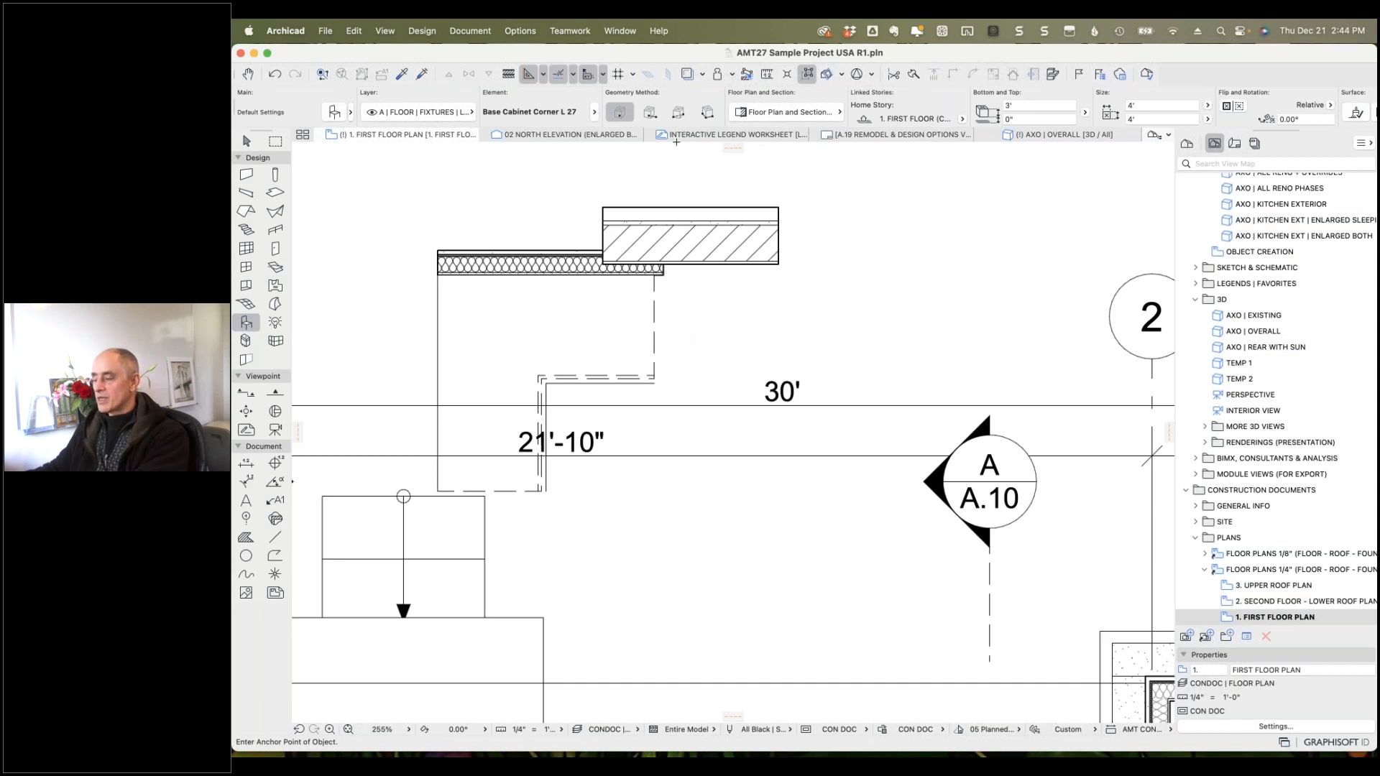
pyautogui.click(683, 136)
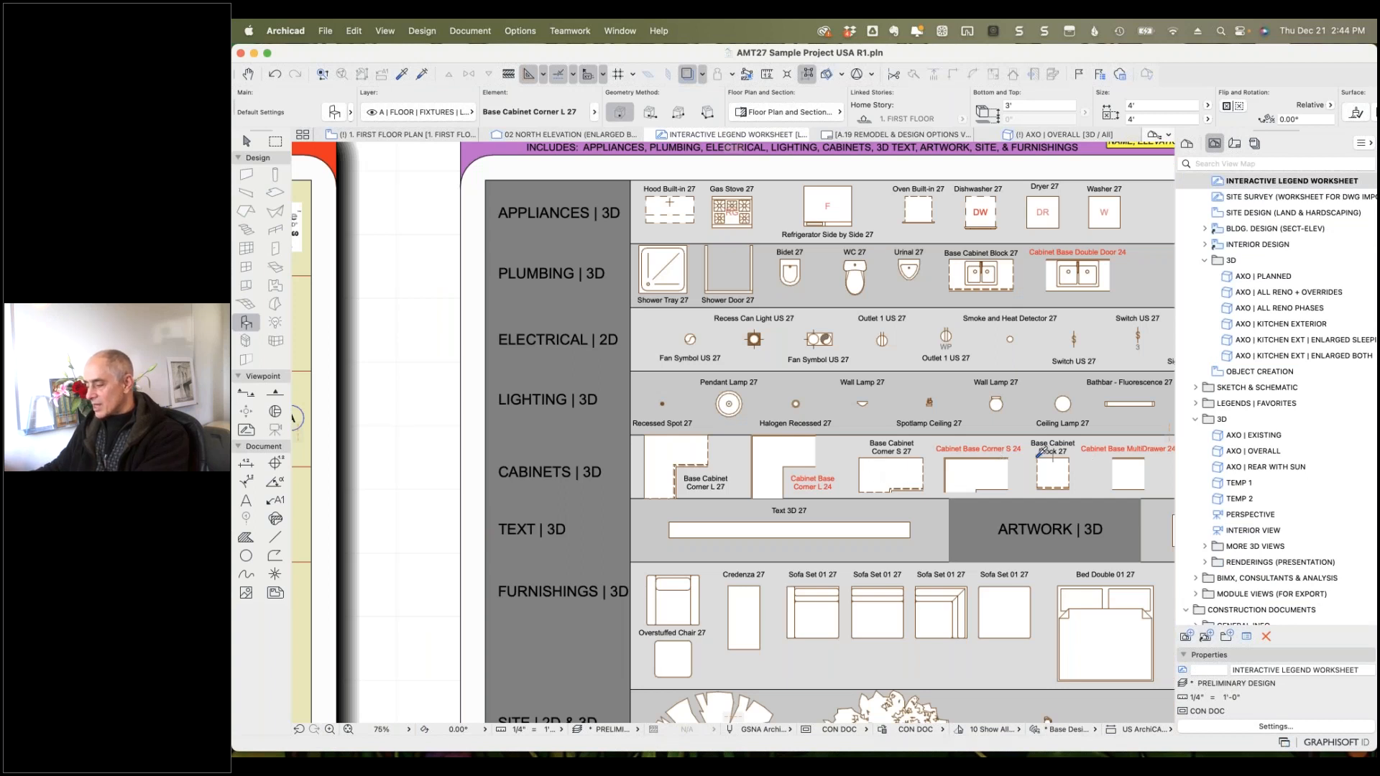
pyautogui.keyDown('alt'); pyautogui.click(1038, 456); pyautogui.keyUp('alt')
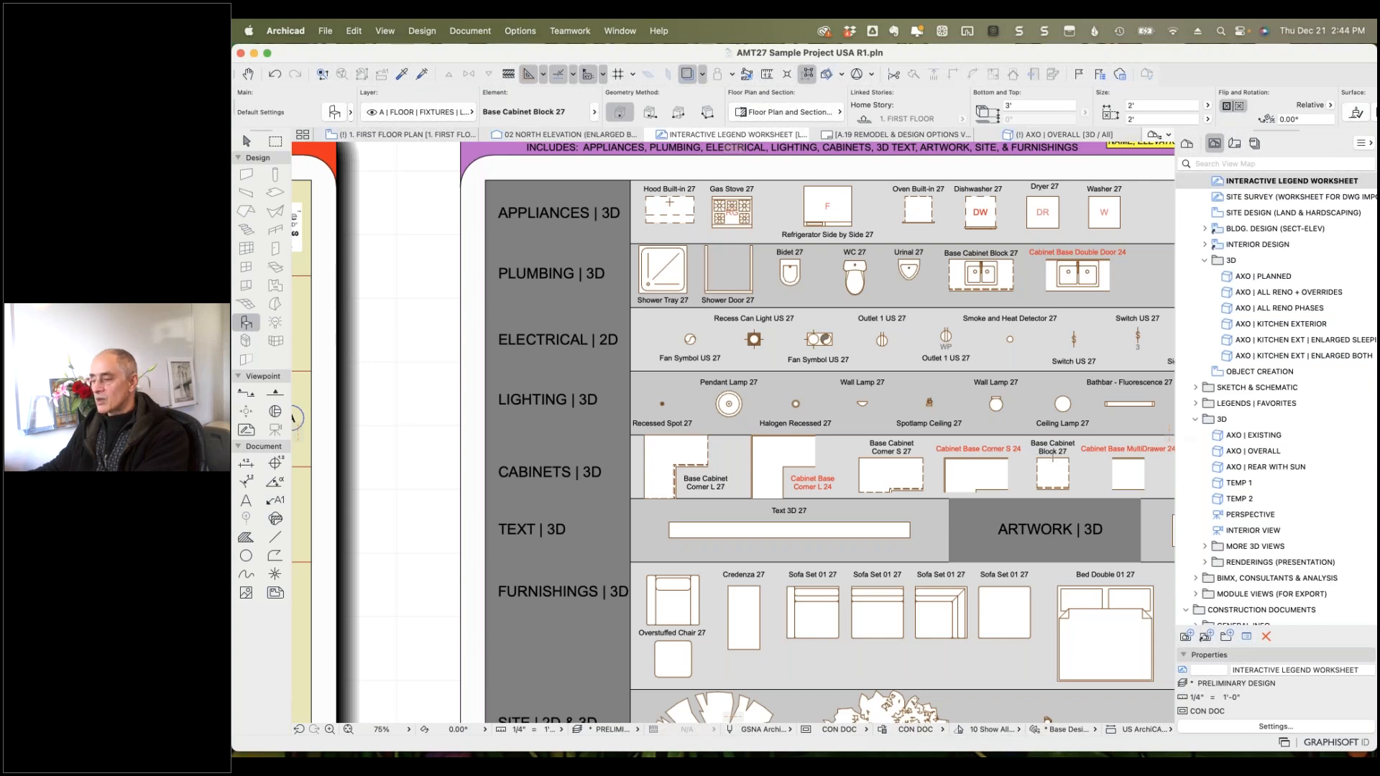
pyautogui.click(407, 135)
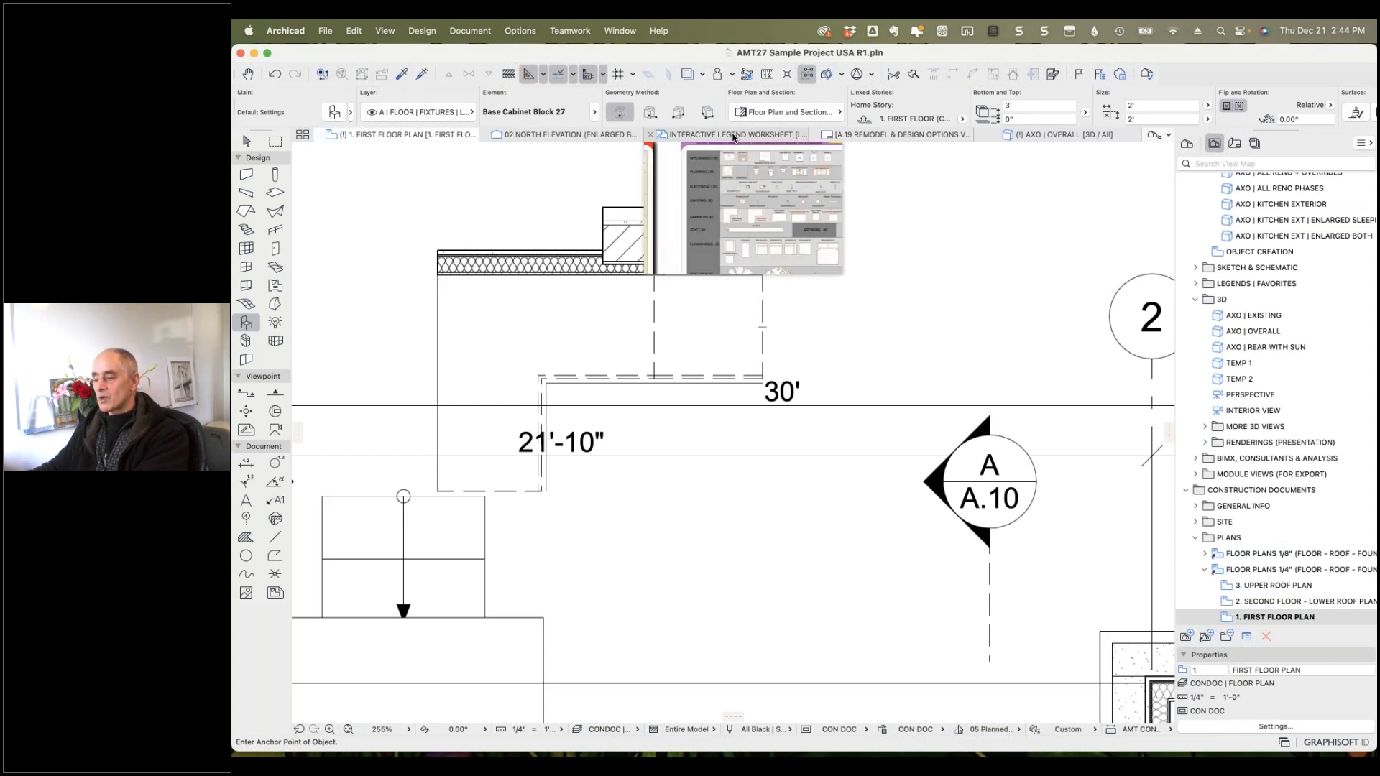
# Return to the interactive legend worksheet and examine its overall layout, including the Quick Rooms / Matrix area.
pyautogui.click(728, 137)
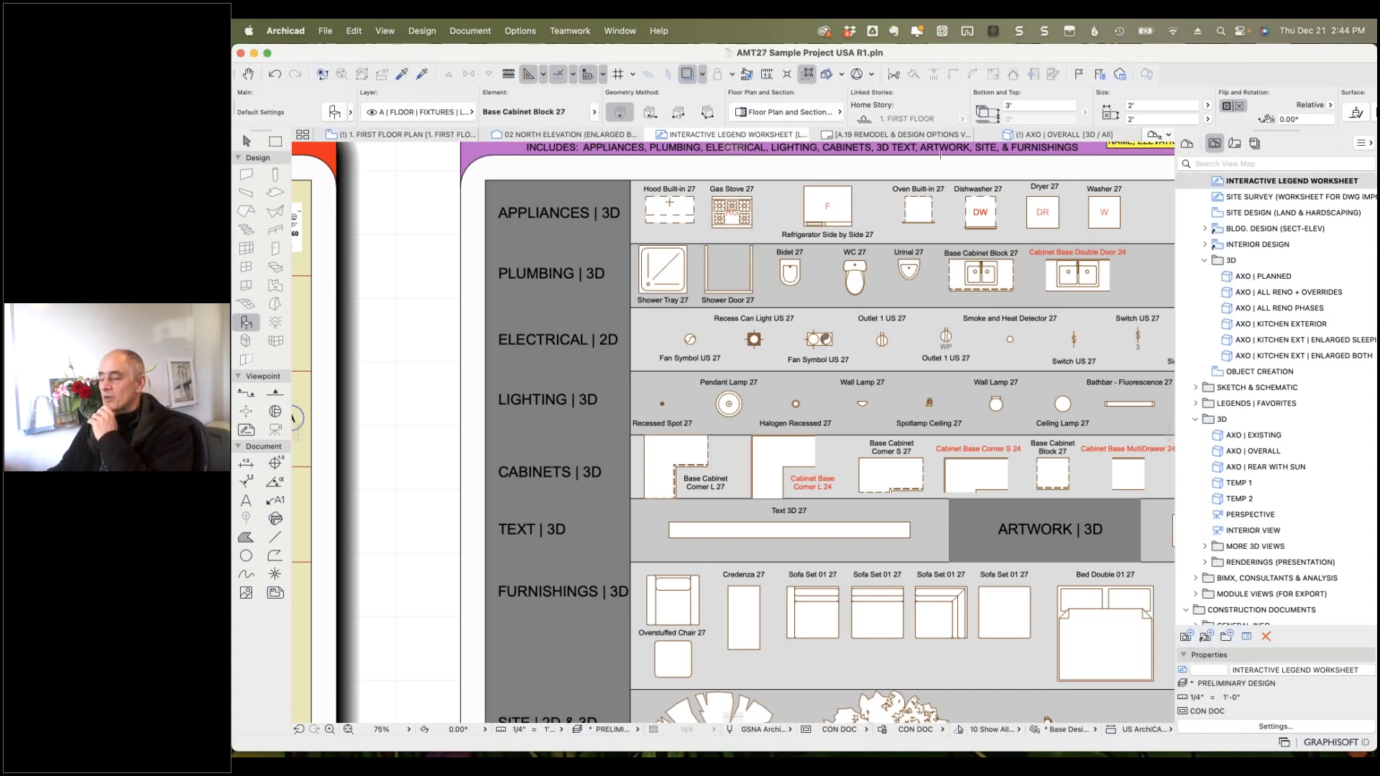
pyautogui.scroll(-5, 692, 251)
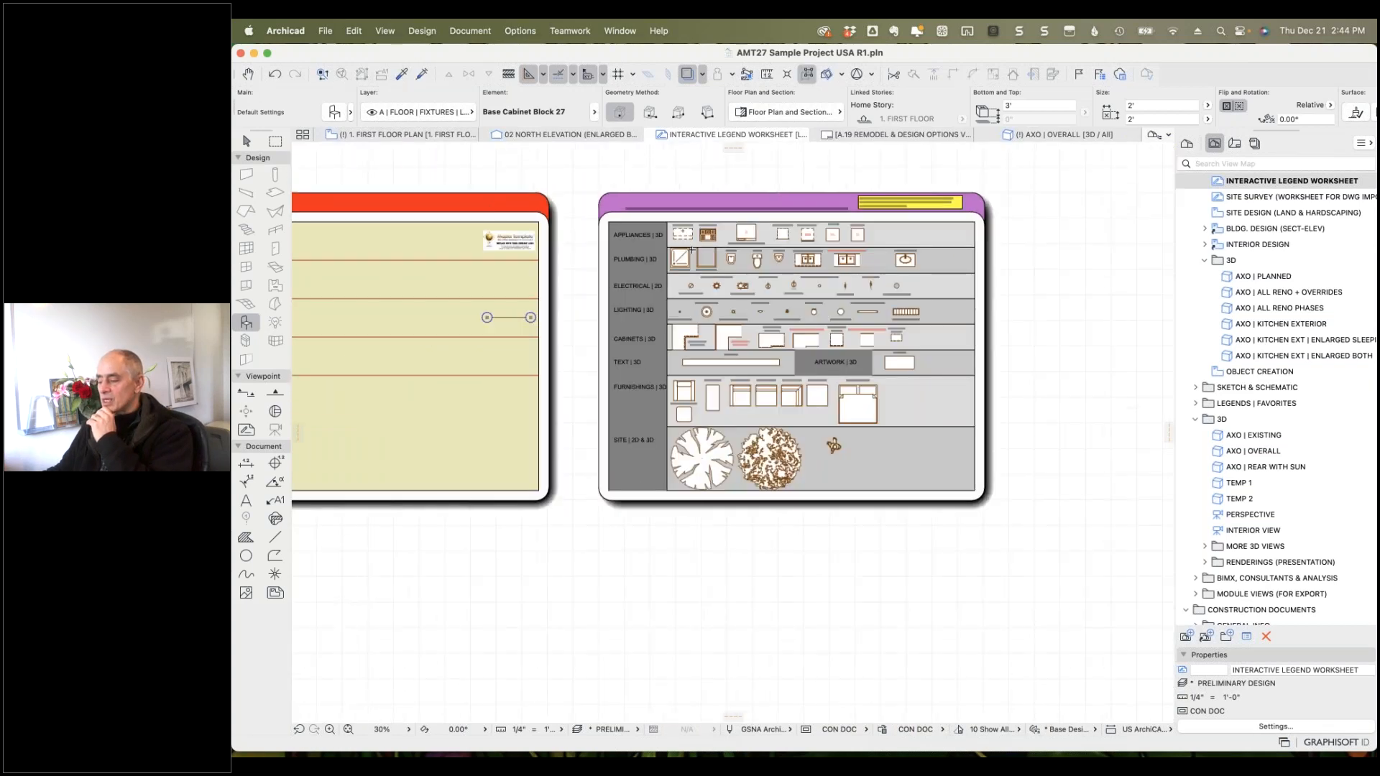
pyautogui.scroll(-3, 736, 263)
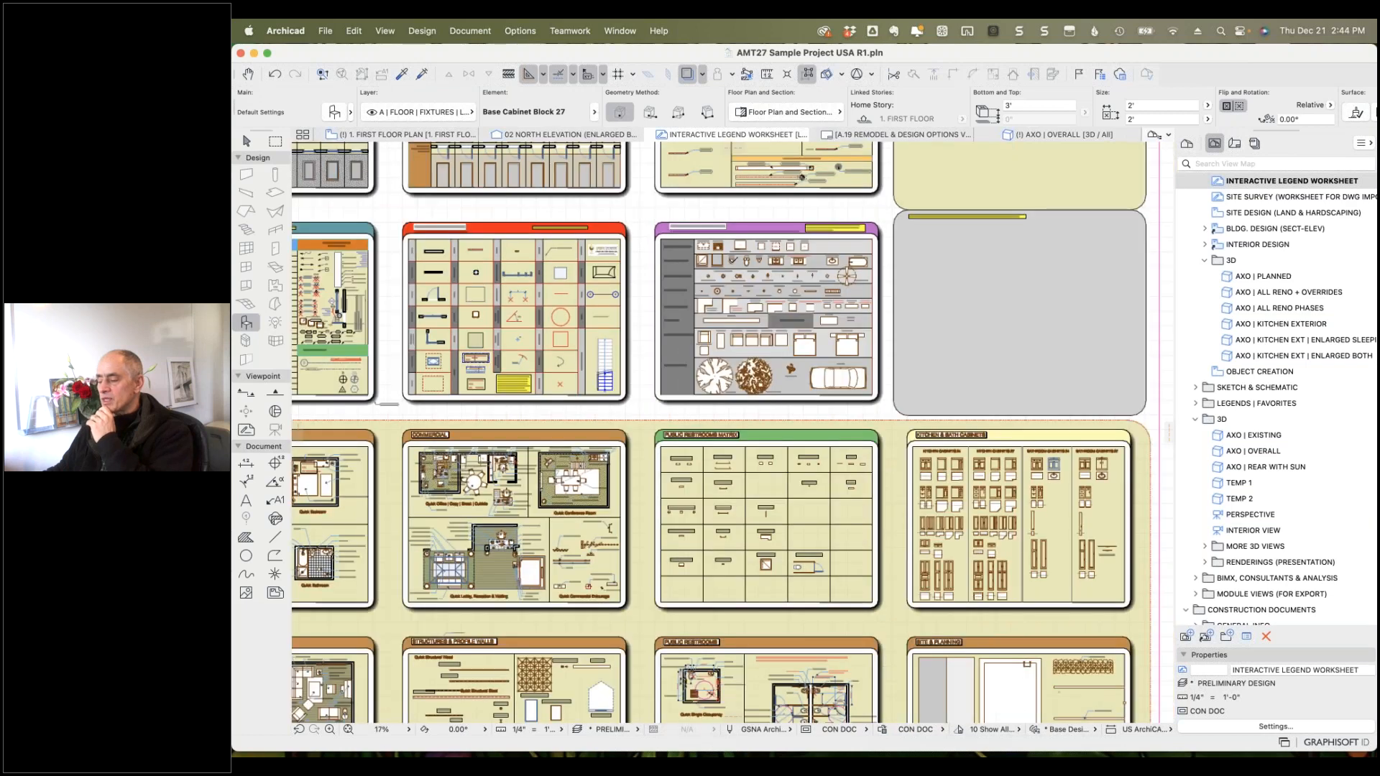
pyautogui.scroll(-2, 727, 260)
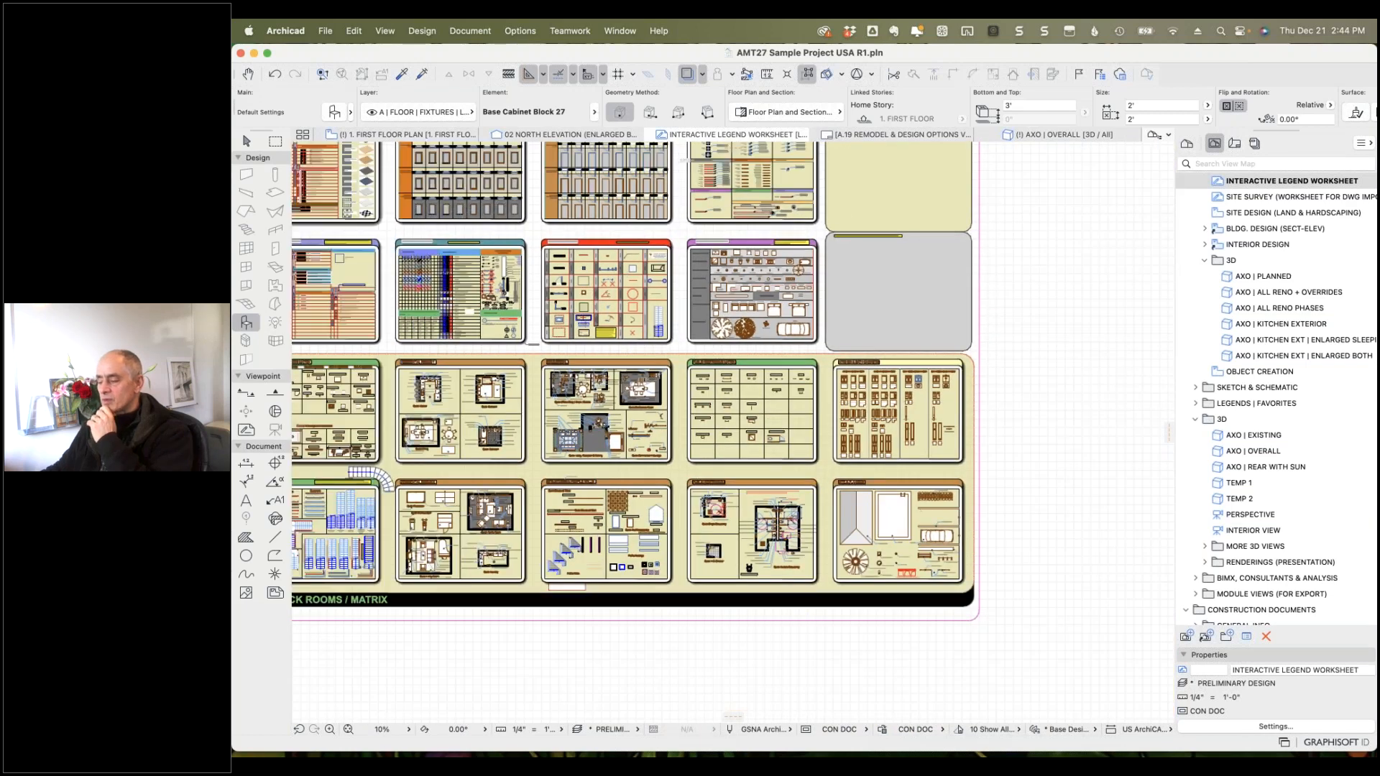
pyautogui.moveTo(704, 306); pyautogui.dragTo(830, 353, button='middle')
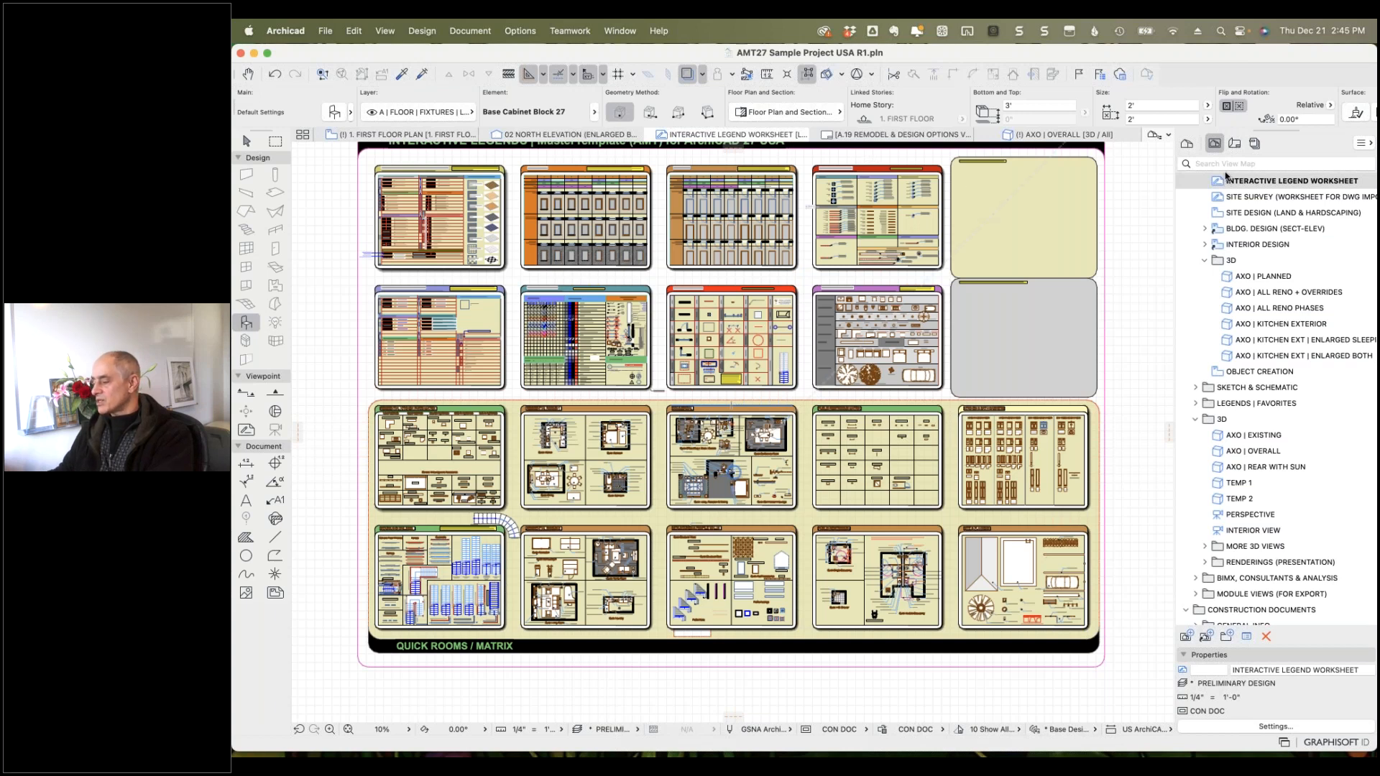
# Expand LEGENDS | WORKSHEET under LEGENDS | FAVORITES in the view map and open the LEGEND QR | CABINETS view.
pyautogui.scroll(-4, 1297, 439)
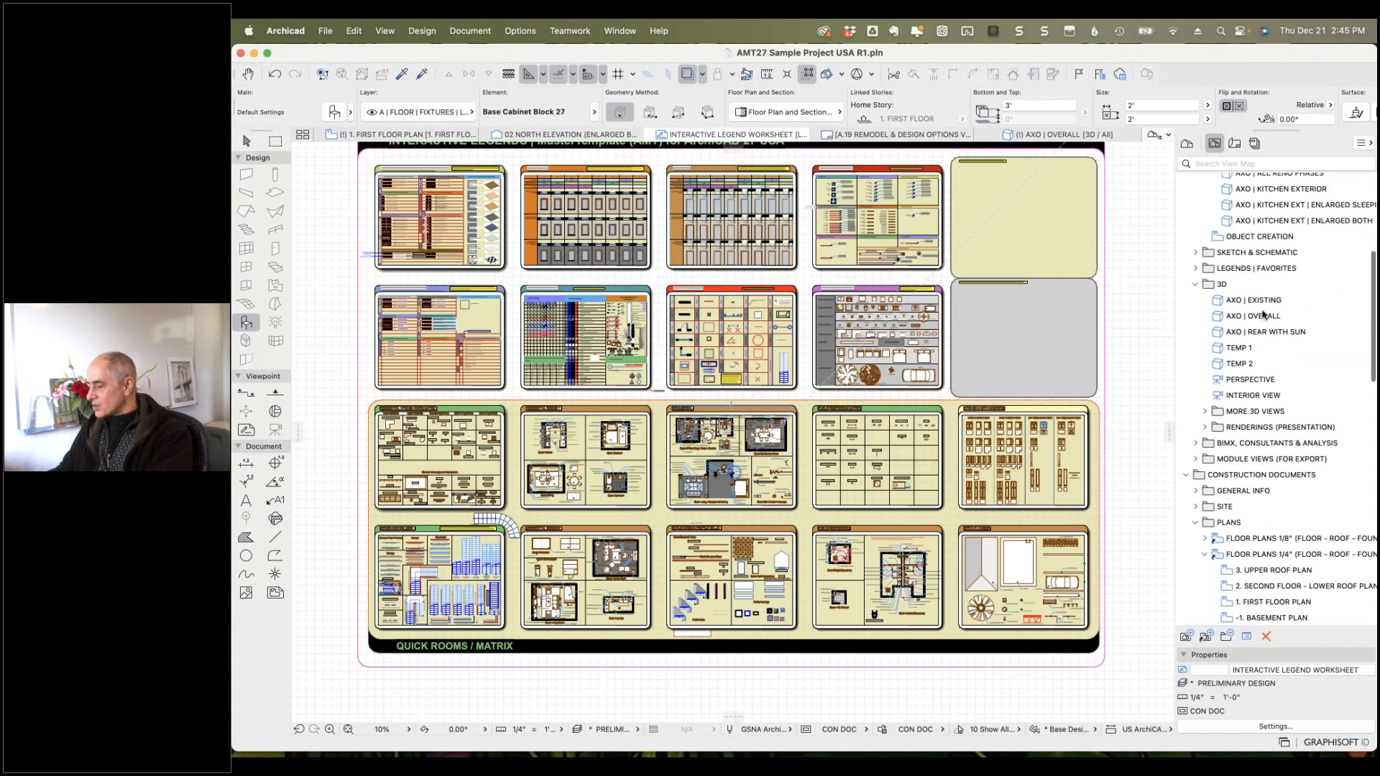
pyautogui.scroll(4, 1266, 307)
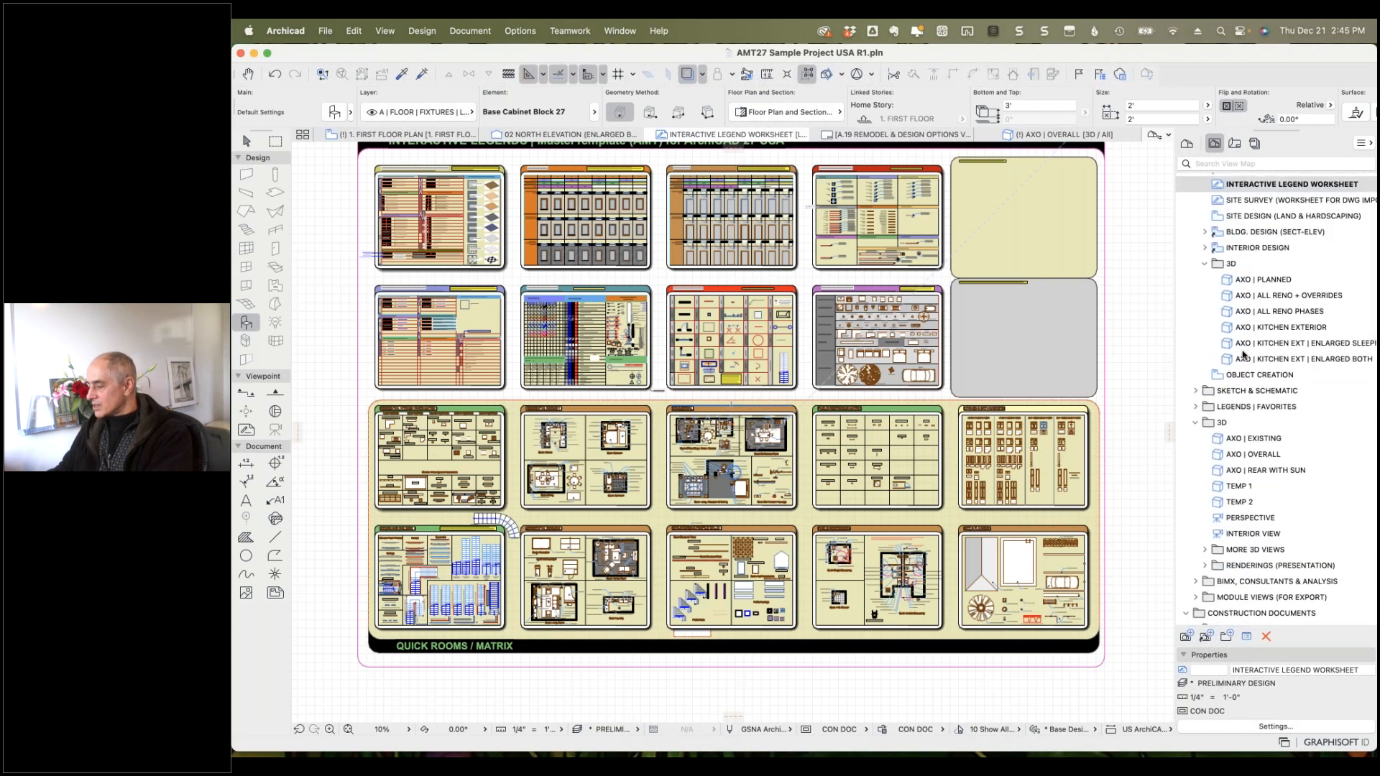
pyautogui.click(1195, 407)
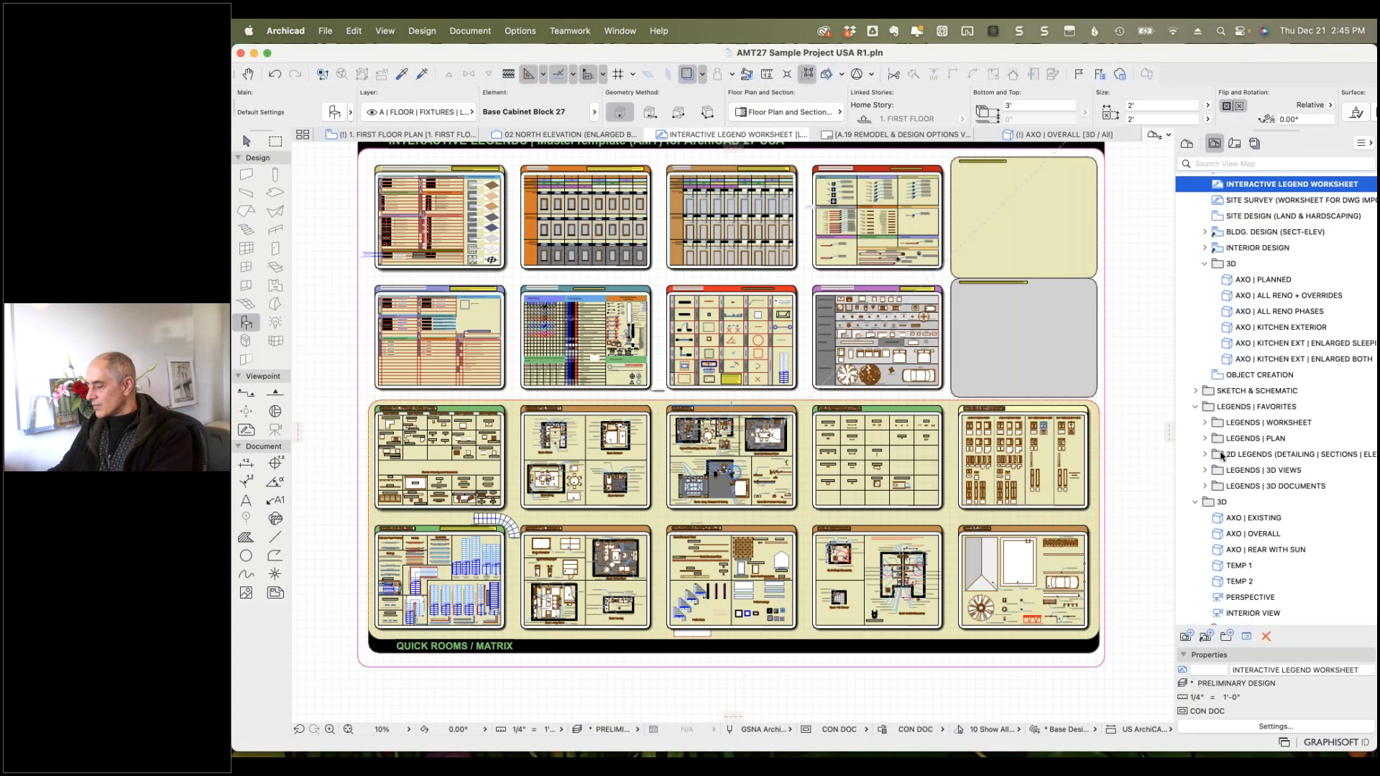
pyautogui.click(1206, 423)
pyautogui.scroll(-5, 1317, 475)
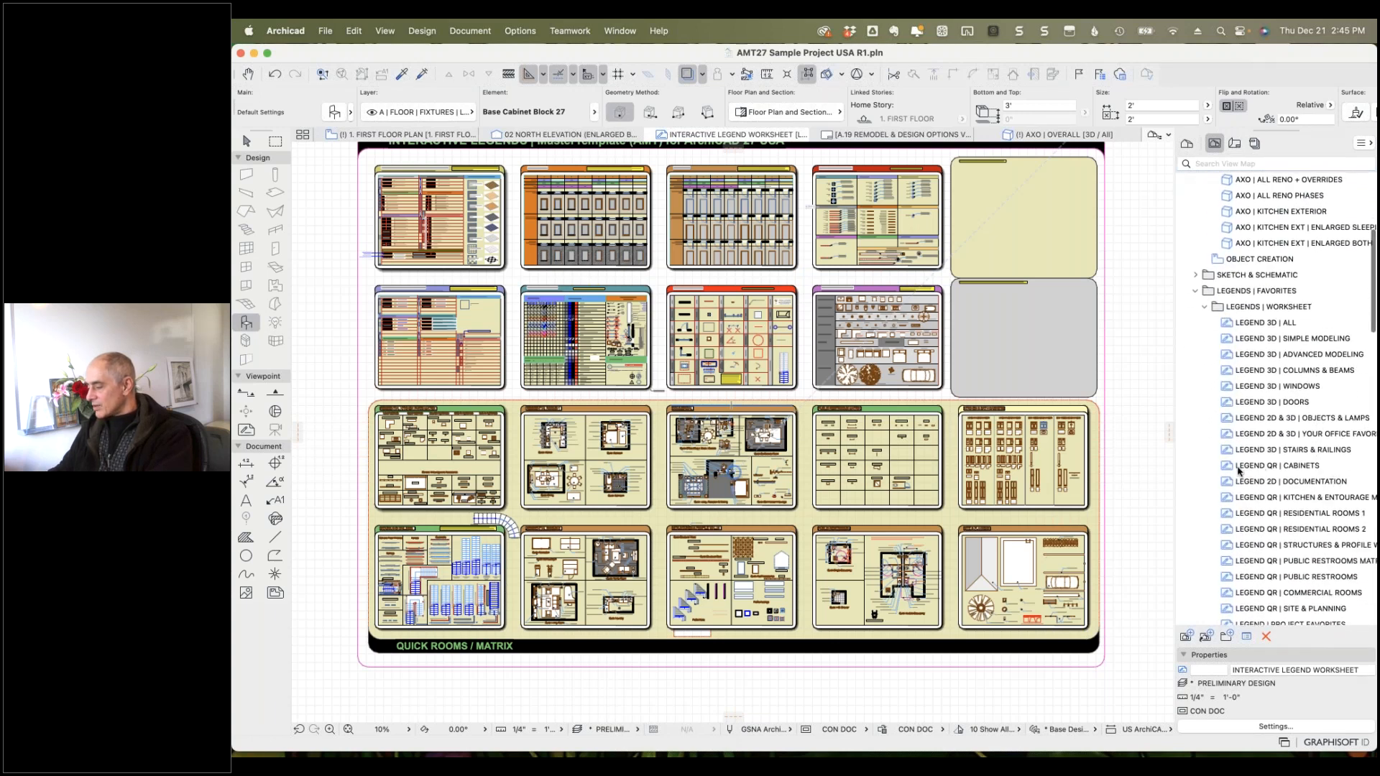
pyautogui.doubleClick(1229, 466)
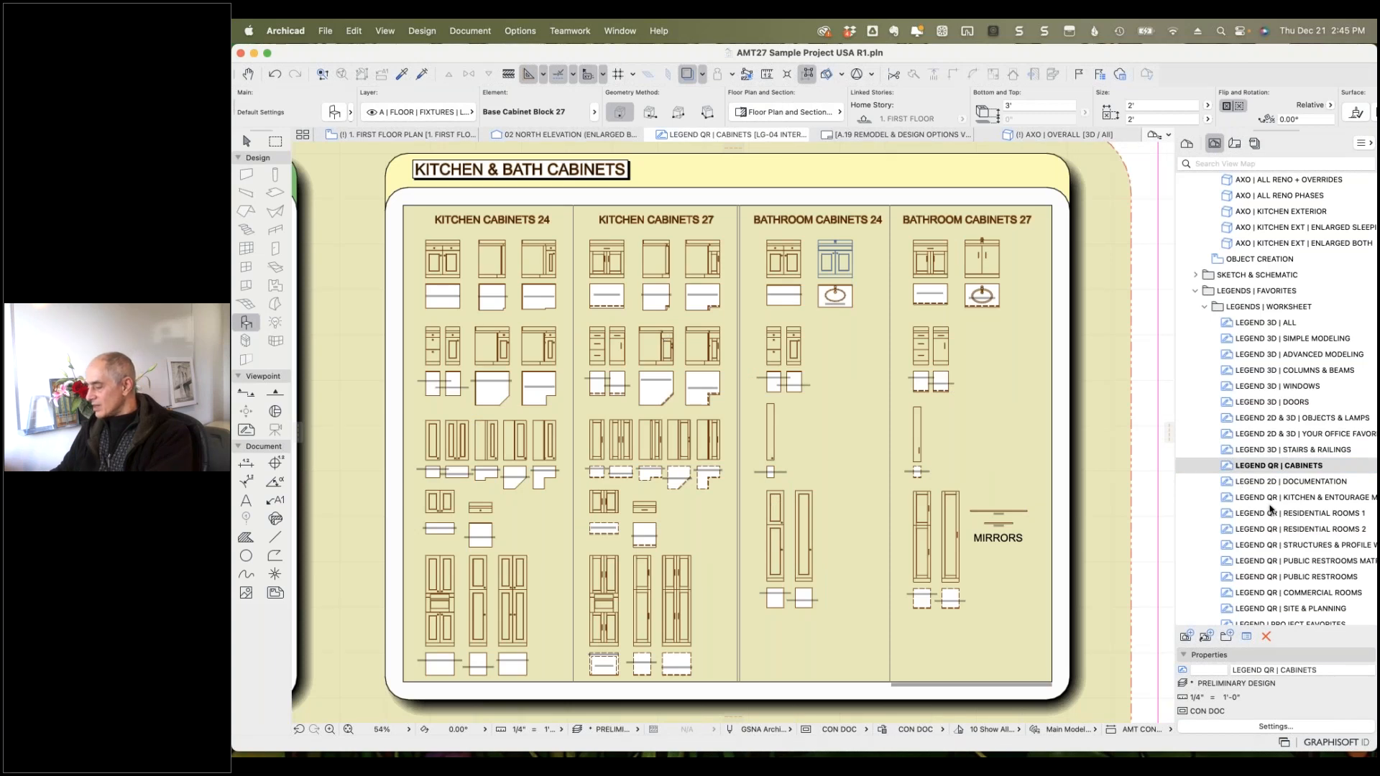
# Open the LEGEND QR | COMMERCIAL ROOMS worksheet view, followed by the view of the same name under LEGENDS | PLAN.
pyautogui.scroll(-3, 1271, 509)
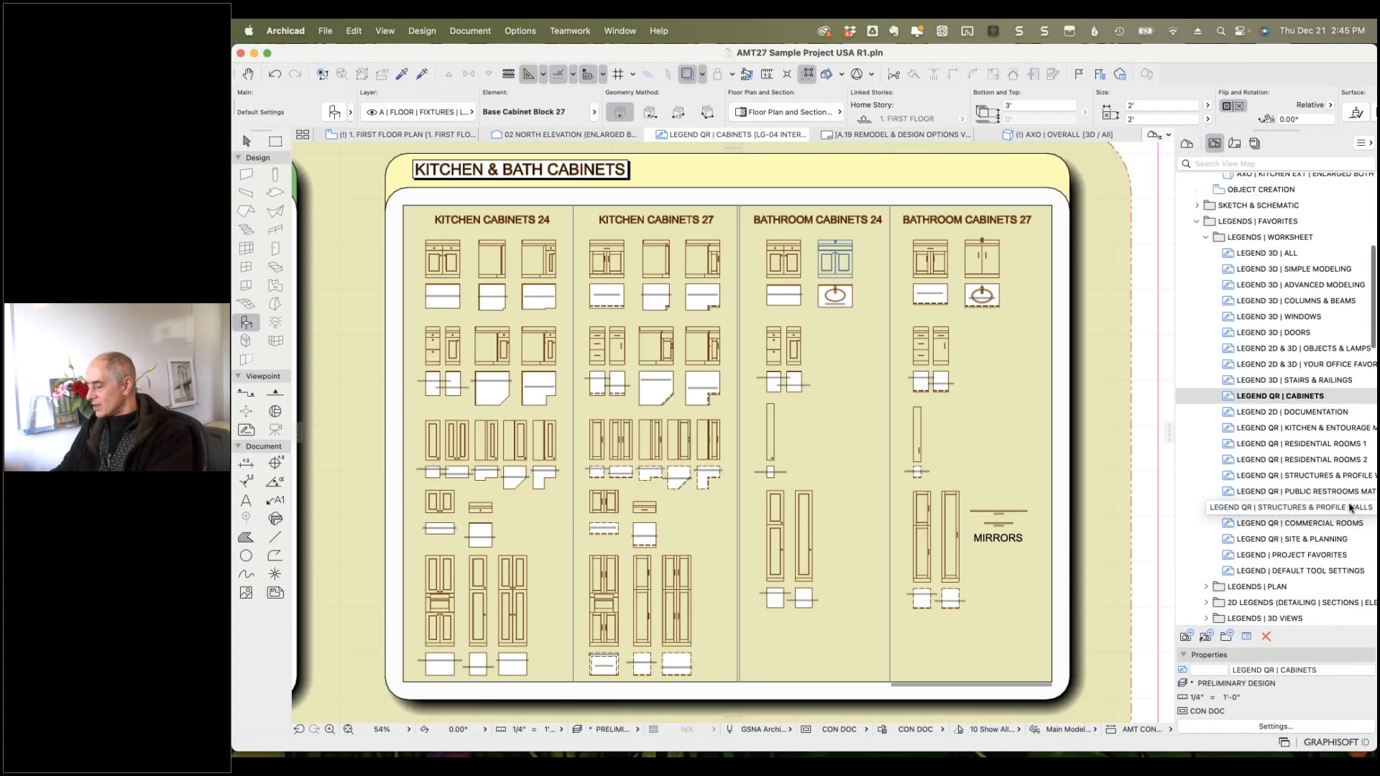
pyautogui.doubleClick(1231, 527)
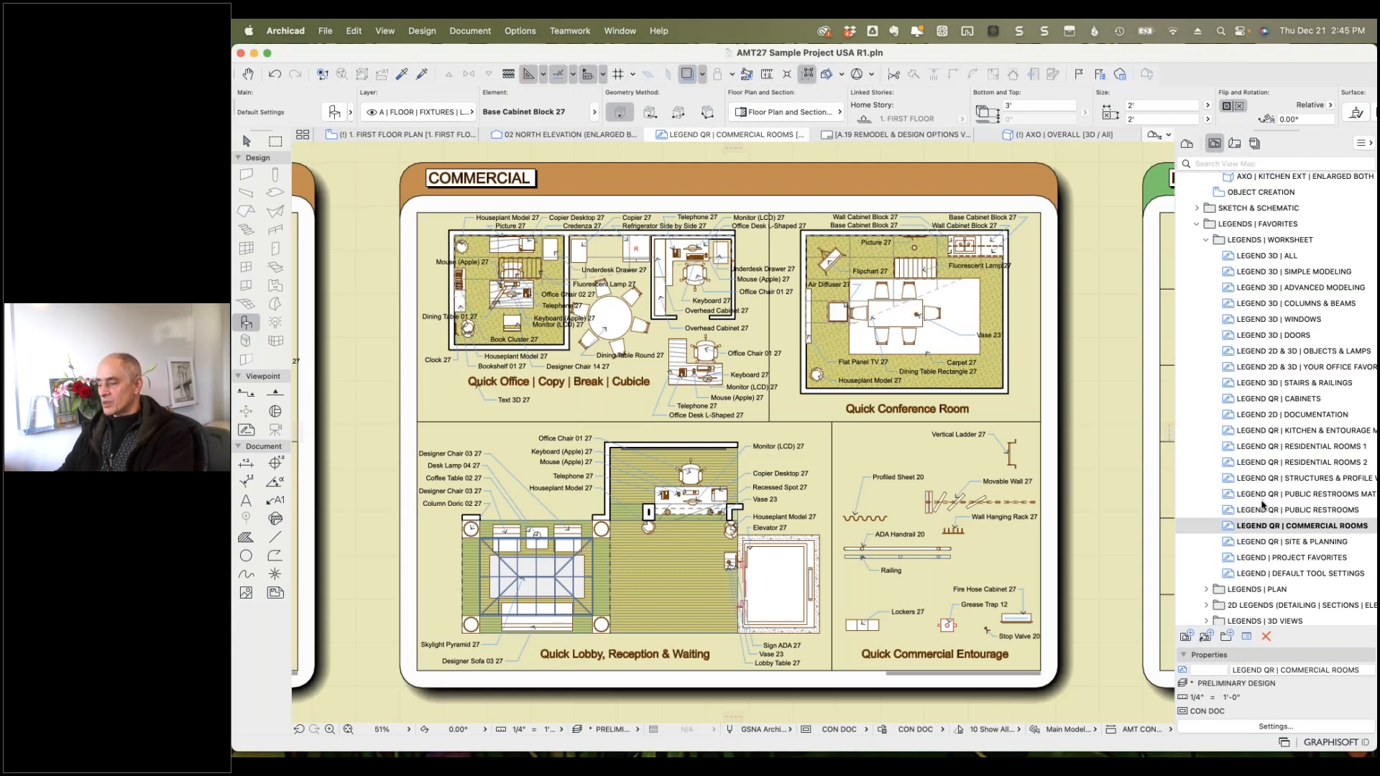
pyautogui.click(1207, 590)
pyautogui.scroll(-6, 1263, 444)
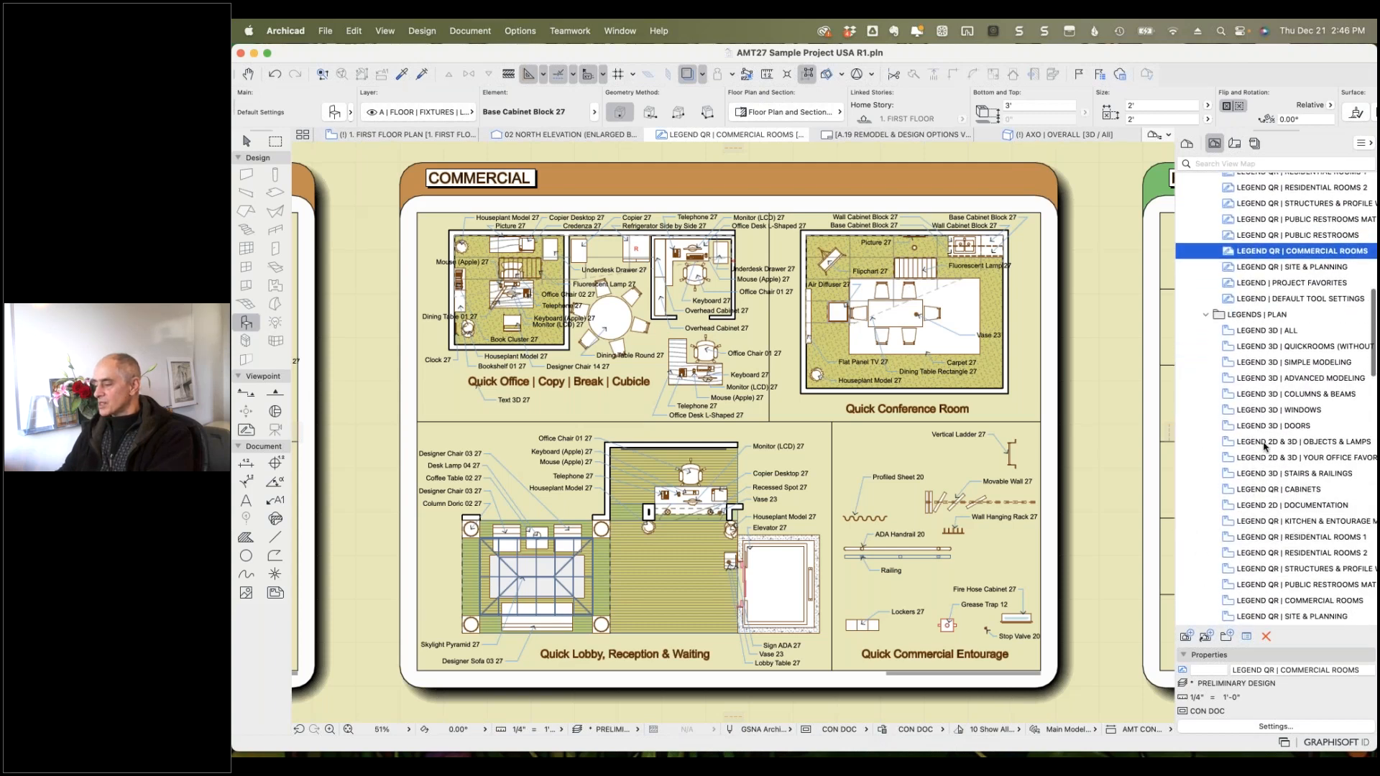
pyautogui.scroll(-2, 1293, 518)
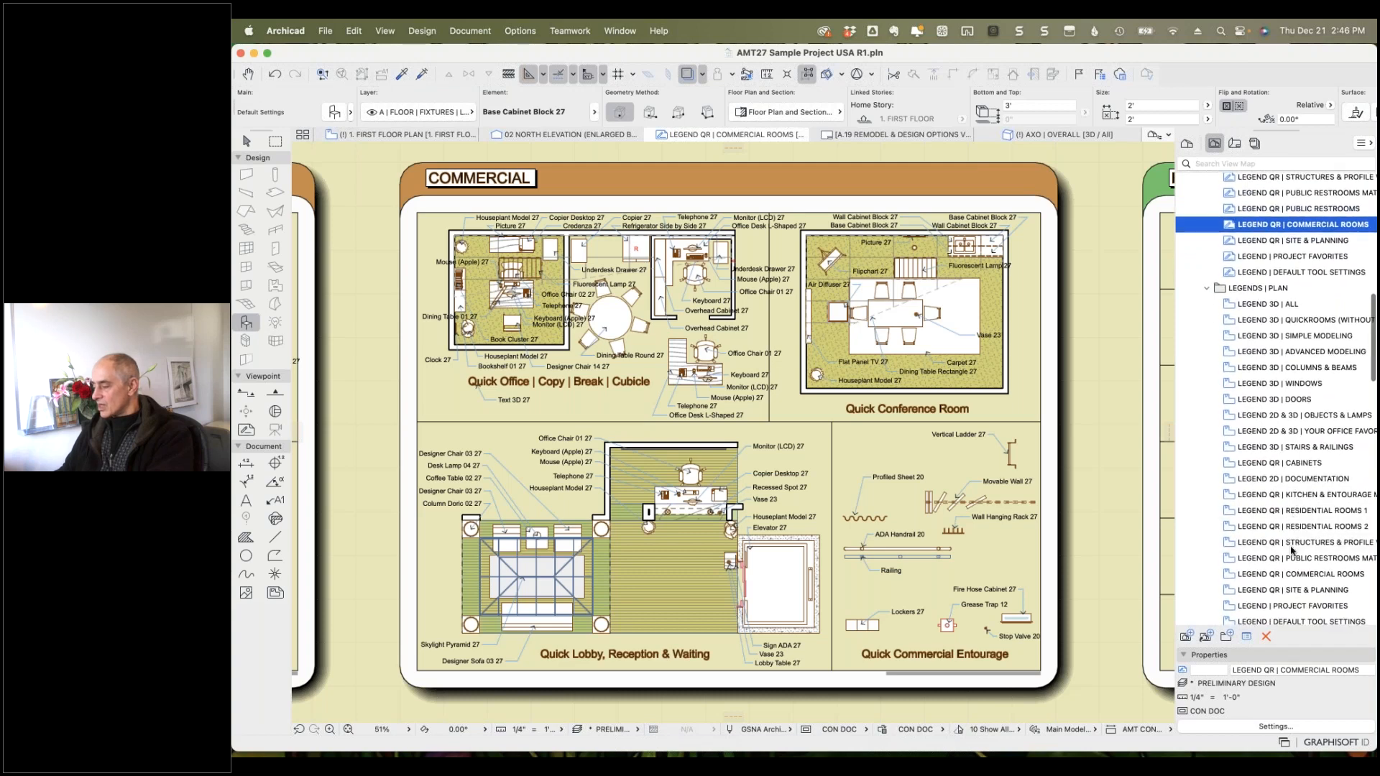
pyautogui.click(1230, 575)
pyautogui.doubleClick(1230, 575)
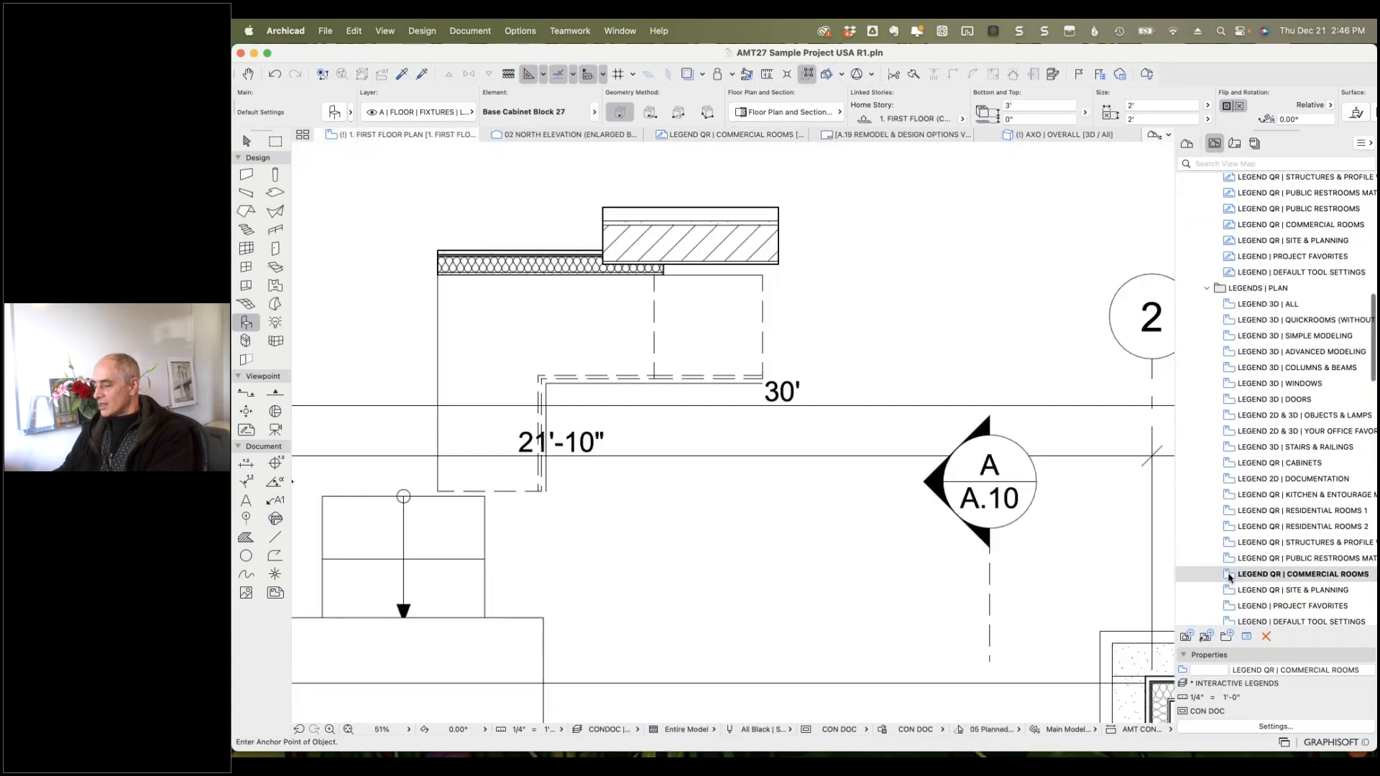
# Draw a marquee about 20' by 16' around the Quick Conference Room and select all elements inside it.
pyautogui.click(275, 142)
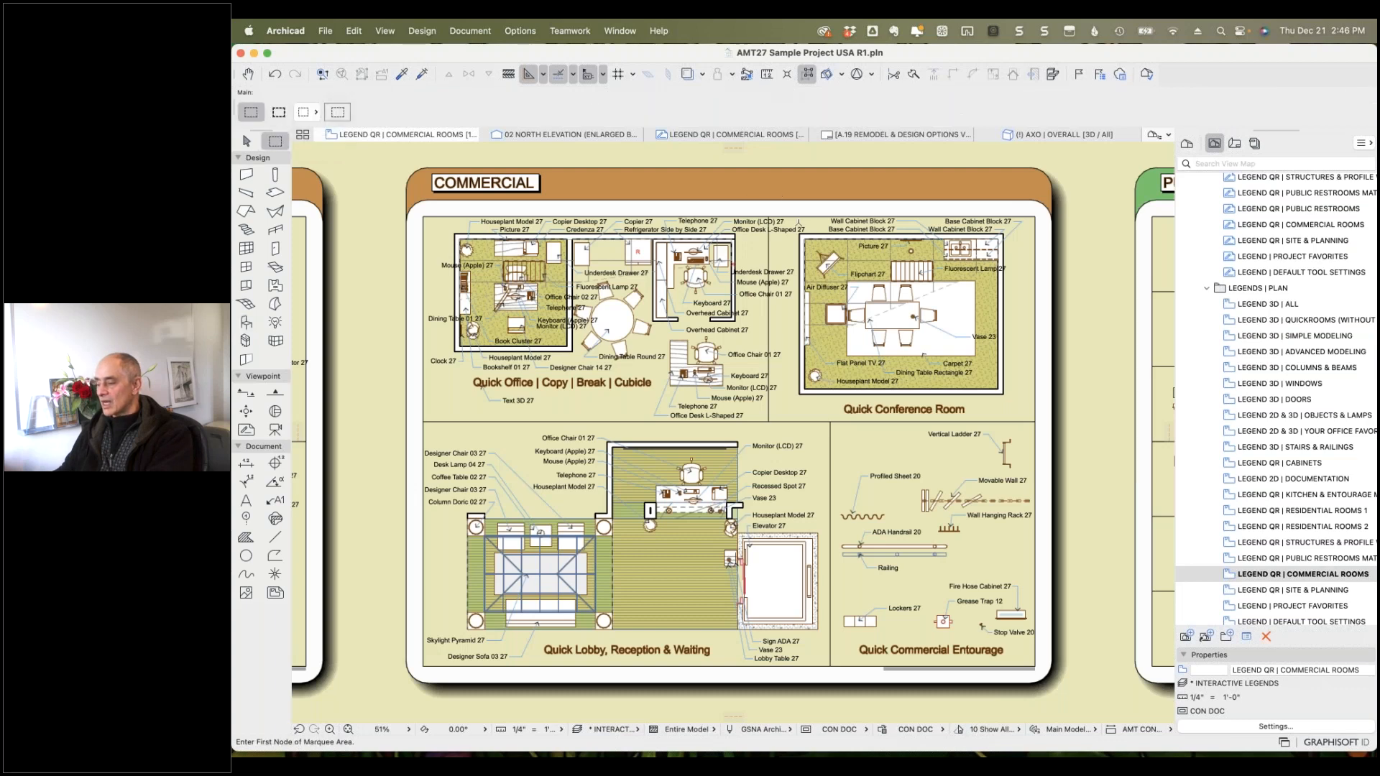
pyautogui.click(793, 222)
pyautogui.click(1009, 399)
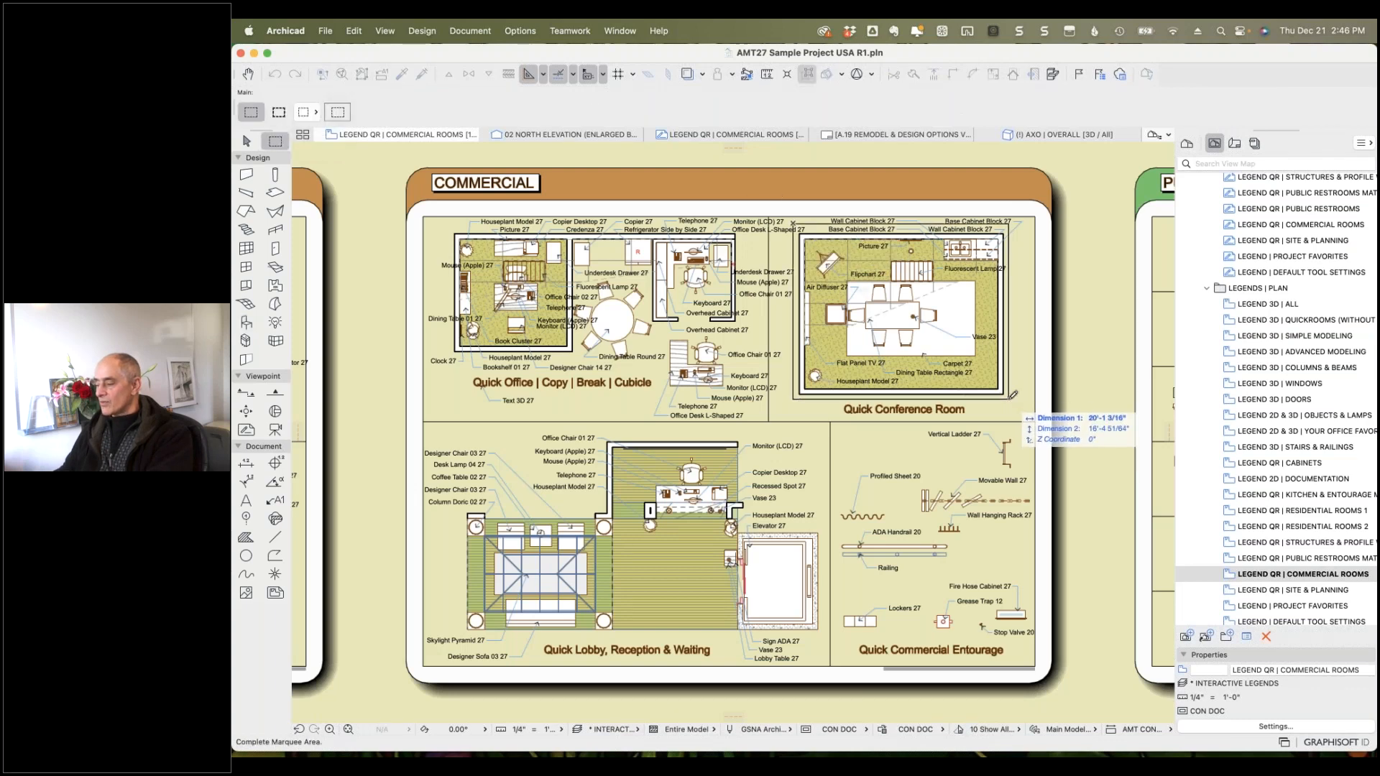
pyautogui.click(353, 31)
pyautogui.click(379, 180)
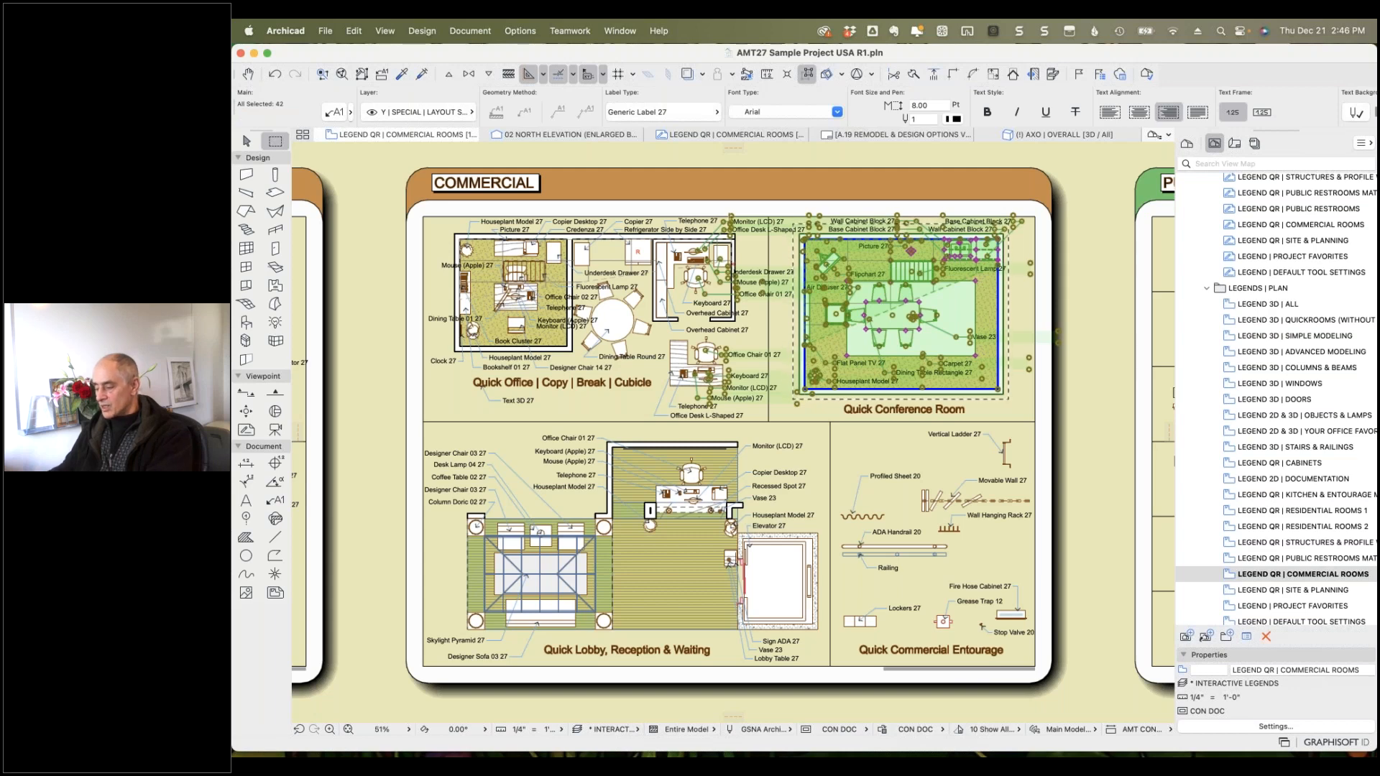
# Switch to the INTERACTIVE LEGENDS (NO EXPLANATORY NOTES) layer combination and copy the selected conference room elements.
pyautogui.click(613, 729)
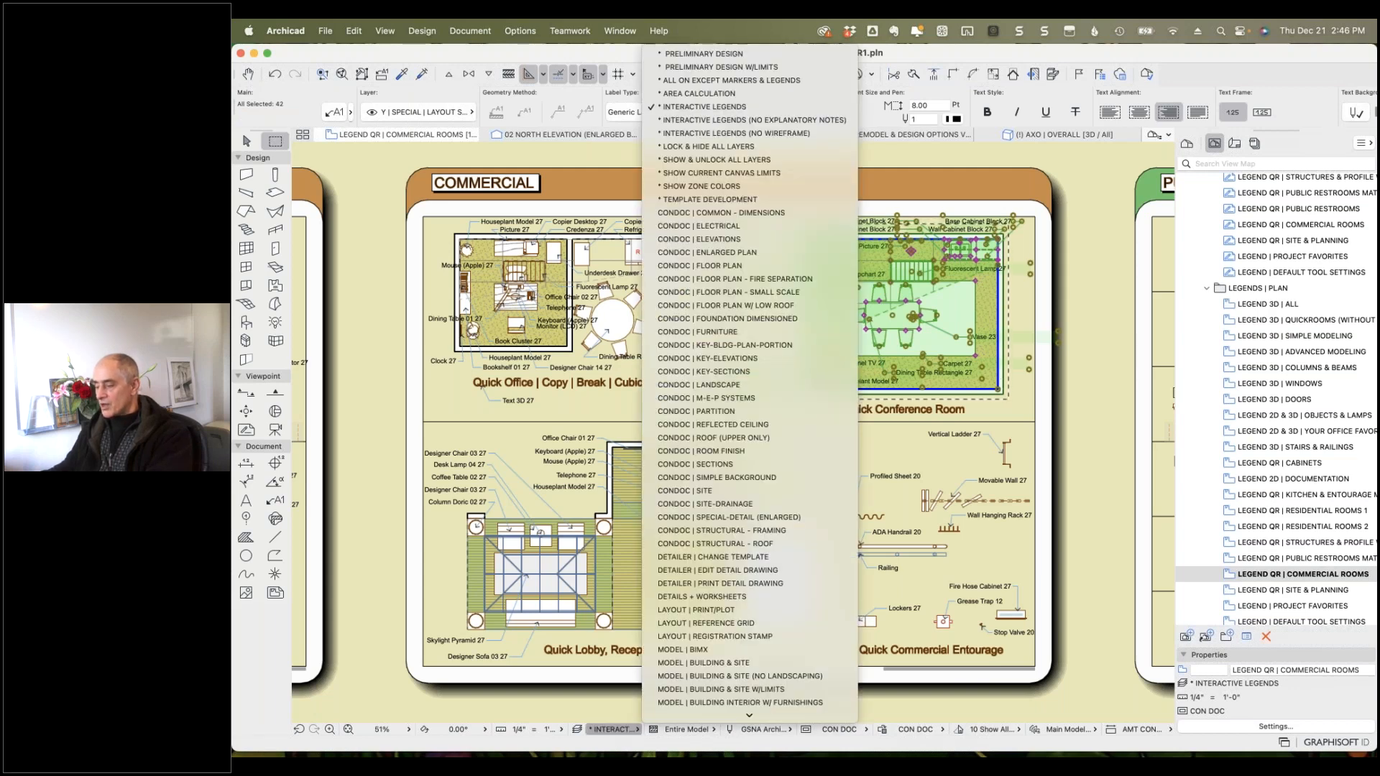
pyautogui.click(757, 120)
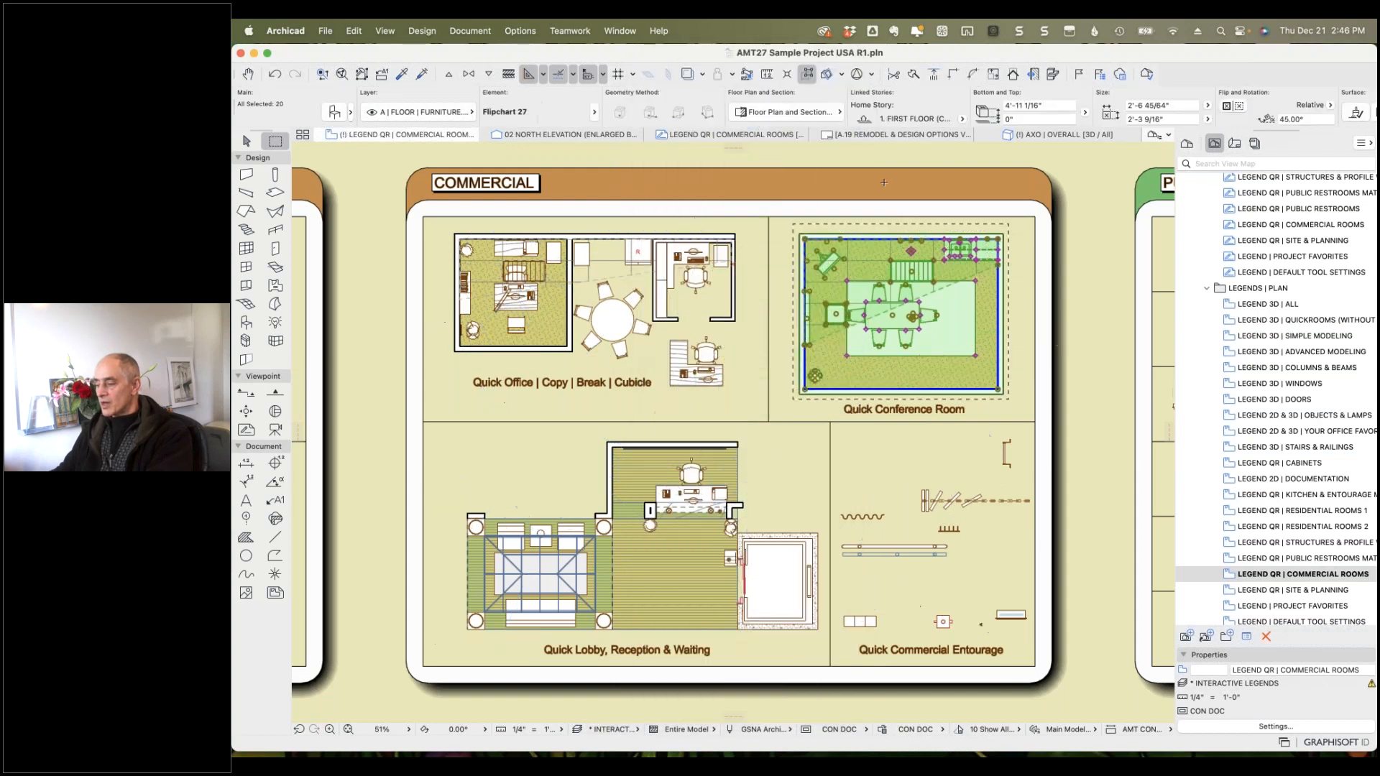
pyautogui.click(353, 32)
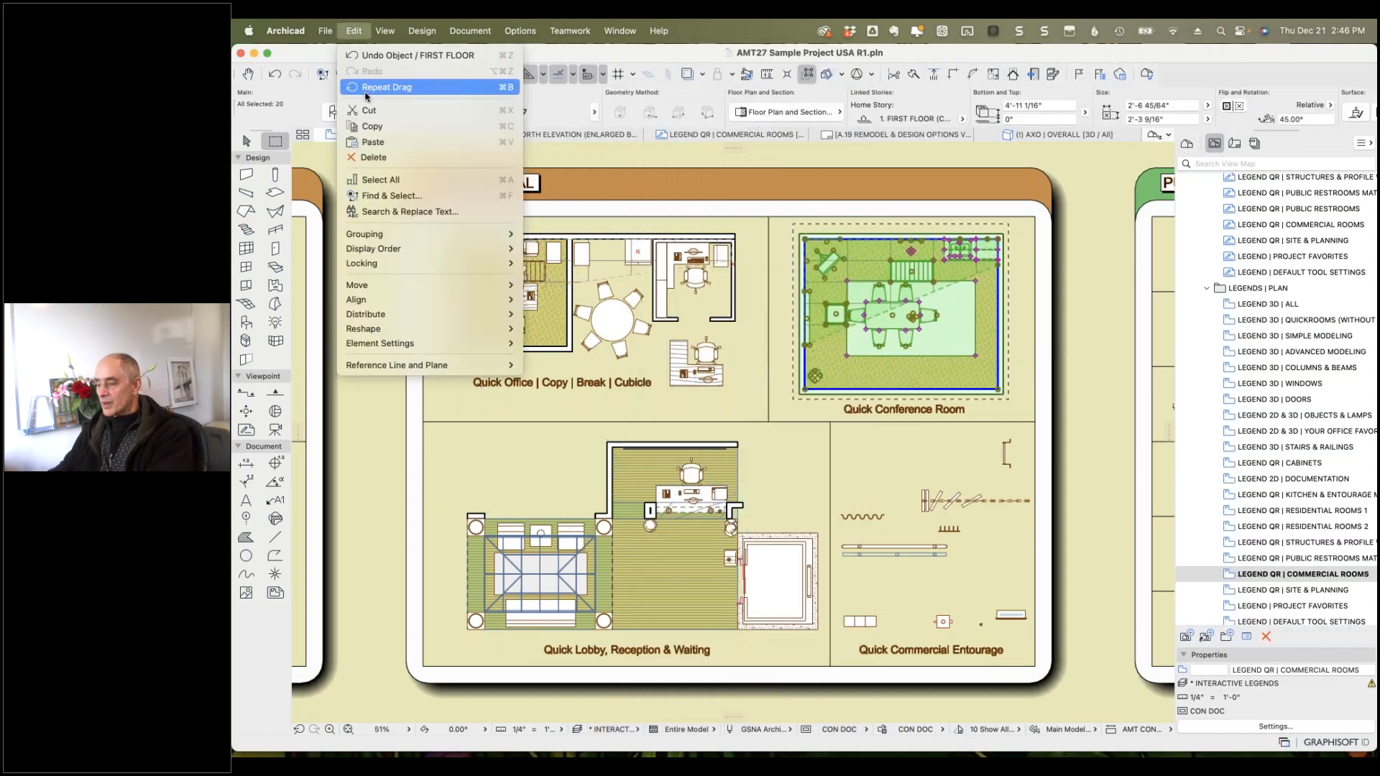
pyautogui.click(373, 126)
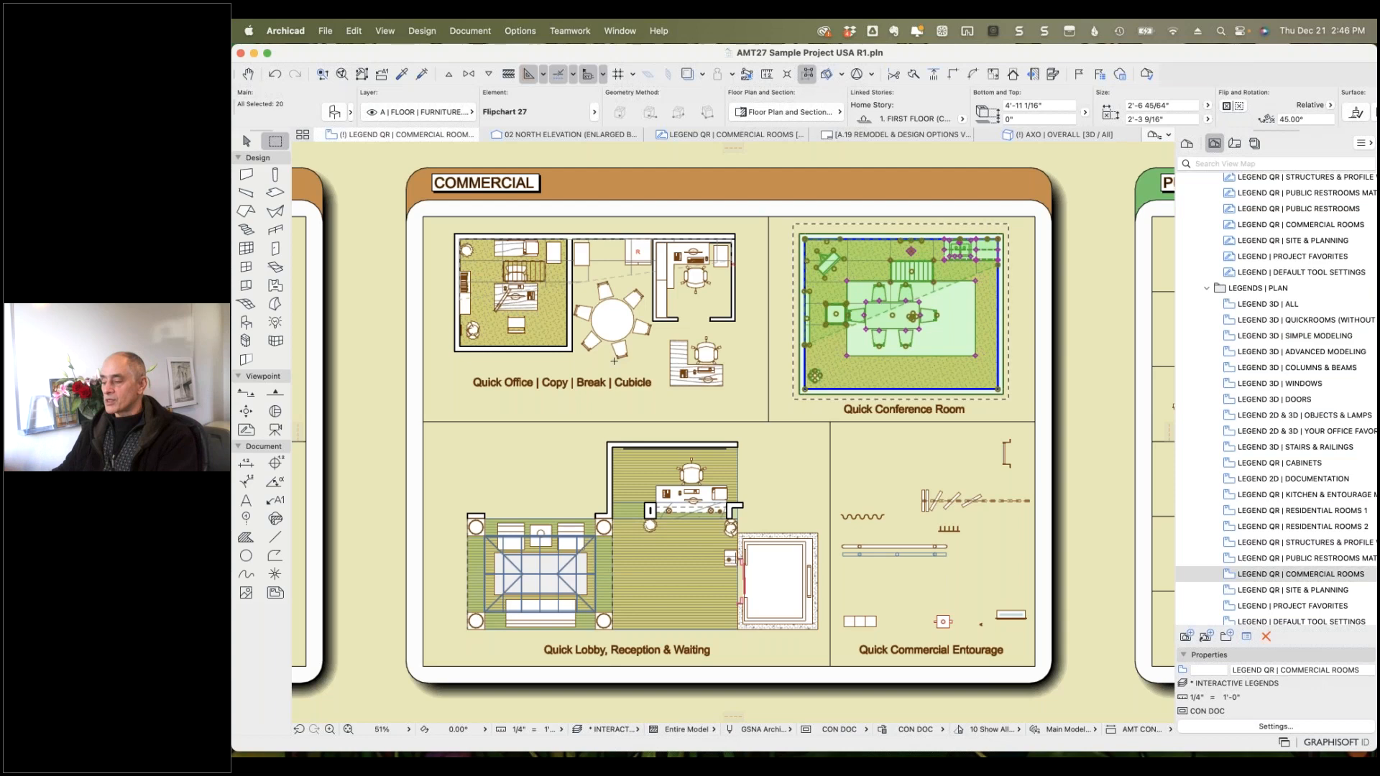
# Look over the RESIDENTIAL ROOMS 1 legend and the view map folders following the legends.
pyautogui.hscroll(-10, 776, 370)
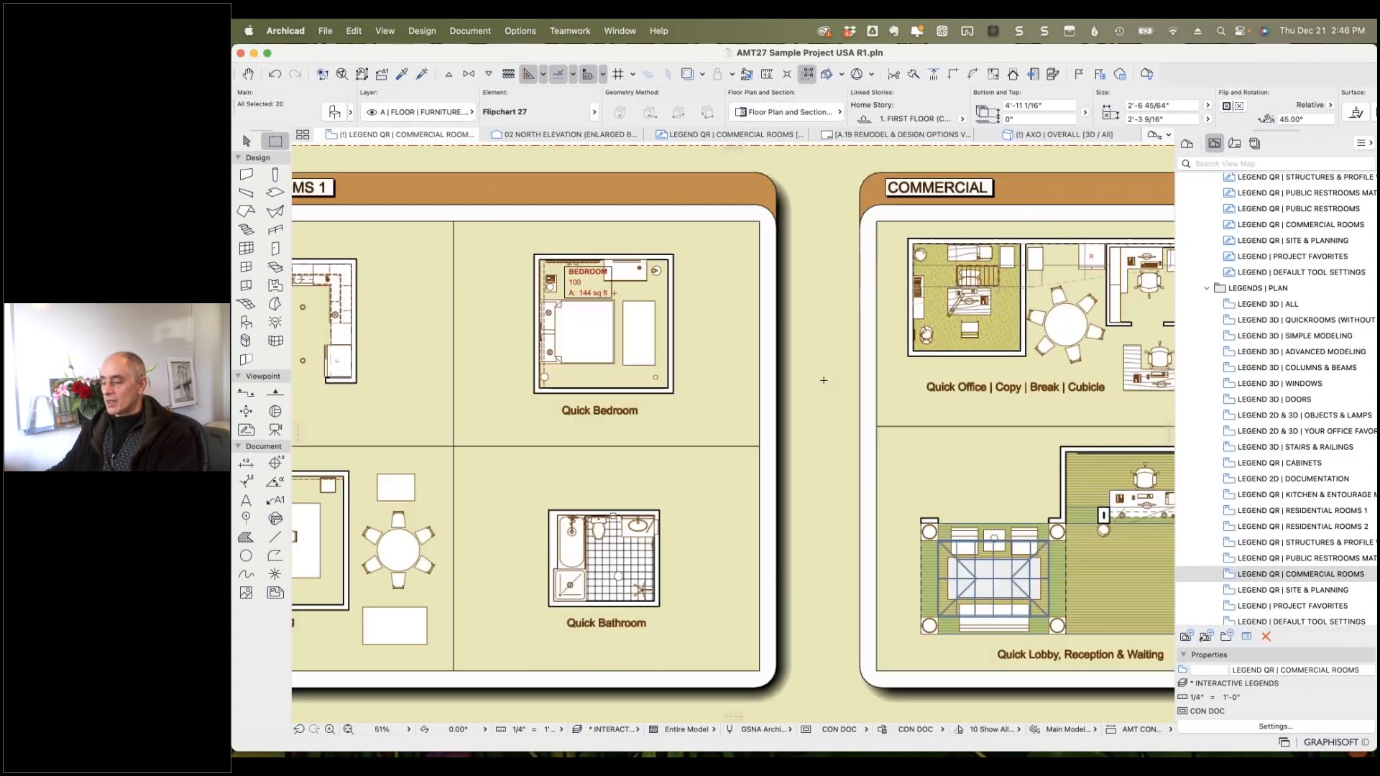
pyautogui.hscroll(-2, 1028, 371)
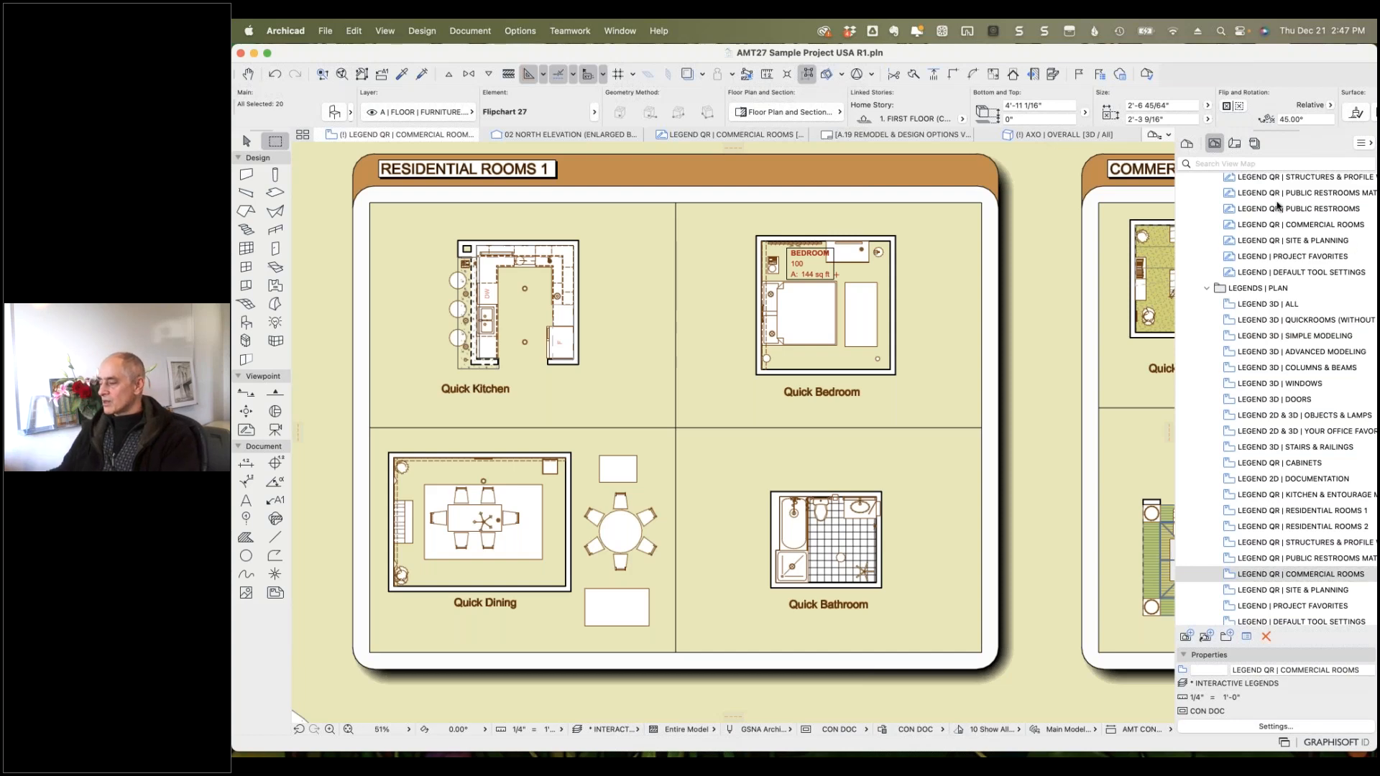
pyautogui.scroll(-7, 1308, 288)
pyautogui.scroll(-4, 1308, 291)
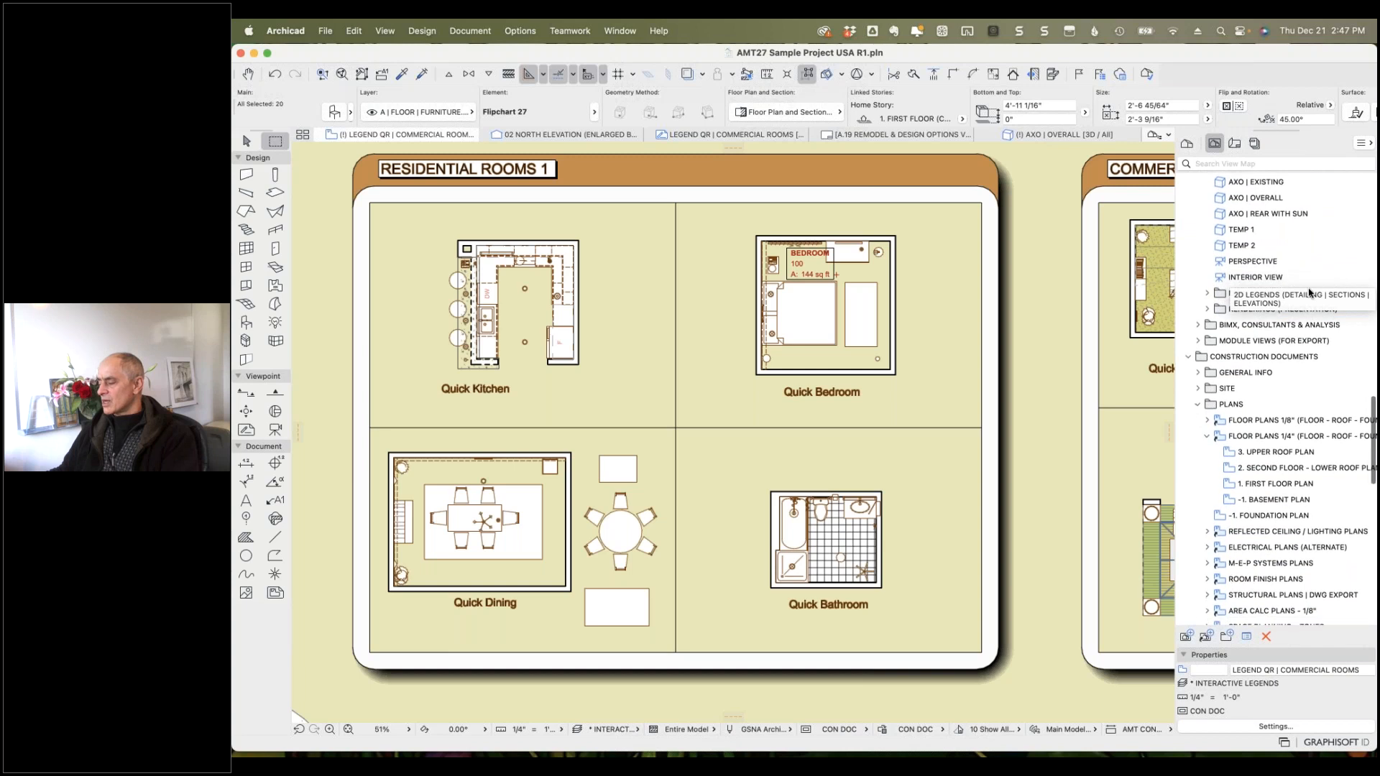
pyautogui.scroll(-1, 1308, 290)
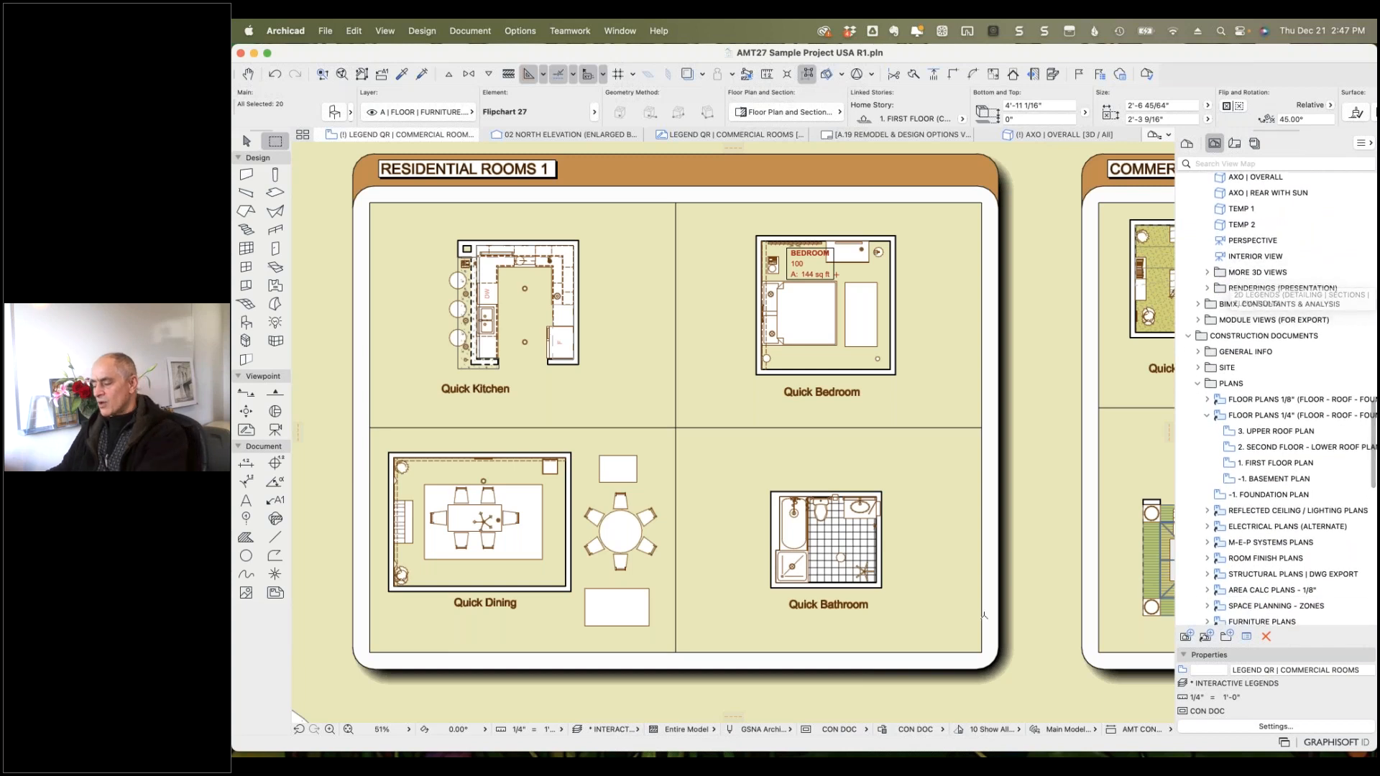
# Switch to the AMT MASTERTEMPLATE USA 27 v7 project and expand PRESENTATION DOCUMENTS in its view map.
pyautogui.press('super+Tab')
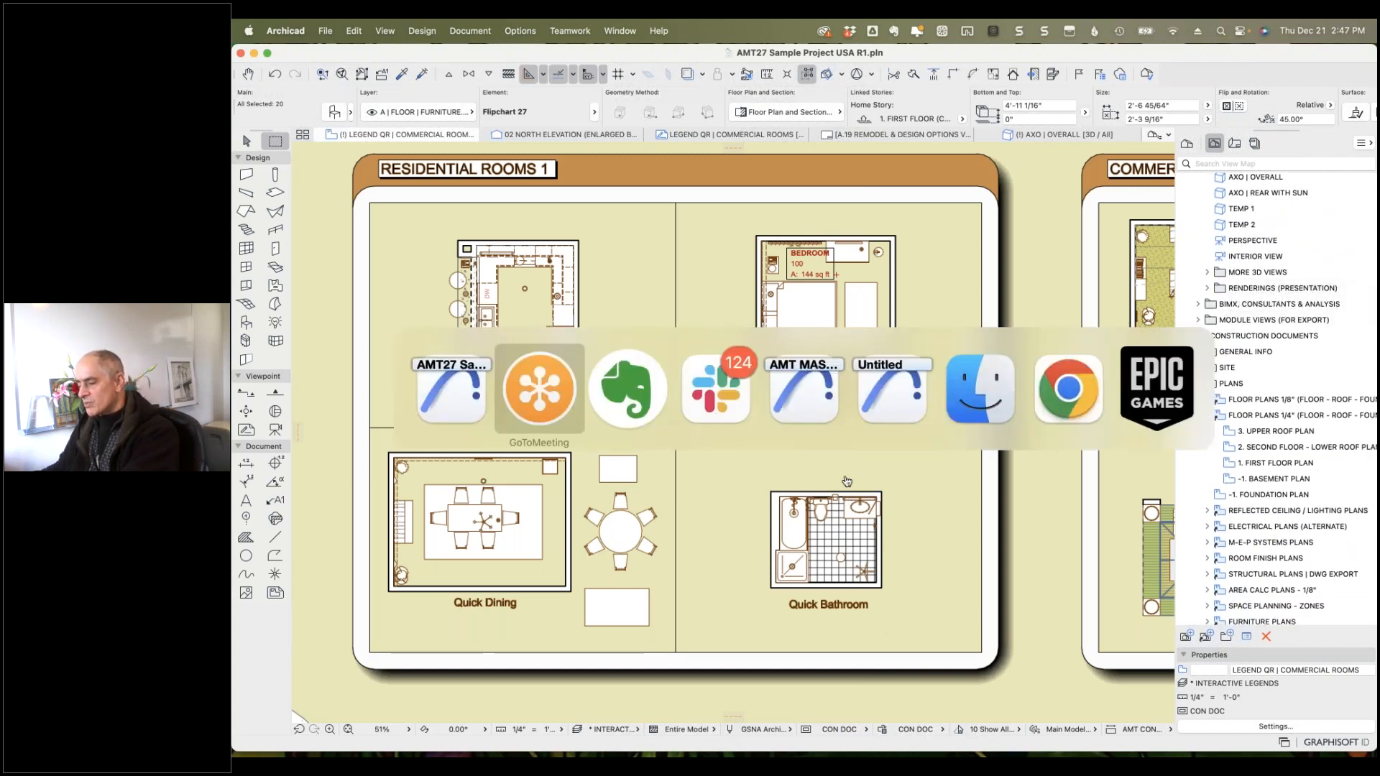
pyautogui.click(813, 417)
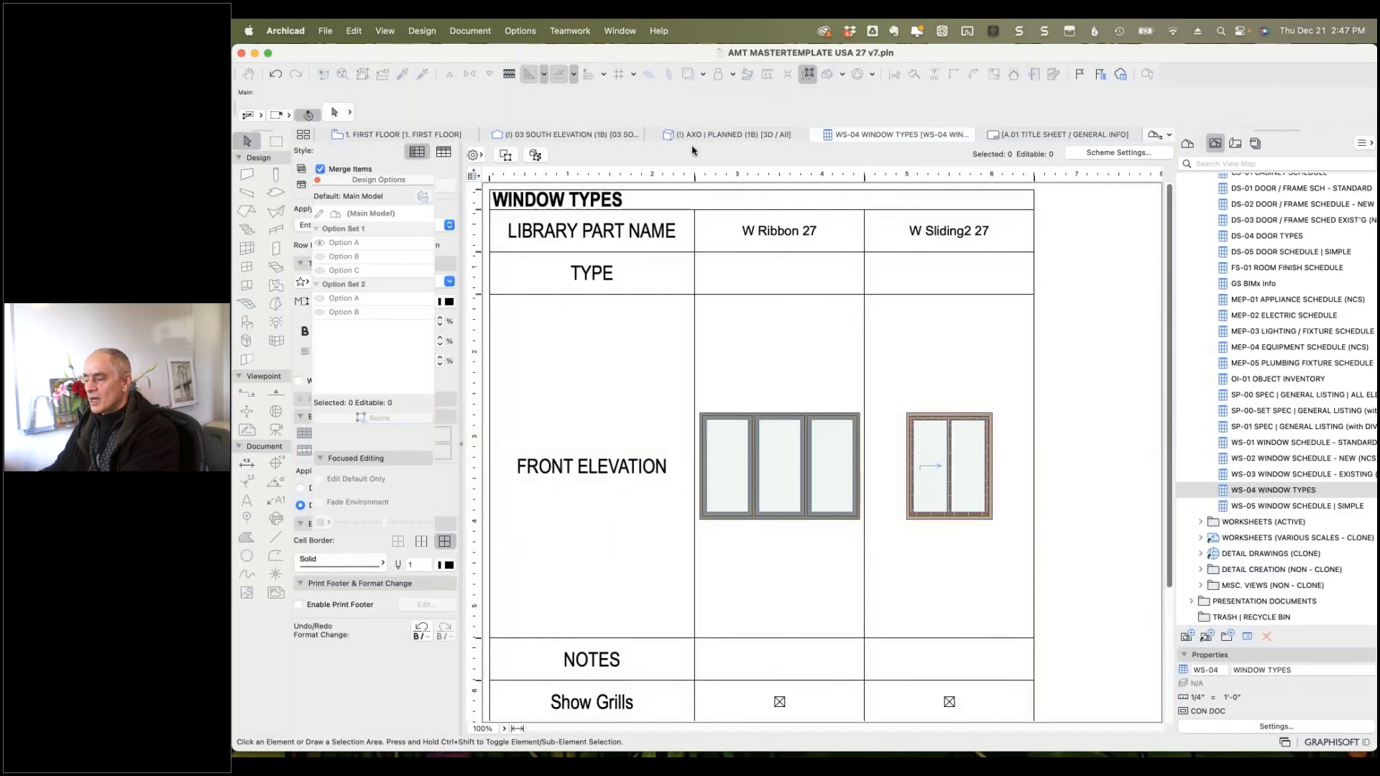
pyautogui.moveTo(715, 137)
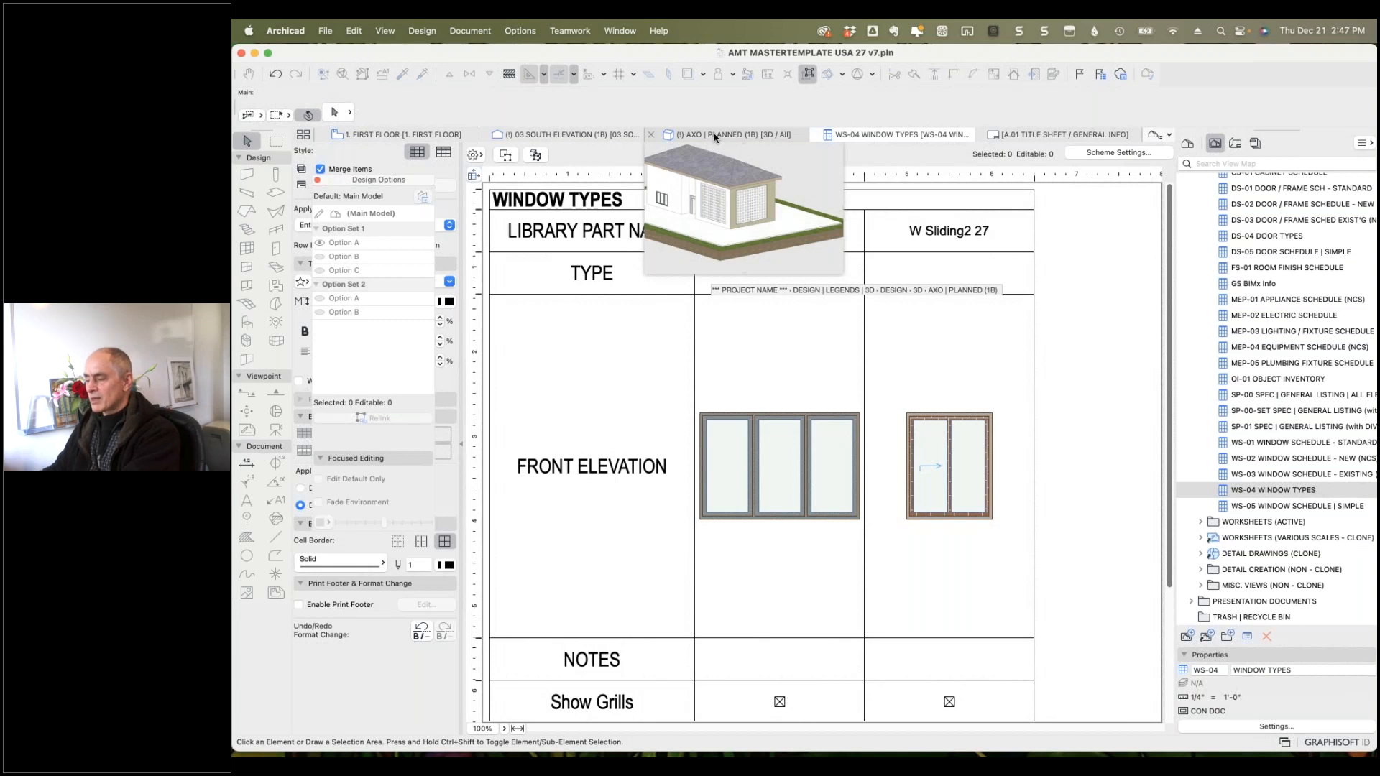
pyautogui.scroll(-1, 1280, 411)
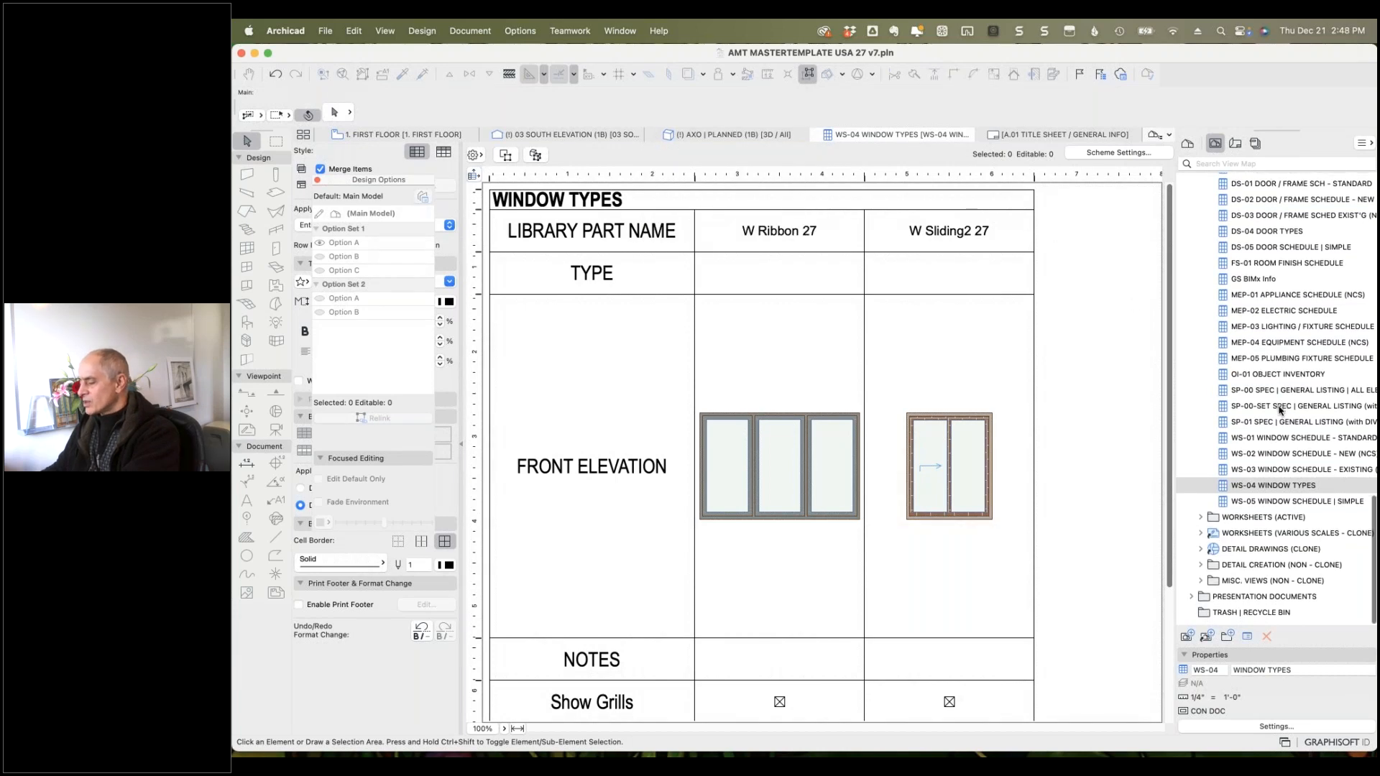
pyautogui.click(1191, 597)
pyautogui.scroll(-3, 1236, 582)
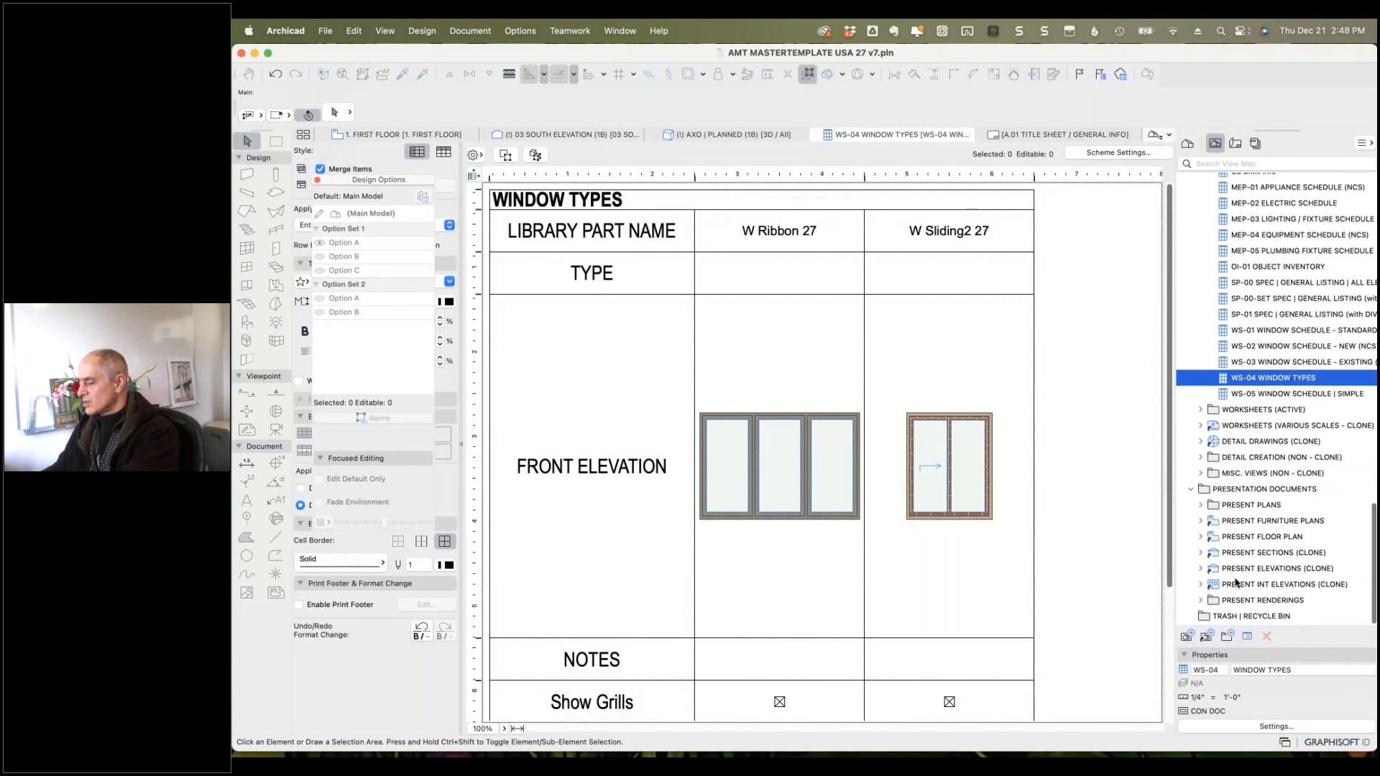
# Expand LARGE PROJECT SET and A9 PRESENTATION PLANS in the layout book and open the A9.03 RENDERINGS layout.
pyautogui.click(1236, 145)
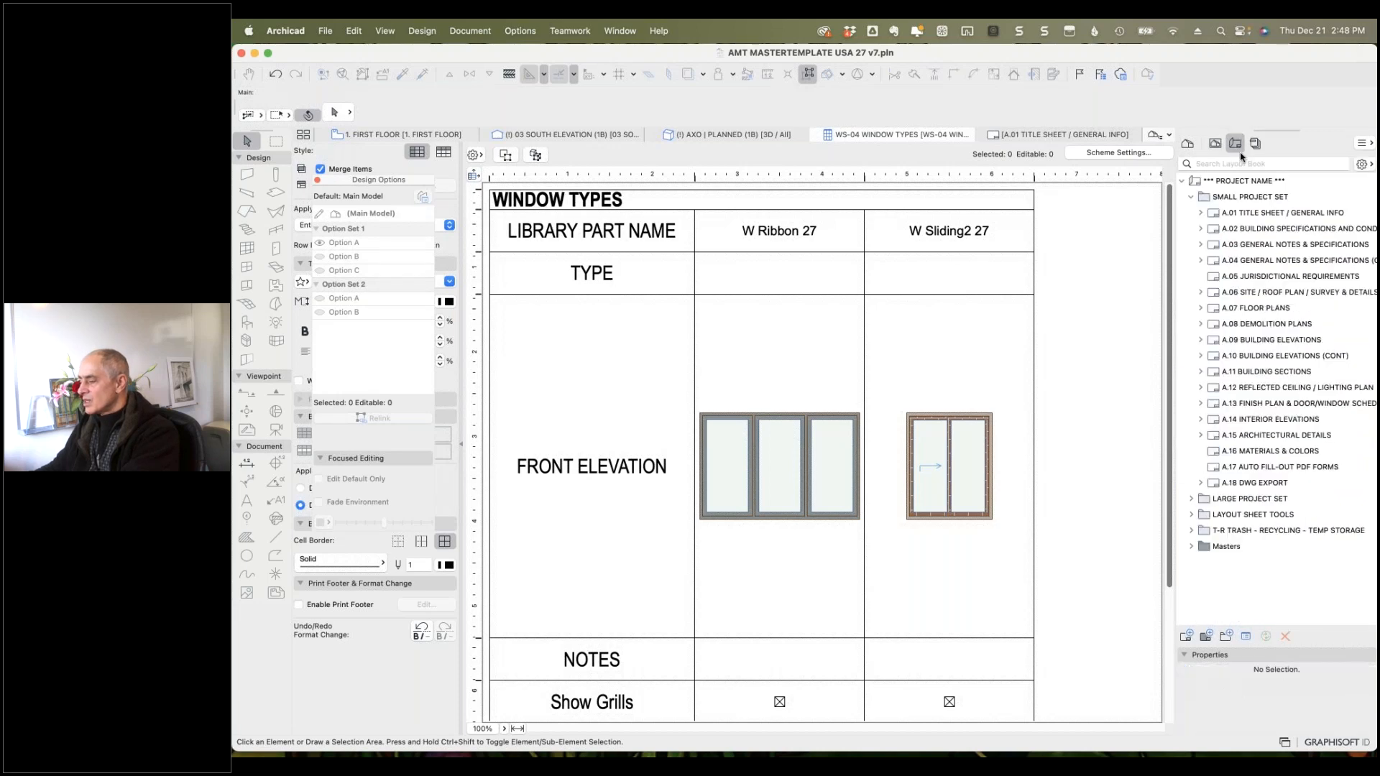
pyautogui.click(1192, 501)
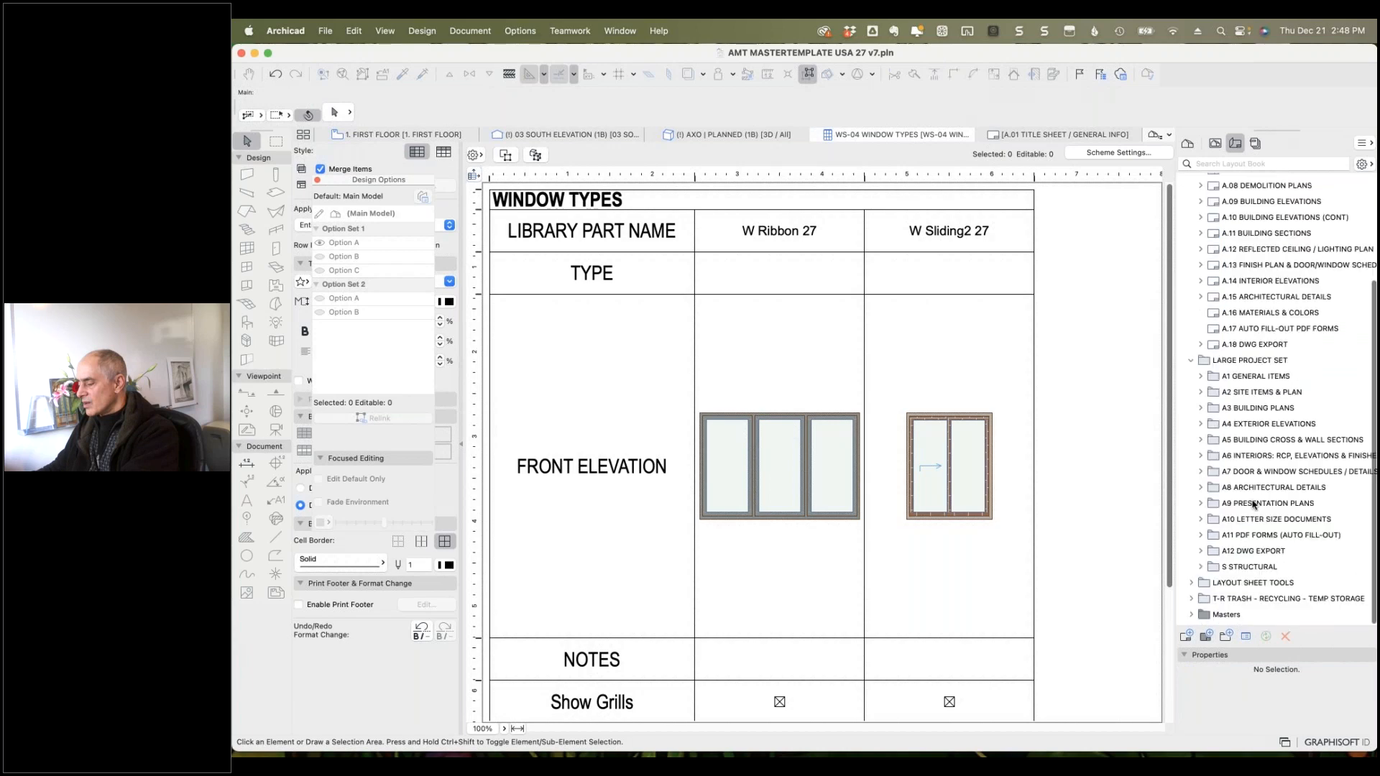
pyautogui.click(1200, 507)
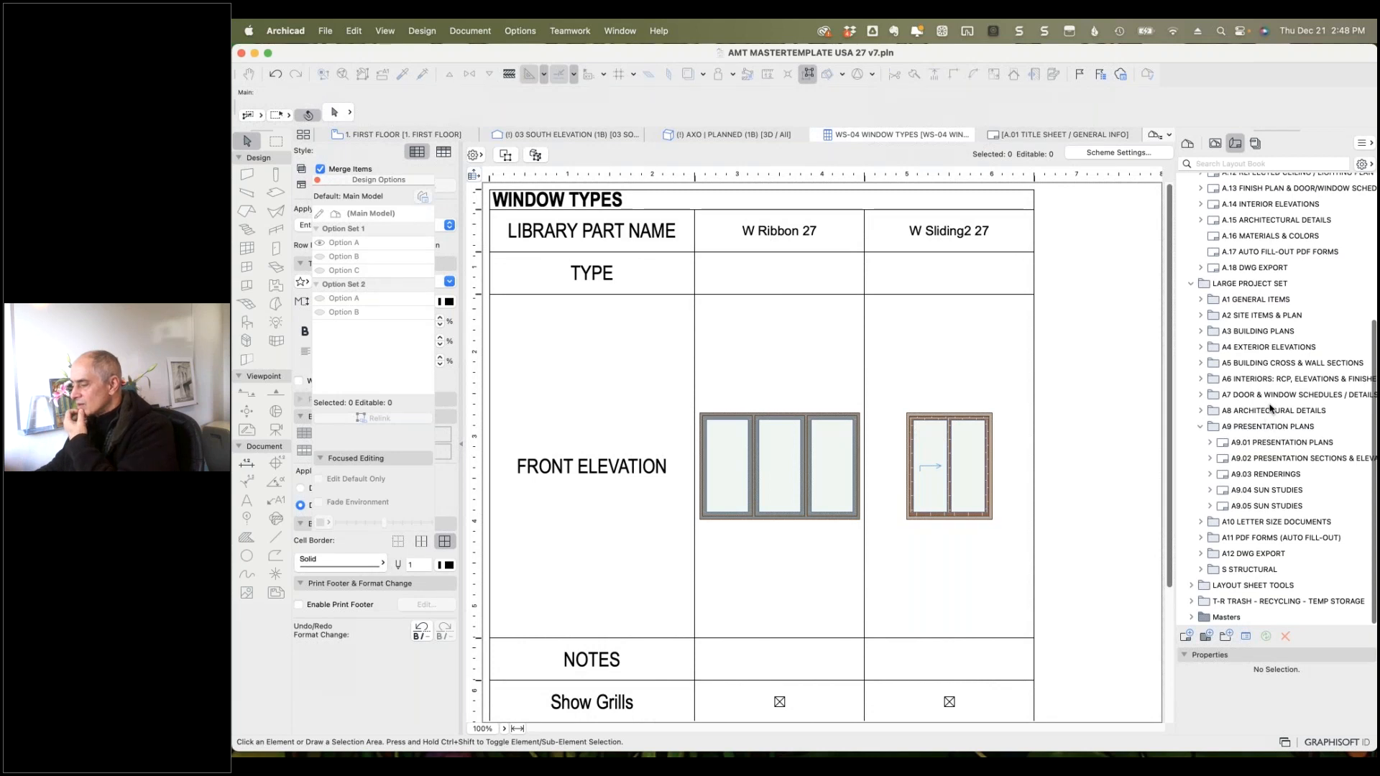
pyautogui.scroll(-1, 1279, 410)
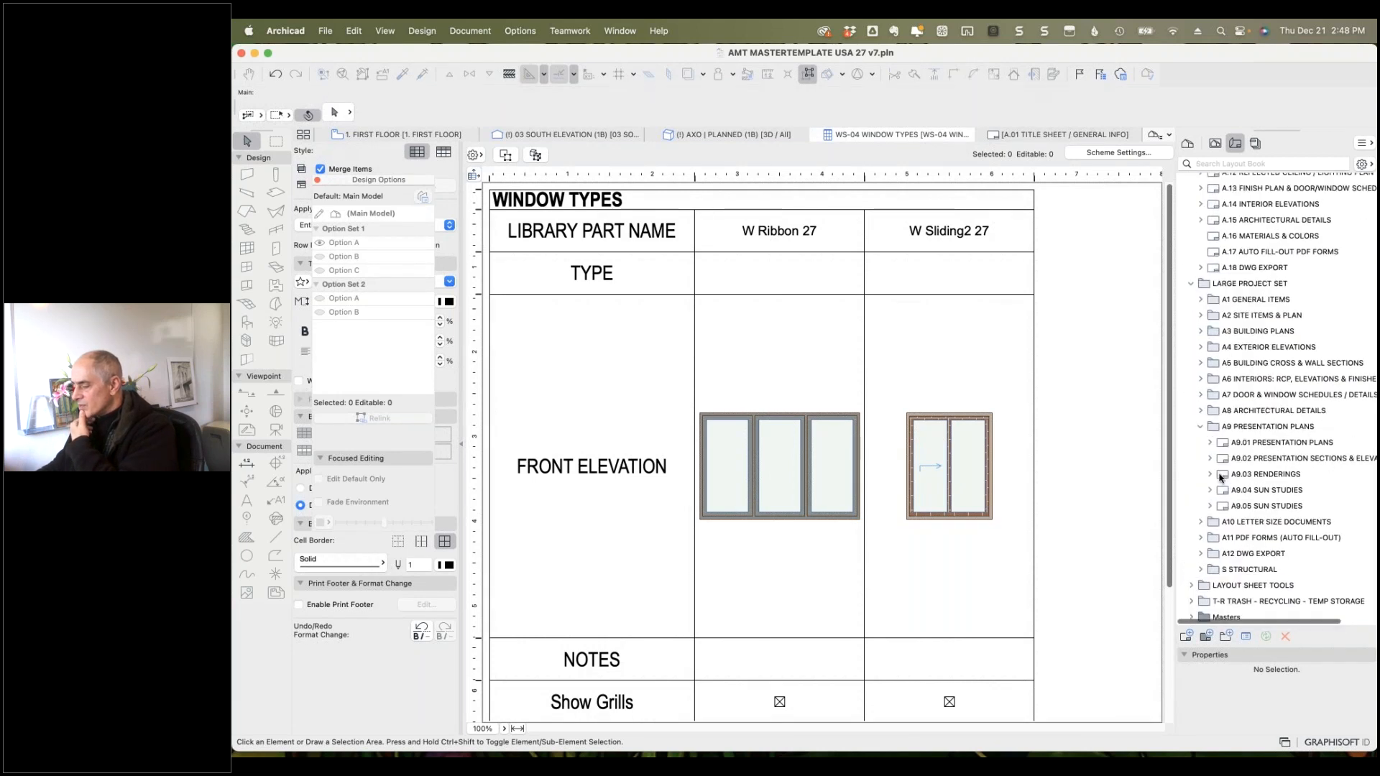
pyautogui.doubleClick(1221, 476)
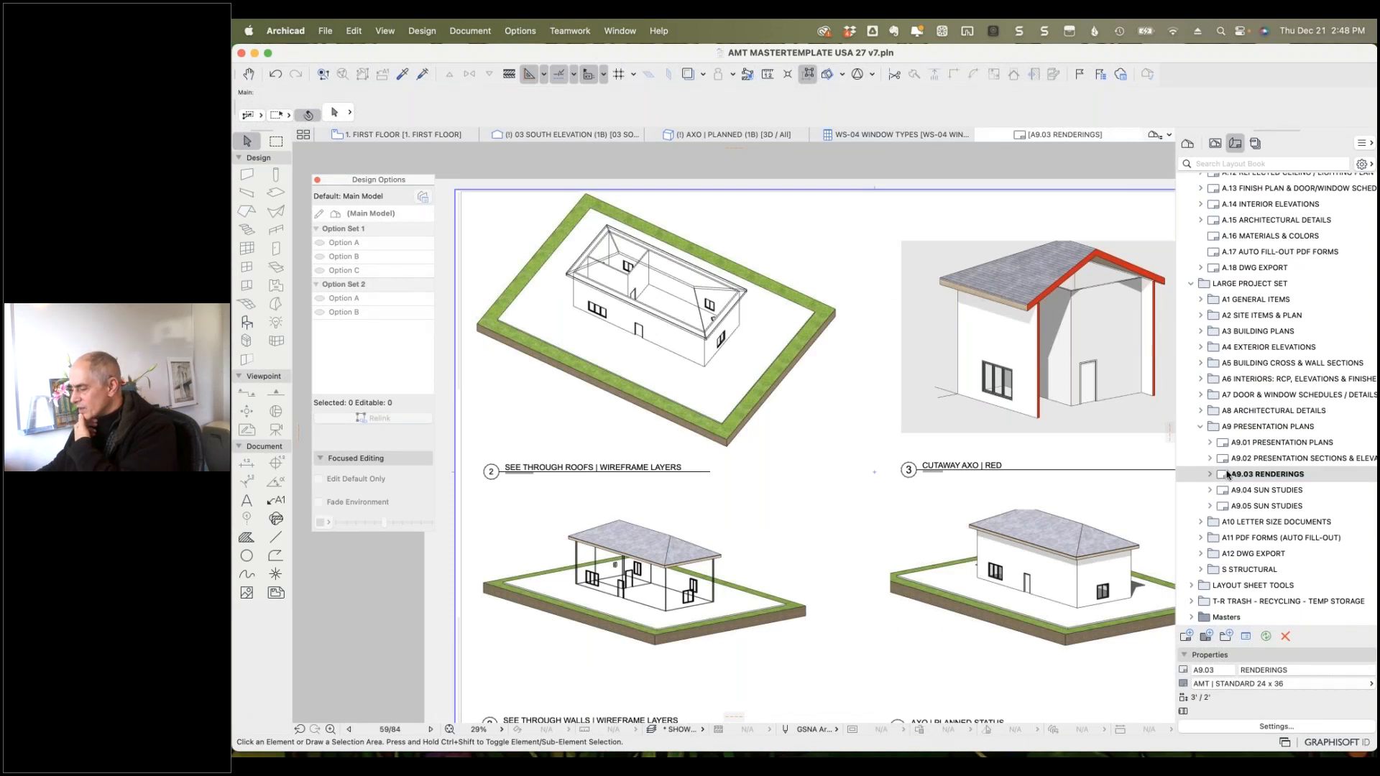
# Open the A9.02 presentation sections and elevations layout and expand A8 ARCHITECTURAL DETAILS in the layout book.
pyautogui.doubleClick(1221, 461)
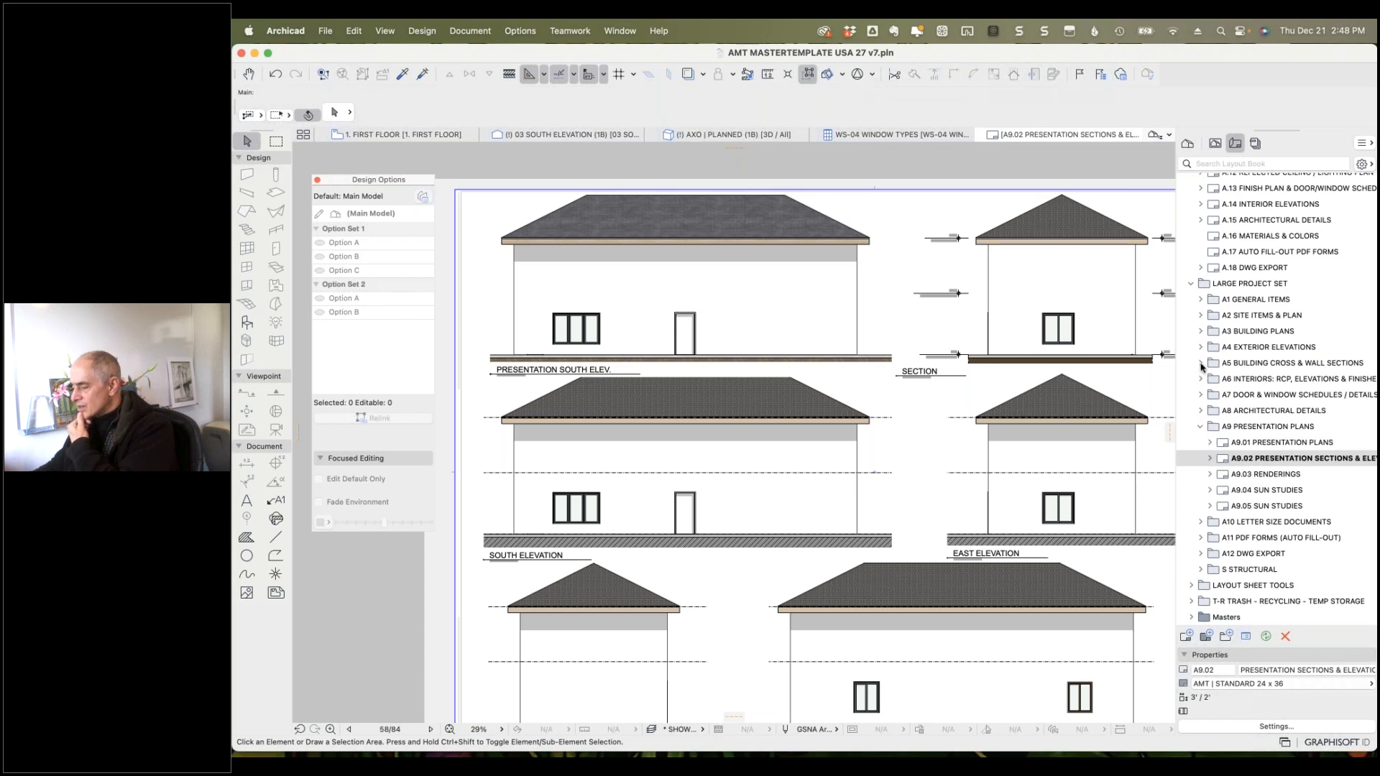
pyautogui.click(1200, 411)
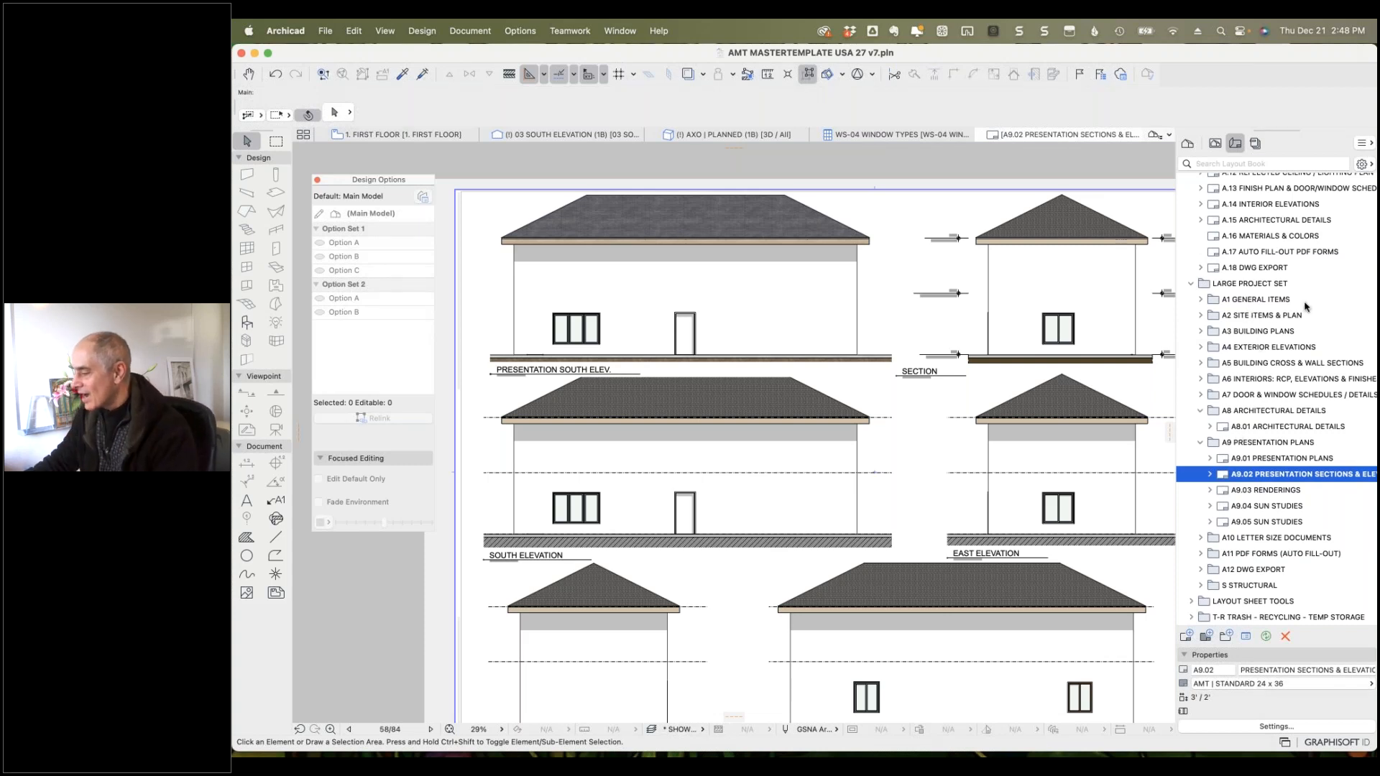
pyautogui.scroll(5, 1306, 307)
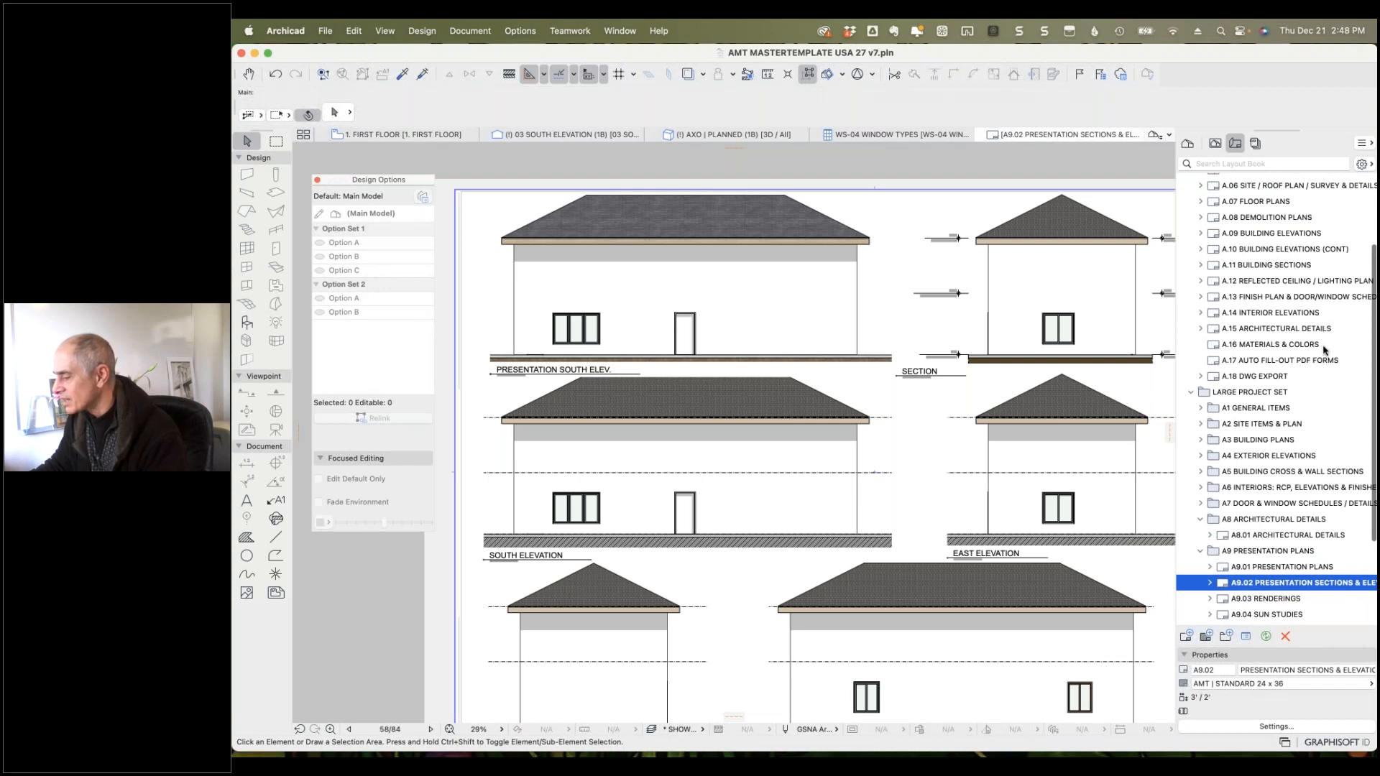
pyautogui.scroll(-6, 1324, 350)
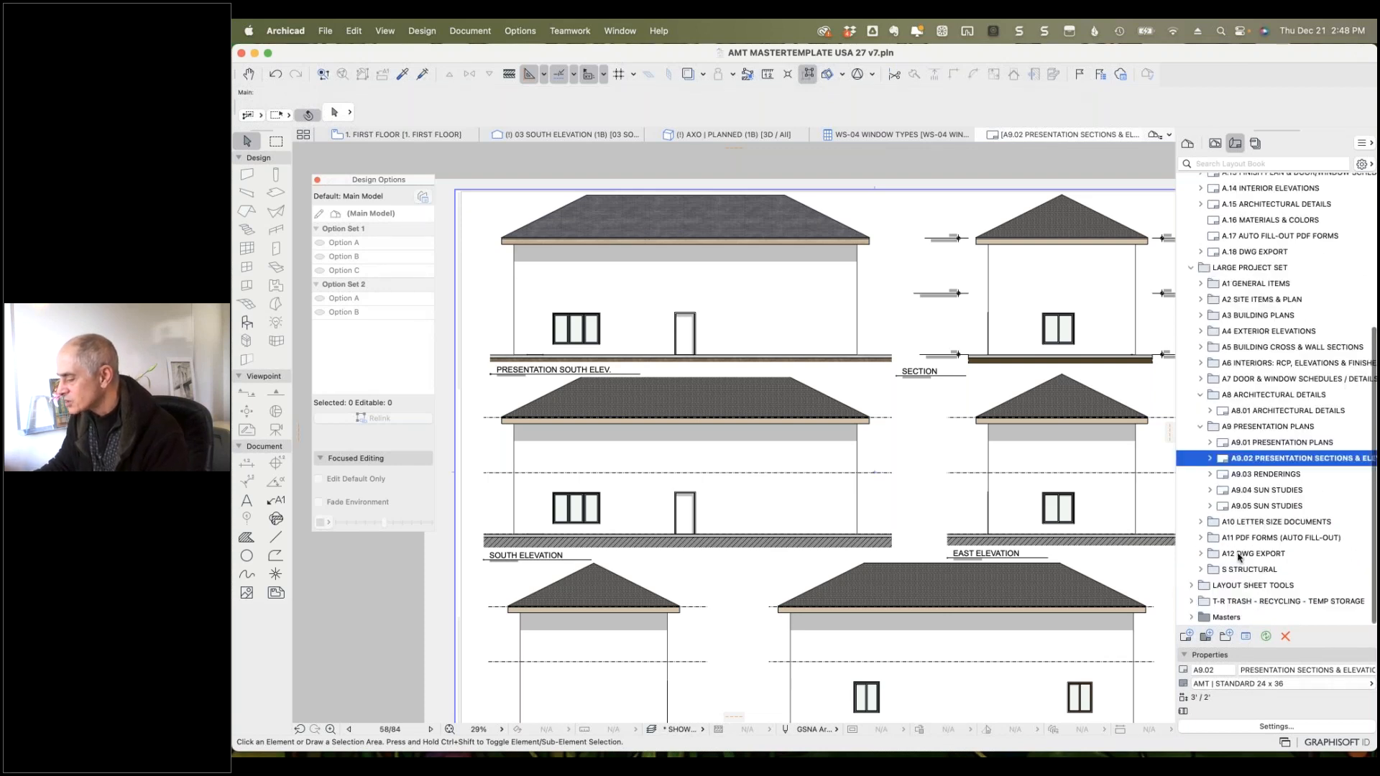
# Search the layout book for "explo" and clear the search term.
pyautogui.click(1206, 164)
pyautogui.write('explo')
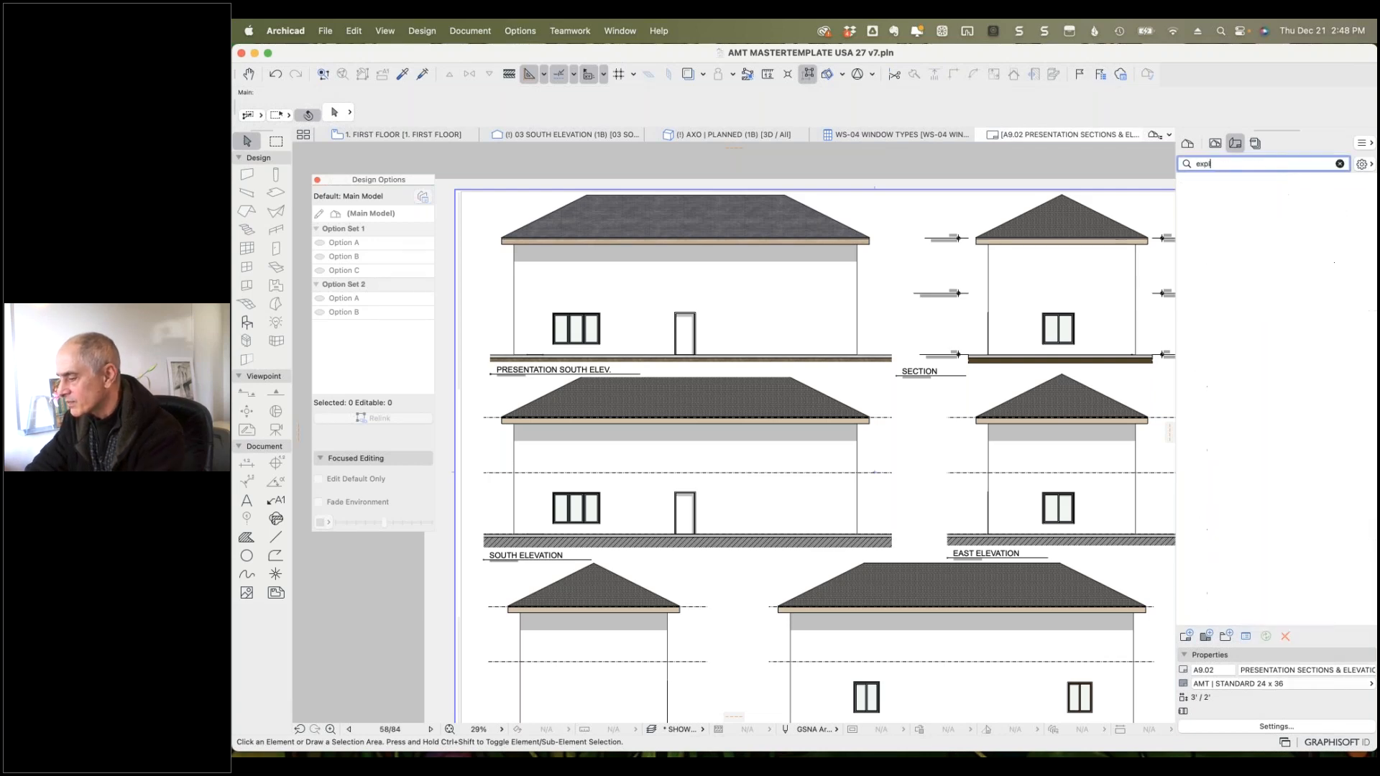
pyautogui.press('BackSpace')
pyautogui.press('BackSpace')
pyautogui.press('BackSpace')
pyautogui.press('BackSpace')
pyautogui.press('BackSpace')
# Search the layout book for "cut" and open the A9.03 RENDERINGS layout from the results.
pyautogui.write('cut')
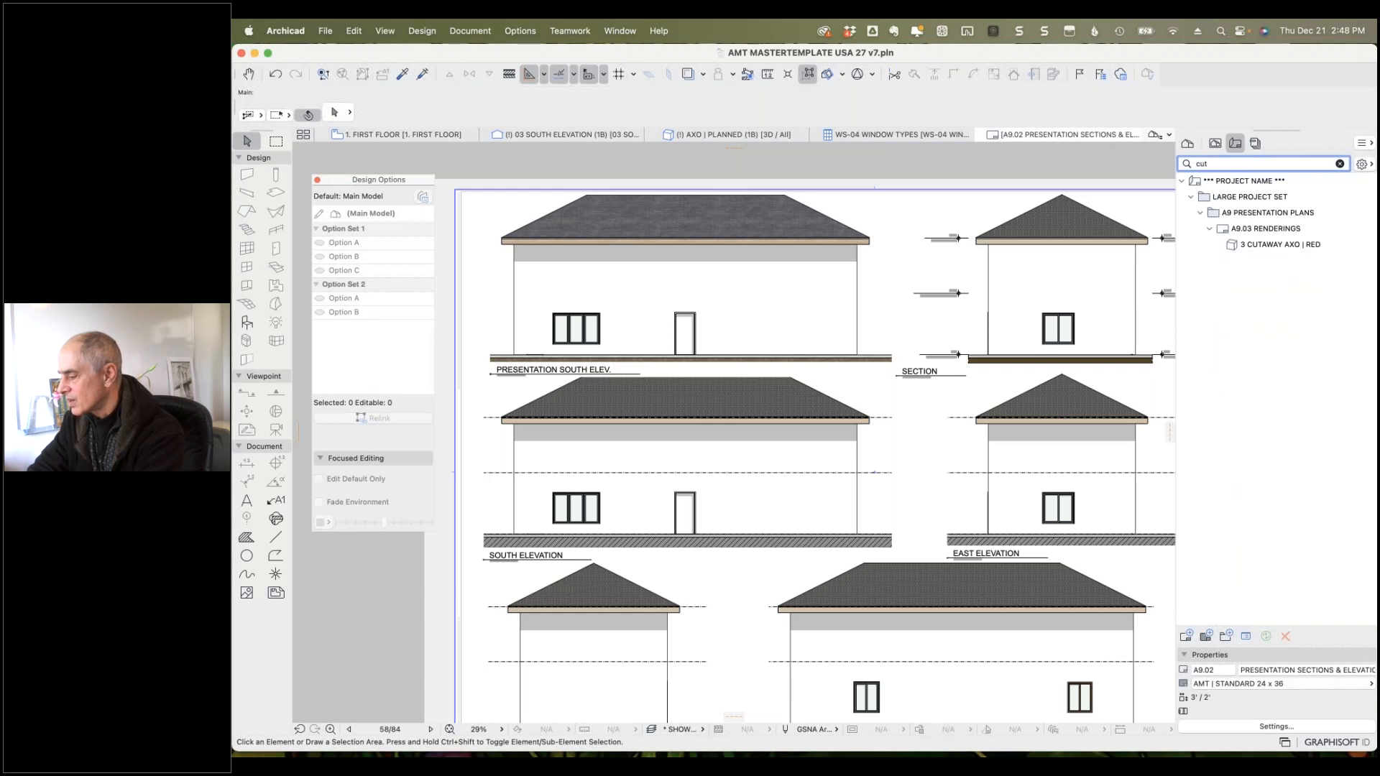
pyautogui.doubleClick(1221, 228)
pyautogui.doubleClick(1222, 229)
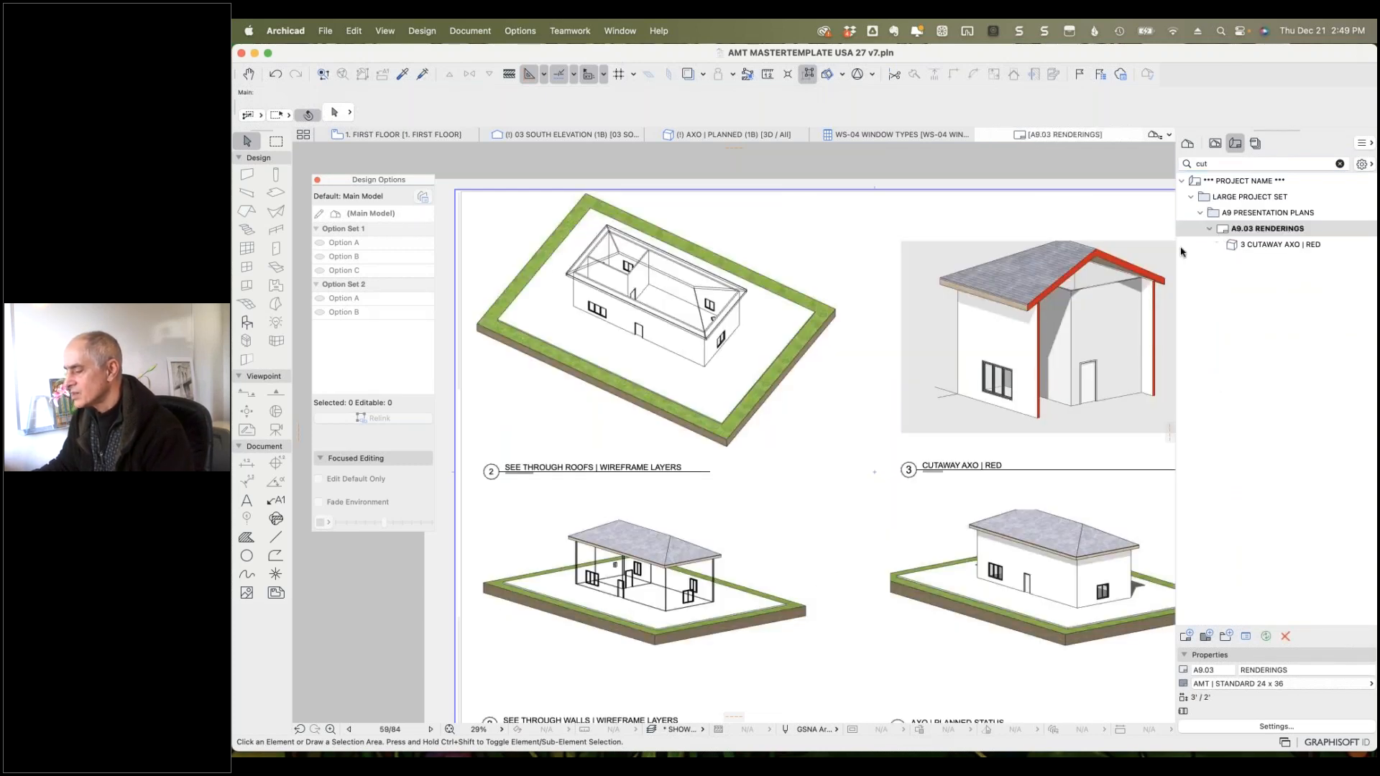
# Search the view map for "cut" and replace the search term with "explo".
pyautogui.click(1243, 167)
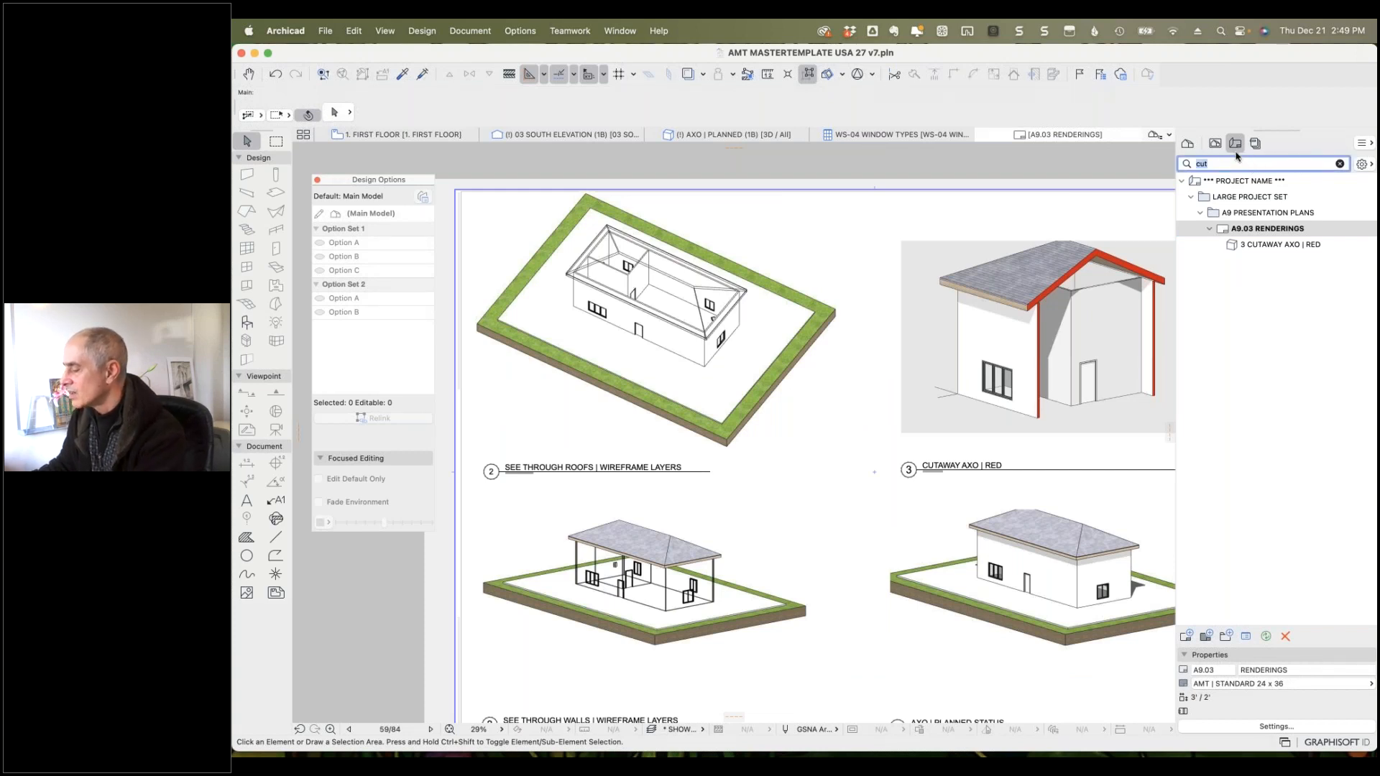
pyautogui.click(1214, 144)
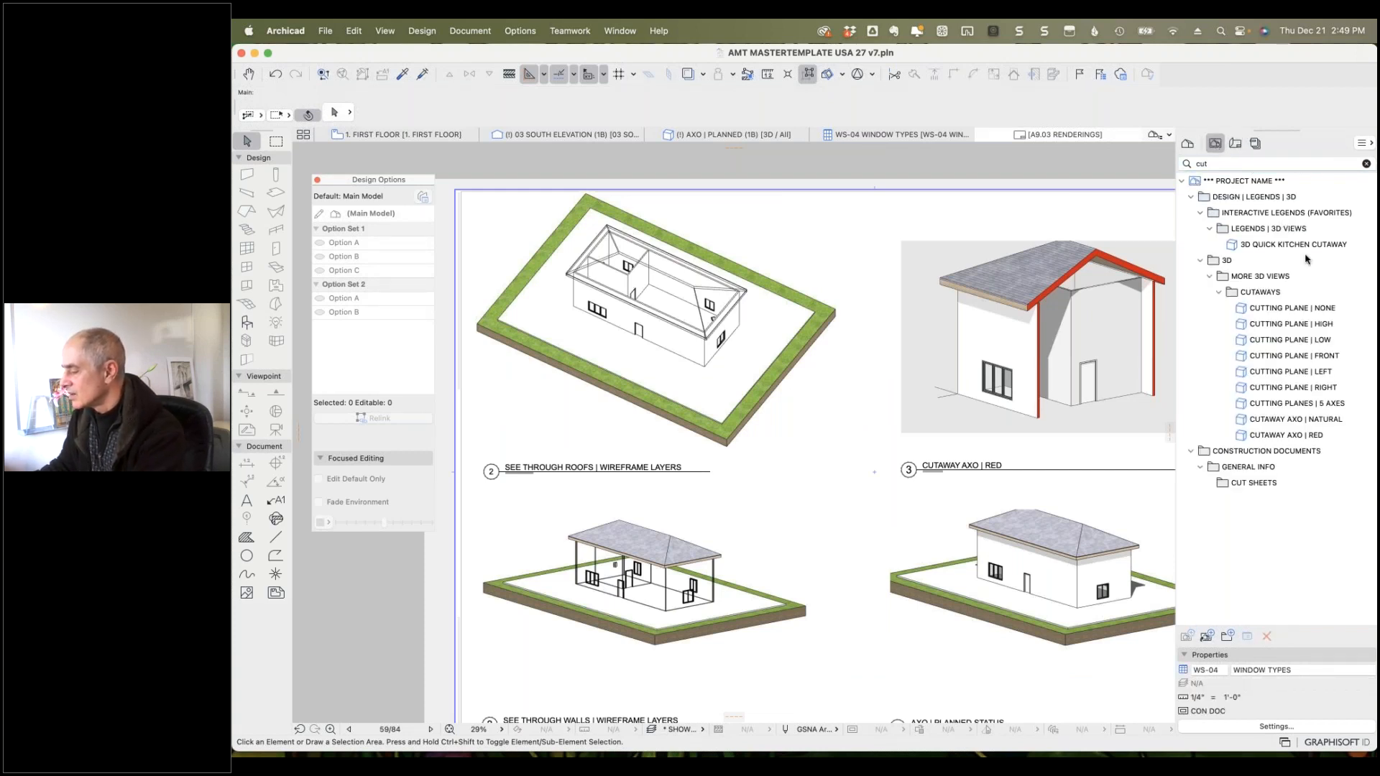
pyautogui.click(1193, 162)
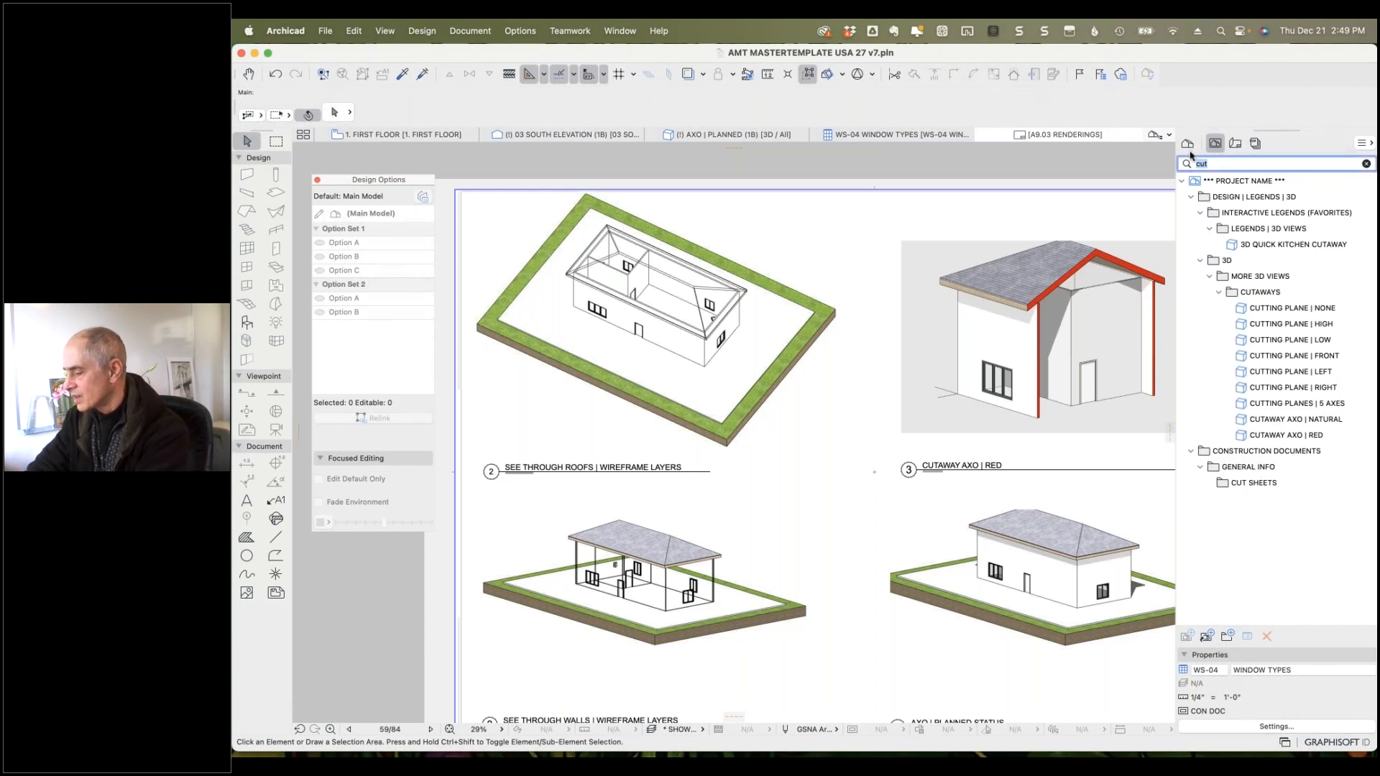
pyautogui.write('explo')
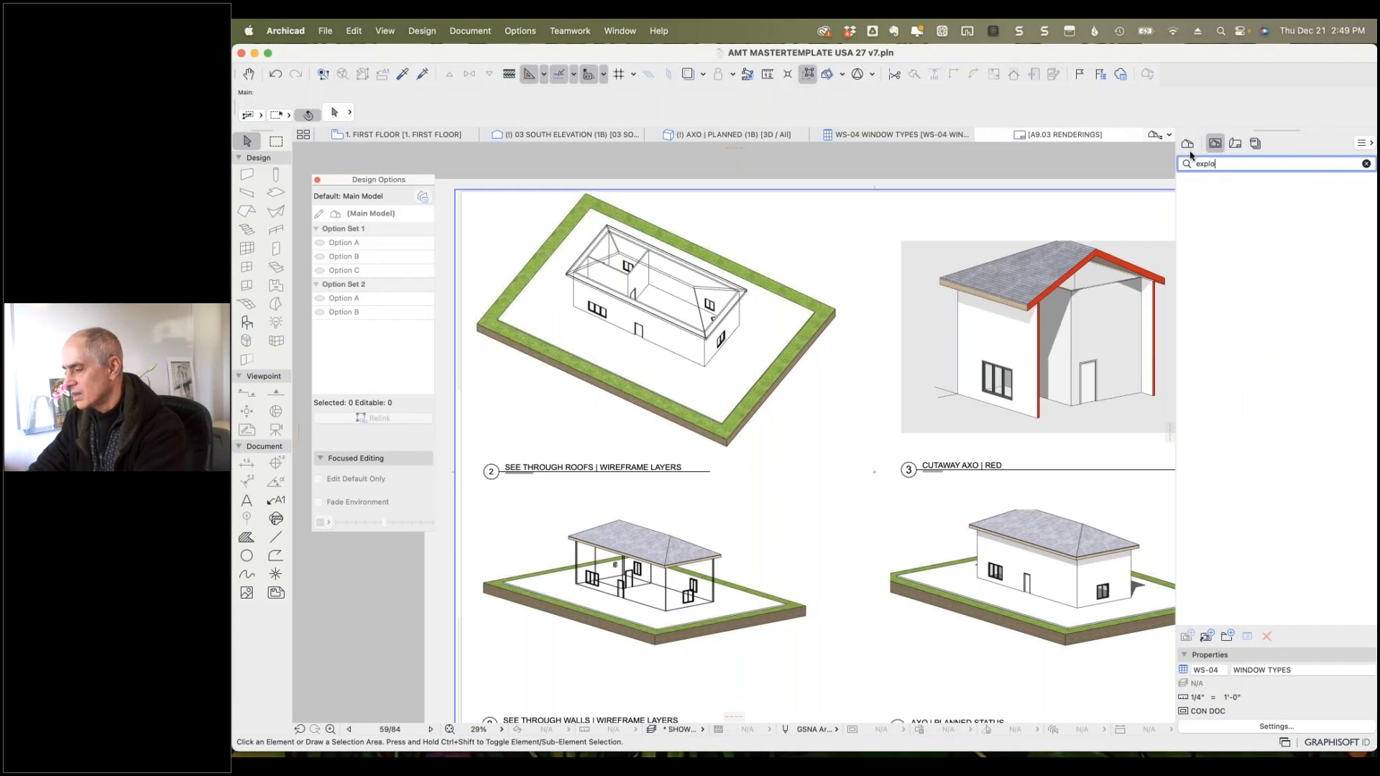
# Switch to the AMT27 Sample Project USA R1 file, search its layout book for "explo" and open the A9.06 EXPLODED AXONOMETRIC layout.
pyautogui.press('super+Tab')
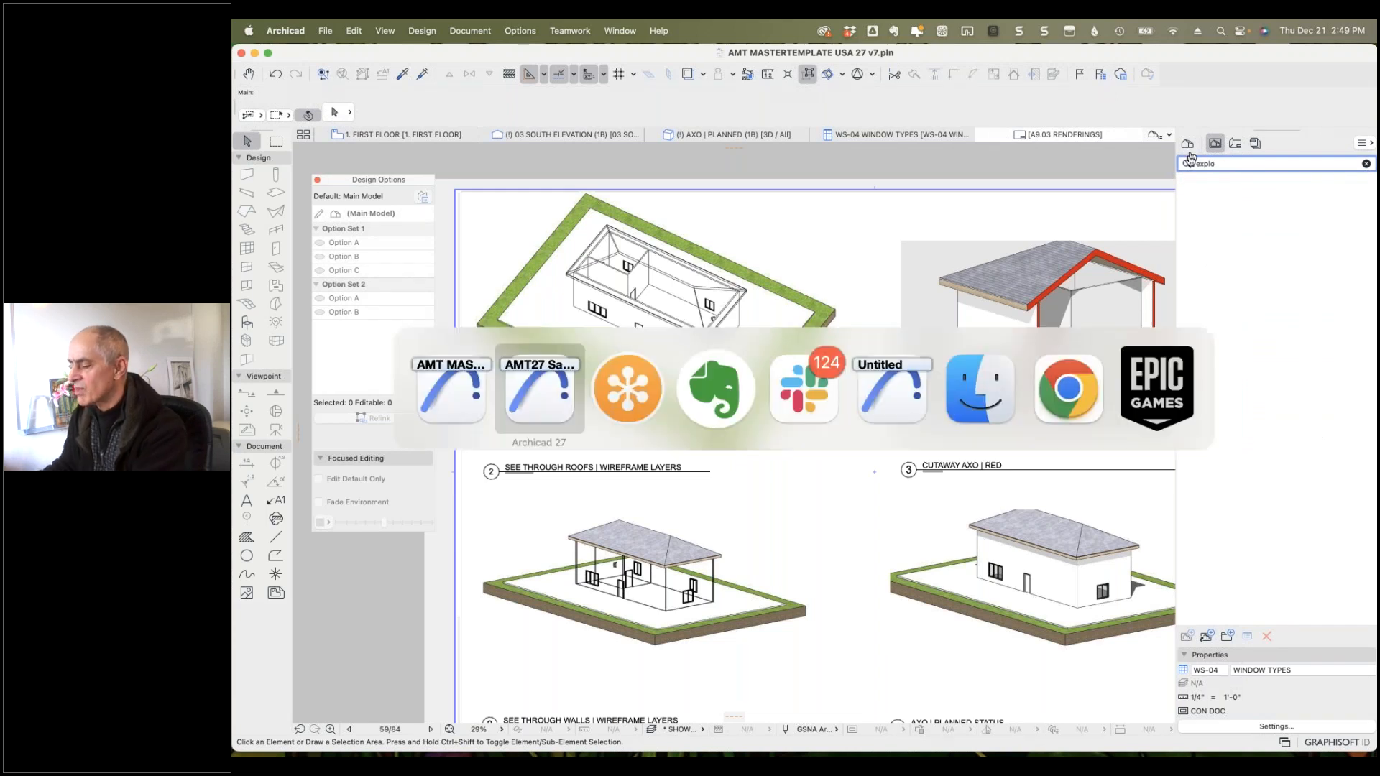
pyautogui.click(546, 383)
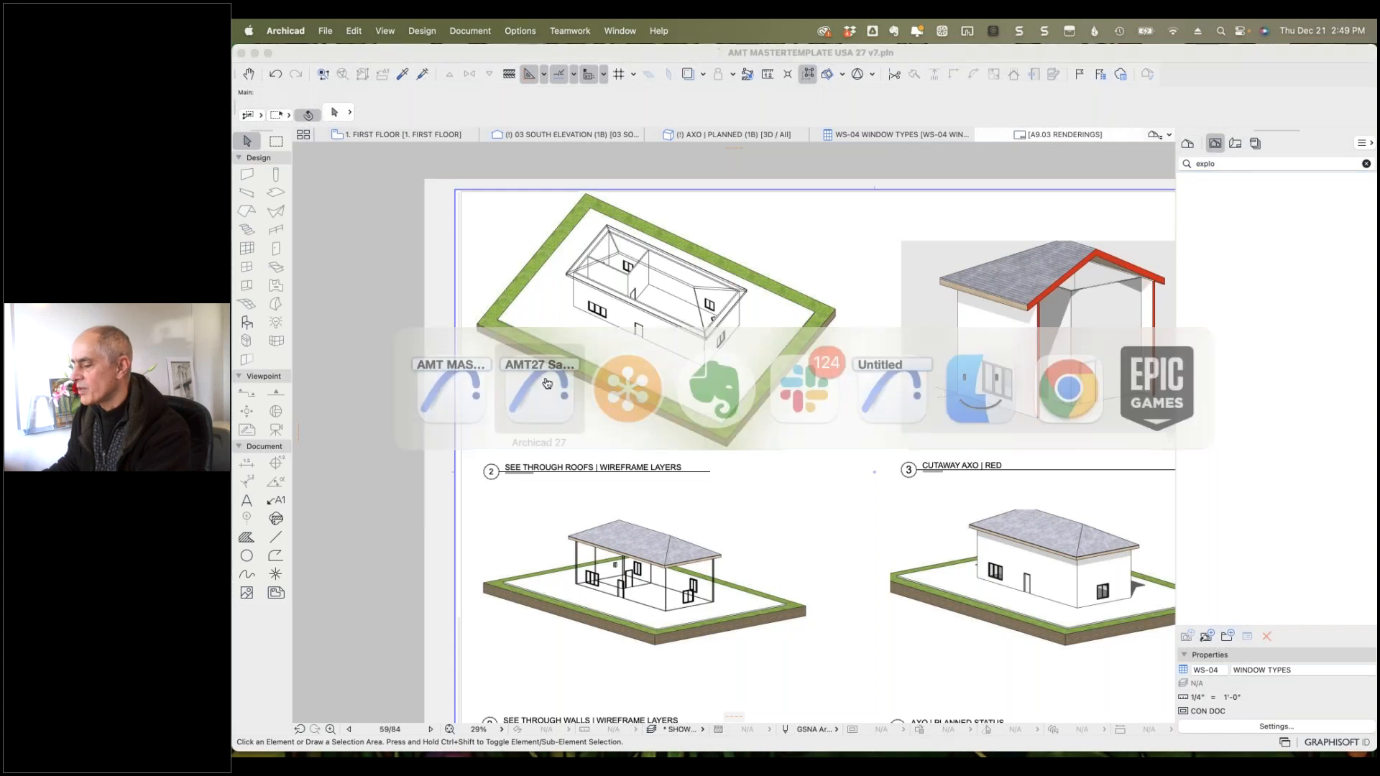
pyautogui.click(1235, 144)
pyautogui.click(1237, 163)
pyautogui.write('expl')
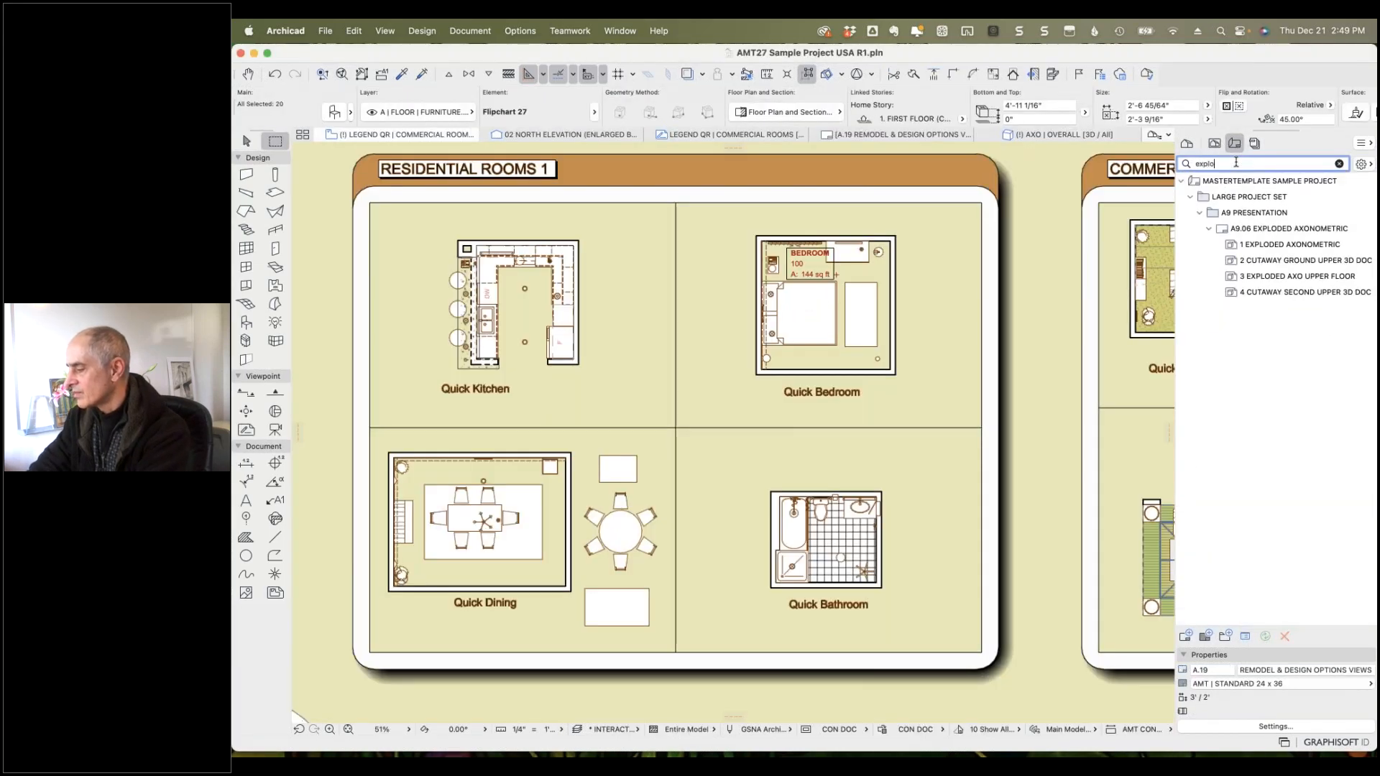
pyautogui.doubleClick(1222, 230)
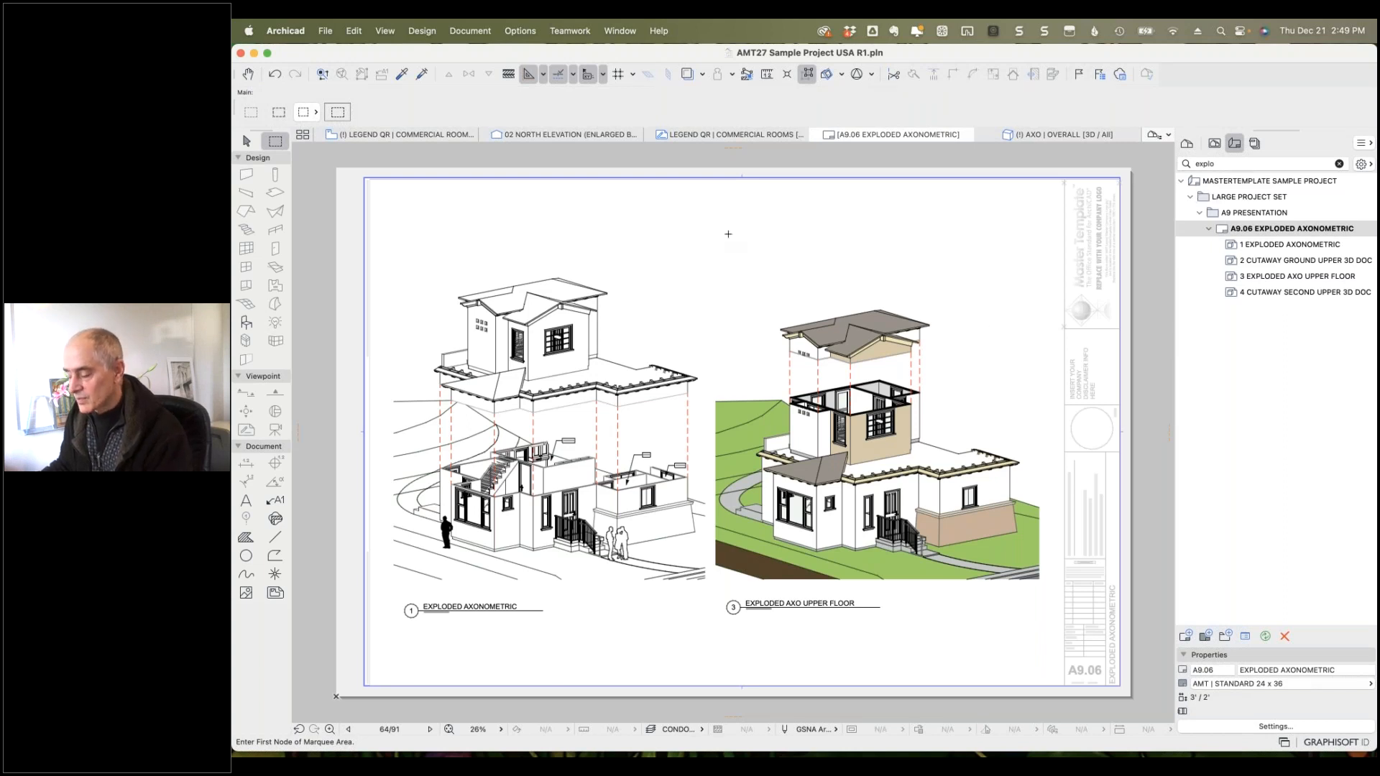
# Select the CUTAWAY SECOND UPPER 3D DOC drawing that forms the raised roof of the exploded upper floor axonometric.
pyautogui.click(248, 143)
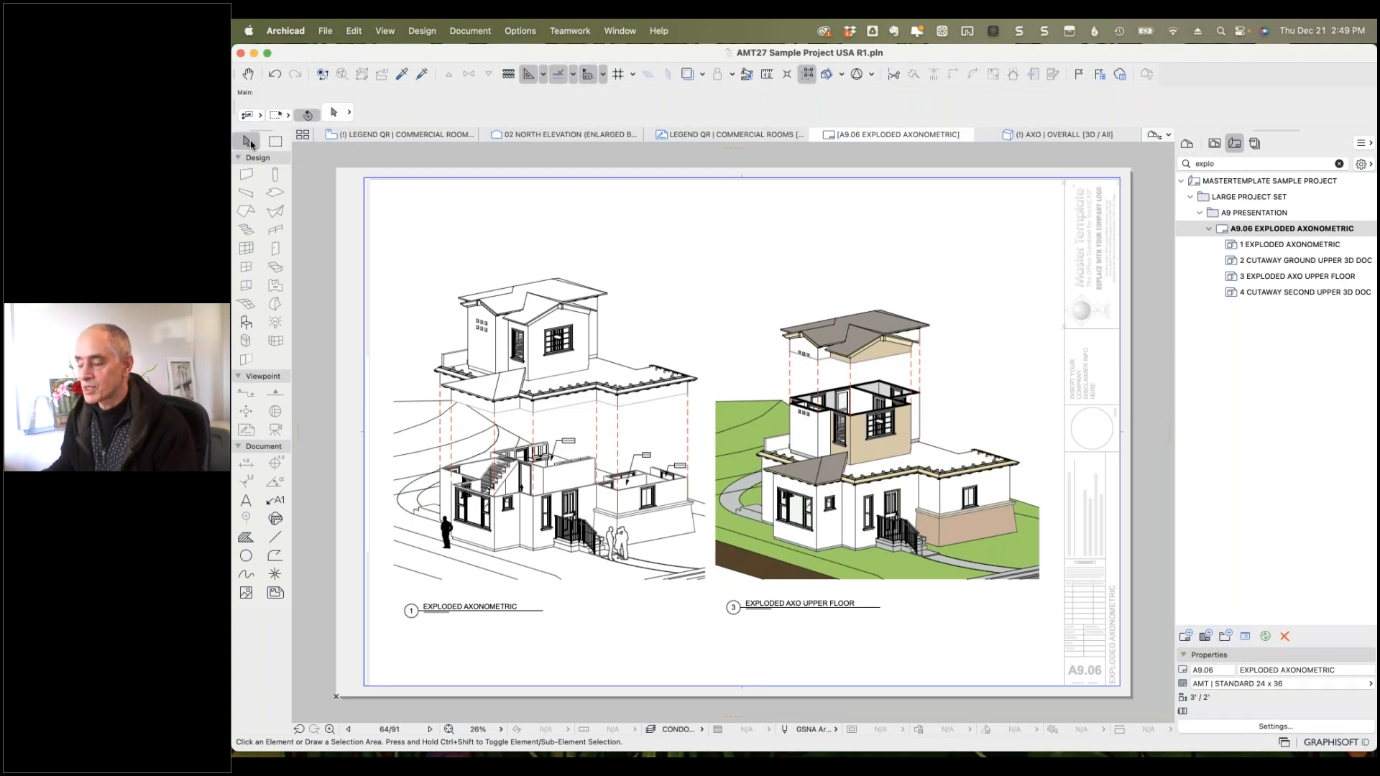
pyautogui.scroll(2, 458, 578)
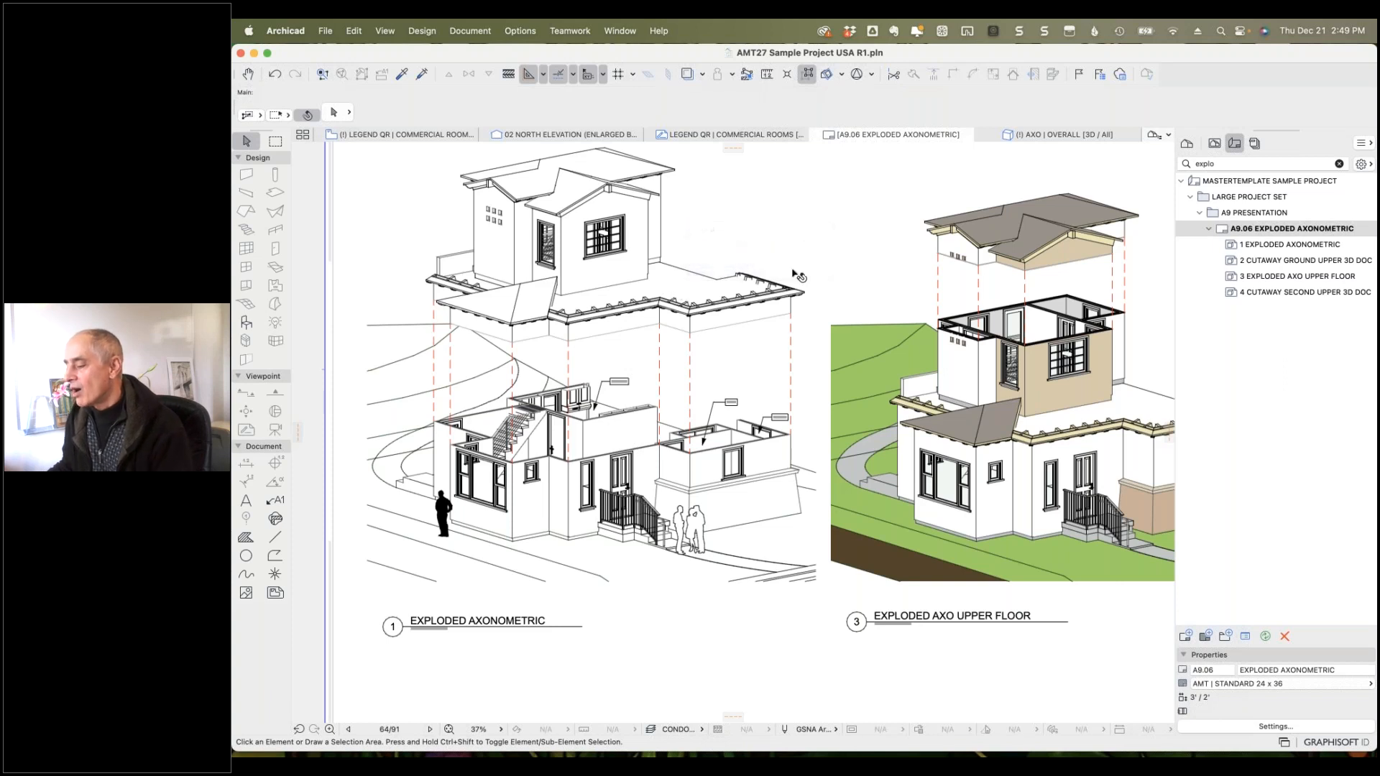
pyautogui.click(1089, 286)
pyautogui.rightClick(1110, 279)
pyautogui.press('Escape')
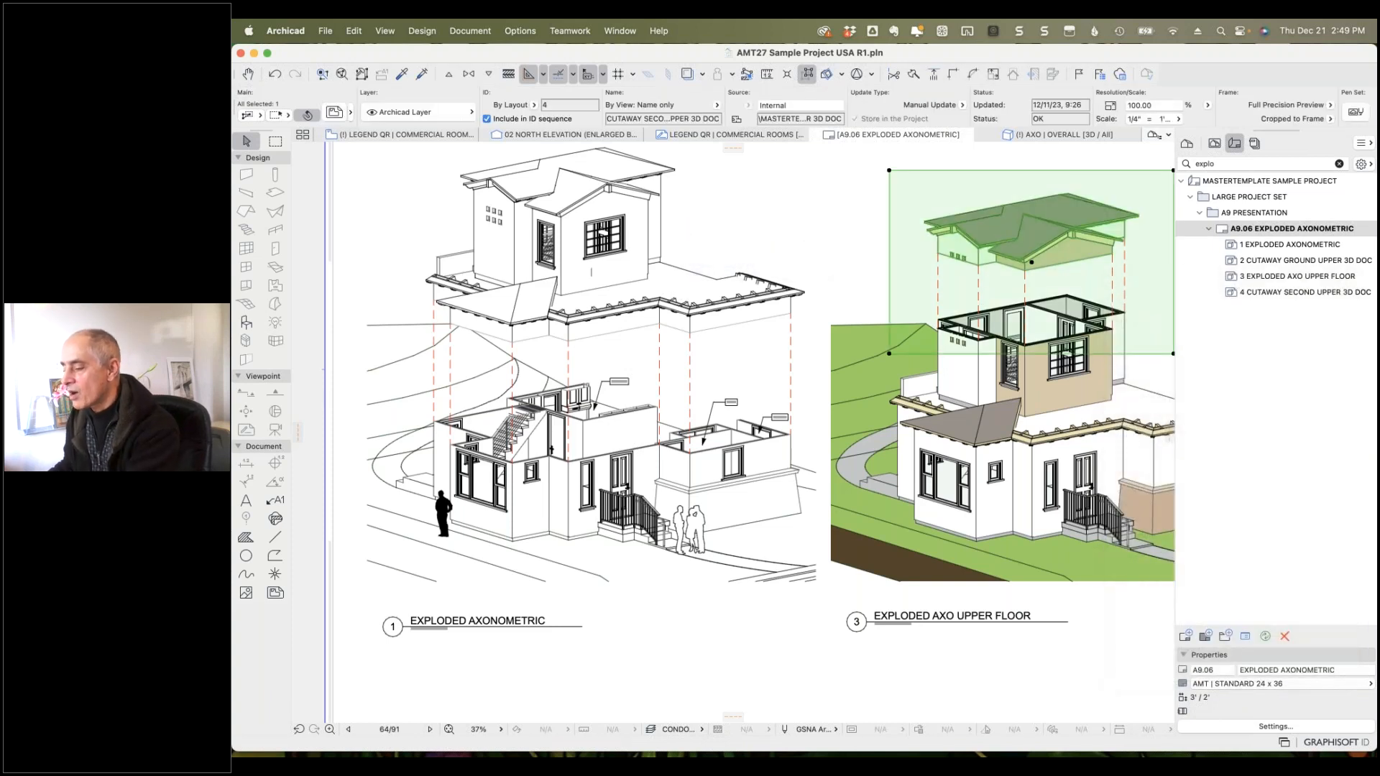
# Select the CUTAWAY GROUND UPPER 3D DOC drawing and move it sideways off the ground-floor cutaway, mostly beyond the sheet's left edge.
pyautogui.click(733, 266)
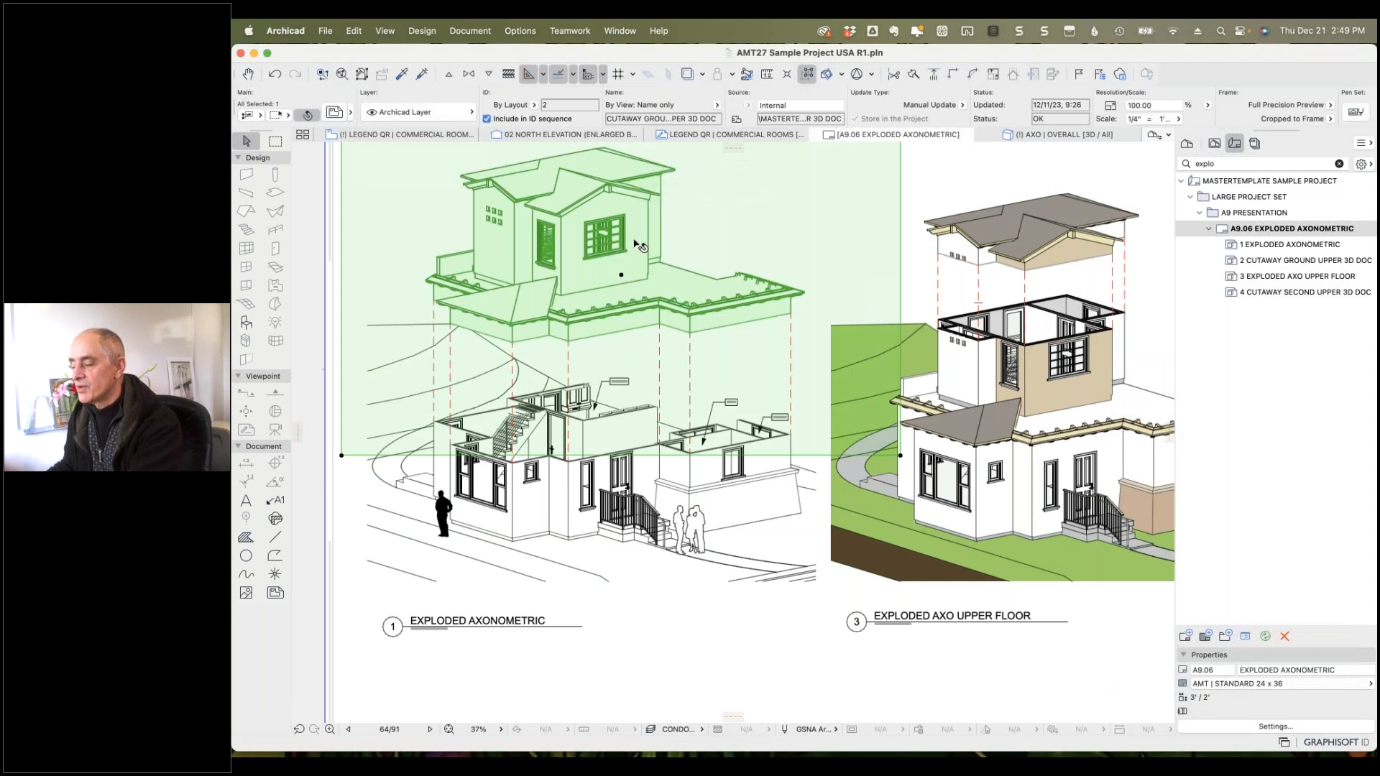
pyautogui.scroll(-5, 645, 246)
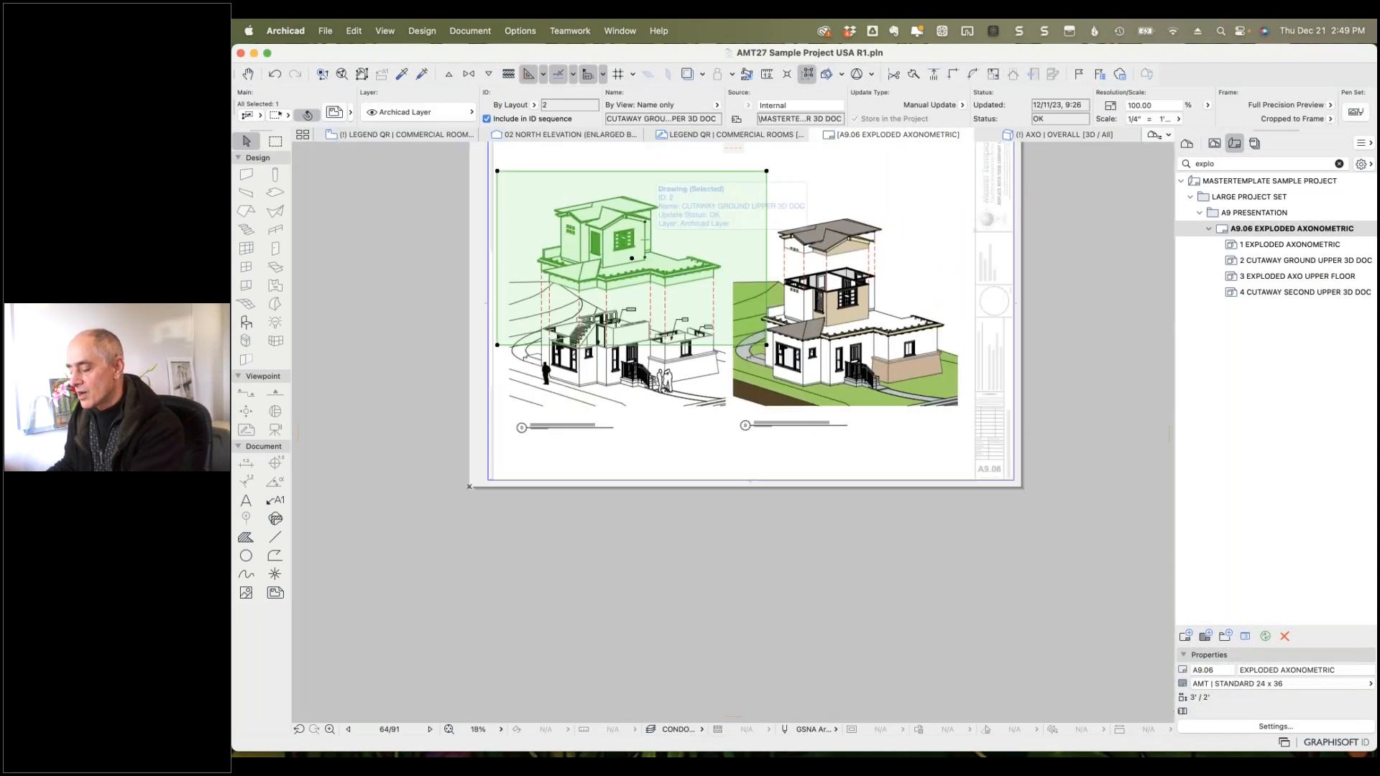
pyautogui.moveTo(659, 252); pyautogui.dragTo(421, 251)
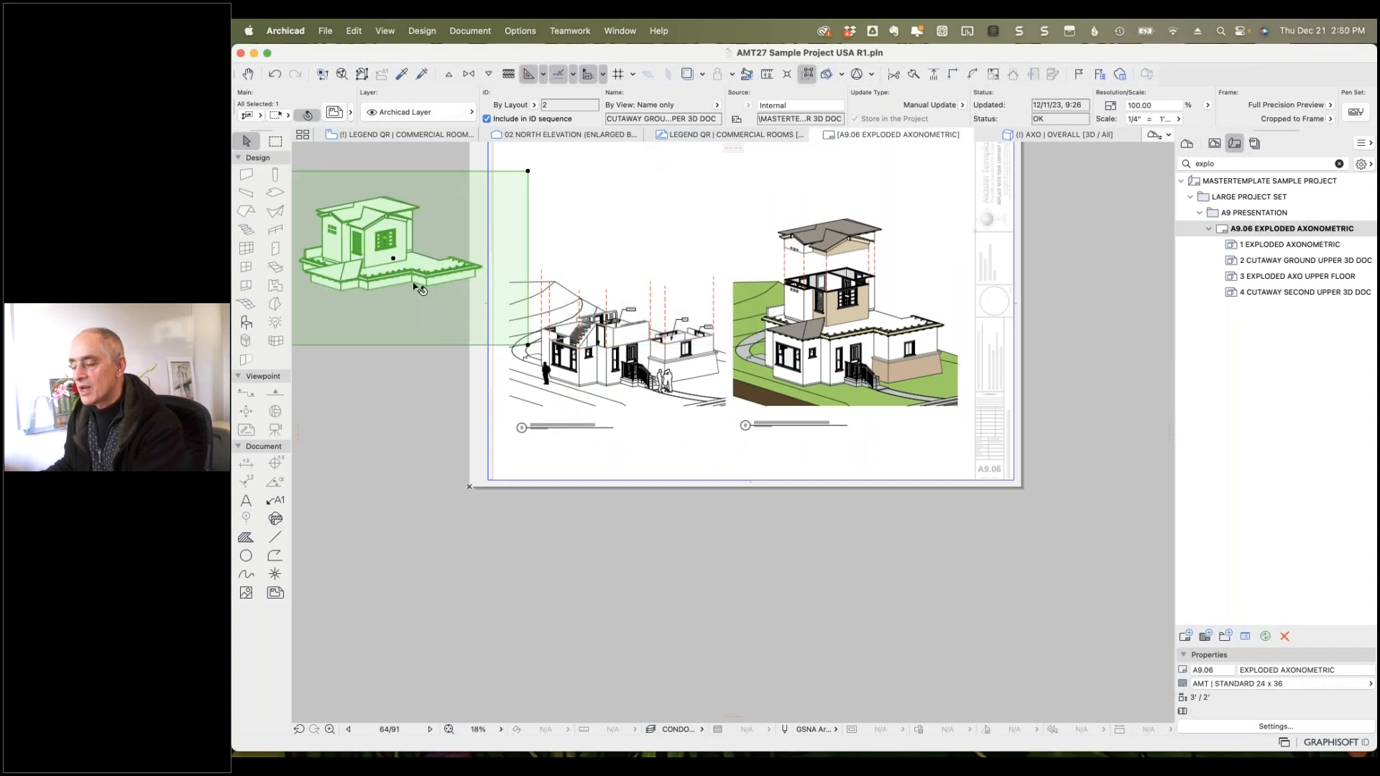
# Undo the upper drawing's move, and move the EXPLODED AXONOMETRIC ground-floor drawing sideways off its dashed connecting lines.
pyautogui.press('super+z')
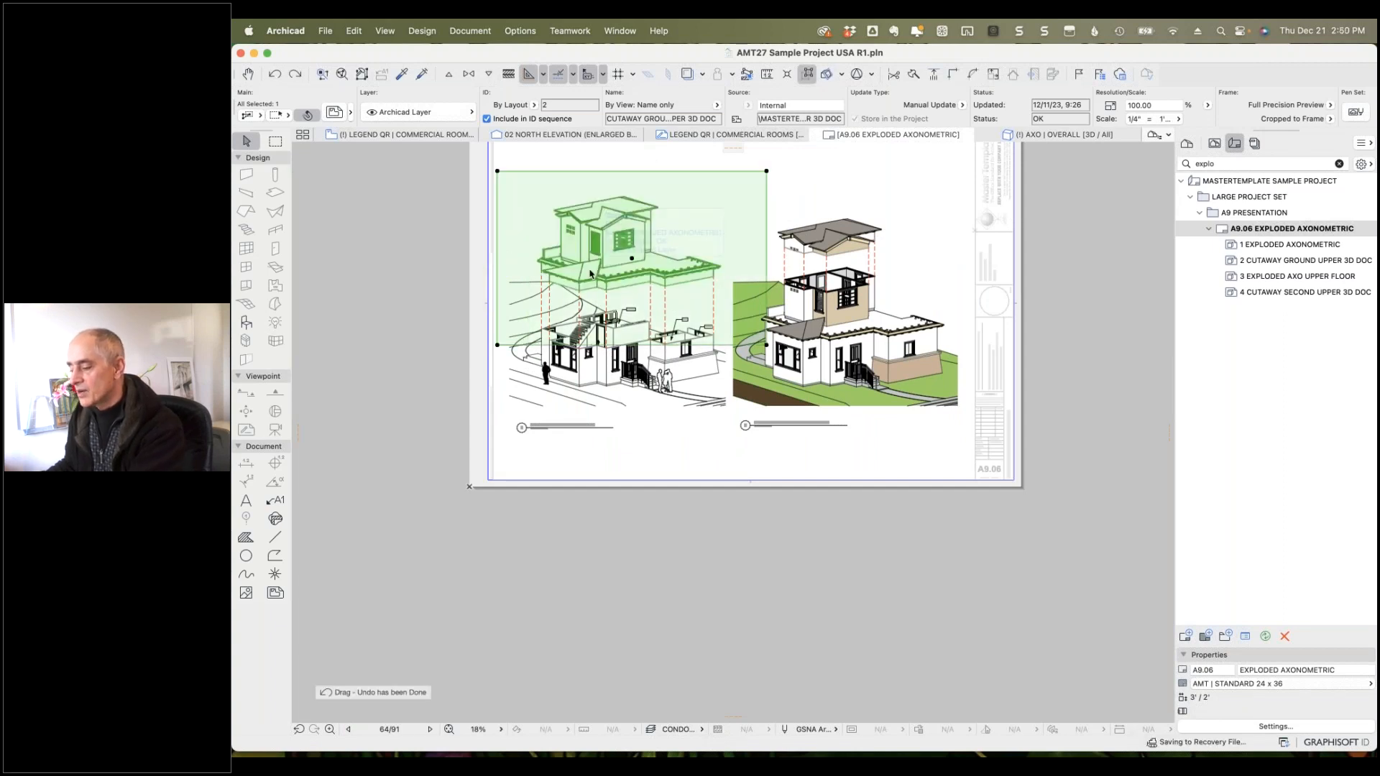
pyautogui.click(612, 330)
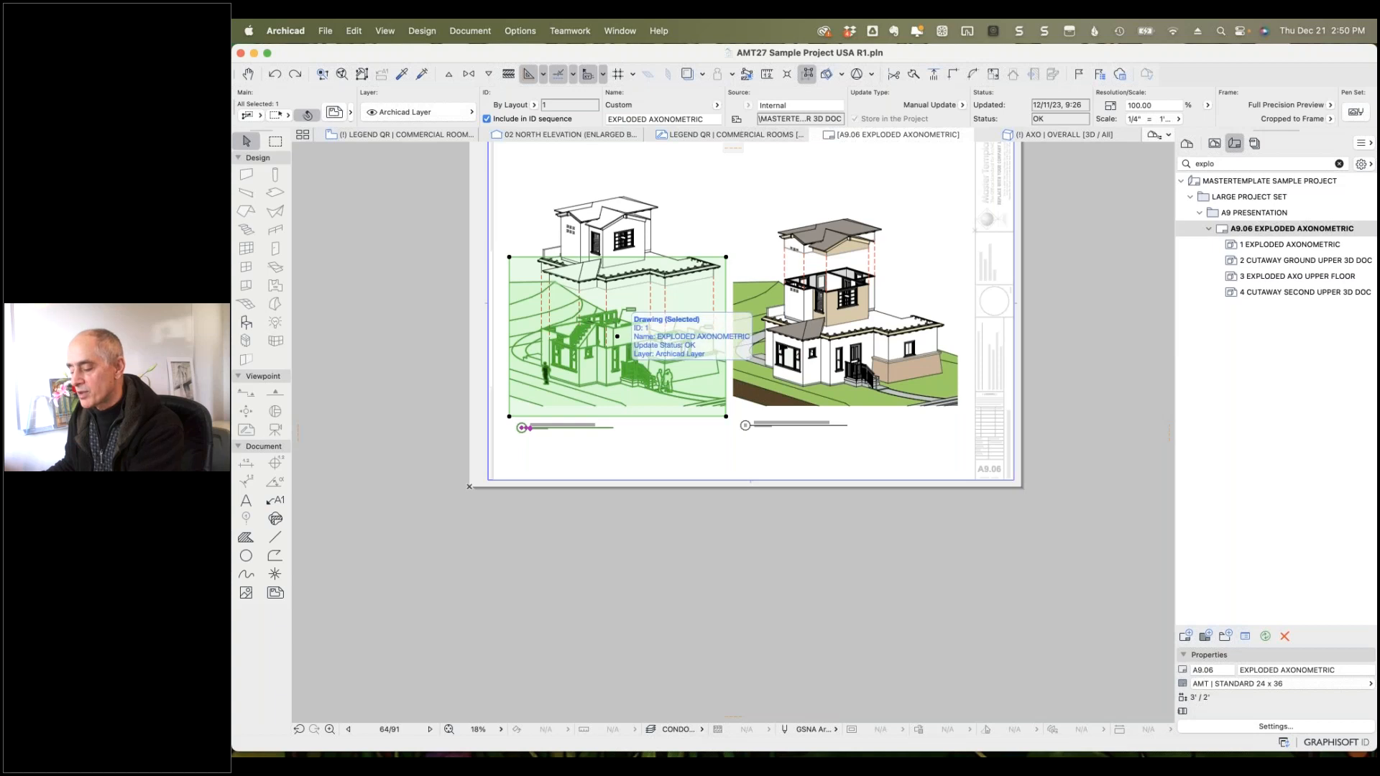
pyautogui.moveTo(617, 336); pyautogui.dragTo(429, 335)
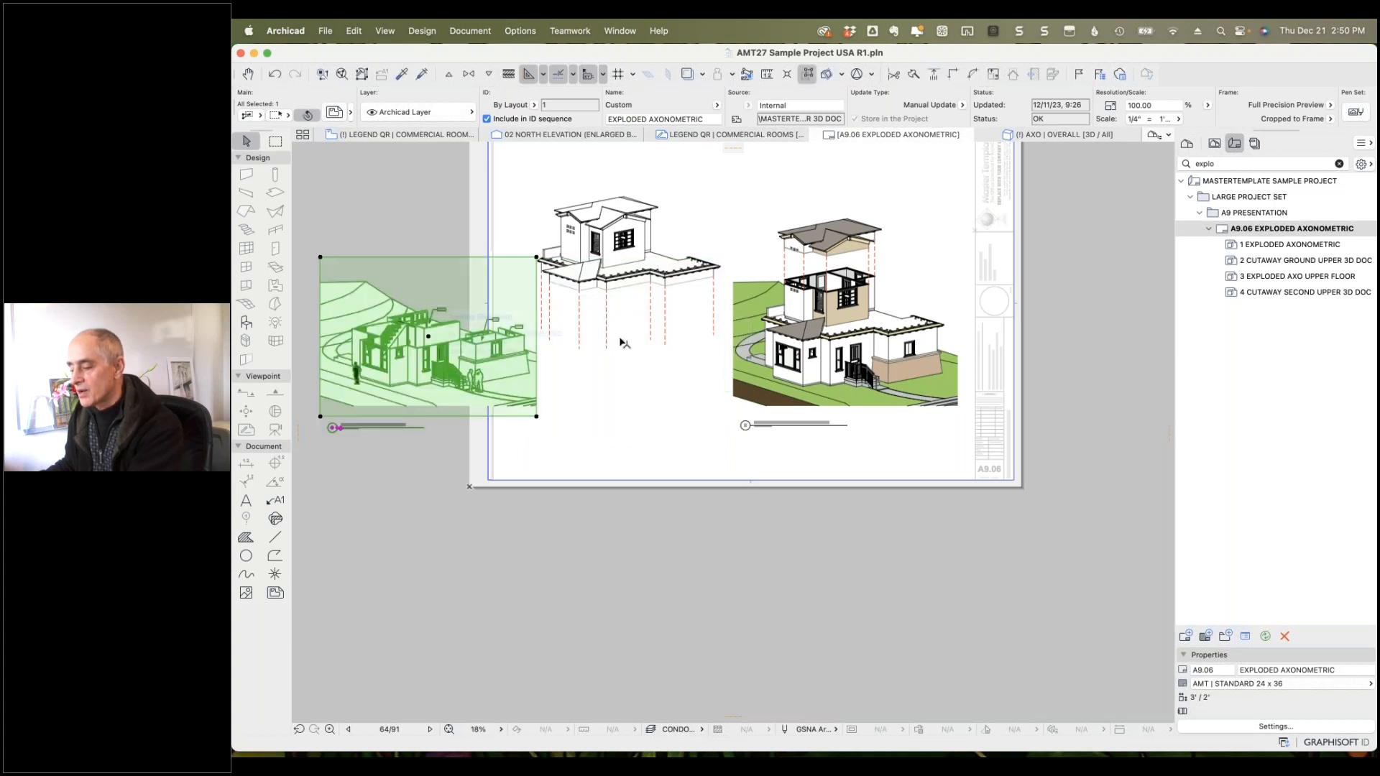
# Select two of the red dashed projection lines below the roof drawing and undo the ground-floor drawing's move.
pyautogui.click(665, 339)
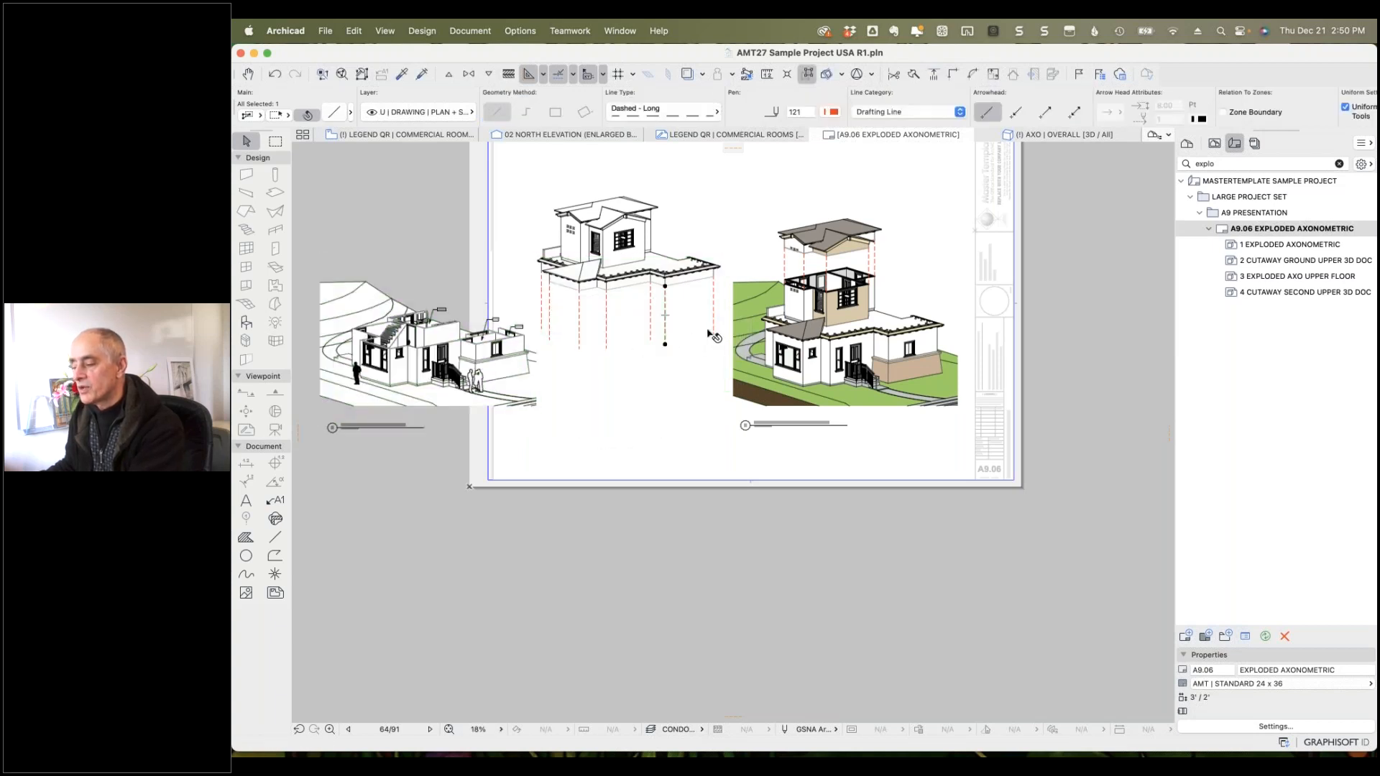
pyautogui.click(714, 331)
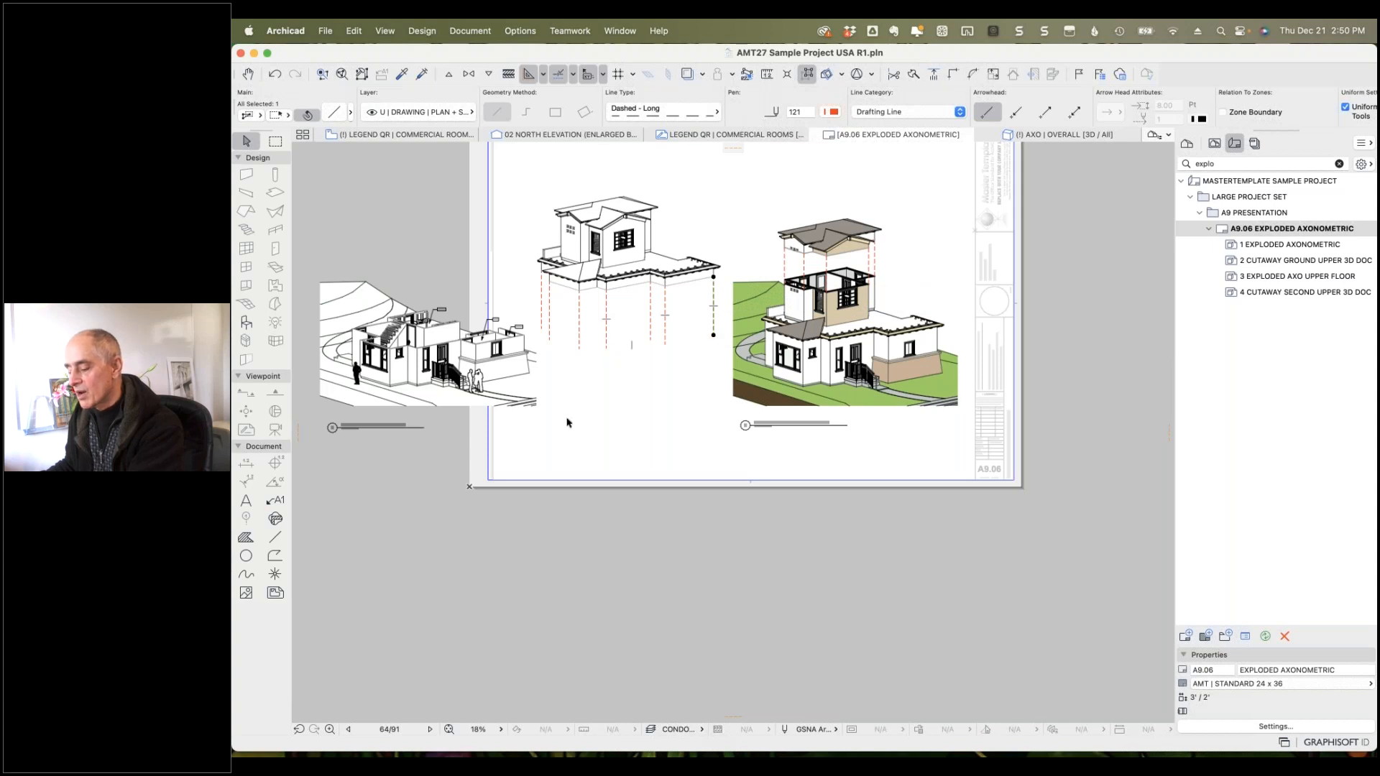
pyautogui.press('super+z')
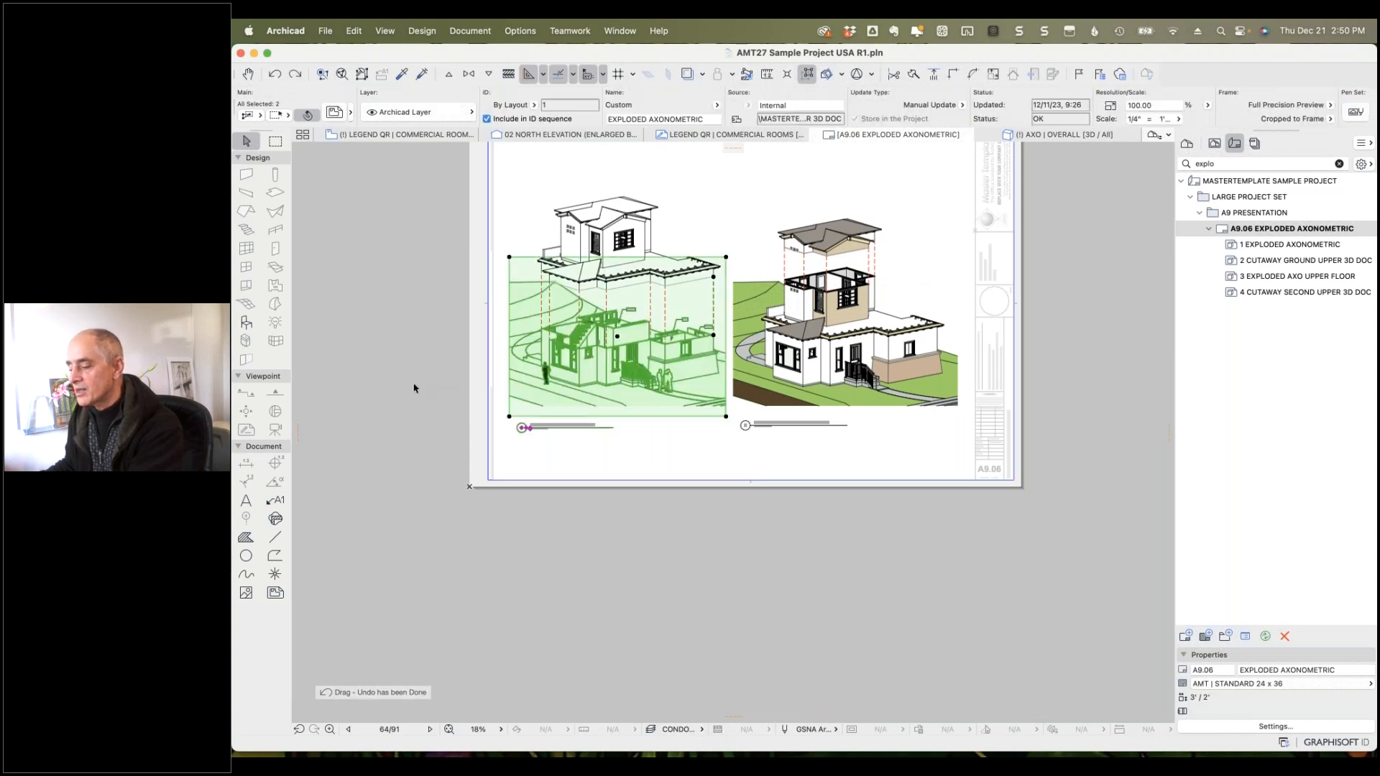
# Open the source view of the EXPLODED AXONOMETRIC ground-floor drawing on the layout.
pyautogui.click(413, 388)
pyautogui.click(608, 343)
pyautogui.rightClick(606, 350)
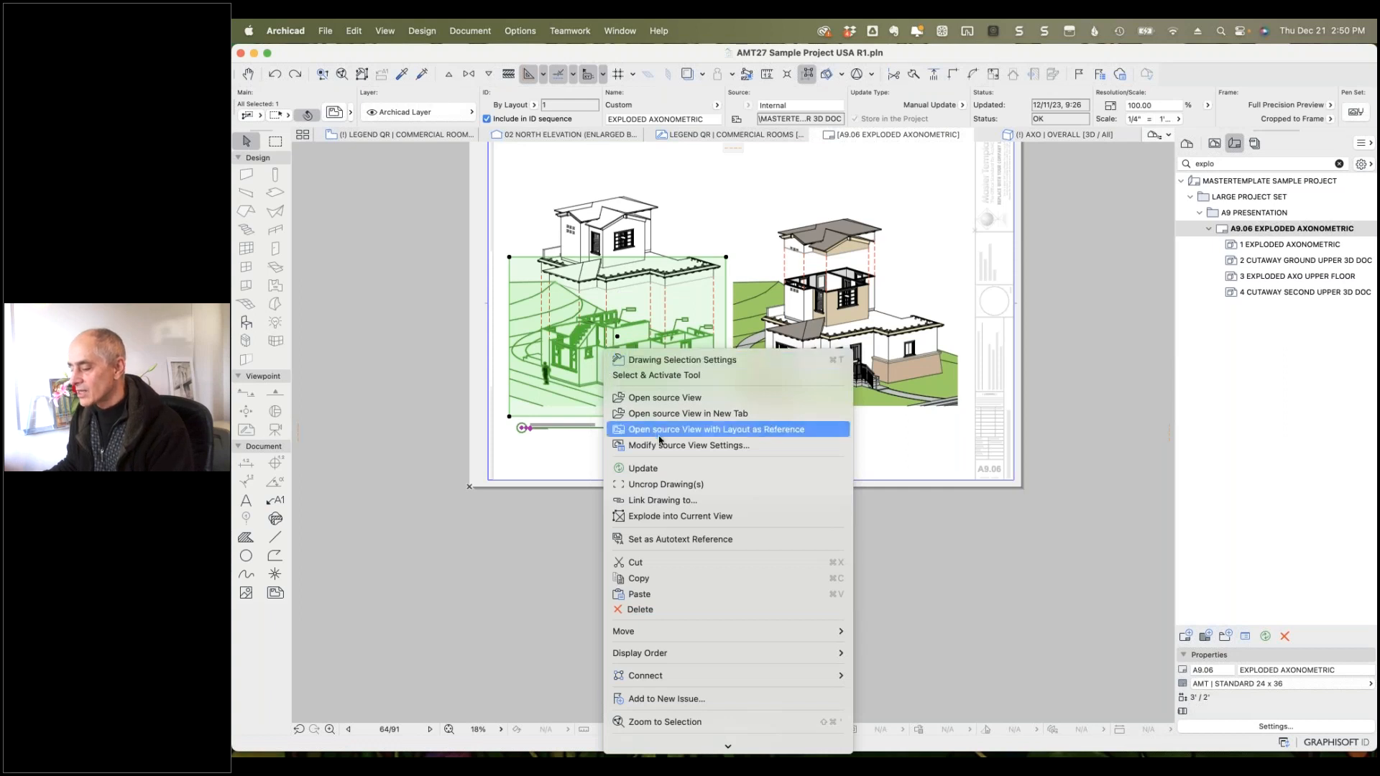
pyautogui.click(676, 399)
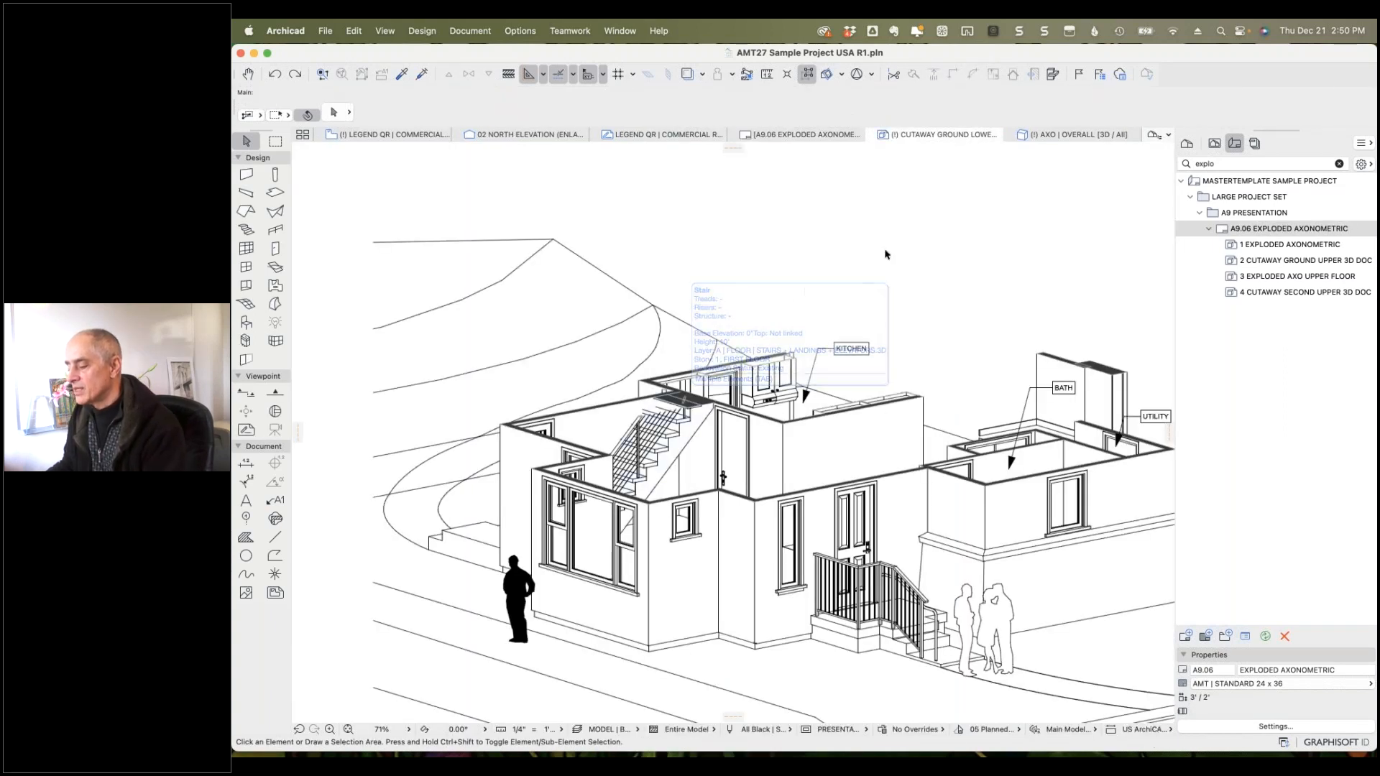
# Select the front exterior wall with the large window and examine the 3D Cutaway and 3D Cutting Planes commands.
pyautogui.click(579, 598)
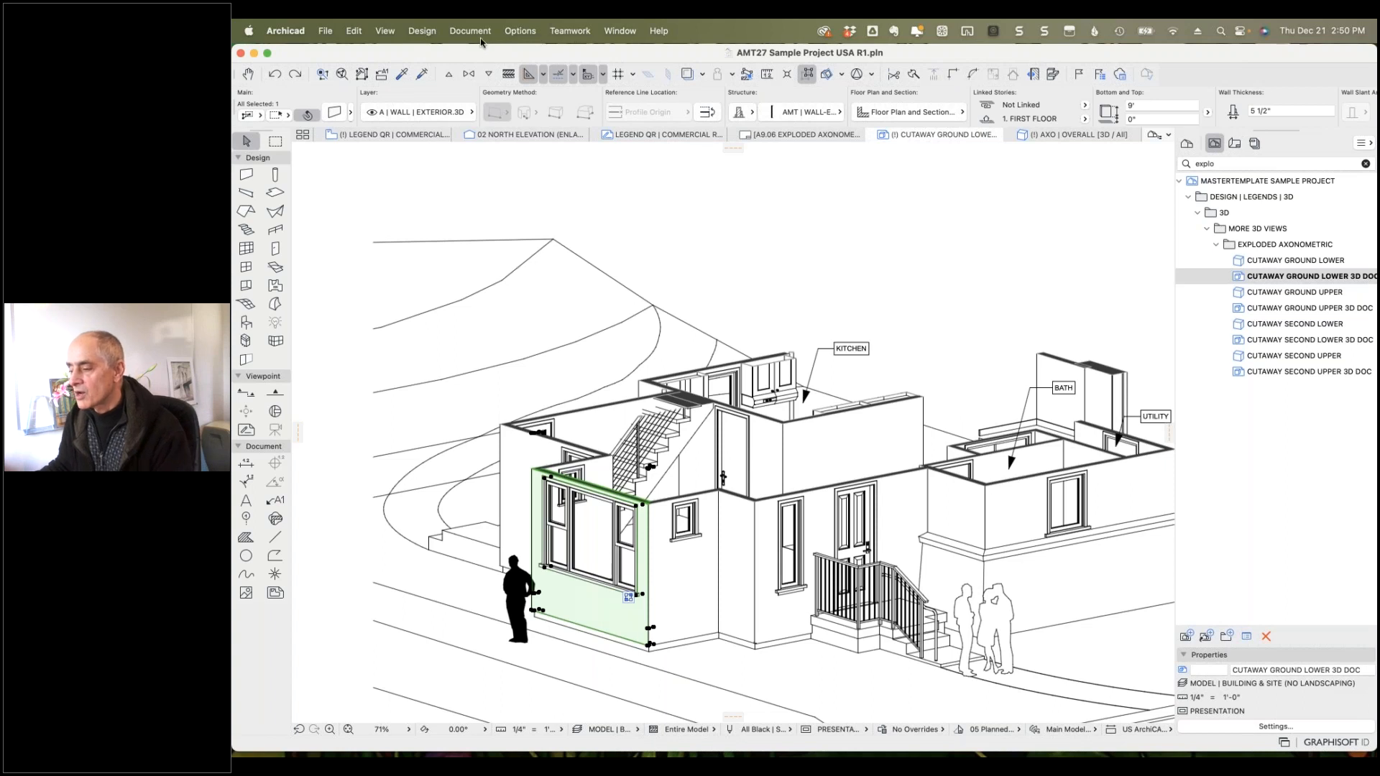
pyautogui.click(424, 31)
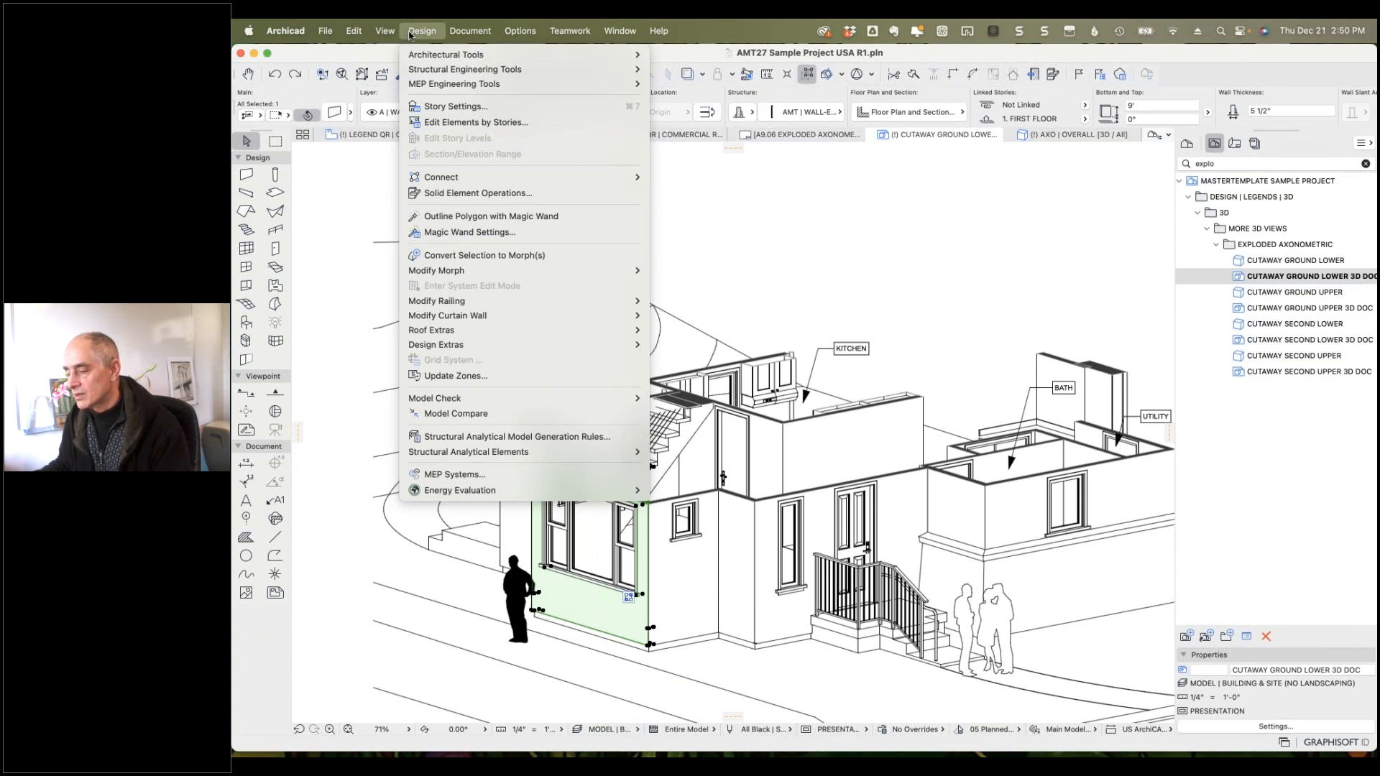
pyautogui.moveTo(387, 36)
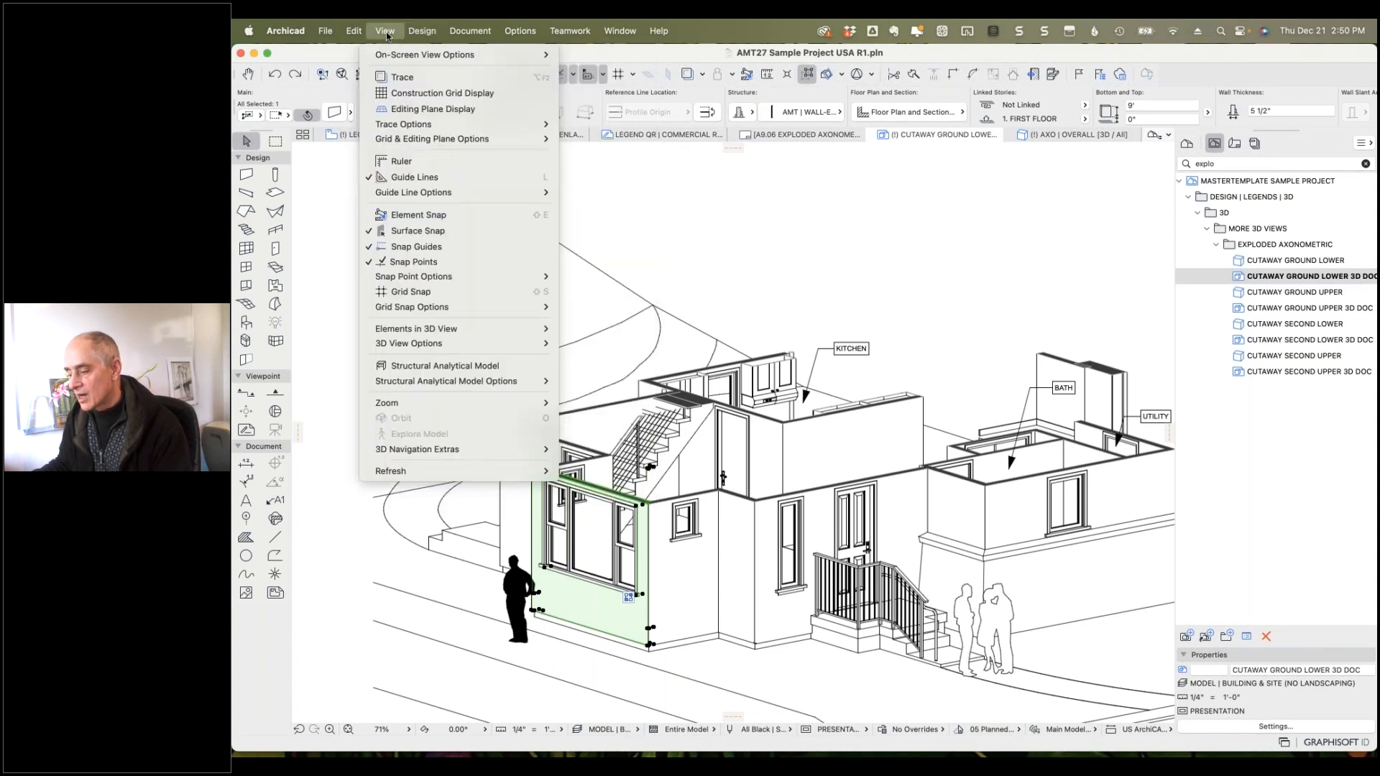
pyautogui.moveTo(425, 330)
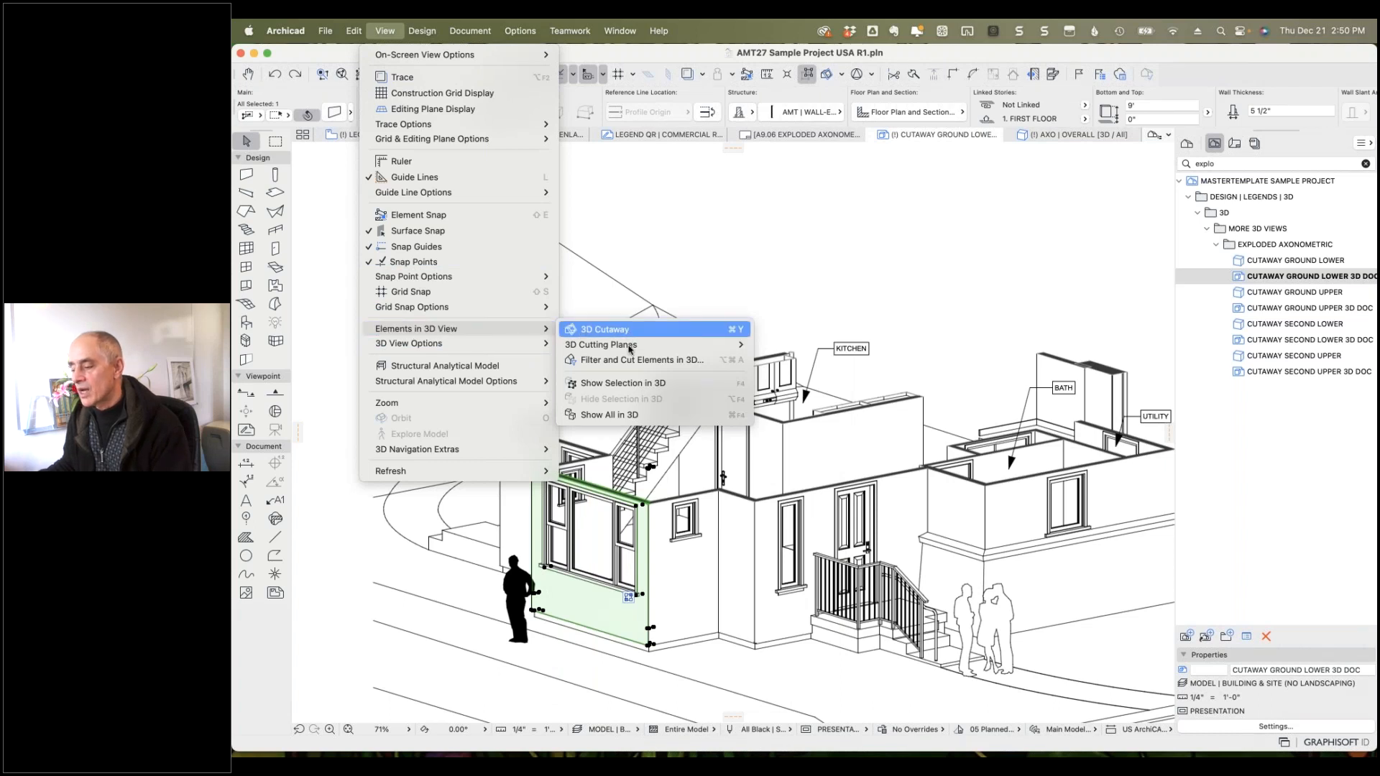
pyautogui.moveTo(629, 350)
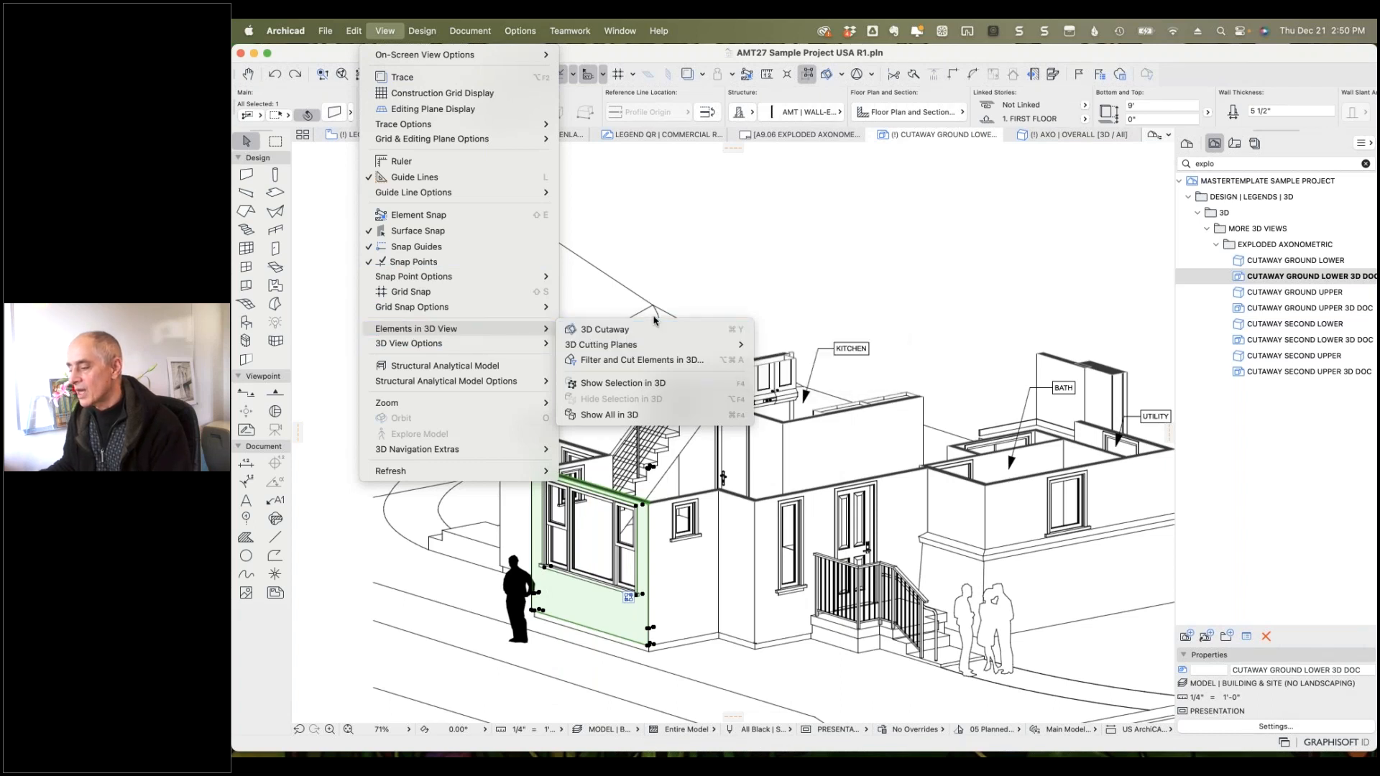
pyautogui.click(744, 220)
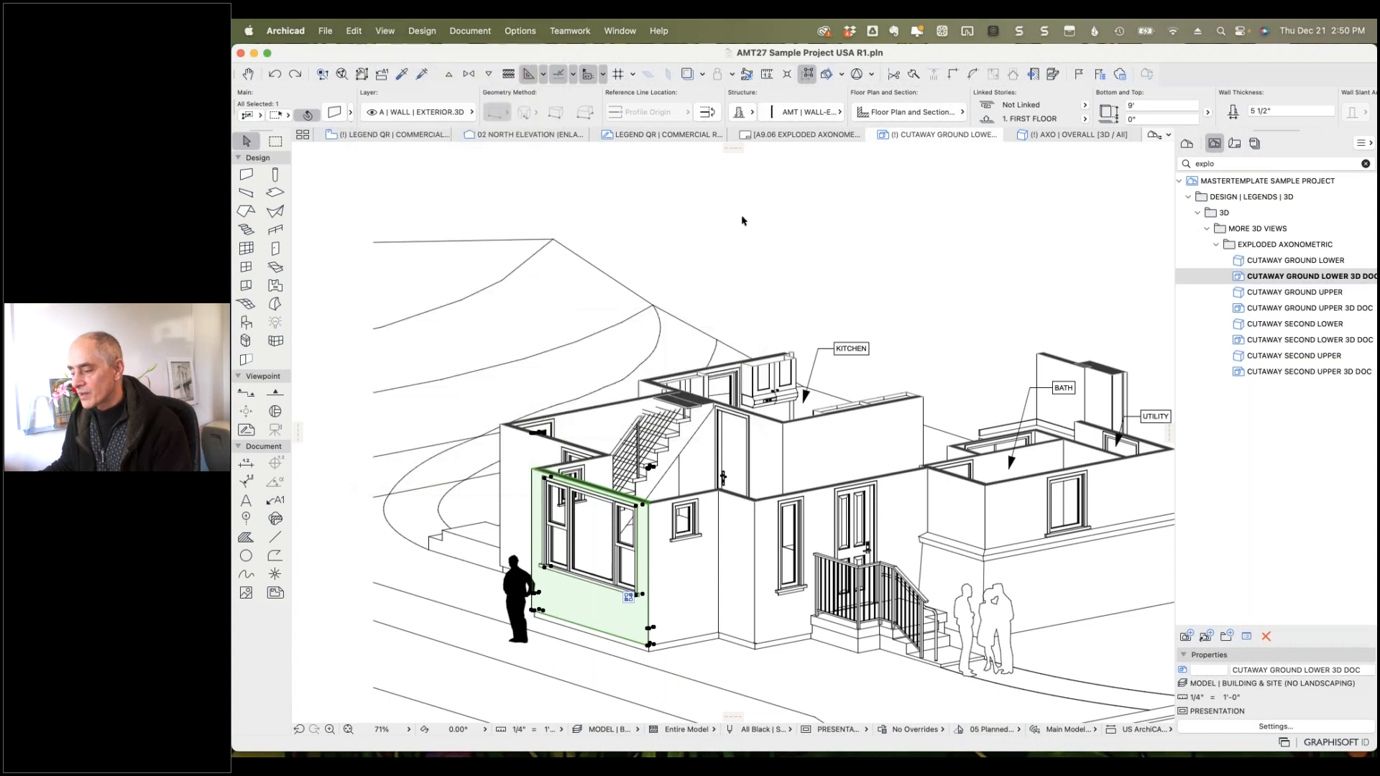
pyautogui.rightClick(743, 220)
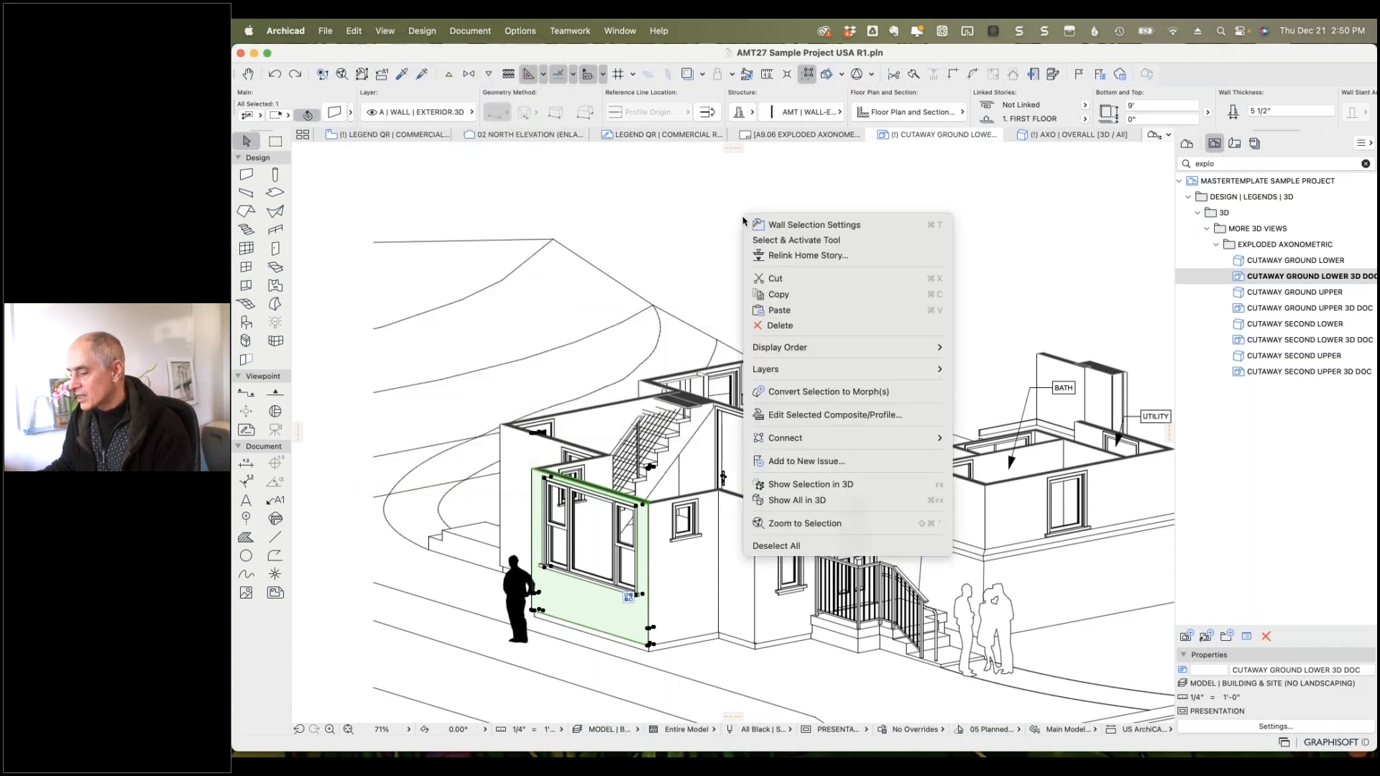
pyautogui.click(715, 270)
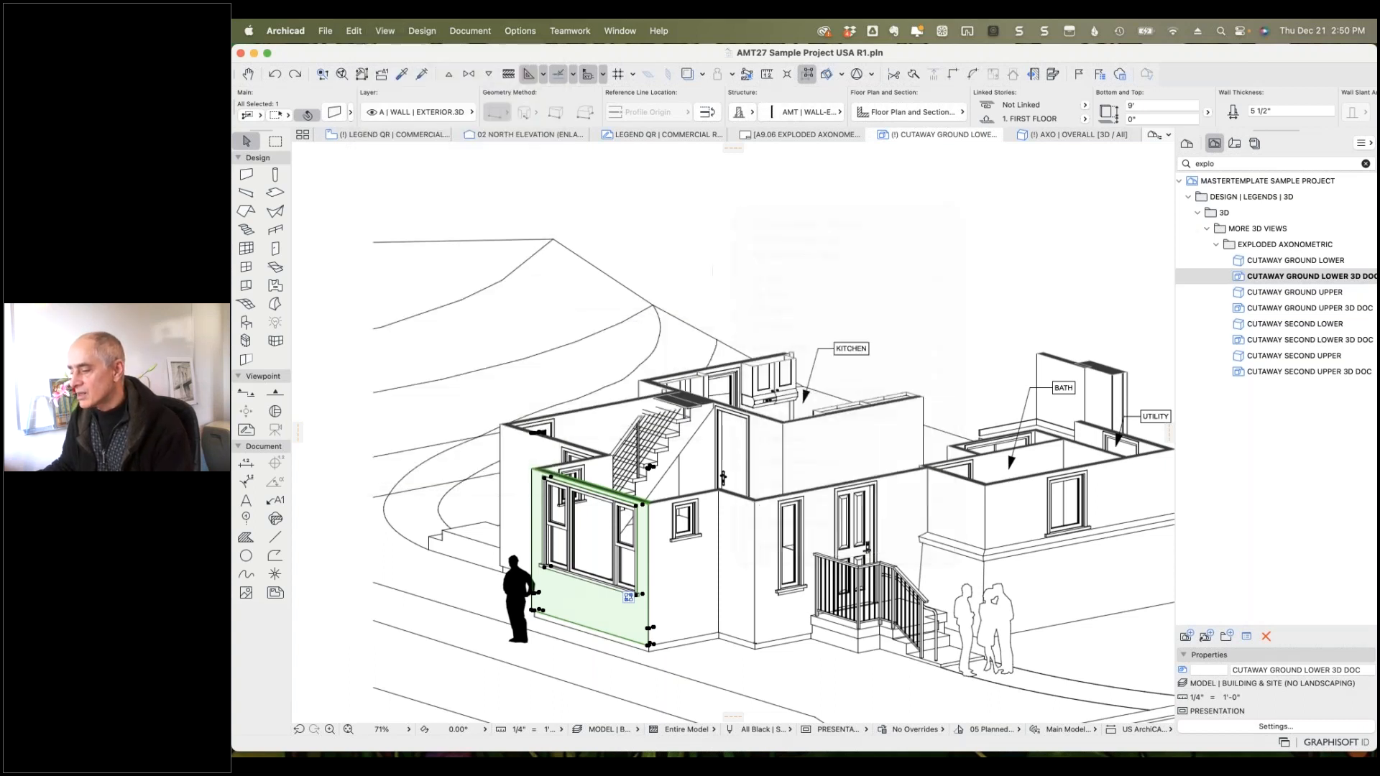
pyautogui.click(732, 150)
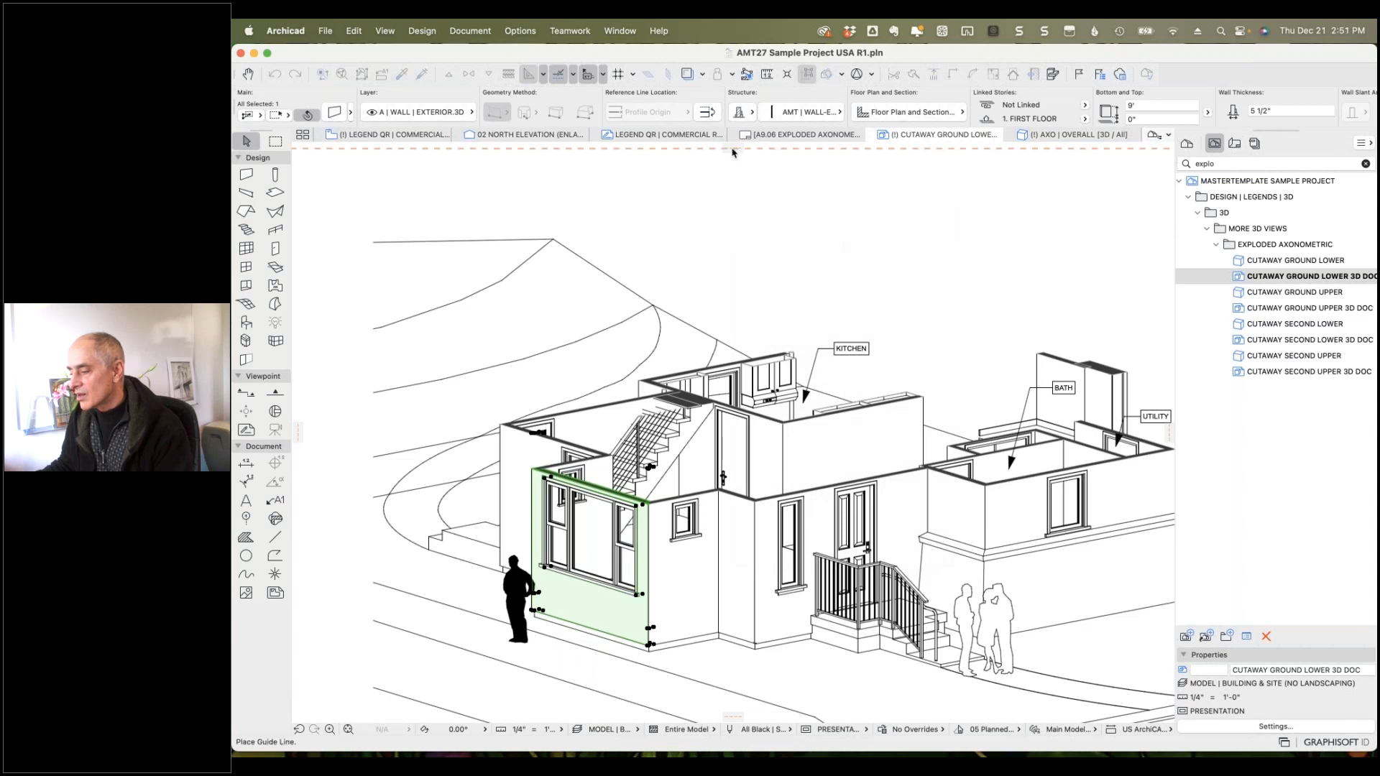
pyautogui.press('Escape')
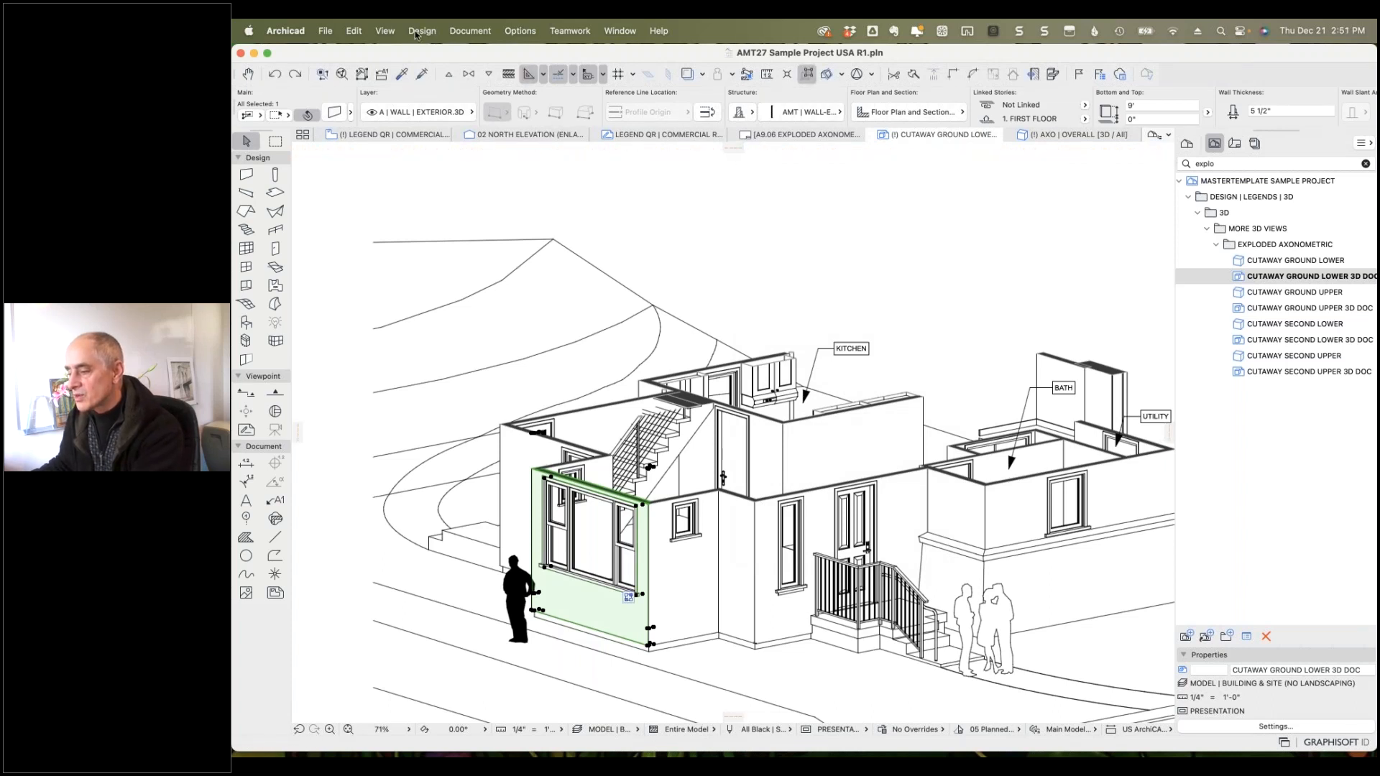
# Turn 3D Cutaway on, check the available cutting plane options, and turn 3D Cutaway off again in the 3D document.
pyautogui.click(385, 31)
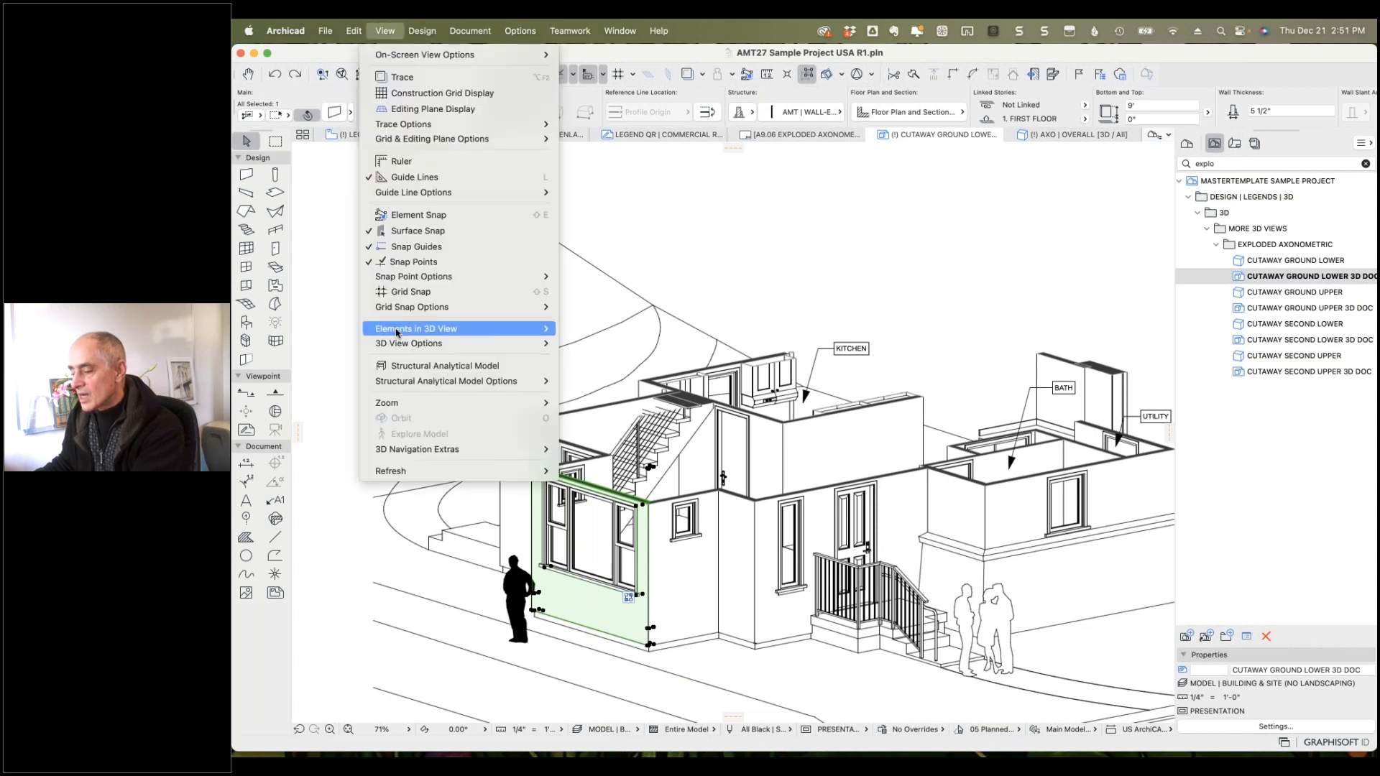
pyautogui.moveTo(489, 332)
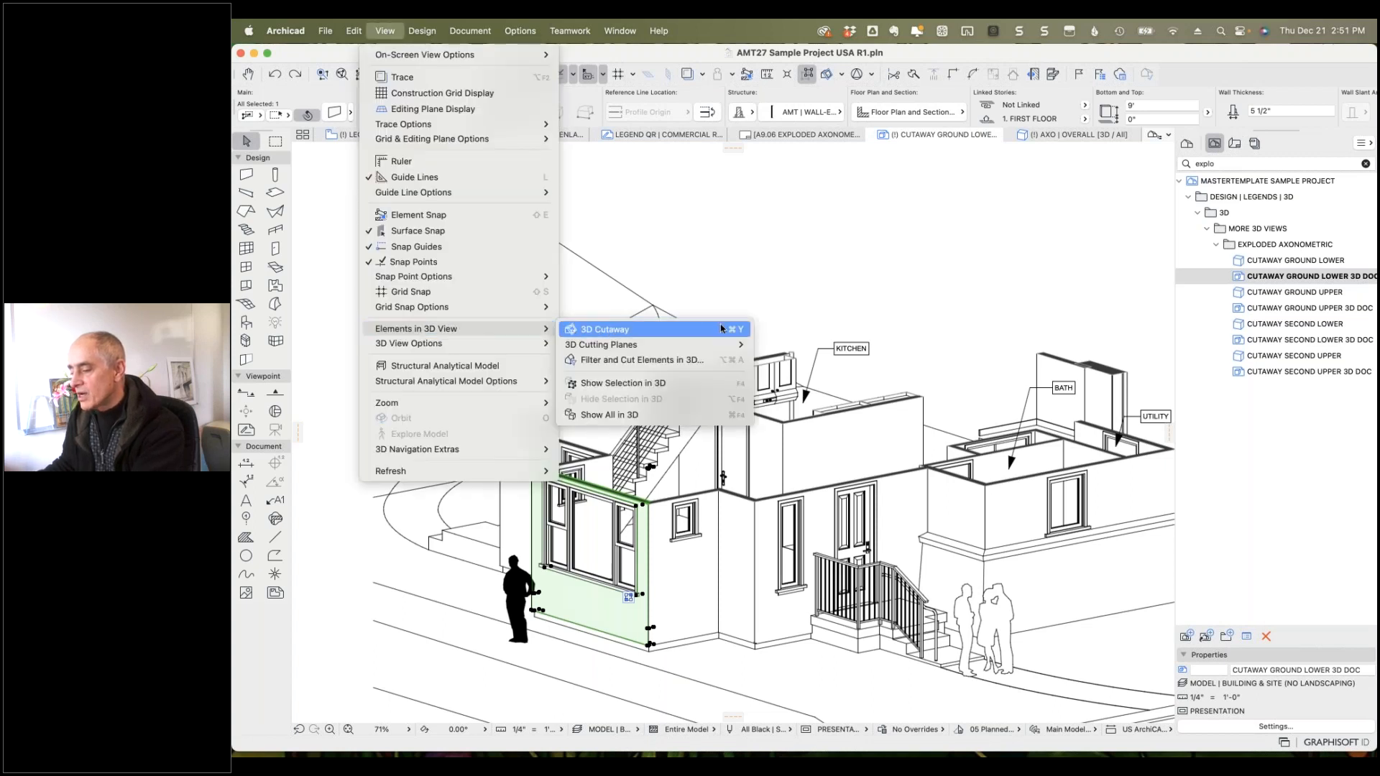
pyautogui.click(631, 333)
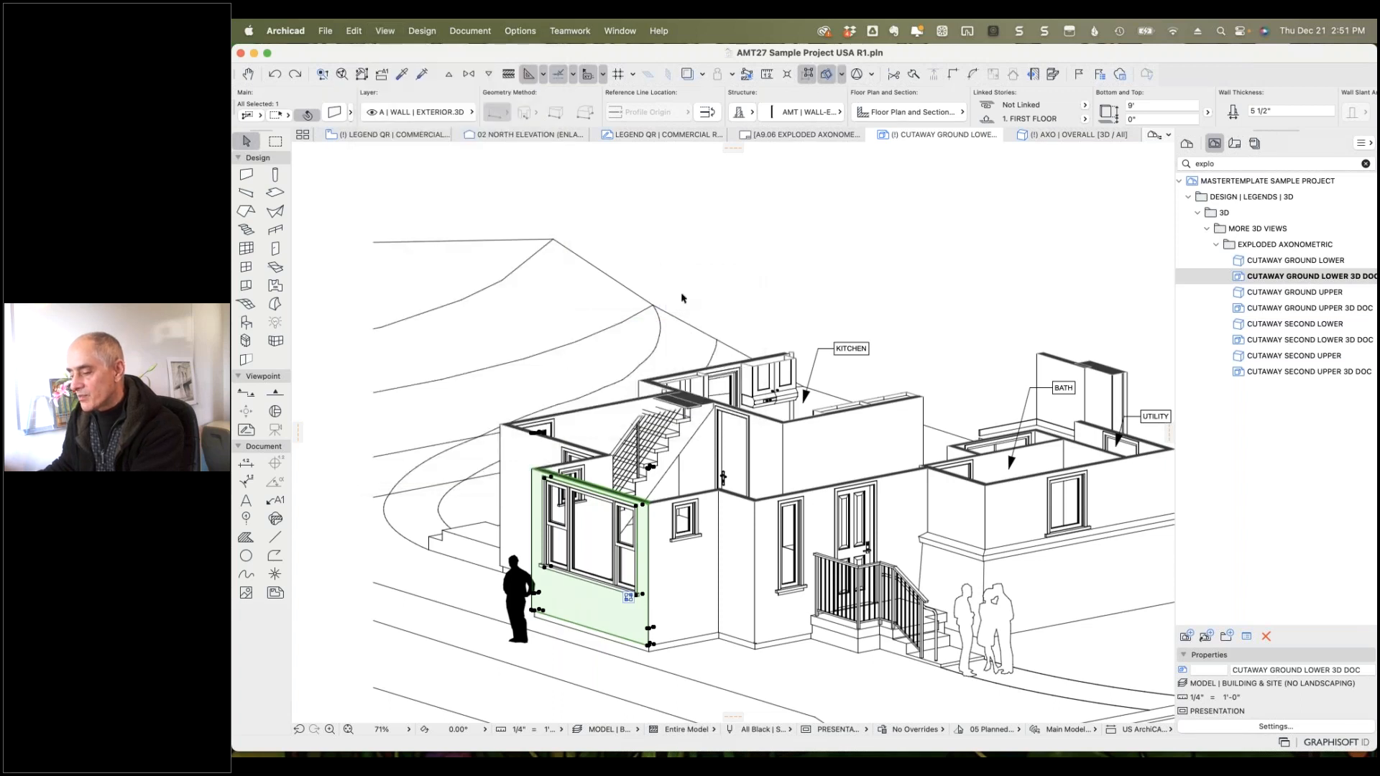
pyautogui.press('super+y')
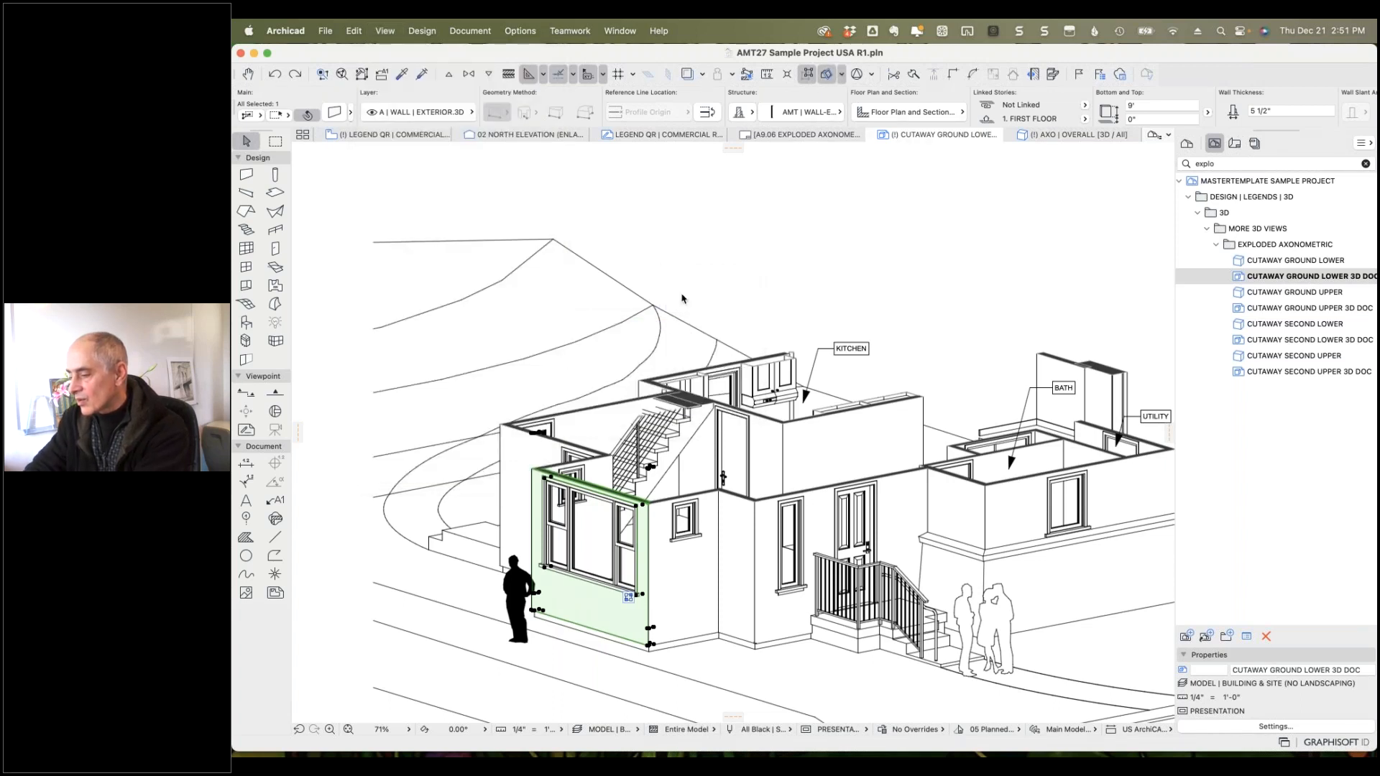
pyautogui.click(841, 74)
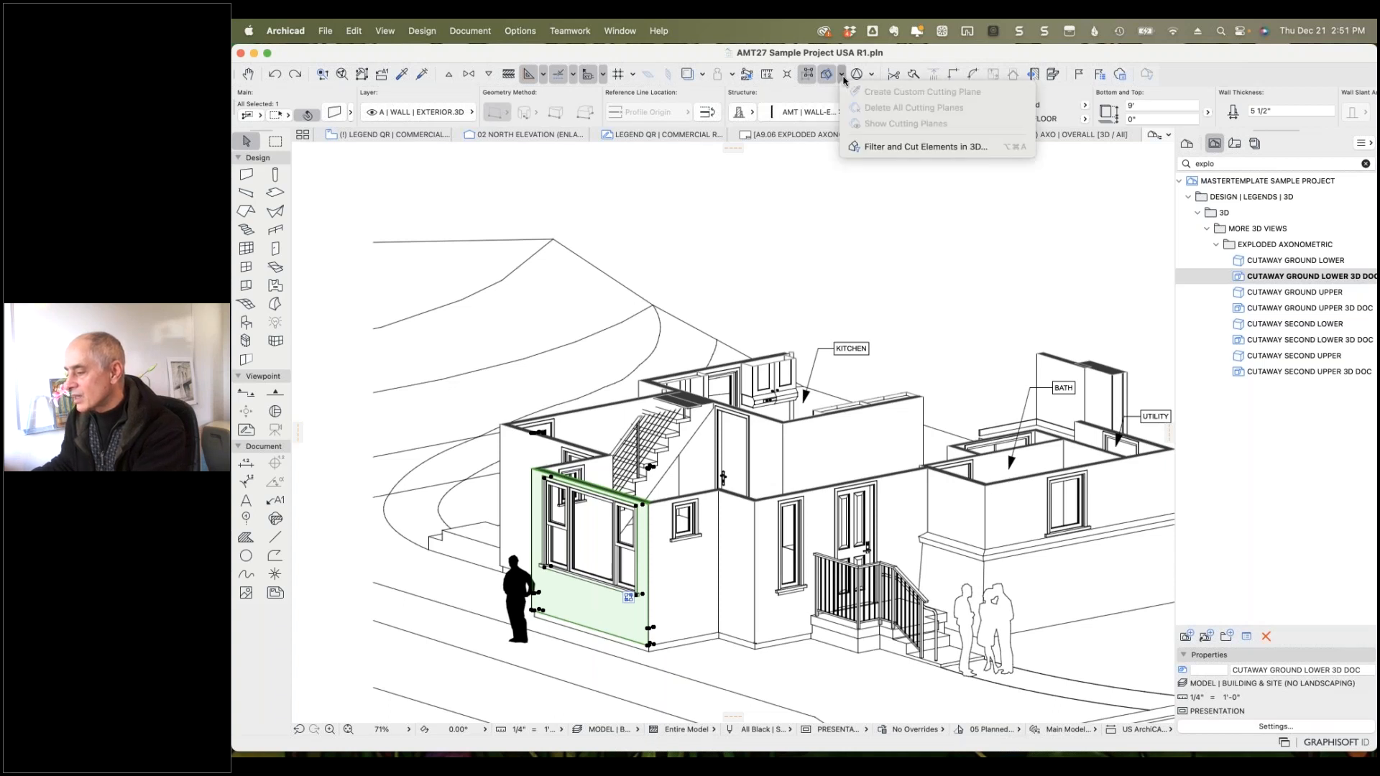
pyautogui.click(844, 77)
pyautogui.press('super+y')
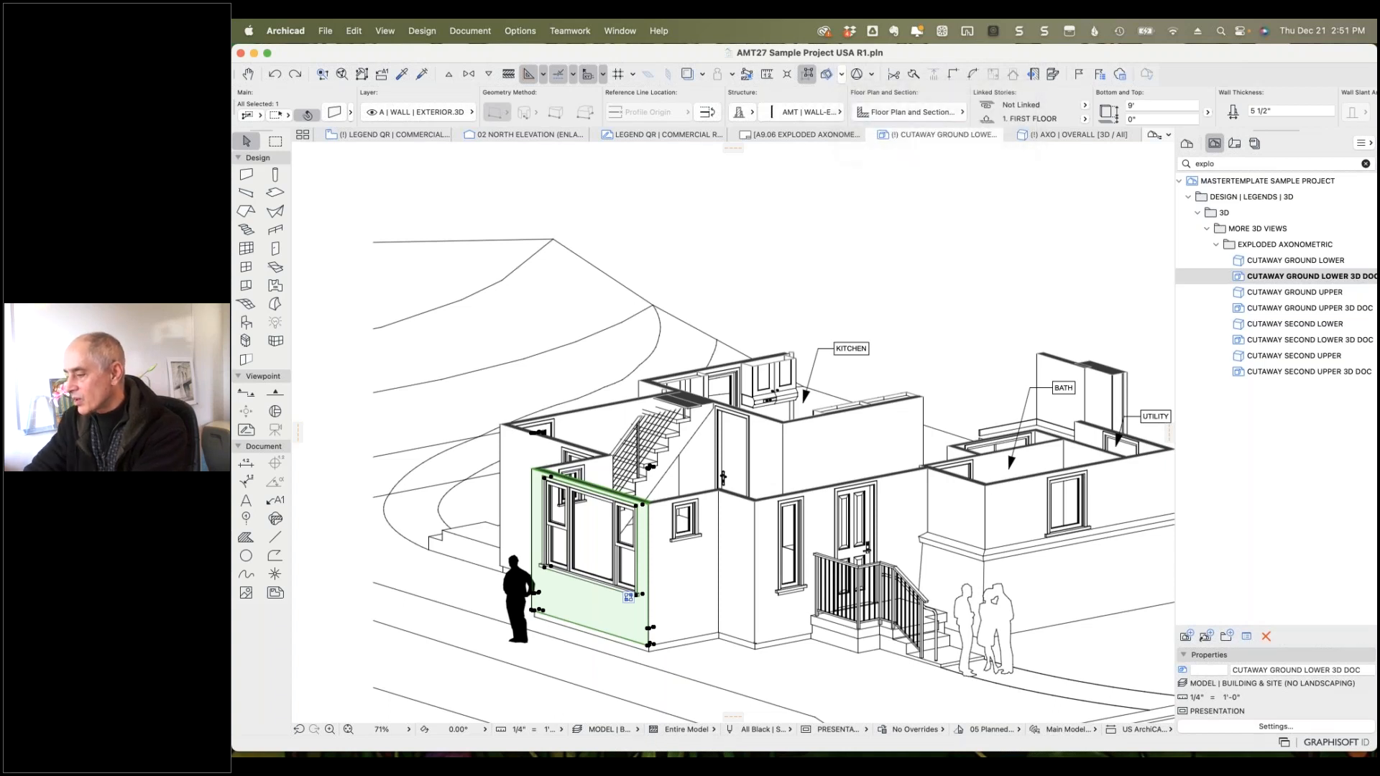
pyautogui.click(842, 74)
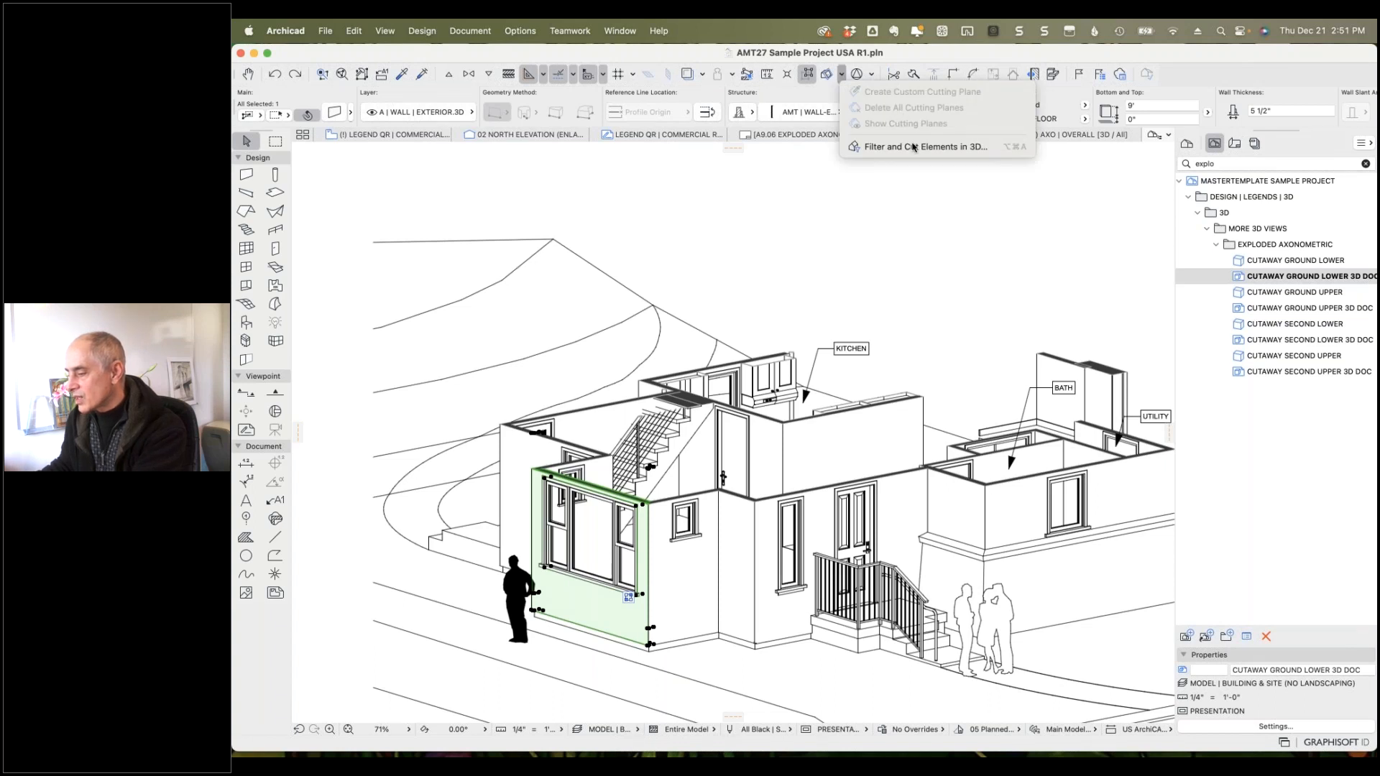
pyautogui.click(881, 186)
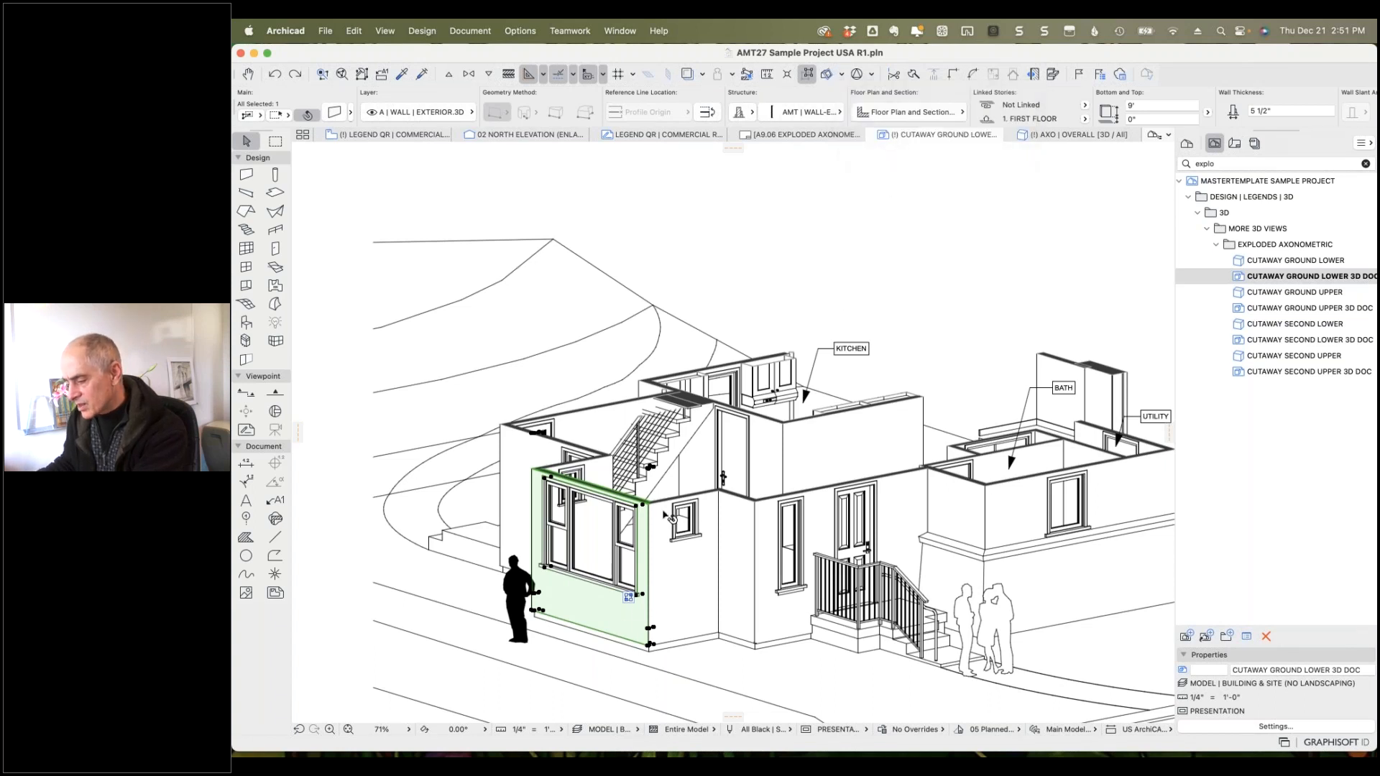
# Deselect the wall and open the 3D source of the CUTAWAY GROUND LOWER 3D document.
pyautogui.click(841, 277)
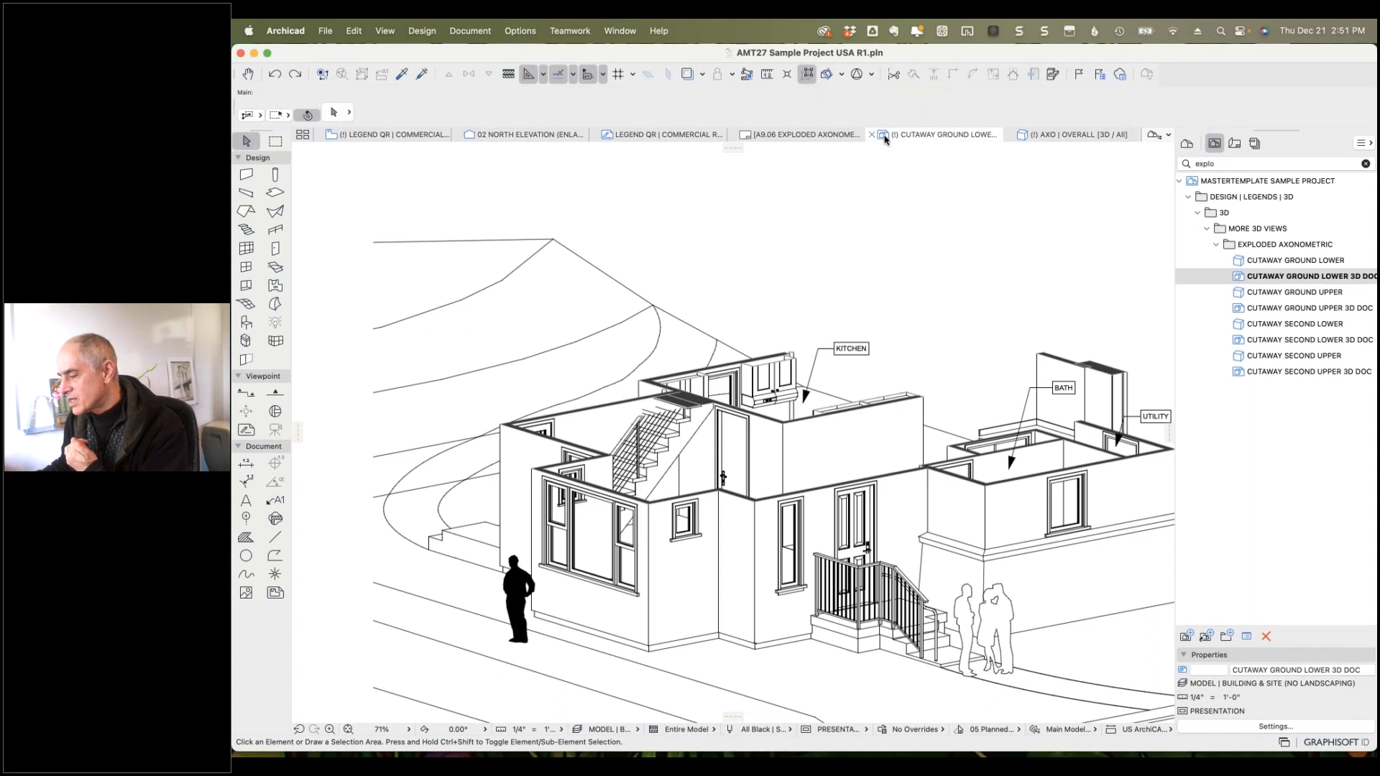
pyautogui.rightClick(818, 201)
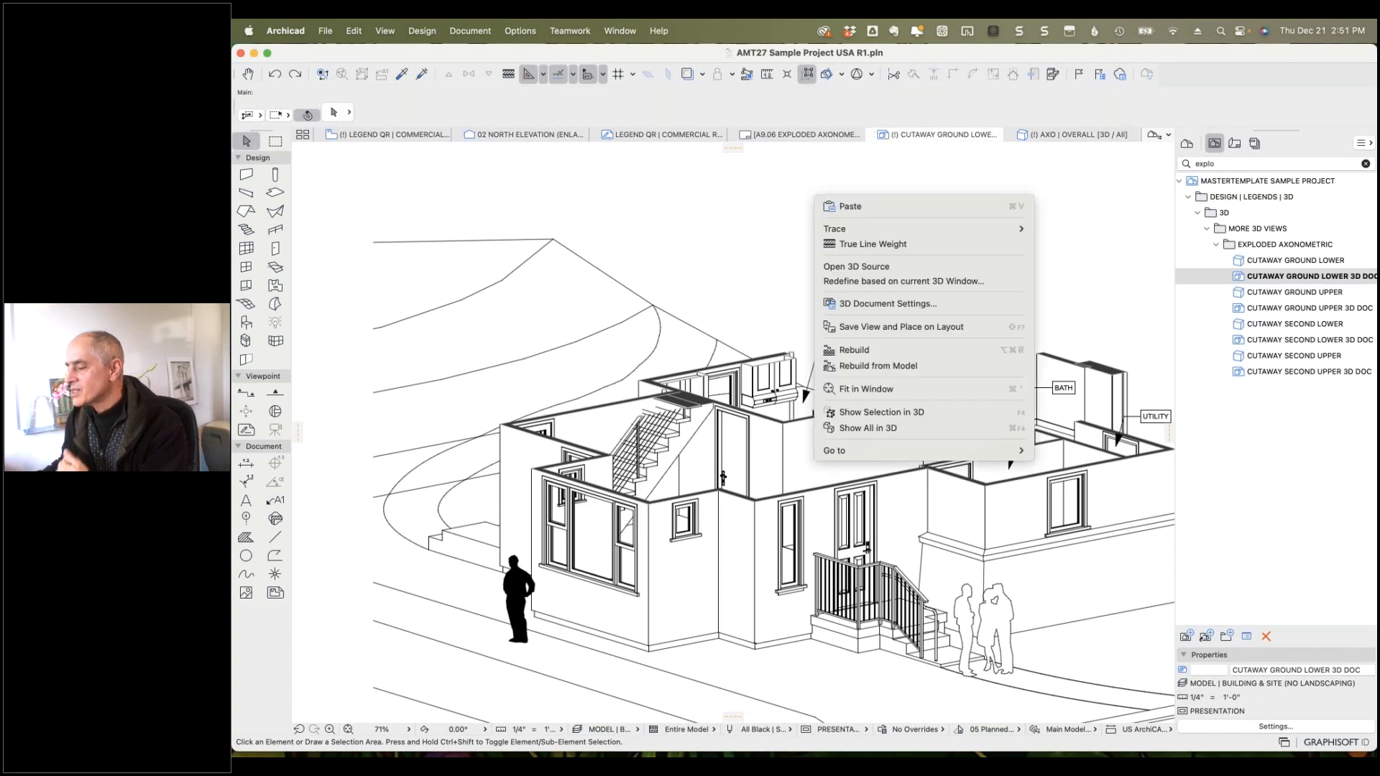
pyautogui.click(863, 266)
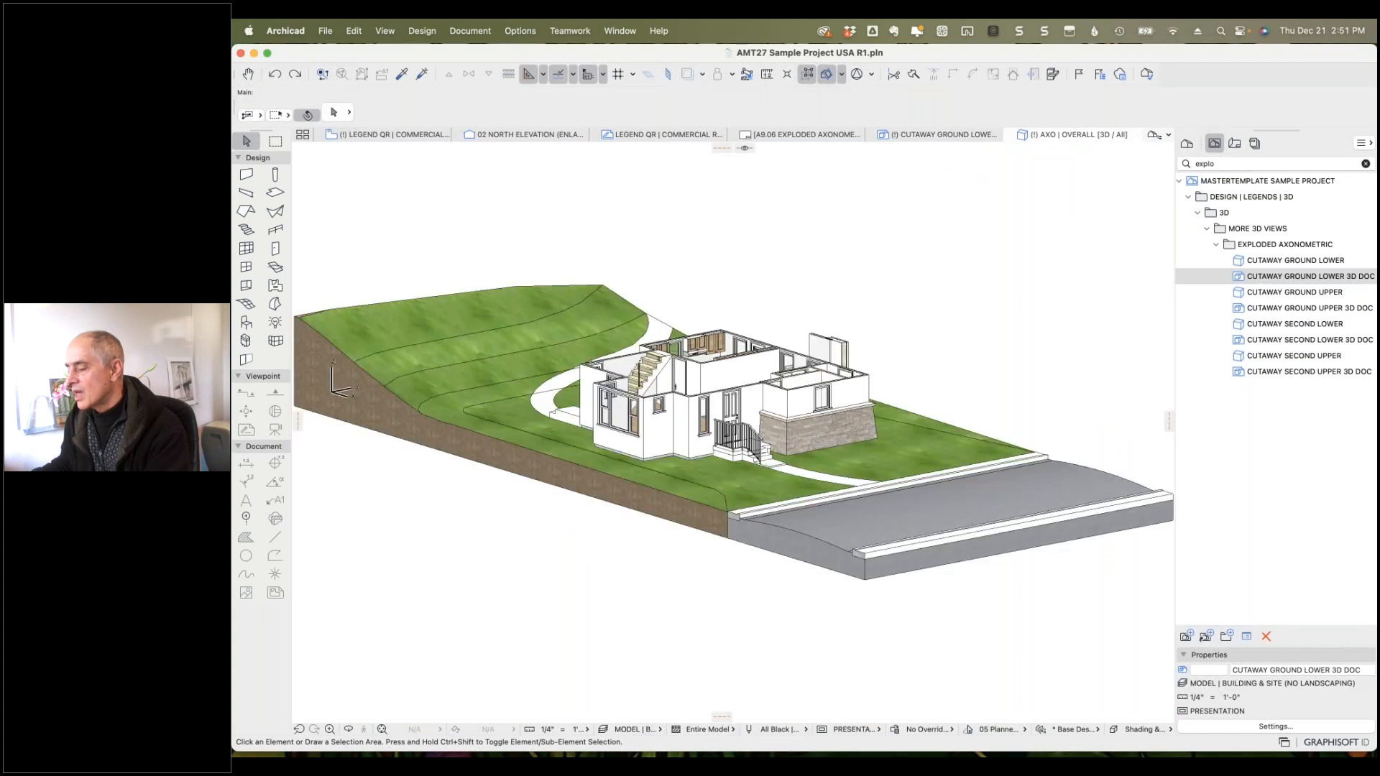
pyautogui.scroll(4, 703, 388)
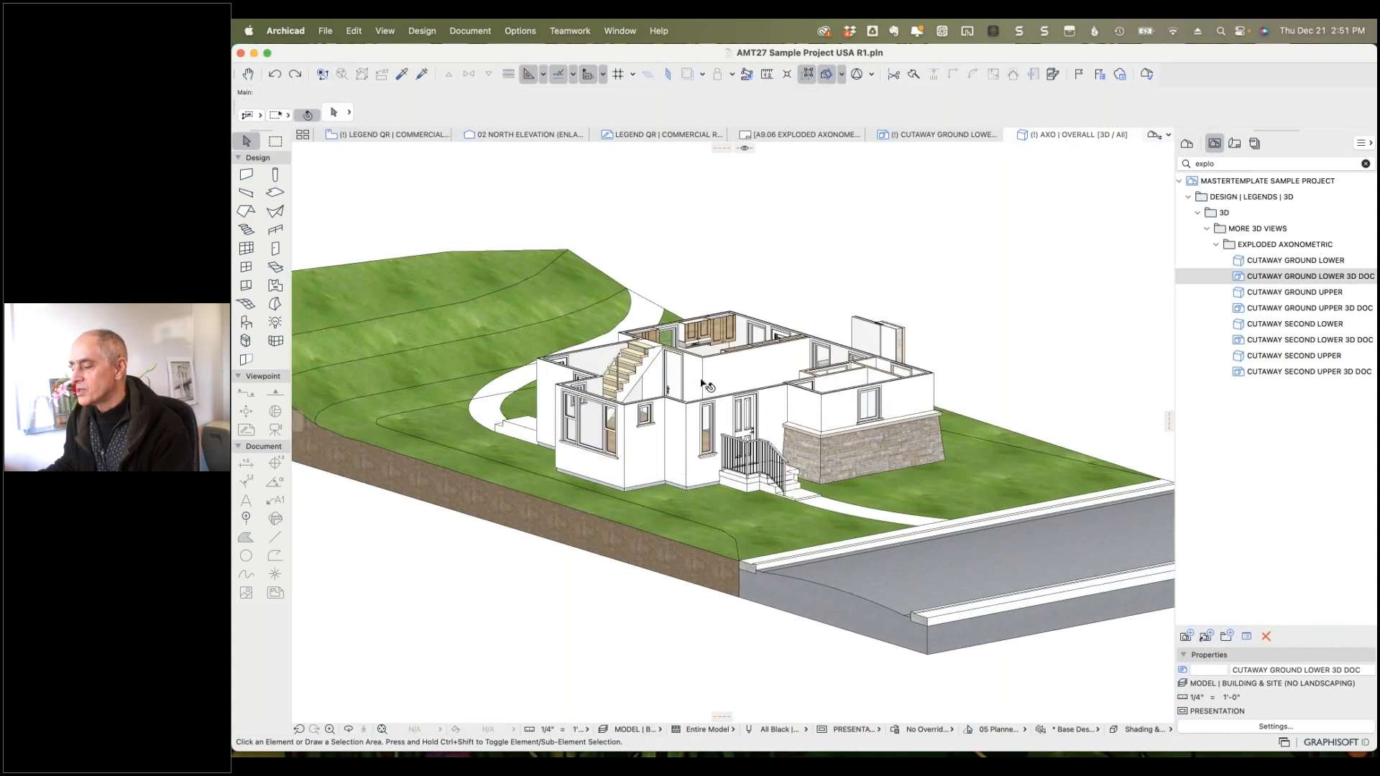
# Show the cutting planes and try to lower the horizontal cutting plane through the ground-floor walls of the house.
pyautogui.click(746, 150)
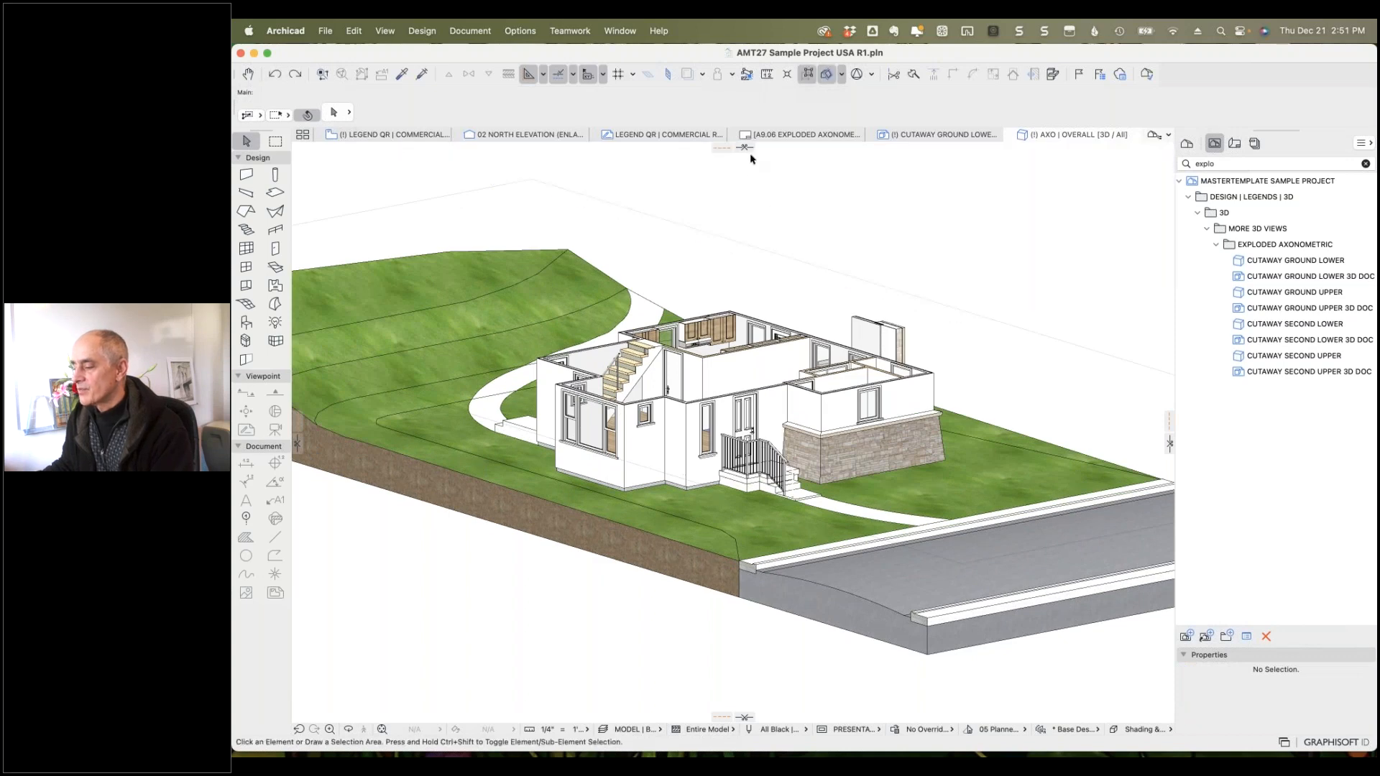
pyautogui.moveTo(746, 149); pyautogui.dragTo(767, 301)
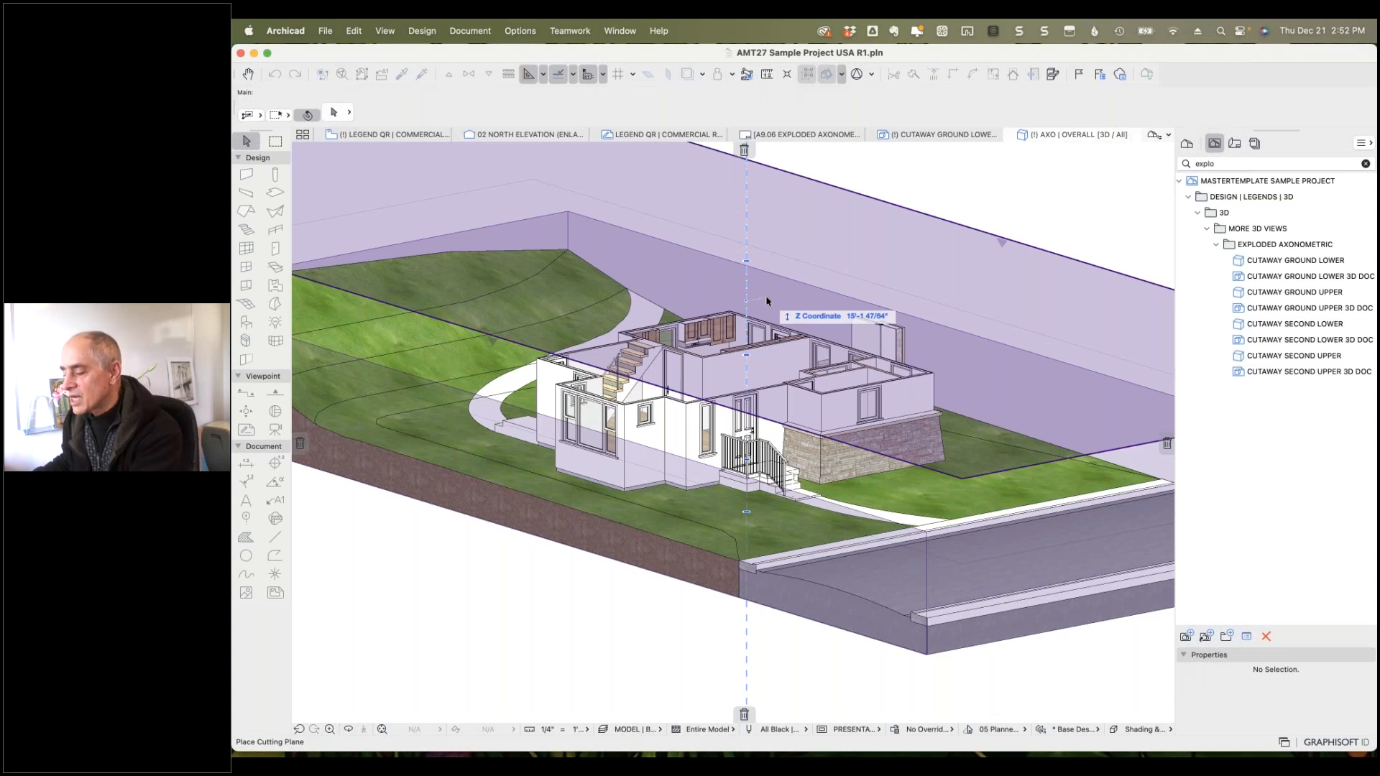
pyautogui.click(755, 300)
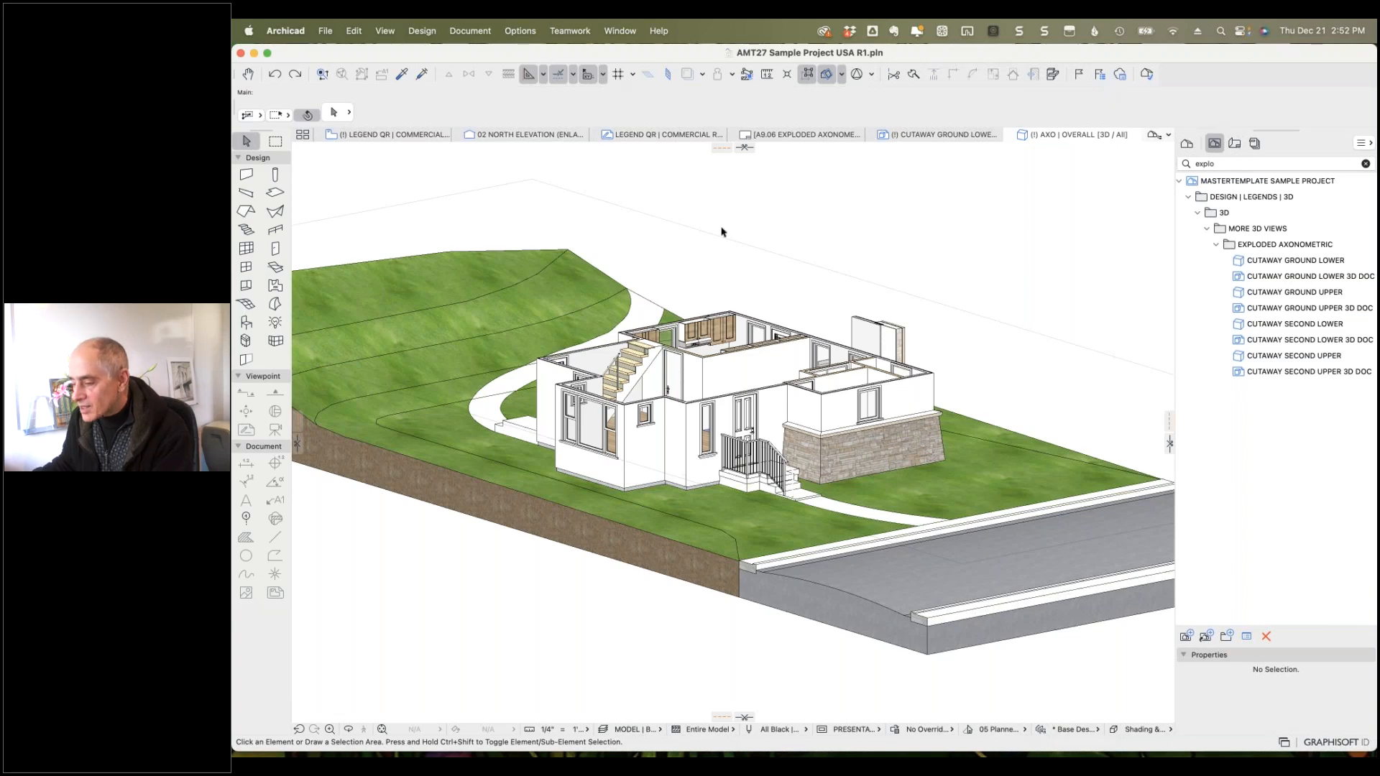
pyautogui.click(690, 231)
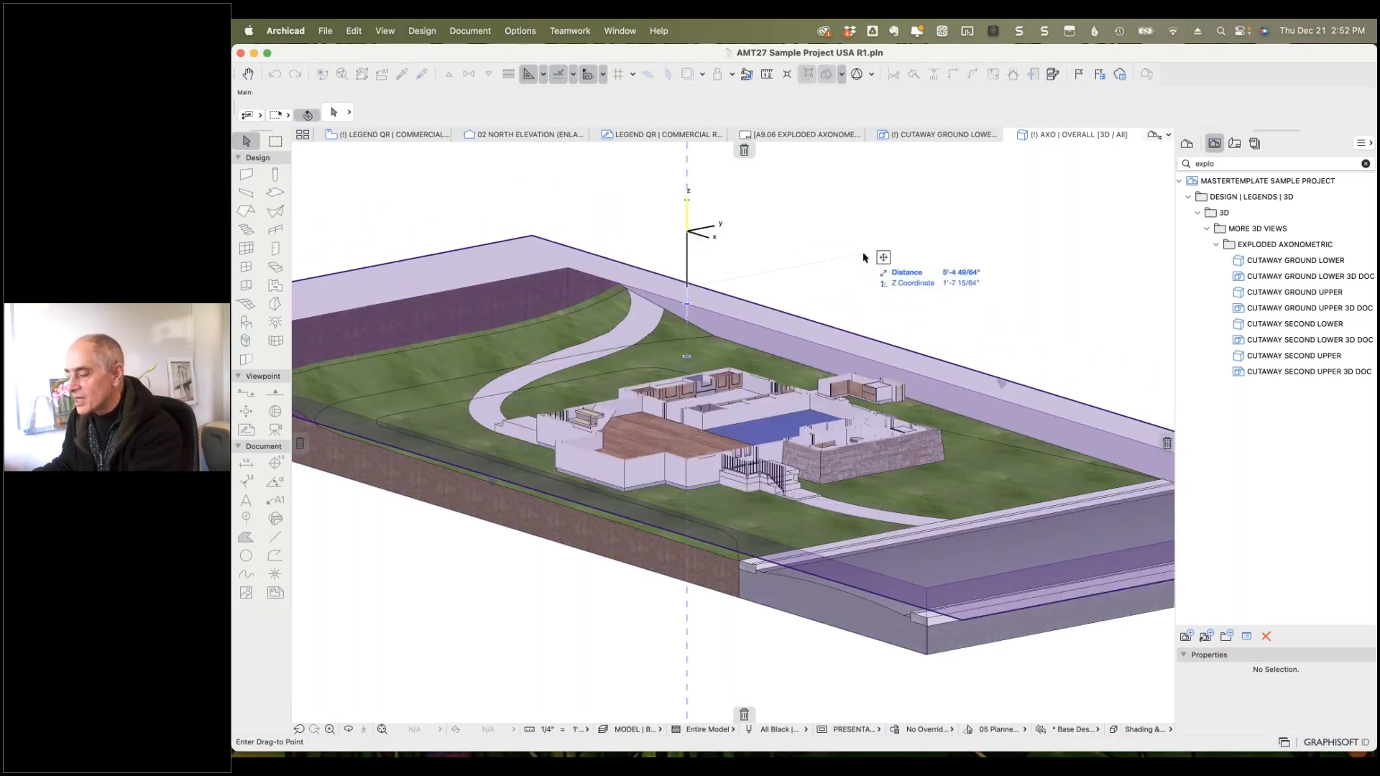
pyautogui.click(864, 262)
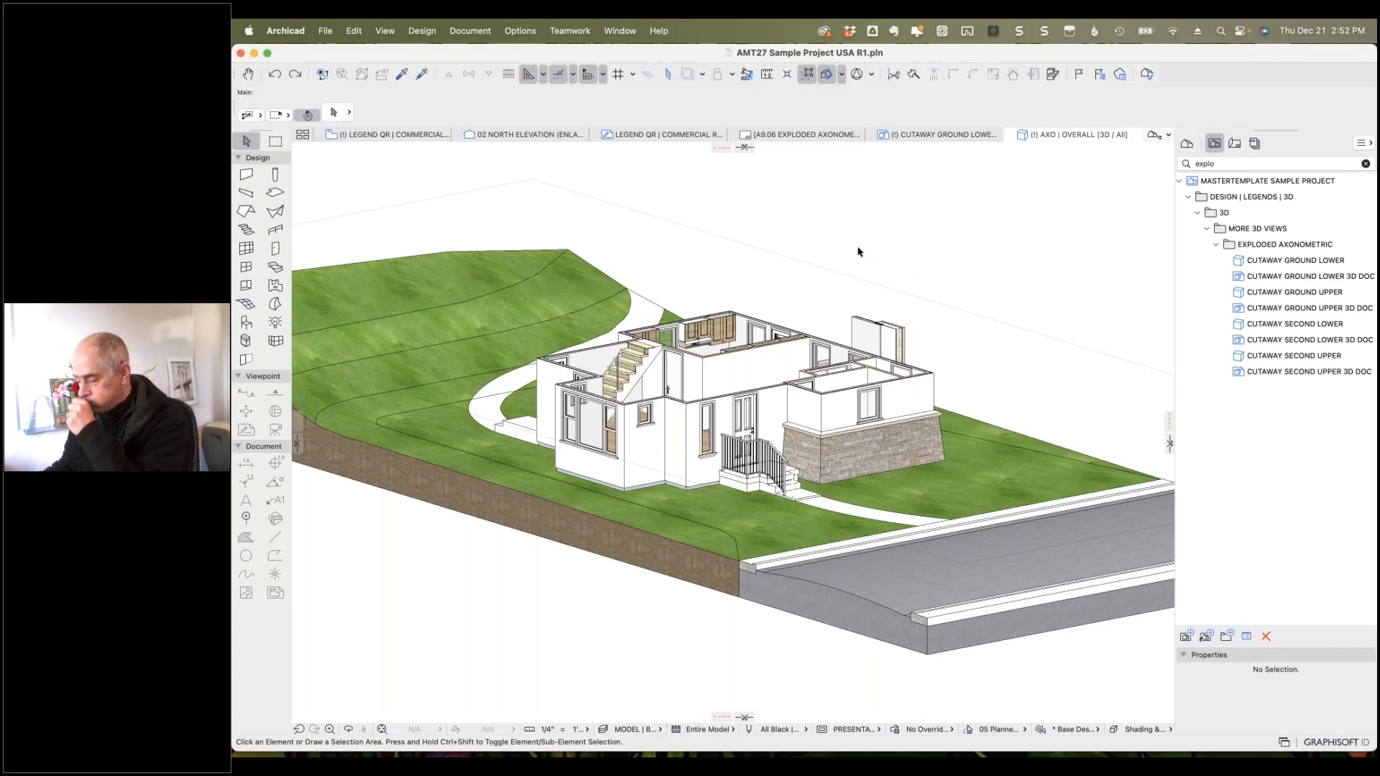
# Reverse the horizontal cutting plane's direction to show the upper part of the house, and reverse it back to the ground-floor cutaway.
pyautogui.rightClick(786, 290)
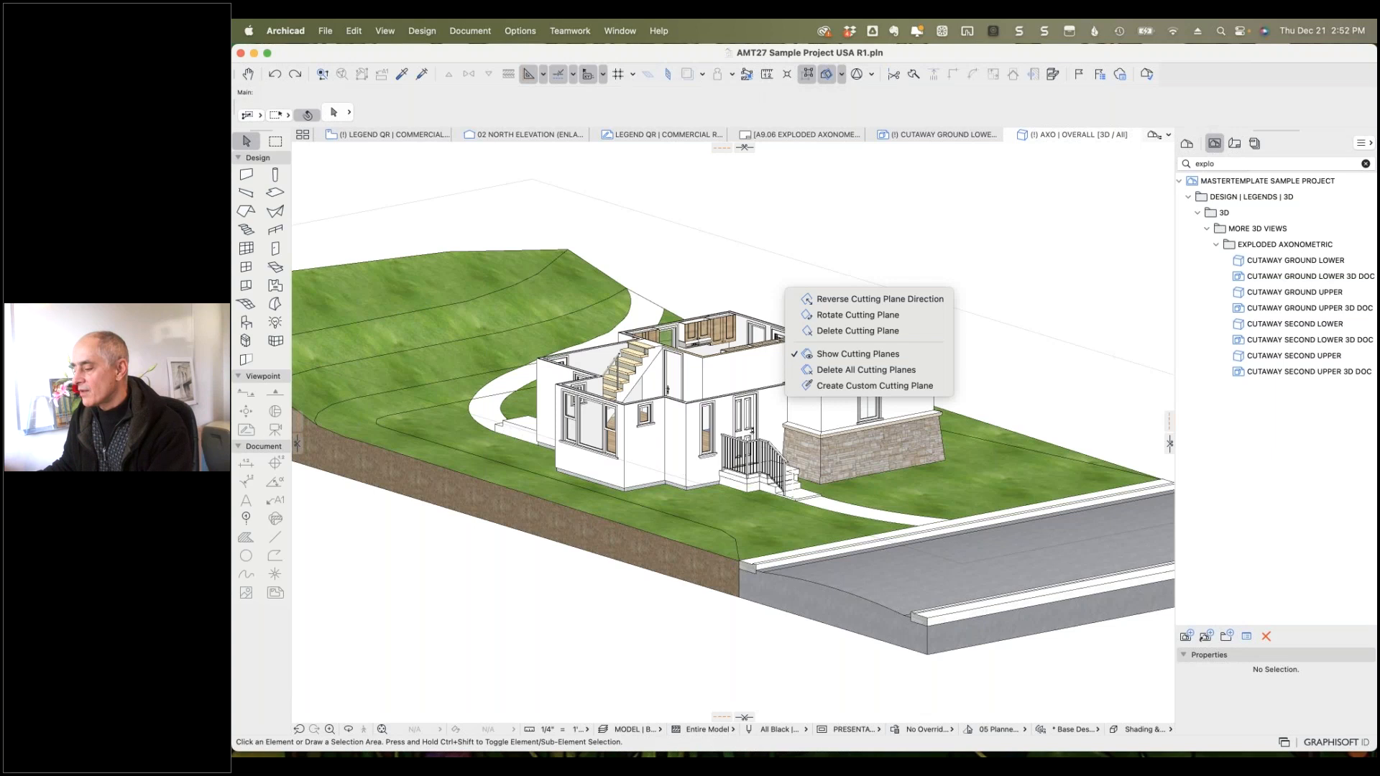
pyautogui.click(836, 297)
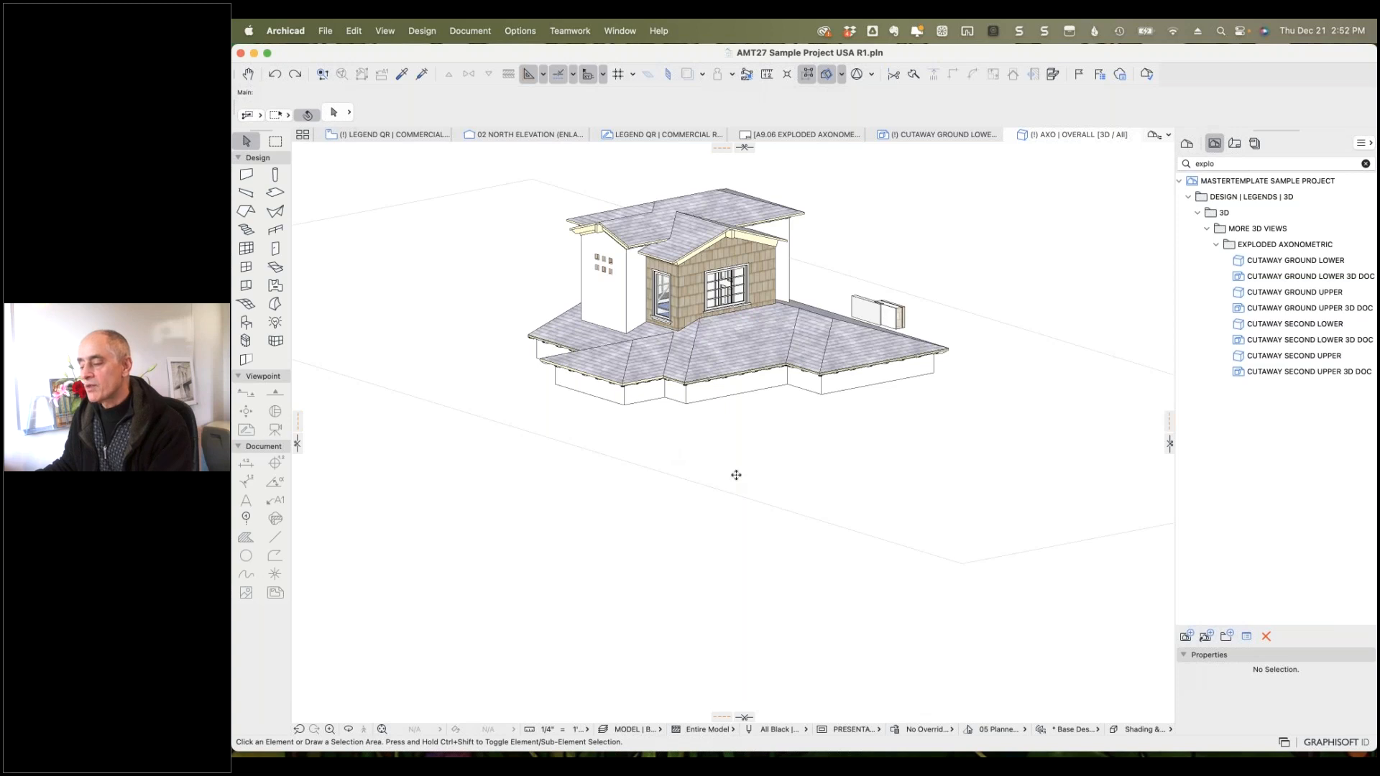
pyautogui.rightClick(772, 450)
pyautogui.click(833, 457)
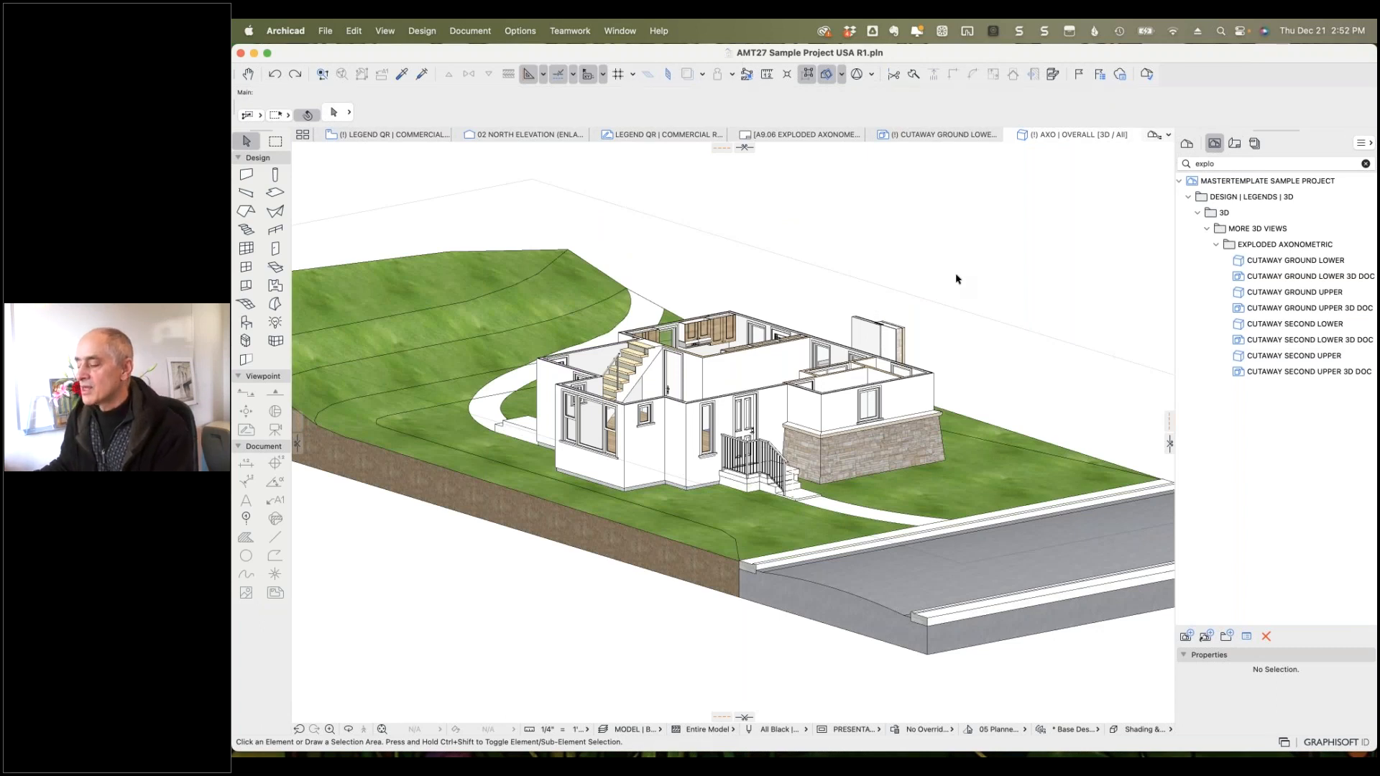
# Check the New 3D Document from 3D command, and inspect the people silhouettes and the BATH and KITCHEN labels in the CUTAWAY GROUND LOWER 3D document.
pyautogui.rightClick(871, 191)
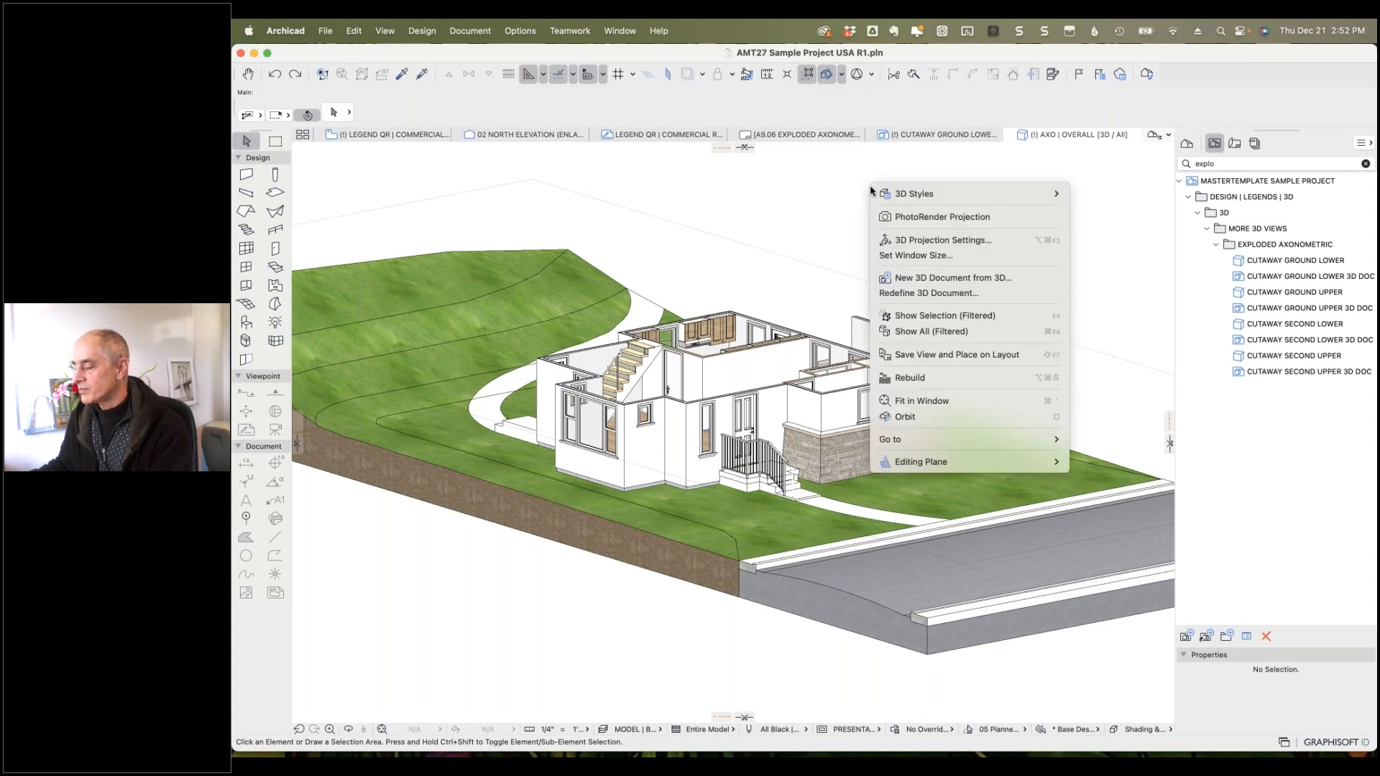
pyautogui.click(944, 277)
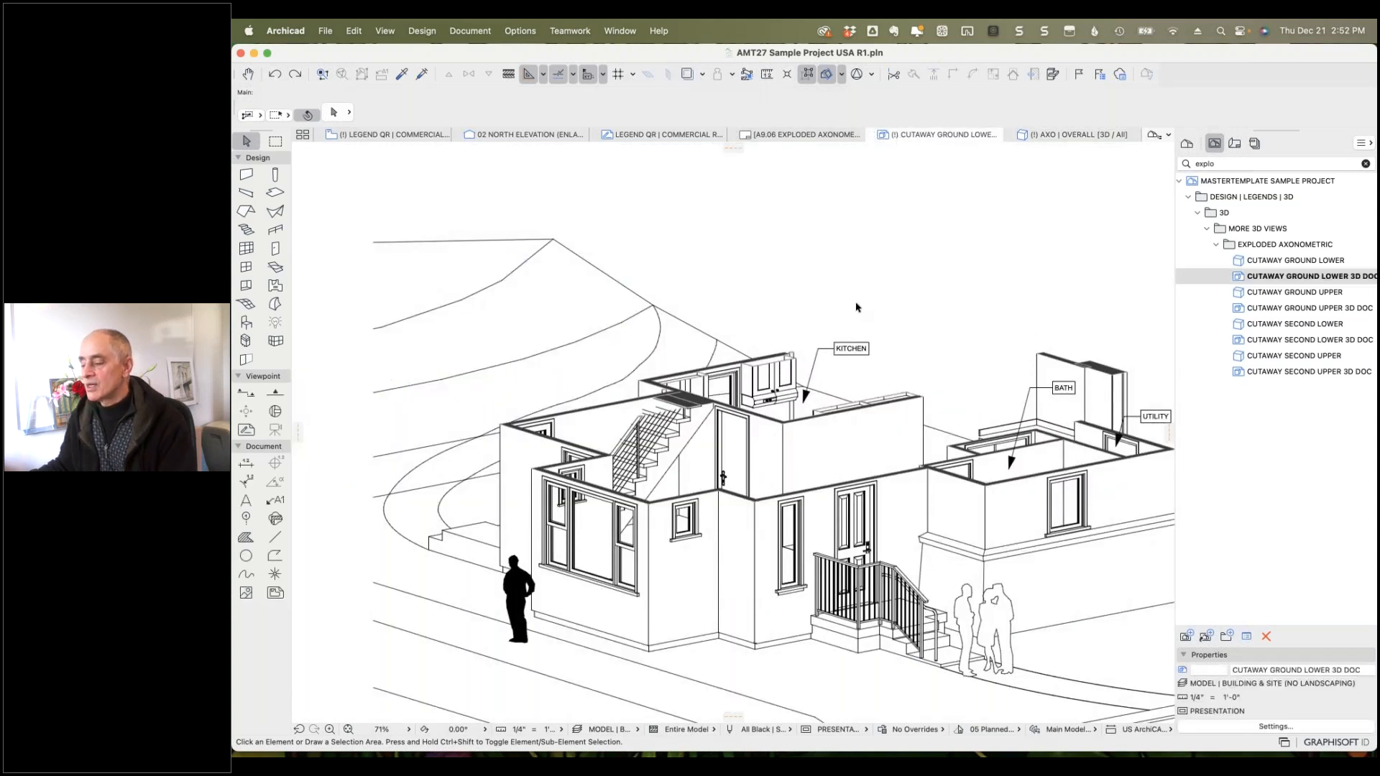
pyautogui.click(751, 536)
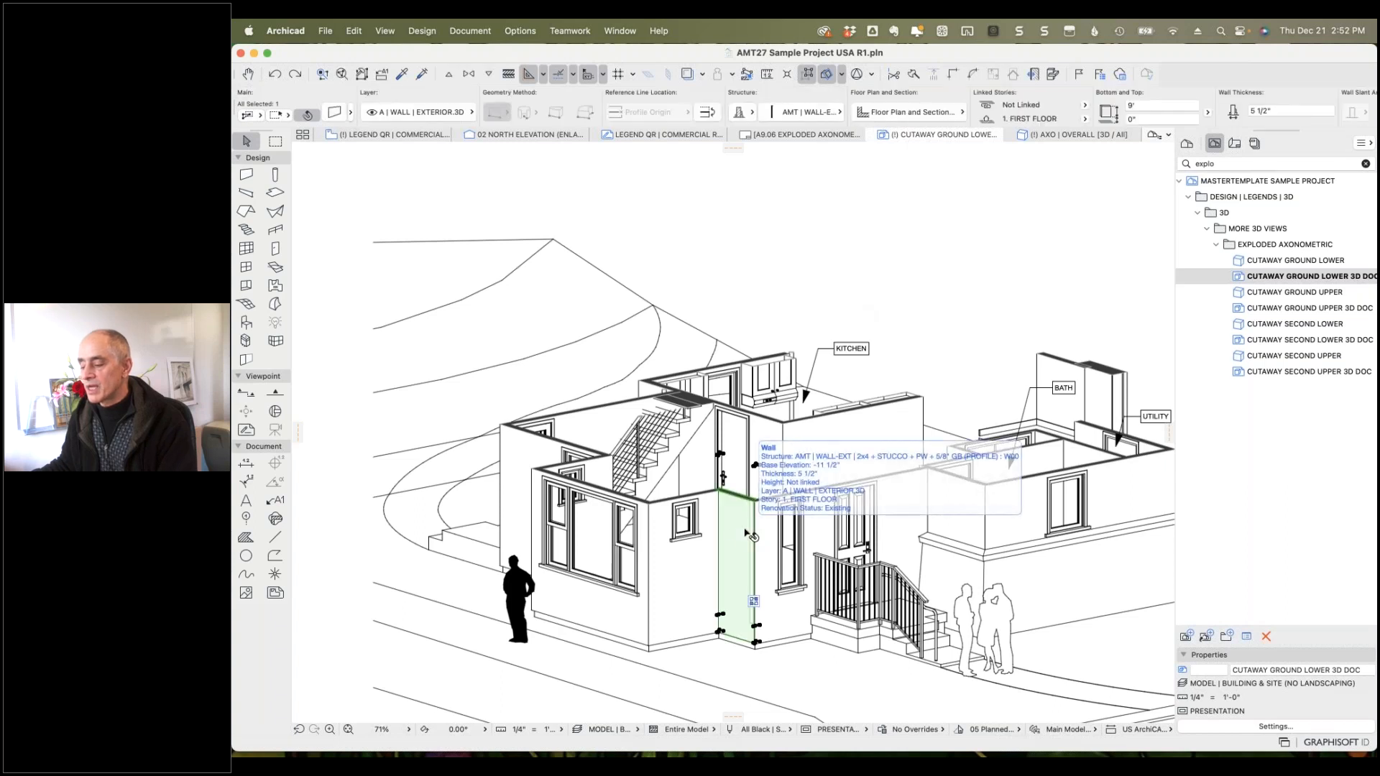
pyautogui.click(524, 624)
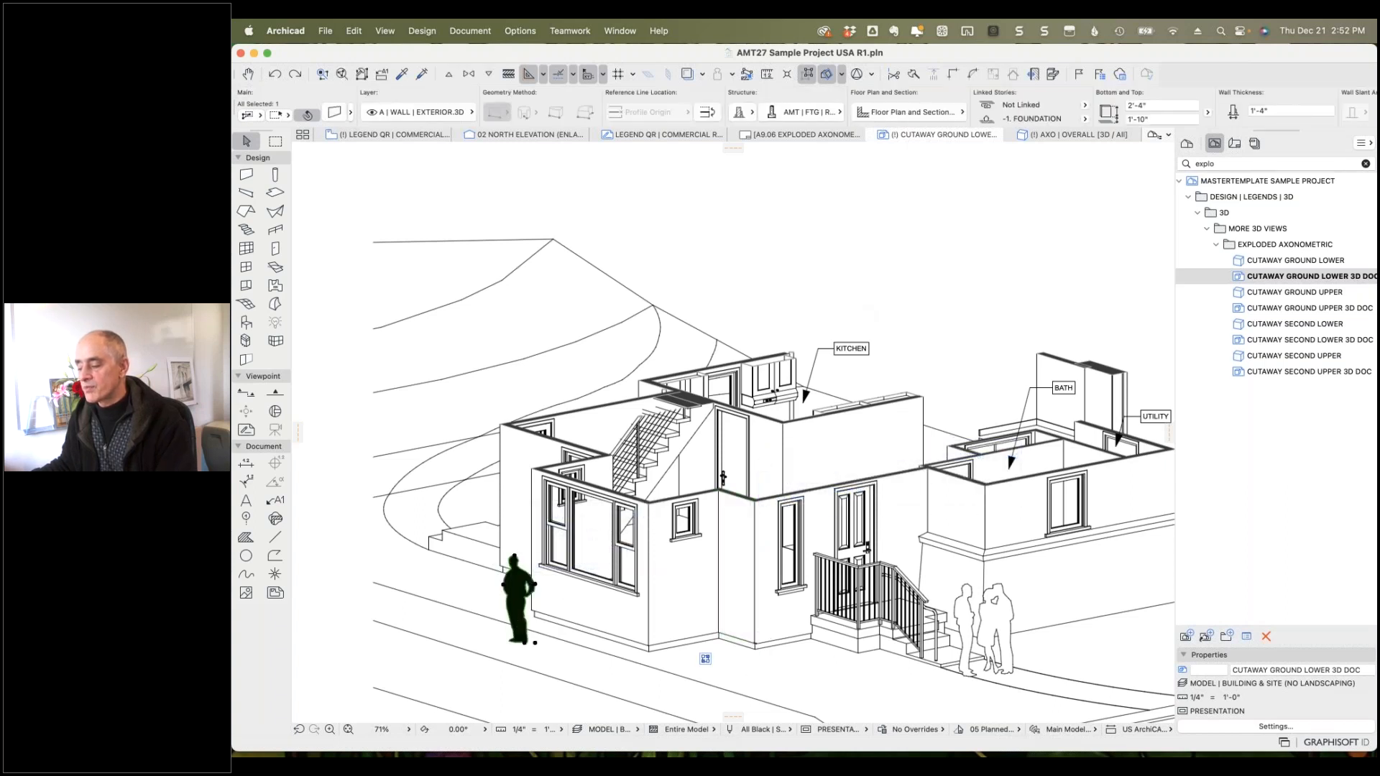
pyautogui.click(1018, 629)
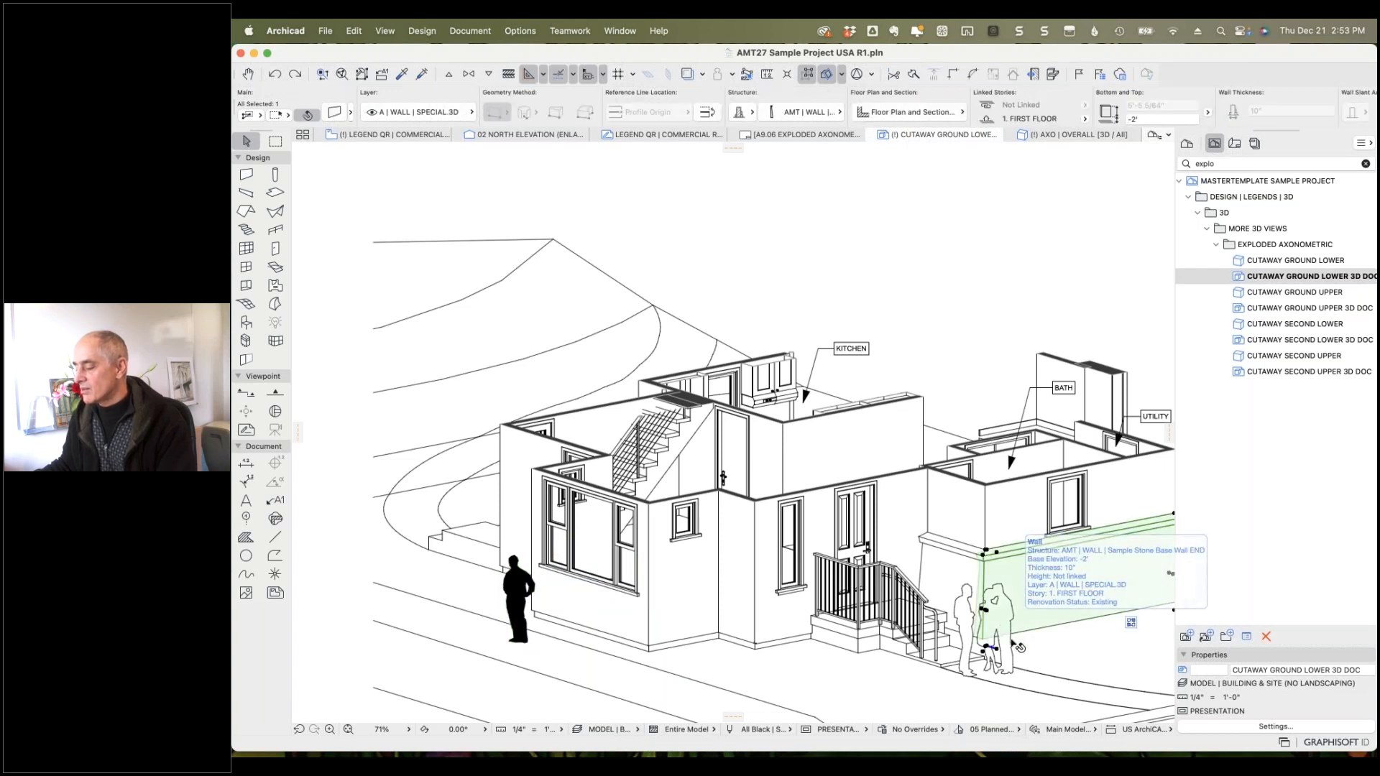
pyautogui.click(1014, 676)
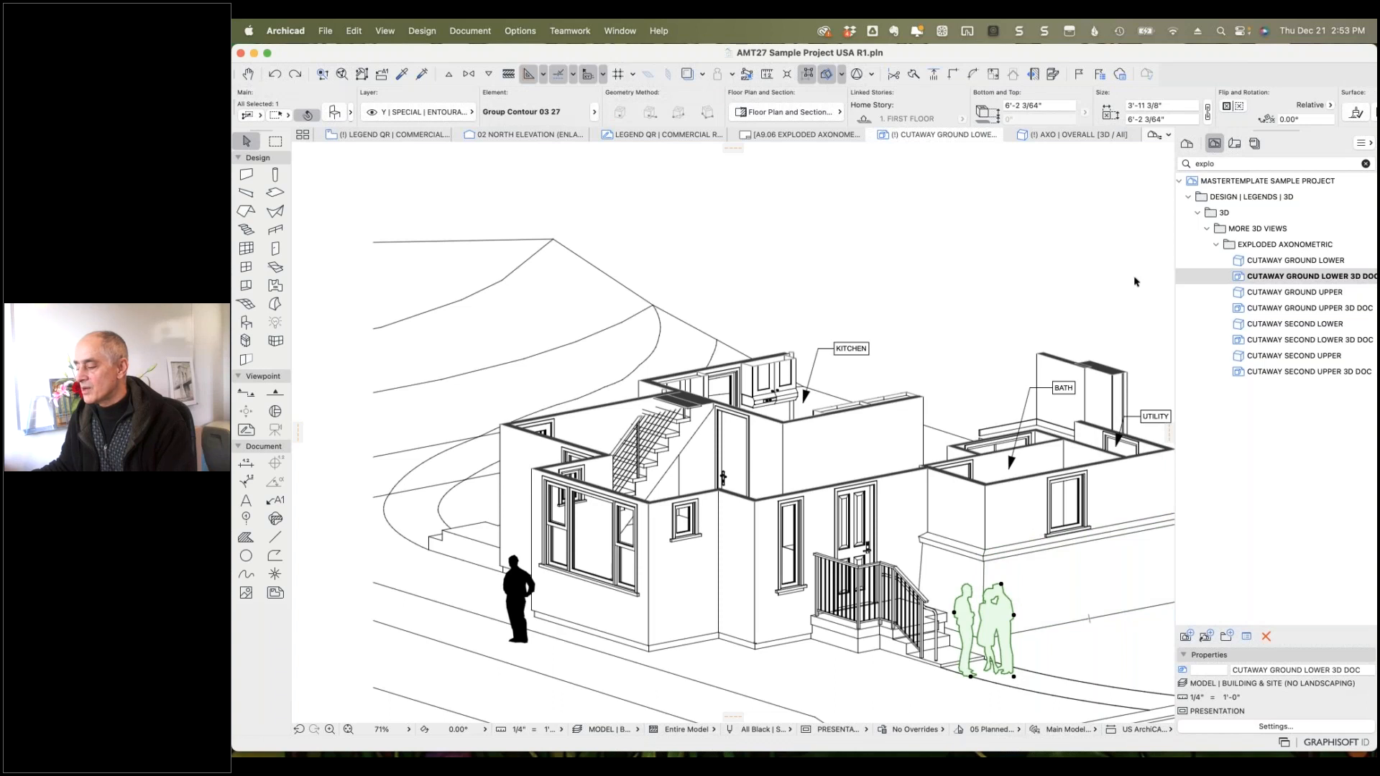
pyautogui.click(1056, 388)
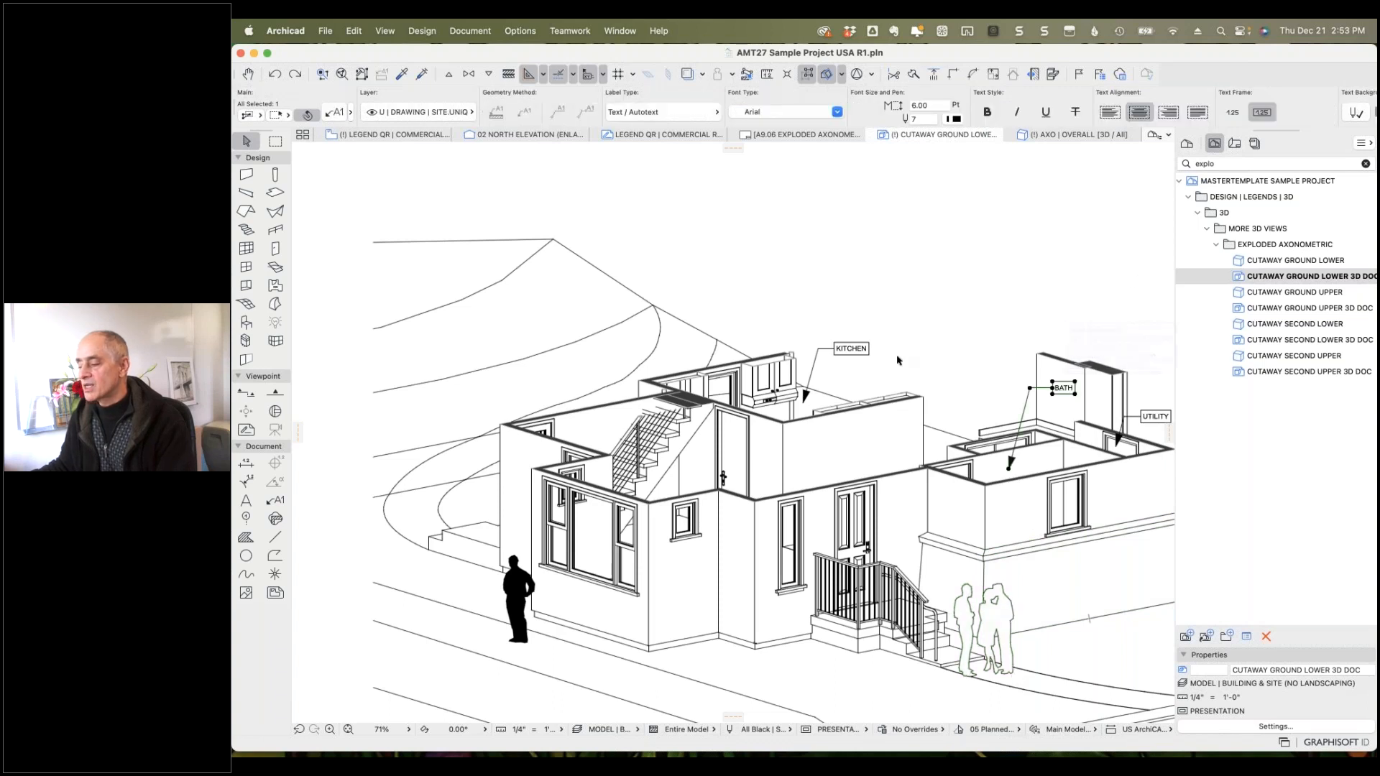
pyautogui.click(838, 351)
pyautogui.click(874, 309)
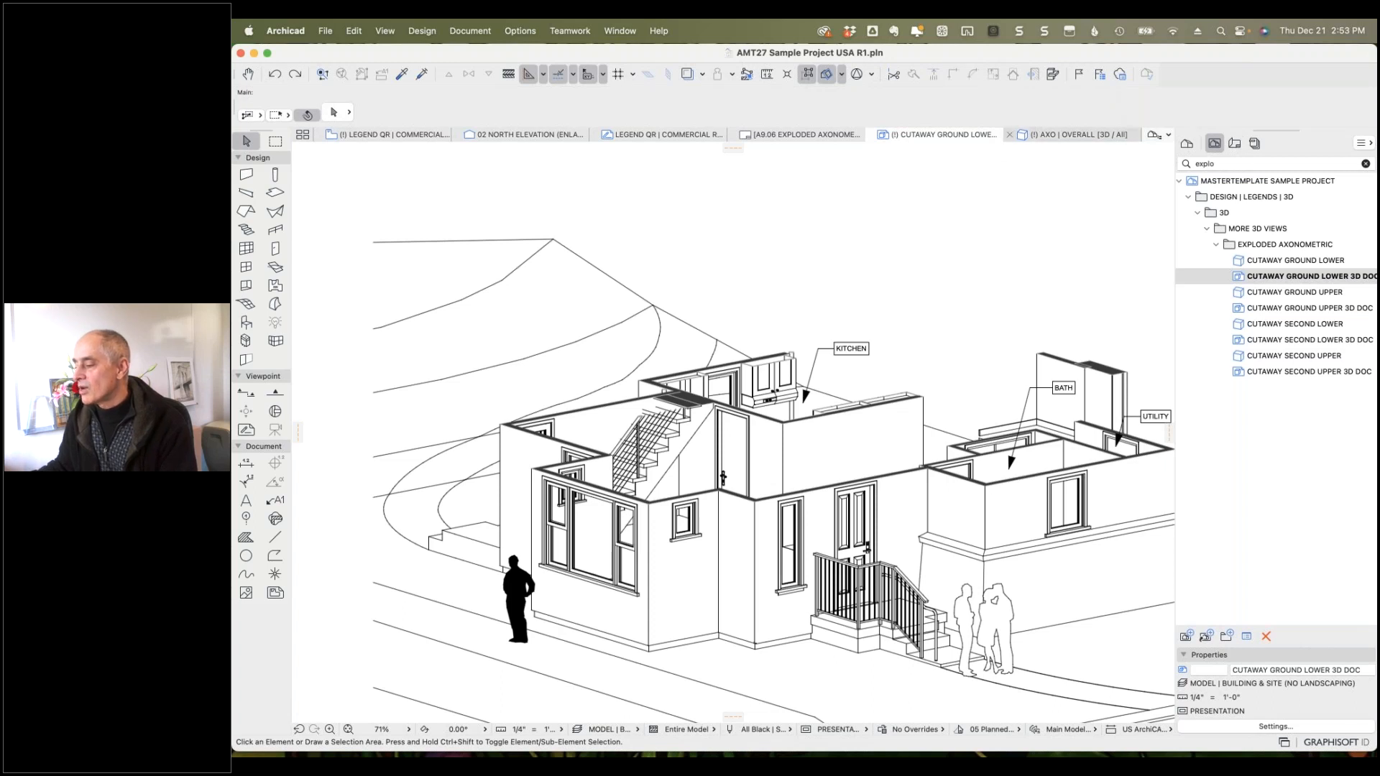
# Return to the A9.06 EXPLODED AXONOMETRIC layout, deselect the drawing, and fit the whole sheet in the window.
pyautogui.click(785, 134)
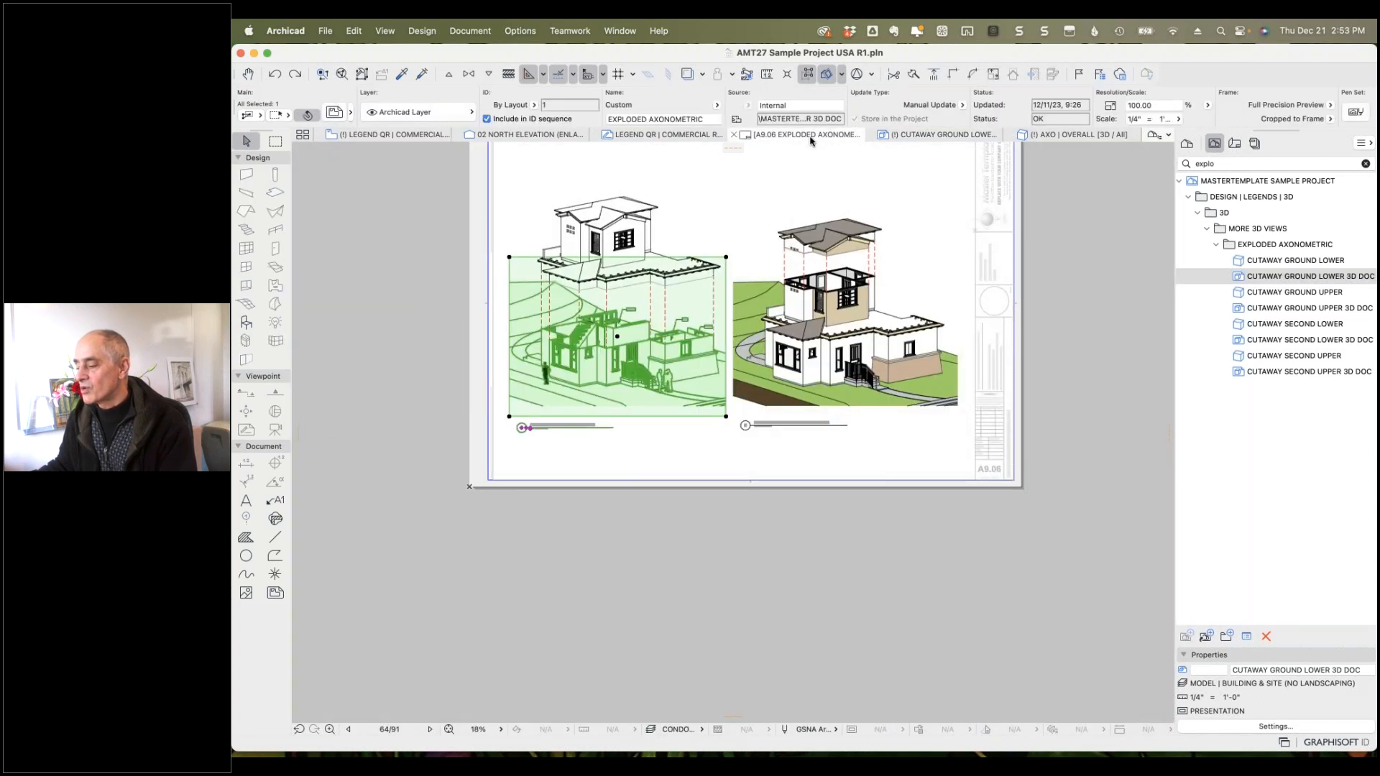
pyautogui.click(1076, 315)
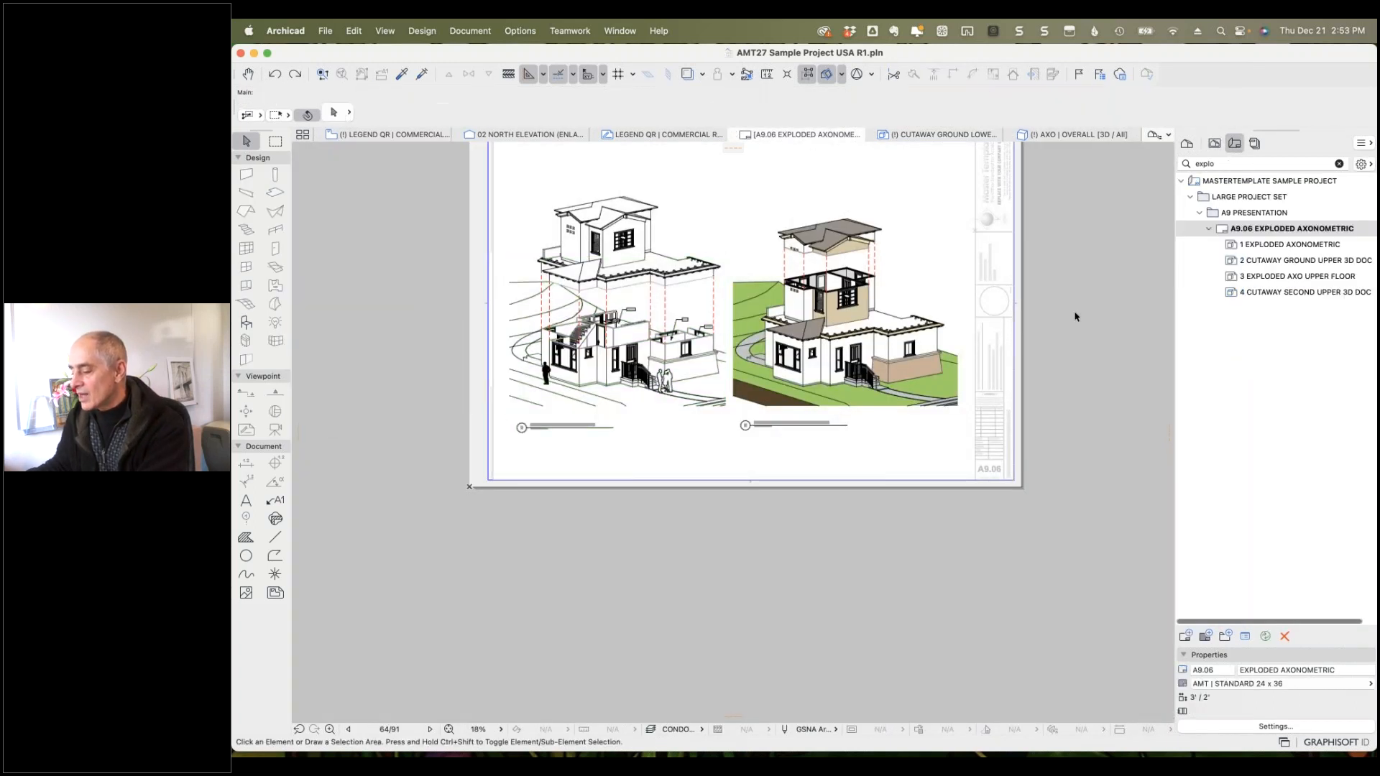
pyautogui.press('super+apostrophe')
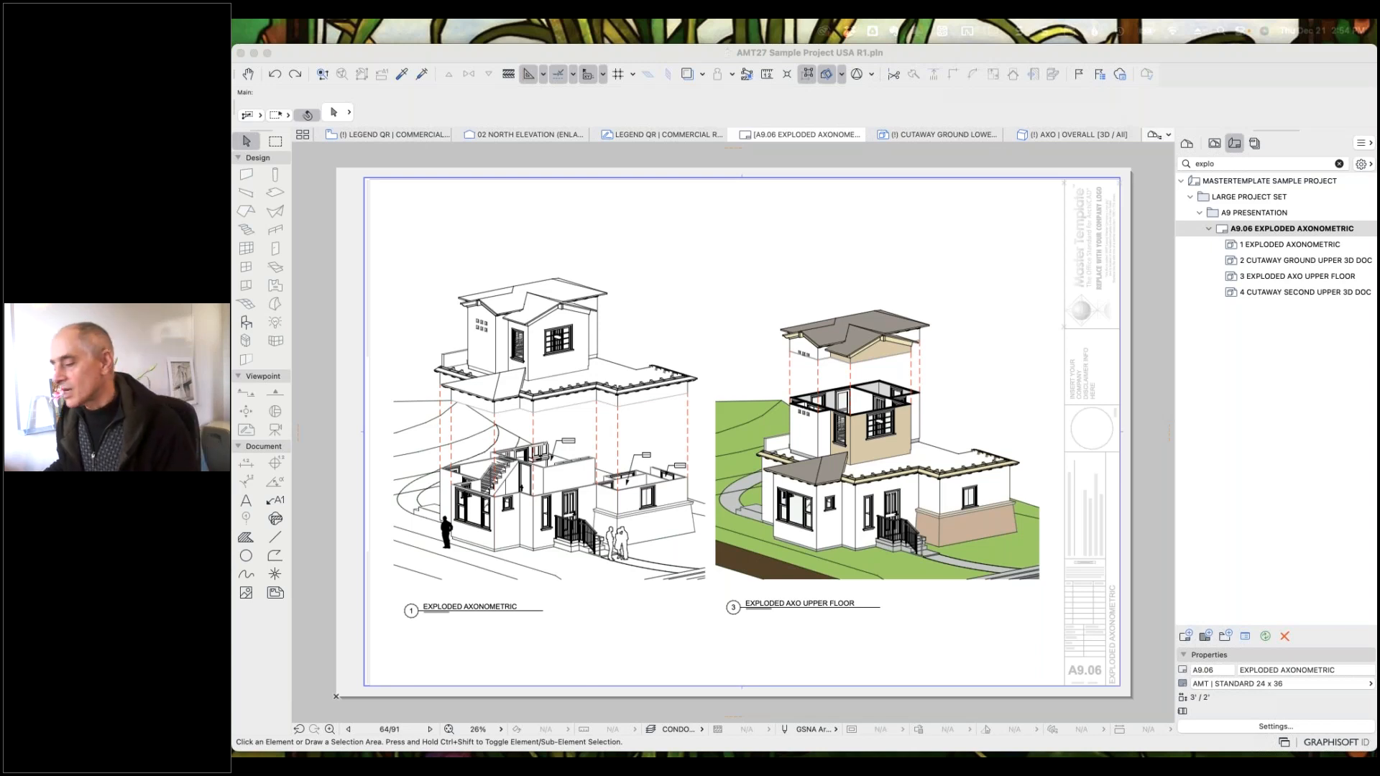
# Open the layer settings, browse the ARCHITECTURAL | 3D, ARCHITECTURAL | 2D and GENERAL | DETAILER folders, and return to the flat layer list.
pyautogui.click(514, 110)
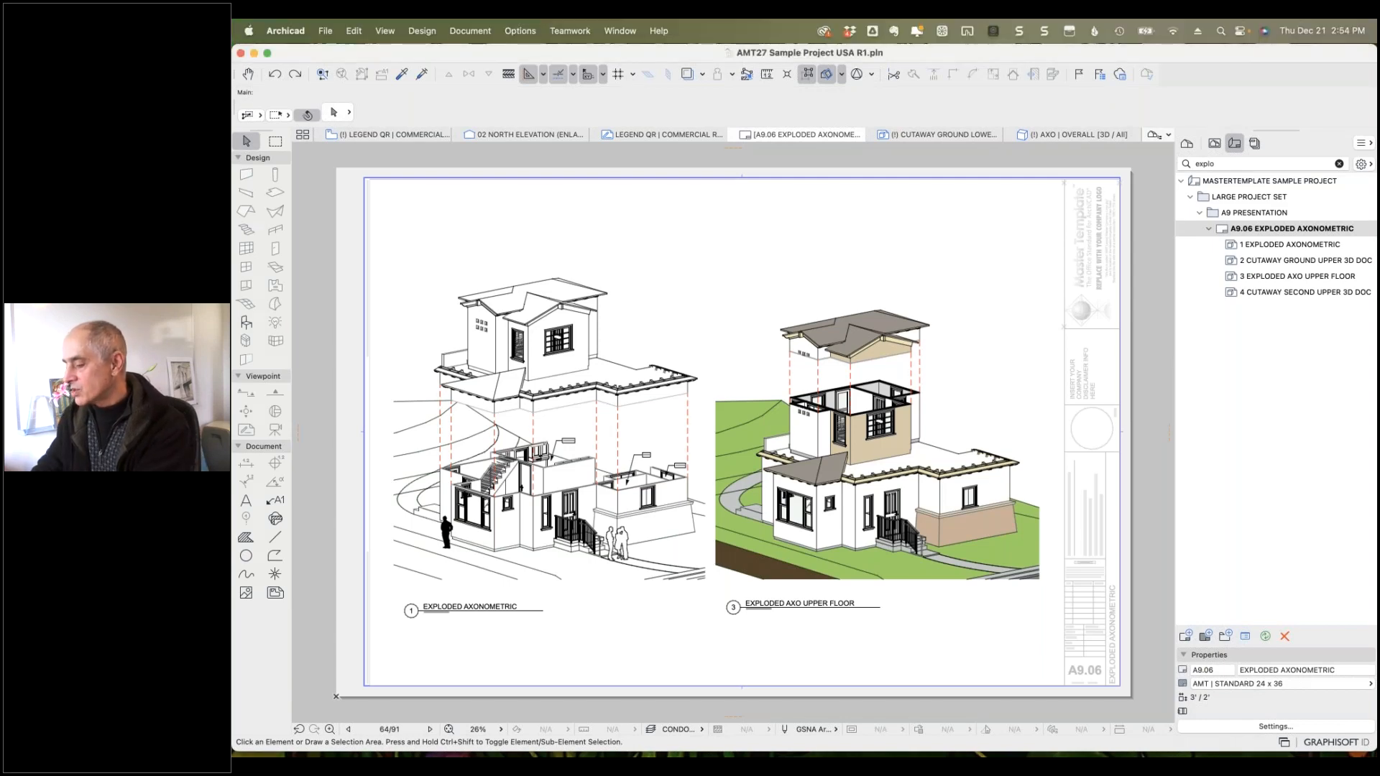
pyautogui.press('super+l')
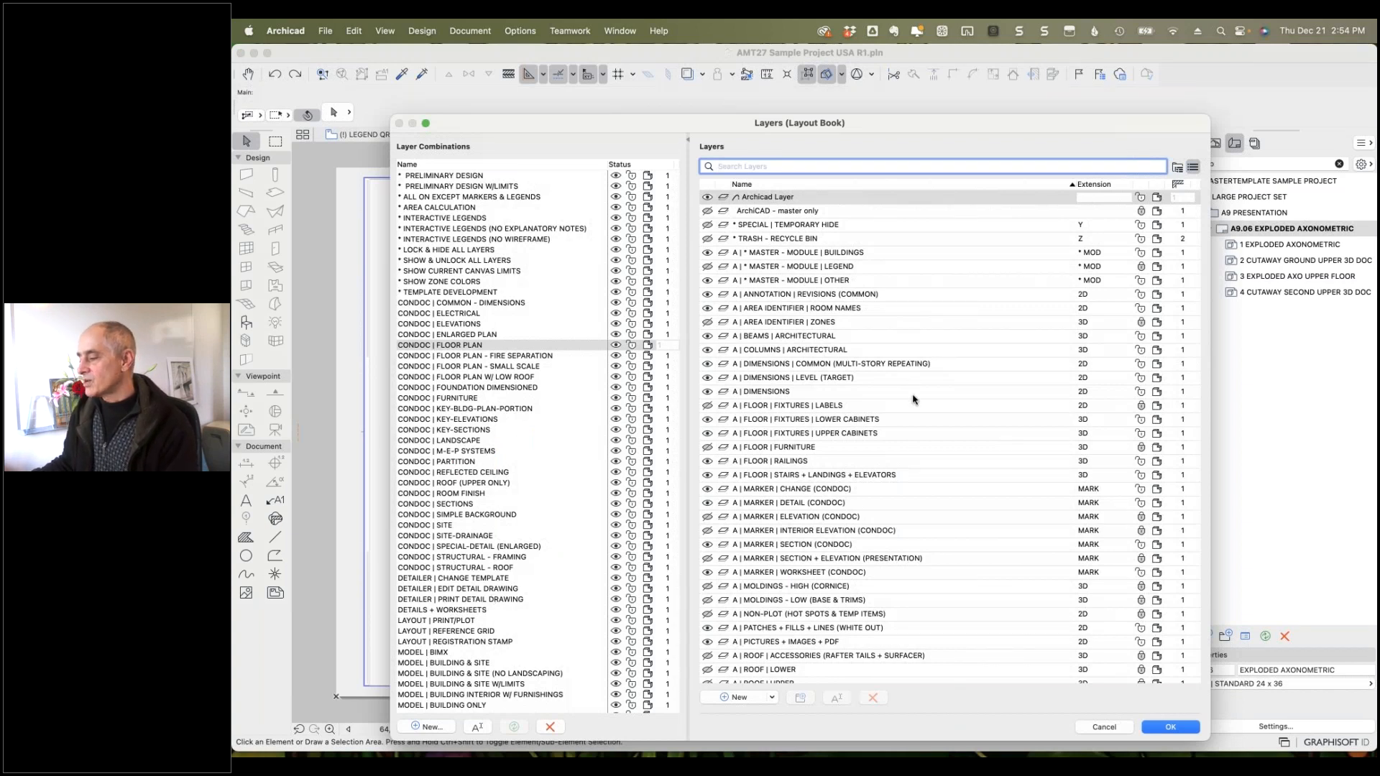
pyautogui.click(1177, 168)
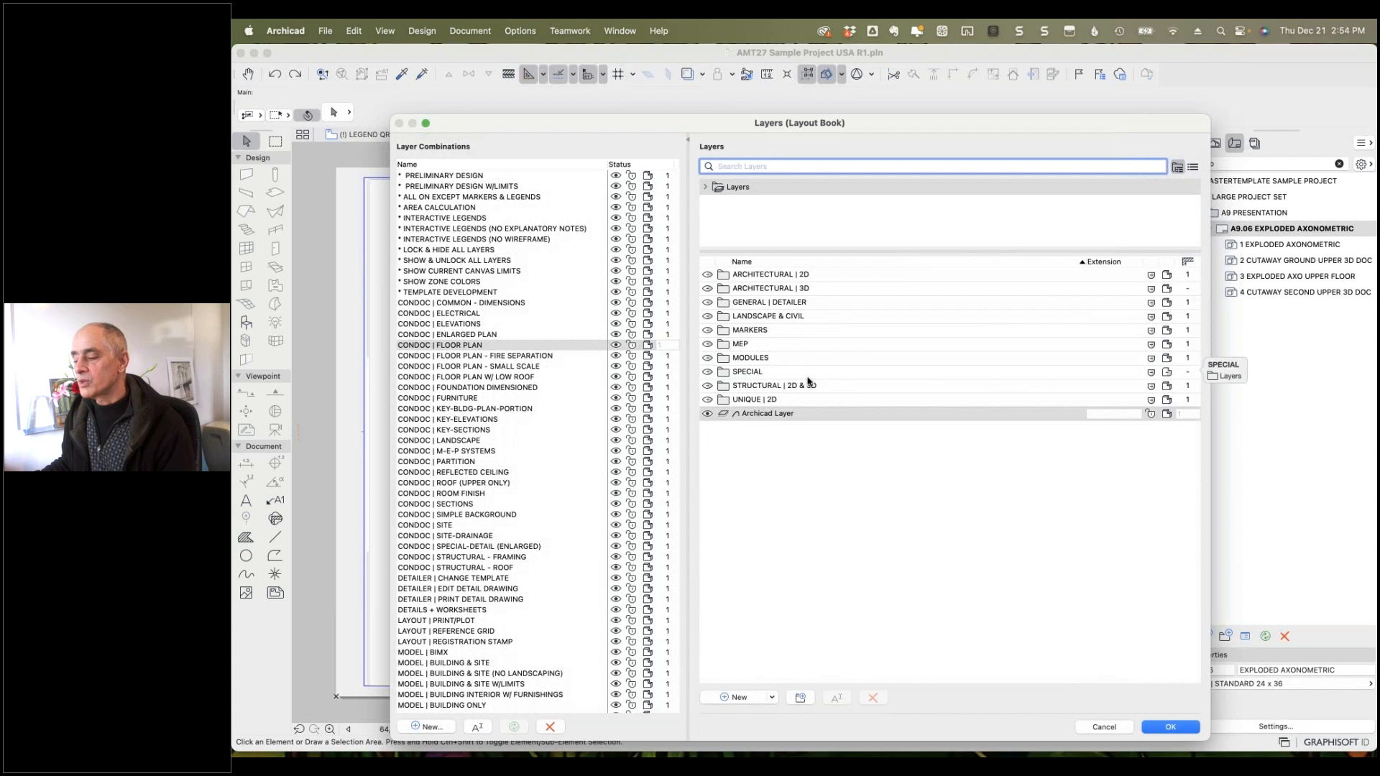
pyautogui.doubleClick(722, 290)
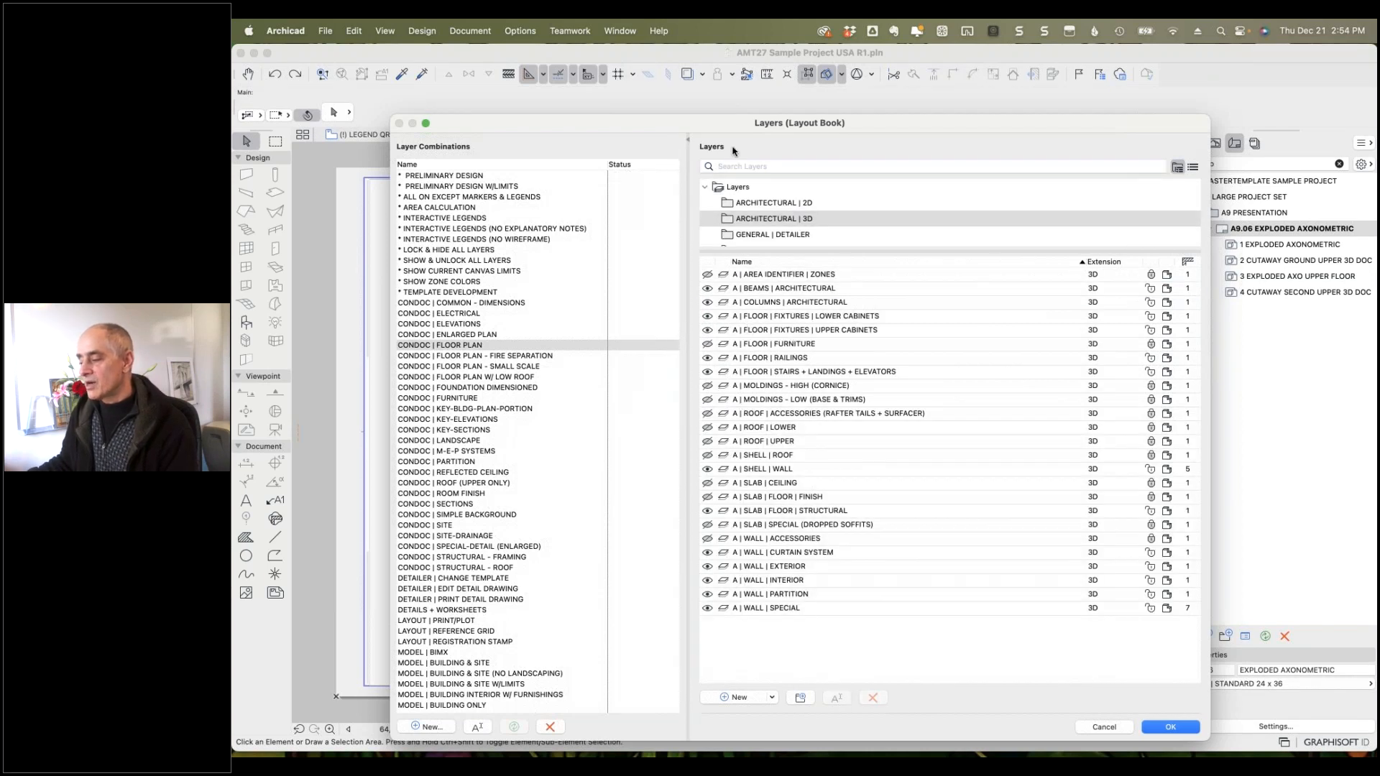
pyautogui.click(729, 204)
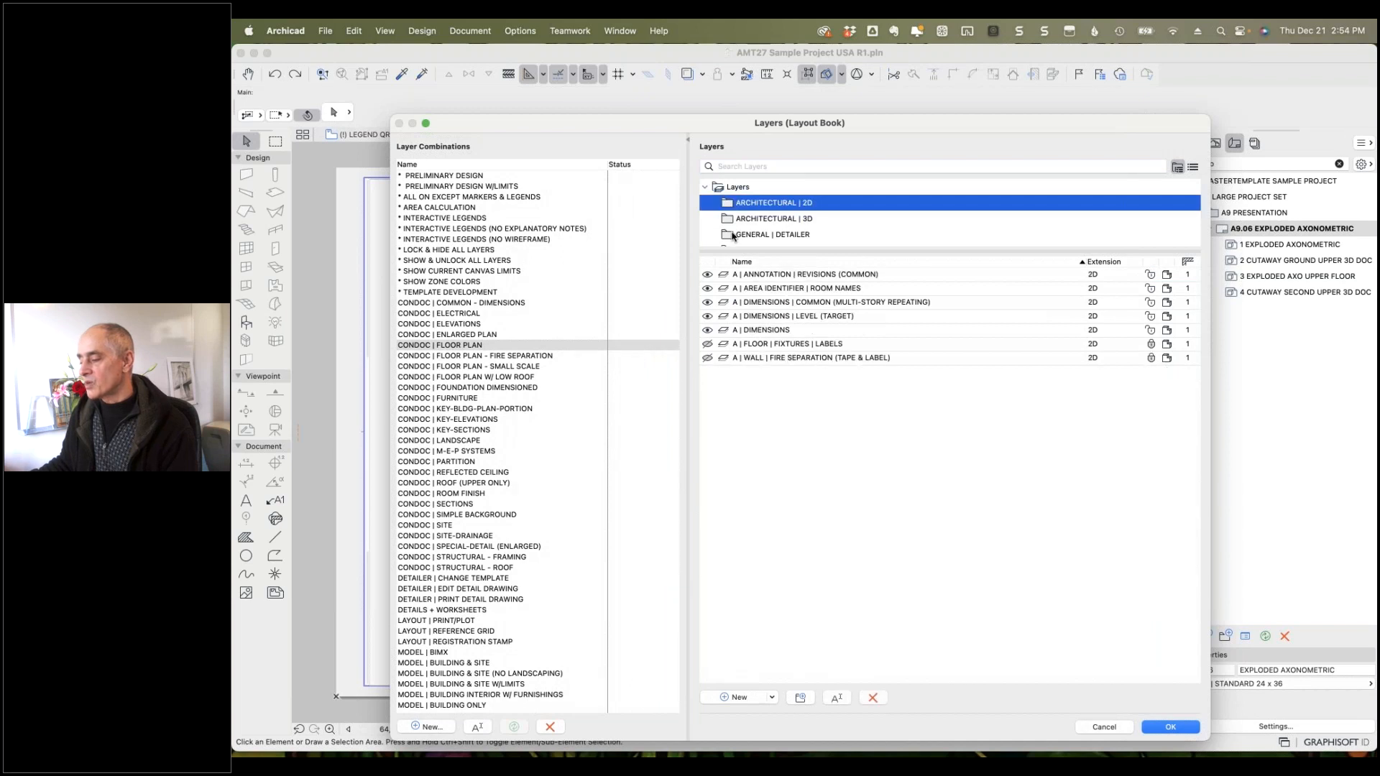
pyautogui.click(728, 237)
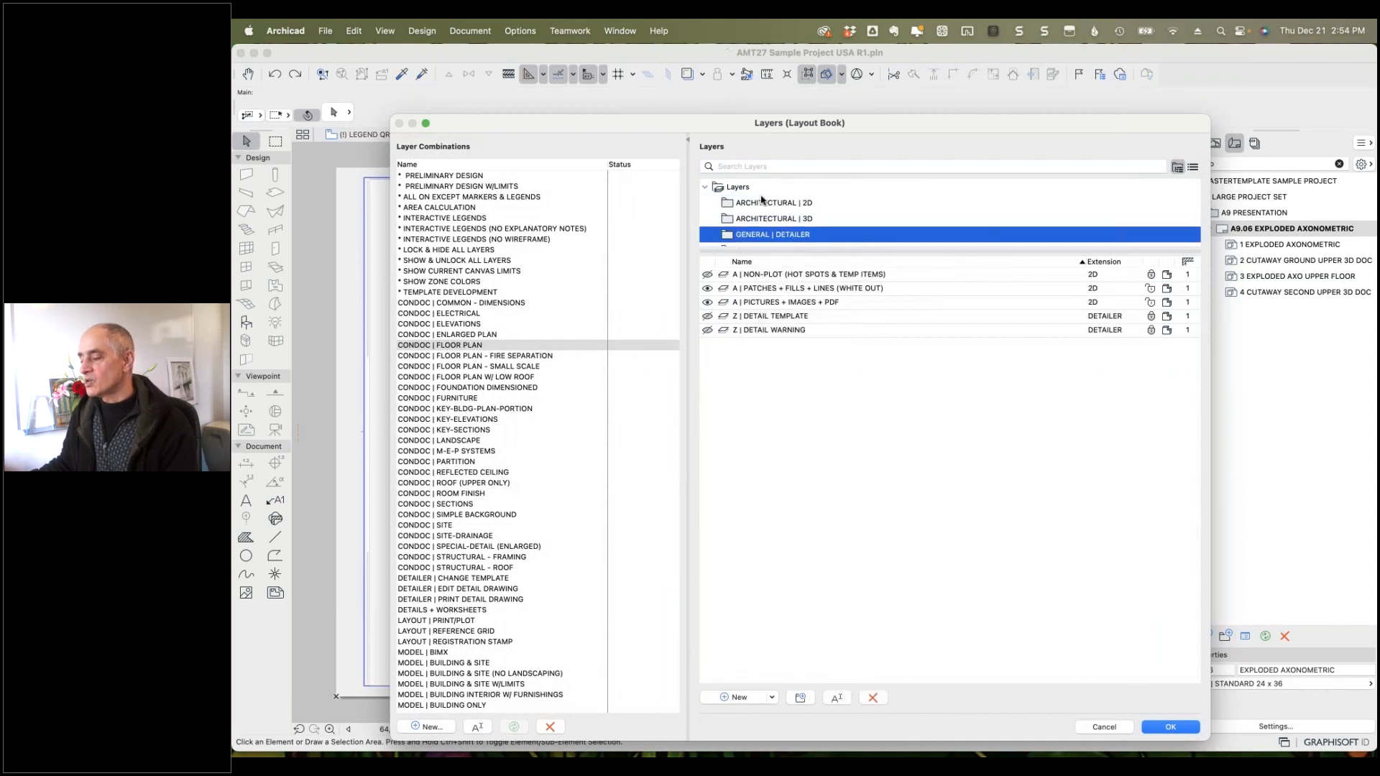
pyautogui.scroll(-3, 740, 208)
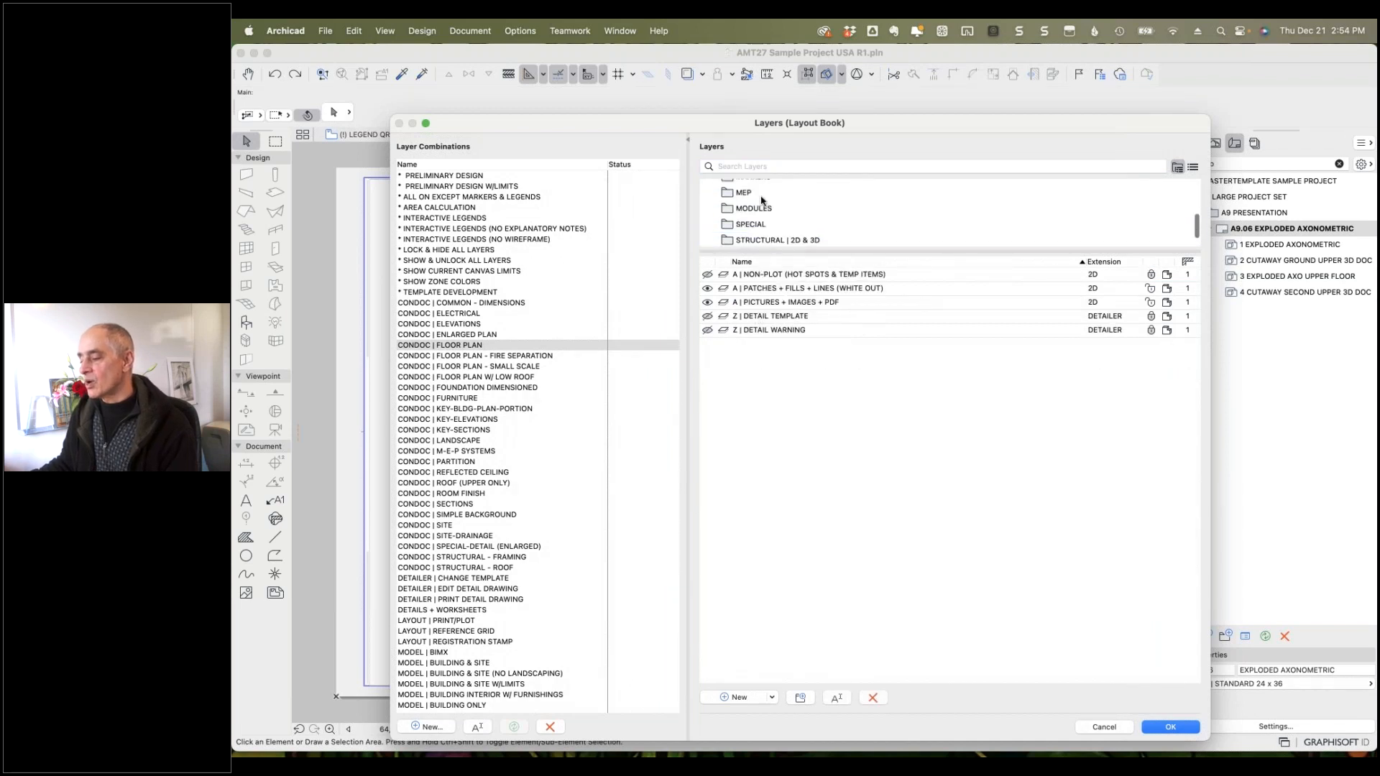
pyautogui.click(1192, 166)
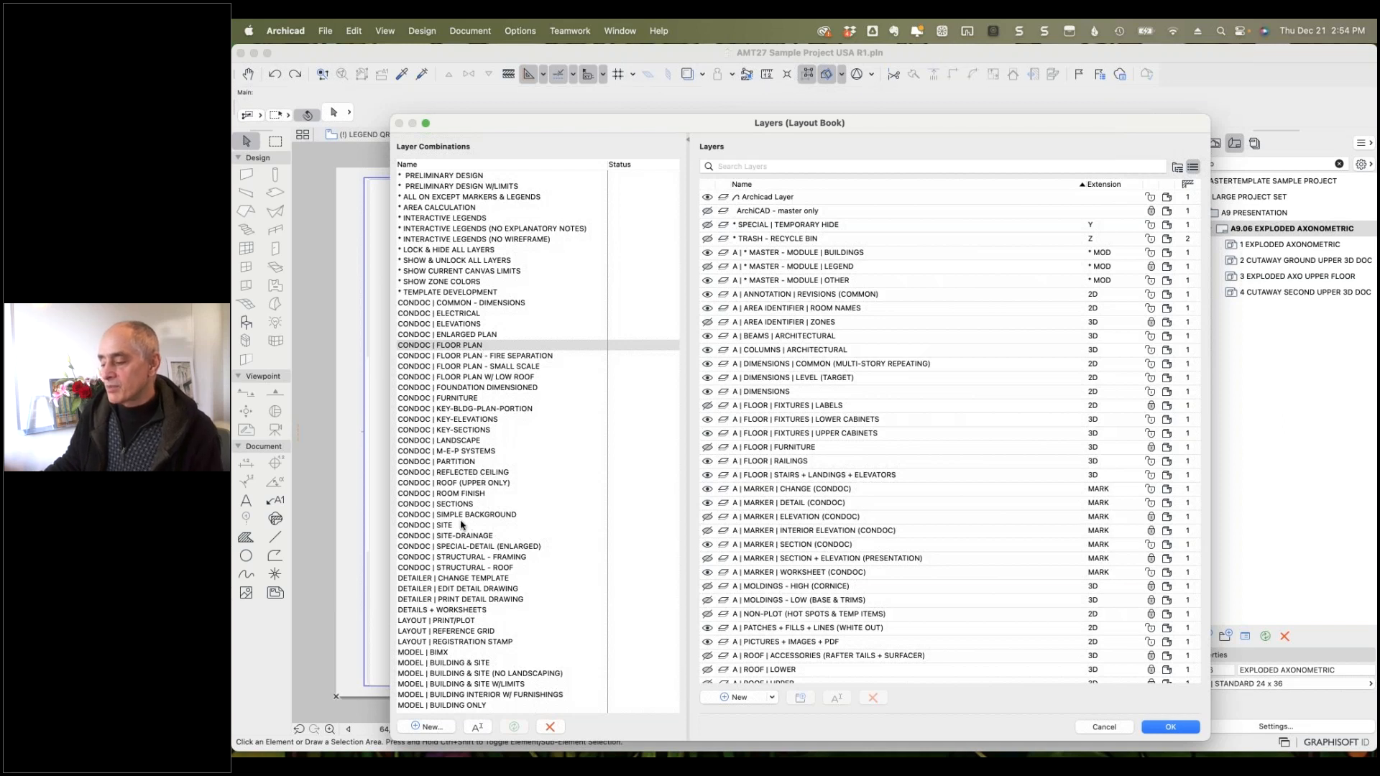
# Review the layer combinations and check in which ones the unique CEILING, ELECTRICAL, FOUNDATION and ROOF drawing layers are shown.
pyautogui.scroll(-10, 460, 530)
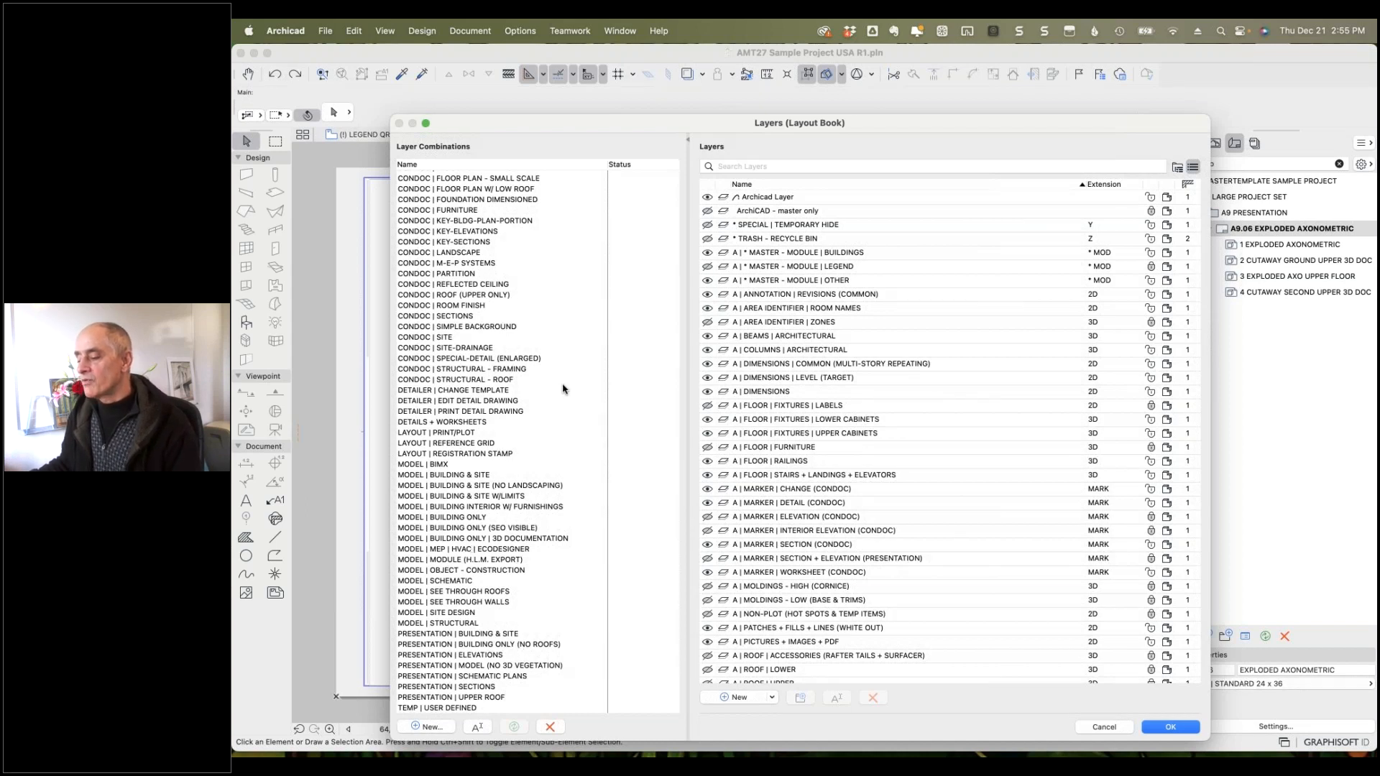
pyautogui.scroll(5, 565, 374)
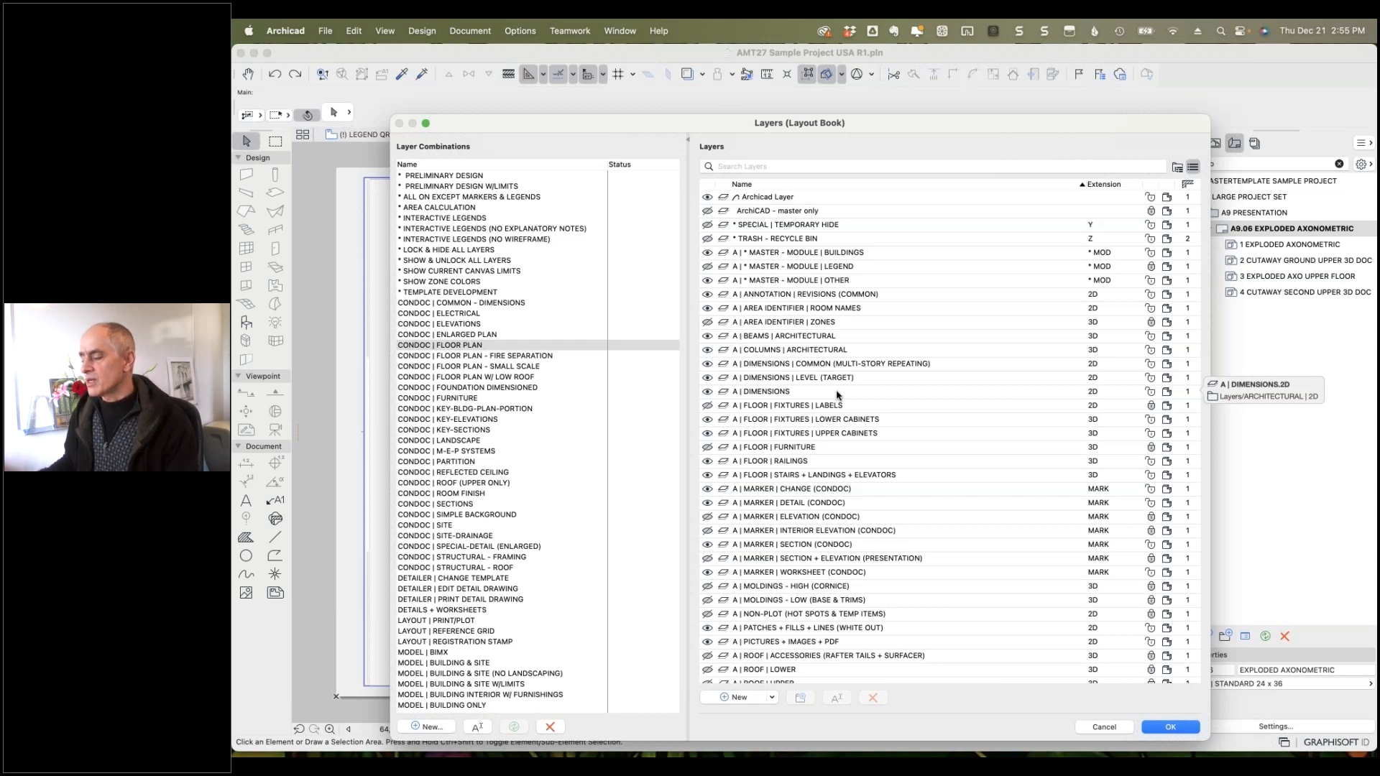
pyautogui.scroll(-20, 842, 391)
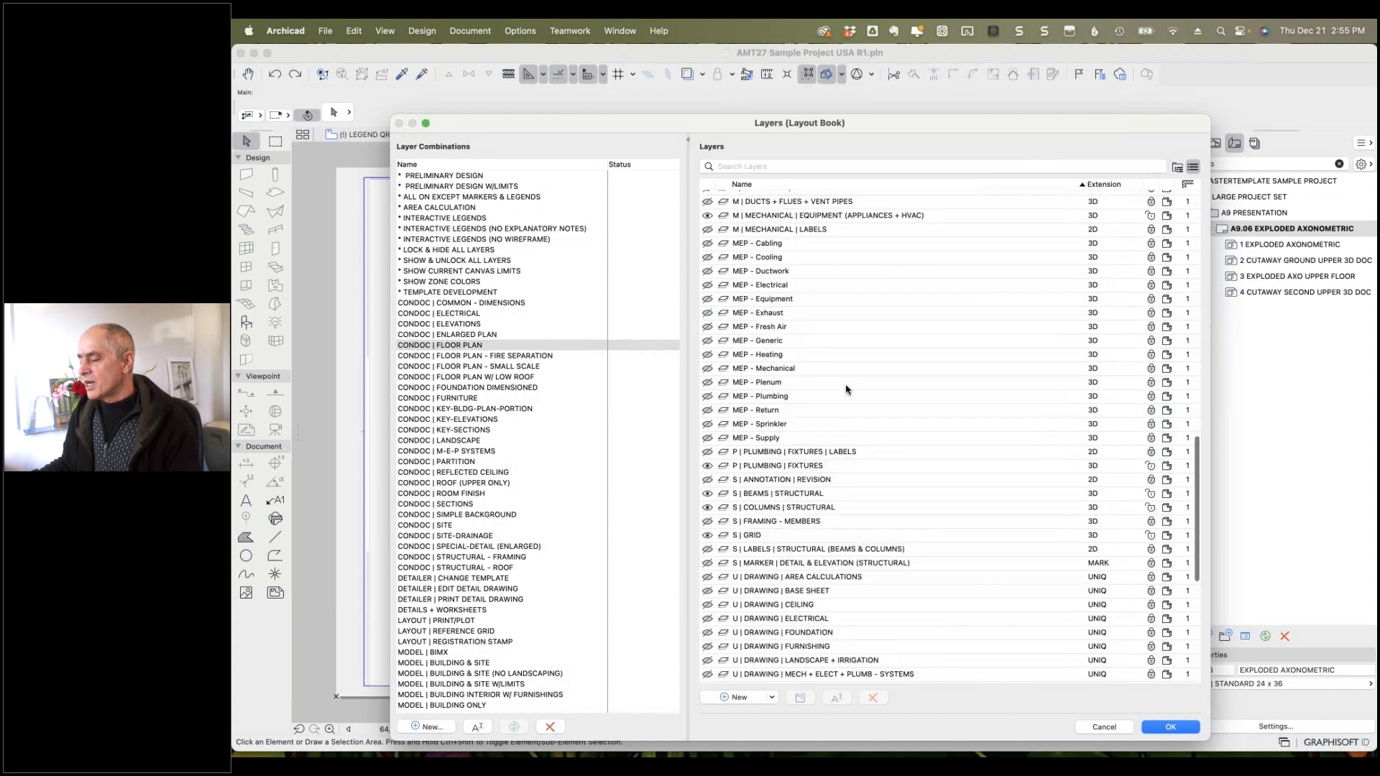
pyautogui.scroll(-2, 850, 391)
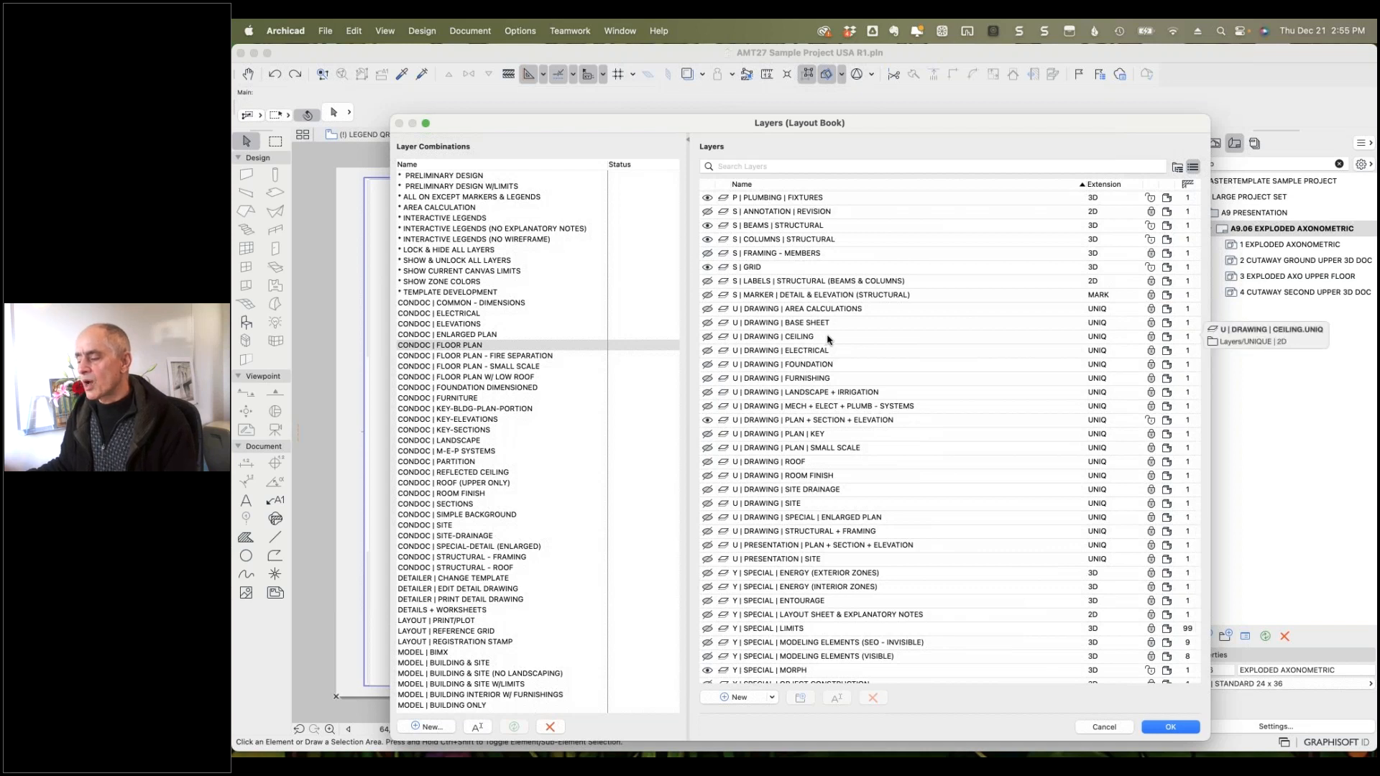
pyautogui.click(829, 337)
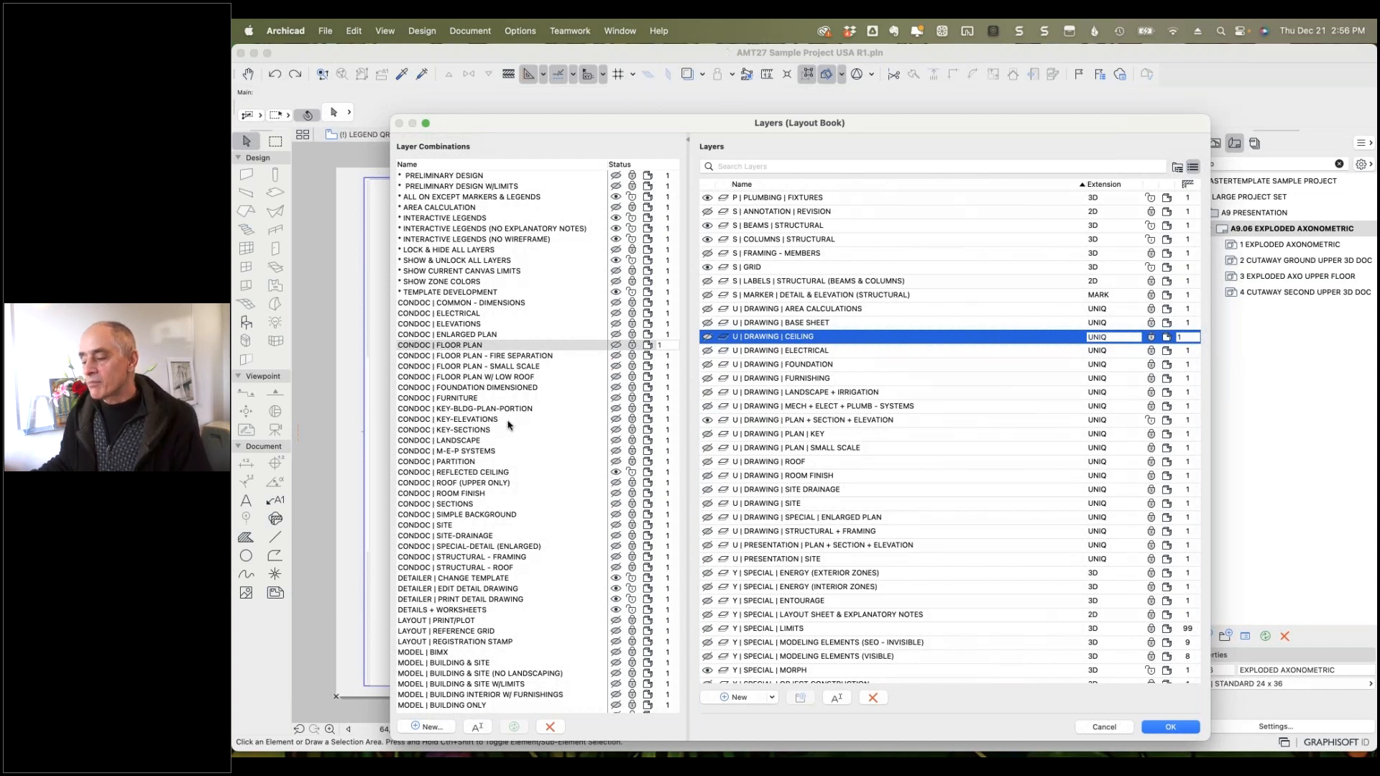
pyautogui.click(794, 352)
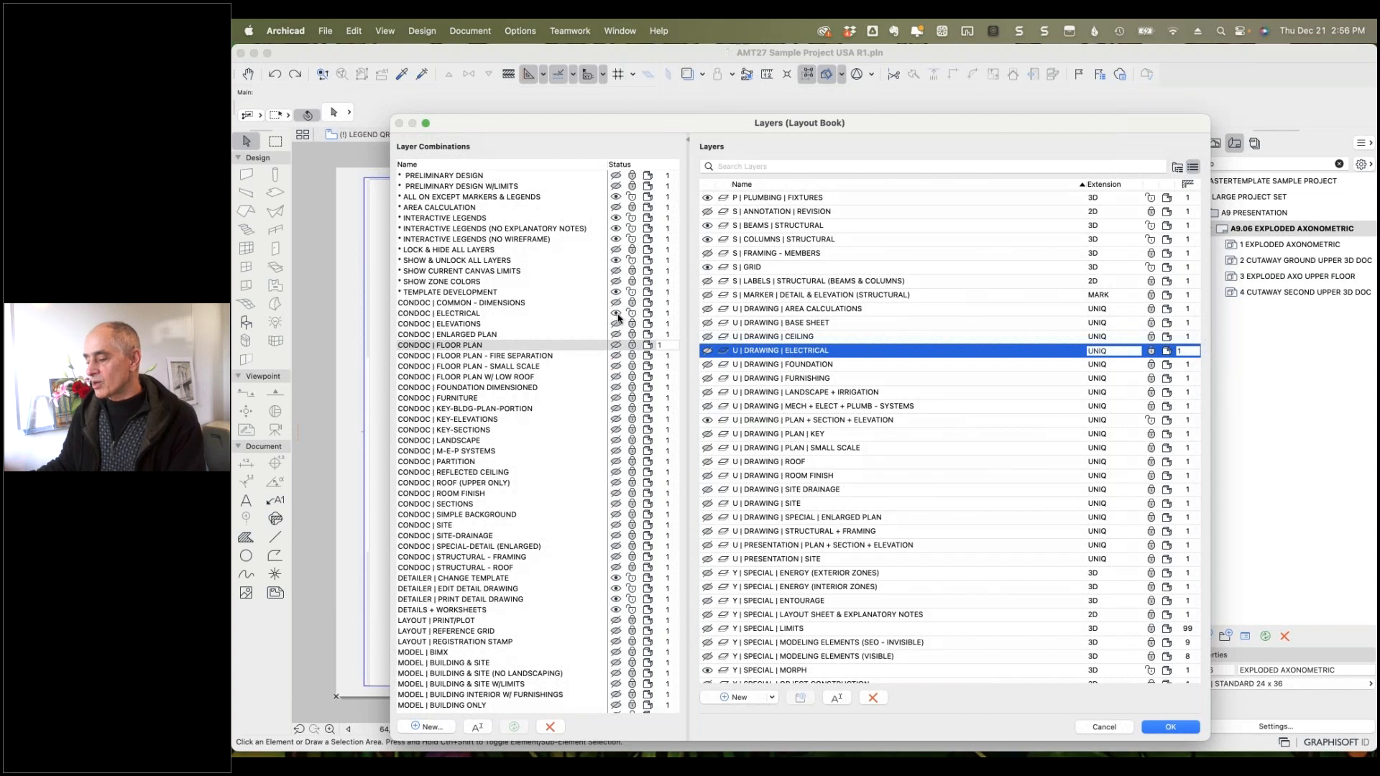
pyautogui.click(800, 366)
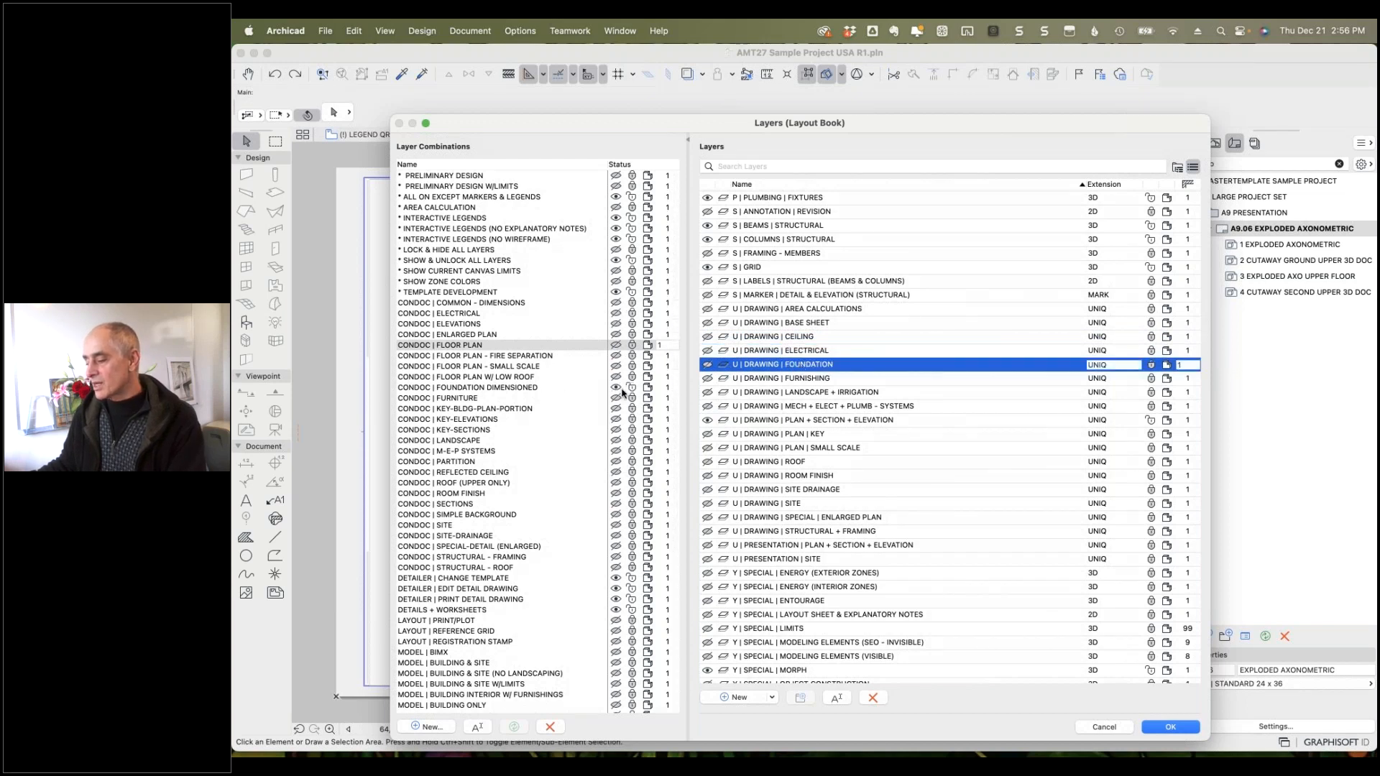
pyautogui.click(764, 463)
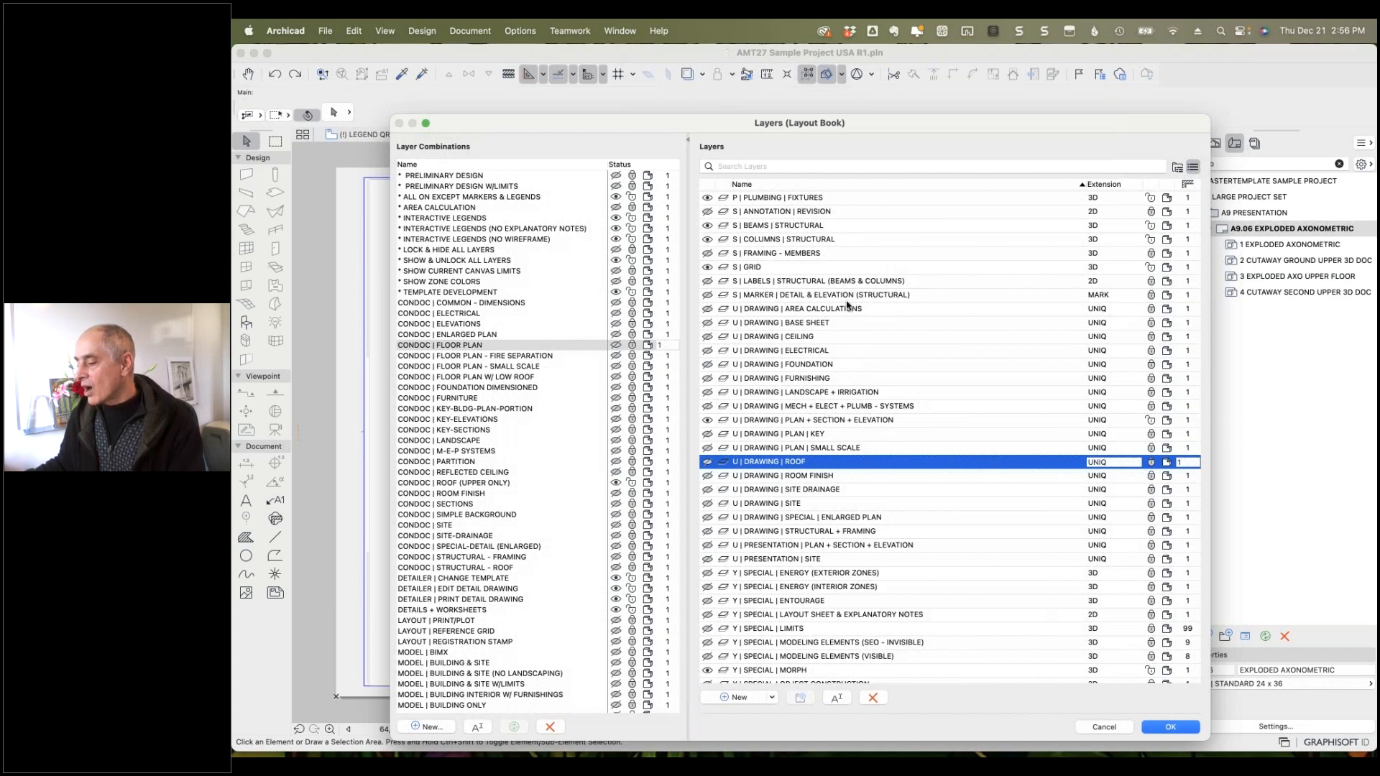
# Check in which layer combinations A | WALL | EXTERIOR and A | FLOOR | FURNITURE are shown, and close the layer settings without saving.
pyautogui.scroll(20, 859, 316)
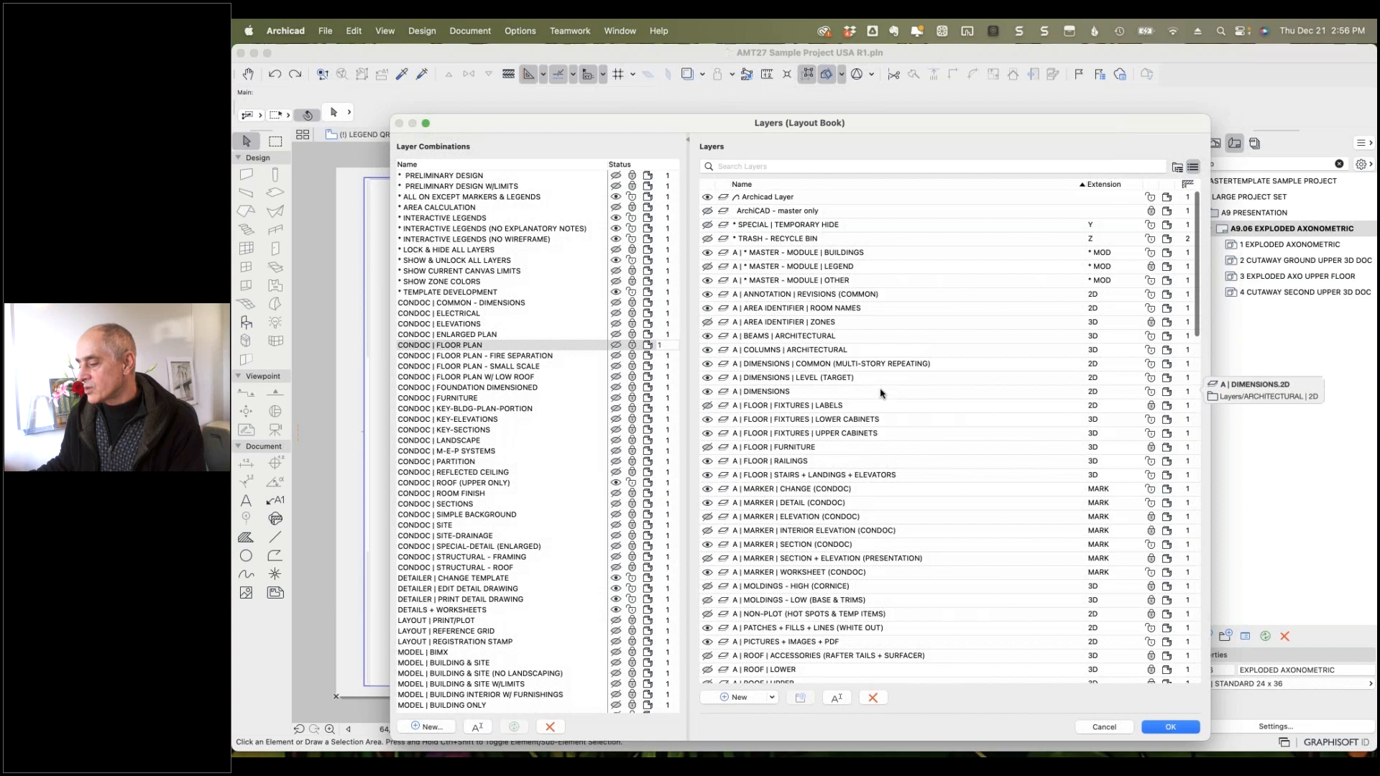
pyautogui.scroll(-10, 862, 508)
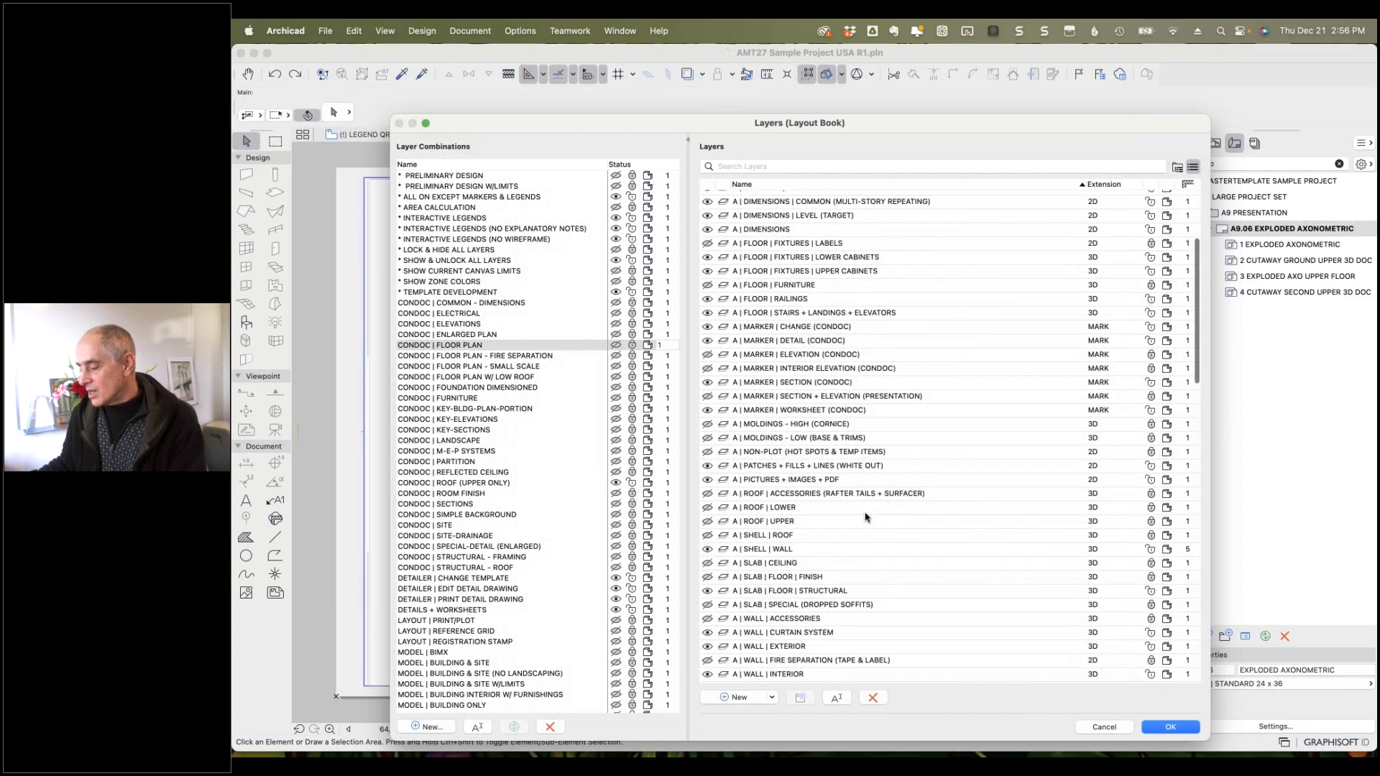
pyautogui.click(796, 573)
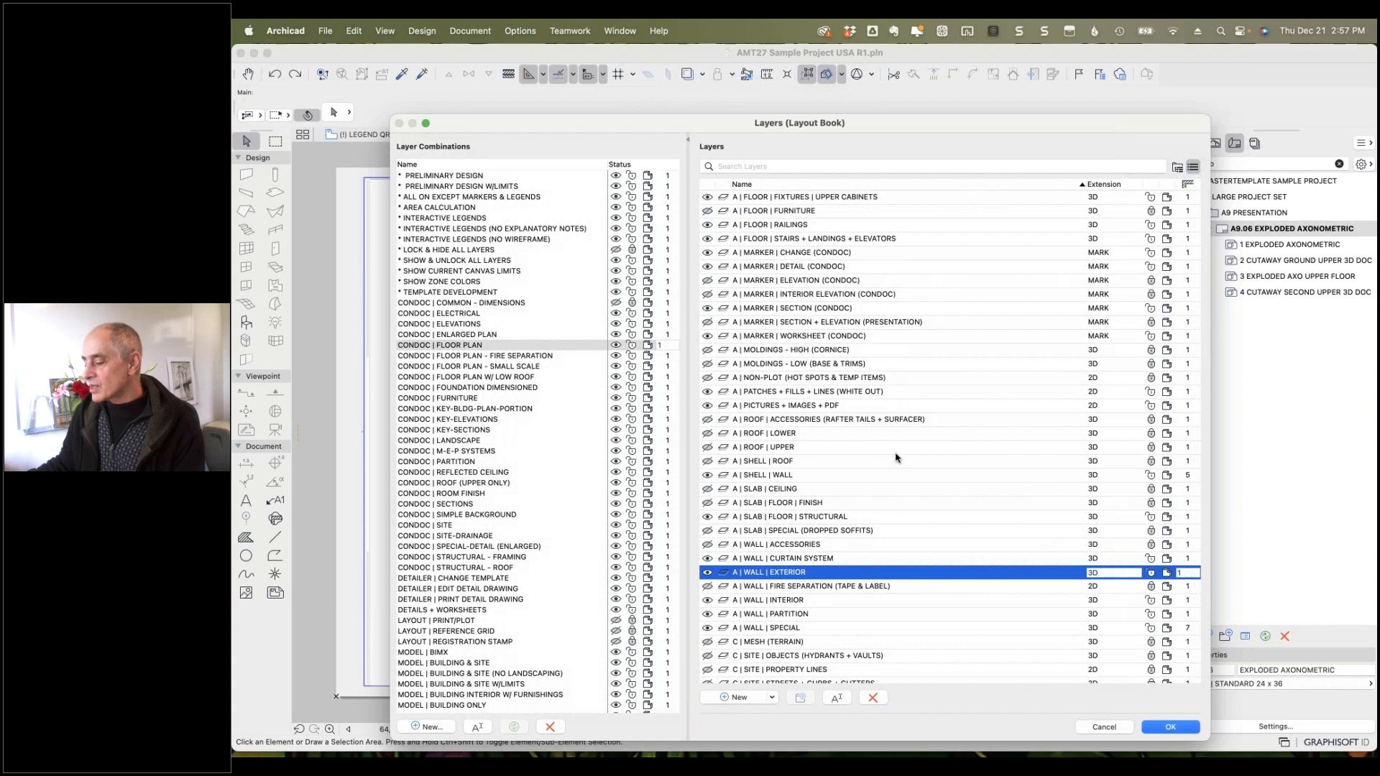
pyautogui.scroll(5, 888, 248)
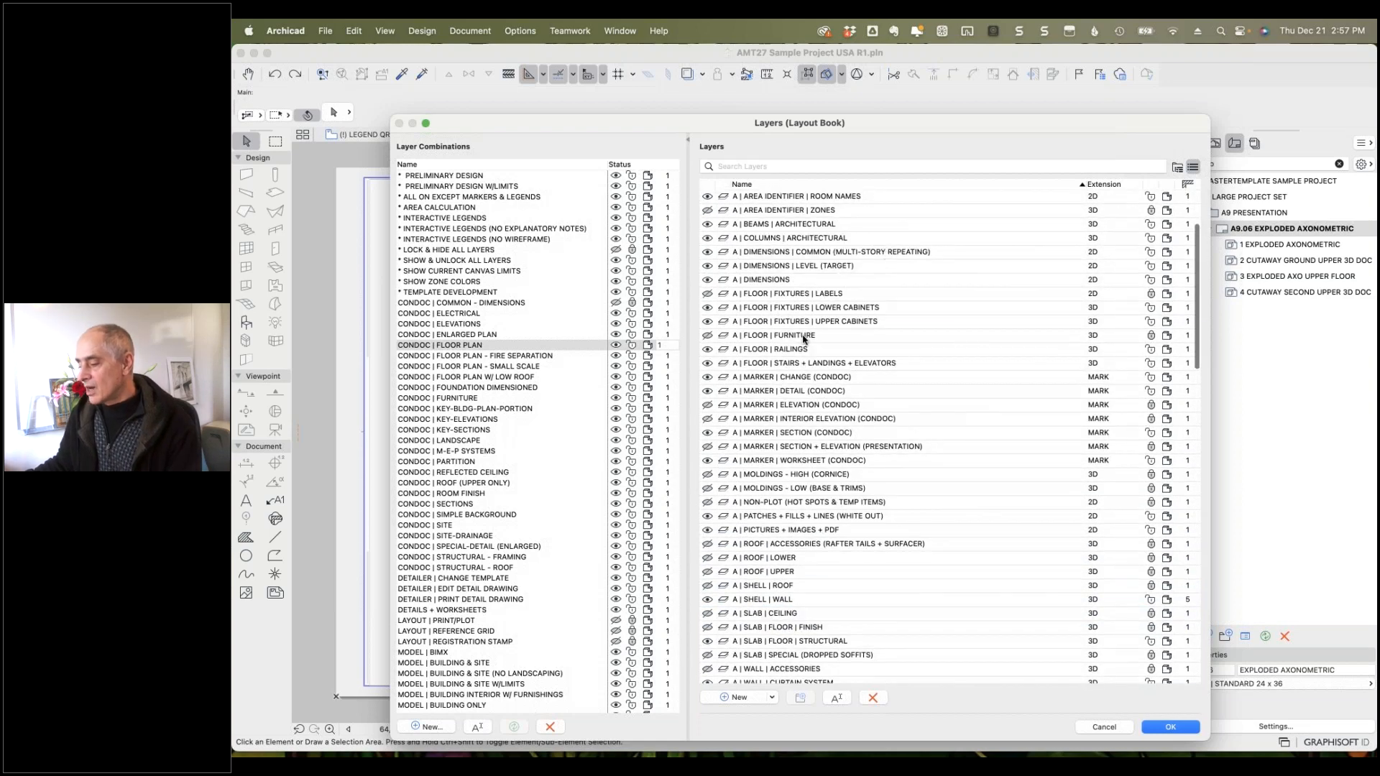
pyautogui.click(803, 338)
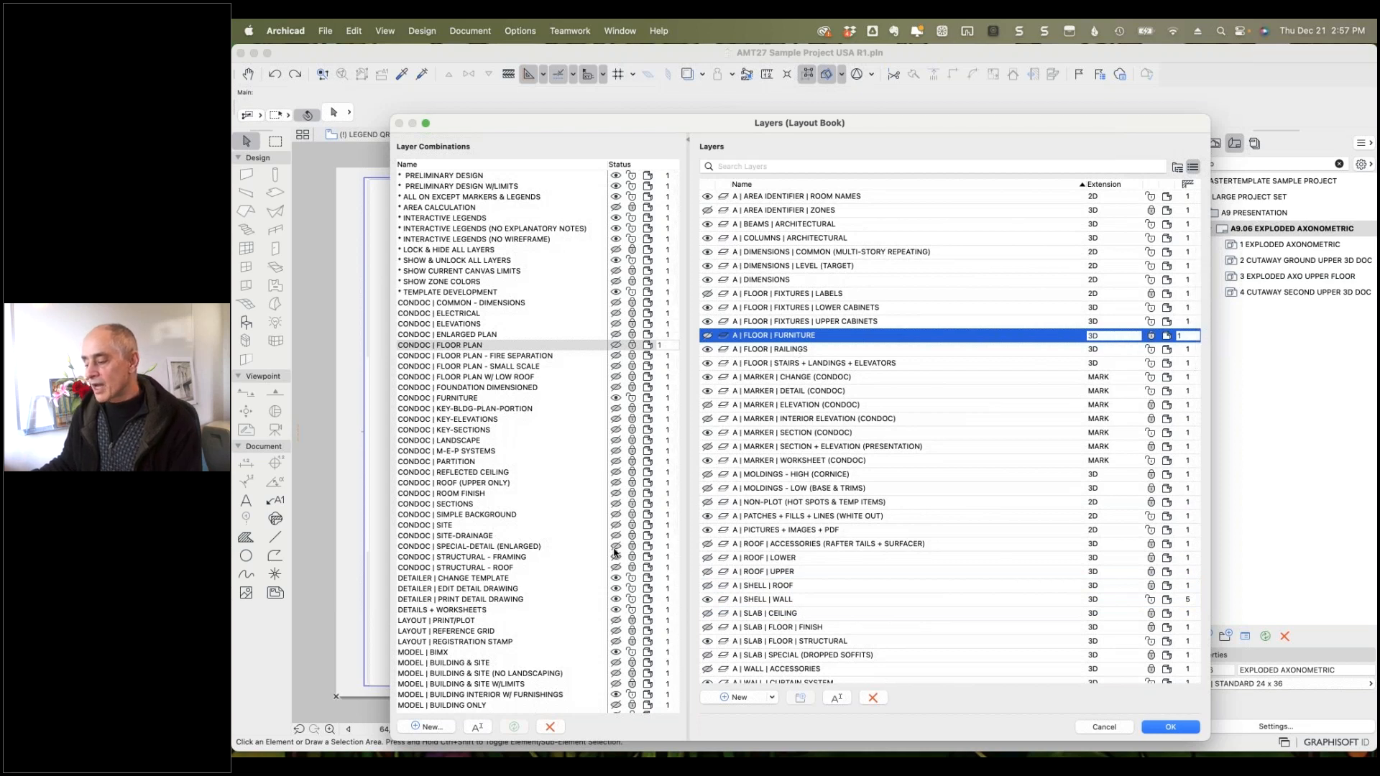
pyautogui.scroll(-5, 583, 618)
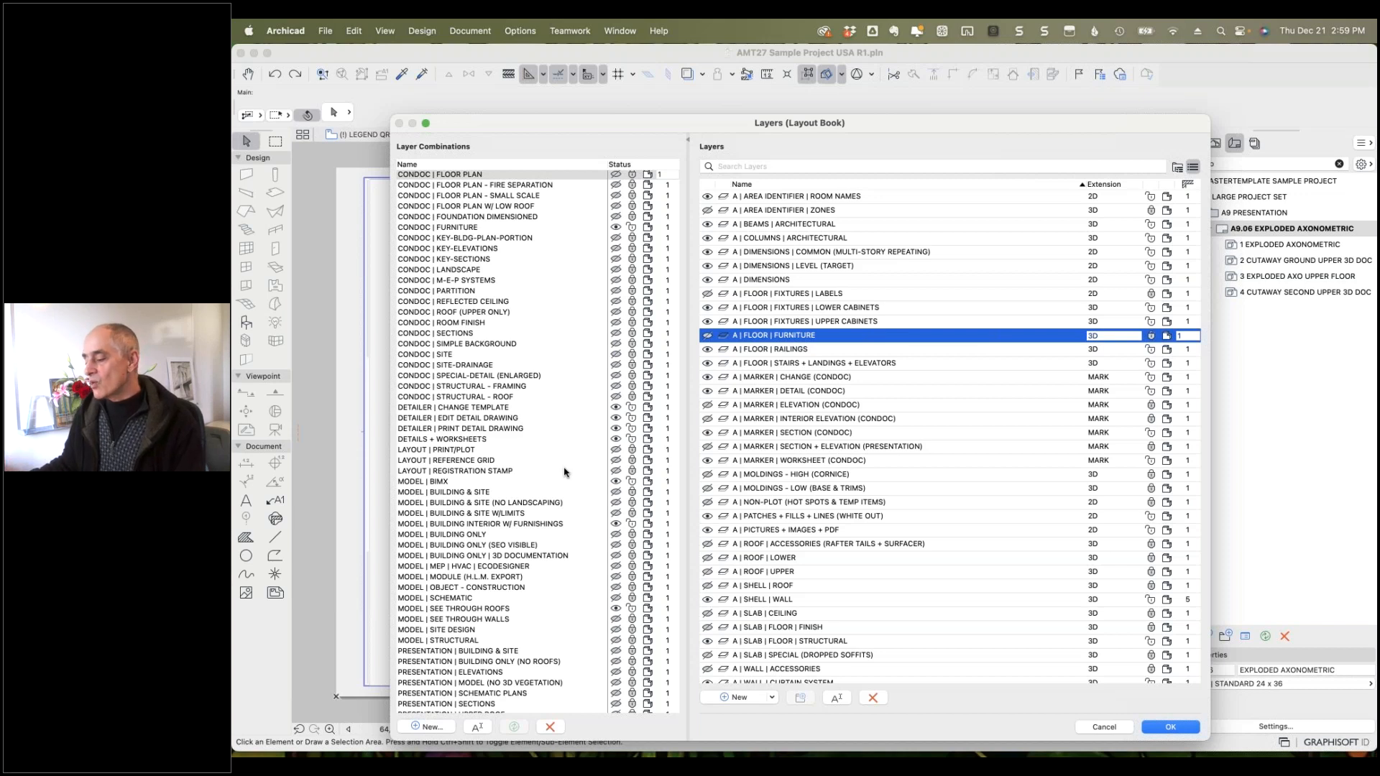
pyautogui.click(1103, 727)
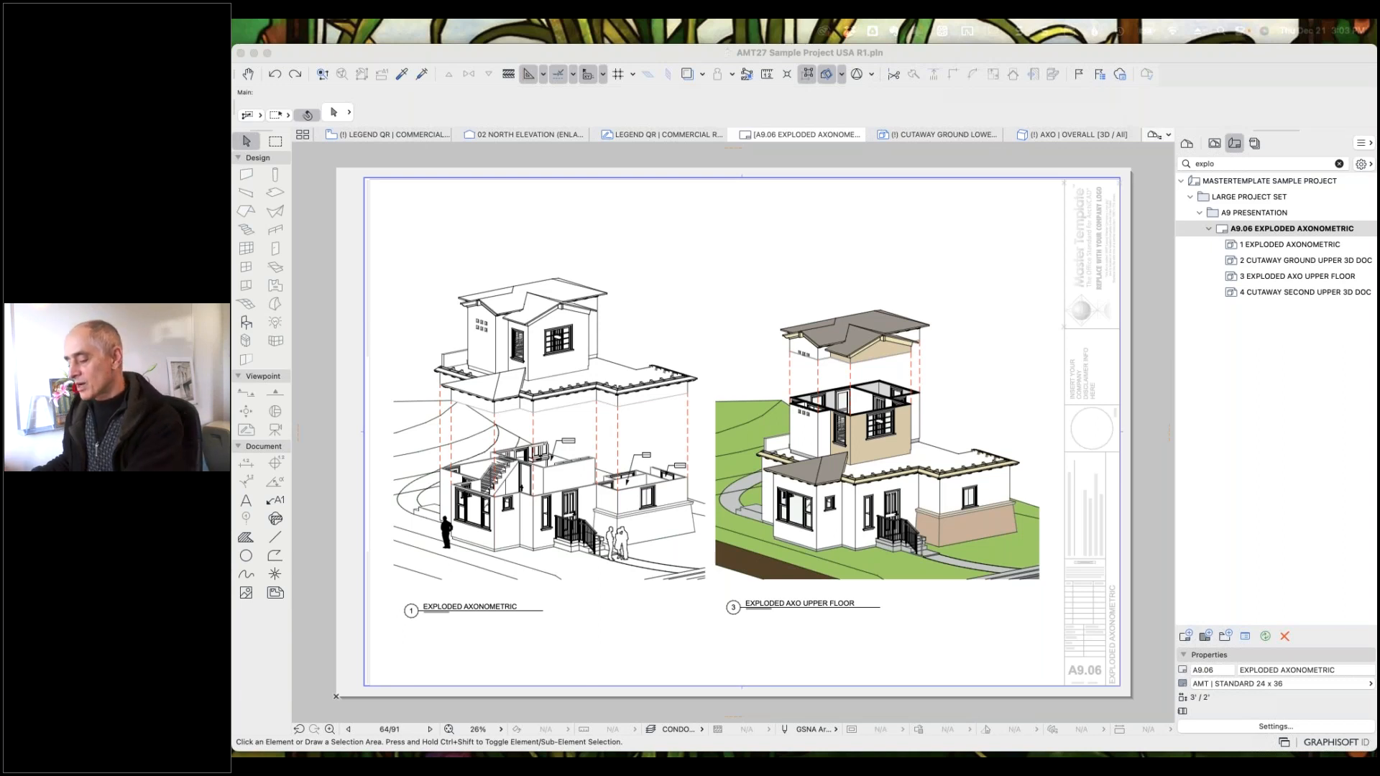
# Switch from Archicad to Evernote.
pyautogui.press('super+Tab')
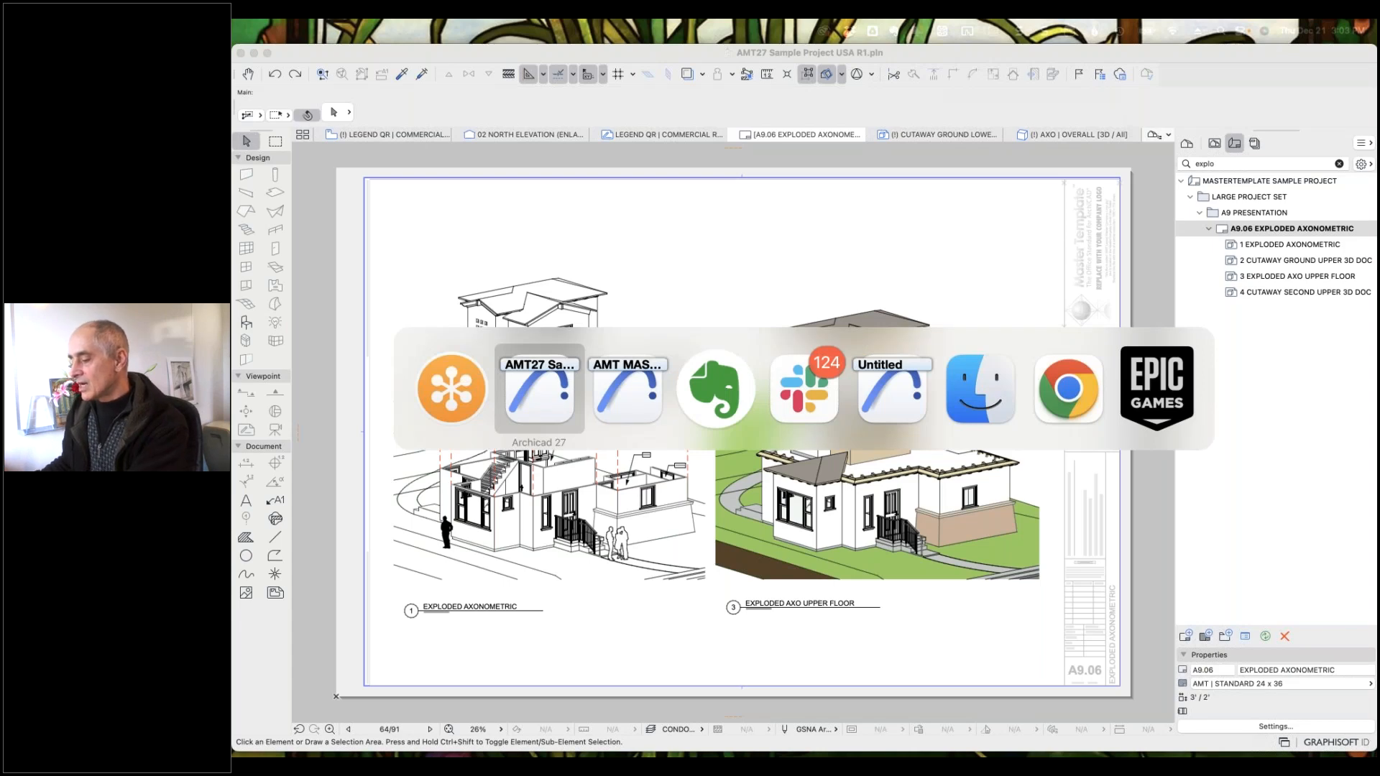
pyautogui.press('super+Tab')
pyautogui.press('super+Tab')
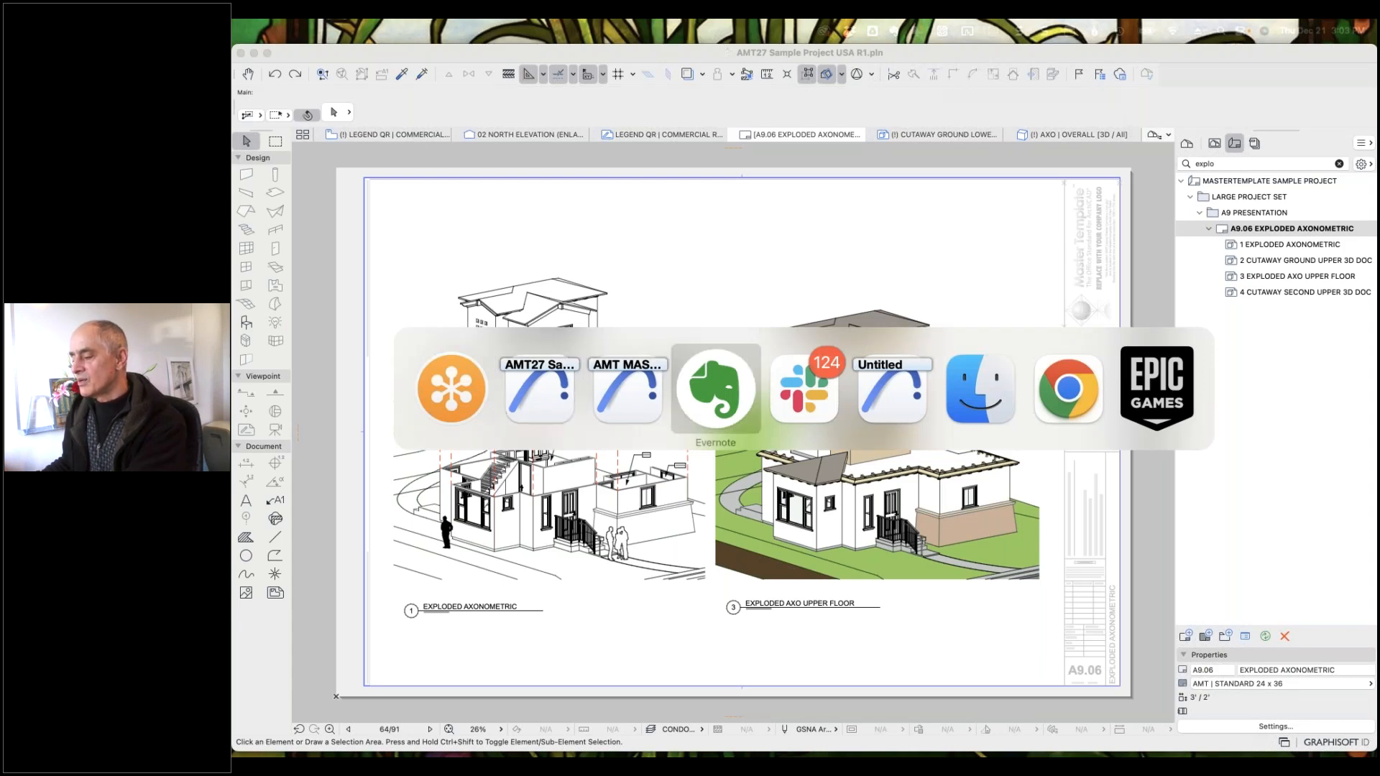